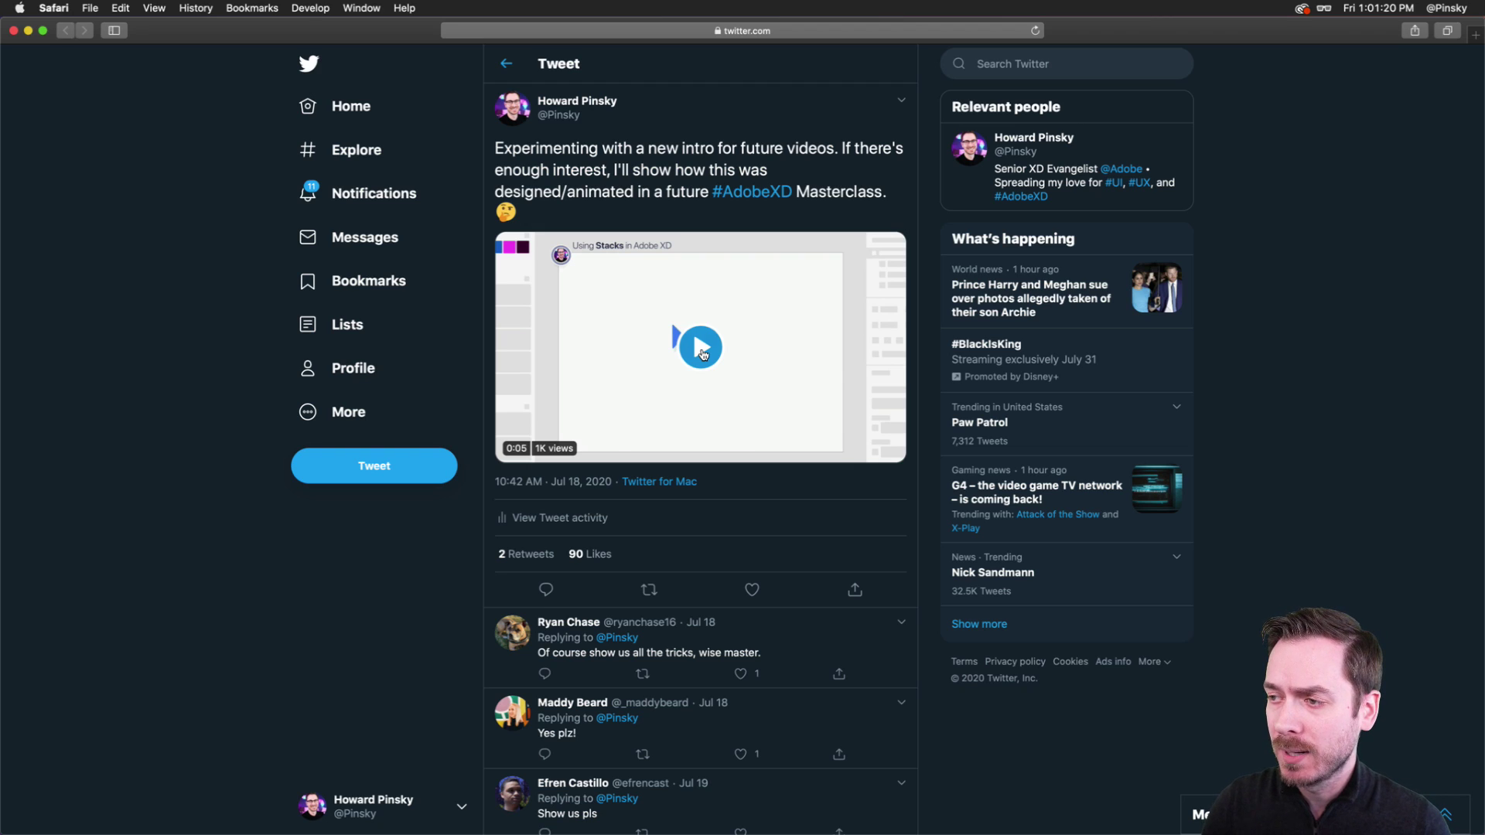
- Play the intro animation video in the tweet and pause it near its end
{"action": "left_click", "coordinate": [703, 354]}
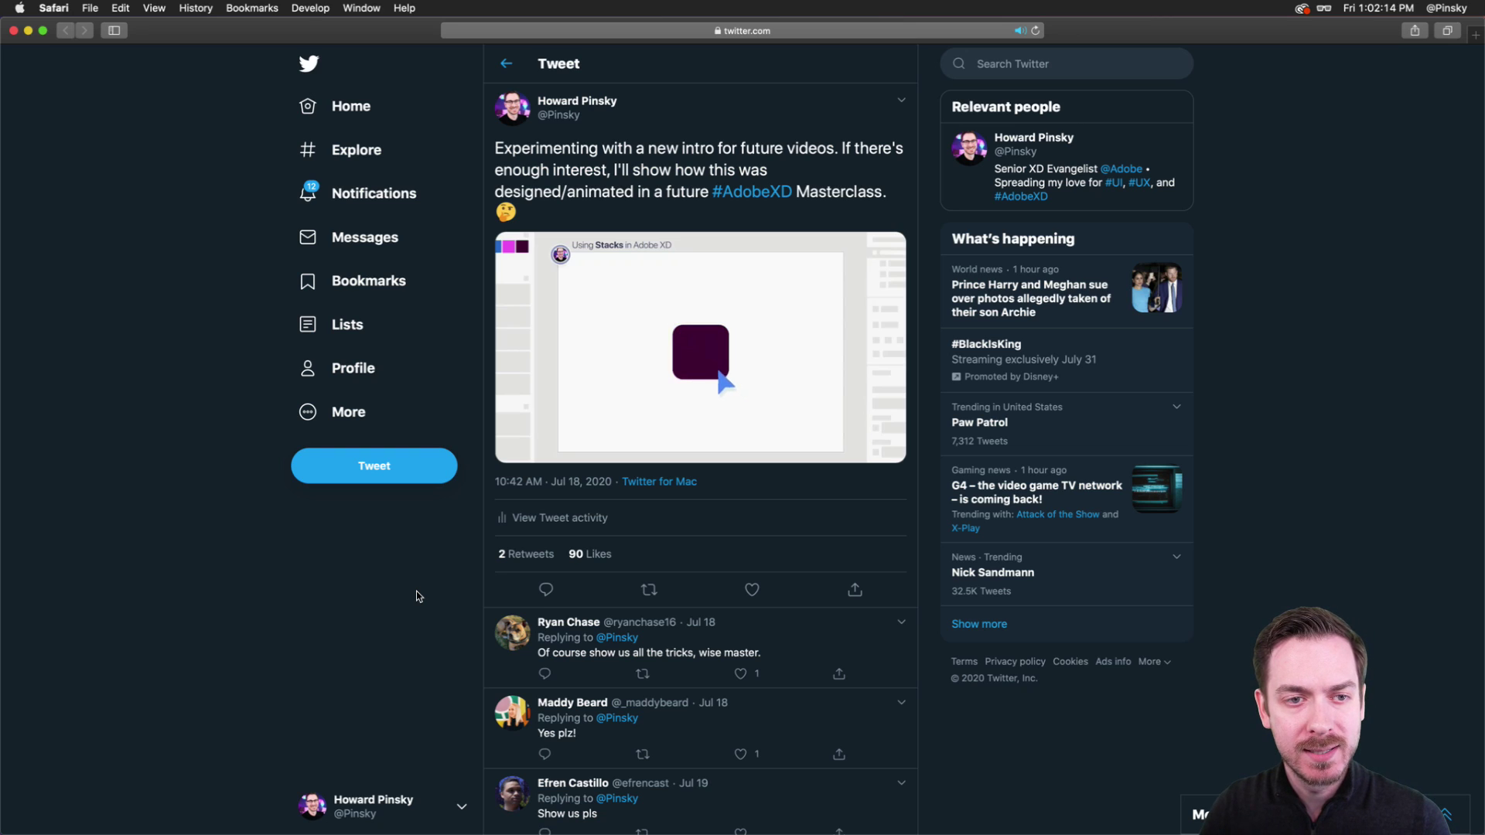
{"action": "left_click", "coordinate": [513, 447]}
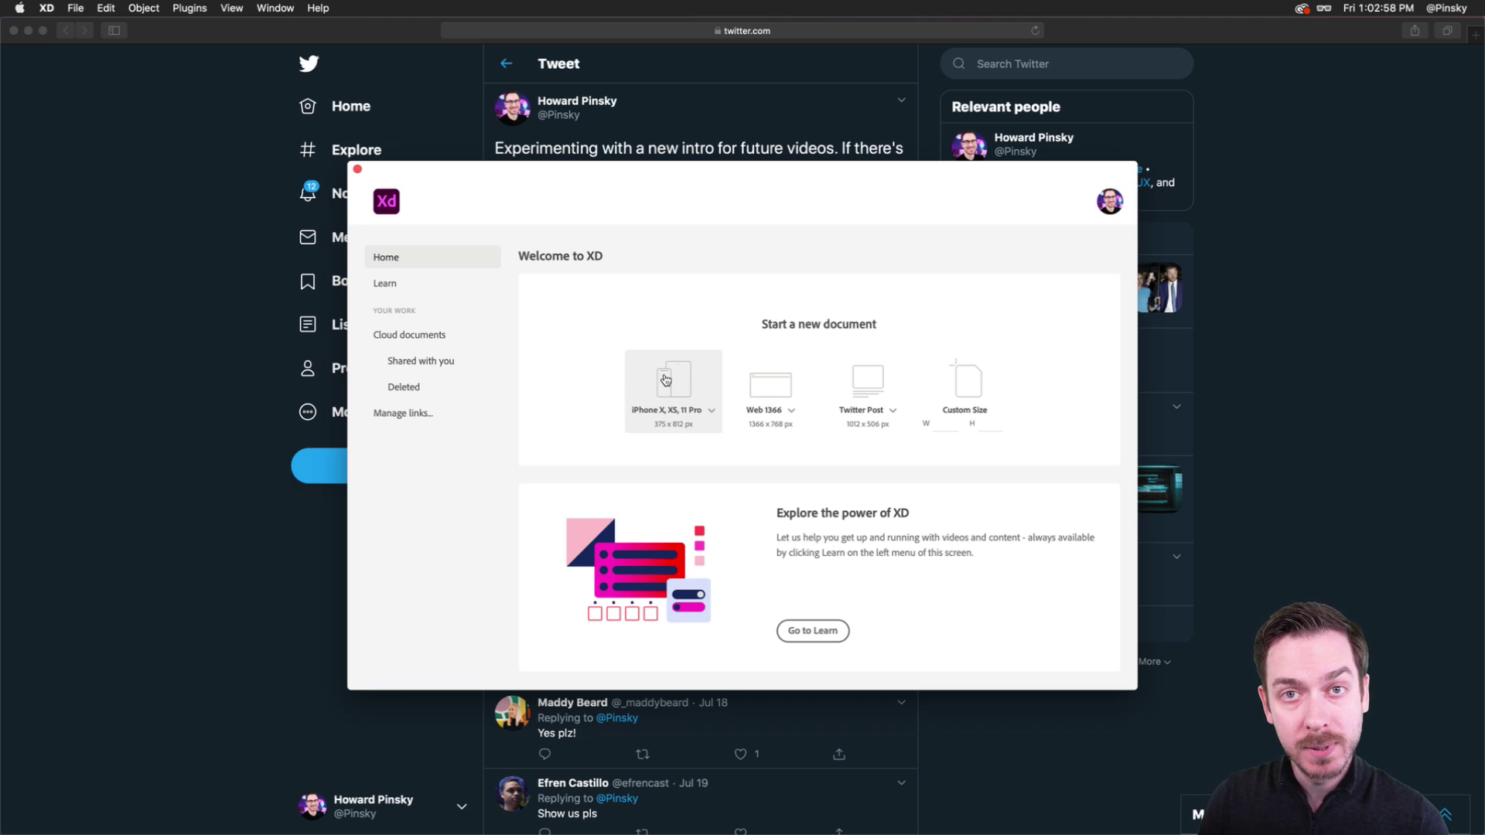
- In Adobe XD, look over the social media artboard presets and the Learn tutorials, and return to the home screen
{"action": "left_click", "coordinate": [894, 414]}
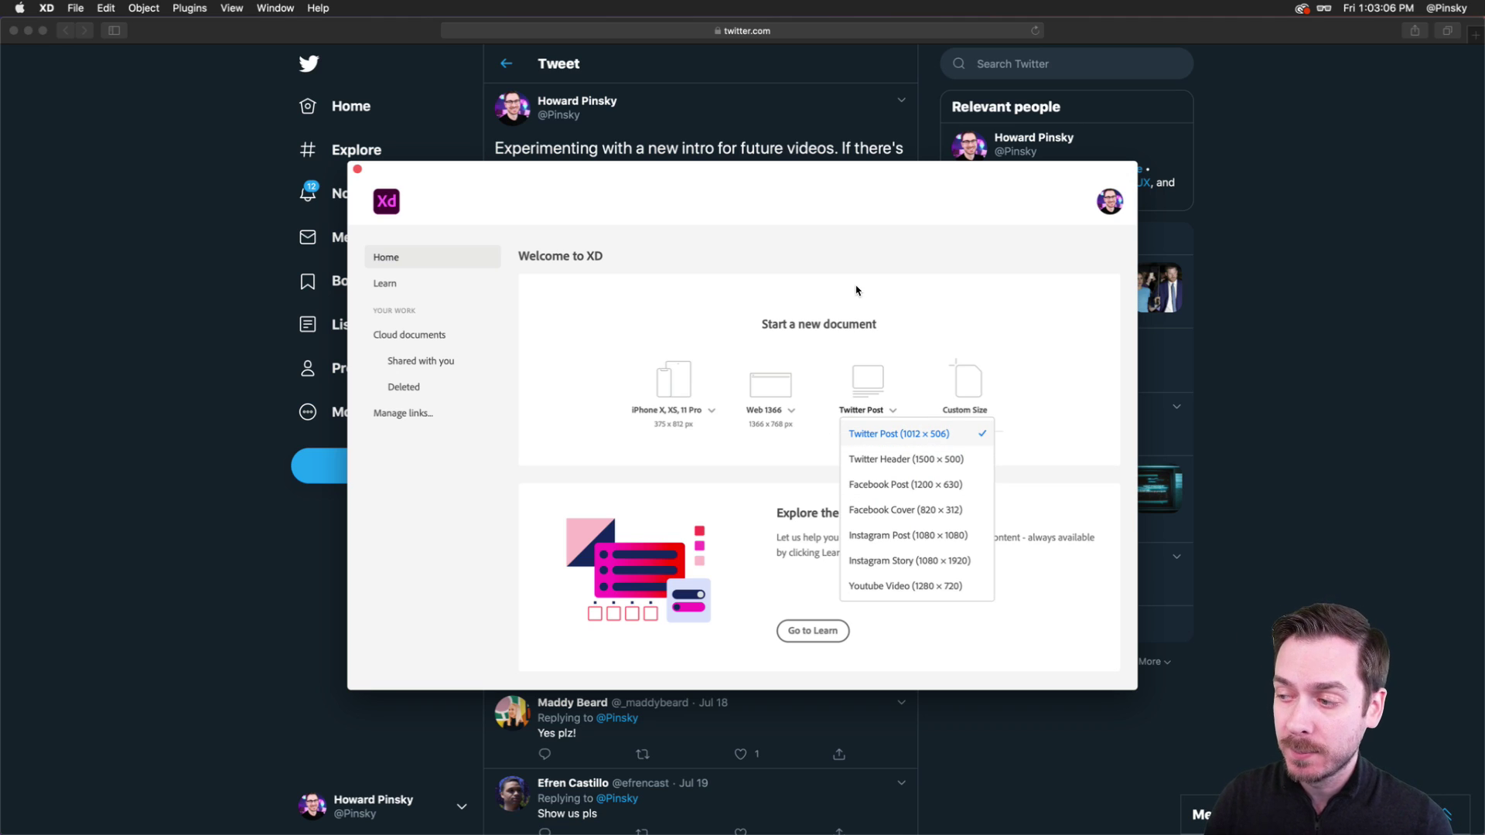
{"action": "left_click", "coordinate": [834, 213]}
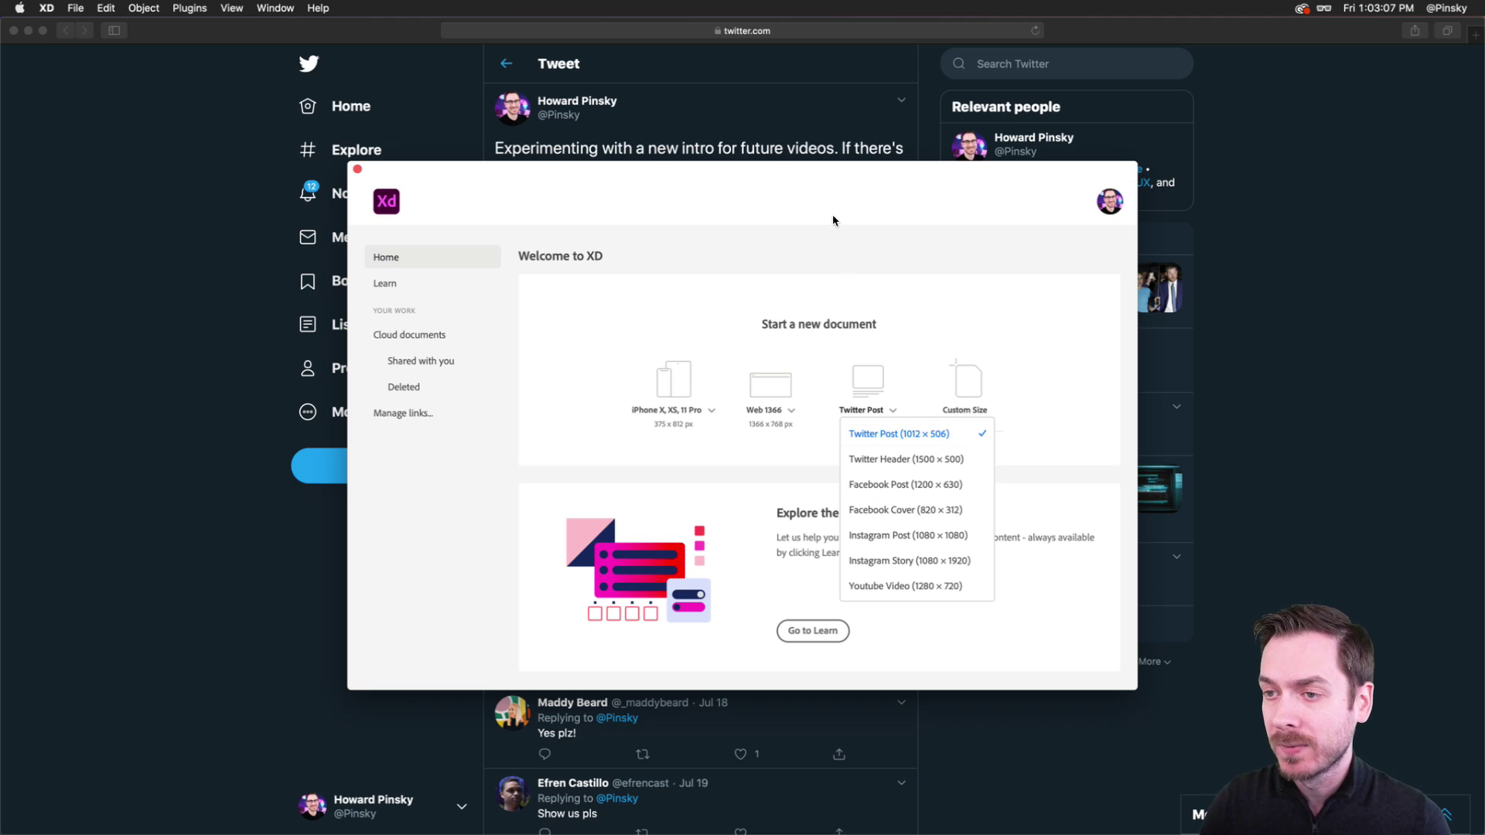
{"action": "left_click", "coordinate": [421, 287]}
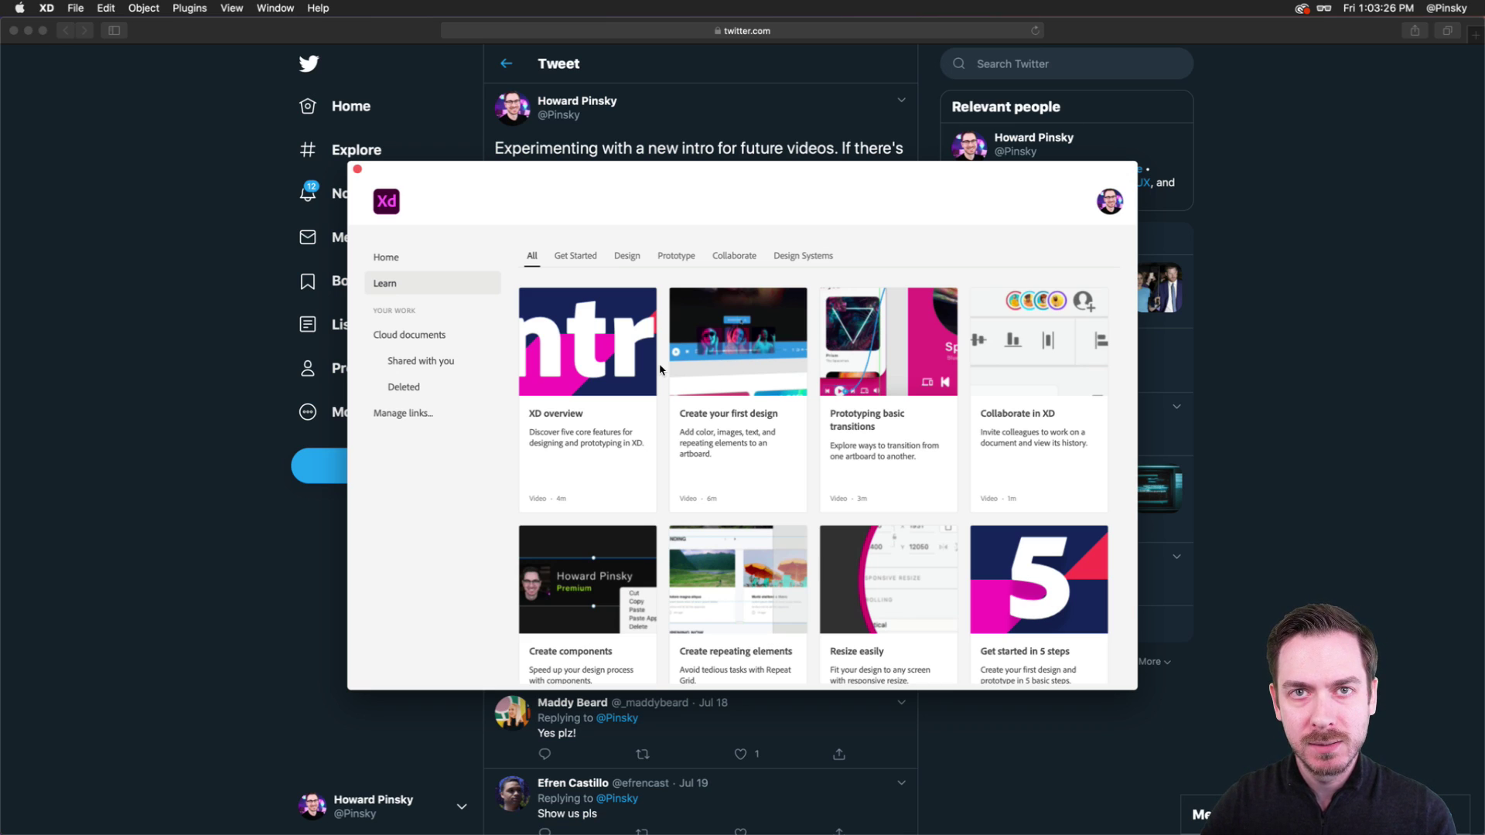
{"action": "left_click", "coordinate": [401, 255]}
- Create a new document with the Web 1920 preset and enlarge its window to fill the screen
{"action": "left_click", "coordinate": [793, 410]}
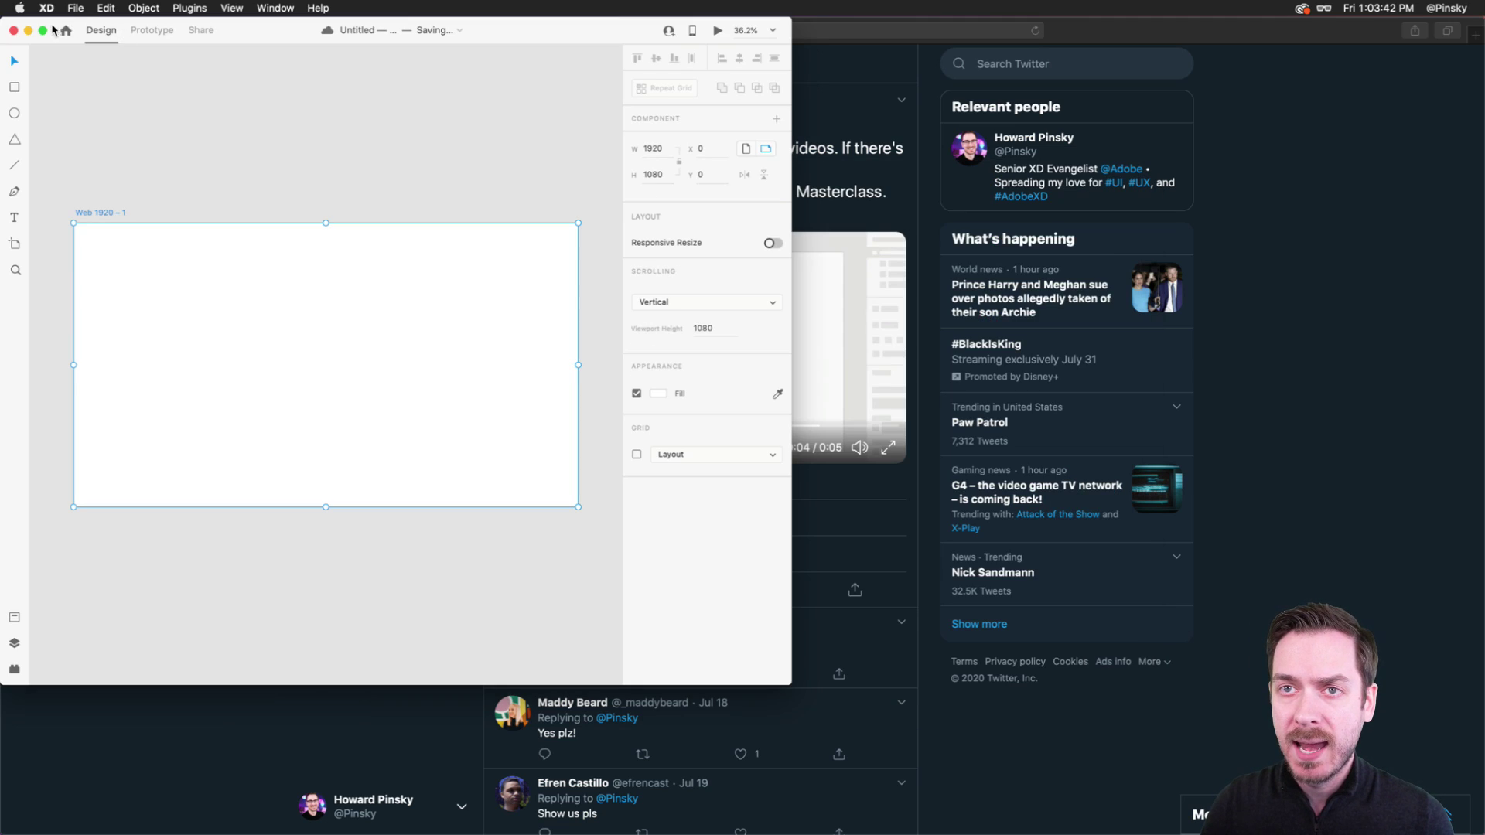
{"action": "left_click", "coordinate": [42, 28]}
{"action": "scroll", "coordinate": [599, 380], "scroll_direction": "left", "scroll_amount": 5}
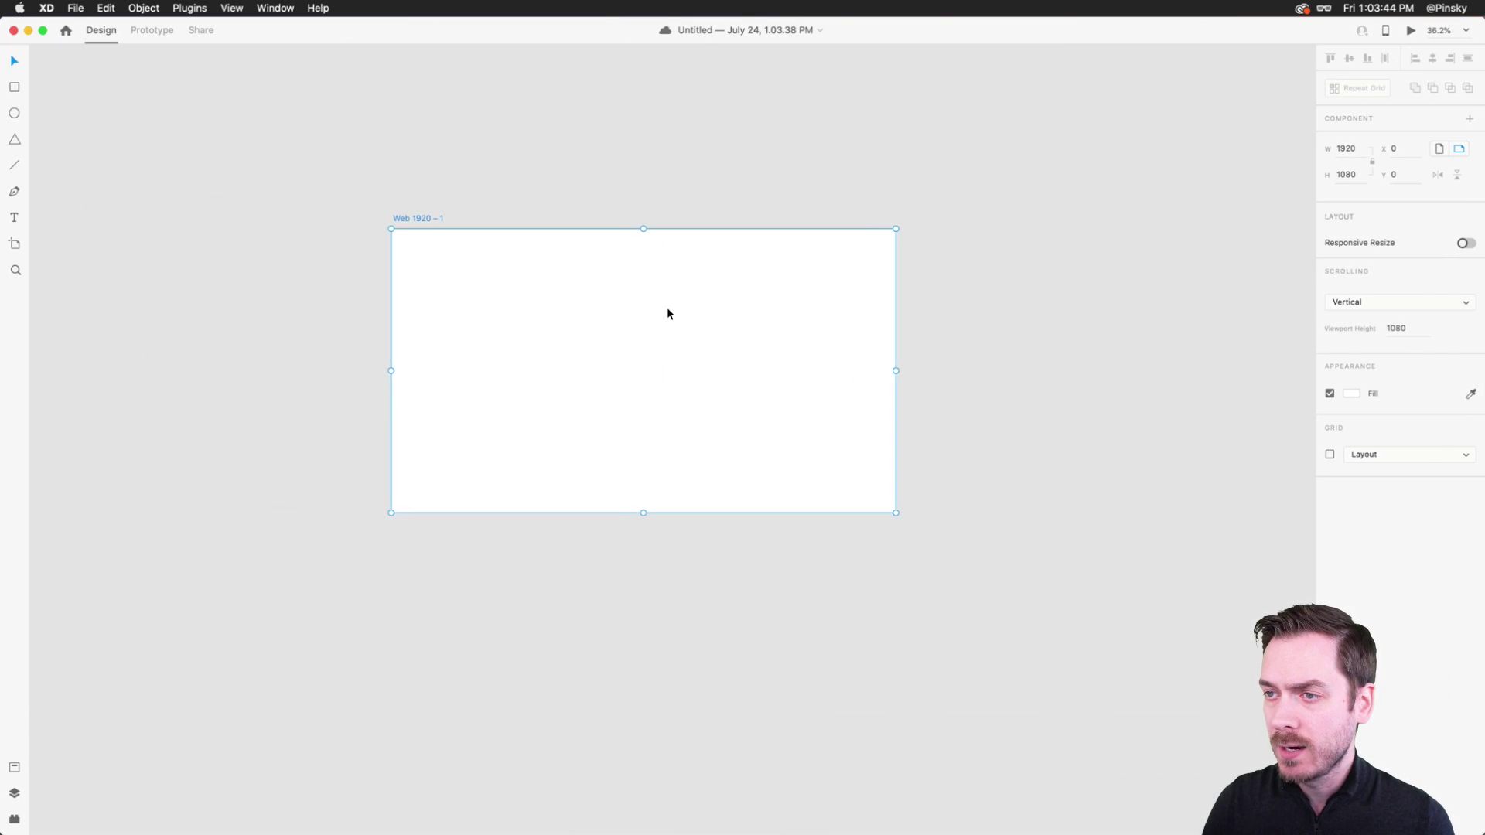
{"action": "scroll", "coordinate": [667, 312], "scroll_direction": "up", "scroll_amount": 5}
{"action": "scroll", "coordinate": [667, 308], "scroll_direction": "left", "scroll_amount": 2}
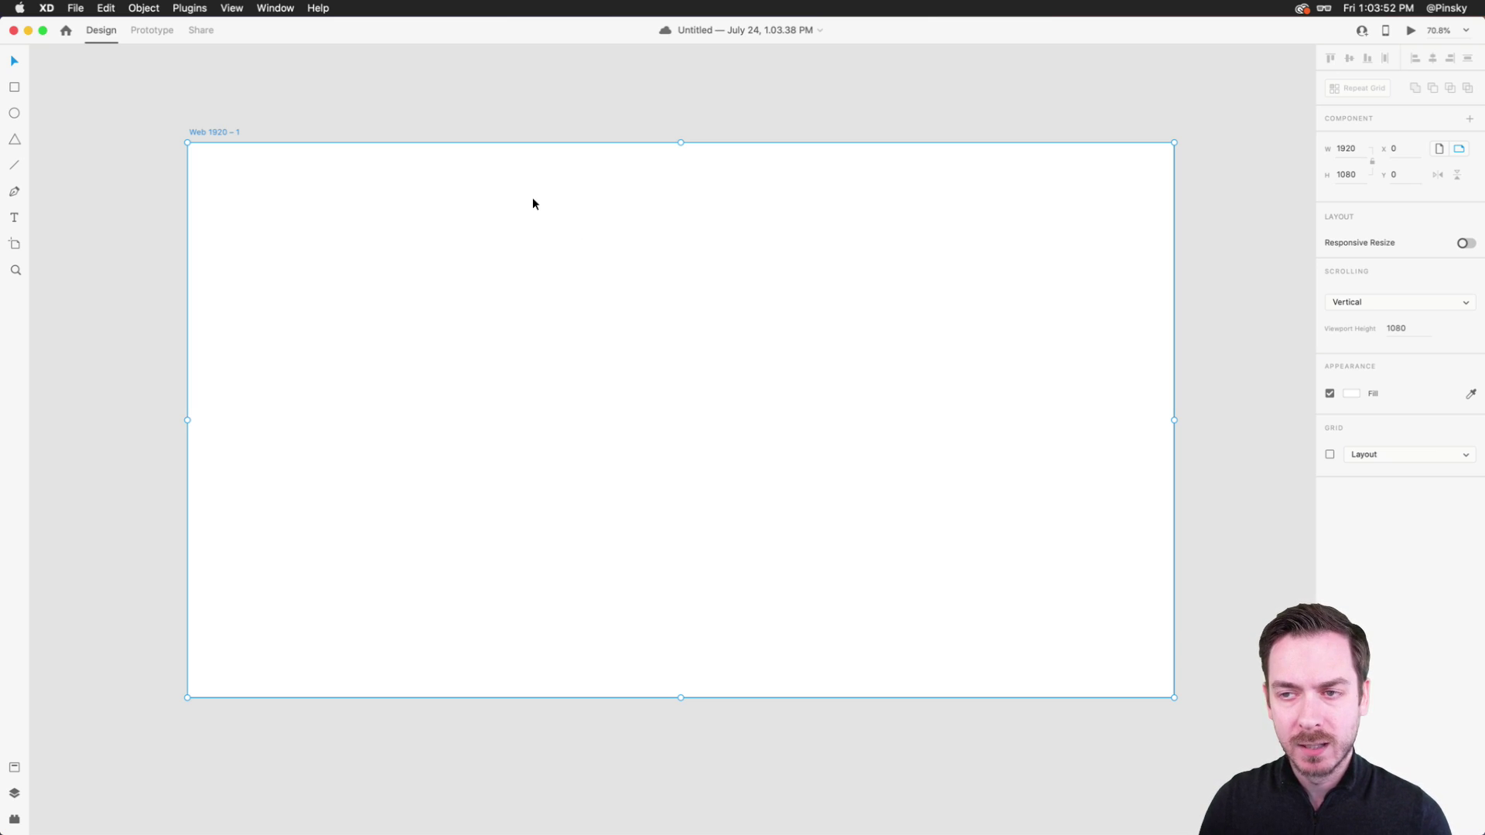
- Check the reference tweet in Safari, return to Adobe XD and draw a full-height rectangle about 337 px wide along the artboard's left edge
{"action": "key", "text": "super+Tab"}
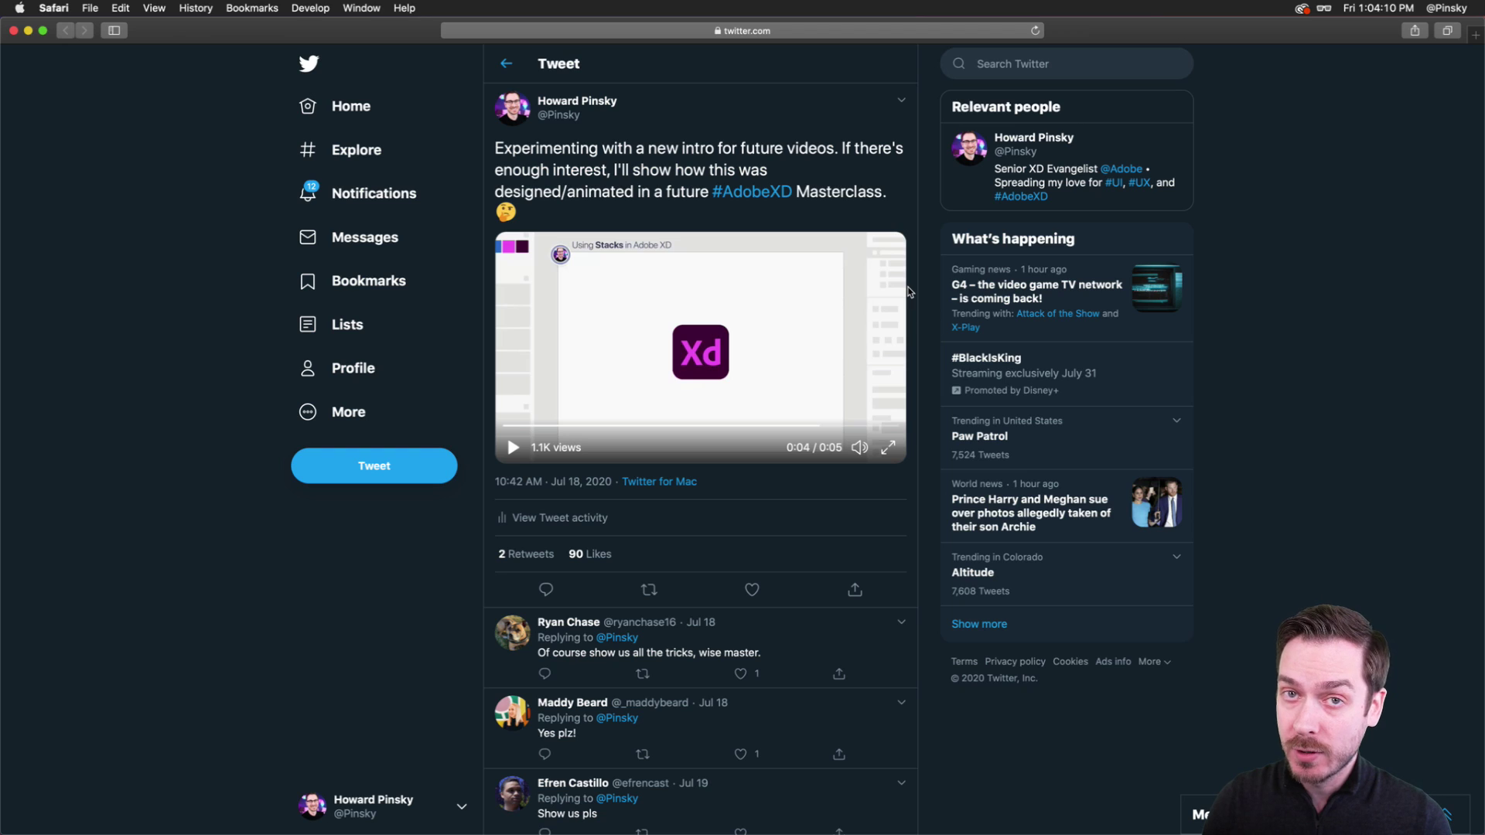
{"action": "key", "text": "super+Tab"}
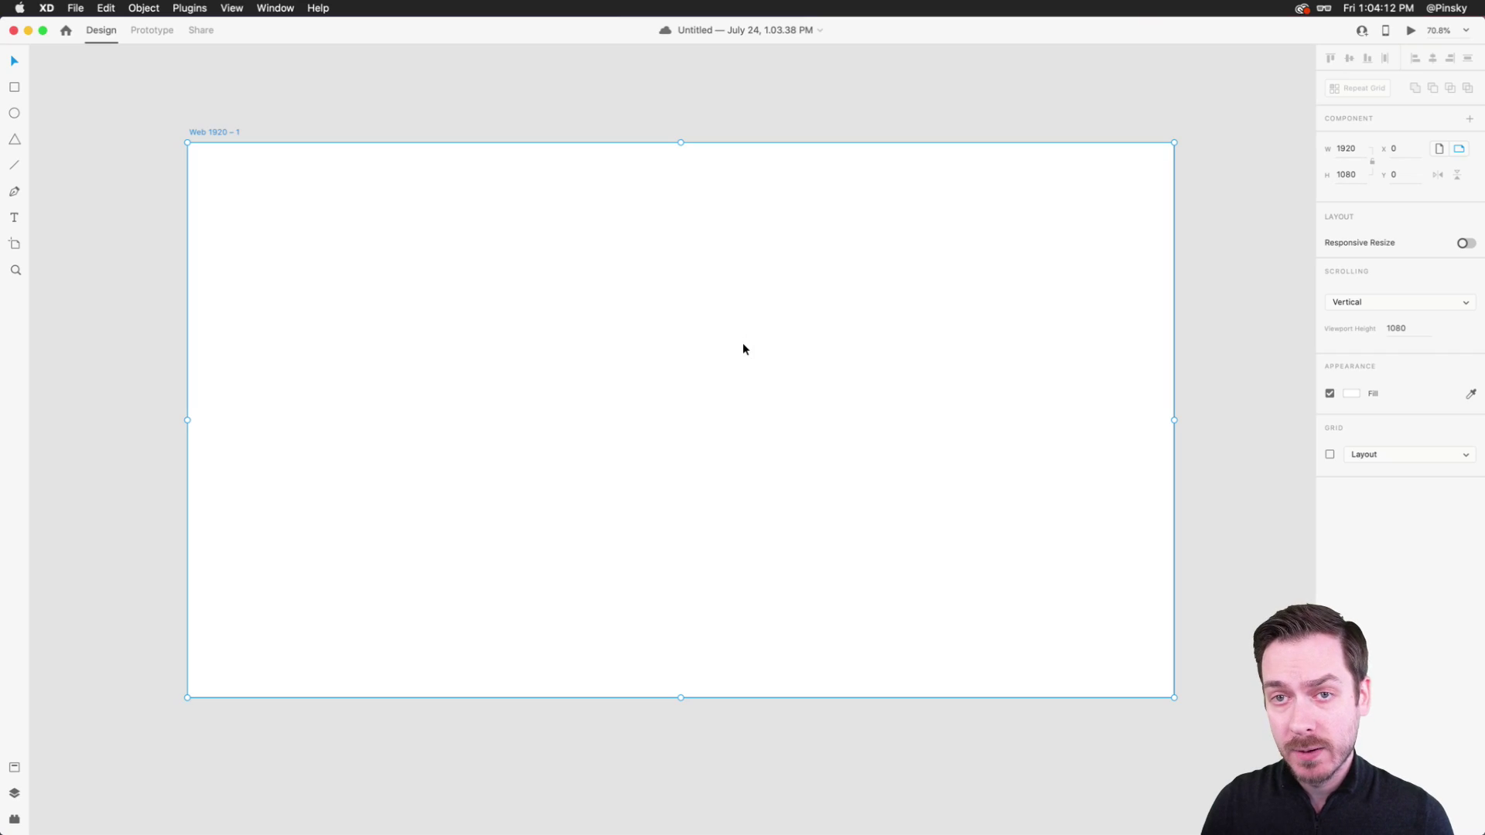
{"action": "left_click", "coordinate": [350, 139]}
{"action": "left_click", "coordinate": [14, 87]}
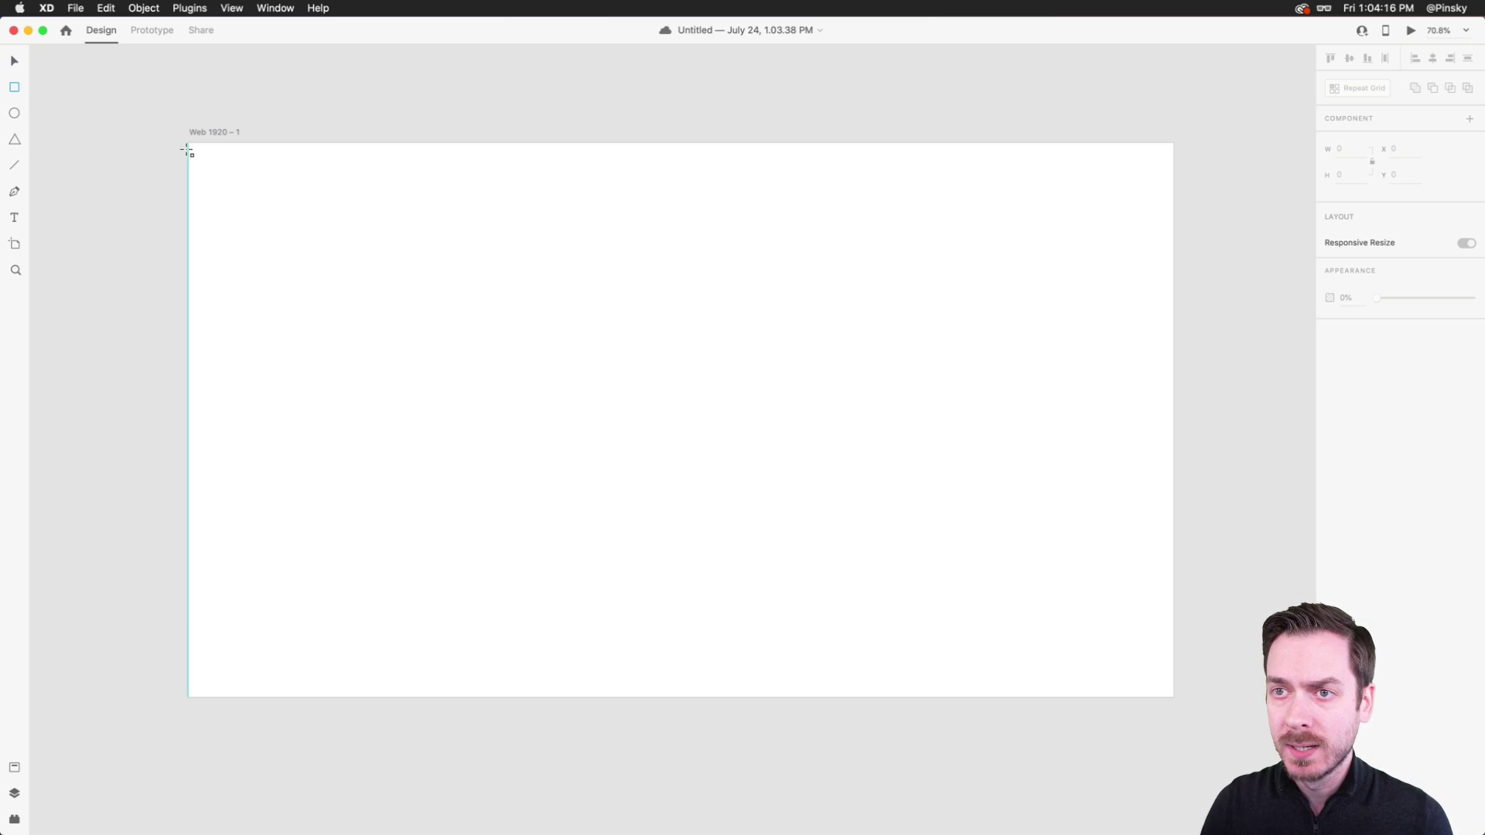
{"action": "mouse_move", "coordinate": [188, 144]}
{"action": "left_mouse_down"}
{"action": "mouse_move", "coordinate": [358, 637]}
{"action": "mouse_move", "coordinate": [361, 700]}
{"action": "left_mouse_up"}
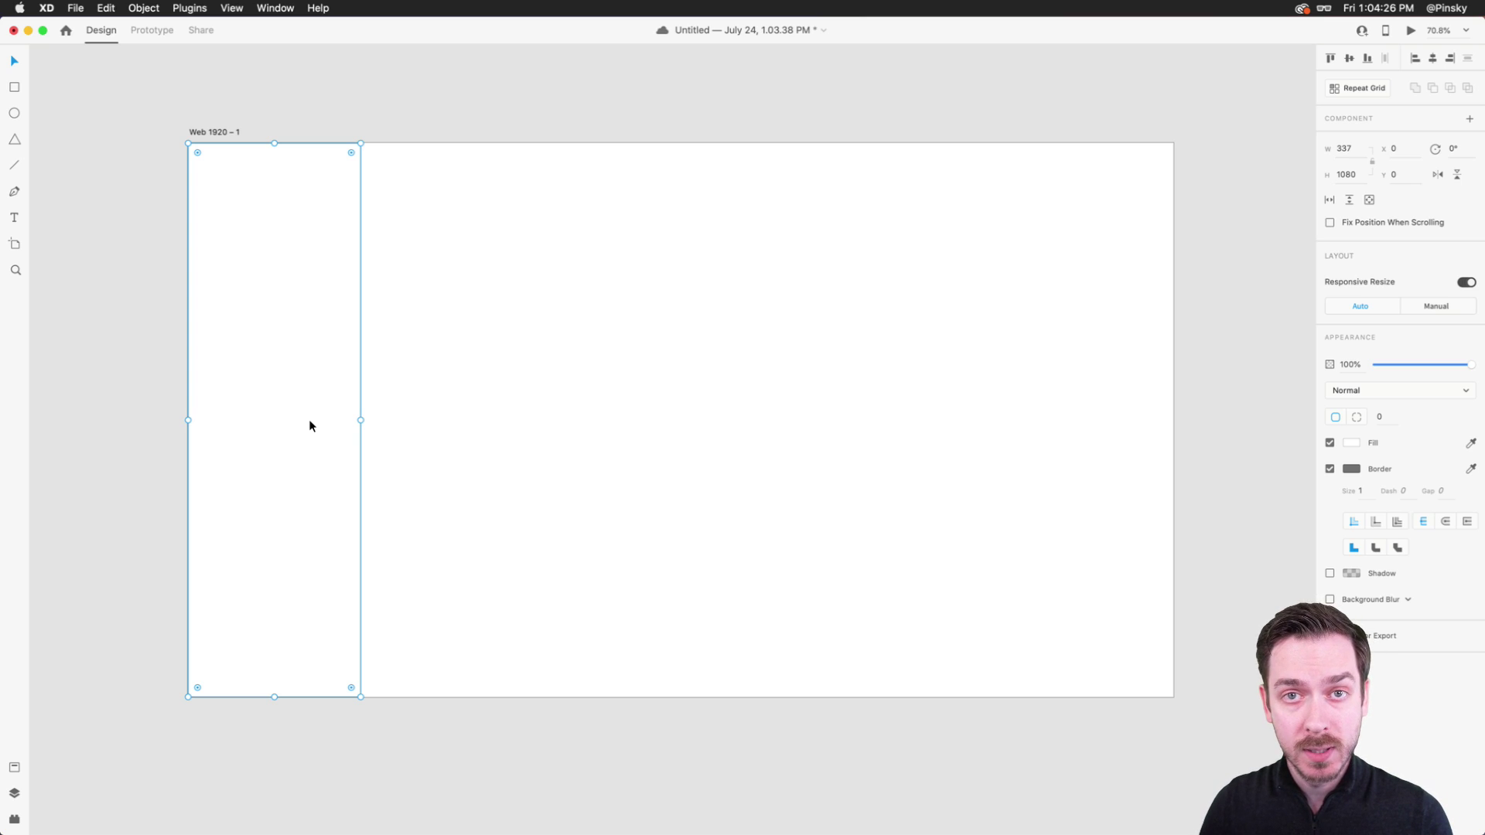
- Fill the side rectangle with the light grey sampled from the Assets panel, remove its border, and duplicate it to the artboard's right edge
{"action": "key", "text": "super+shift+y"}
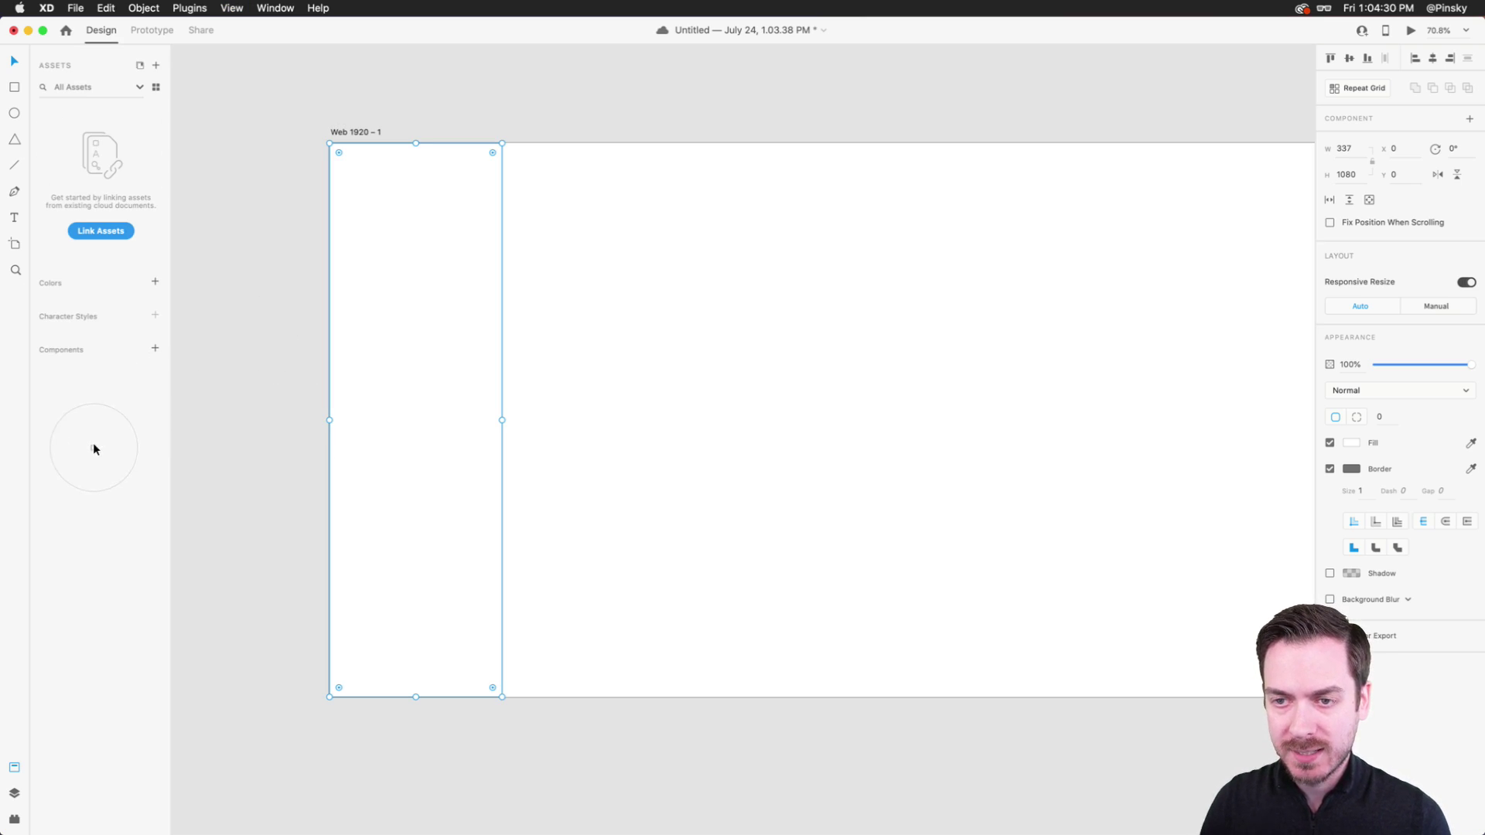
{"action": "left_click", "coordinate": [1330, 469]}
{"action": "scroll", "coordinate": [583, 365], "scroll_direction": "right", "scroll_amount": 2}
{"action": "left_click_drag", "start_coordinate": [407, 367], "coordinate": [1193, 377]}
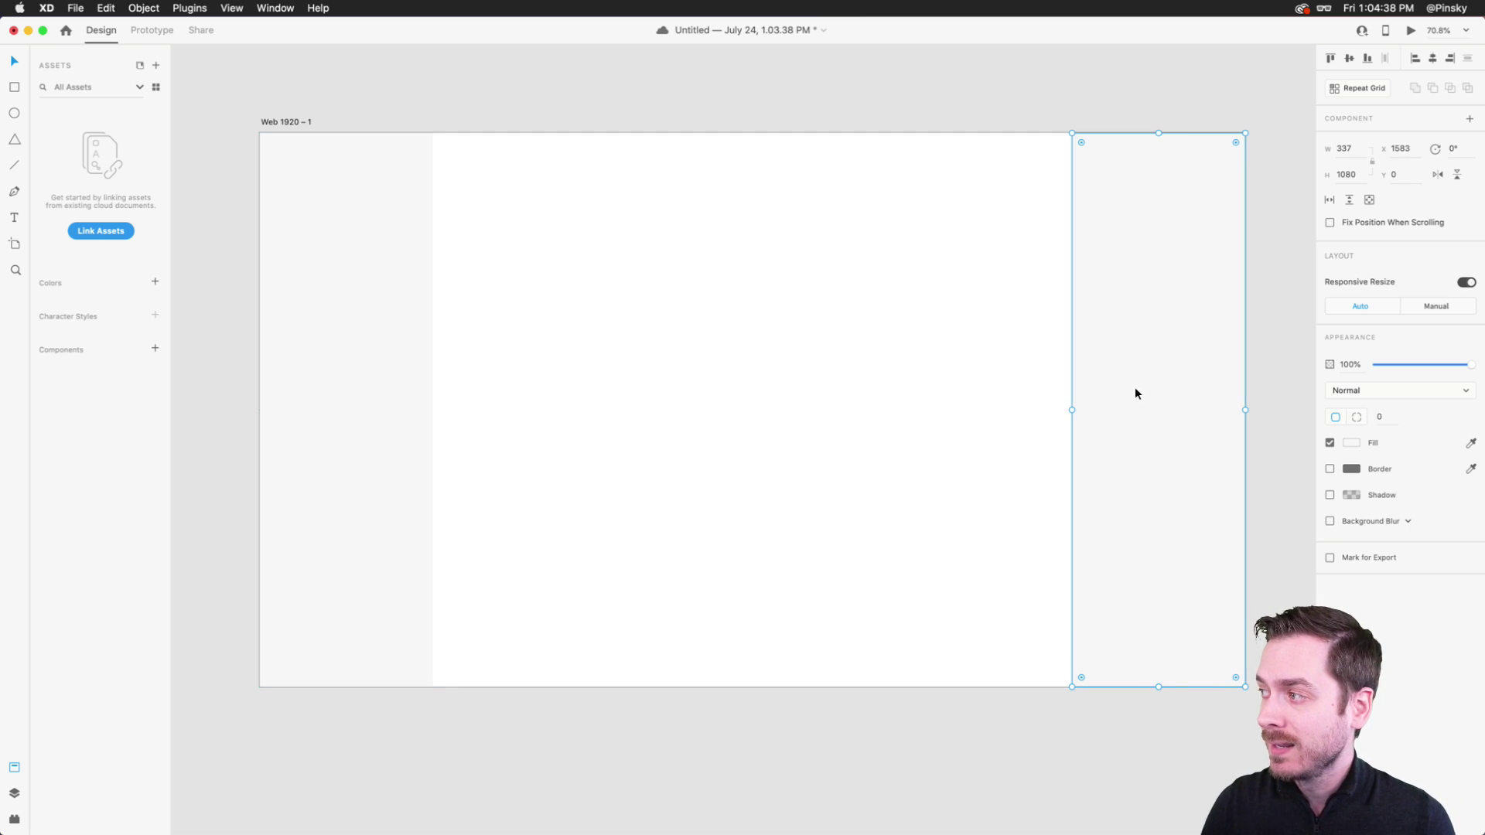
{"action": "left_click", "coordinate": [683, 291]}
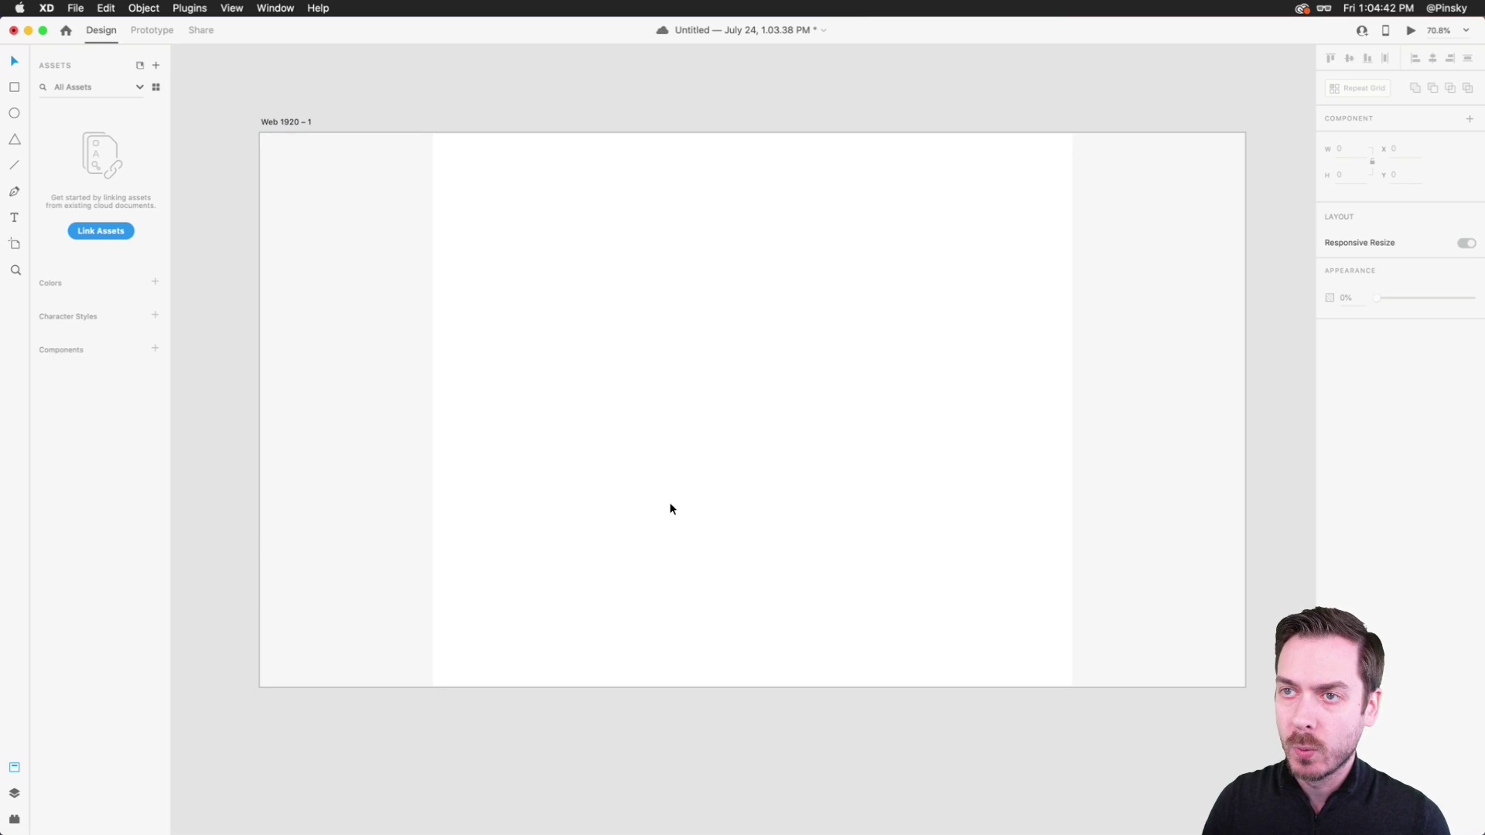
- Fill the artboard background with the grey of the surrounding pasteboard
{"action": "scroll", "coordinate": [670, 503], "scroll_direction": "up", "scroll_amount": 1}
{"action": "scroll", "coordinate": [670, 508], "scroll_direction": "up", "scroll_amount": 5}
{"action": "scroll", "coordinate": [464, 248], "scroll_direction": "left", "scroll_amount": 1}
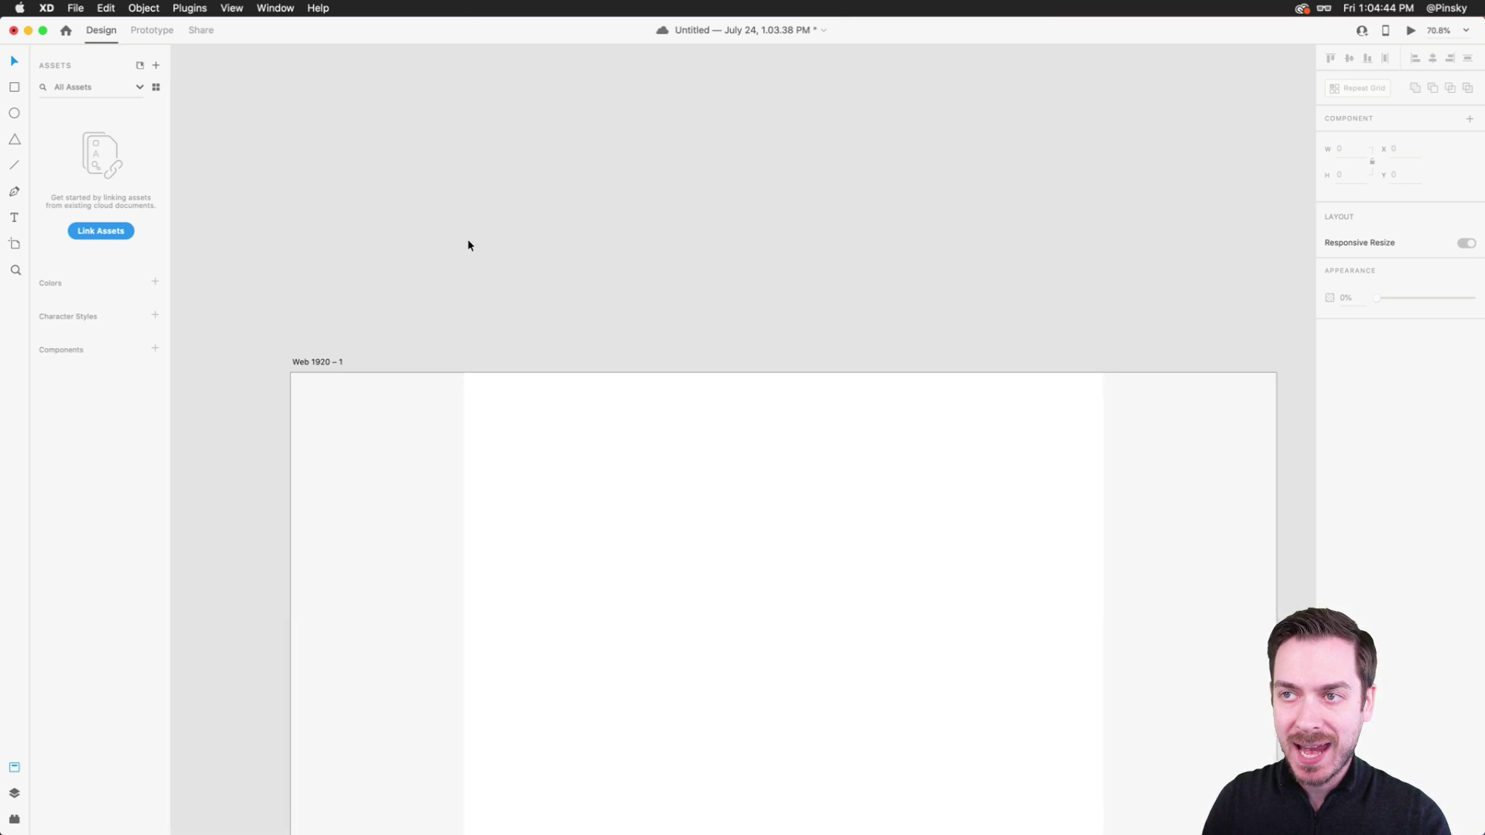
{"action": "scroll", "coordinate": [431, 152], "scroll_direction": "down", "scroll_amount": 4}
{"action": "scroll", "coordinate": [597, 324], "scroll_direction": "down", "scroll_amount": 3}
{"action": "left_click", "coordinate": [691, 352]}
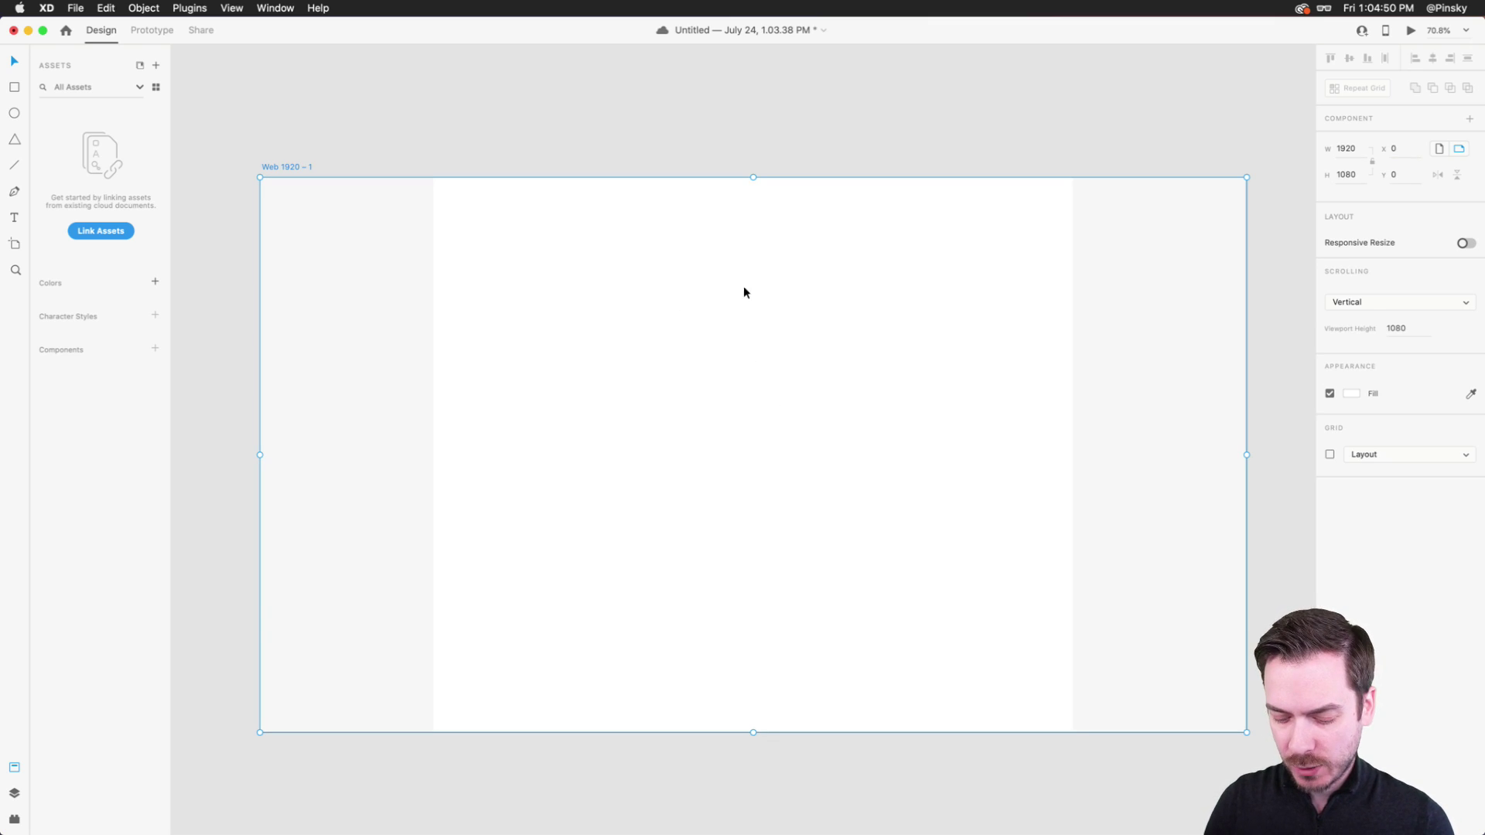
{"action": "left_click", "coordinate": [699, 95]}
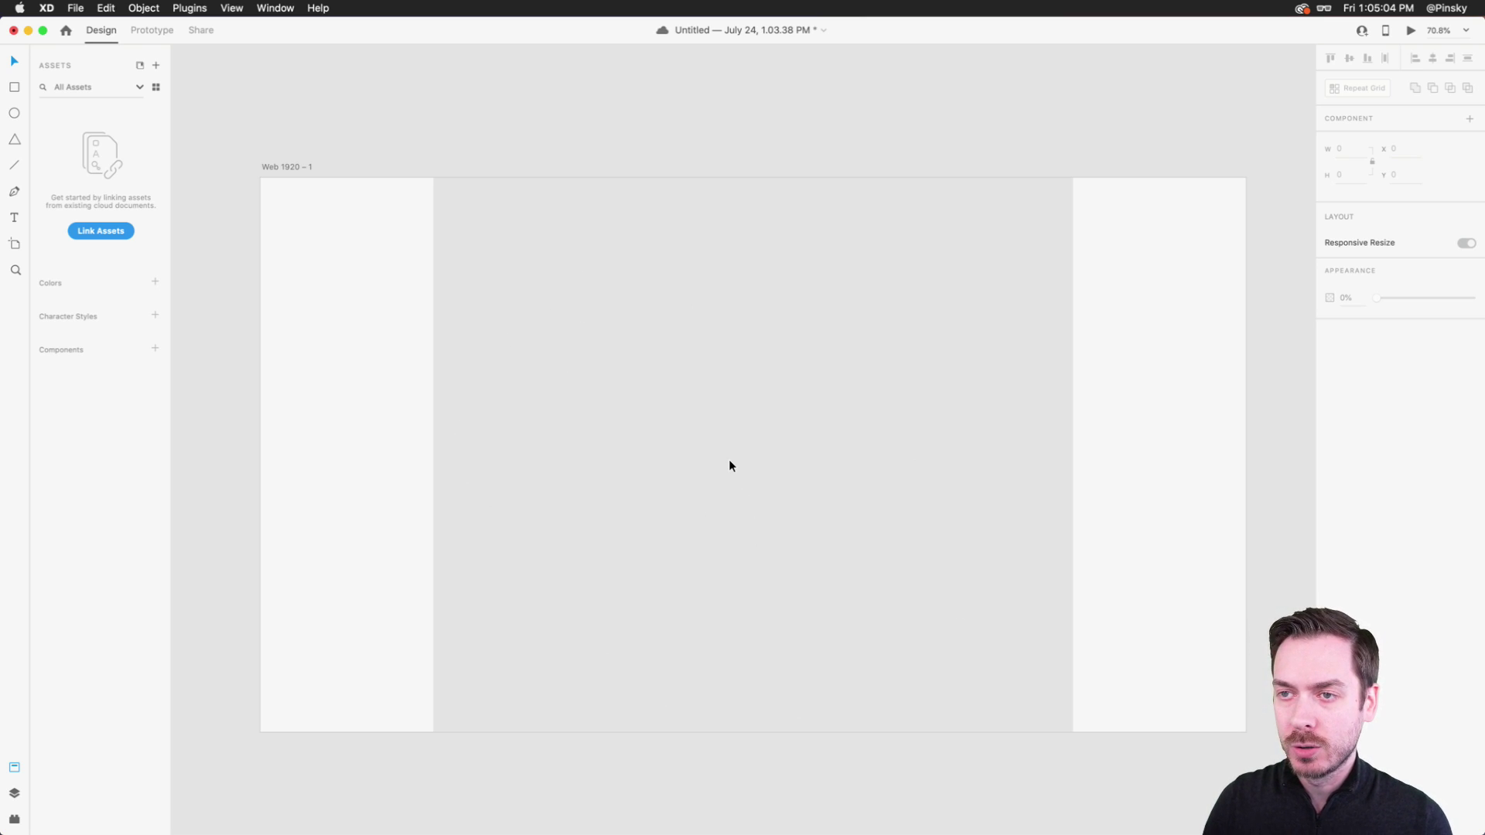
- Draw a white rectangle about 1052 by 748 px and center it on the artboard between the two side panels
{"action": "left_click", "coordinate": [15, 89]}
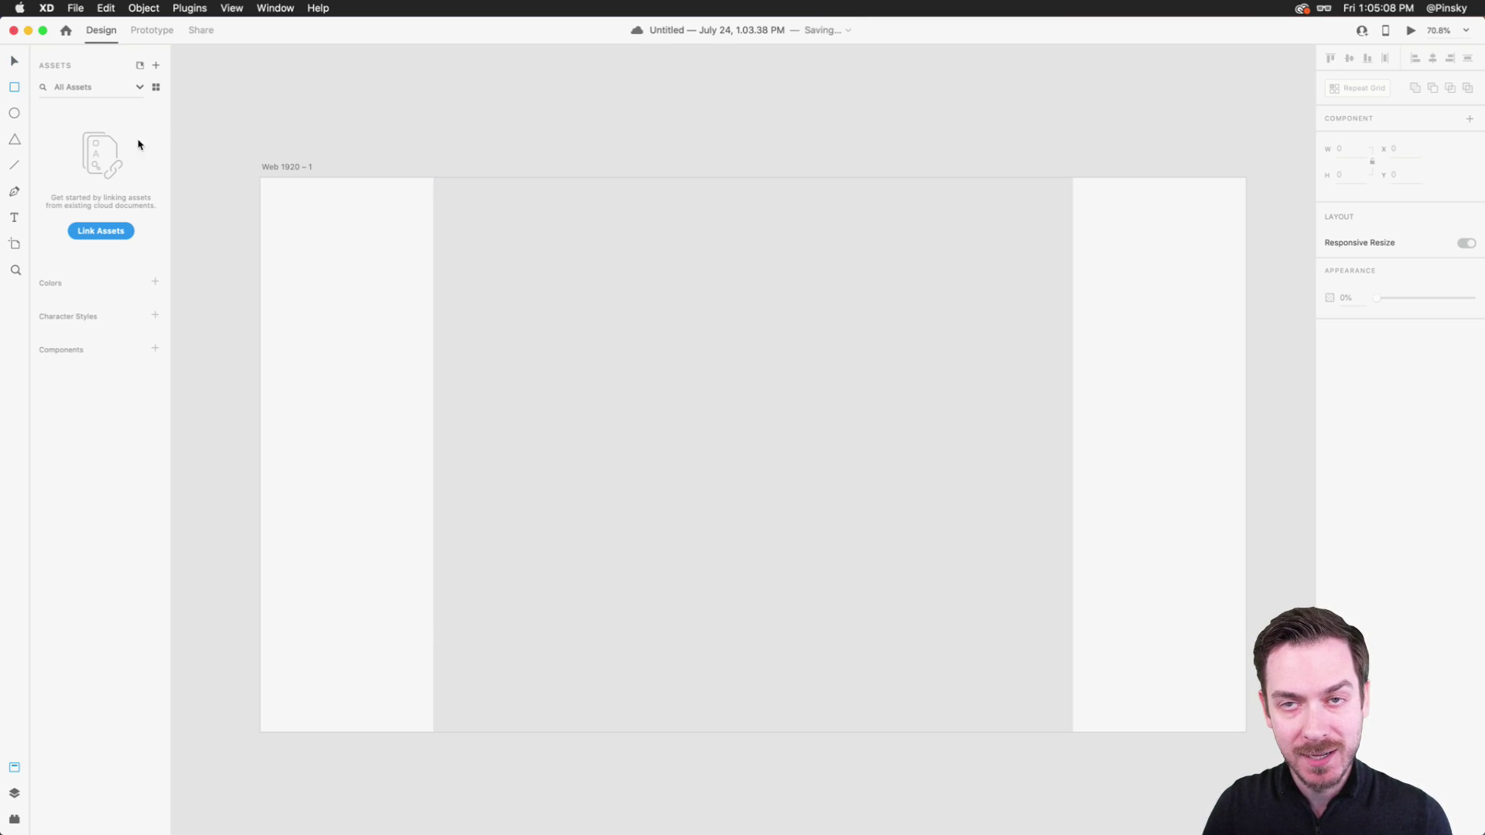
{"action": "left_click_drag", "start_coordinate": [471, 272], "coordinate": [1011, 656]}
{"action": "left_click_drag", "start_coordinate": [848, 531], "coordinate": [864, 529]}
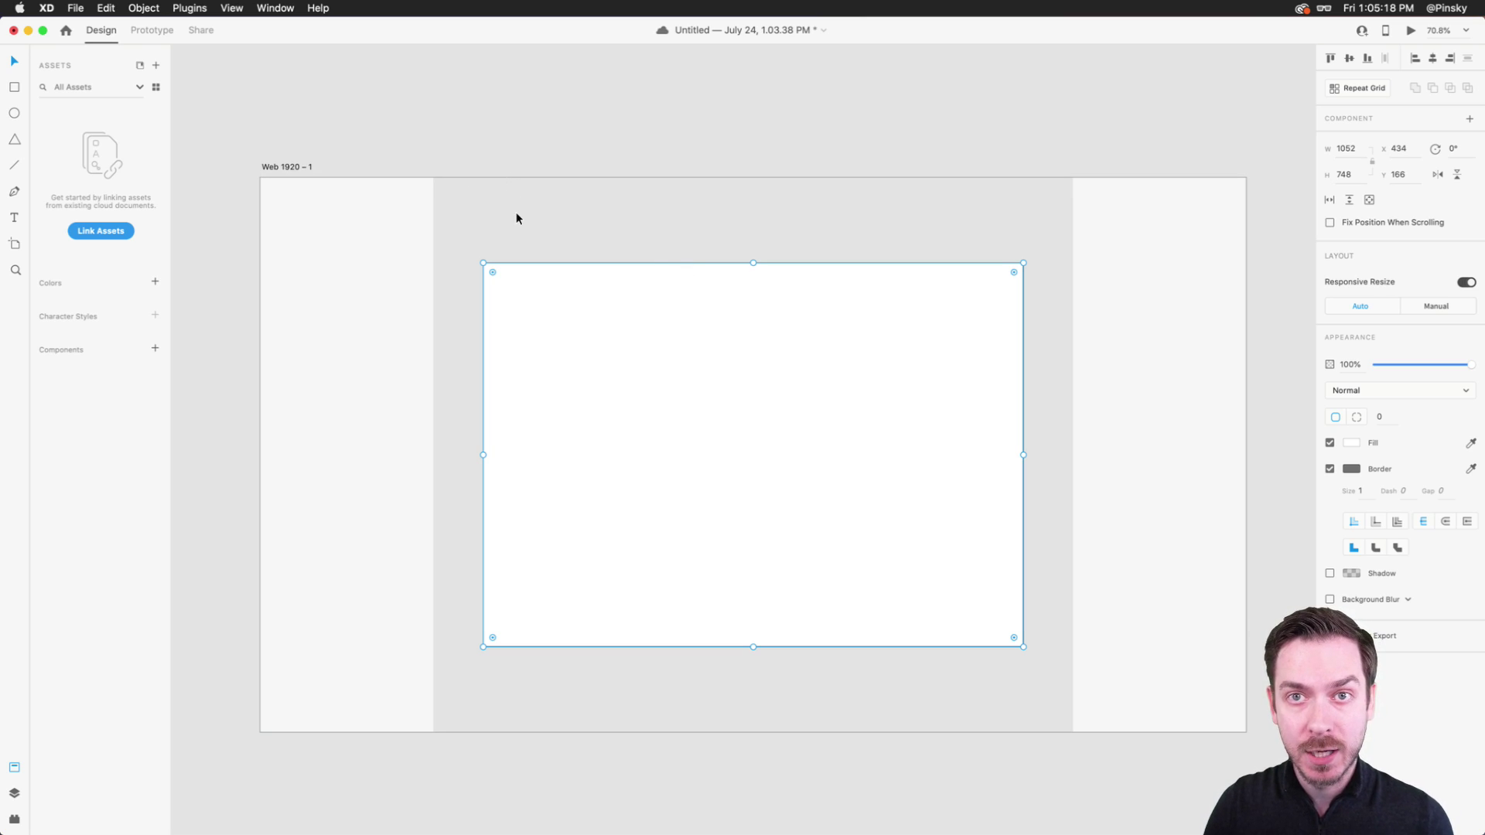
- Recolor the central white rectangle's border with the grey sampled from the artboard's outline
{"action": "left_click", "coordinate": [1474, 471]}
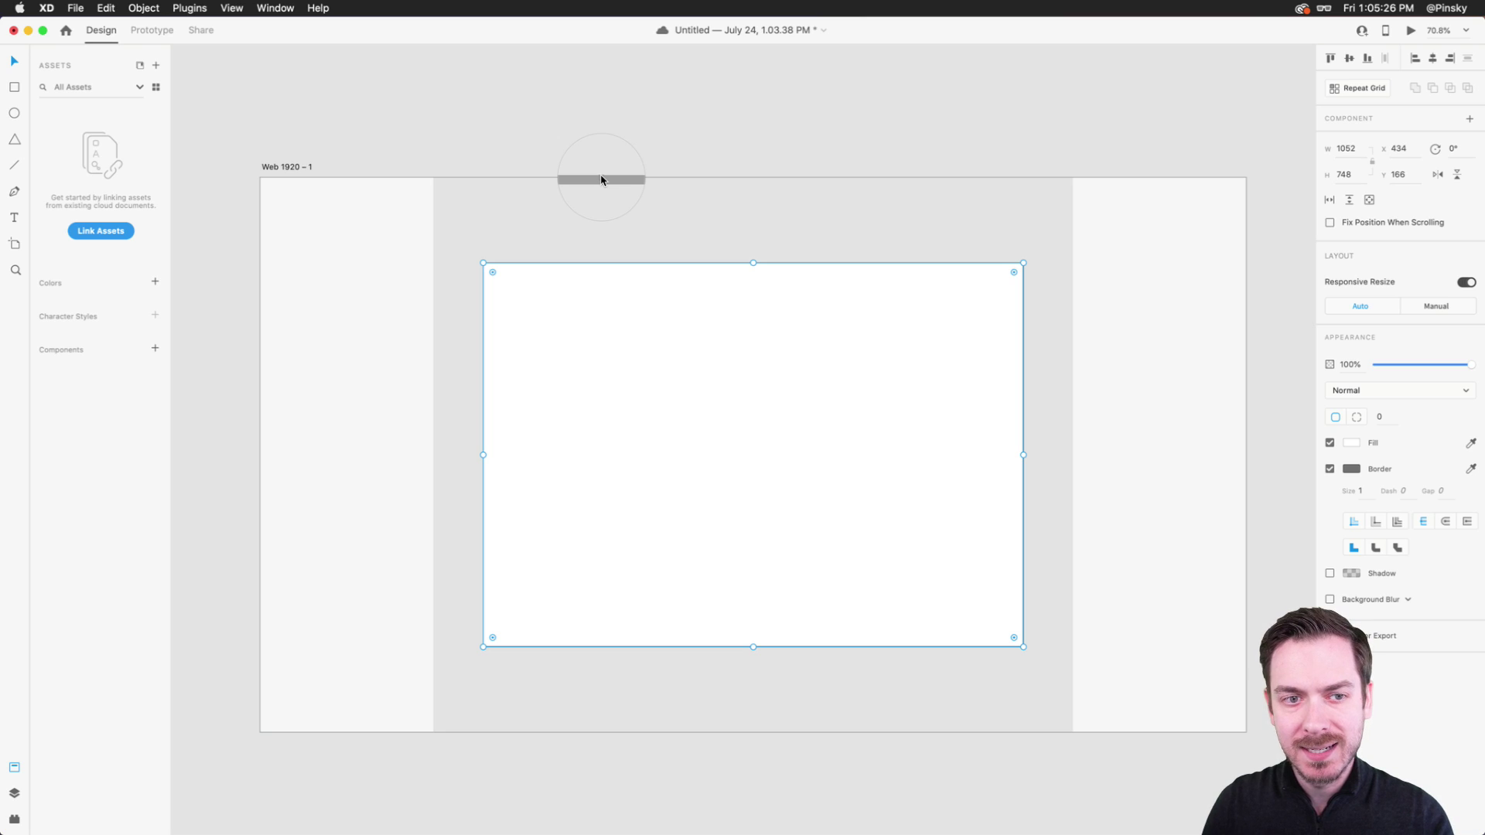
{"action": "left_click", "coordinate": [601, 179]}
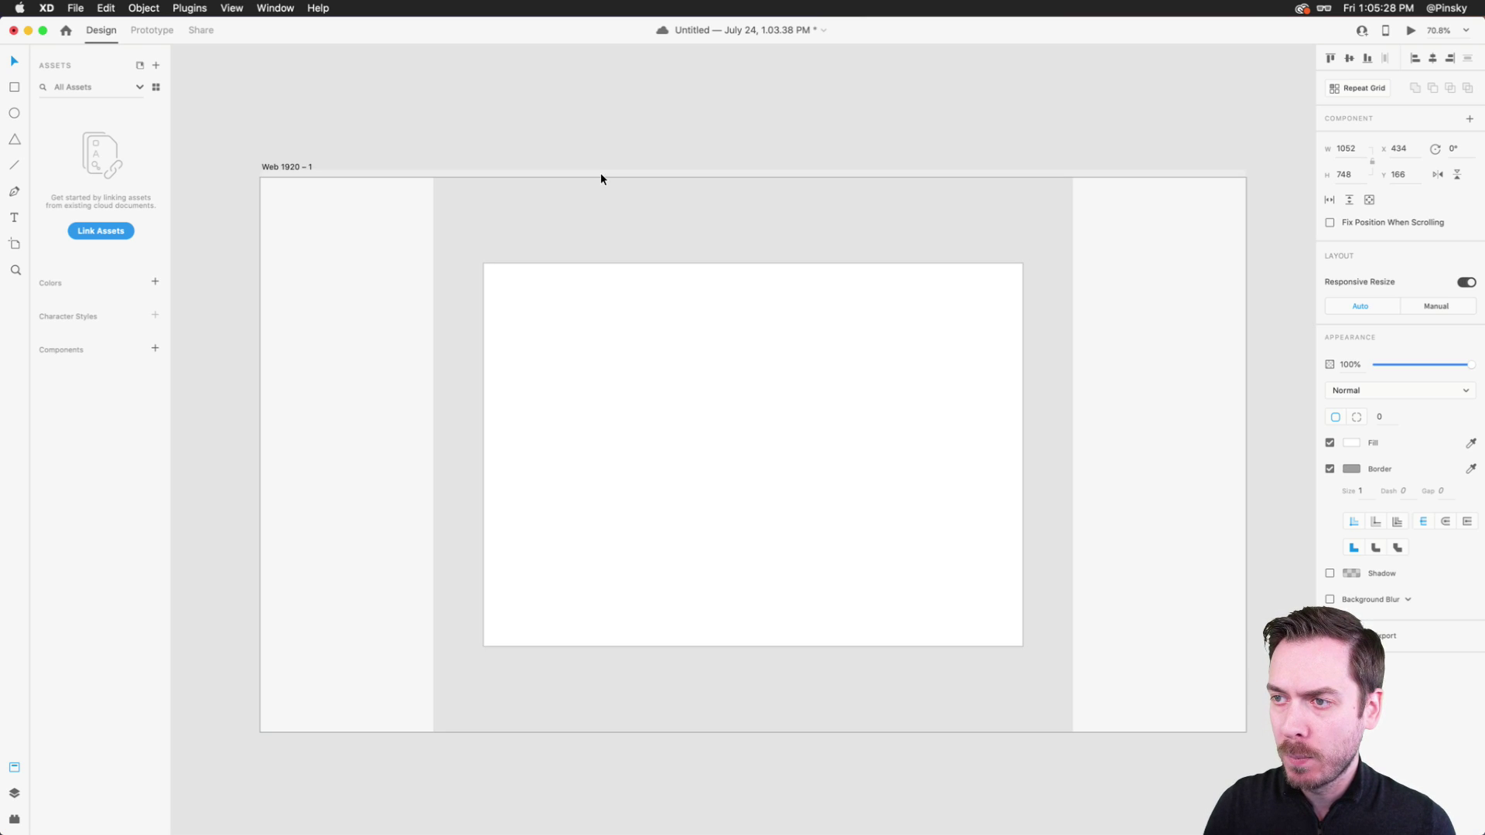
{"action": "left_click", "coordinate": [842, 116]}
{"action": "left_click", "coordinate": [794, 311]}
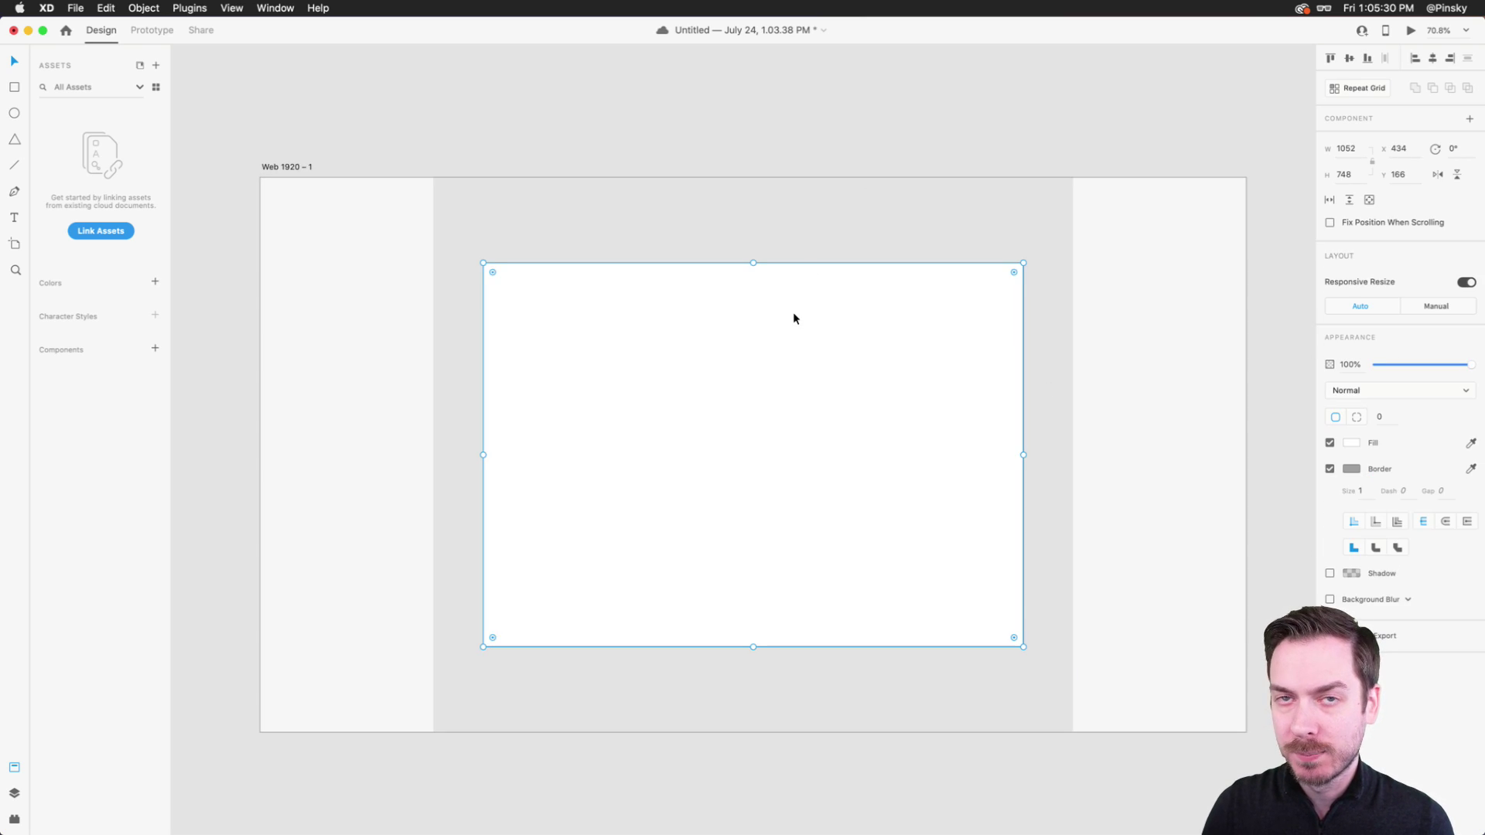
{"action": "left_click", "coordinate": [791, 142]}
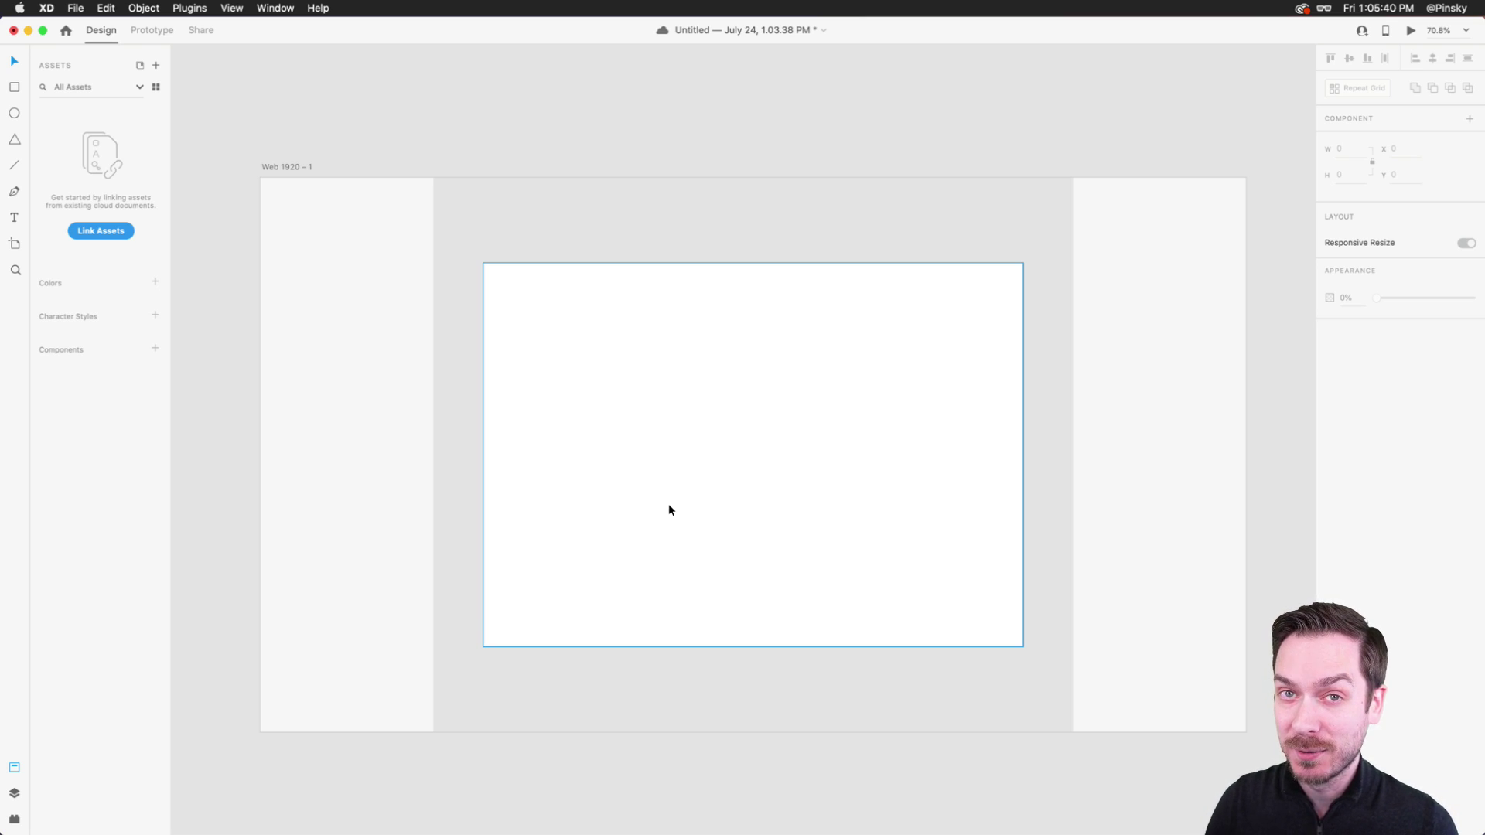
- Switch to the tweet in Safari and replay the opening of the intro animation, pausing to study the cursor and square
{"action": "key", "text": "super+Tab"}
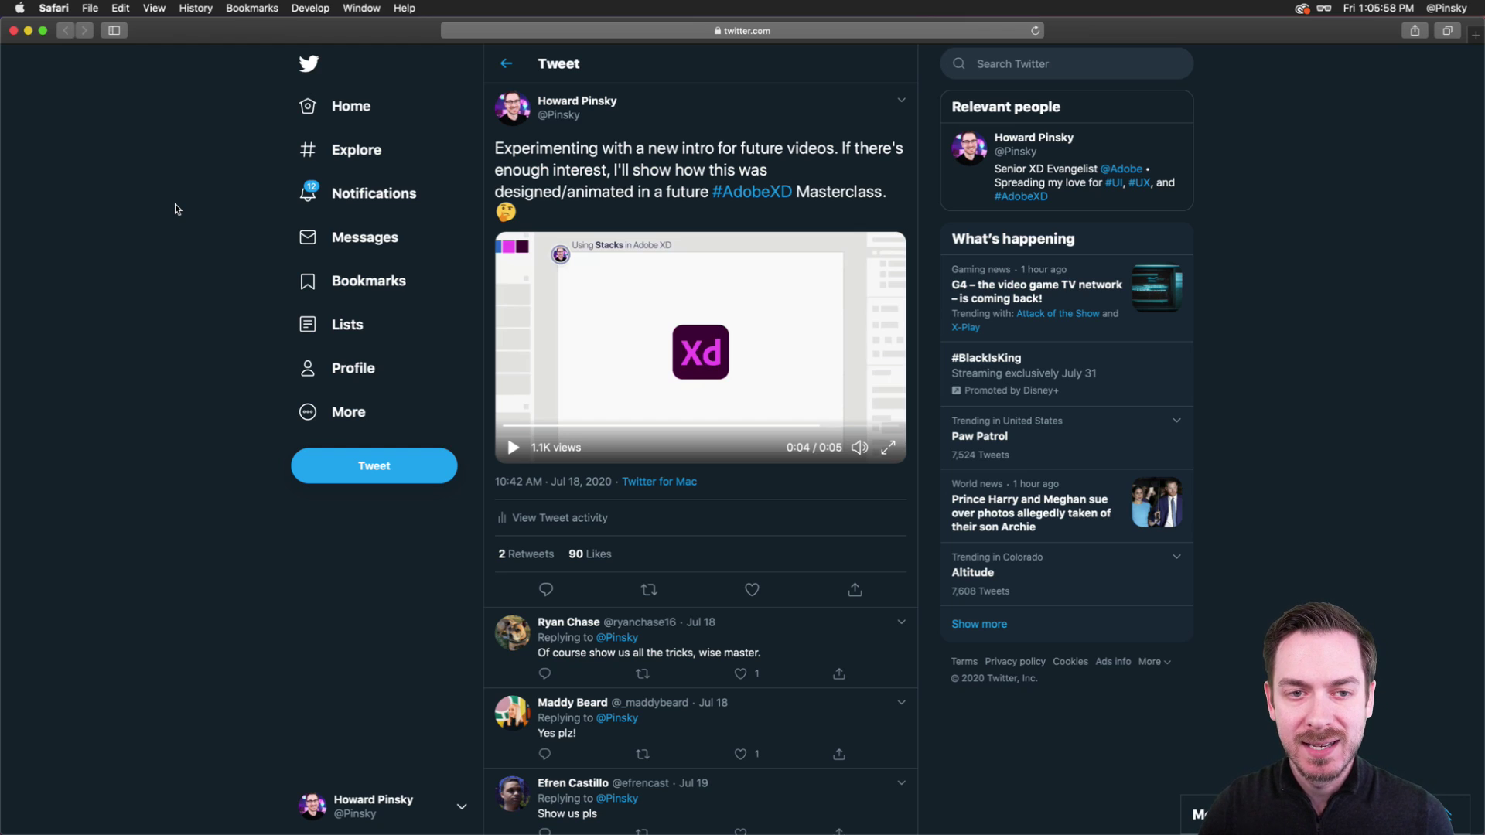
{"action": "left_click", "coordinate": [513, 448]}
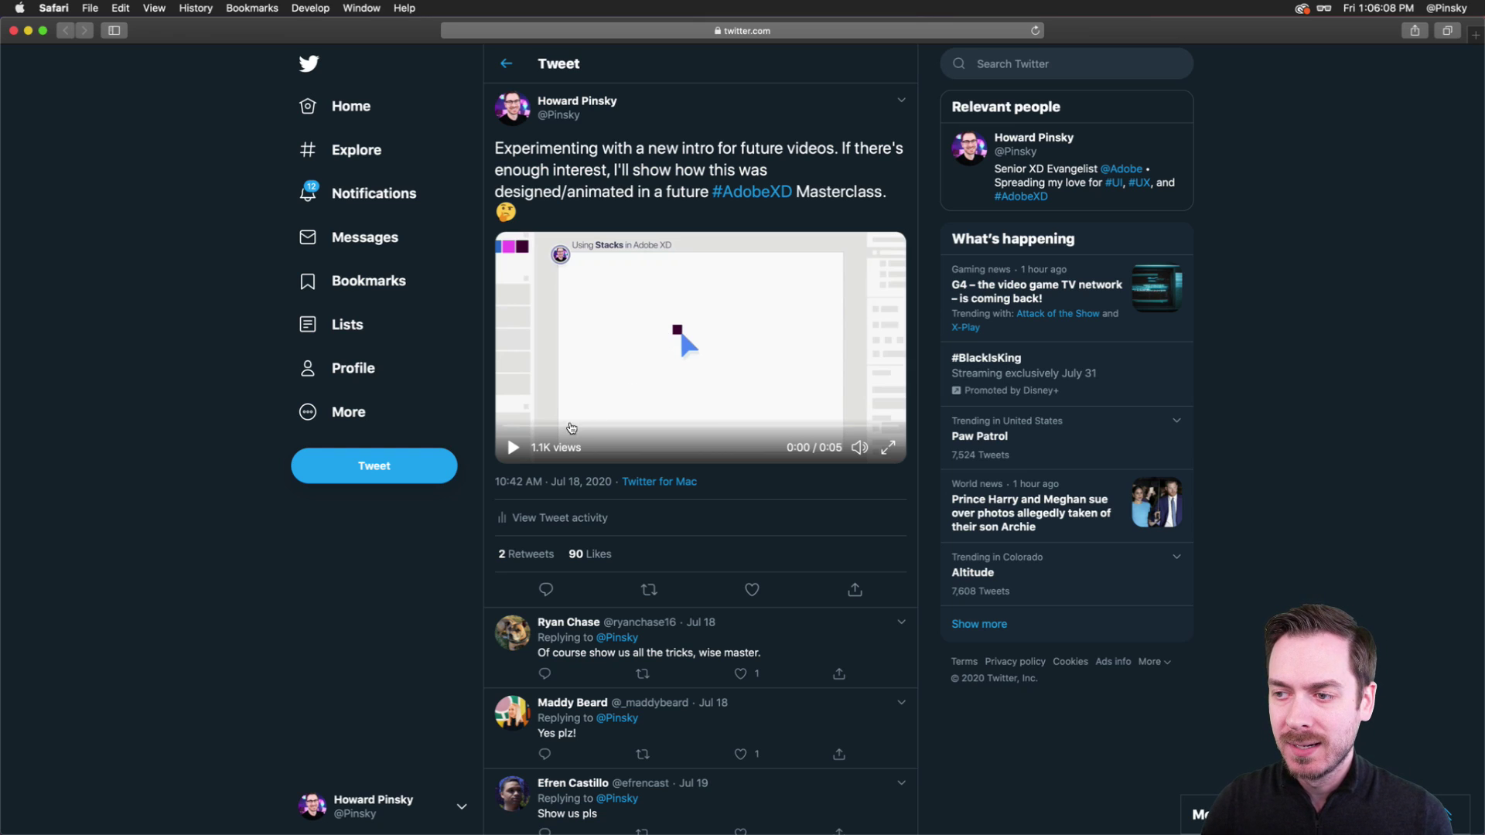
{"action": "left_click", "coordinate": [512, 449]}
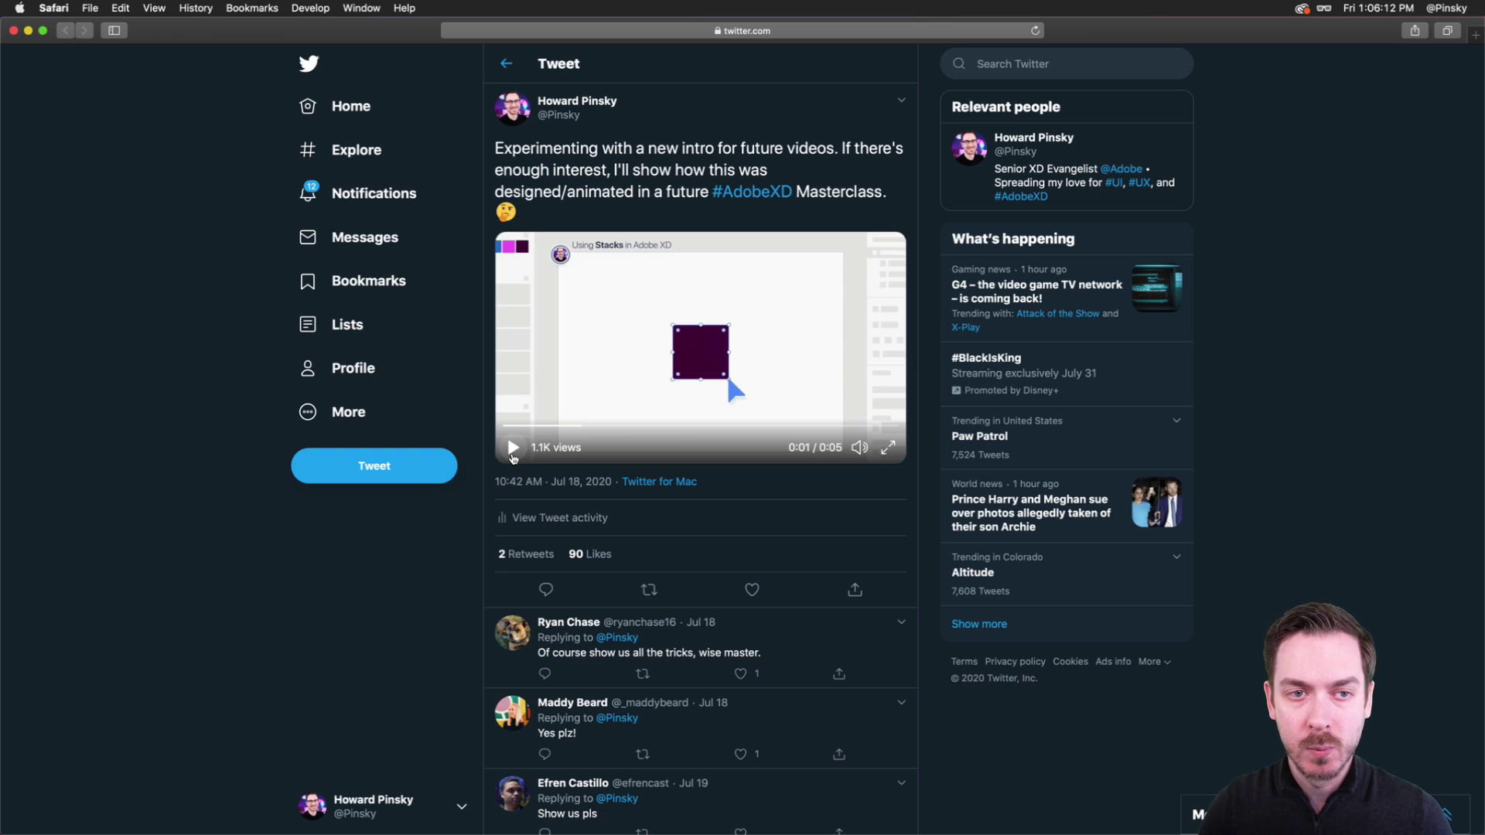
- Back in Adobe XD, draw a triangle about 93 by 80 px inside the white rectangle and round its corners to a radius of 3
{"action": "key", "text": "super+Tab"}
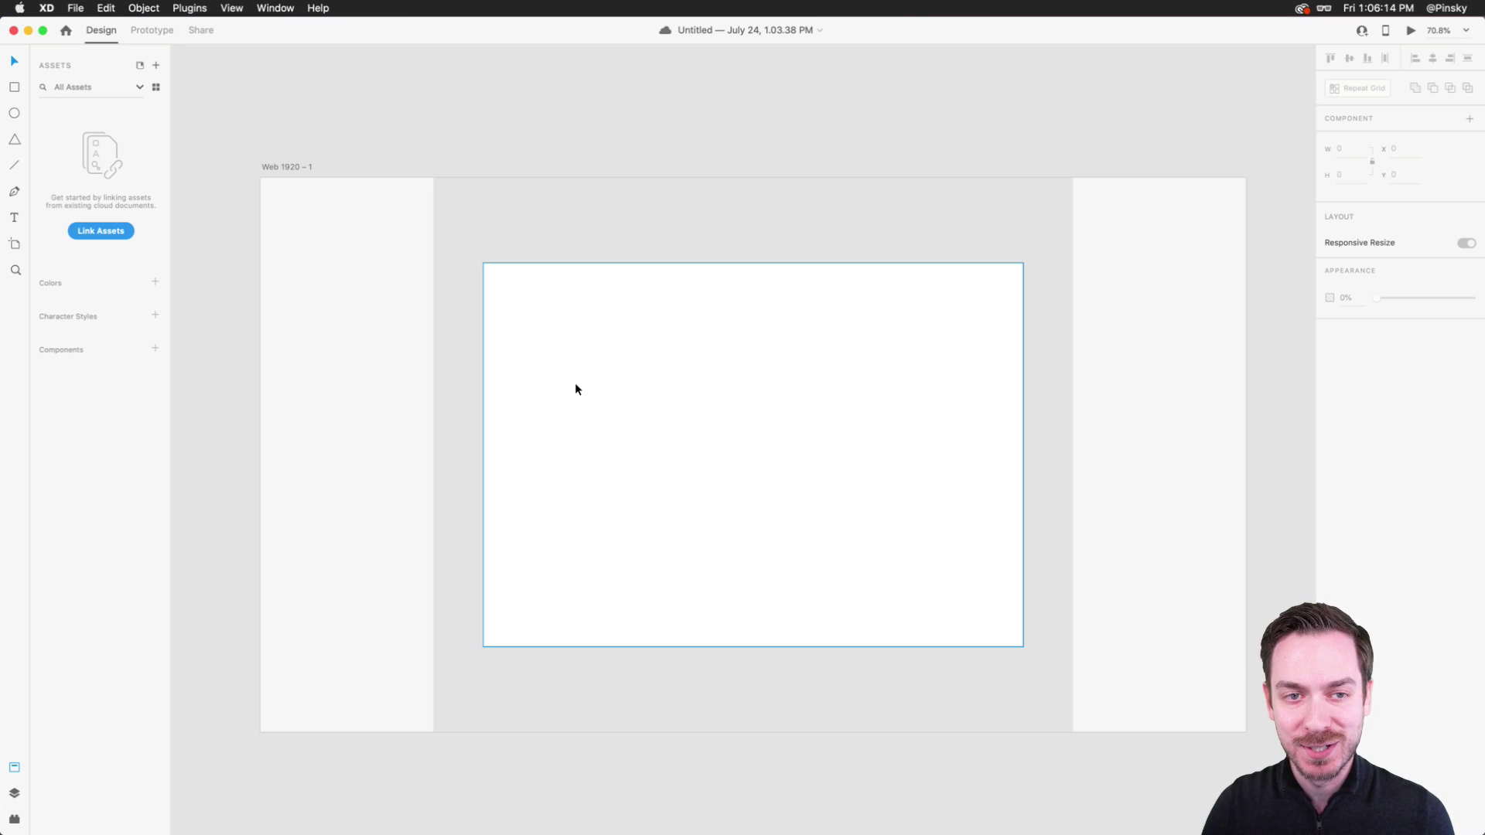
{"action": "key", "text": "super+3"}
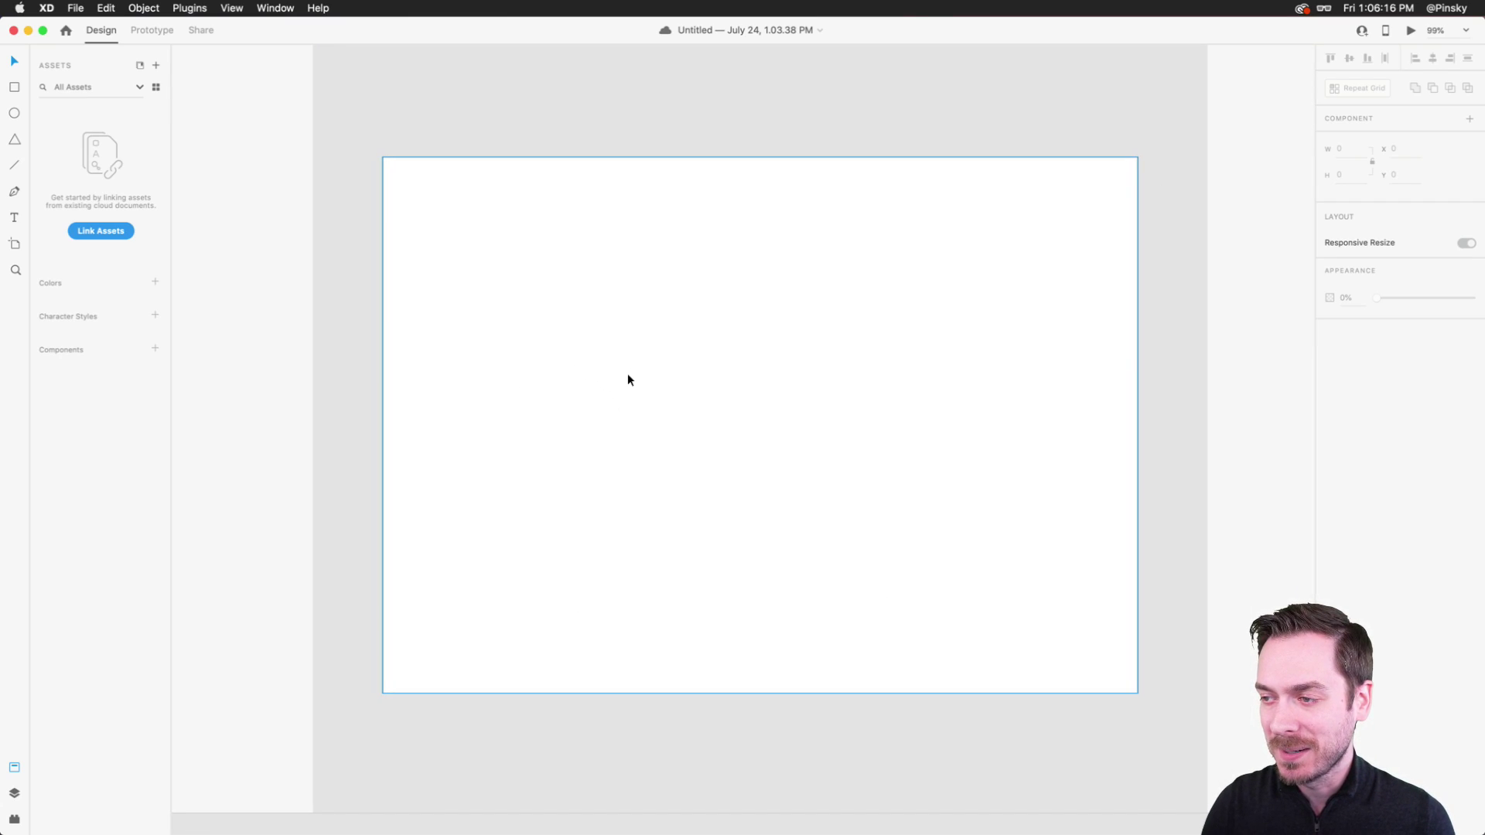
{"action": "key", "text": "super+3"}
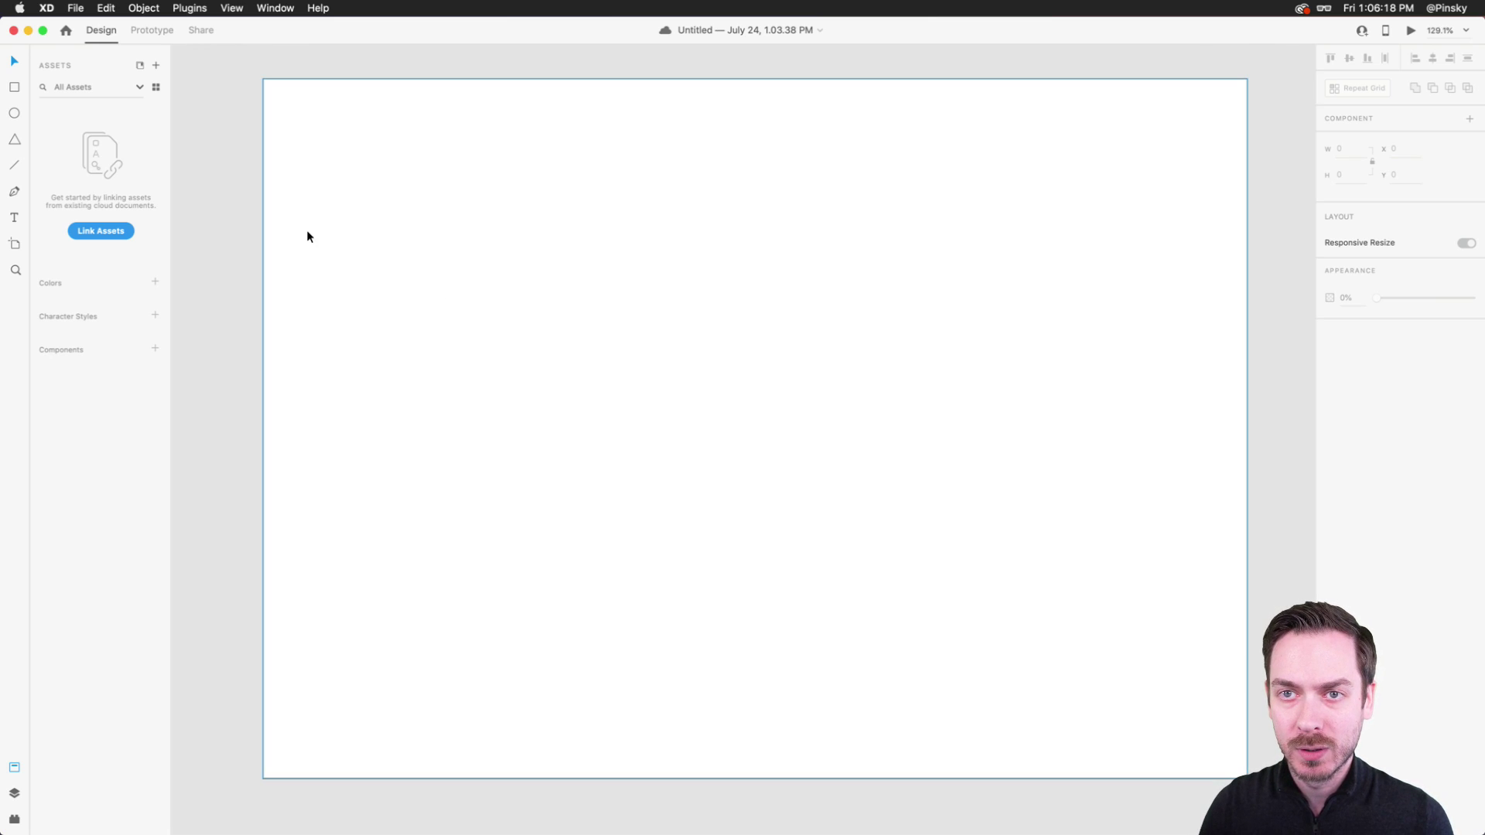
{"action": "left_click", "coordinate": [14, 141]}
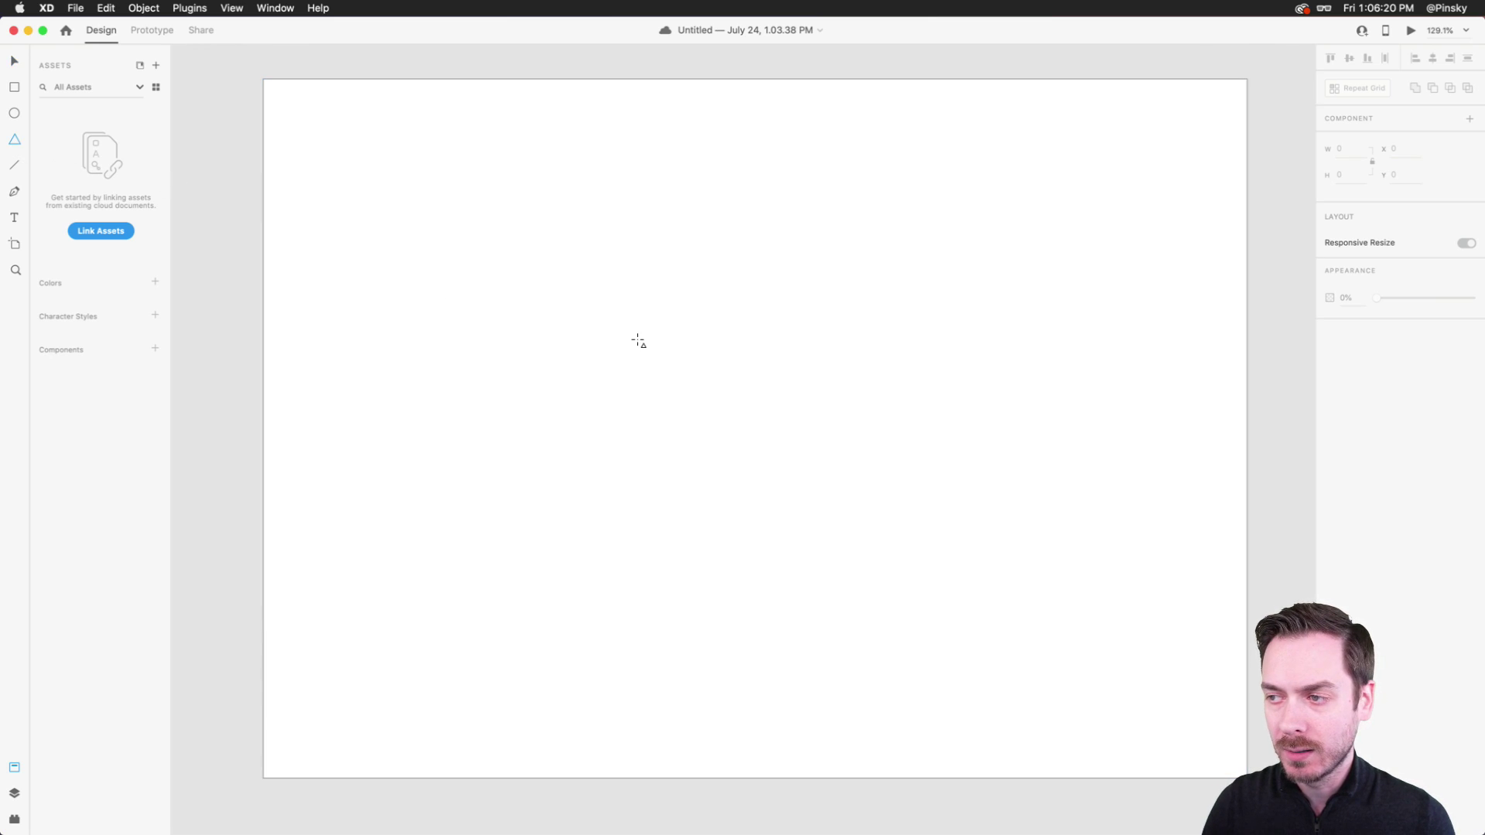
{"action": "mouse_move", "coordinate": [641, 329]}
{"action": "left_mouse_down"}
{"action": "mouse_move", "coordinate": [744, 412]}
{"action": "mouse_move", "coordinate": [729, 405]}
{"action": "left_mouse_up"}
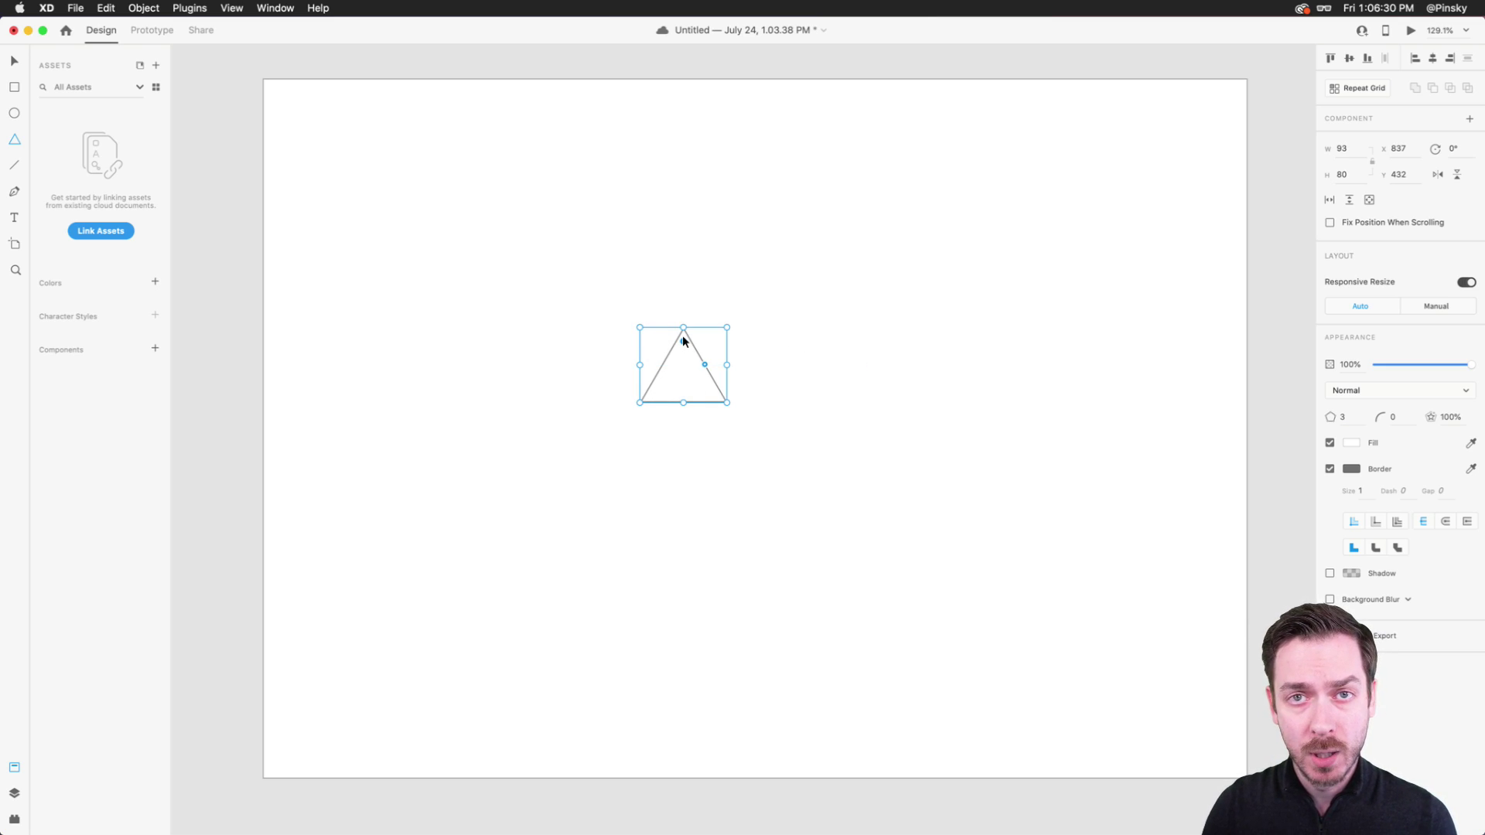
{"action": "left_click_drag", "start_coordinate": [682, 336], "coordinate": [693, 362]}
{"action": "key", "text": "super+z"}
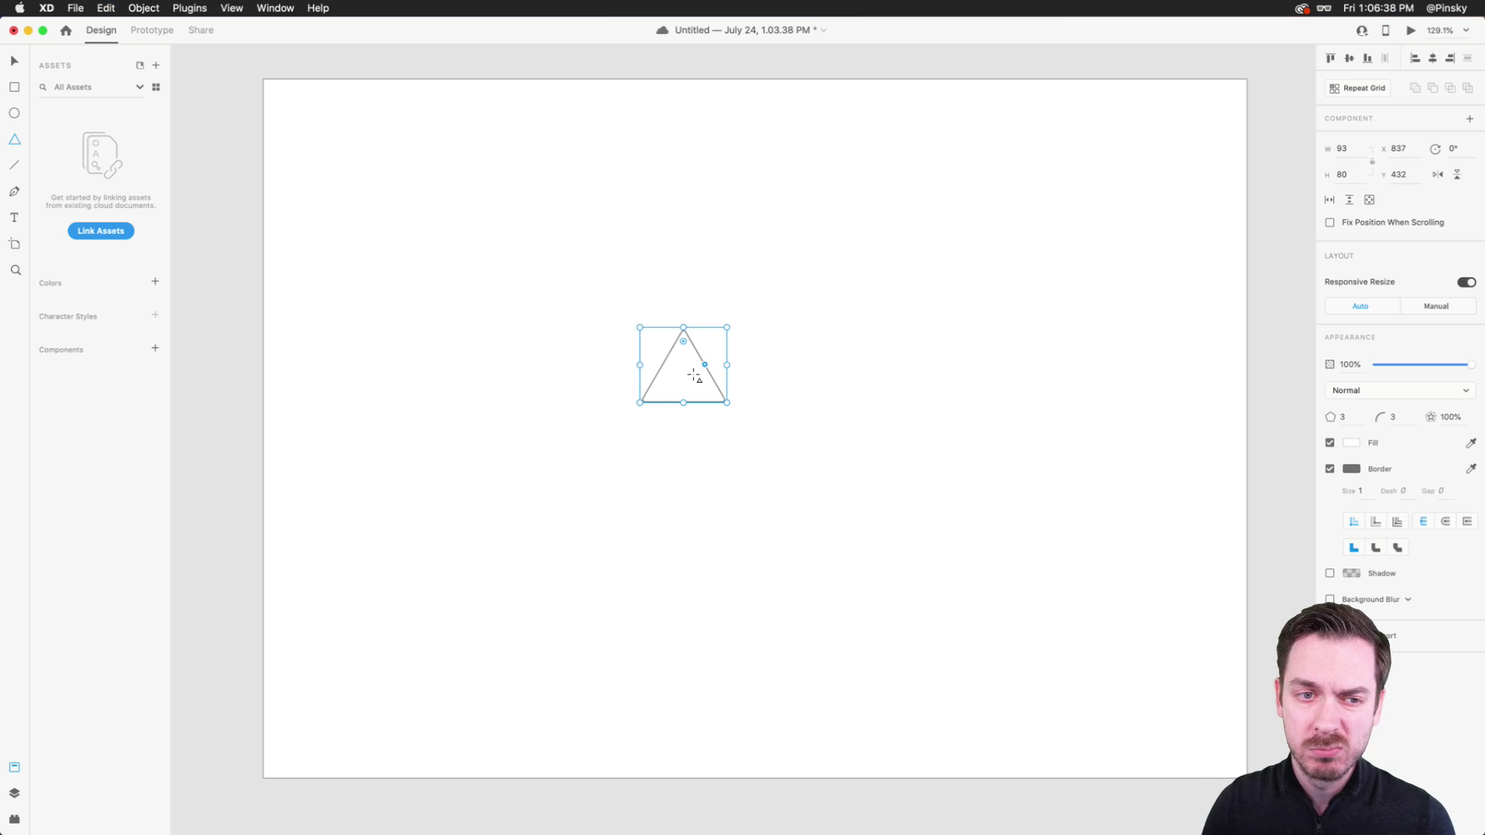
- Set the polygon's corner count to 4
{"action": "left_click", "coordinate": [1353, 419]}
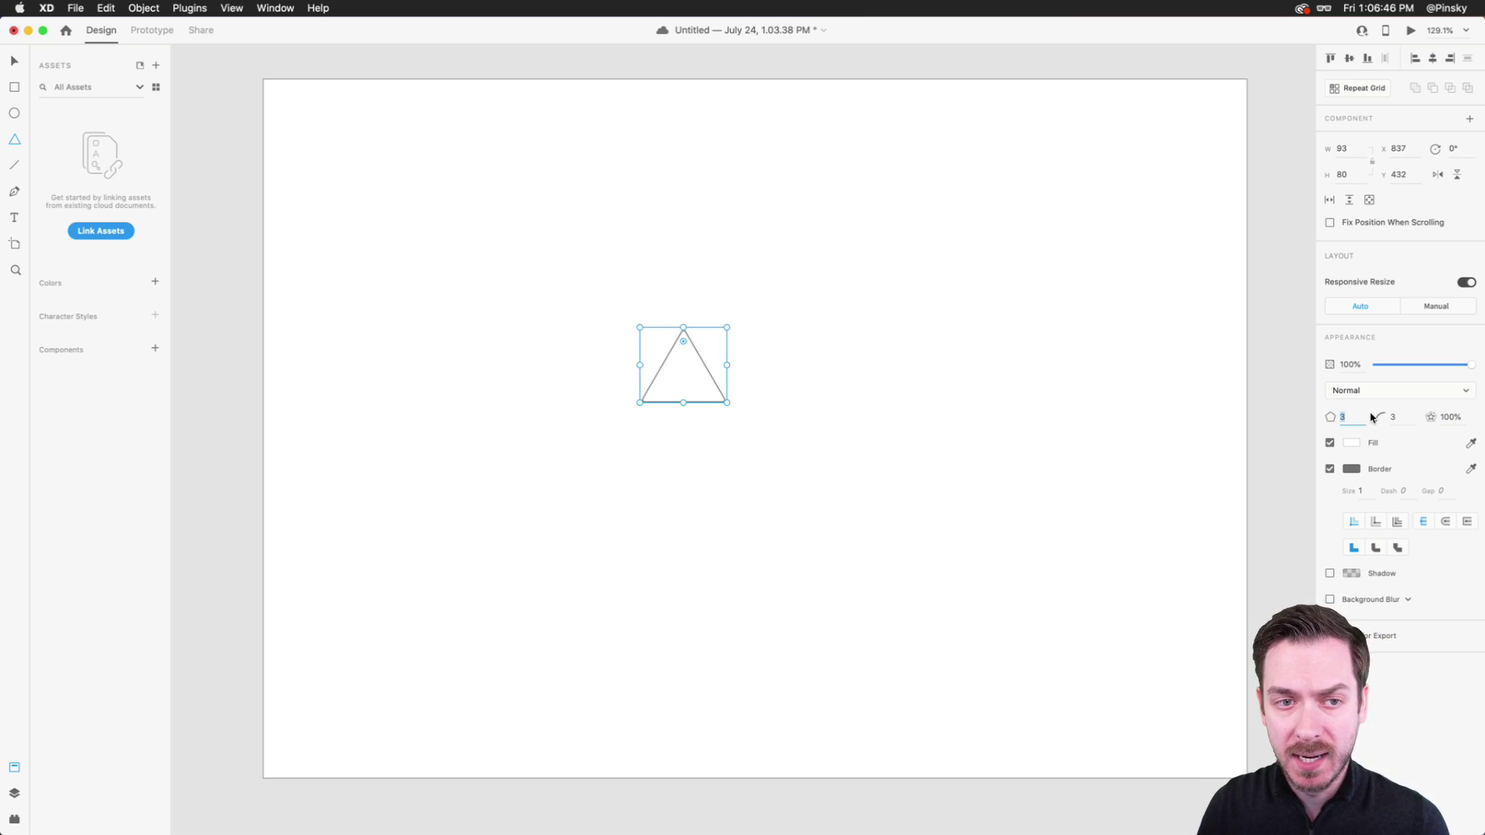
{"action": "type", "text": "4"}
{"action": "key", "text": "Return"}
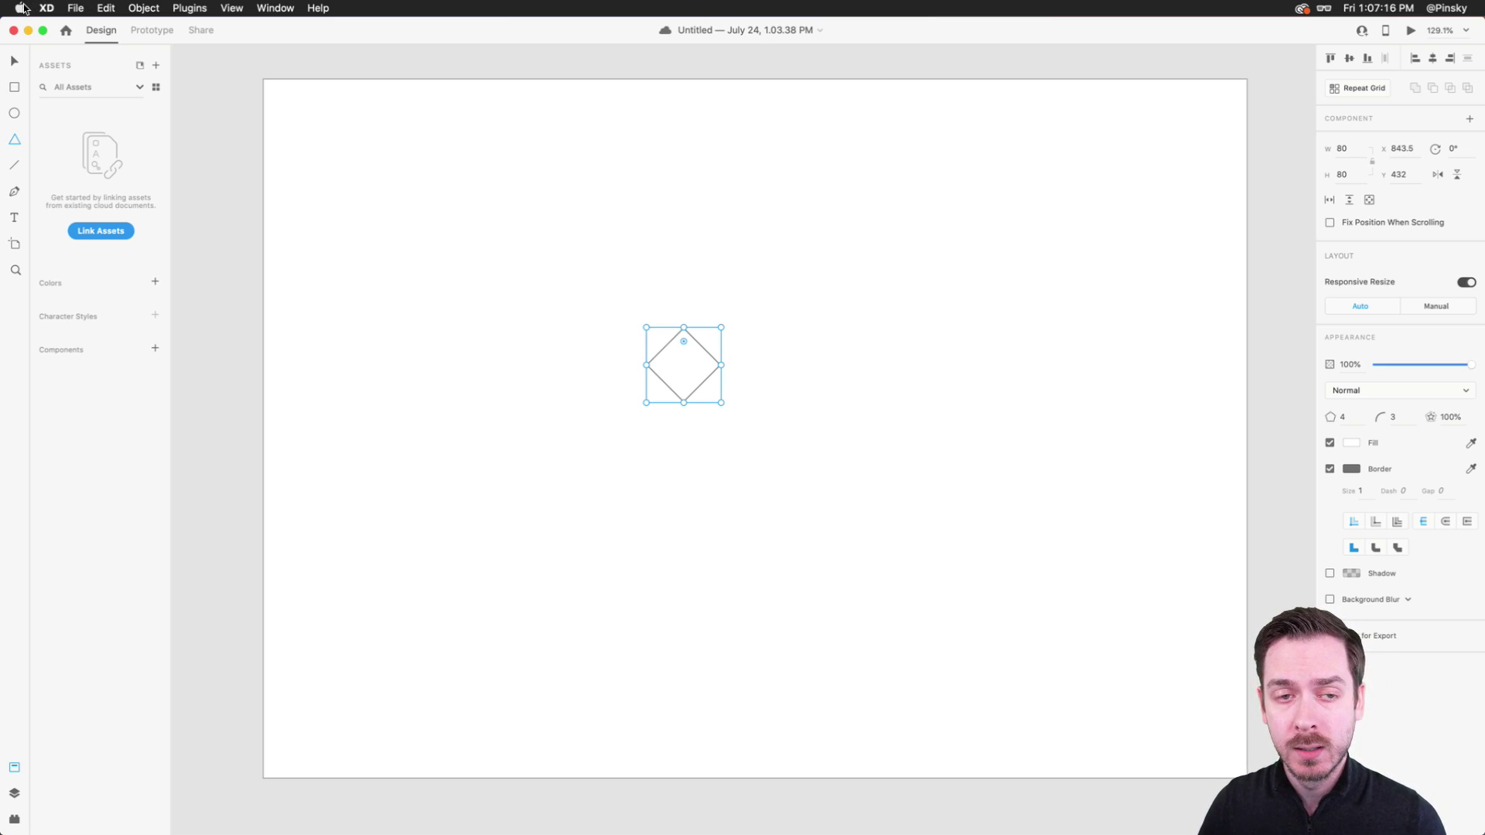
- Check the installed version in the About XD window
{"action": "left_click", "coordinate": [48, 7]}
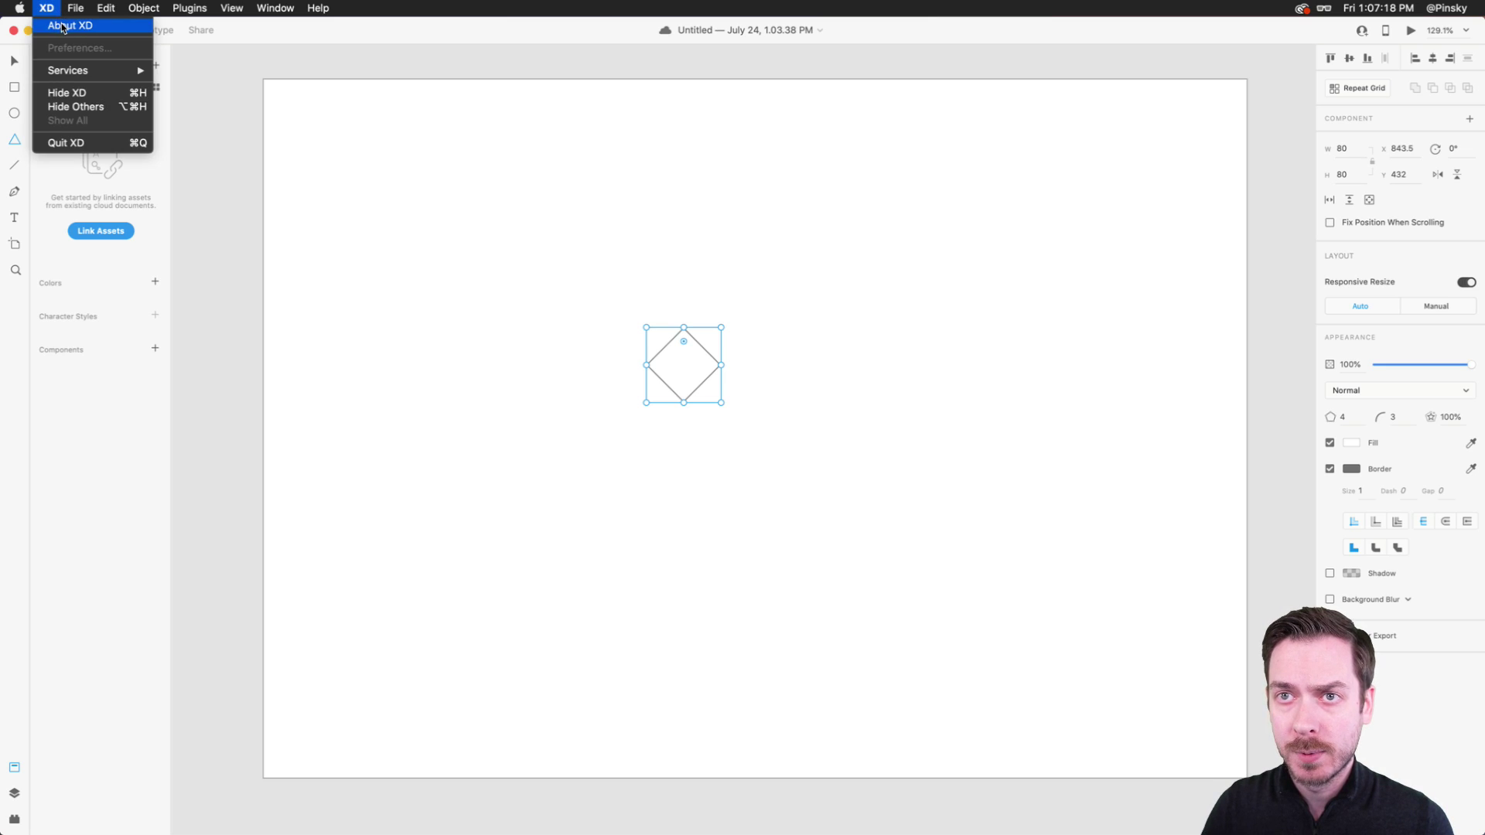
{"action": "left_click", "coordinate": [64, 25]}
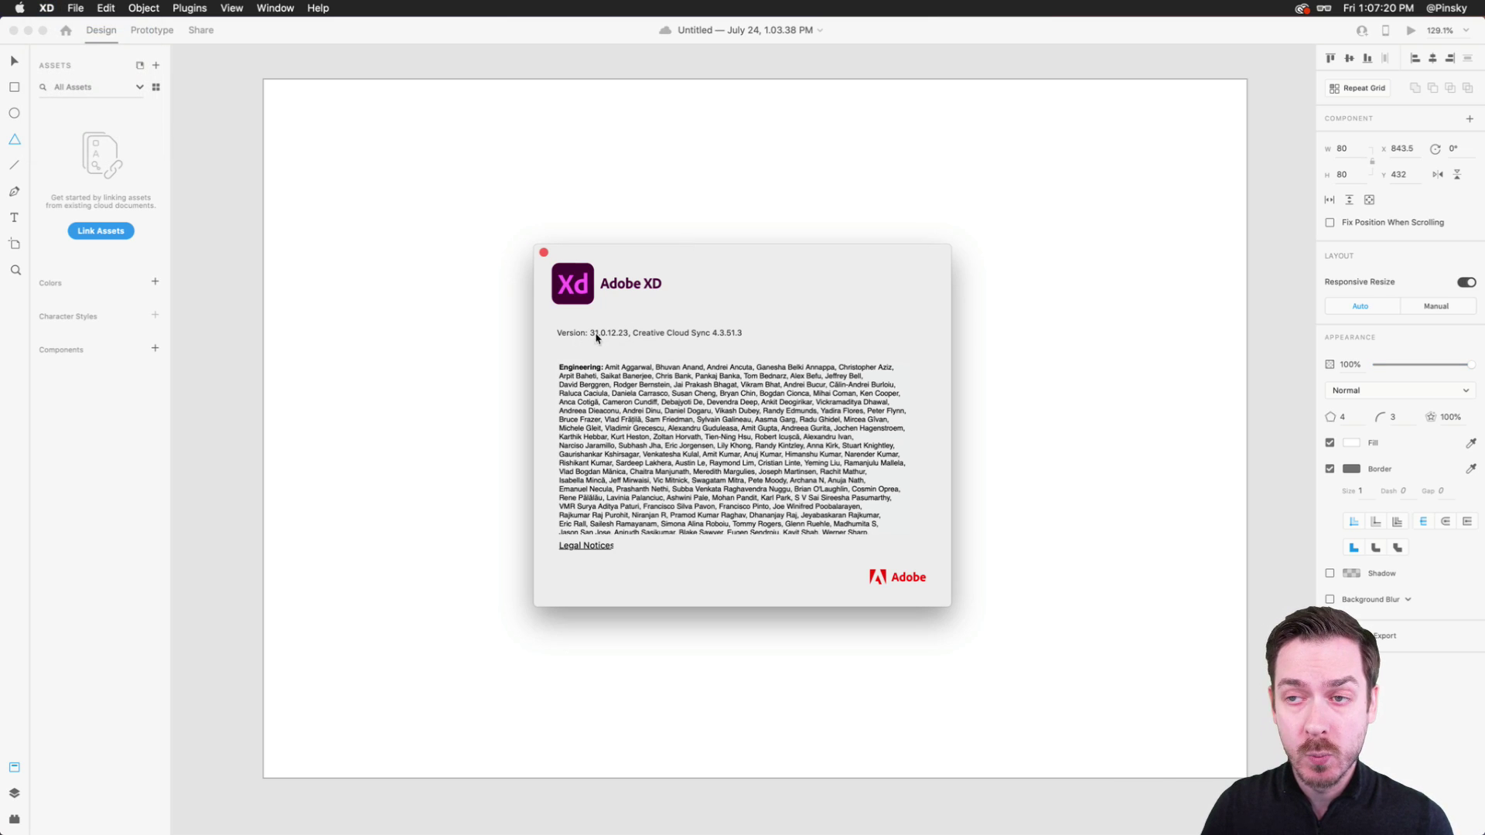
{"action": "left_click", "coordinate": [544, 252]}
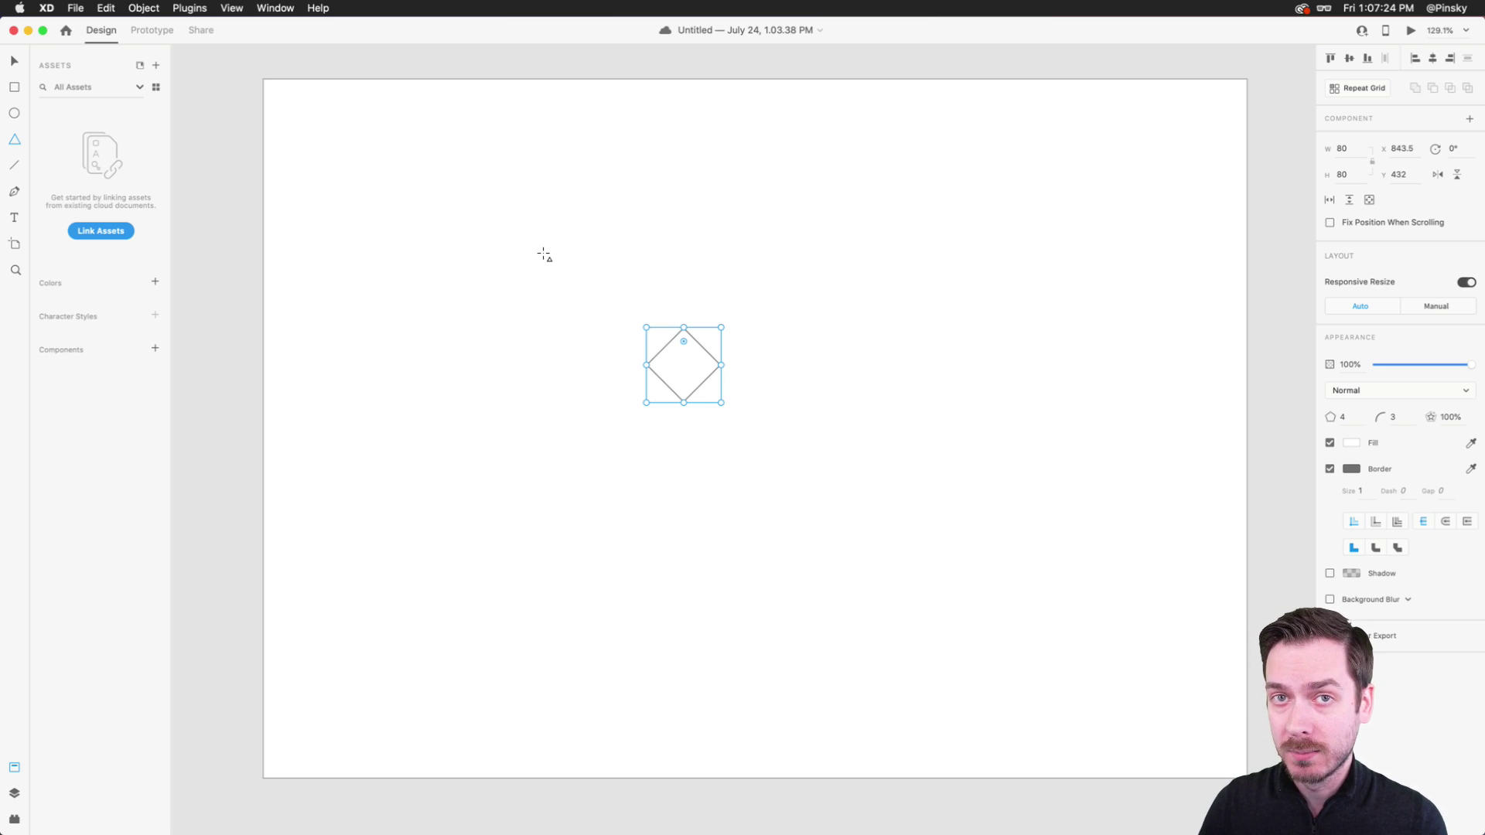
- Move the four-sided polygon slightly upward to Y 427 and glance at the other open app
{"action": "left_click", "coordinate": [12, 61]}
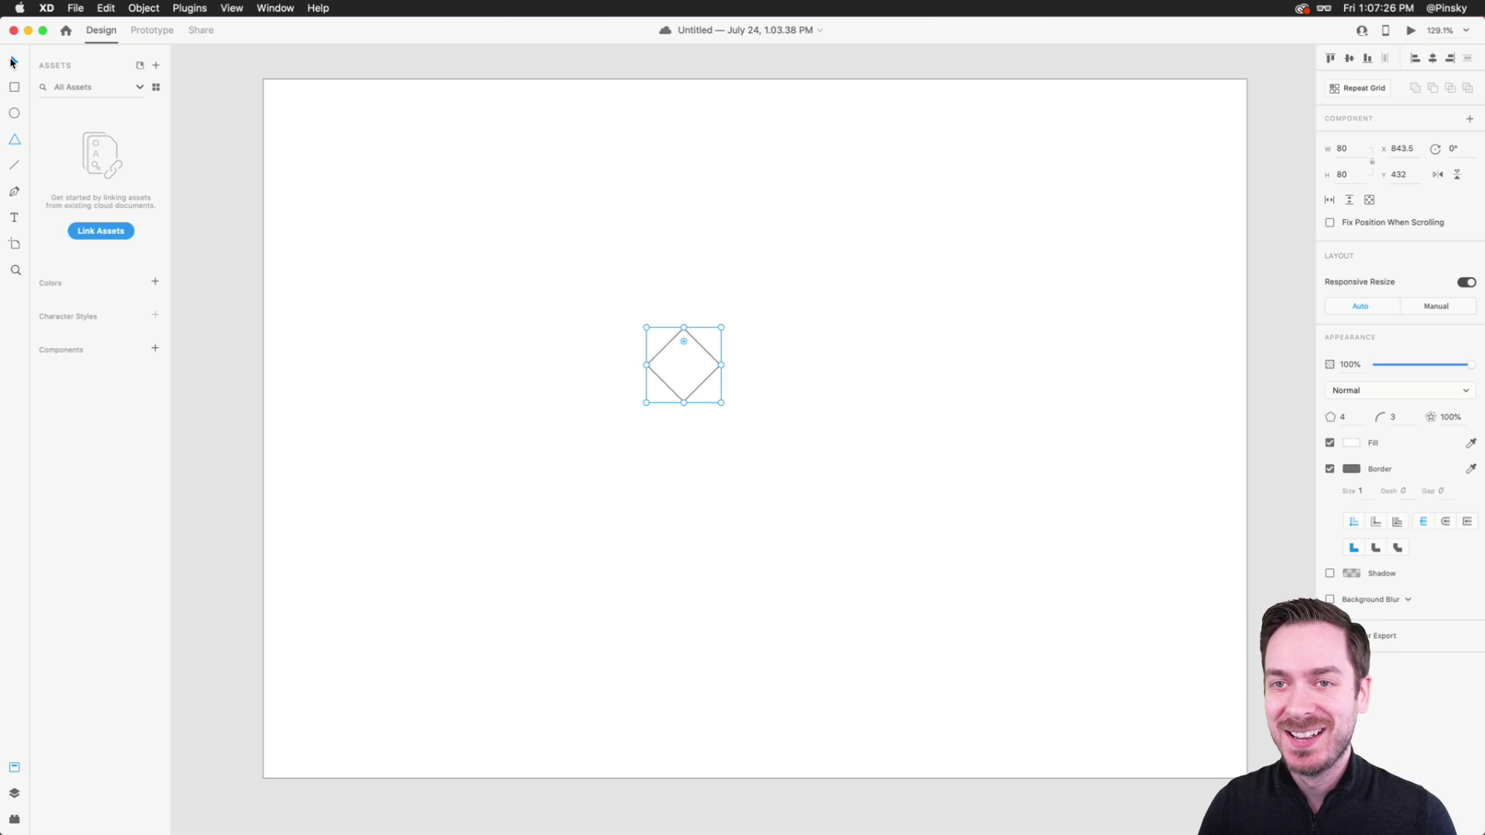
{"action": "left_click_drag", "start_coordinate": [697, 372], "coordinate": [698, 368]}
{"action": "key", "text": "super+Tab"}
{"action": "key", "text": "super+Tab"}
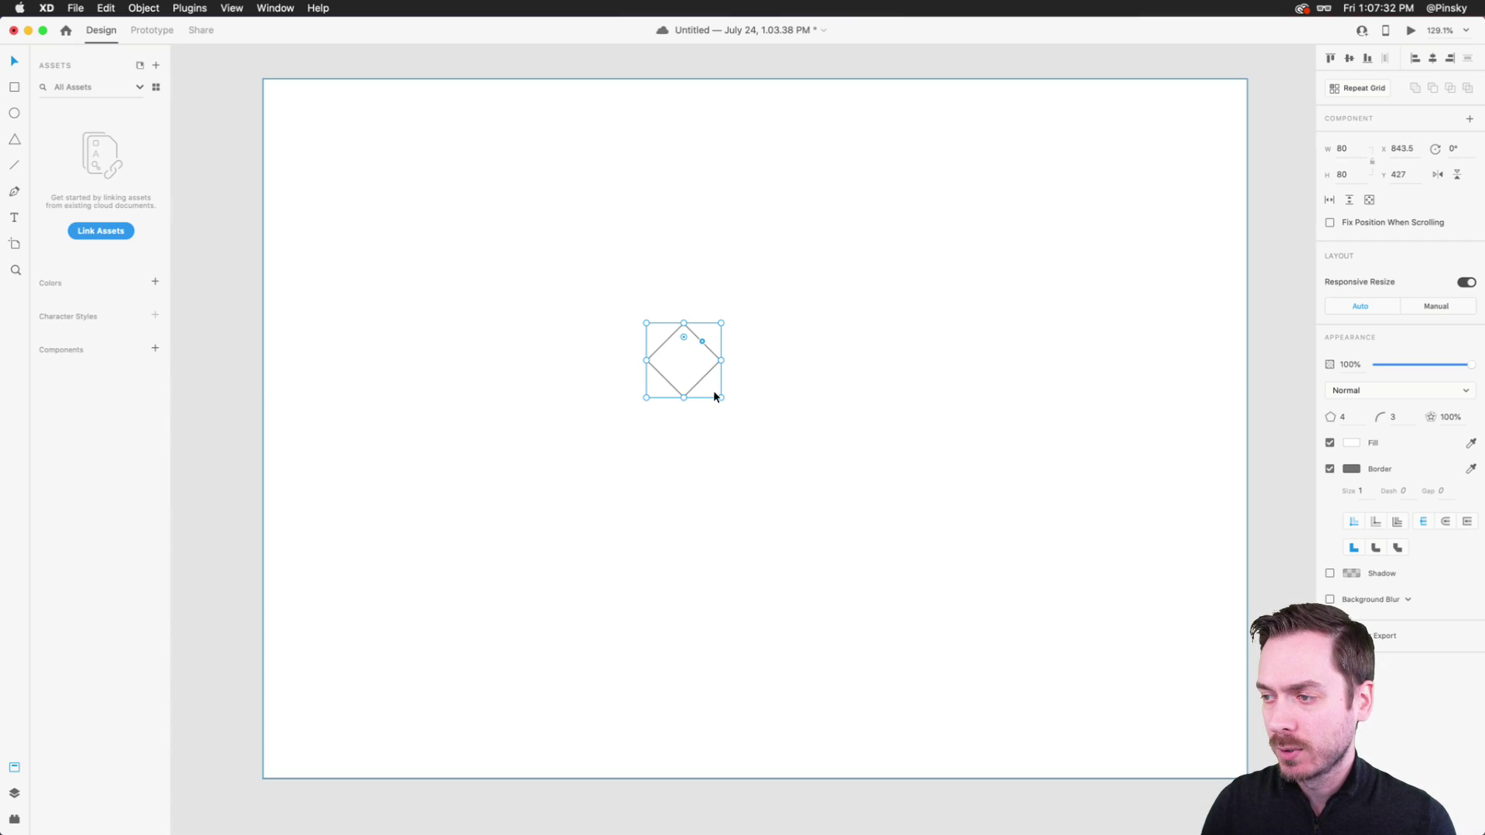
- Open the Icons 4 Design plugin and search its icons for "pointer"
{"action": "key", "text": "alt+super+p"}
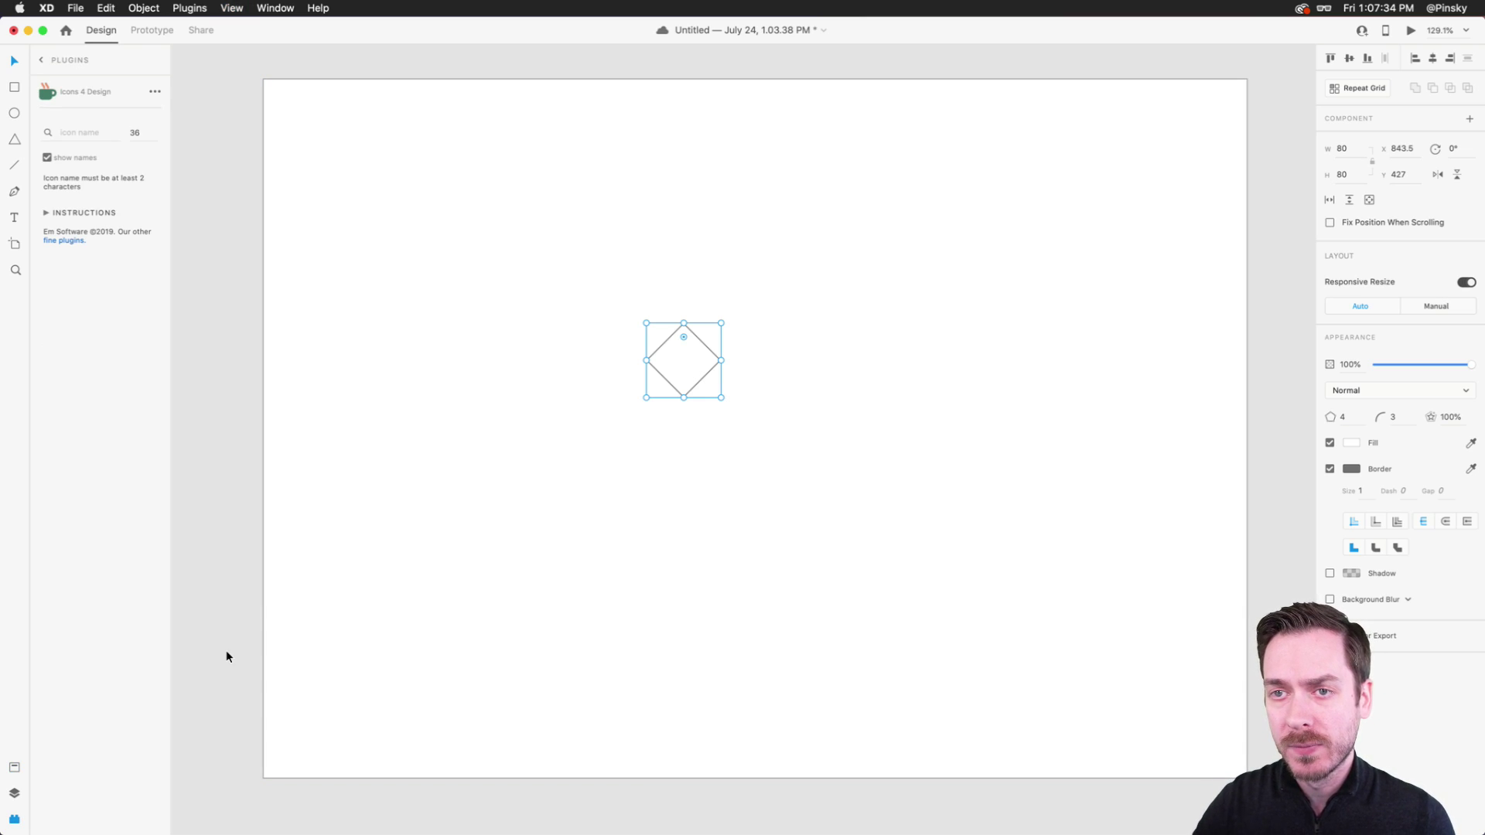
{"action": "left_click", "coordinate": [72, 137]}
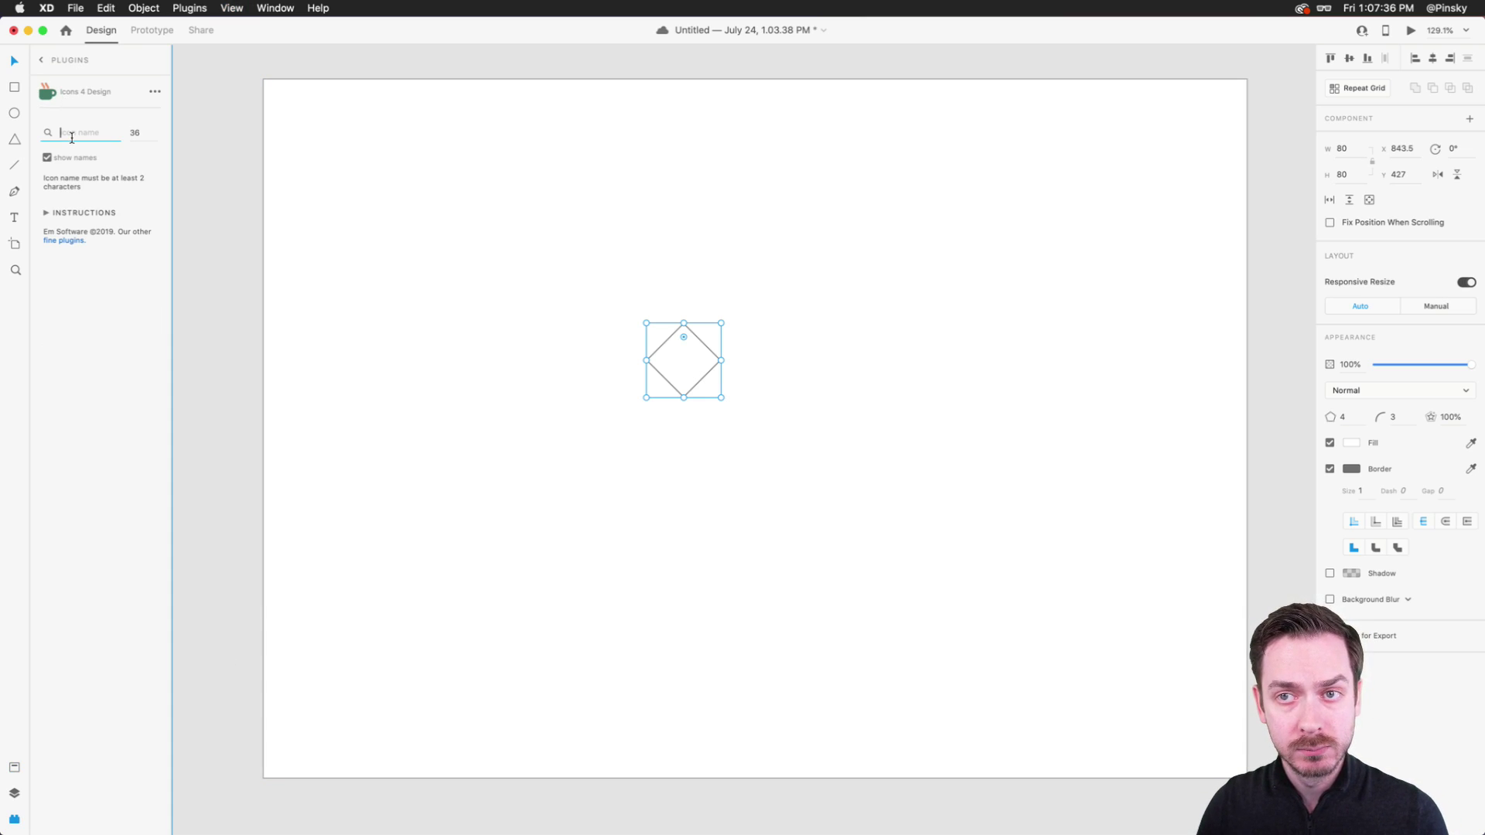
{"action": "type", "text": "point"}
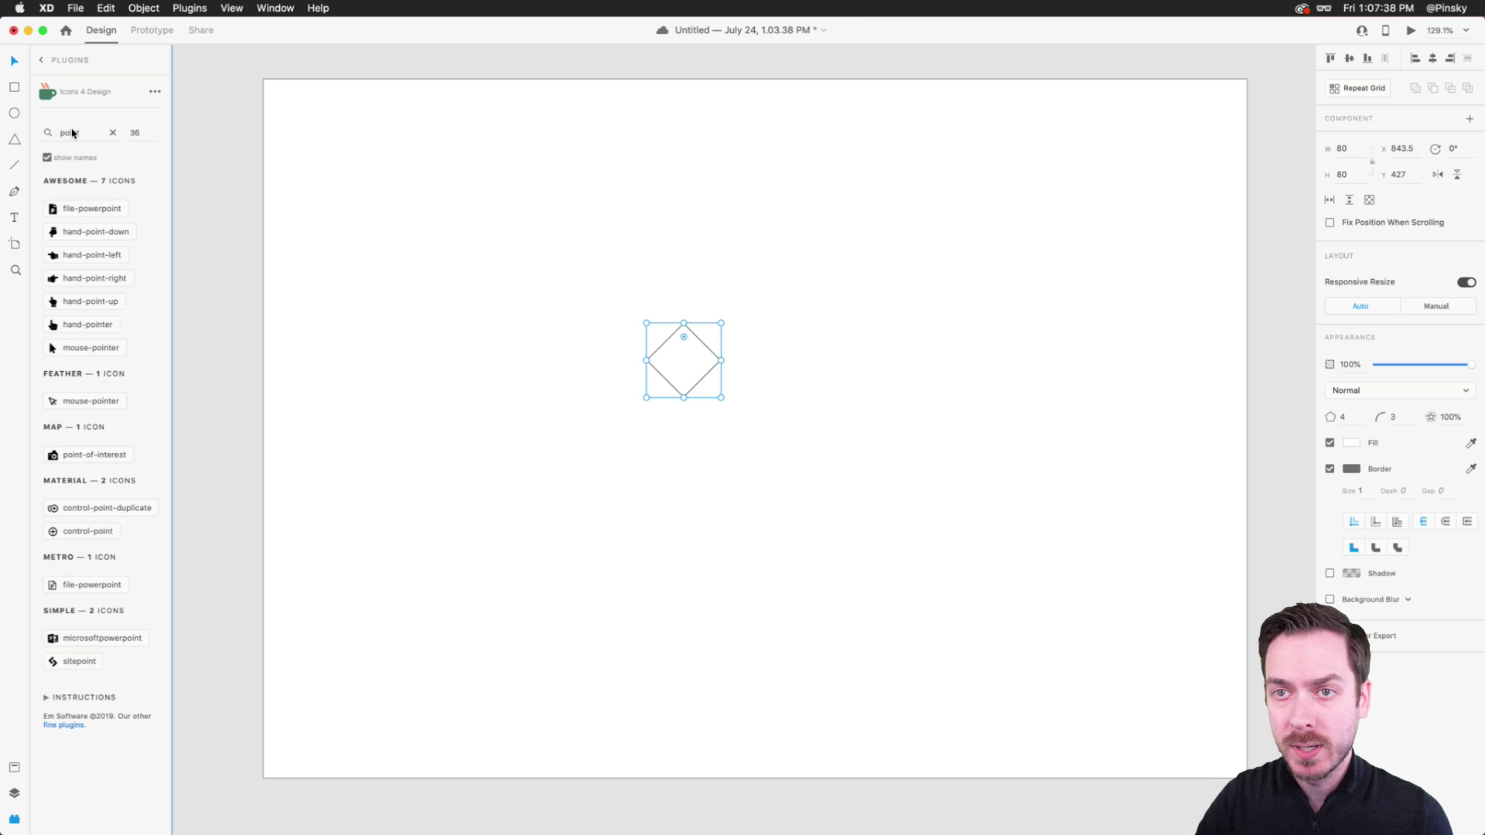
{"action": "double_click", "coordinate": [74, 133]}
{"action": "type", "text": "pointer"}
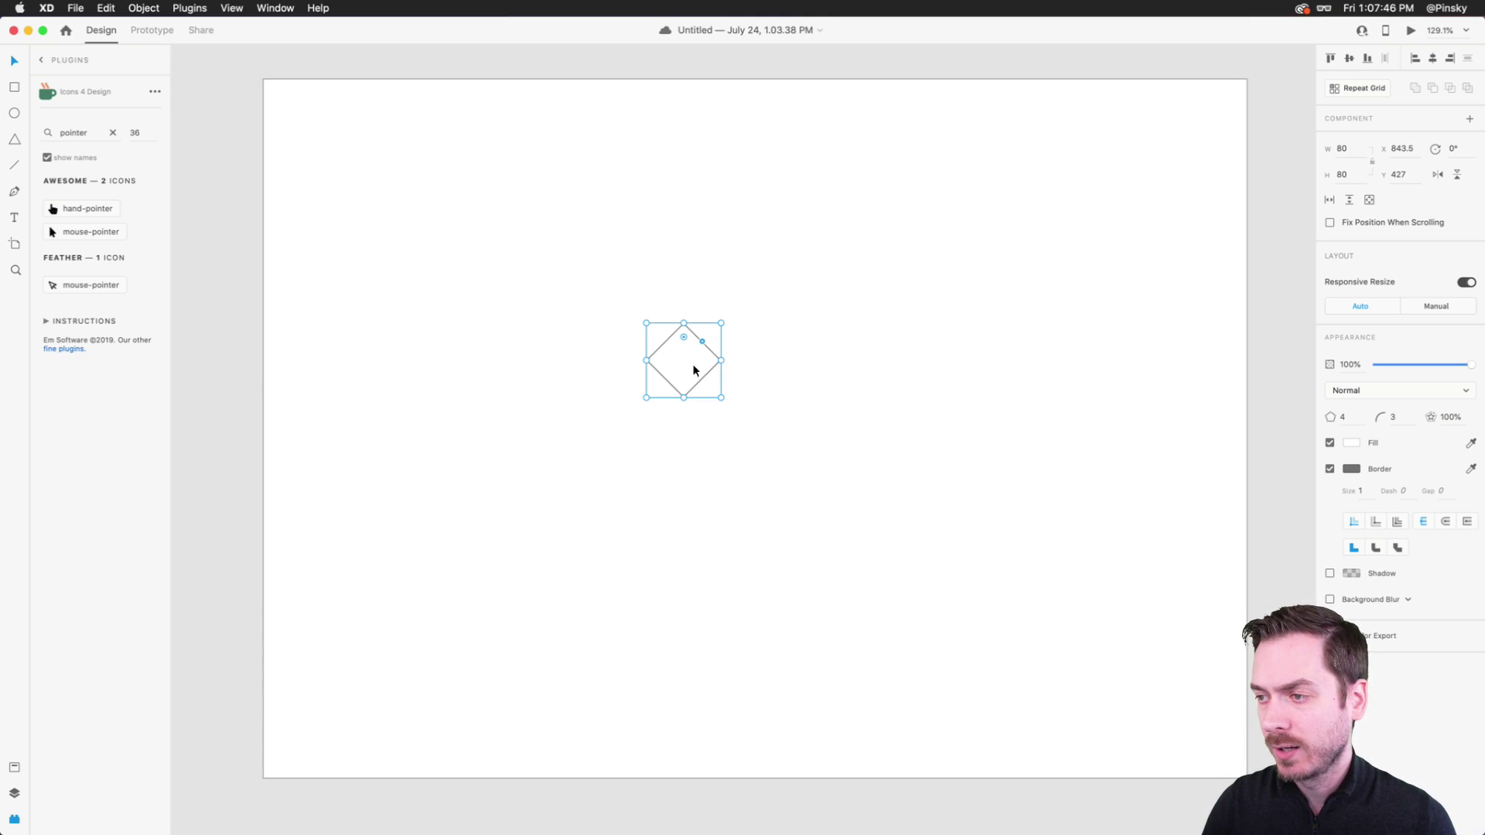
- Rotate the diamond to -45° and reshape its path into a cursor arrow, moving the upper-right corner down and the lower-right corner inward
{"action": "left_click_drag", "start_coordinate": [724, 403], "coordinate": [731, 359]}
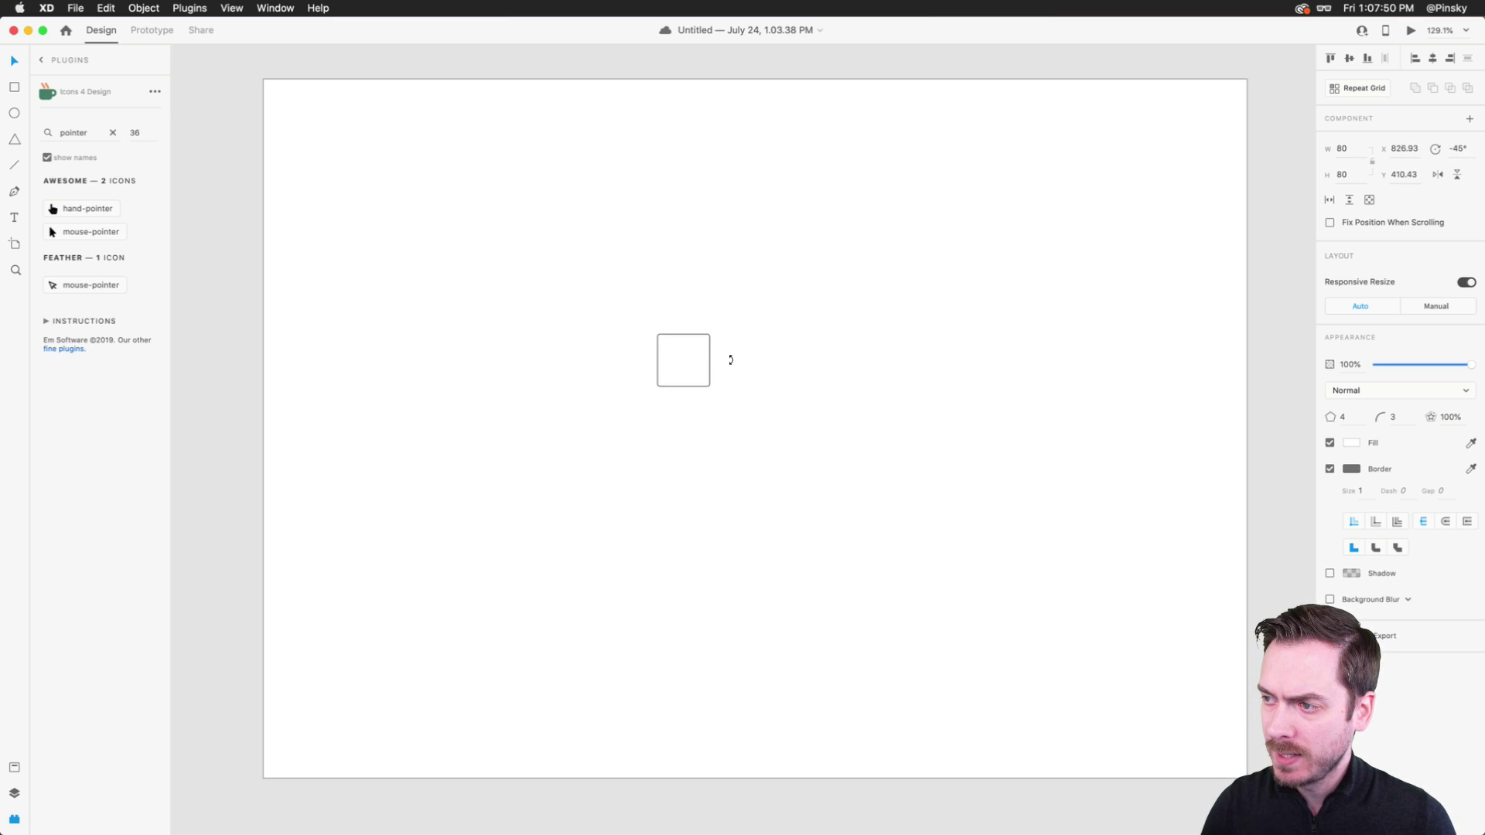
{"action": "scroll", "coordinate": [684, 350], "scroll_direction": "up", "scroll_amount": 5}
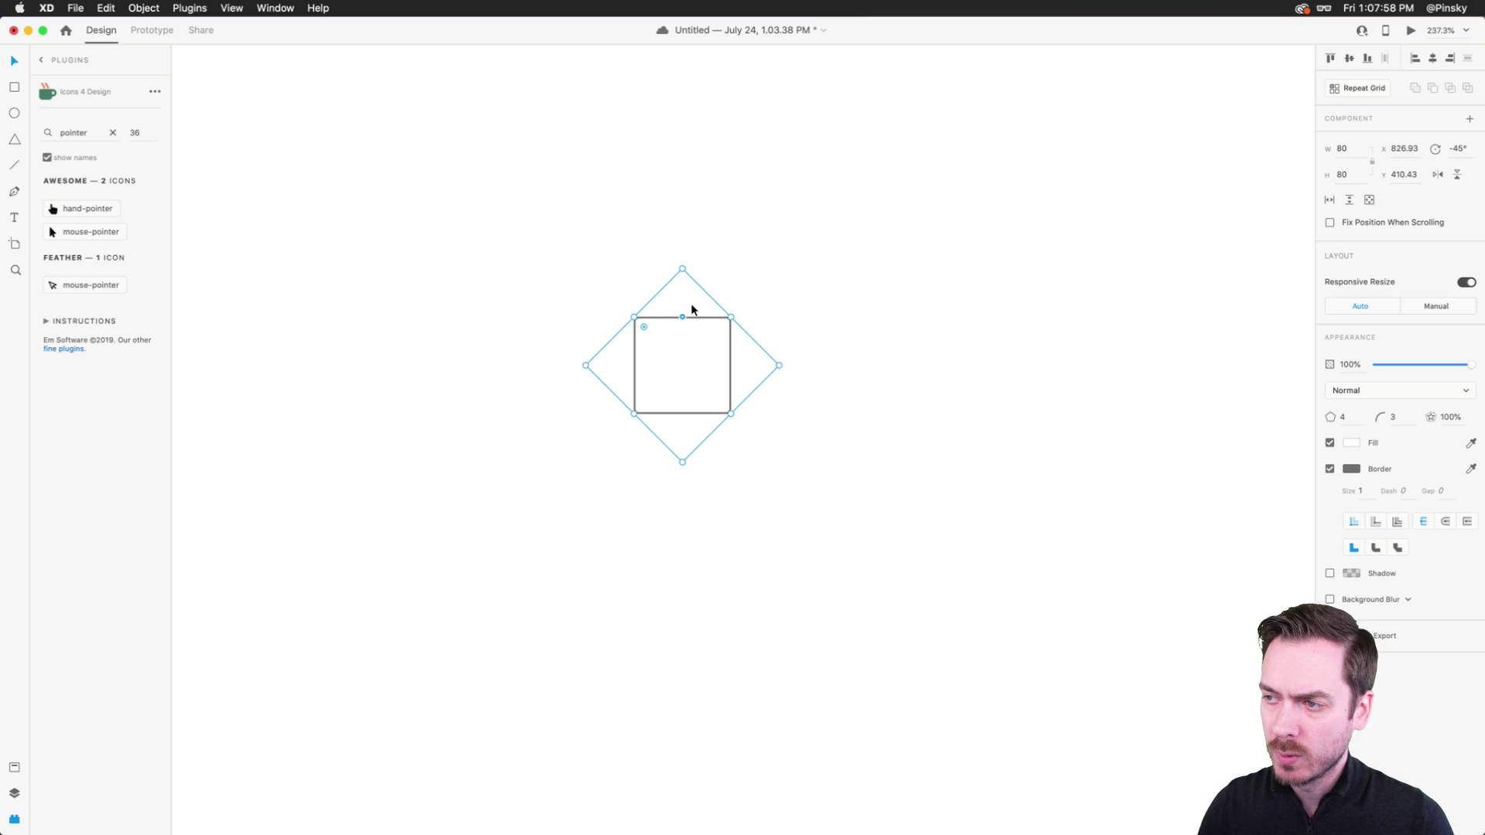
{"action": "left_click", "coordinate": [803, 379]}
{"action": "double_click", "coordinate": [692, 353]}
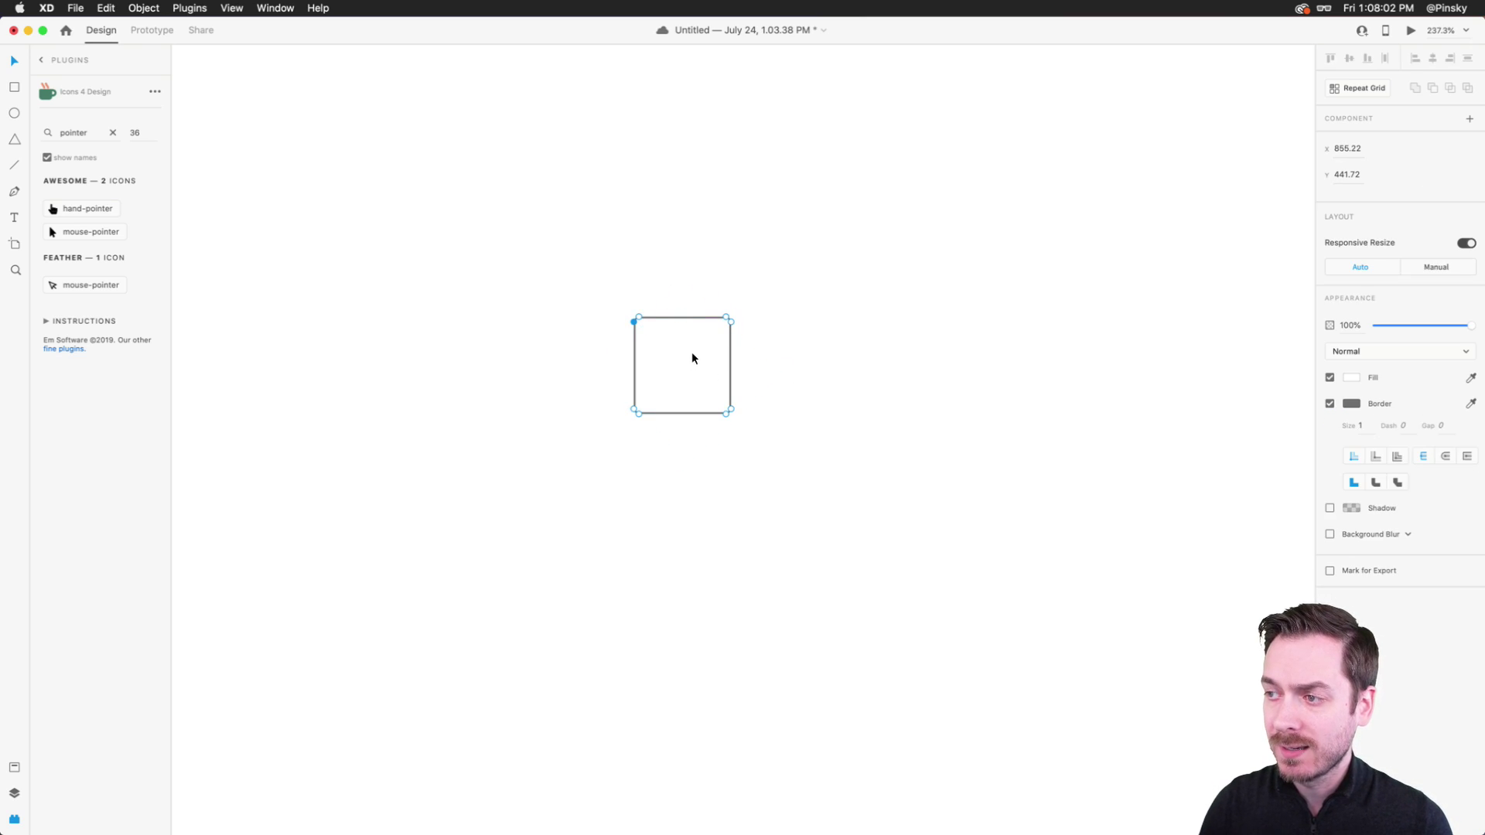
{"action": "left_click", "coordinate": [707, 345]}
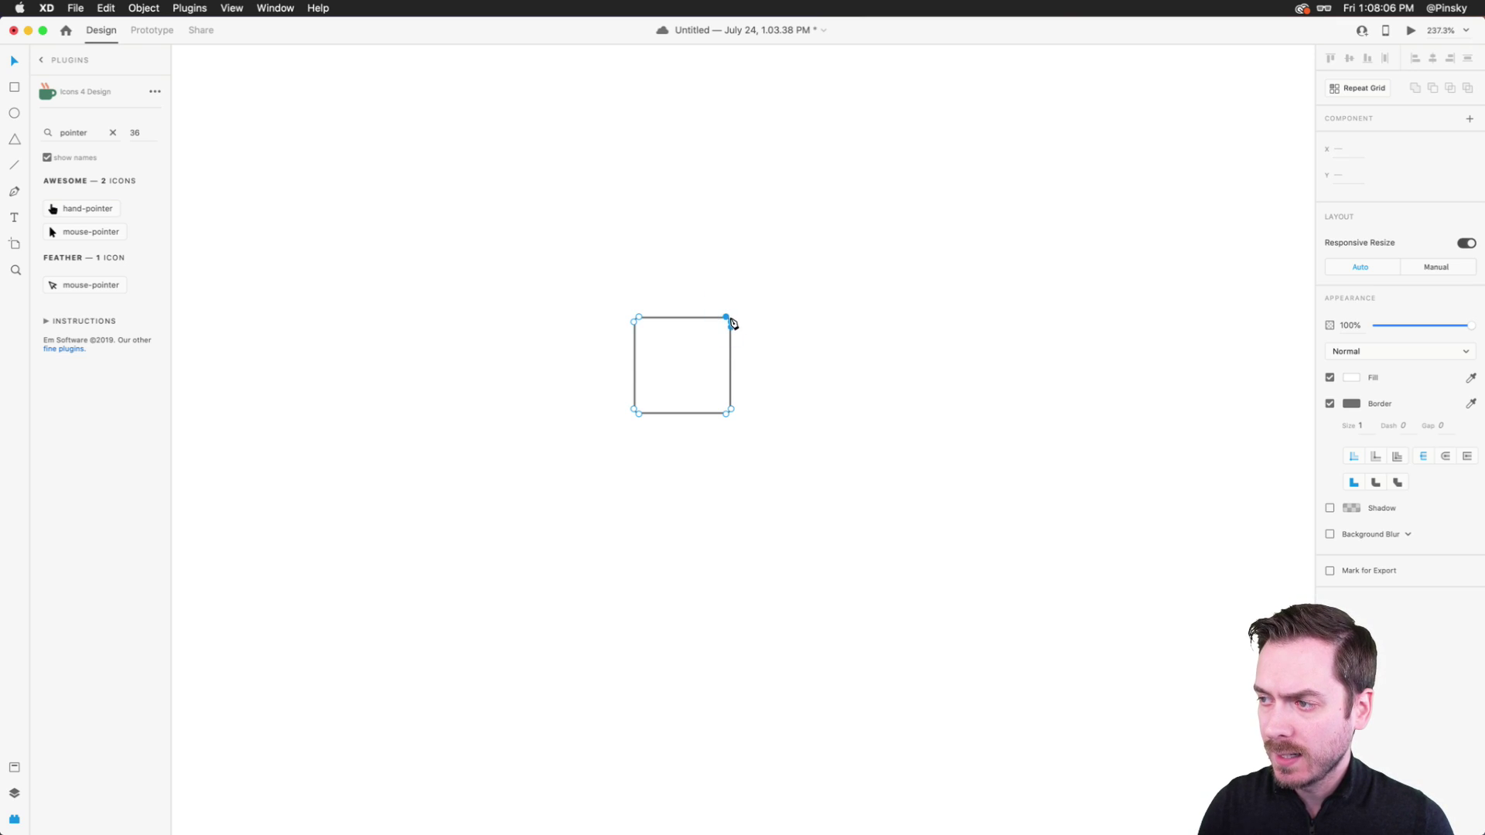
{"action": "left_click_drag", "start_coordinate": [730, 318], "coordinate": [716, 390]}
{"action": "scroll", "coordinate": [610, 327], "scroll_direction": "up", "scroll_amount": 4}
{"action": "scroll", "coordinate": [610, 327], "scroll_direction": "up", "scroll_amount": 5}
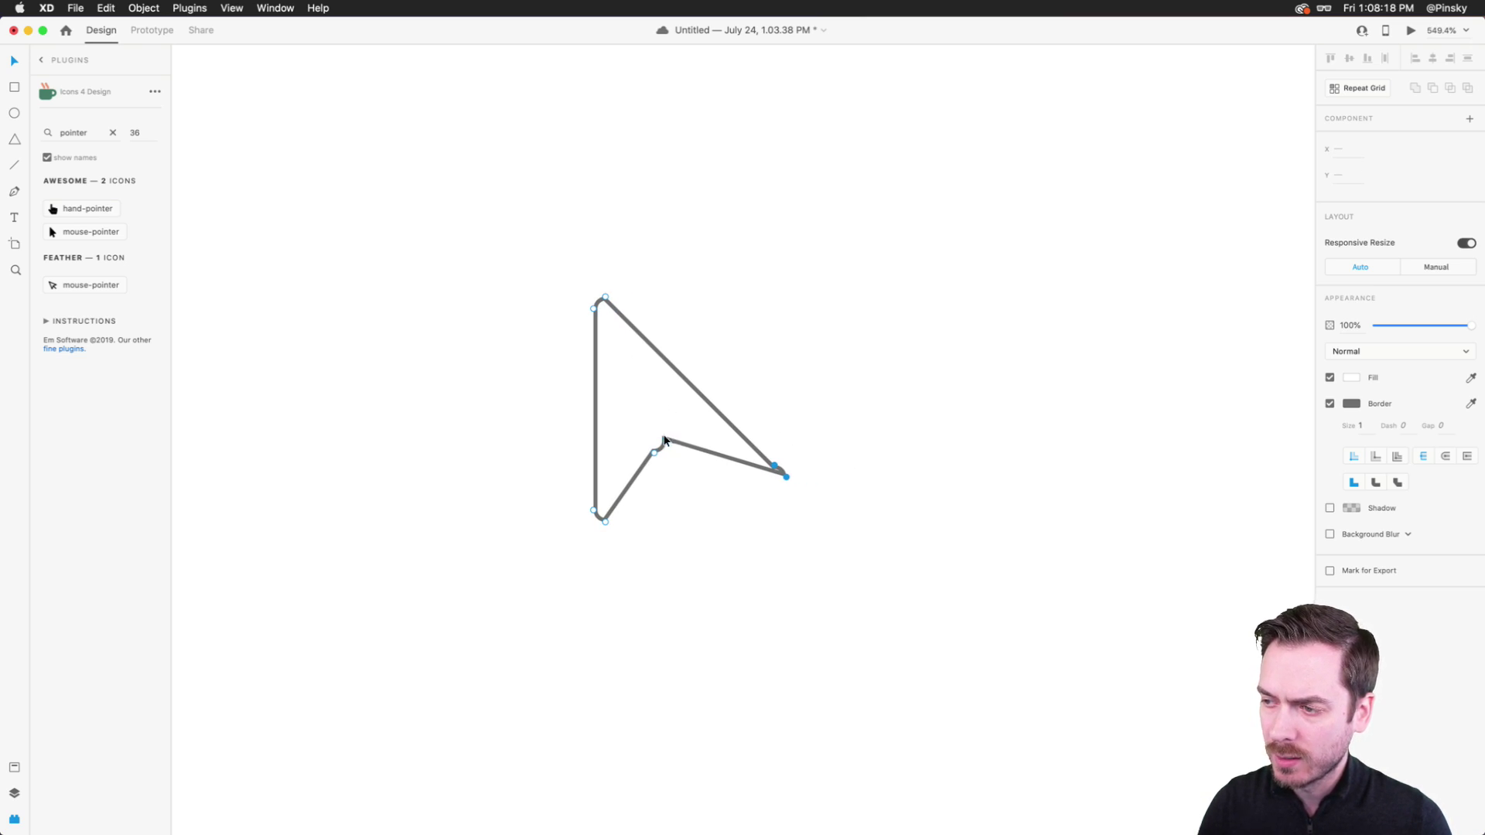
- Sharpen the arrow outline's inner notch by reducing its rounded corner to a single anchor point
{"action": "left_click", "coordinate": [661, 449]}
{"action": "left_click_drag", "start_coordinate": [662, 449], "coordinate": [663, 443]}
{"action": "double_click", "coordinate": [663, 443]}
{"action": "double_click", "coordinate": [663, 442]}
{"action": "scroll", "coordinate": [663, 443], "scroll_direction": "up", "scroll_amount": 5}
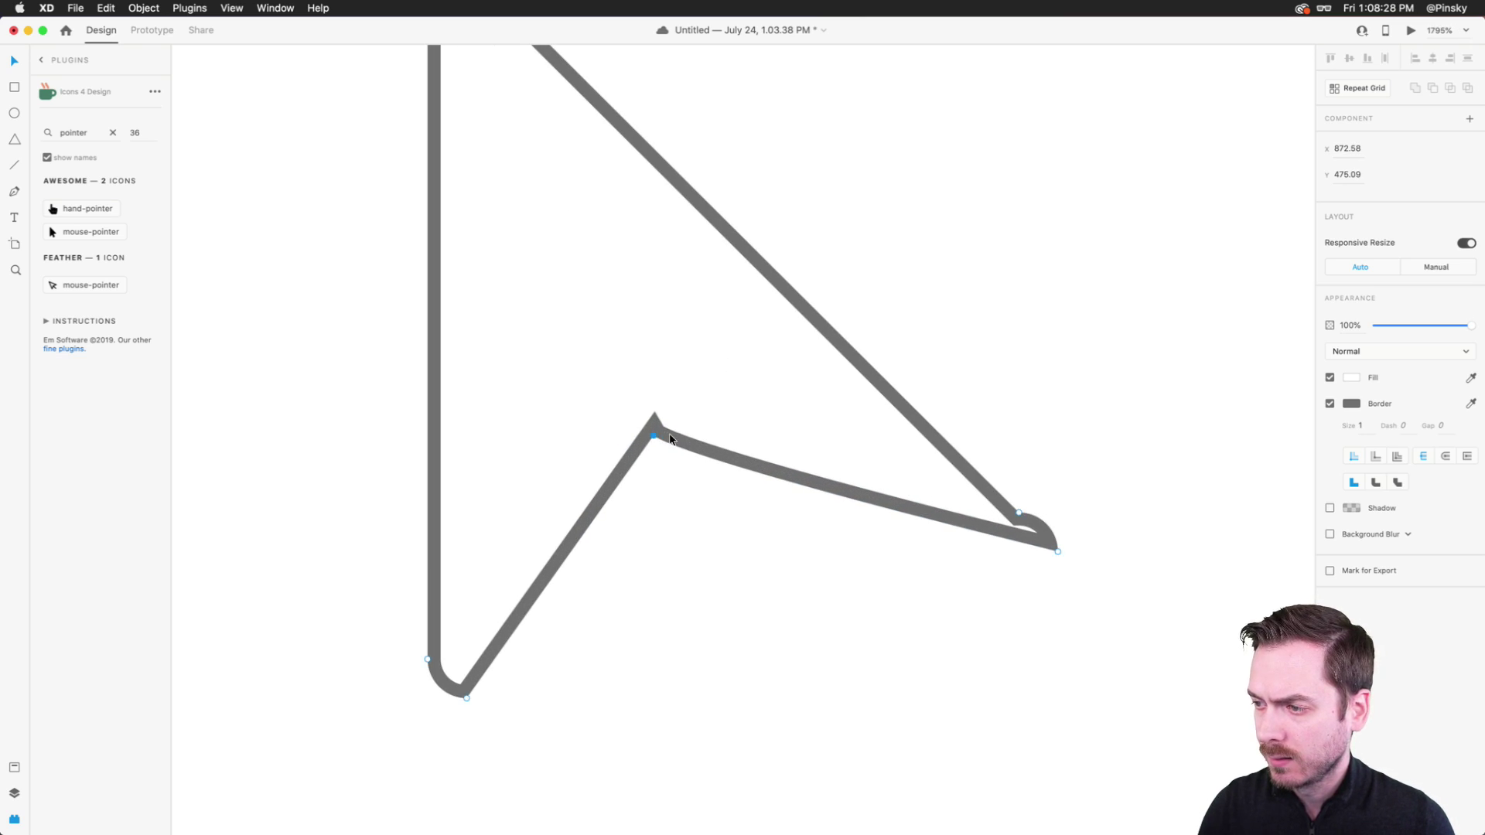
- Round off the arrow outline's right tip by repositioning its two anchor points and adjusting their curve handles
{"action": "left_click", "coordinate": [1058, 551]}
{"action": "left_click_drag", "start_coordinate": [665, 452], "coordinate": [1034, 584]}
{"action": "left_click", "coordinate": [1019, 513]}
{"action": "mouse_move", "coordinate": [1041, 513]}
{"action": "left_mouse_down"}
{"action": "mouse_move", "coordinate": [1064, 518]}
{"action": "mouse_move", "coordinate": [1039, 526]}
{"action": "mouse_move", "coordinate": [1047, 550]}
{"action": "mouse_move", "coordinate": [1025, 557]}
{"action": "mouse_move", "coordinate": [1044, 538]}
{"action": "left_mouse_up"}
{"action": "left_click", "coordinate": [1059, 552]}
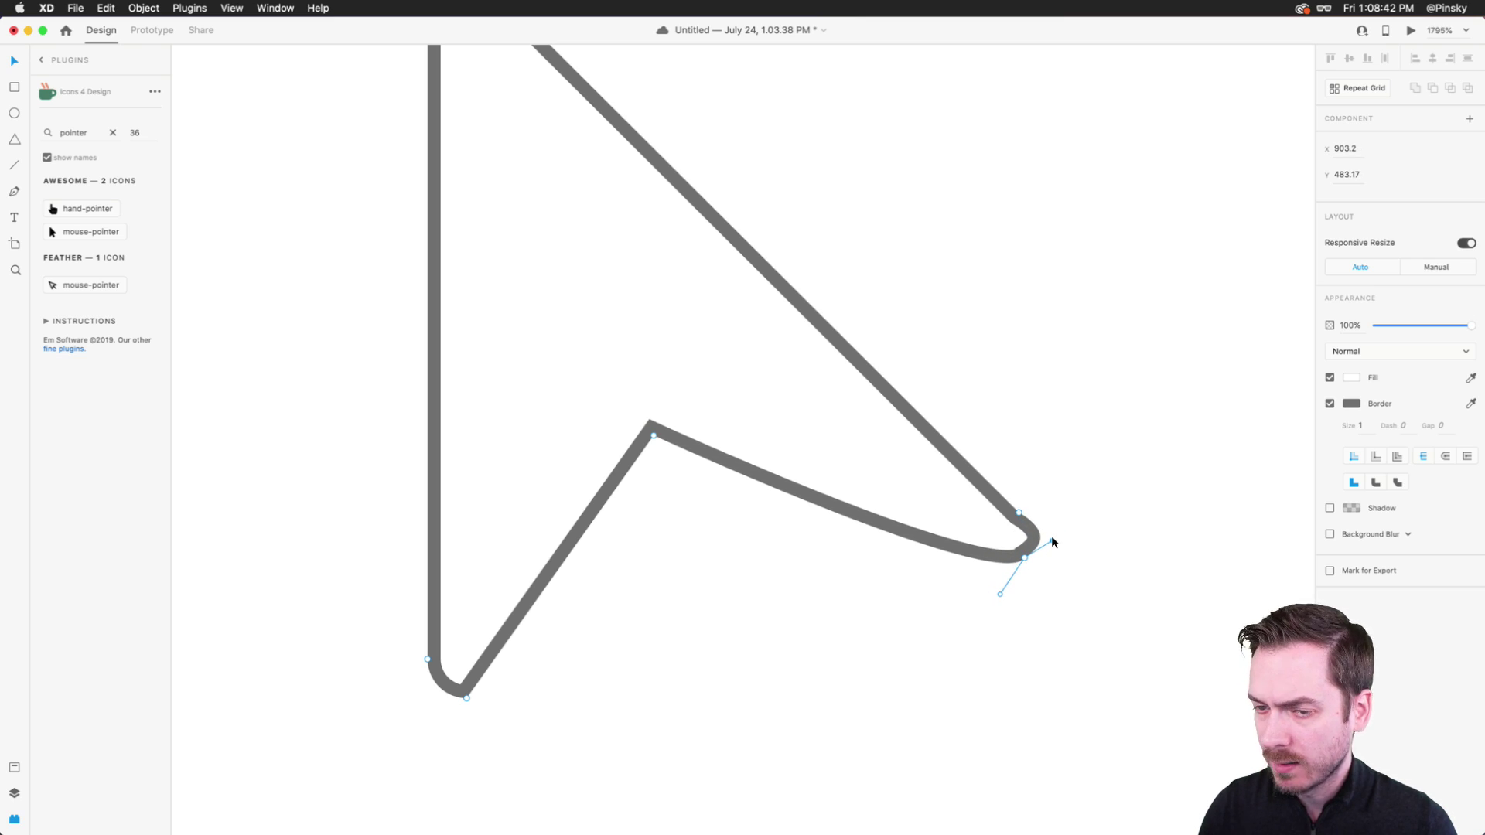
{"action": "left_click", "coordinate": [1019, 513]}
{"action": "left_click_drag", "start_coordinate": [1000, 594], "coordinate": [958, 578]}
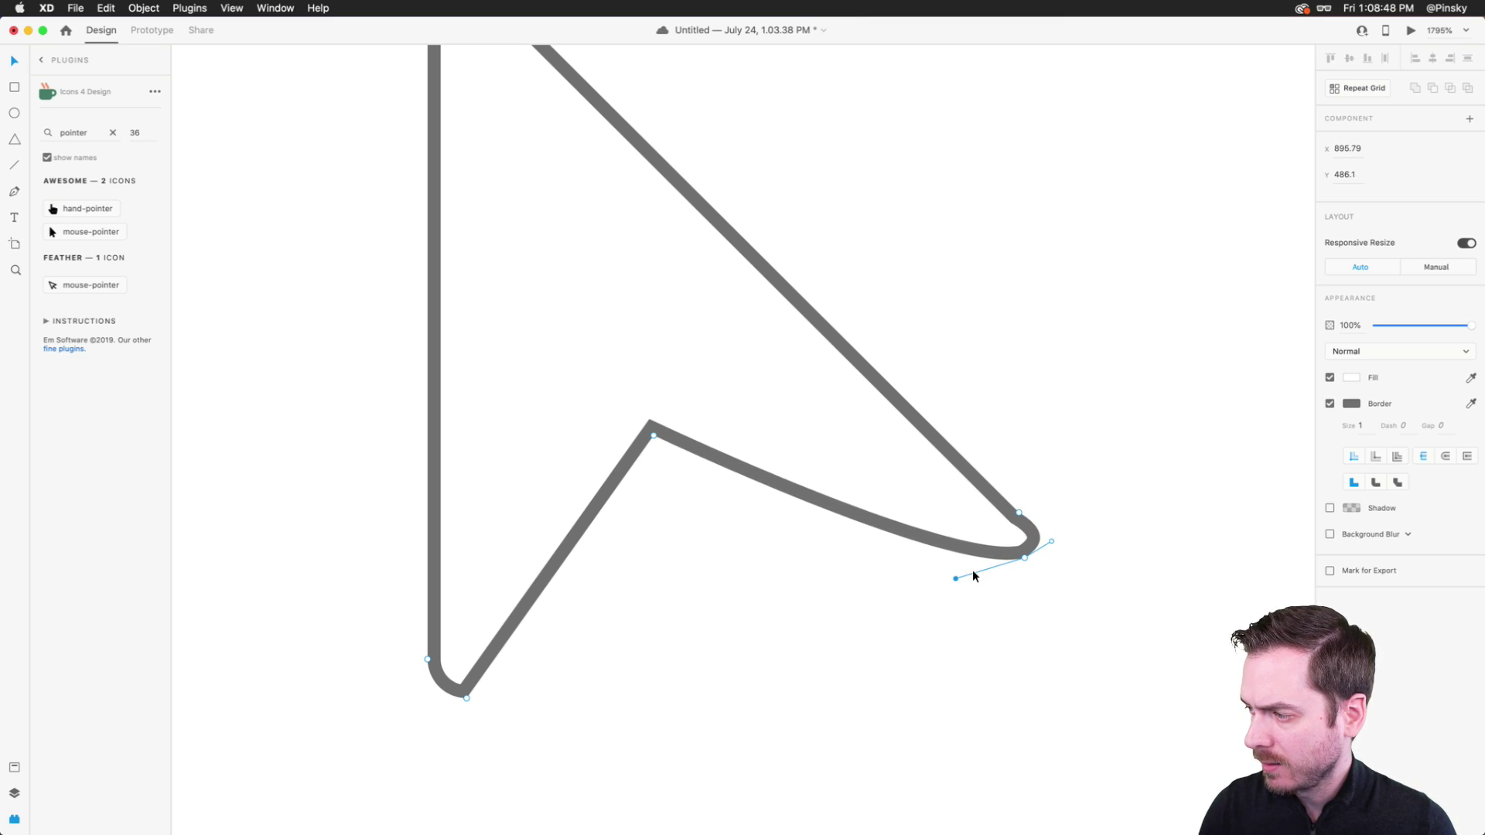
{"action": "left_click_drag", "start_coordinate": [1055, 536], "coordinate": [1031, 532]}
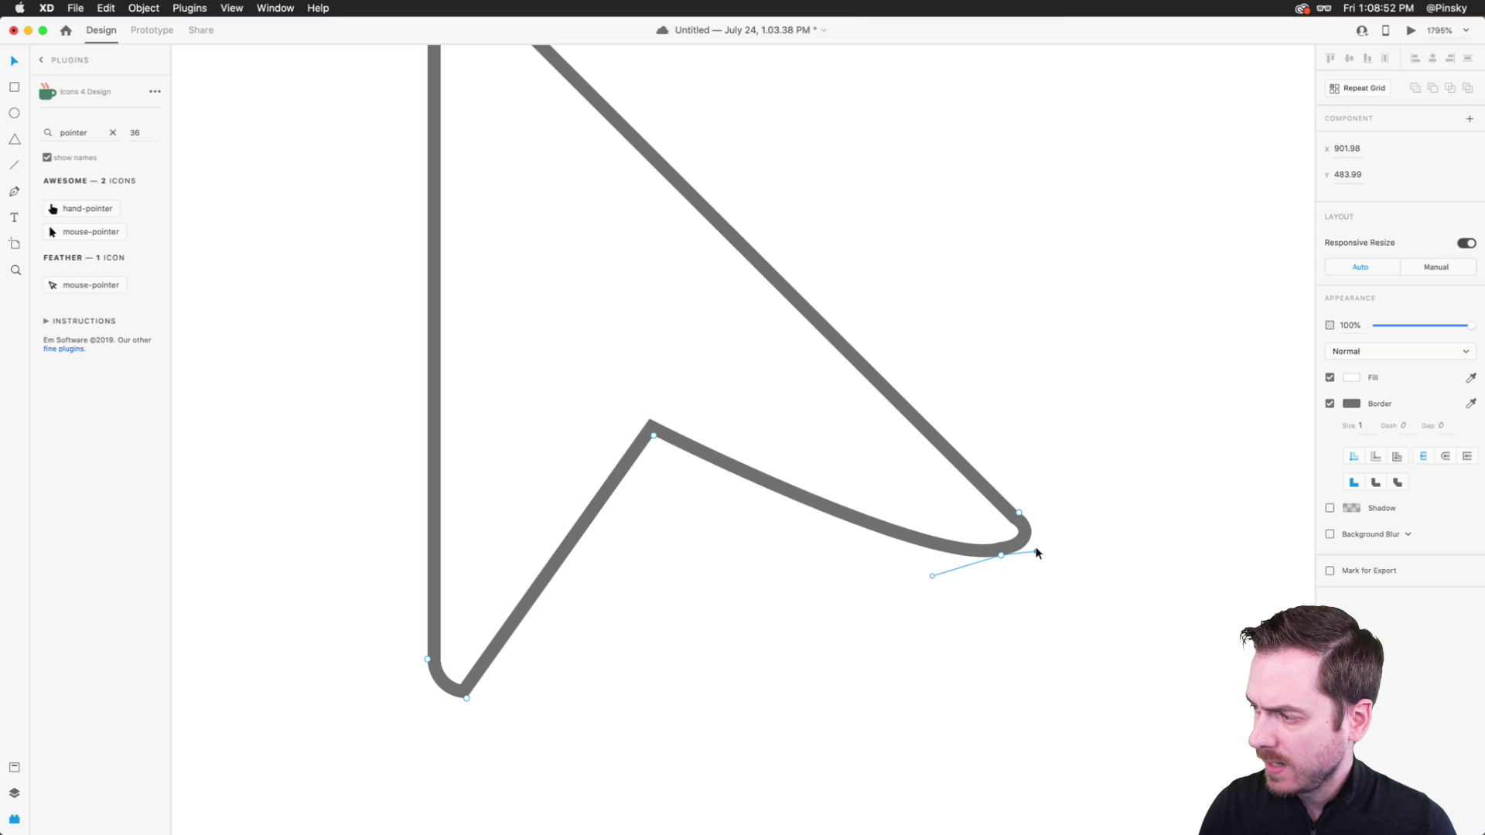
{"action": "double_click", "coordinate": [1019, 513]}
{"action": "mouse_move", "coordinate": [1017, 501]}
{"action": "left_mouse_down"}
{"action": "mouse_move", "coordinate": [1007, 490]}
{"action": "mouse_move", "coordinate": [1039, 506]}
{"action": "mouse_move", "coordinate": [1027, 510]}
{"action": "left_mouse_up"}
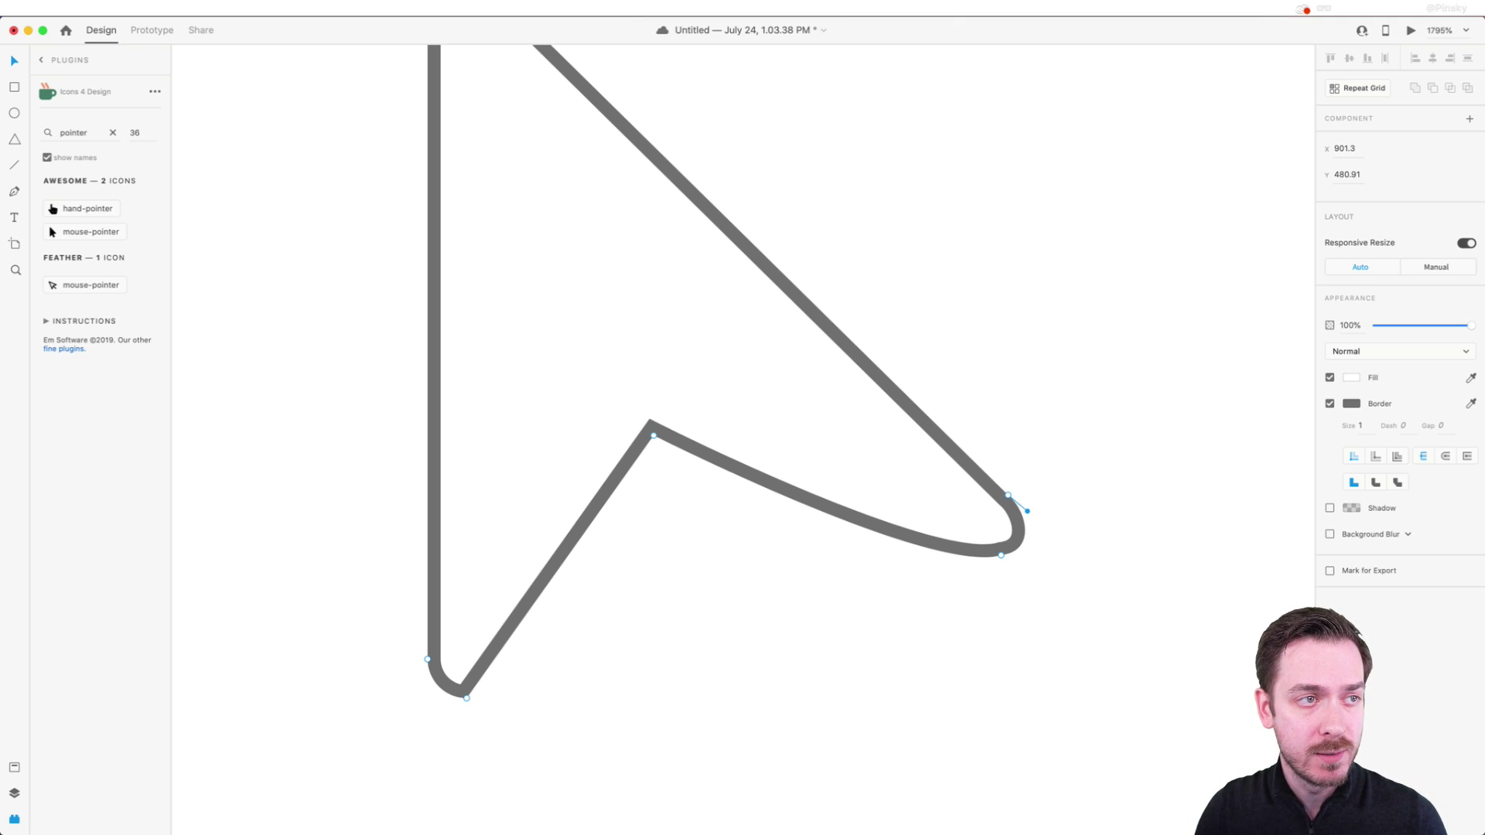
- Paste the ready-made blue pointer with its drop shadow onto the artboard and delete the hand-drawn arrow outline
{"action": "left_click", "coordinate": [542, 304]}
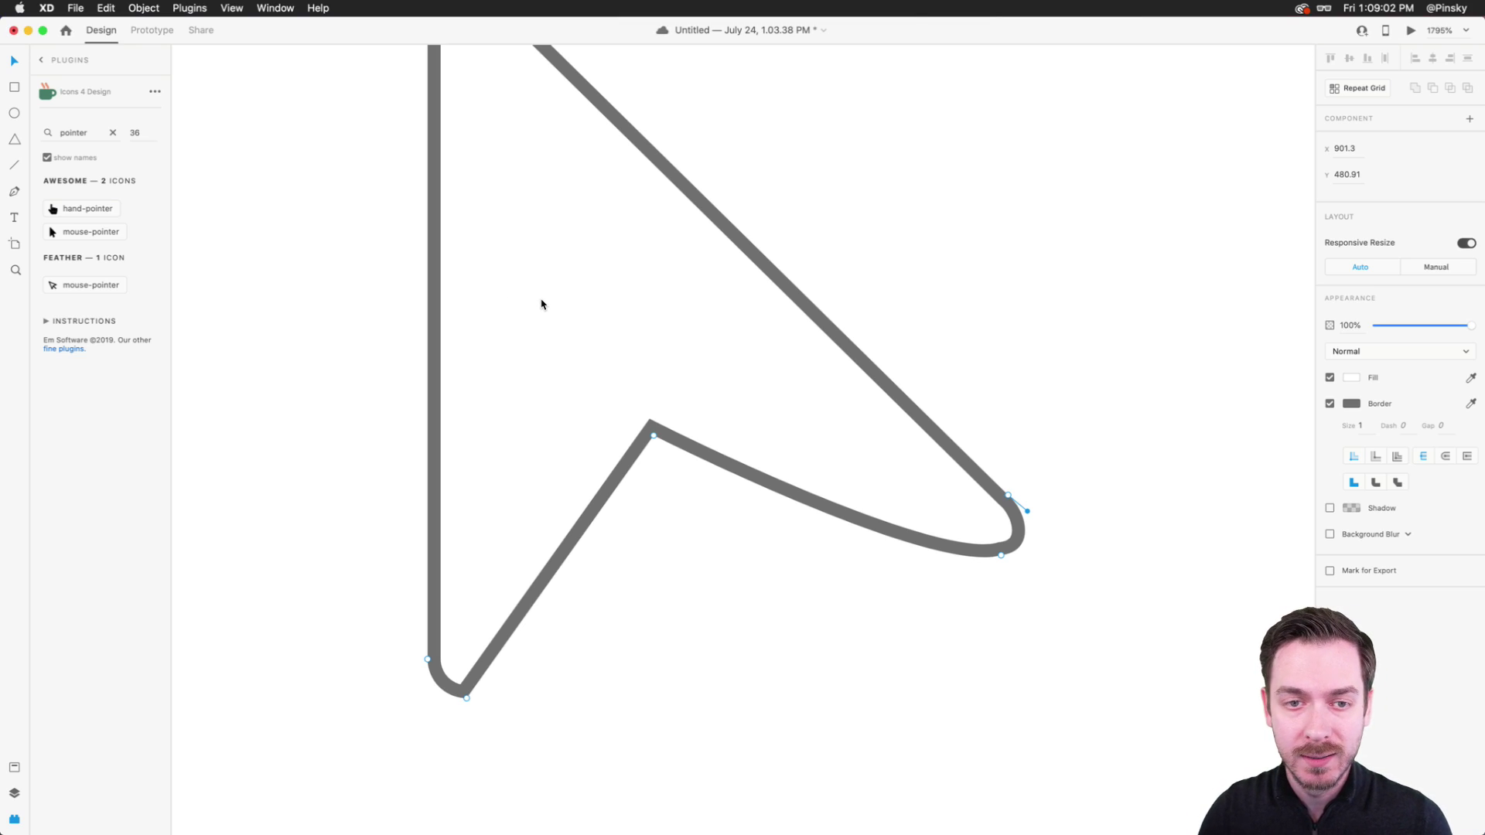
{"action": "scroll", "coordinate": [542, 304], "scroll_direction": "down", "scroll_amount": 5}
{"action": "key", "text": "super+v"}
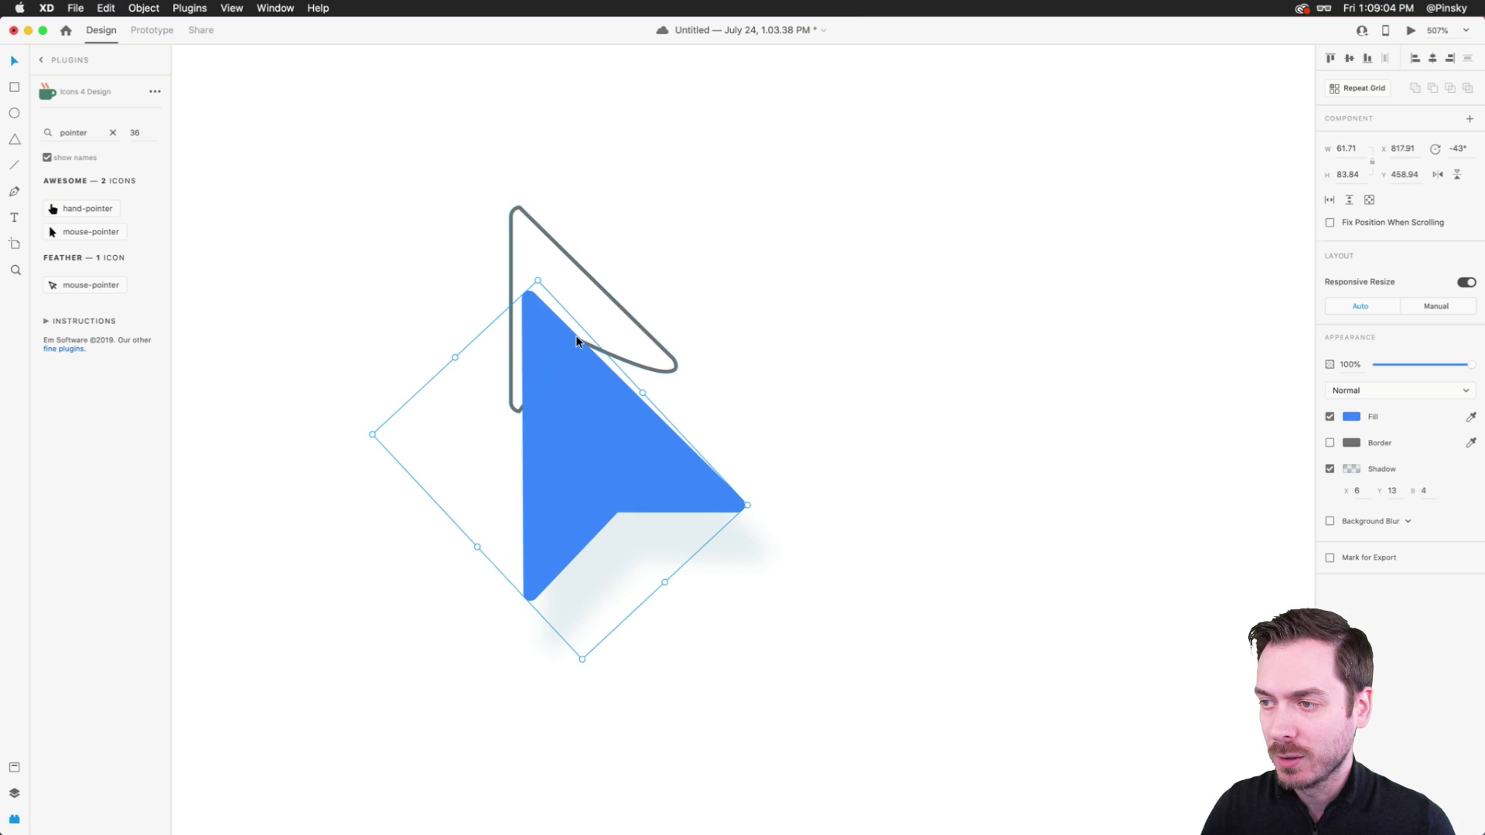
{"action": "left_click", "coordinate": [648, 328]}
{"action": "key", "text": "Delete"}
{"action": "left_click", "coordinate": [601, 437]}
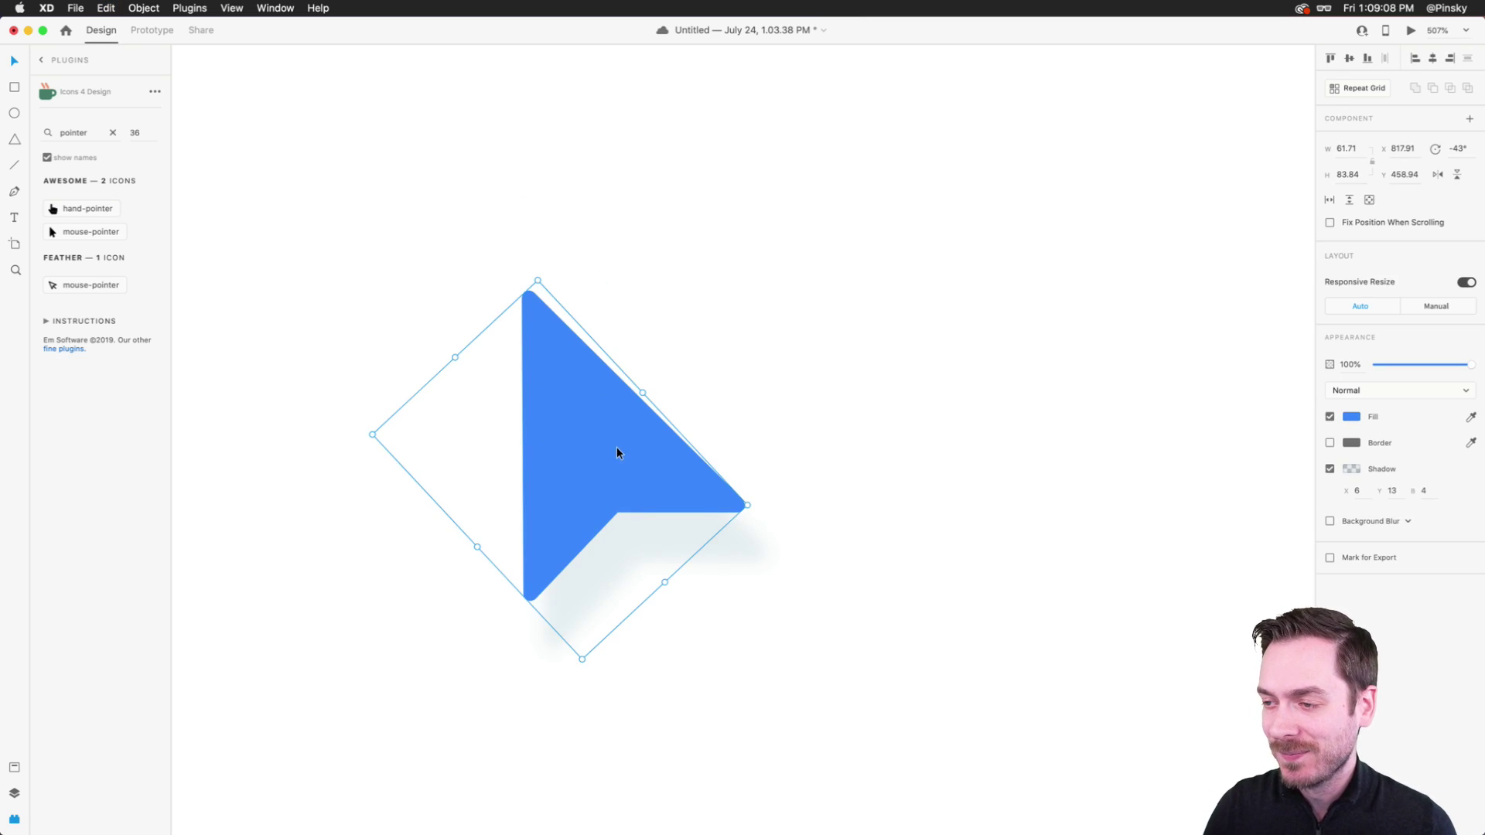
{"action": "scroll", "coordinate": [619, 451], "scroll_direction": "down", "scroll_amount": 3}
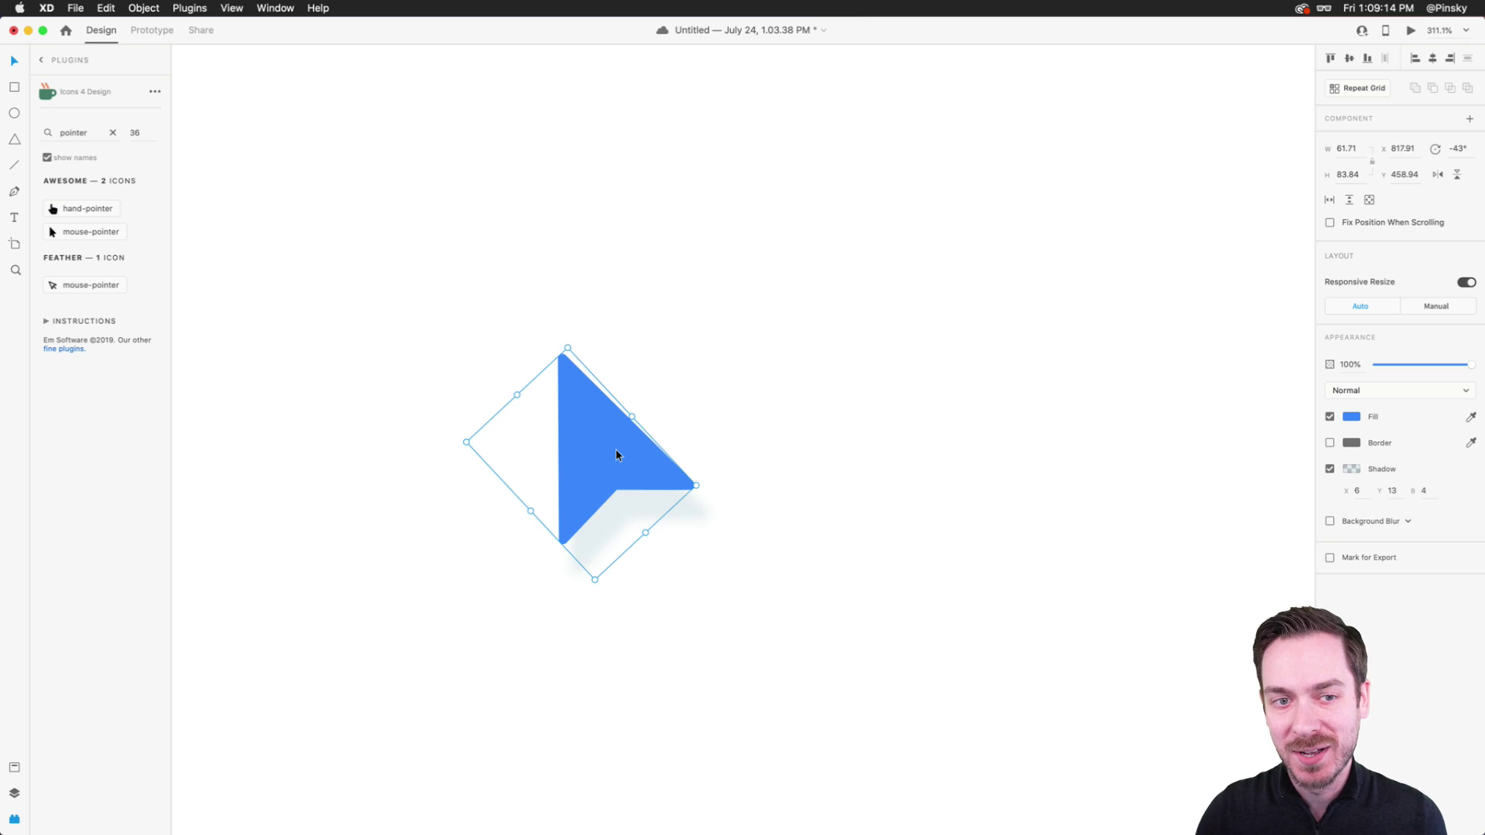
{"action": "left_click", "coordinate": [699, 457]}
{"action": "left_click", "coordinate": [559, 446]}
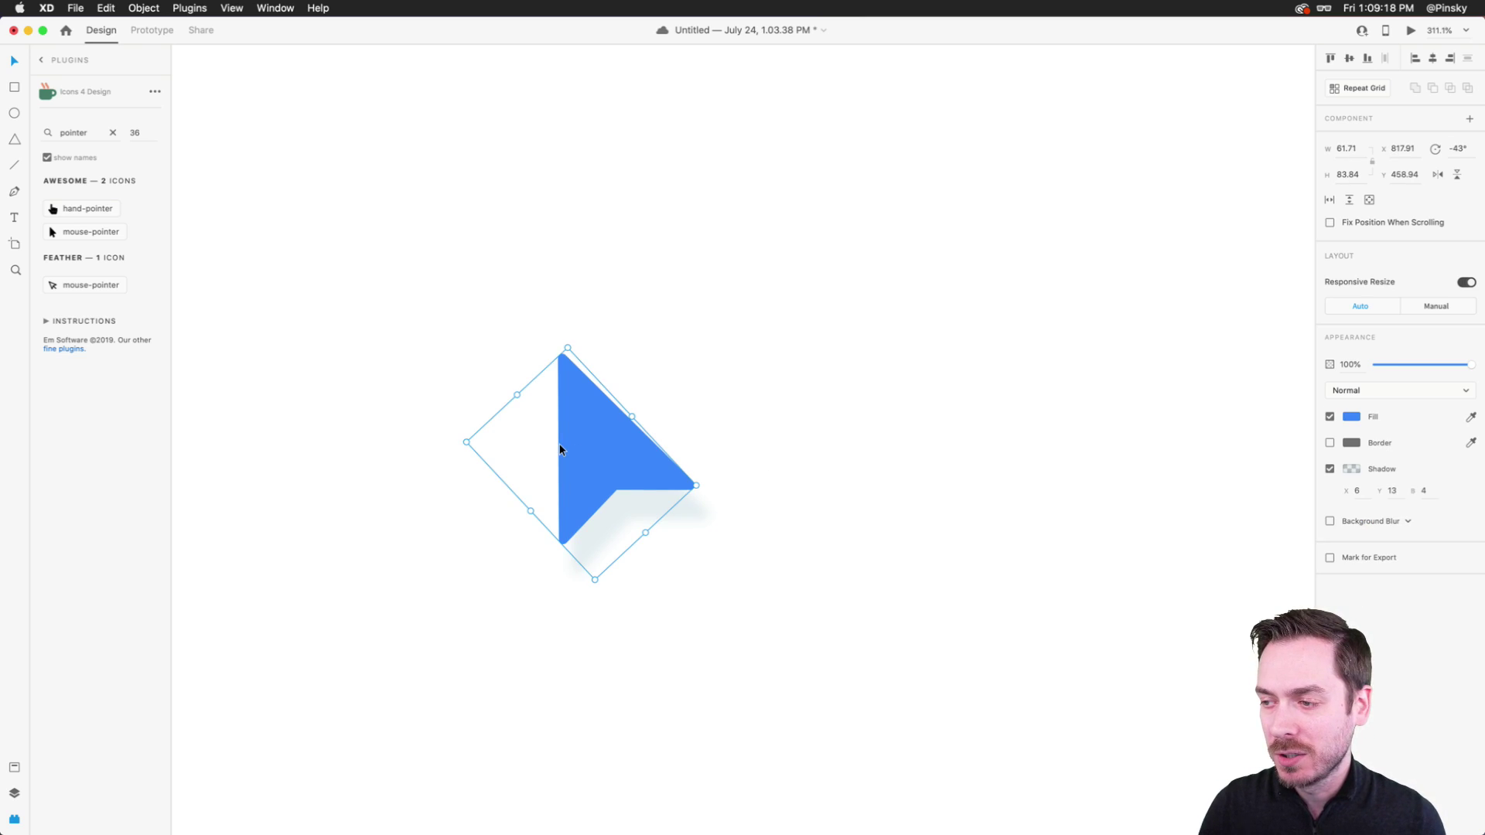
{"action": "left_click", "coordinate": [727, 409]}
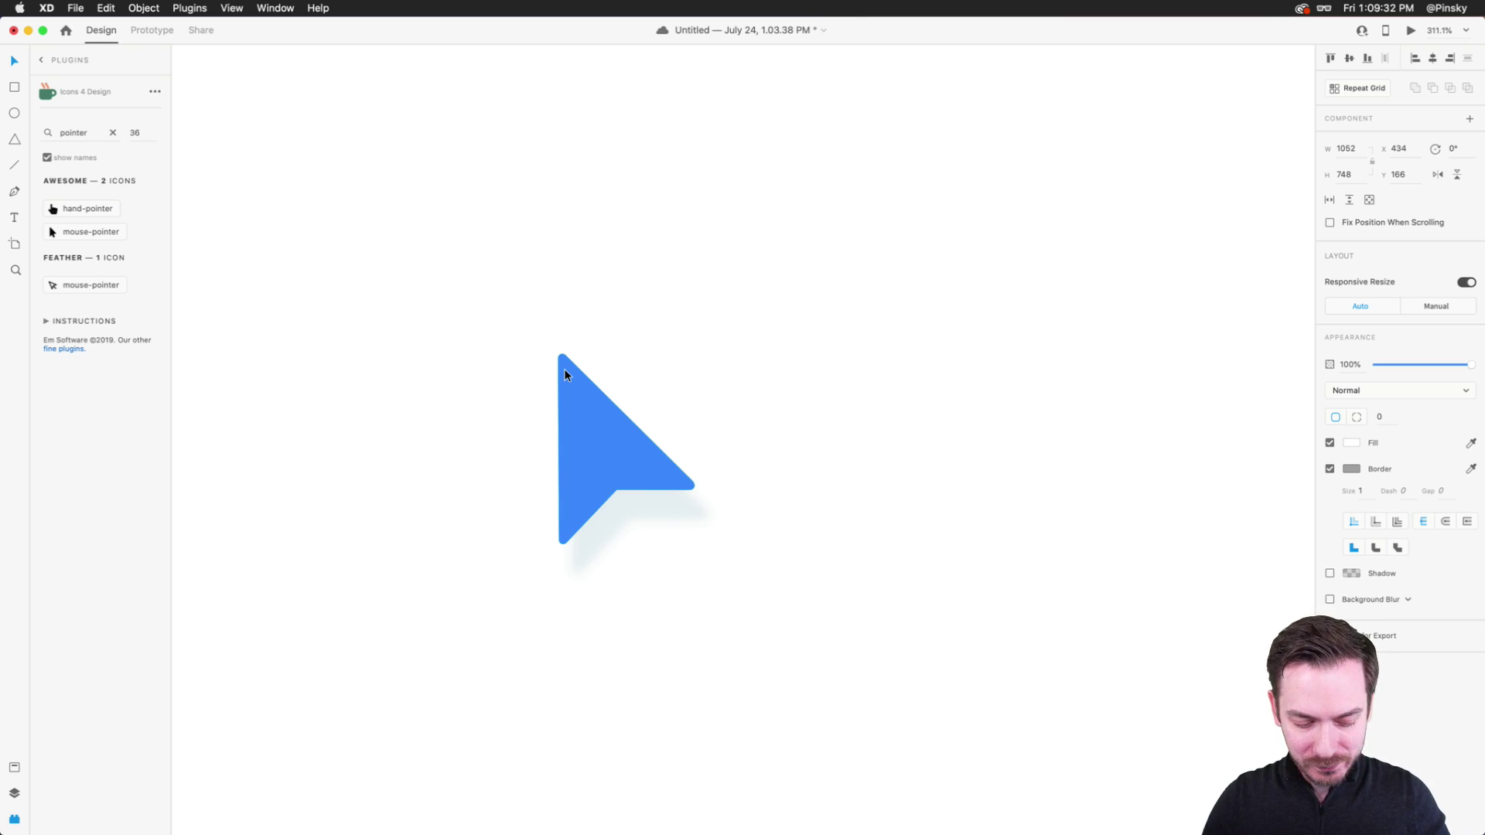
{"action": "scroll", "coordinate": [648, 424], "scroll_direction": "down", "scroll_amount": 5}
{"action": "scroll", "coordinate": [649, 423], "scroll_direction": "up", "scroll_amount": 3}
{"action": "scroll", "coordinate": [649, 428], "scroll_direction": "down", "scroll_amount": 1}
- Select the blue pointer and show the artboard's list of layers
{"action": "left_click", "coordinate": [648, 425]}
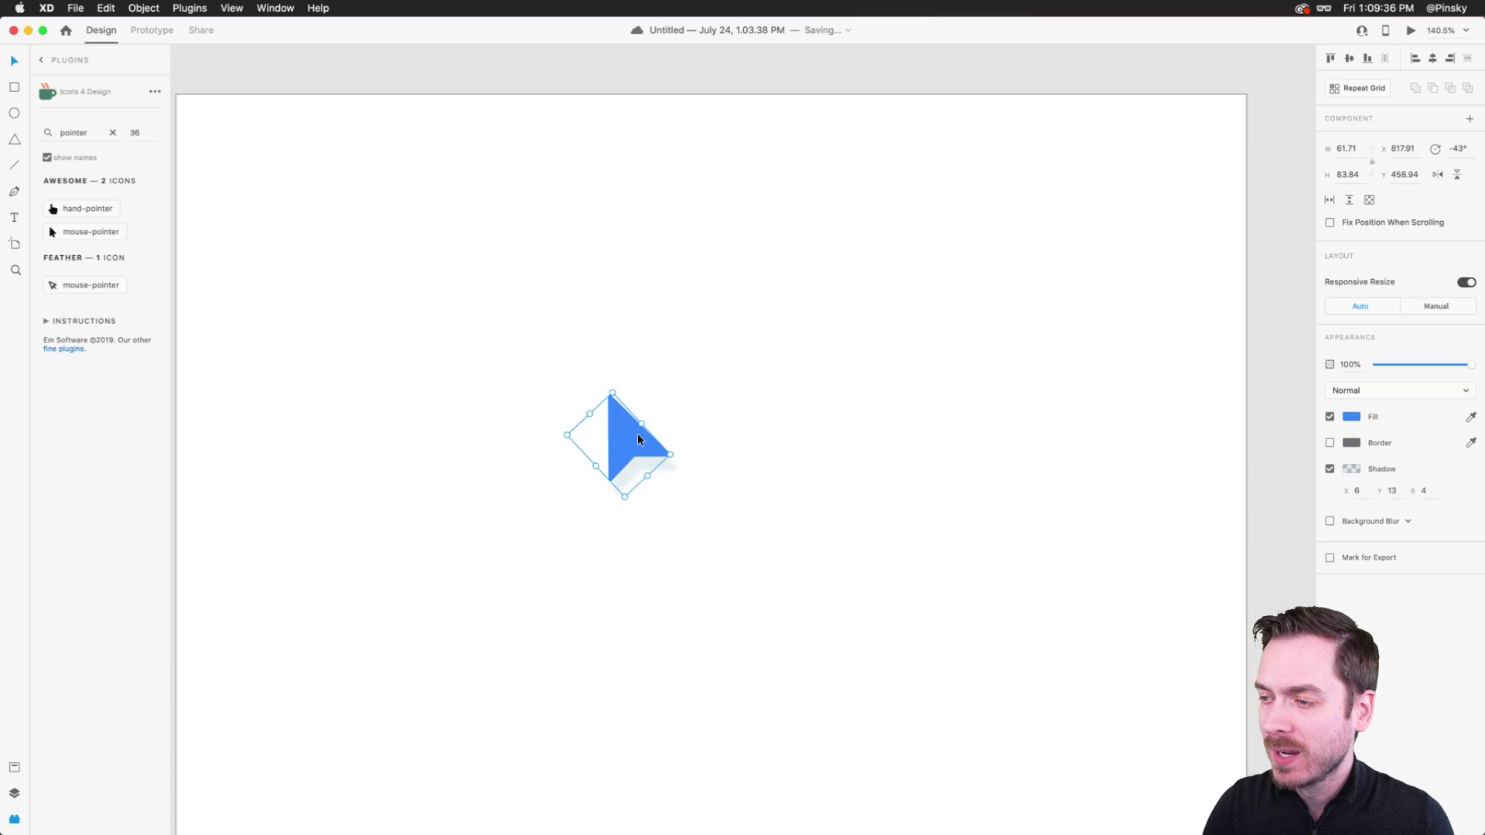
{"action": "left_click_drag", "start_coordinate": [648, 425], "coordinate": [611, 460]}
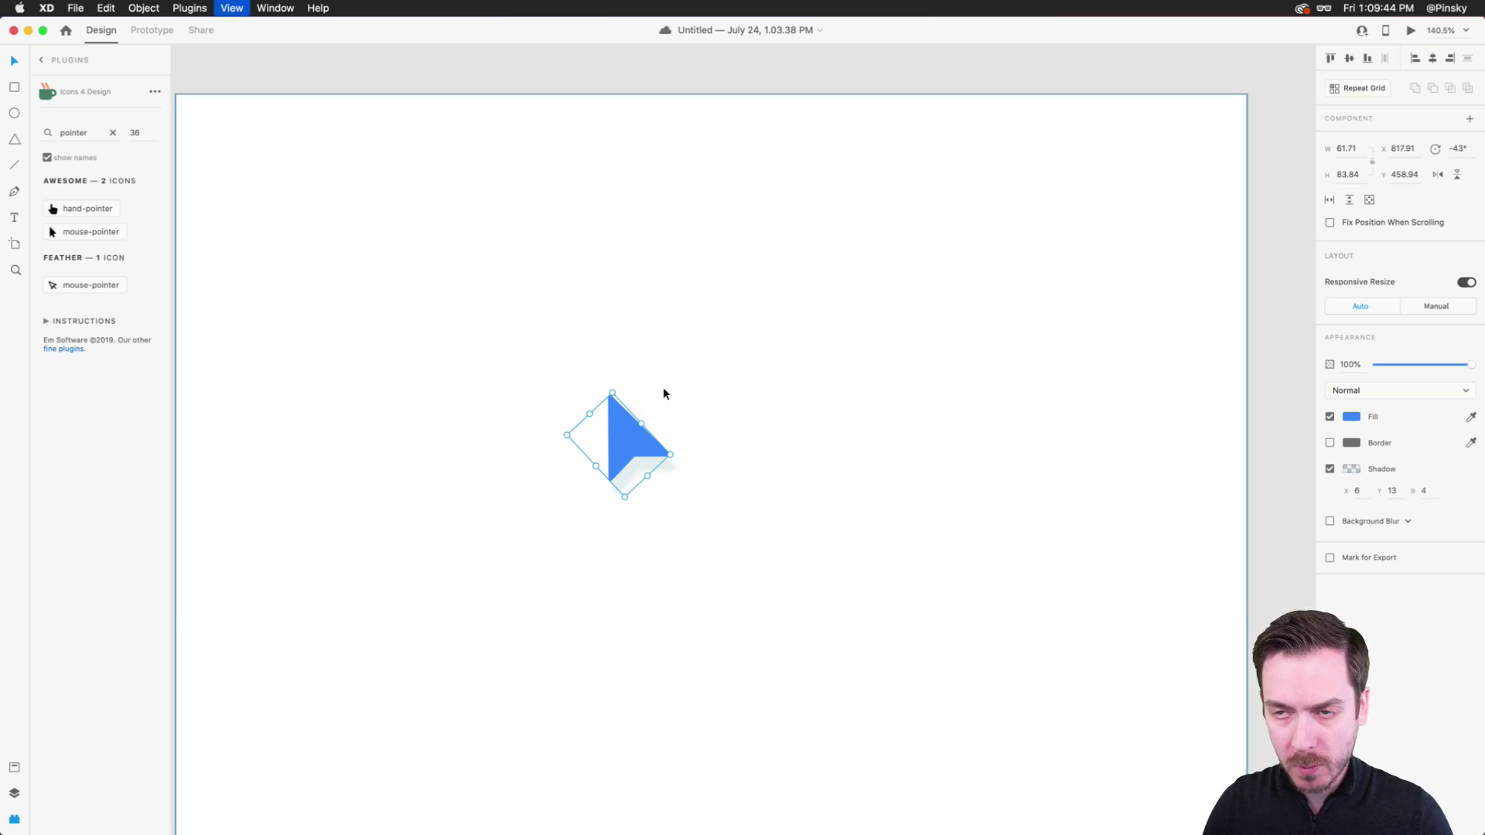
{"action": "key", "text": "super+y"}
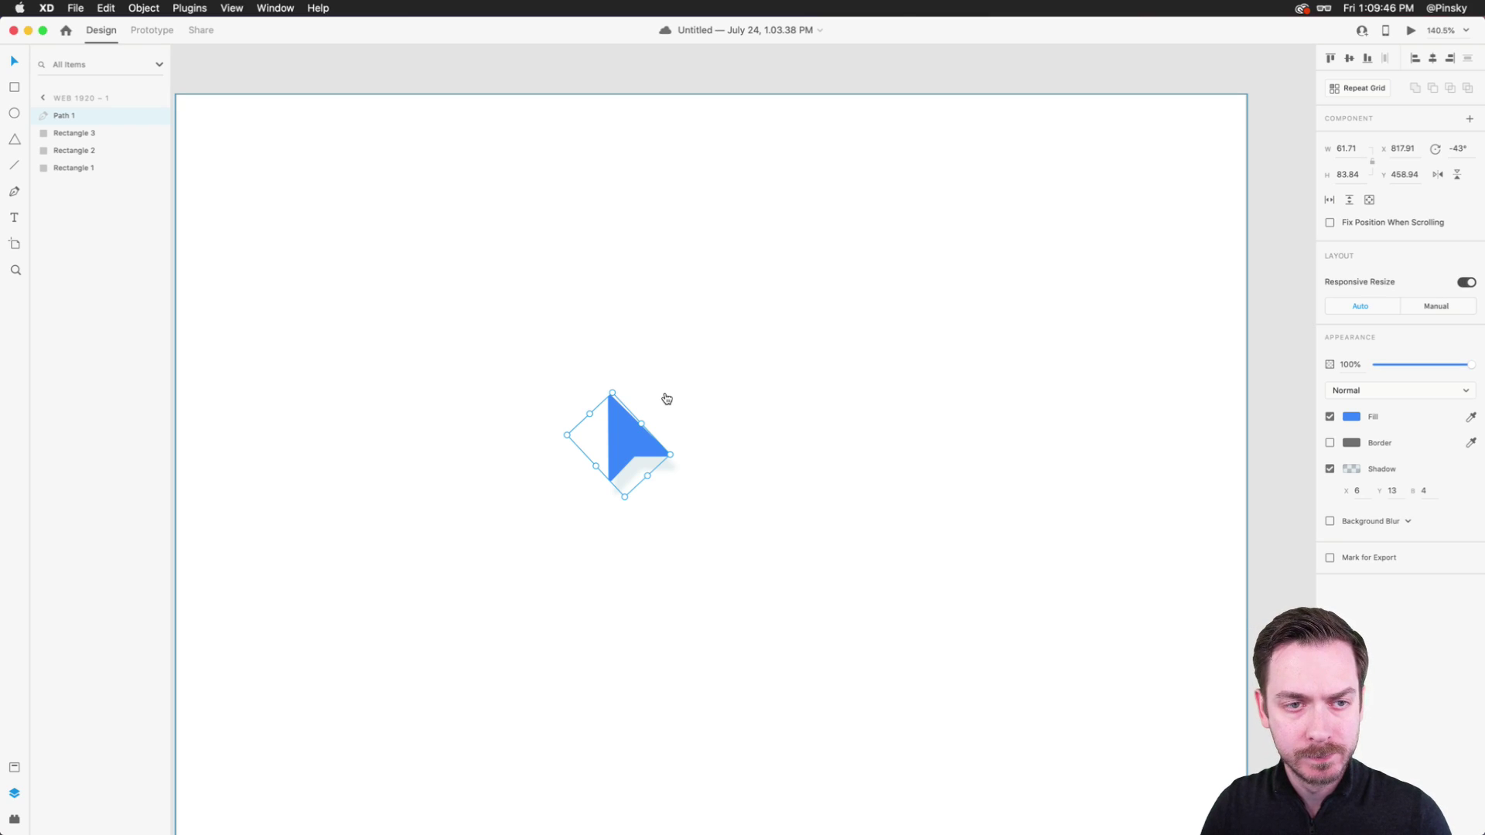
- Check the intro reference in Safari, then back in Adobe XD move the blue pointer to about X 810, Y 471
{"action": "key", "text": "super+Tab"}
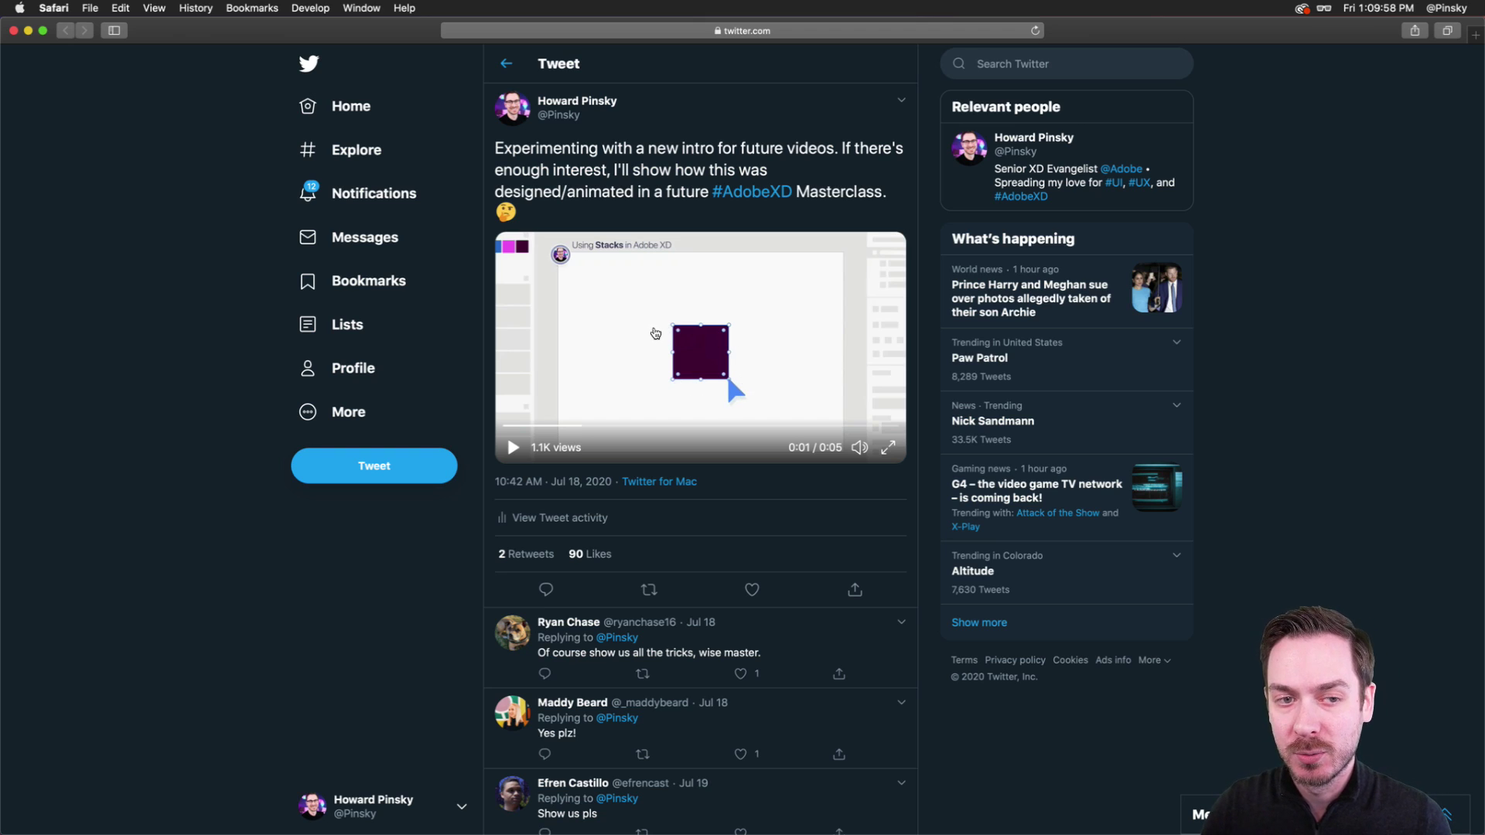
{"action": "key", "text": "super+Tab"}
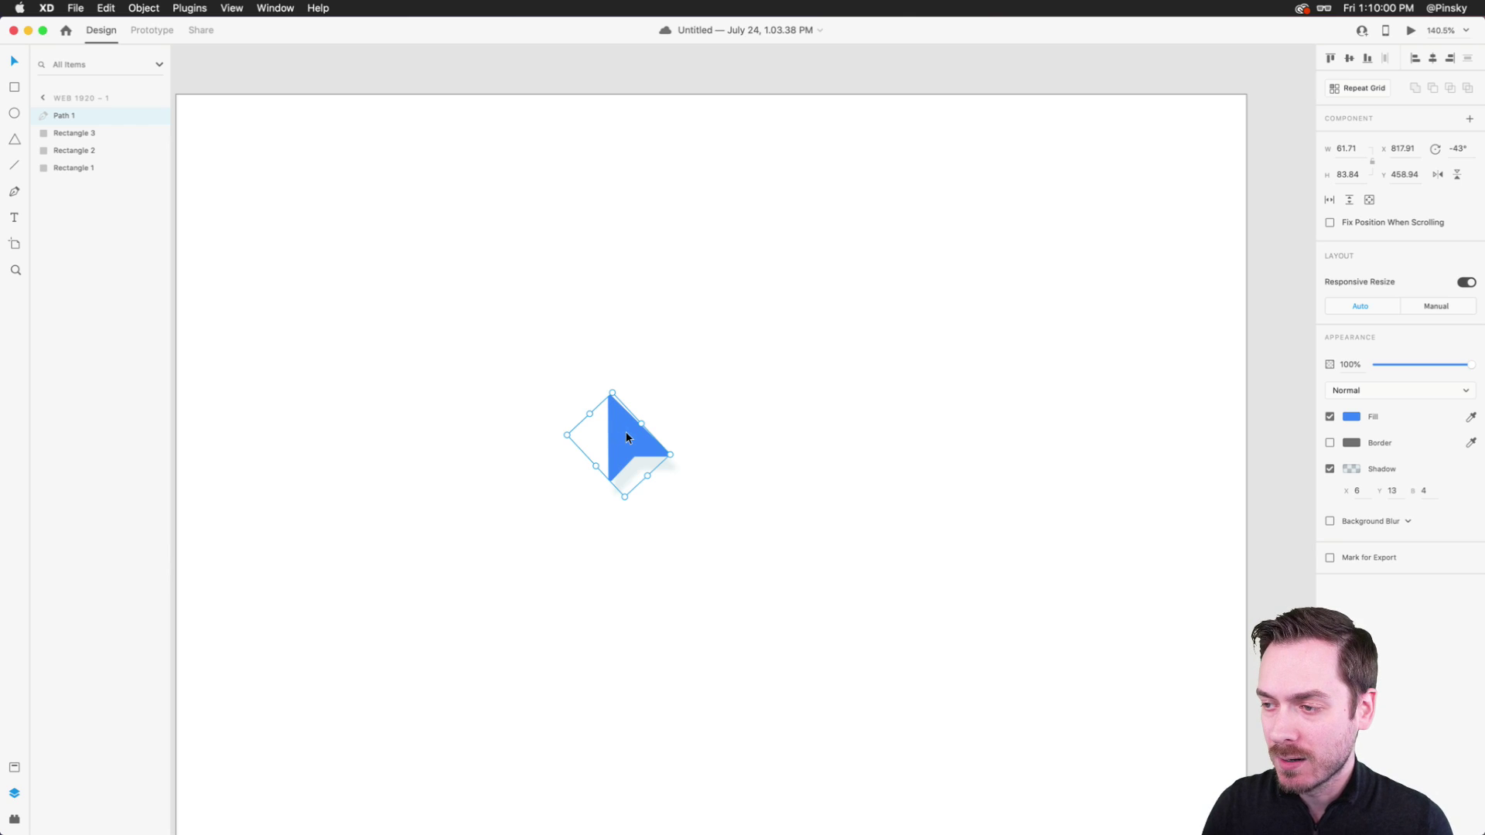
{"action": "left_click_drag", "start_coordinate": [623, 432], "coordinate": [619, 451]}
{"action": "scroll", "coordinate": [619, 450], "scroll_direction": "down", "scroll_amount": 5}
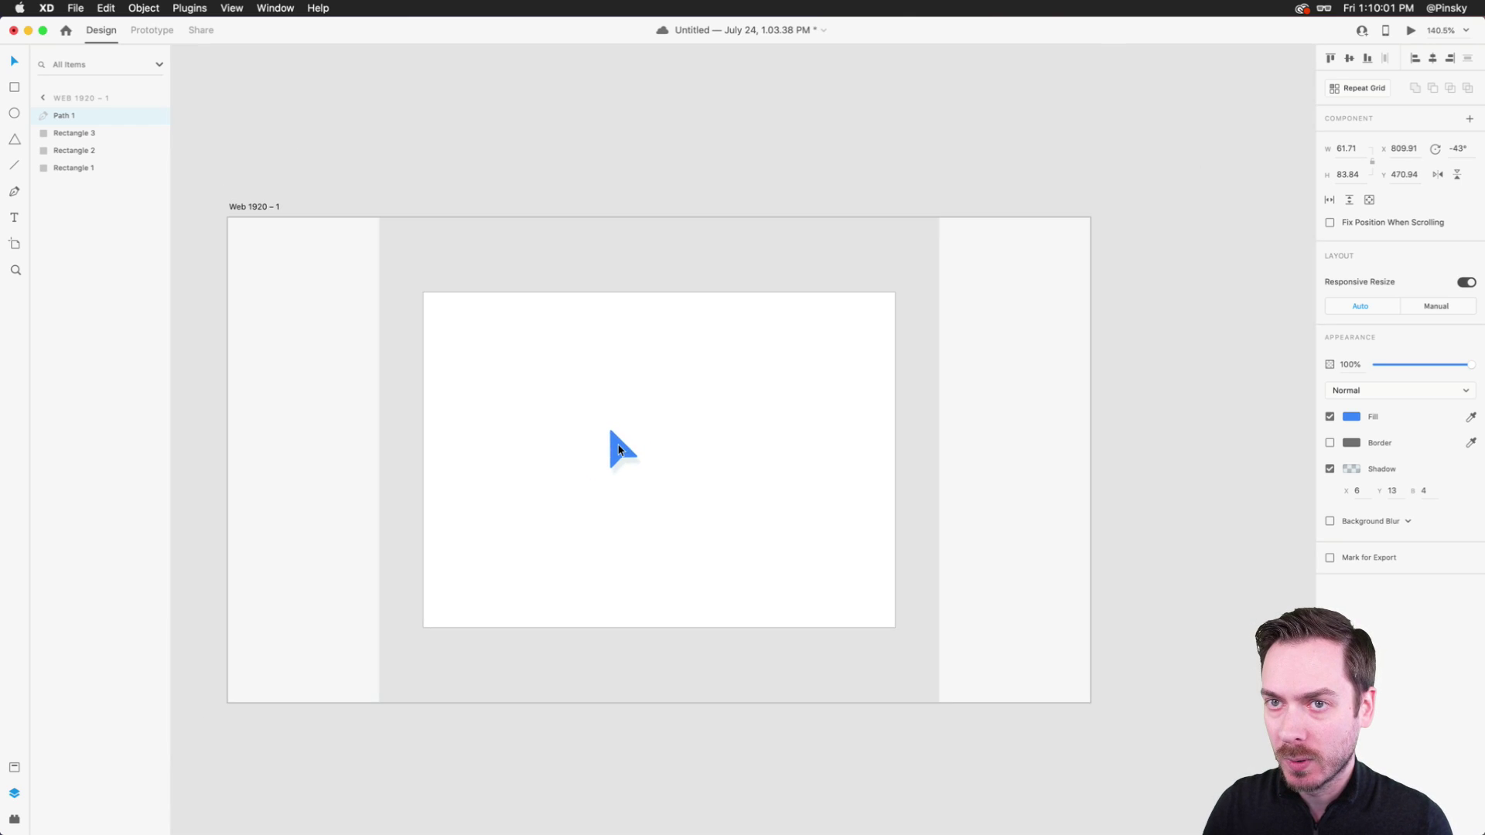
- Rename the blue pointer's layer as Pointer and the central white rectangle's layer as Artboard
{"action": "double_click", "coordinate": [58, 115]}
{"action": "type", "text": "Point"}
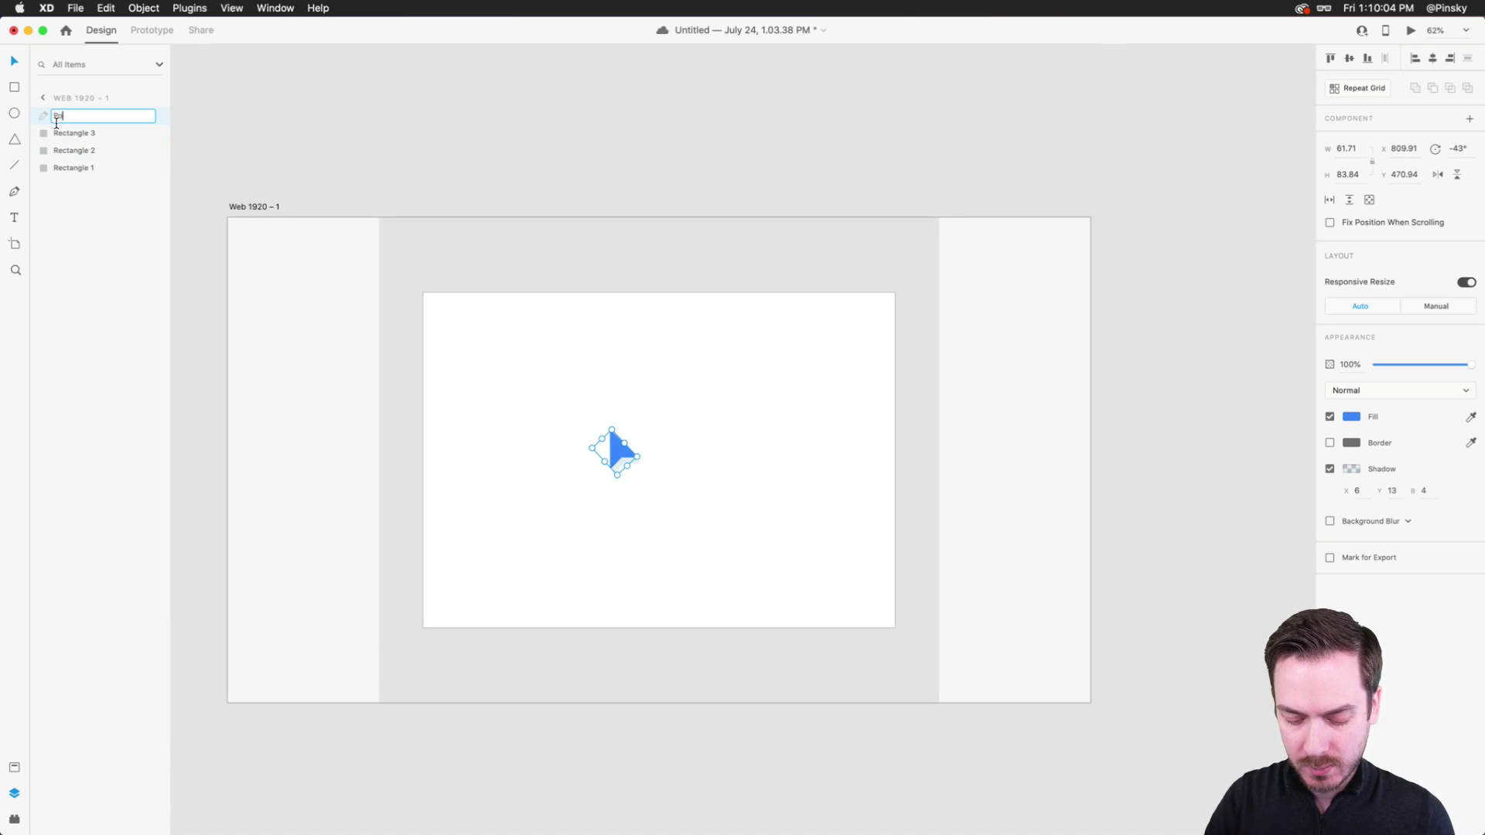
{"action": "type", "text": "er"}
{"action": "key", "text": "Tab"}
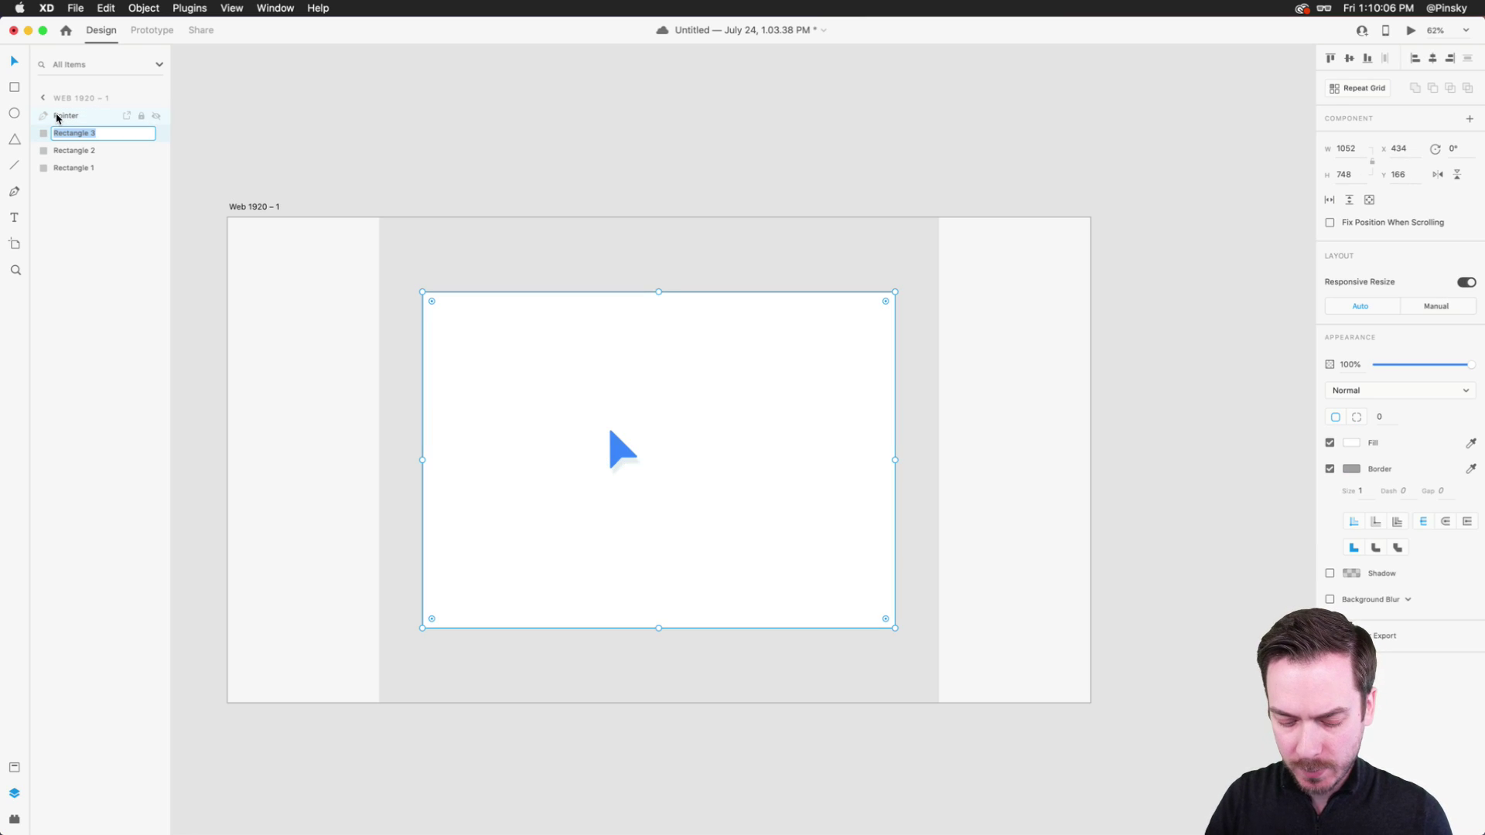
{"action": "type", "text": "Artboard"}
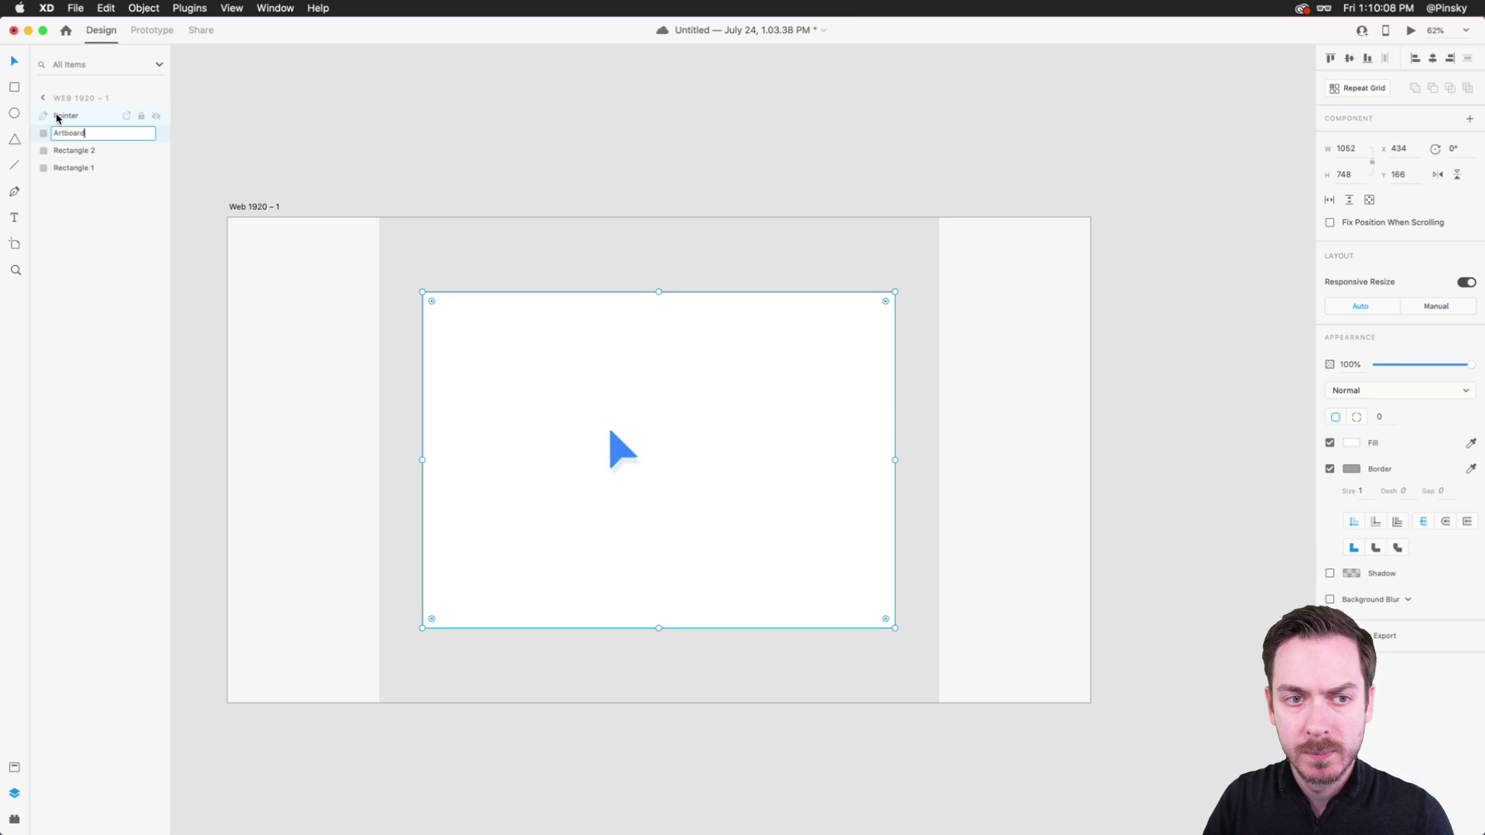
{"action": "key", "text": "Tab"}
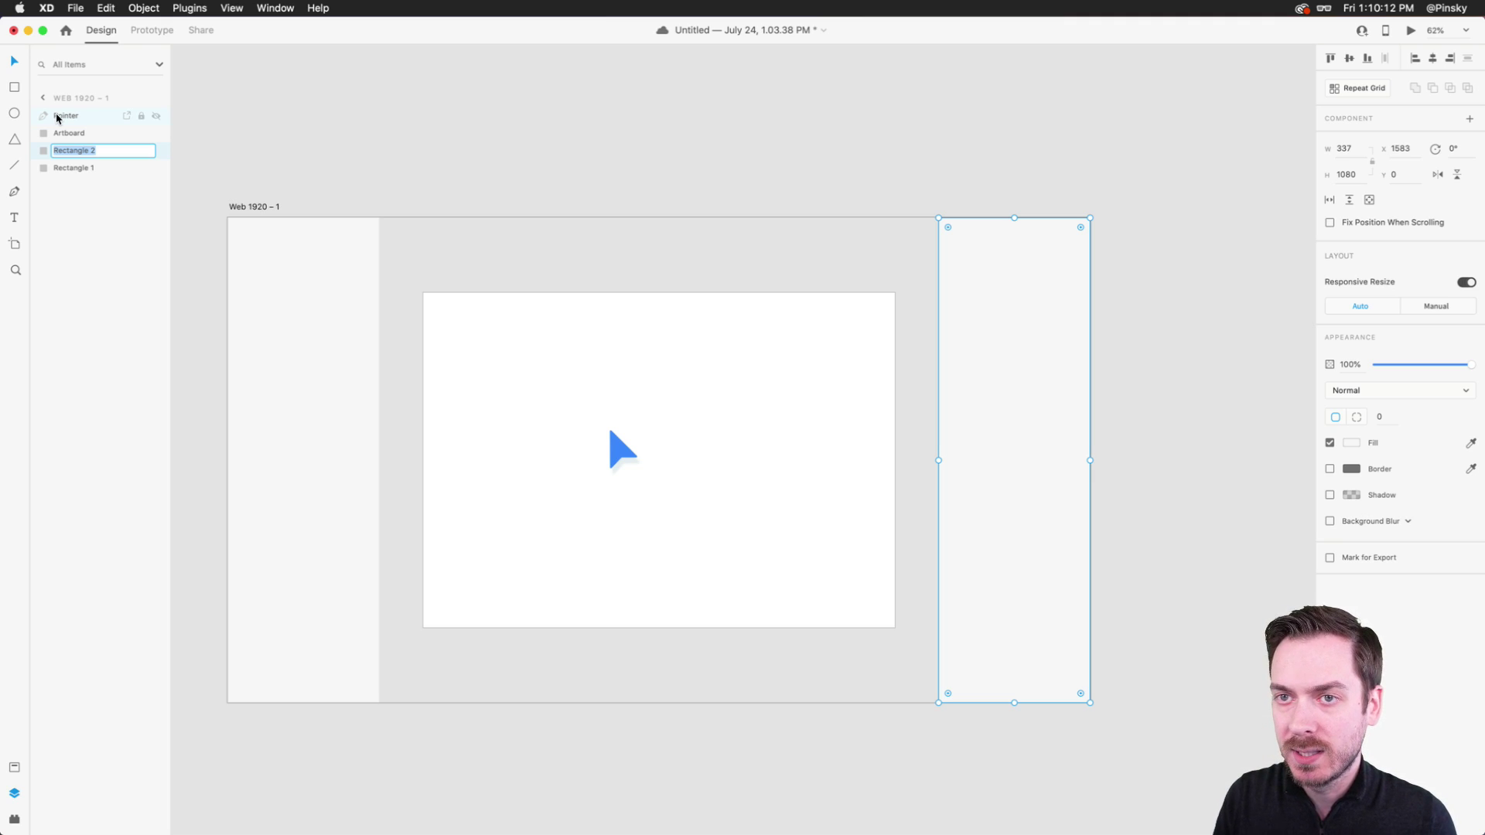
- Switch to Safari, play the intro reference video to examine its pointer and square animation, and return to Adobe XD
{"action": "key", "text": "super+Tab"}
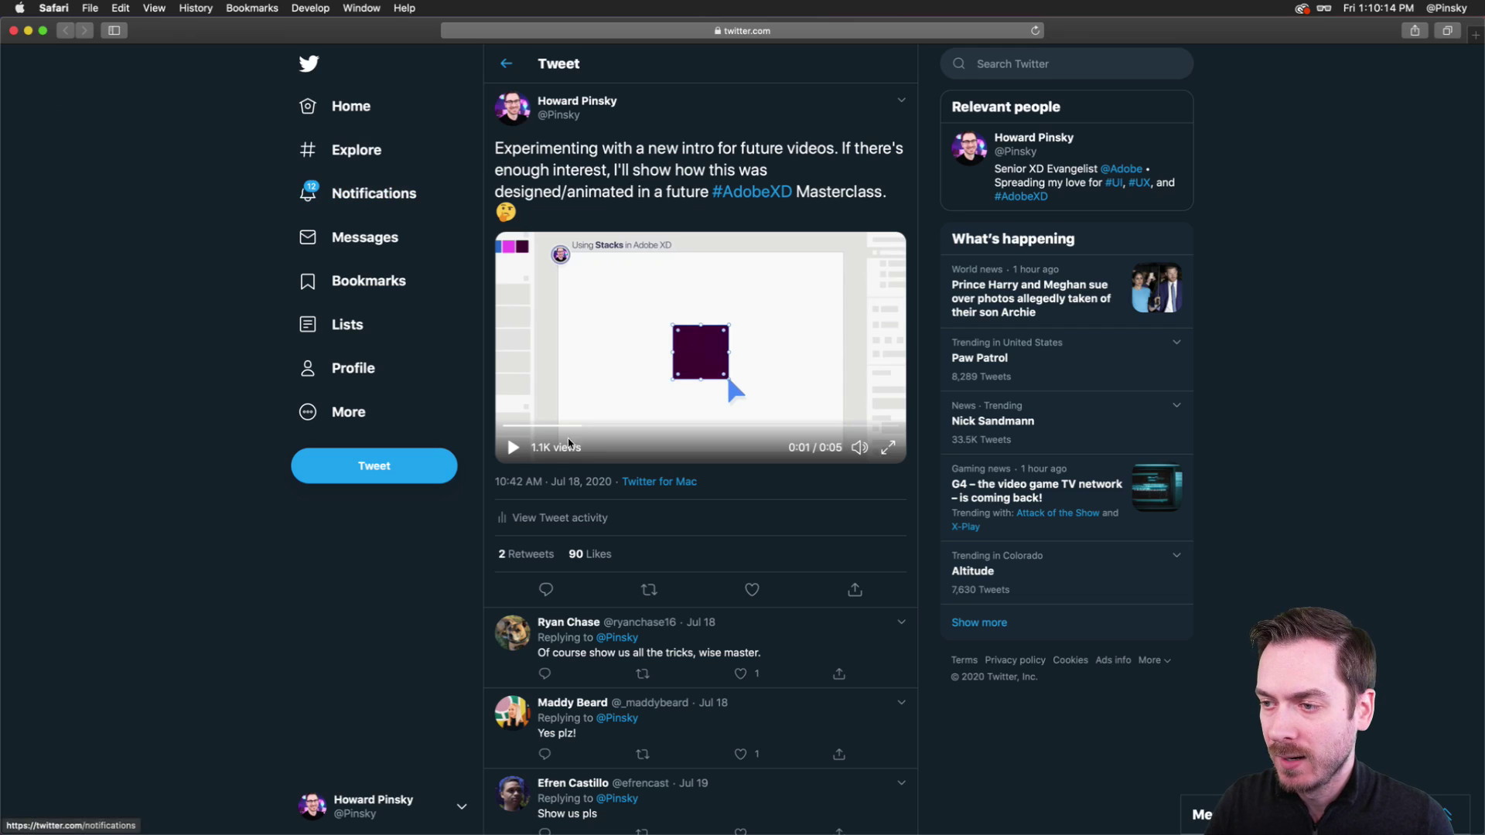
{"action": "left_click", "coordinate": [511, 448]}
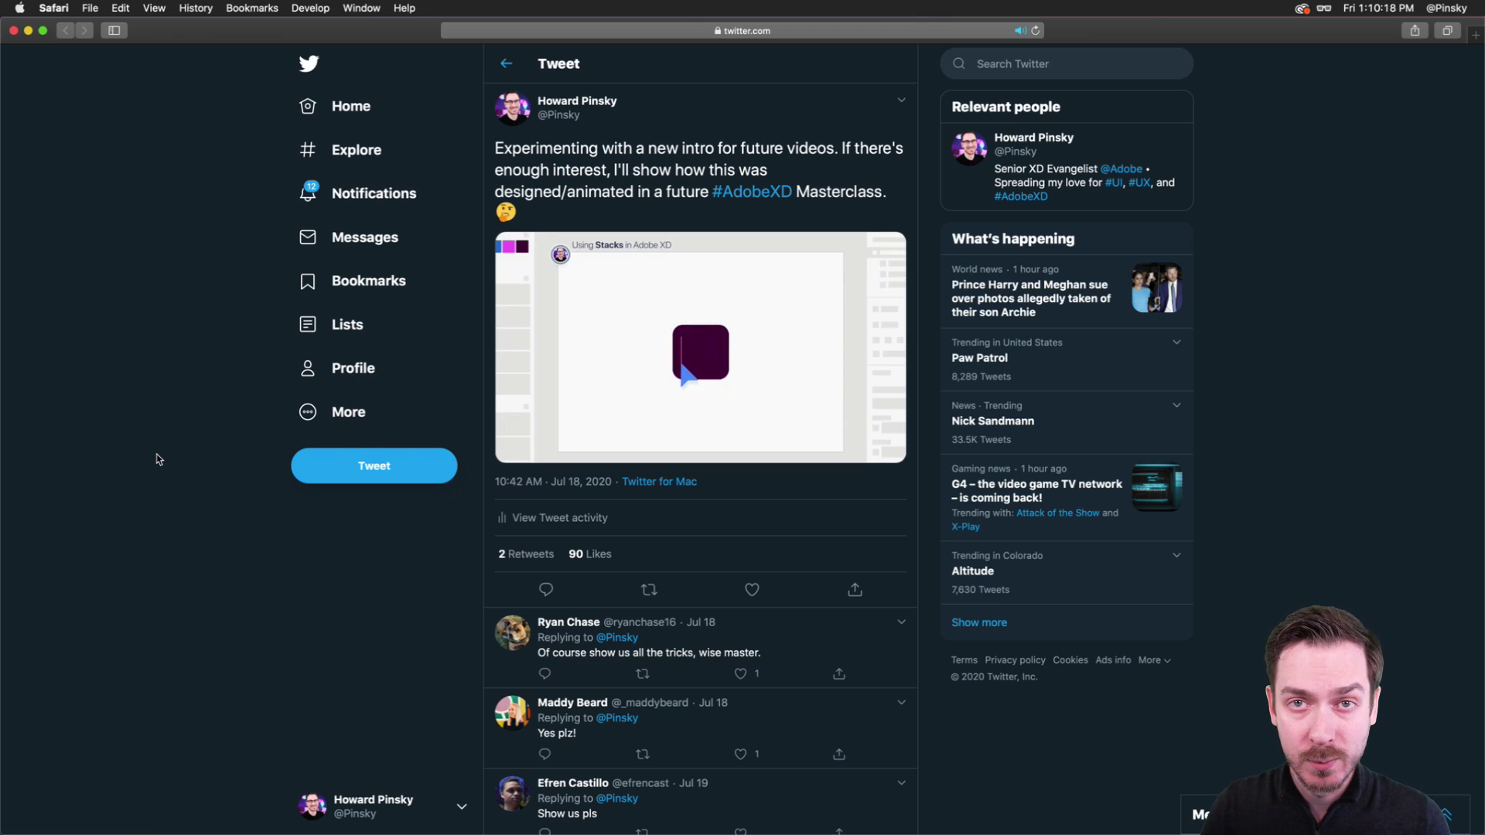
{"action": "scroll", "coordinate": [747, 252], "scroll_direction": "up", "scroll_amount": 5}
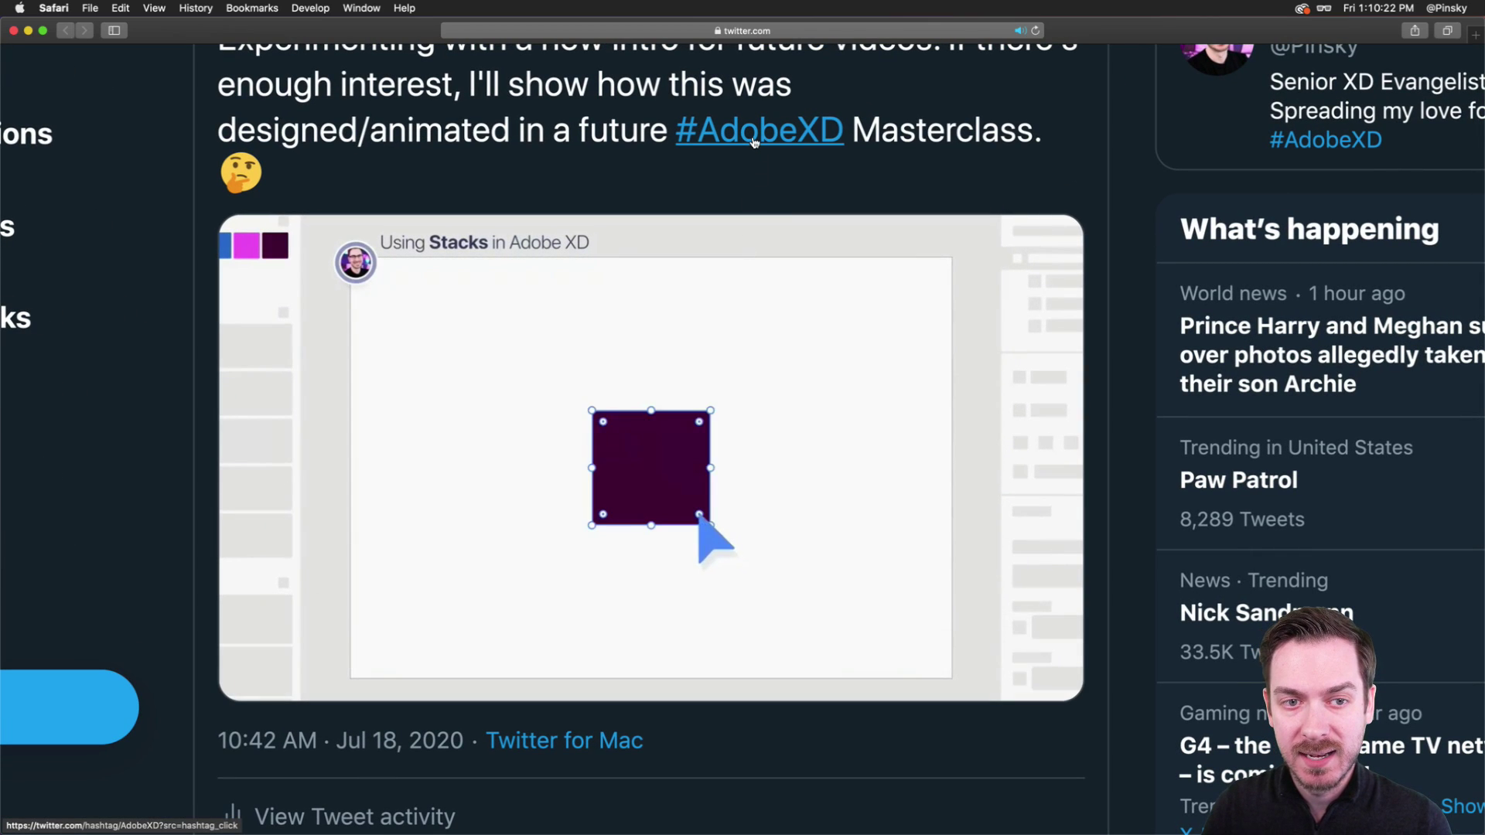
{"action": "scroll", "coordinate": [755, 142], "scroll_direction": "down", "scroll_amount": 5}
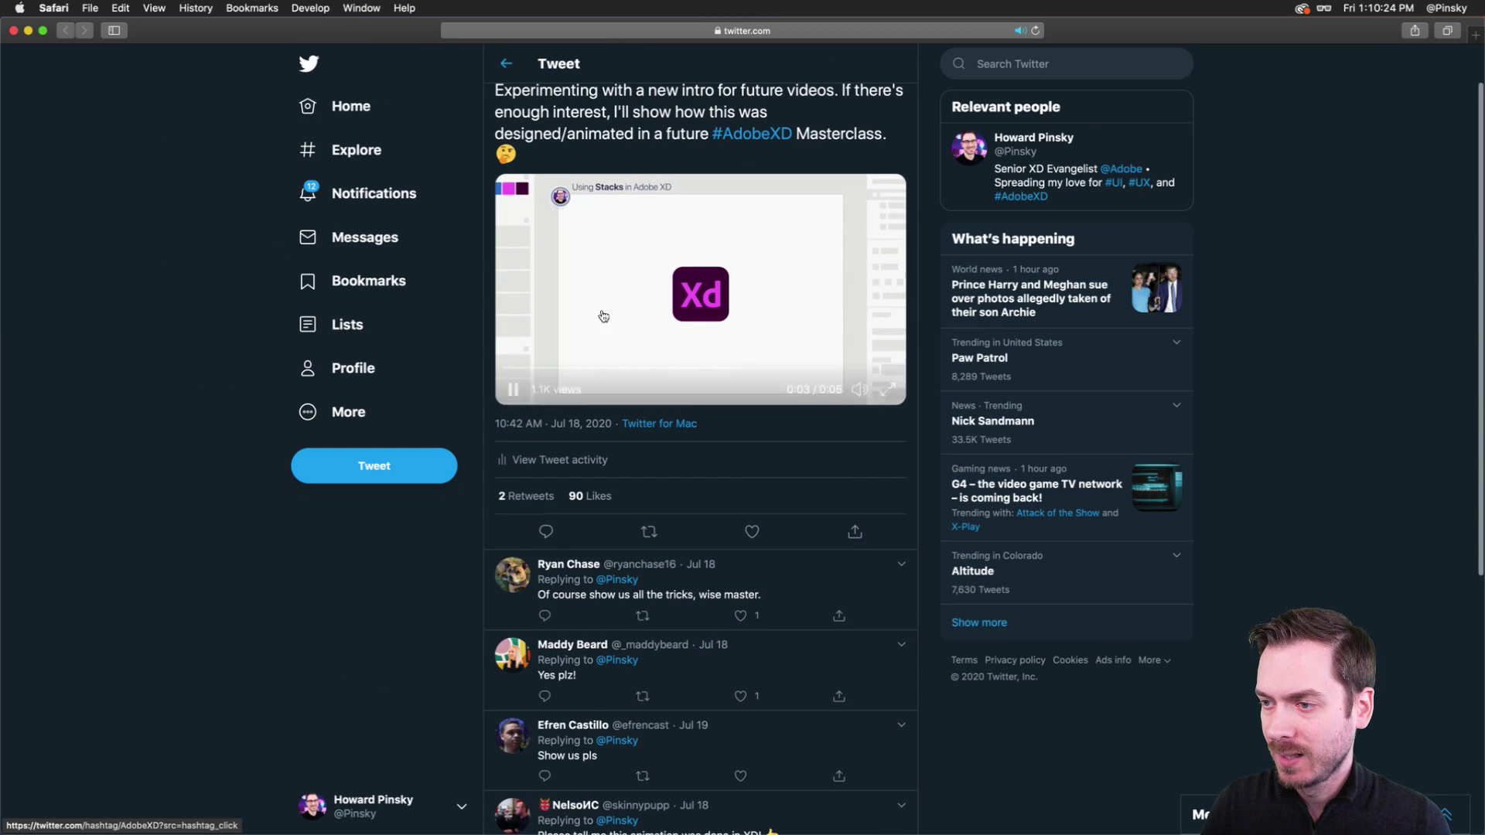
{"action": "key", "text": "super+Tab"}
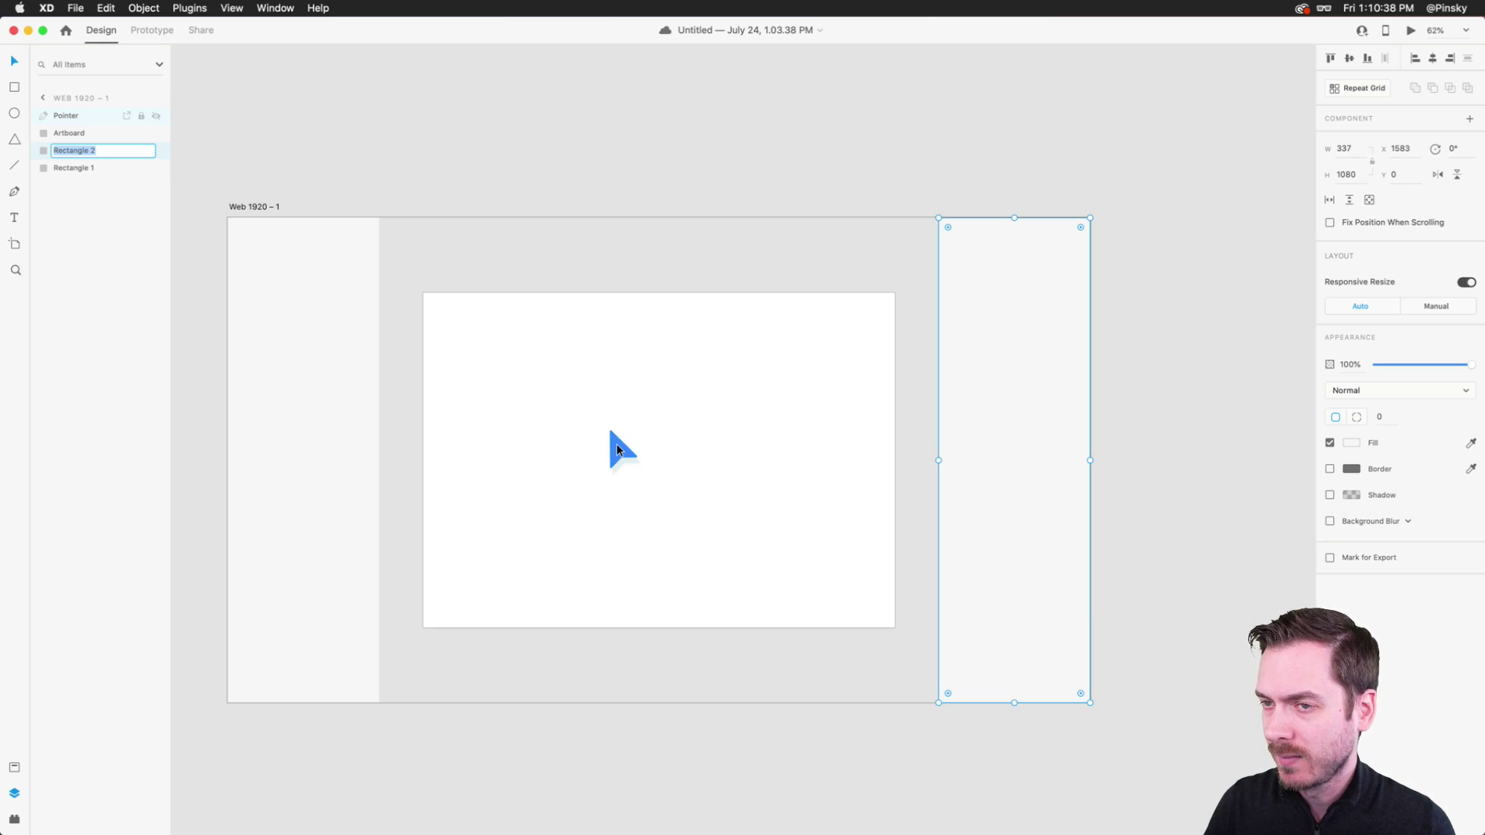
- Rename the layer of the light grey side panel at X 1583 as PI and the other side panel's layer as Assets
{"action": "scroll", "coordinate": [616, 444], "scroll_direction": "up", "scroll_amount": 3}
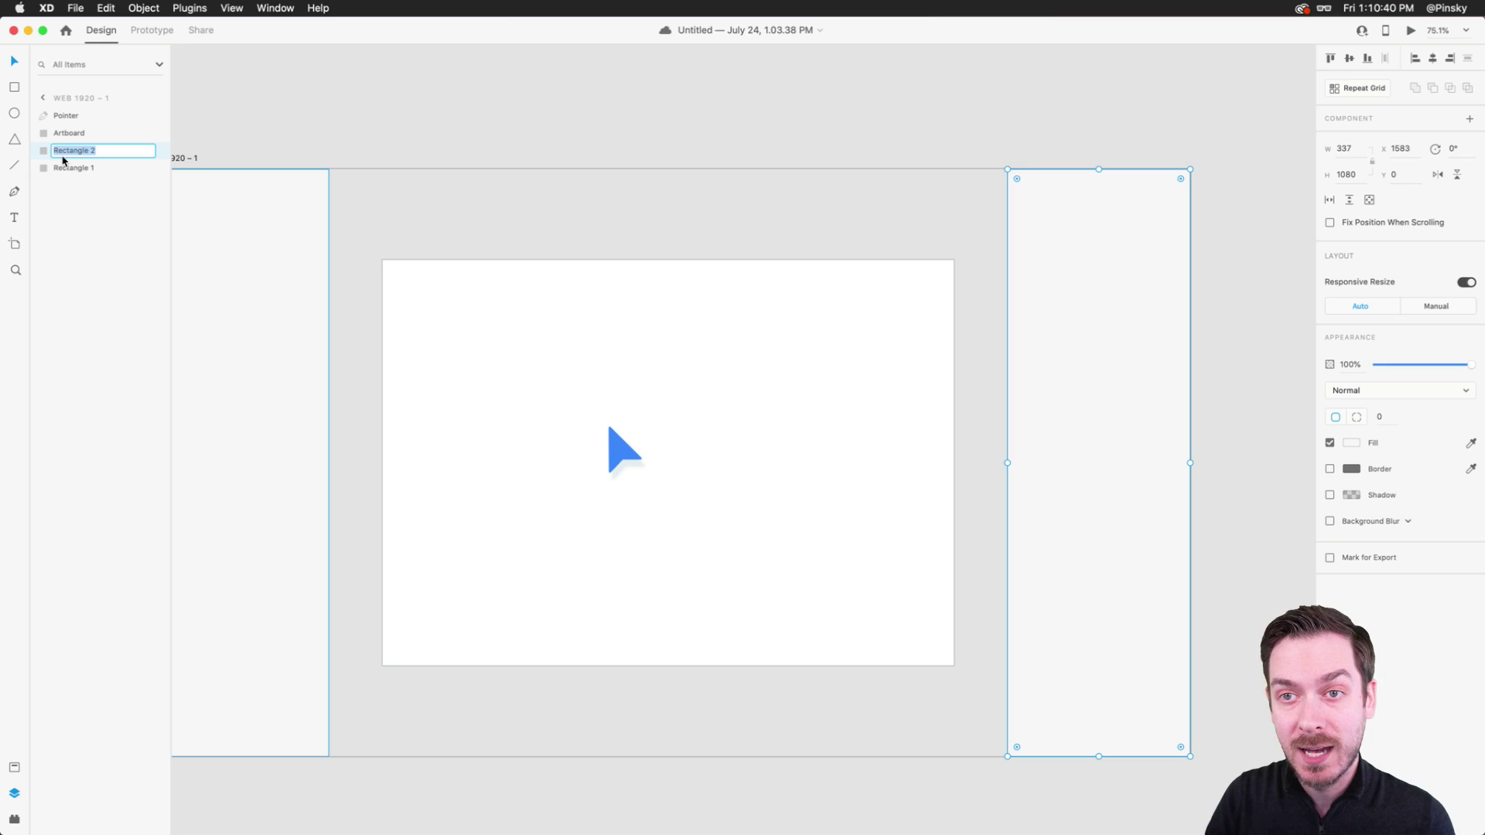
{"action": "type", "text": "Pl"}
{"action": "key", "text": "Tab"}
{"action": "type", "text": "Assets"}
{"action": "key", "text": "Return"}
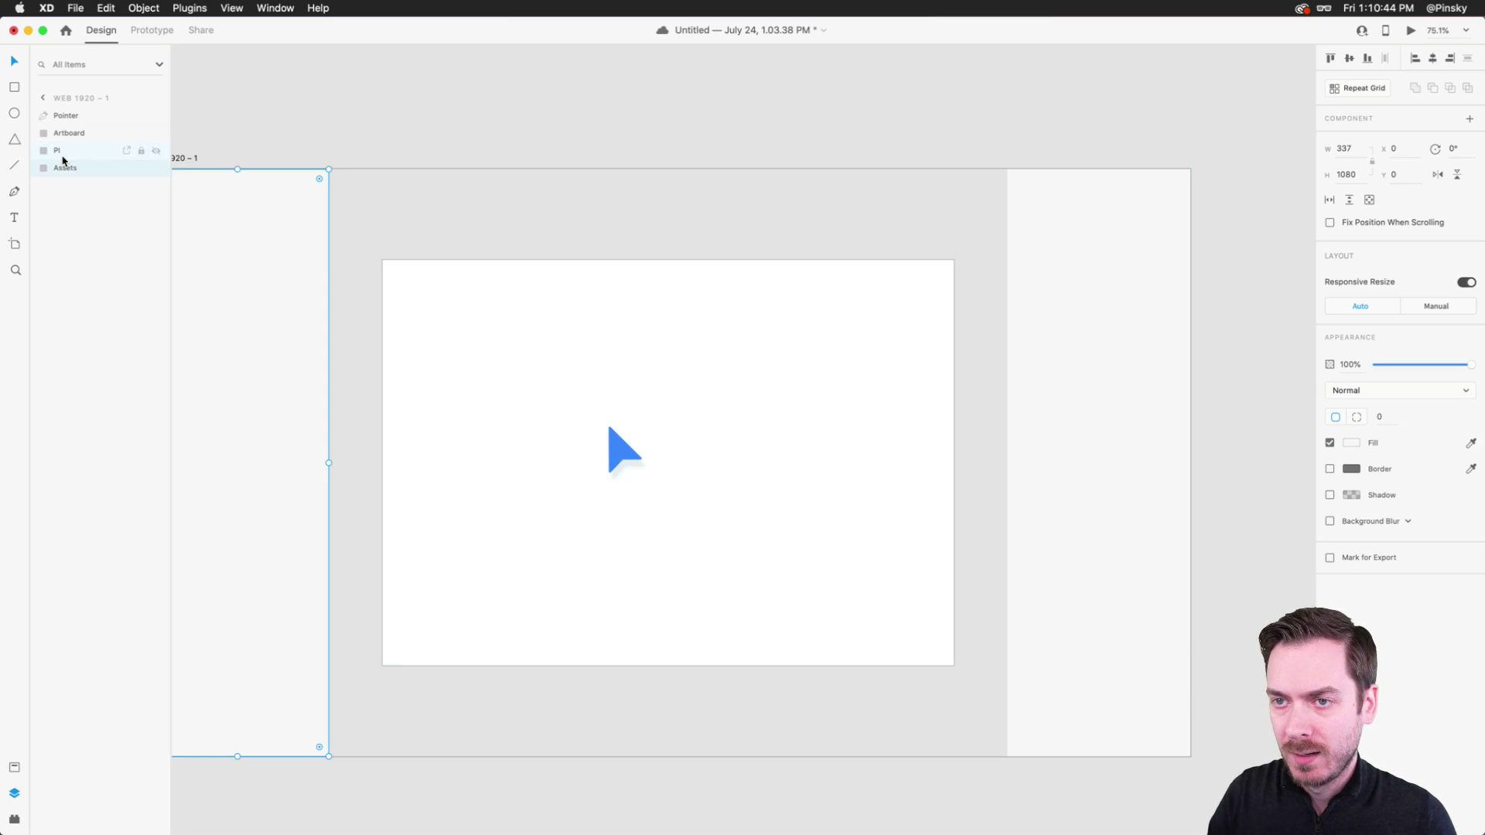
- Draw a 187 × 187 square, centre it on the white rectangle at X 867, Y 447, and hide the Pointer layer
{"action": "left_click", "coordinate": [626, 452]}
{"action": "scroll", "coordinate": [626, 453], "scroll_direction": "up", "scroll_amount": 3}
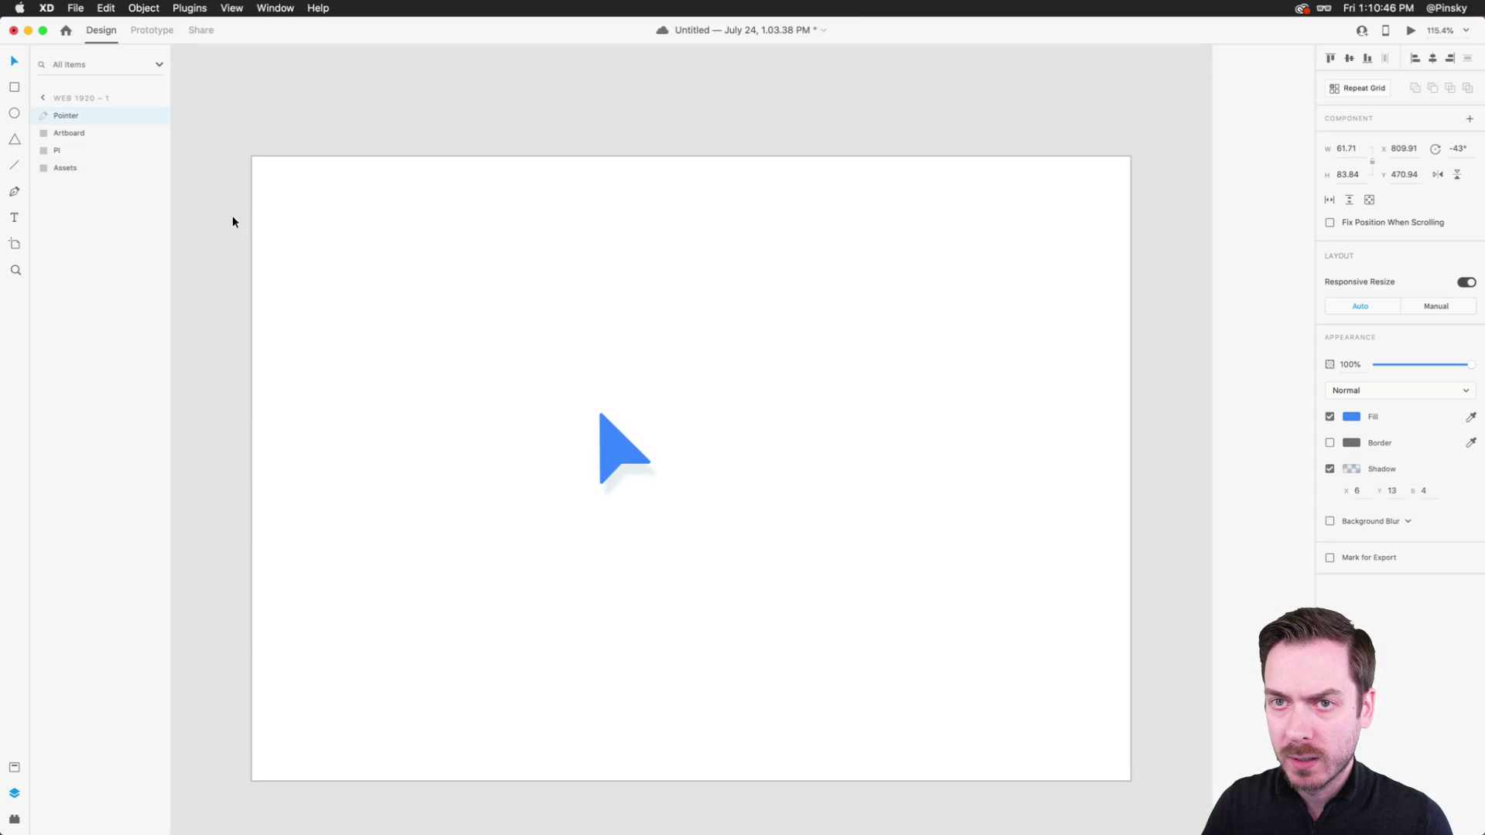
{"action": "key", "text": "r"}
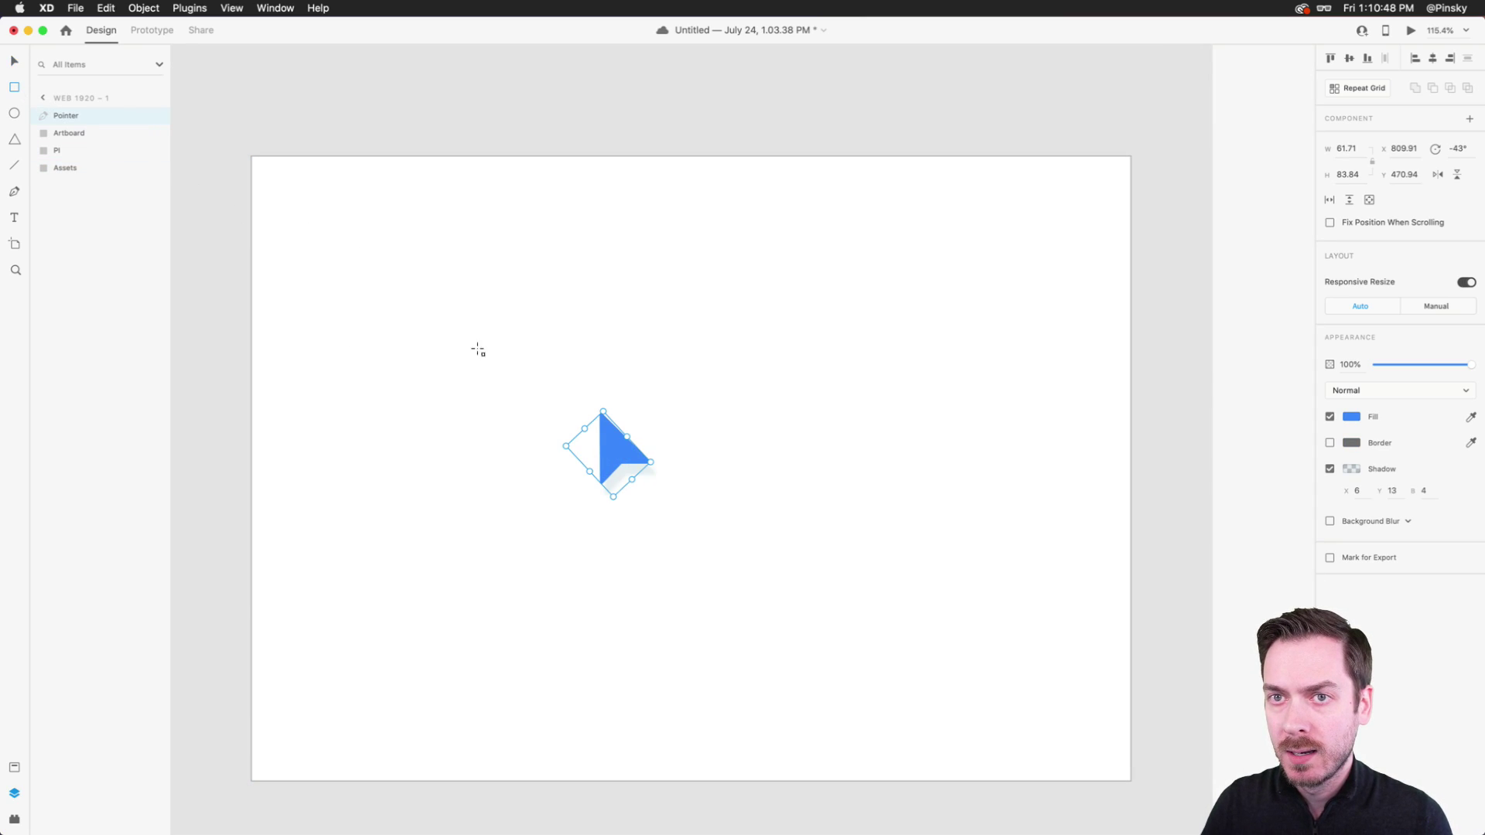
{"action": "left_click_drag", "start_coordinate": [582, 396], "coordinate": [741, 555]}
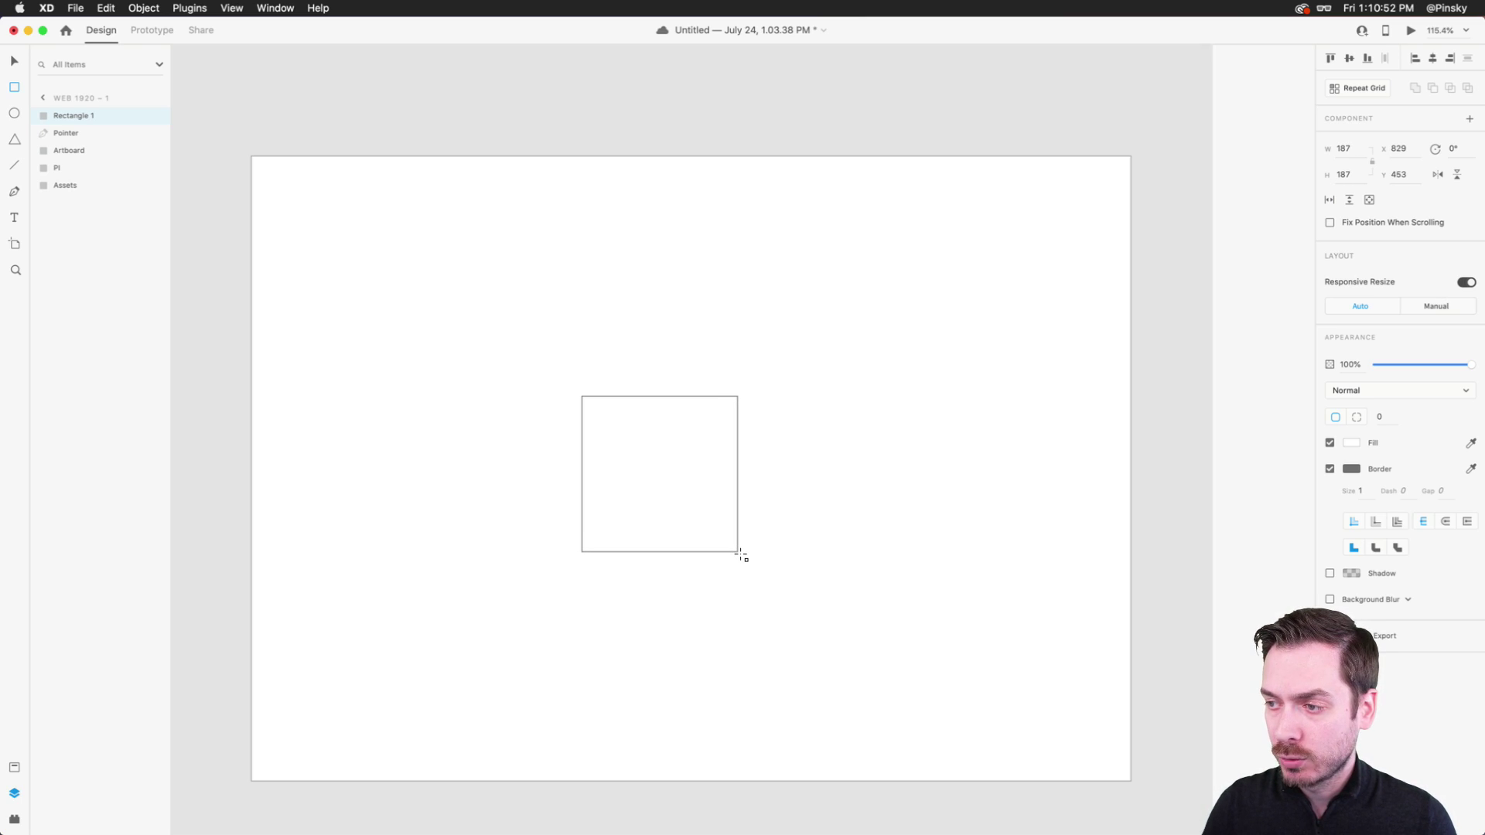
{"action": "key", "text": "v"}
{"action": "left_click_drag", "start_coordinate": [680, 491], "coordinate": [710, 486]}
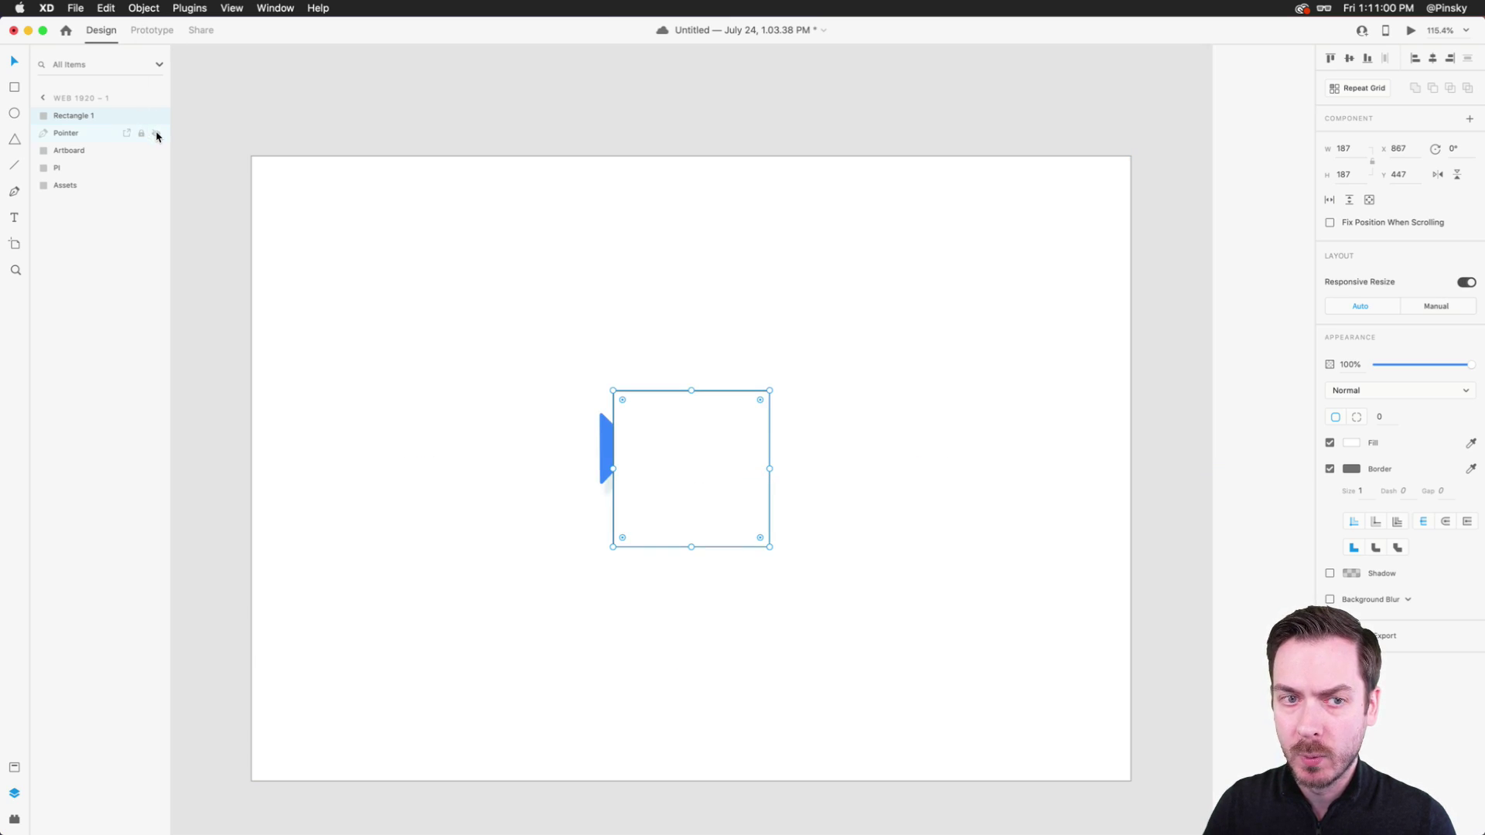
{"action": "left_click", "coordinate": [156, 134]}
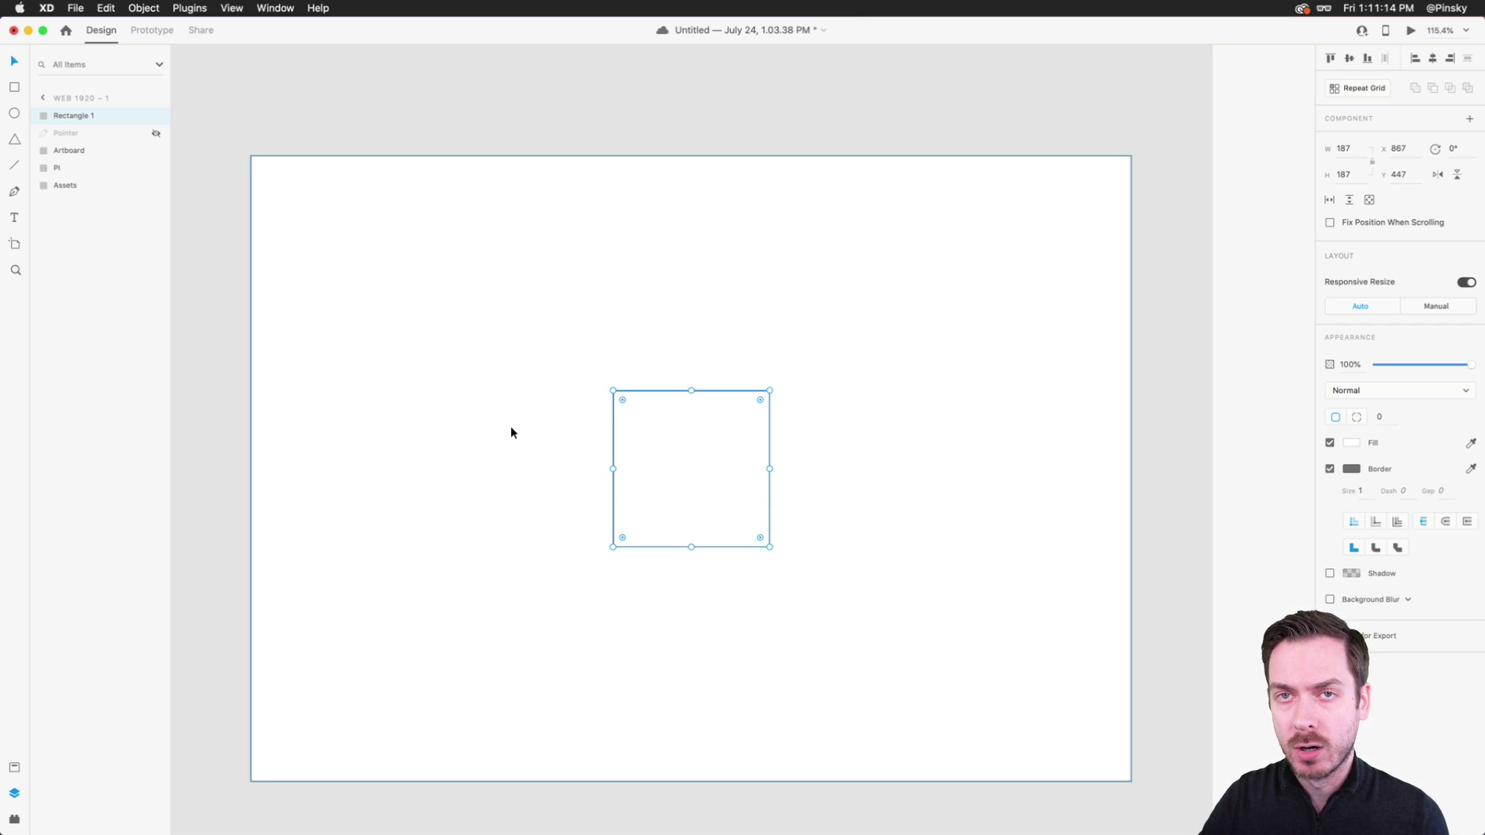
{"action": "key", "text": "super+s"}
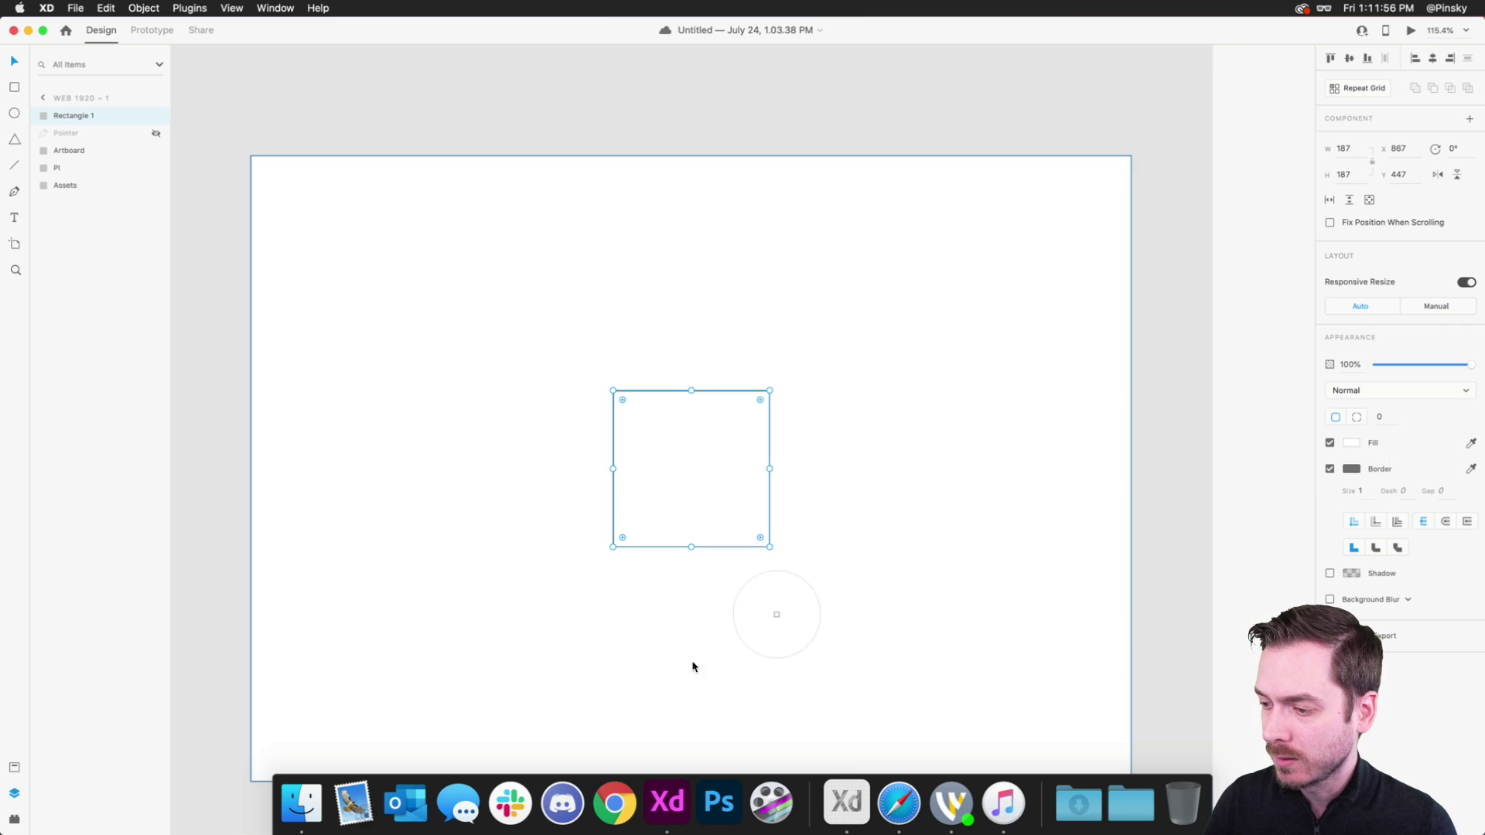
- Fill the square with the dark purple sampled from the Adobe XD app icon and remove its border
{"action": "left_click", "coordinate": [653, 785]}
{"action": "left_click", "coordinate": [653, 787]}
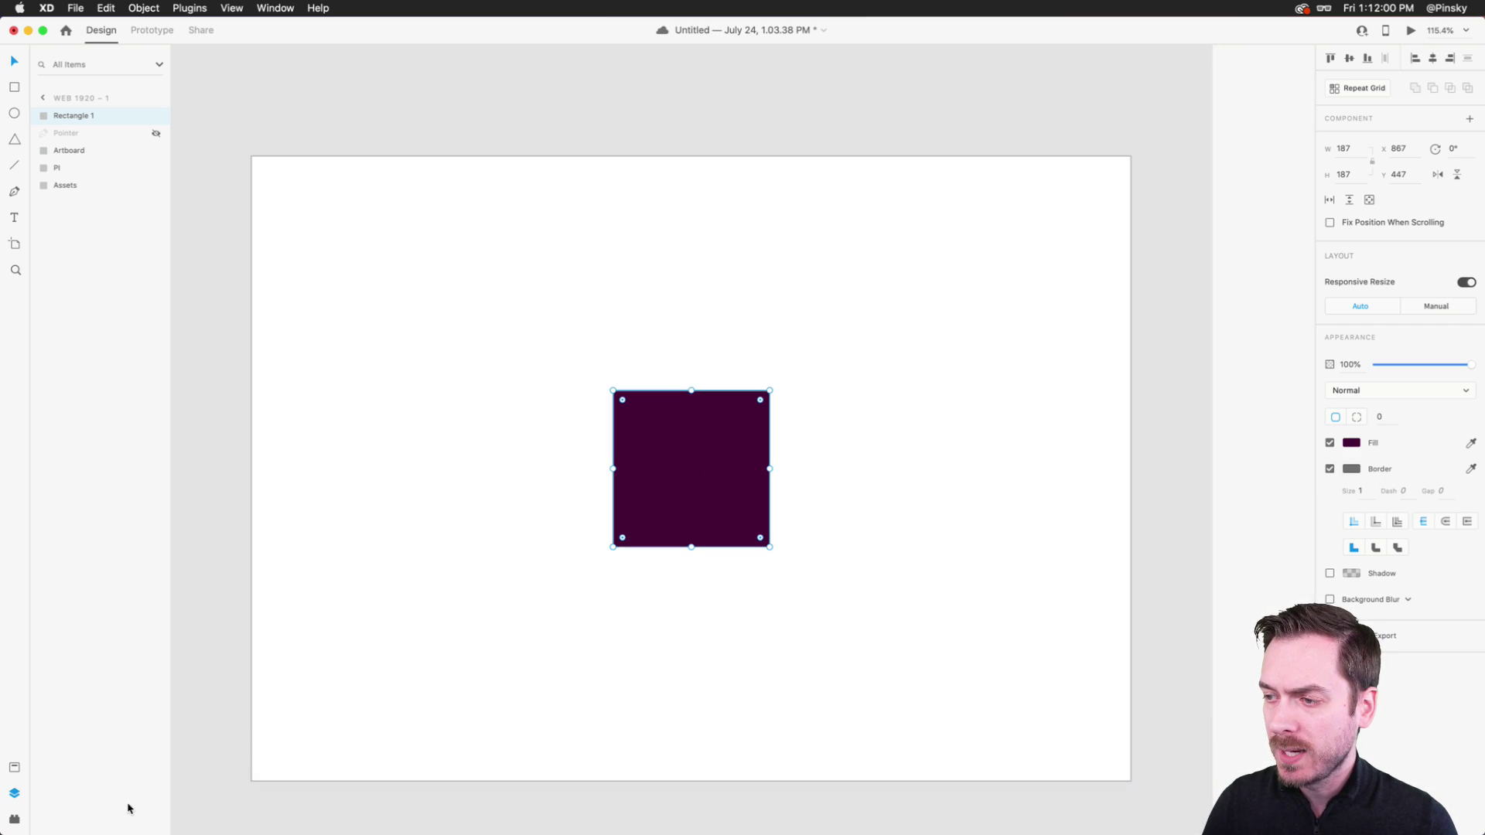
{"action": "left_click", "coordinate": [1331, 468]}
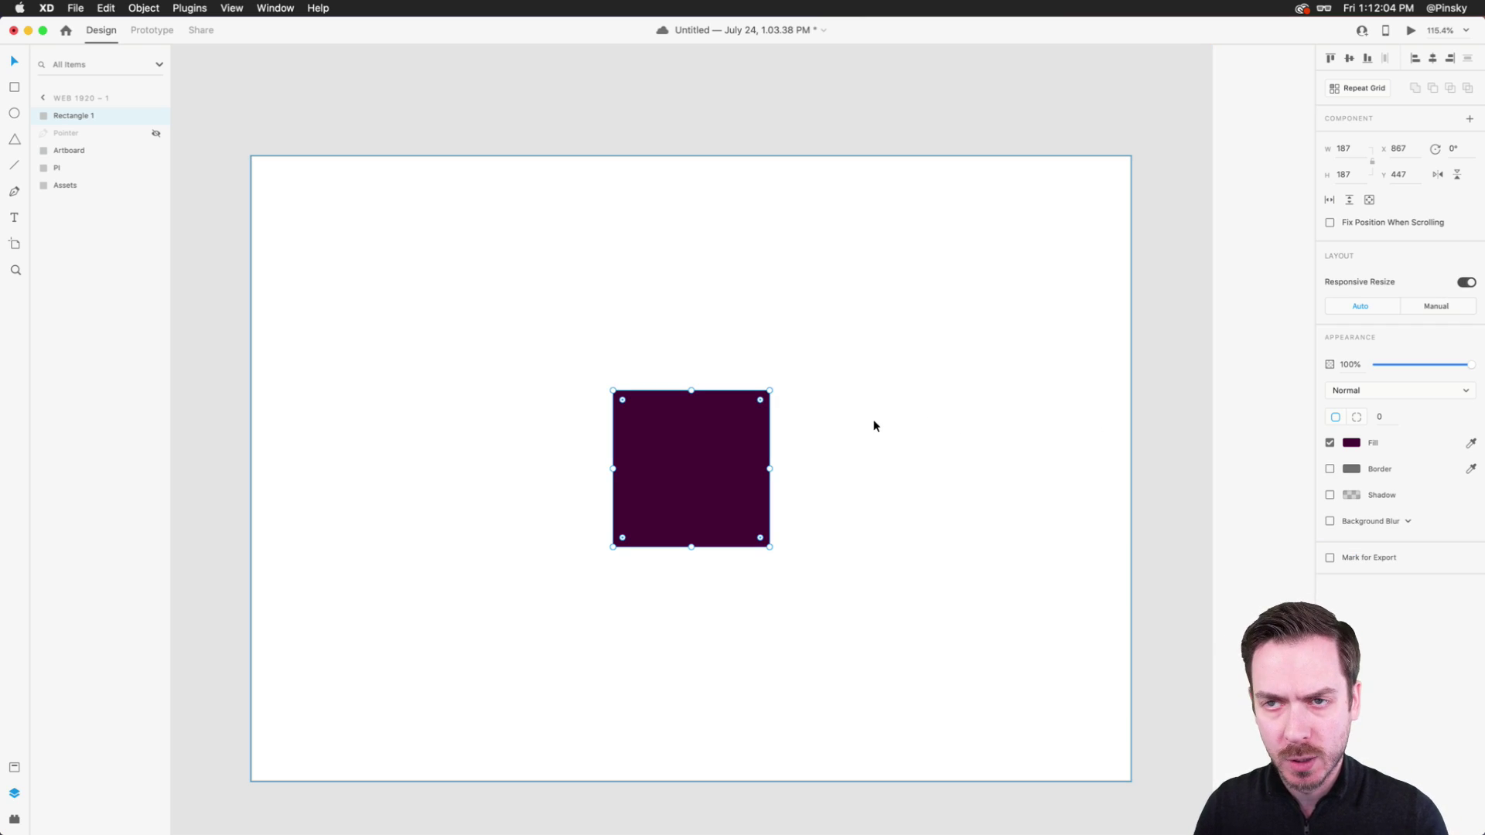
{"action": "left_click", "coordinate": [777, 422]}
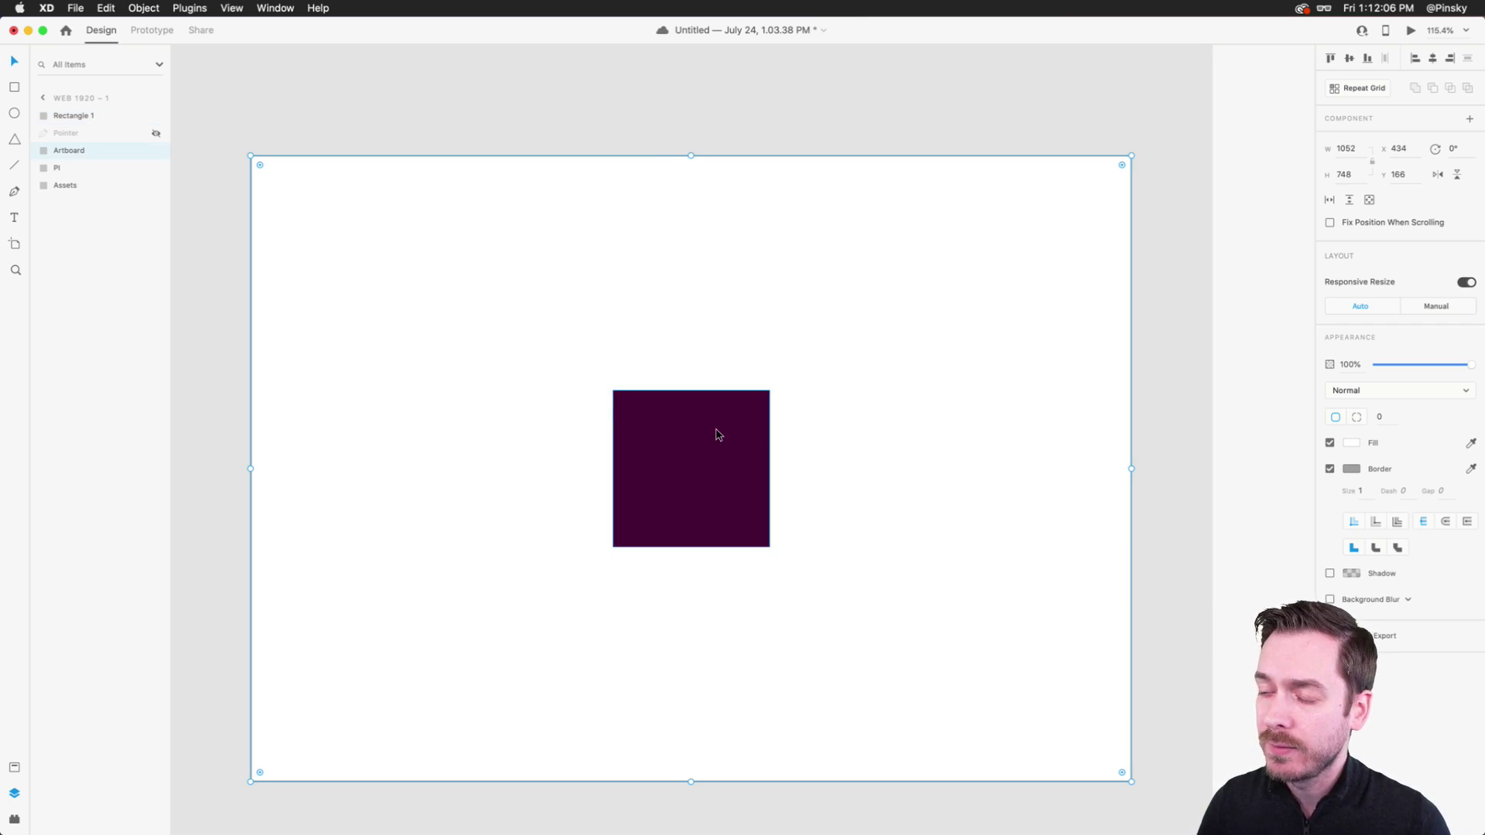
{"action": "left_click", "coordinate": [693, 462]}
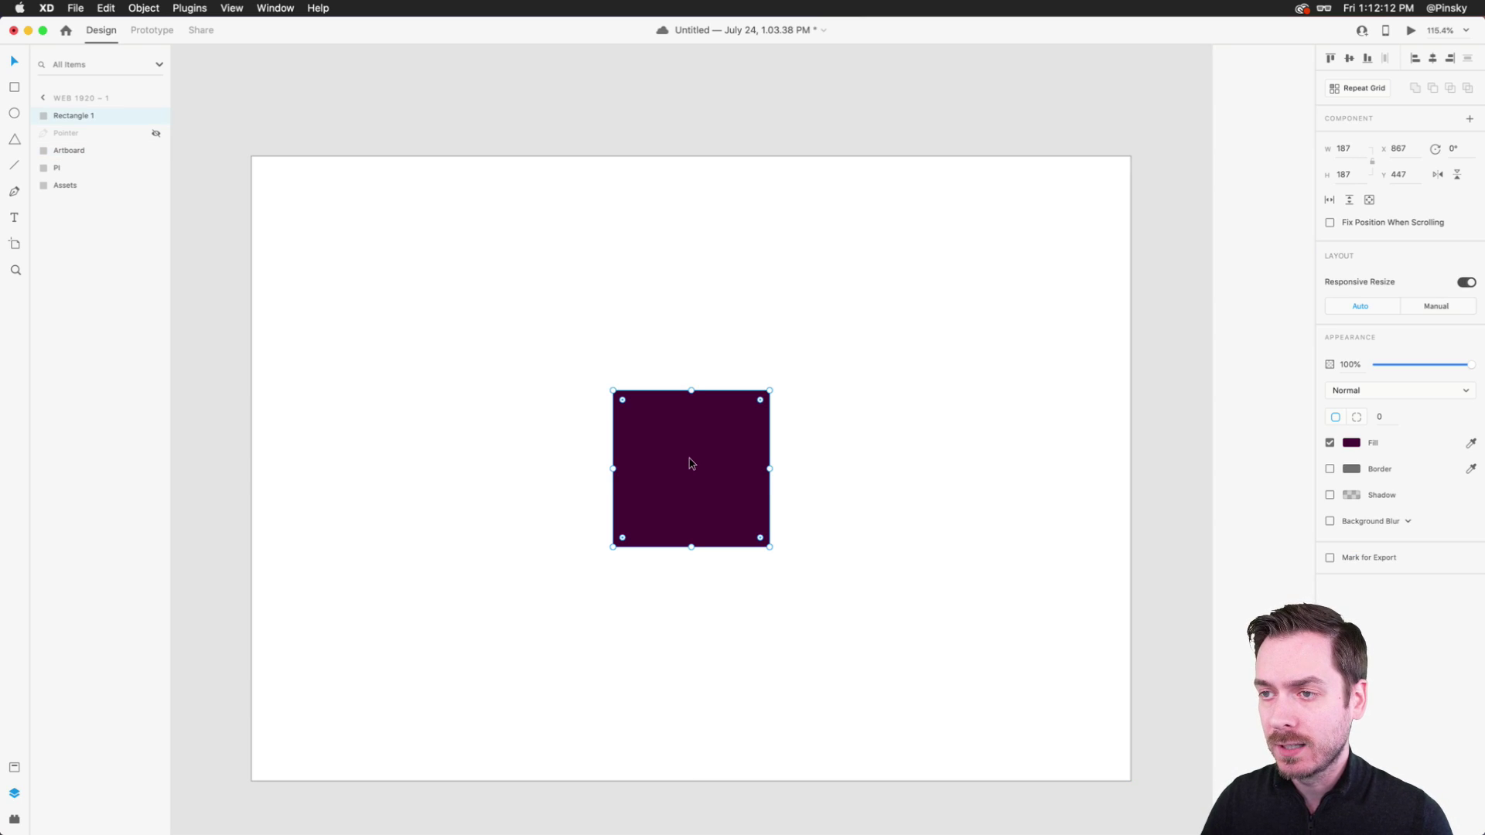
- Bring the Pointer layer to the front, unhide it, and move its tip to the square's lower-right corner at about X 1010, Y 627
{"action": "left_click", "coordinate": [86, 134]}
{"action": "key", "text": "super+shift+bracketright"}
{"action": "left_click", "coordinate": [155, 116]}
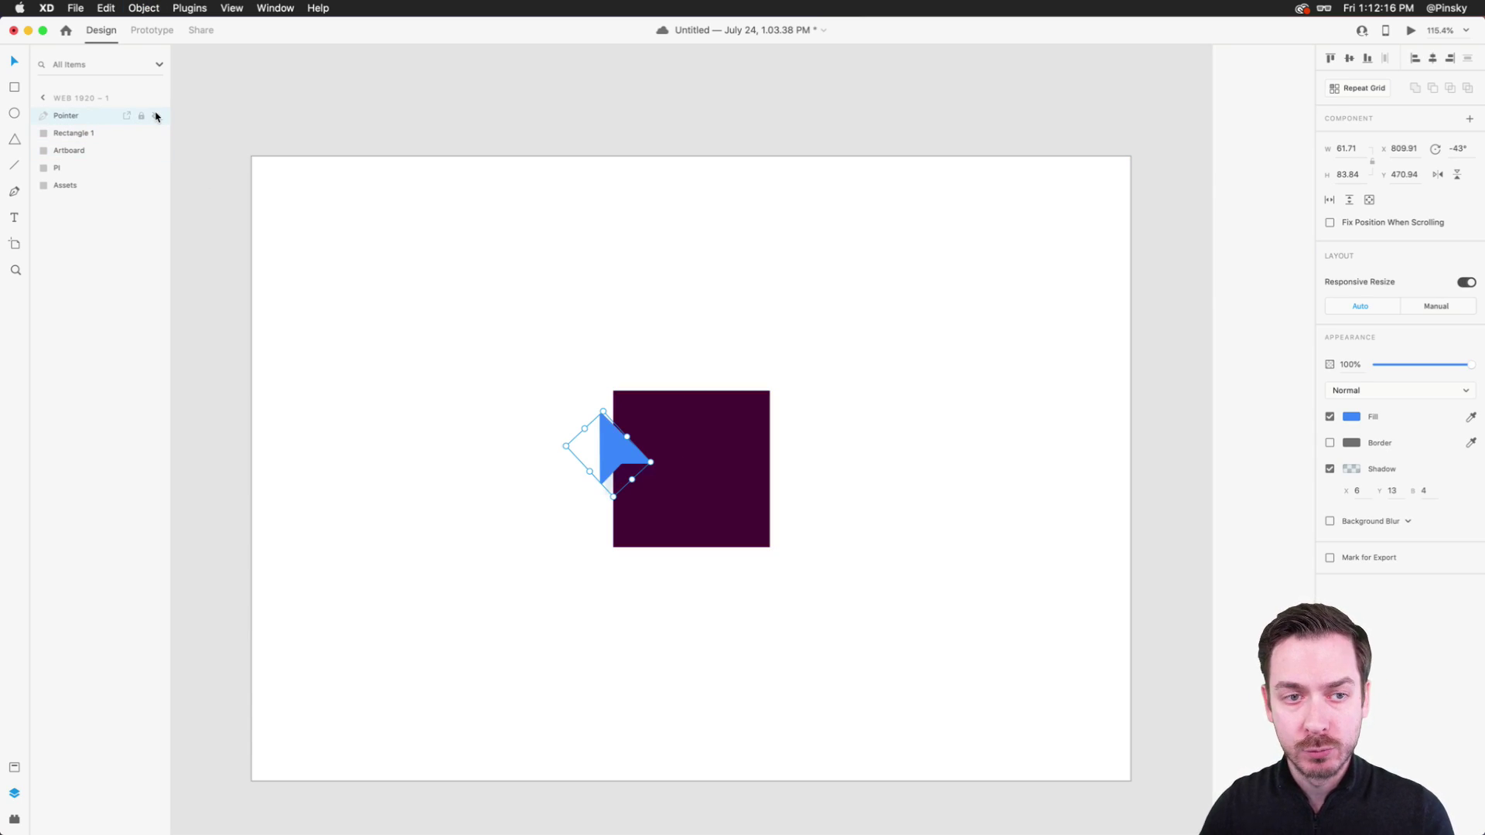
{"action": "left_click_drag", "start_coordinate": [607, 445], "coordinate": [782, 574]}
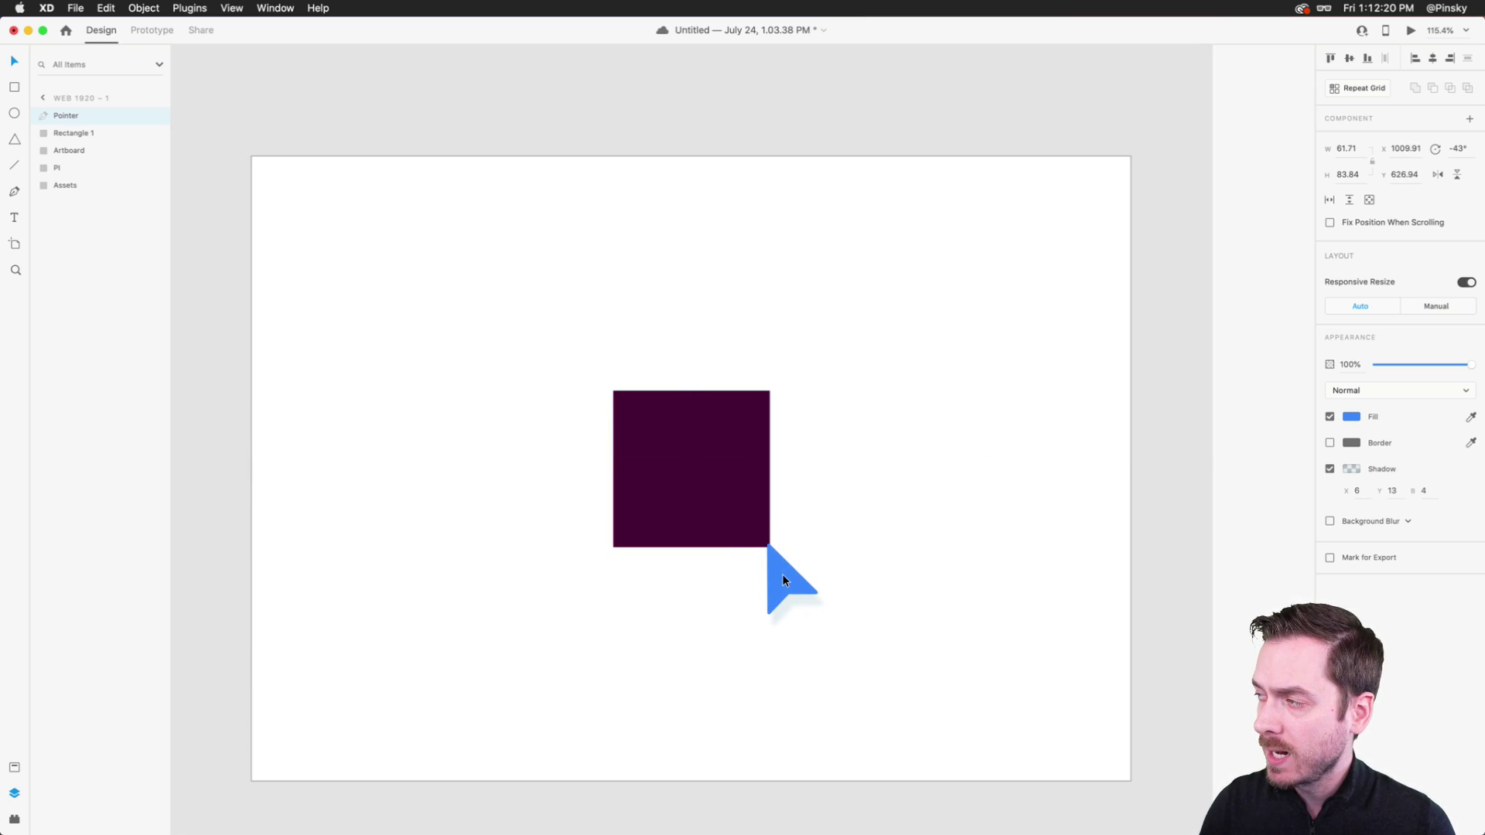
- Duplicate the whole artboard and place the copy to the left of the original
{"action": "scroll", "coordinate": [782, 574], "scroll_direction": "down", "scroll_amount": 5}
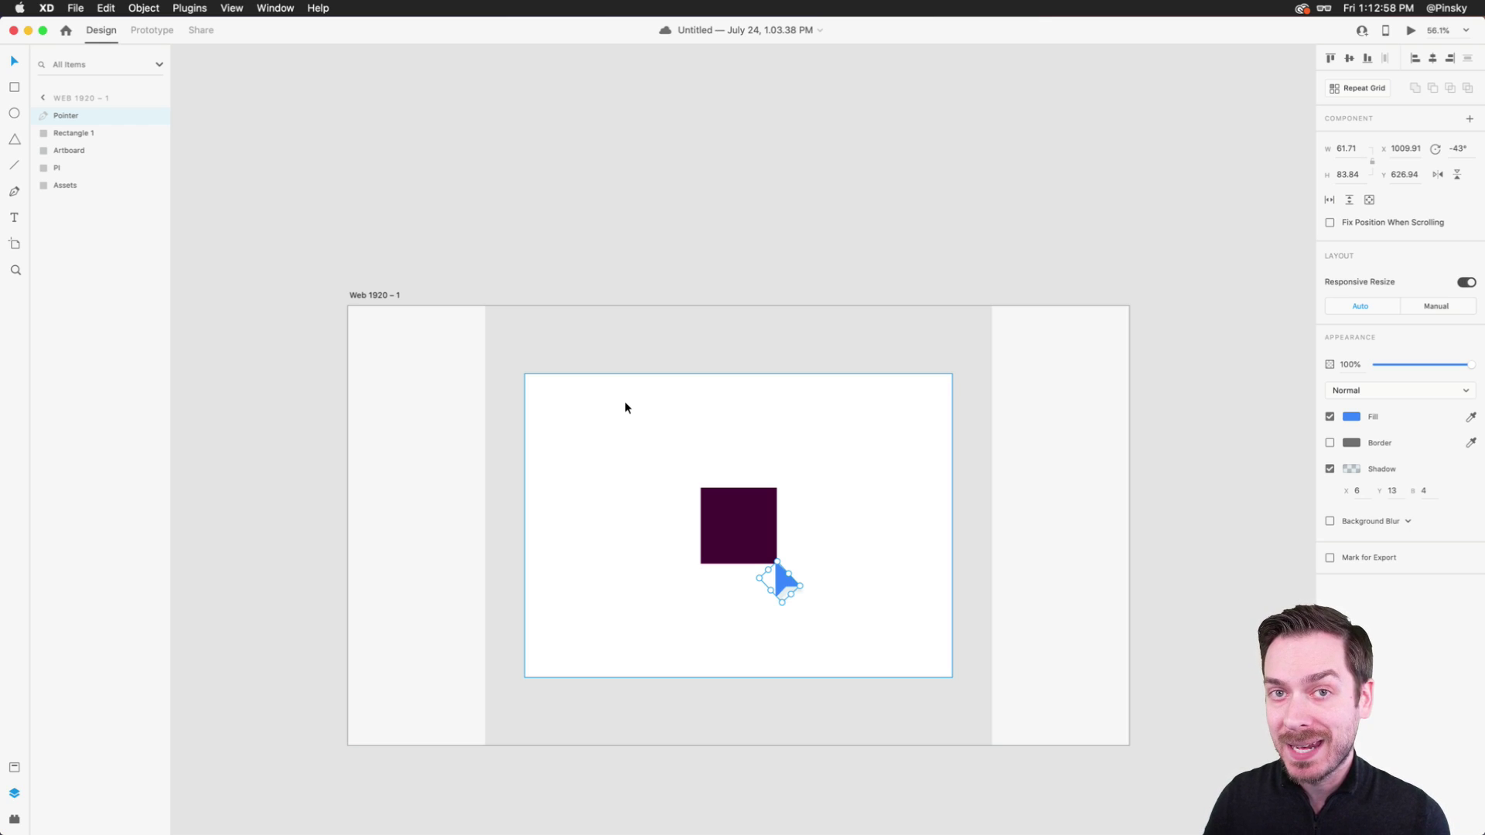
{"action": "scroll", "coordinate": [624, 401], "scroll_direction": "down", "scroll_amount": 5}
{"action": "left_click_drag", "start_coordinate": [633, 318], "coordinate": [250, 358]}
{"action": "scroll", "coordinate": [370, 452], "scroll_direction": "up", "scroll_amount": 5}
- On the duplicated artboard, move the blue pointer's tip to the square's upper-left corner, at about X 825, Y 443
{"action": "left_click", "coordinate": [428, 408]}
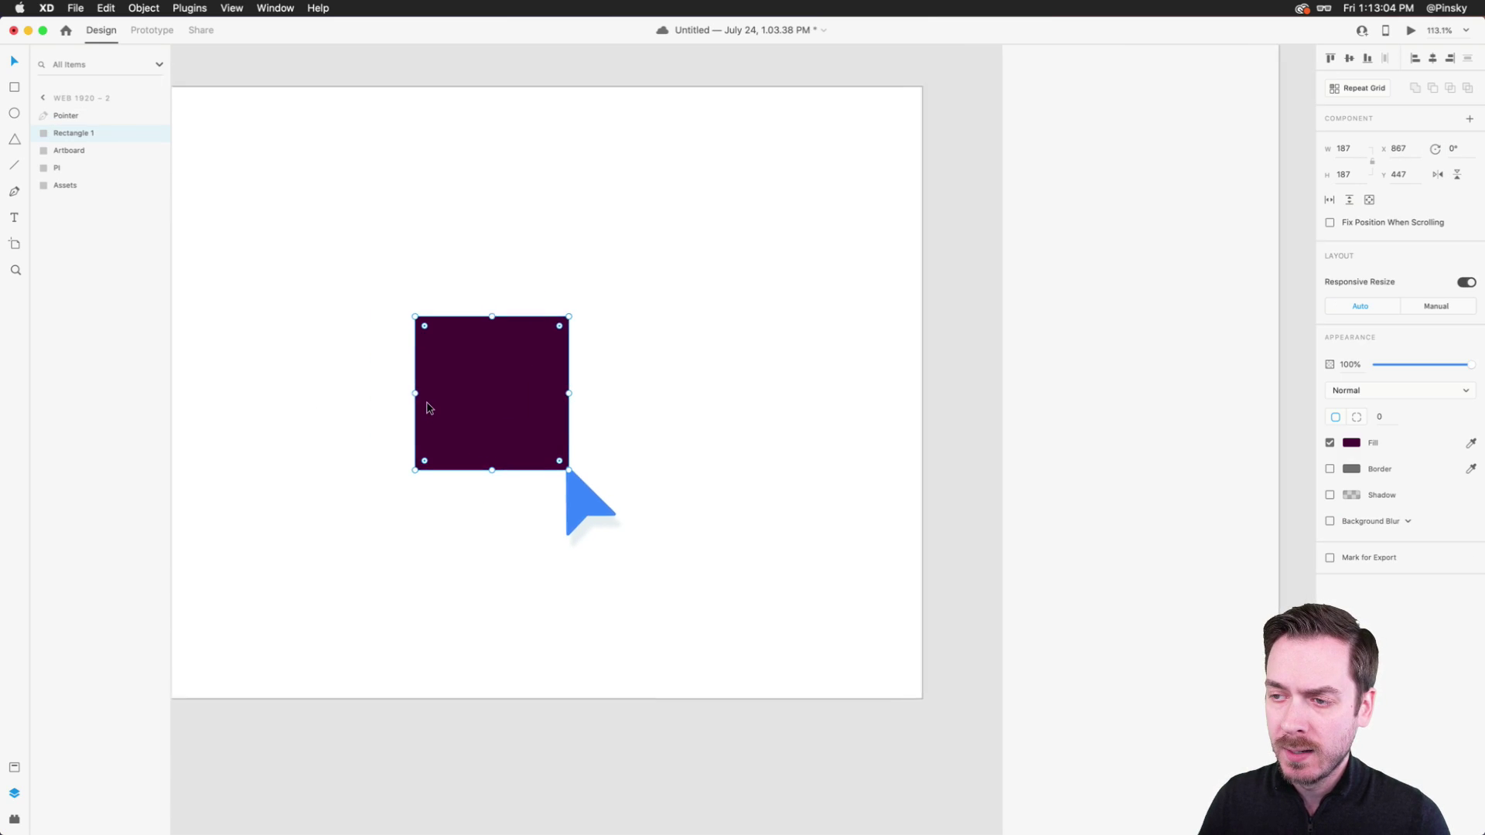
{"action": "scroll", "coordinate": [521, 411], "scroll_direction": "up", "scroll_amount": 3}
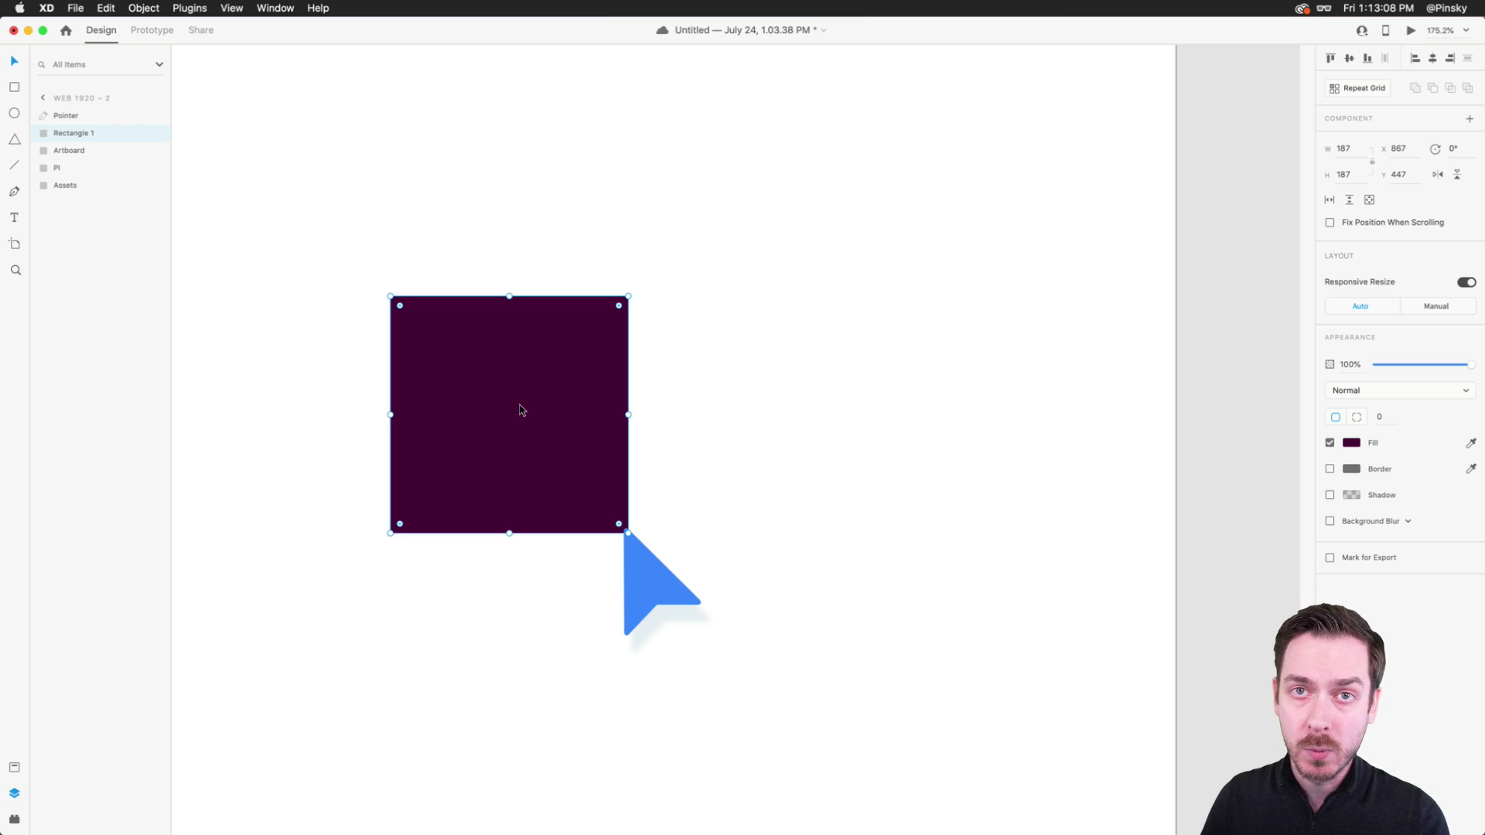
{"action": "scroll", "coordinate": [520, 411], "scroll_direction": "down", "scroll_amount": 6}
{"action": "scroll", "coordinate": [922, 433], "scroll_direction": "right", "scroll_amount": 5}
{"action": "scroll", "coordinate": [785, 377], "scroll_direction": "up", "scroll_amount": 5}
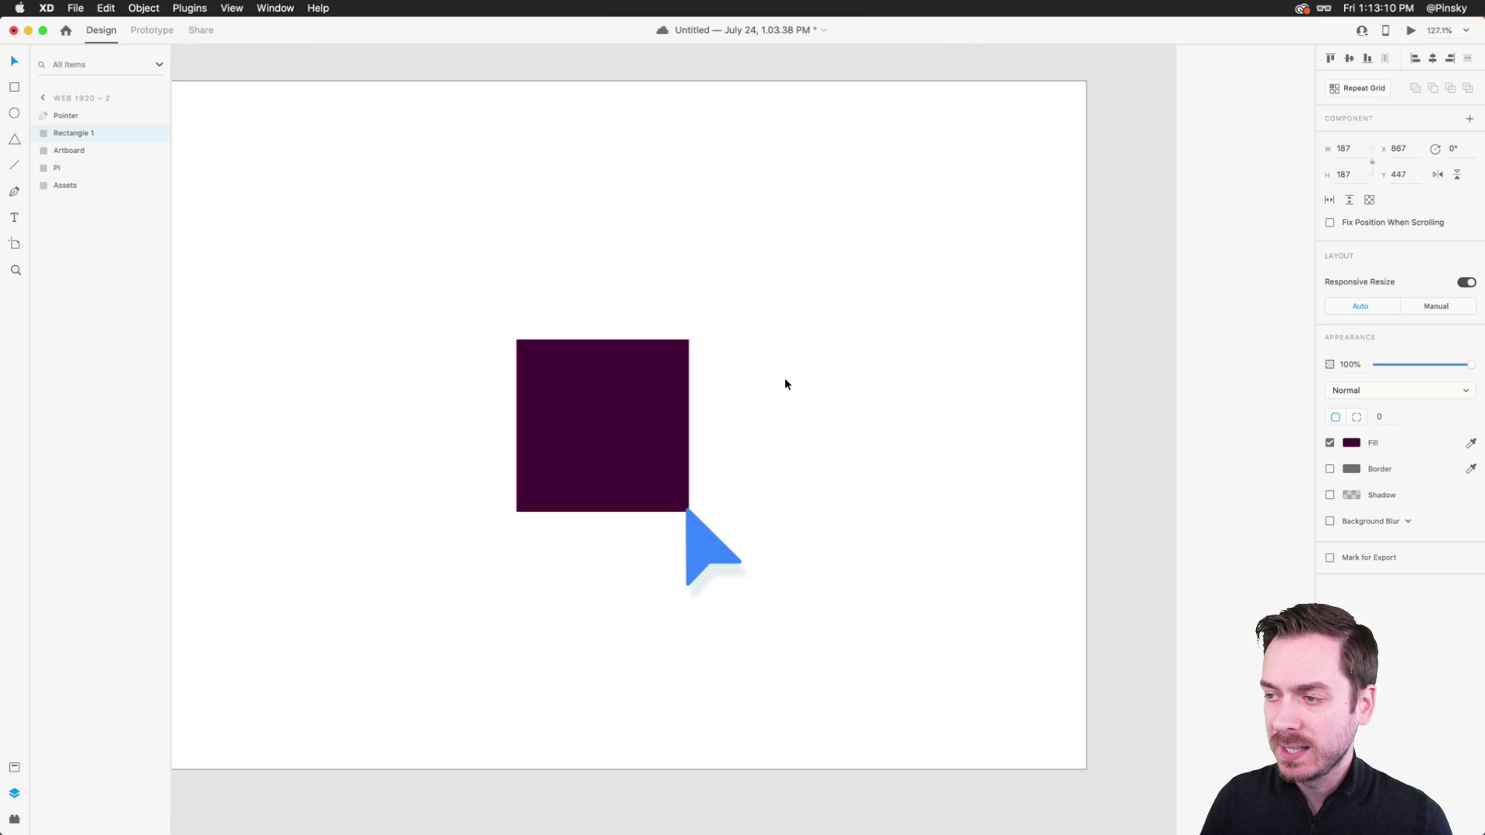
{"action": "scroll", "coordinate": [784, 384], "scroll_direction": "down", "scroll_amount": 5}
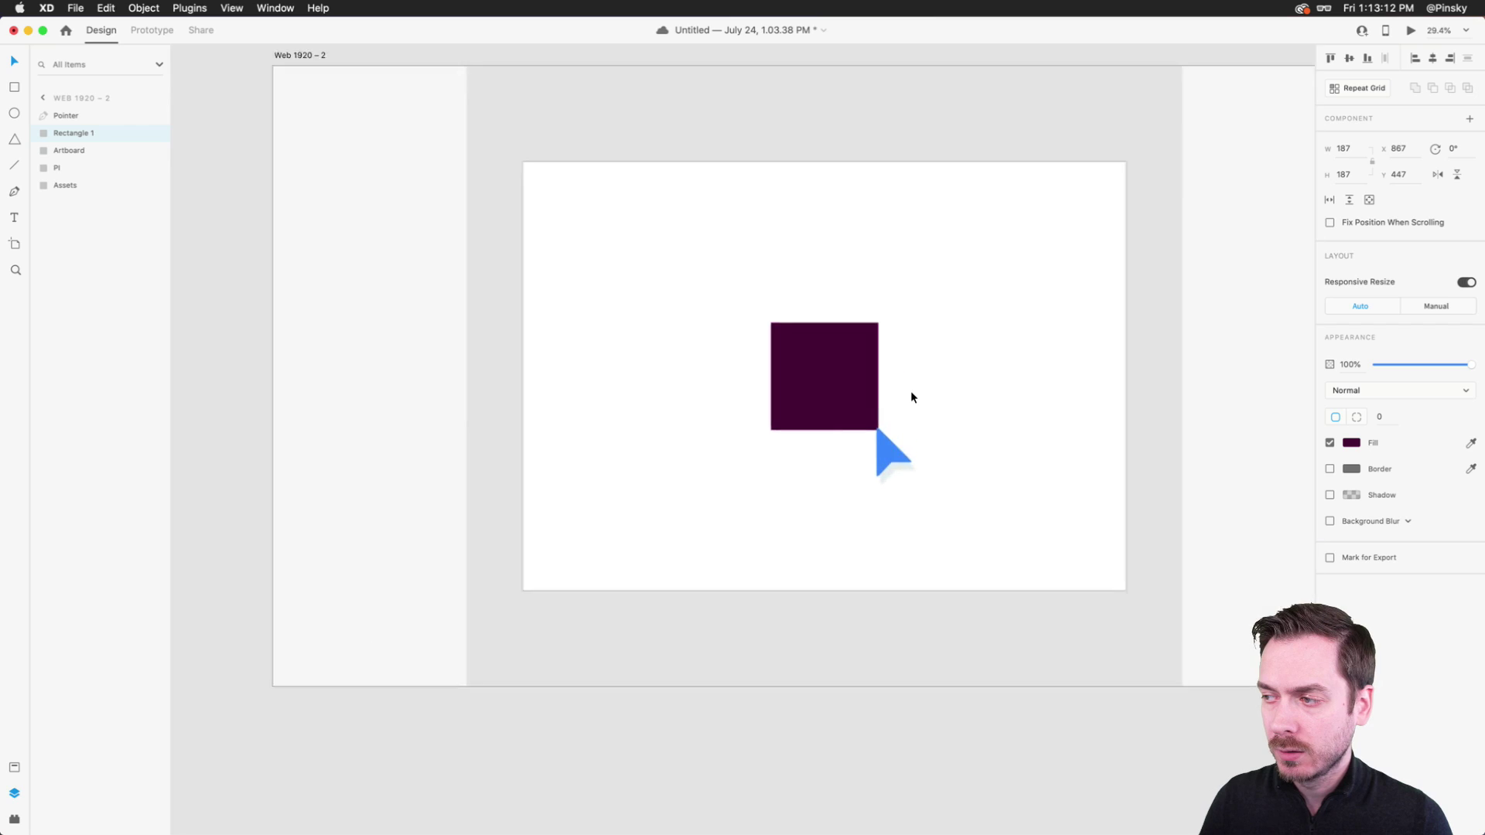
{"action": "scroll", "coordinate": [911, 392], "scroll_direction": "up", "scroll_amount": 3}
{"action": "left_click_drag", "start_coordinate": [881, 468], "coordinate": [740, 333]}
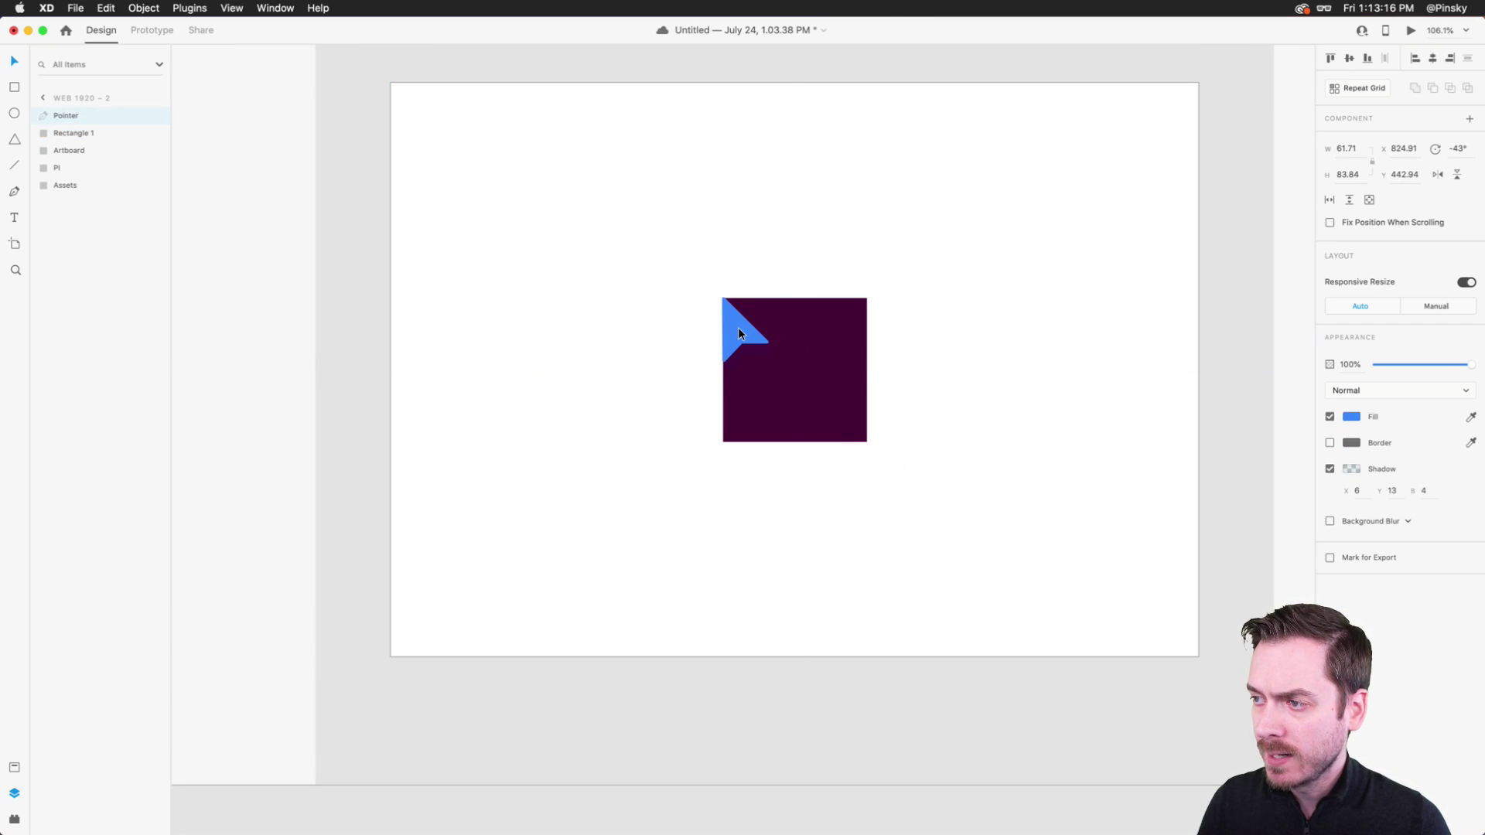
- Shrink the duplicated artboard's purple square to 2 × 3 toward its upper-left corner, hiding it beneath the pointer's tip
{"action": "scroll", "coordinate": [732, 364], "scroll_direction": "right", "scroll_amount": 2}
{"action": "left_click", "coordinate": [733, 387]}
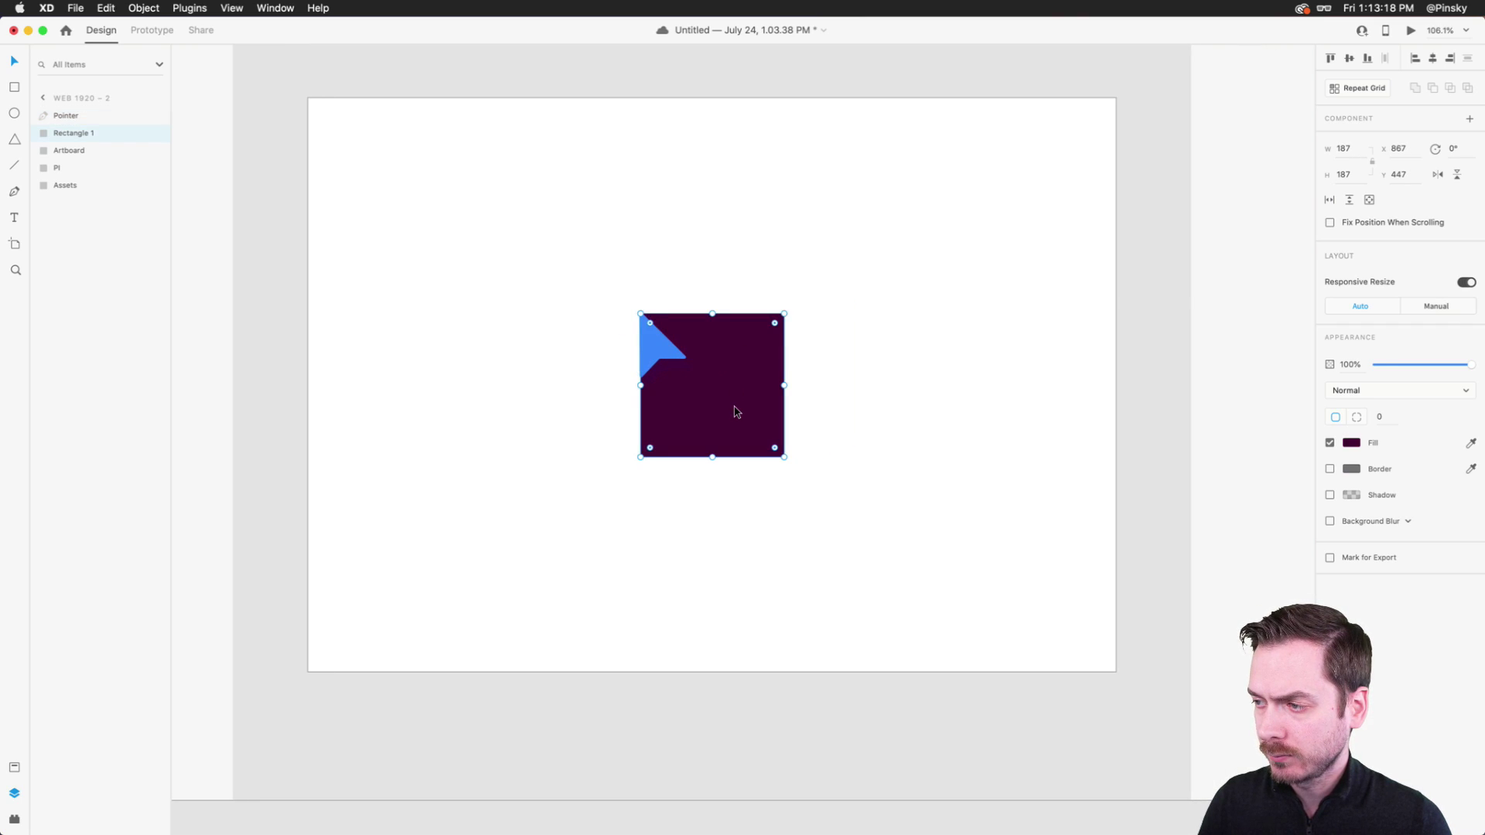
{"action": "scroll", "coordinate": [732, 411], "scroll_direction": "up", "scroll_amount": 3}
{"action": "left_click_drag", "start_coordinate": [799, 473], "coordinate": [615, 287]}
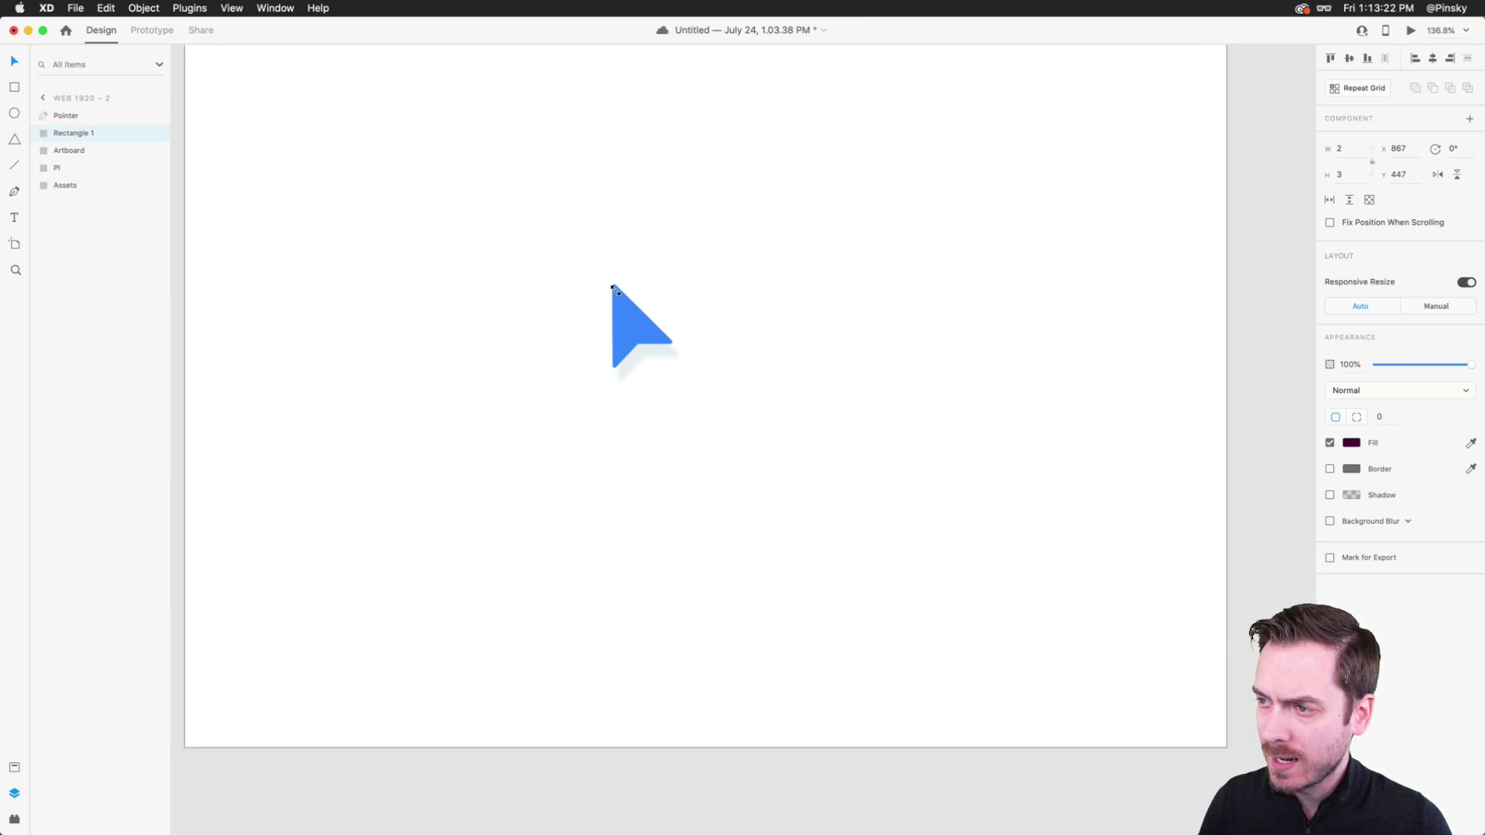
{"action": "left_click", "coordinate": [720, 269]}
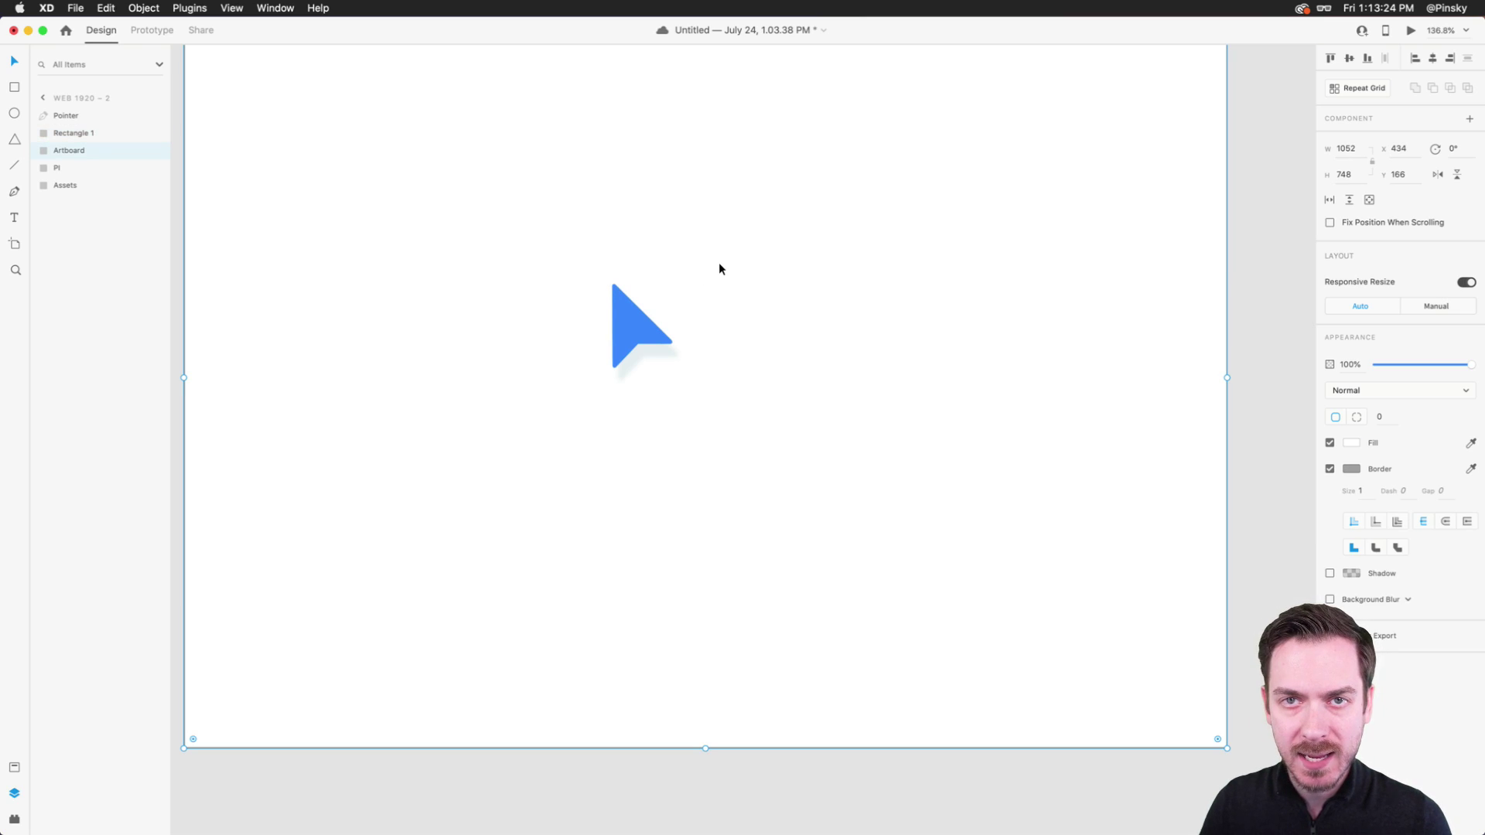
- Rename the shrunken purple square's layer on the duplicated artboard as XD Icon
{"action": "scroll", "coordinate": [720, 269], "scroll_direction": "down", "scroll_amount": 5}
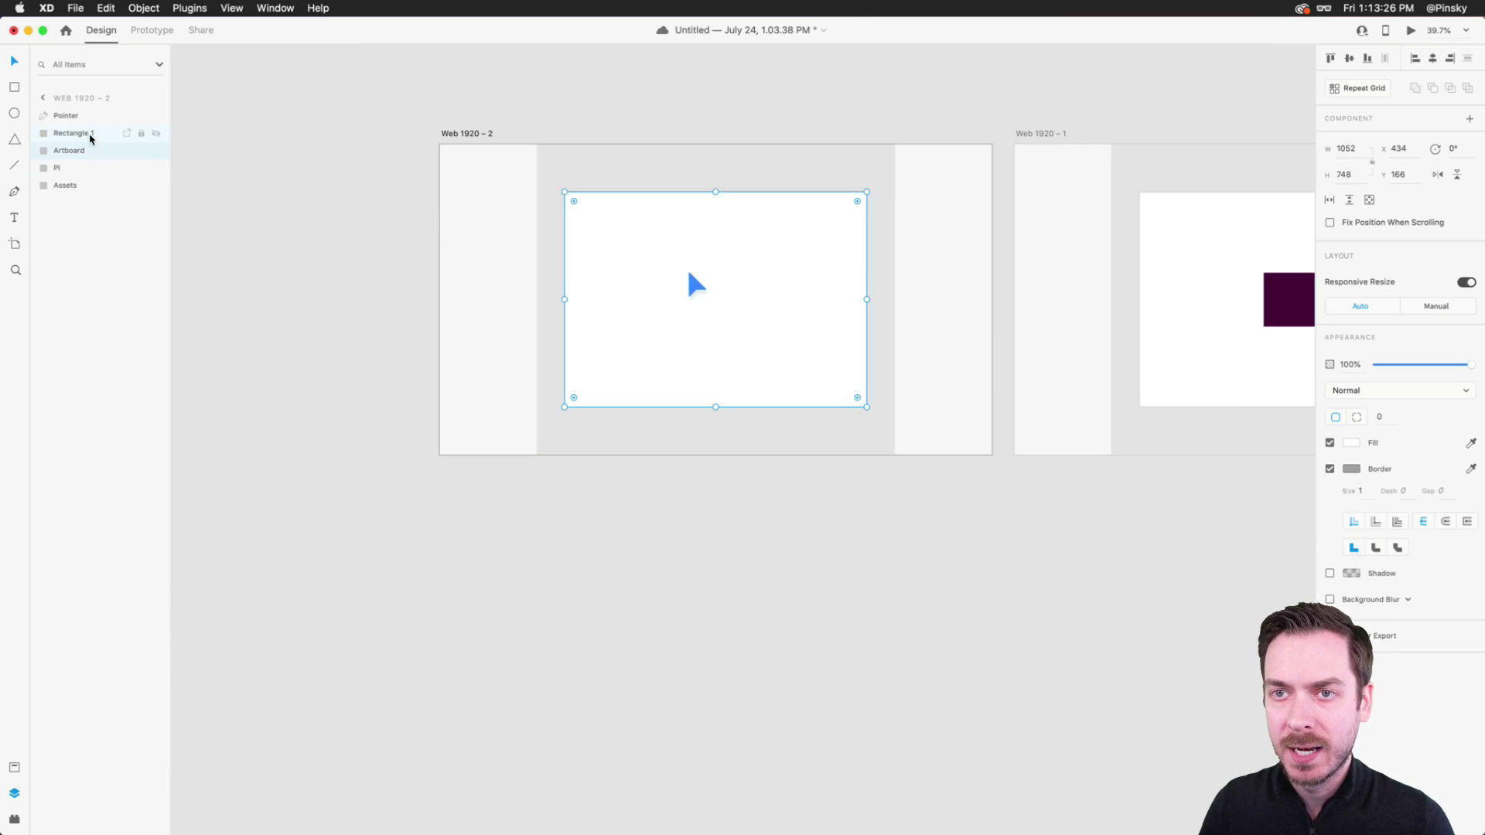
{"action": "left_click", "coordinate": [75, 134]}
{"action": "scroll", "coordinate": [659, 232], "scroll_direction": "up", "scroll_amount": 5}
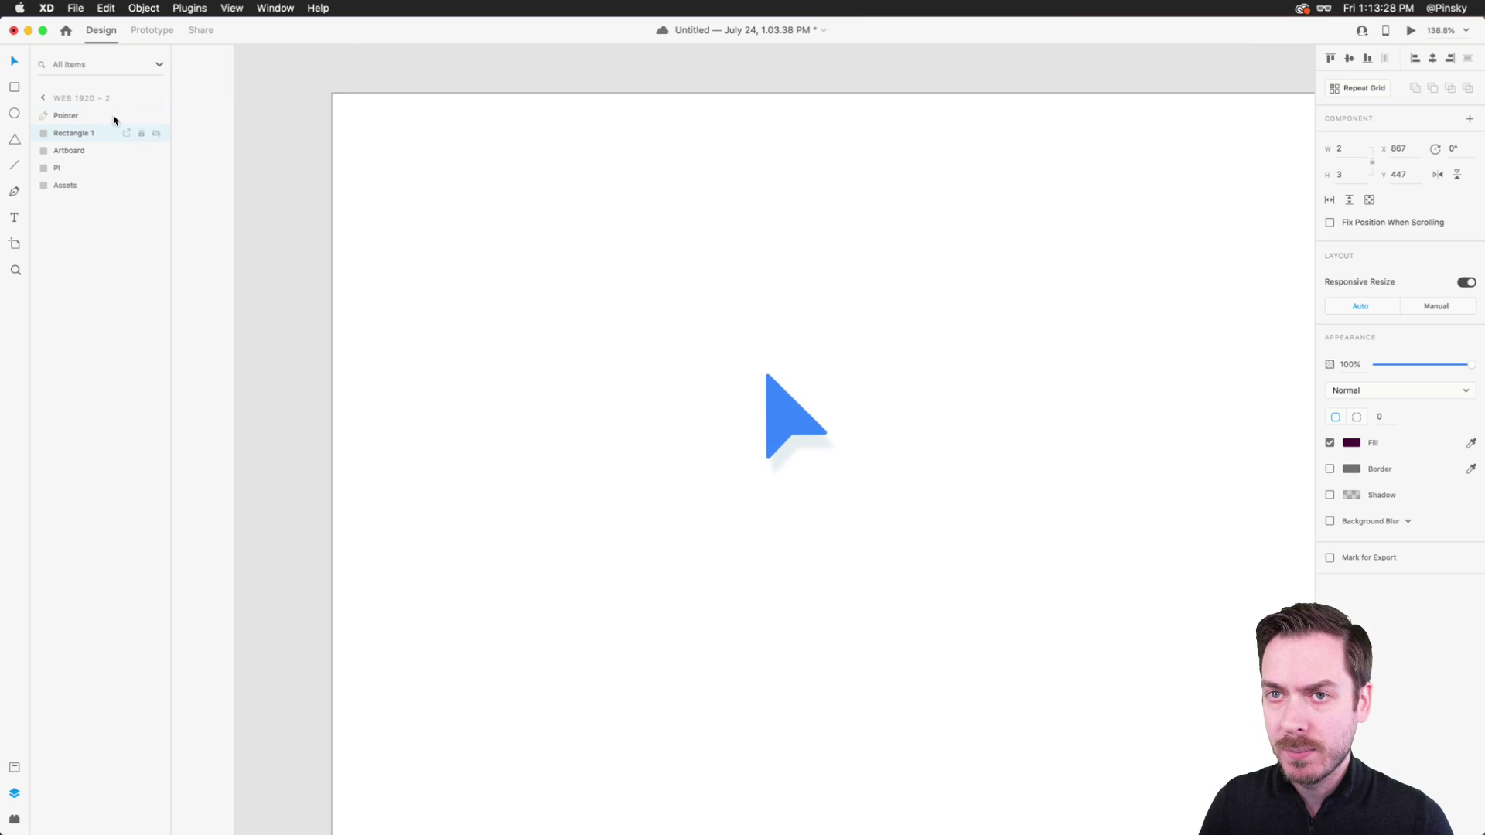
{"action": "double_click", "coordinate": [71, 133]}
{"action": "type", "text": "XD "}
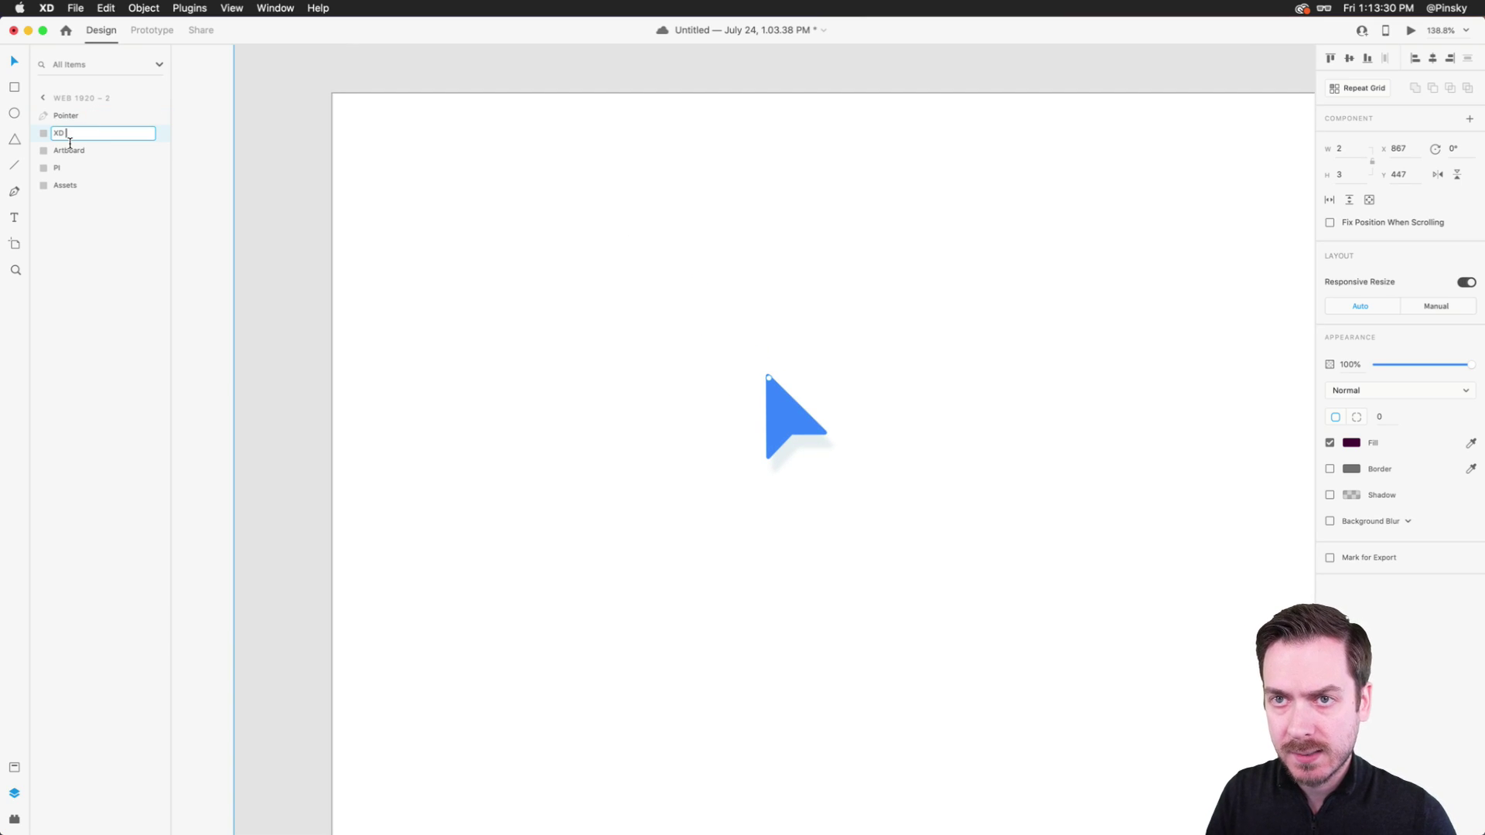
{"action": "type", "text": "Icon"}
{"action": "key", "text": "Return"}
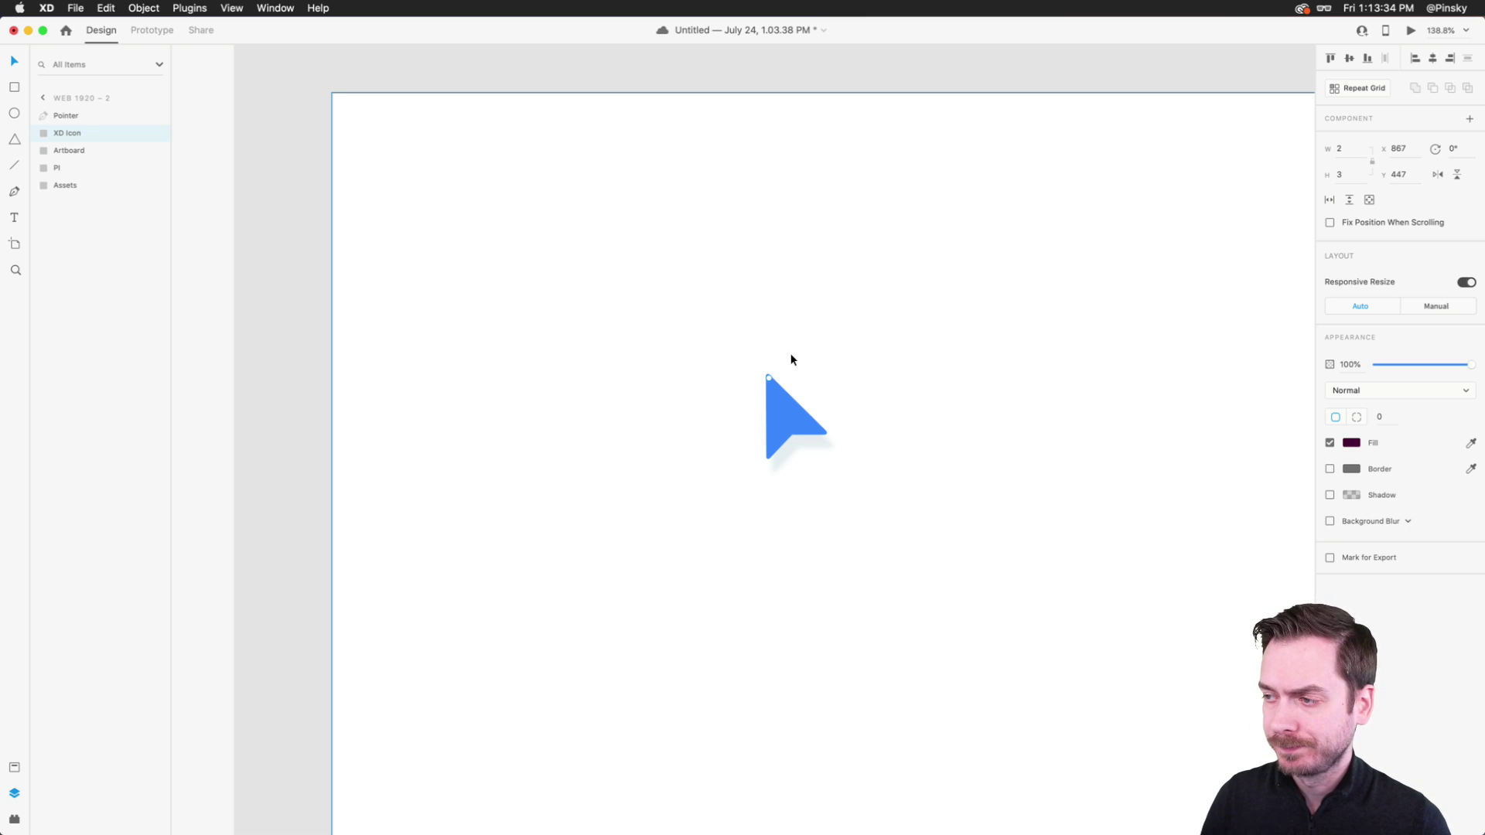
{"action": "left_click", "coordinate": [801, 414]}
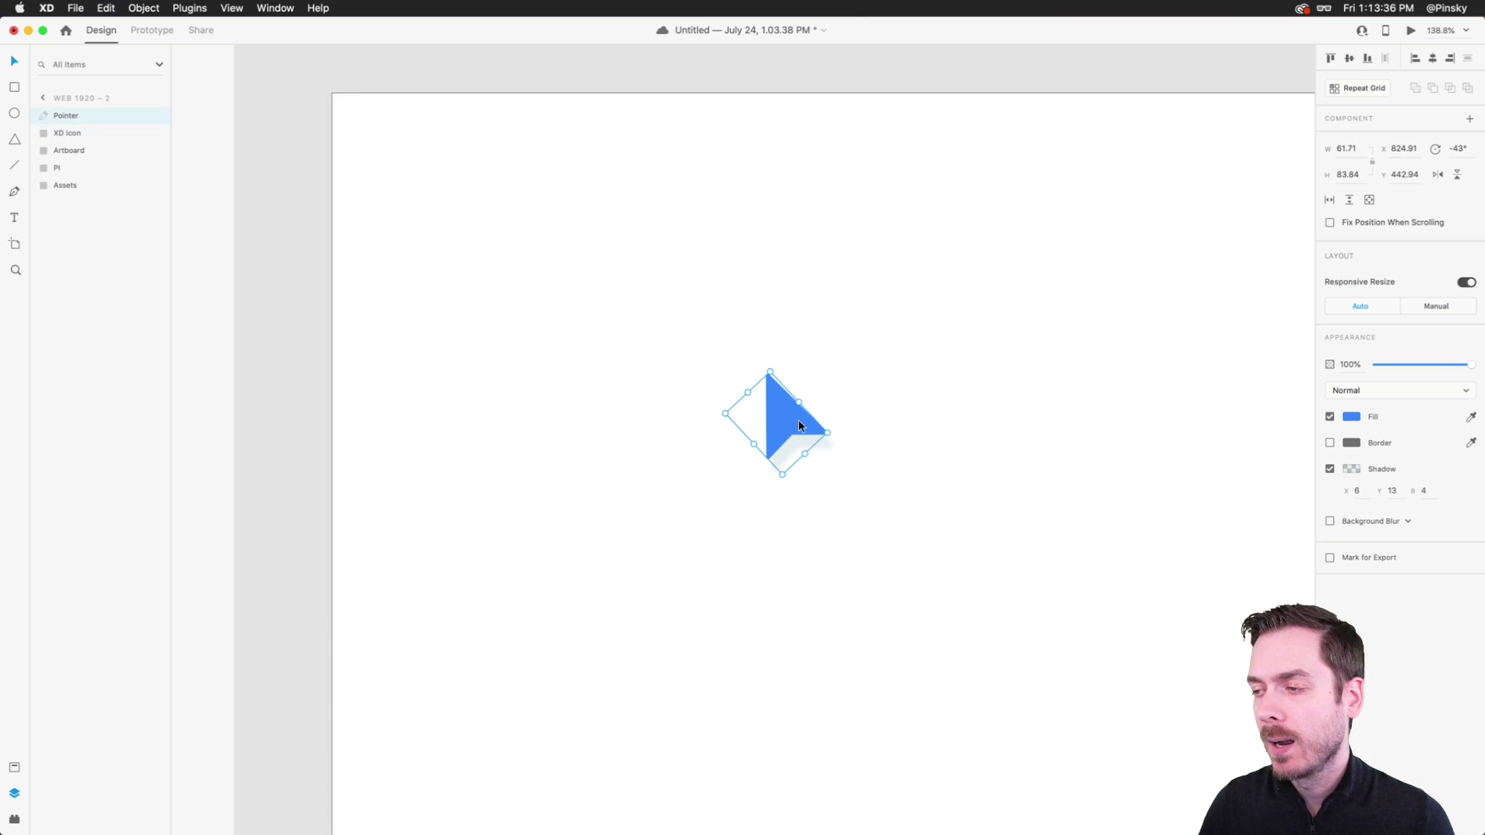
{"action": "key", "text": "super+0"}
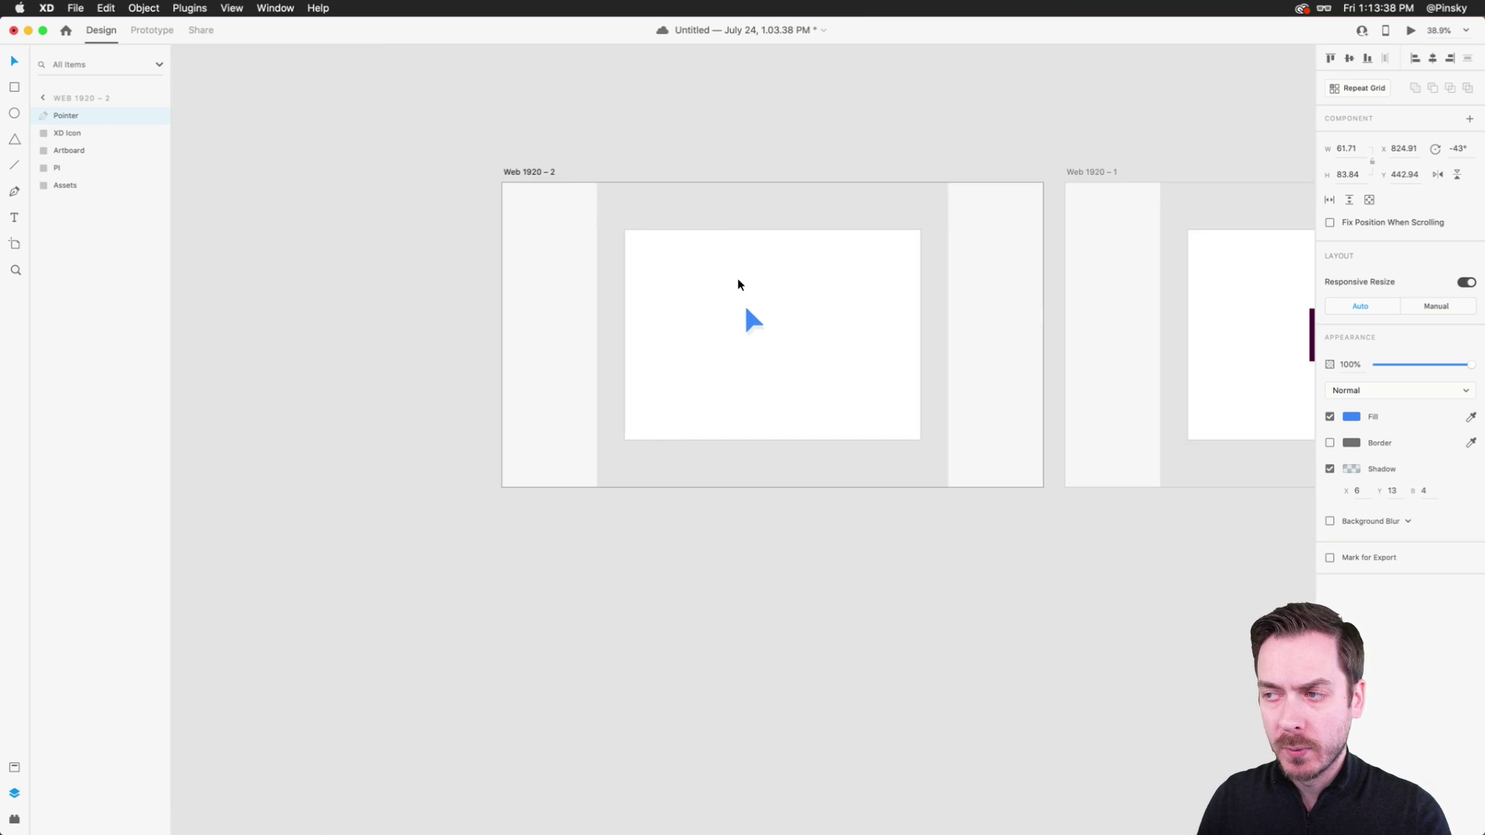
{"action": "scroll", "coordinate": [739, 285], "scroll_direction": "right", "scroll_amount": 4}
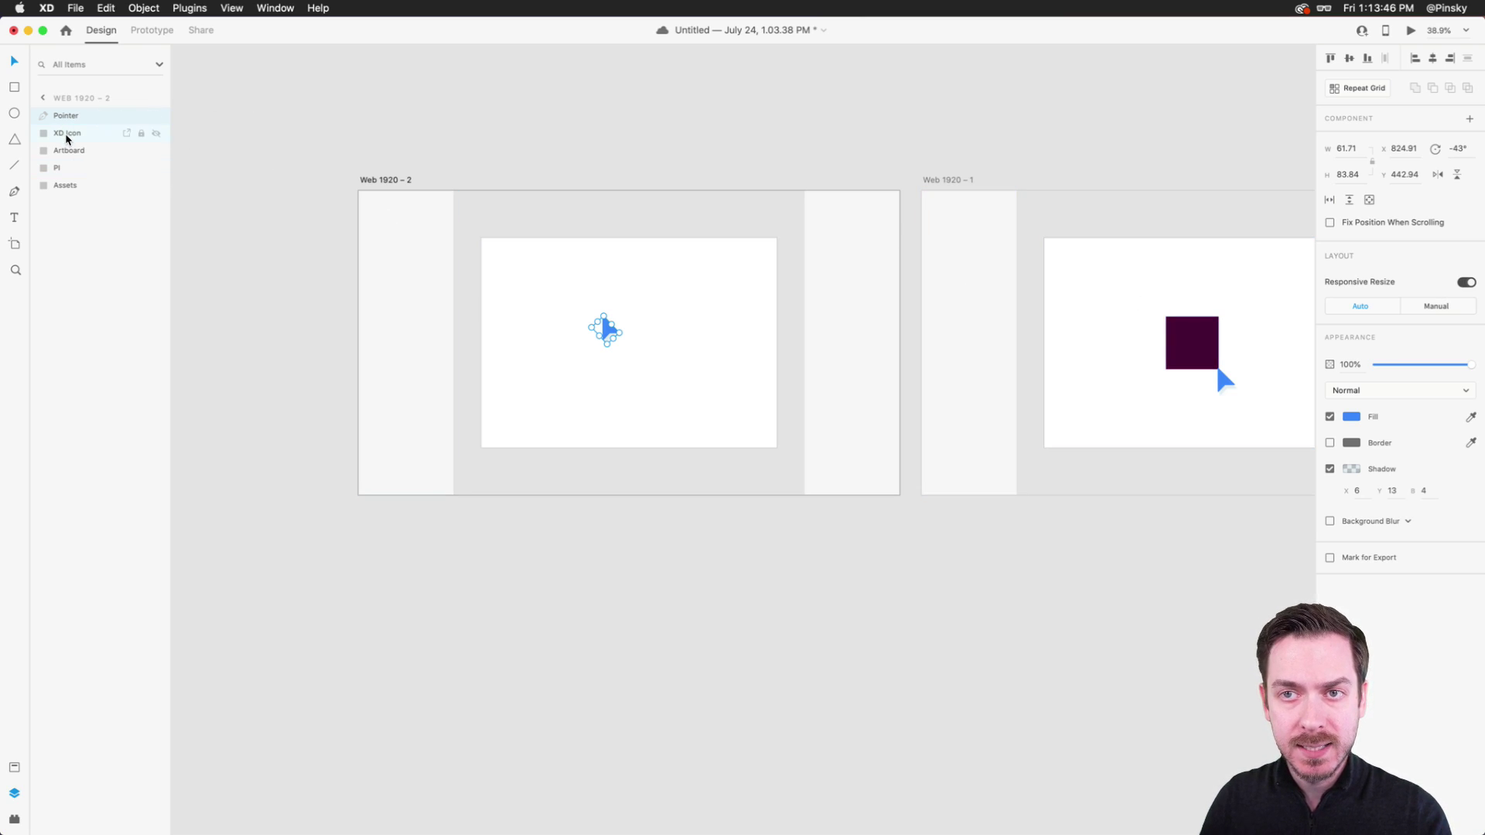
- Switch to prototyping and connect the Web 1920 – 2 artboard to the Web 1920 – 1 artboard
{"action": "left_click", "coordinate": [521, 248]}
{"action": "scroll", "coordinate": [805, 322], "scroll_direction": "right", "scroll_amount": 5}
{"action": "left_click", "coordinate": [963, 356]}
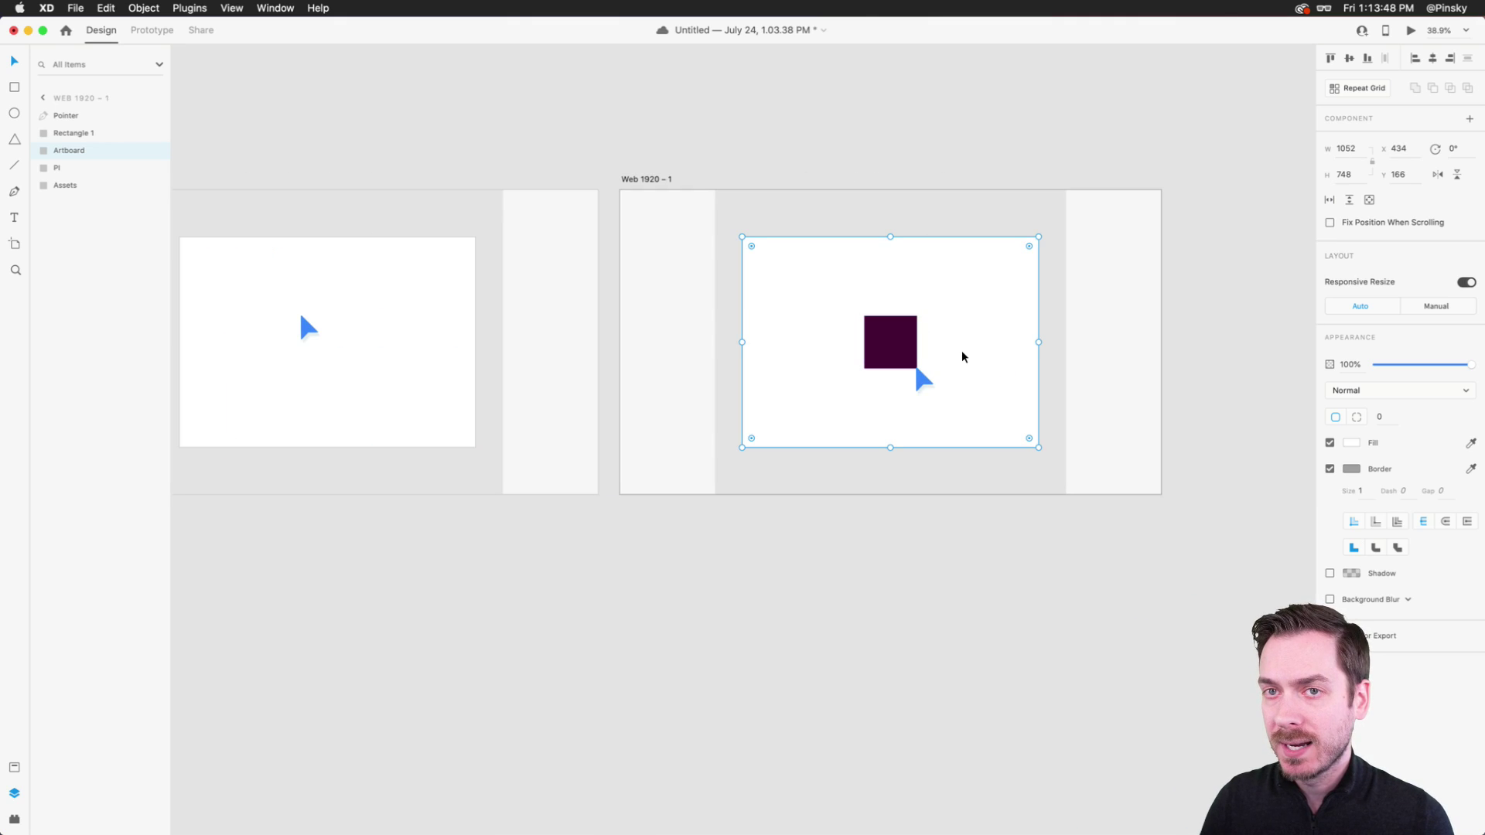
{"action": "scroll", "coordinate": [921, 343], "scroll_direction": "up", "scroll_amount": 5}
{"action": "scroll", "coordinate": [920, 342], "scroll_direction": "down", "scroll_amount": 5}
{"action": "scroll", "coordinate": [511, 310], "scroll_direction": "left", "scroll_amount": 8}
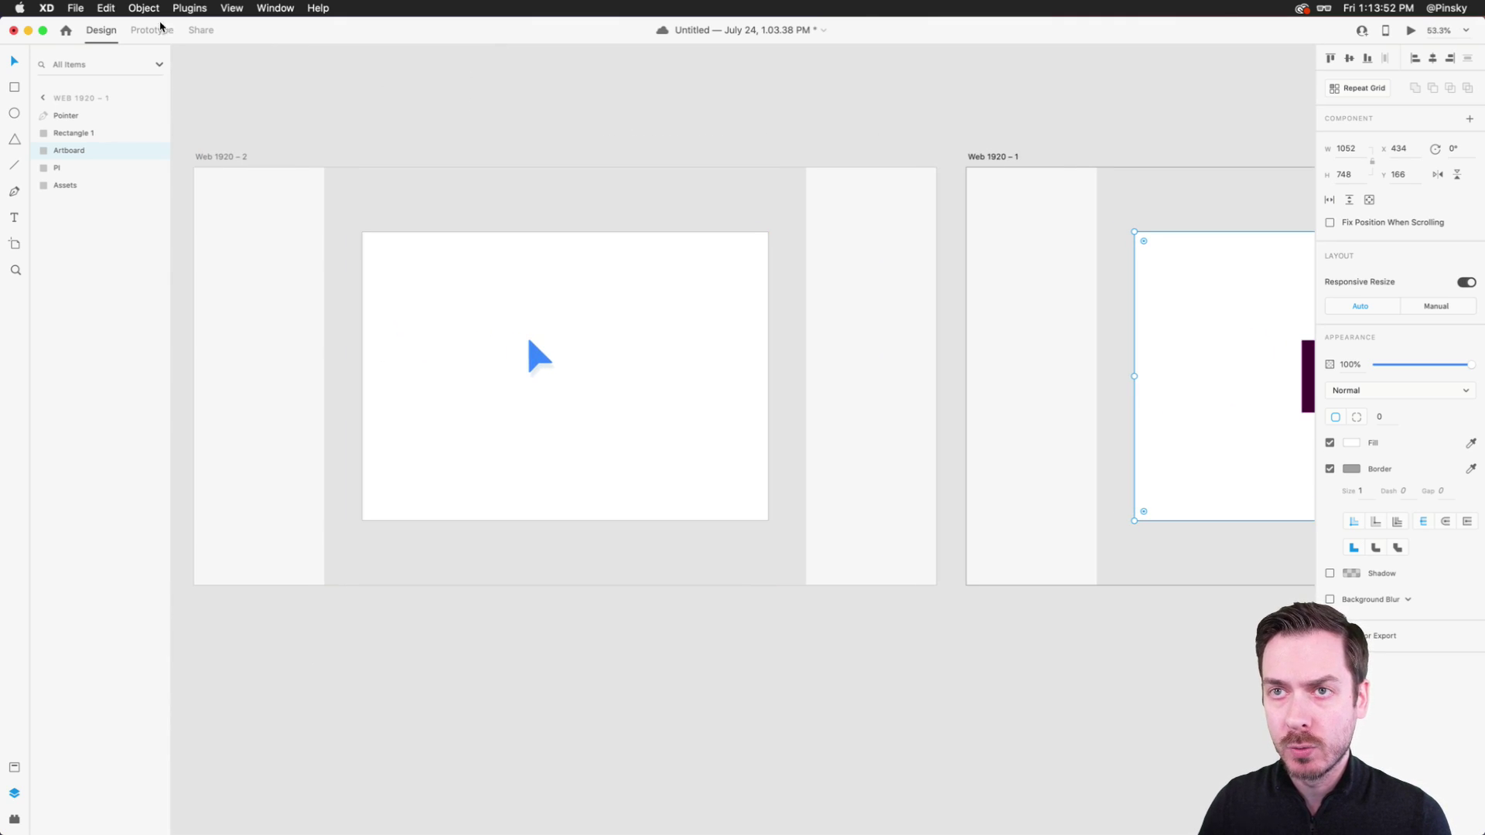
{"action": "left_click", "coordinate": [151, 34]}
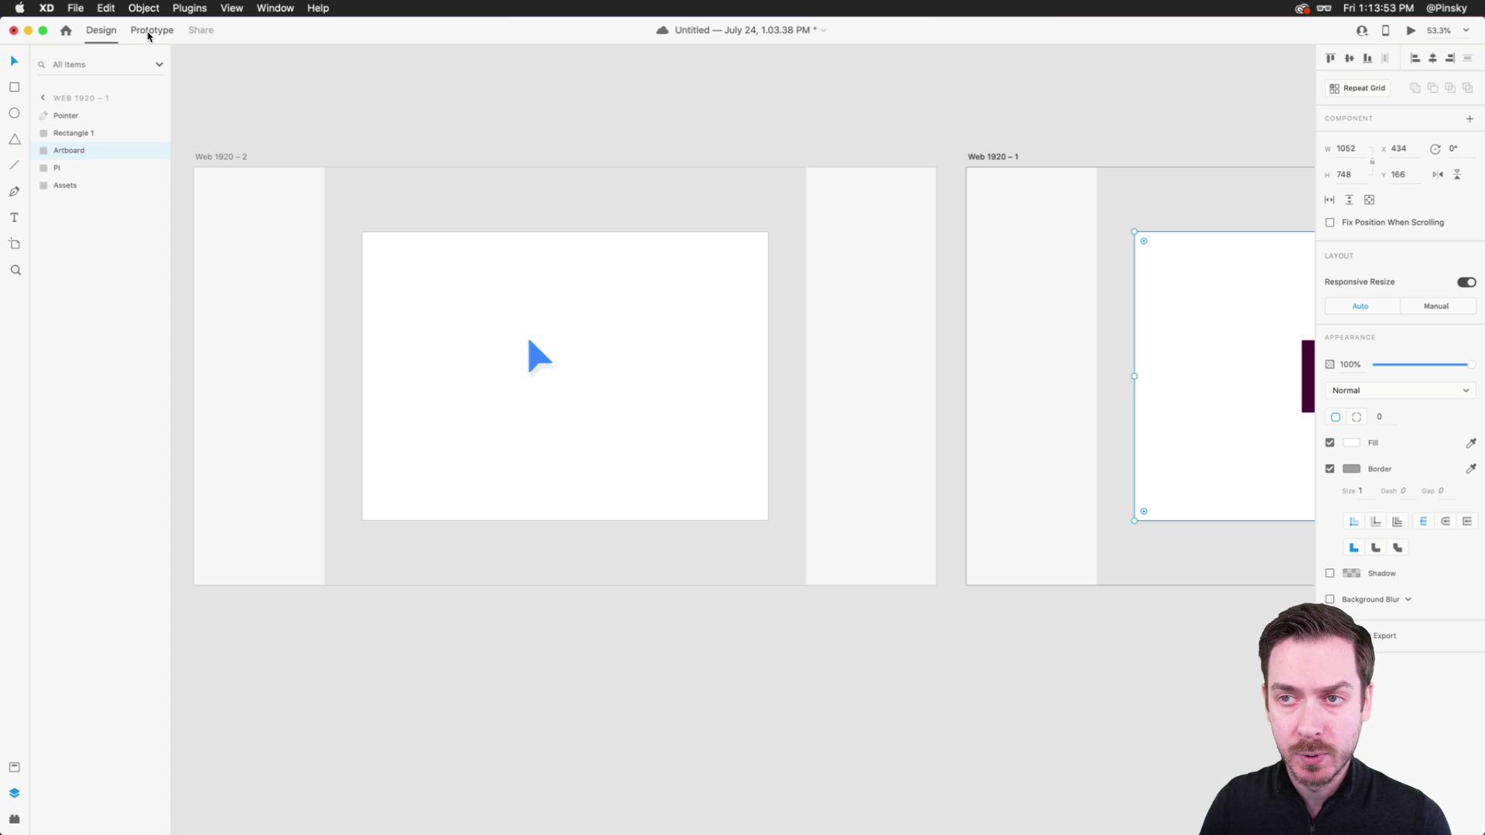
{"action": "left_click", "coordinate": [225, 155]}
{"action": "left_click_drag", "start_coordinate": [936, 361], "coordinate": [1048, 295]}
- Set the artboard interaction's trigger to Time with a delay of 0.6 s
{"action": "left_click", "coordinate": [1379, 103]}
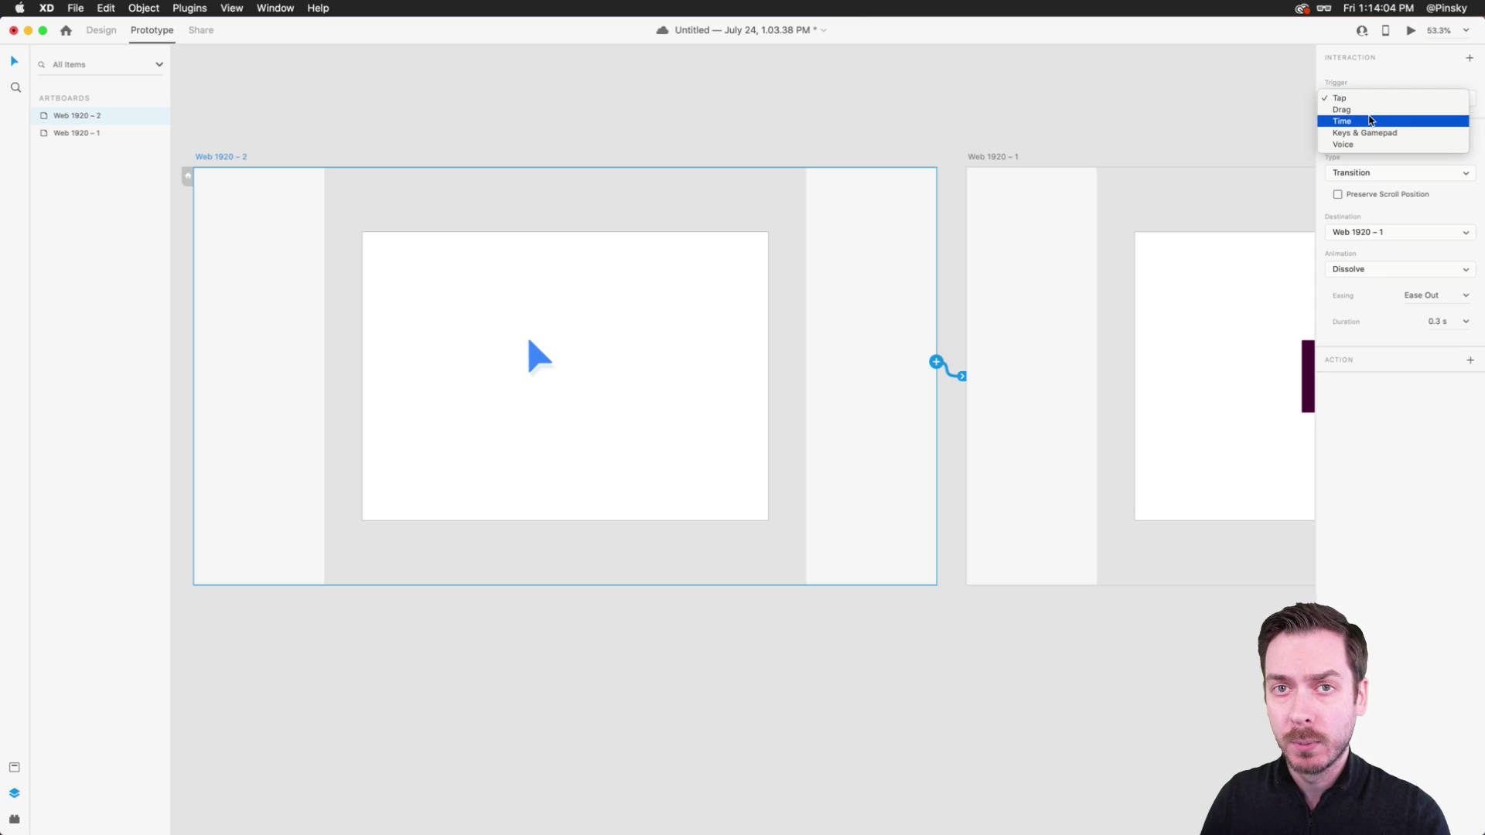
{"action": "left_click", "coordinate": [1371, 121]}
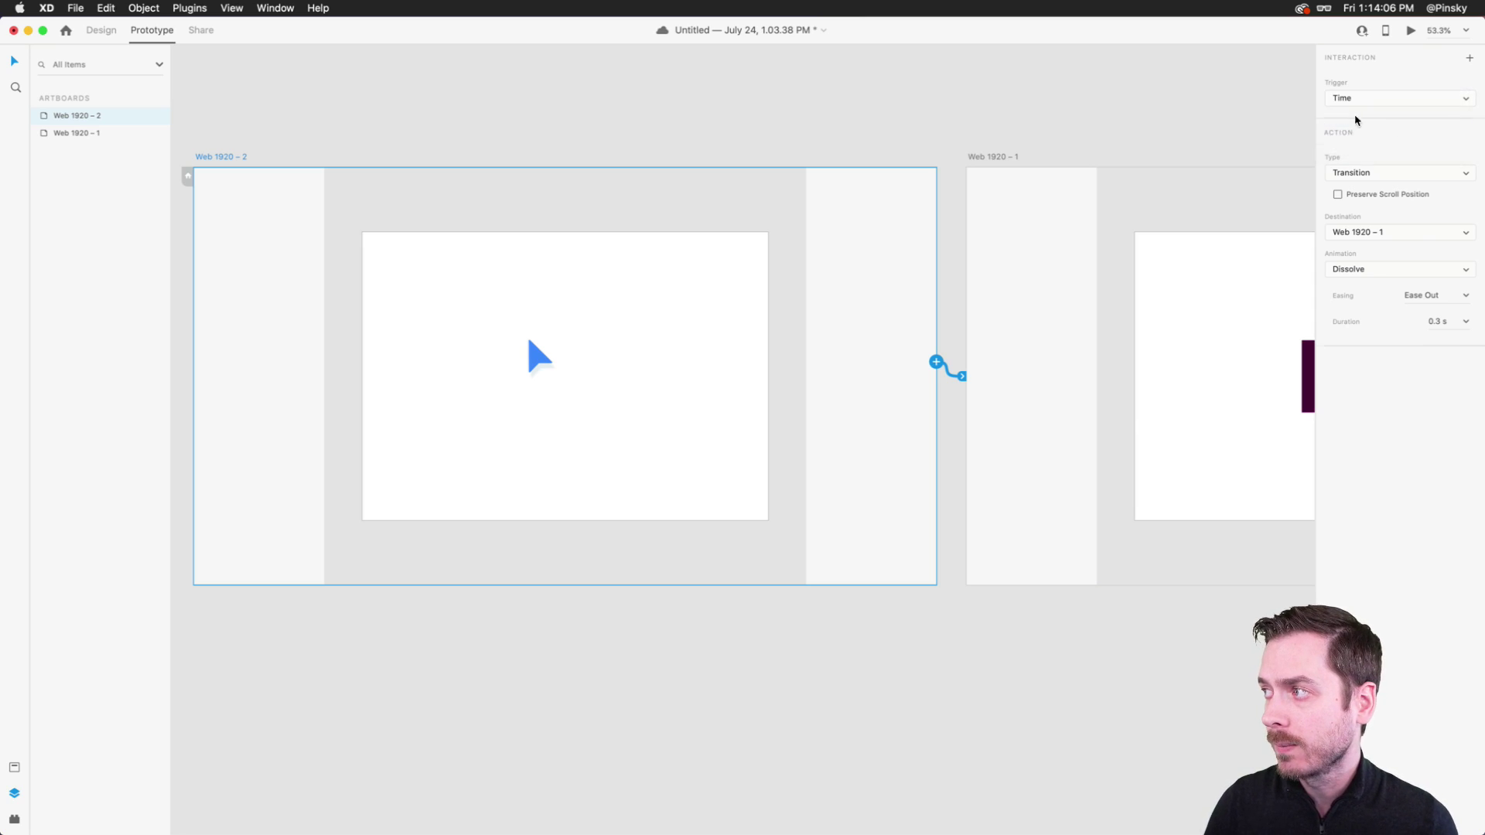
{"action": "left_click", "coordinate": [1467, 121]}
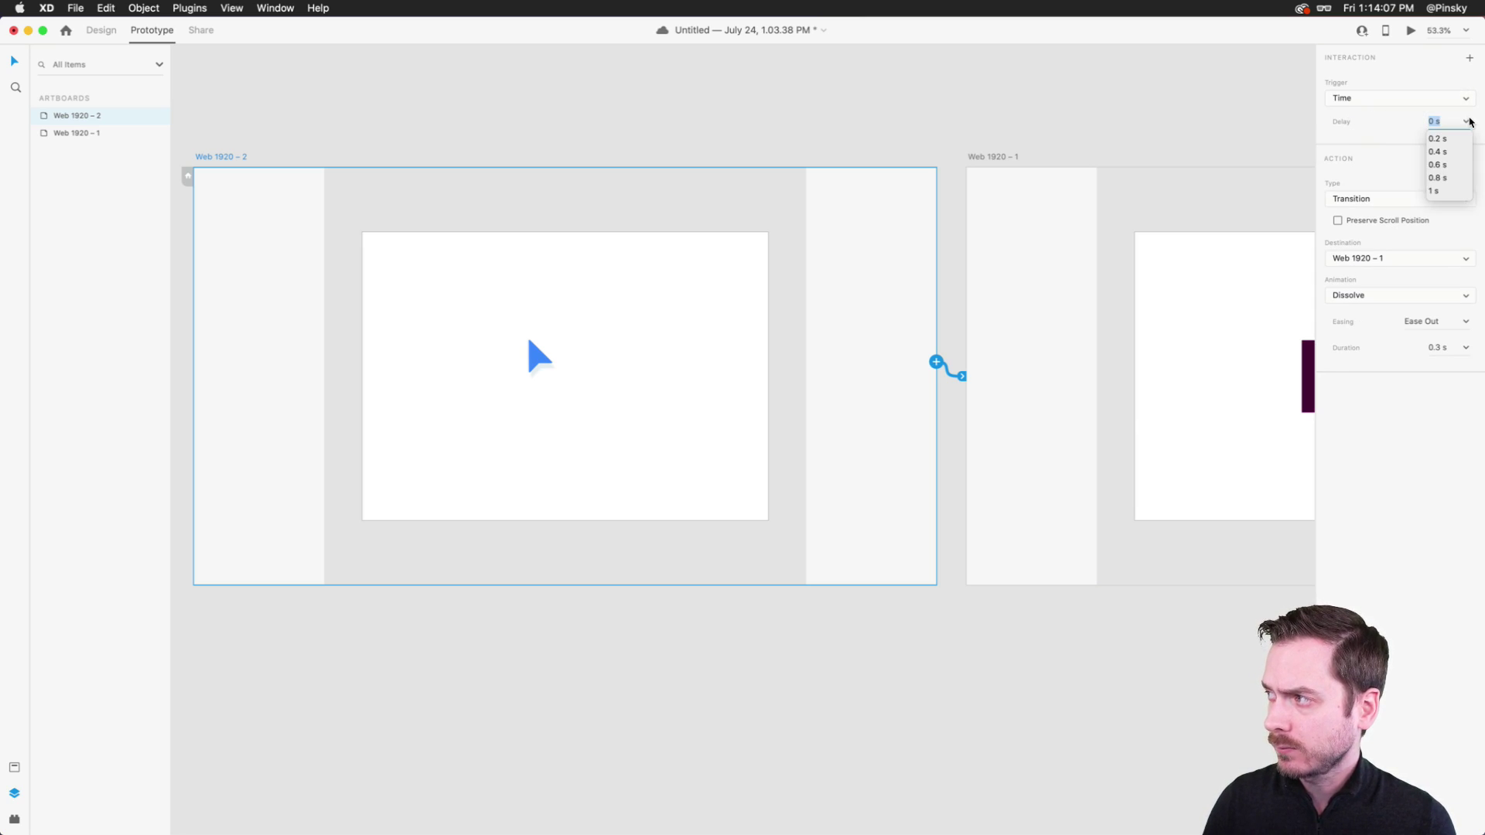
{"action": "left_click", "coordinate": [1449, 165]}
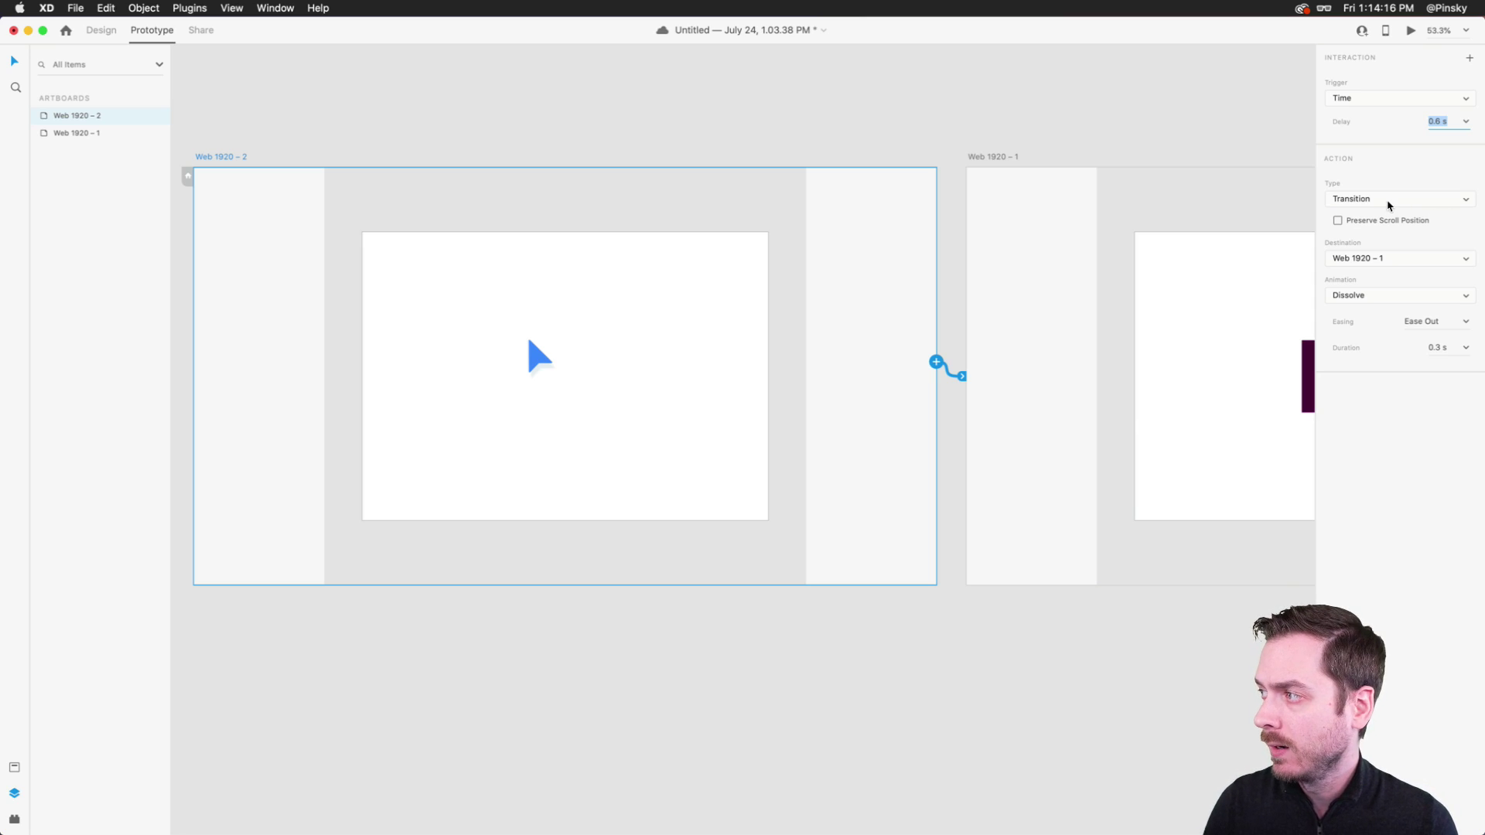
- Change the interaction's action type to Auto-Animate, keeping Web 1920 – 1 as the destination
{"action": "left_click", "coordinate": [1359, 288]}
{"action": "left_click", "coordinate": [1374, 233]}
{"action": "left_click", "coordinate": [1363, 259]}
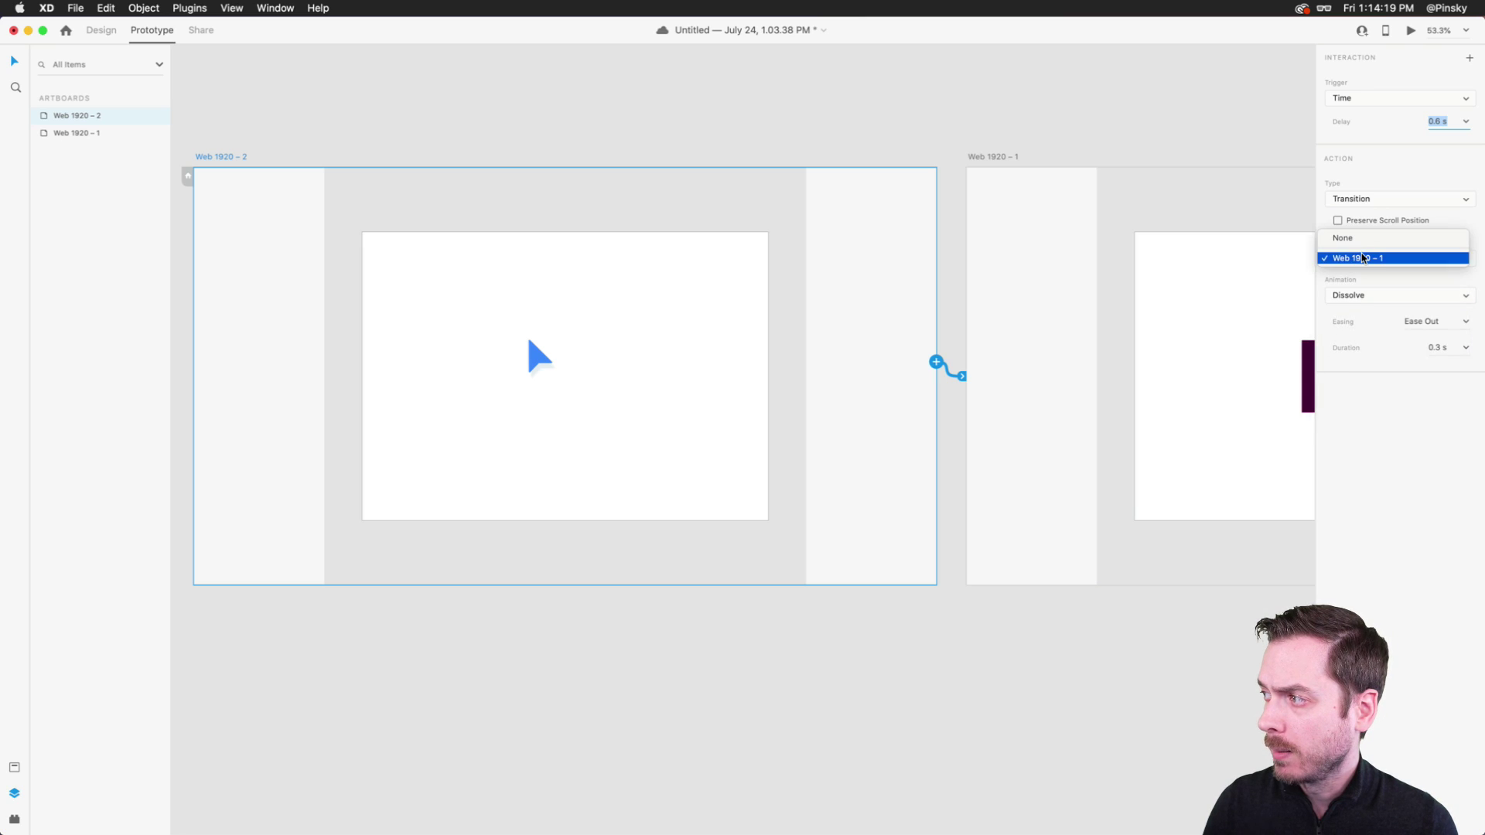
{"action": "left_click", "coordinate": [1369, 199]}
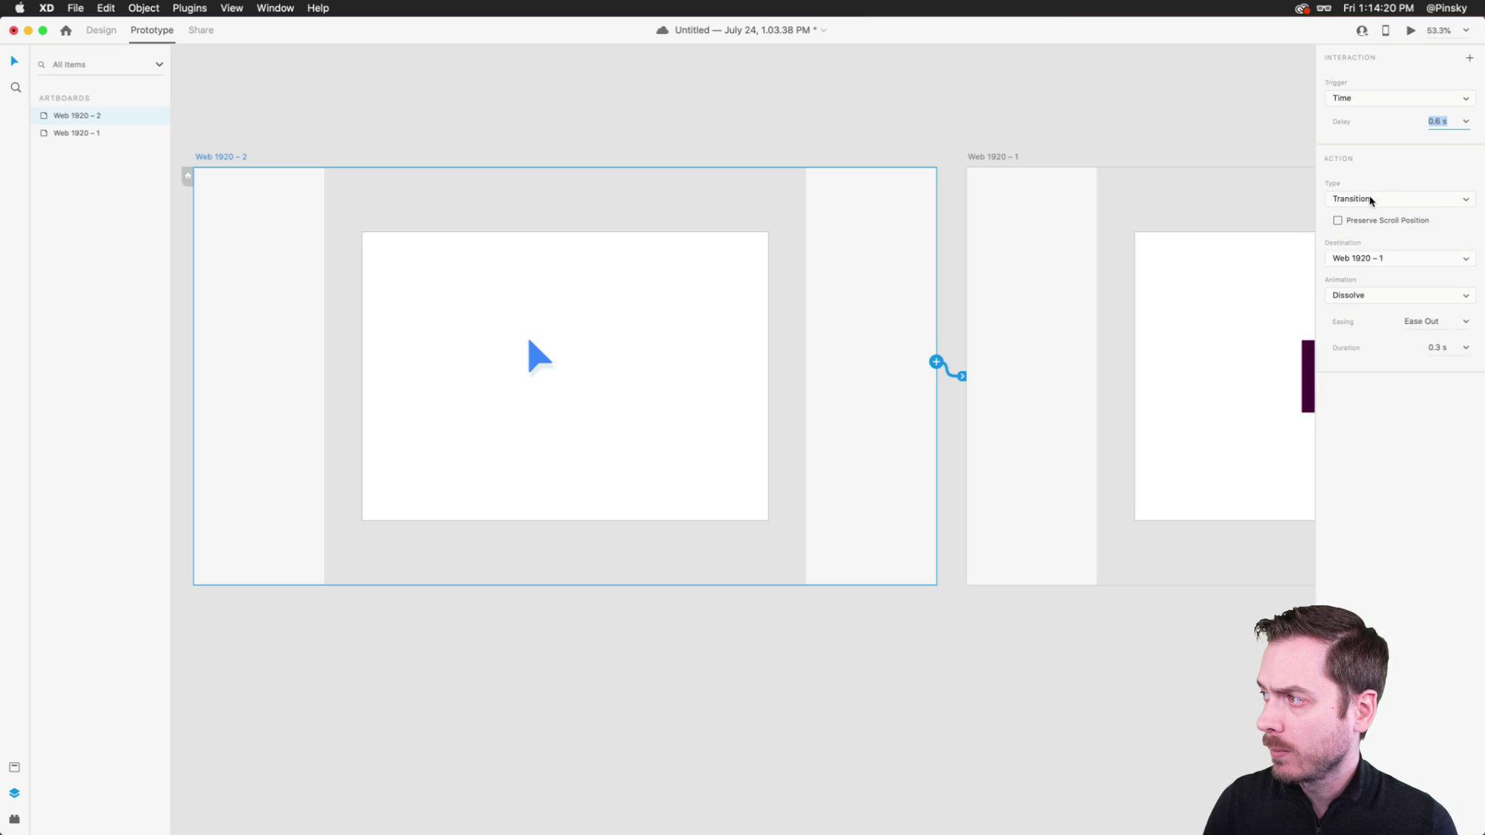
{"action": "left_click", "coordinate": [1370, 199]}
{"action": "left_click", "coordinate": [1372, 211]}
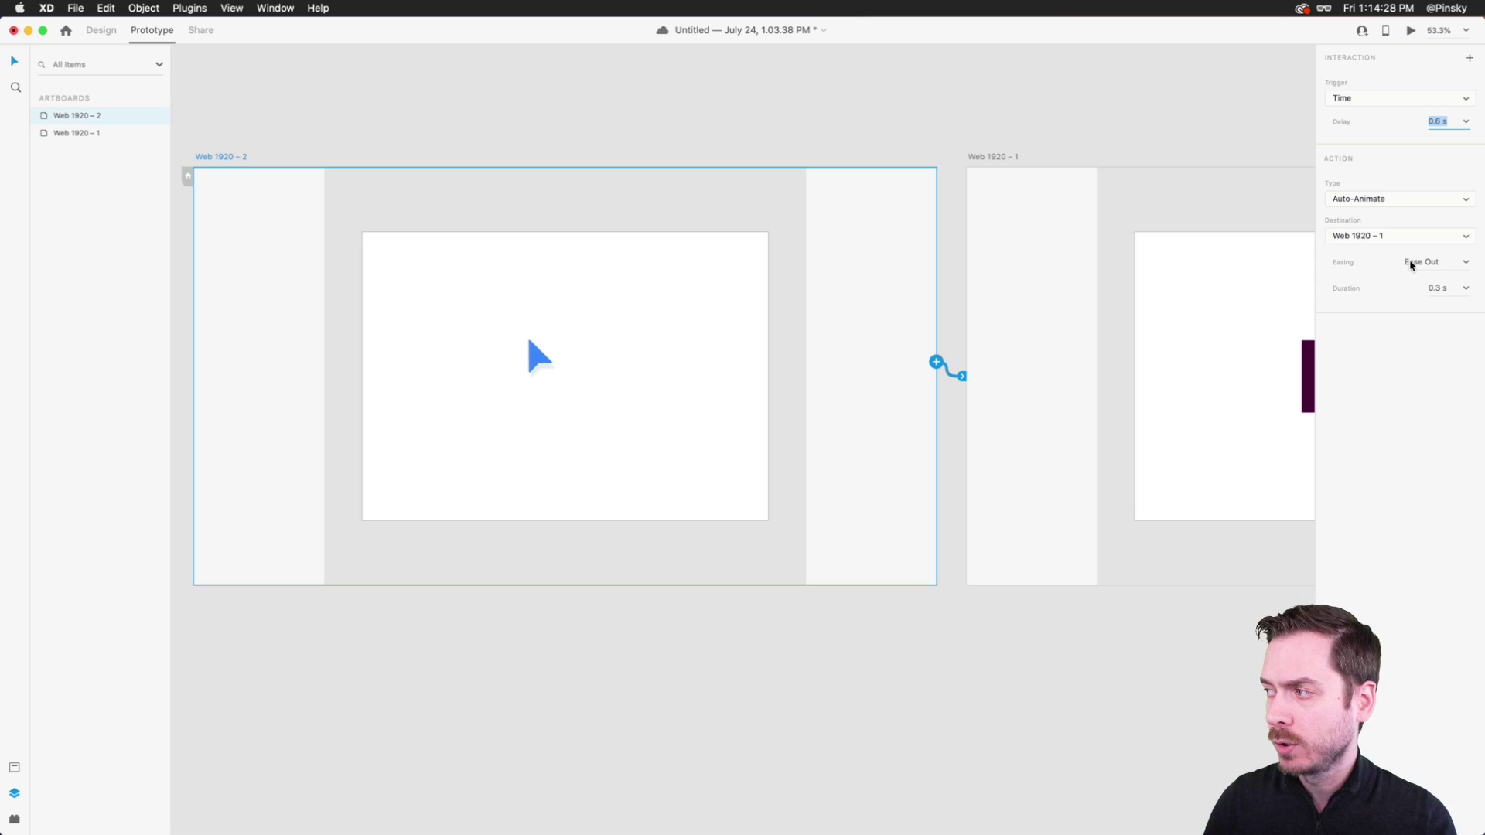
- Set the Auto-Animate easing to Ease In-Out and its duration to 0.6 s
{"action": "left_click", "coordinate": [1467, 263]}
{"action": "left_click", "coordinate": [1456, 323]}
{"action": "left_click", "coordinate": [1467, 288]}
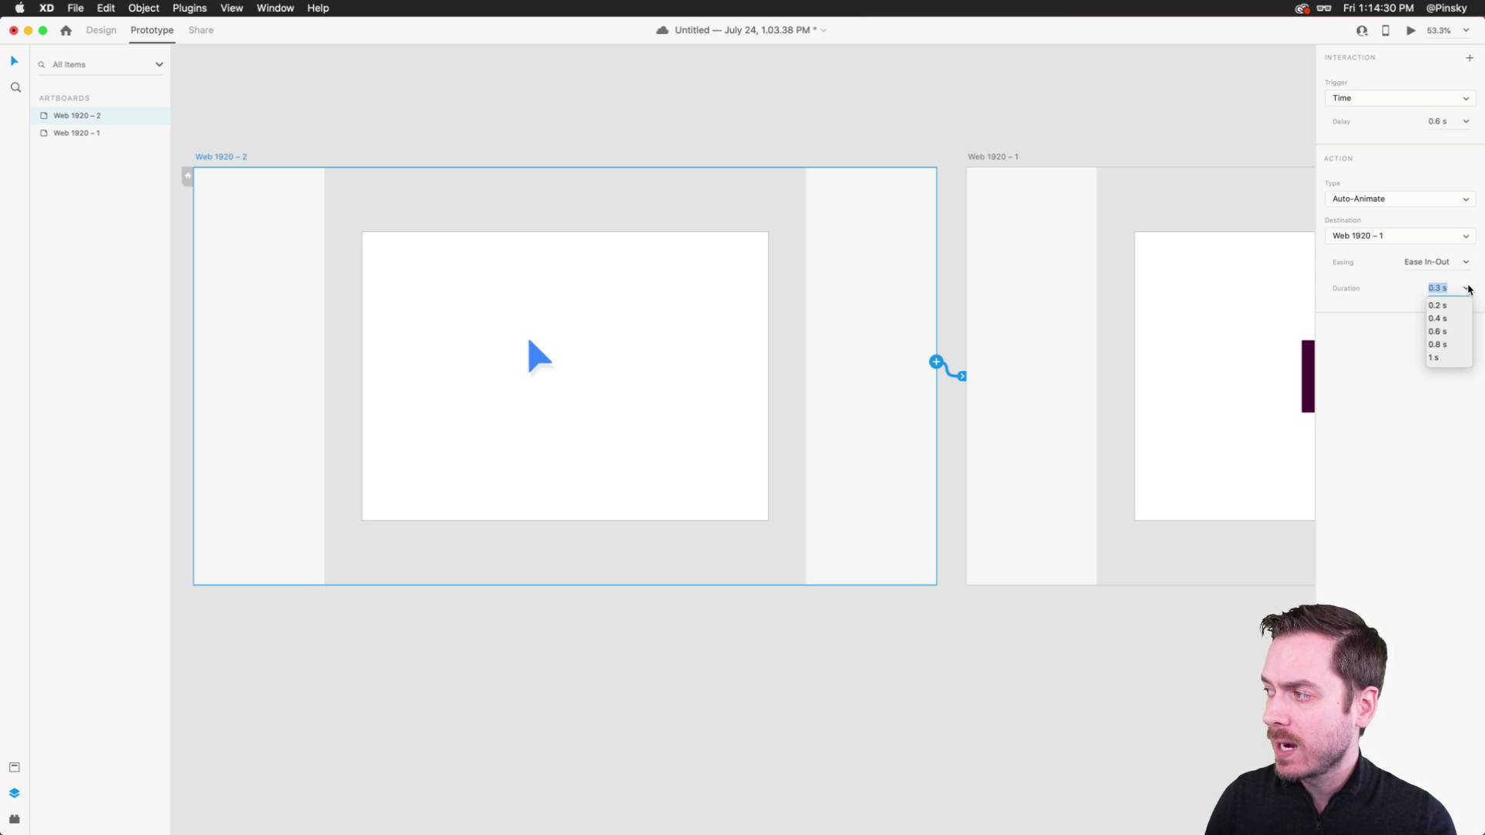
{"action": "left_click", "coordinate": [1458, 334]}
- Compare the square's layer on the Web 1920 – 2 artboard with the one on Web 1920 – 1
{"action": "scroll", "coordinate": [1005, 318], "scroll_direction": "right", "scroll_amount": 2}
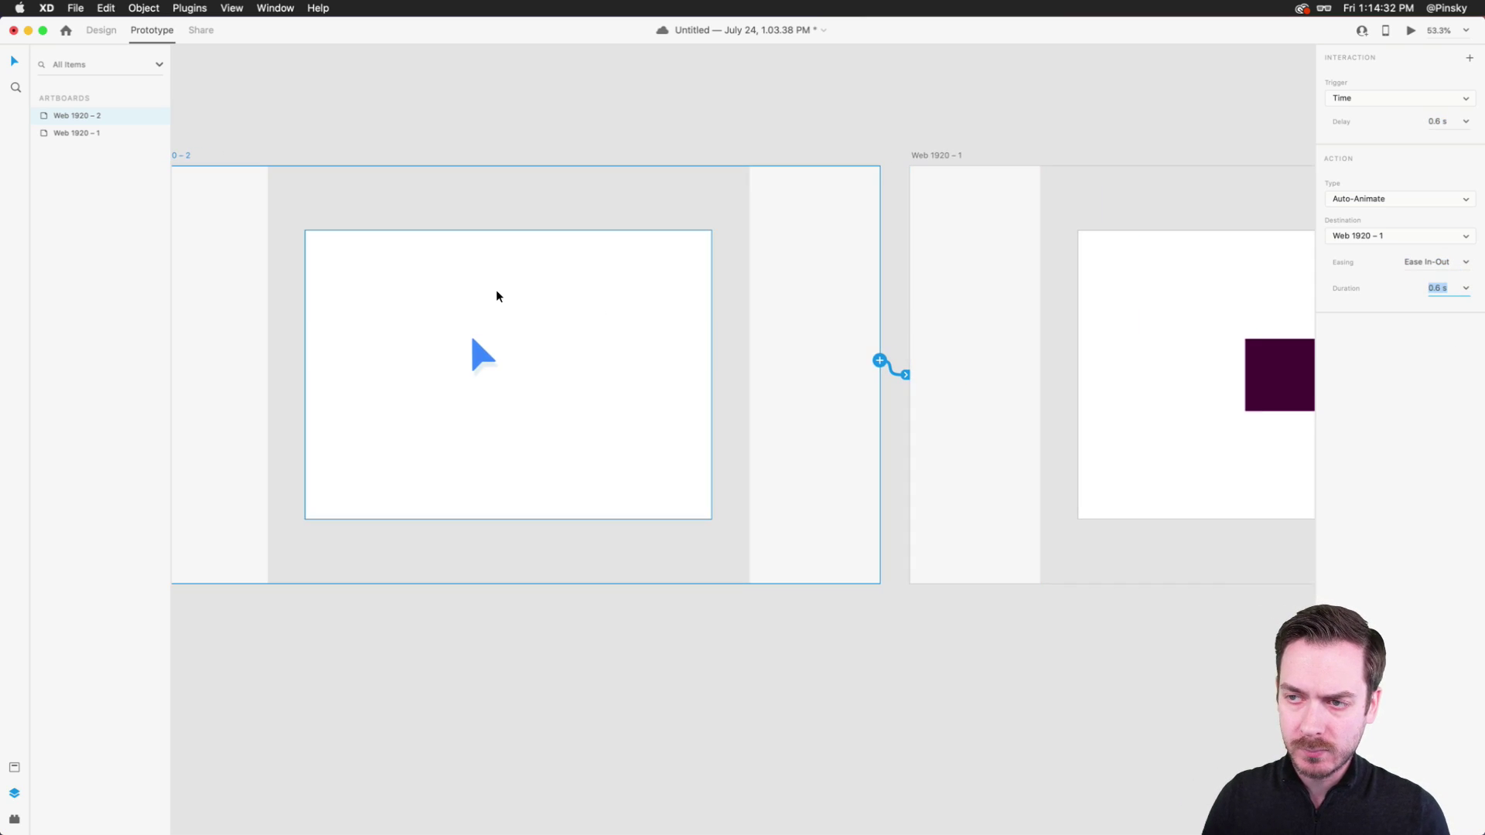
{"action": "scroll", "coordinate": [498, 291], "scroll_direction": "down", "scroll_amount": 3}
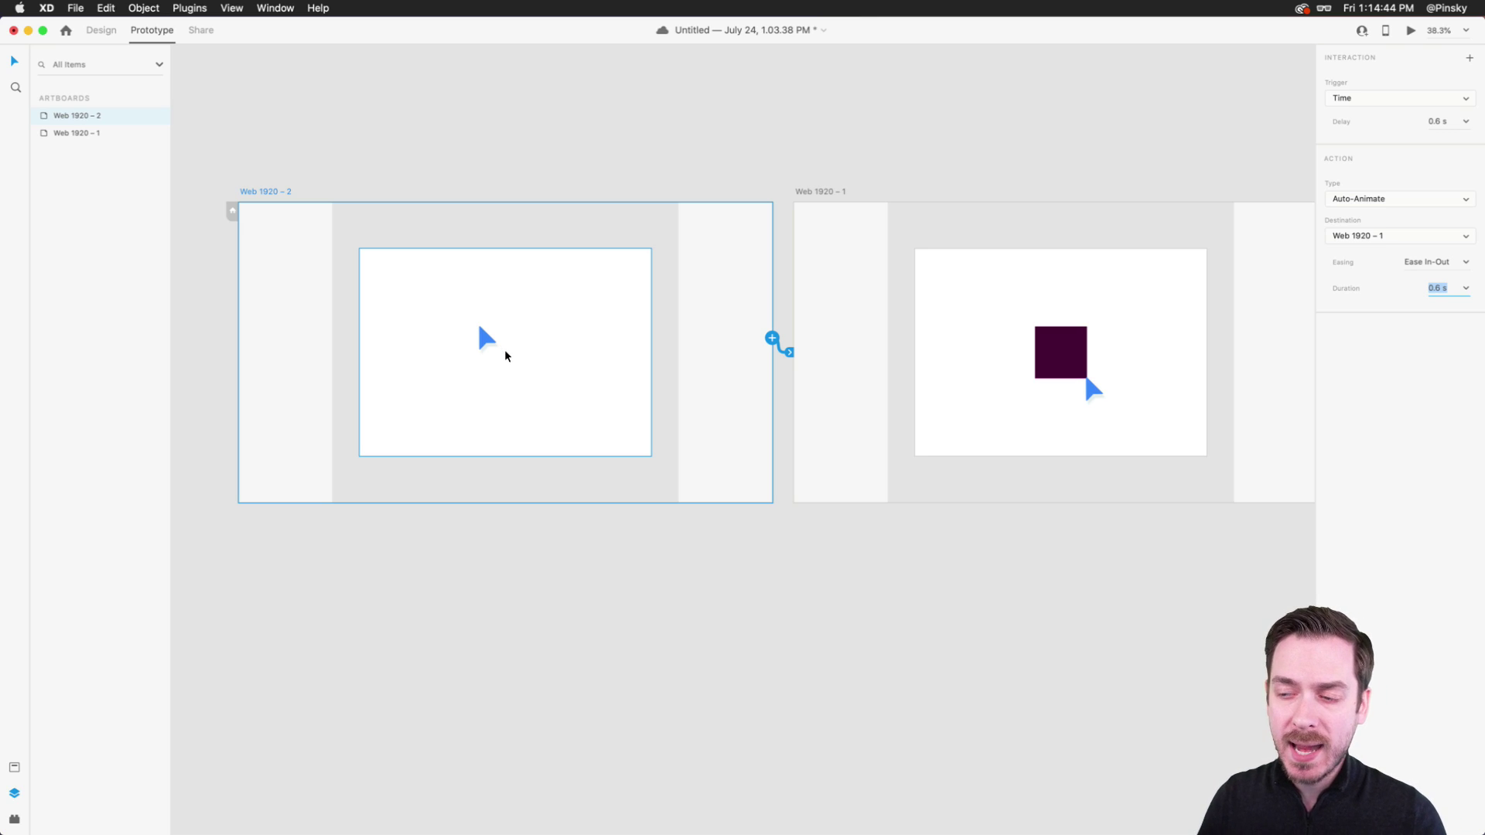
{"action": "scroll", "coordinate": [504, 351], "scroll_direction": "up", "scroll_amount": 5}
{"action": "left_click", "coordinate": [435, 300]}
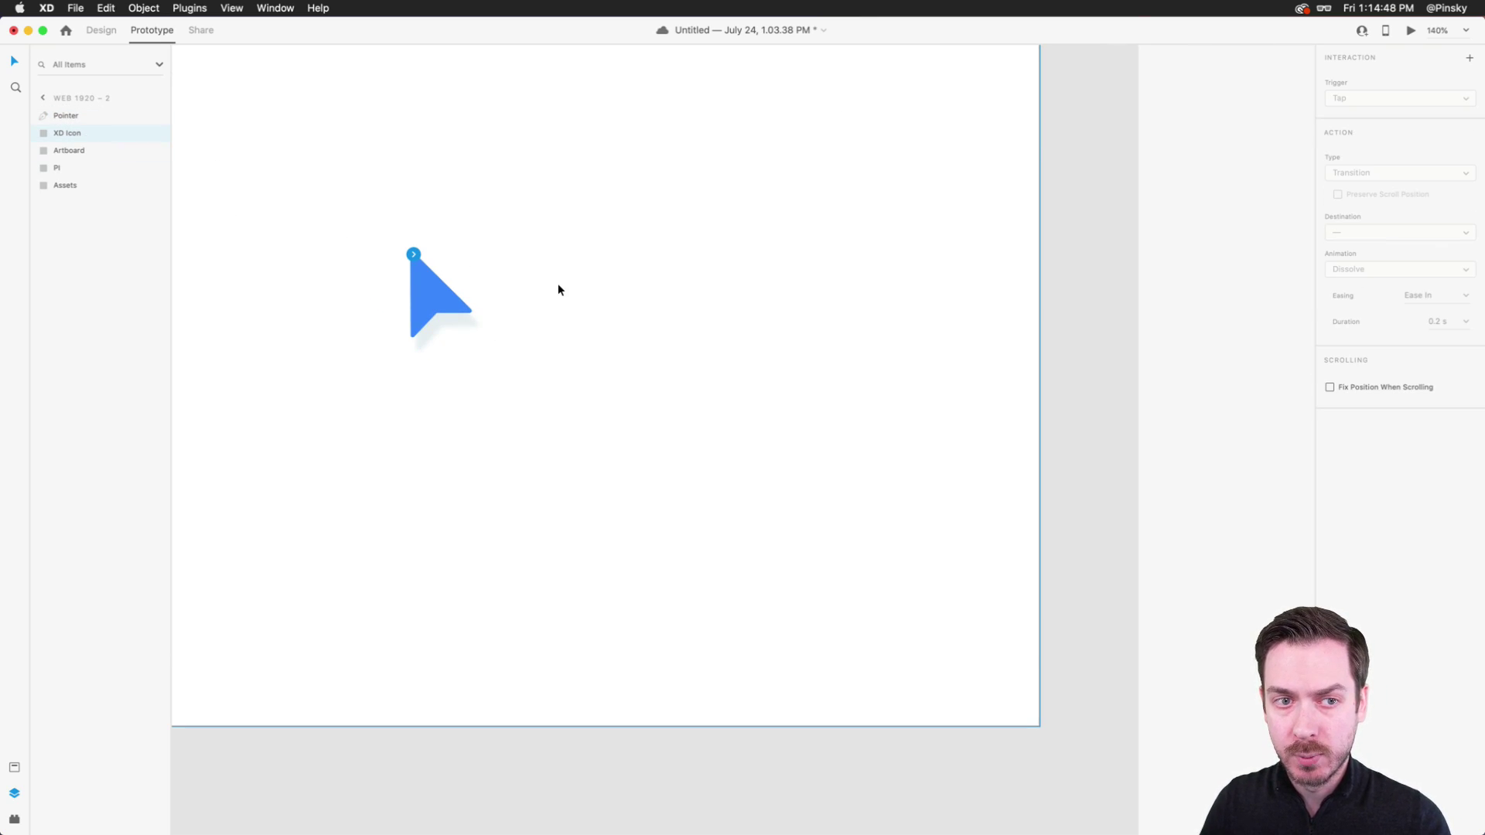
{"action": "scroll", "coordinate": [558, 283], "scroll_direction": "left", "scroll_amount": 20}
{"action": "scroll", "coordinate": [559, 283], "scroll_direction": "right", "scroll_amount": 4}
{"action": "left_click", "coordinate": [910, 312]}
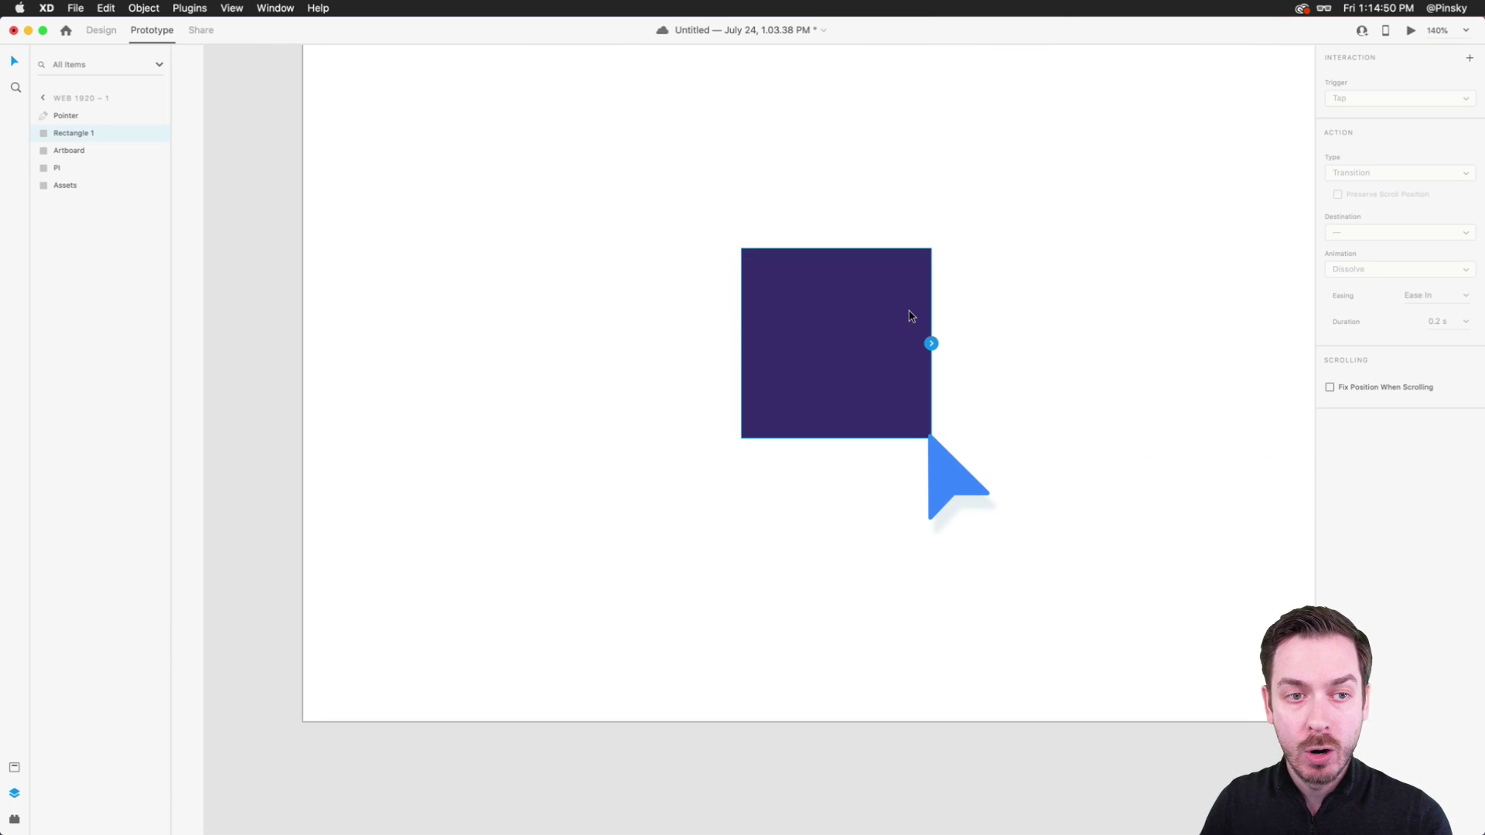
{"action": "scroll", "coordinate": [452, 313], "scroll_direction": "left", "scroll_amount": 15}
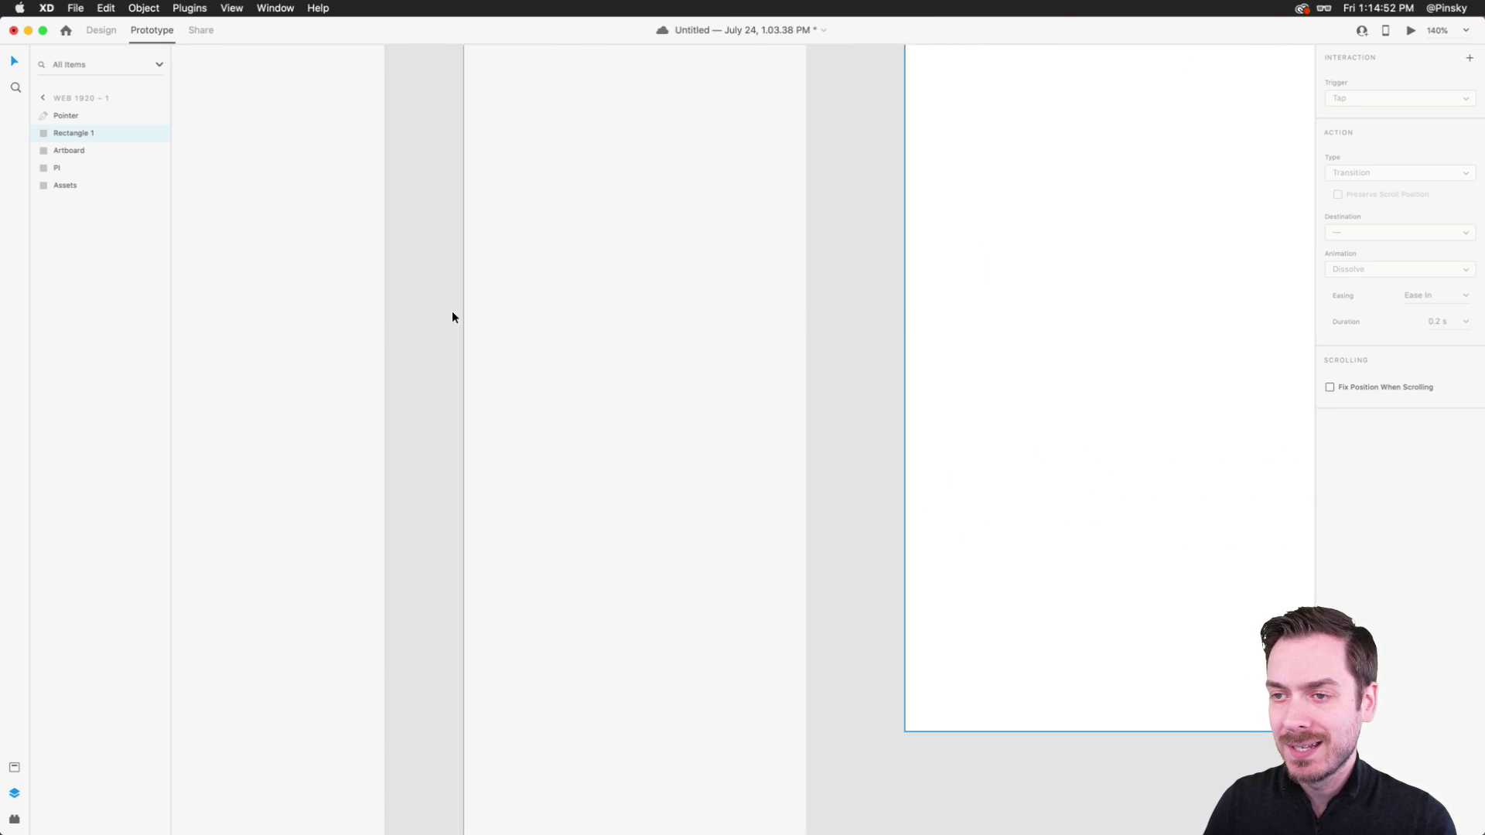
- Preview the timed transition starting from the Web 1920 – 2 artboard, and close the preview
{"action": "left_click", "coordinate": [451, 317]}
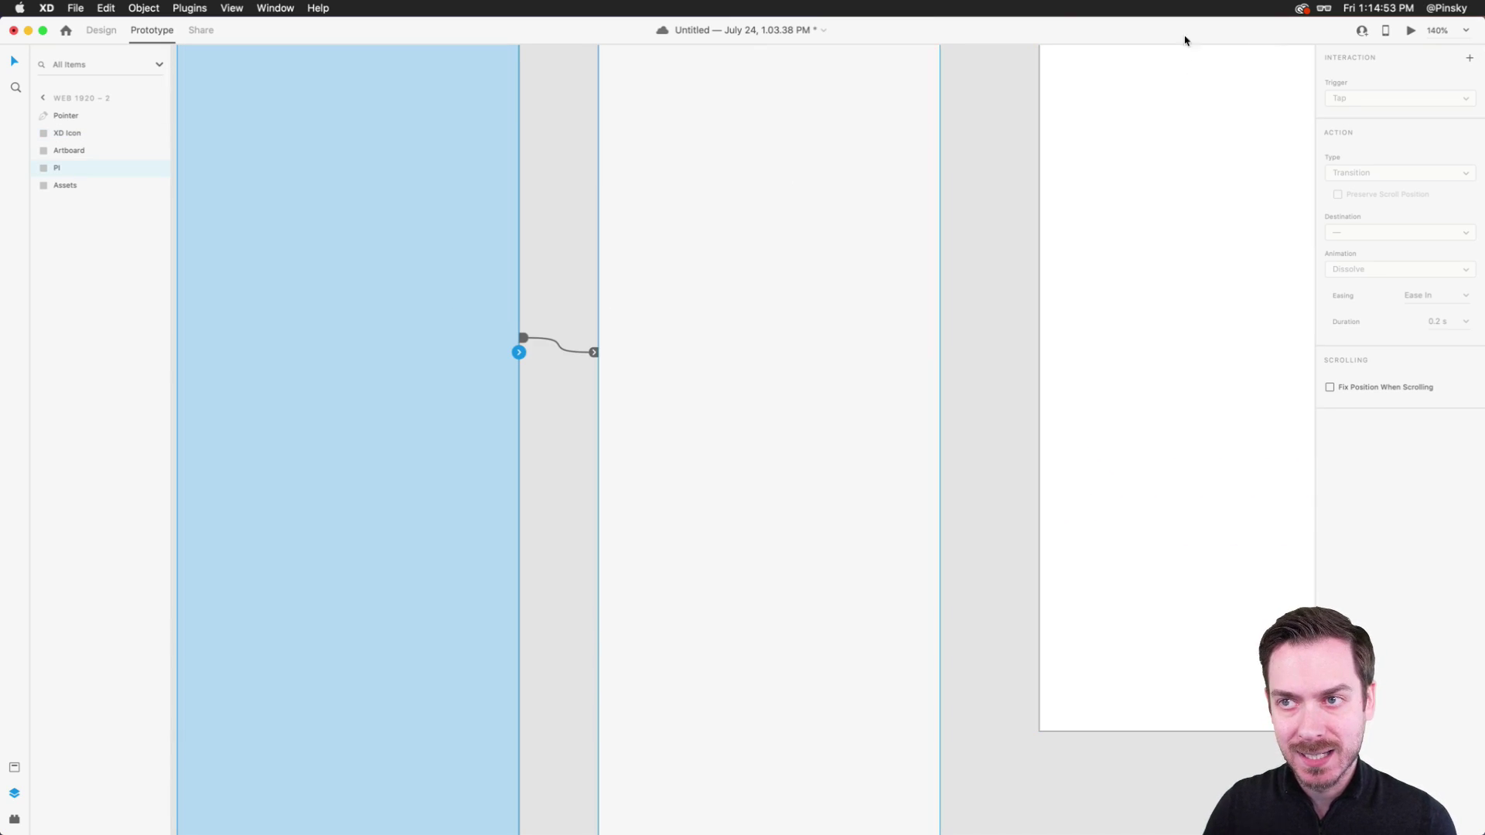
{"action": "left_click", "coordinate": [1411, 31]}
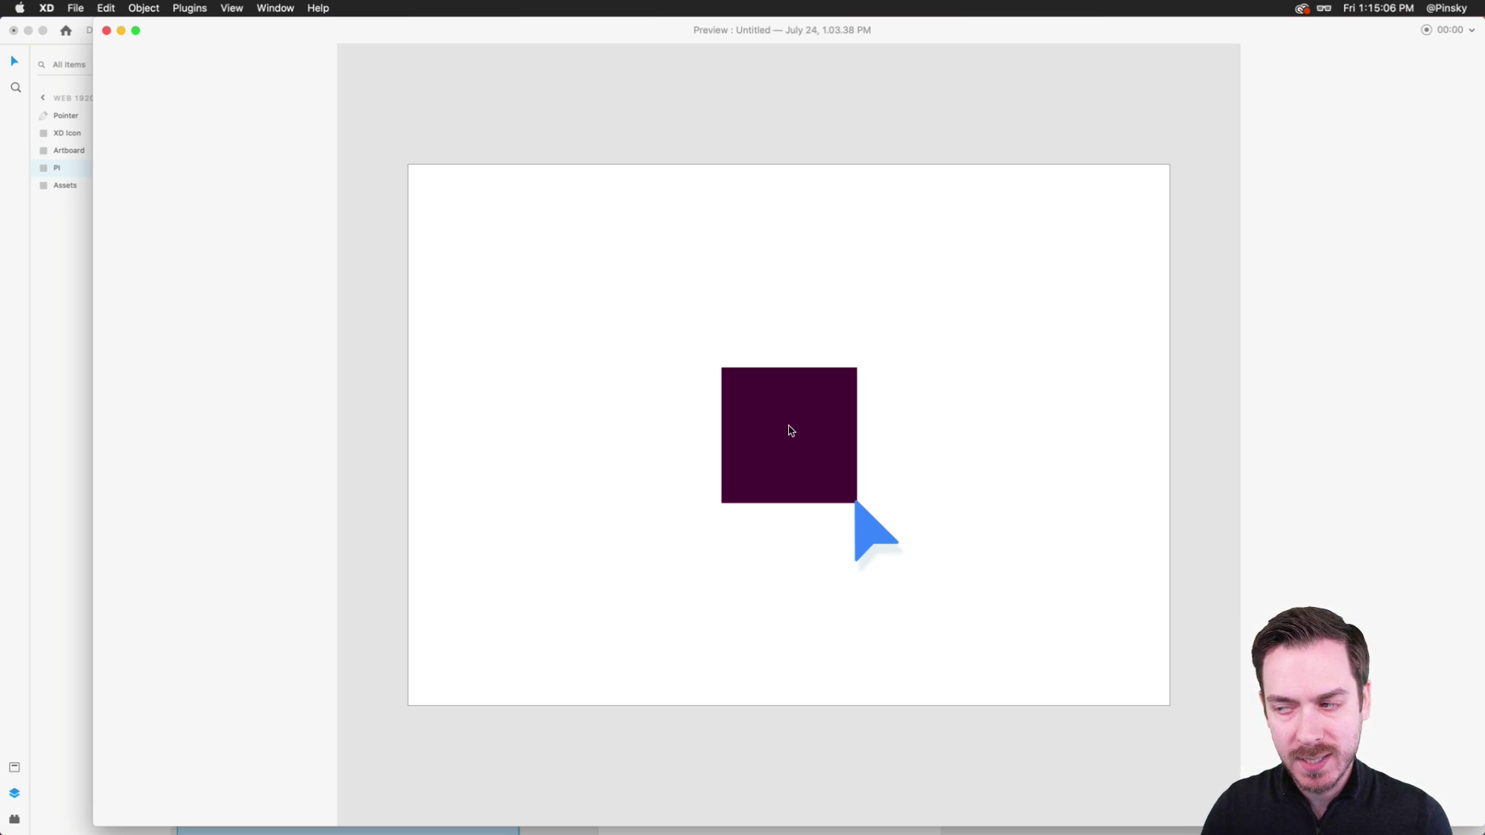
{"action": "key", "text": "super+w"}
- Rename the purple square's layer on the Web 1920 – 1 artboard as XD Icon
{"action": "left_click", "coordinate": [848, 318]}
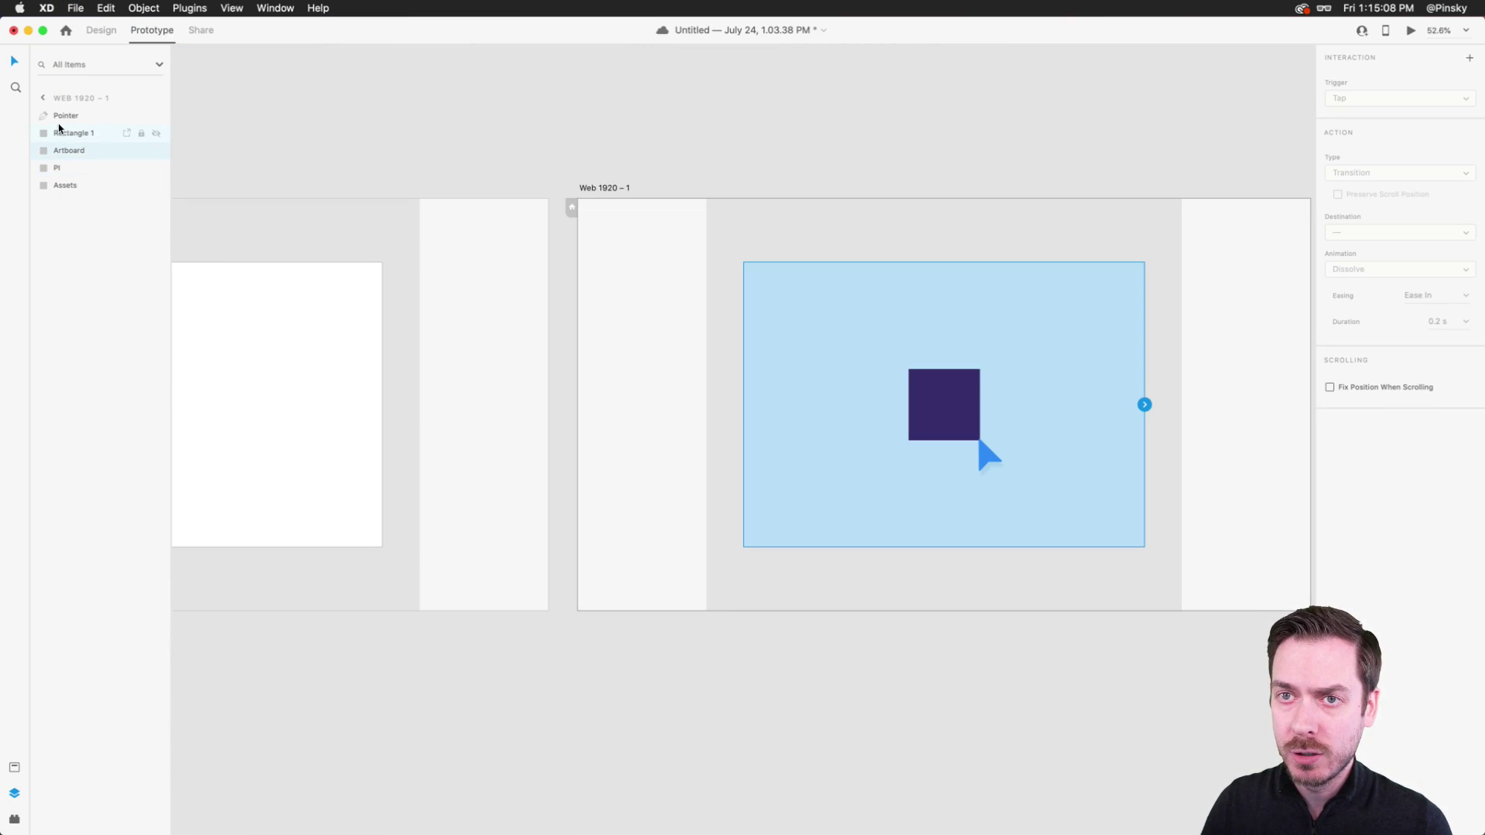
{"action": "double_click", "coordinate": [65, 134]}
{"action": "type", "text": "XD Icon"}
{"action": "key", "text": "Return"}
{"action": "left_click", "coordinate": [347, 382]}
{"action": "left_click", "coordinate": [833, 301]}
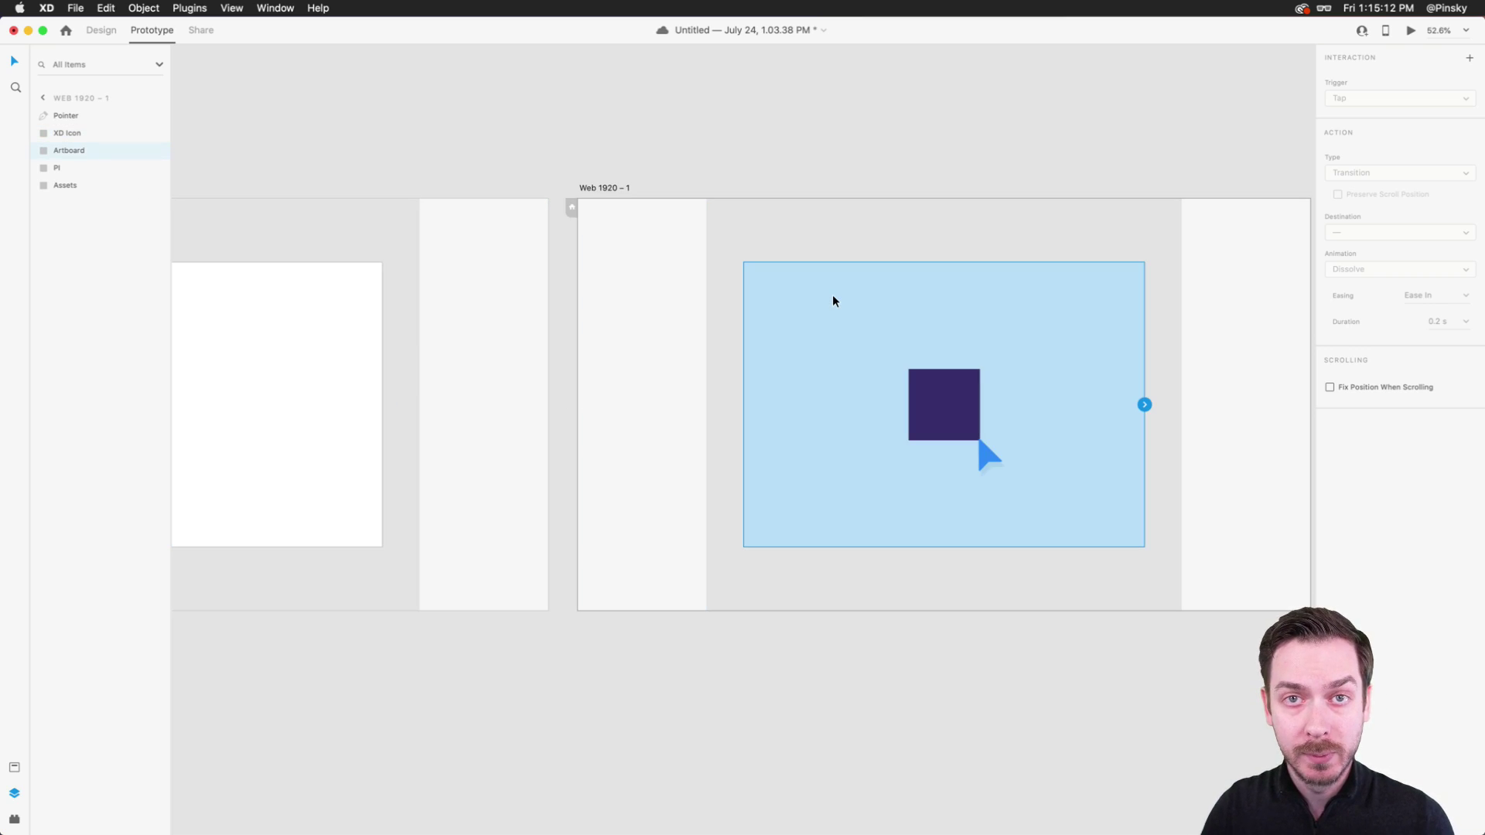
- Preview the animation again from the Web 1920 – 2 artboard, close the preview and clear the selection
{"action": "scroll", "coordinate": [782, 313], "scroll_direction": "left", "scroll_amount": 5}
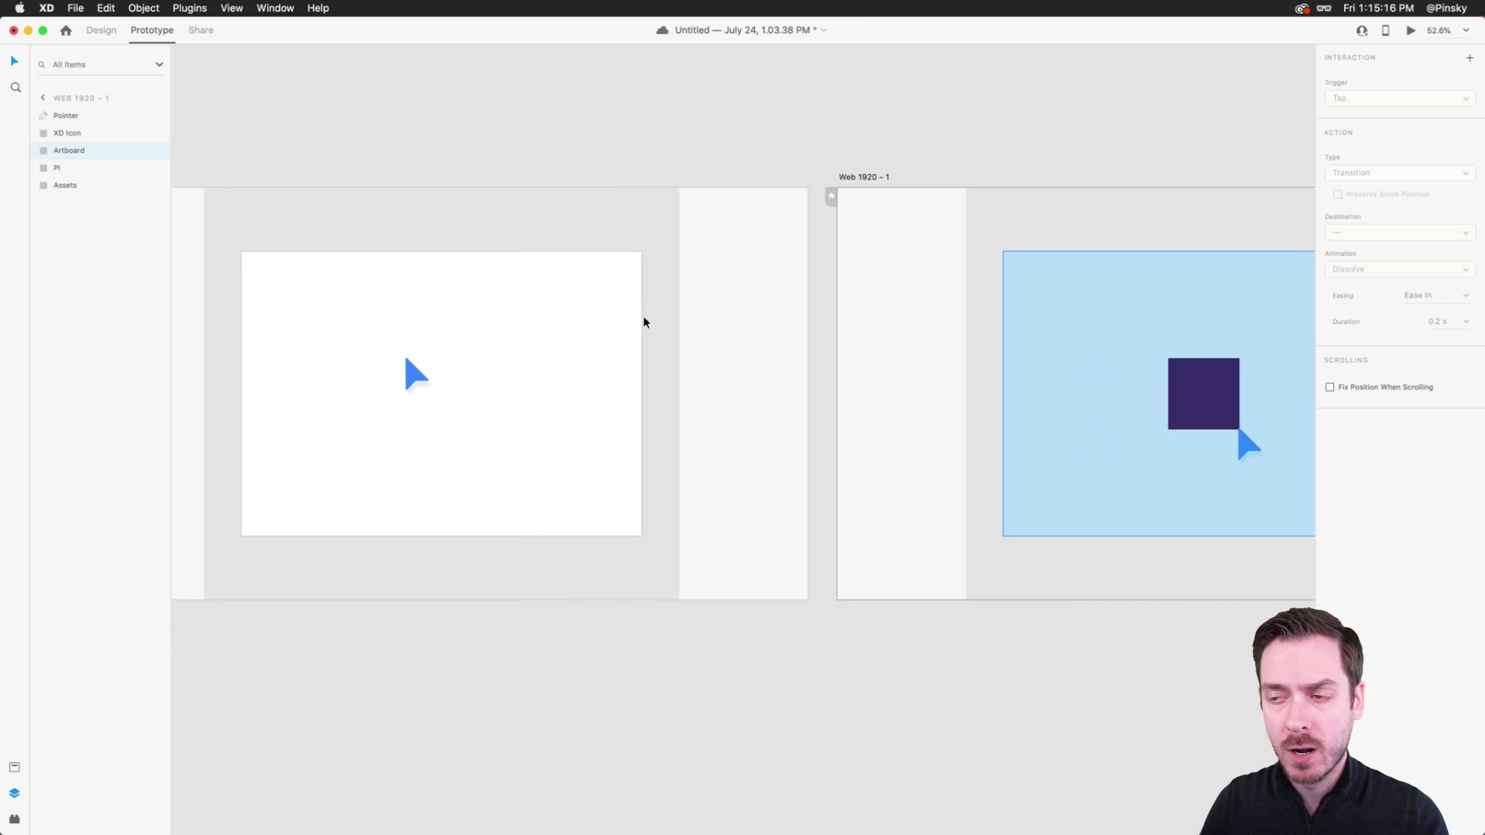
{"action": "scroll", "coordinate": [648, 313], "scroll_direction": "left", "scroll_amount": 5}
{"action": "left_click", "coordinate": [362, 173]}
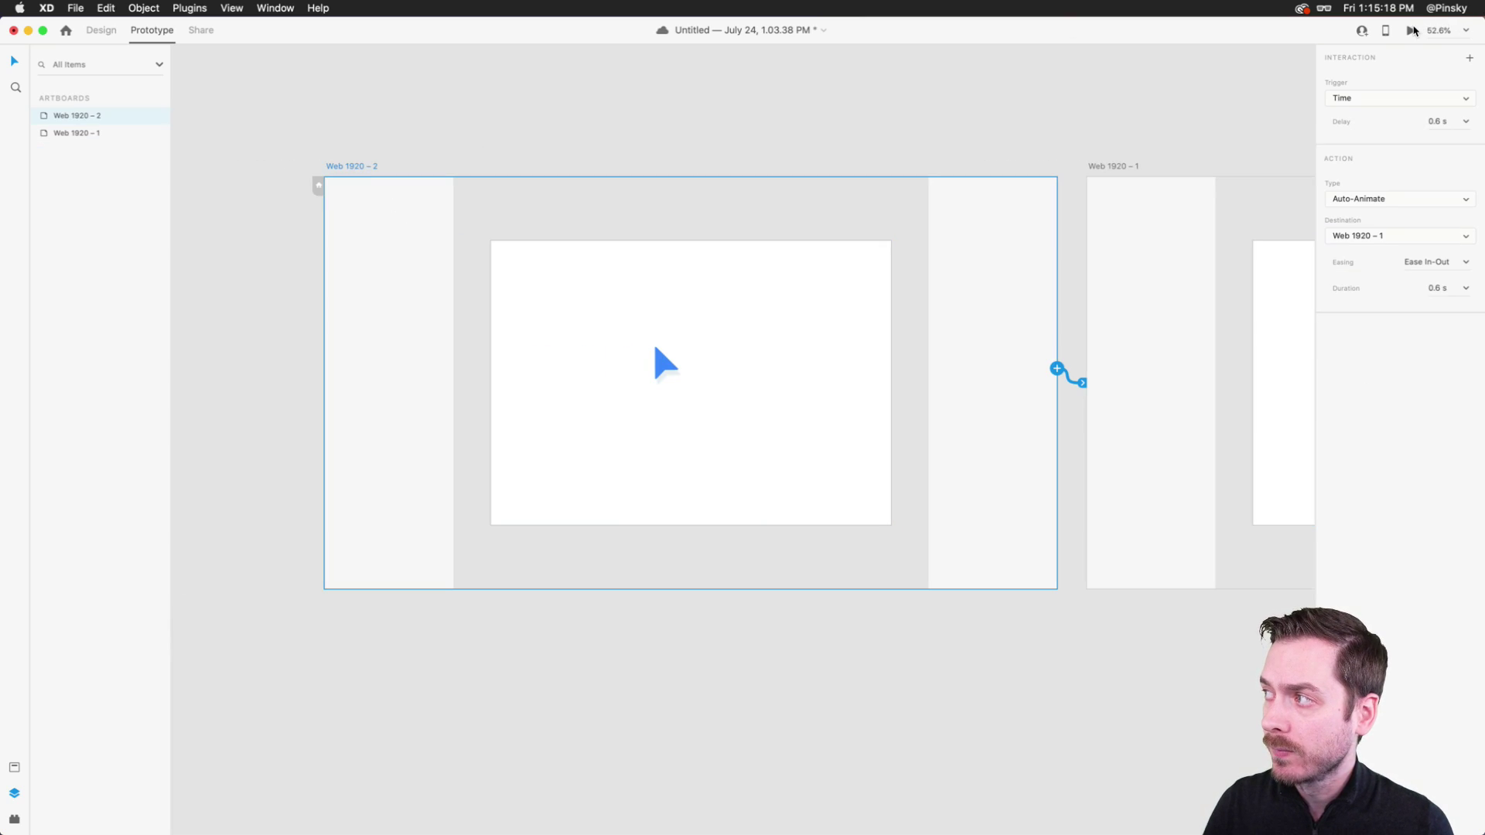
{"action": "left_click", "coordinate": [1412, 31]}
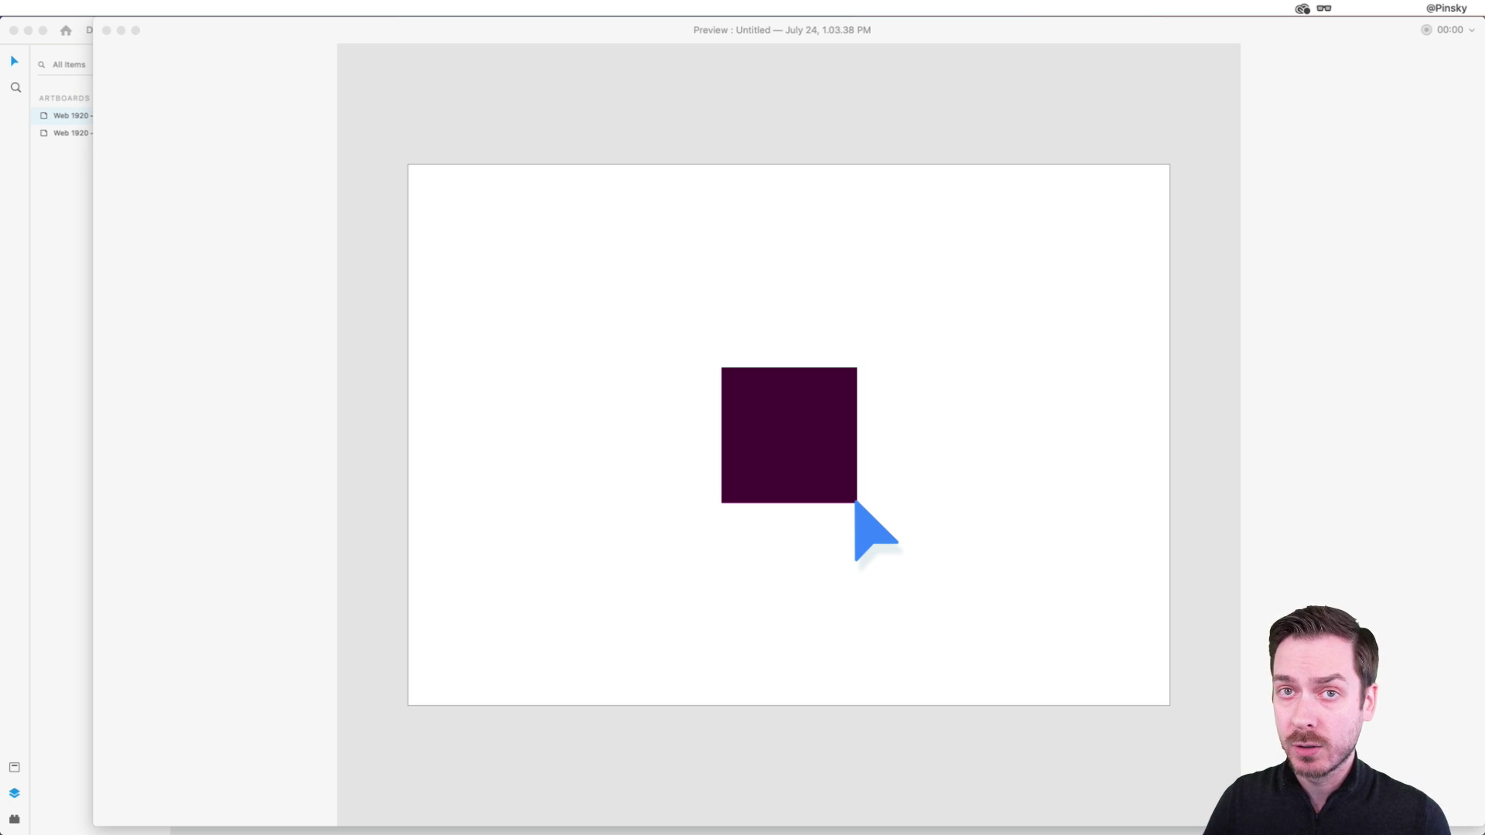
{"action": "left_click", "coordinate": [661, 116]}
{"action": "key", "text": "super+w"}
{"action": "left_click", "coordinate": [600, 102]}
{"action": "scroll", "coordinate": [600, 103], "scroll_direction": "right", "scroll_amount": 2}
{"action": "scroll", "coordinate": [600, 104], "scroll_direction": "left", "scroll_amount": 1}
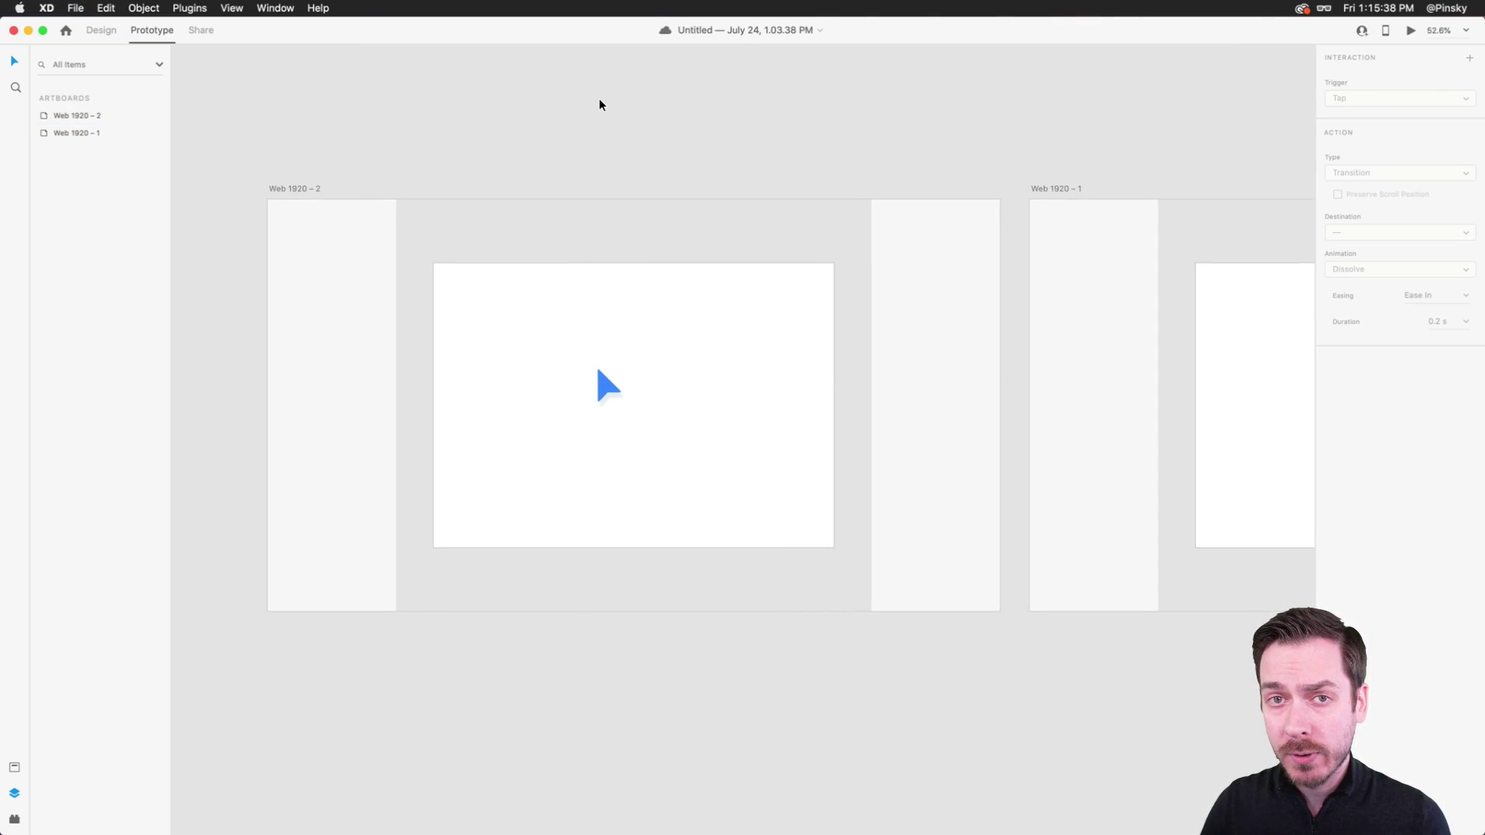
- Open the Whiteboard plugin and start a drawing session on the Web 1920 – 2 artboard
{"action": "key", "text": "shift+super+p"}
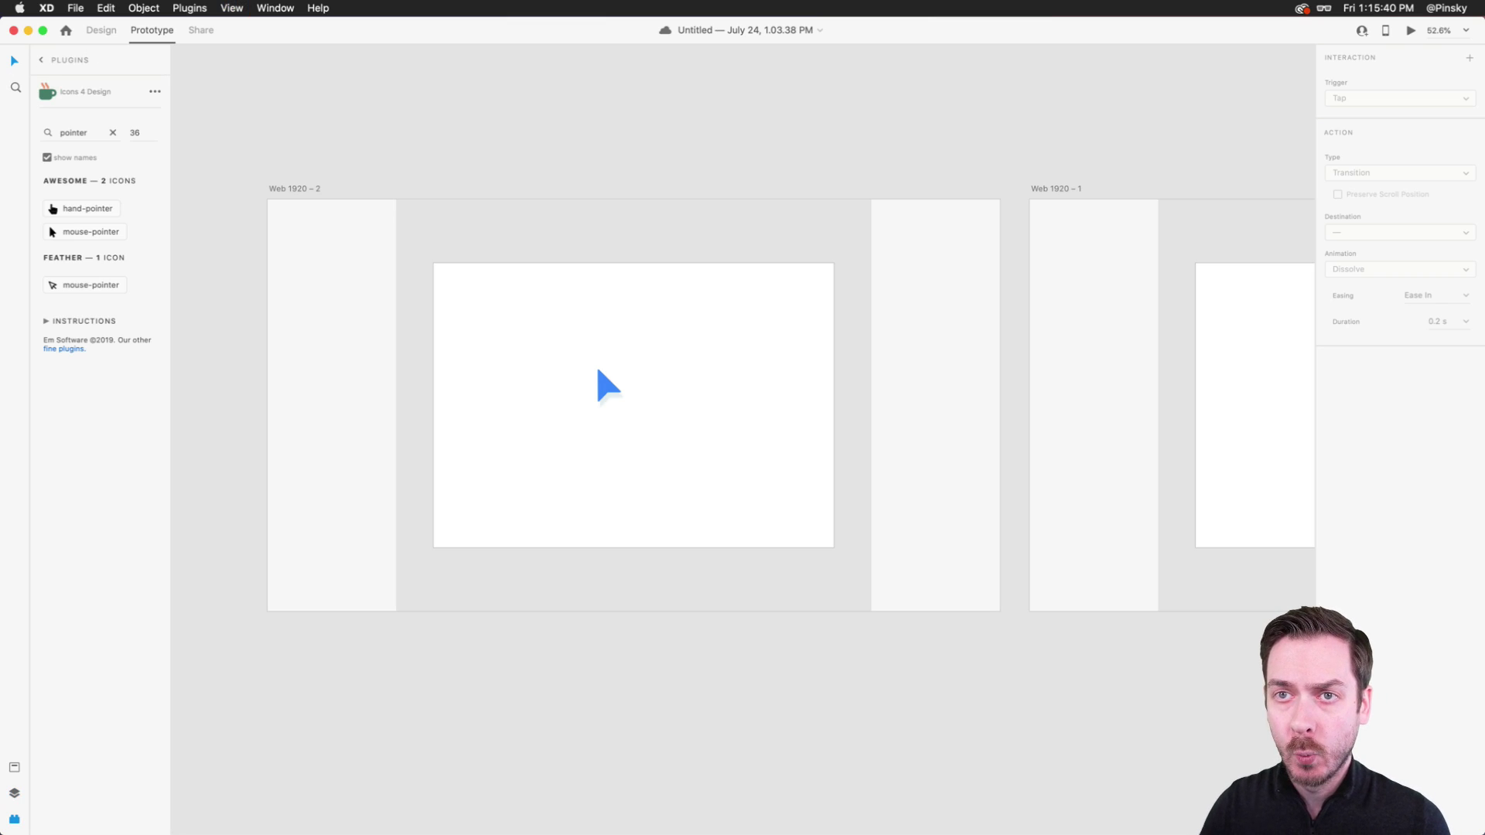
{"action": "left_click", "coordinate": [43, 60]}
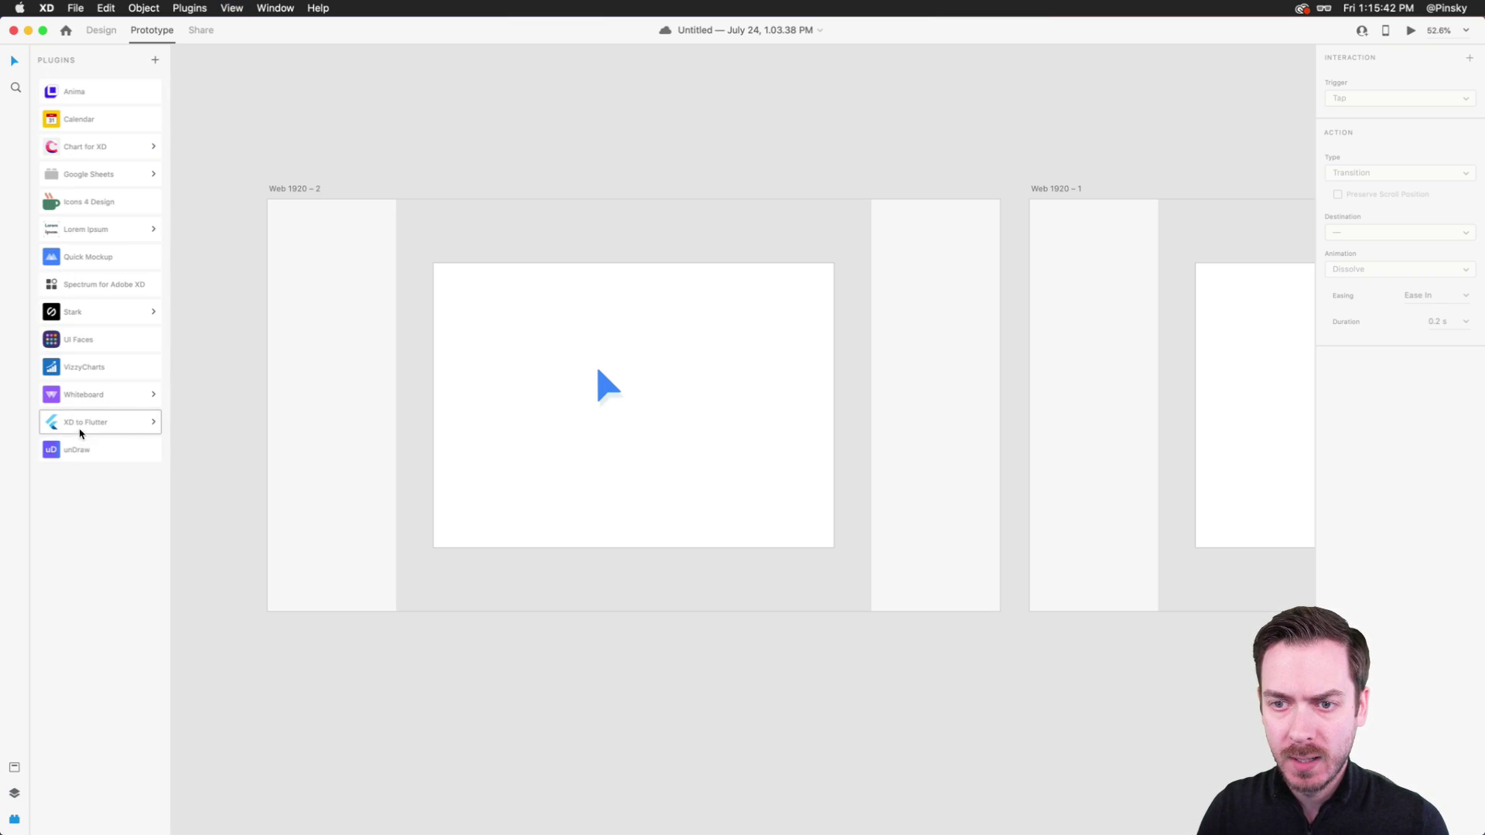
{"action": "left_click", "coordinate": [97, 397]}
{"action": "left_click", "coordinate": [78, 417]}
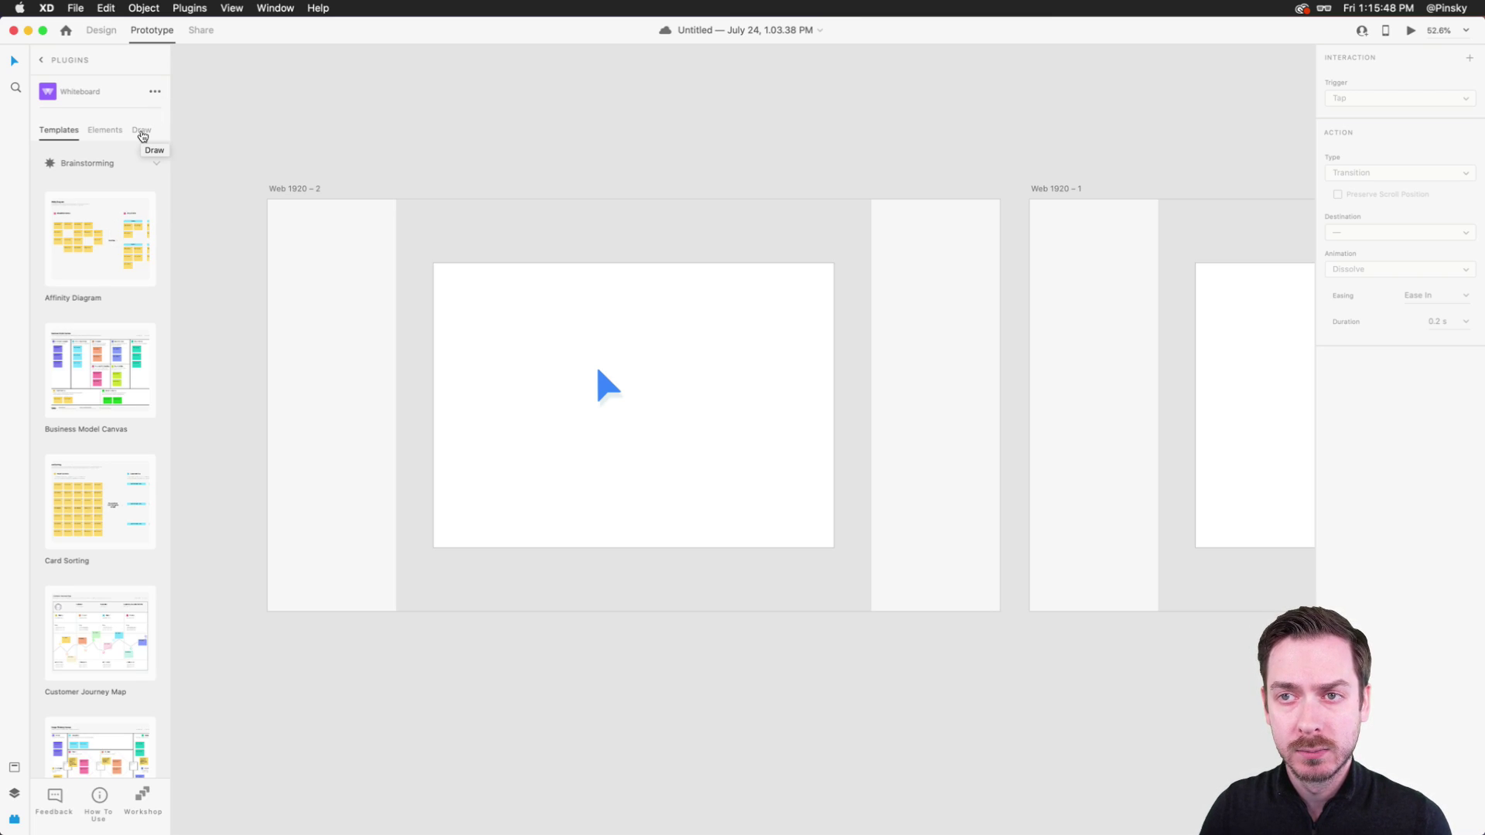
{"action": "left_click", "coordinate": [306, 189]}
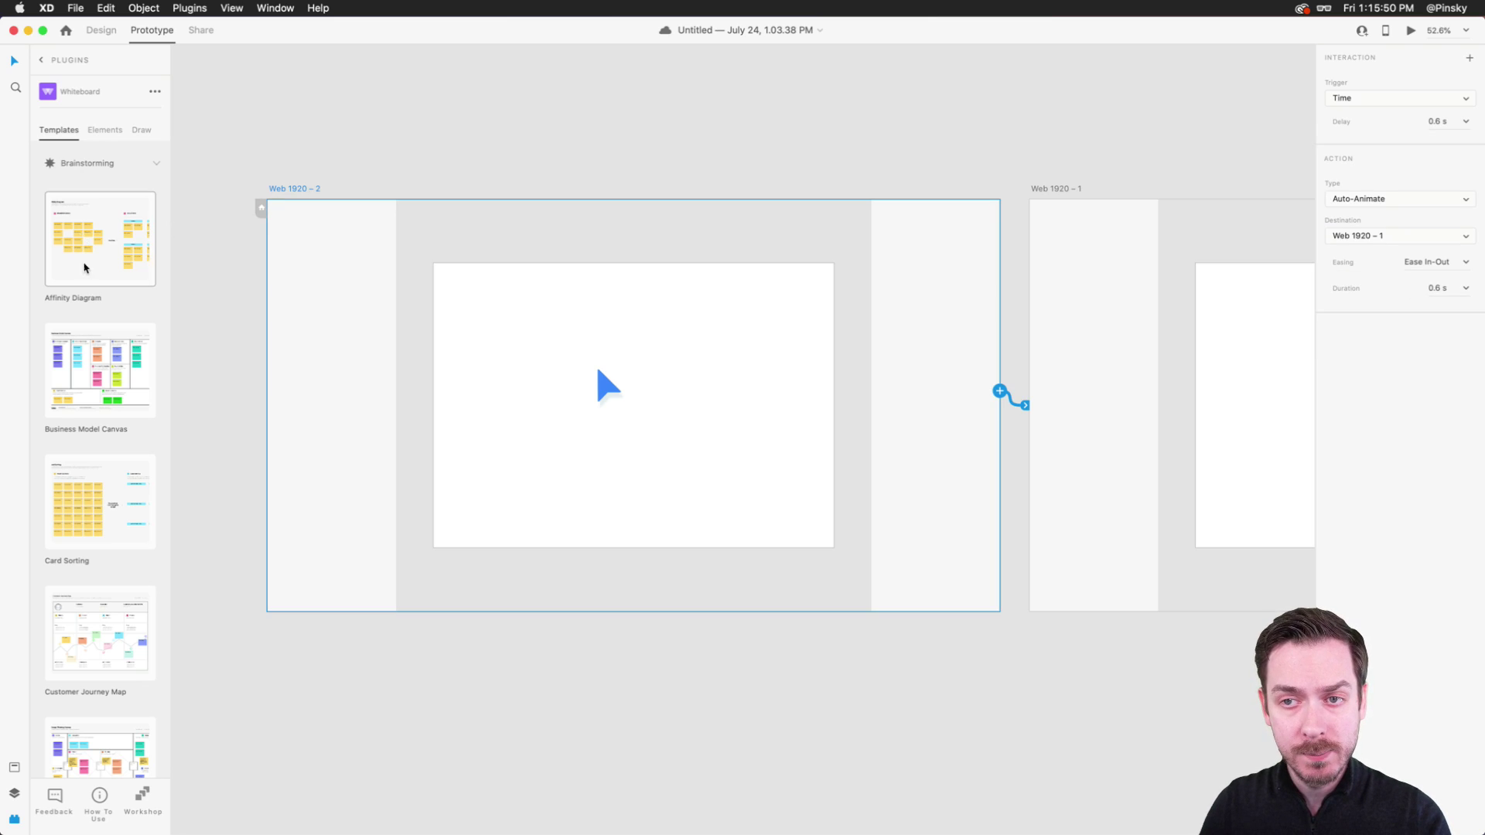
{"action": "left_click", "coordinate": [143, 132]}
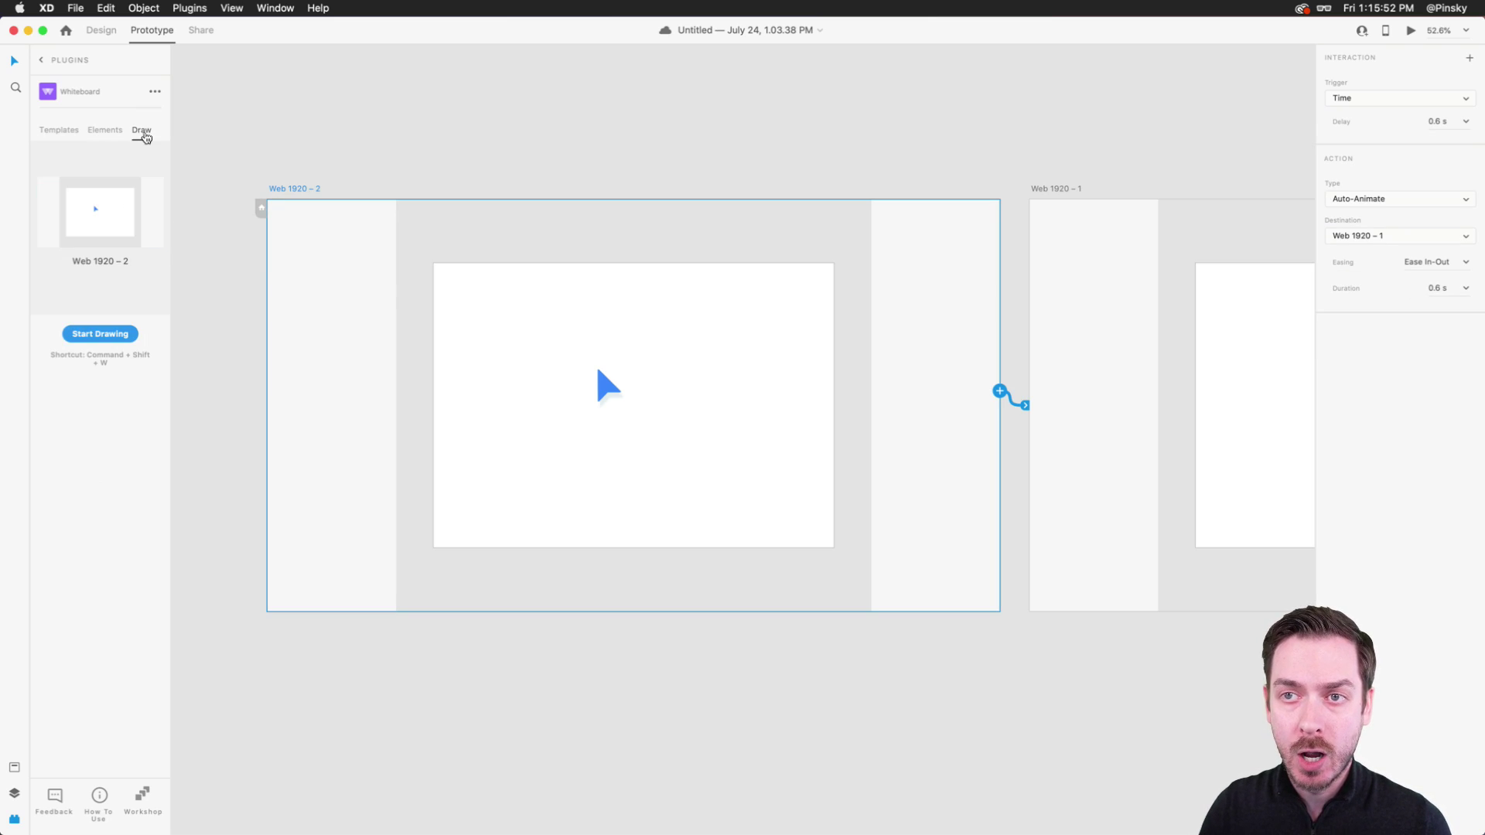
{"action": "left_click", "coordinate": [100, 334]}
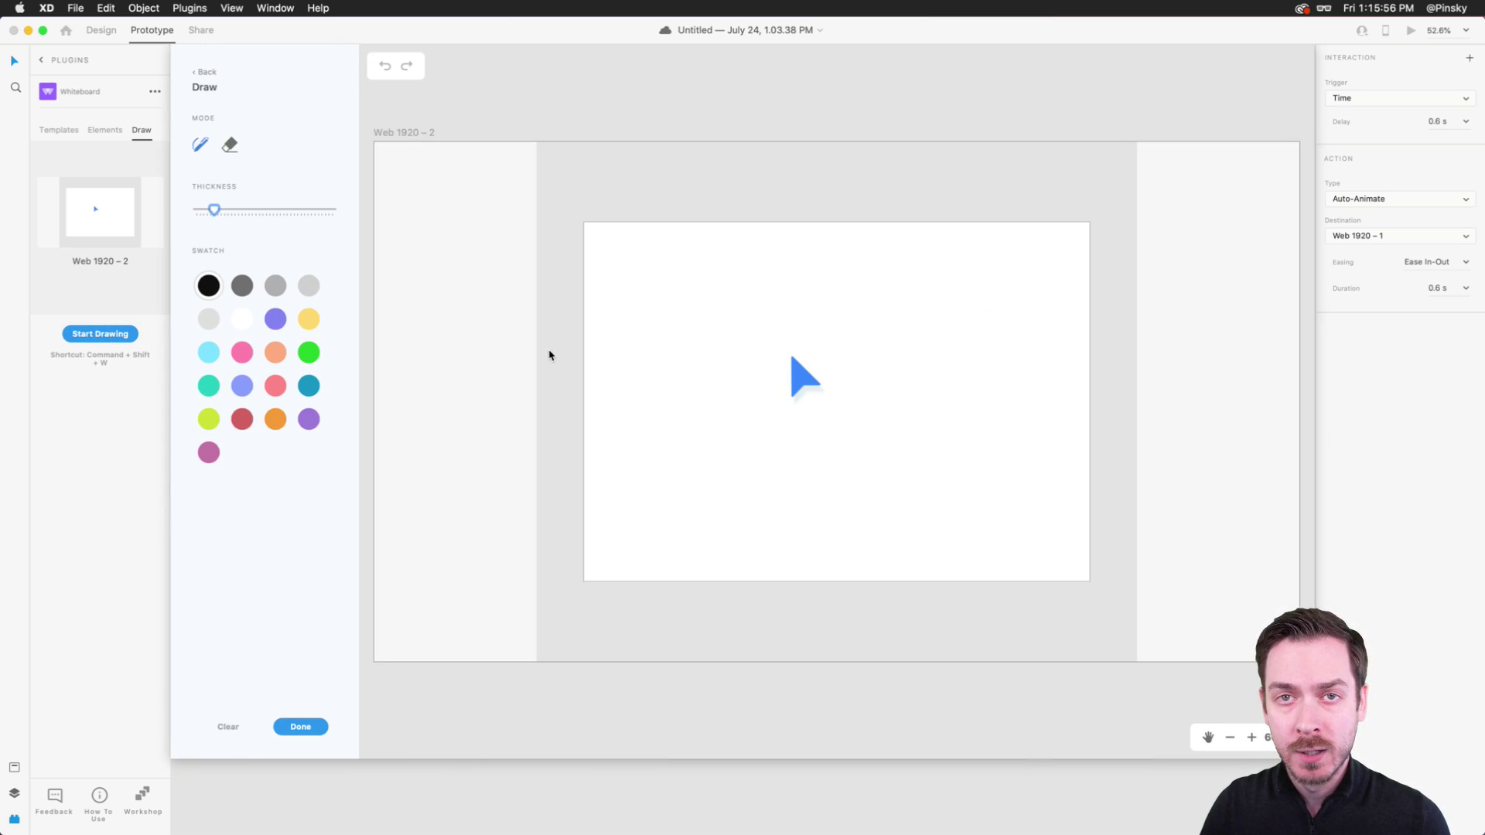
- Draw a black circle around the blue pointer, handwrite "This Sucks" beneath it, and finish the Whiteboard drawing
{"action": "mouse_move", "coordinate": [799, 341]}
{"action": "left_mouse_down"}
{"action": "mouse_move", "coordinate": [762, 366]}
{"action": "mouse_move", "coordinate": [830, 427]}
{"action": "mouse_move", "coordinate": [849, 342]}
{"action": "mouse_move", "coordinate": [762, 354]}
{"action": "left_mouse_up"}
{"action": "mouse_move", "coordinate": [747, 450]}
{"action": "left_mouse_down"}
{"action": "mouse_move", "coordinate": [748, 481]}
{"action": "mouse_move", "coordinate": [774, 435]}
{"action": "mouse_move", "coordinate": [787, 479]}
{"action": "mouse_move", "coordinate": [851, 495]}
{"action": "left_mouse_up"}
{"action": "left_click", "coordinate": [809, 468]}
{"action": "left_click_drag", "start_coordinate": [940, 447], "coordinate": [913, 498]}
{"action": "mouse_move", "coordinate": [934, 476]}
{"action": "left_mouse_down"}
{"action": "mouse_move", "coordinate": [958, 496]}
{"action": "mouse_move", "coordinate": [994, 462]}
{"action": "mouse_move", "coordinate": [989, 485]}
{"action": "mouse_move", "coordinate": [1009, 487]}
{"action": "left_mouse_up"}
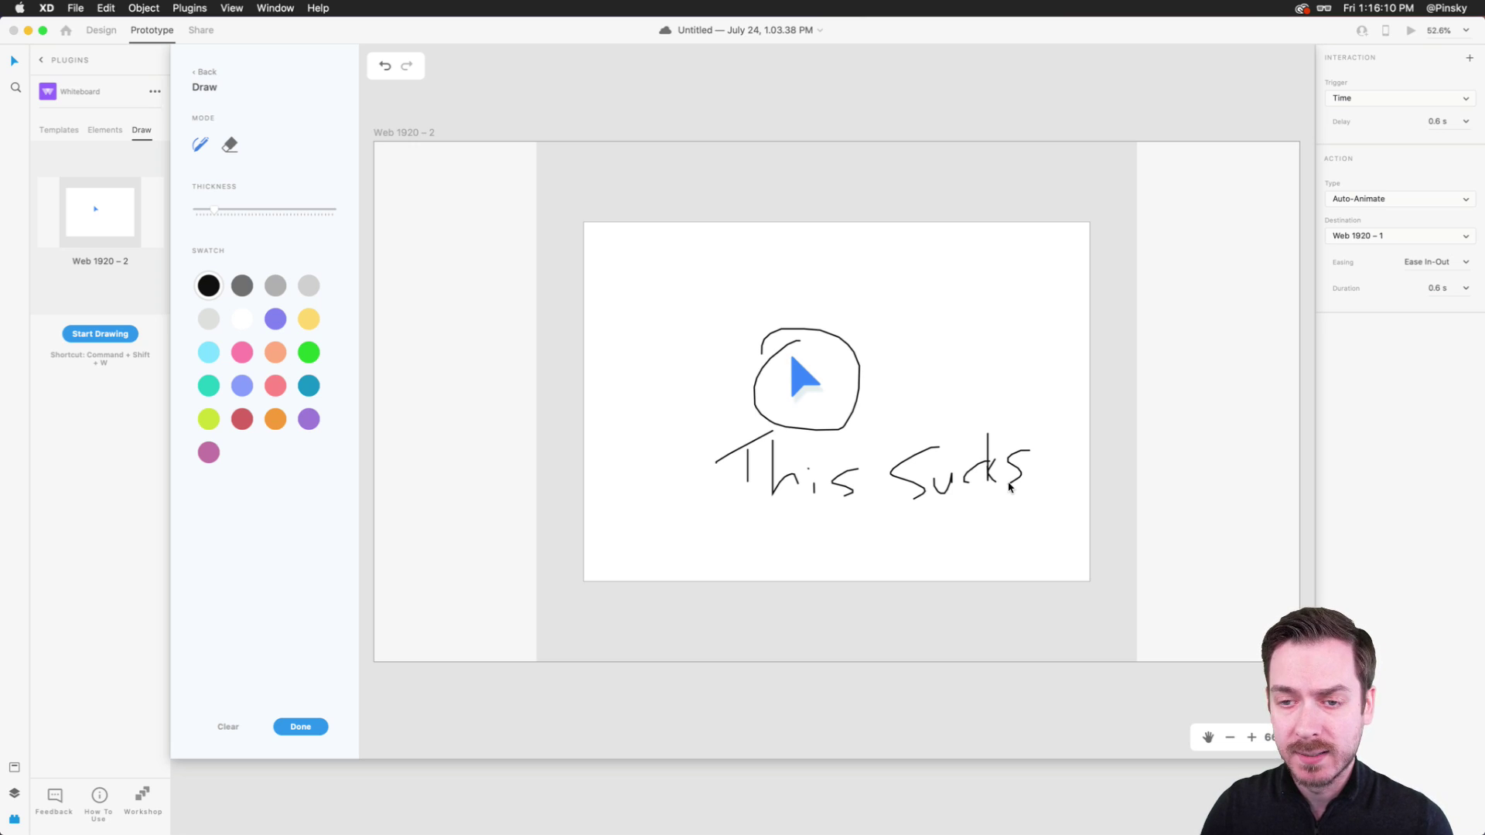
{"action": "left_click", "coordinate": [301, 728]}
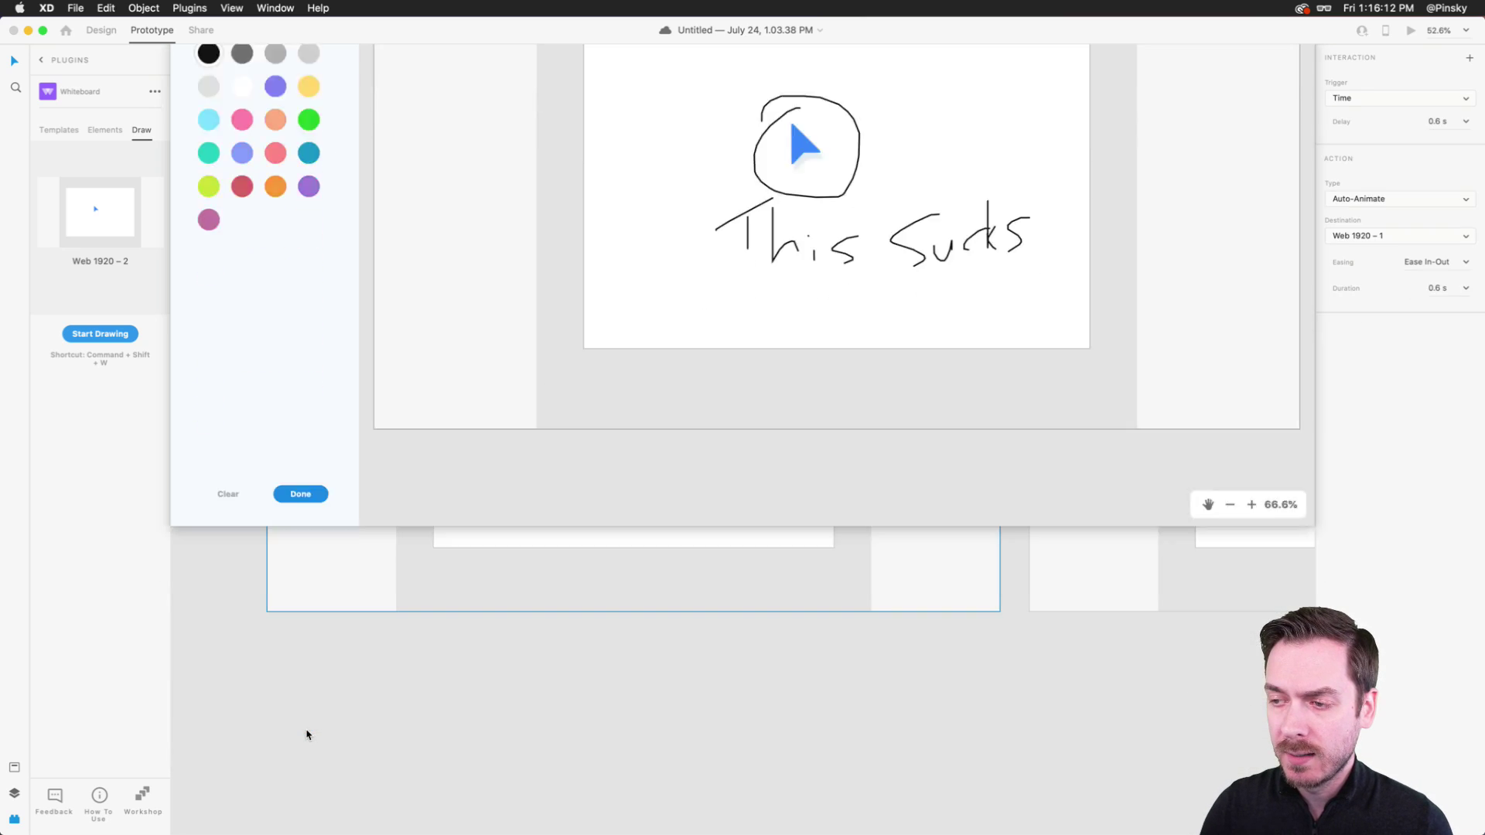
- Return to design mode and change the border color of the hand-drawn circle and text to red
{"action": "scroll", "coordinate": [643, 424], "scroll_direction": "down", "scroll_amount": 5}
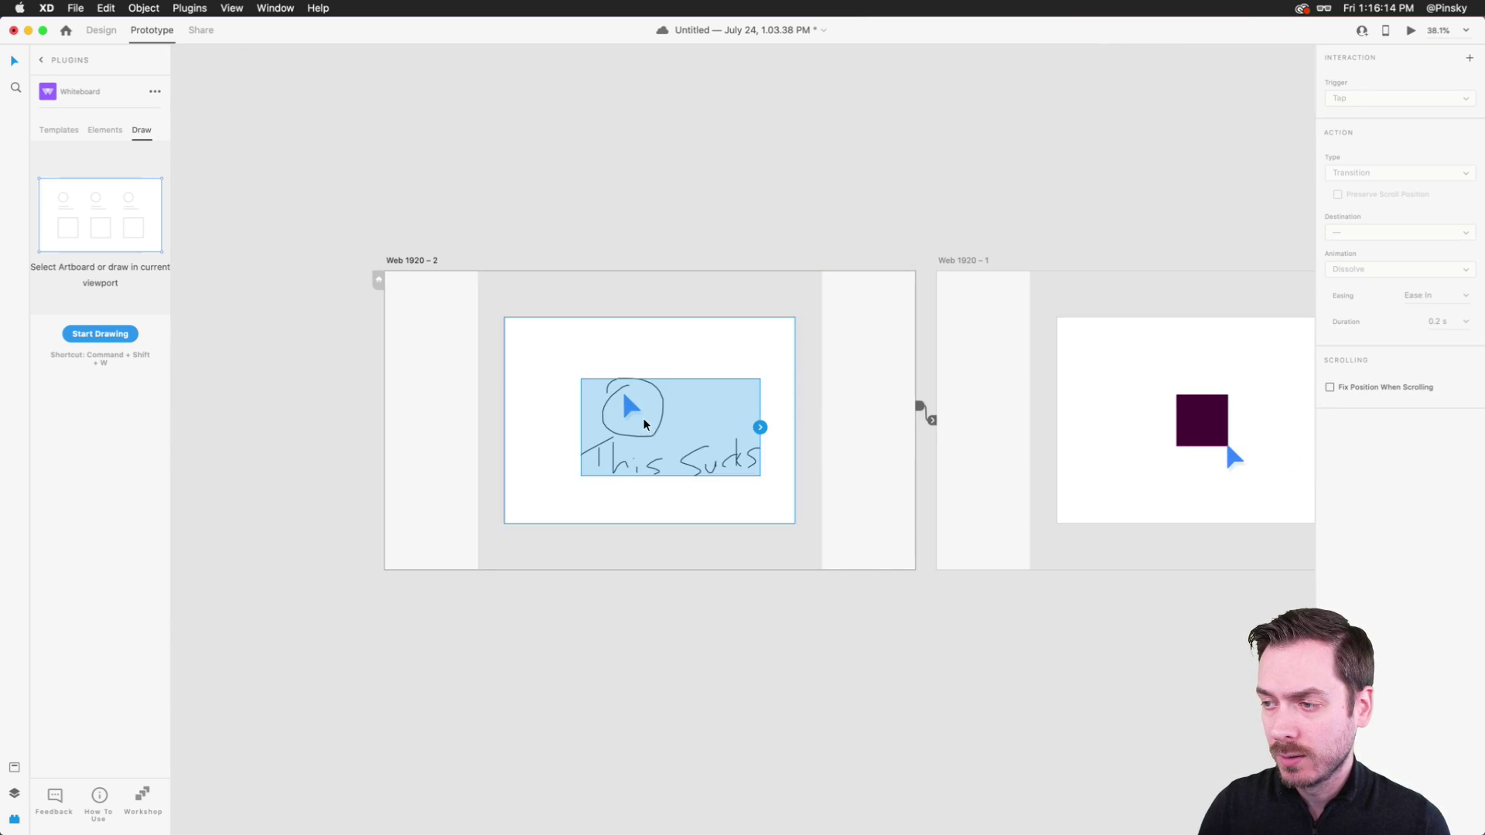
{"action": "left_click", "coordinate": [108, 31]}
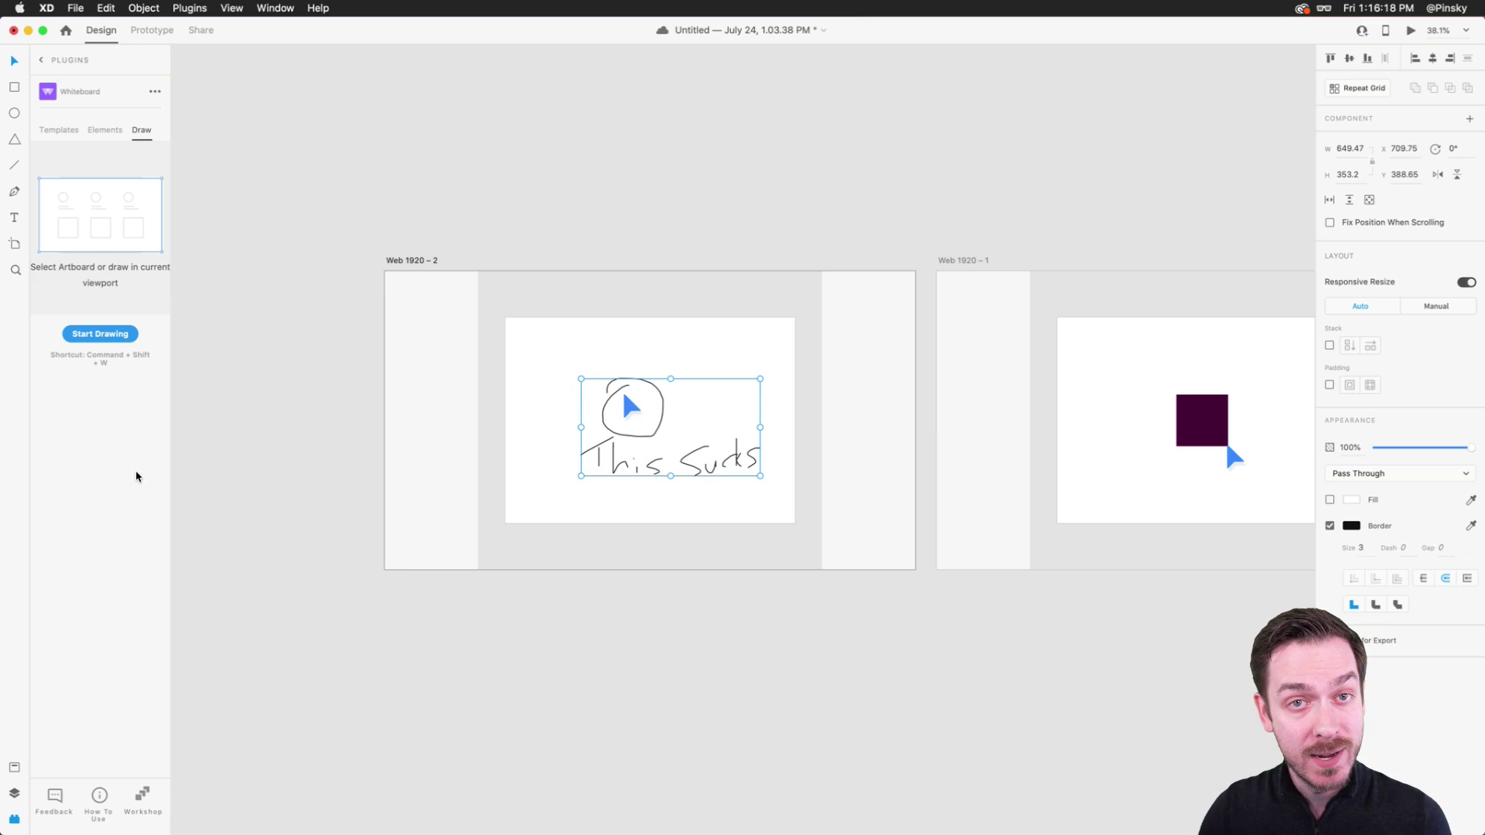
{"action": "left_click", "coordinate": [1352, 526]}
{"action": "left_click", "coordinate": [1285, 455]}
{"action": "left_click", "coordinate": [541, 222]}
{"action": "left_click", "coordinate": [663, 399]}
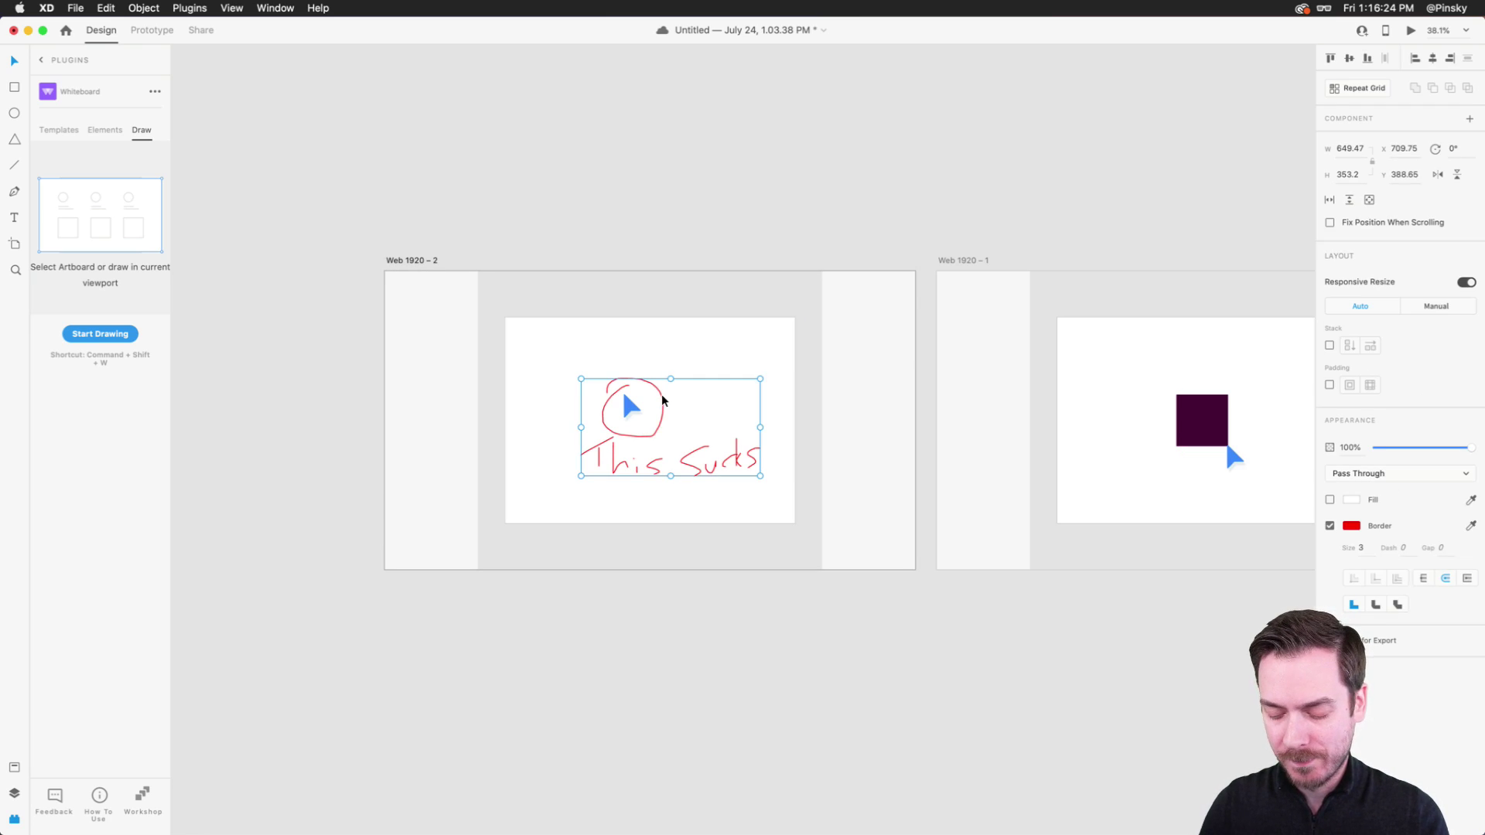
- Delete the red hand-drawn circle and text, leave the Whiteboard plugin, and show the document assets
{"action": "key", "text": "Delete"}
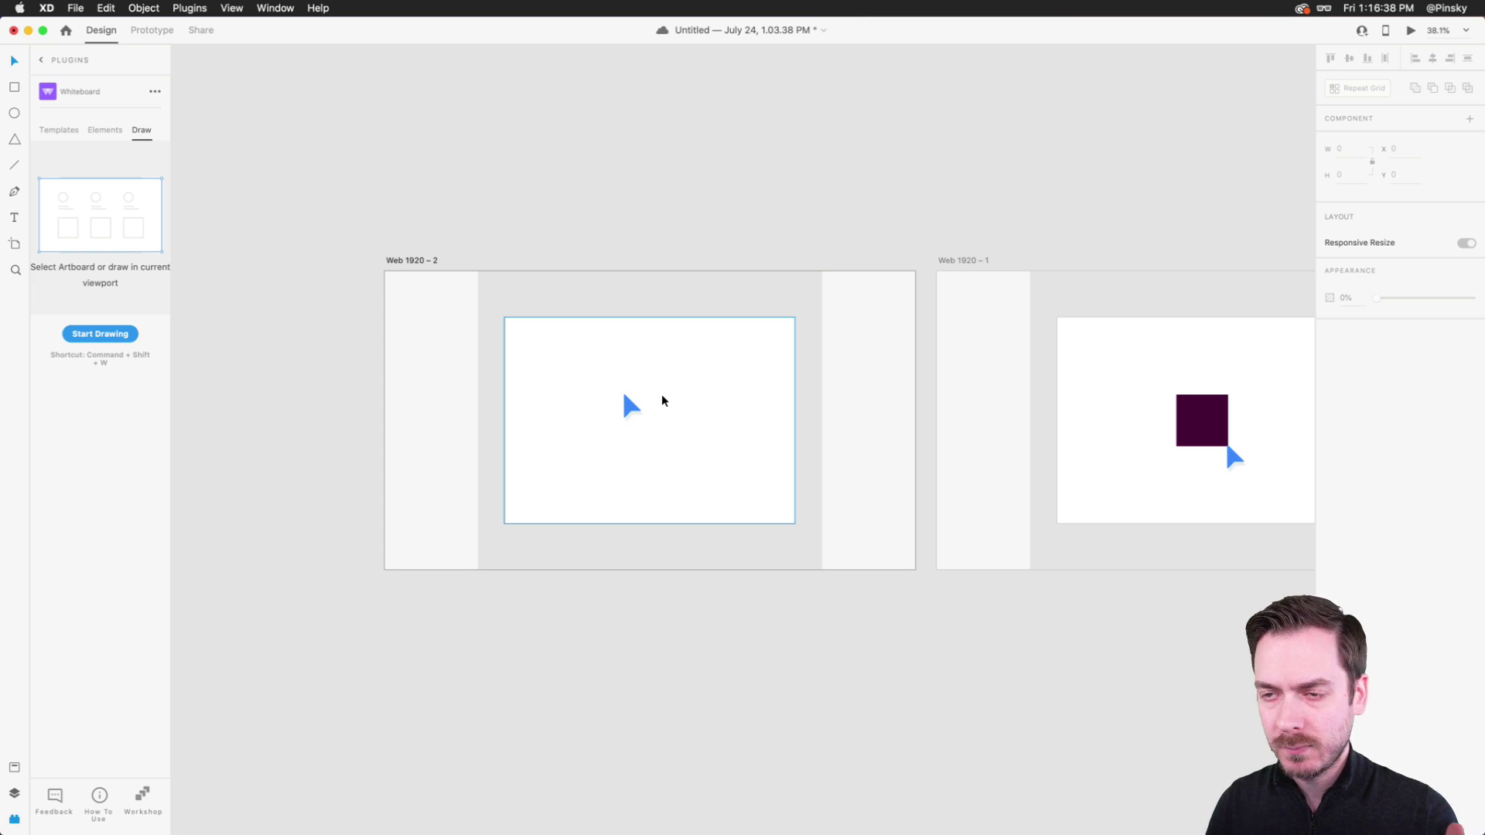
{"action": "left_click", "coordinate": [218, 322]}
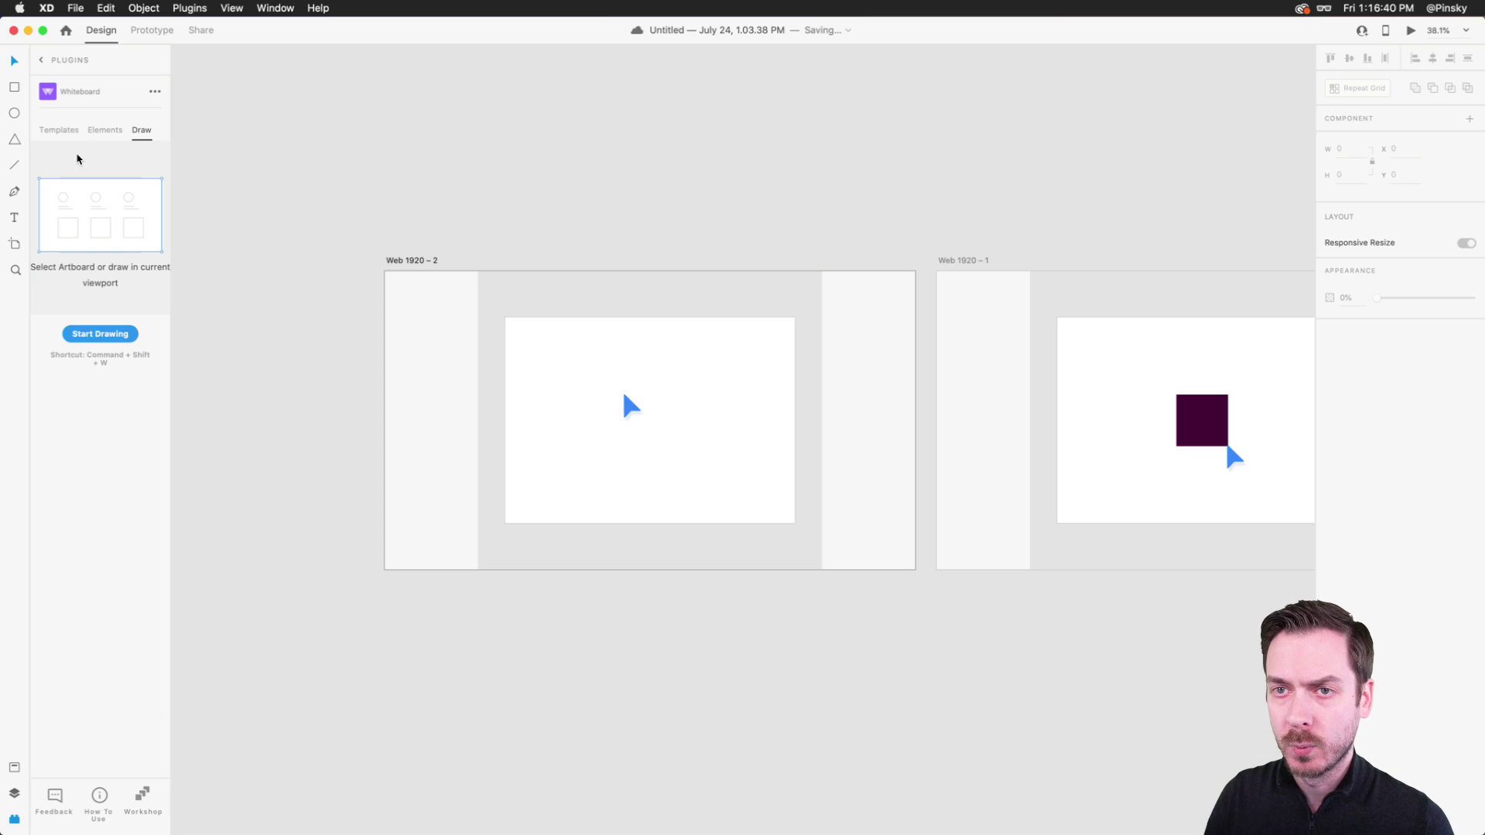
{"action": "left_click", "coordinate": [41, 60]}
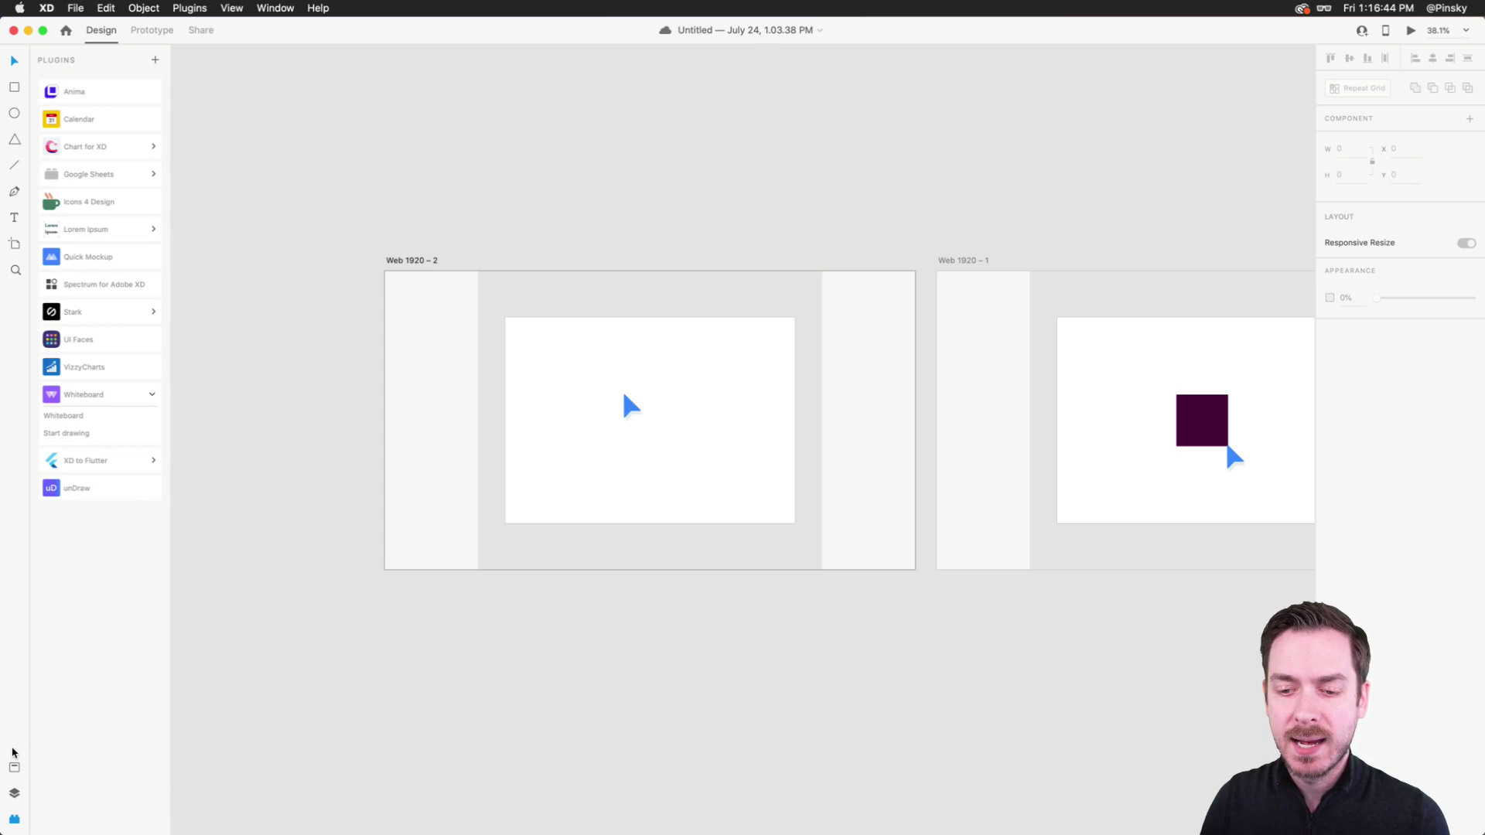
{"action": "left_click", "coordinate": [14, 768]}
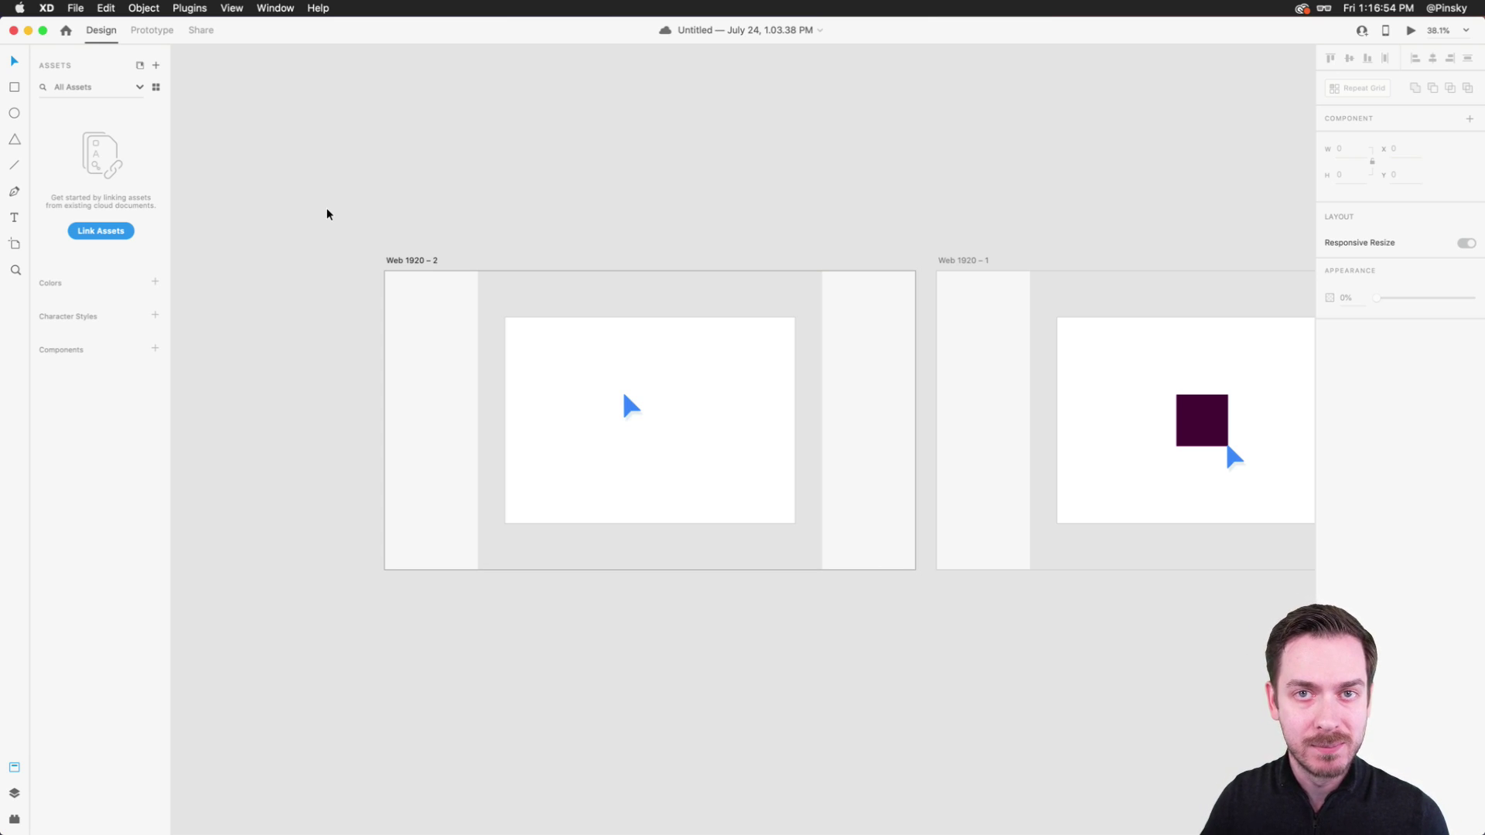
- Examine the pointer and the dark purple square across the Web 1920 – 2 and Web 1920 – 1 artboards
{"action": "scroll", "coordinate": [660, 371], "scroll_direction": "up", "scroll_amount": 3}
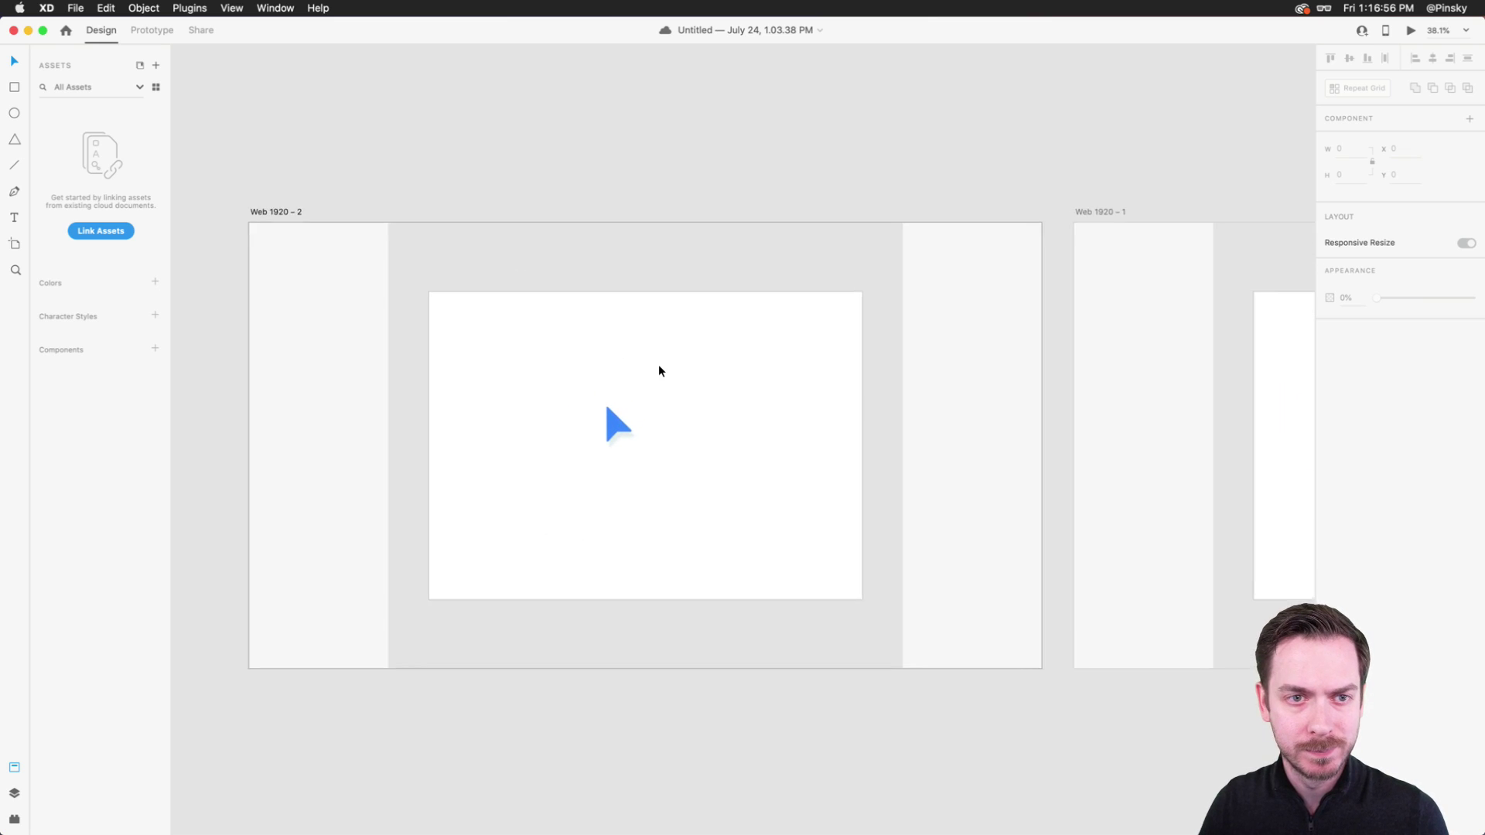
{"action": "scroll", "coordinate": [744, 391], "scroll_direction": "right", "scroll_amount": 15}
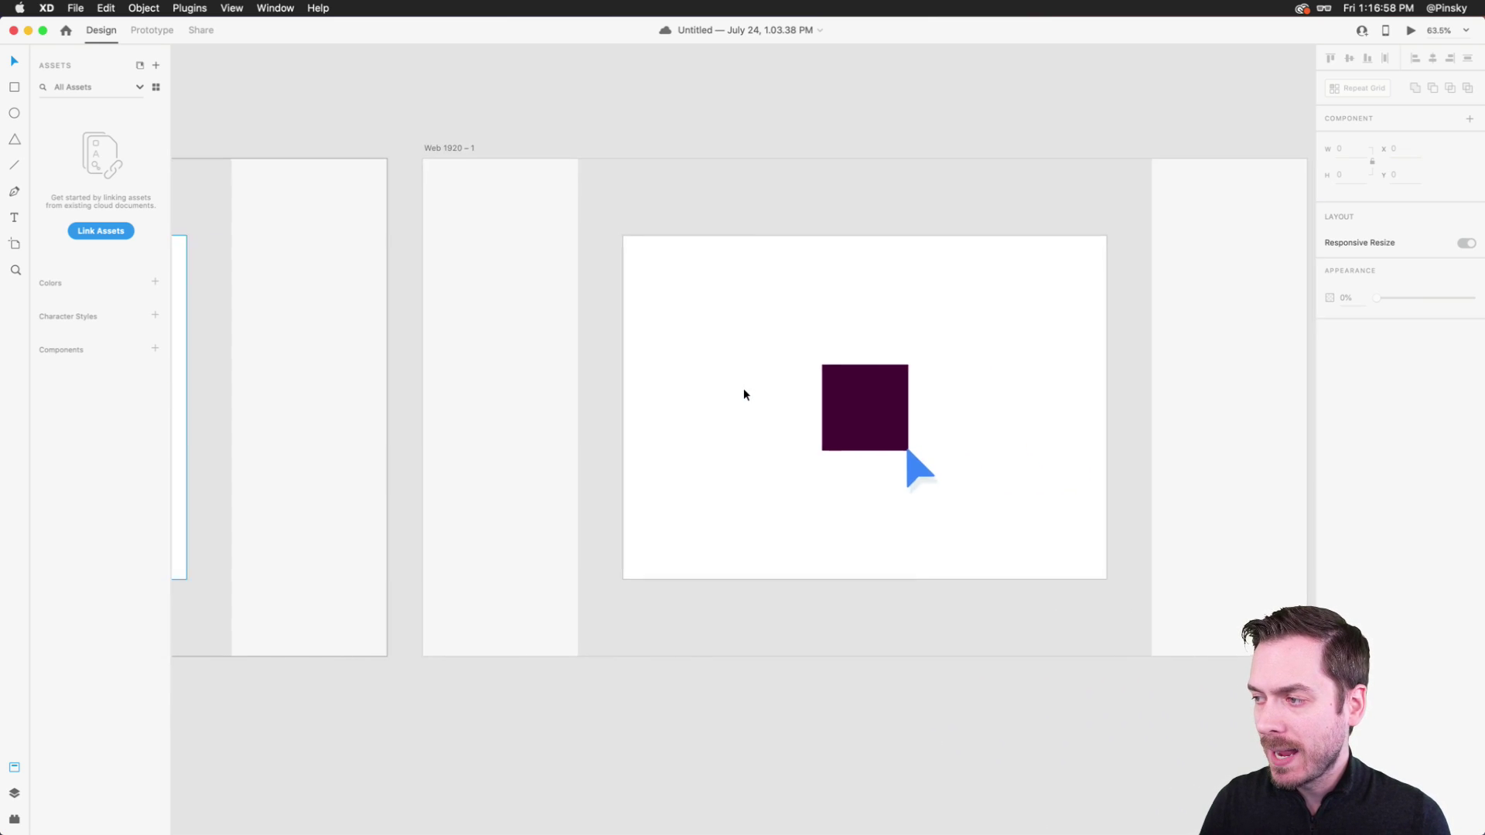
{"action": "scroll", "coordinate": [744, 394], "scroll_direction": "down", "scroll_amount": 3}
{"action": "scroll", "coordinate": [298, 331], "scroll_direction": "left", "scroll_amount": 5}
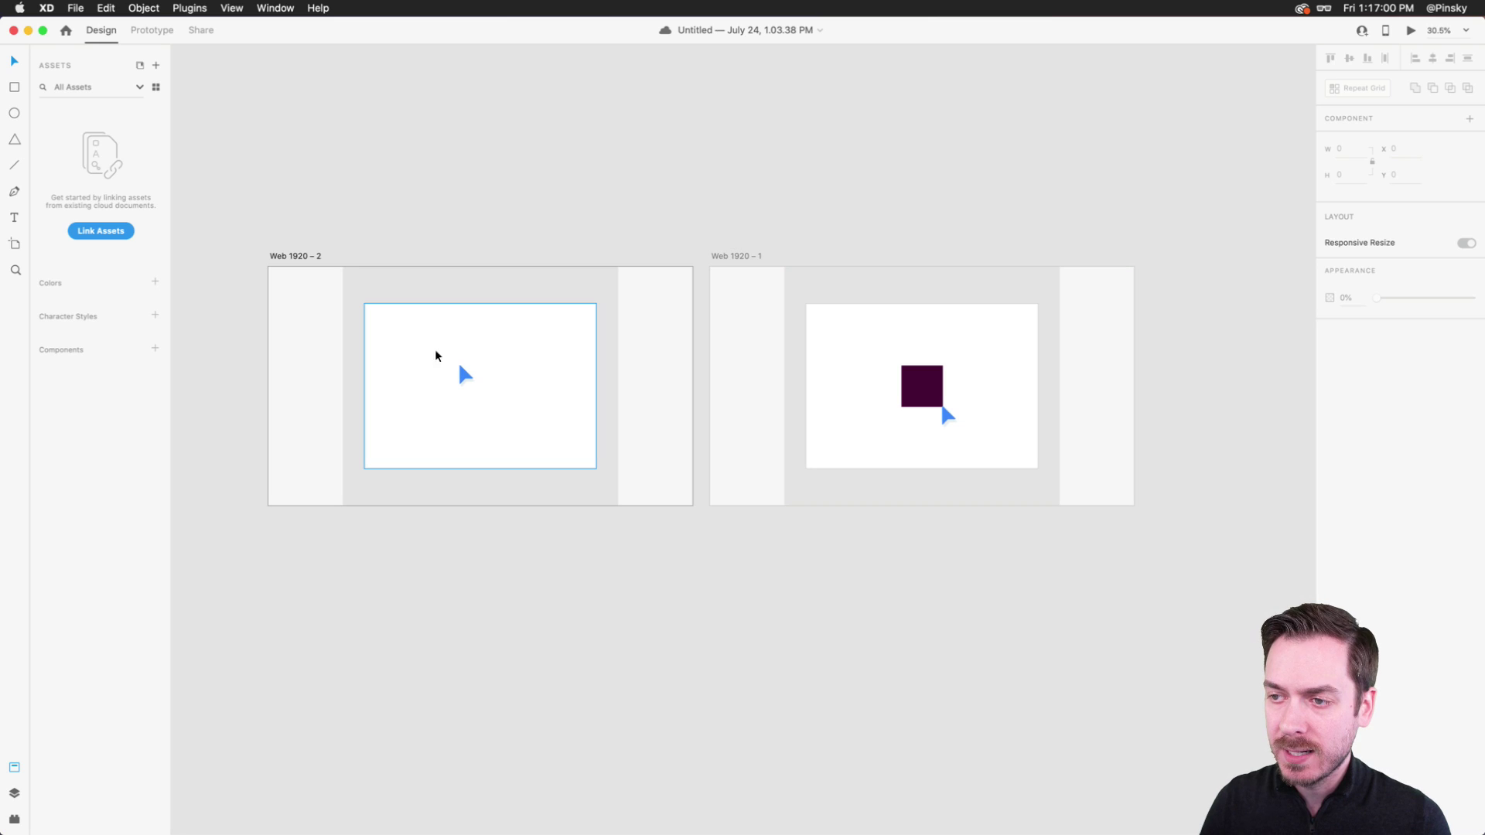
{"action": "scroll", "coordinate": [959, 386], "scroll_direction": "up", "scroll_amount": 4}
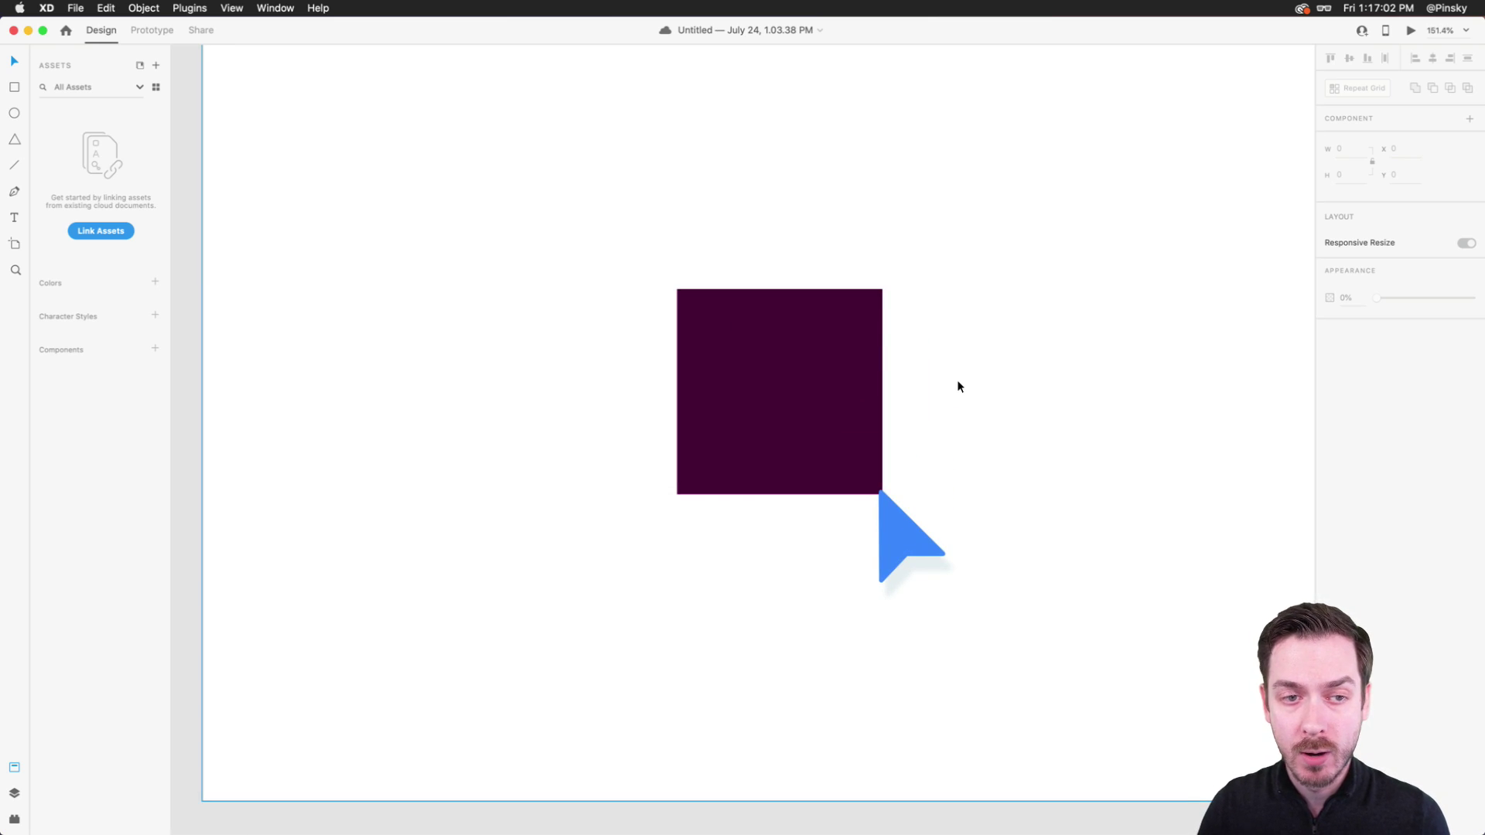
{"action": "scroll", "coordinate": [959, 386], "scroll_direction": "down", "scroll_amount": 3}
{"action": "left_click", "coordinate": [898, 391]}
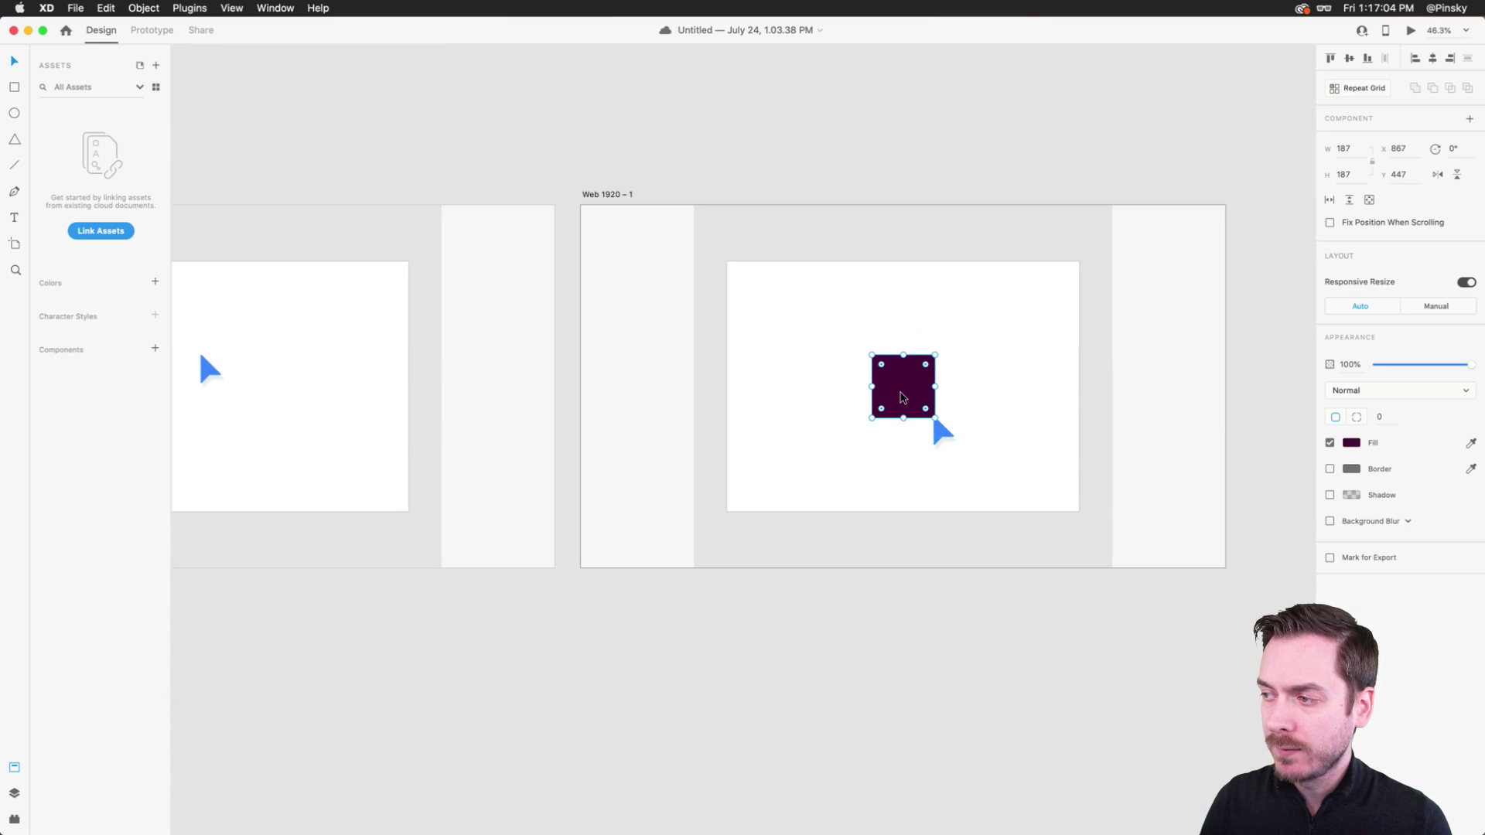
{"action": "scroll", "coordinate": [902, 398], "scroll_direction": "up", "scroll_amount": 2}
{"action": "scroll", "coordinate": [902, 398], "scroll_direction": "up", "scroll_amount": 2}
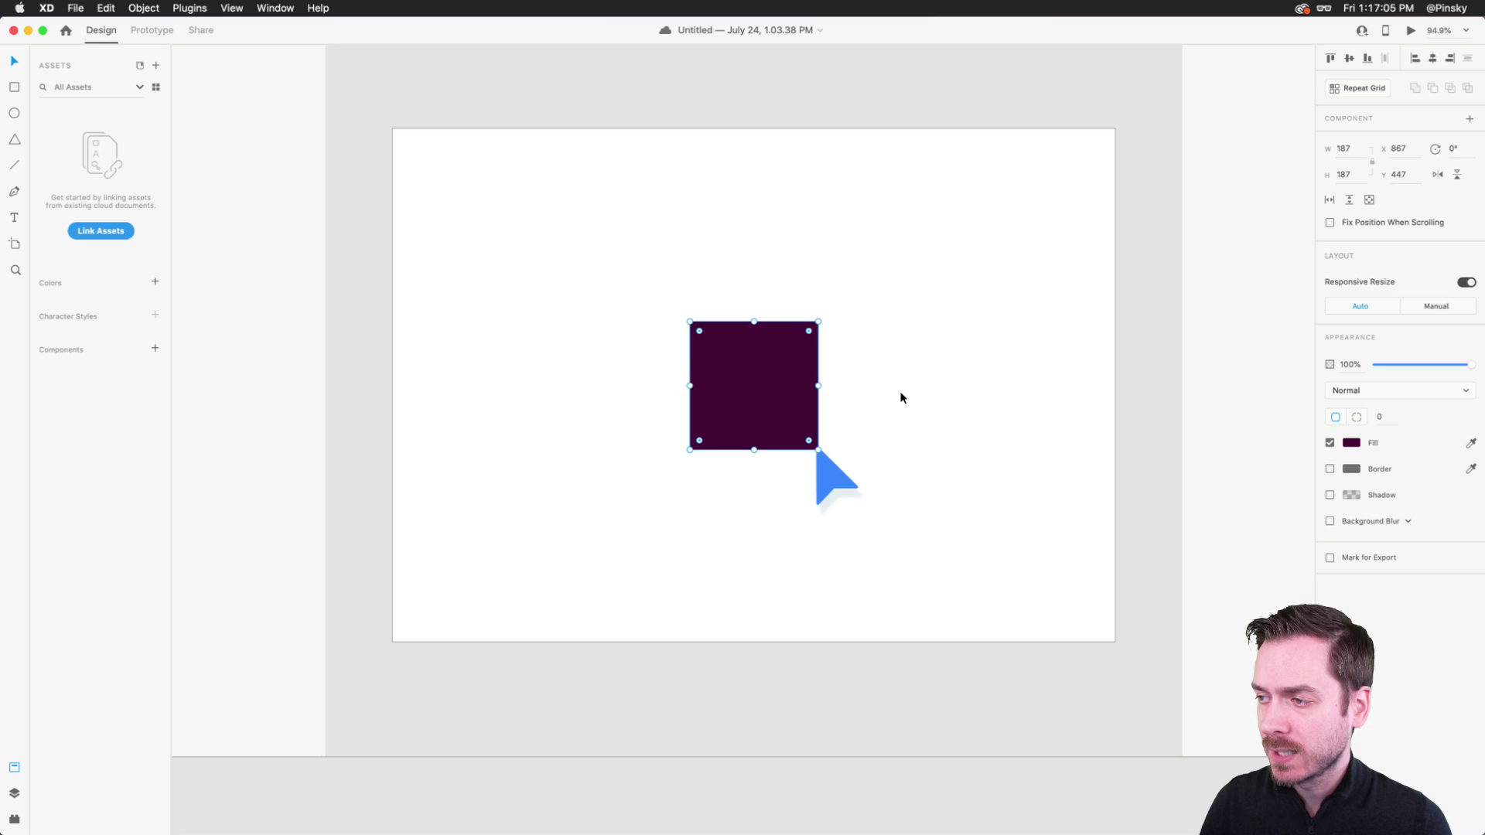
- Draw a 175 by 175 test square beside the purple square on Web 1920 – 1, then delete it
{"action": "left_click", "coordinate": [559, 277]}
{"action": "key", "text": "r"}
{"action": "left_click_drag", "start_coordinate": [464, 189], "coordinate": [586, 346]}
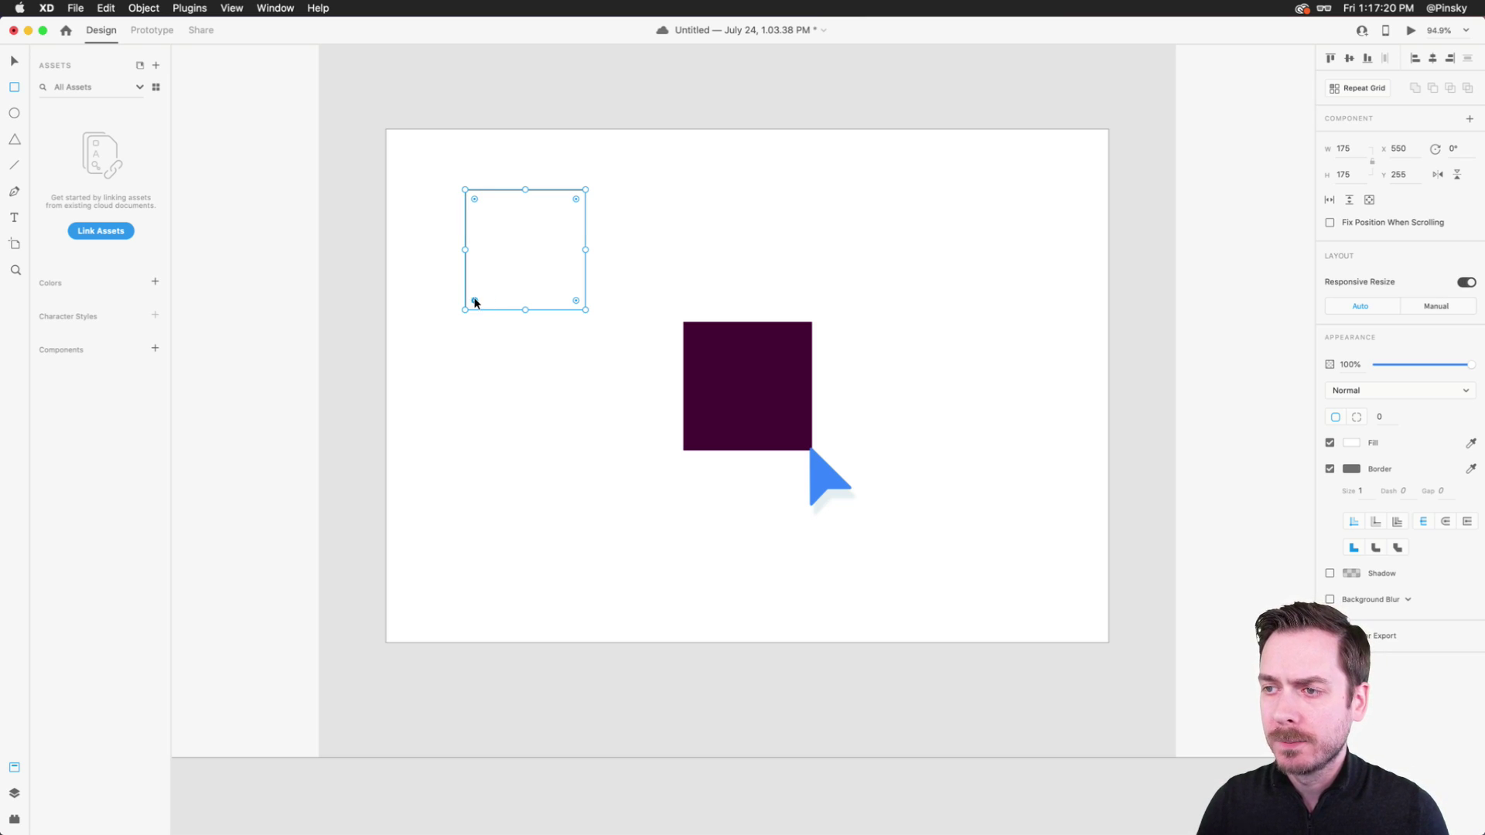
{"action": "mouse_move", "coordinate": [578, 298]}
{"action": "left_mouse_down"}
{"action": "mouse_move", "coordinate": [552, 271]}
{"action": "mouse_move", "coordinate": [574, 301]}
{"action": "left_mouse_up"}
{"action": "key", "text": "BackSpace"}
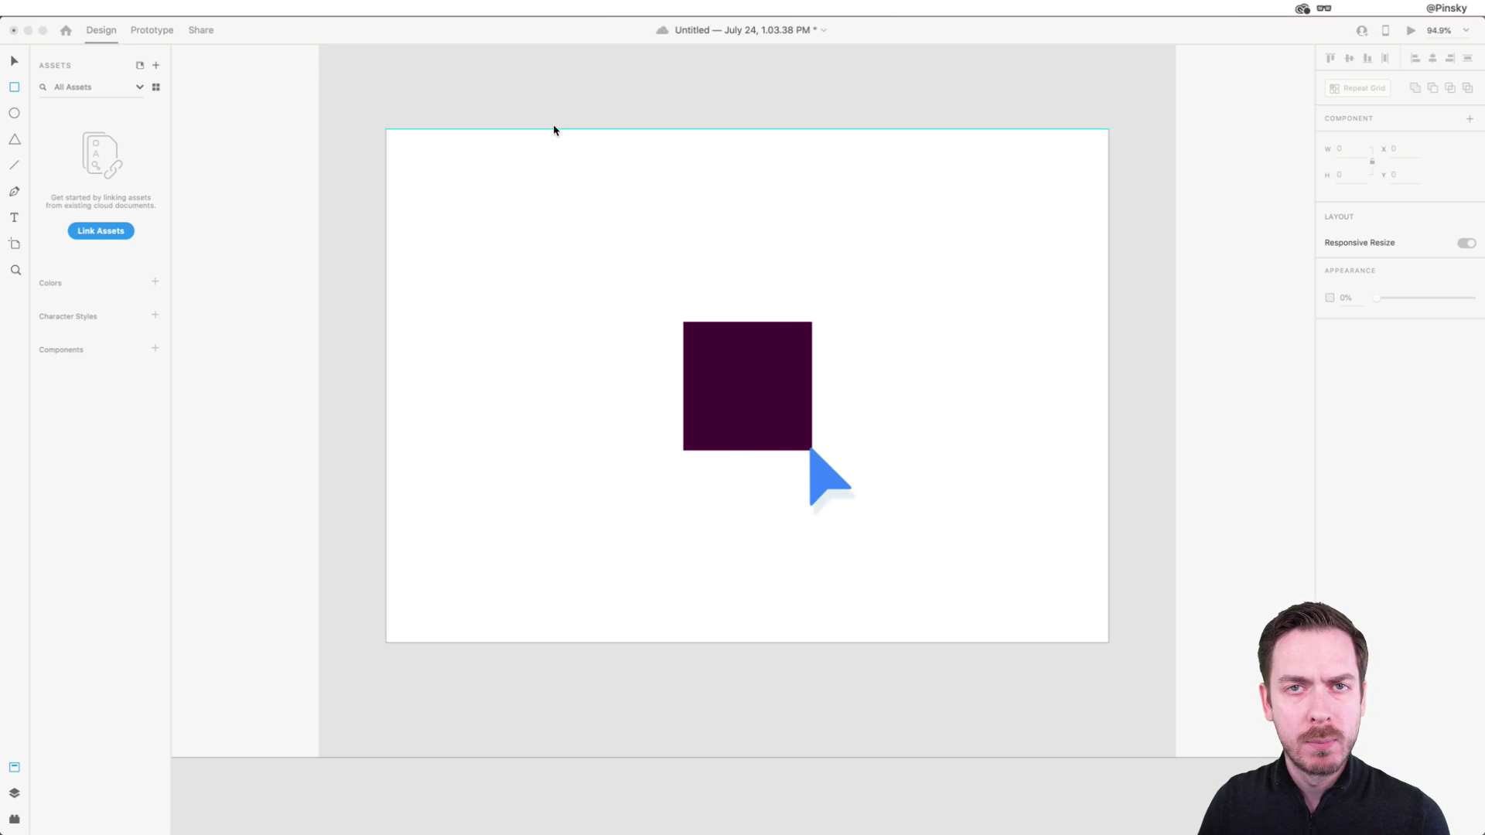
{"action": "left_click", "coordinate": [504, 87]}
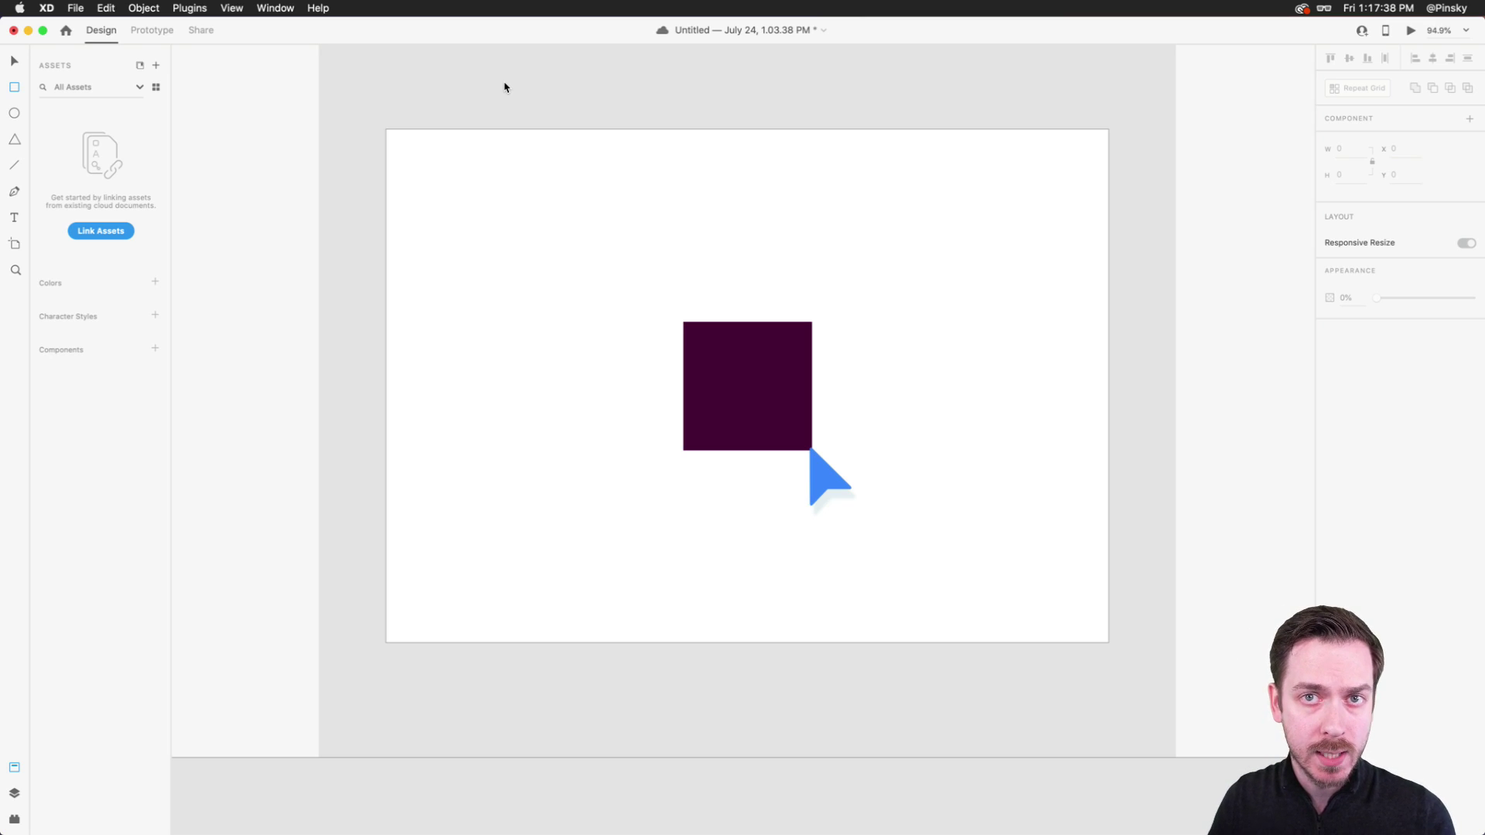
- Save the document and duplicate the Web 1920 – 1 artboard as the next animation state
{"action": "key", "text": "super+s"}
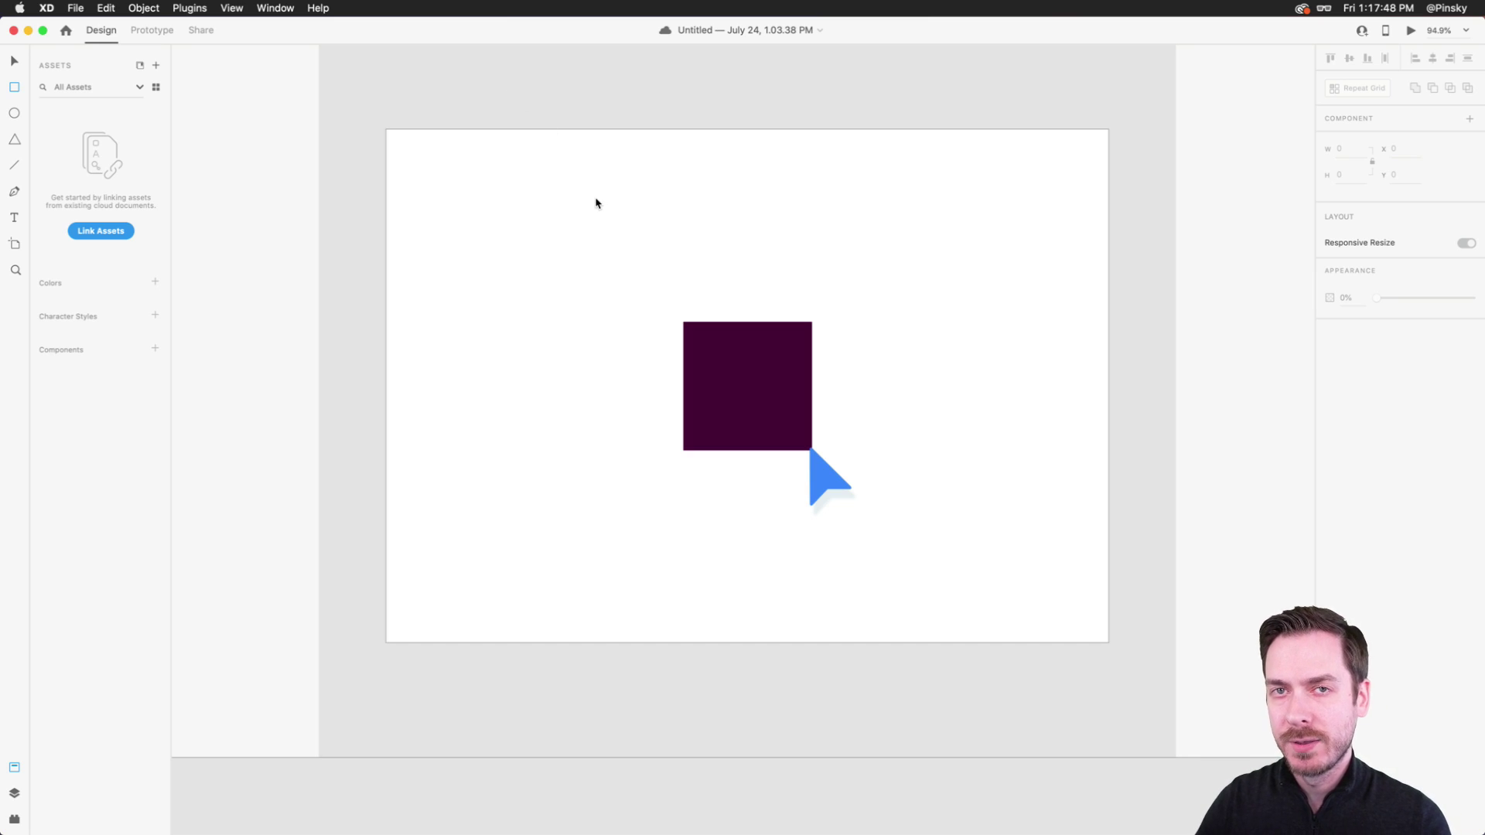
{"action": "scroll", "coordinate": [657, 266], "scroll_direction": "down", "scroll_amount": 5}
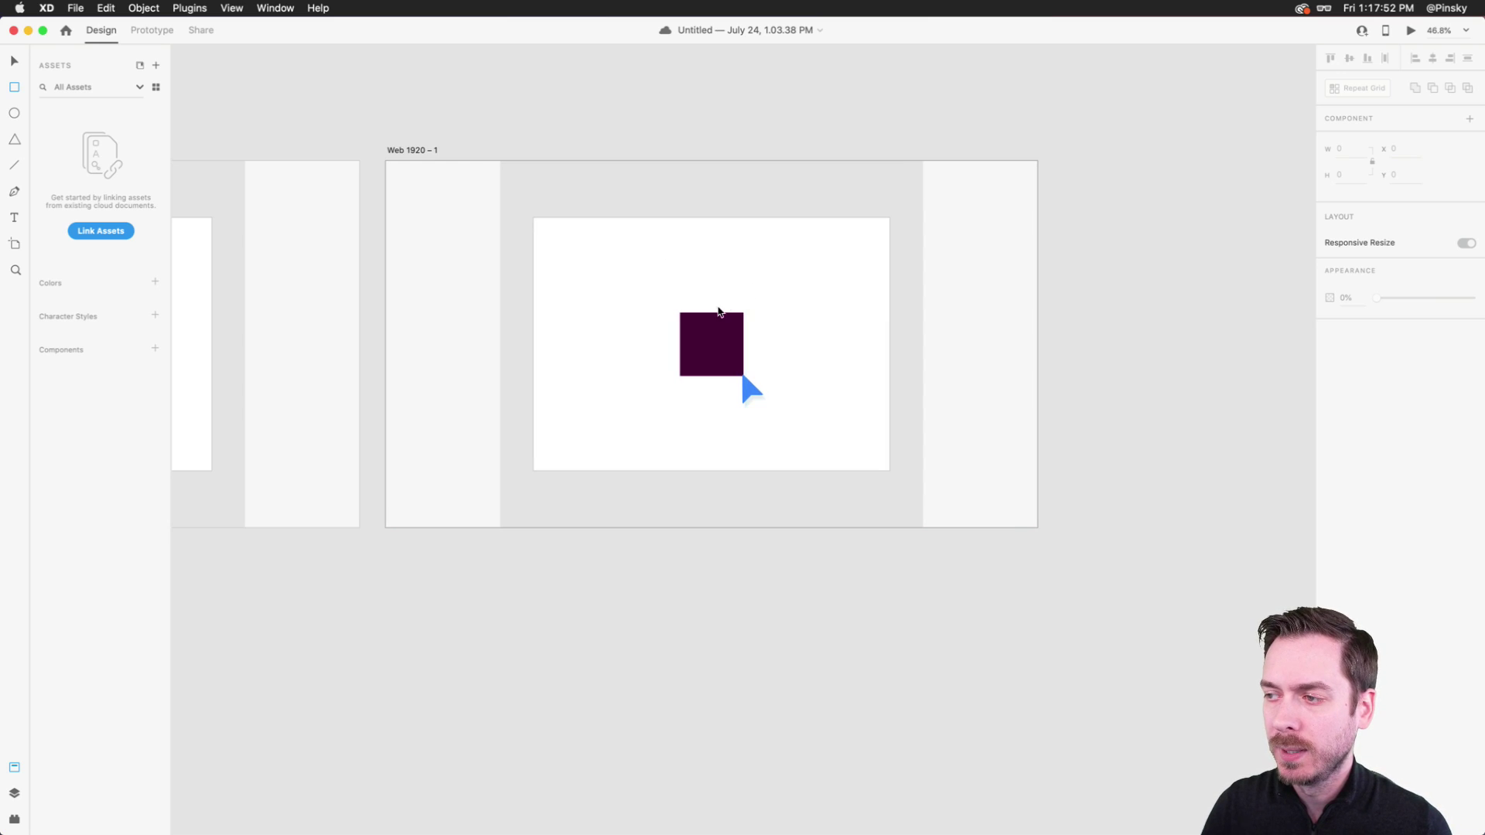
{"action": "scroll", "coordinate": [721, 317], "scroll_direction": "up", "scroll_amount": 3}
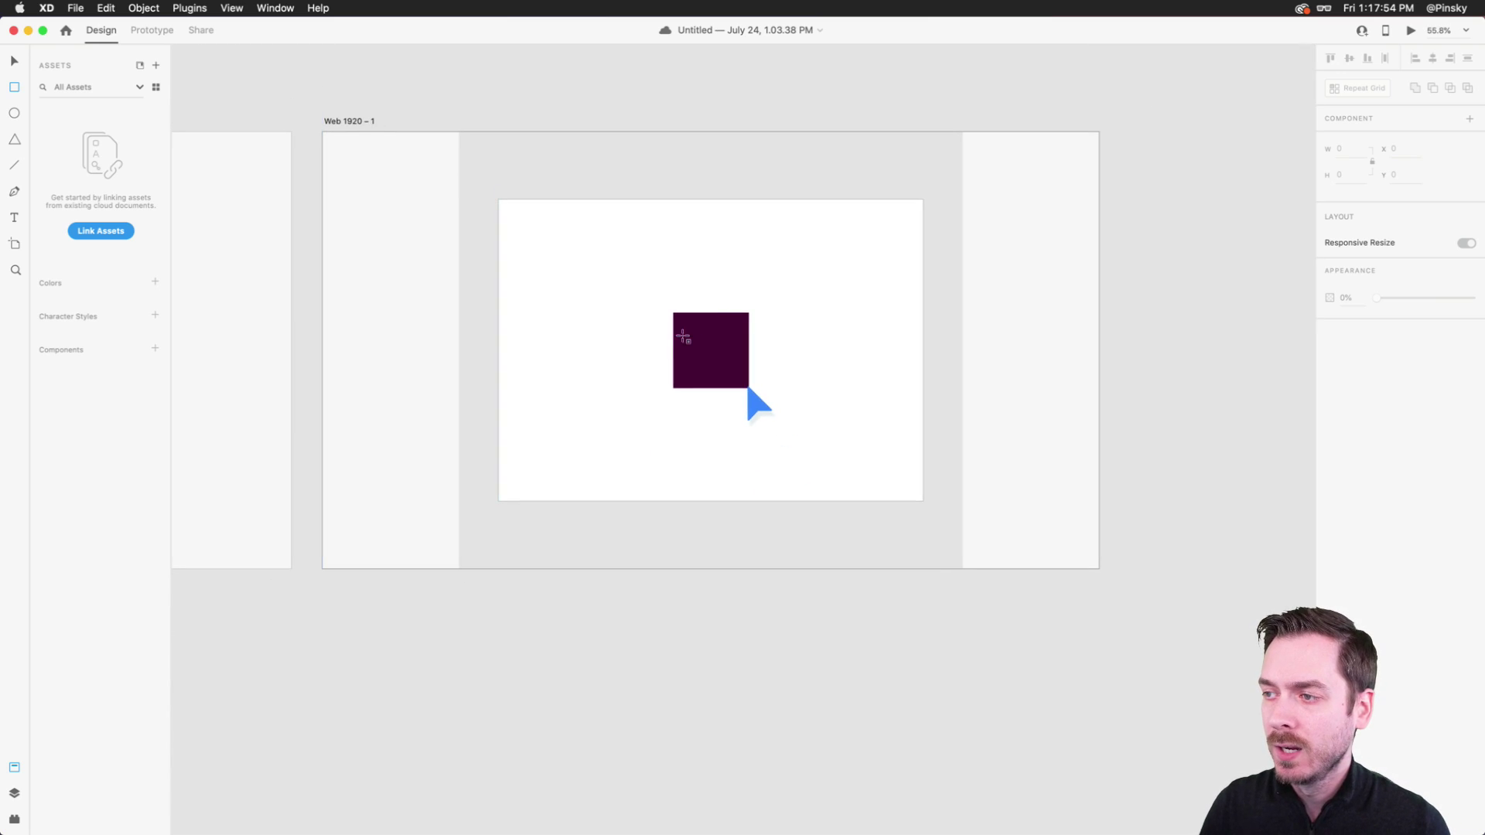
{"action": "key", "text": "v"}
{"action": "left_click", "coordinate": [350, 121]}
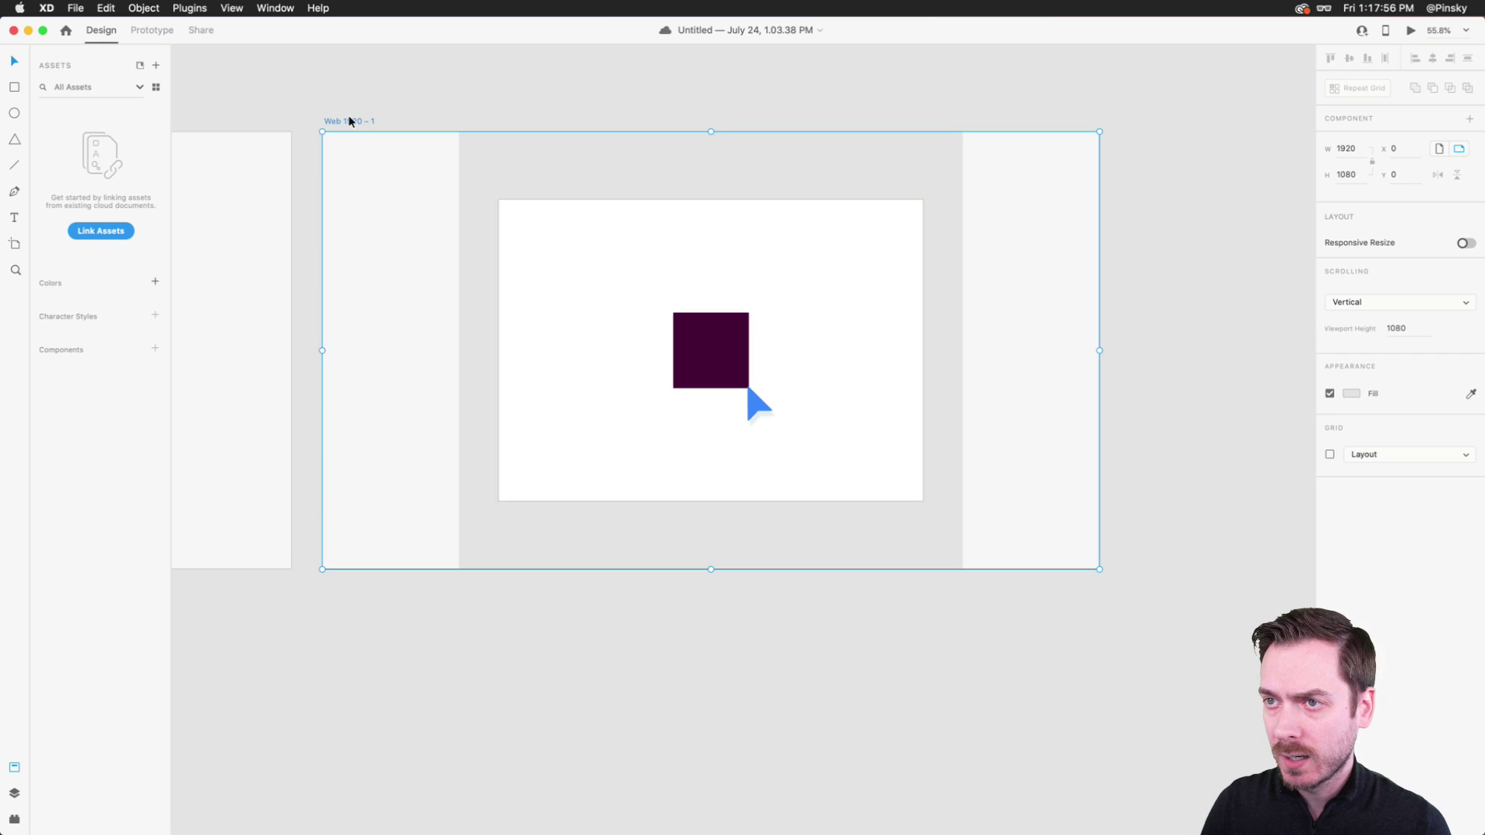
{"action": "scroll", "coordinate": [802, 431], "scroll_direction": "right", "scroll_amount": 5}
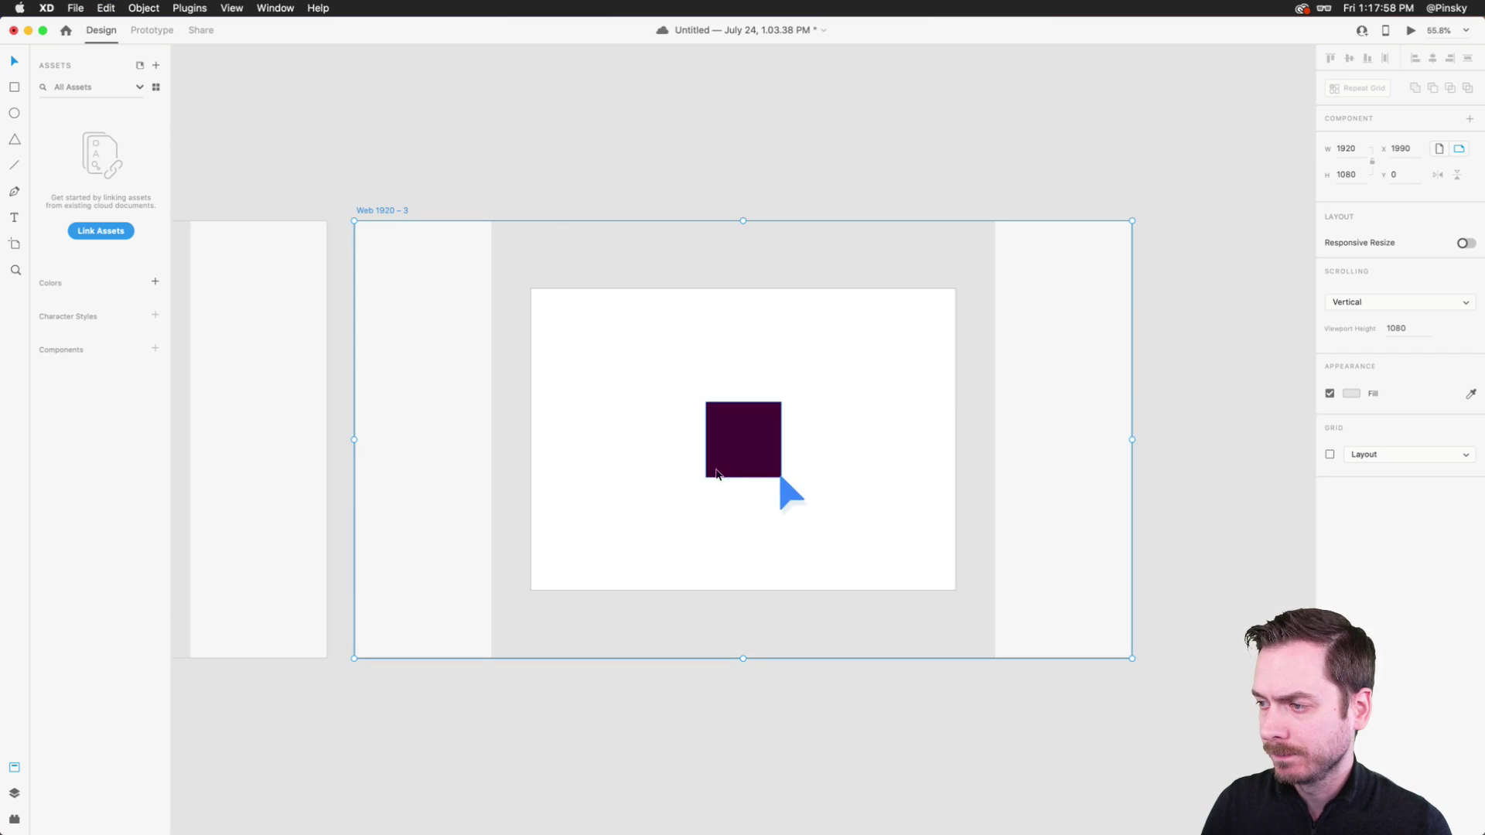
- Display the layers and duplicate the purple XD Icon square in place on the Web 1920 – 3 artboard
{"action": "scroll", "coordinate": [801, 431], "scroll_direction": "up", "scroll_amount": 5}
{"action": "left_click", "coordinate": [528, 449]}
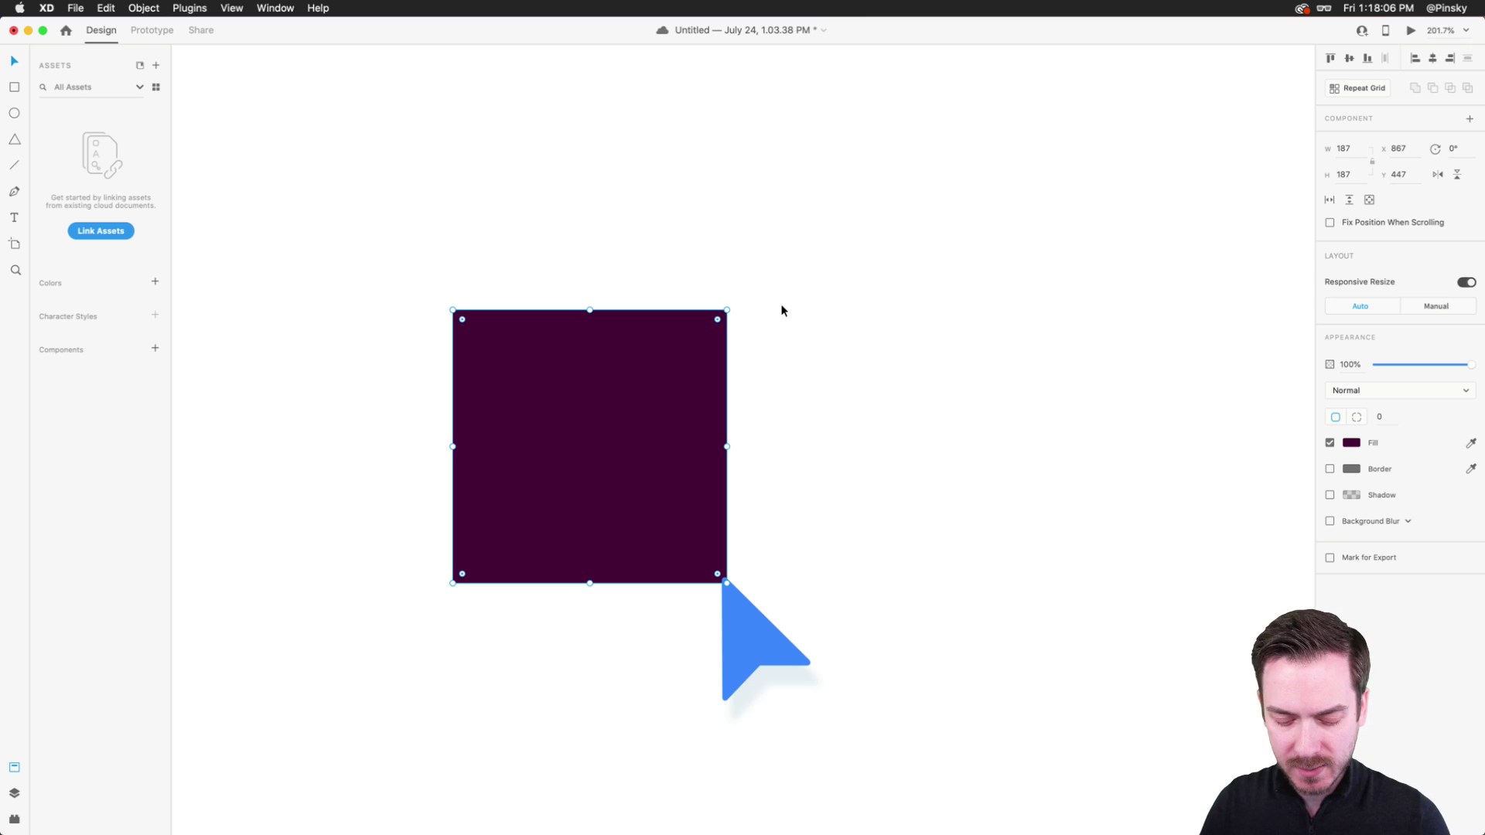
{"action": "key", "text": "super+y"}
{"action": "left_click", "coordinate": [562, 363]}
{"action": "left_click", "coordinate": [561, 410]}
{"action": "key", "text": "super+d"}
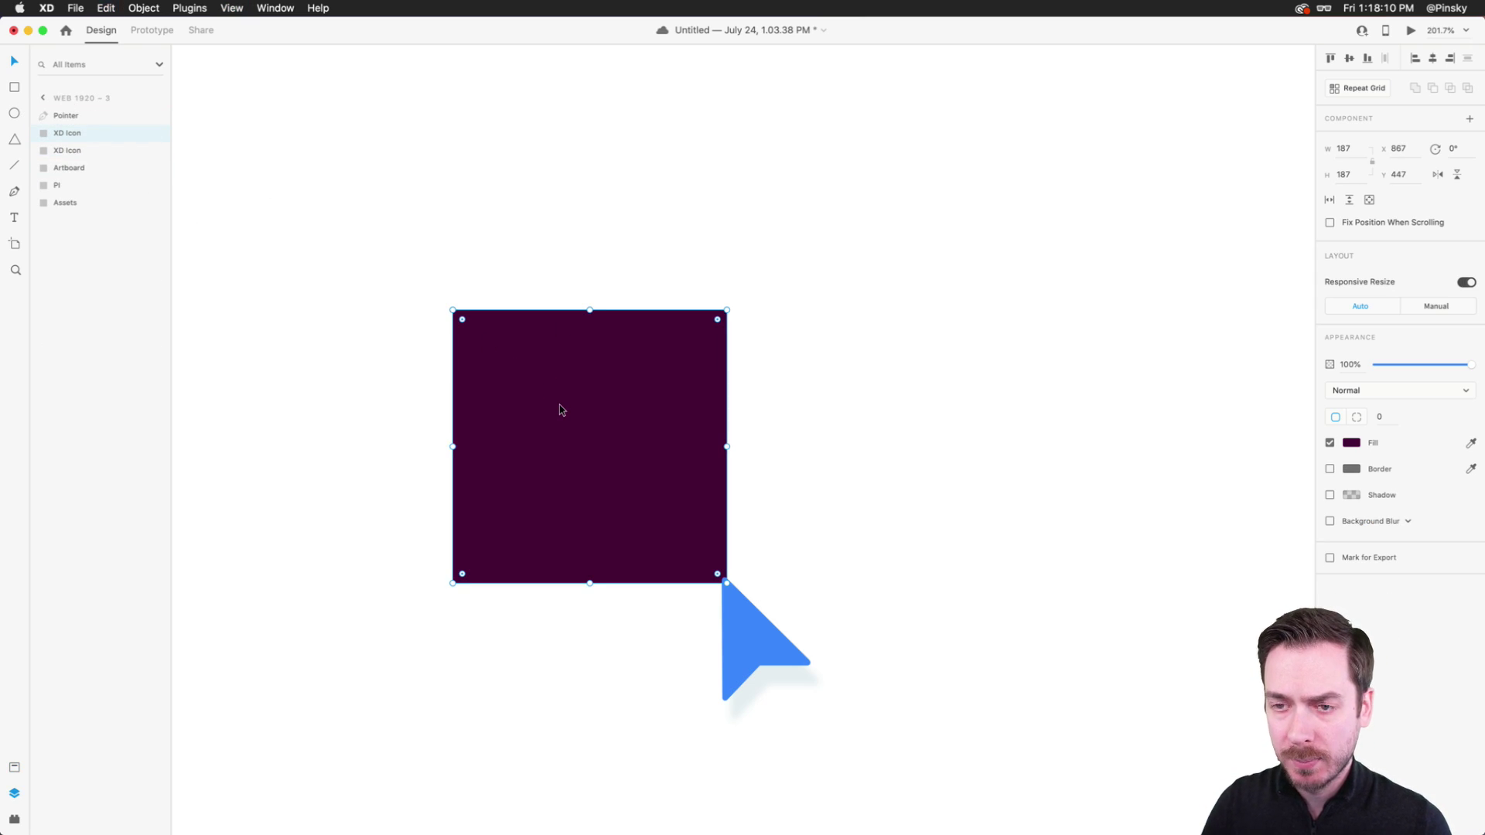
- Remove the fill of the upper XD Icon copy and give it a size 3 border in the pointer's blue
{"action": "left_click", "coordinate": [1330, 443]}
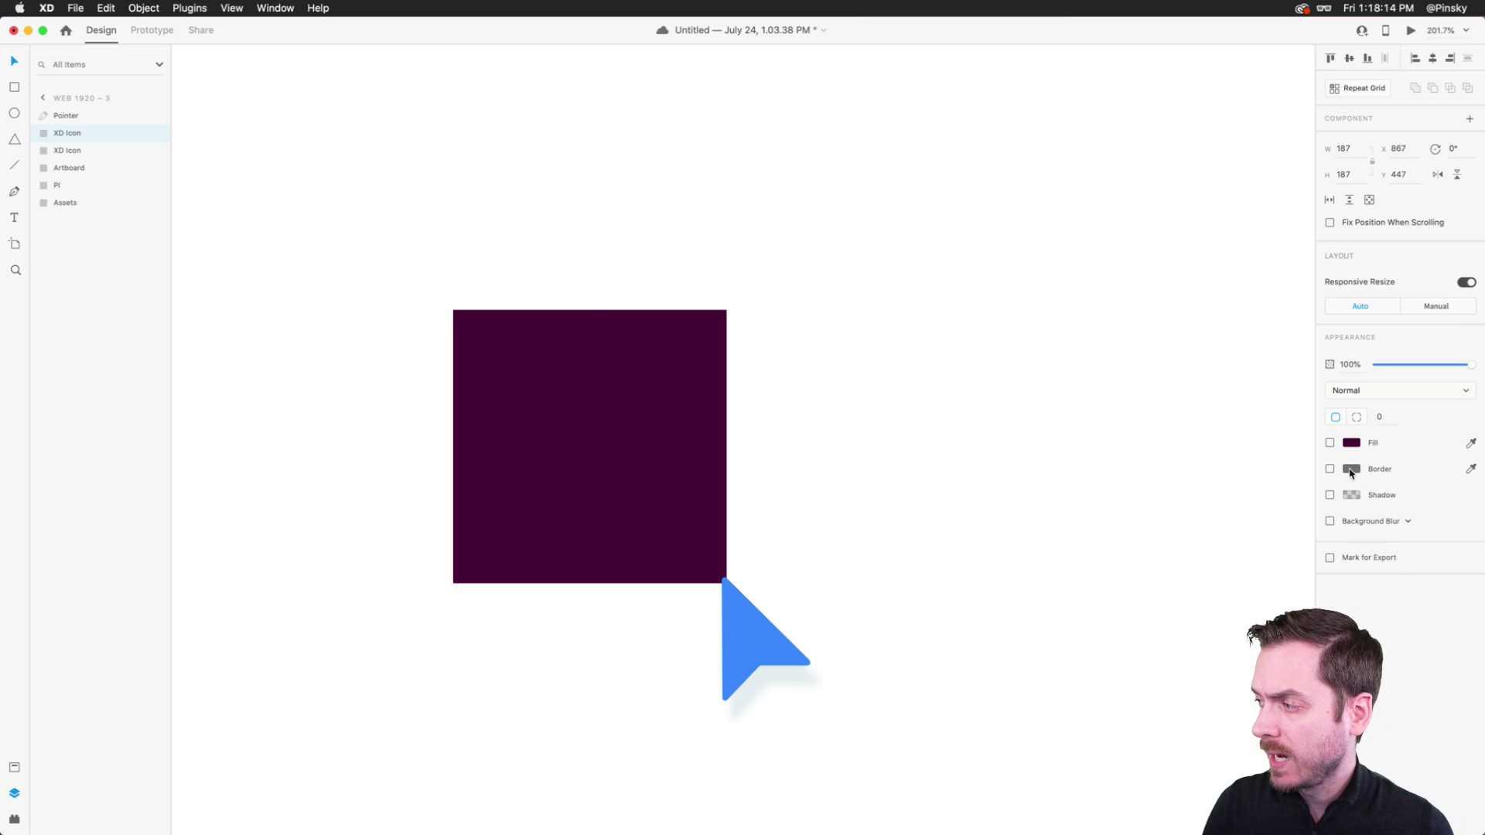
{"action": "left_click", "coordinate": [1411, 366]}
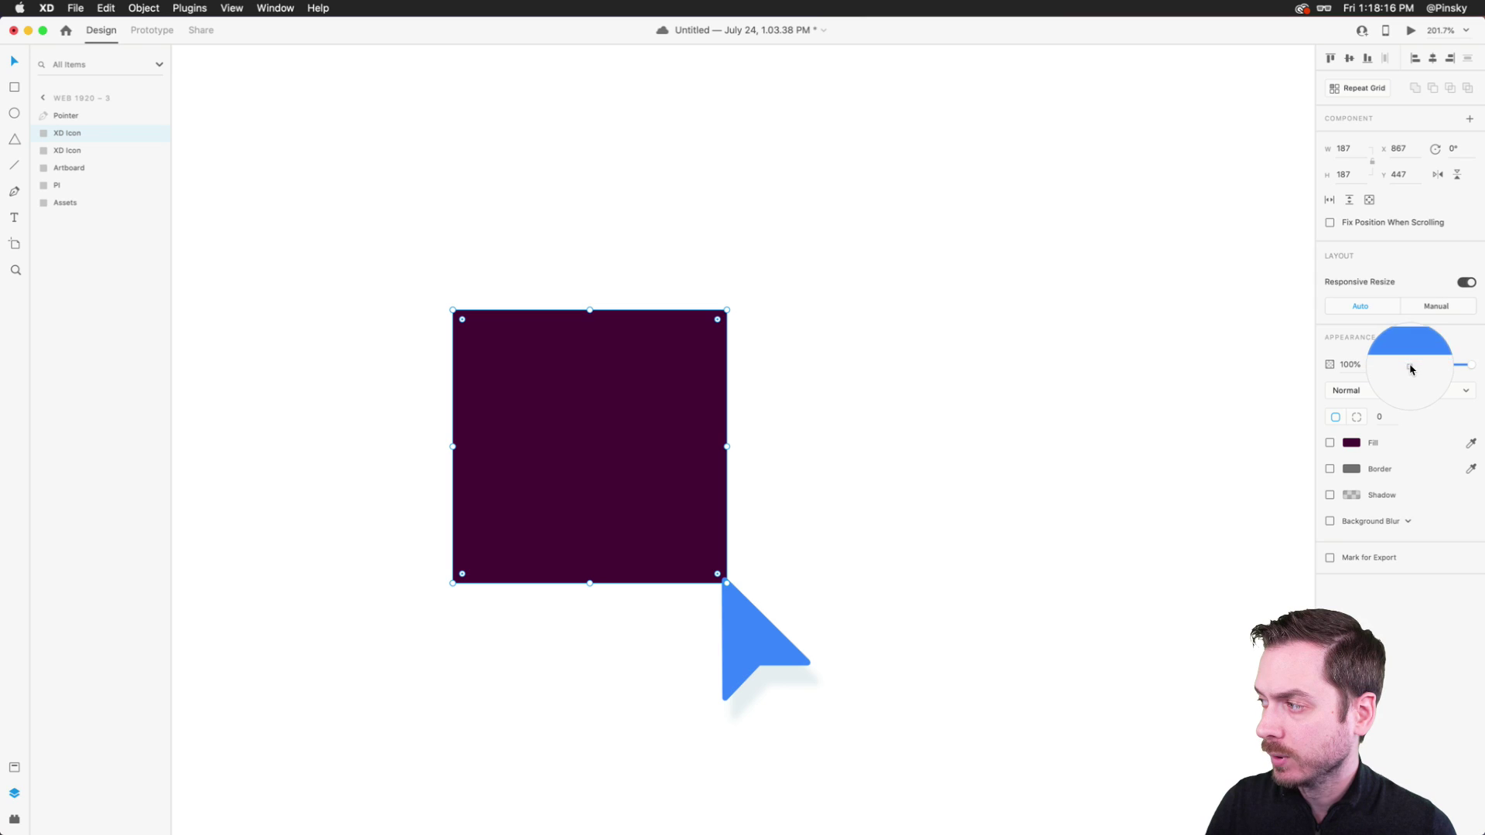
{"action": "left_click", "coordinate": [1330, 469]}
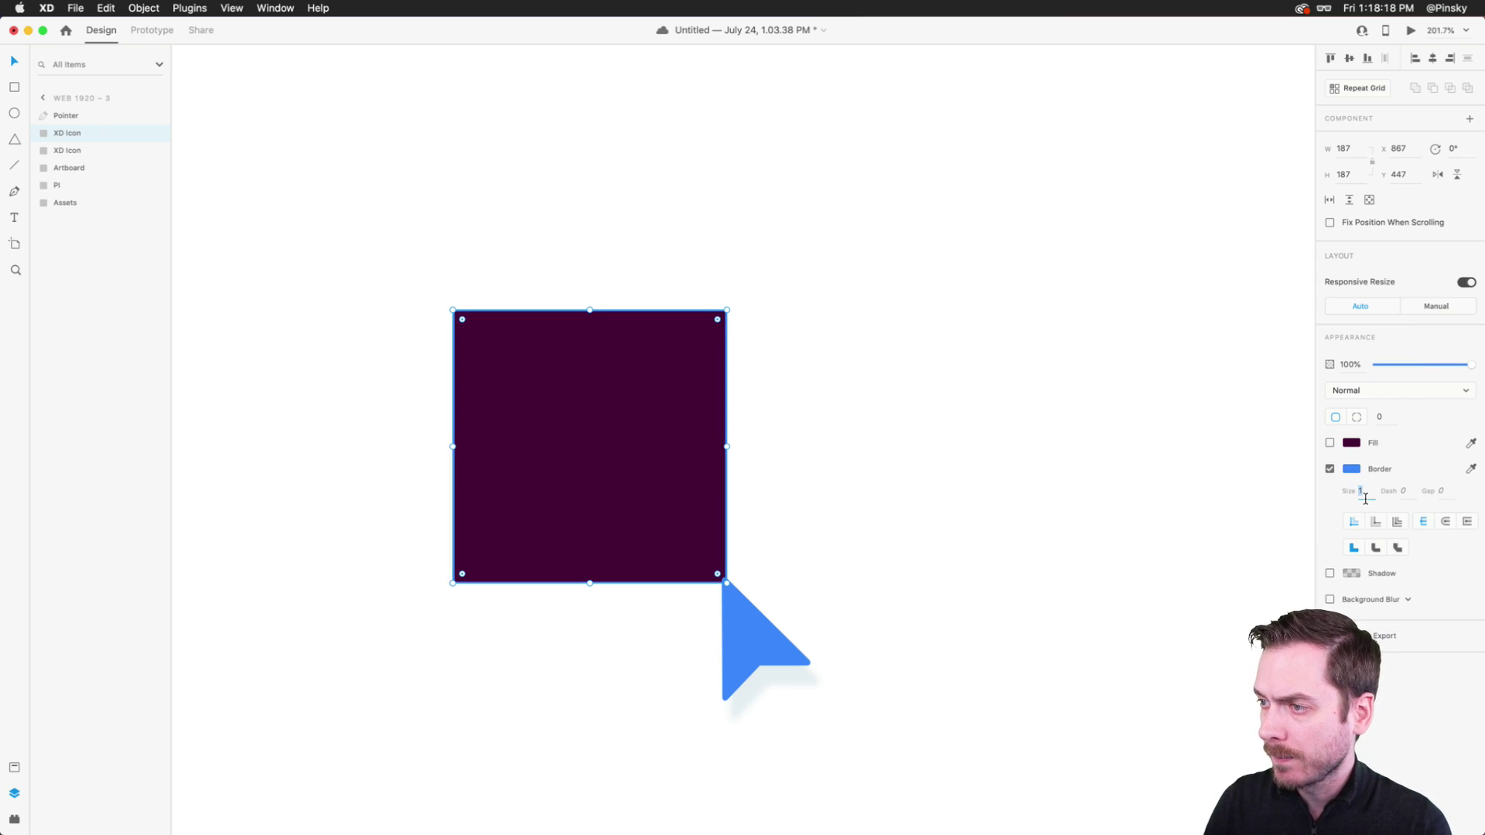
{"action": "key", "text": "Up"}
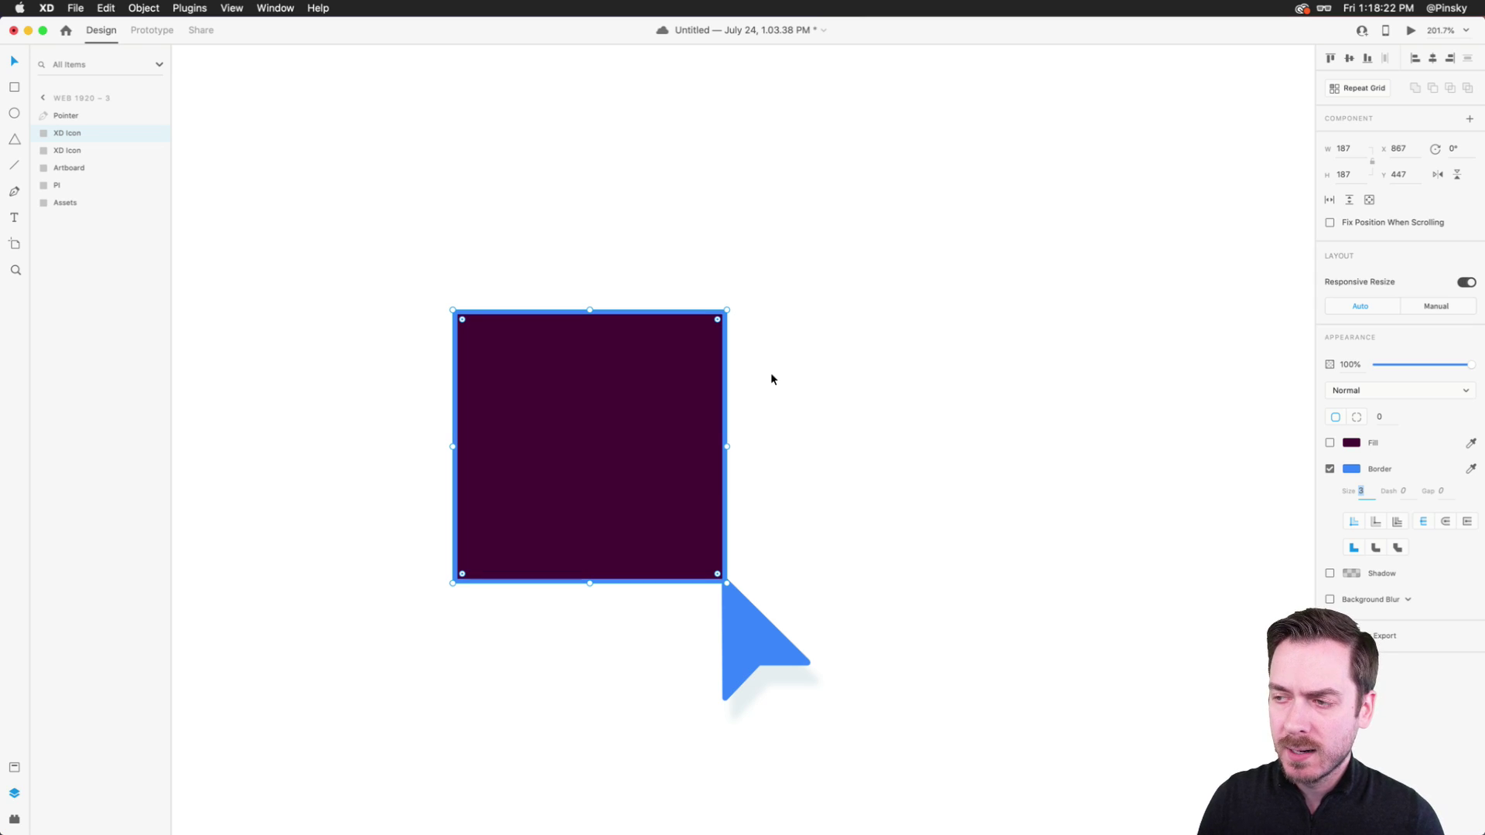
- Set the blue border size of the unfilled XD Icon copy to 4 and deselect the square
{"action": "scroll", "coordinate": [771, 378], "scroll_direction": "down", "scroll_amount": 5}
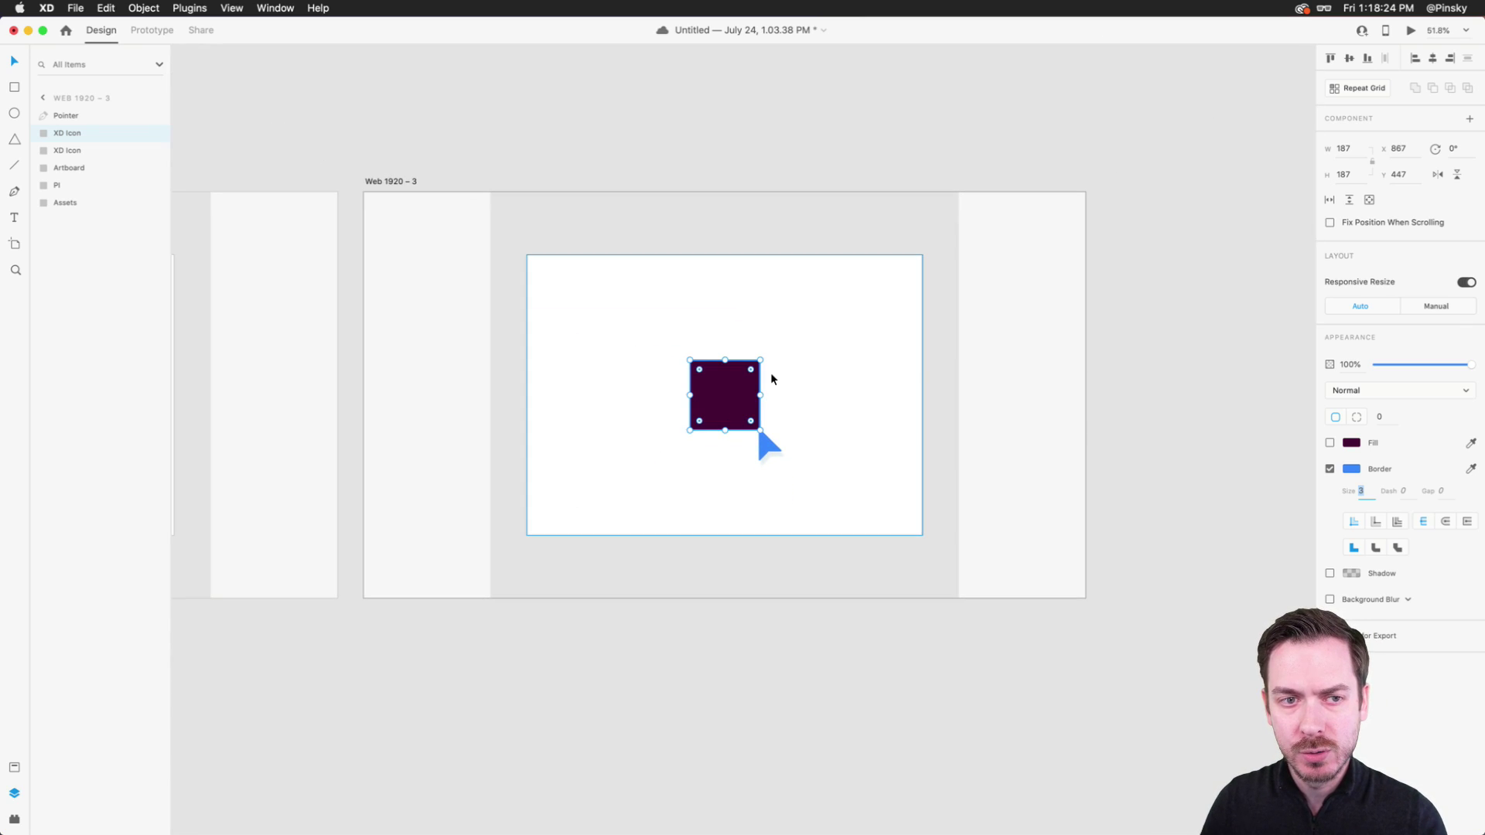
{"action": "left_click", "coordinate": [1363, 491]}
{"action": "key", "text": "Down"}
{"action": "key", "text": "Down"}
{"action": "key", "text": "Up"}
{"action": "key", "text": "Up"}
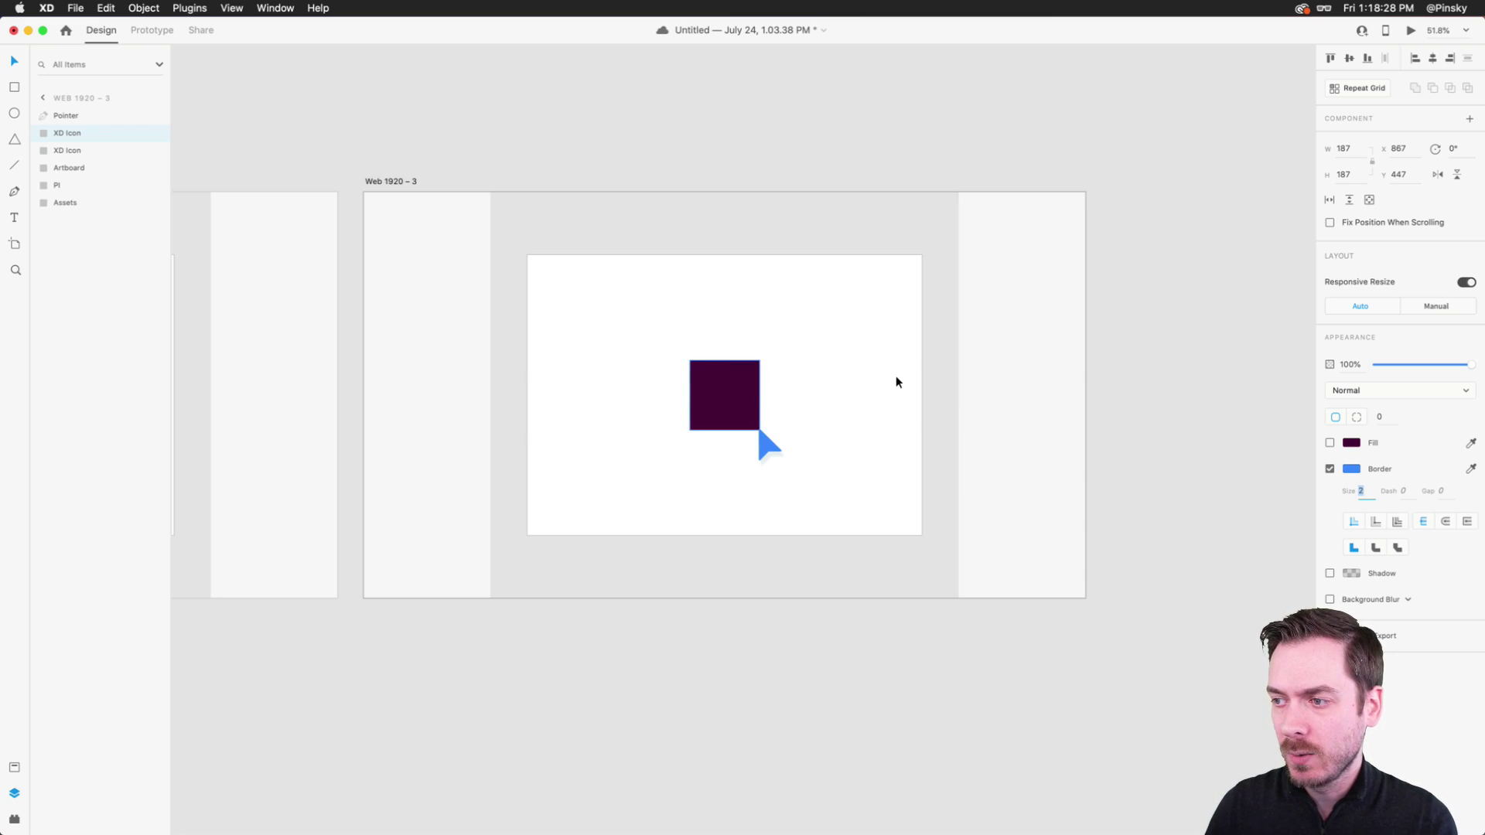
{"action": "key", "text": "Up"}
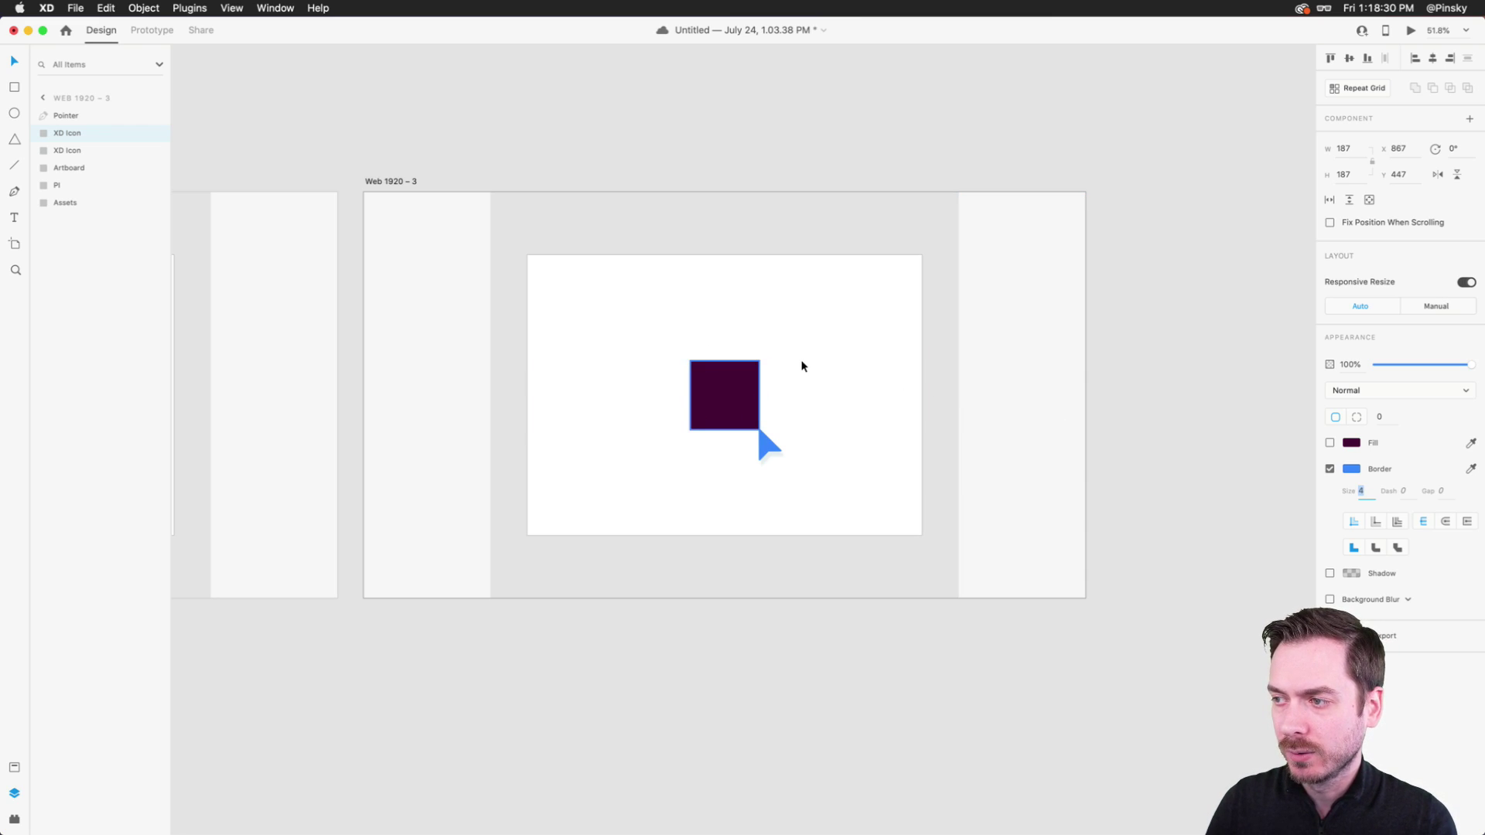
{"action": "scroll", "coordinate": [684, 376], "scroll_direction": "up", "scroll_amount": 5}
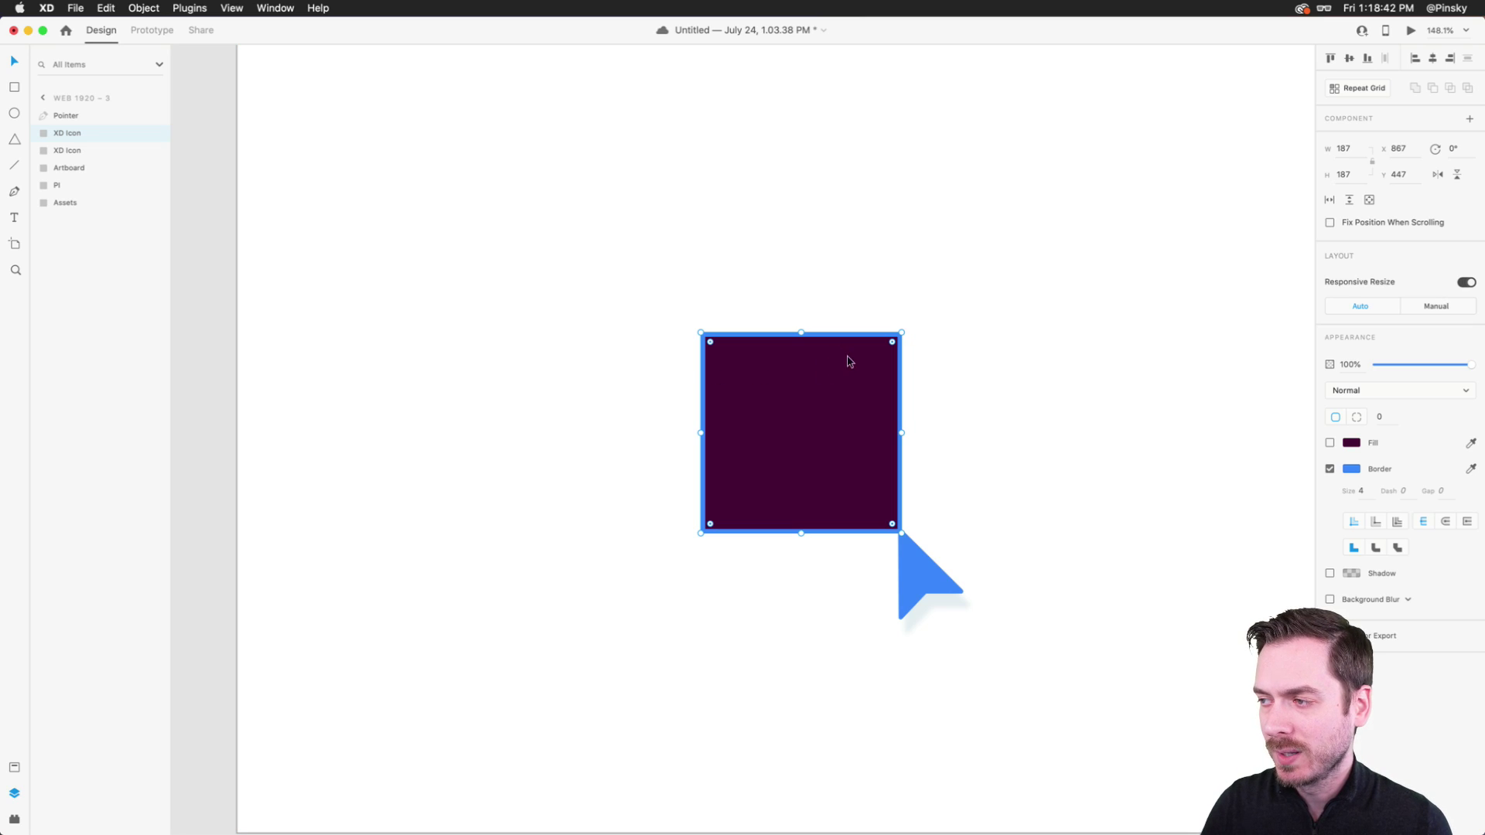
{"action": "left_click", "coordinate": [950, 386]}
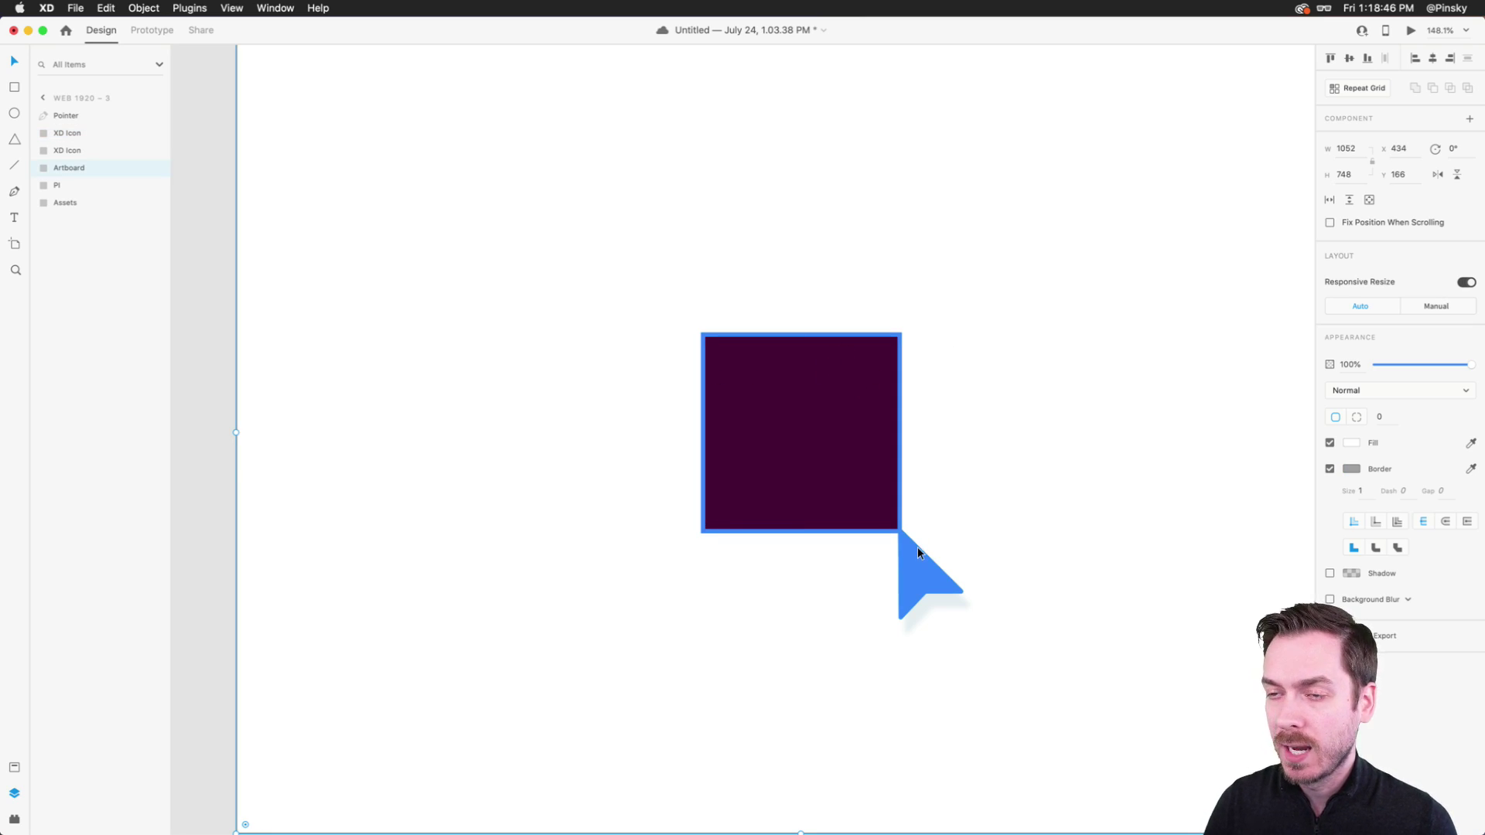
- Rename the layer of the blue-bordered XD Icon copy to Bounds and deselect it
{"action": "scroll", "coordinate": [917, 346], "scroll_direction": "up", "scroll_amount": 5}
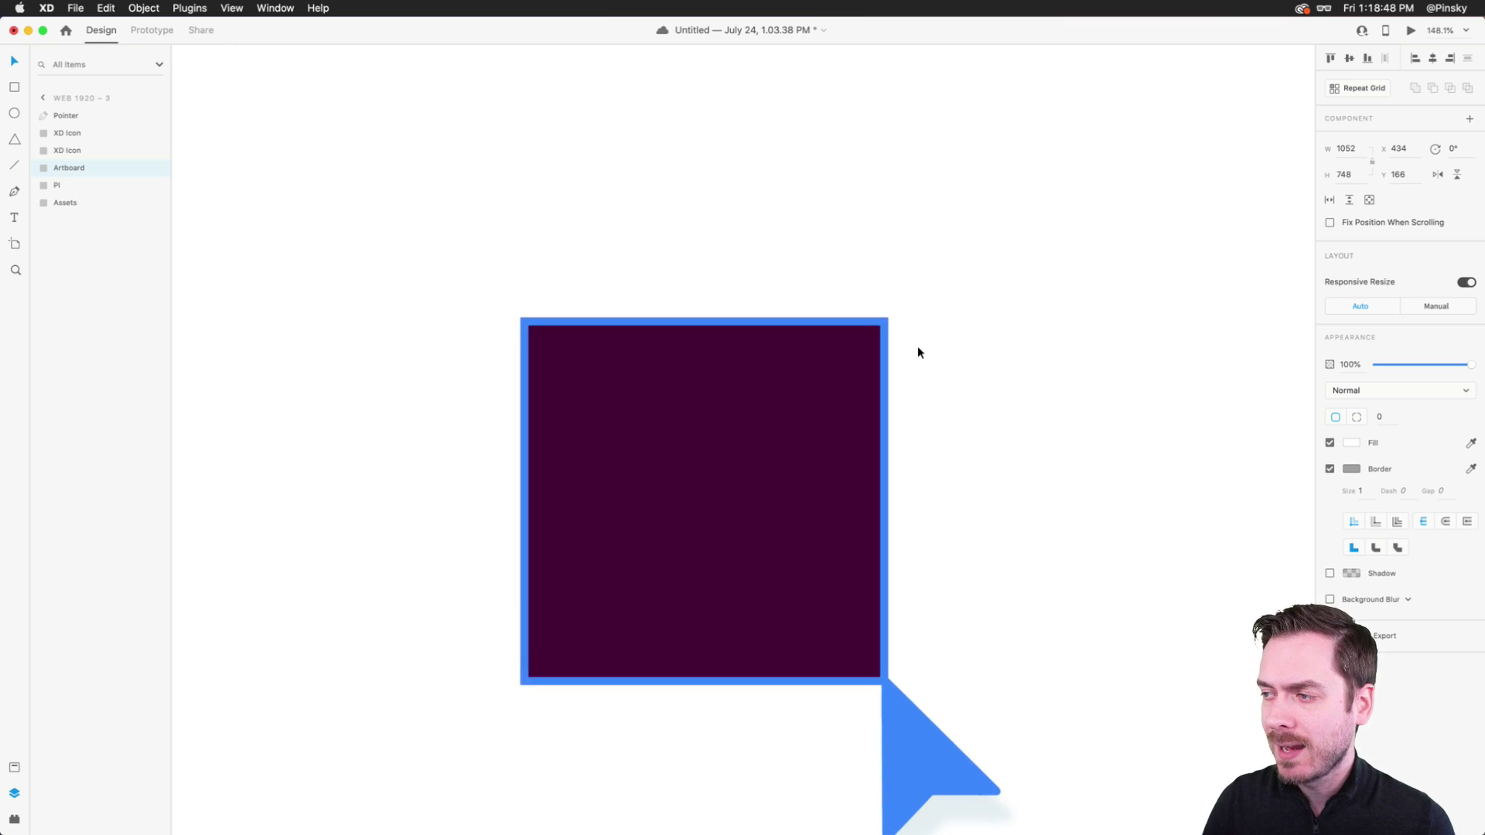
{"action": "scroll", "coordinate": [918, 348], "scroll_direction": "down", "scroll_amount": 3}
{"action": "left_click", "coordinate": [692, 255]}
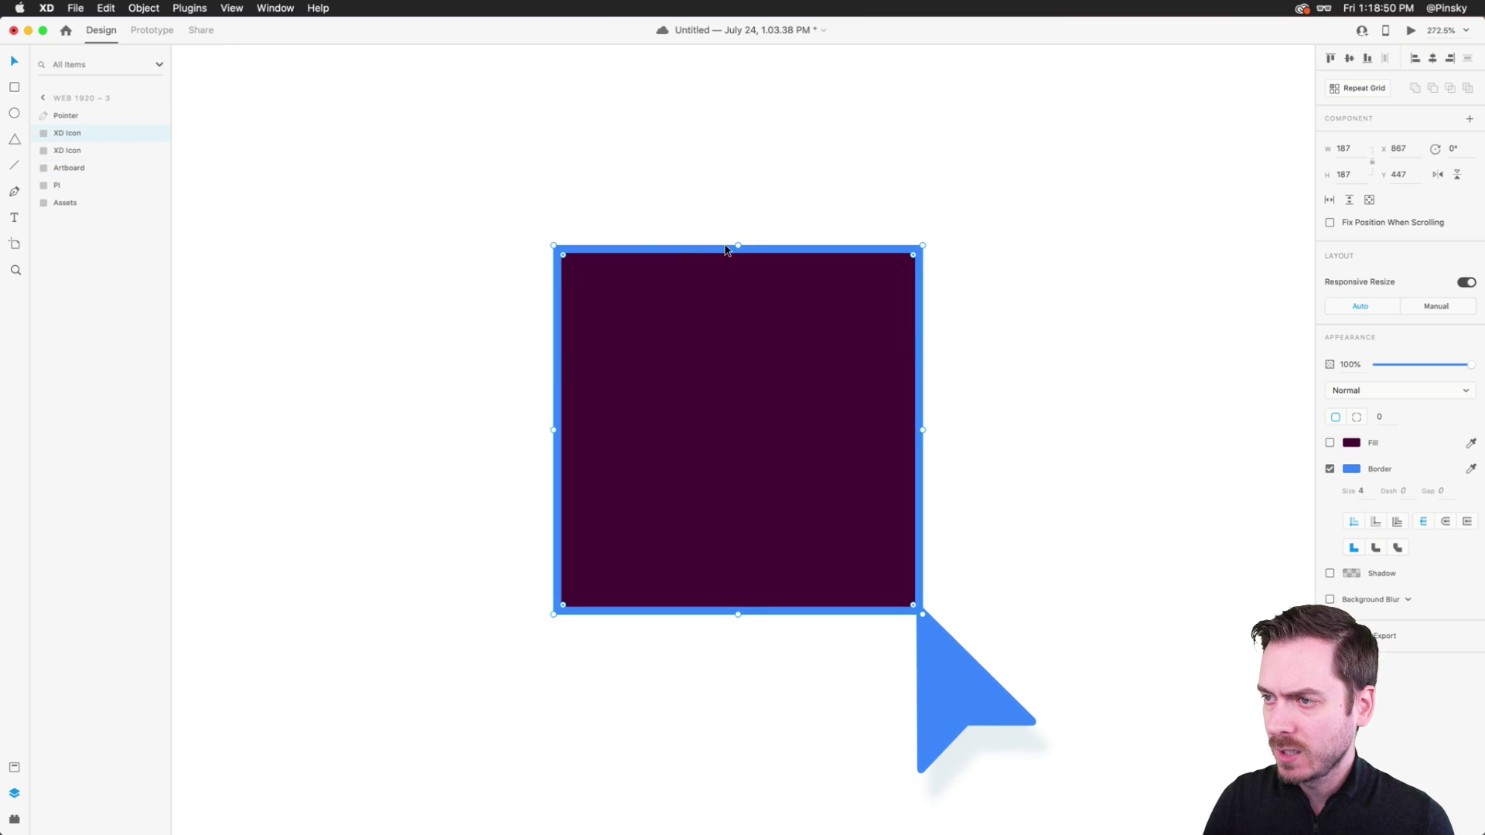
{"action": "scroll", "coordinate": [762, 479], "scroll_direction": "right", "scroll_amount": 3}
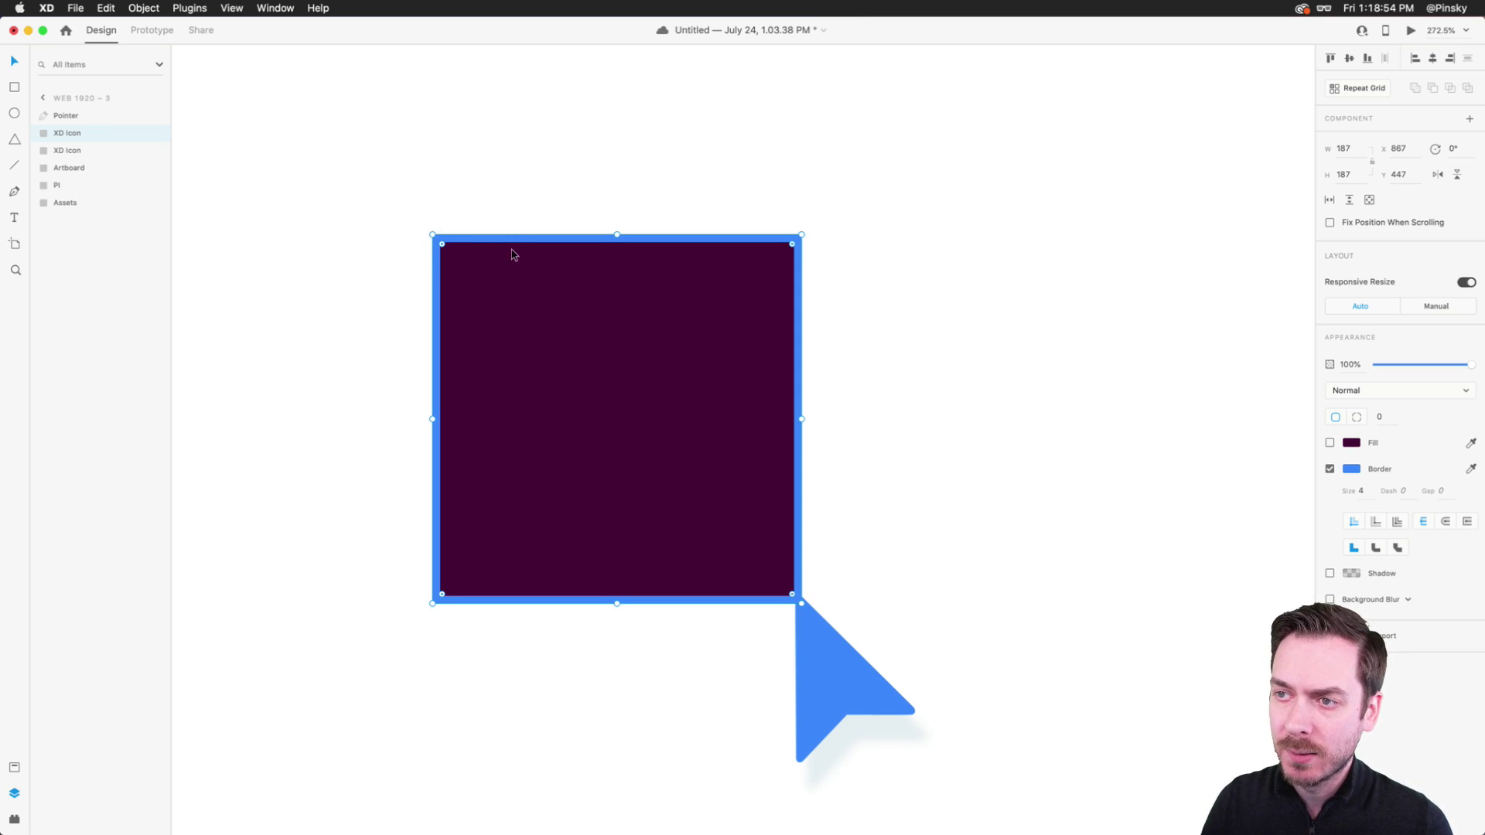
{"action": "double_click", "coordinate": [63, 133]}
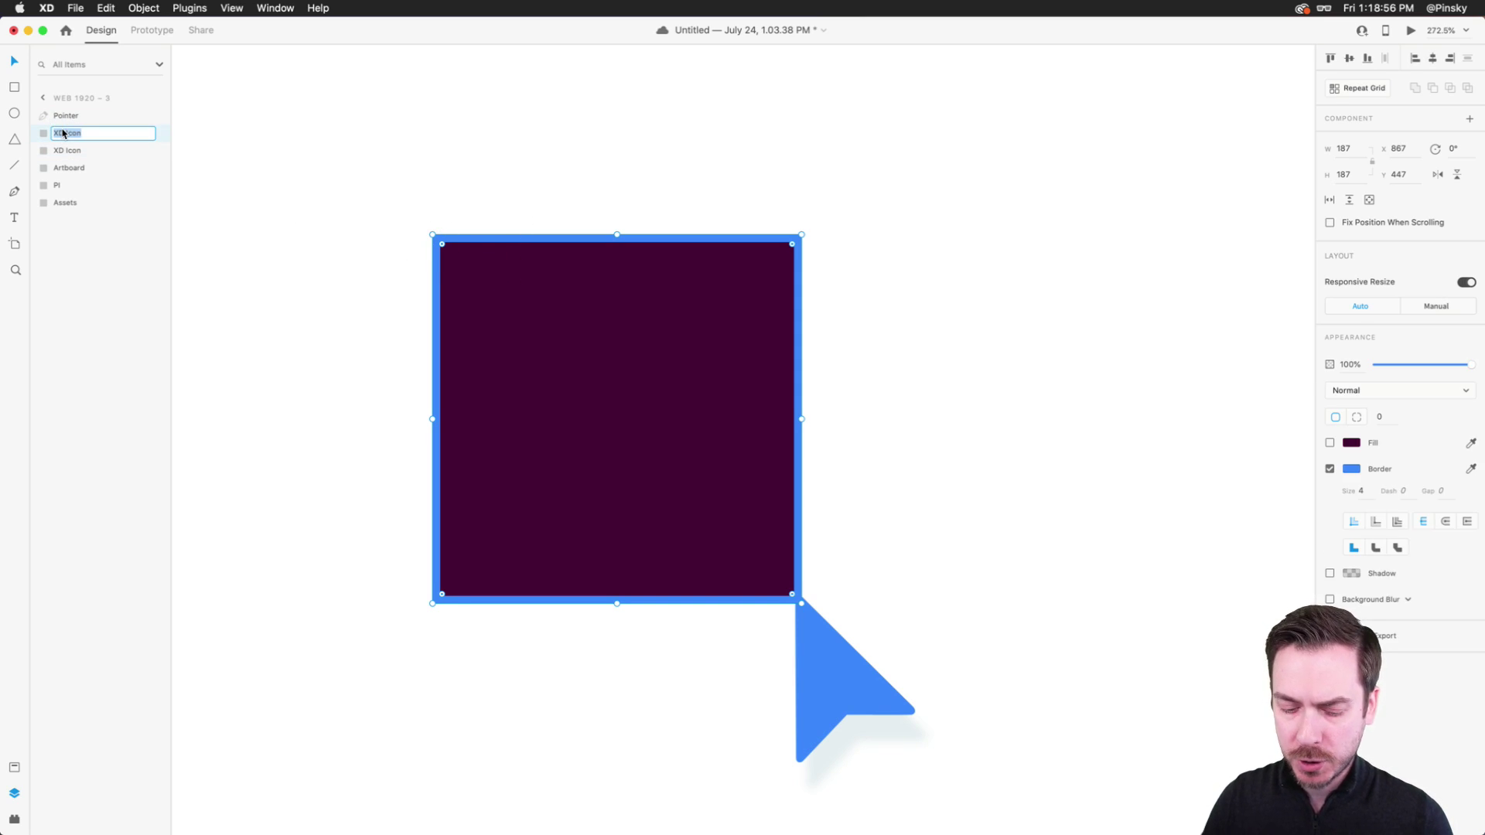
{"action": "type", "text": "Bounds"}
{"action": "key", "text": "Return"}
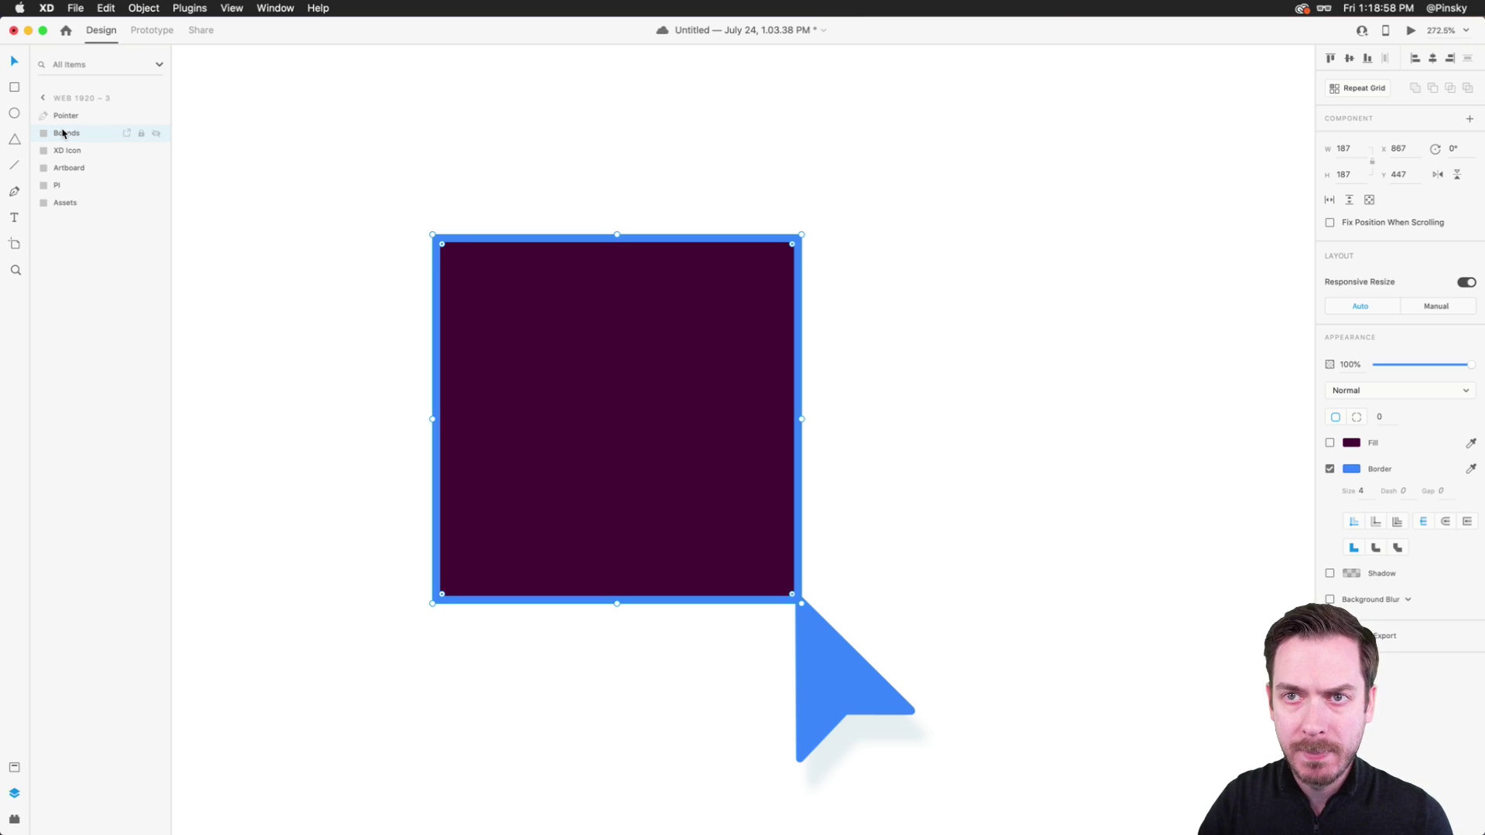
{"action": "left_click", "coordinate": [529, 201]}
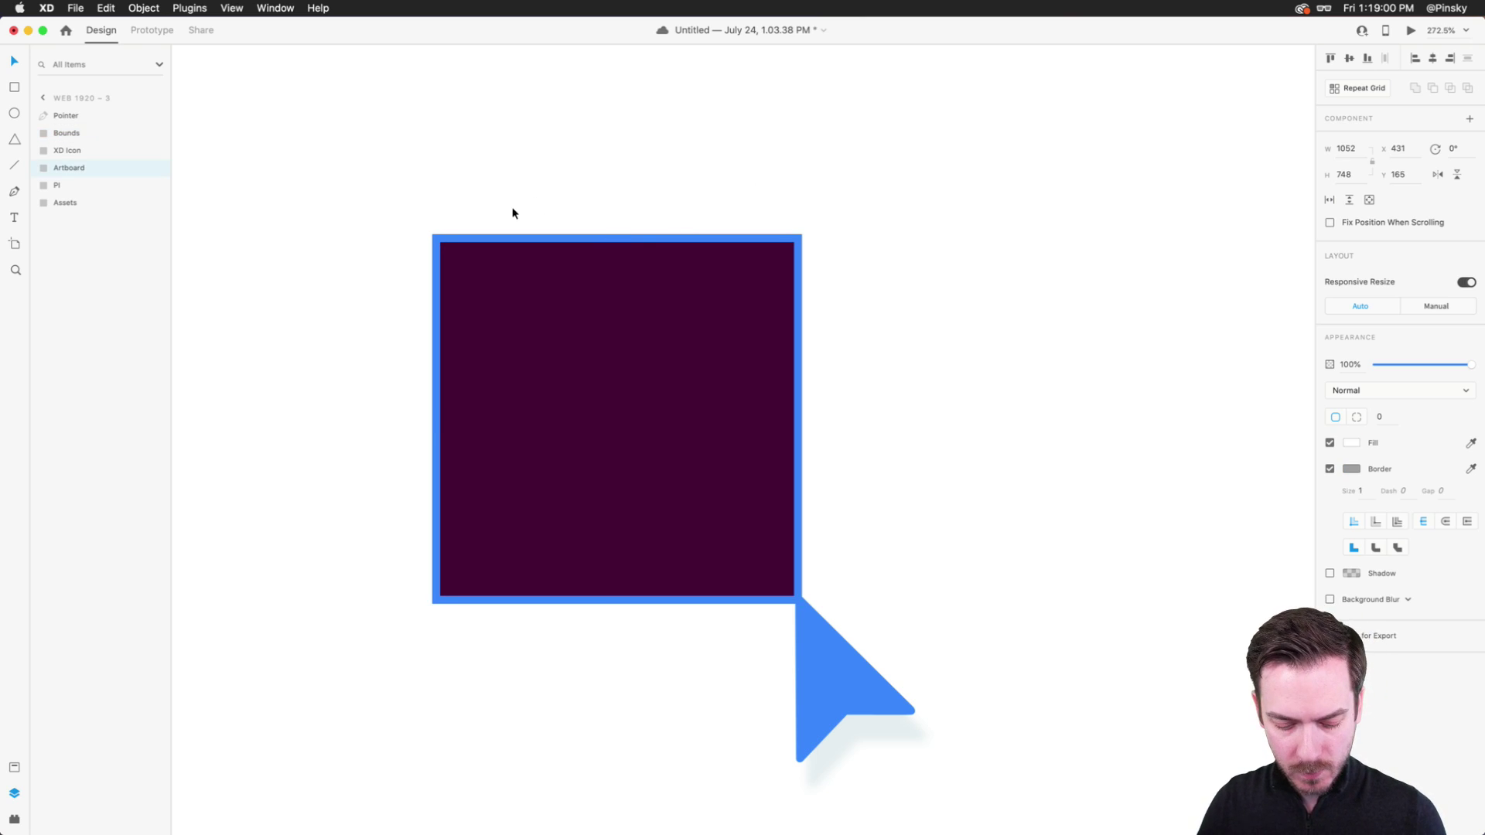
- Draw a circle of about 20 px centred on the upper-left corner of the blue-bordered square
{"action": "key", "text": "r"}
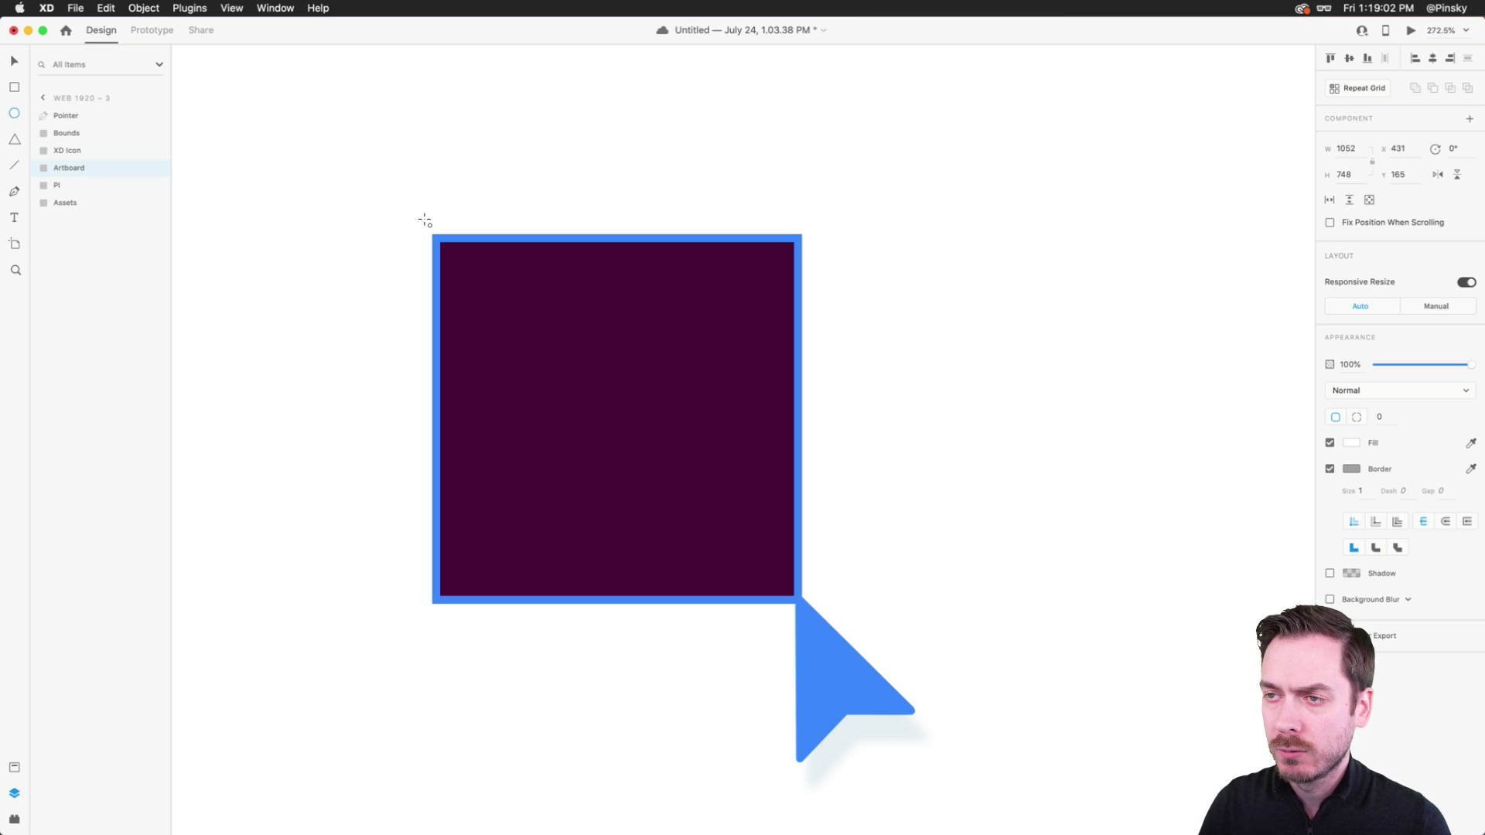
{"action": "mouse_move", "coordinate": [426, 218]}
{"action": "left_mouse_down"}
{"action": "mouse_move", "coordinate": [460, 251]}
{"action": "mouse_move", "coordinate": [438, 244]}
{"action": "left_mouse_up"}
{"action": "key", "text": "v"}
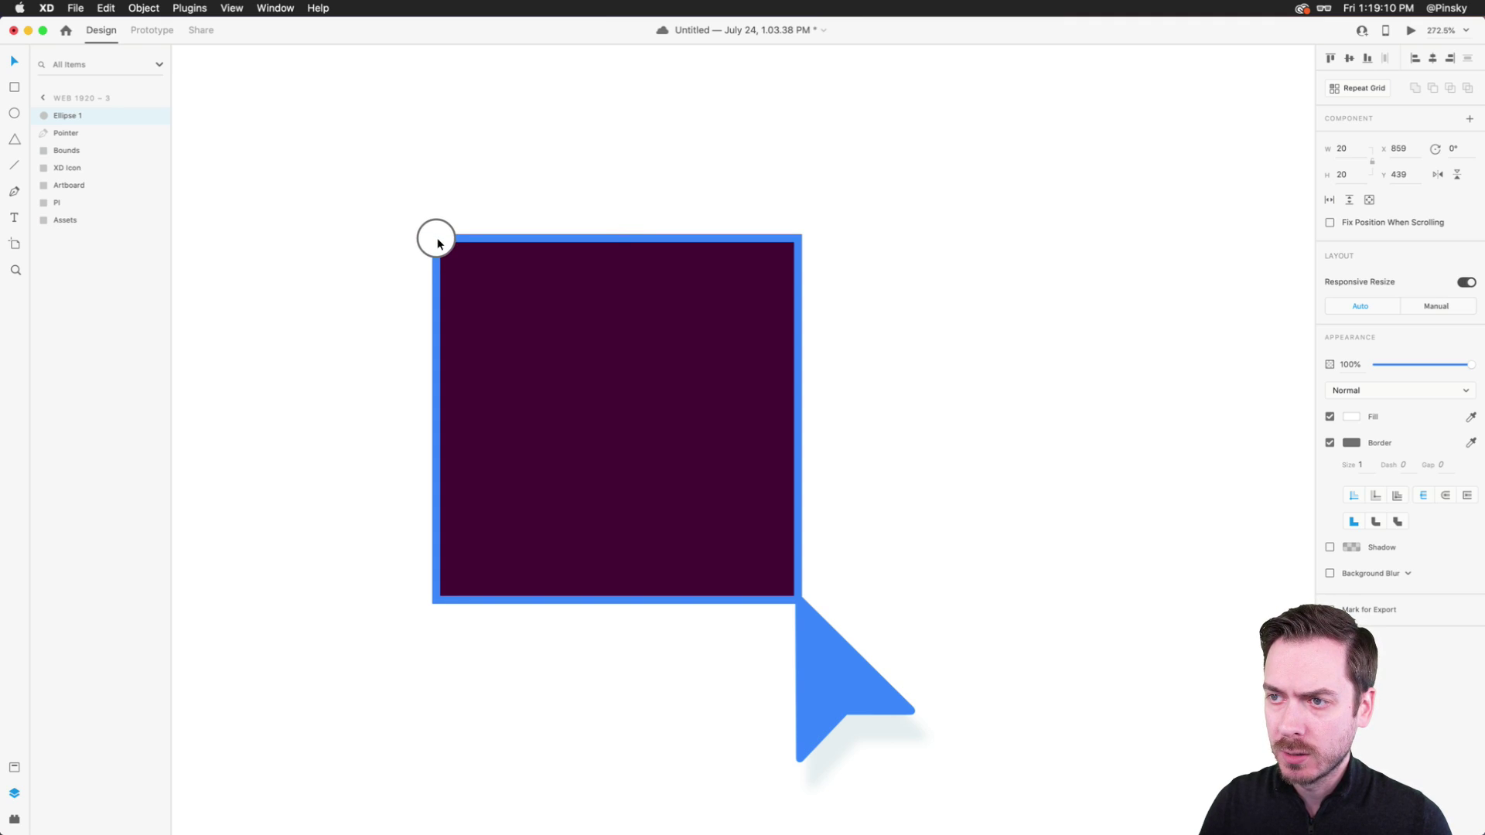
- Give the corner circle a size 3 border sampled from the blue of the square's outline
{"action": "left_click", "coordinate": [1471, 443]}
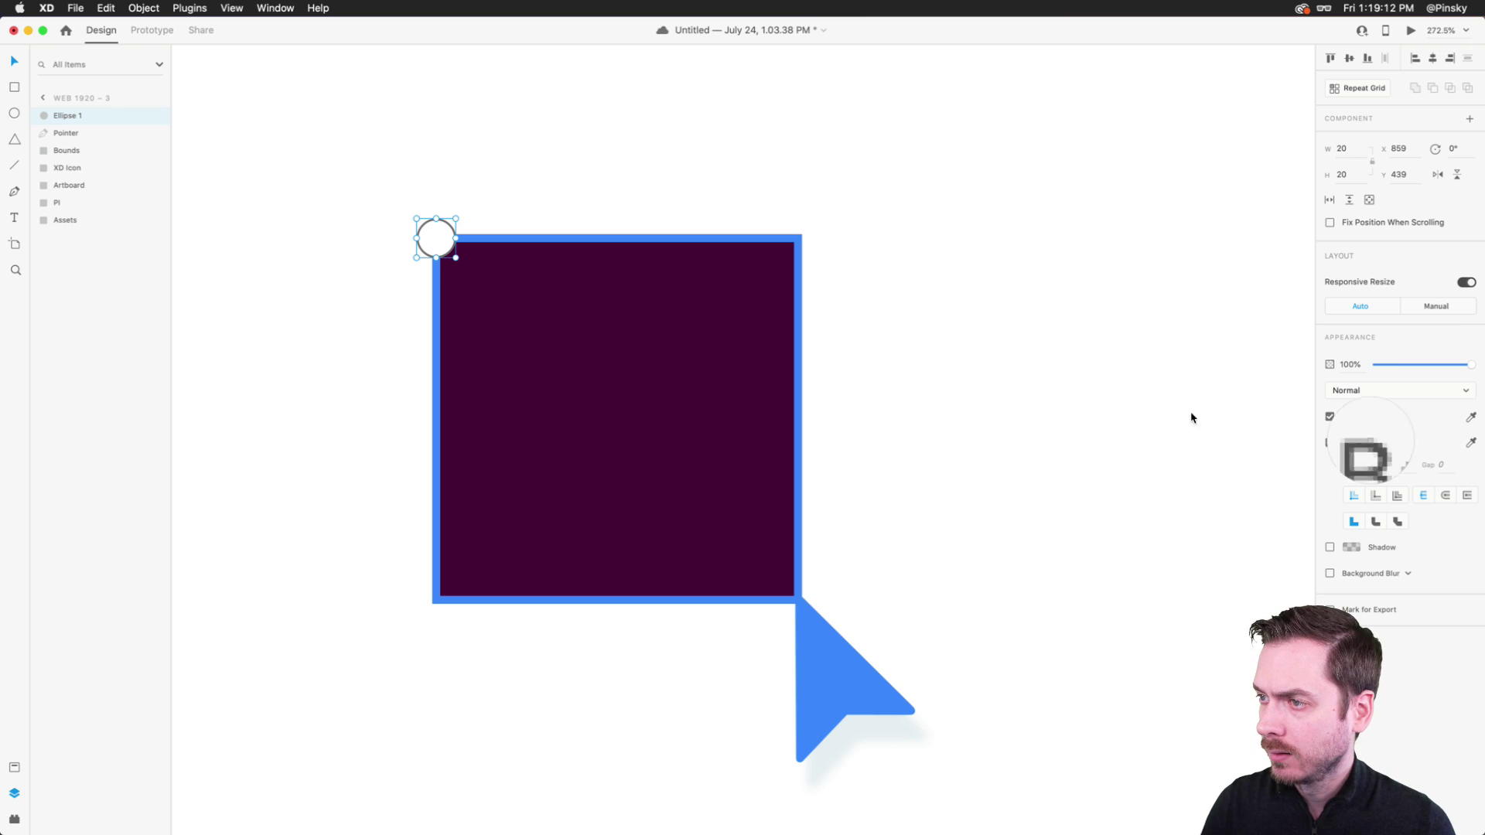
{"action": "left_click", "coordinate": [622, 240]}
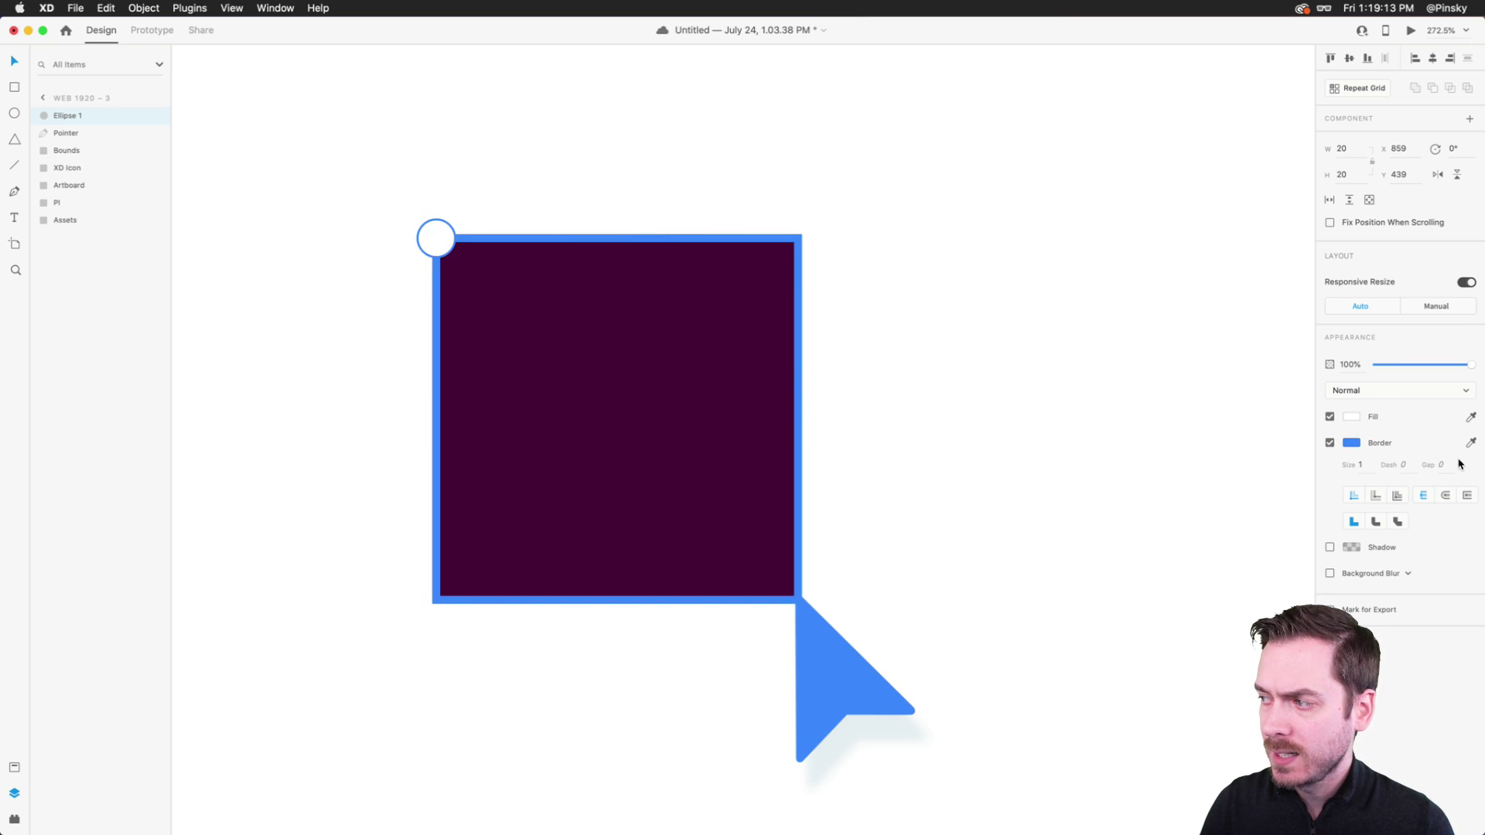
{"action": "left_click", "coordinate": [1366, 472]}
{"action": "type", "text": "3"}
{"action": "key", "text": "Return"}
- Copy the circle handle to the square's other three corners and both vertical side midpoints, and save the document
{"action": "left_click_drag", "start_coordinate": [425, 240], "coordinate": [785, 239]}
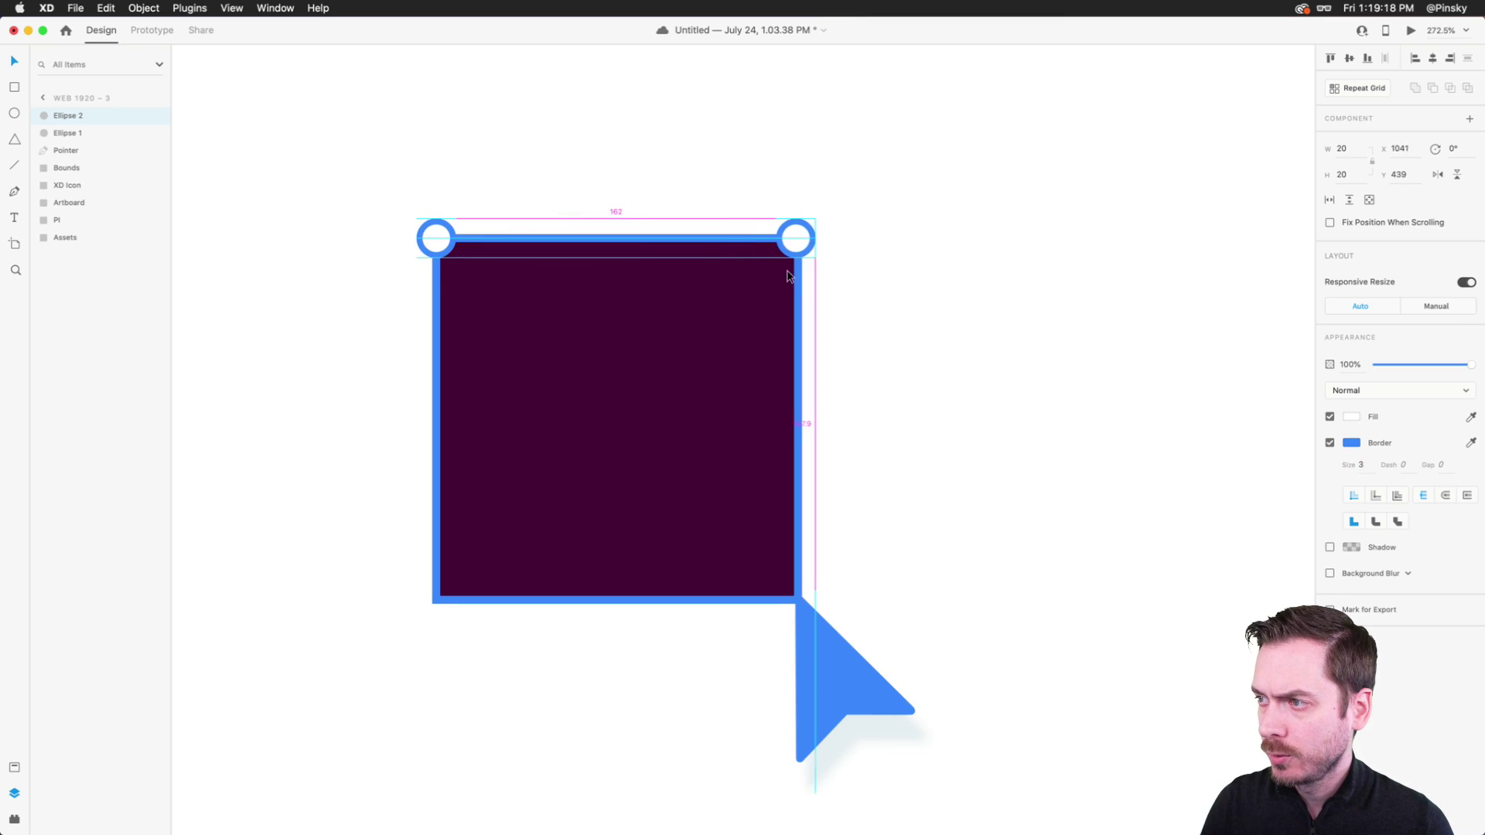
{"action": "left_click", "coordinate": [436, 237], "text": "shift"}
{"action": "left_click_drag", "start_coordinate": [796, 240], "coordinate": [808, 425]}
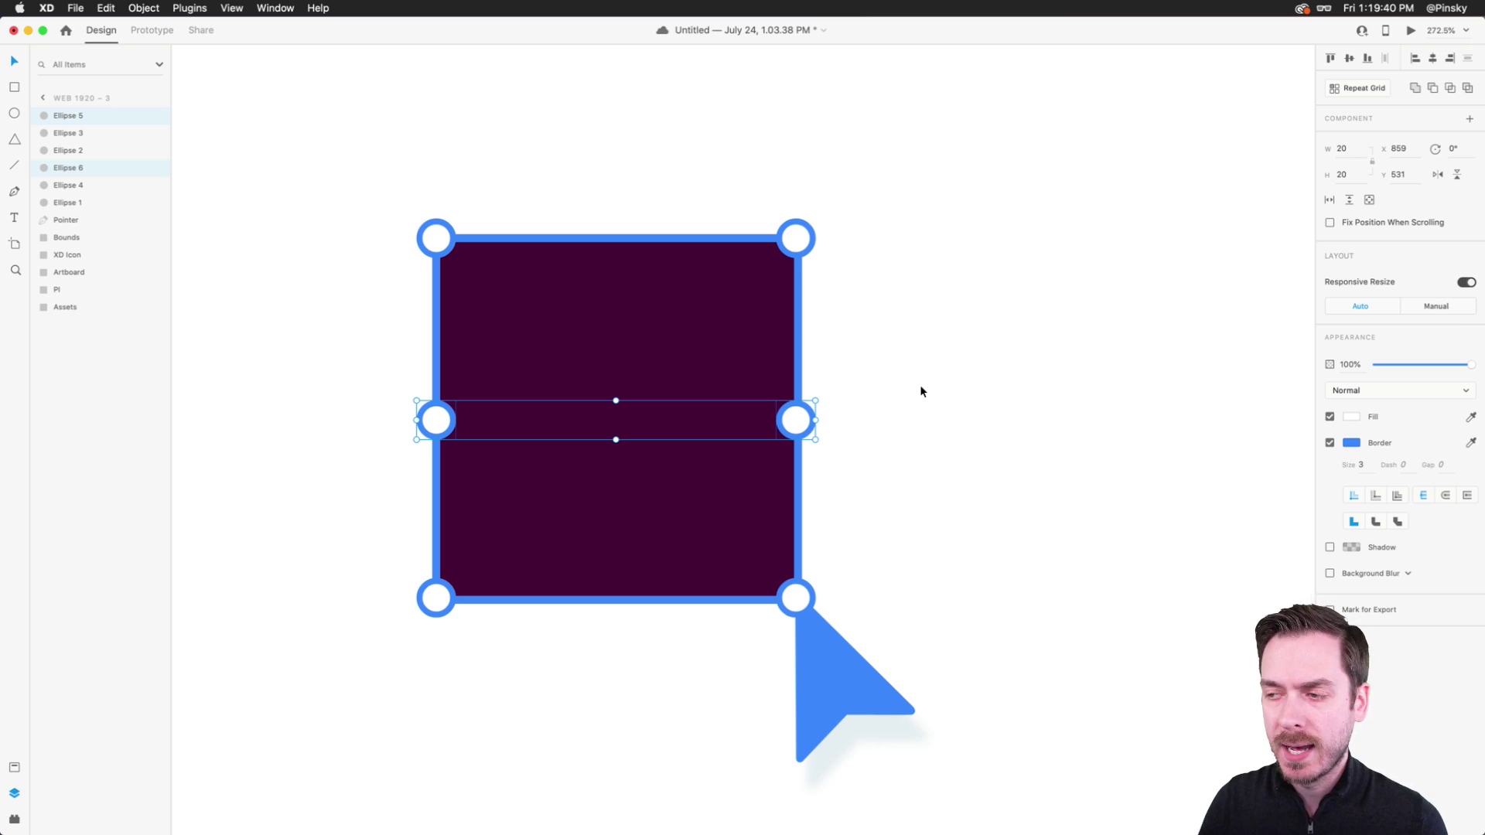
{"action": "key", "text": "super+s"}
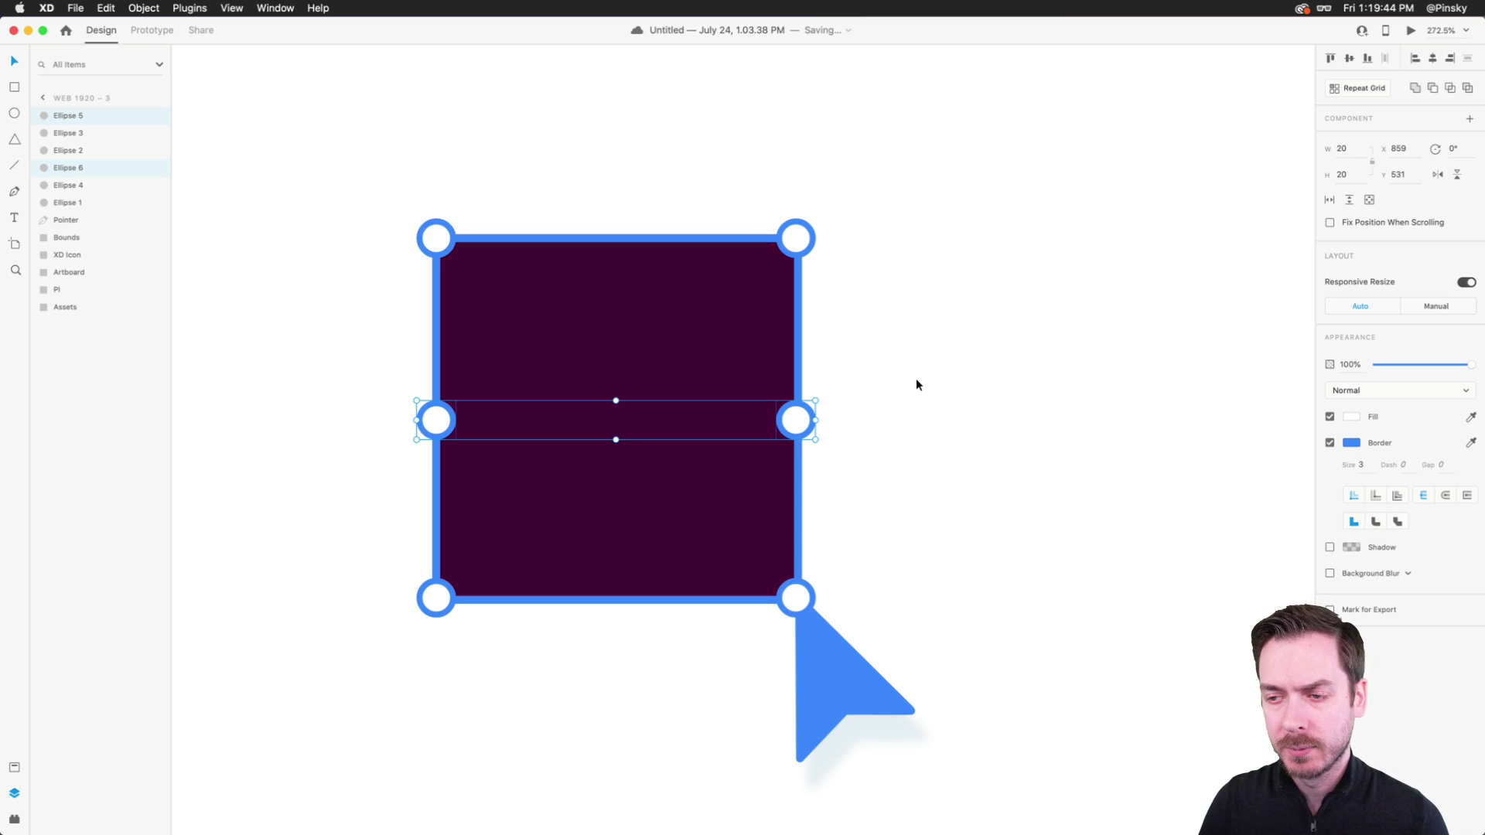
{"action": "left_click", "coordinate": [858, 379]}
- Nudge each of the six circle handles 1 px outward, the right-hand ones to the right and the left-hand ones to the left
{"action": "left_click", "coordinate": [794, 415]}
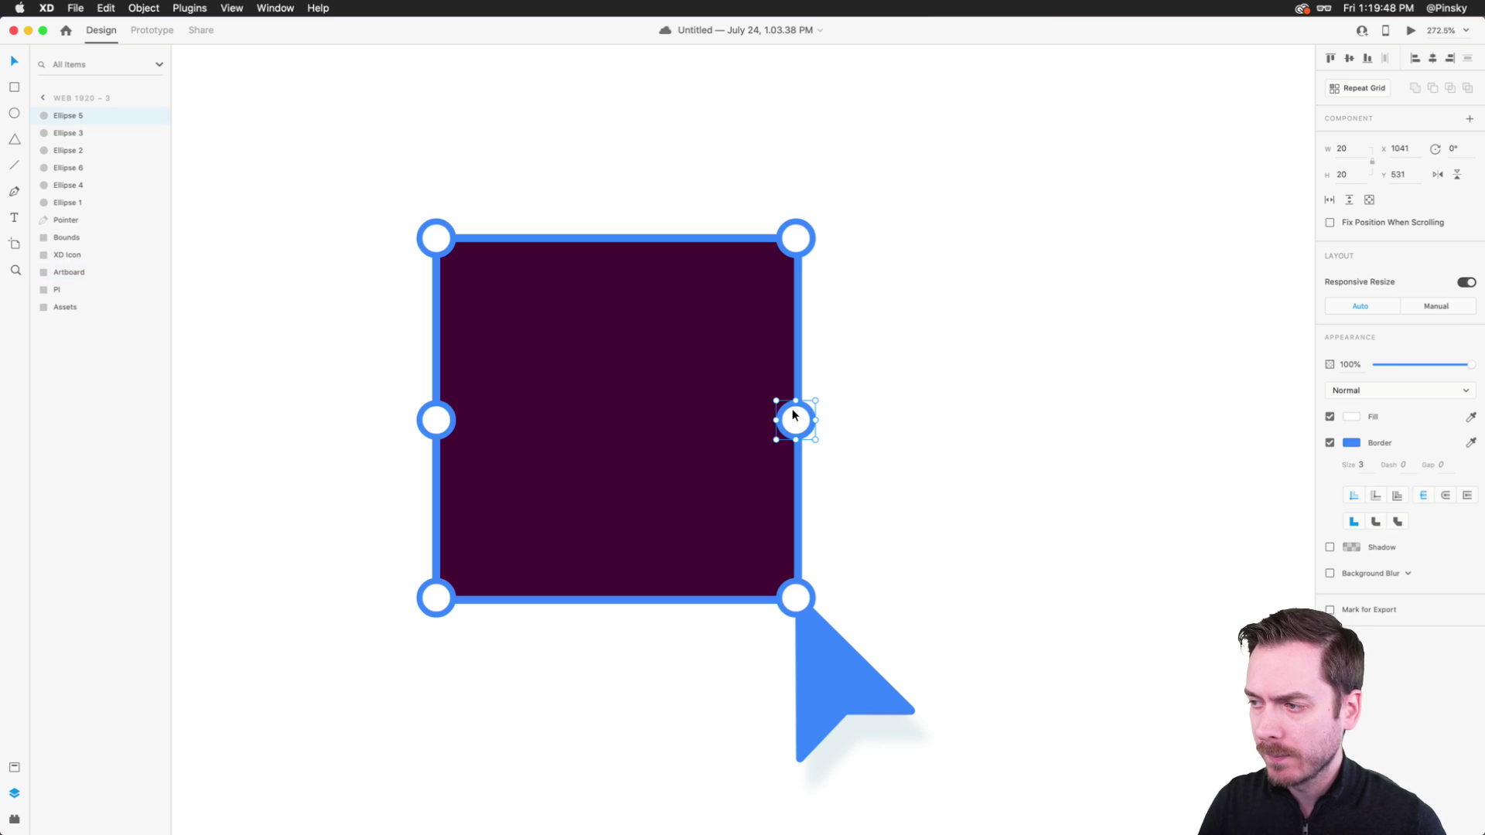
{"action": "key", "text": "Right"}
{"action": "left_click", "coordinate": [435, 420]}
{"action": "key", "text": "Left"}
{"action": "left_click", "coordinate": [437, 238]}
{"action": "key", "text": "Left"}
{"action": "left_click", "coordinate": [437, 610]}
{"action": "key", "text": "Left"}
{"action": "left_click", "coordinate": [796, 597]}
{"action": "key", "text": "Right"}
{"action": "left_click", "coordinate": [794, 242]}
{"action": "key", "text": "Right"}
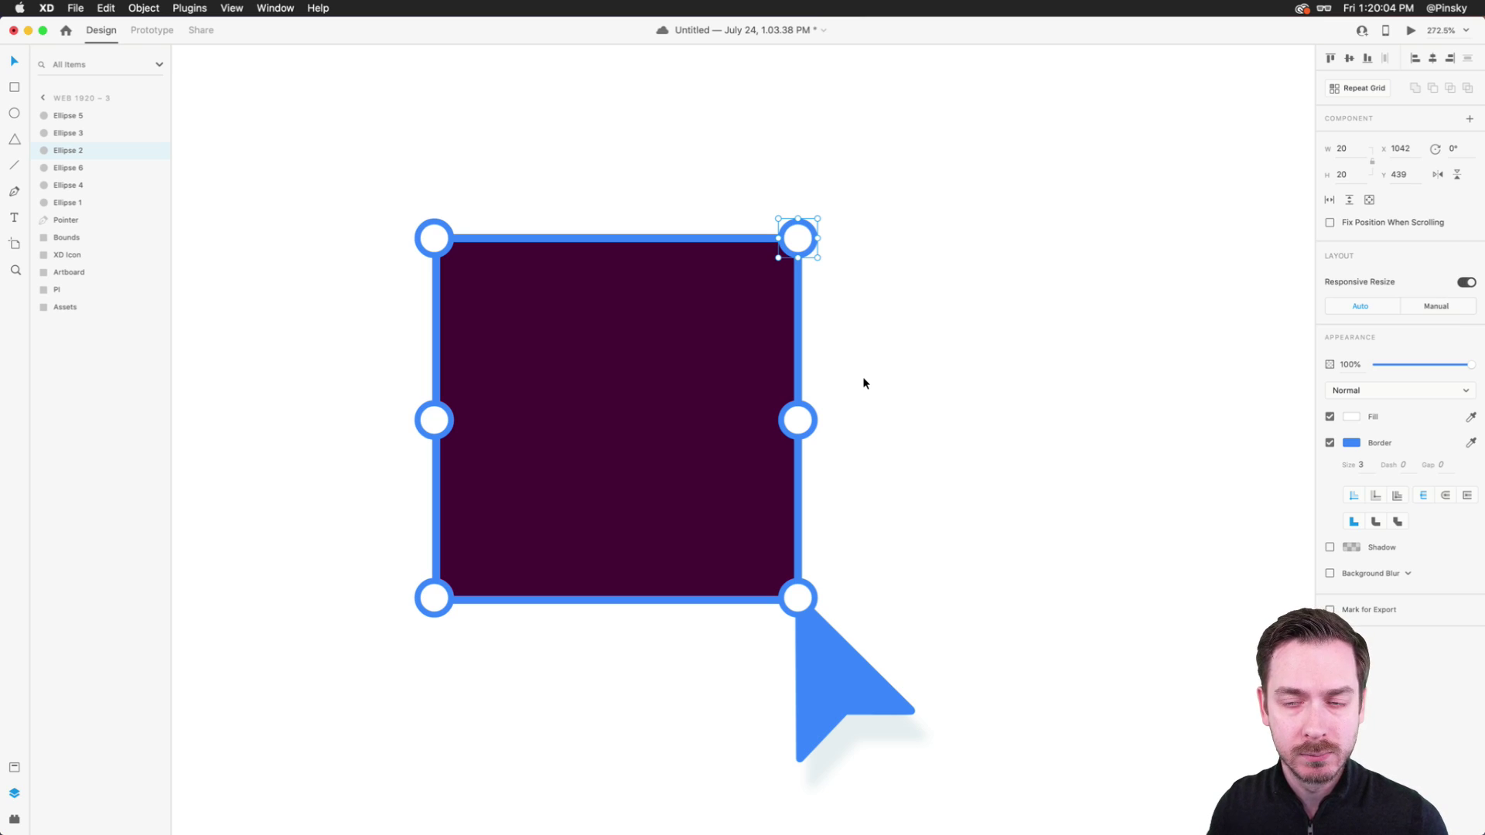
- Group the six circle handles with the blue-bordered Bounds square and name the group Bounds
{"action": "left_click", "coordinate": [851, 673]}
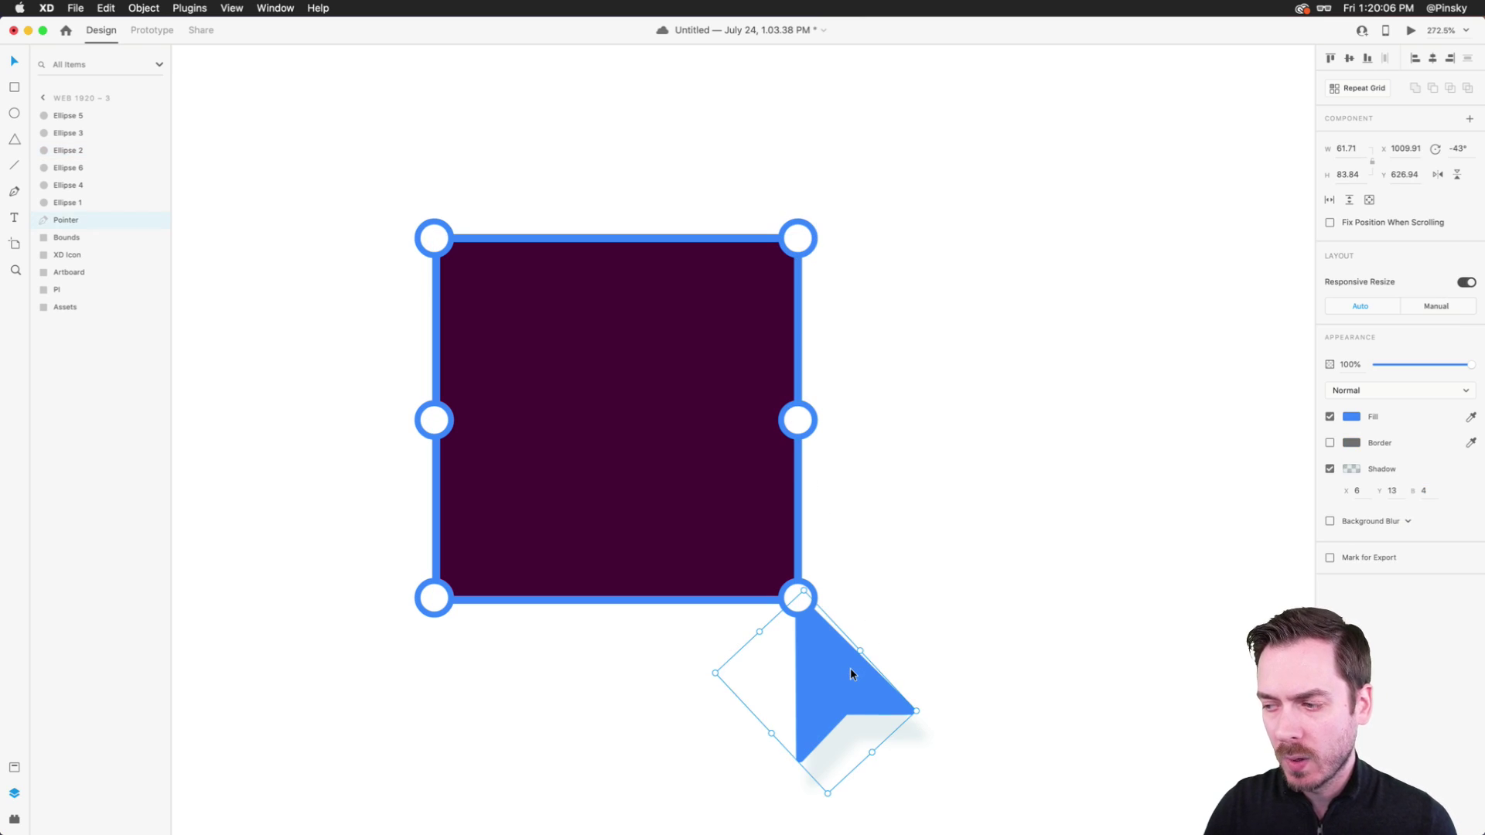
{"action": "left_click", "coordinate": [74, 203]}
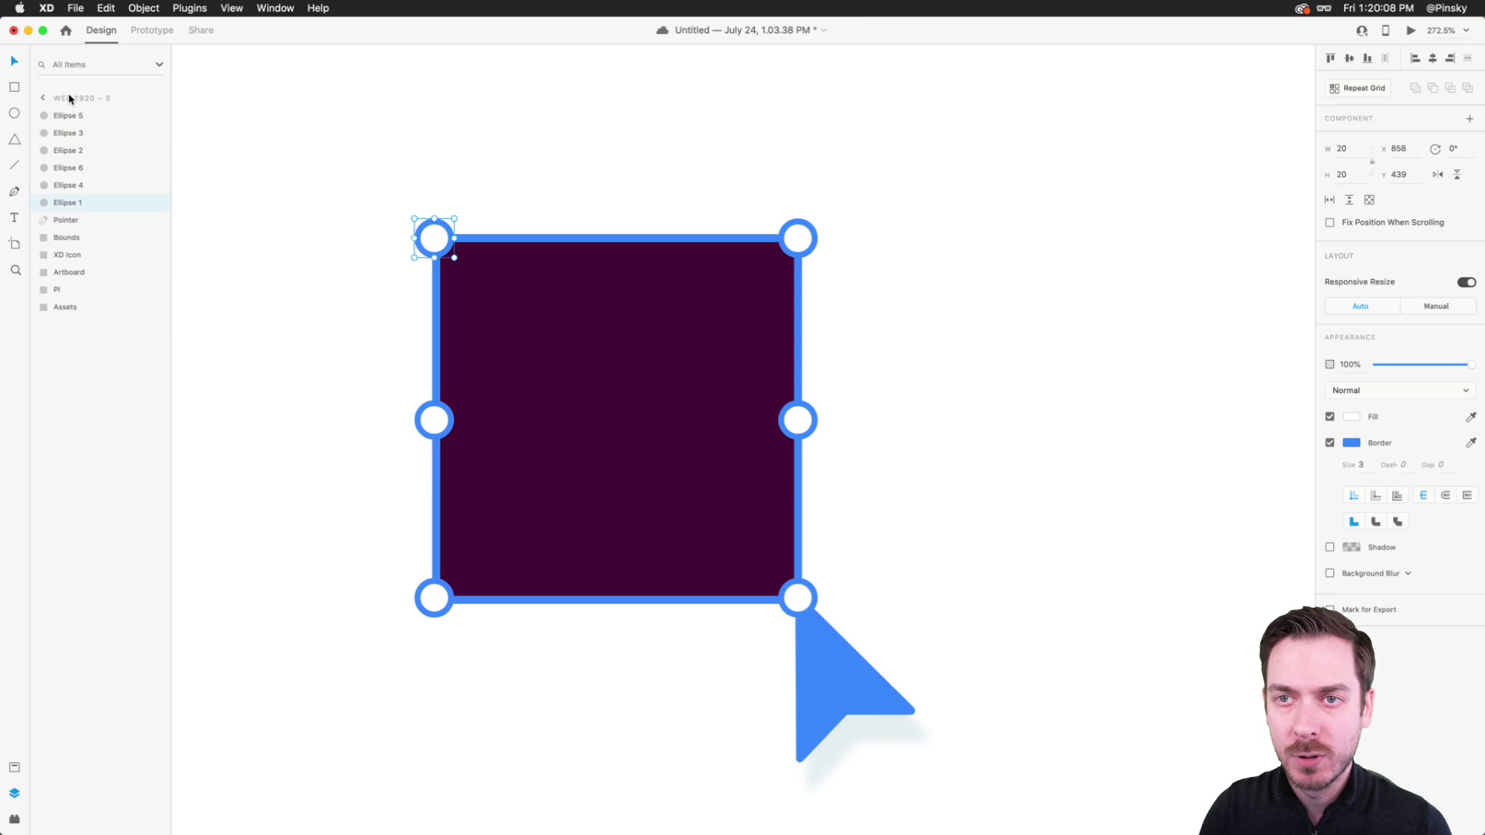
{"action": "left_click", "coordinate": [71, 117], "text": "shift"}
{"action": "left_click", "coordinate": [67, 237], "text": "super"}
{"action": "key", "text": "super+g"}
{"action": "double_click", "coordinate": [66, 116]}
{"action": "type", "text": "Bornds"}
{"action": "key", "text": "Return"}
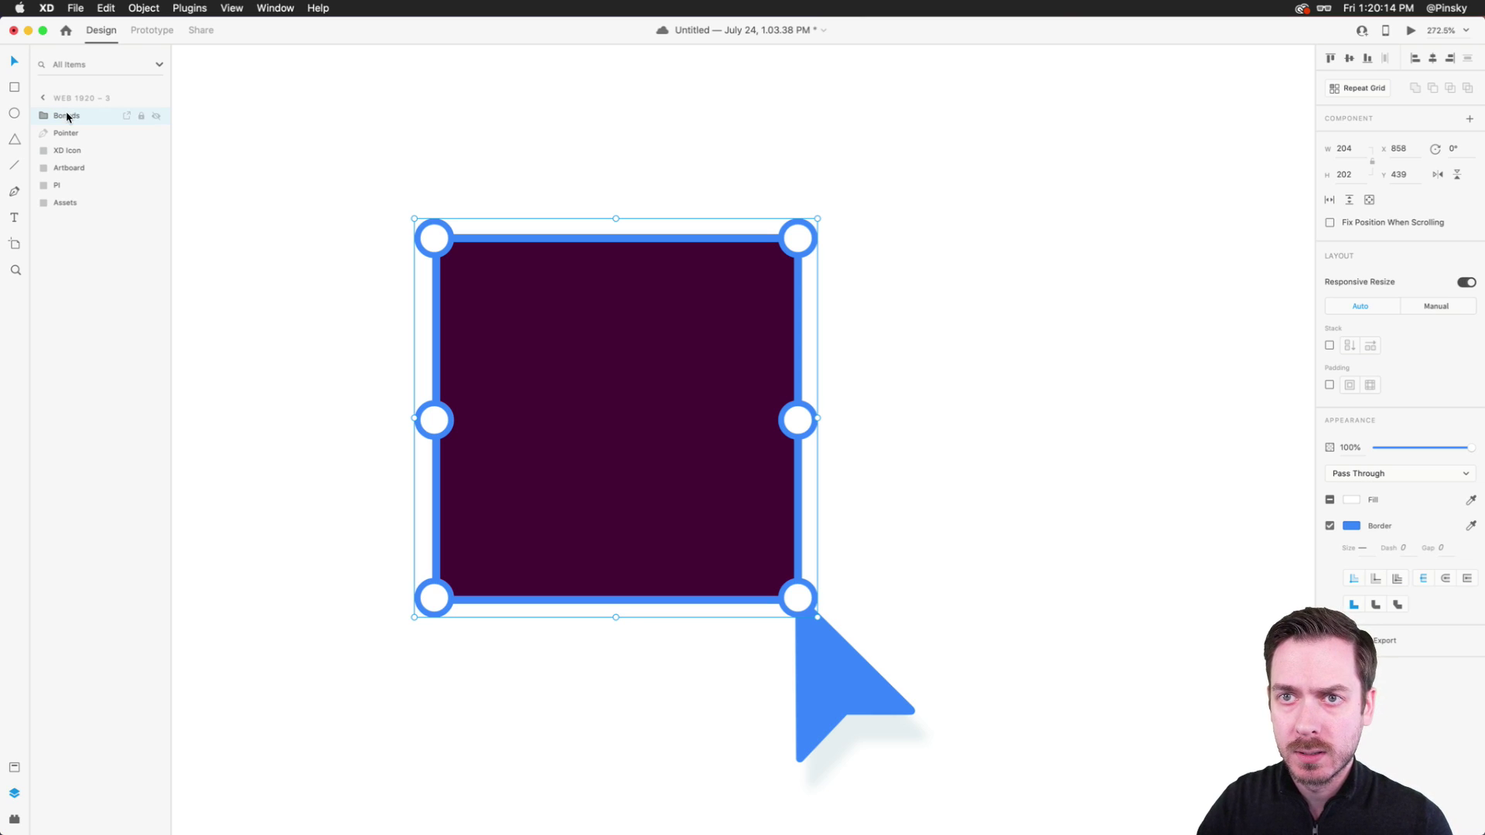
{"action": "double_click", "coordinate": [62, 116]}
{"action": "type", "text": "Bounds"}
{"action": "key", "text": "Return"}
- Send the Bounds group back one level beneath the Pointer layer and deselect it
{"action": "key", "text": "super+bracketleft"}
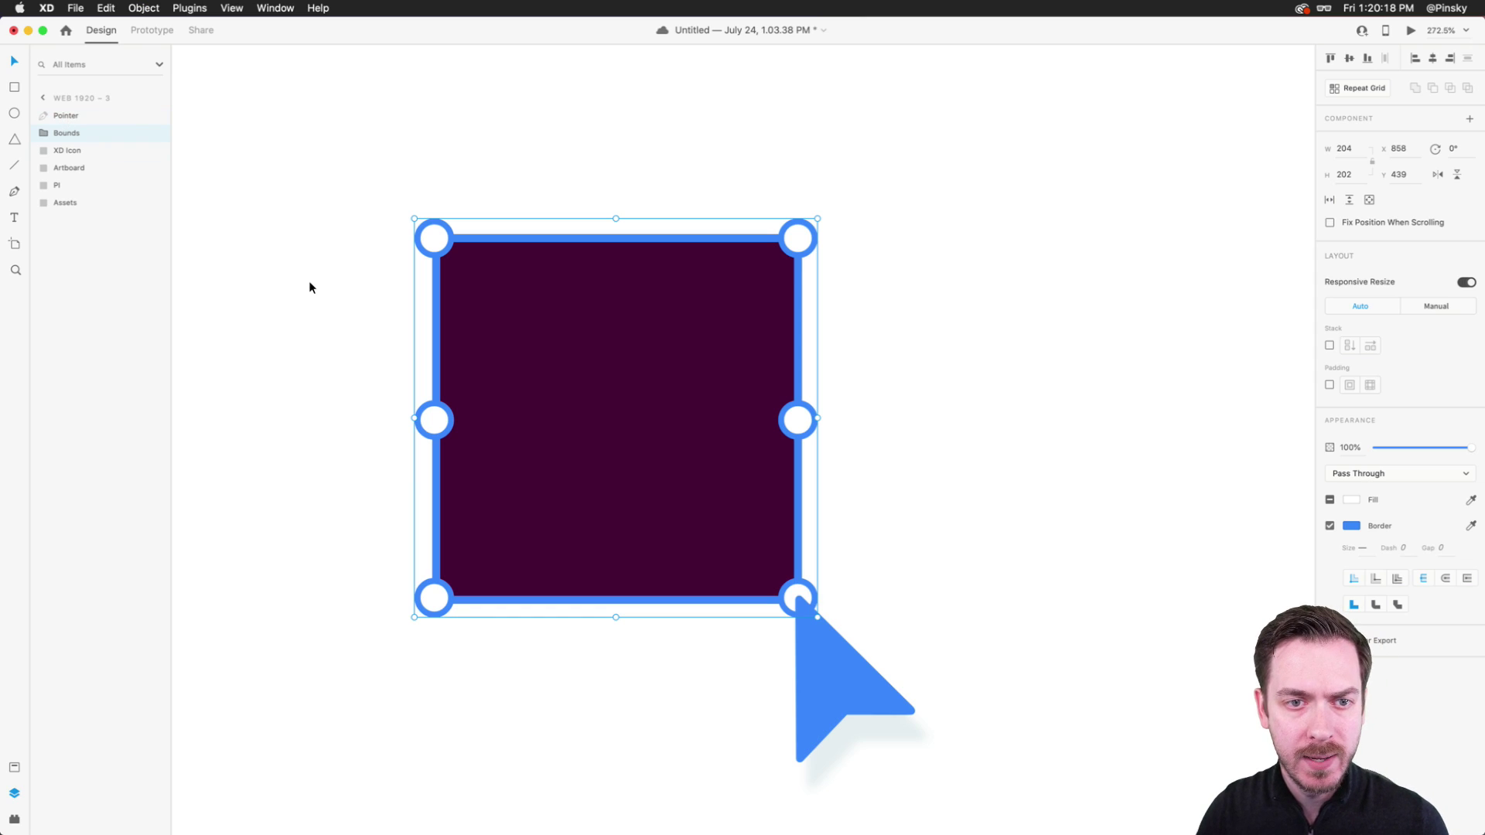
{"action": "left_click", "coordinate": [851, 310]}
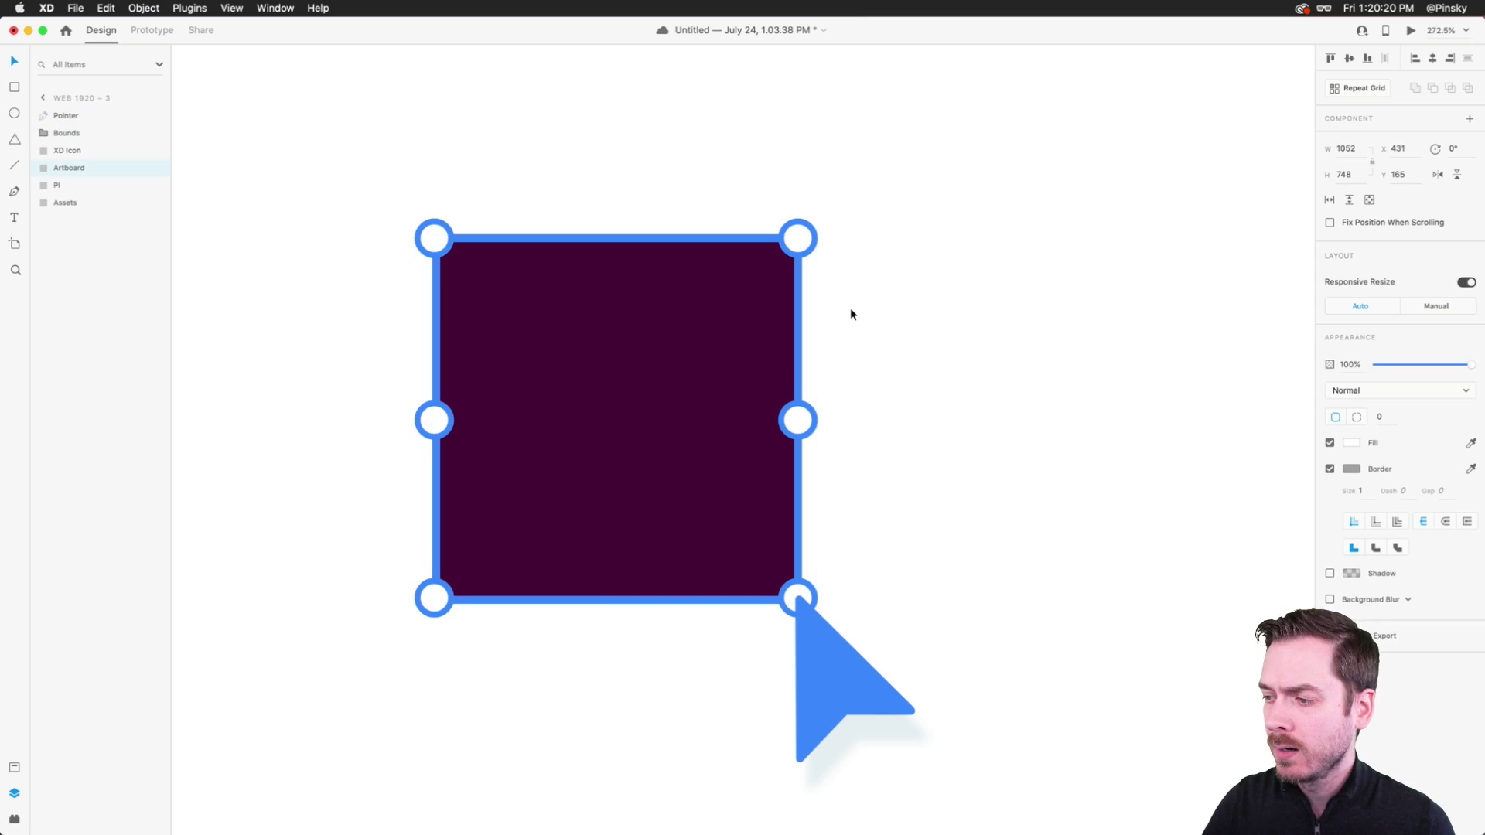
{"action": "left_click", "coordinate": [583, 502]}
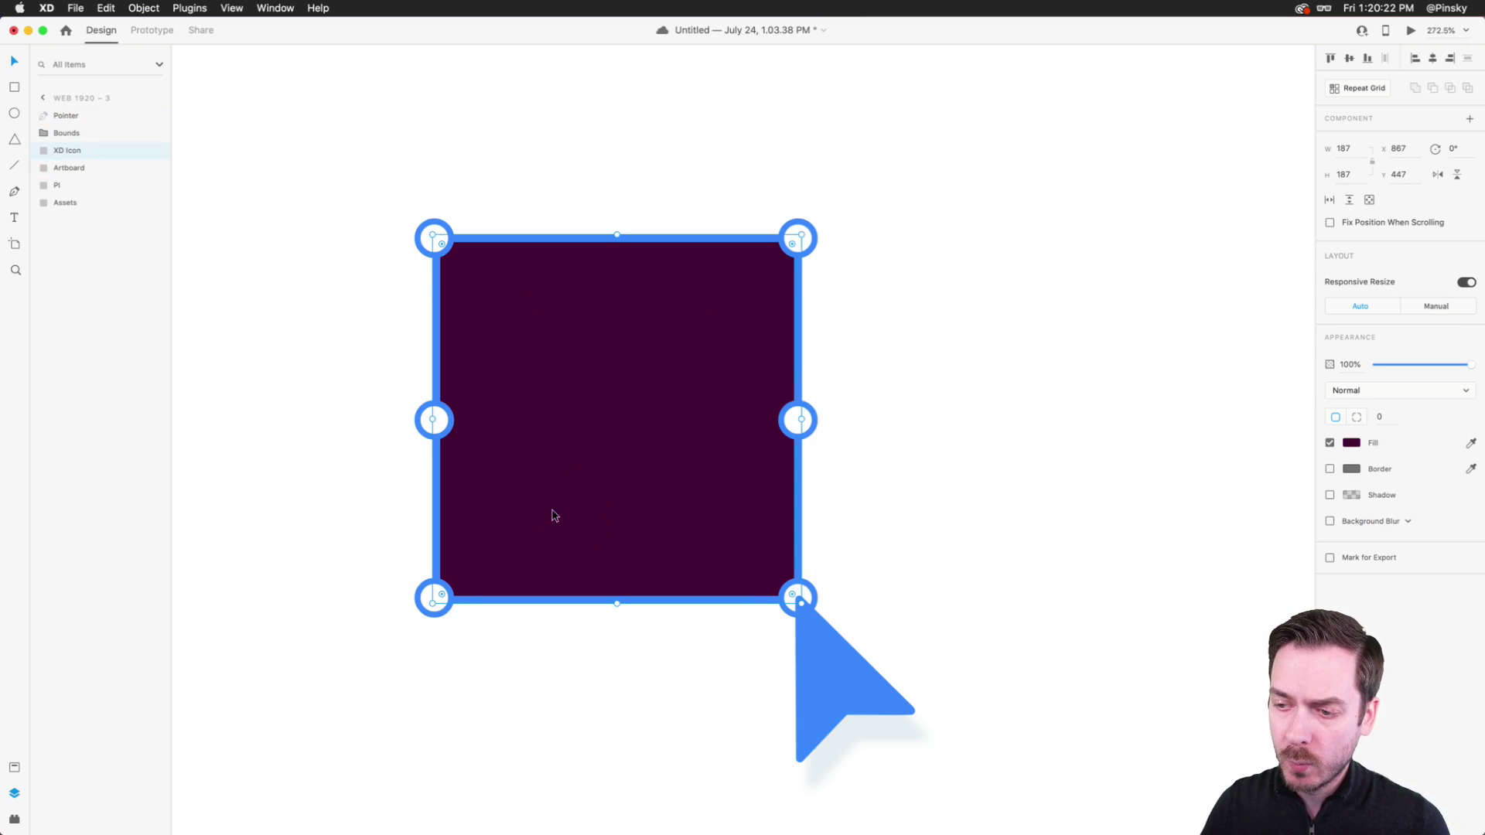
- Inside the Bounds group, place a copy of the lower-left handle diagonally inside the corner at X 883, Y 598
{"action": "left_click", "coordinate": [441, 599]}
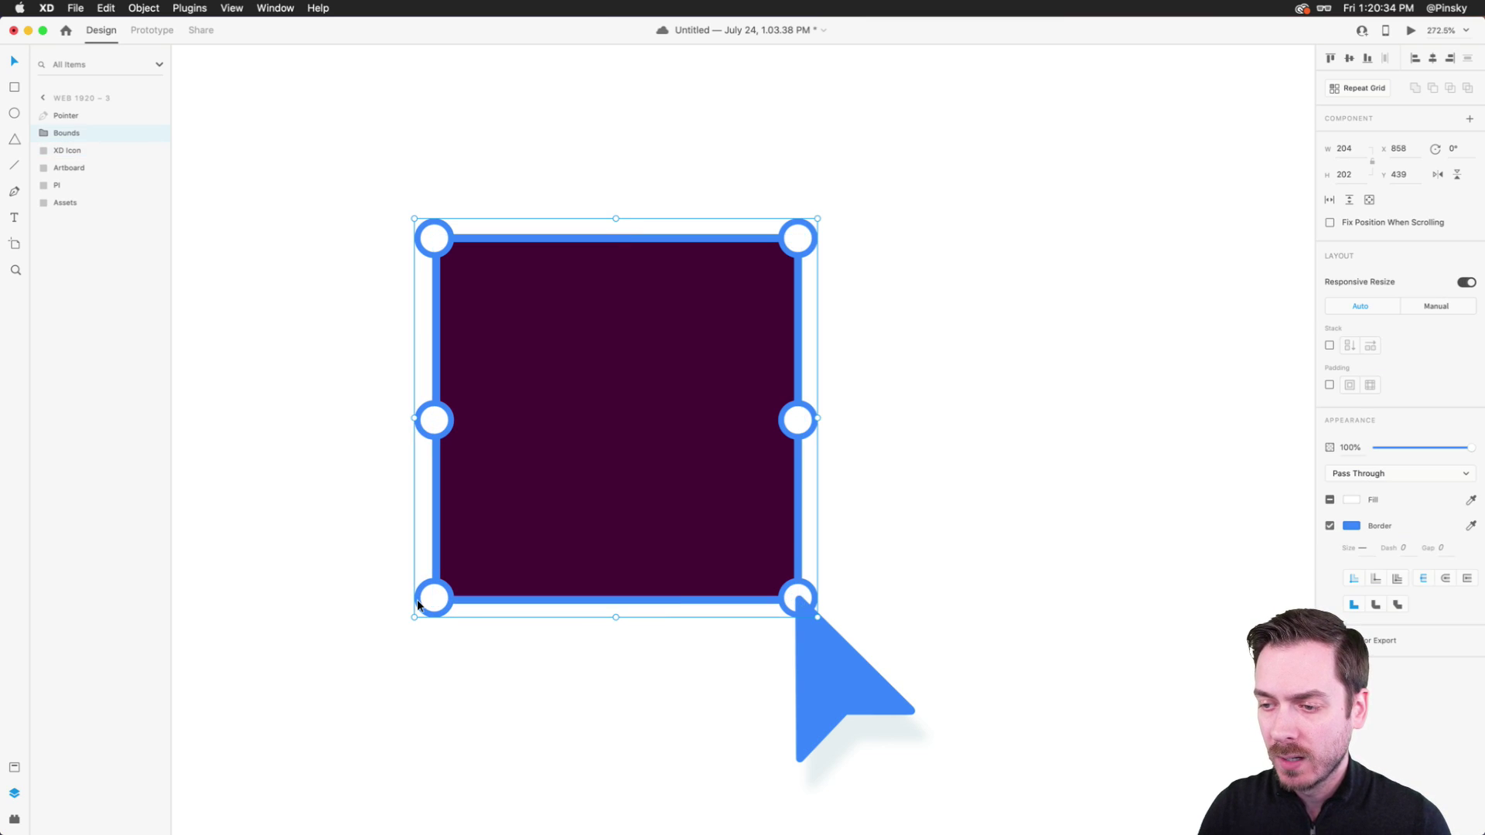
{"action": "left_click", "coordinate": [435, 601]}
{"action": "left_click_drag", "start_coordinate": [435, 601], "coordinate": [482, 553]}
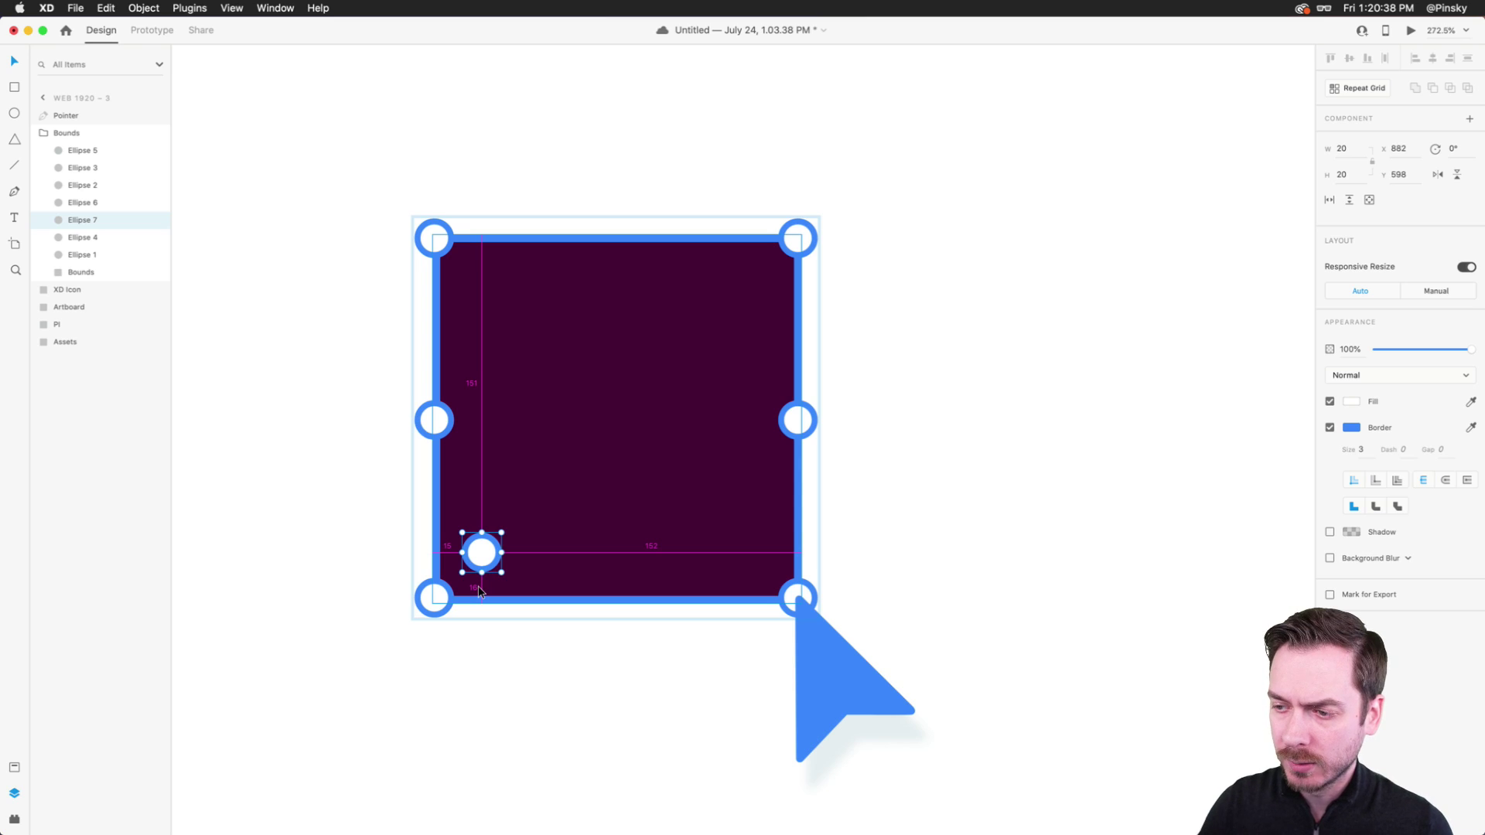
{"action": "key", "text": "Right"}
- Try a copy of the inner handle inside the square's lower-right corner at X 1018, and delete that copy
{"action": "left_click_drag", "start_coordinate": [483, 553], "coordinate": [760, 555]}
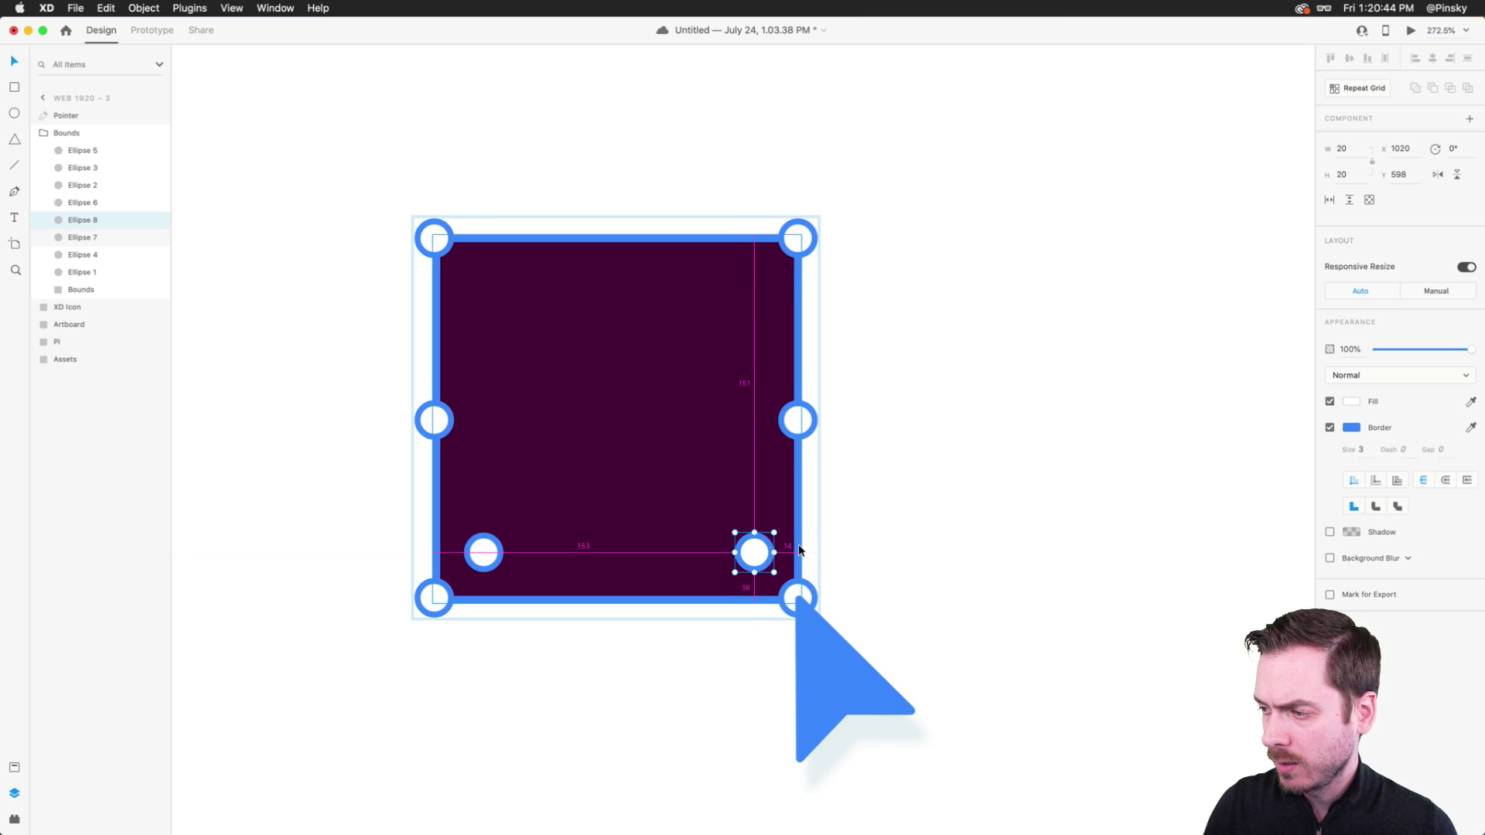
{"action": "key", "text": "Left"}
{"action": "key", "text": "Left"}
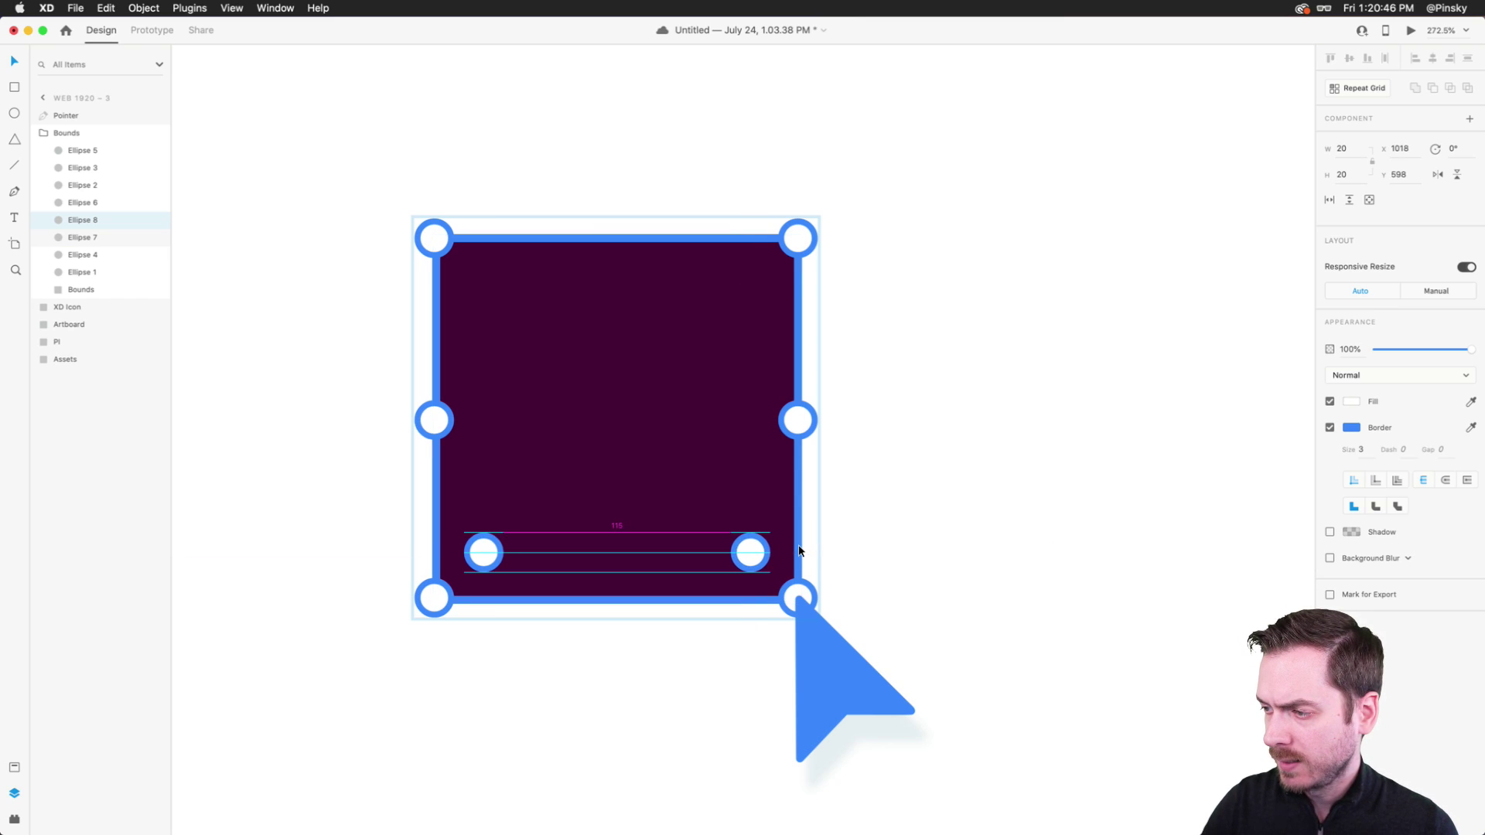
{"action": "left_click", "coordinate": [496, 549], "text": "shift"}
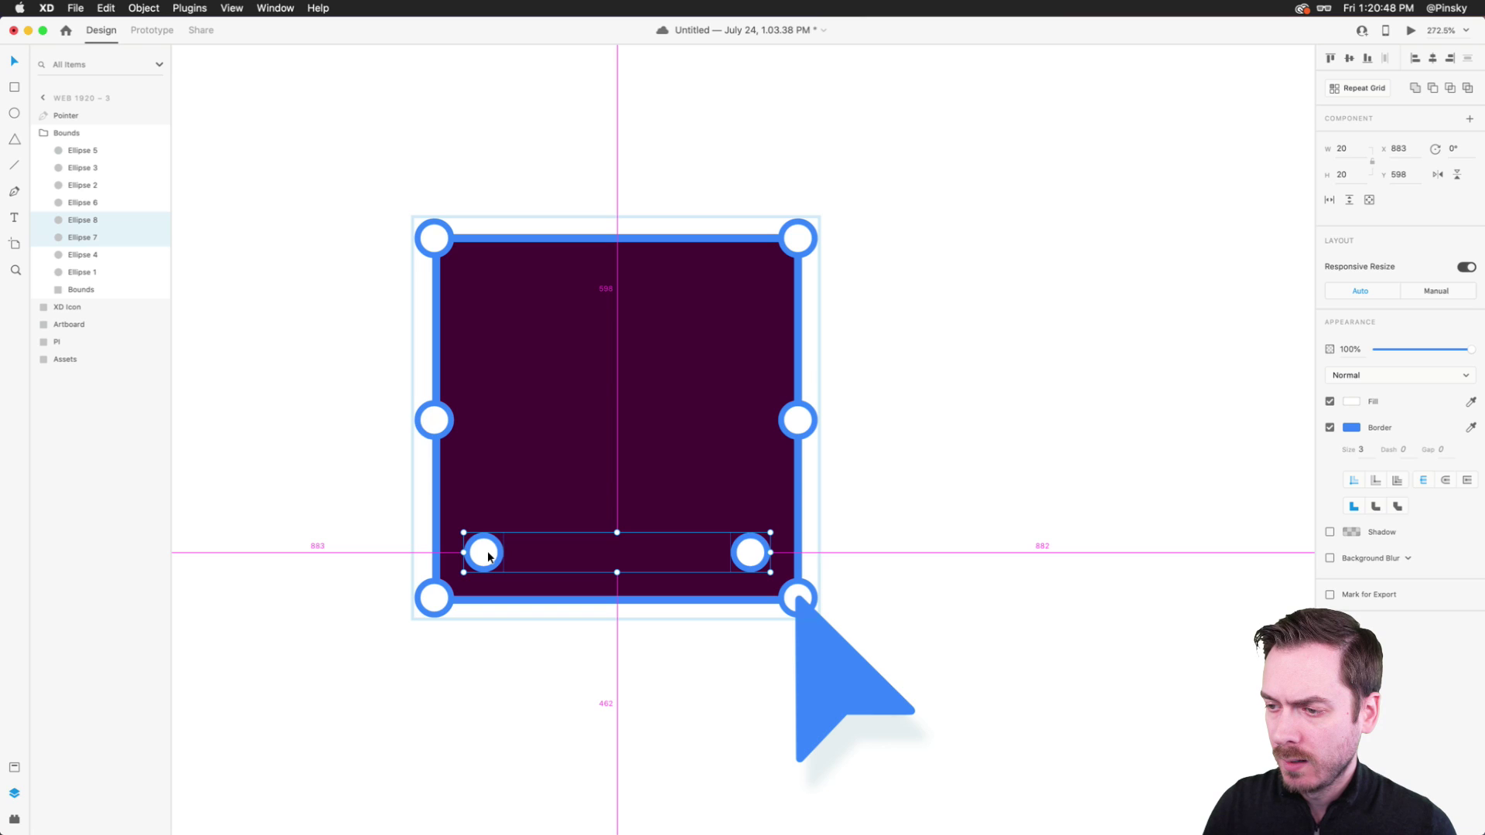
{"action": "key", "text": "Escape"}
{"action": "double_click", "coordinate": [755, 554]}
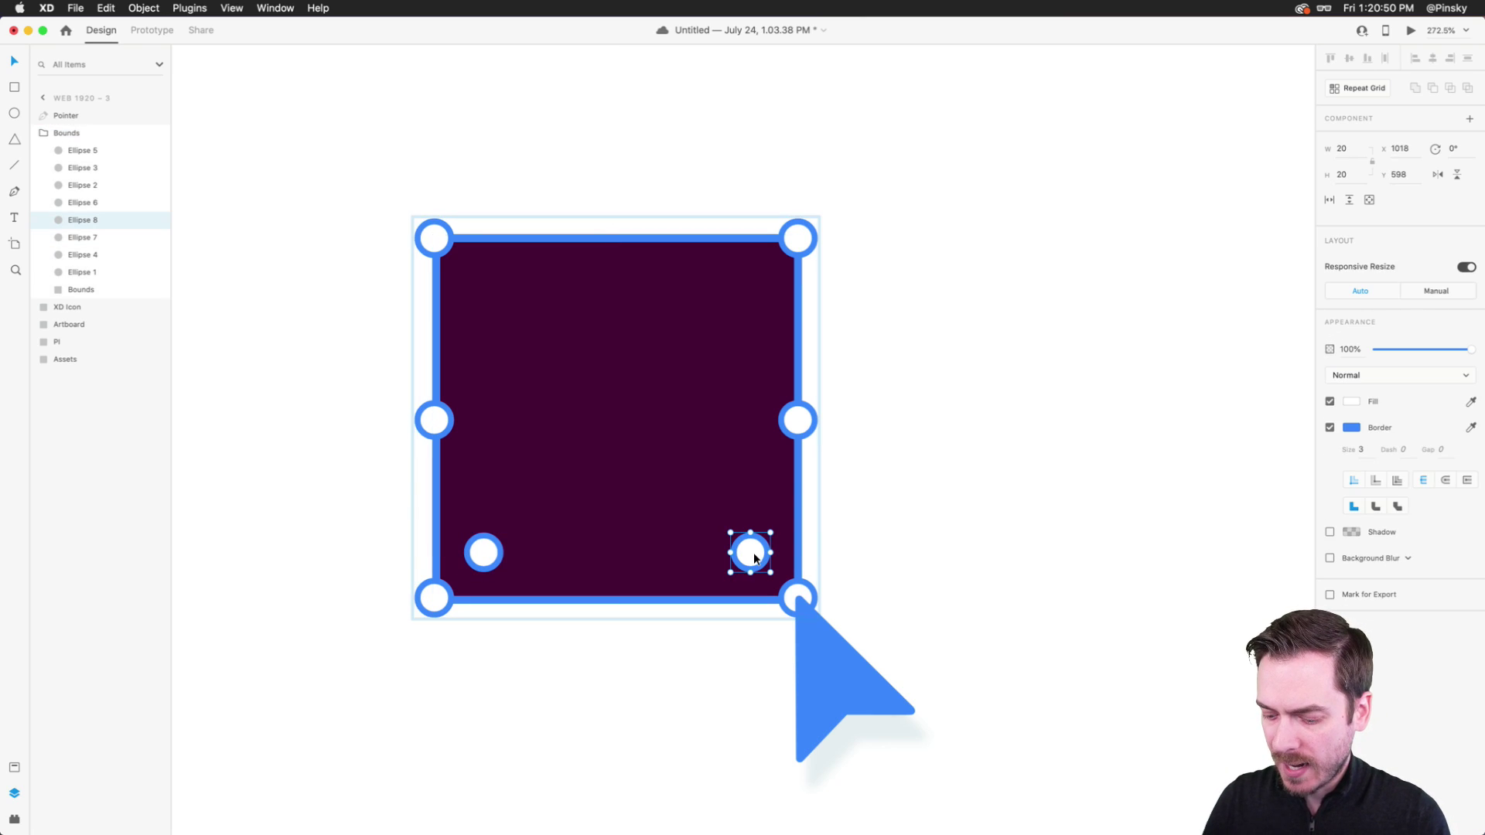
{"action": "key", "text": "Delete"}
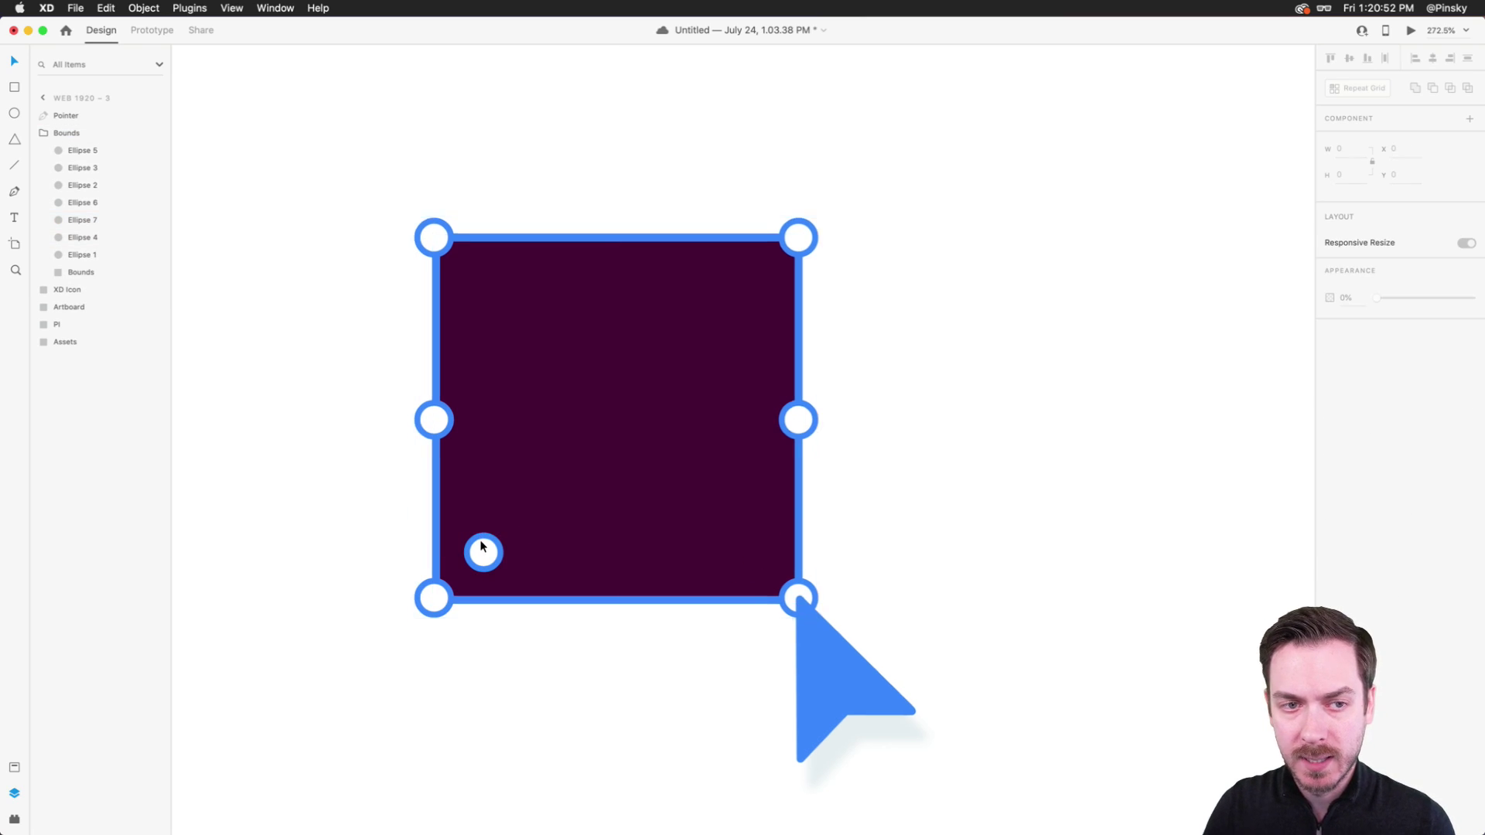
- Try shifting the left middle handle along the square's edge and put it back level with the opposite handle
{"action": "scroll", "coordinate": [481, 546], "scroll_direction": "up", "scroll_amount": 5}
{"action": "left_click", "coordinate": [495, 557]}
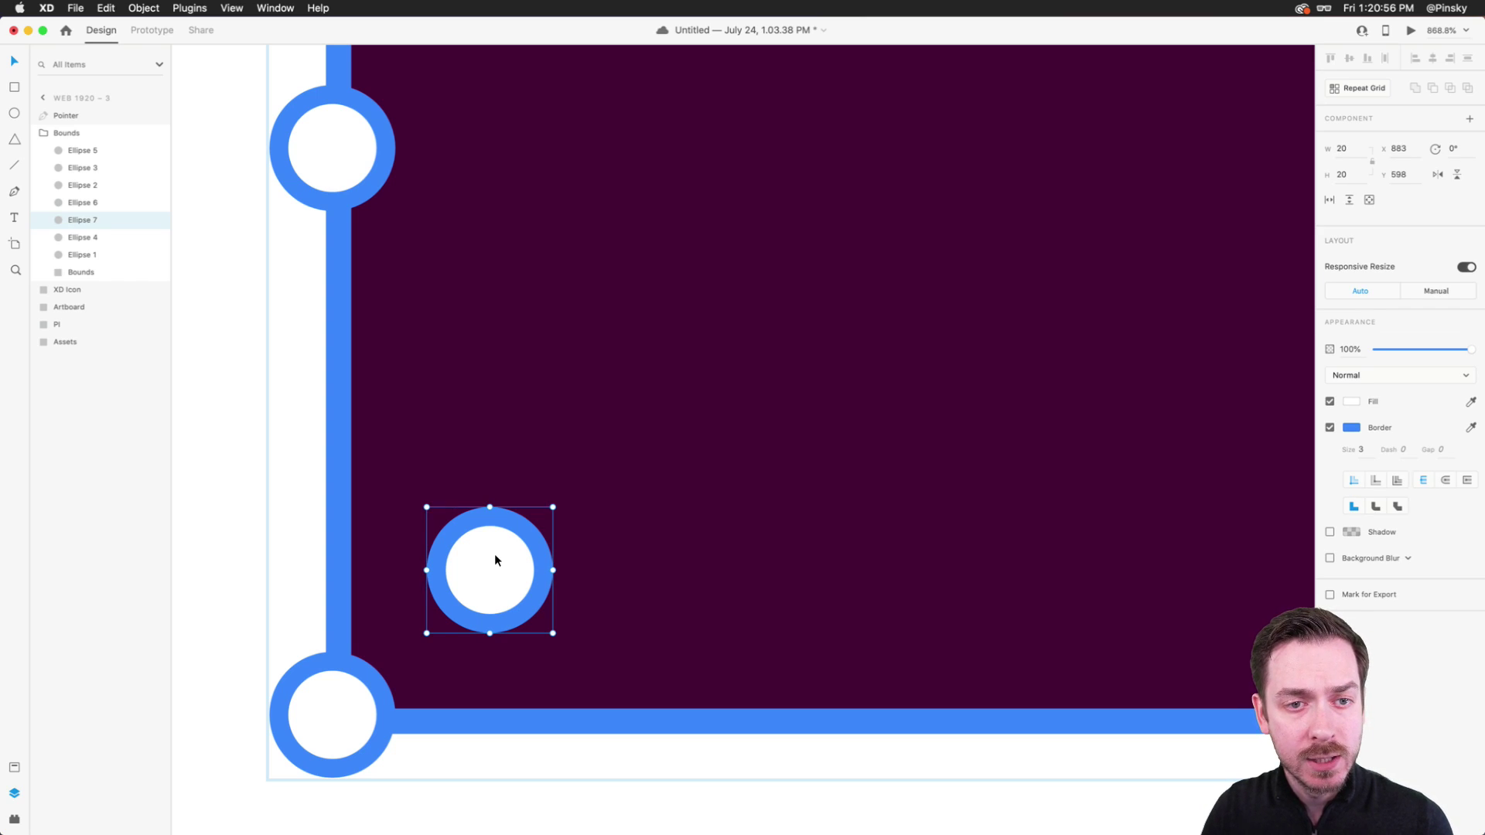
{"action": "scroll", "coordinate": [494, 559], "scroll_direction": "down", "scroll_amount": 5}
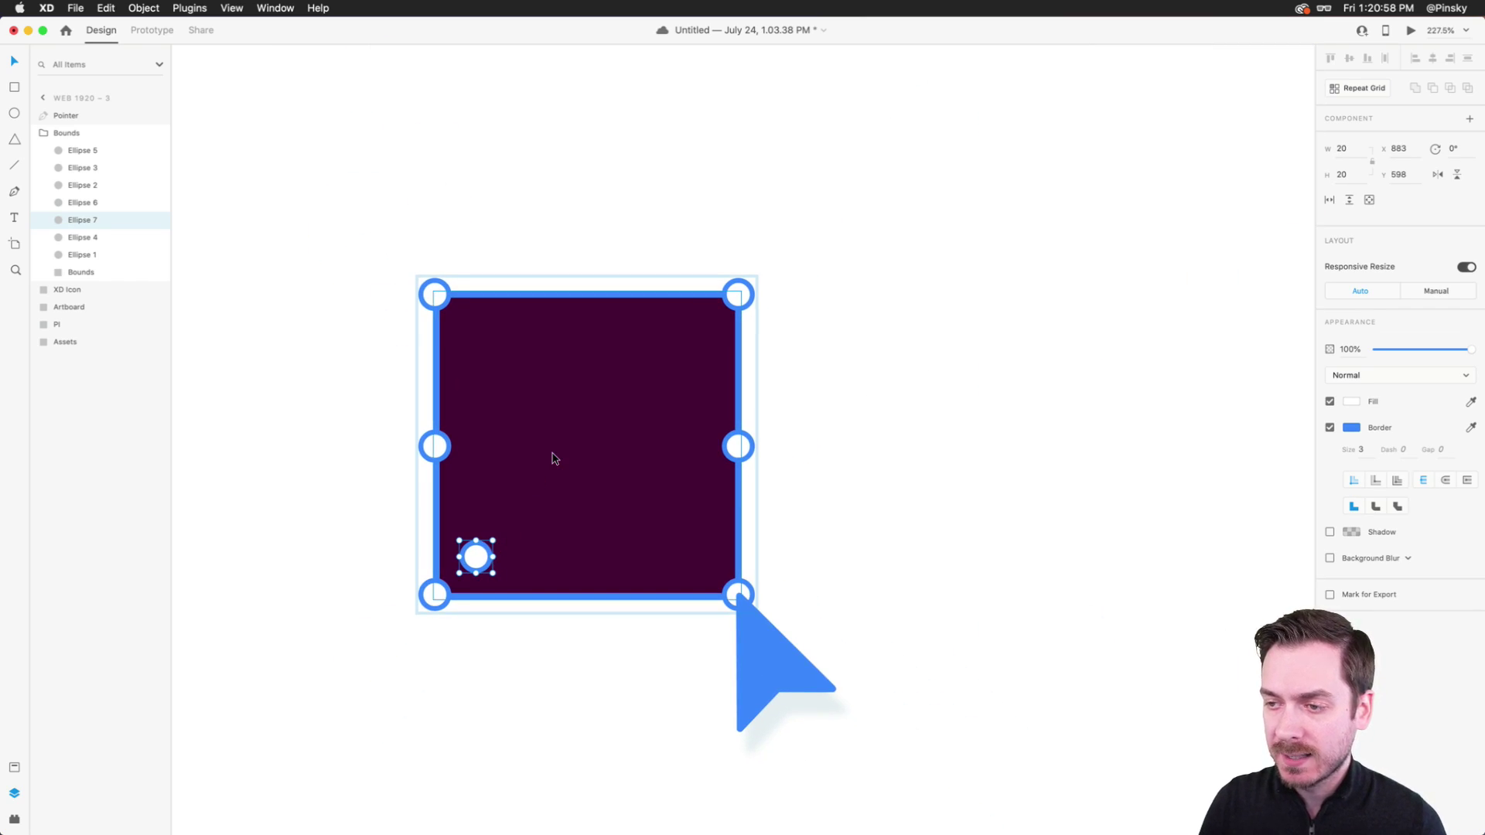
{"action": "scroll", "coordinate": [550, 454], "scroll_direction": "up", "scroll_amount": 3}
{"action": "left_click", "coordinate": [339, 446]}
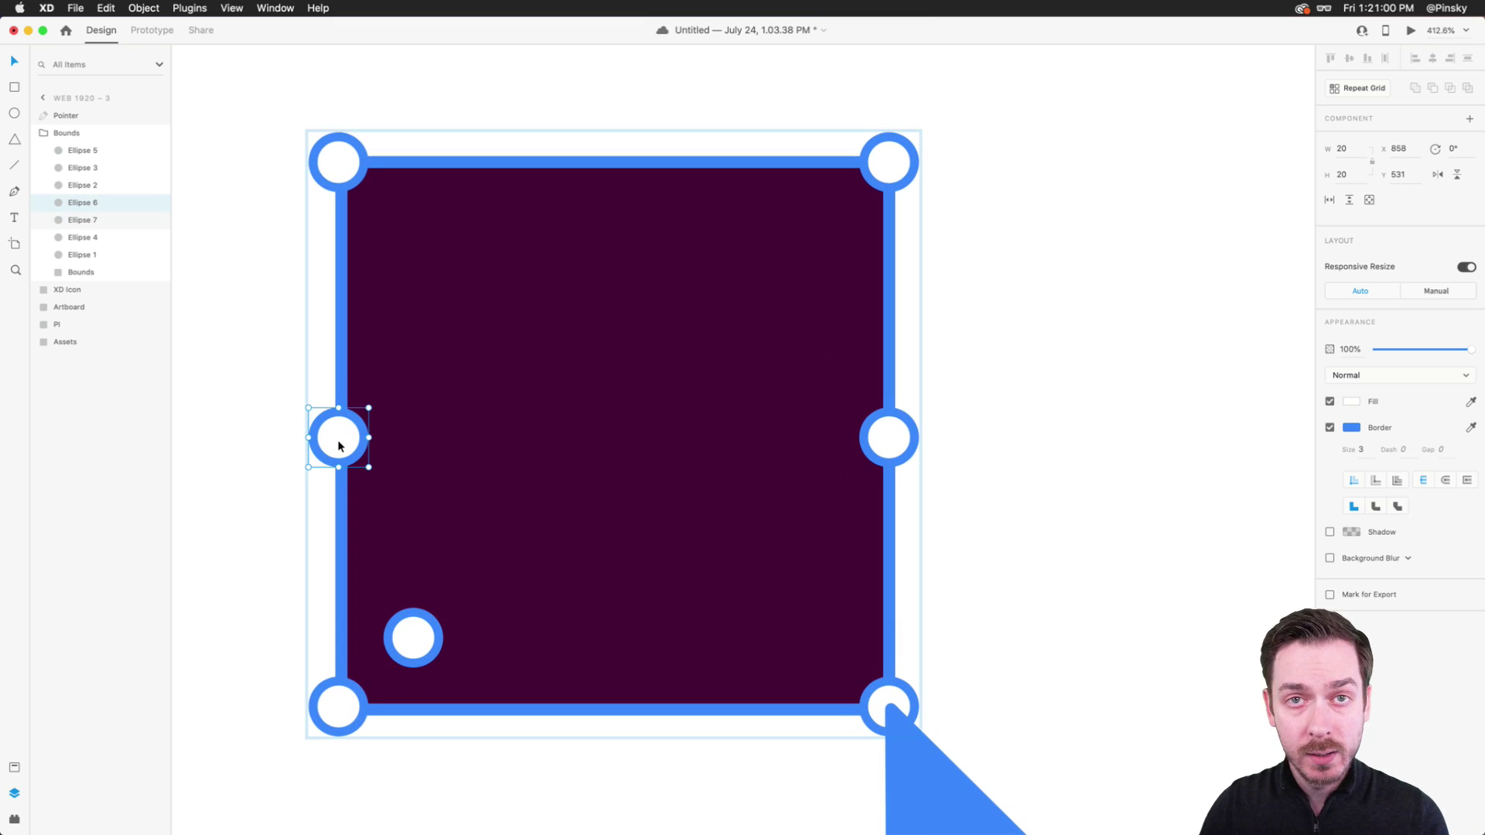
{"action": "mouse_move", "coordinate": [339, 446]}
{"action": "left_mouse_down"}
{"action": "mouse_move", "coordinate": [354, 434]}
{"action": "mouse_move", "coordinate": [336, 431]}
{"action": "mouse_move", "coordinate": [362, 430]}
{"action": "mouse_move", "coordinate": [340, 418]}
{"action": "mouse_move", "coordinate": [331, 433]}
{"action": "mouse_move", "coordinate": [359, 430]}
{"action": "mouse_move", "coordinate": [339, 438]}
{"action": "left_mouse_up"}
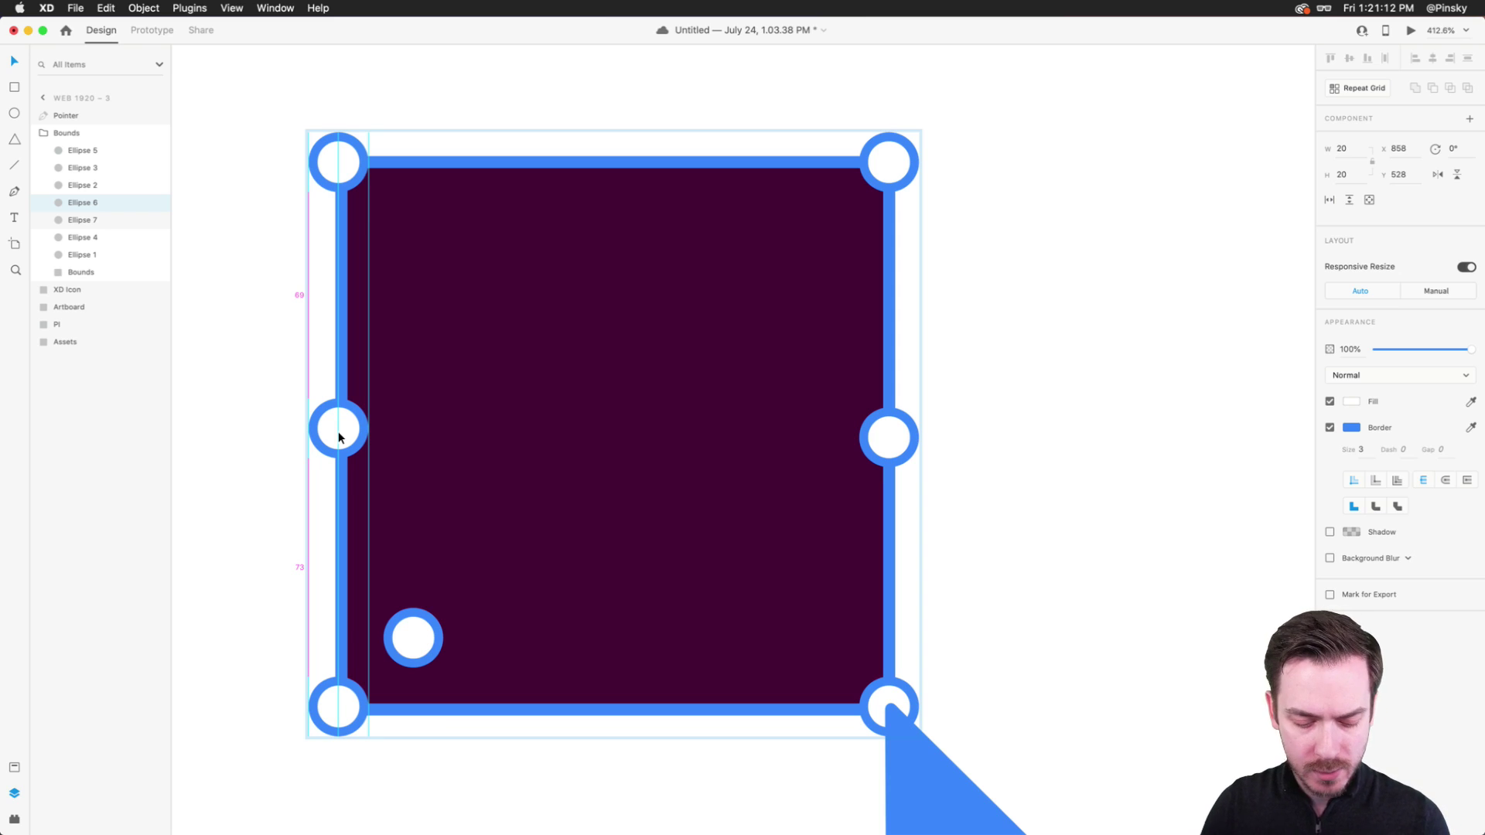
{"action": "left_click_drag", "start_coordinate": [339, 437], "coordinate": [339, 437]}
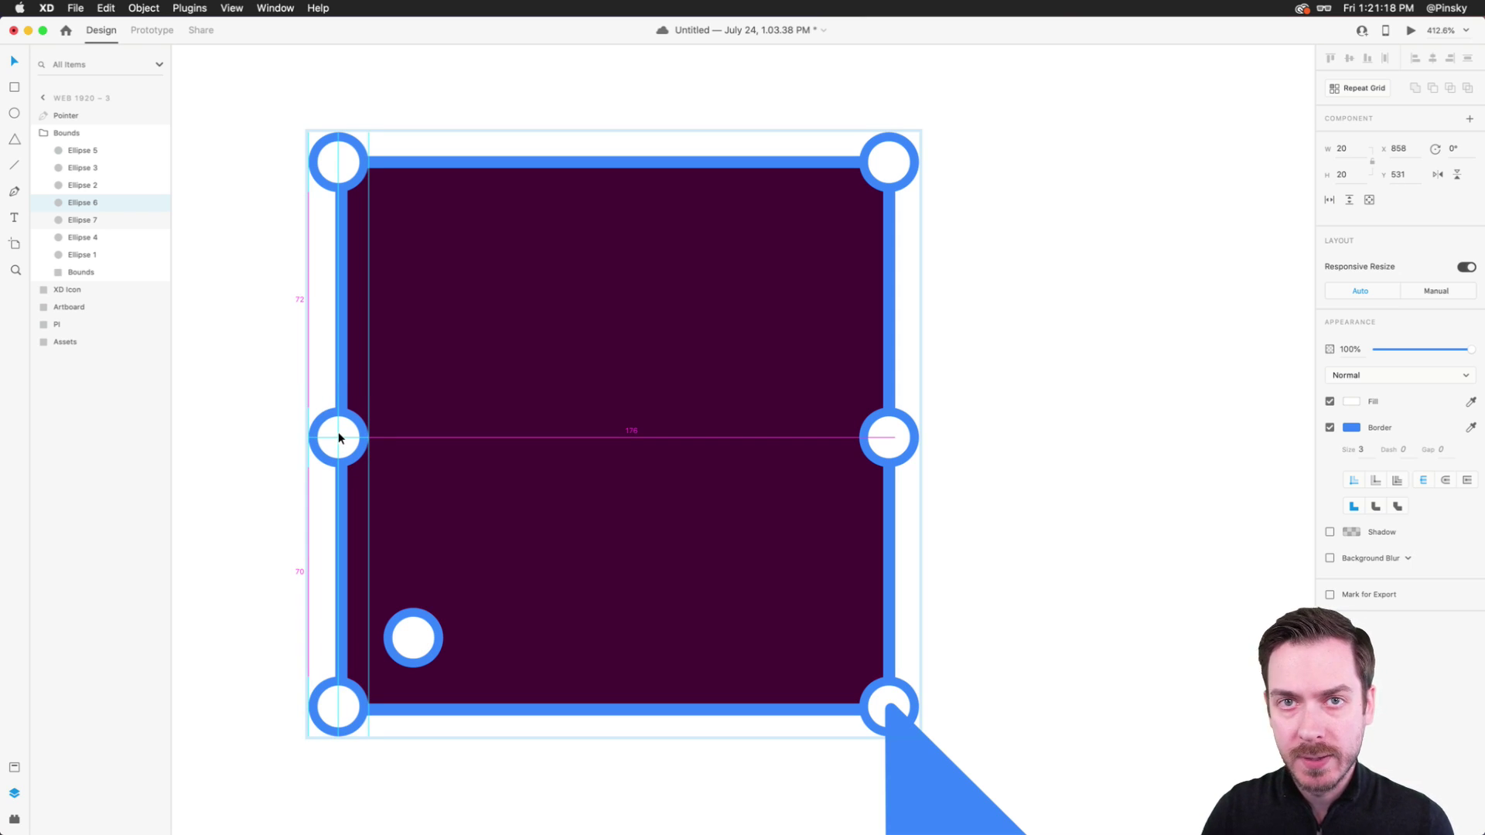
{"action": "left_click_drag", "start_coordinate": [338, 438], "coordinate": [338, 438]}
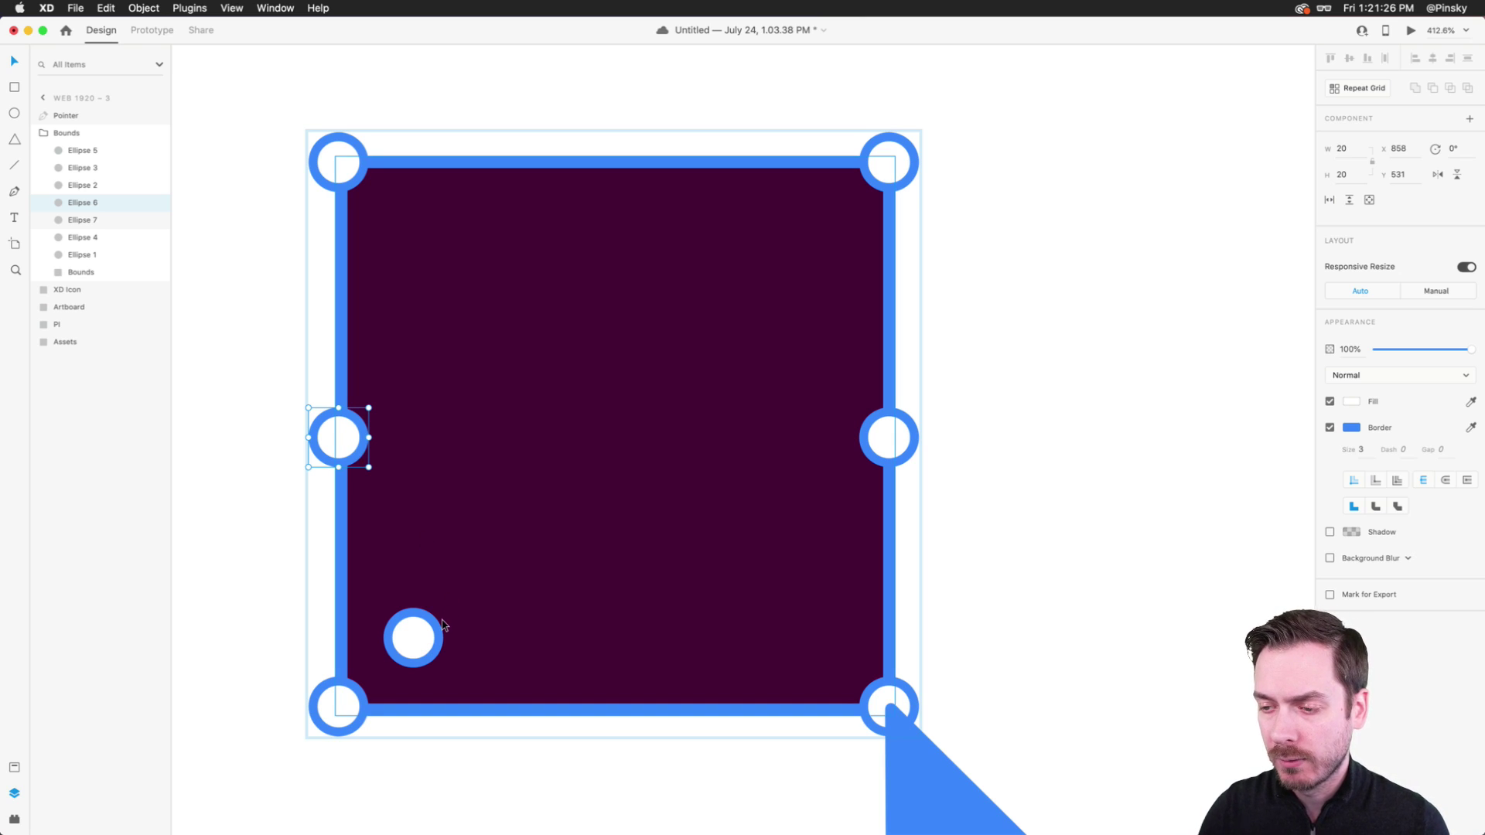
- Duplicate the inner handle in place, remove the copy's border, fill it with the outline blue and shrink it to a centred 6 px dot
{"action": "scroll", "coordinate": [442, 619], "scroll_direction": "up", "scroll_amount": 5}
{"action": "left_click", "coordinate": [428, 576]}
{"action": "key", "text": "super+d"}
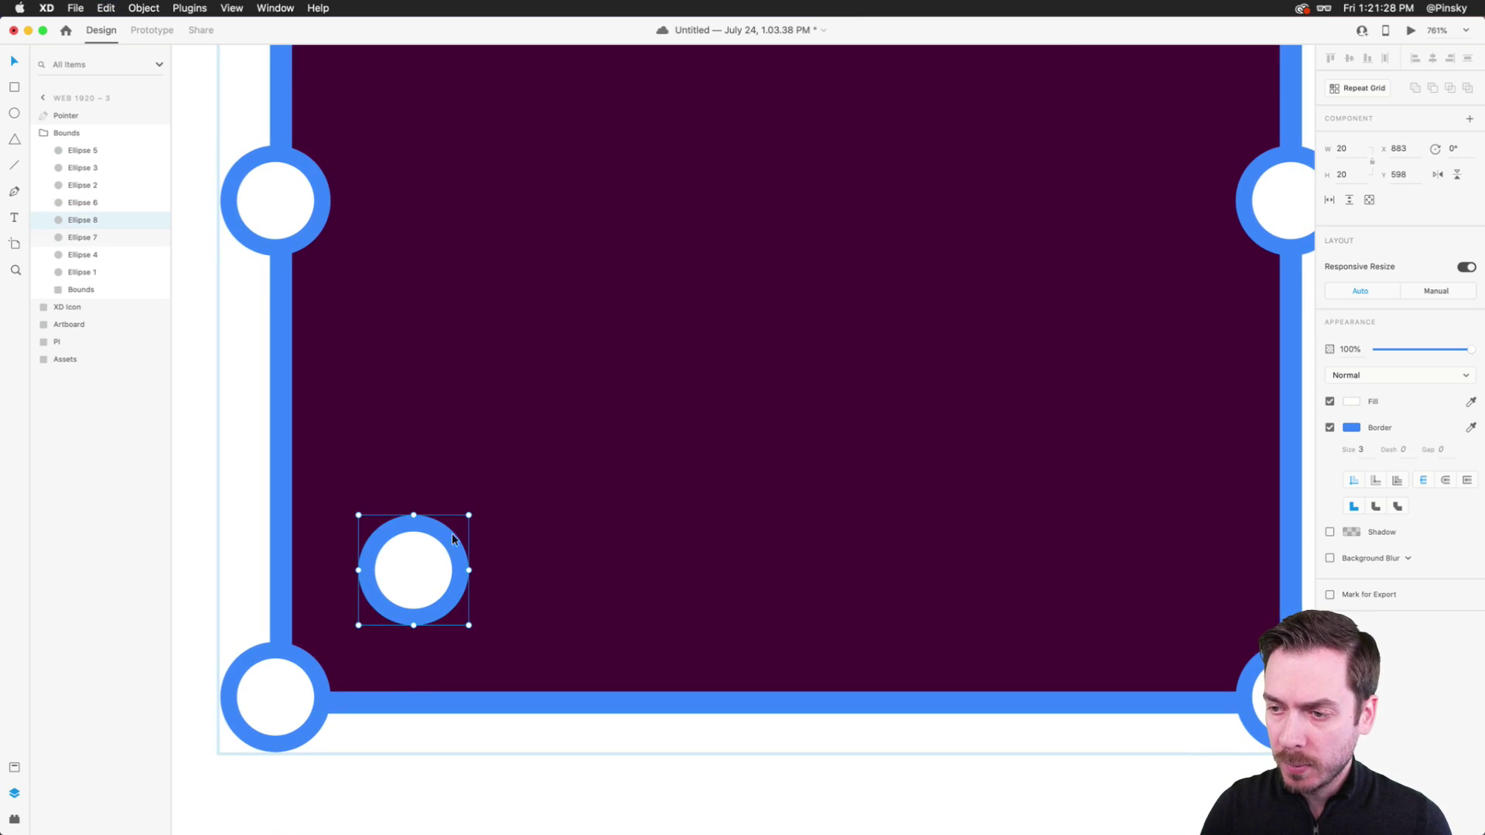
{"action": "left_click", "coordinate": [1330, 427]}
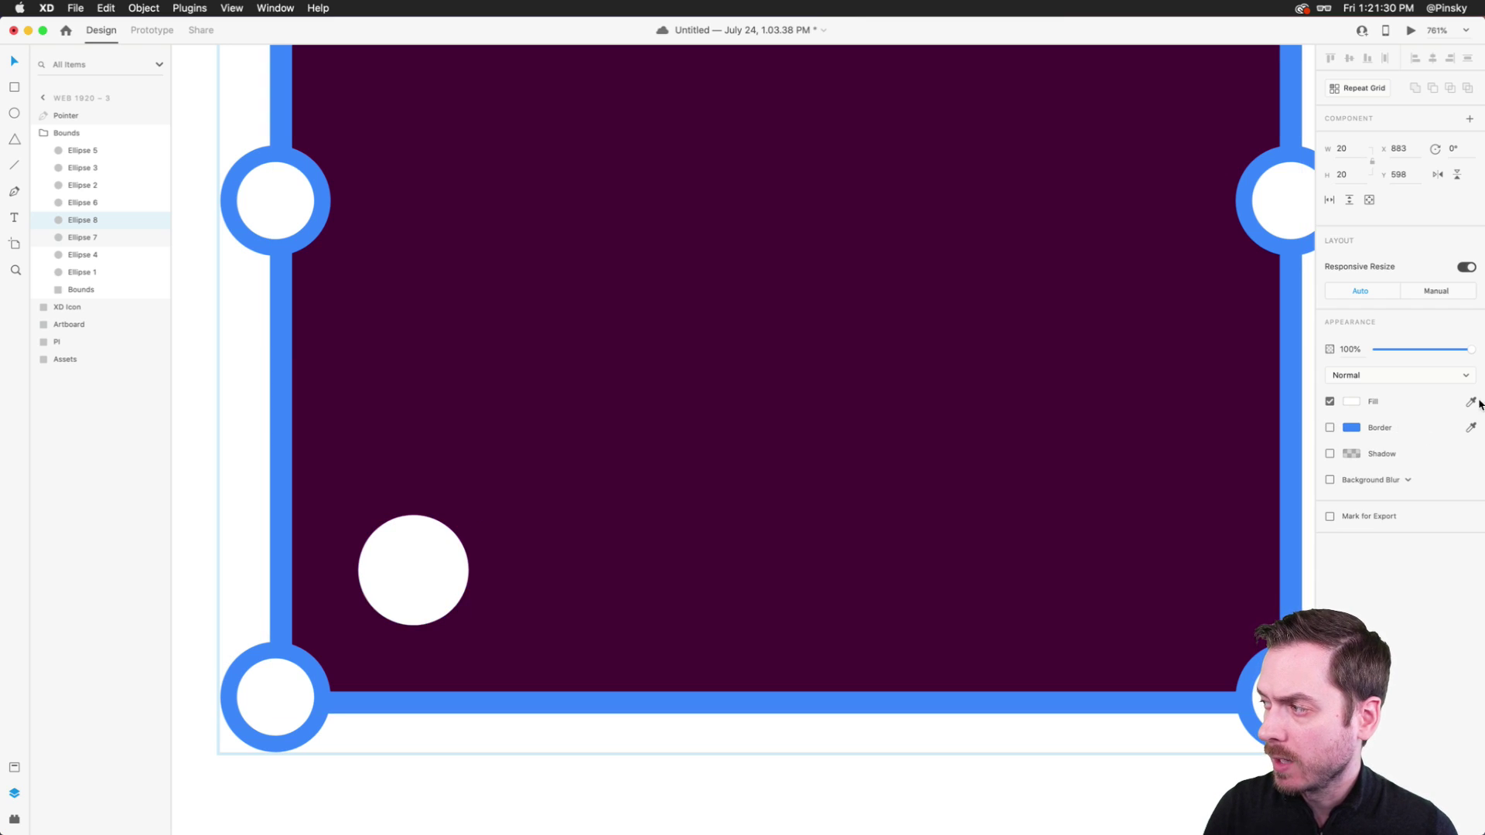
{"action": "left_click", "coordinate": [1296, 352]}
{"action": "left_click_drag", "start_coordinate": [469, 516], "coordinate": [438, 546]}
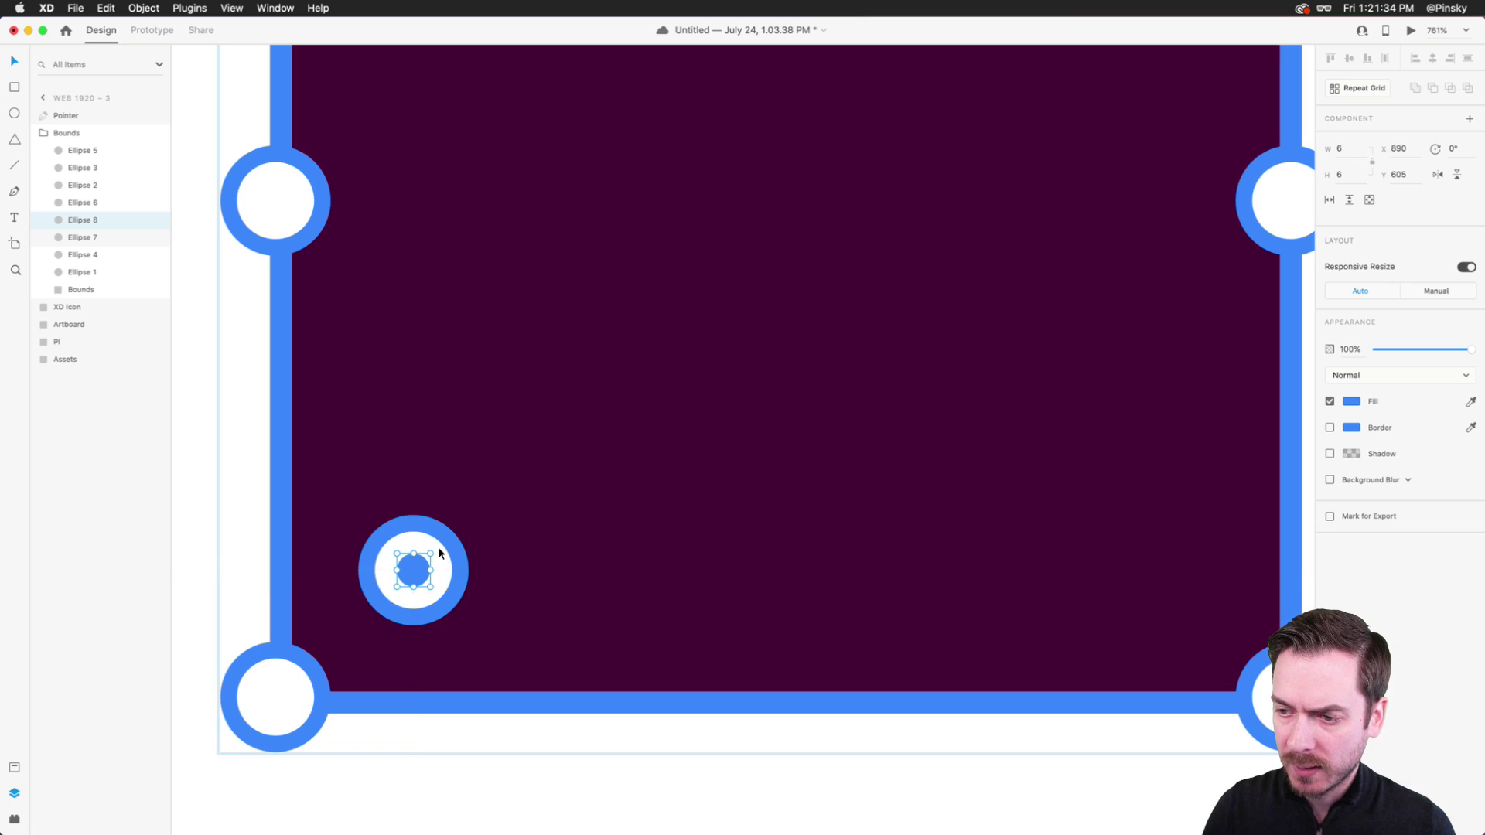
- Group the blue dot with its surrounding circle, centre-aligned, and name the group Rounded Handle
{"action": "scroll", "coordinate": [438, 546], "scroll_direction": "up", "scroll_amount": 2}
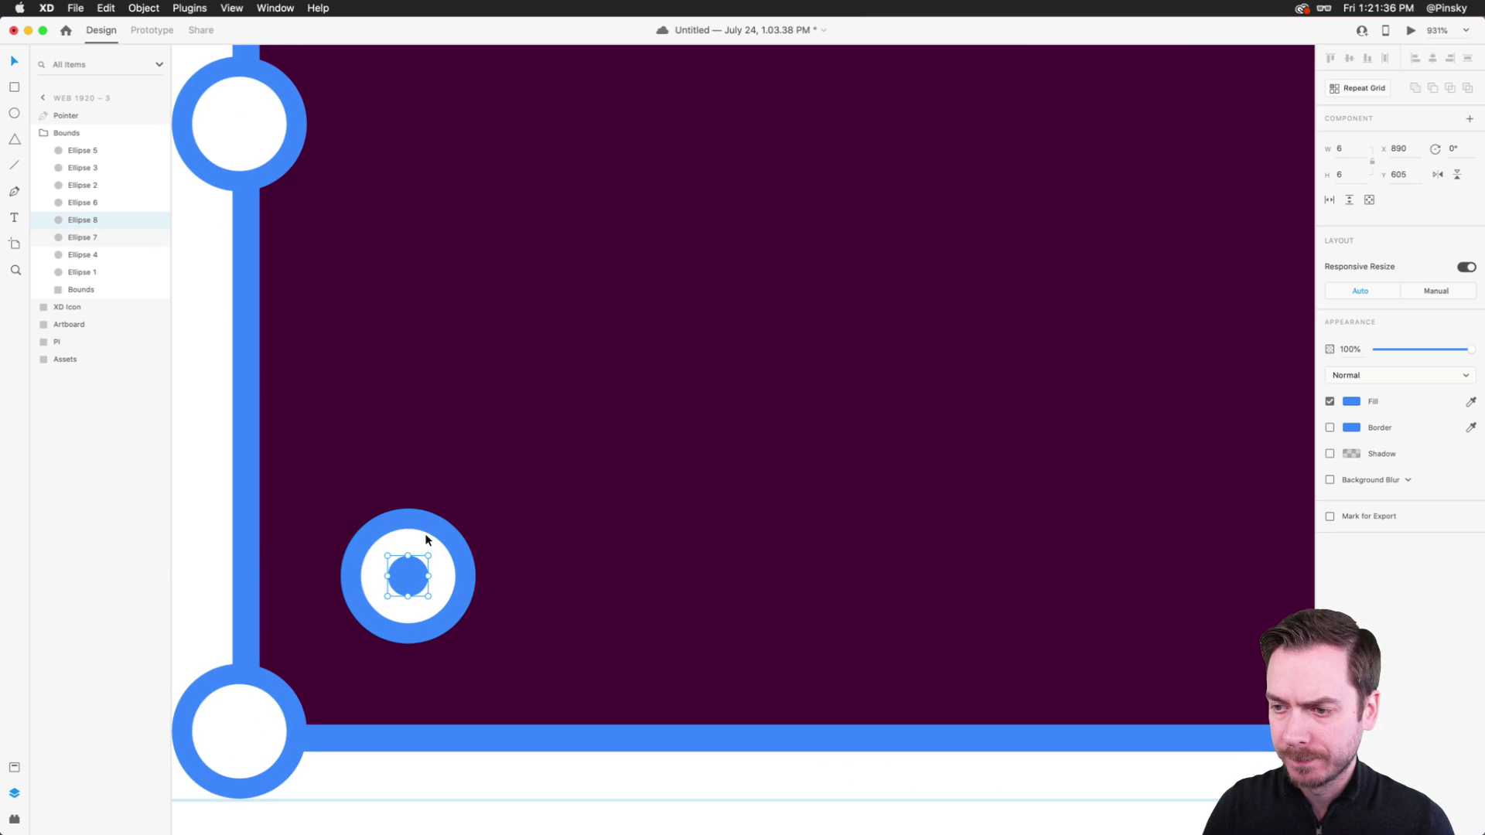
{"action": "left_click", "coordinate": [413, 532], "text": "shift"}
{"action": "key", "text": "shift+c"}
{"action": "key", "text": "super+g"}
{"action": "double_click", "coordinate": [82, 221]}
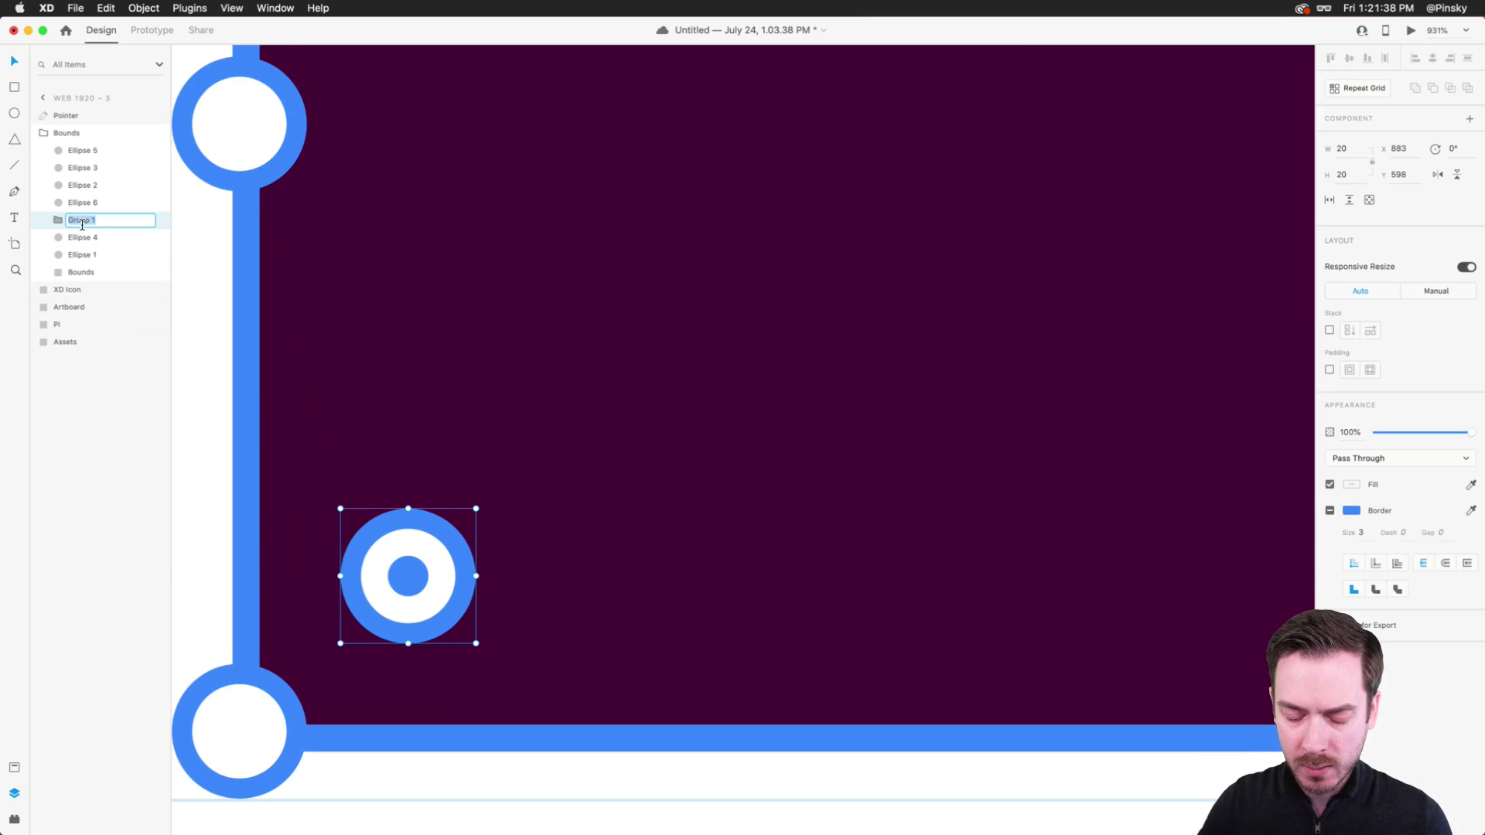
{"action": "type", "text": "Rounde"}
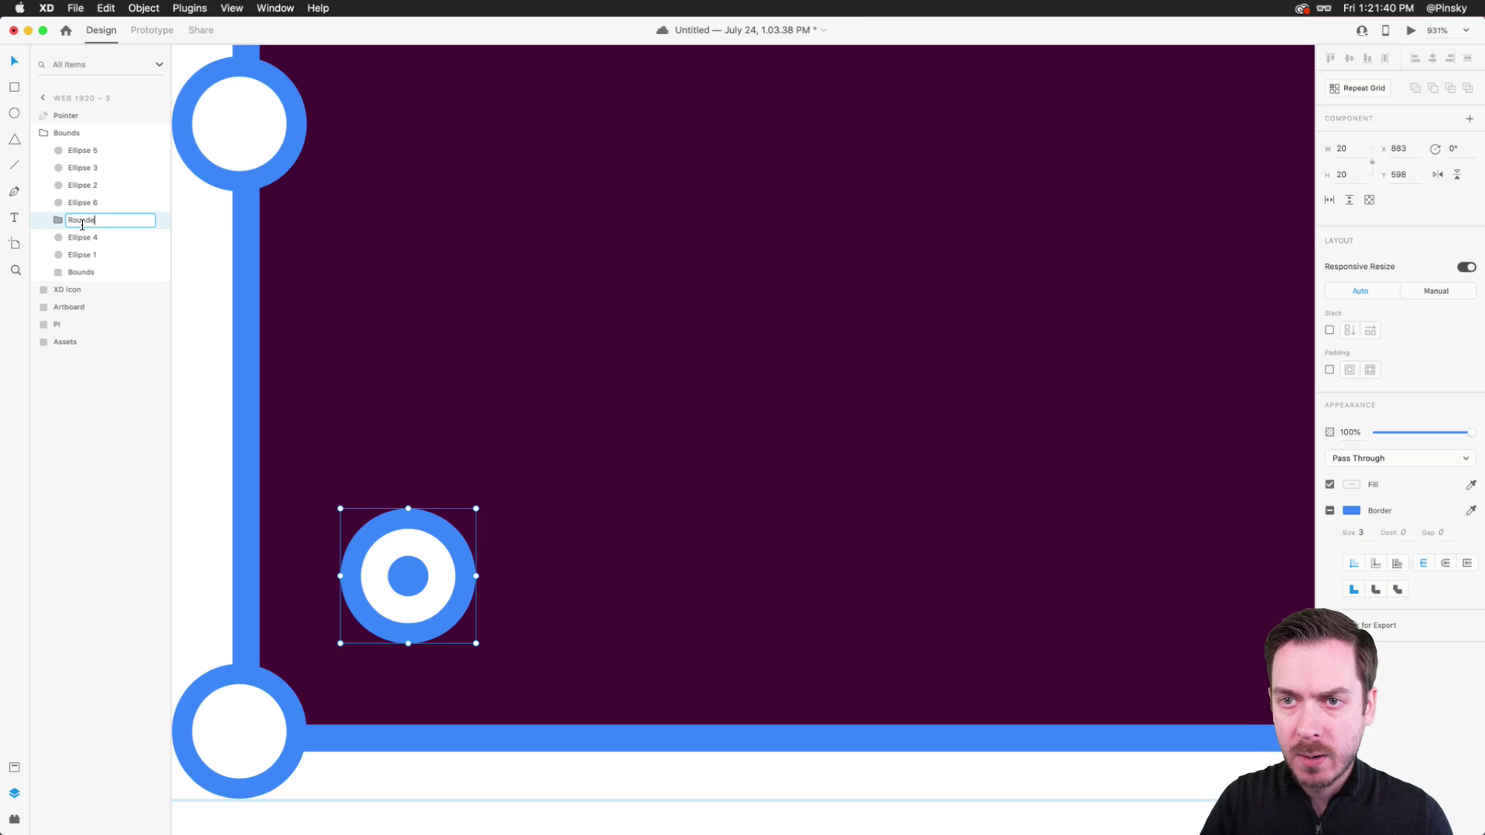
{"action": "type", "text": "d Handle"}
{"action": "key", "text": "Return"}
- Copy the Rounded Handle group into the square's lower-right corner at X 1018, and copy both lower handles to the upper corners at Y 463
{"action": "scroll", "coordinate": [905, 766], "scroll_direction": "down", "scroll_amount": 2}
{"action": "left_click_drag", "start_coordinate": [505, 604], "coordinate": [931, 609]}
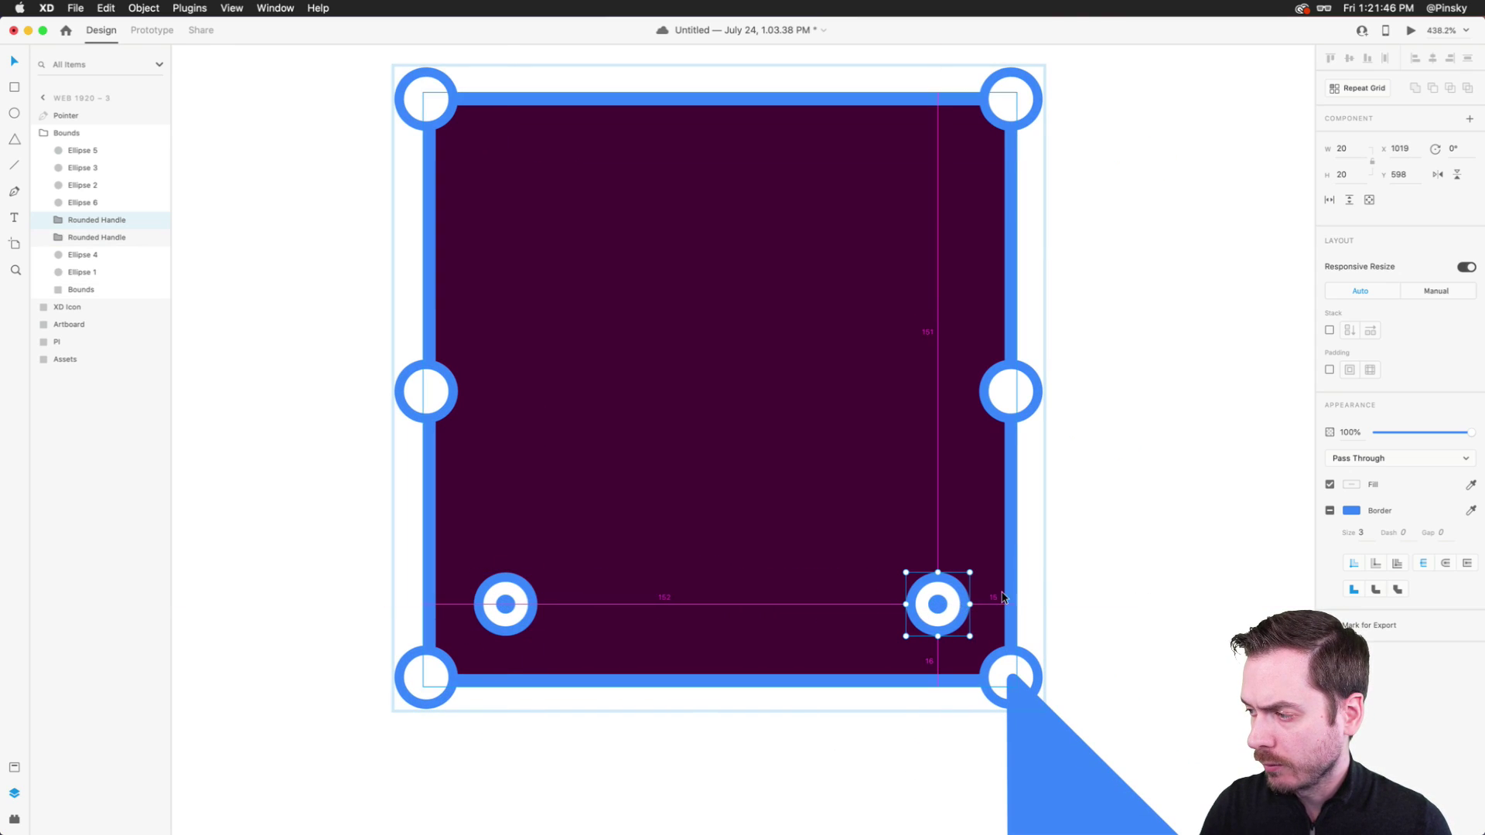
{"action": "key", "text": "Left"}
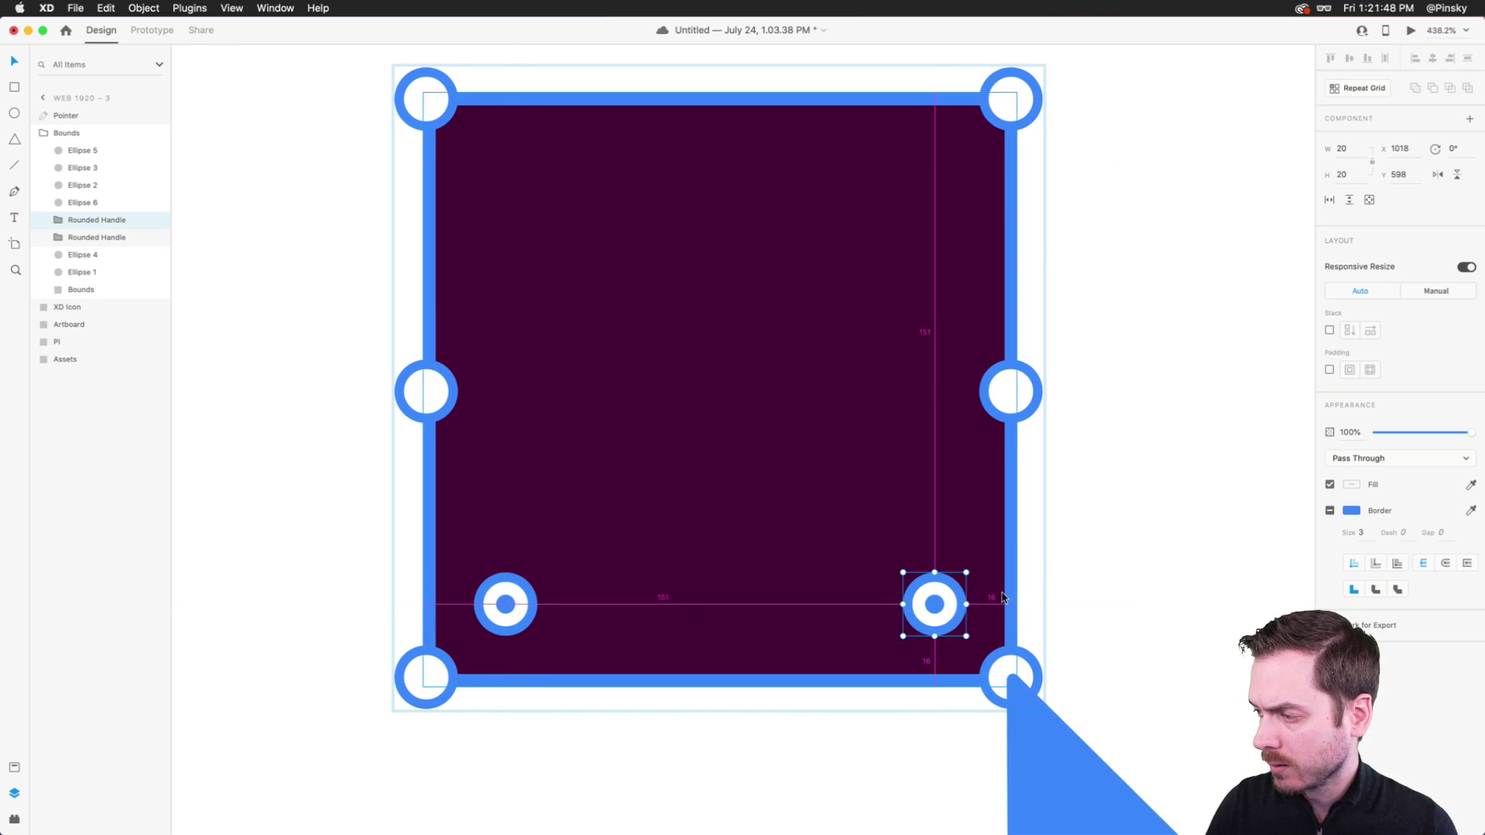
{"action": "left_click", "coordinate": [505, 604], "text": "shift"}
{"action": "left_click_drag", "start_coordinate": [505, 604], "coordinate": [510, 174]}
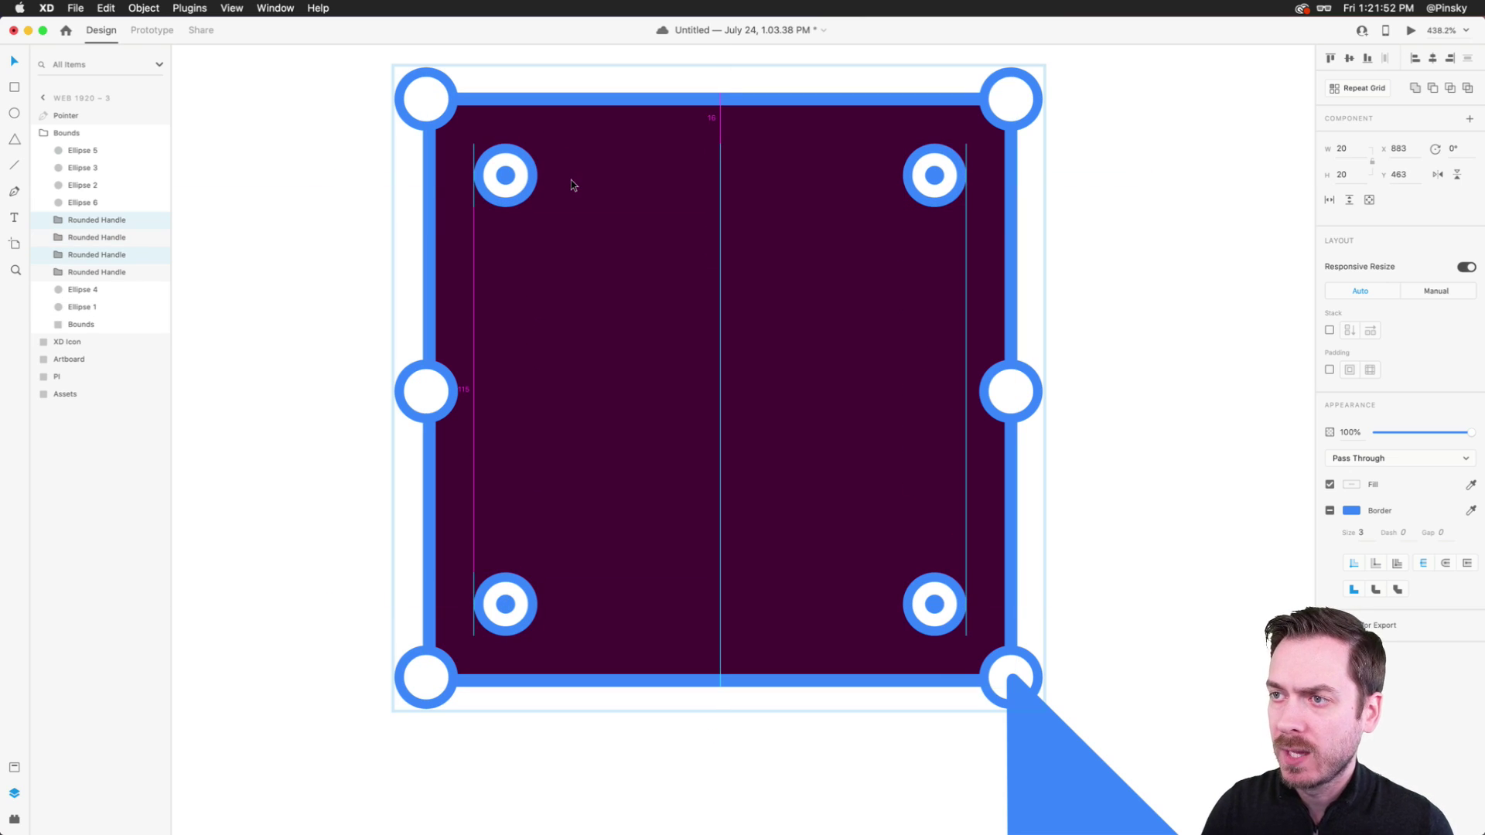
{"action": "scroll", "coordinate": [553, 133], "scroll_direction": "down", "scroll_amount": 10}
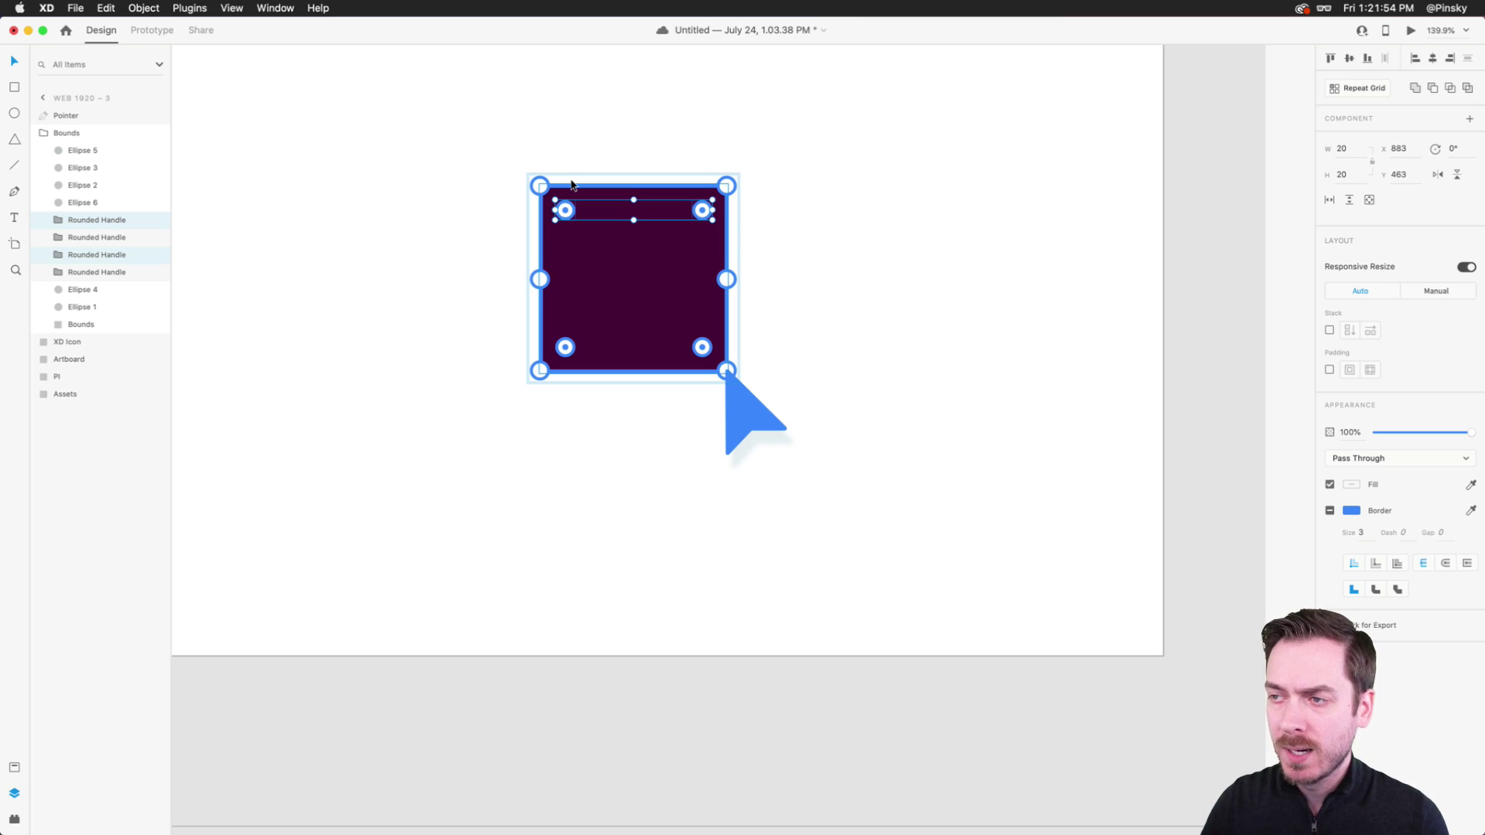
{"action": "left_click", "coordinate": [819, 282]}
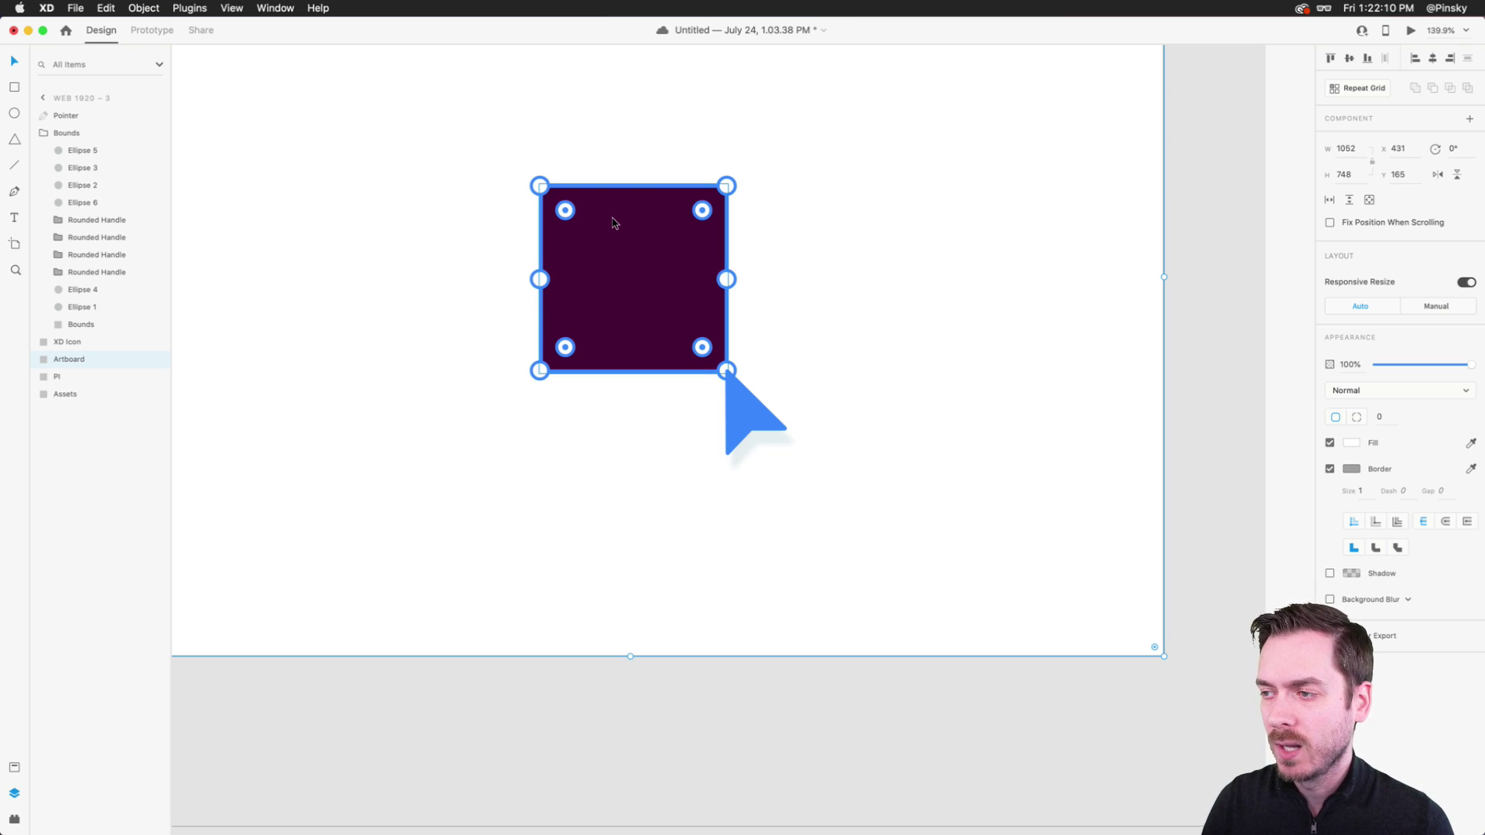
- Select the square's handles and collapse the Bounds group in the layer list
{"action": "scroll", "coordinate": [613, 223], "scroll_direction": "up", "scroll_amount": 5}
{"action": "scroll", "coordinate": [614, 223], "scroll_direction": "up", "scroll_amount": 1}
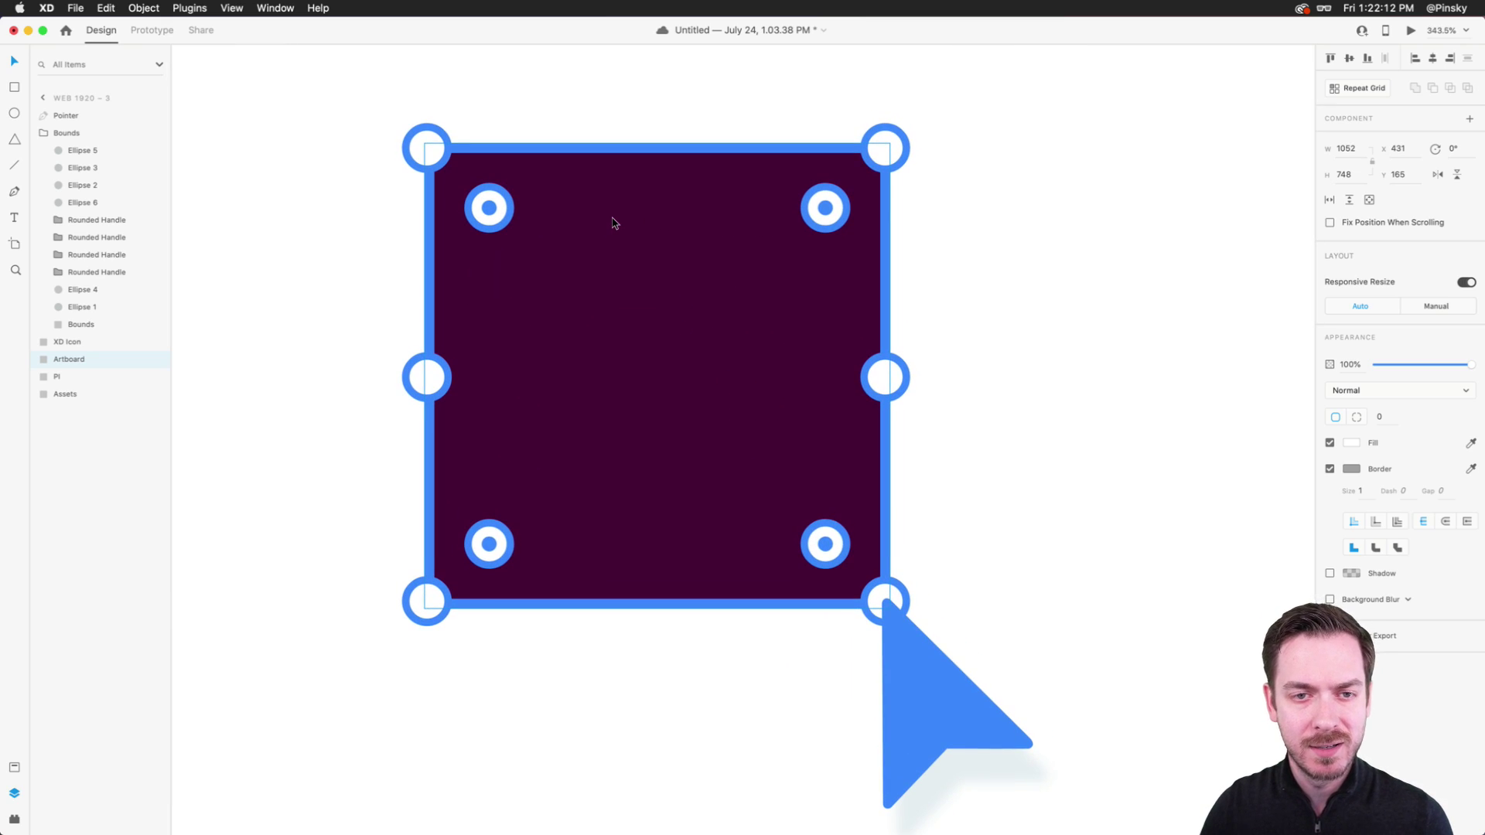
{"action": "left_click", "coordinate": [822, 541]}
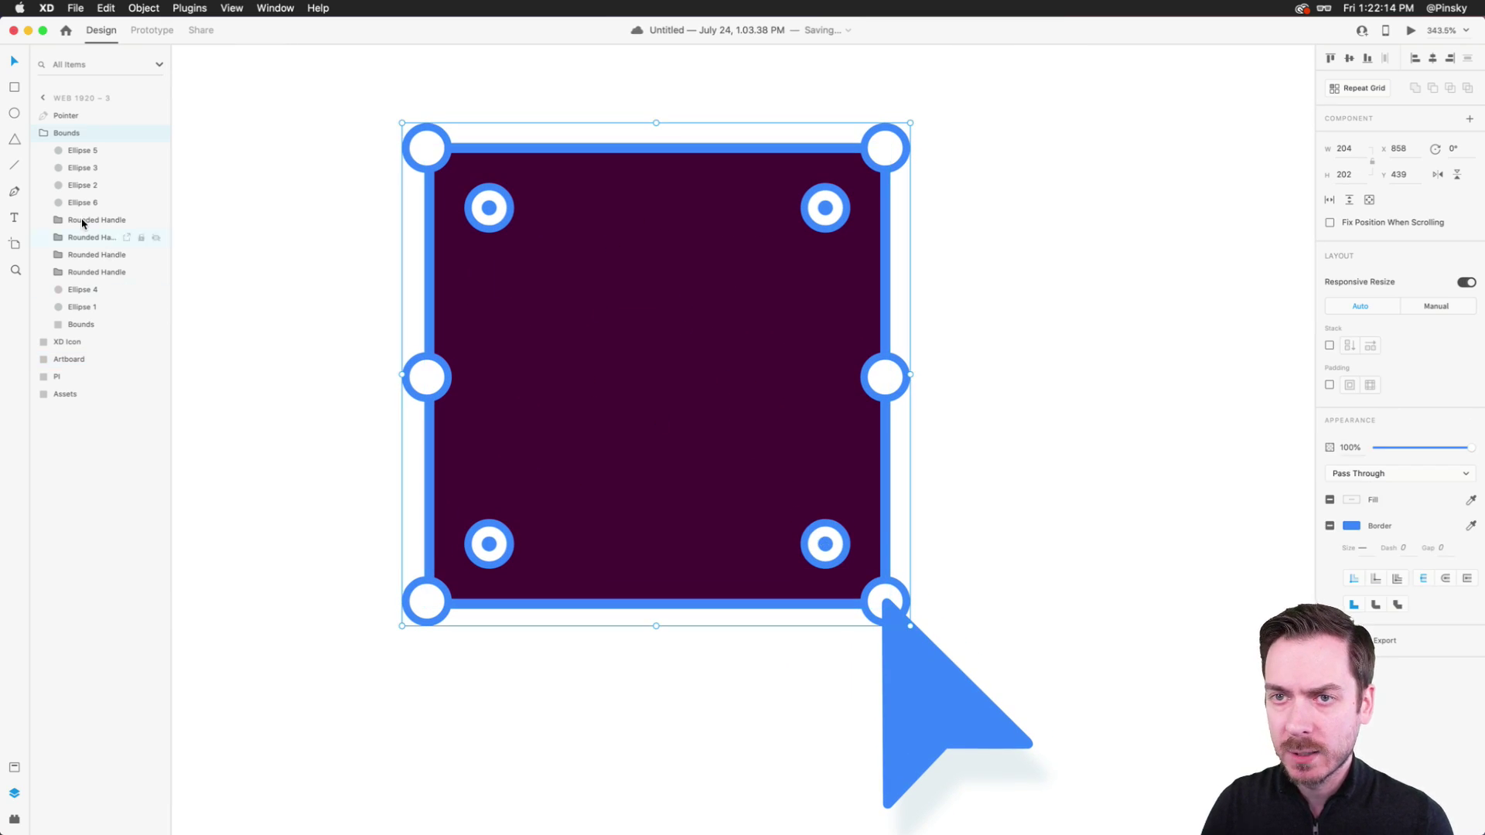
{"action": "left_click", "coordinate": [43, 133]}
- Compare the plain square on Web 1920 – 1 with the square and its bounds on Web 1920 – 3
{"action": "scroll", "coordinate": [785, 441], "scroll_direction": "down", "scroll_amount": 8}
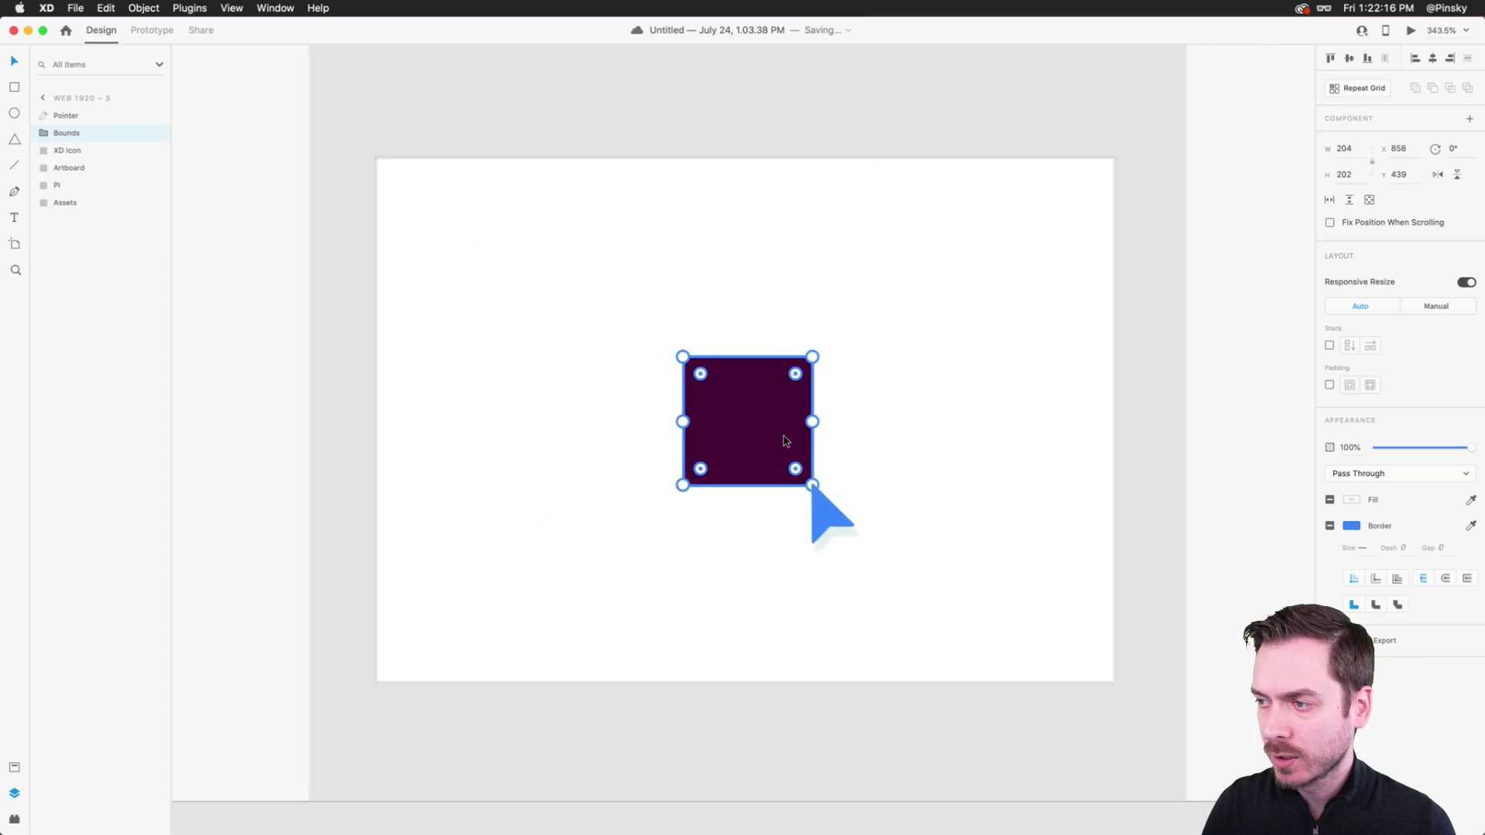
{"action": "scroll", "coordinate": [785, 441], "scroll_direction": "up", "scroll_amount": 3}
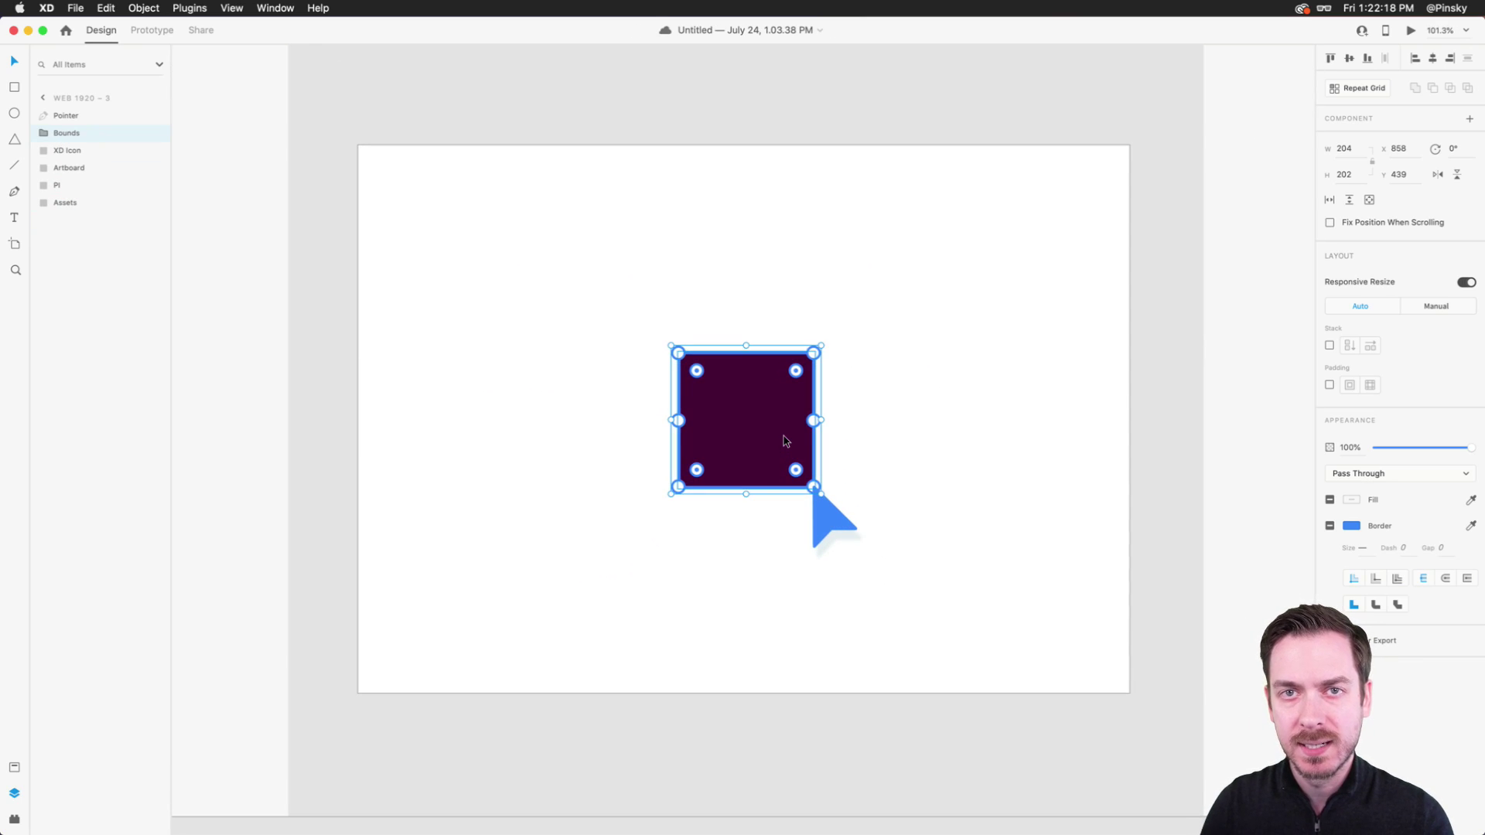
{"action": "scroll", "coordinate": [785, 441], "scroll_direction": "down", "scroll_amount": 4}
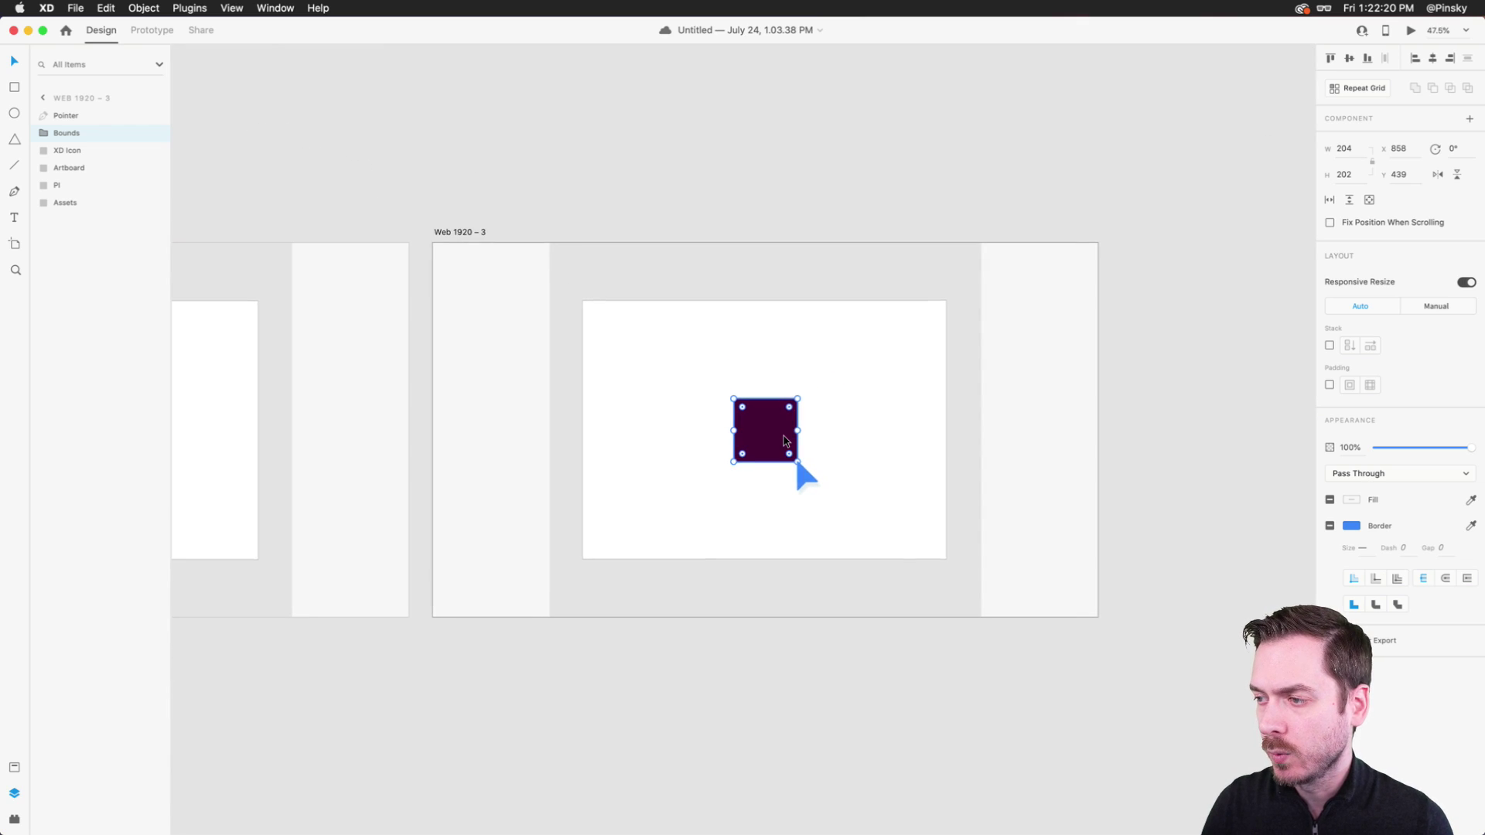
{"action": "scroll", "coordinate": [785, 441], "scroll_direction": "up", "scroll_amount": 2}
{"action": "scroll", "coordinate": [785, 441], "scroll_direction": "down", "scroll_amount": 5}
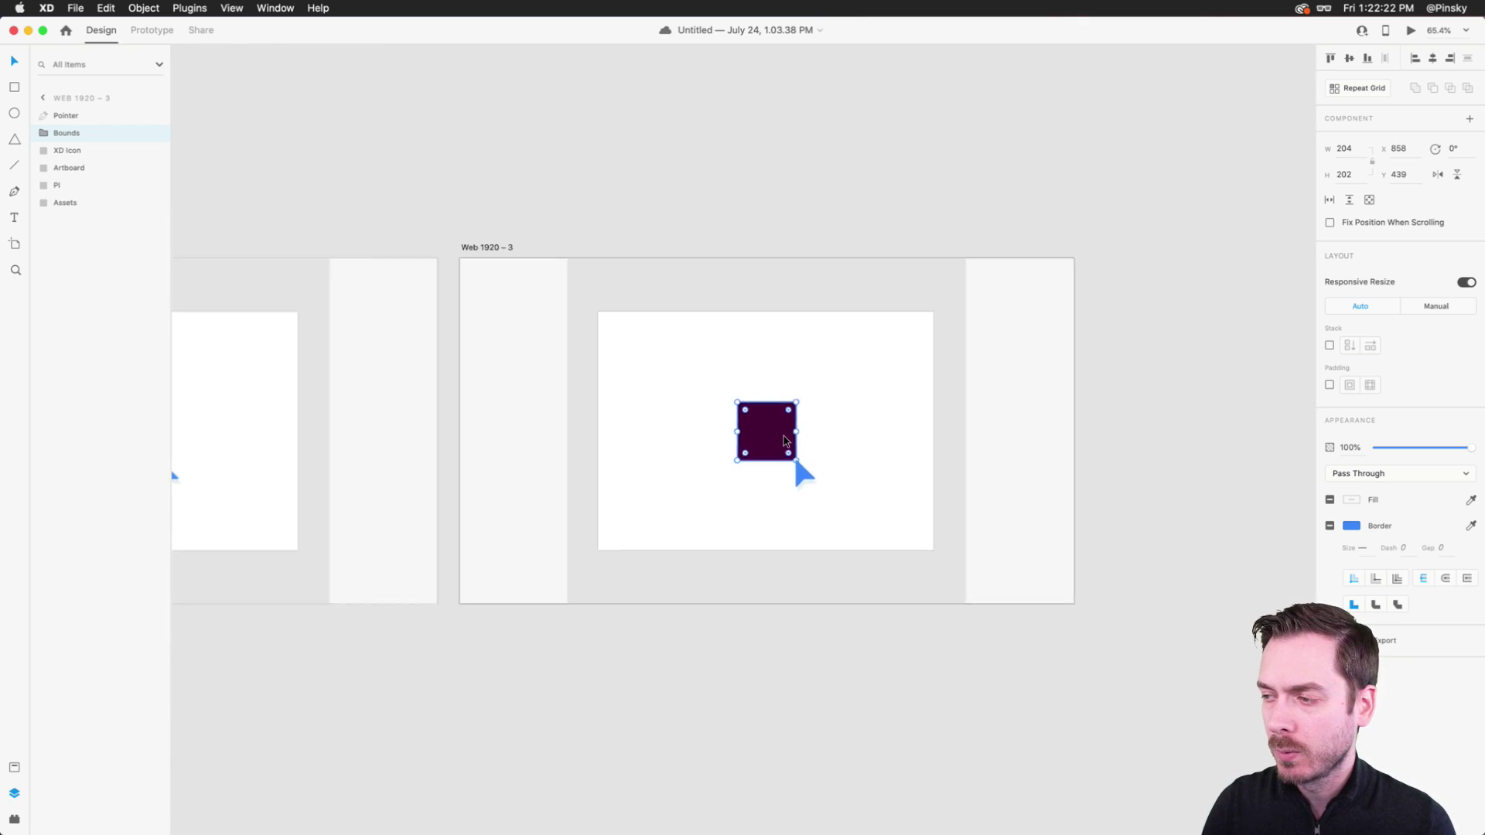
{"action": "scroll", "coordinate": [786, 441], "scroll_direction": "up", "scroll_amount": 1}
{"action": "scroll", "coordinate": [766, 442], "scroll_direction": "left", "scroll_amount": 5}
{"action": "scroll", "coordinate": [756, 442], "scroll_direction": "right", "scroll_amount": 3}
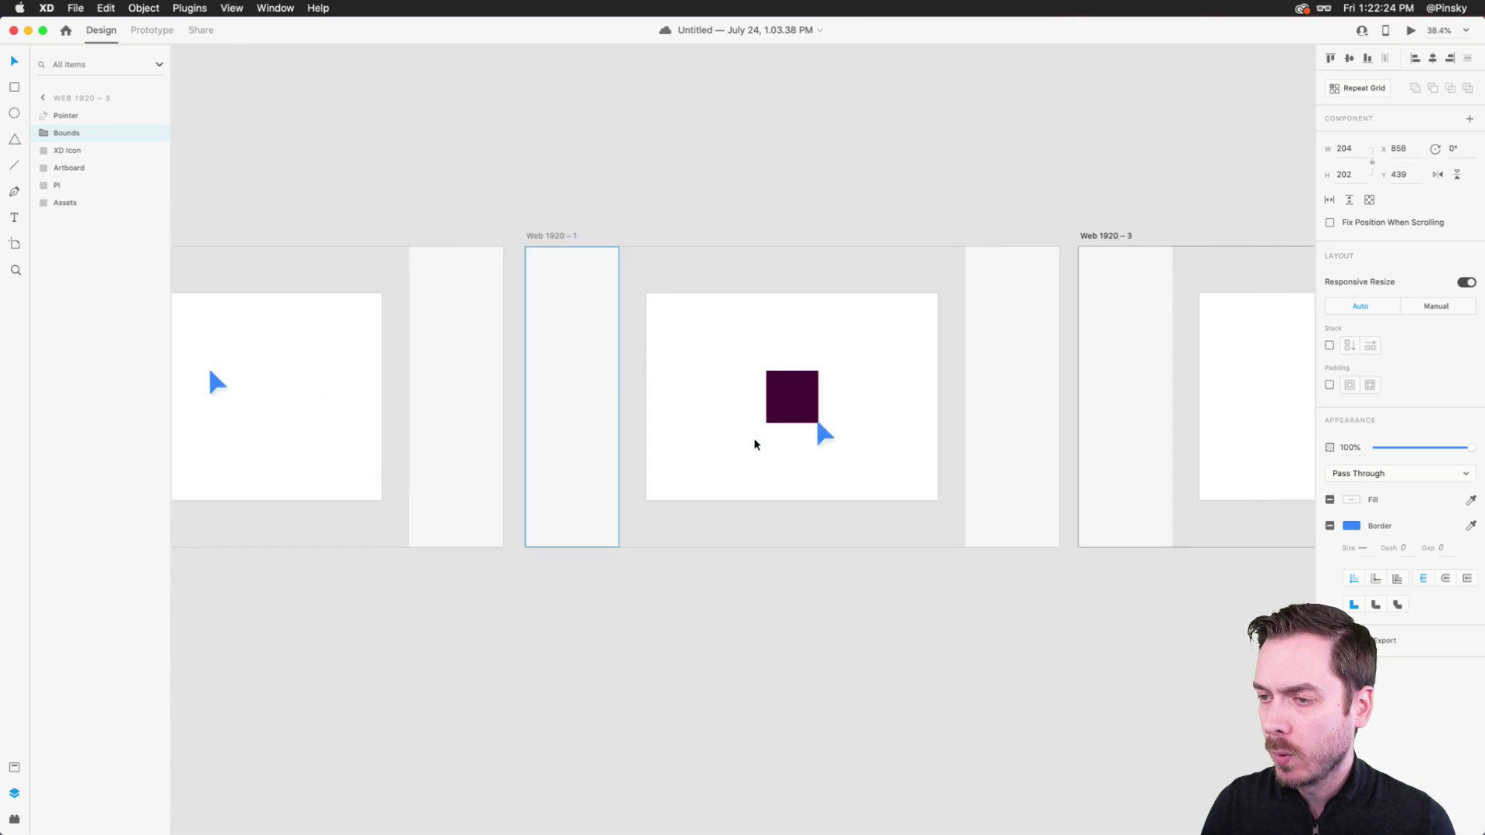
{"action": "scroll", "coordinate": [810, 425], "scroll_direction": "up", "scroll_amount": 5}
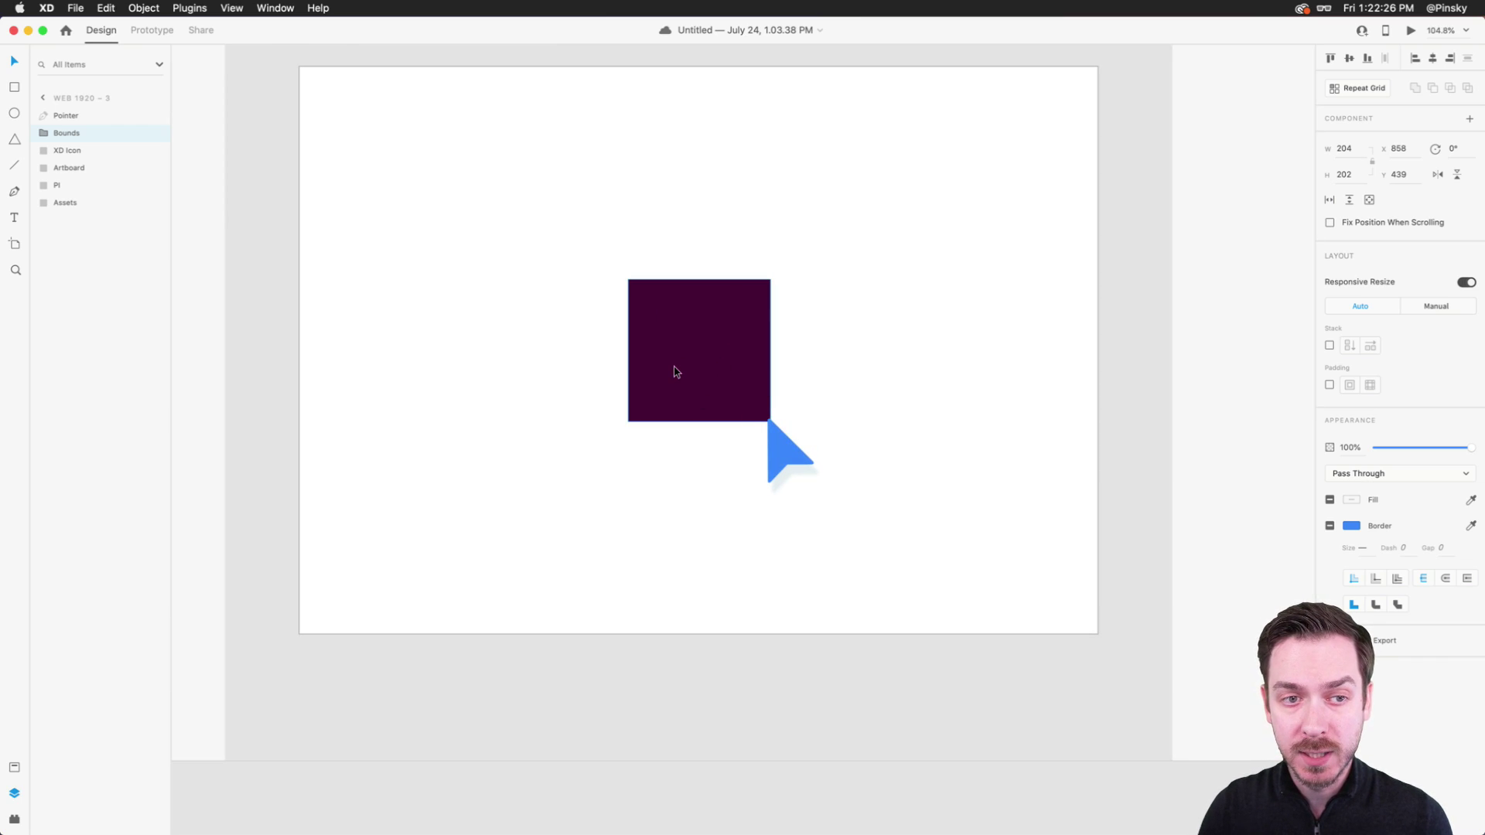
{"action": "scroll", "coordinate": [675, 372], "scroll_direction": "down", "scroll_amount": 5}
{"action": "scroll", "coordinate": [674, 371], "scroll_direction": "left", "scroll_amount": 3}
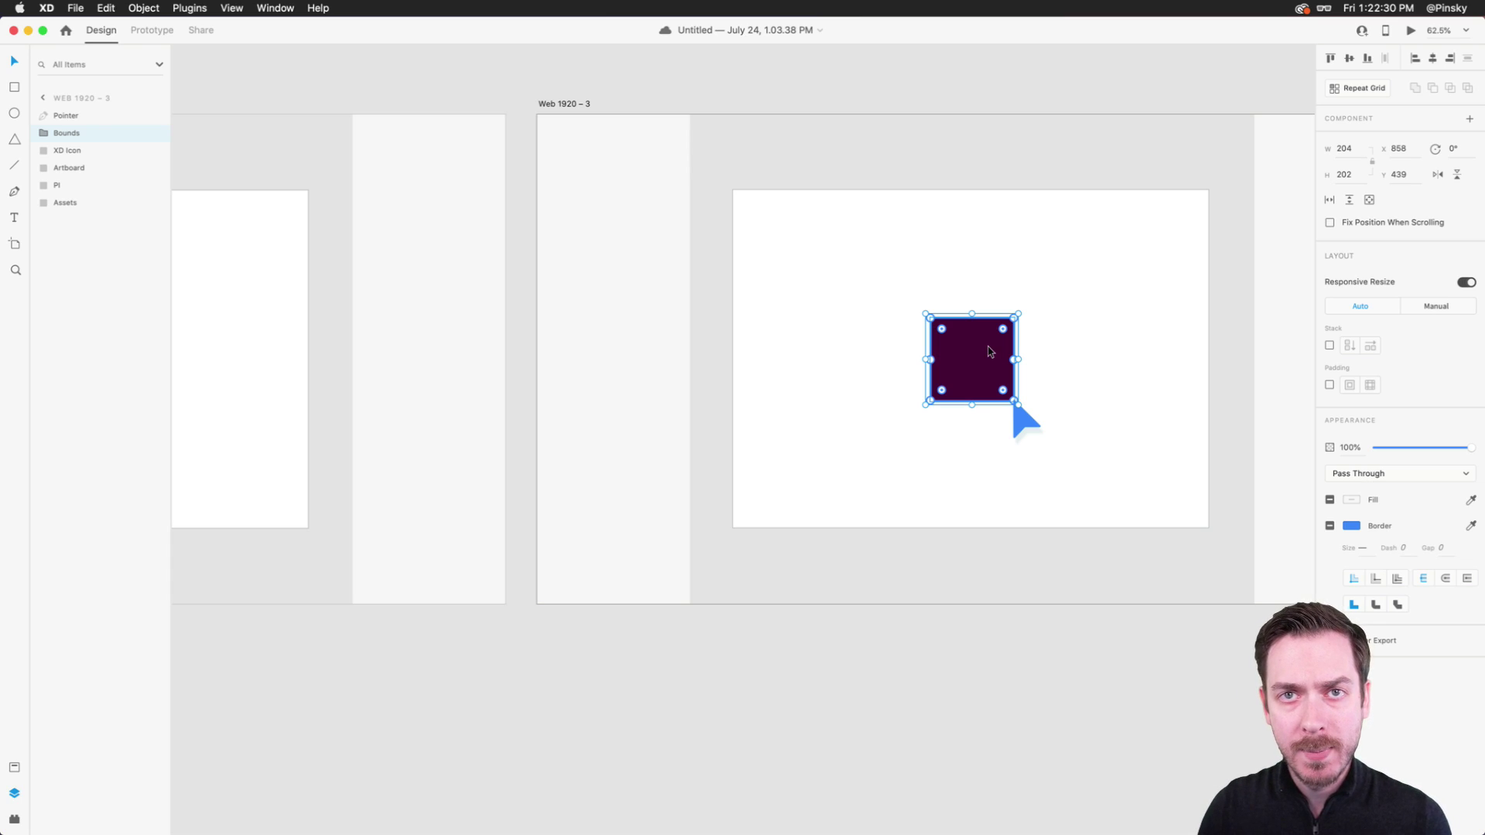
- In Prototype mode, link artboard Web 1920 – 1 to Web 1920 – 3
{"action": "scroll", "coordinate": [772, 363], "scroll_direction": "down", "scroll_amount": 5}
{"action": "scroll", "coordinate": [772, 364], "scroll_direction": "left", "scroll_amount": 3}
{"action": "left_click", "coordinate": [153, 32]}
{"action": "left_click", "coordinate": [642, 247]}
{"action": "scroll", "coordinate": [733, 252], "scroll_direction": "right", "scroll_amount": 2}
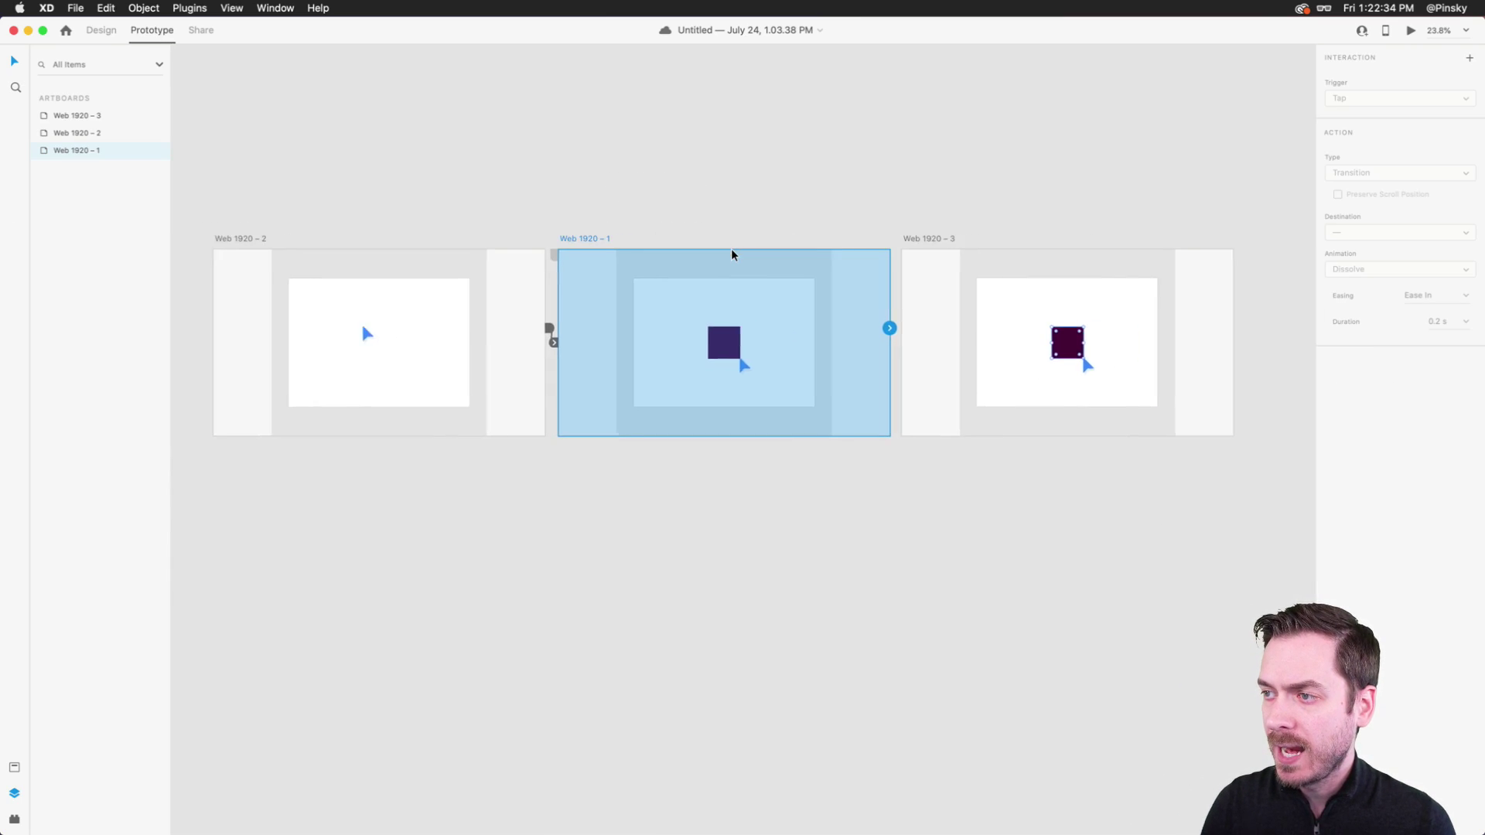
{"action": "scroll", "coordinate": [733, 252], "scroll_direction": "up", "scroll_amount": 3}
{"action": "left_click_drag", "start_coordinate": [924, 398], "coordinate": [1025, 342]}
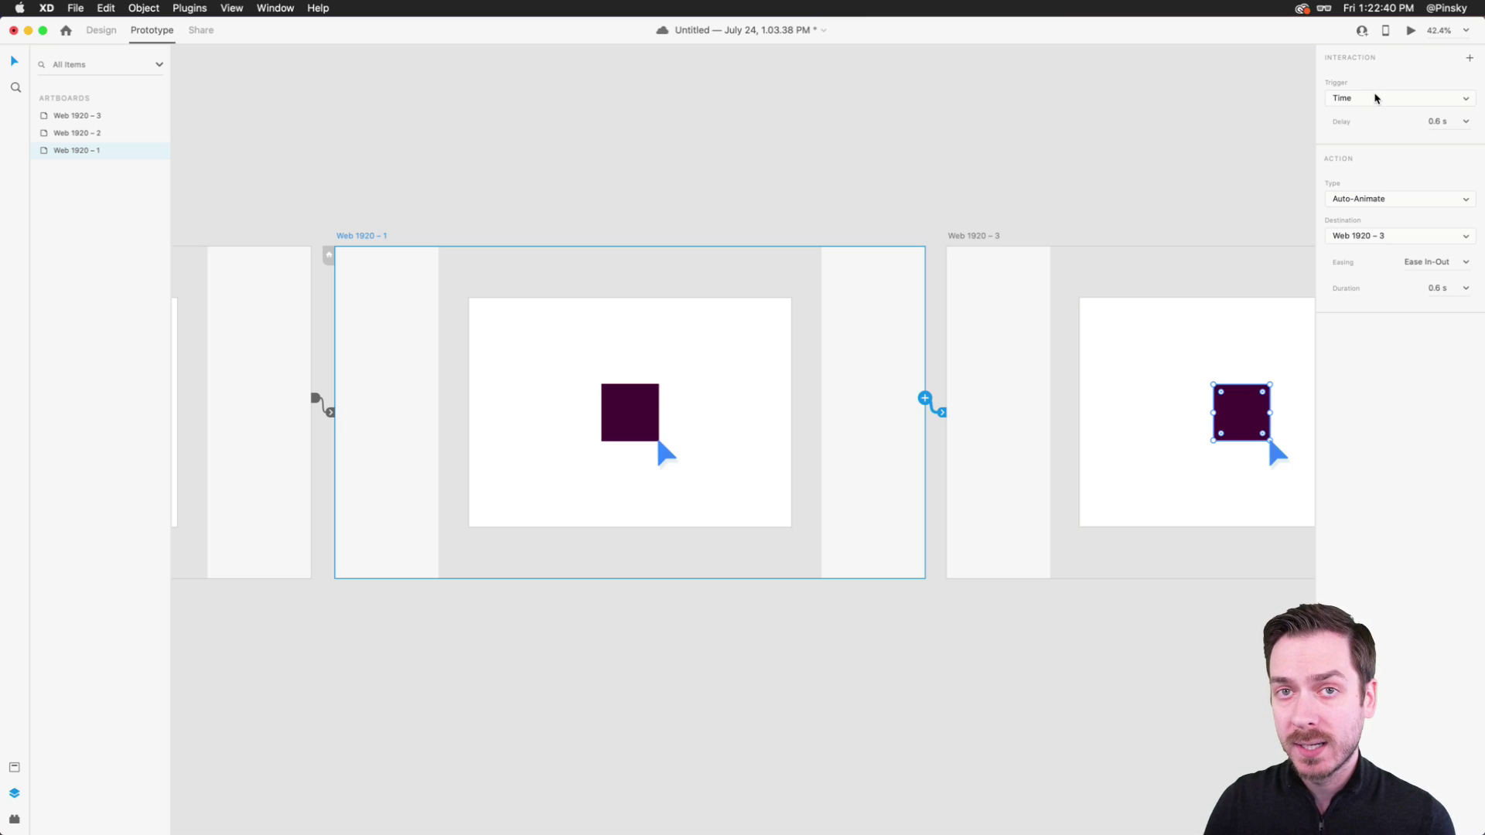
- Set the link's time delay to 0 s and its action to Transition with animation None
{"action": "left_click", "coordinate": [1441, 122]}
{"action": "type", "text": "0"}
{"action": "key", "text": "Return"}
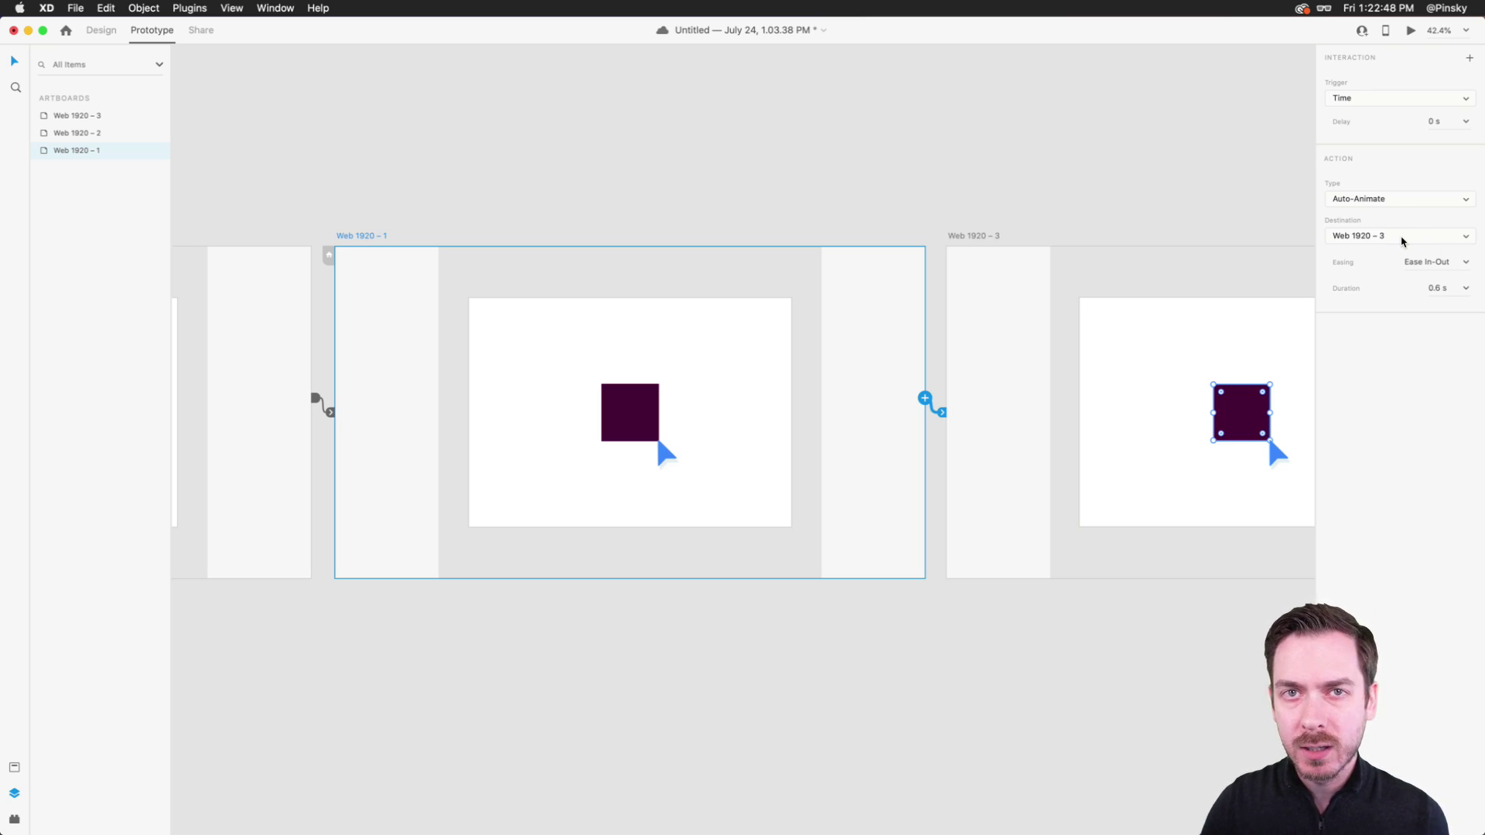
{"action": "left_click", "coordinate": [1377, 199]}
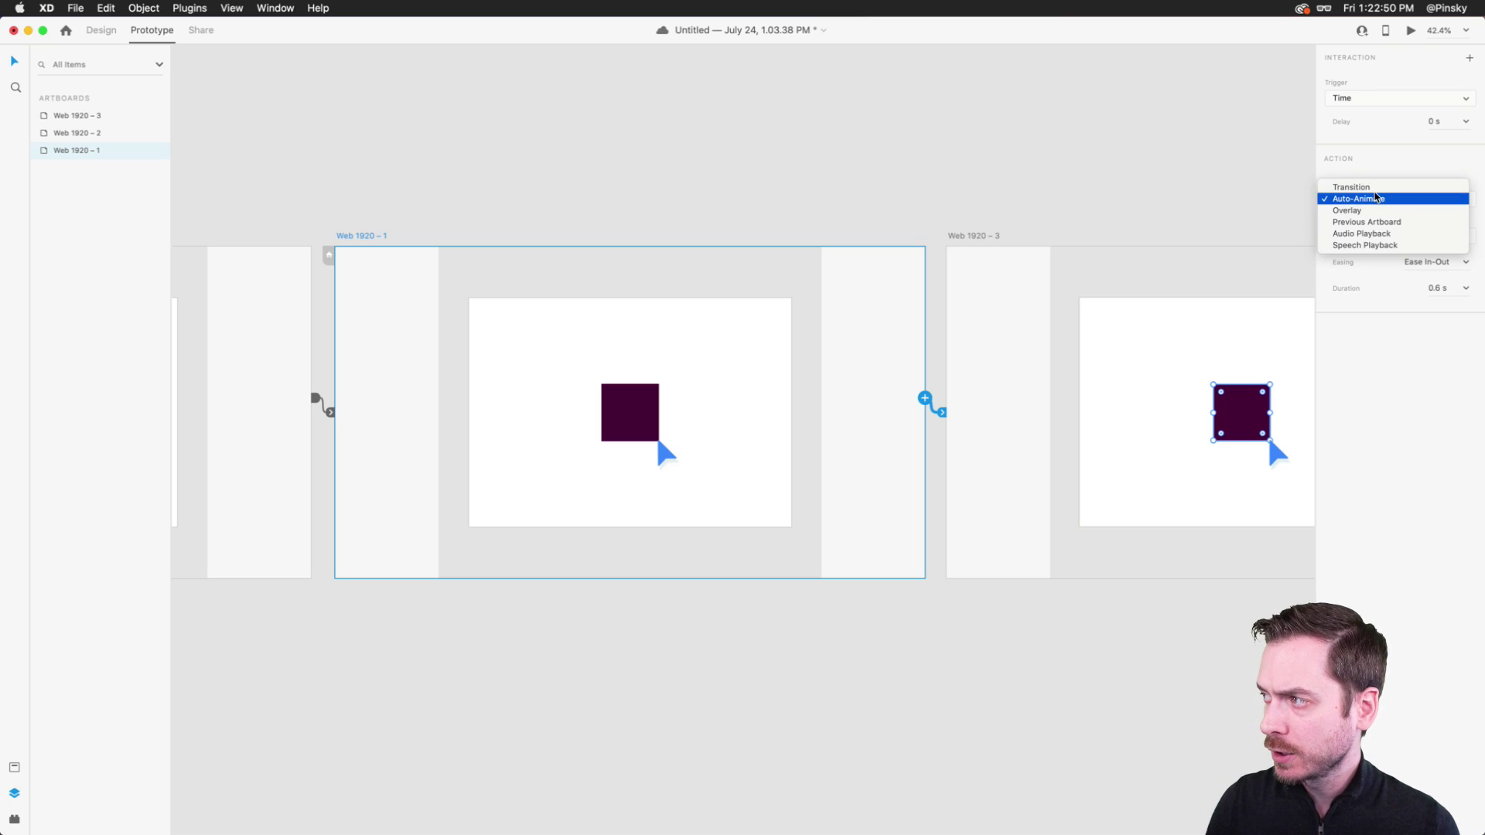
{"action": "left_click", "coordinate": [1375, 189]}
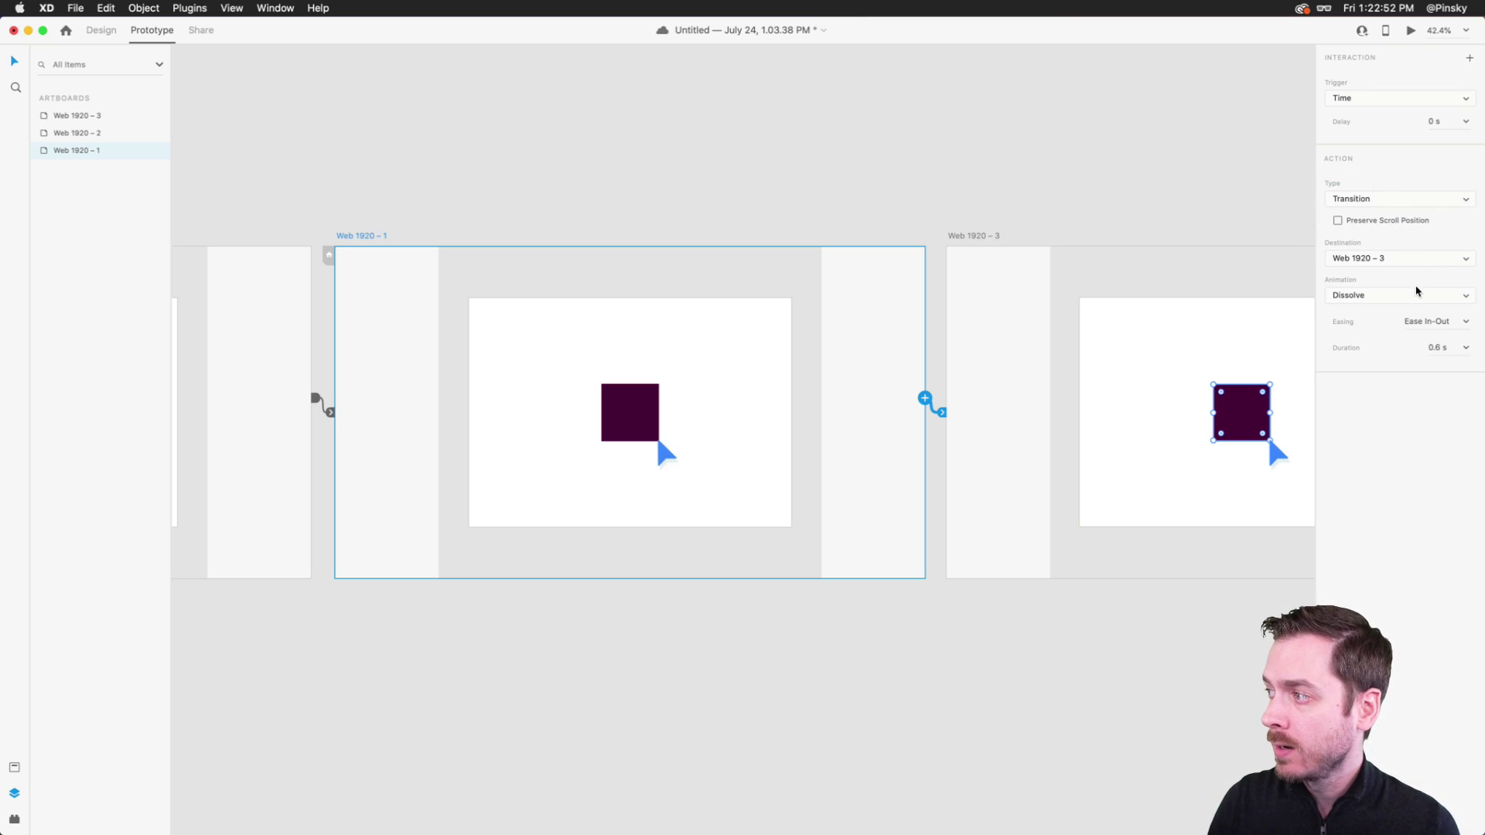
{"action": "left_click", "coordinate": [1374, 300]}
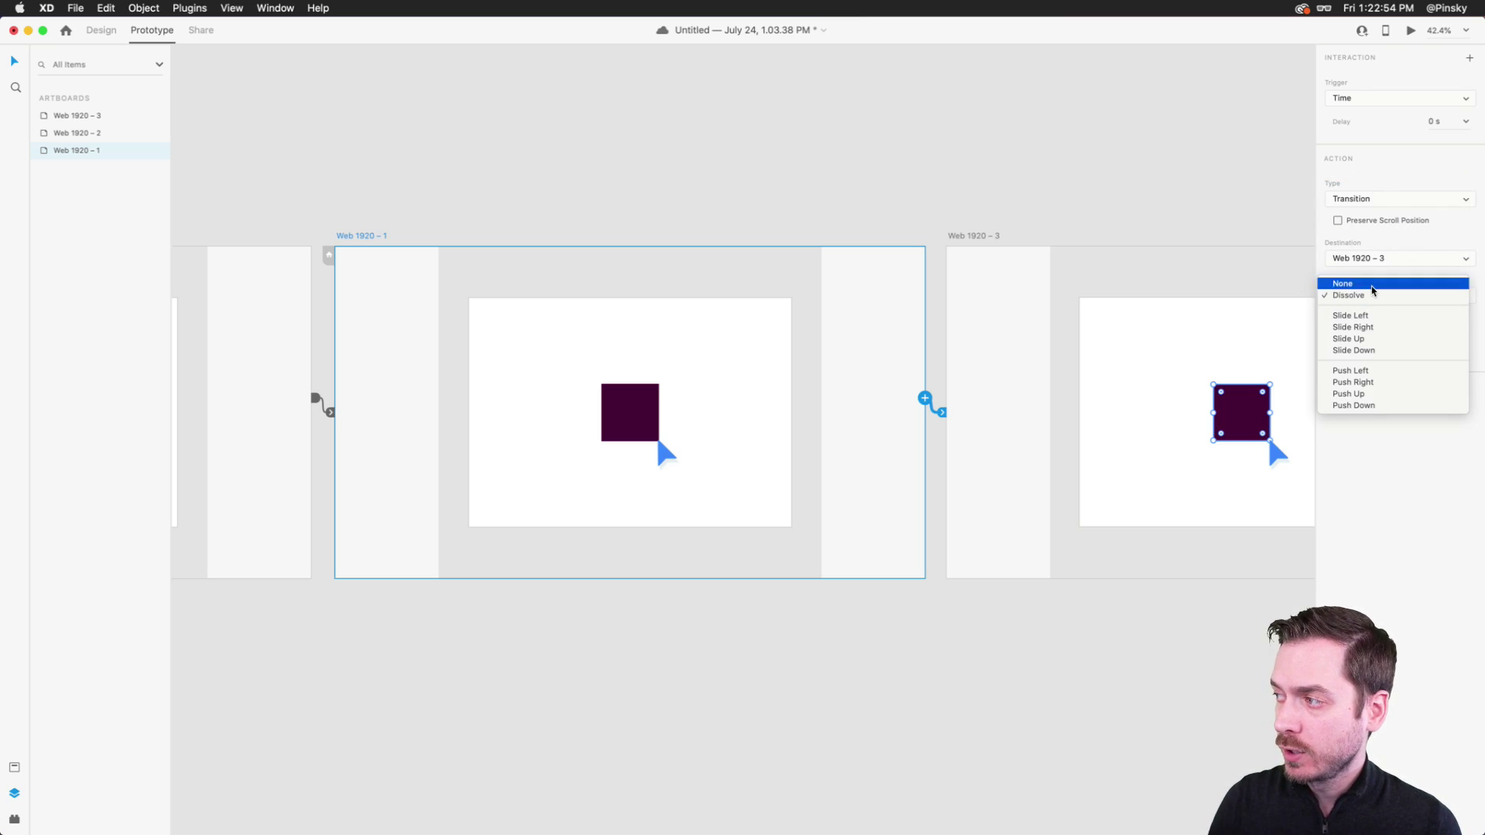
{"action": "left_click", "coordinate": [1373, 291]}
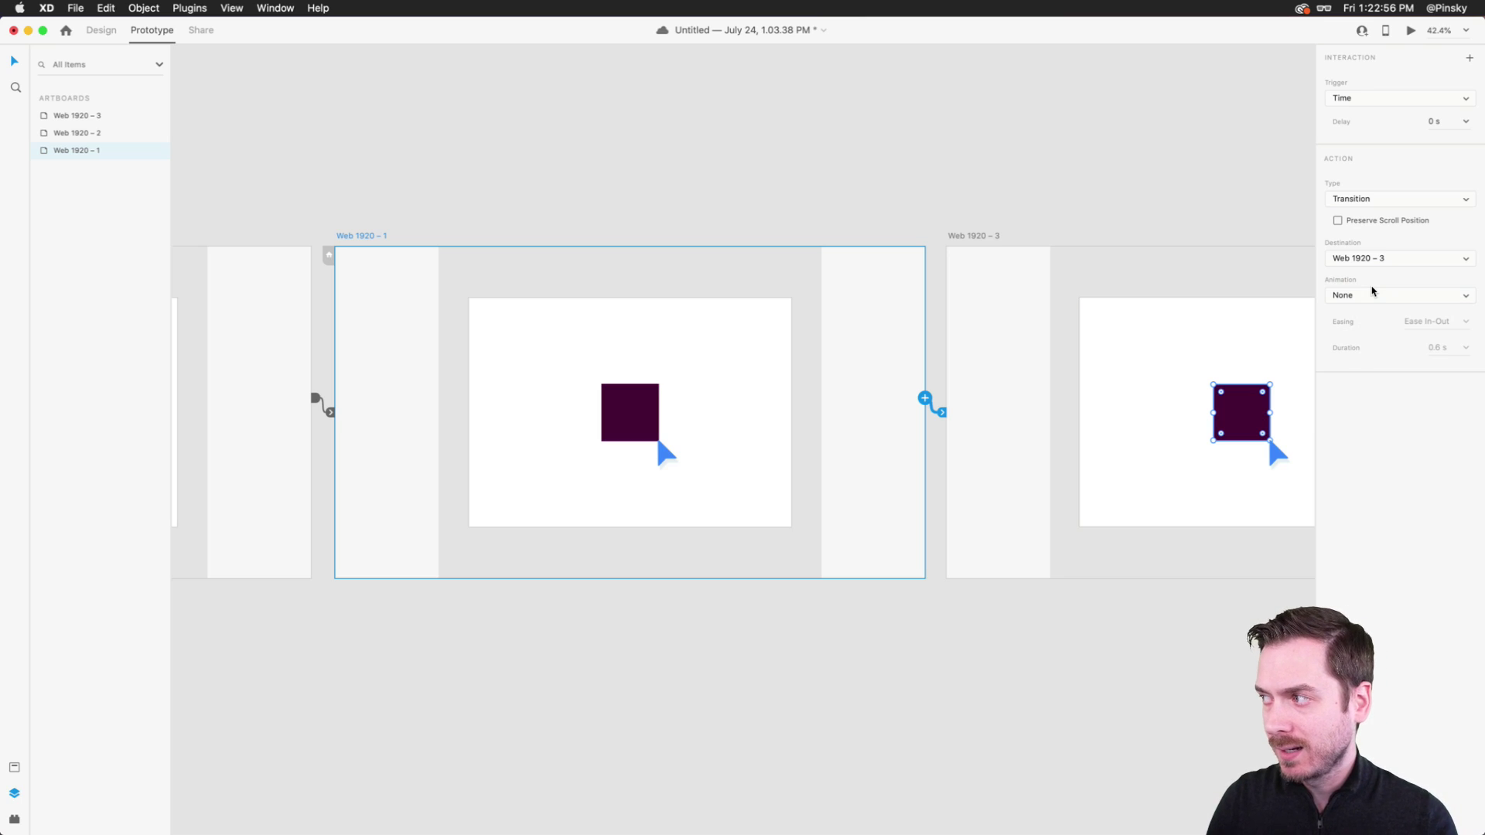
- Preview the animation twice from artboard Web 1920 – 2, closing the preview after each run
{"action": "scroll", "coordinate": [964, 318], "scroll_direction": "left", "scroll_amount": 10}
{"action": "left_click", "coordinate": [362, 218]}
{"action": "left_click", "coordinate": [1411, 30]}
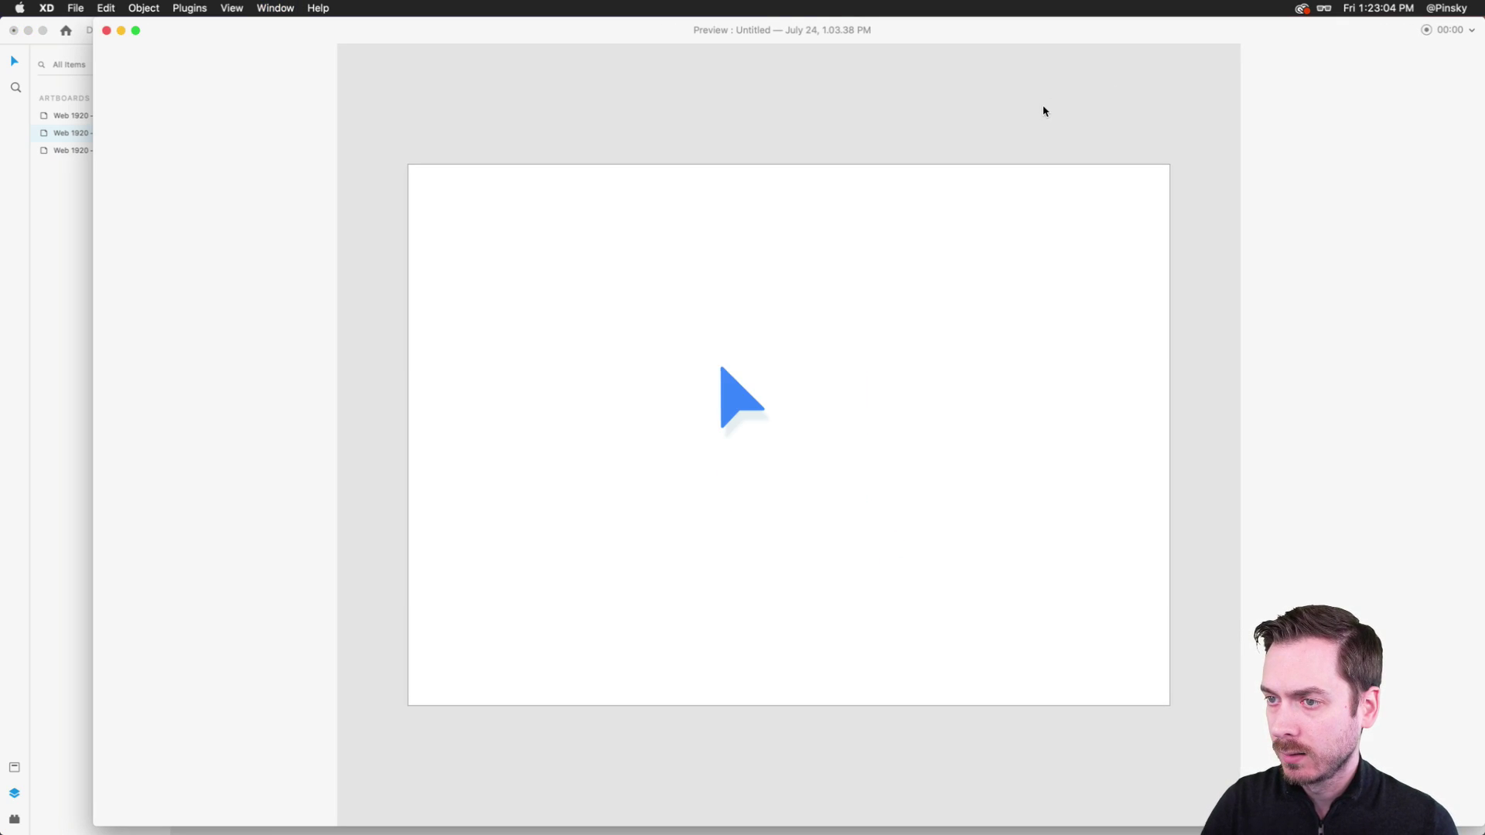
{"action": "key", "text": "super+w"}
{"action": "scroll", "coordinate": [616, 285], "scroll_direction": "right", "scroll_amount": 10}
{"action": "left_click", "coordinate": [890, 342]}
{"action": "left_click_drag", "start_coordinate": [890, 341], "coordinate": [888, 342]}
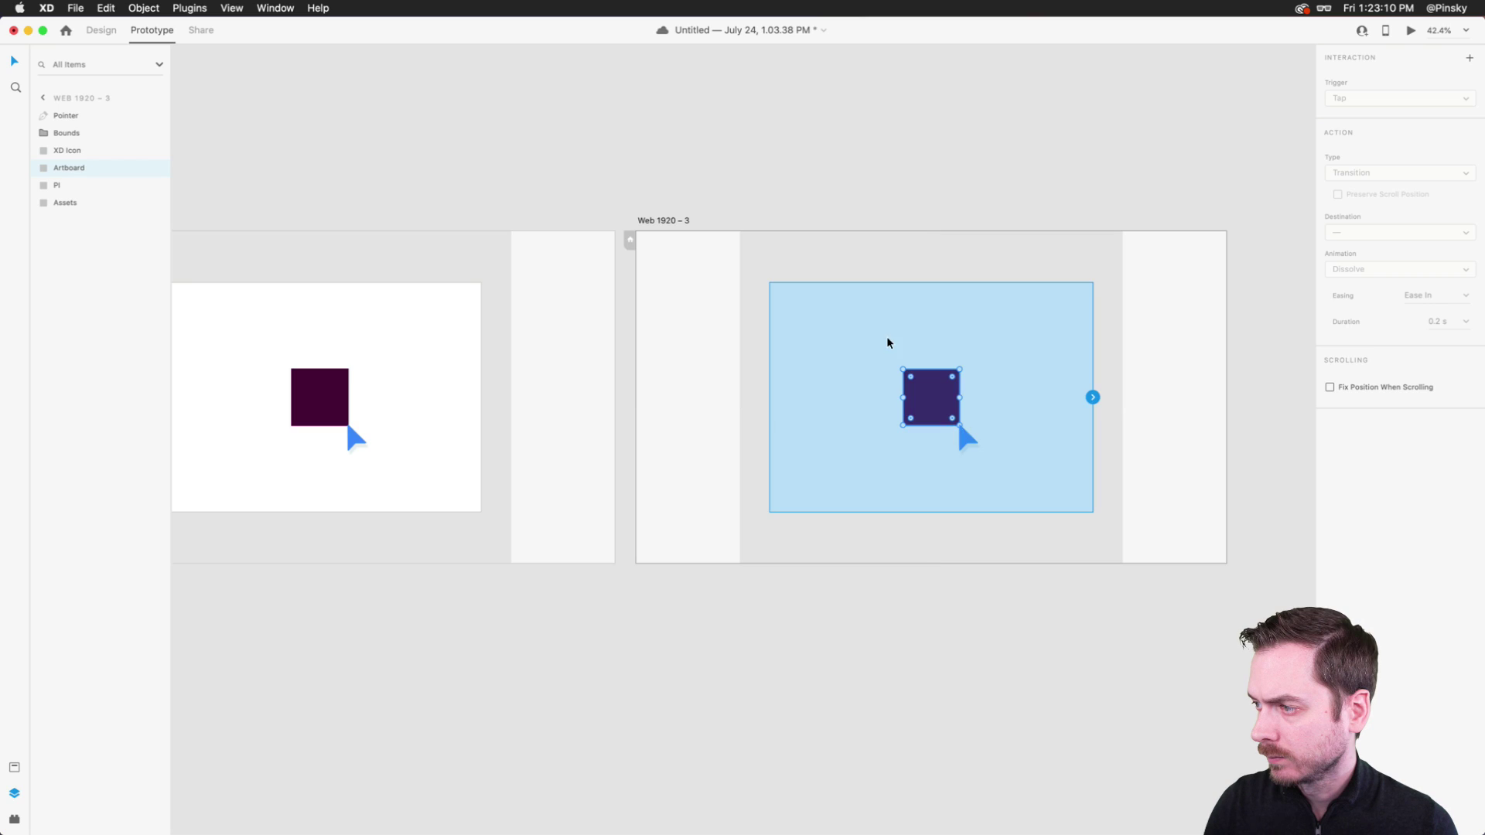
{"action": "scroll", "coordinate": [388, 391], "scroll_direction": "left", "scroll_amount": 10}
{"action": "key", "text": "super+Return"}
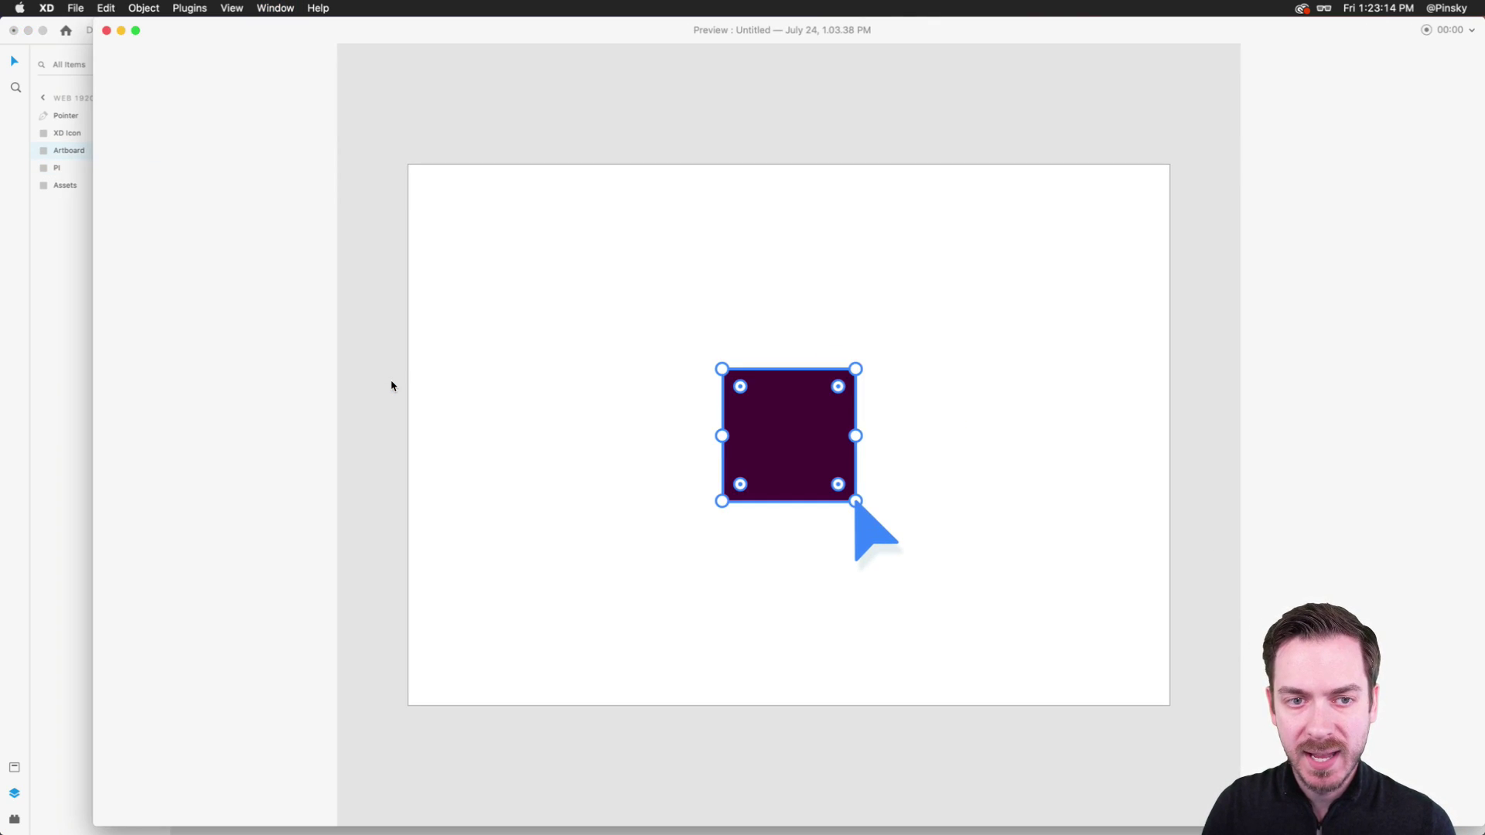
{"action": "key", "text": "super+w"}
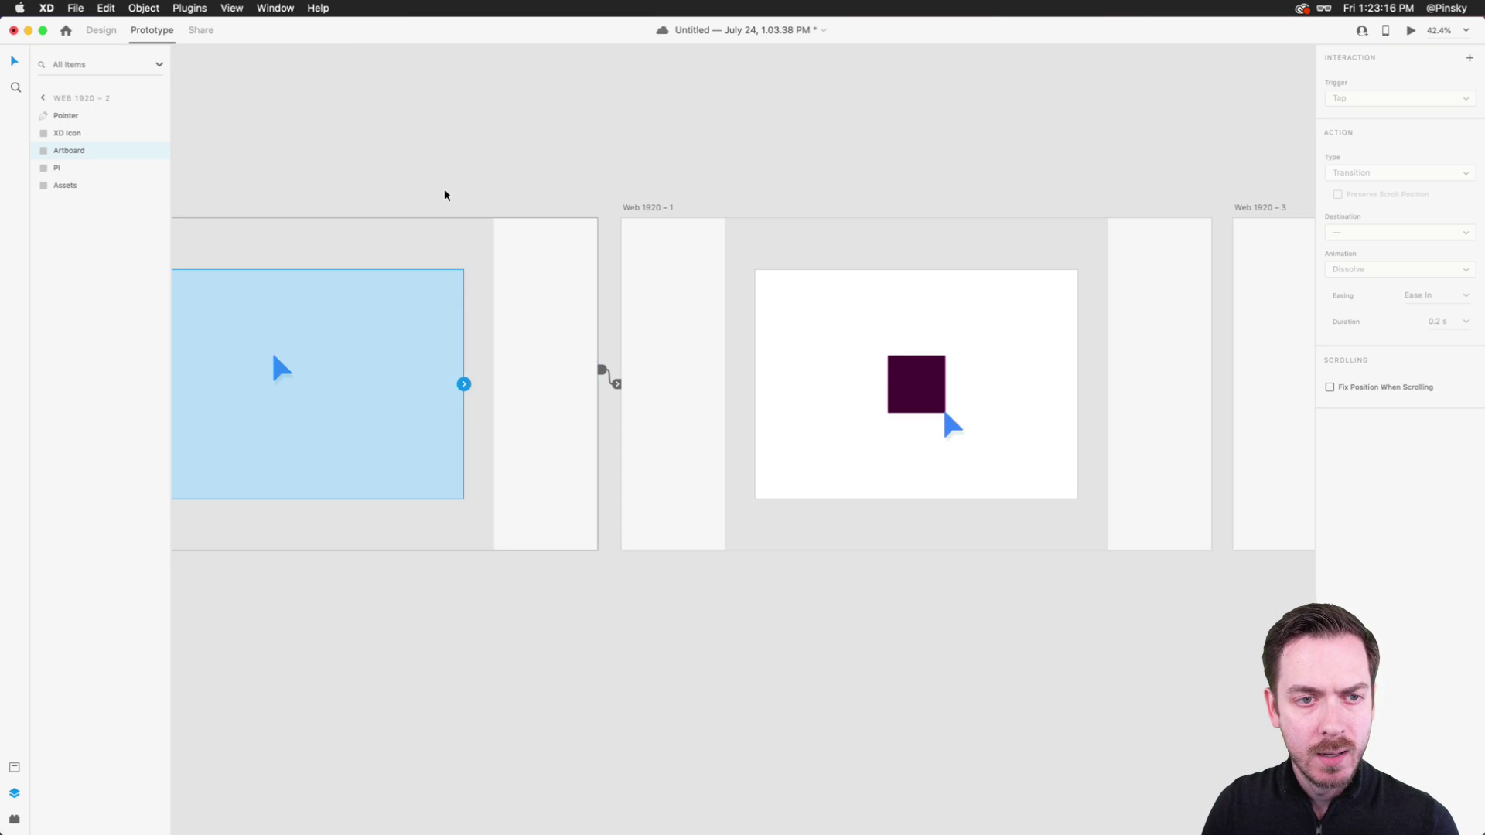
- Return to Design mode, clear the selection and save the document
{"action": "scroll", "coordinate": [454, 157], "scroll_direction": "left", "scroll_amount": 3}
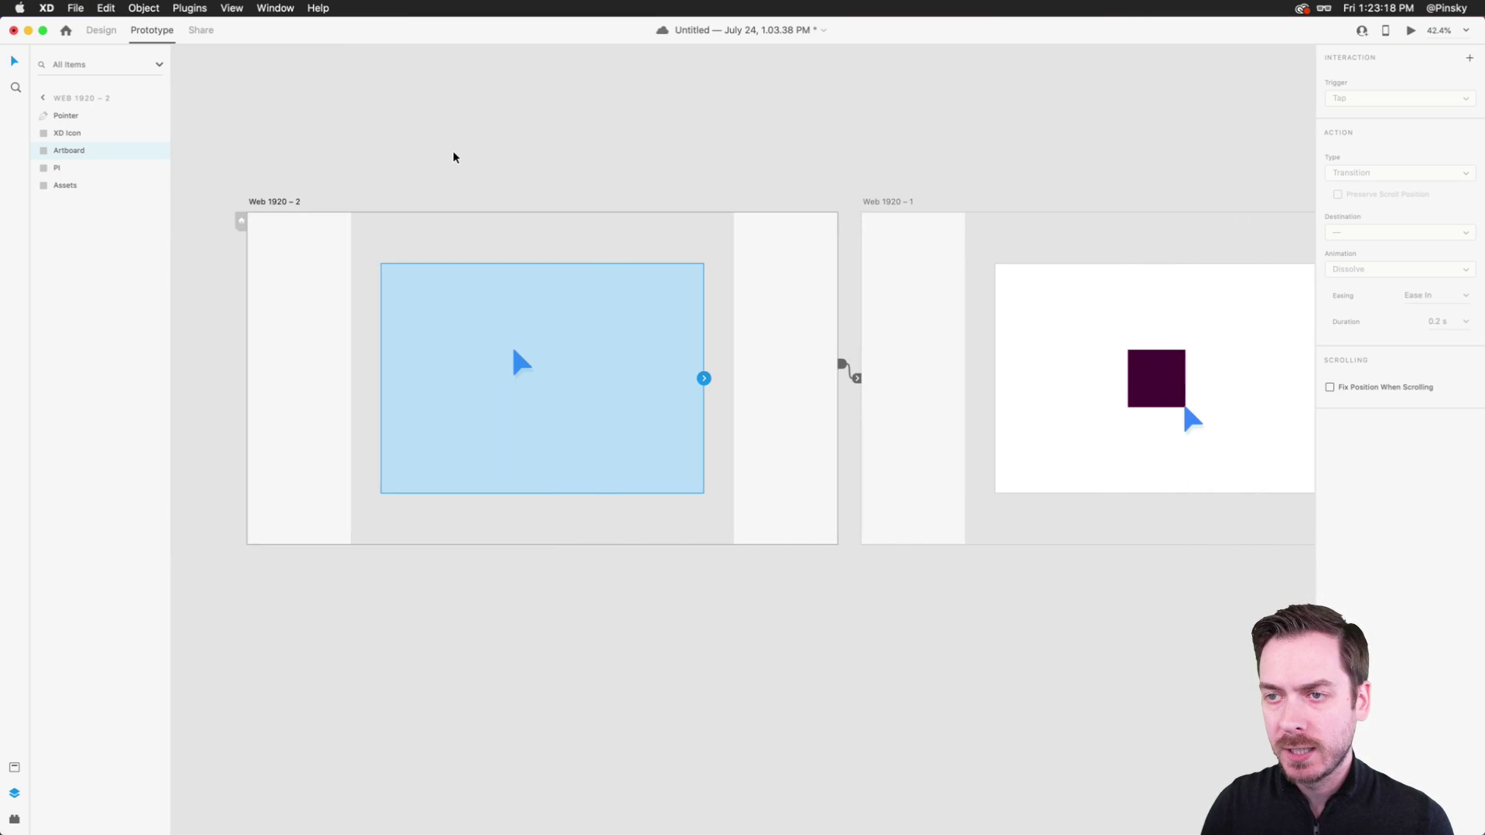
{"action": "left_click", "coordinate": [105, 31]}
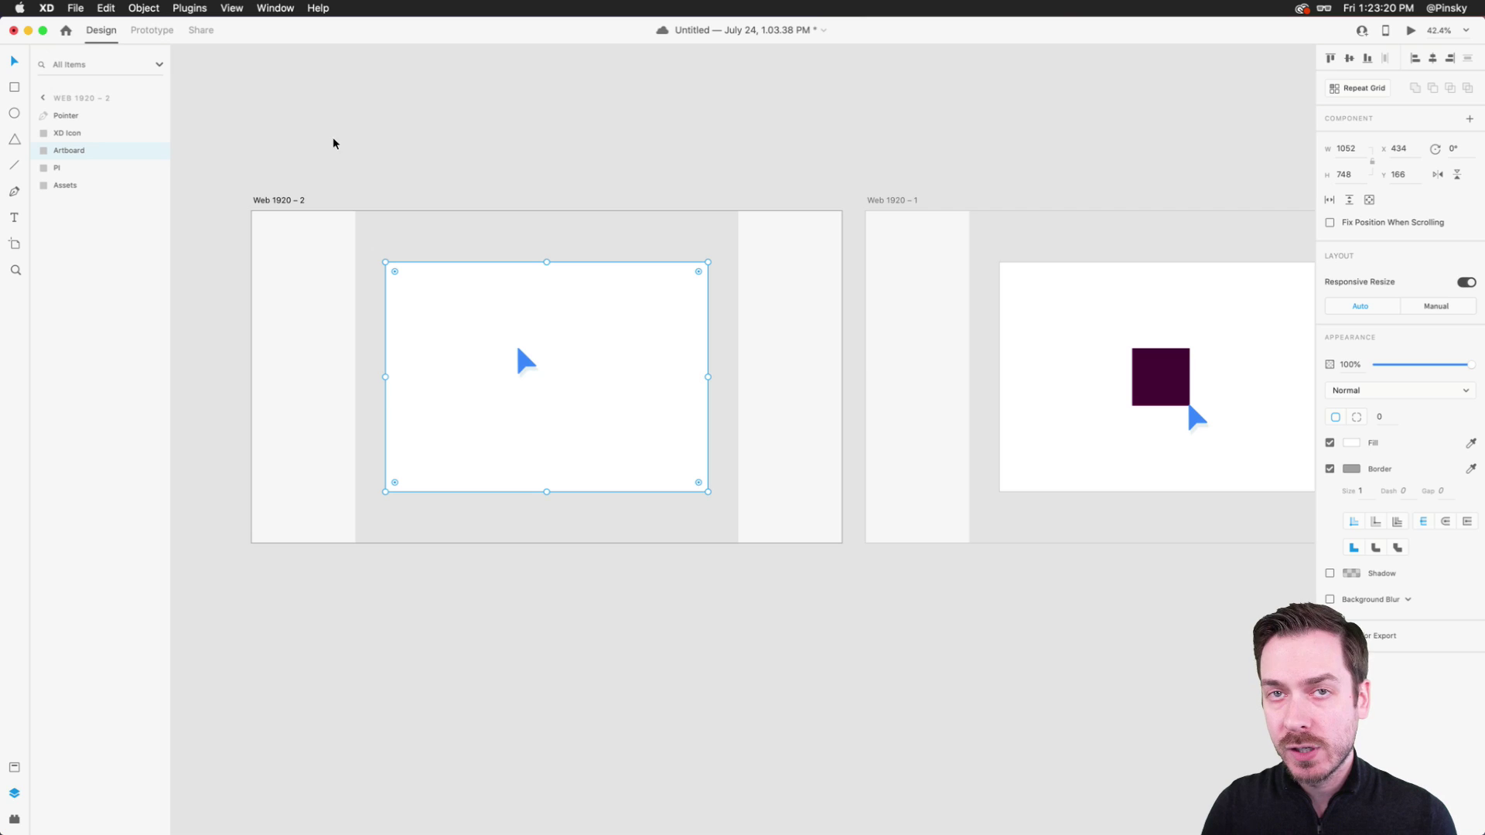
{"action": "left_click", "coordinate": [522, 177]}
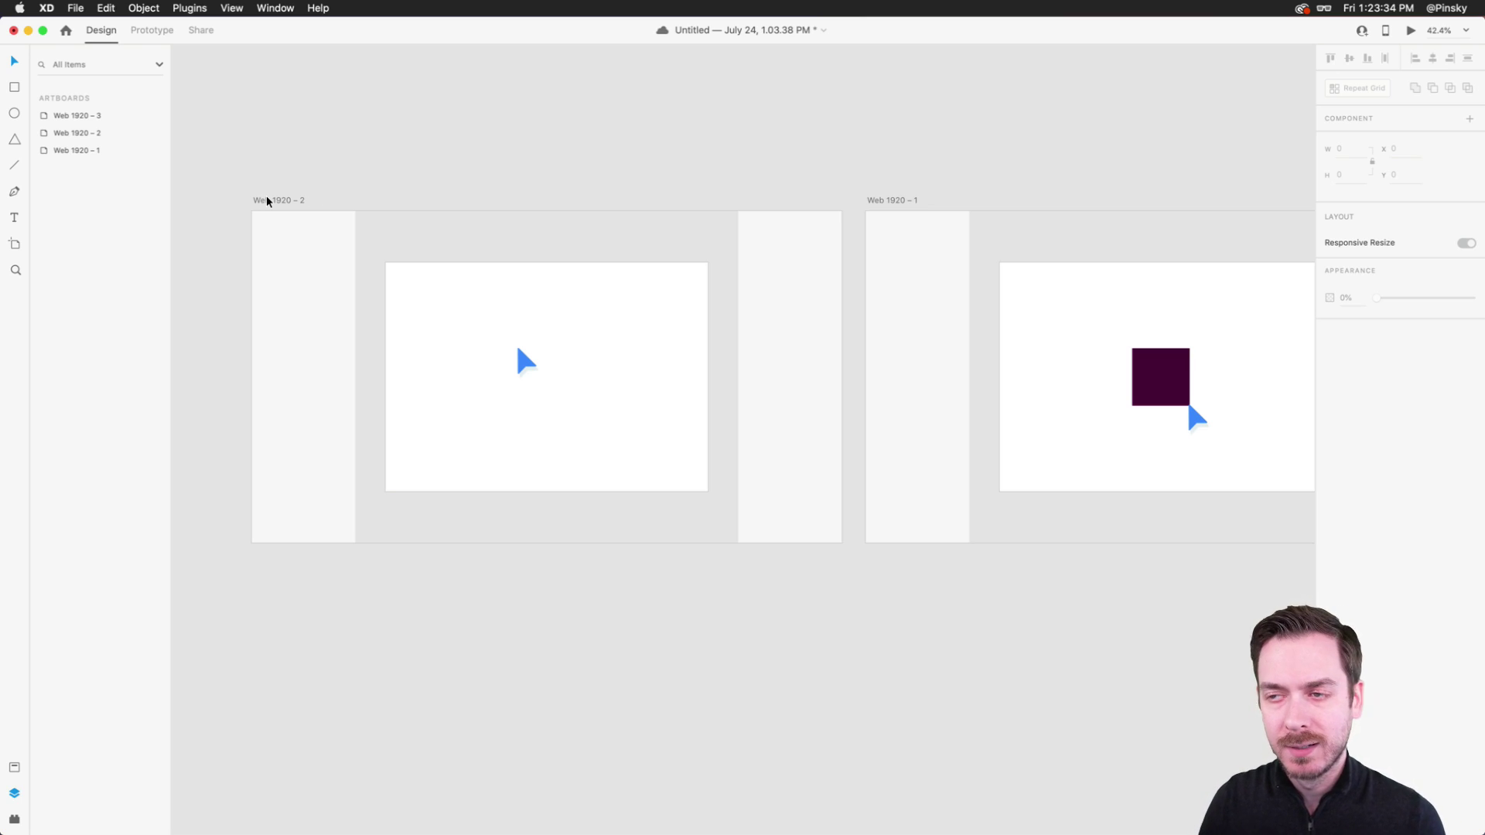
{"action": "key", "text": "super+s"}
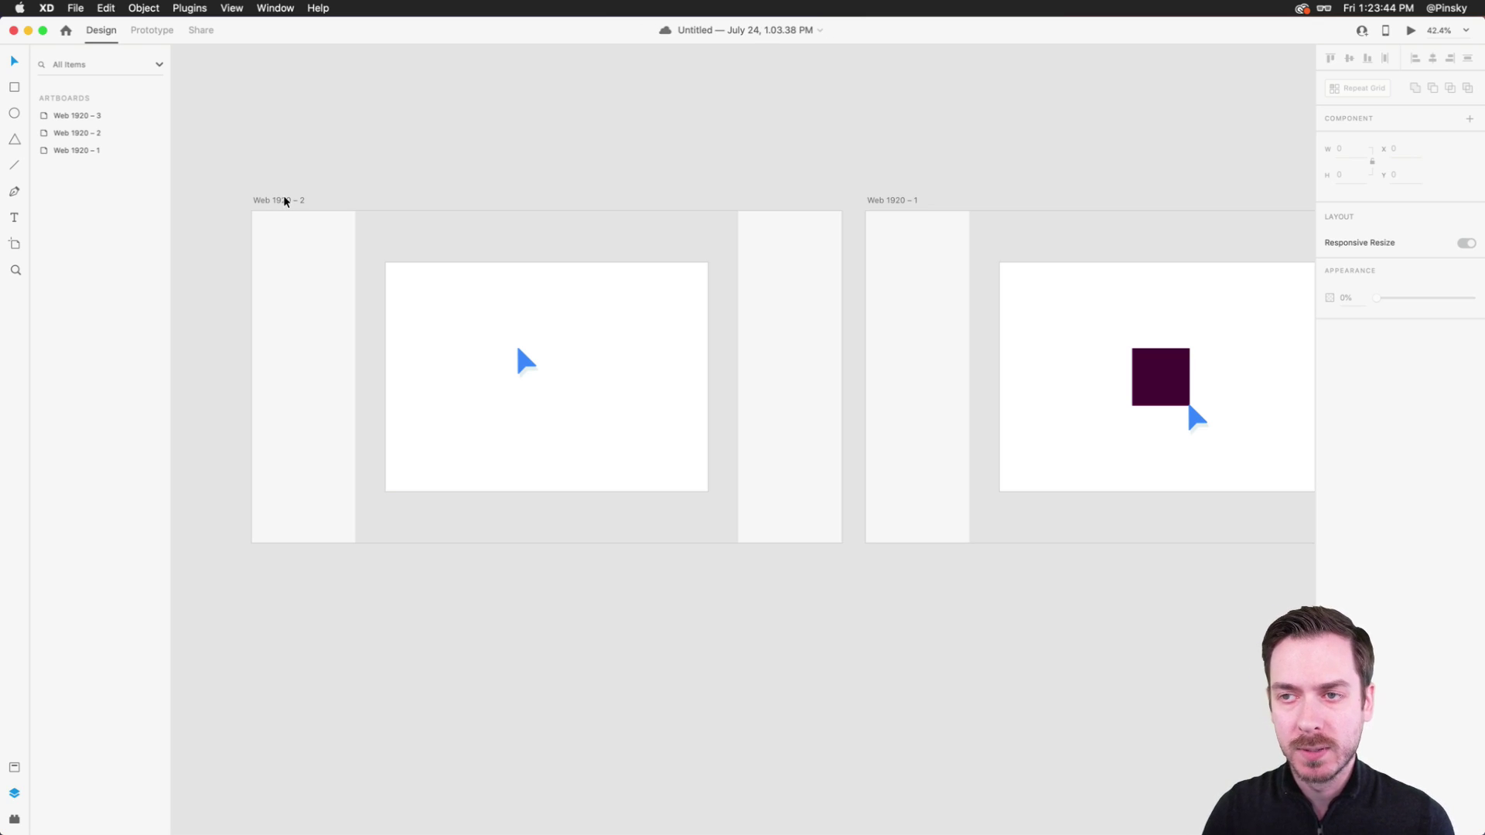
- Try moving the pointer on Web 1920 – 3 onto the lower-right rounded handle, and undo the move
{"action": "scroll", "coordinate": [695, 207], "scroll_direction": "right", "scroll_amount": 10}
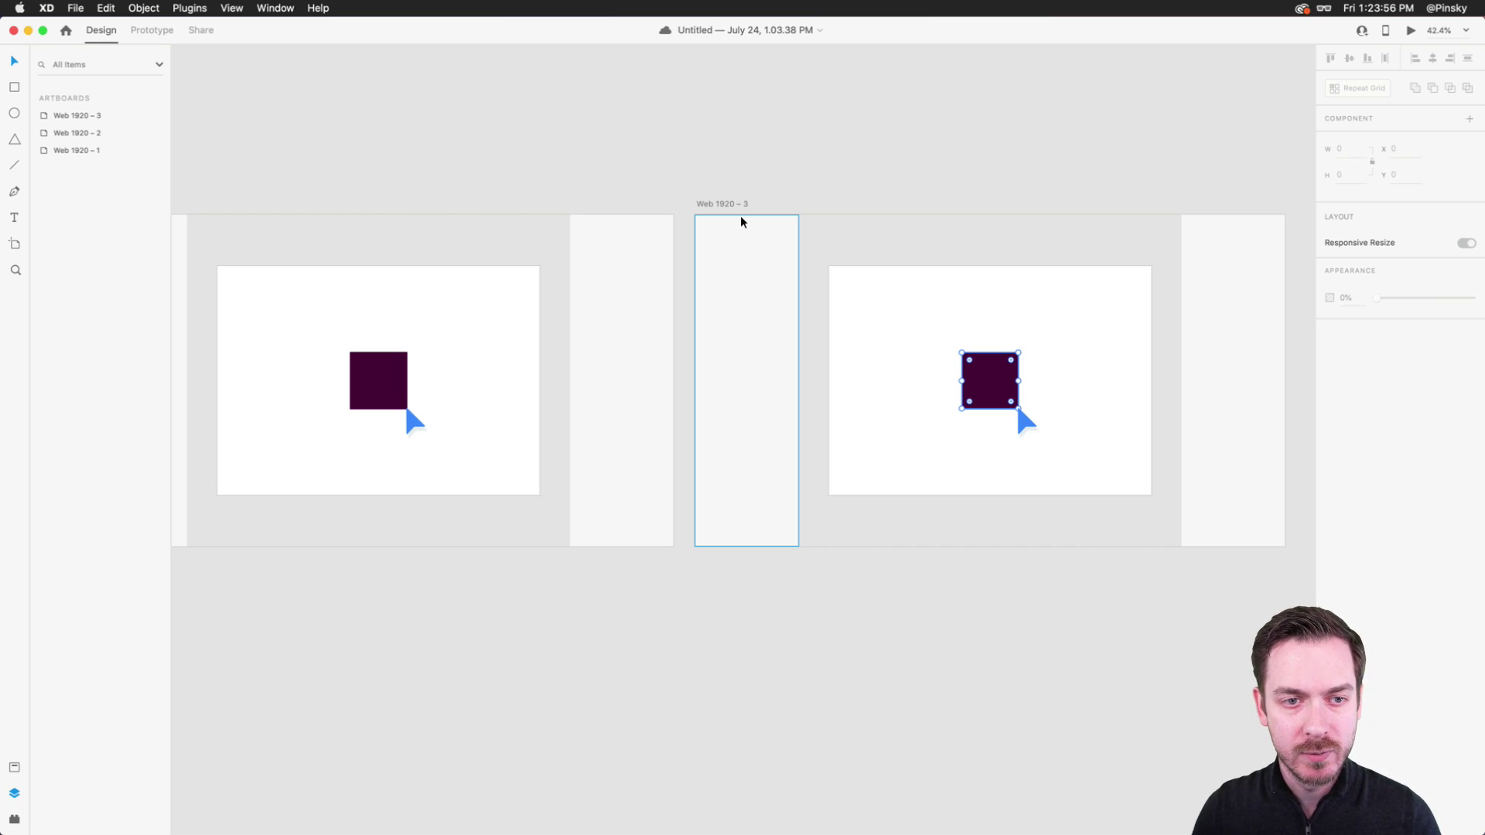
{"action": "scroll", "coordinate": [981, 294], "scroll_direction": "down", "scroll_amount": 5}
{"action": "scroll", "coordinate": [981, 298], "scroll_direction": "up", "scroll_amount": 5}
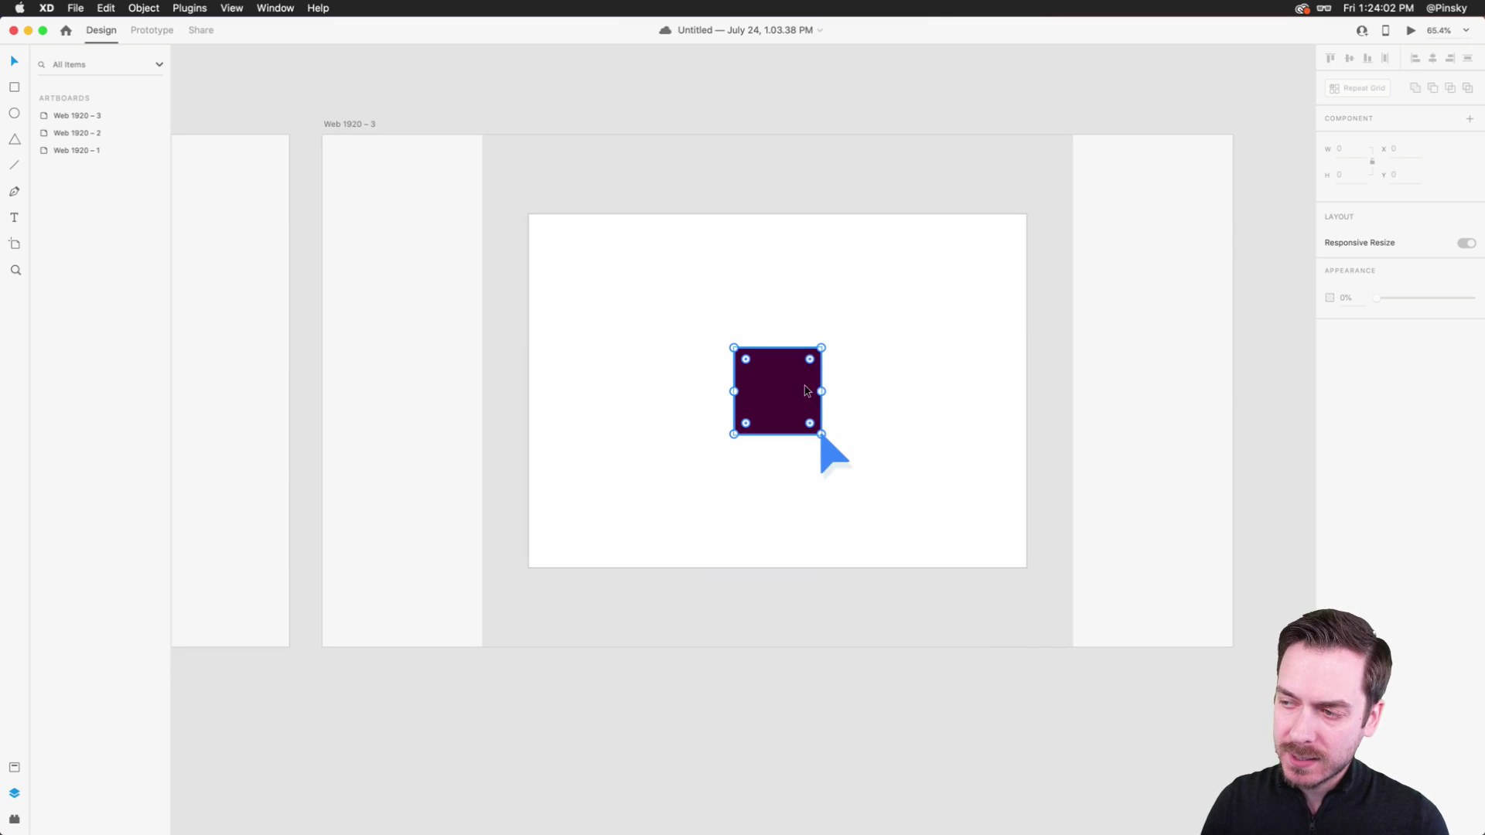
{"action": "scroll", "coordinate": [874, 394], "scroll_direction": "up", "scroll_amount": 3}
{"action": "left_click", "coordinate": [770, 550]}
{"action": "left_click_drag", "start_coordinate": [770, 550], "coordinate": [740, 520]}
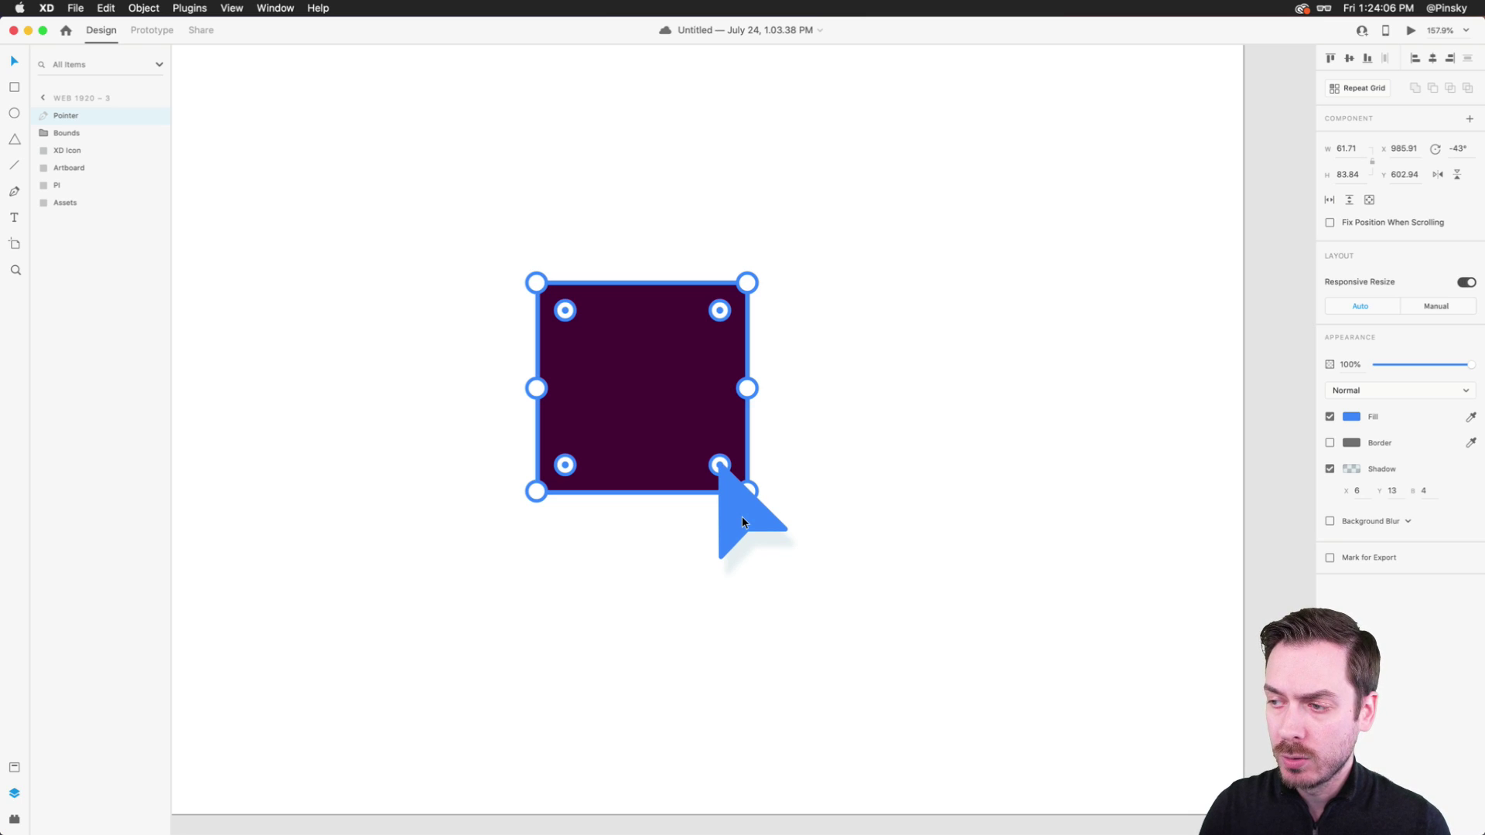
{"action": "key", "text": "super+z"}
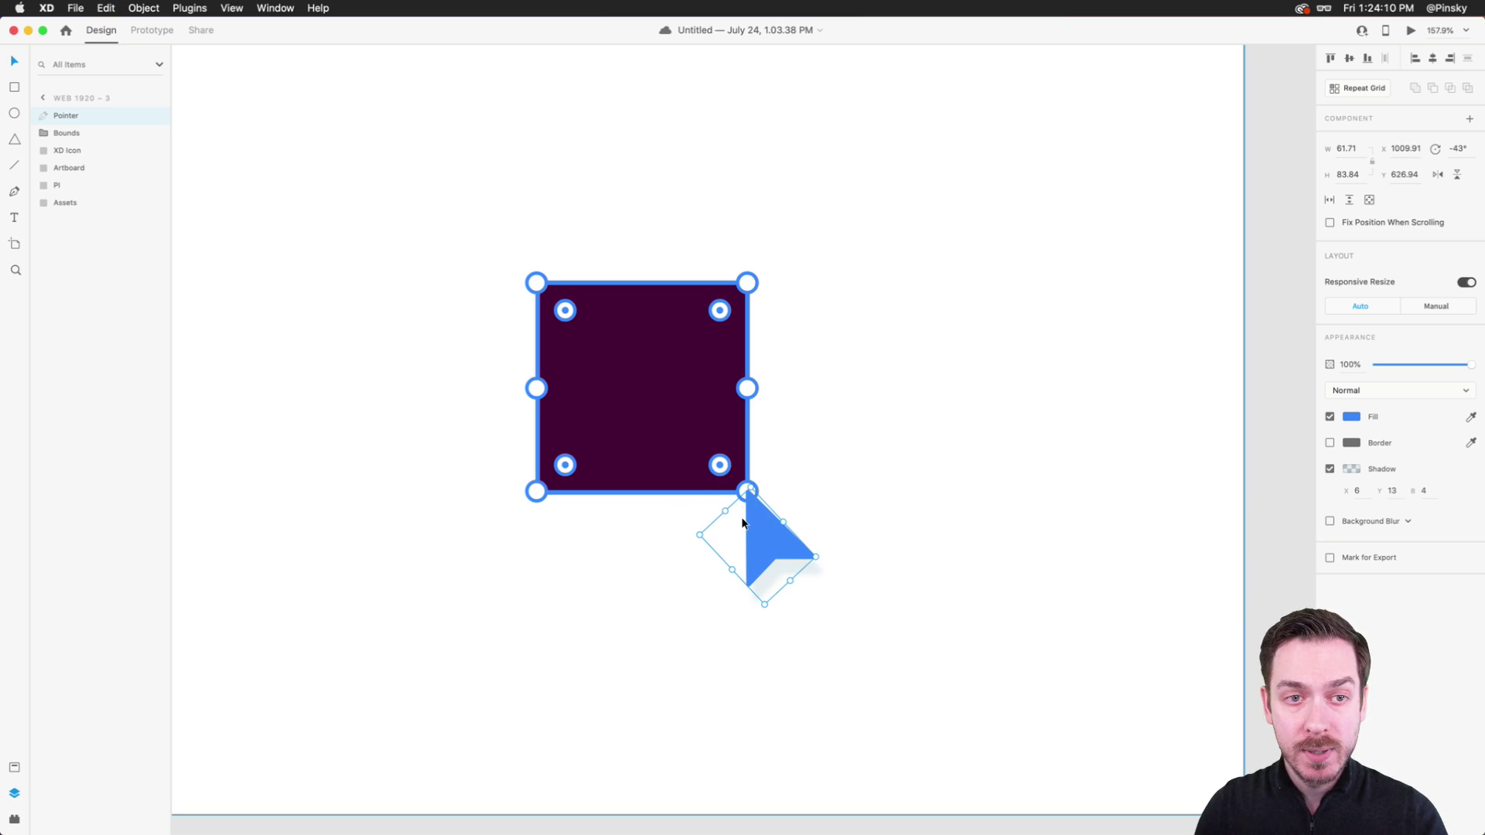
- Duplicate the artboard Web 1920 – 3
{"action": "scroll", "coordinate": [743, 523], "scroll_direction": "down", "scroll_amount": 5}
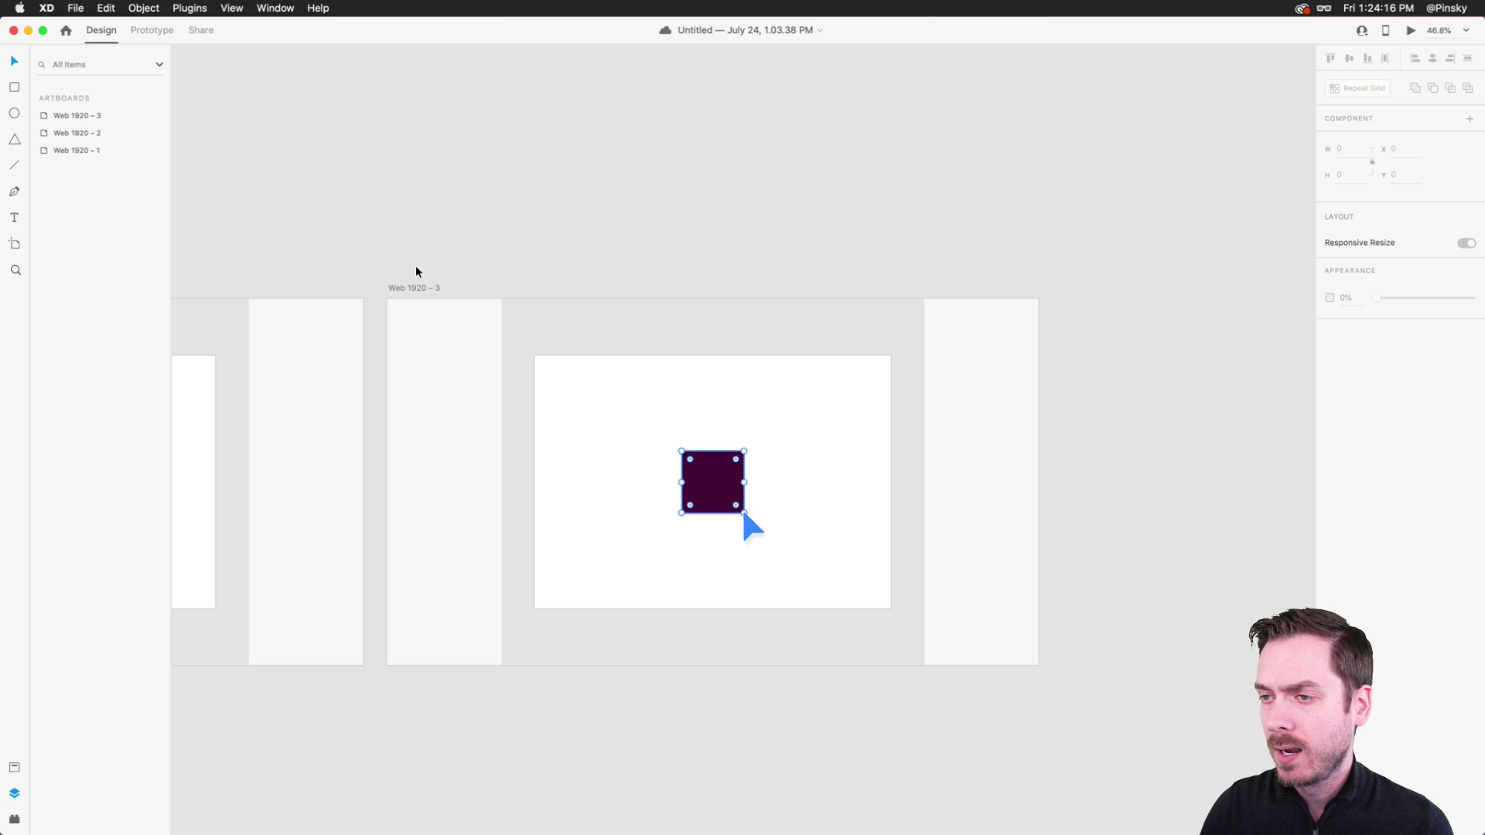
{"action": "left_click", "coordinate": [422, 288]}
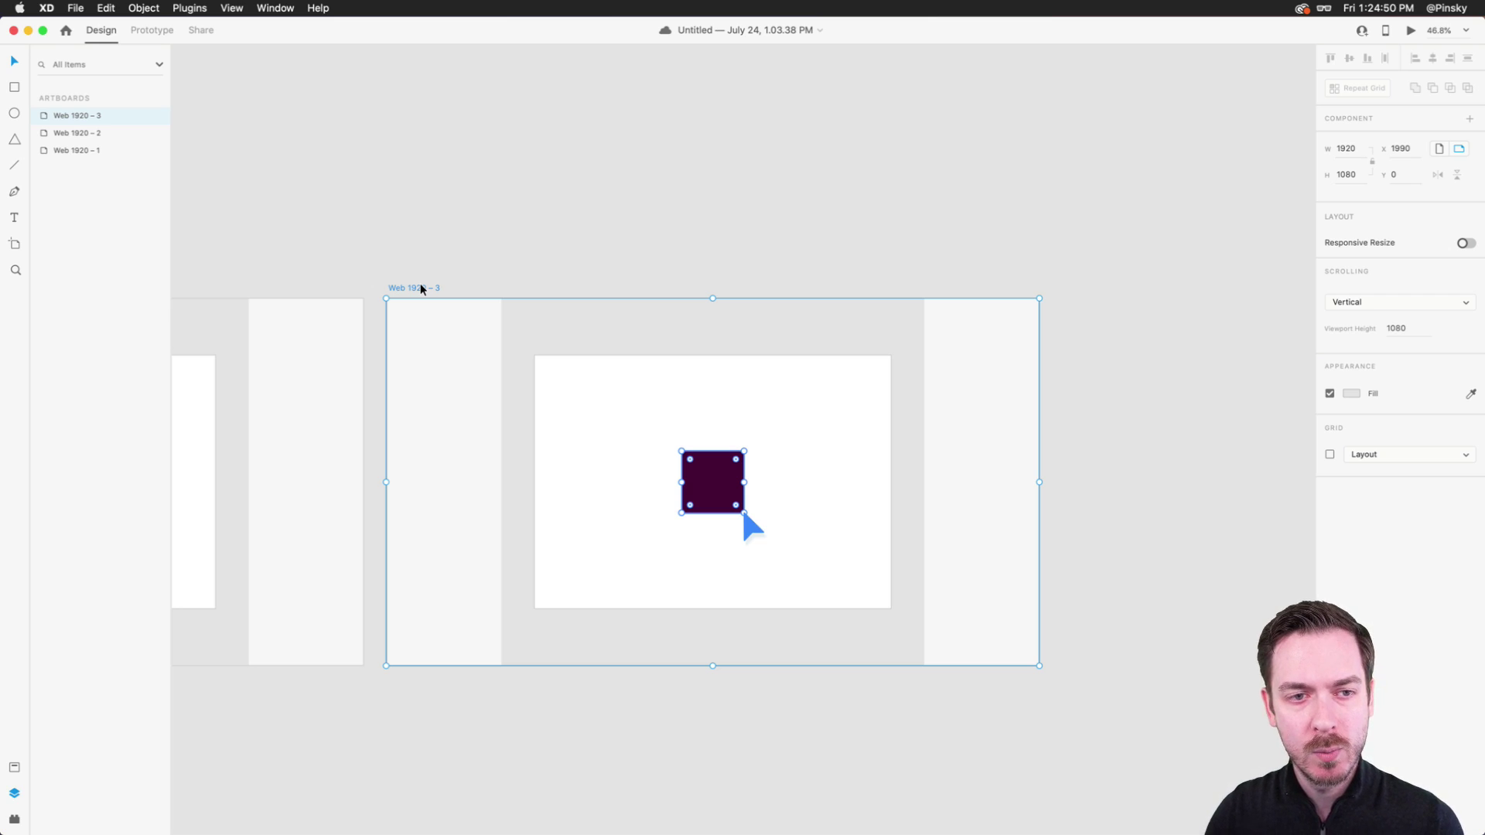
{"action": "scroll", "coordinate": [696, 317], "scroll_direction": "down", "scroll_amount": 5}
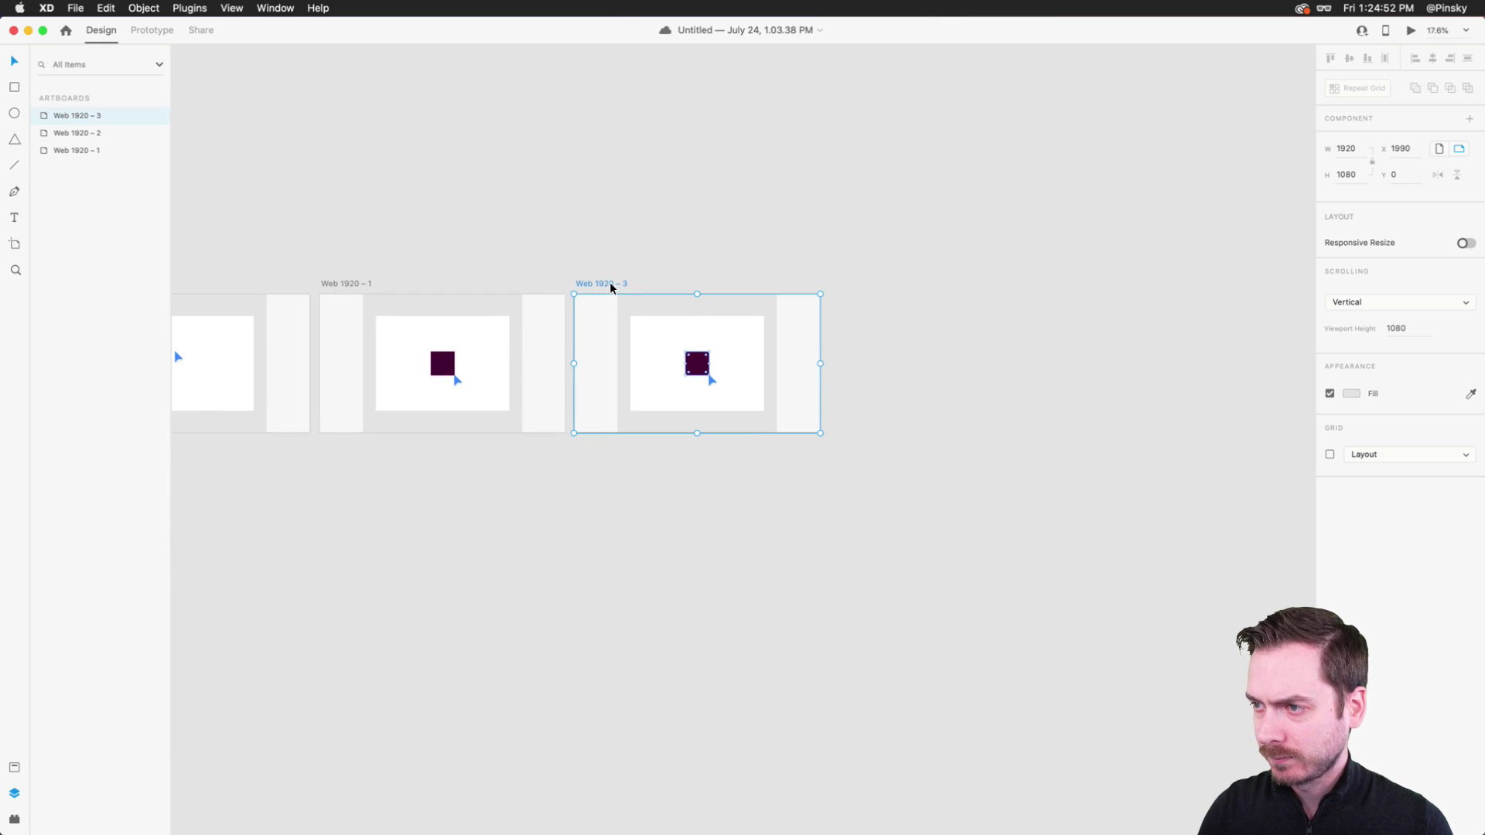
{"action": "key", "text": "super+d"}
{"action": "key", "text": "super+3"}
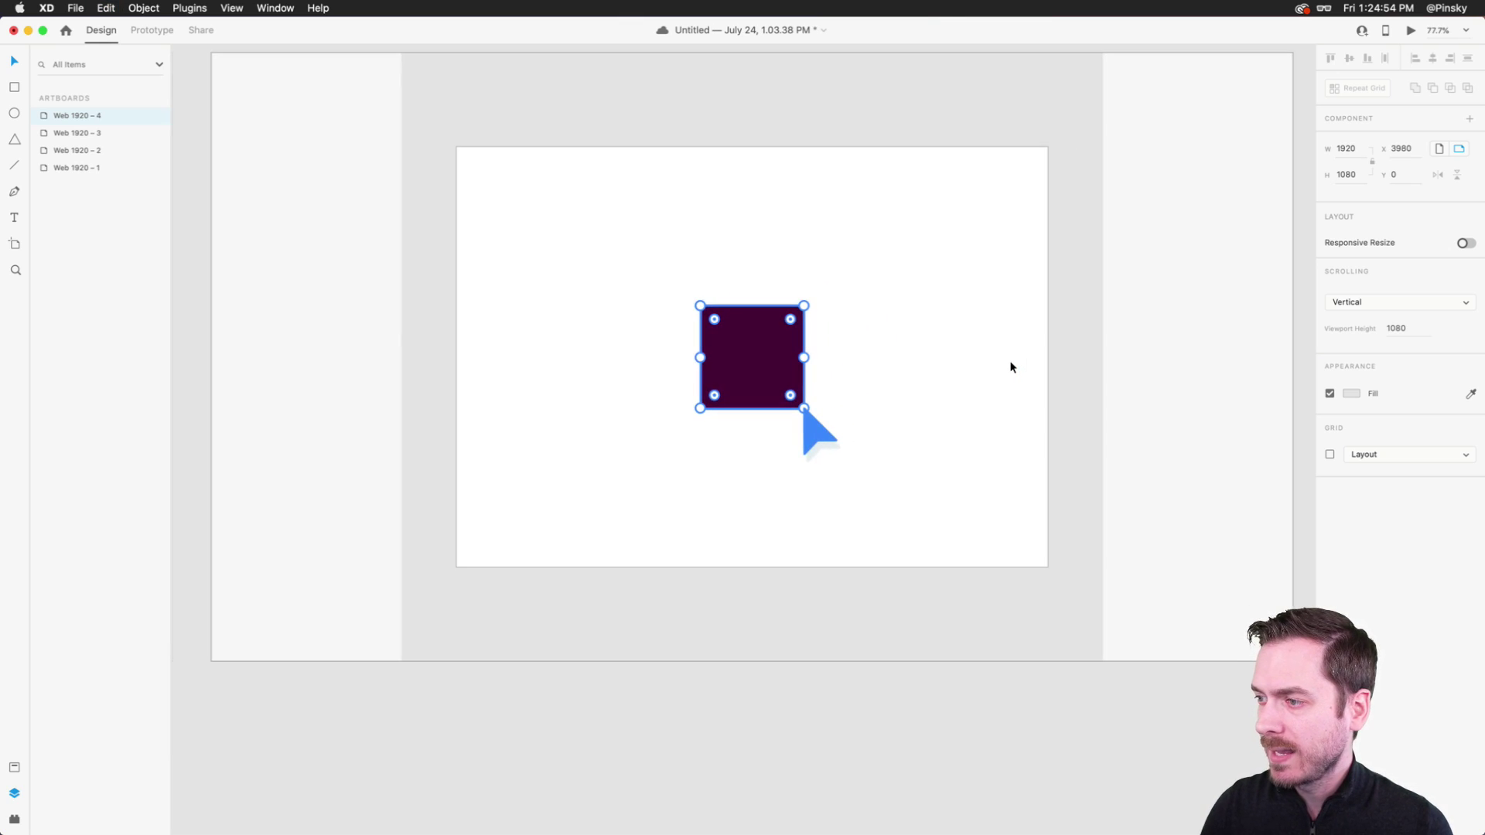
- Move the pointer on Web 1920 – 4 so its tip rests on the square's lower-right rounded handle, and save the document
{"action": "scroll", "coordinate": [834, 346], "scroll_direction": "up", "scroll_amount": 3}
{"action": "left_click_drag", "start_coordinate": [801, 524], "coordinate": [774, 495]}
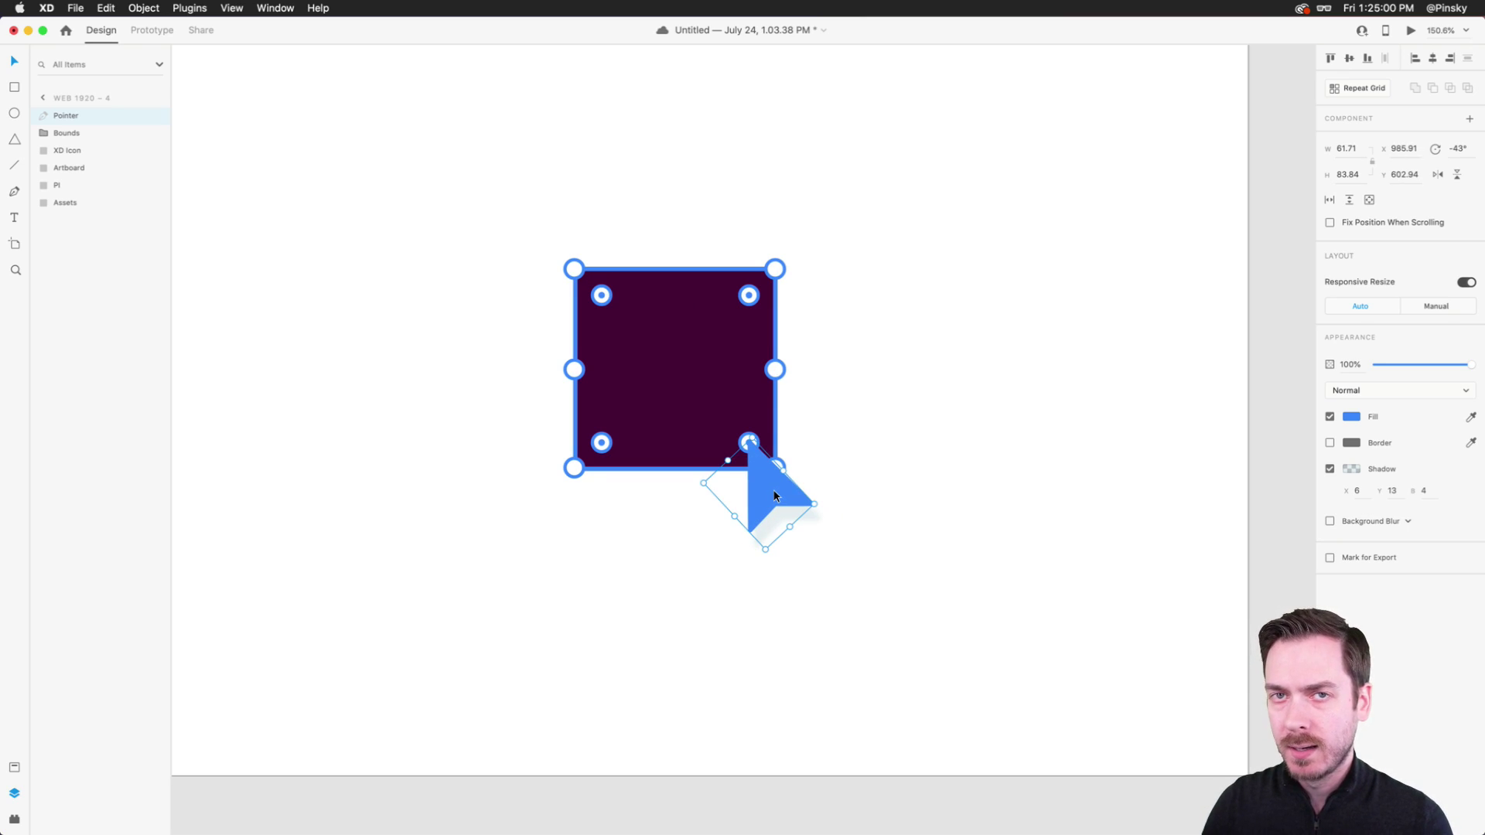
{"action": "scroll", "coordinate": [775, 496], "scroll_direction": "down", "scroll_amount": 5}
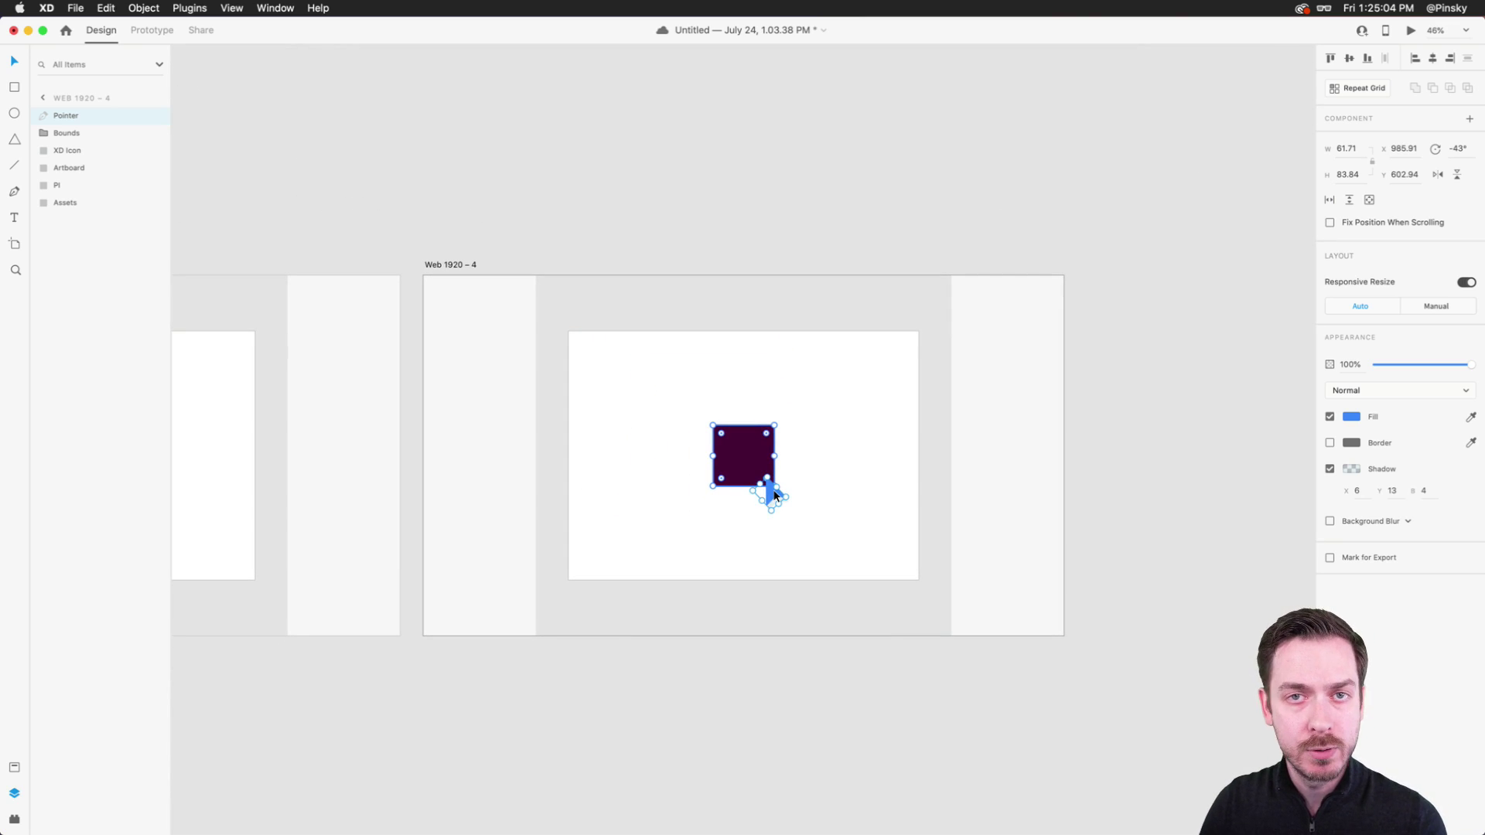
{"action": "scroll", "coordinate": [774, 496], "scroll_direction": "down", "scroll_amount": 6}
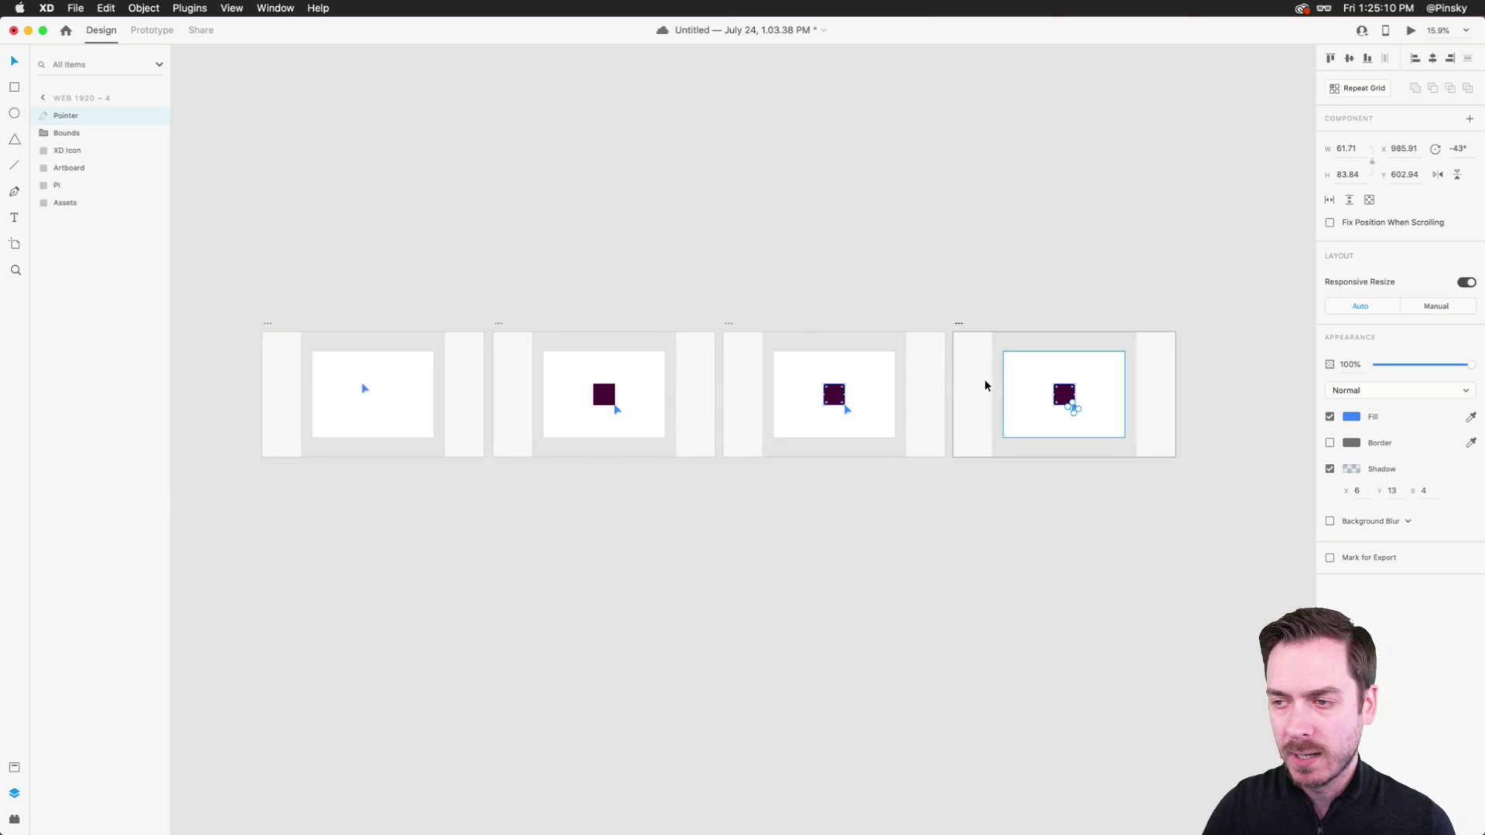
{"action": "key", "text": "super+3"}
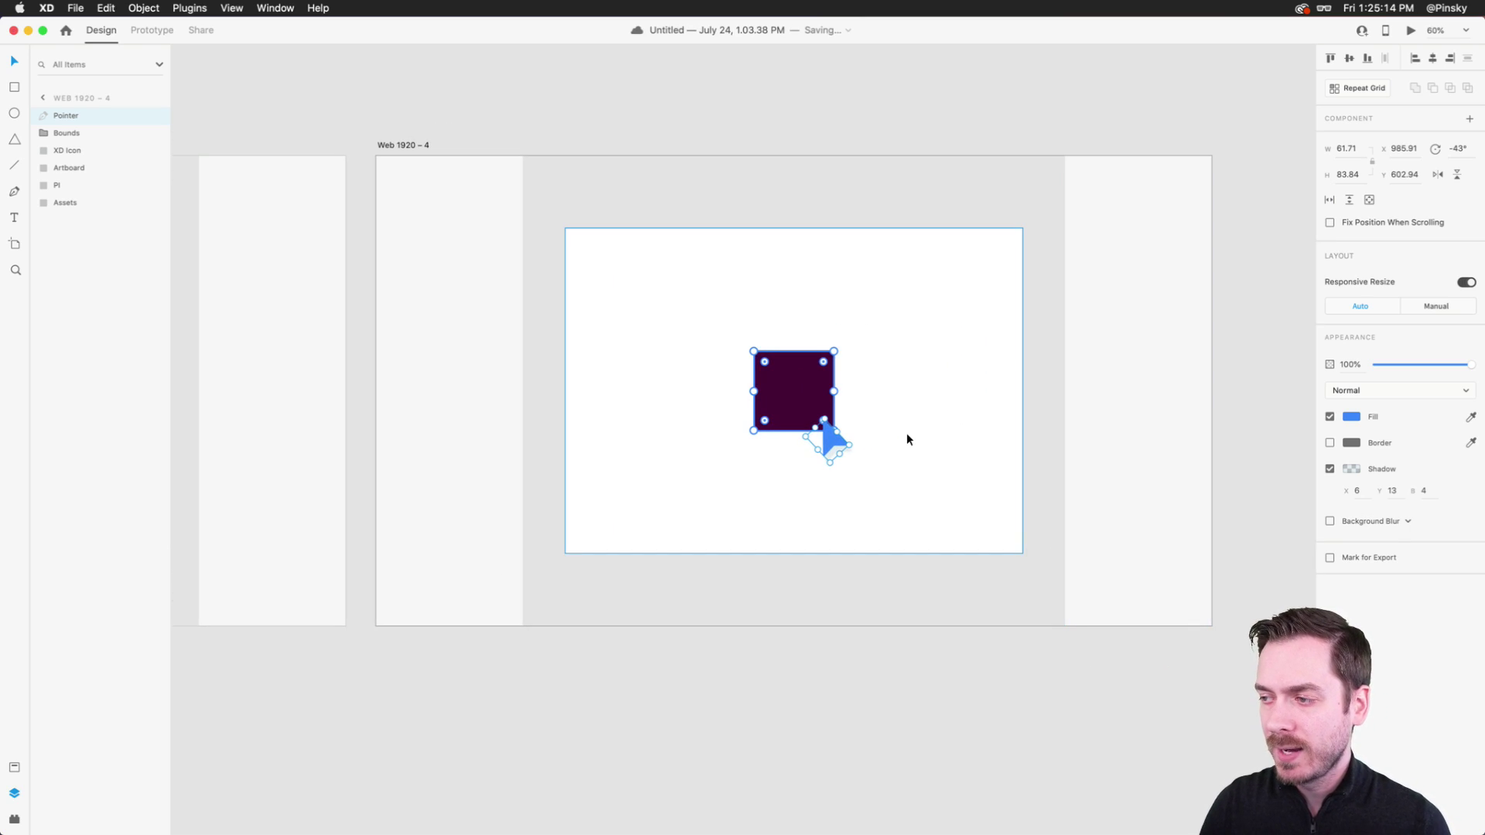
- Duplicate the artboard Web 1920 – 4
{"action": "scroll", "coordinate": [852, 395], "scroll_direction": "up", "scroll_amount": 5}
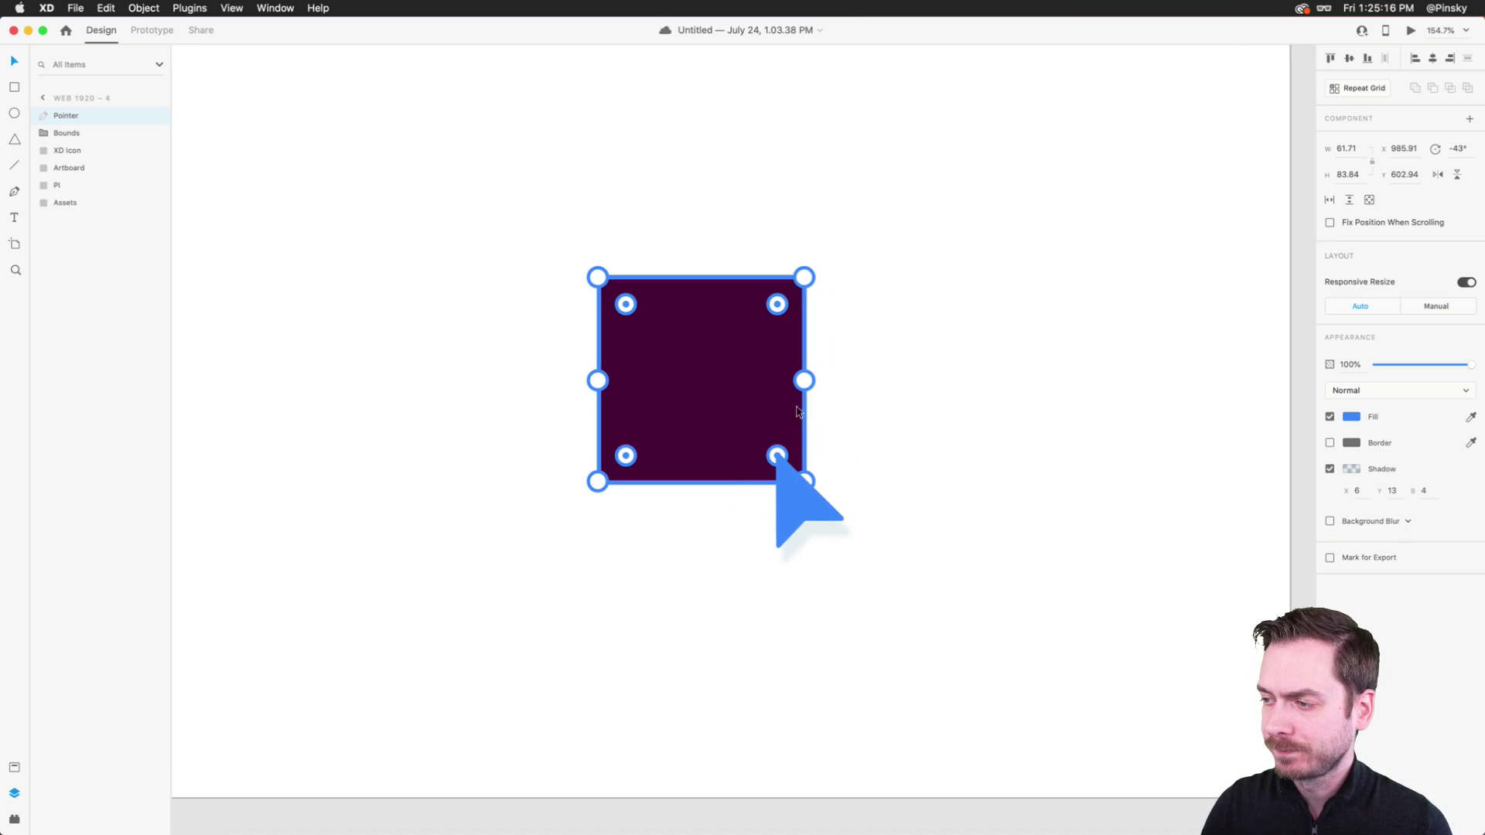
{"action": "scroll", "coordinate": [527, 146], "scroll_direction": "down", "scroll_amount": 5}
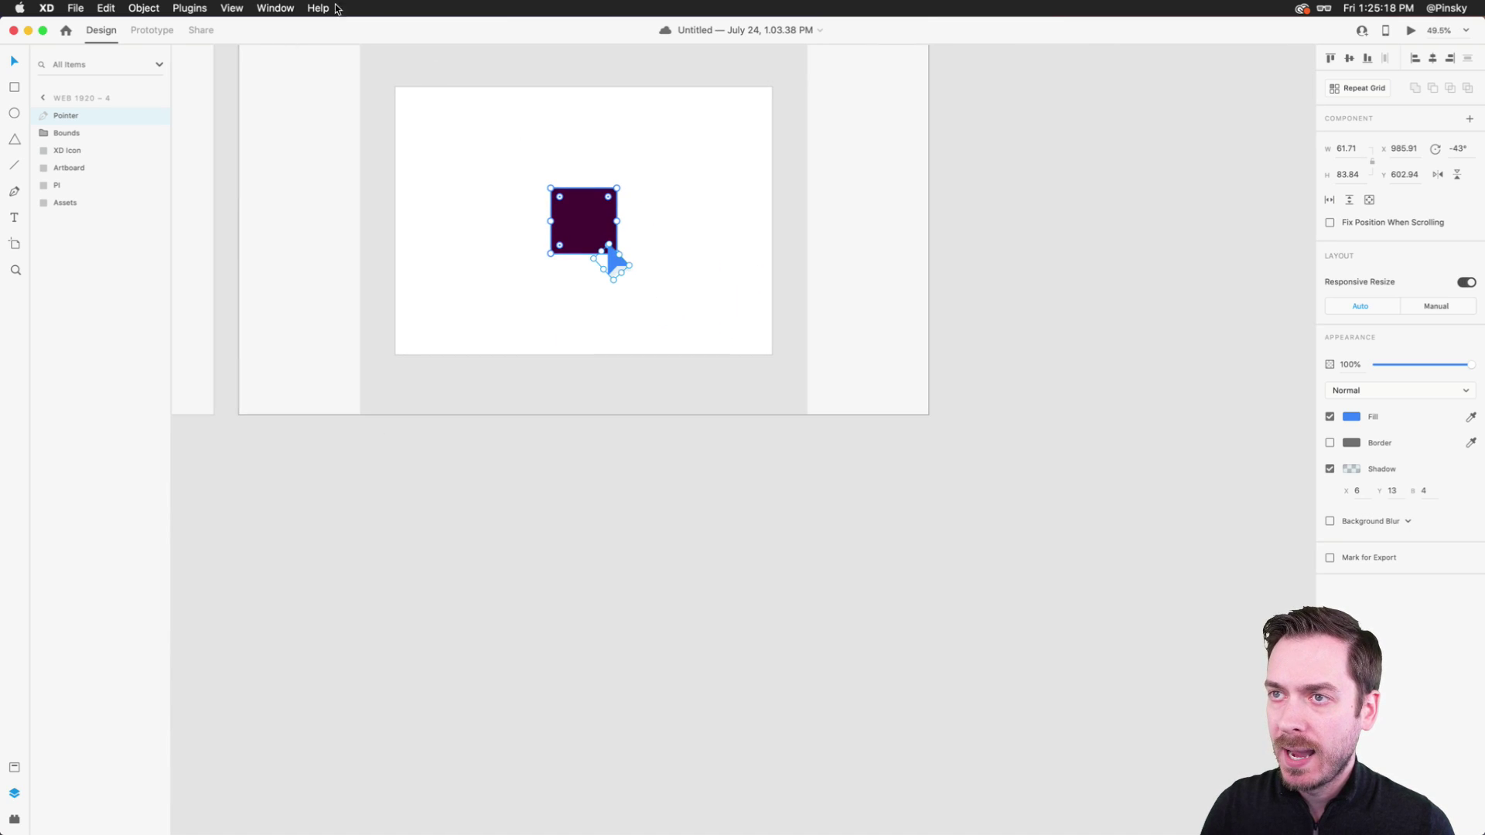
{"action": "scroll", "coordinate": [310, 99], "scroll_direction": "up", "scroll_amount": 3}
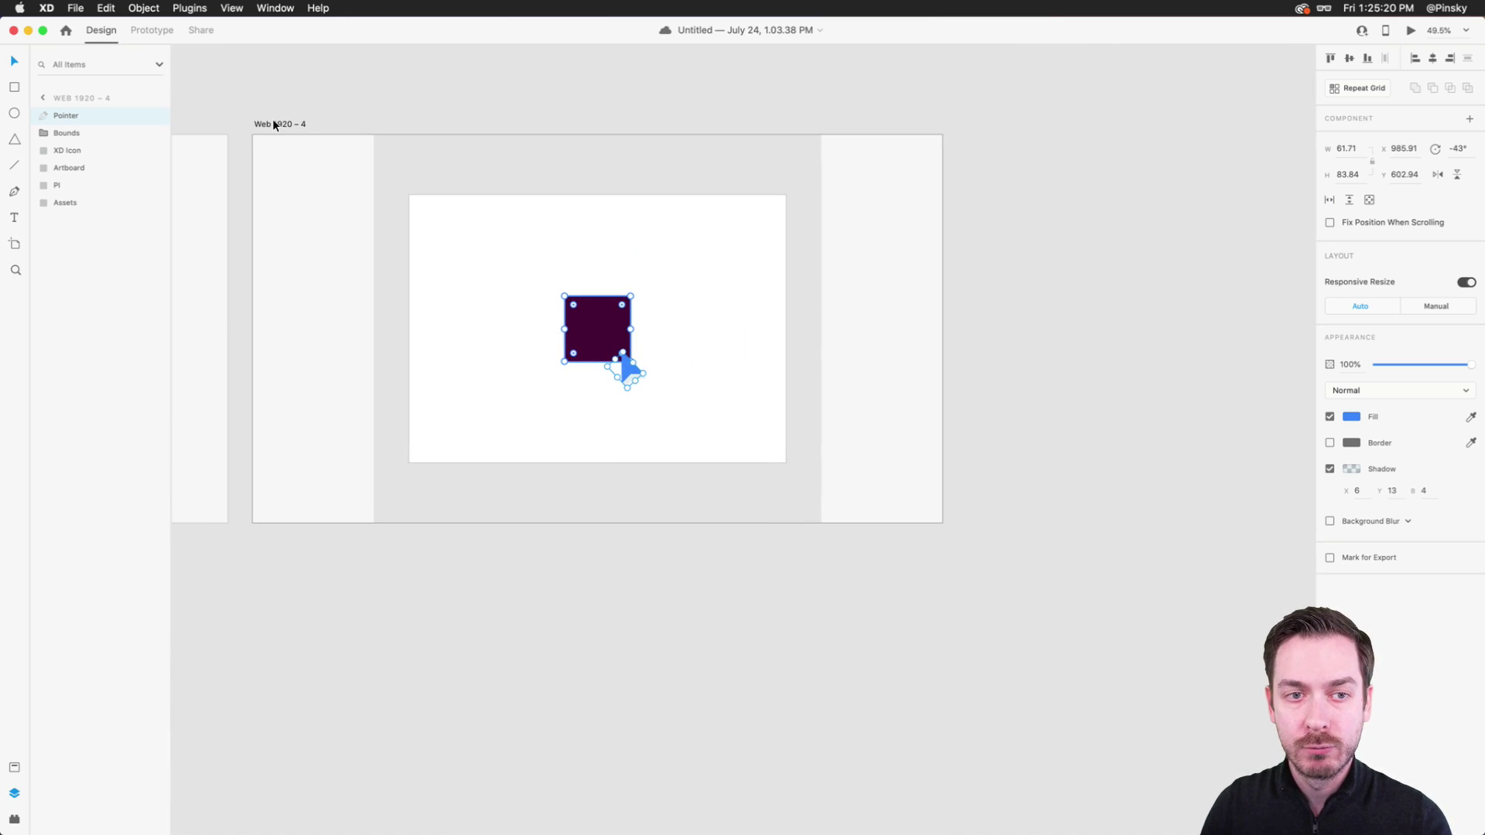
{"action": "left_click", "coordinate": [274, 124]}
{"action": "key", "text": "super+d"}
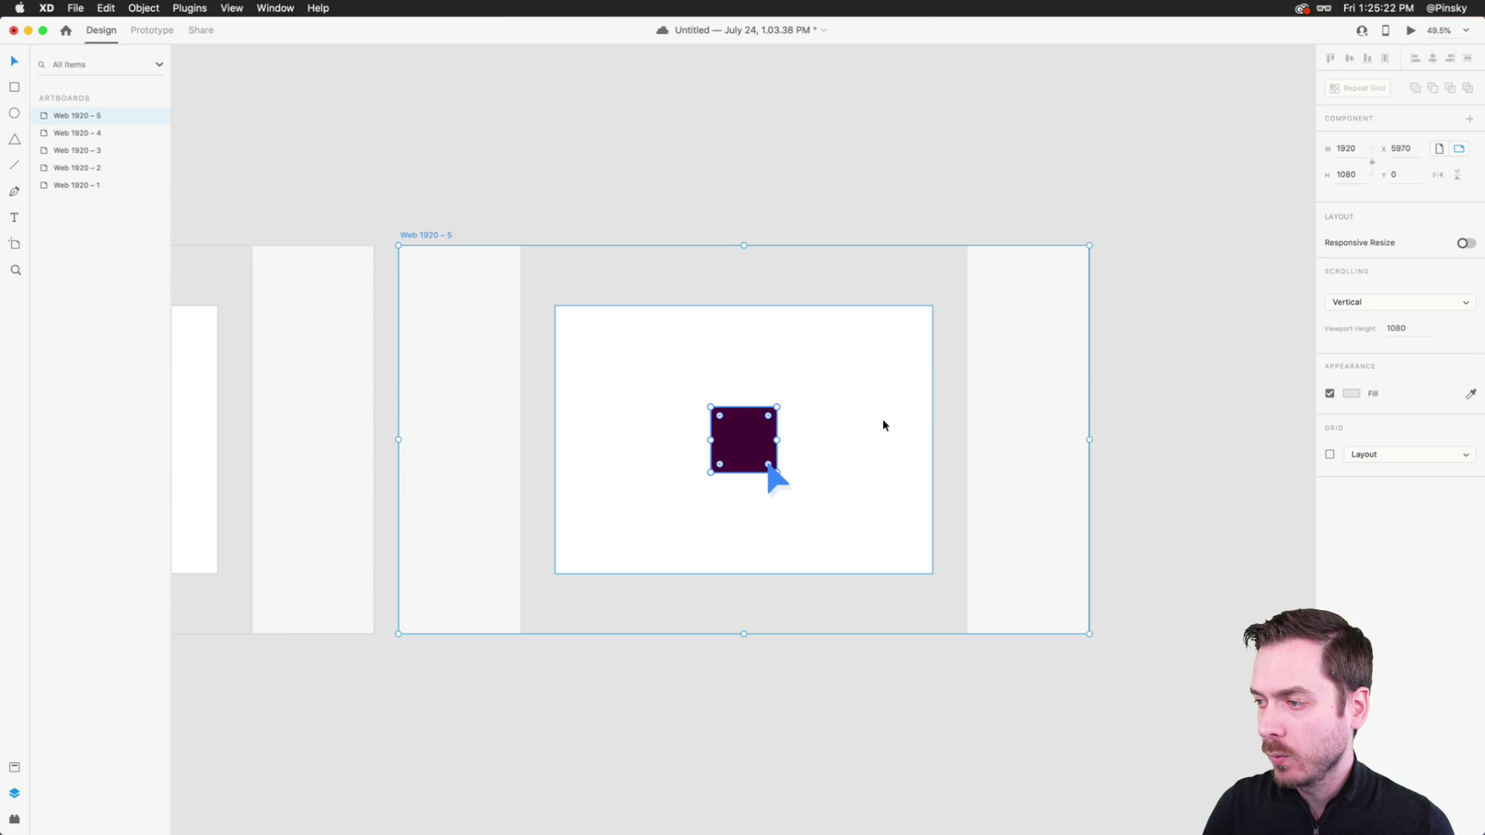
- Round the XD Icon square's corners on Web 1920 – 5 to a radius of 37, and check them with the Bounds group briefly hidden
{"action": "scroll", "coordinate": [850, 458], "scroll_direction": "up", "scroll_amount": 2}
{"action": "scroll", "coordinate": [848, 452], "scroll_direction": "up", "scroll_amount": 3}
{"action": "left_click", "coordinate": [640, 428]}
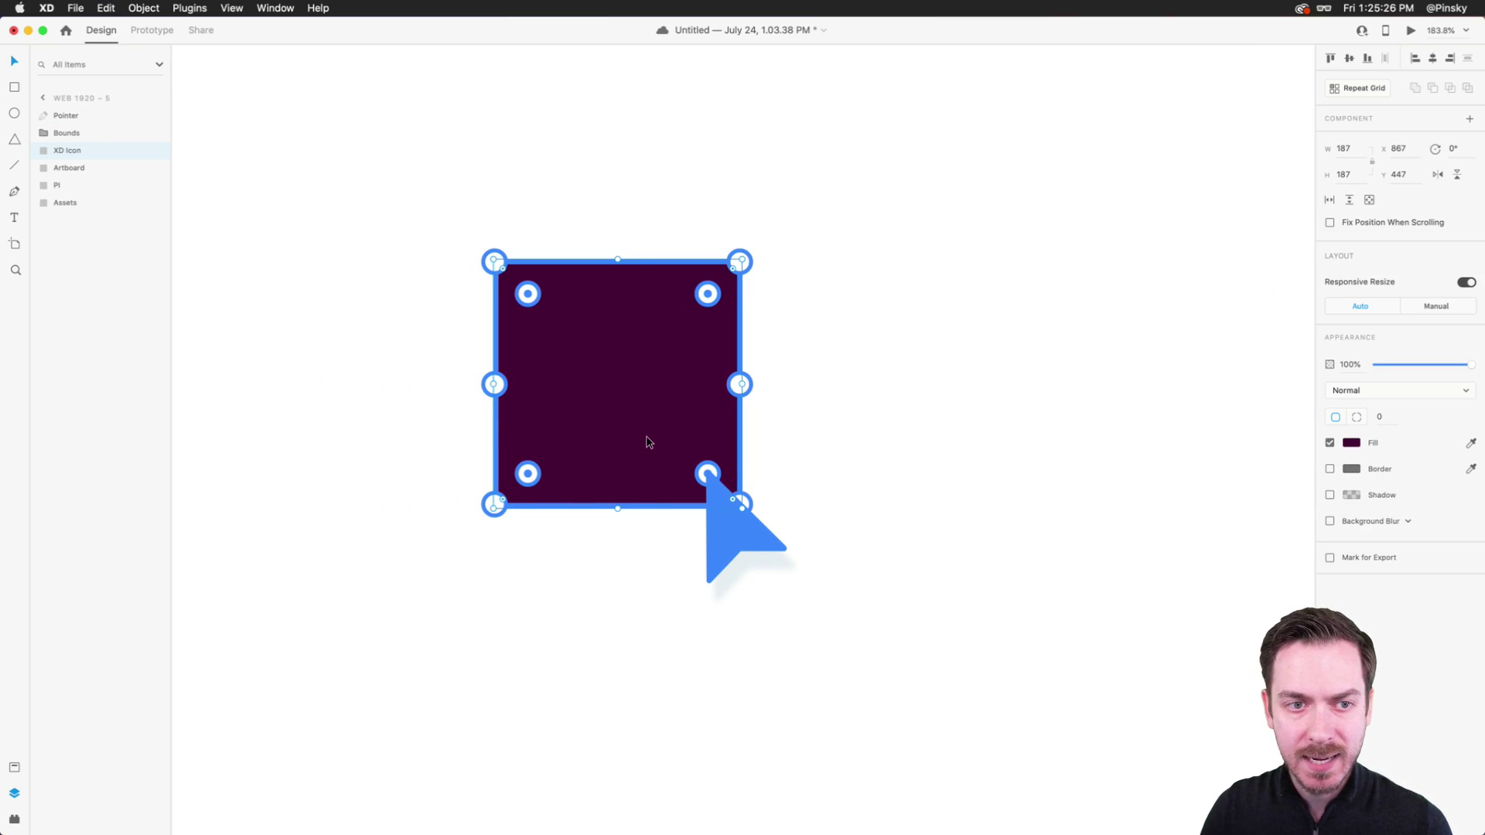
{"action": "left_click_drag", "start_coordinate": [720, 484], "coordinate": [695, 461]}
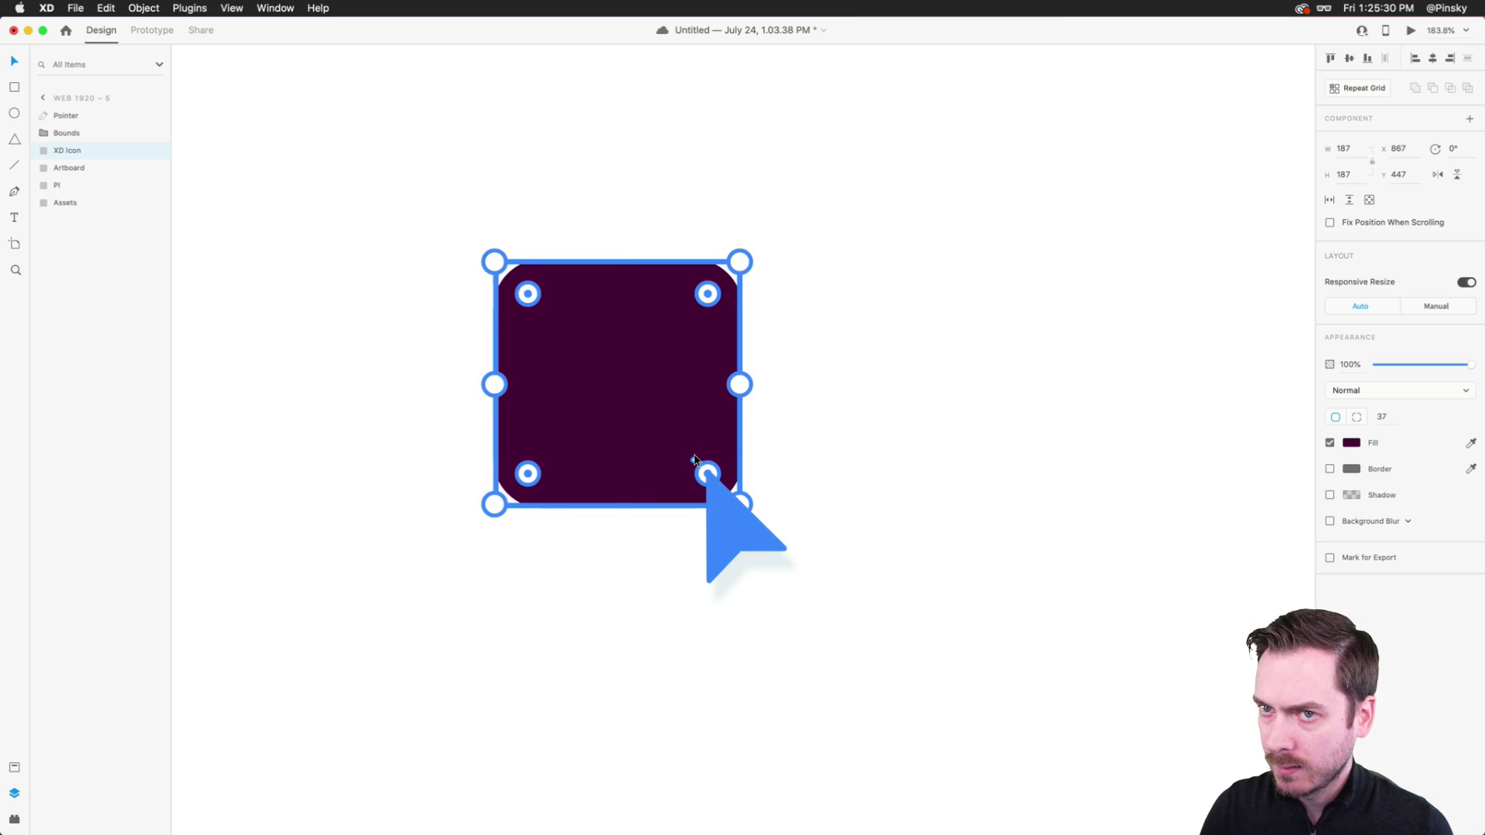
{"action": "left_click", "coordinate": [158, 133]}
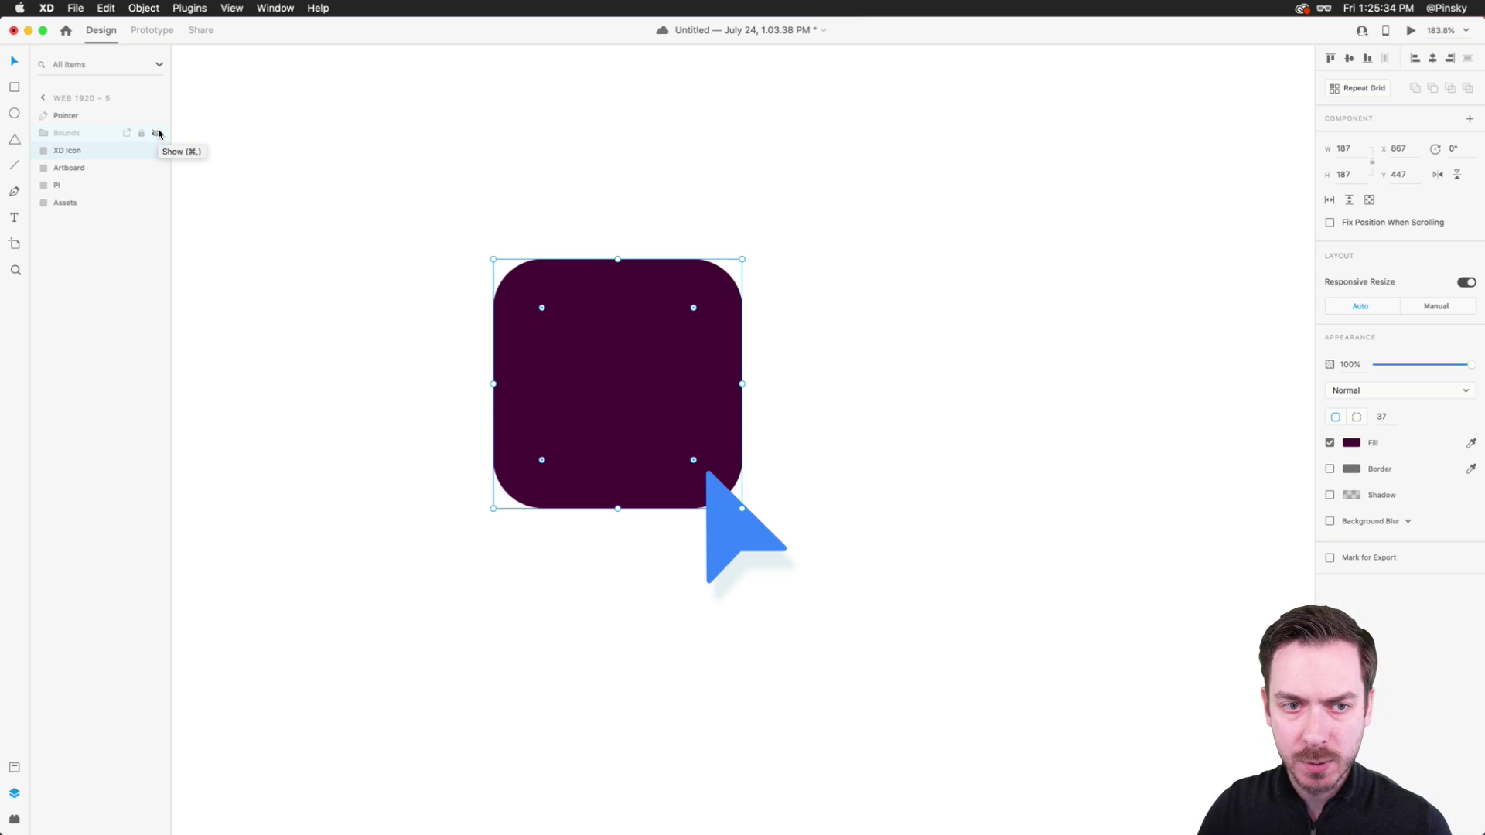
{"action": "left_click", "coordinate": [158, 134]}
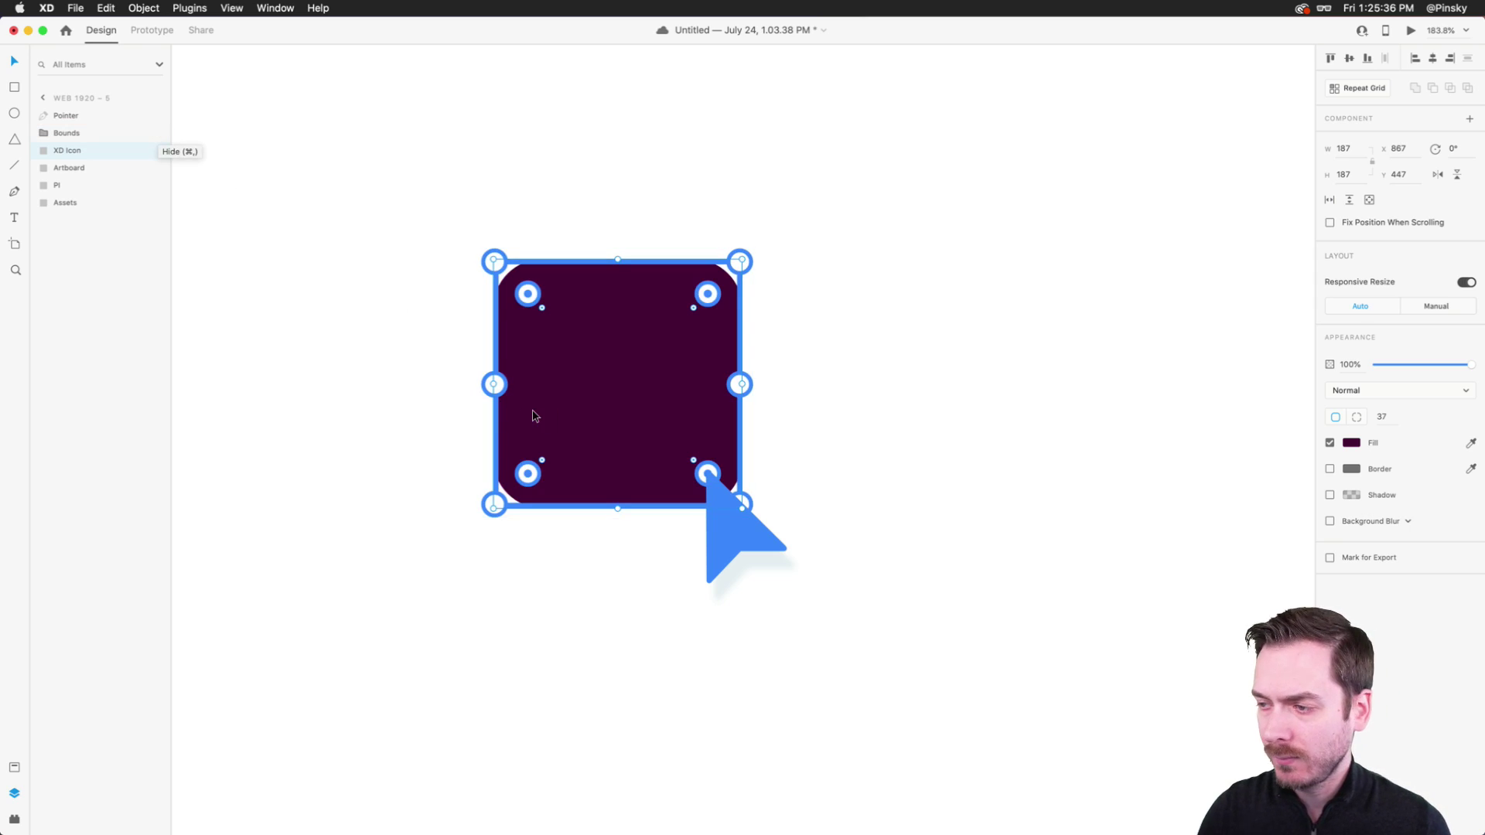
- Move the four rounded handles on Web 1920 – 5 about 10 px diagonally inward and place the pointer's tip on the lower-right one
{"action": "left_click", "coordinate": [704, 468]}
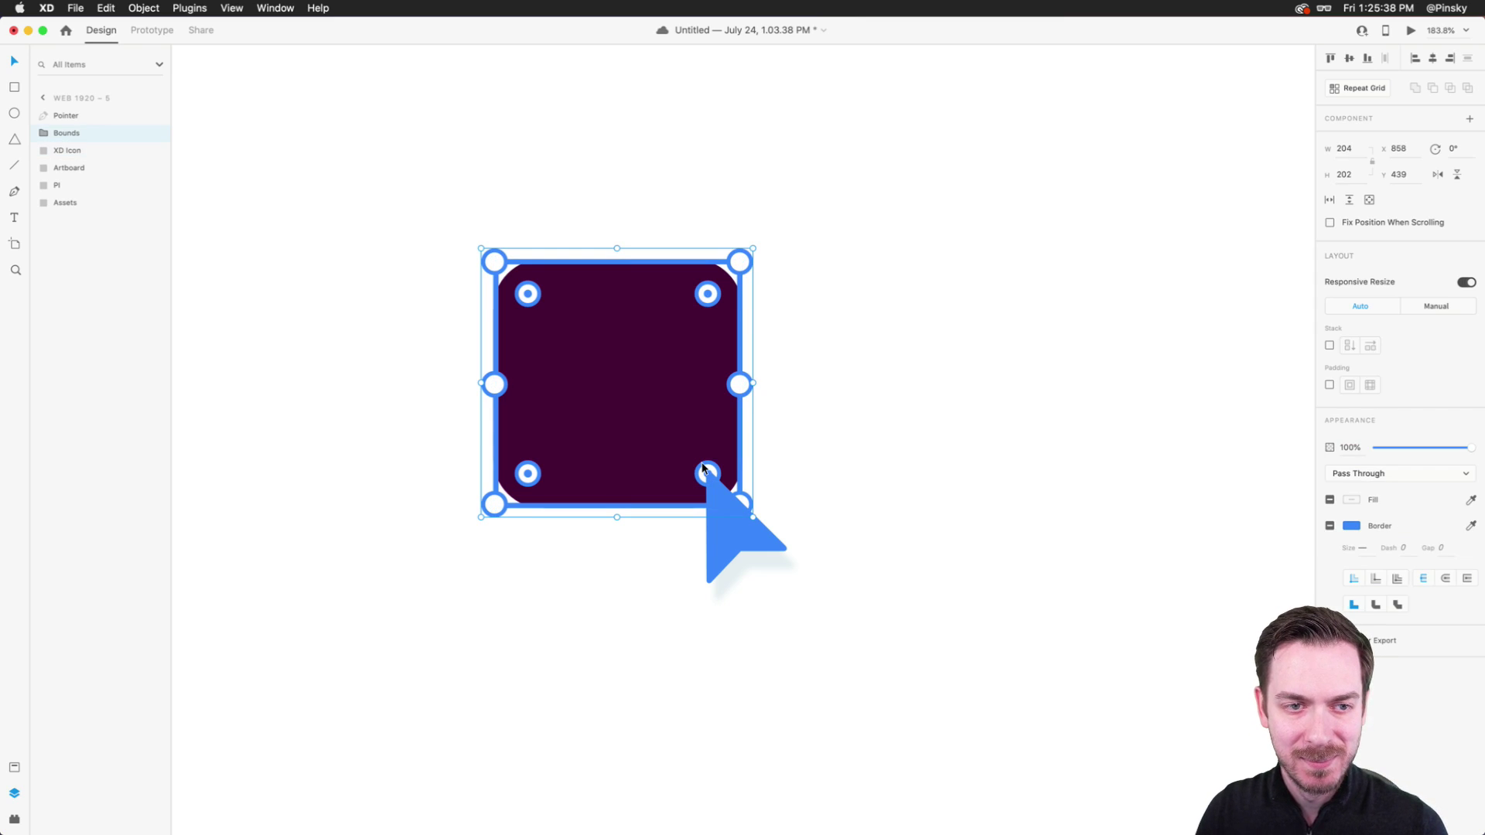
{"action": "double_click", "coordinate": [528, 294]}
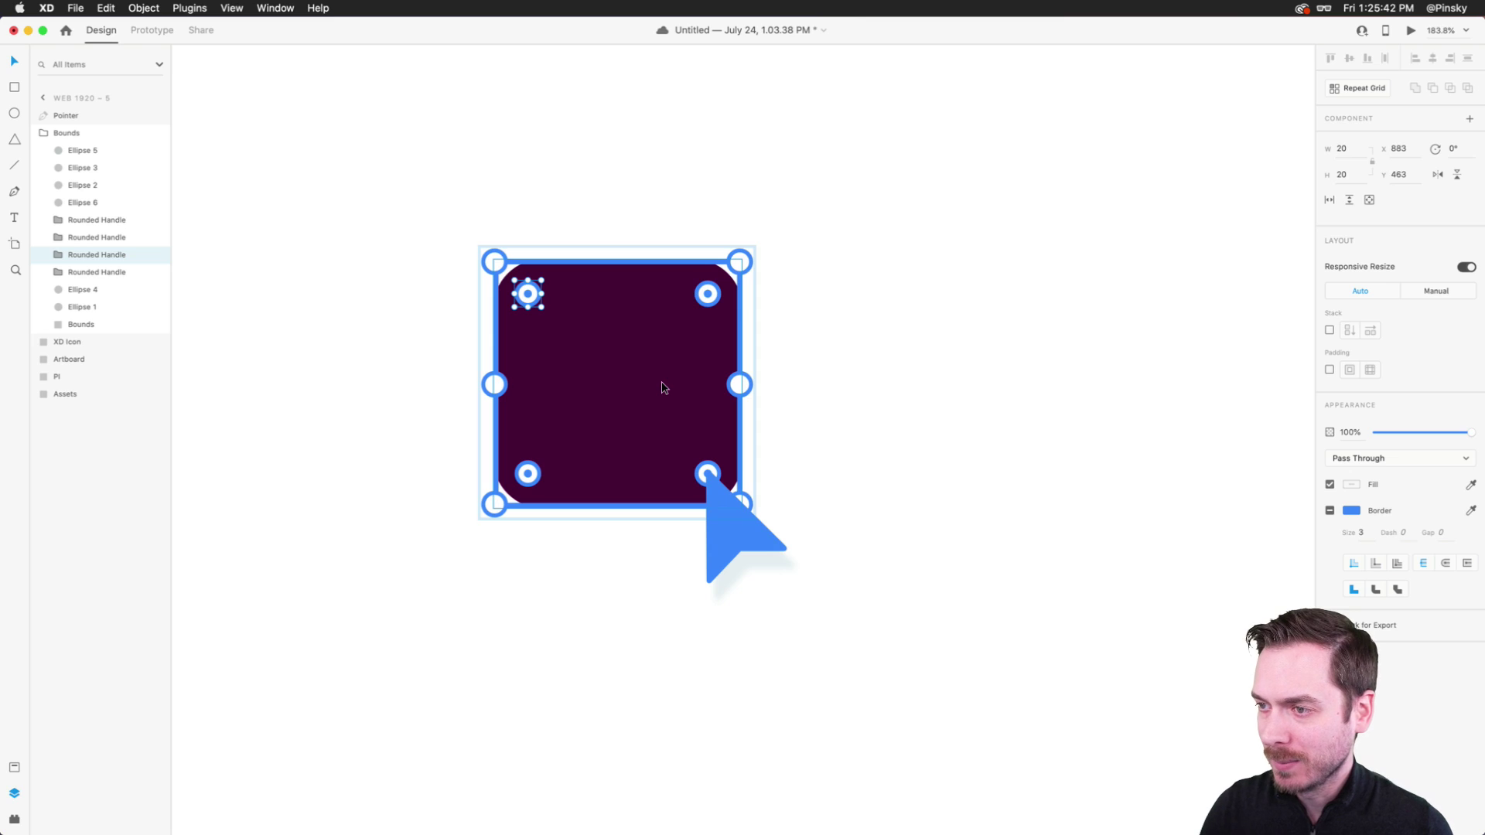
{"action": "left_click", "coordinate": [710, 294]}
{"action": "left_click_drag", "start_coordinate": [711, 294], "coordinate": [695, 307]}
{"action": "left_click", "coordinate": [533, 474]}
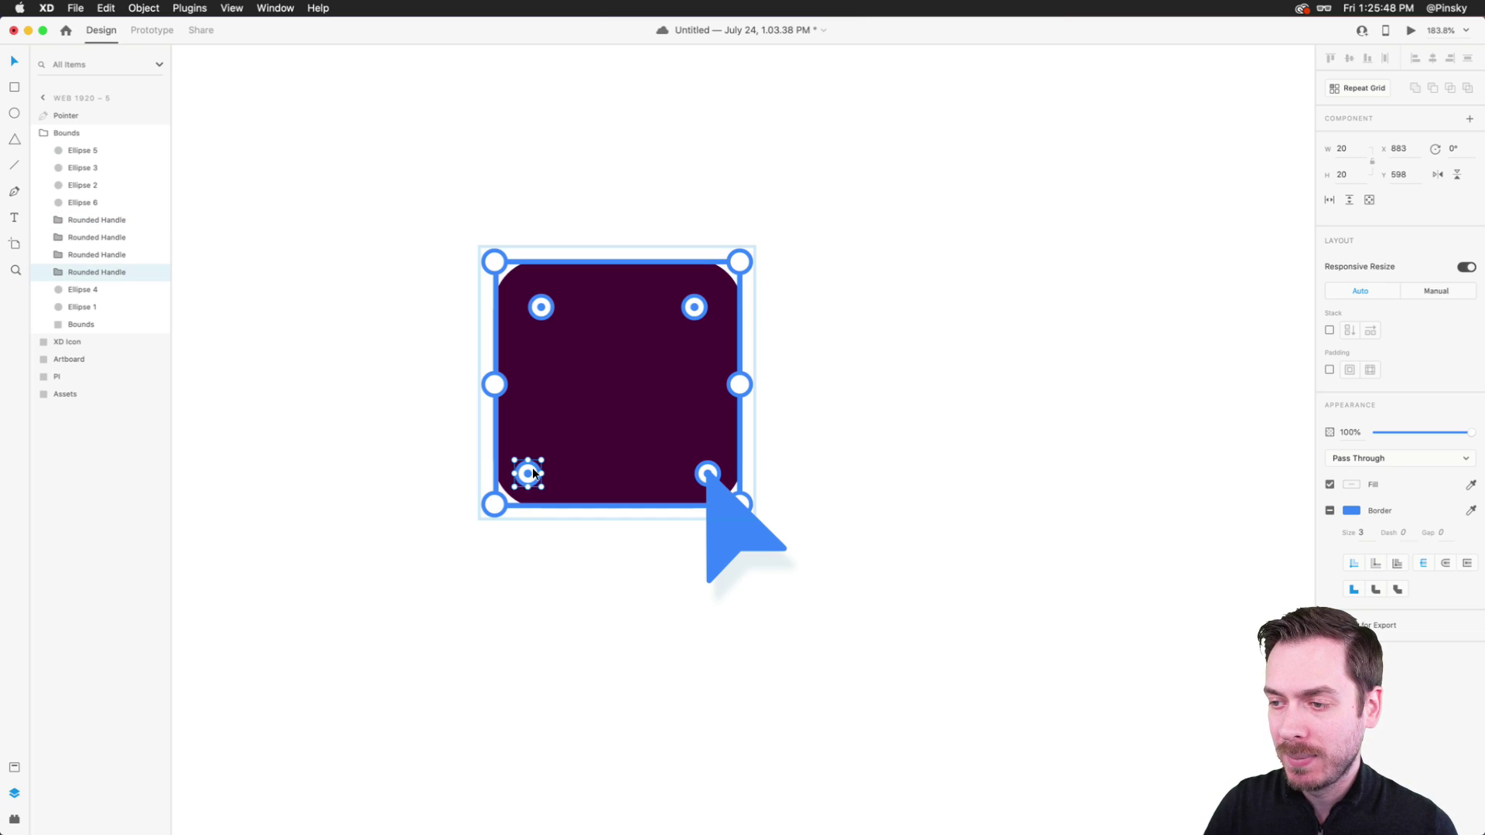
{"action": "left_click_drag", "start_coordinate": [534, 473], "coordinate": [546, 460]}
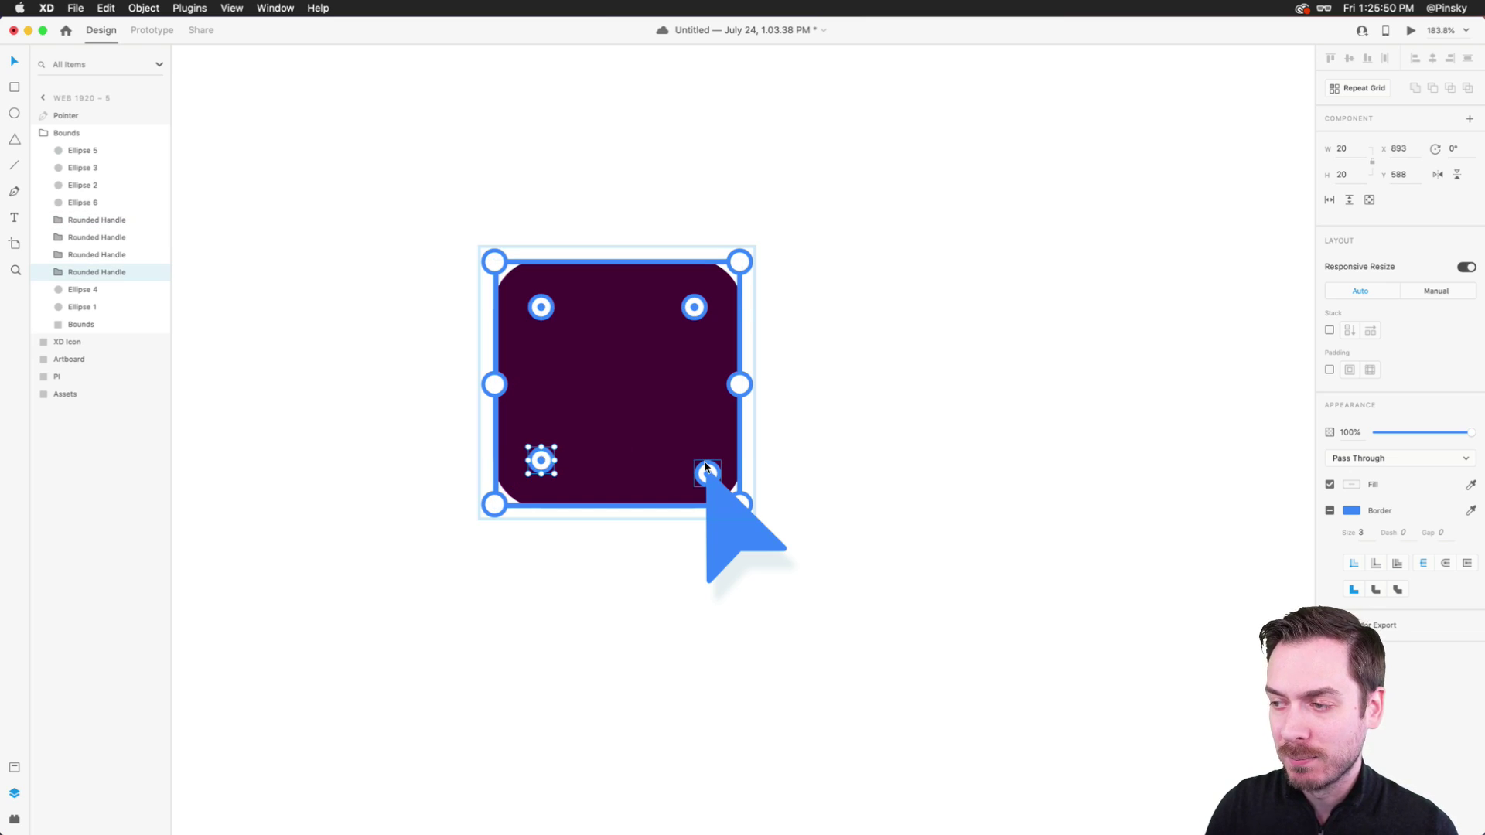
{"action": "left_click", "coordinate": [706, 467]}
{"action": "left_click_drag", "start_coordinate": [705, 467], "coordinate": [705, 466]}
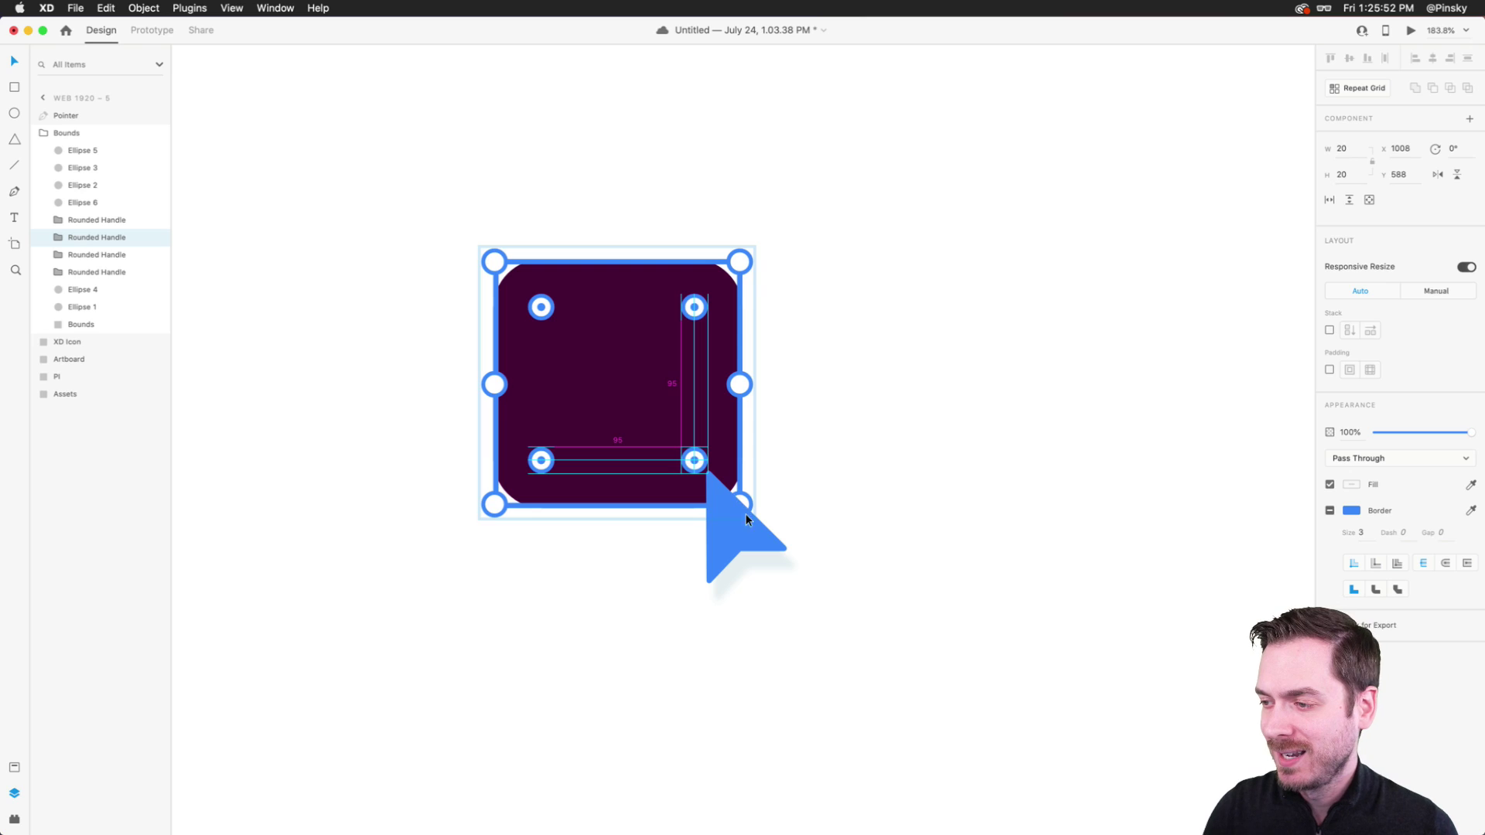
{"action": "left_click", "coordinate": [741, 534]}
{"action": "left_click_drag", "start_coordinate": [741, 534], "coordinate": [732, 530]}
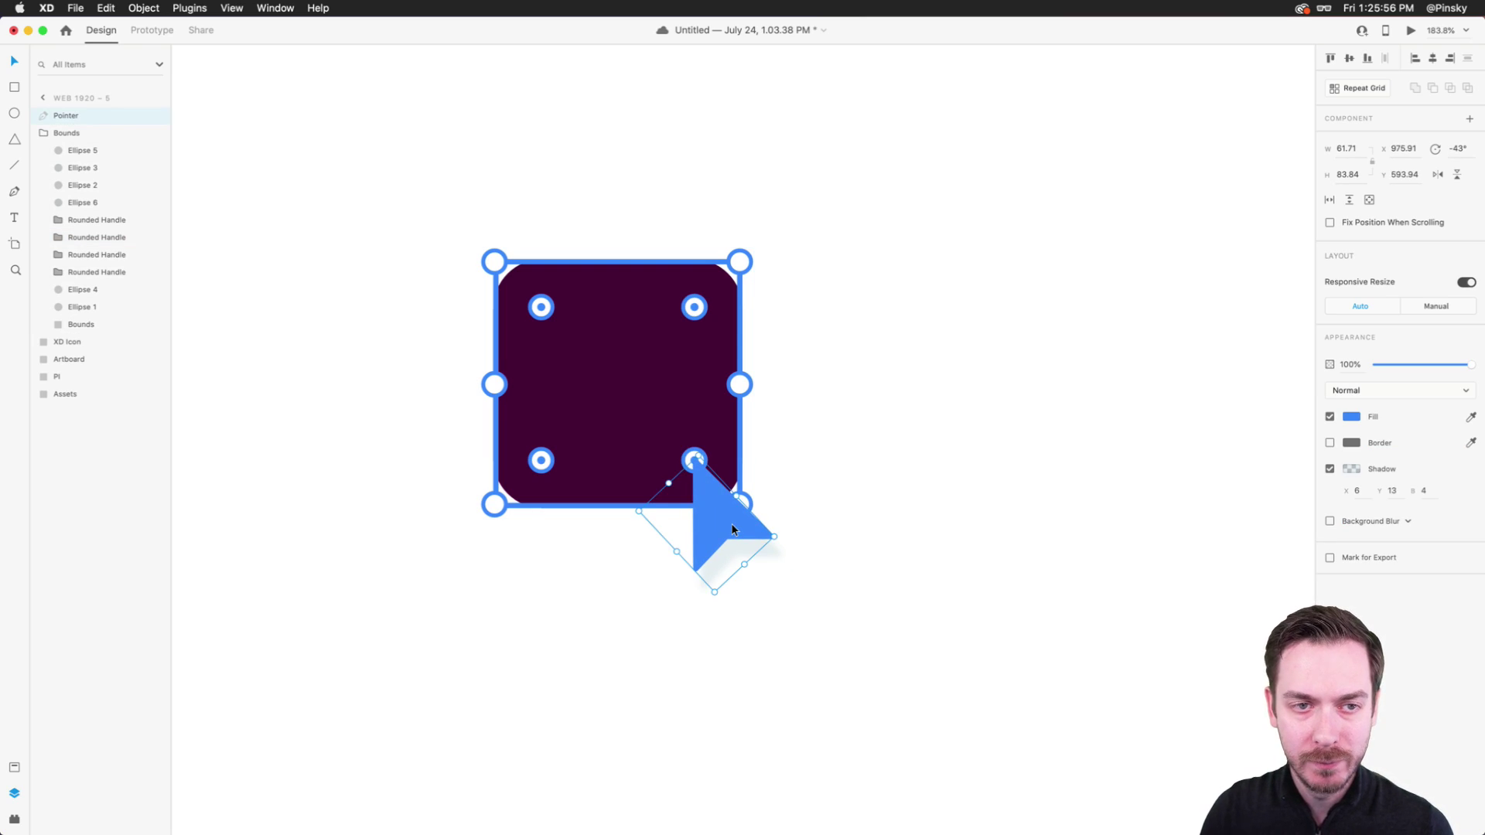
- Switch to Prototype mode and link artboard Web 1920 – 3 to Web 1920 – 4
{"action": "key", "text": "super+minus"}
{"action": "key", "text": "super+minus"}
{"action": "key", "text": "super+minus"}
{"action": "key", "text": "super+2"}
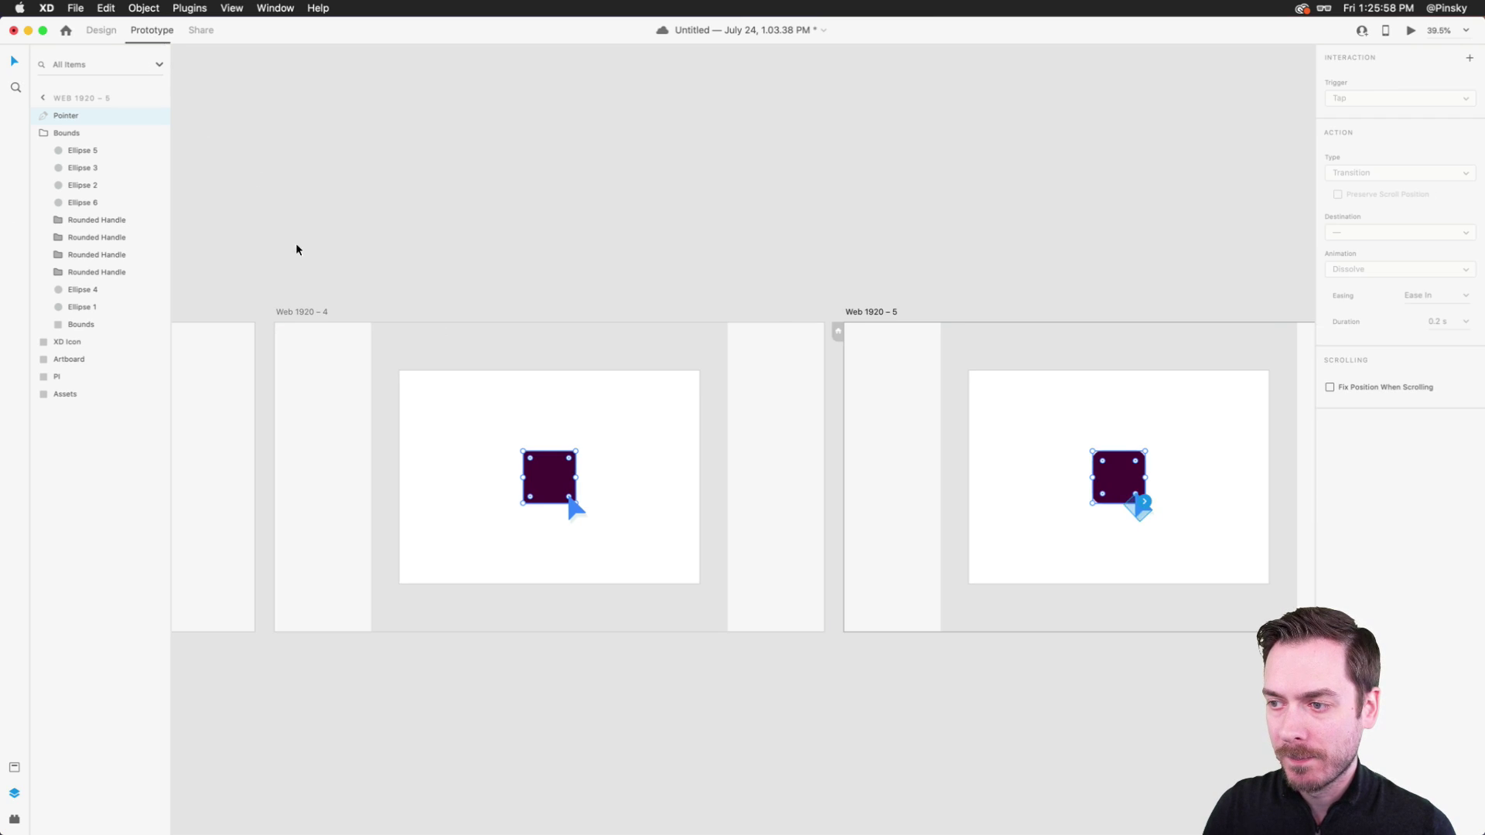
{"action": "scroll", "coordinate": [303, 257], "scroll_direction": "left", "scroll_amount": 10}
{"action": "left_click", "coordinate": [191, 299]}
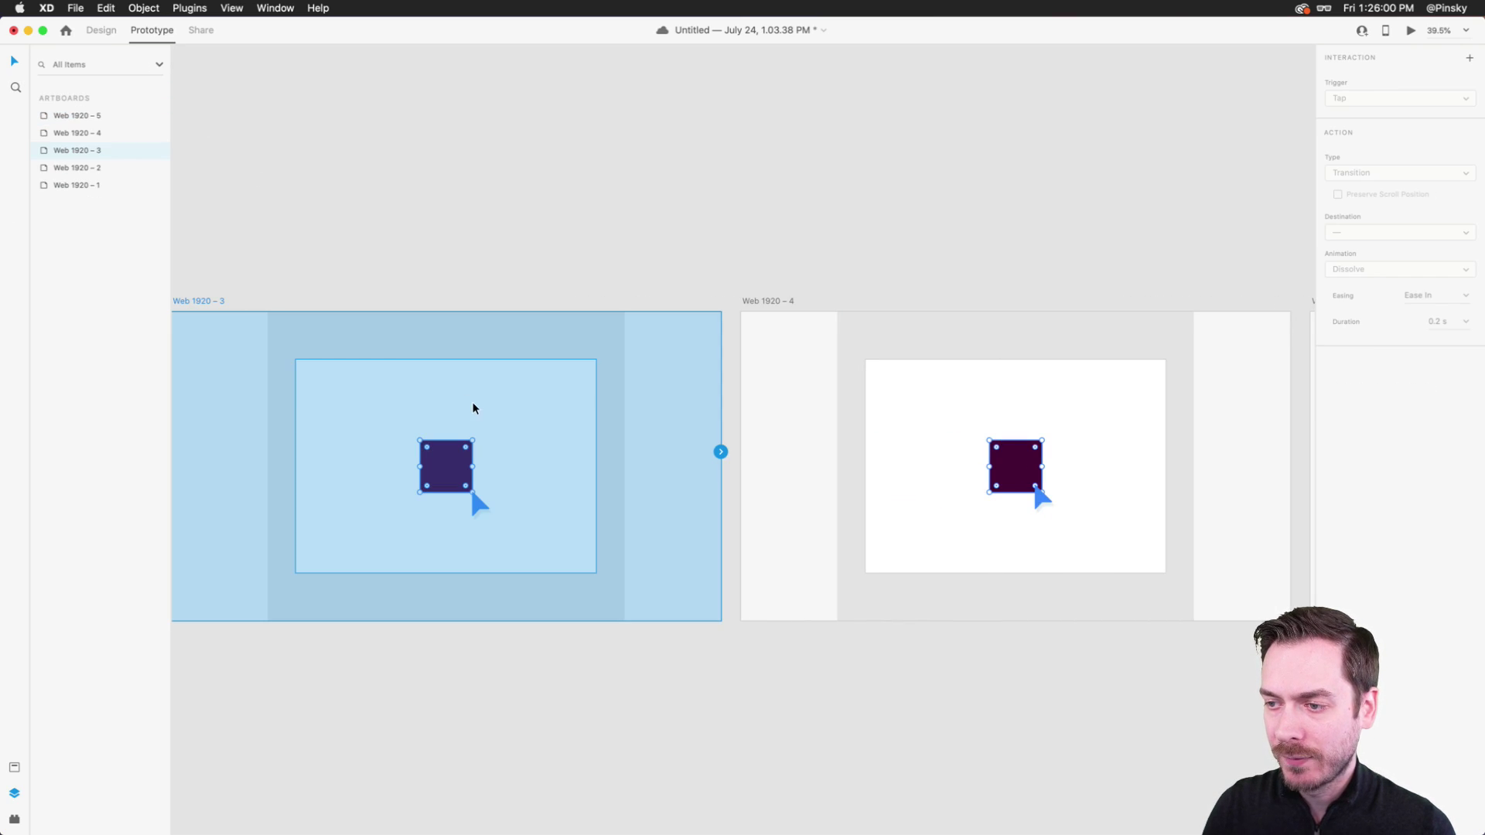
{"action": "left_click_drag", "start_coordinate": [721, 451], "coordinate": [962, 489]}
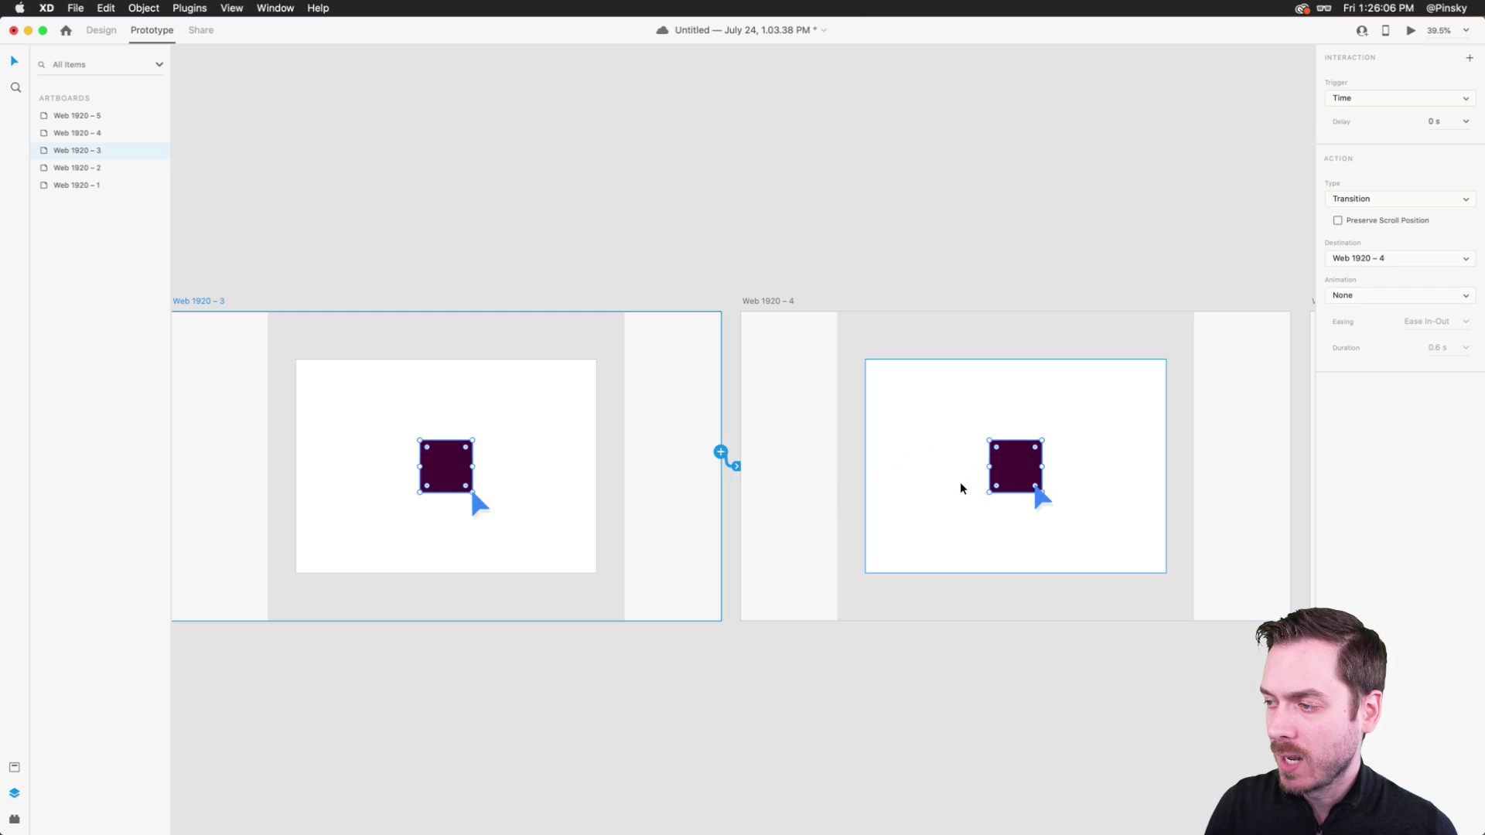
- Set the link from Web 1920 – 3 to a time delay of 0.2 s and its action type to Auto-Animate
{"action": "scroll", "coordinate": [1094, 500], "scroll_direction": "up", "scroll_amount": 5}
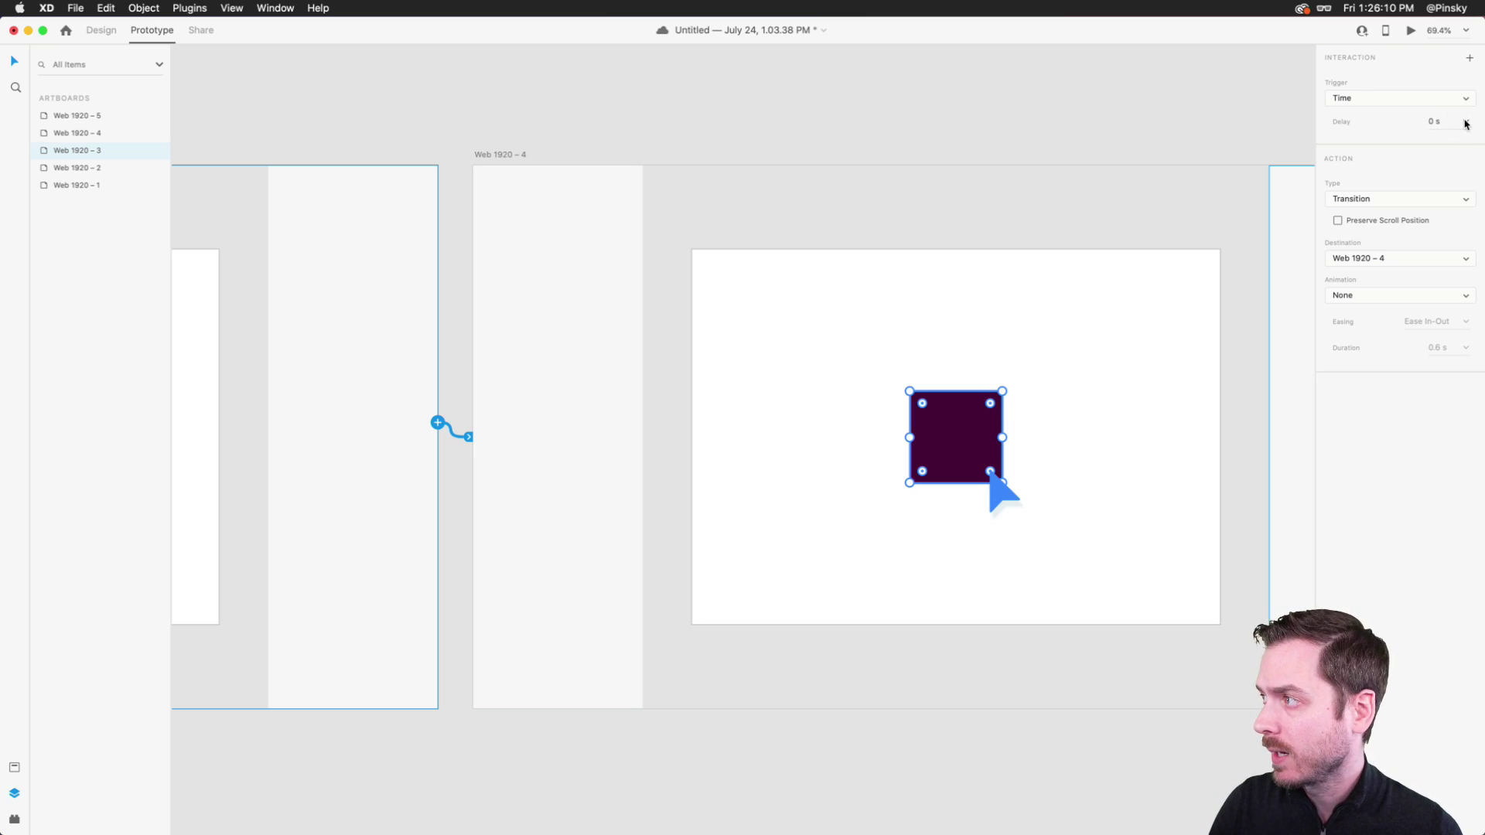
{"action": "left_click", "coordinate": [1466, 122]}
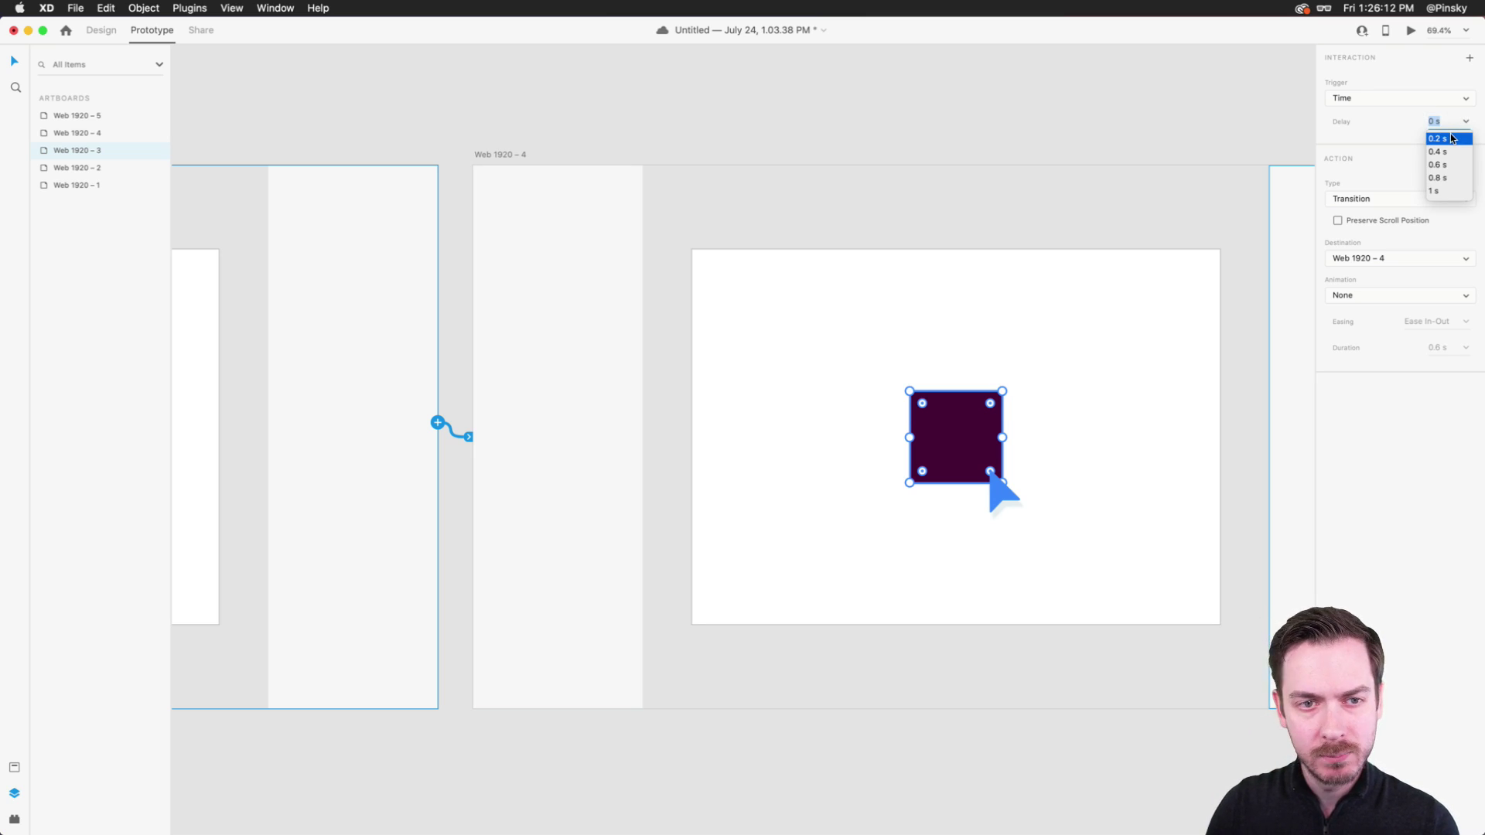
{"action": "left_click", "coordinate": [1452, 138]}
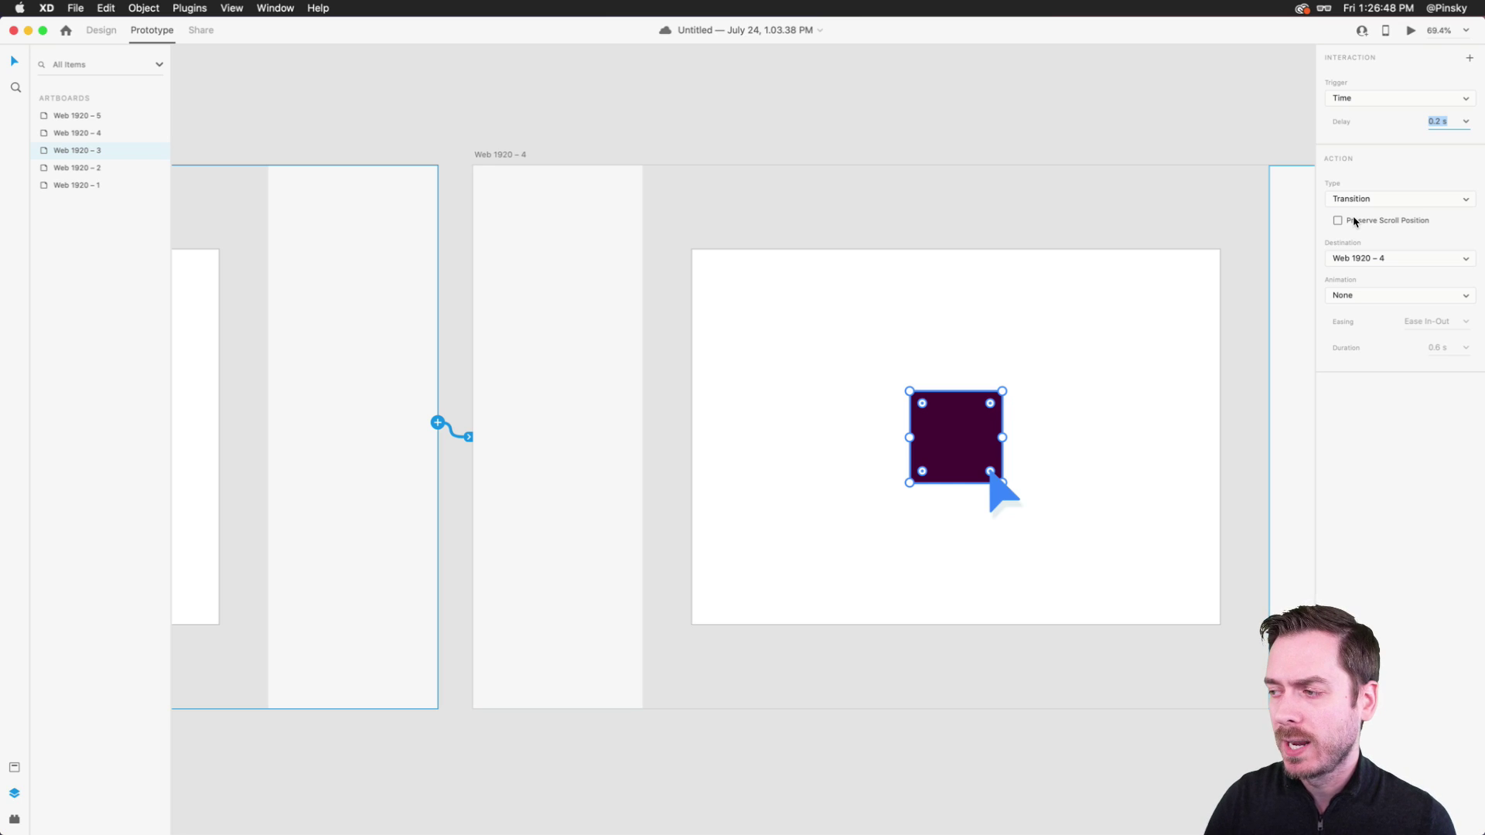
{"action": "scroll", "coordinate": [1106, 406], "scroll_direction": "down", "scroll_amount": 1}
{"action": "scroll", "coordinate": [1097, 413], "scroll_direction": "up", "scroll_amount": 5}
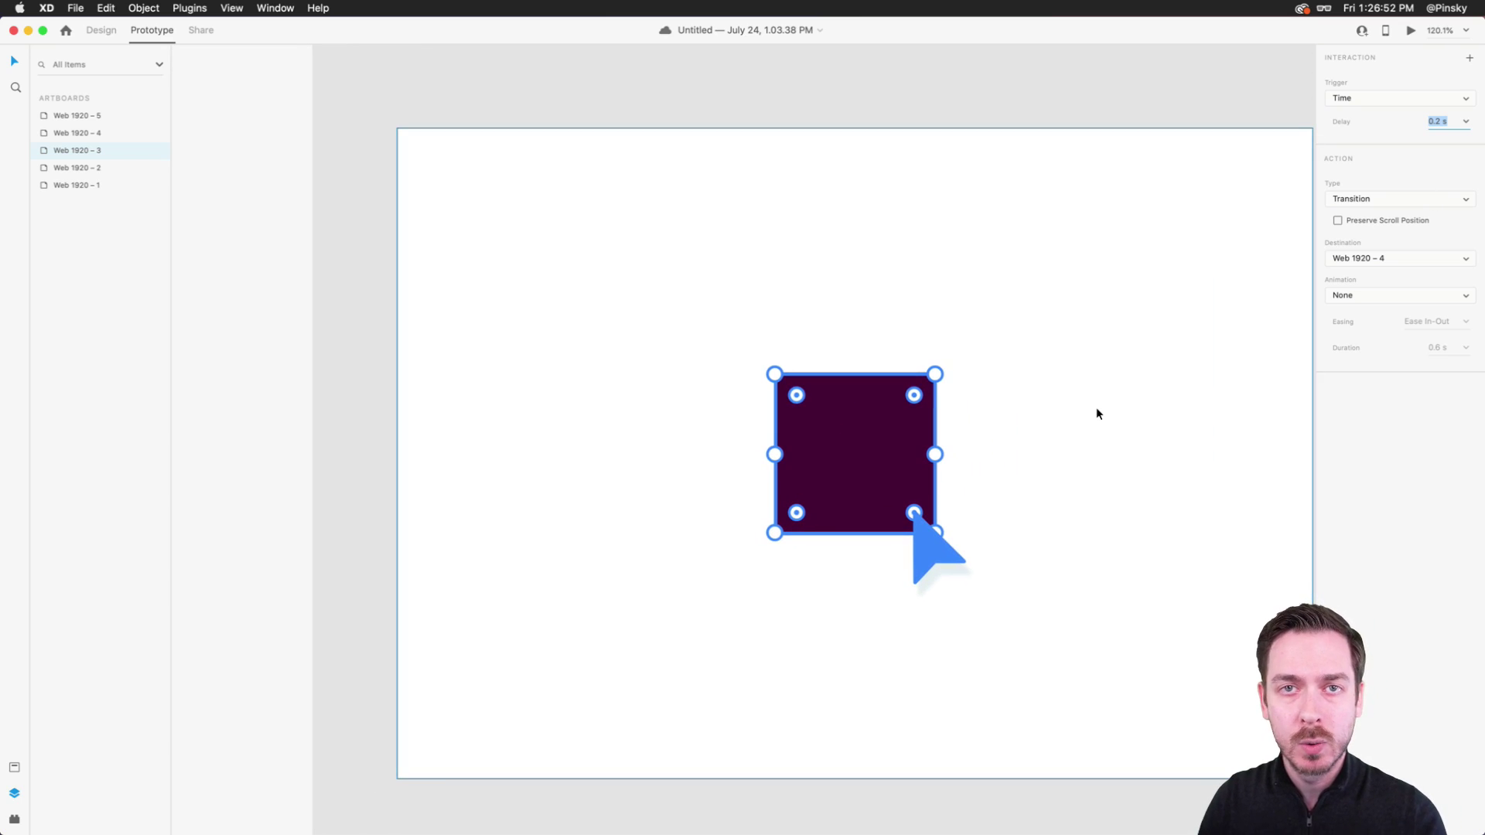
{"action": "scroll", "coordinate": [1097, 414], "scroll_direction": "right", "scroll_amount": 1}
{"action": "scroll", "coordinate": [1097, 414], "scroll_direction": "down", "scroll_amount": 1}
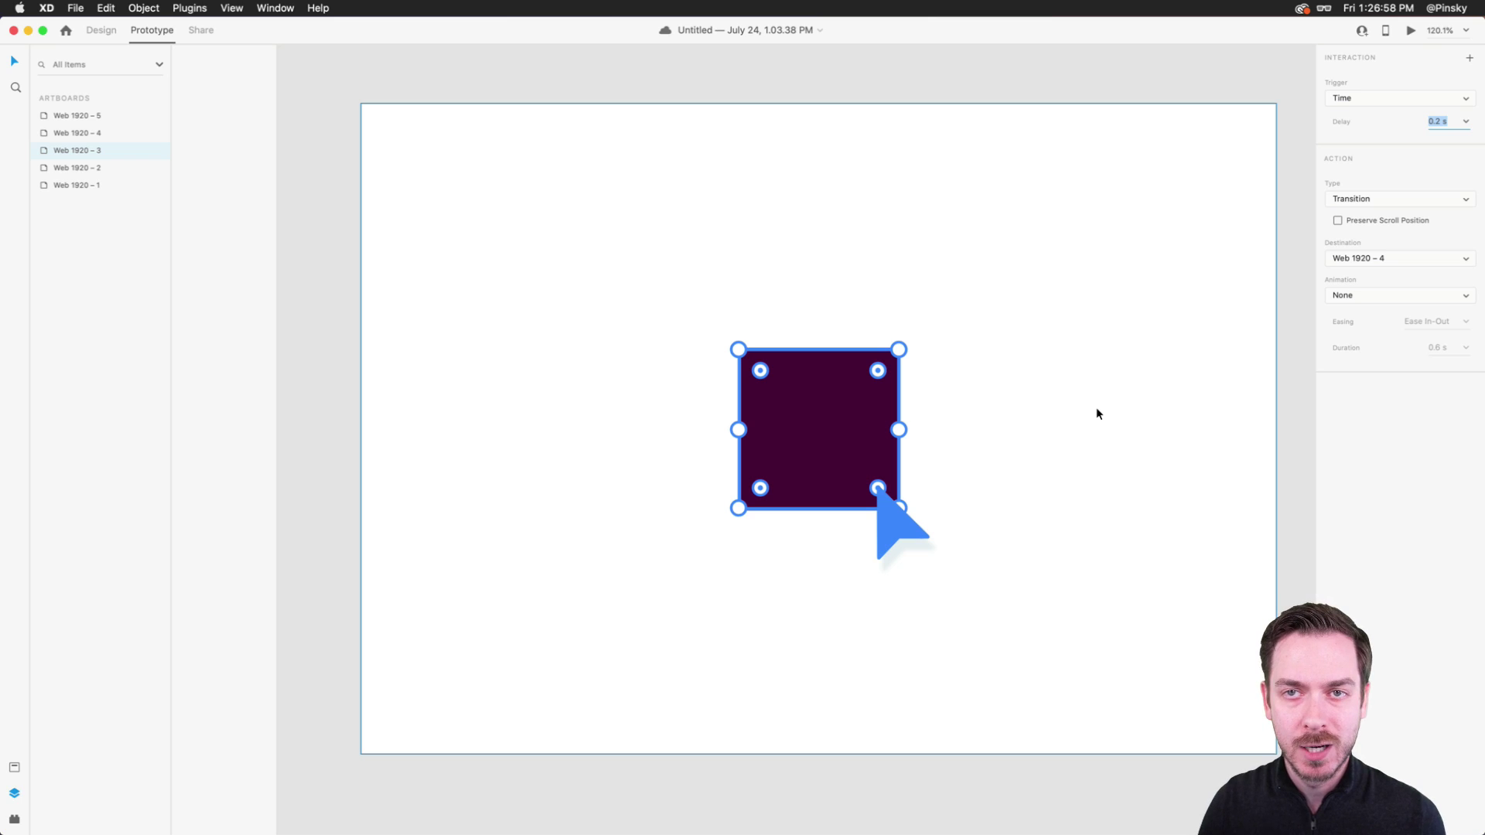
{"action": "left_click", "coordinate": [1426, 202]}
{"action": "left_click", "coordinate": [1381, 209]}
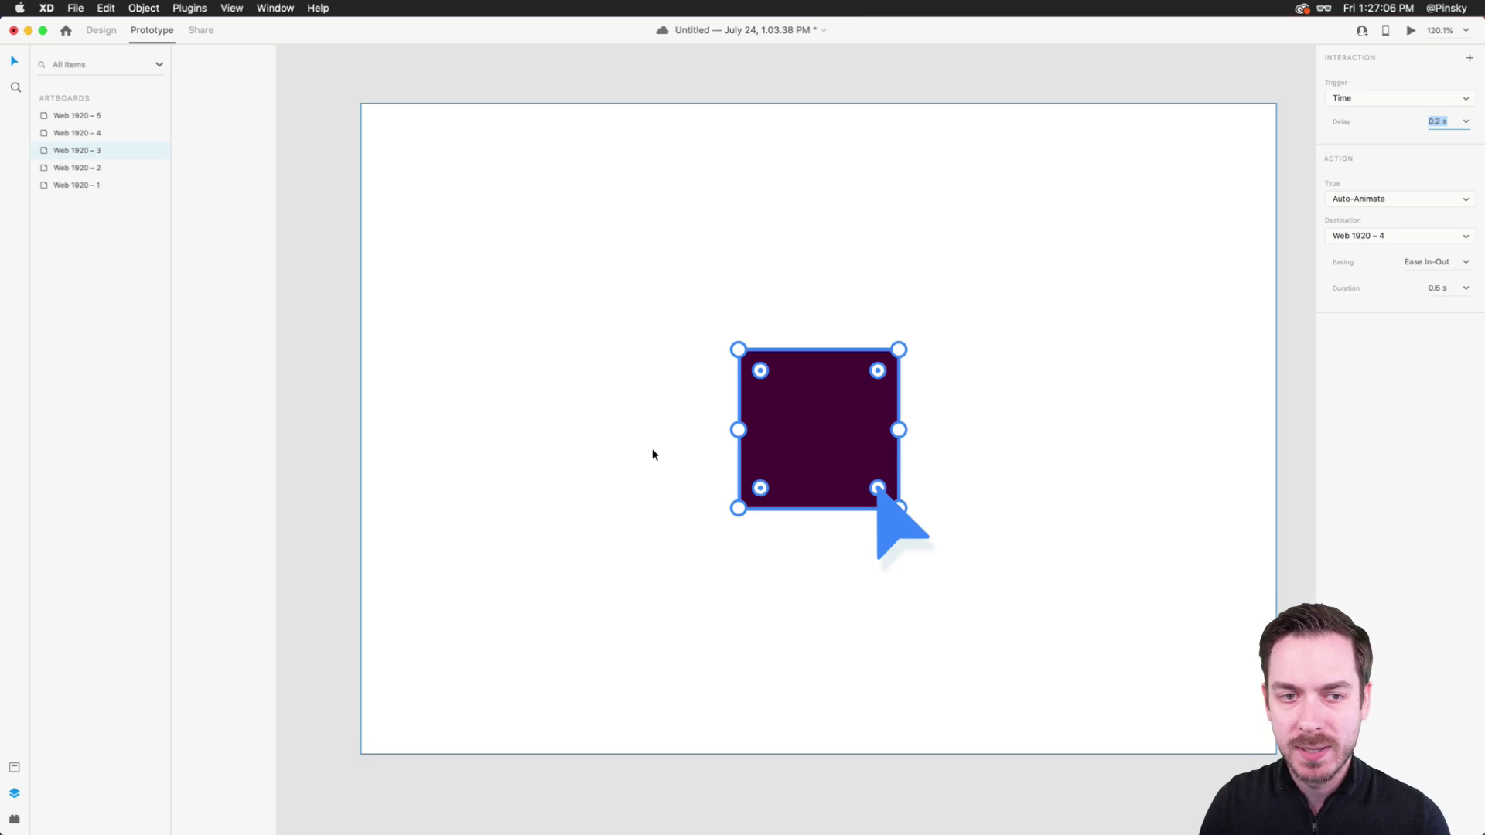
- Link artboard Web 1920 – 4 to Web 1920 – 5 with a timed Auto-Animate interaction
{"action": "scroll", "coordinate": [653, 454], "scroll_direction": "down", "scroll_amount": 5}
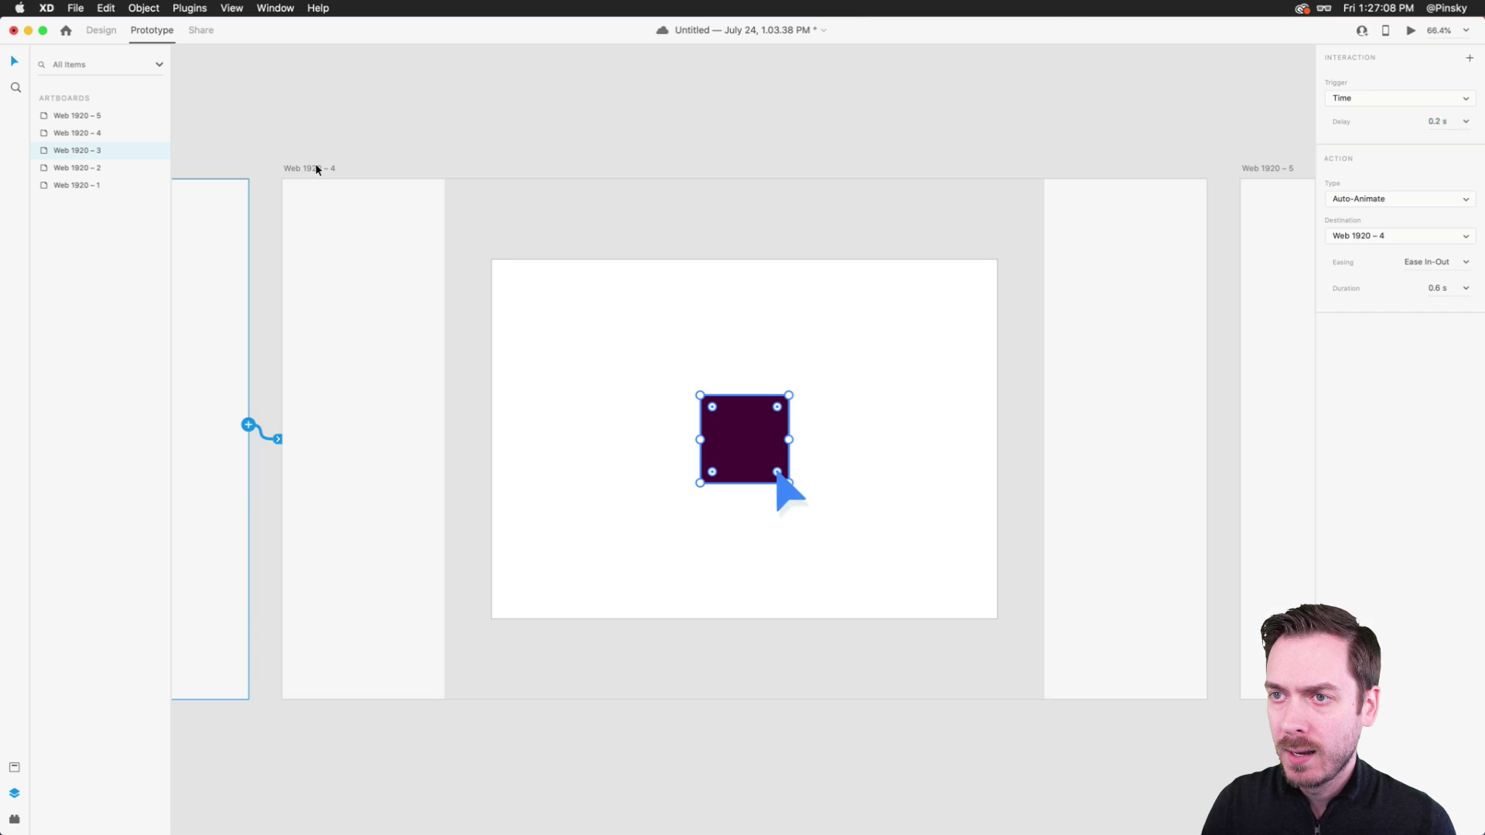
{"action": "left_click", "coordinate": [318, 175]}
{"action": "scroll", "coordinate": [537, 230], "scroll_direction": "right", "scroll_amount": 3}
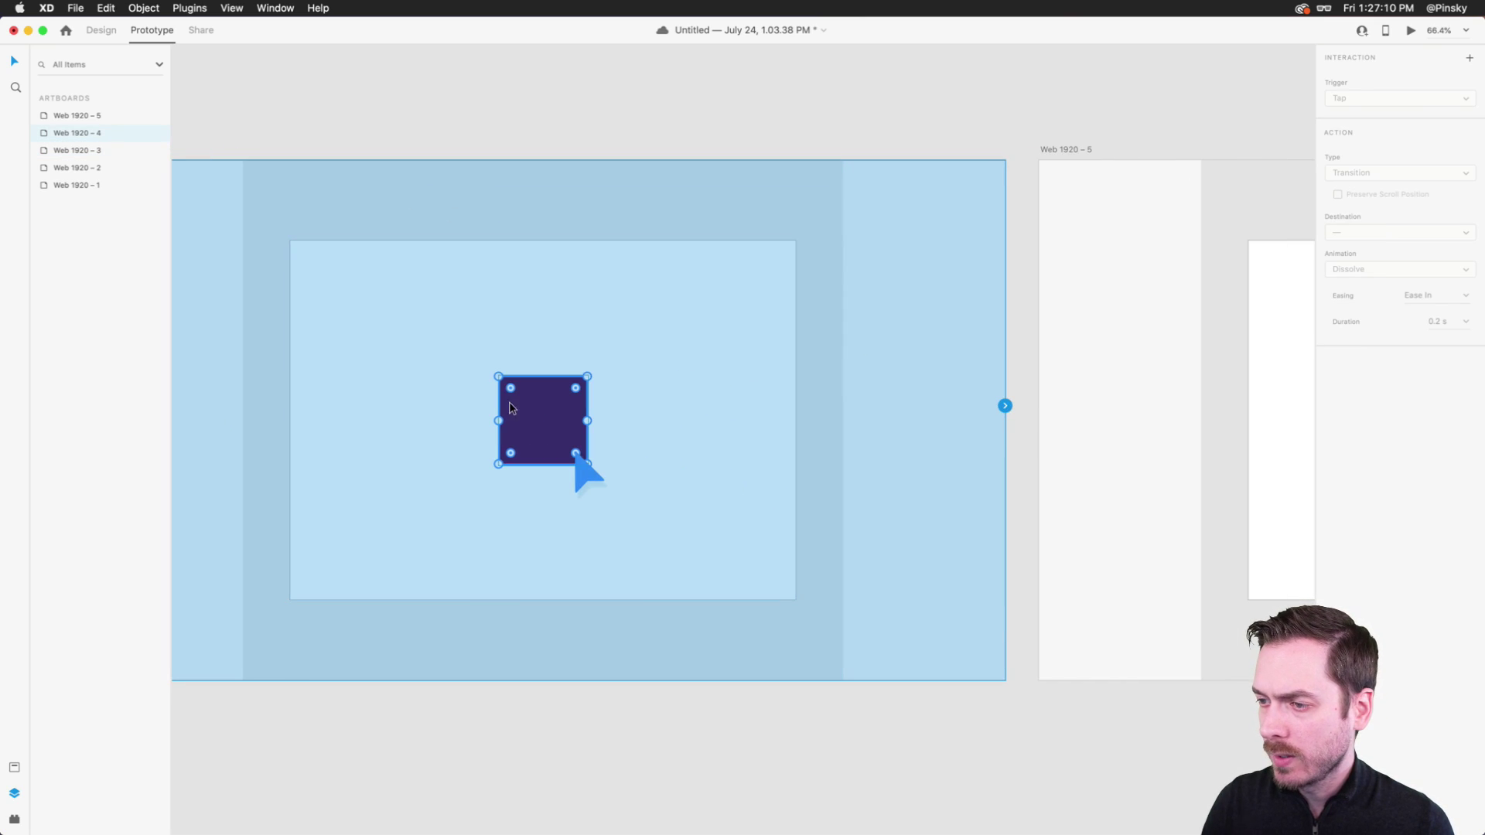
{"action": "scroll", "coordinate": [689, 461], "scroll_direction": "right", "scroll_amount": 5}
{"action": "left_click_drag", "start_coordinate": [717, 401], "coordinate": [898, 376]}
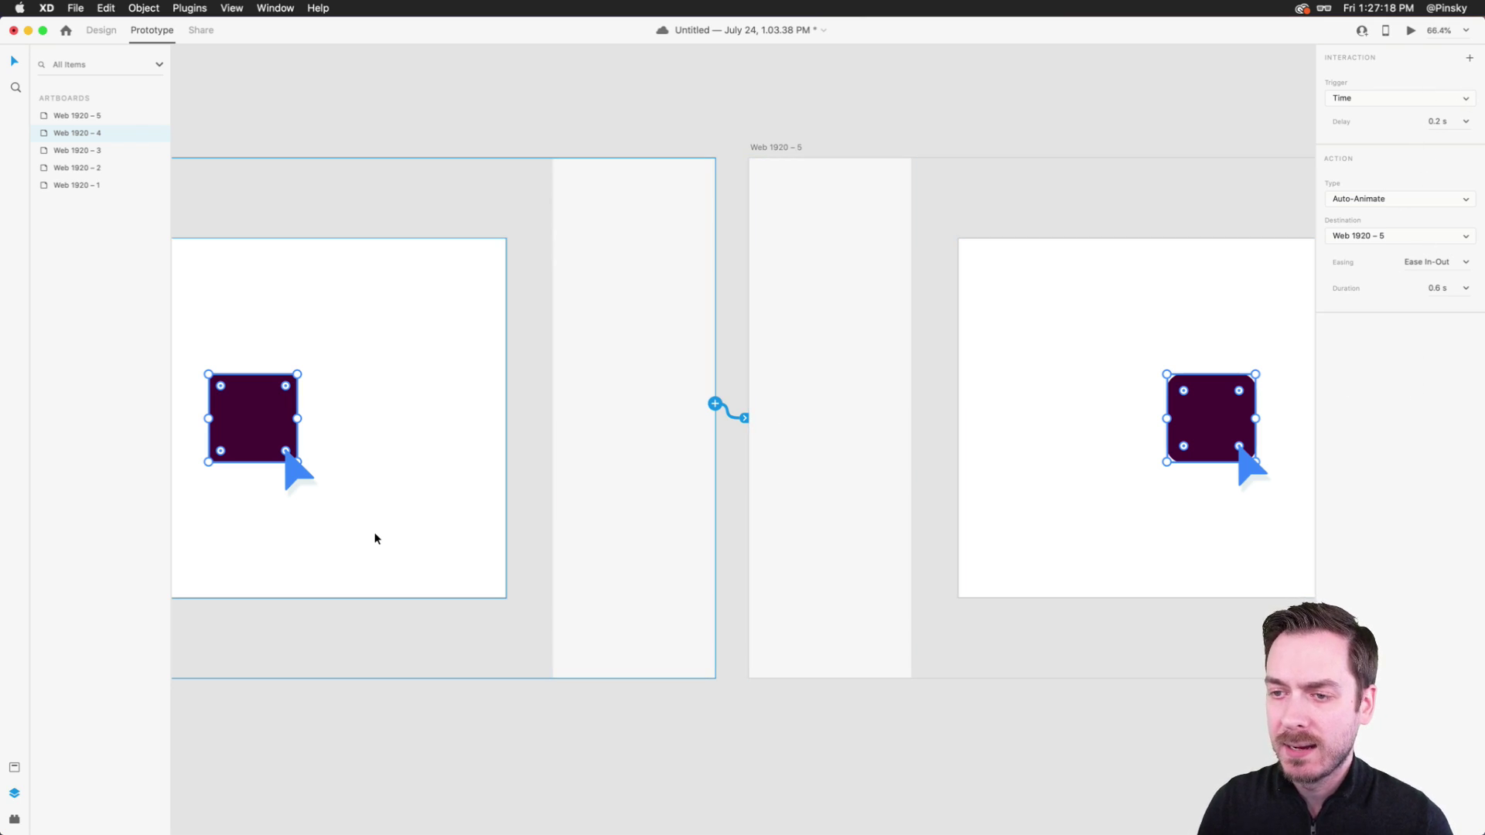
{"action": "scroll", "coordinate": [376, 539], "scroll_direction": "down", "scroll_amount": 5}
{"action": "scroll", "coordinate": [376, 539], "scroll_direction": "left", "scroll_amount": 10}
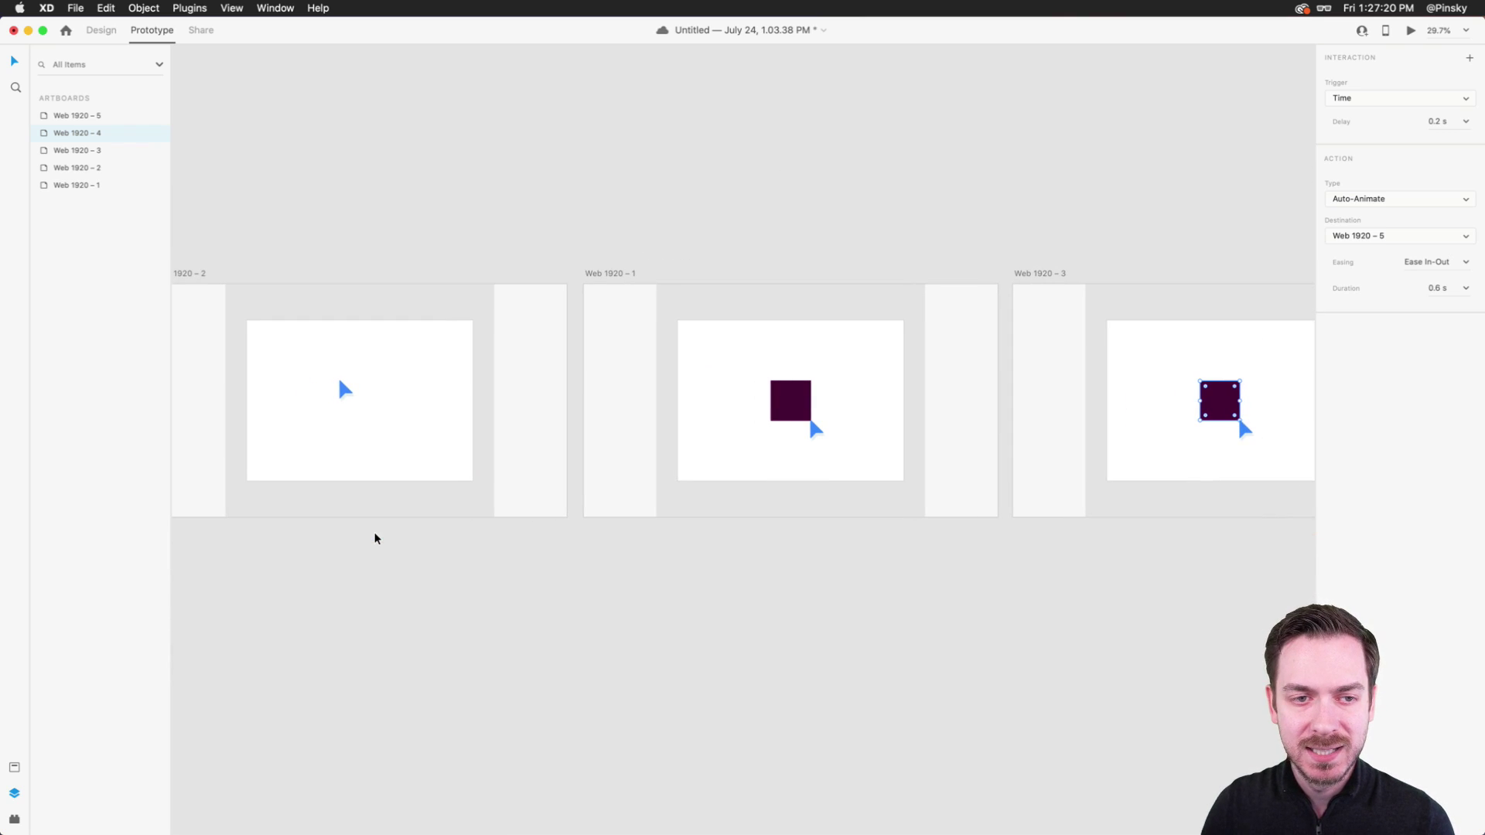
- Preview the linked animation from artboard Web 1920 – 2 through to the rounded-corner frame, and close the preview
{"action": "scroll", "coordinate": [376, 540], "scroll_direction": "left", "scroll_amount": 5}
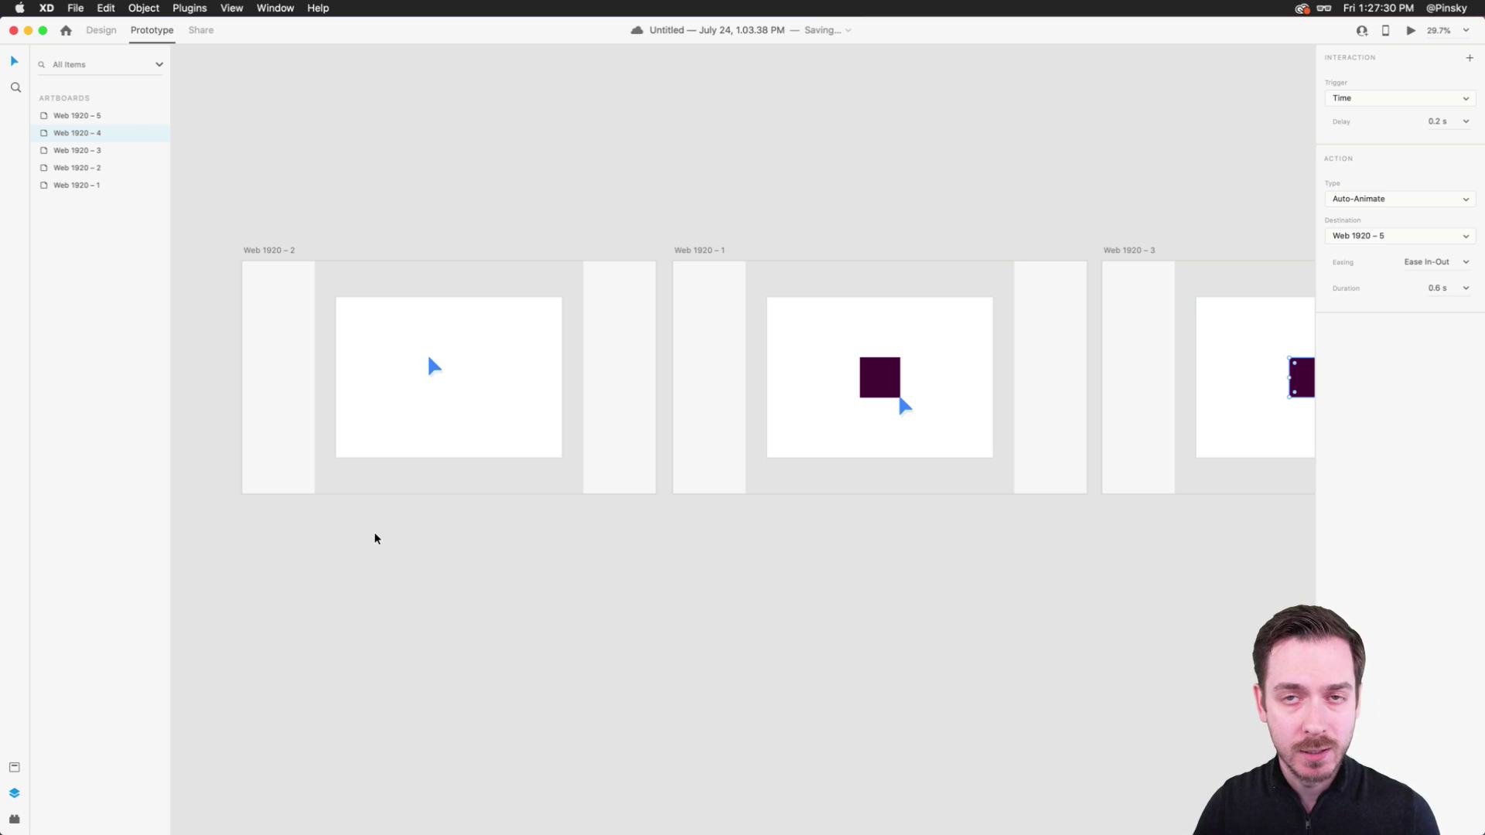
{"action": "left_click", "coordinate": [273, 250]}
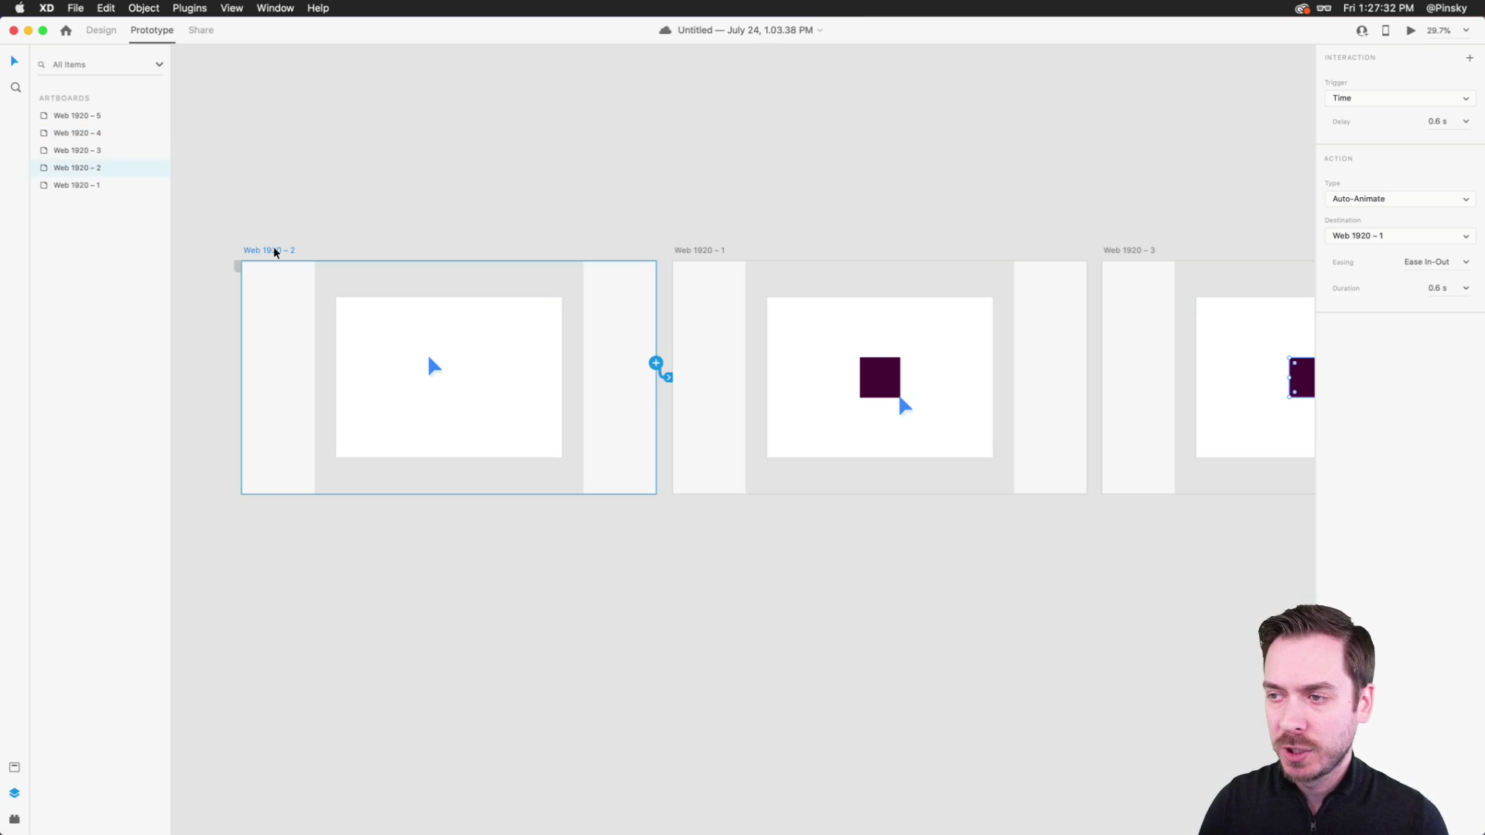
{"action": "key", "text": "super+3"}
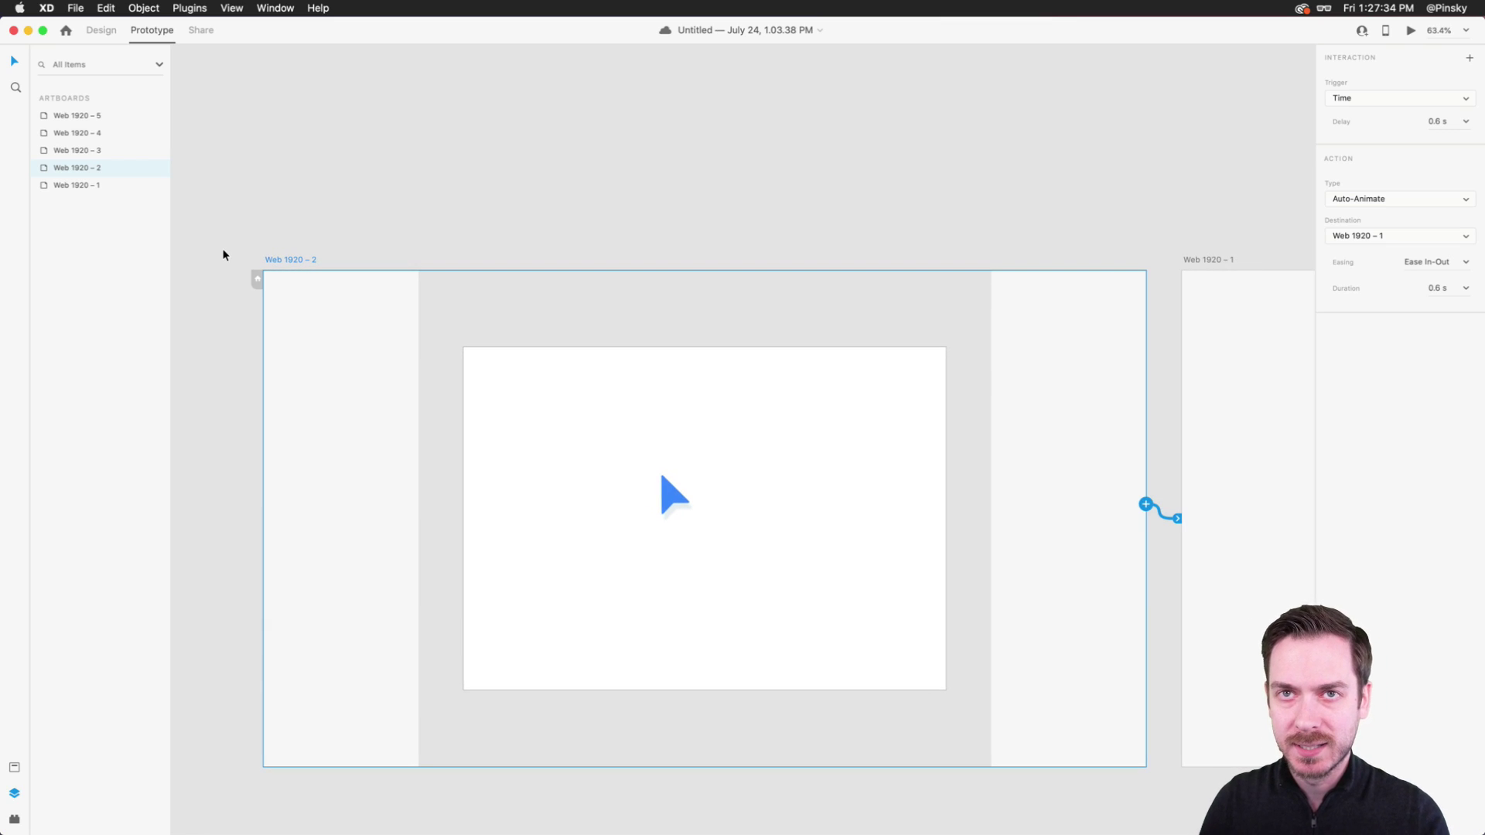
{"action": "left_click", "coordinate": [1411, 31]}
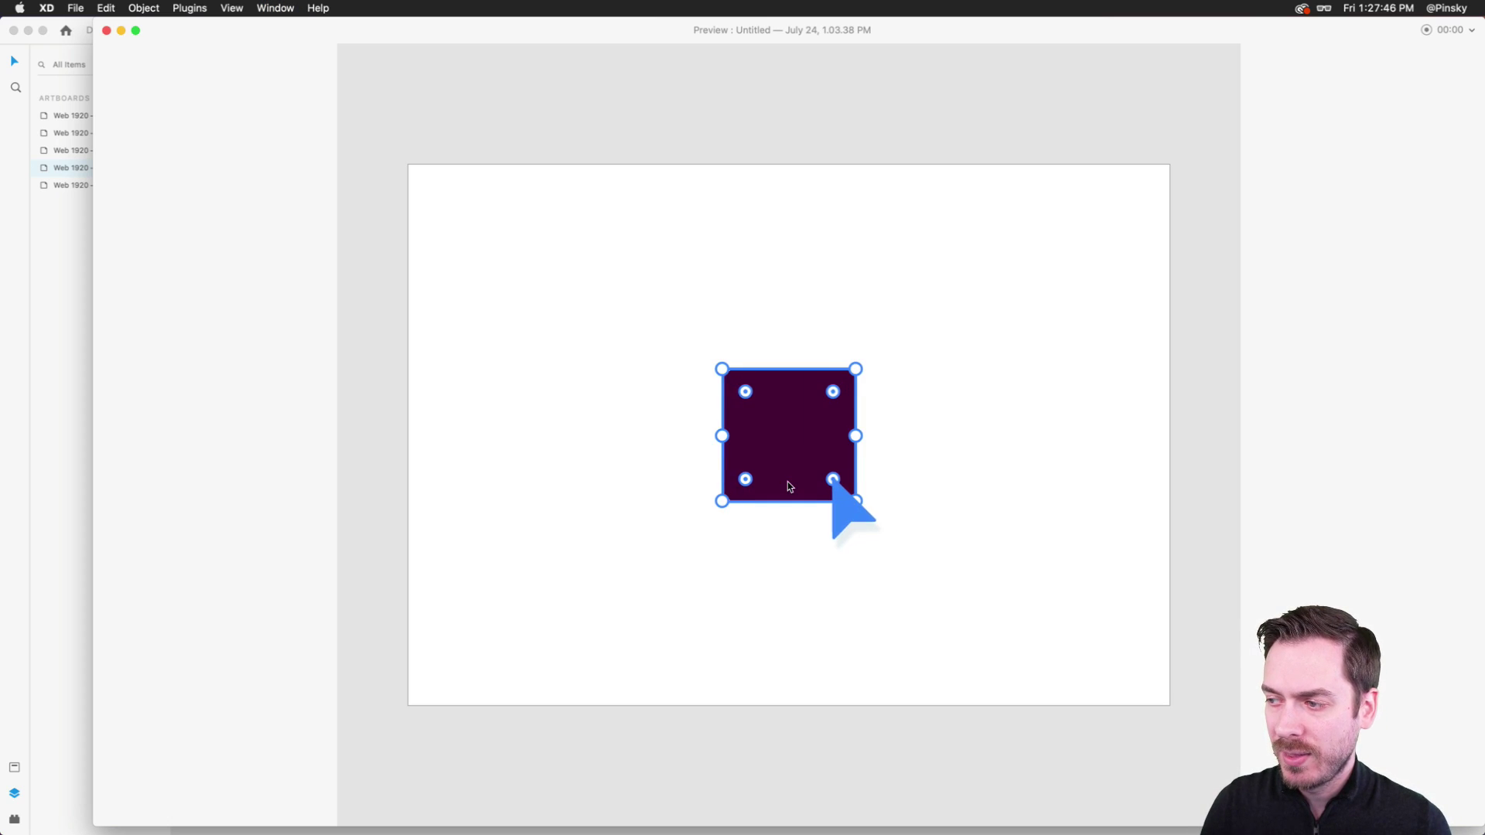
{"action": "key", "text": "super+w"}
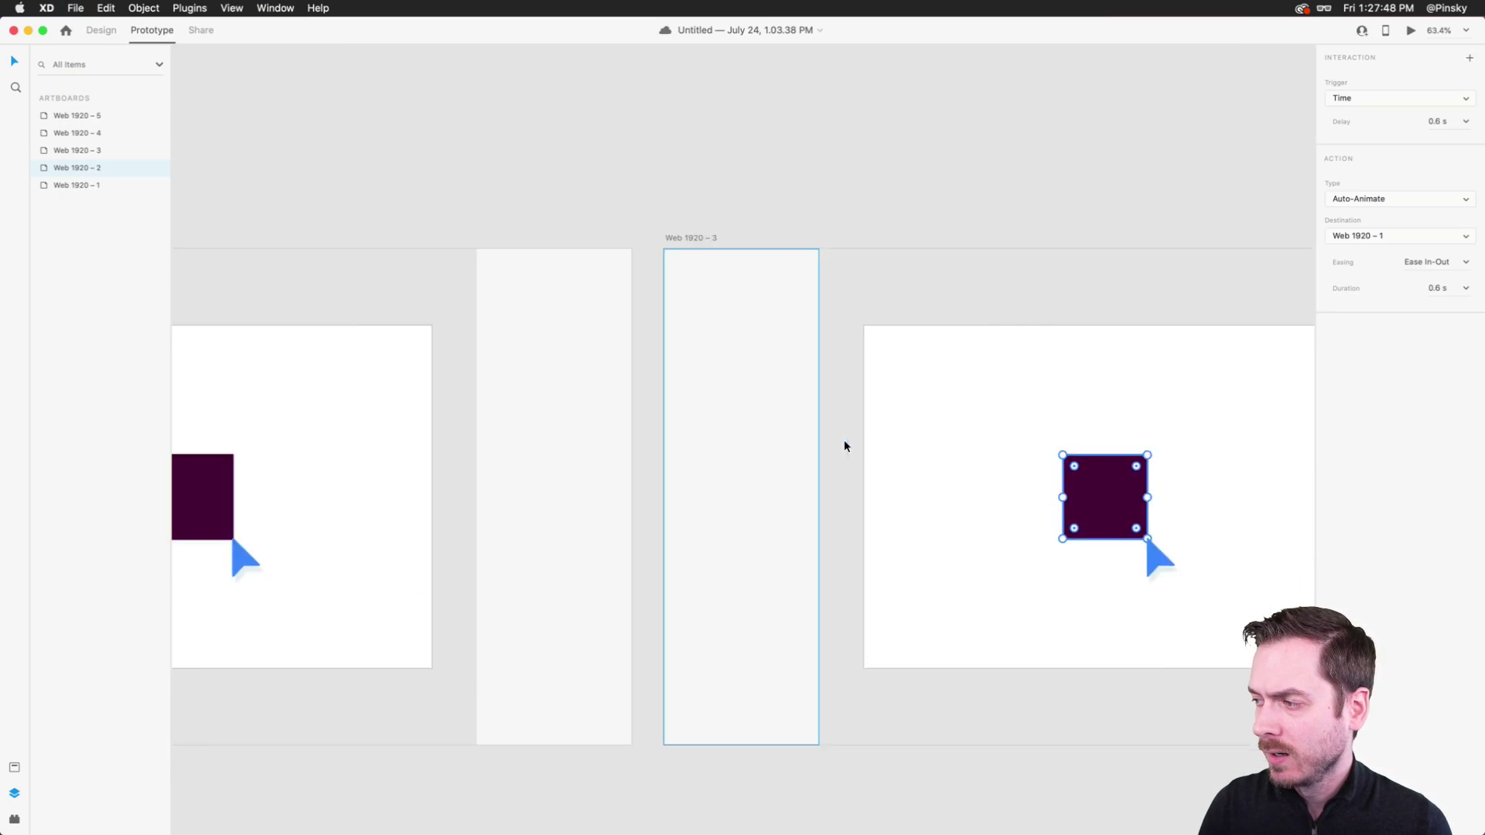
- Set the Auto-Animate duration of the link from Web 1920 – 4 to Web 1920 – 5 to 0.4 s
{"action": "scroll", "coordinate": [844, 442], "scroll_direction": "right", "scroll_amount": 15}
{"action": "scroll", "coordinate": [844, 441], "scroll_direction": "down", "scroll_amount": 5}
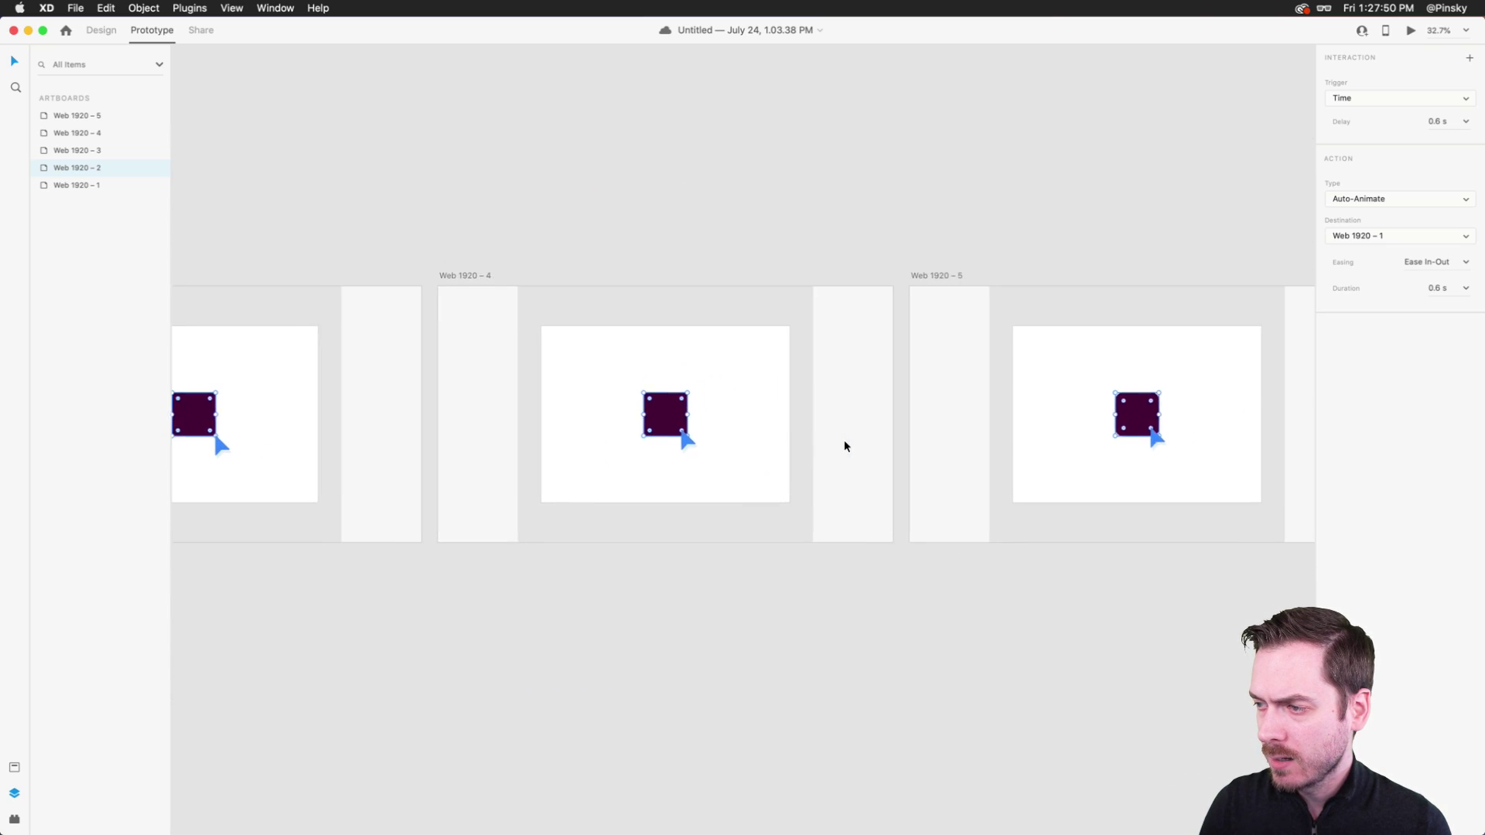
{"action": "scroll", "coordinate": [845, 447], "scroll_direction": "right", "scroll_amount": 2}
{"action": "scroll", "coordinate": [438, 298], "scroll_direction": "left", "scroll_amount": 3}
{"action": "scroll", "coordinate": [309, 232], "scroll_direction": "right", "scroll_amount": 5}
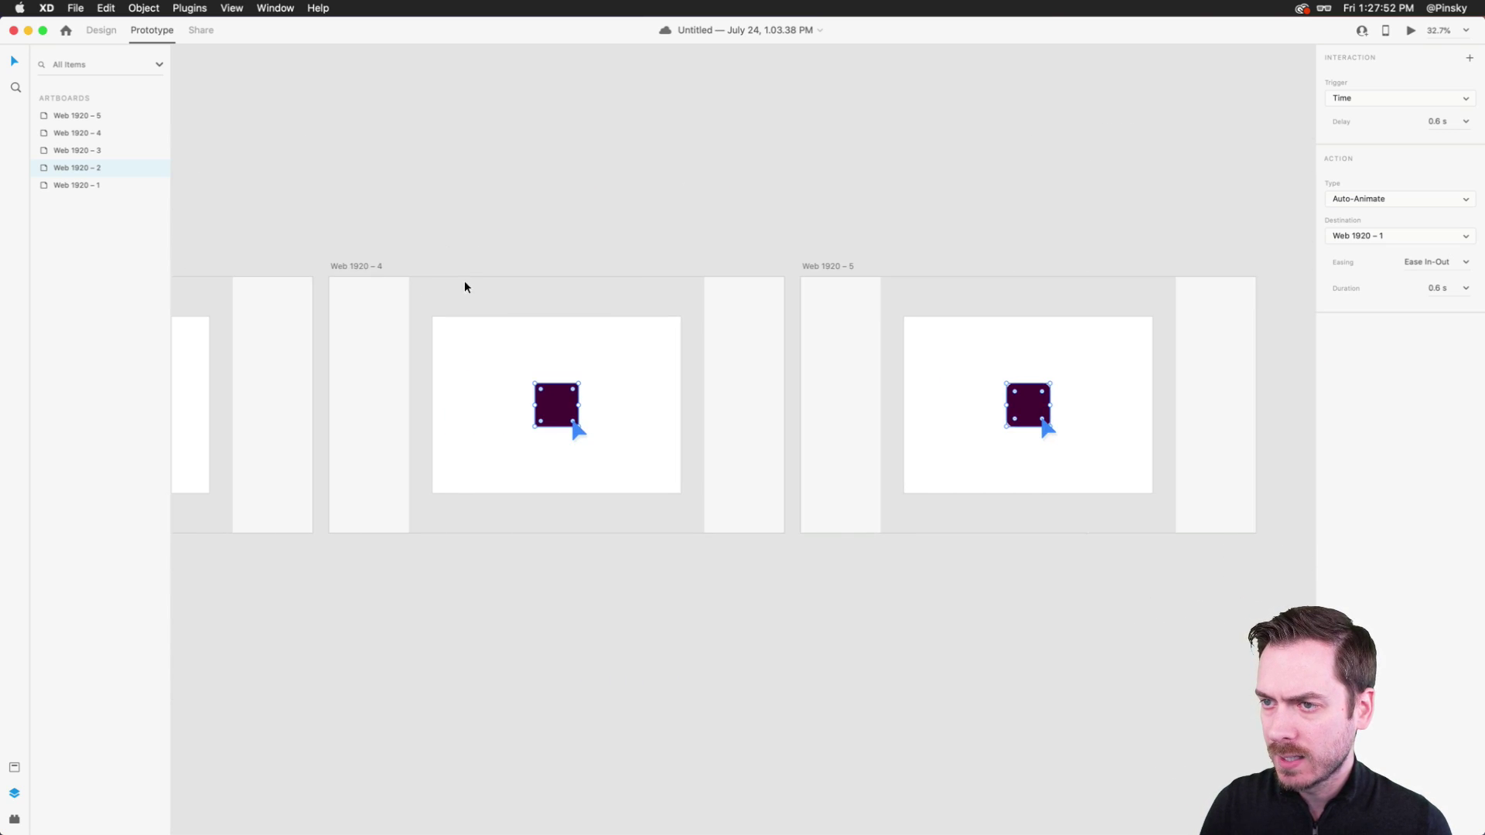
{"action": "left_click", "coordinate": [355, 266]}
{"action": "left_click", "coordinate": [1465, 288]}
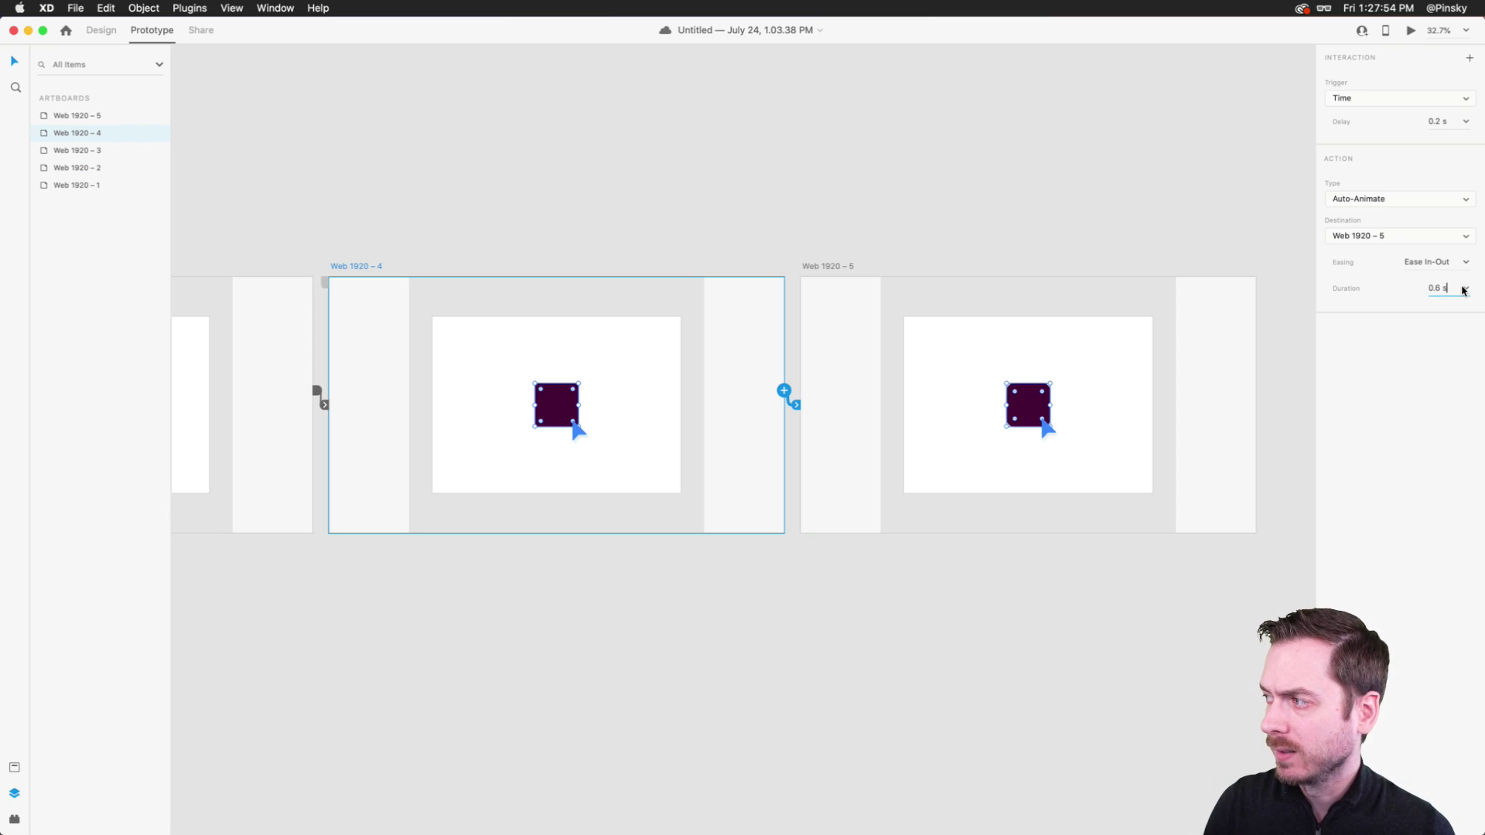
{"action": "left_click", "coordinate": [1449, 318]}
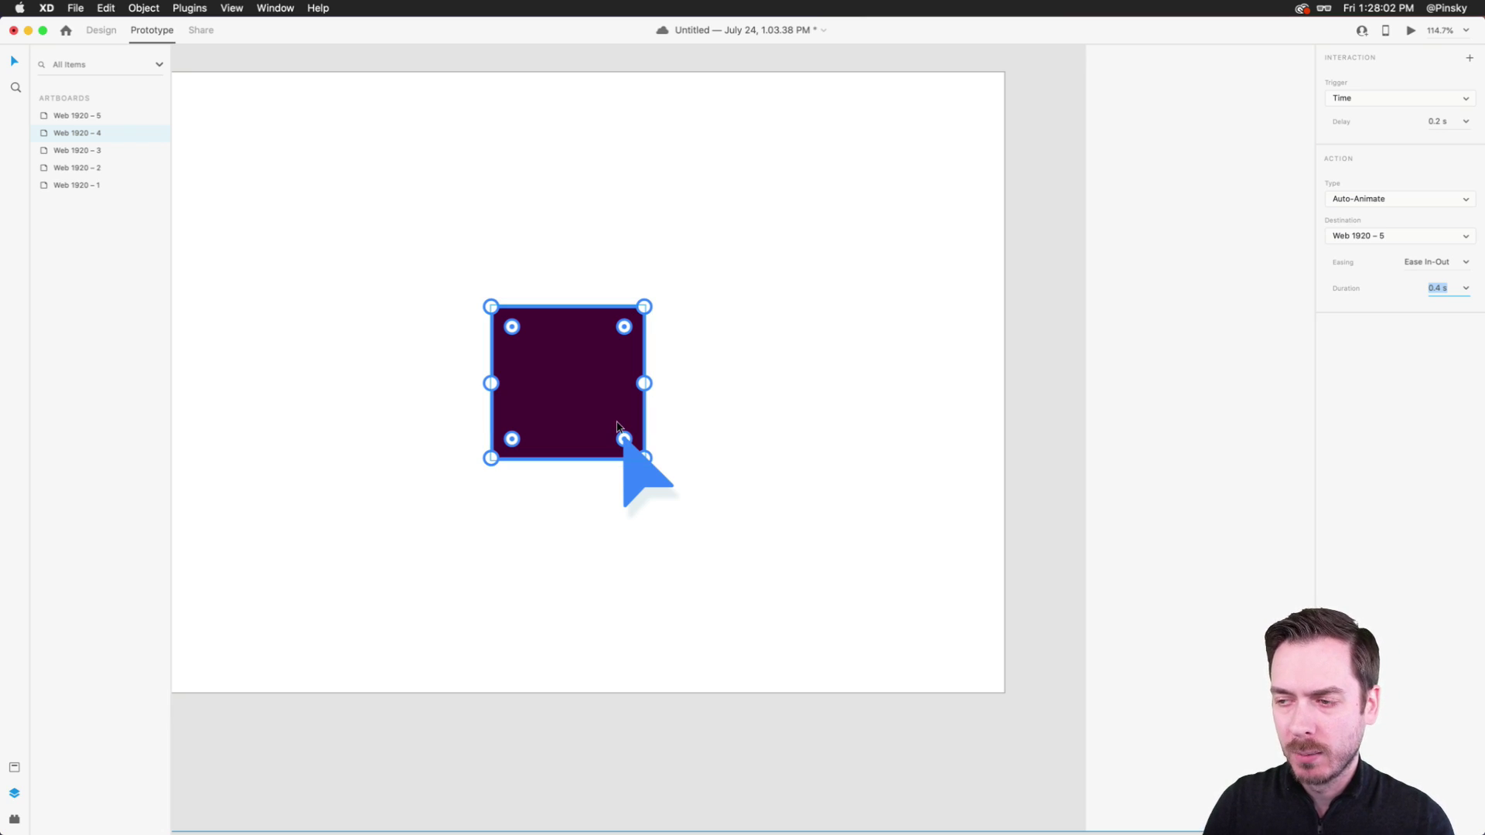
- Switch to Design mode and increase the XD icon square's corner radius on Web 1920 – 5 to 42
{"action": "scroll", "coordinate": [616, 422], "scroll_direction": "down", "scroll_amount": 3}
{"action": "scroll", "coordinate": [616, 422], "scroll_direction": "right", "scroll_amount": 12}
{"action": "scroll", "coordinate": [747, 414], "scroll_direction": "up", "scroll_amount": 8}
{"action": "left_click", "coordinate": [702, 396]}
{"action": "left_click", "coordinate": [102, 29]}
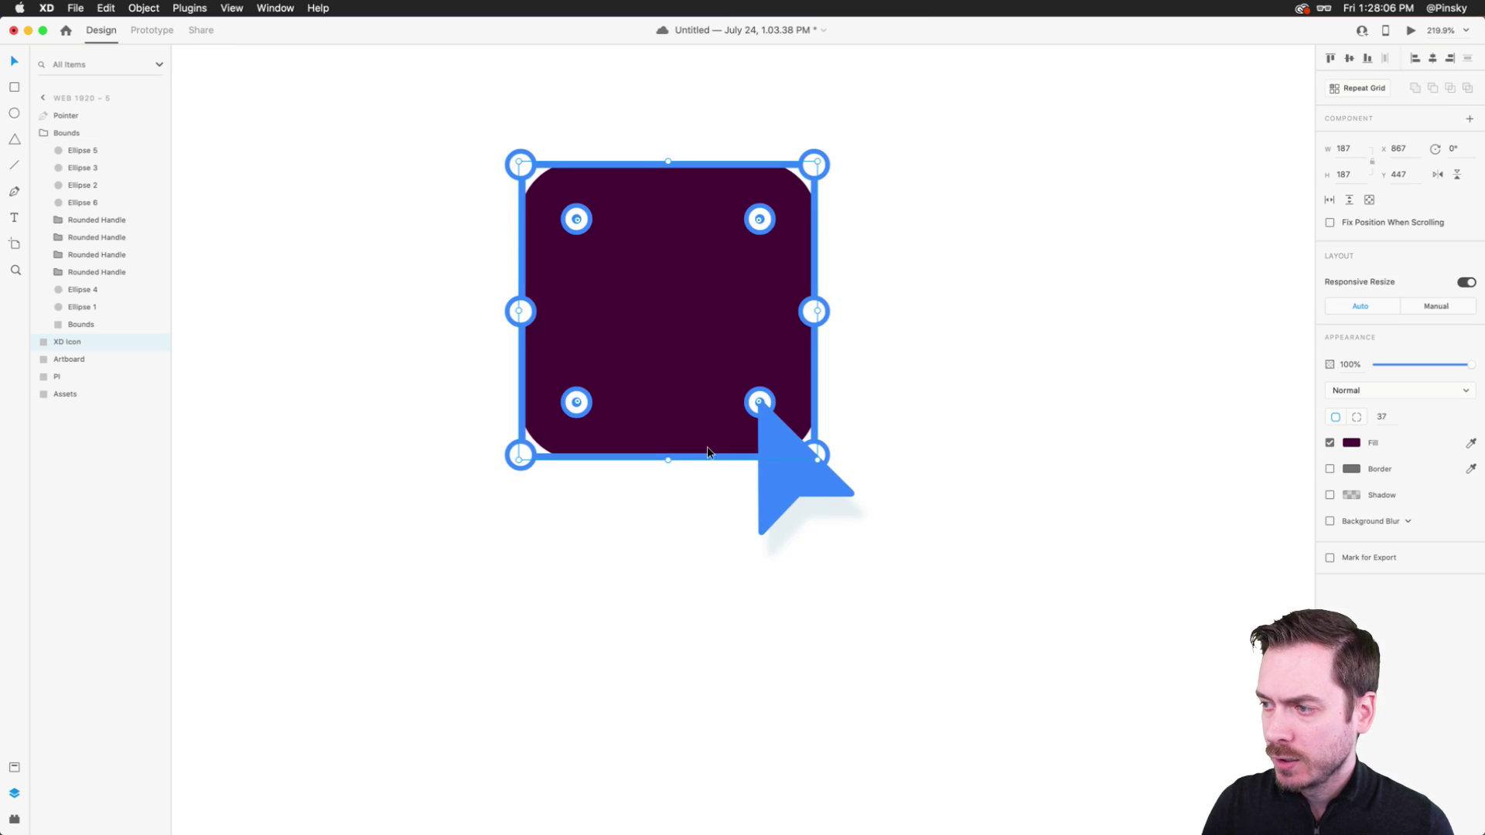
{"action": "left_click_drag", "start_coordinate": [763, 401], "coordinate": [755, 395]}
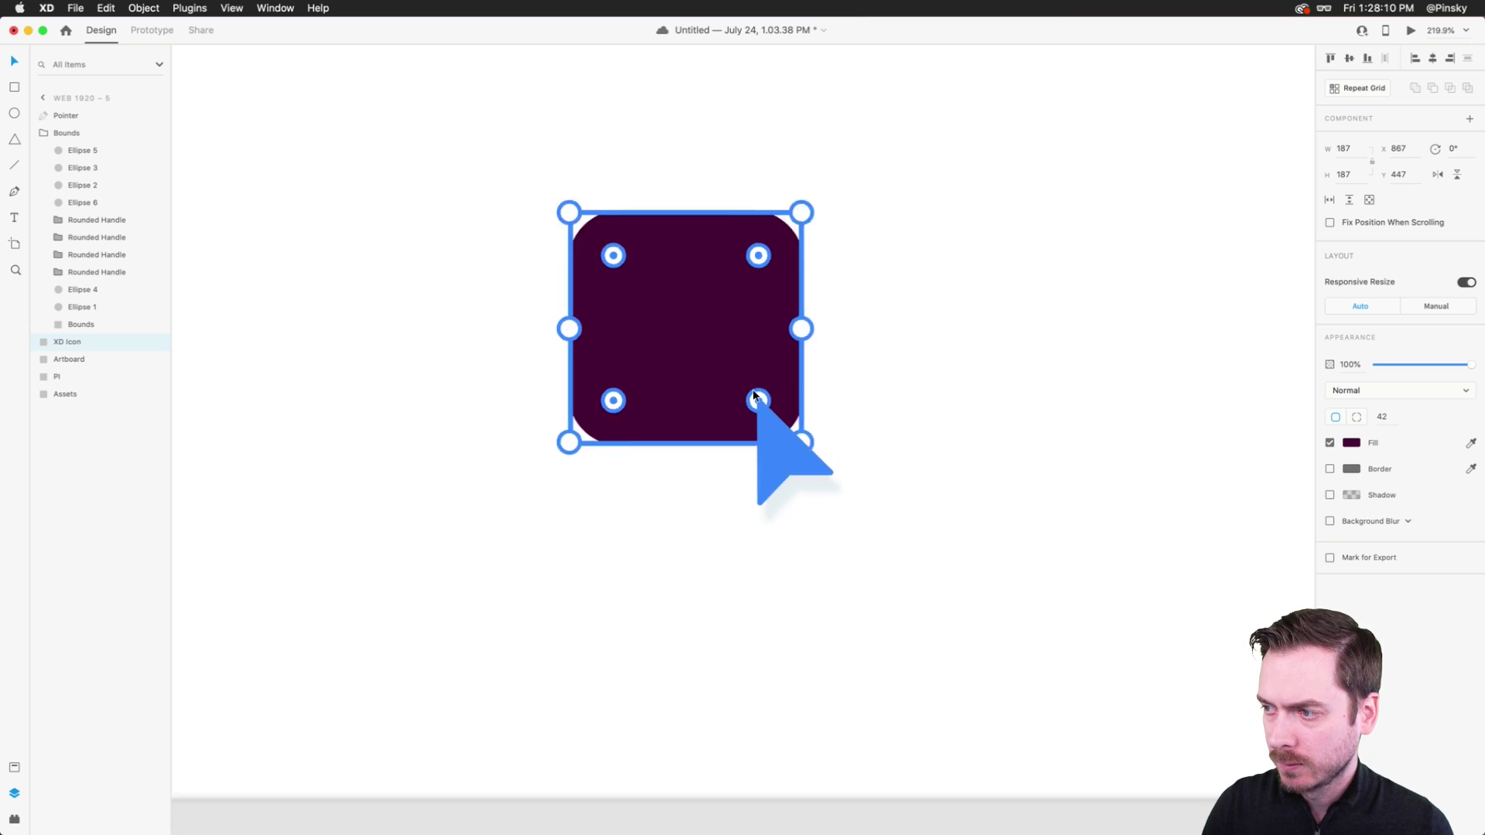
- Preview the animation again from artboard Web 1920 – 2 to check the rounder corners, and close the preview
{"action": "scroll", "coordinate": [753, 394], "scroll_direction": "down", "scroll_amount": 10}
{"action": "scroll", "coordinate": [360, 350], "scroll_direction": "left", "scroll_amount": 5}
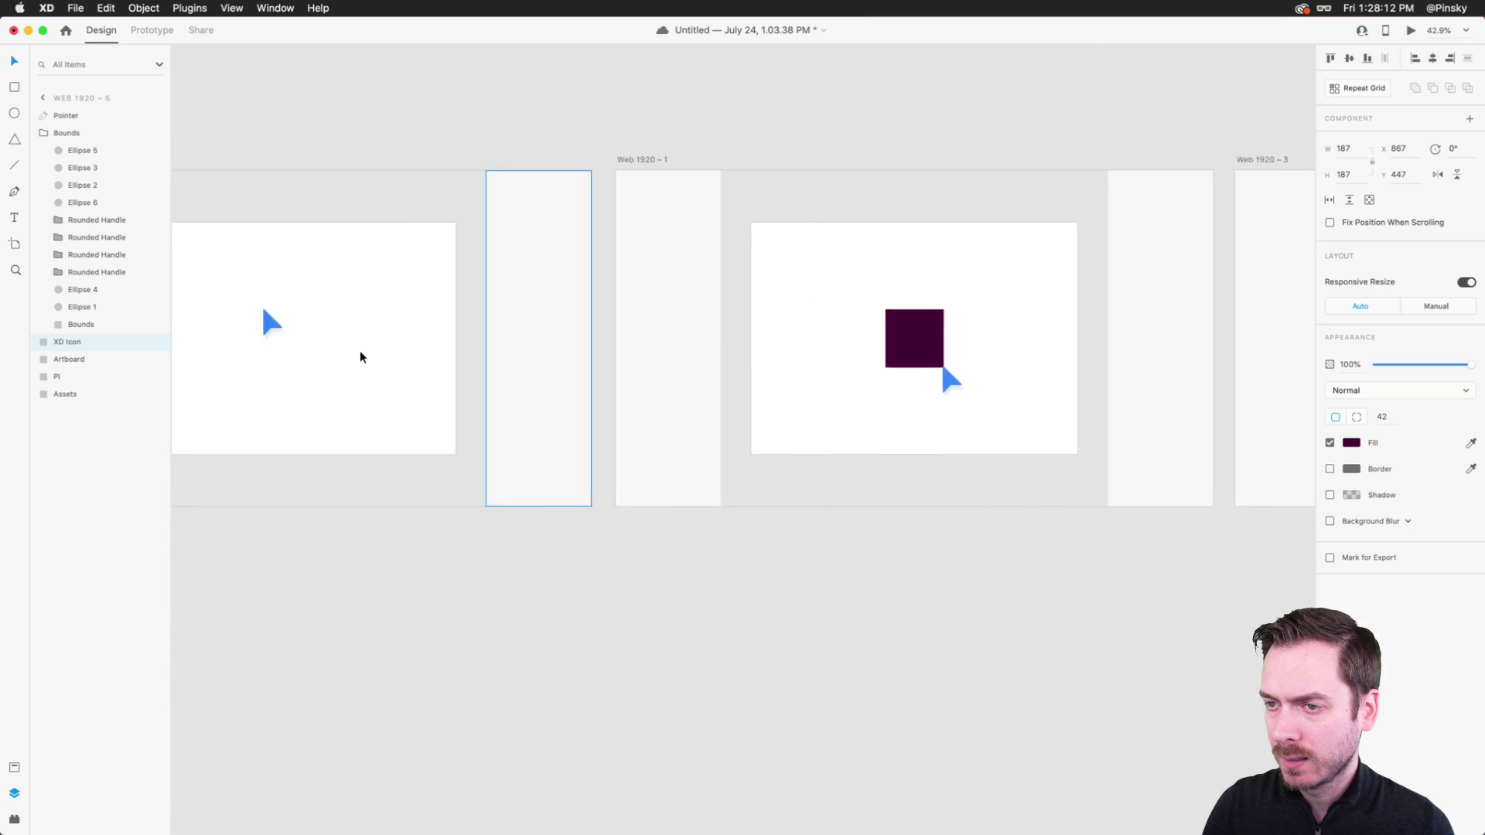
{"action": "left_click", "coordinate": [461, 336]}
{"action": "key", "text": "super+Return"}
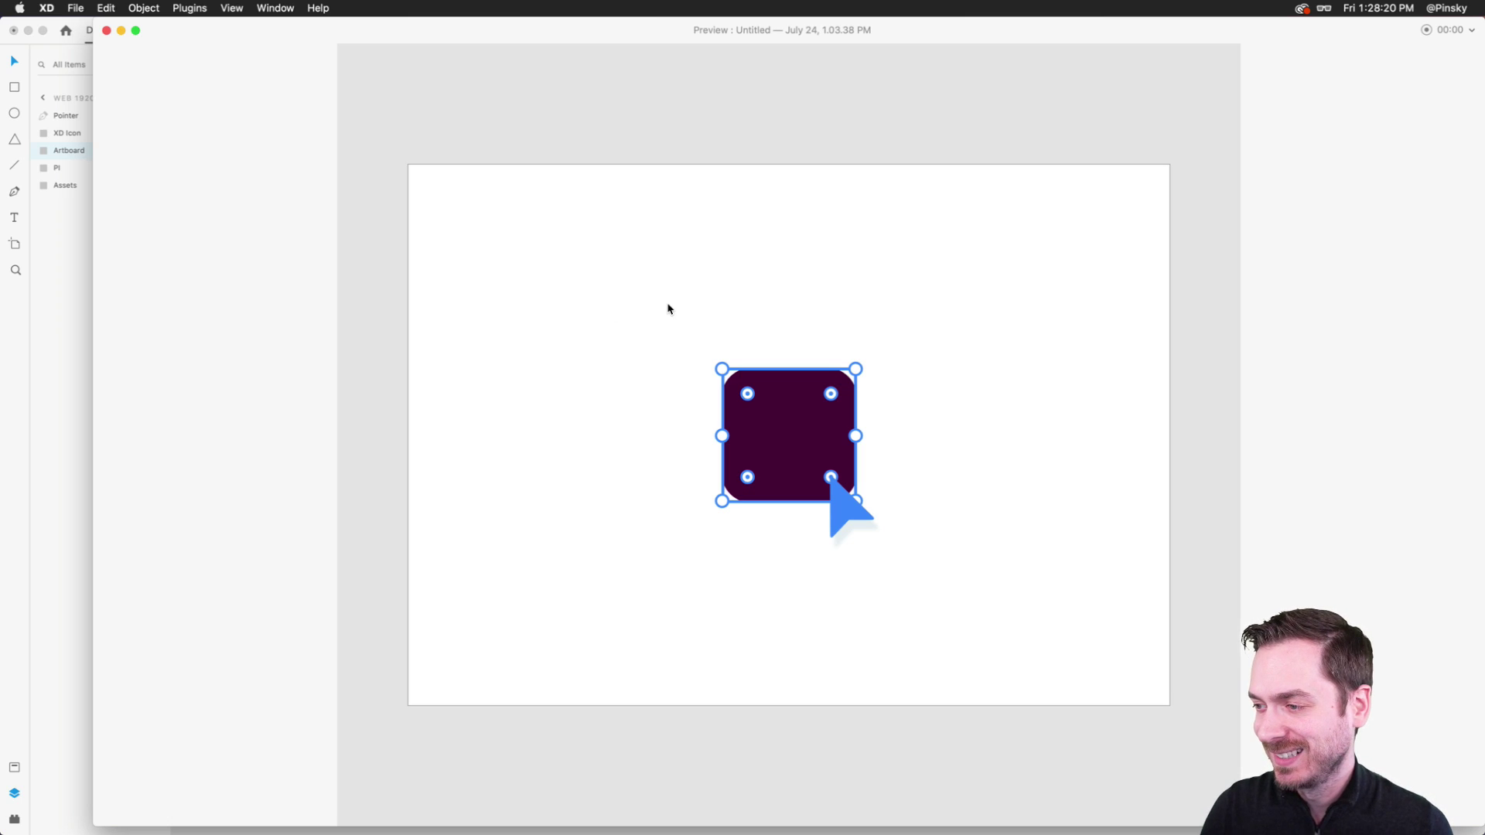
{"action": "key", "text": "super+w"}
{"action": "scroll", "coordinate": [475, 305], "scroll_direction": "up", "scroll_amount": 2}
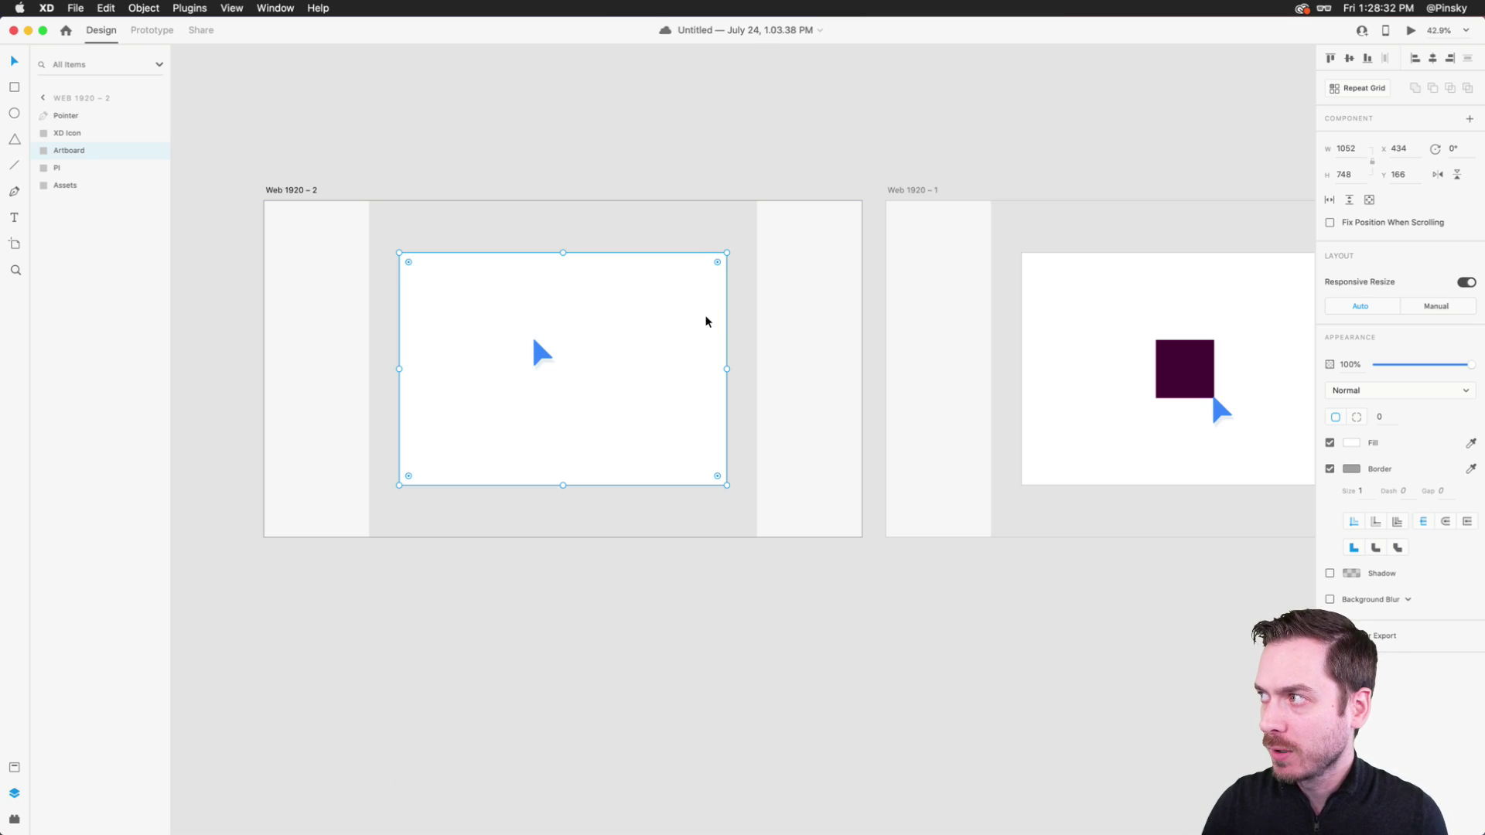
- Deselect everything, review all five artboards, and compare them with the reference intro in the tweet in Safari
{"action": "left_click", "coordinate": [754, 658]}
{"action": "scroll", "coordinate": [716, 582], "scroll_direction": "down", "scroll_amount": 5}
{"action": "scroll", "coordinate": [716, 582], "scroll_direction": "right", "scroll_amount": 3}
{"action": "scroll", "coordinate": [716, 583], "scroll_direction": "down", "scroll_amount": 3}
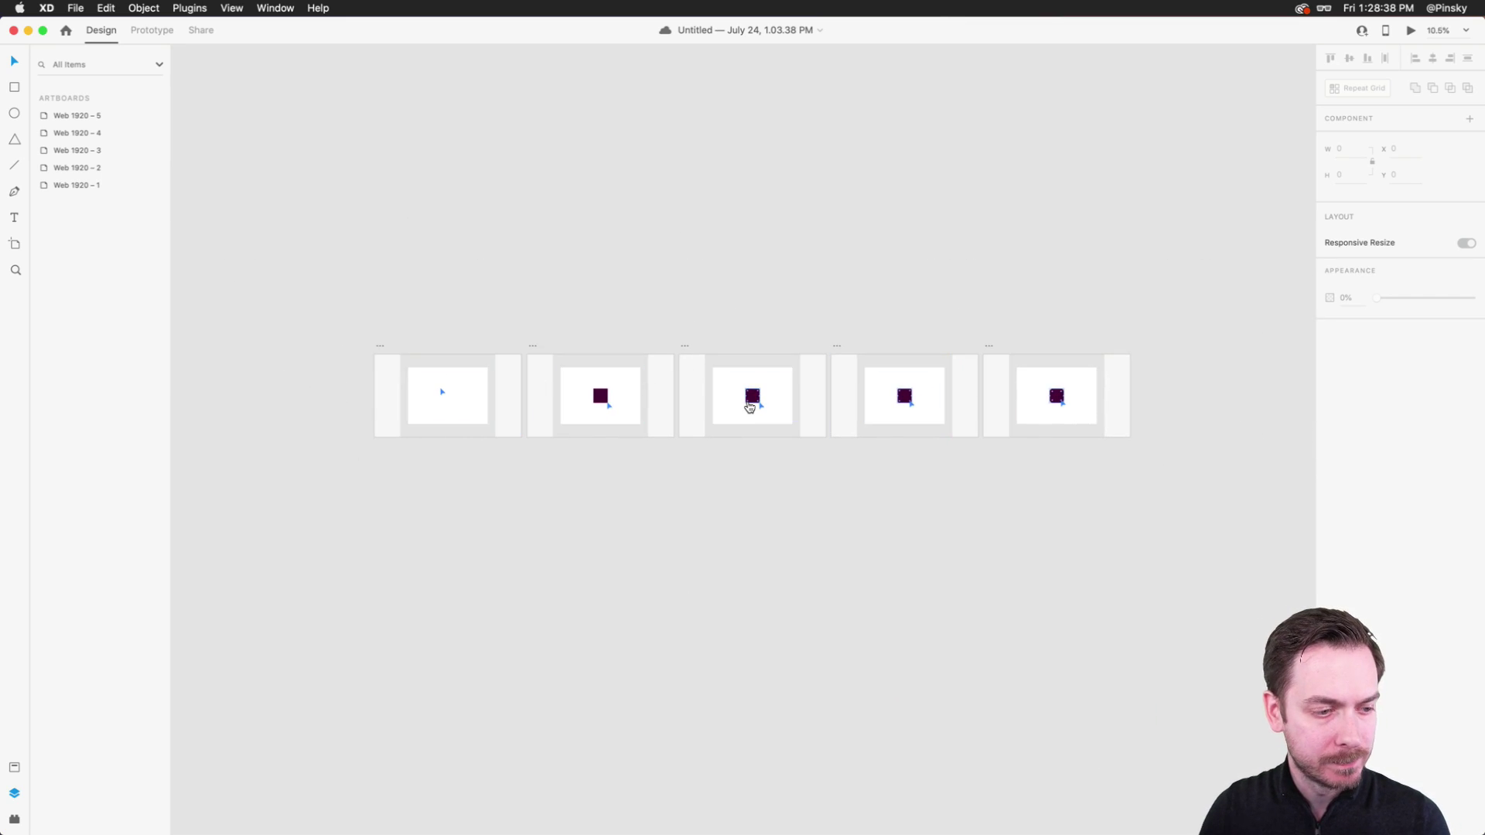
{"action": "key", "text": "super+Tab"}
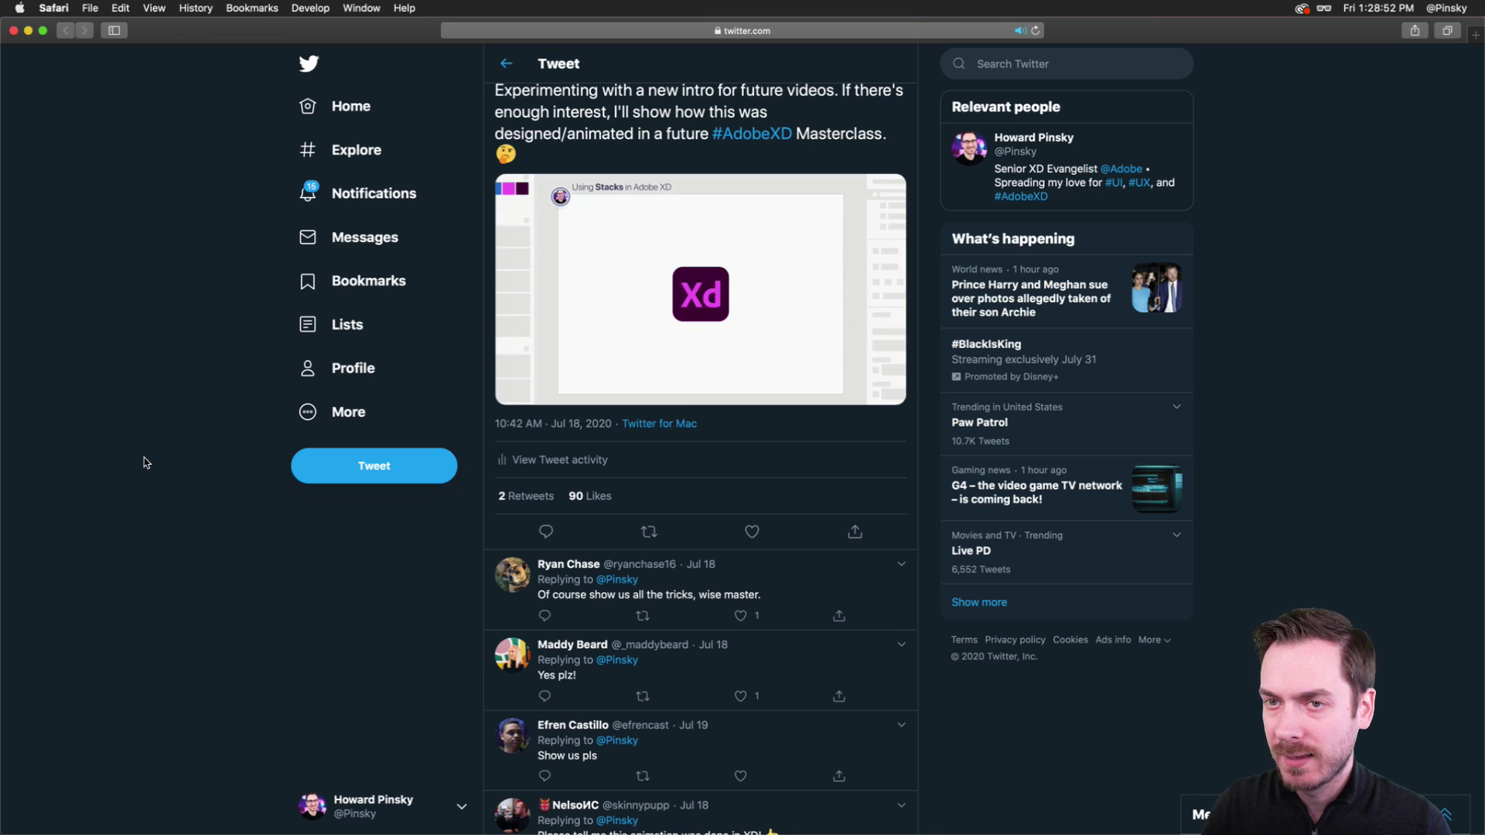
{"action": "key", "text": "super+Tab"}
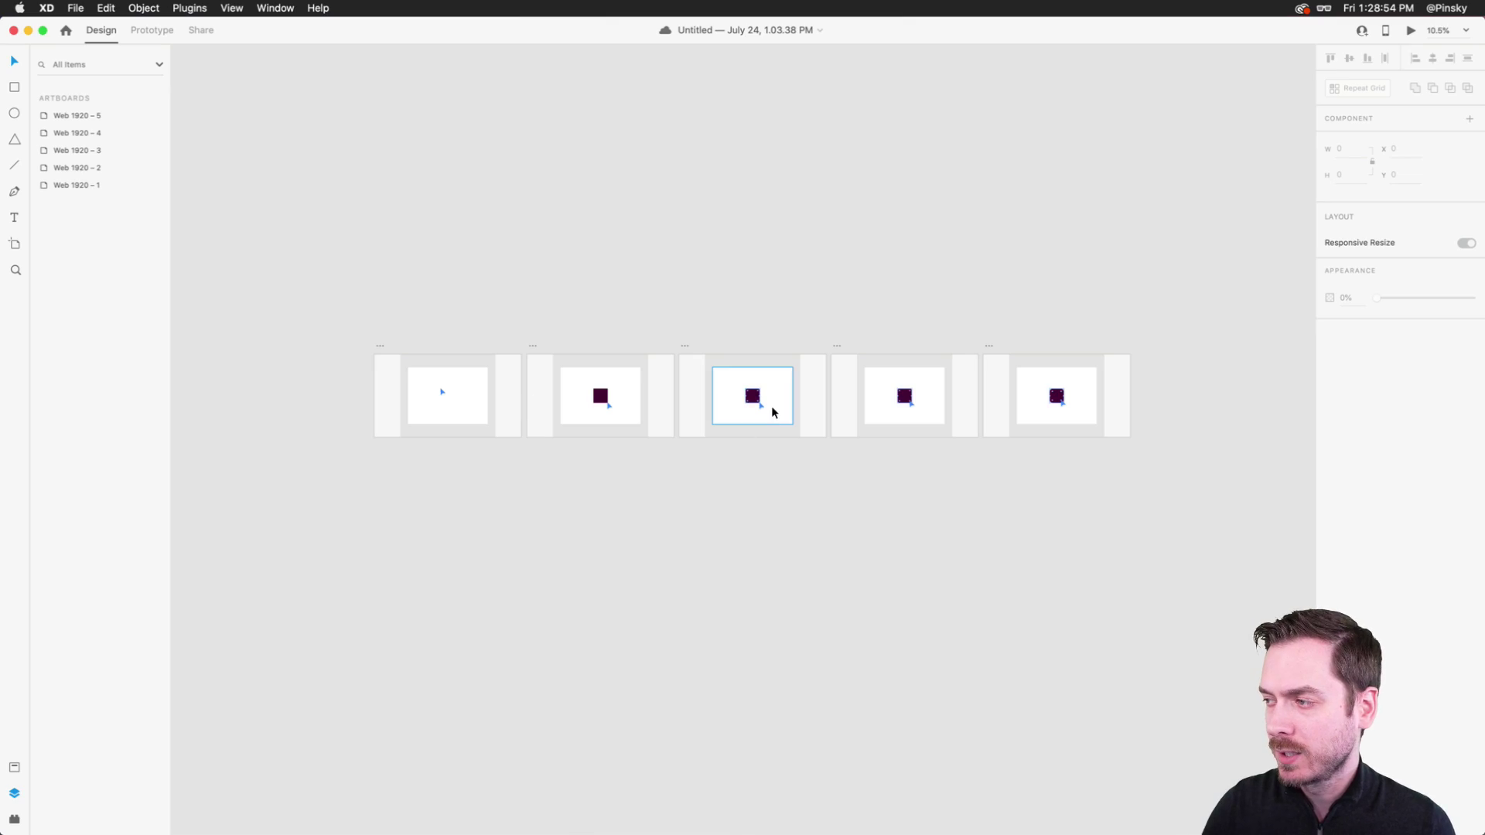
- Duplicate artboard Web 1920 – 5 to make the next frame, Web 1920 – 6
{"action": "scroll", "coordinate": [1240, 424], "scroll_direction": "up", "scroll_amount": 5}
{"action": "left_click", "coordinate": [379, 171]}
{"action": "key", "text": "super+d"}
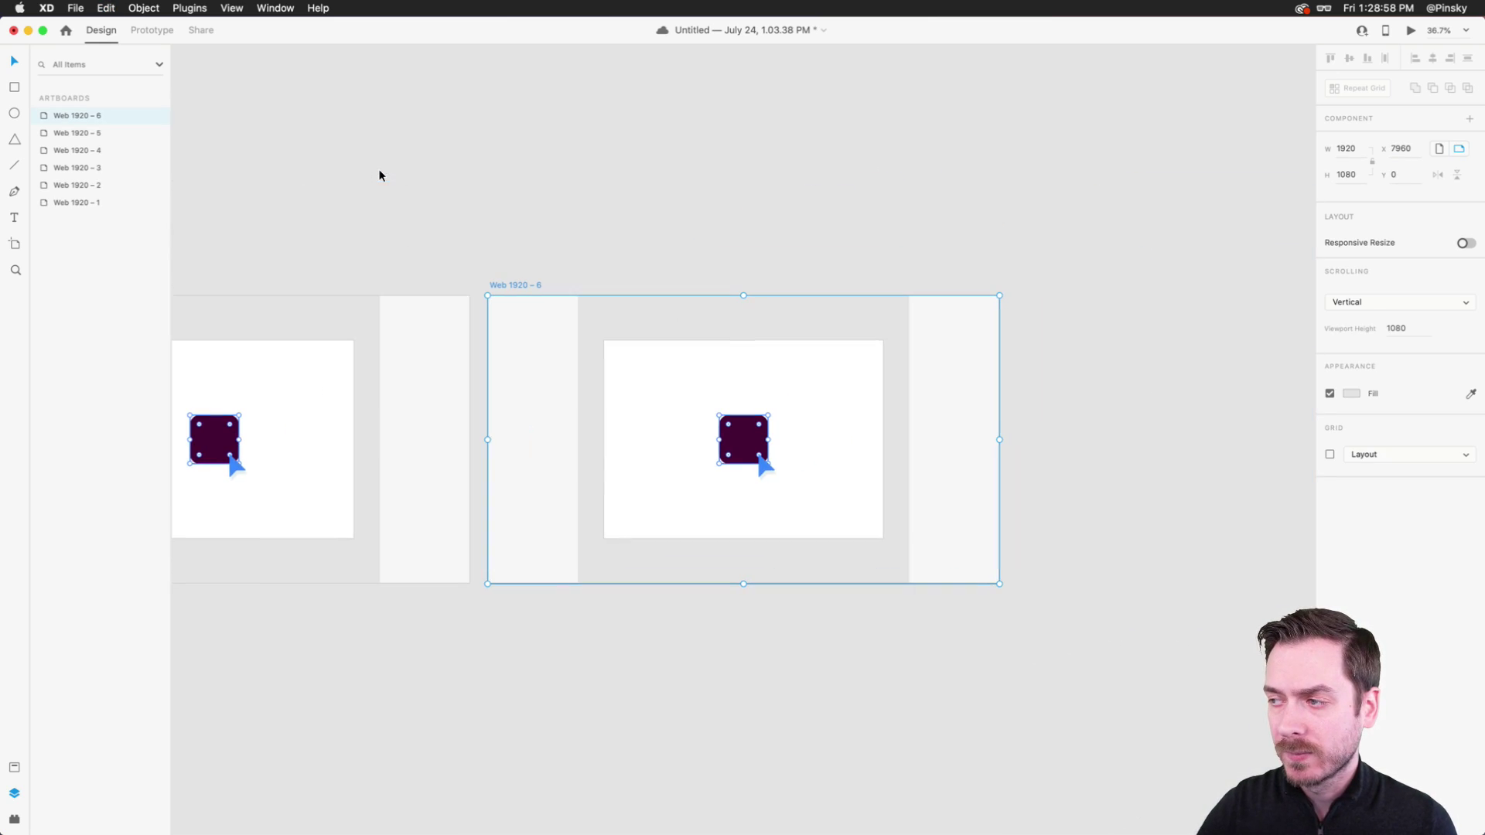
- Hide the Bounds group on artboard Web 1920 – 6, leaving only the rounded square and the pointer
{"action": "scroll", "coordinate": [869, 496], "scroll_direction": "up", "scroll_amount": 1}
{"action": "scroll", "coordinate": [870, 496], "scroll_direction": "up", "scroll_amount": 4}
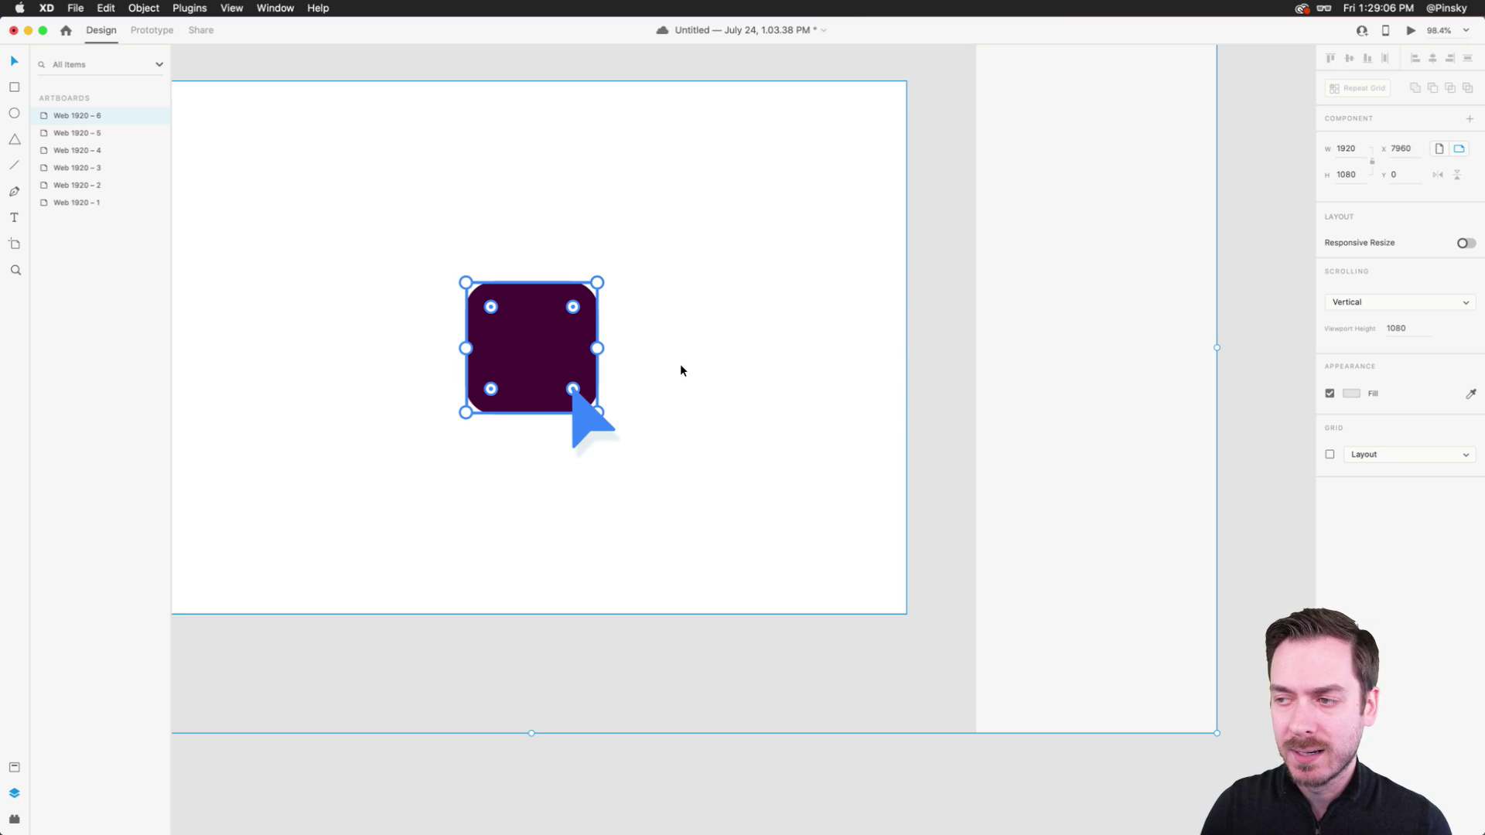
{"action": "scroll", "coordinate": [679, 365], "scroll_direction": "left", "scroll_amount": 2}
{"action": "left_click", "coordinate": [573, 348]}
{"action": "mouse_move", "coordinate": [133, 136]}
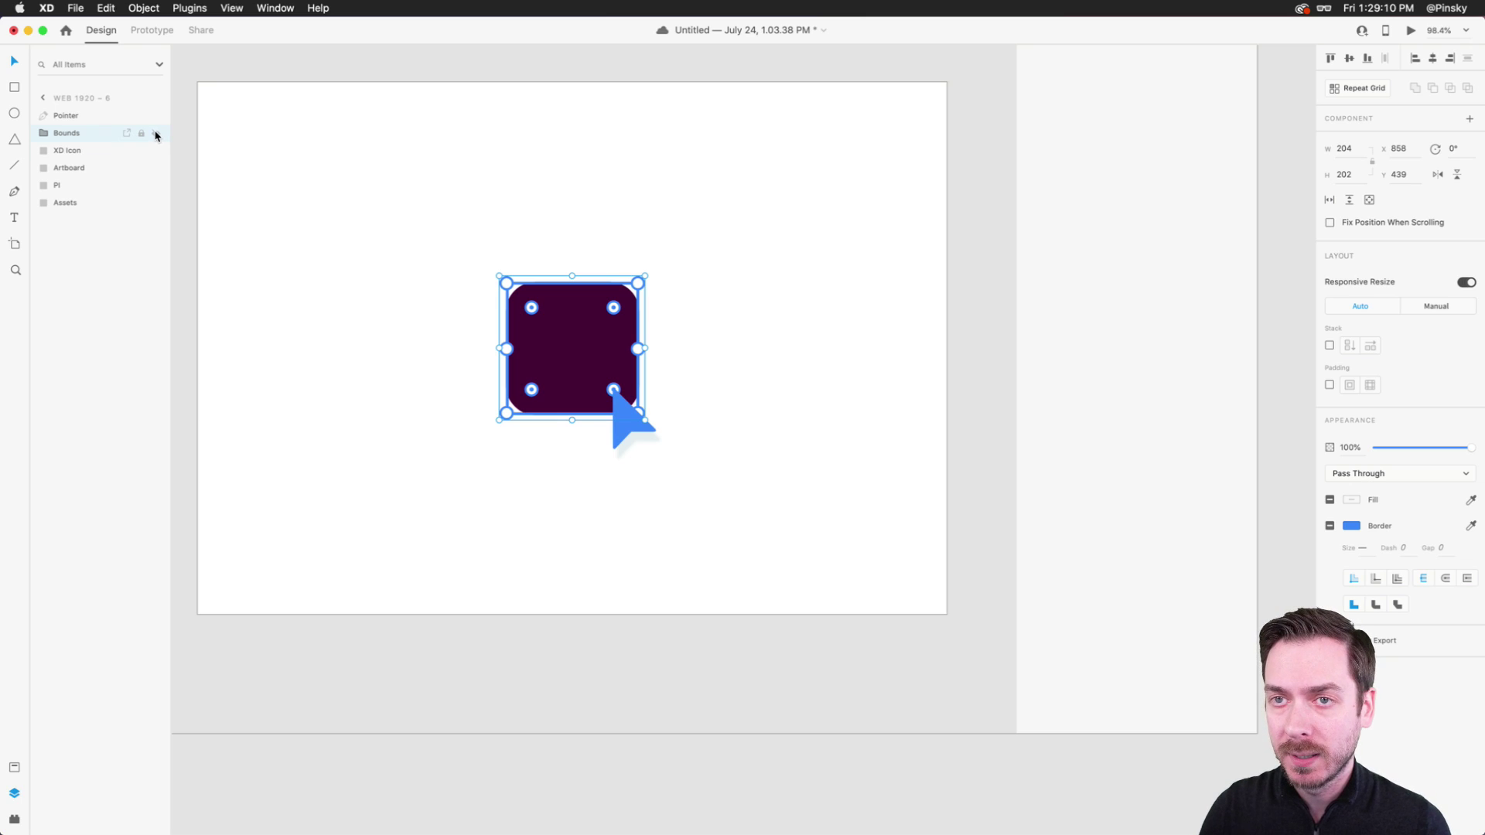
{"action": "left_click", "coordinate": [155, 133]}
{"action": "left_click", "coordinate": [364, 267]}
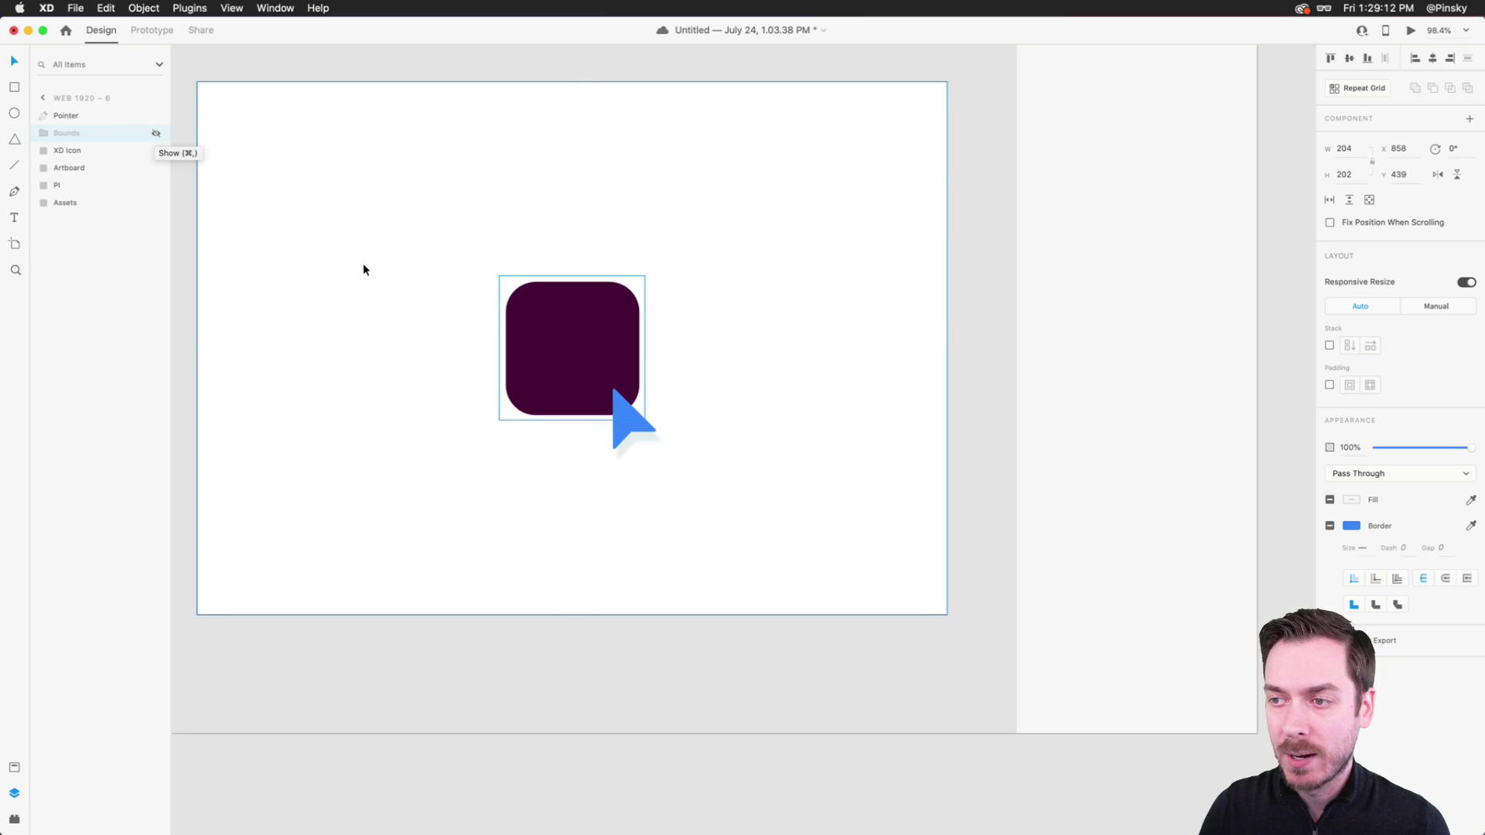
- Duplicate artboard Web 1920 – 6 and place the copy below Web 1920 – 2 to start a second row
{"action": "scroll", "coordinate": [364, 270], "scroll_direction": "down", "scroll_amount": 8}
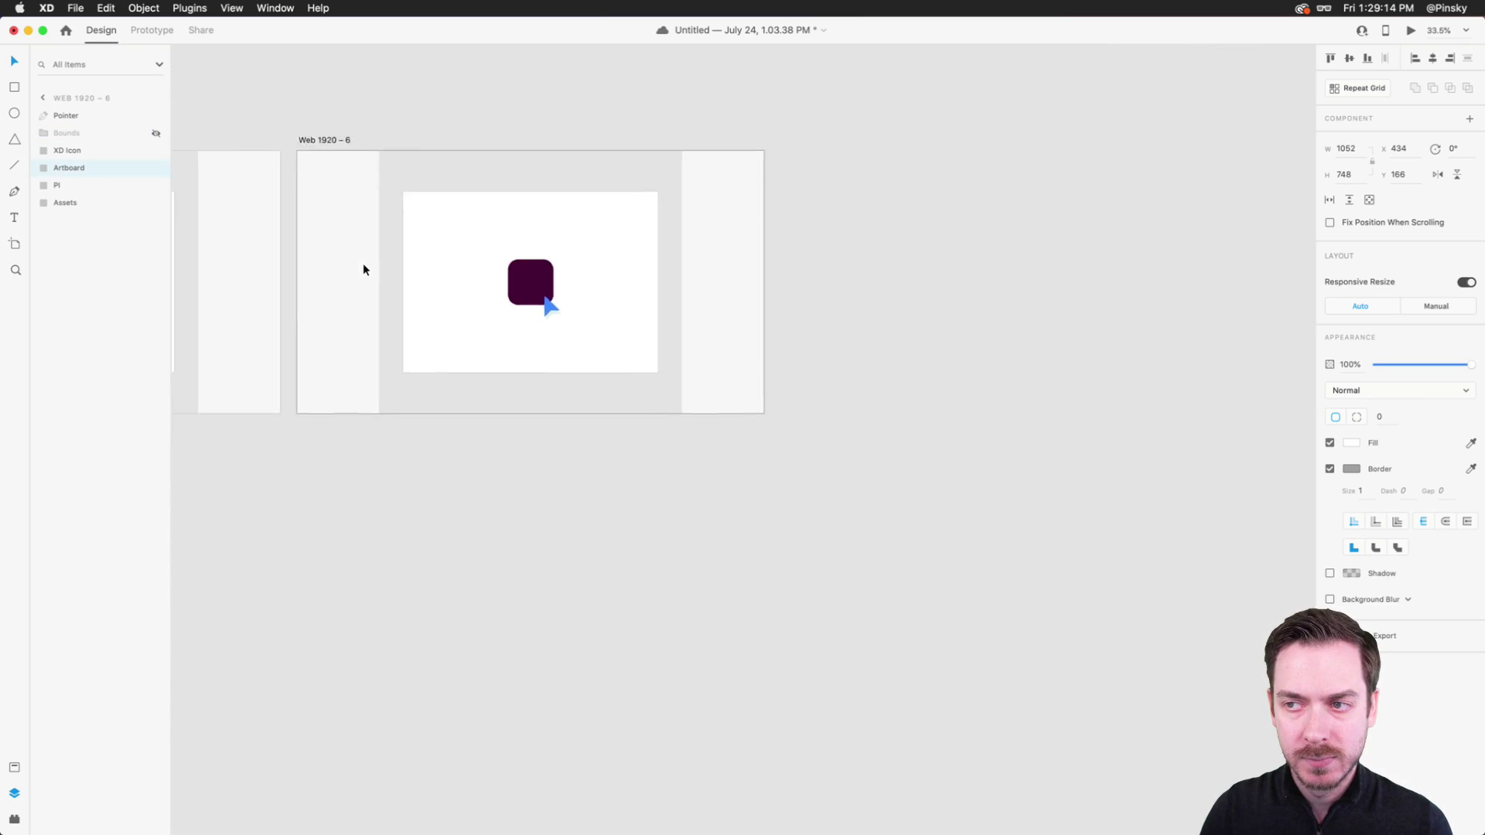
{"action": "scroll", "coordinate": [364, 267], "scroll_direction": "left", "scroll_amount": 5}
{"action": "left_click_drag", "start_coordinate": [1167, 151], "coordinate": [371, 355]}
{"action": "key", "text": "super+3"}
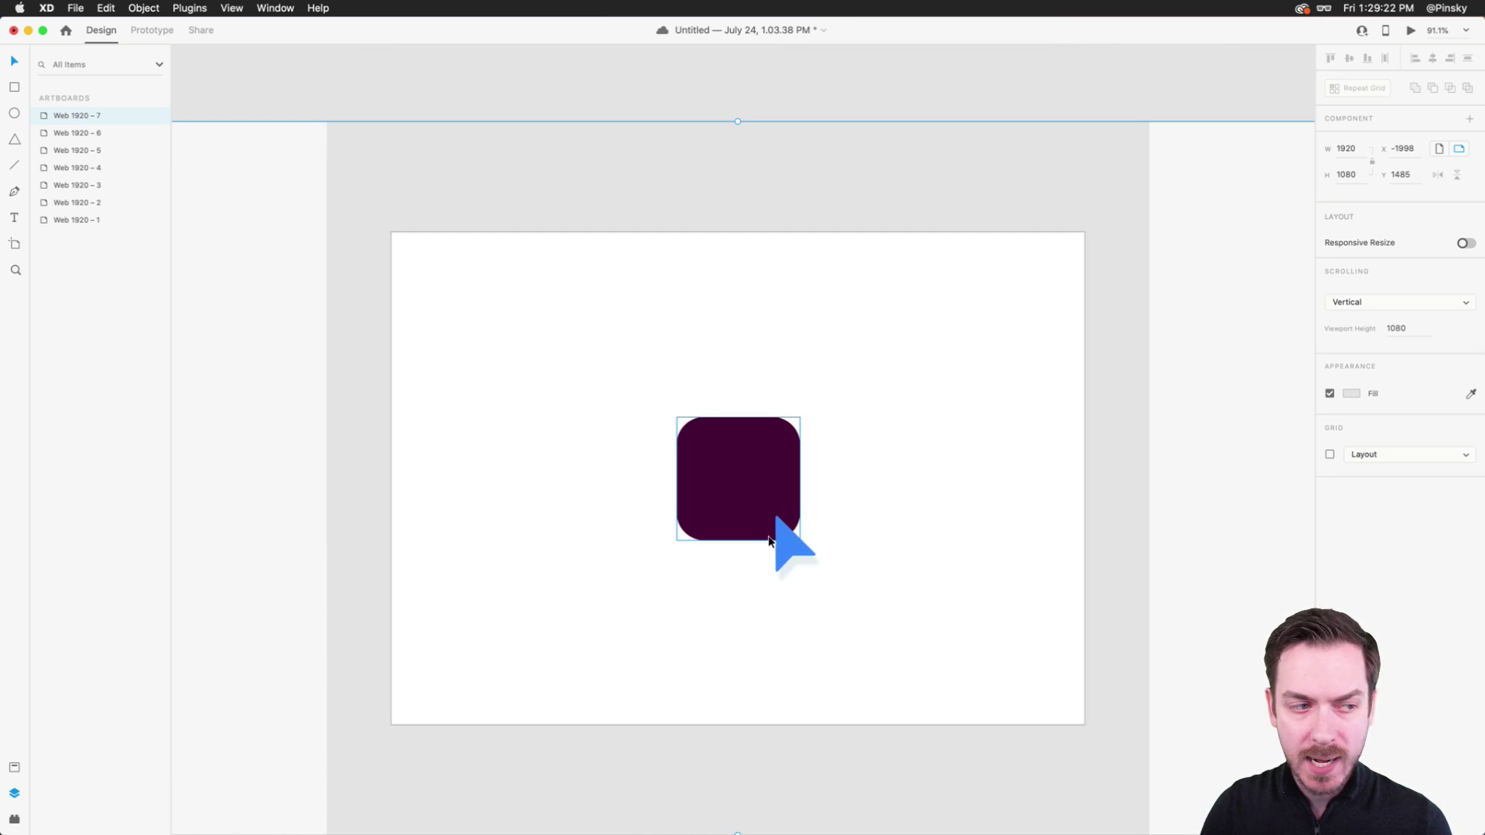
- Move the pointer on Web 1920 – 7 to the lower-left corner area of the XD icon square, at about X 848, Y 571
{"action": "left_click", "coordinate": [791, 549]}
{"action": "scroll", "coordinate": [793, 552], "scroll_direction": "up", "scroll_amount": 5}
{"action": "left_click_drag", "start_coordinate": [786, 543], "coordinate": [642, 516]}
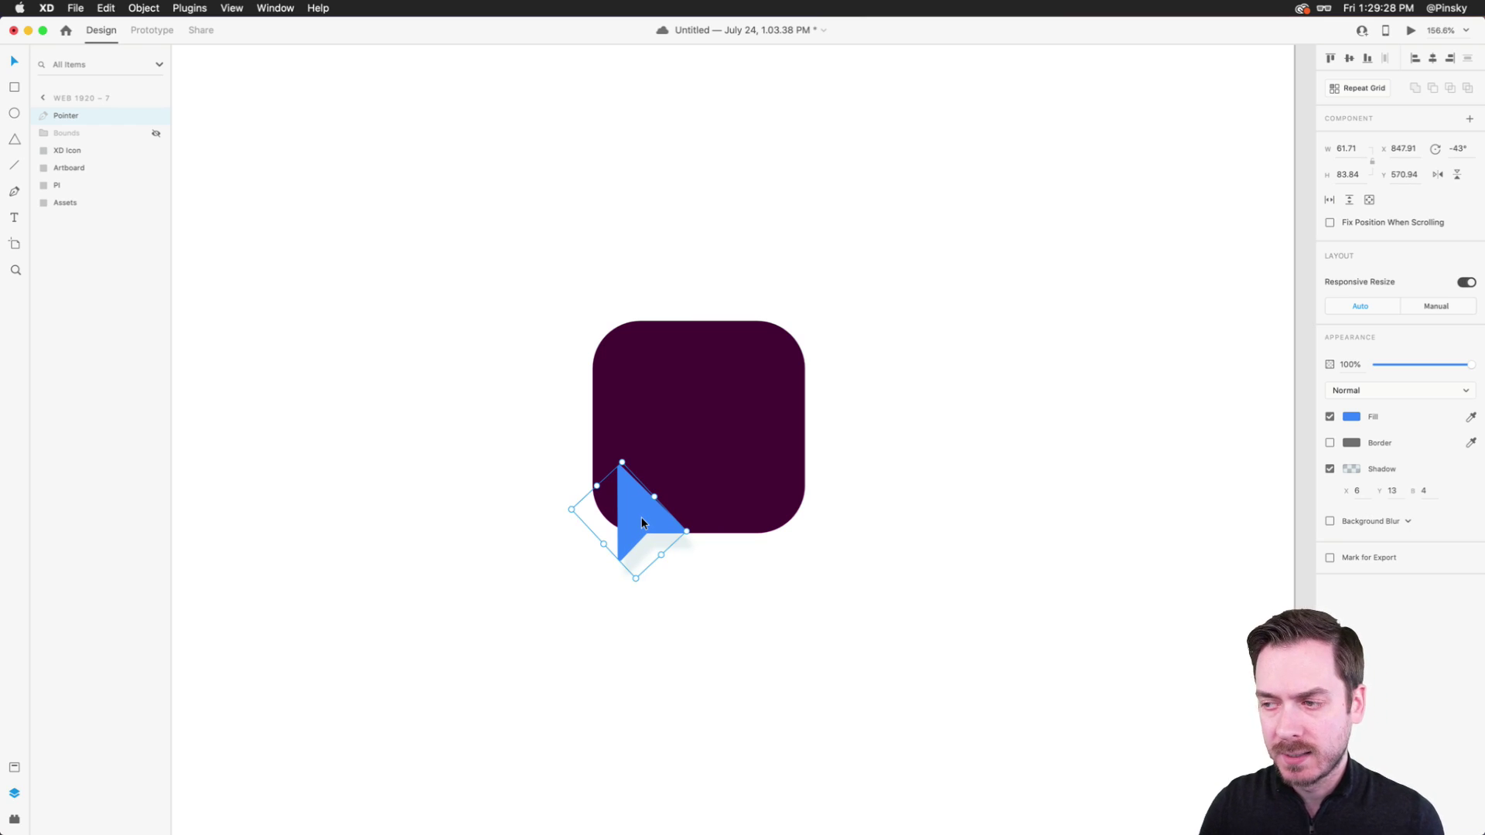
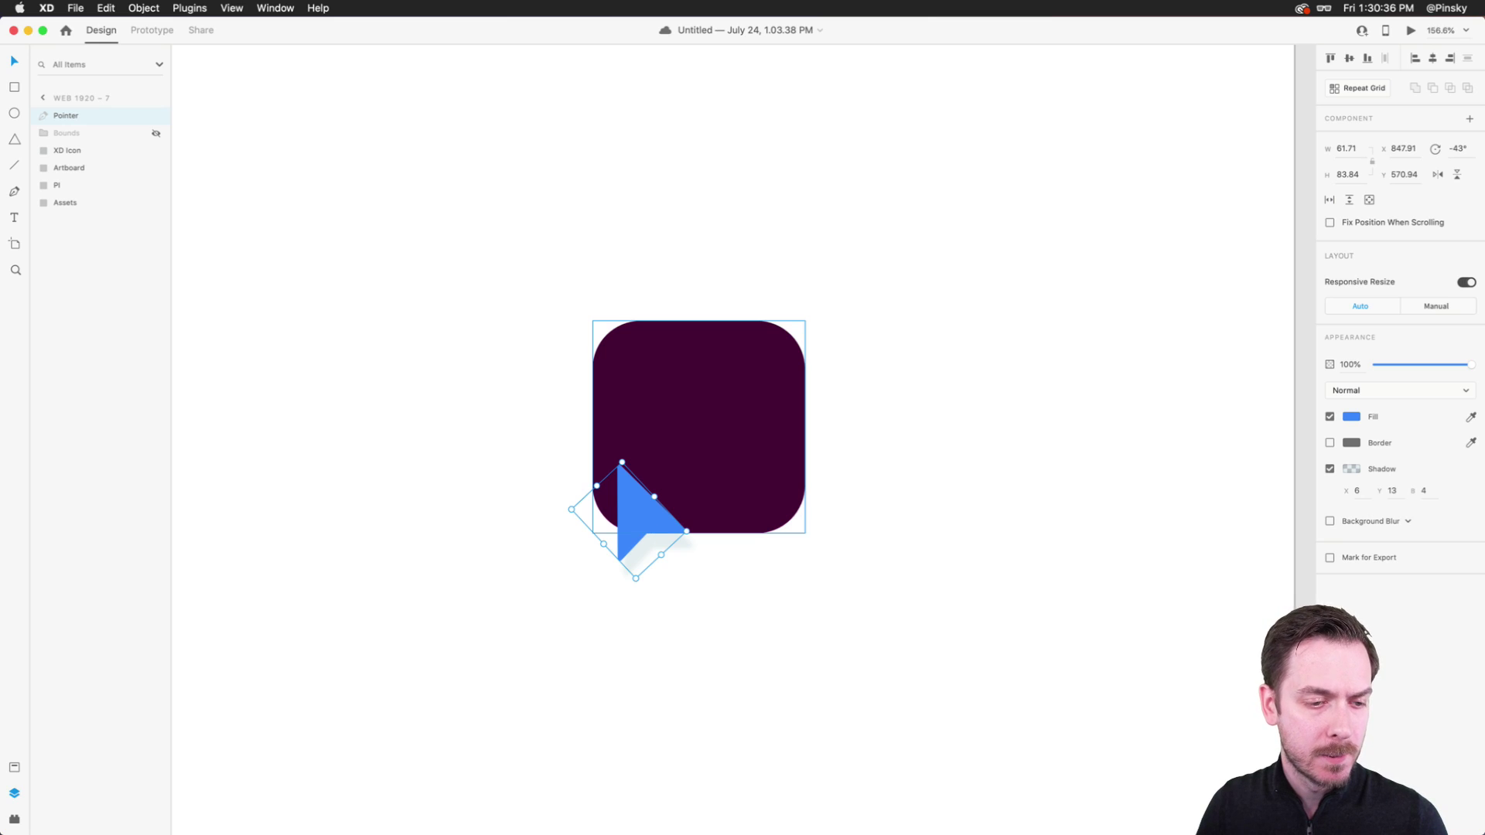
- Switch to Finder and open the Adobe XD logo .ai file from the Horizontal > Black folder in Adobe XD
{"action": "key", "text": "super+Tab"}
{"action": "double_click", "coordinate": [550, 283]}
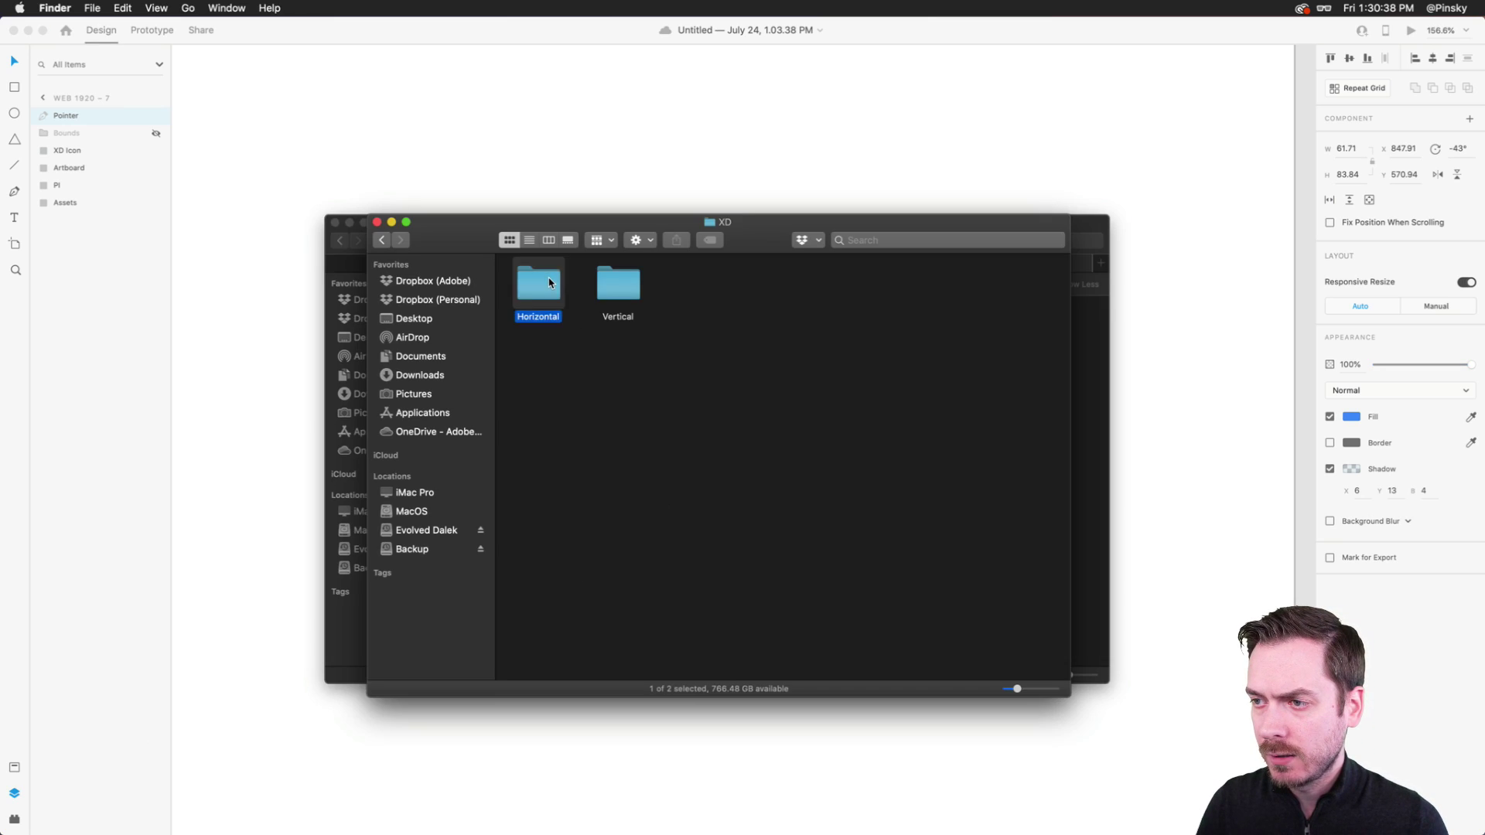
{"action": "double_click", "coordinate": [551, 285]}
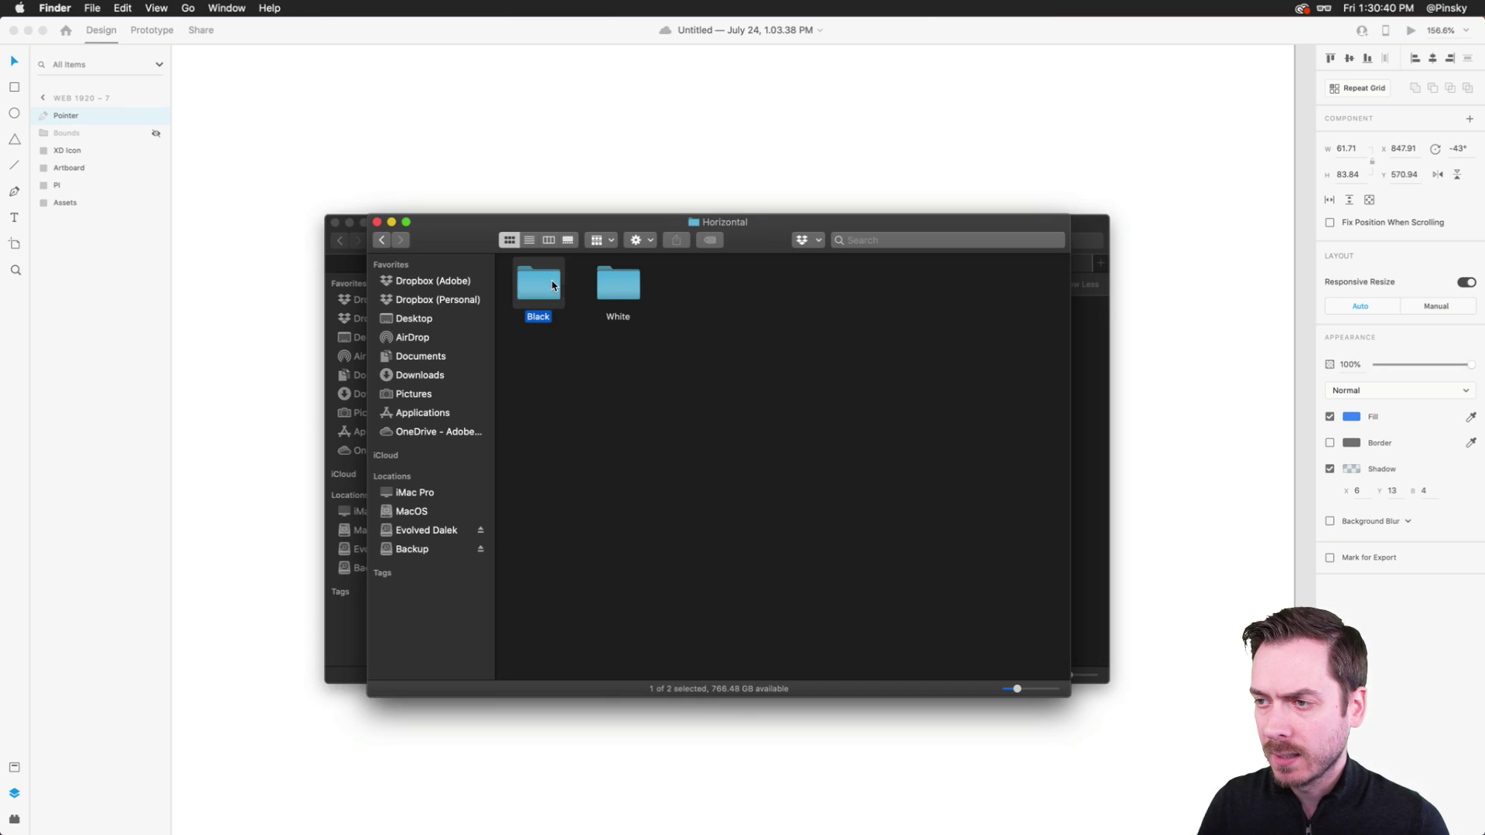
{"action": "left_click", "coordinate": [544, 285]}
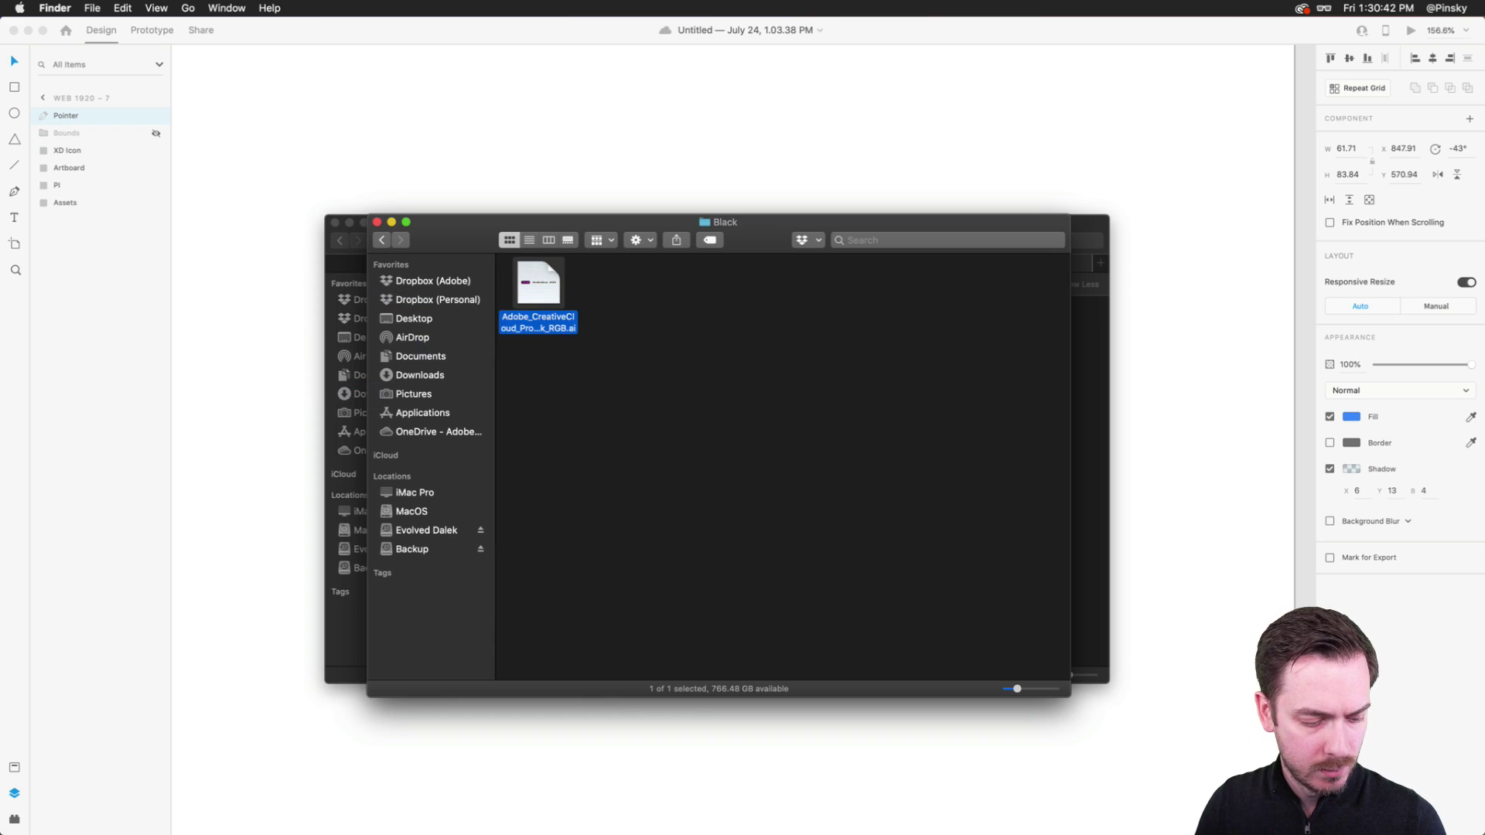
{"action": "key", "text": "super+Tab"}
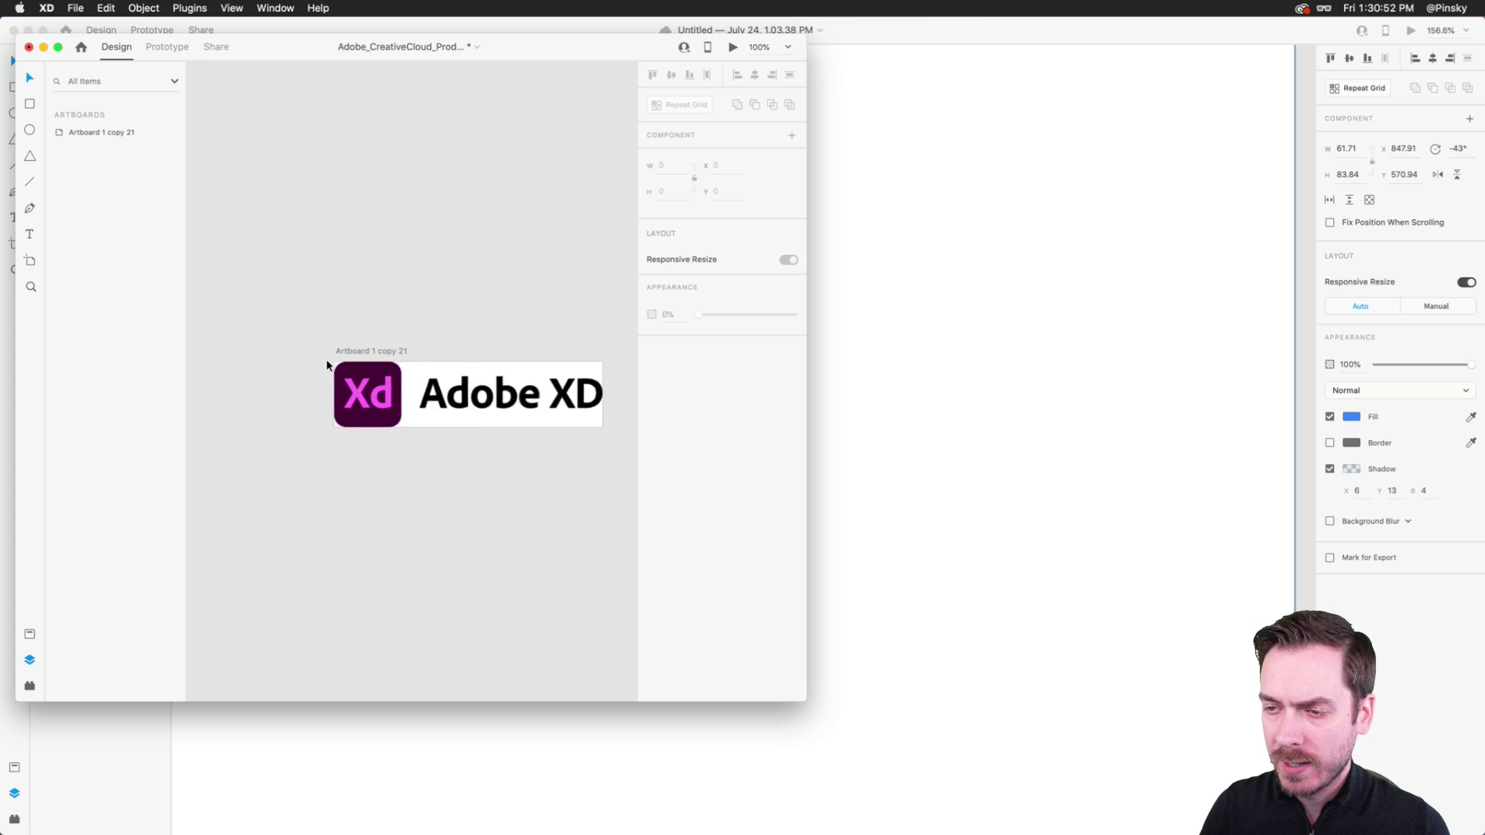
- Copy the two pink Xd letter paths from the logo document and paste them onto Web 1920 – 7
{"action": "scroll", "coordinate": [327, 366], "scroll_direction": "up", "scroll_amount": 3}
{"action": "left_click", "coordinate": [456, 418], "text": "super"}
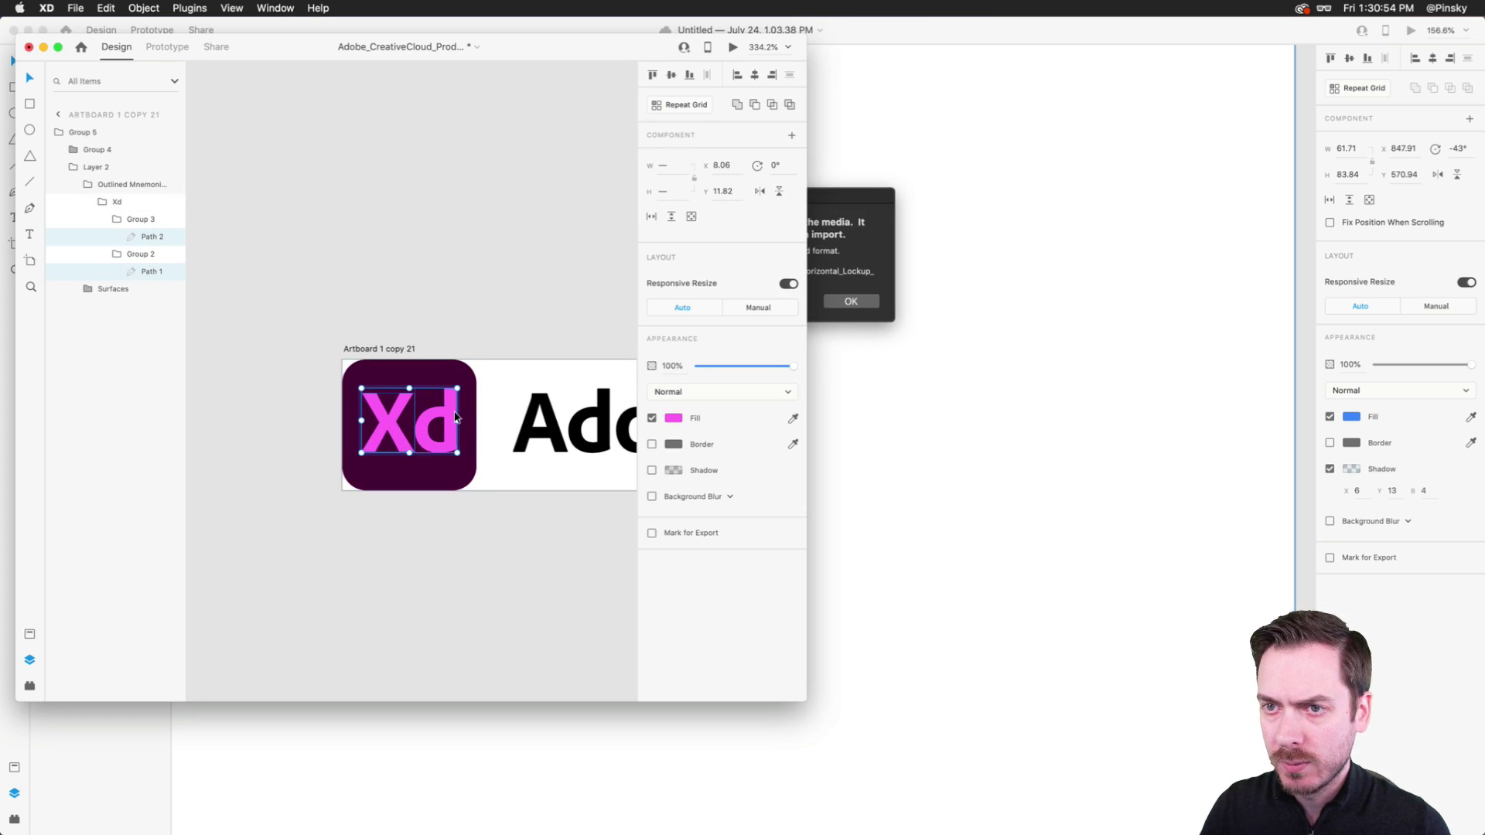
{"action": "left_click", "coordinate": [850, 301]}
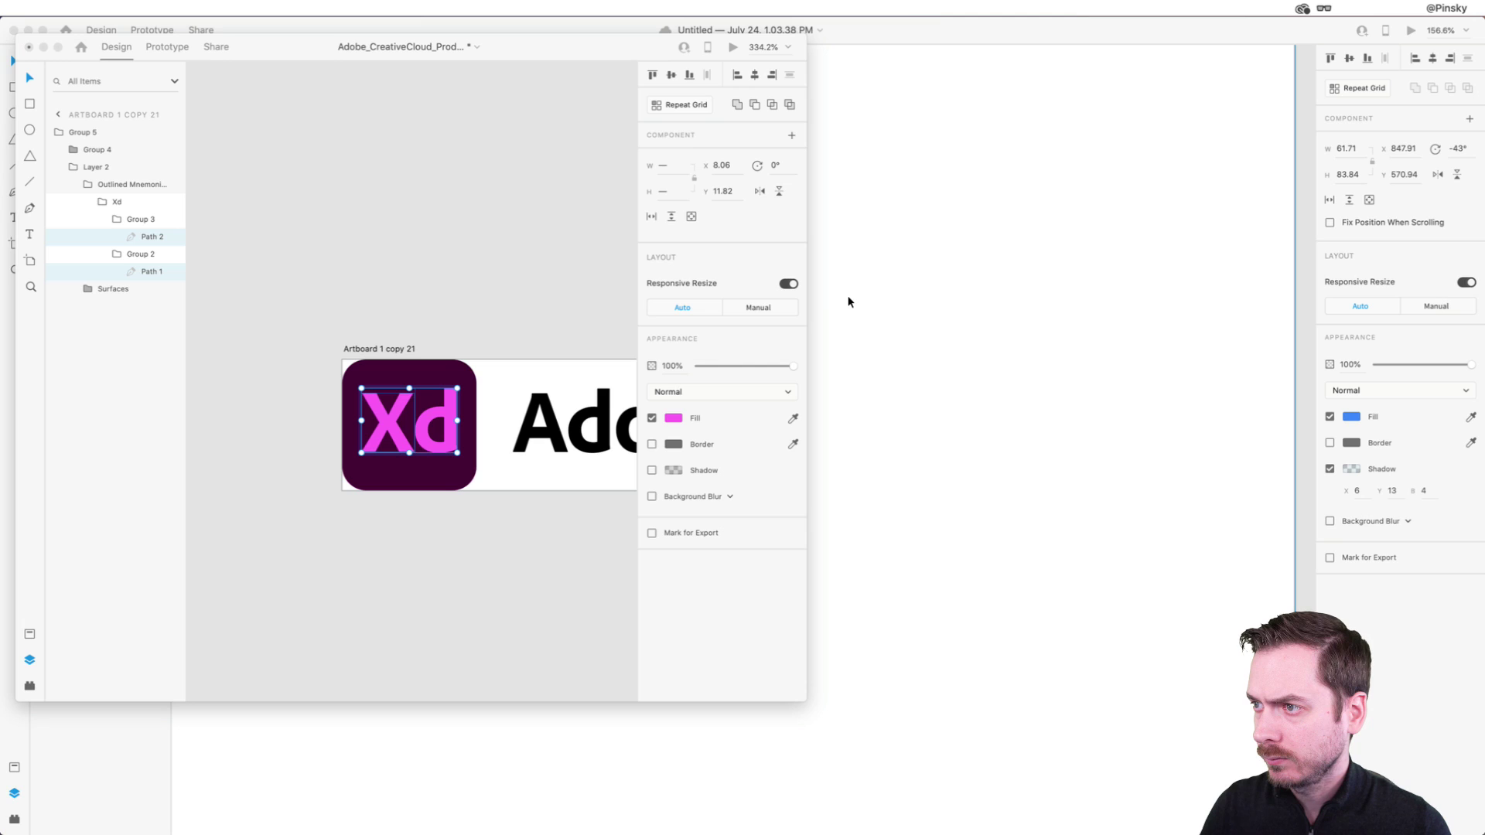
{"action": "left_click", "coordinate": [448, 413]}
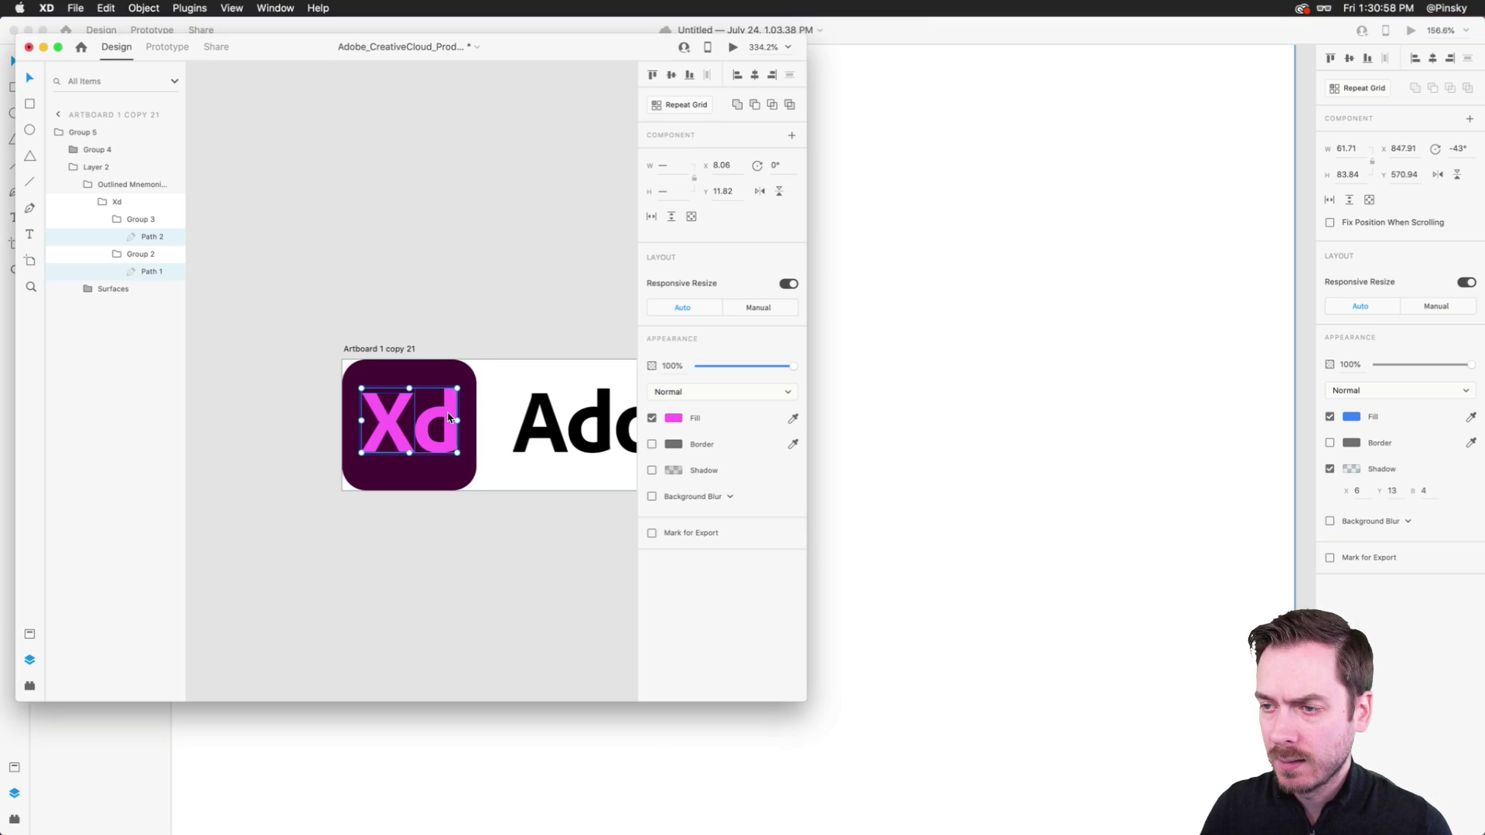
{"action": "left_click", "coordinate": [990, 259]}
{"action": "key", "text": "super+v"}
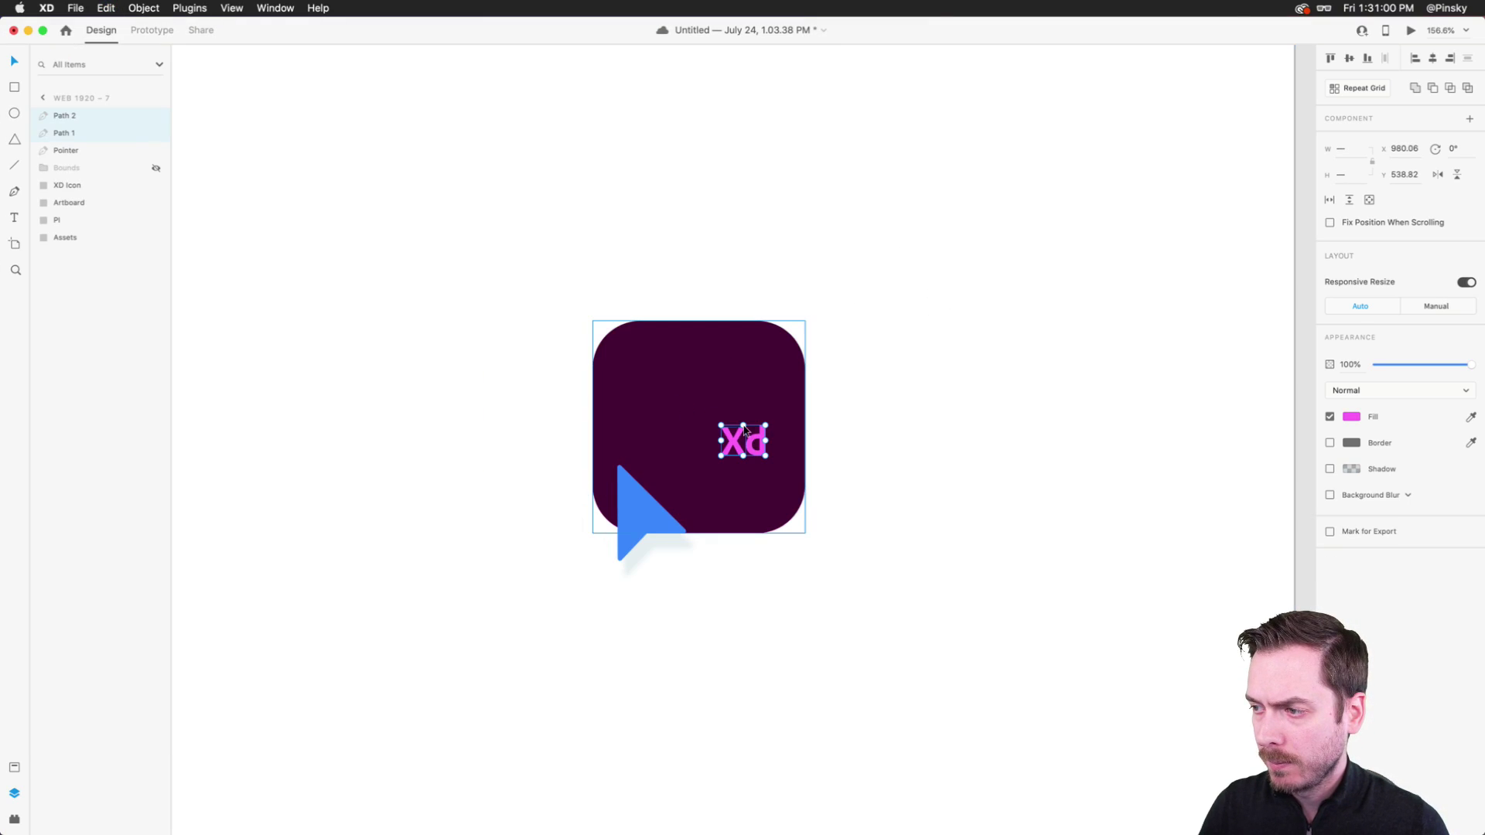
- Enlarge the pasted Xd letters and centre them on the rounded icon square at about X 894, Y 495
{"action": "left_click_drag", "start_coordinate": [729, 424], "coordinate": [755, 445]}
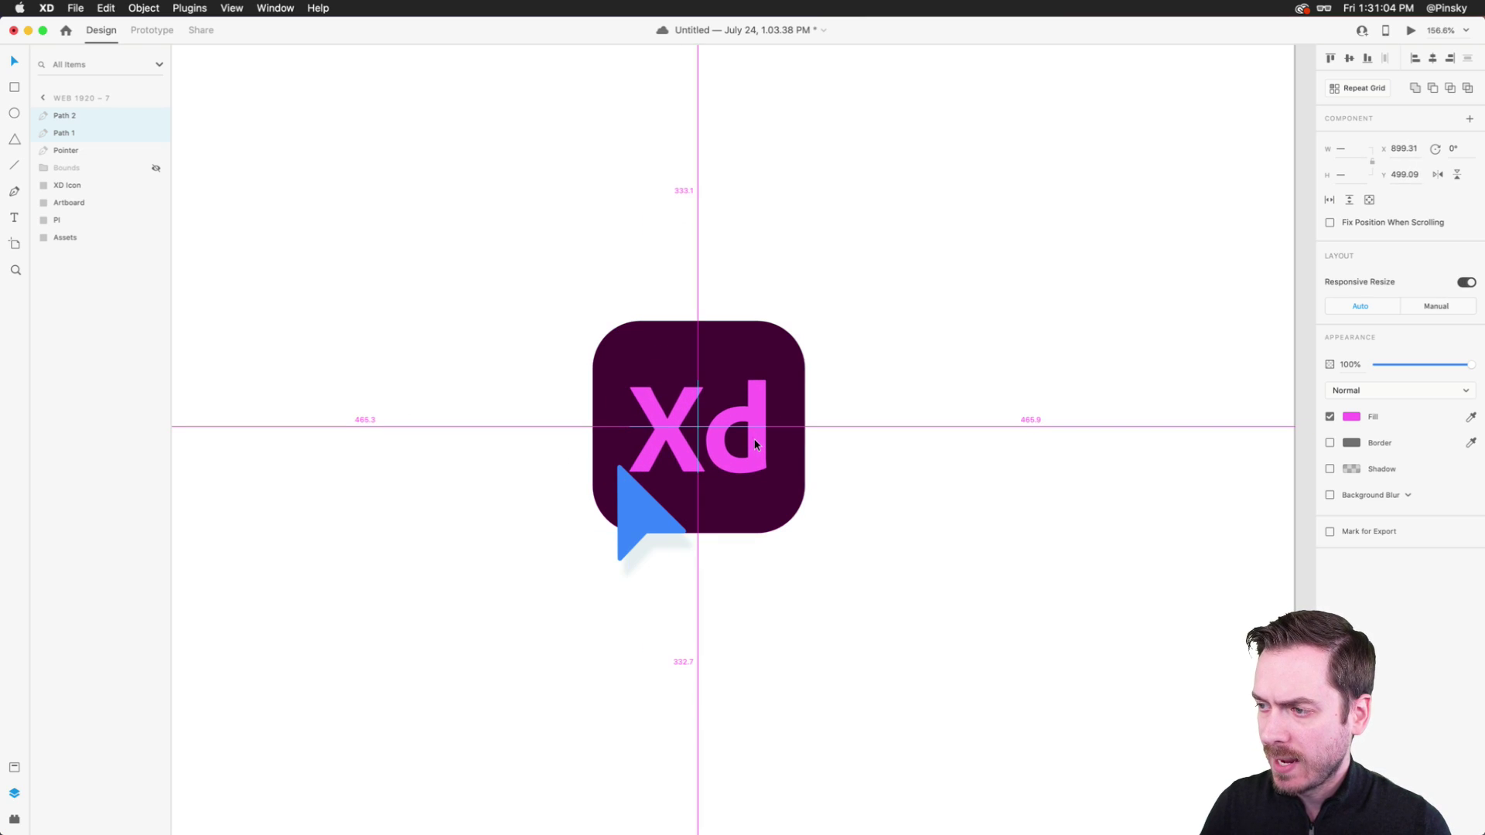
{"action": "scroll", "coordinate": [756, 444], "scroll_direction": "down", "scroll_amount": 5}
{"action": "scroll", "coordinate": [756, 437], "scroll_direction": "up", "scroll_amount": 5}
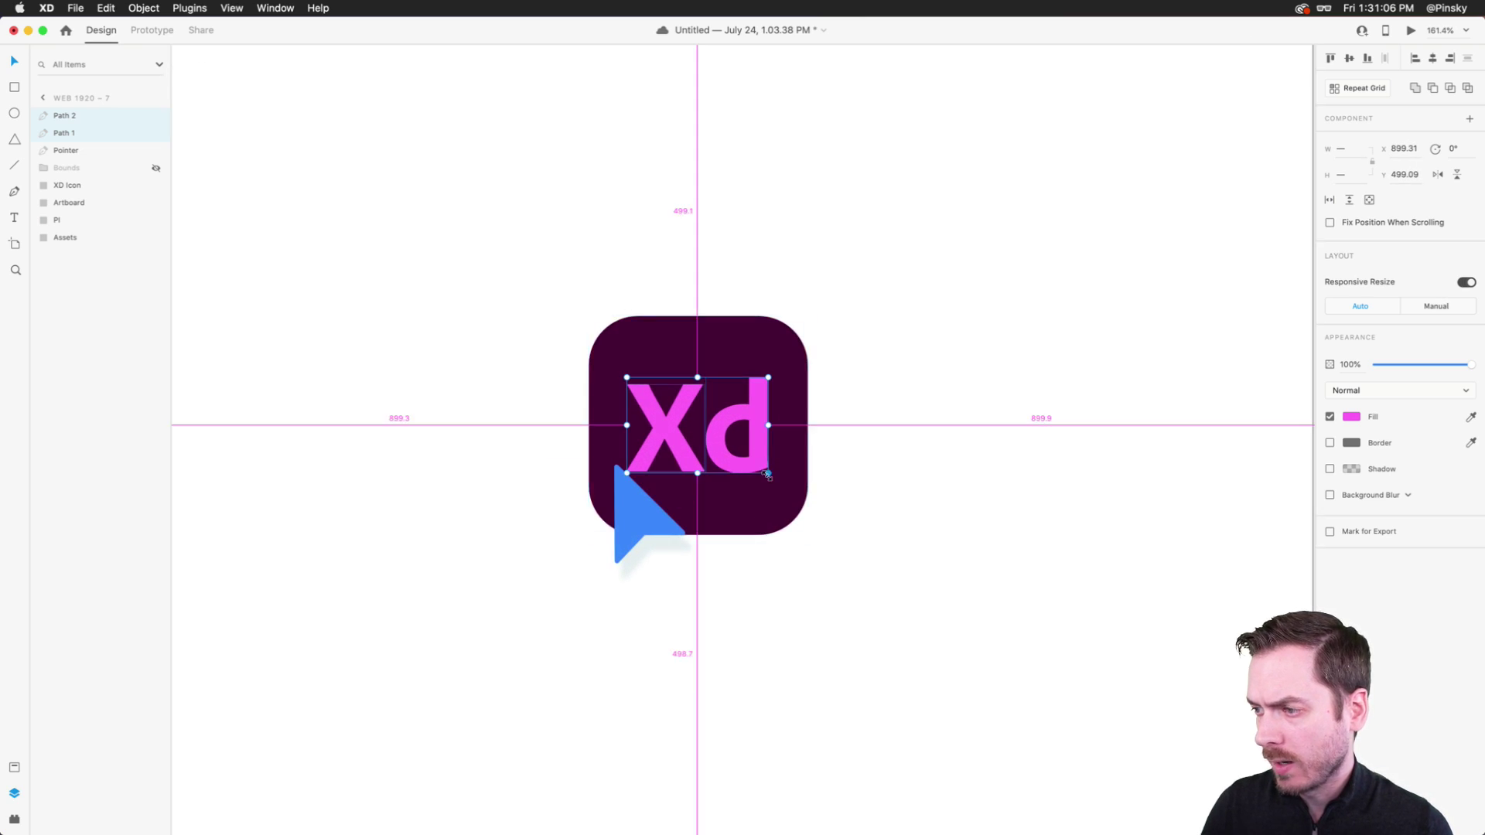
{"action": "left_click_drag", "start_coordinate": [768, 474], "coordinate": [774, 483]}
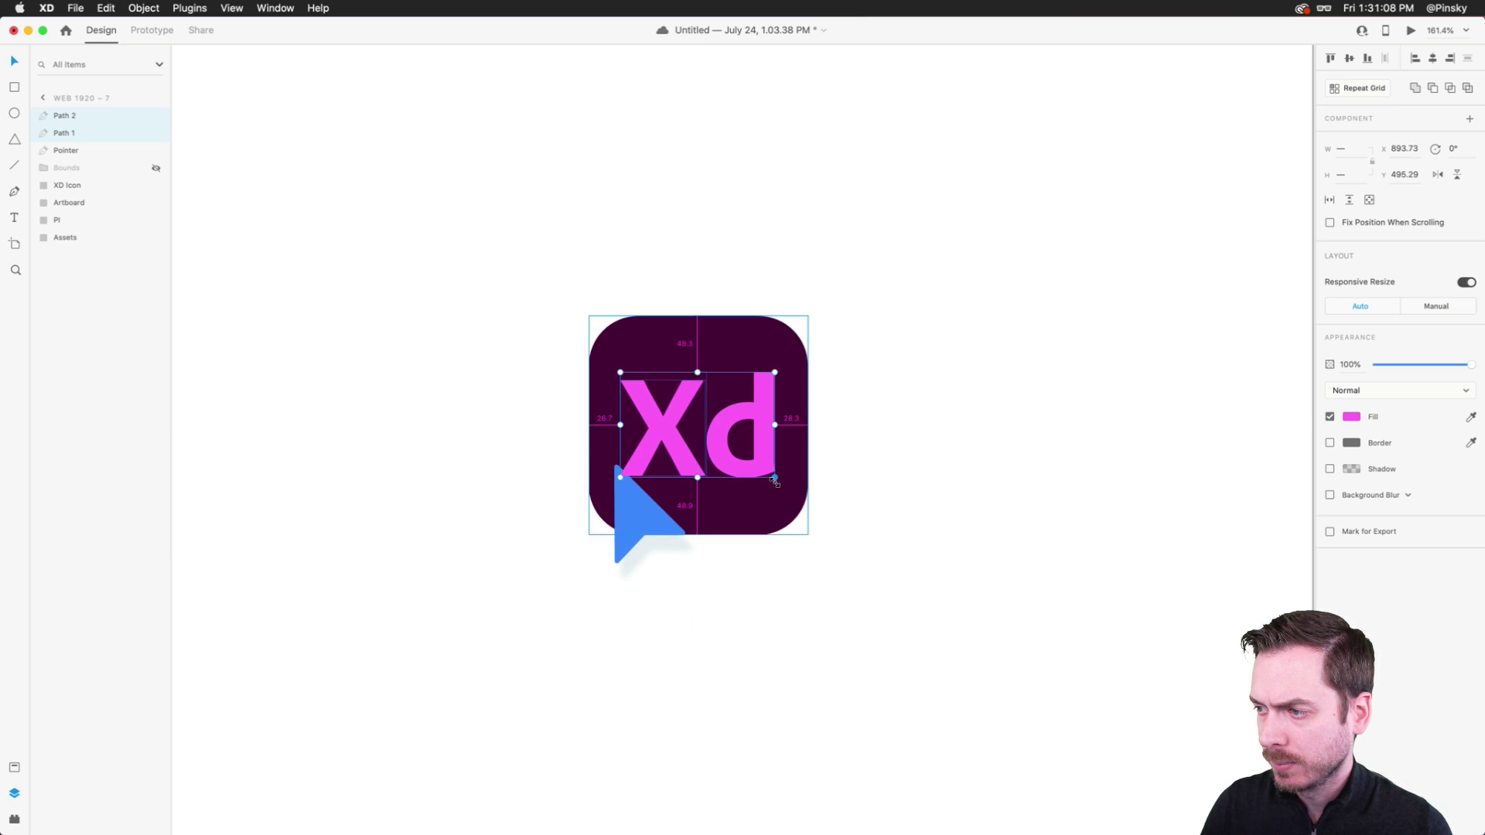
{"action": "scroll", "coordinate": [769, 441], "scroll_direction": "down", "scroll_amount": 5}
{"action": "scroll", "coordinate": [768, 445], "scroll_direction": "up", "scroll_amount": 6}
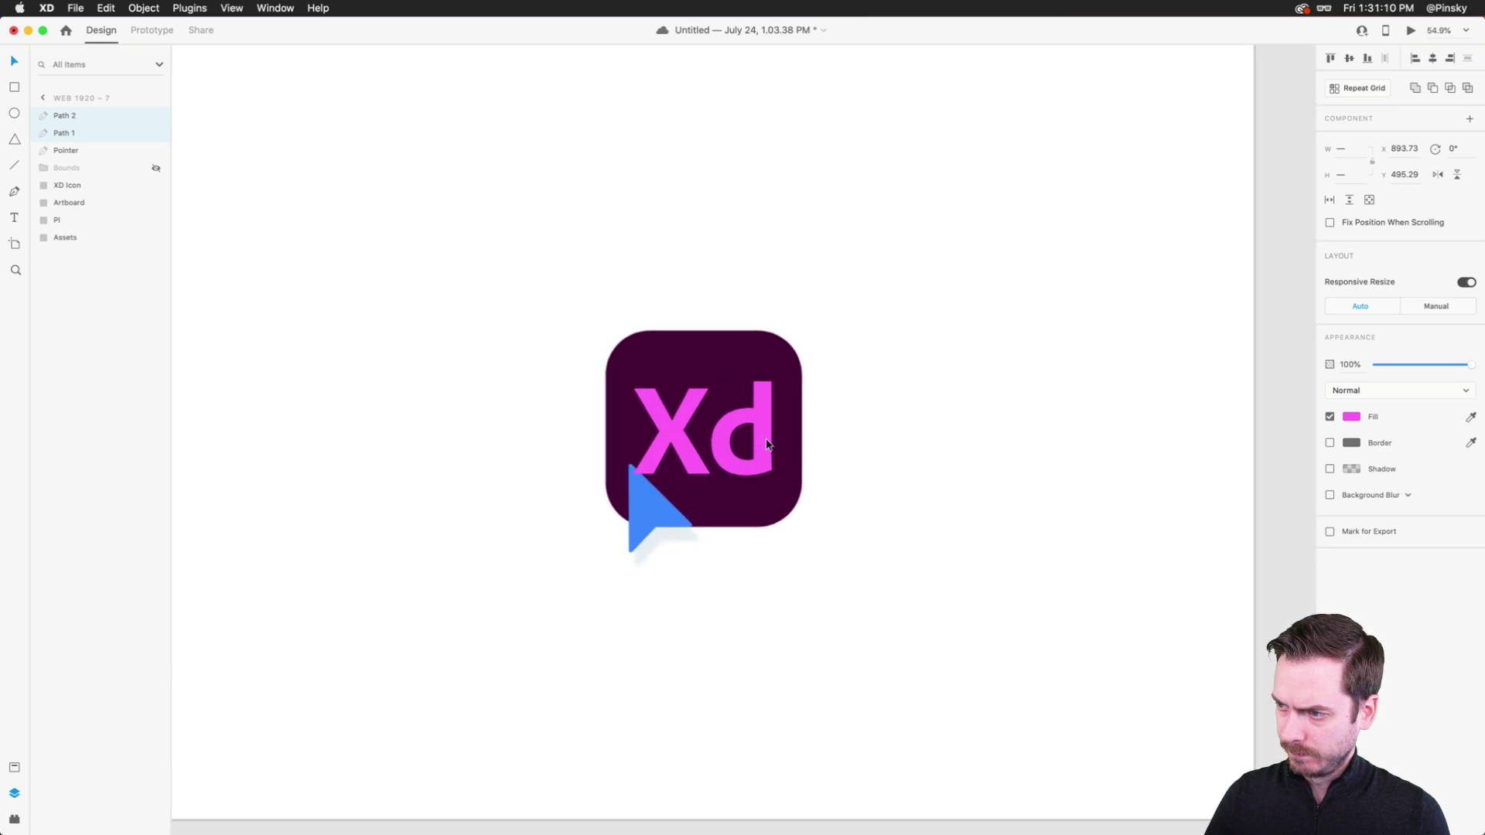
- Group the two letter paths, name the group XD, and place it directly beneath the Pointer layer
{"action": "key", "text": "super+g"}
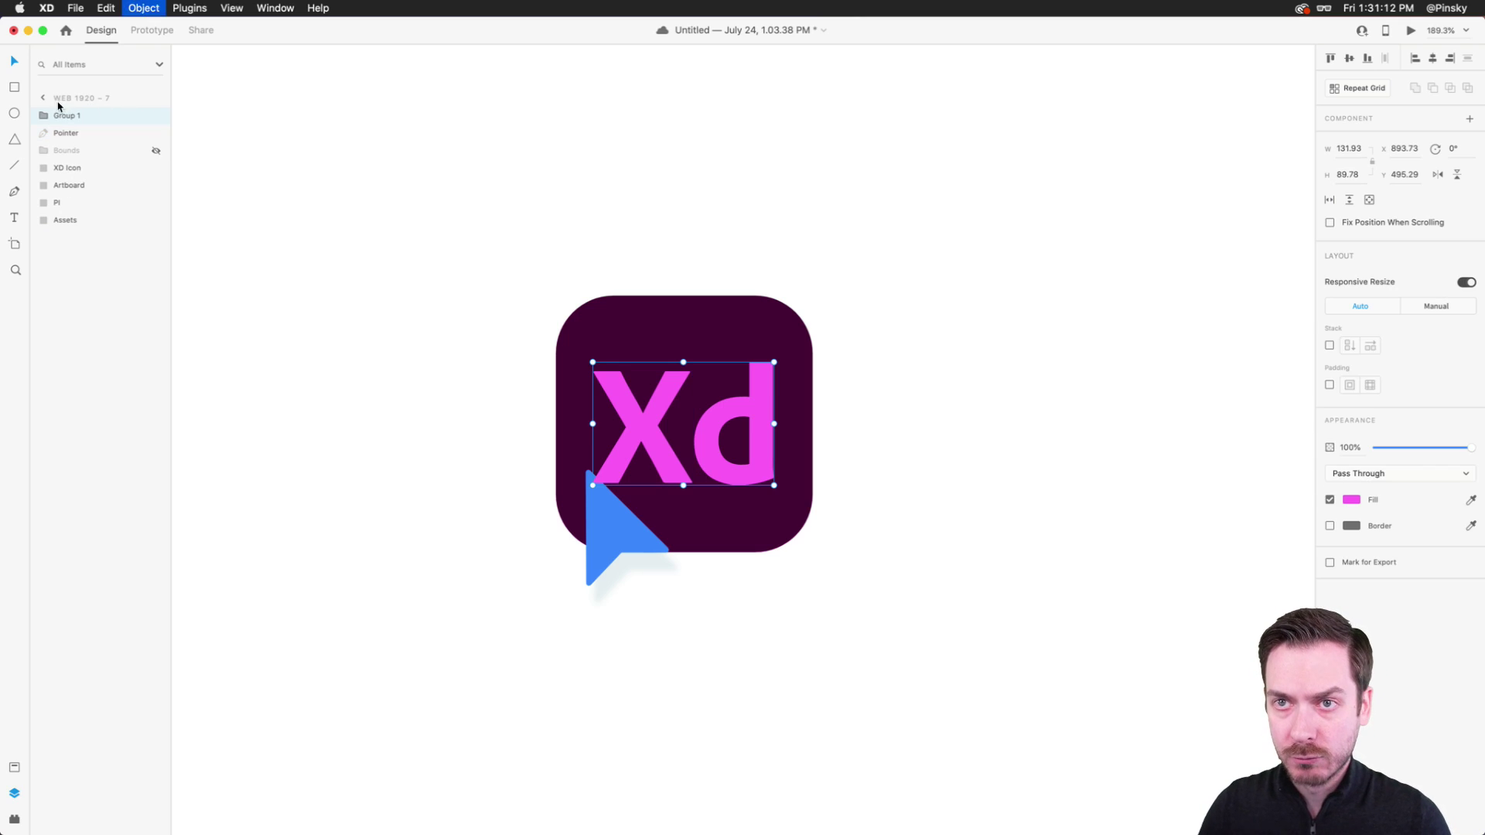
{"action": "double_click", "coordinate": [62, 116]}
{"action": "type", "text": "XD"}
{"action": "key", "text": "Return"}
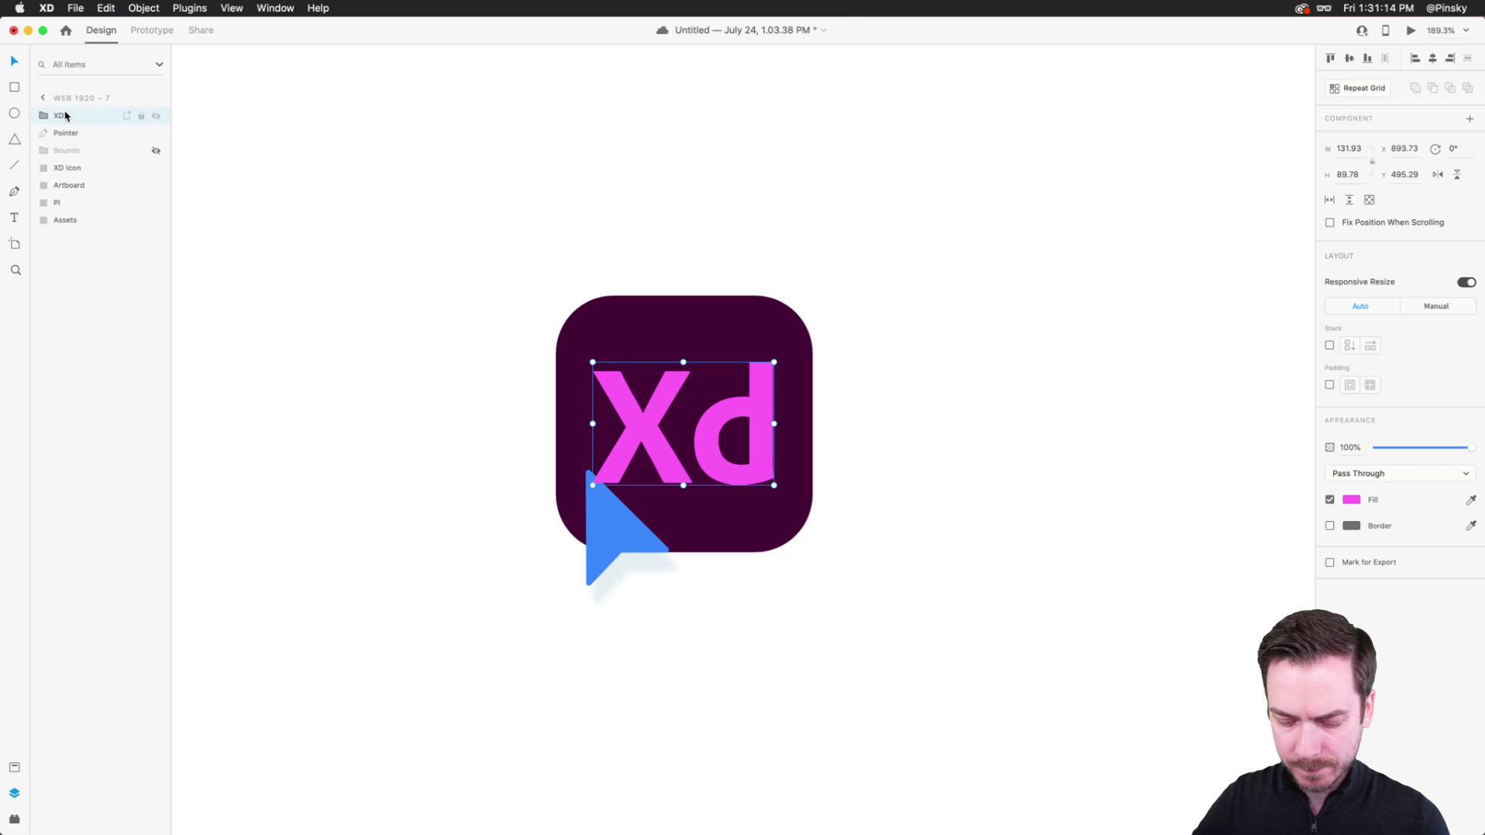
{"action": "key", "text": "super+bracketleft"}
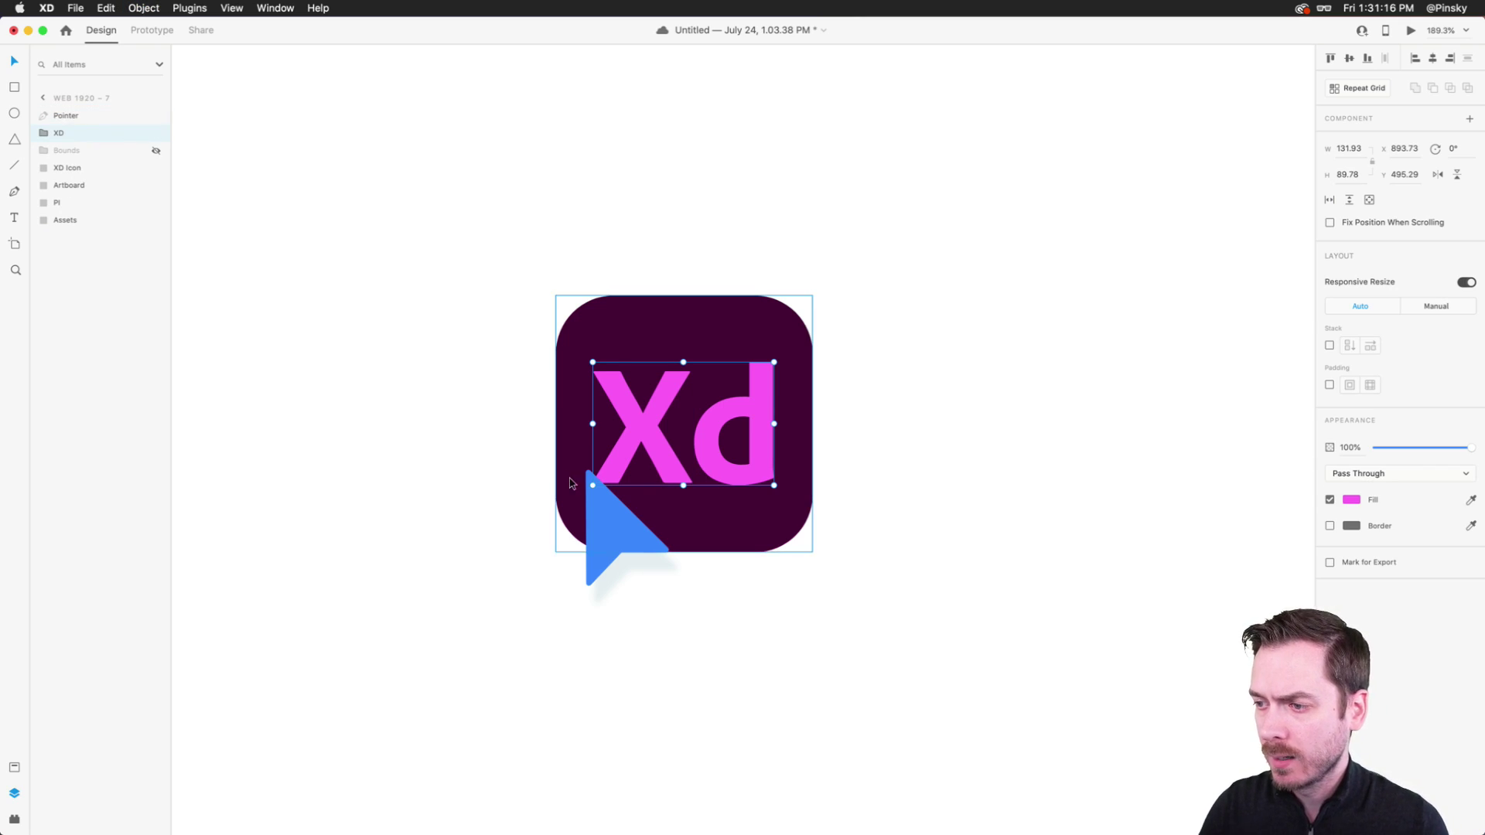
- Nudge the pointer on Web 1920 – 7 to X 846.91, Y 576.94 and hide the XD letter group
{"action": "key", "text": "shift+Up"}
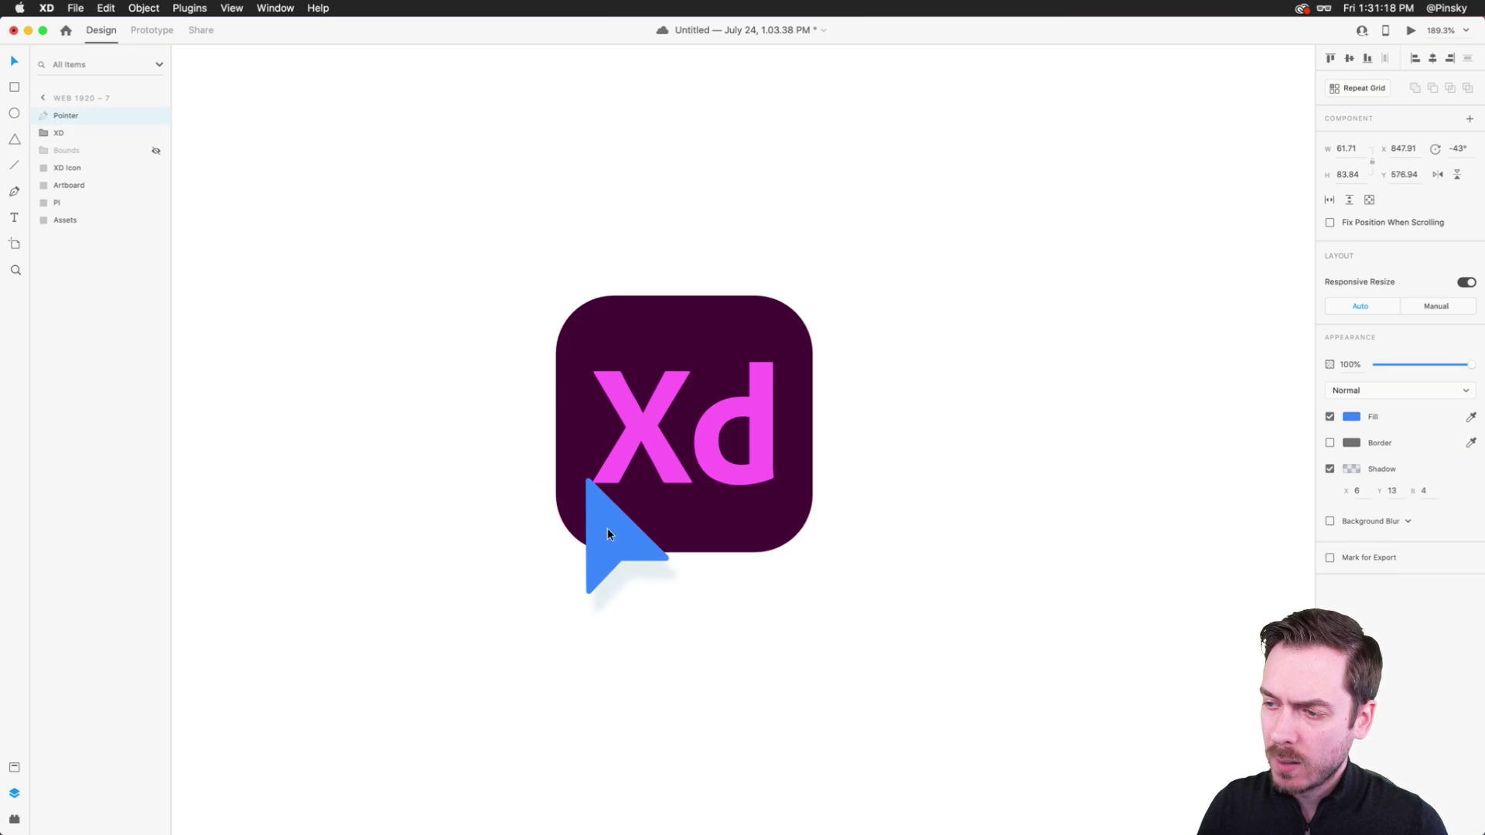
{"action": "key", "text": "Left"}
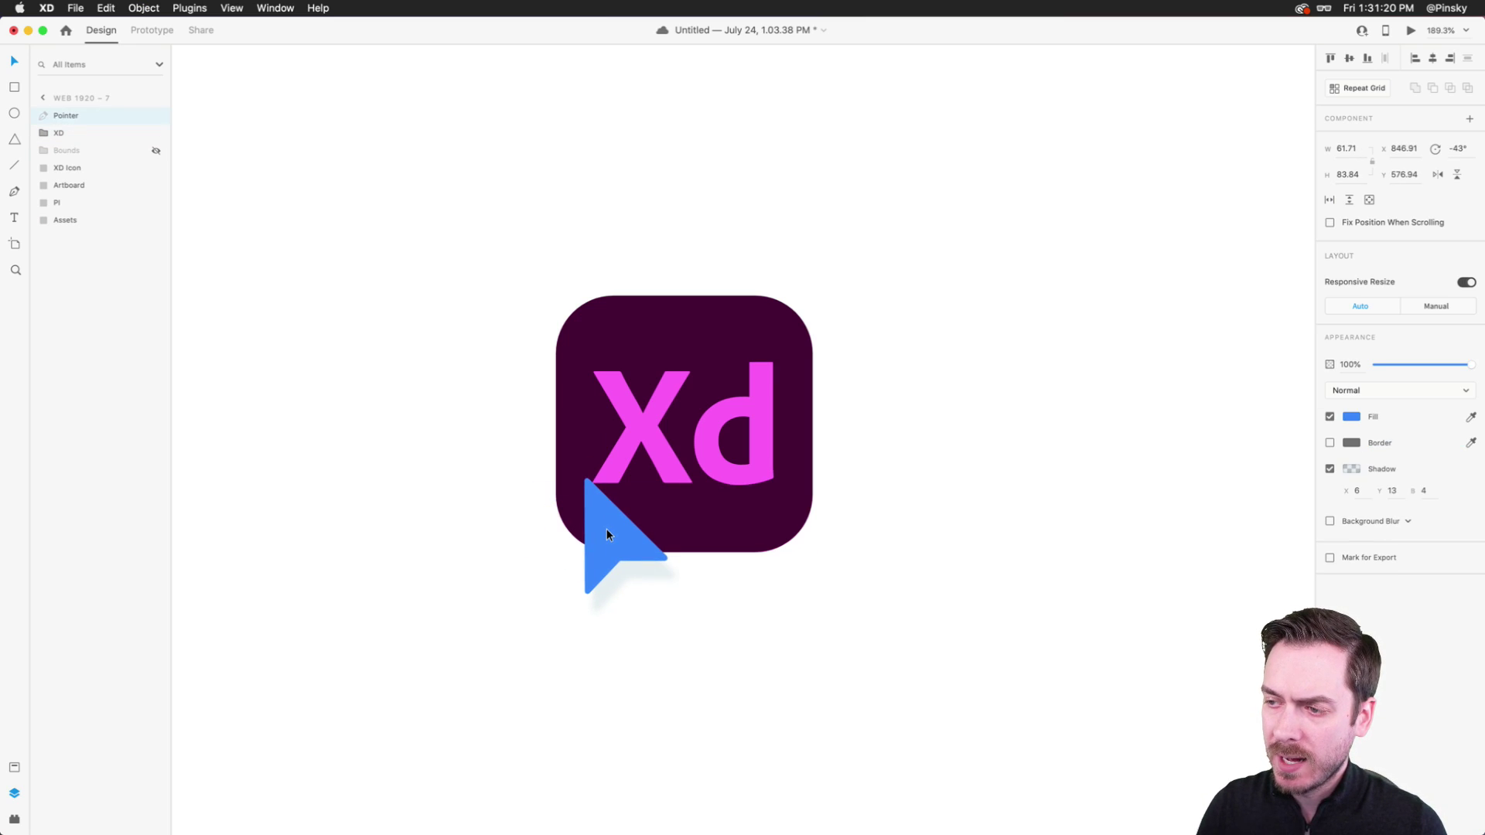
{"action": "left_click", "coordinate": [640, 417]}
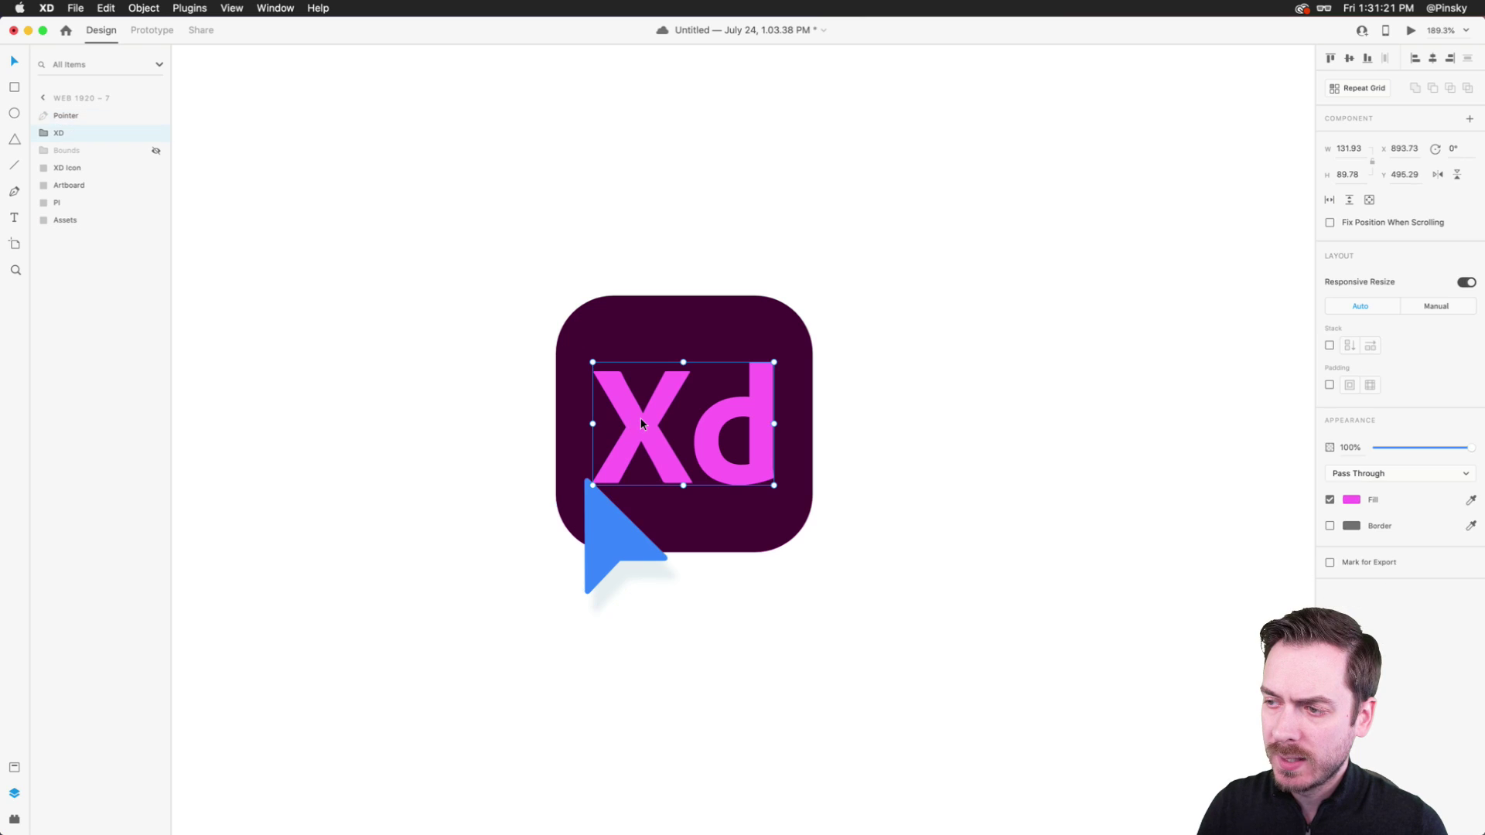
{"action": "left_click", "coordinate": [155, 133]}
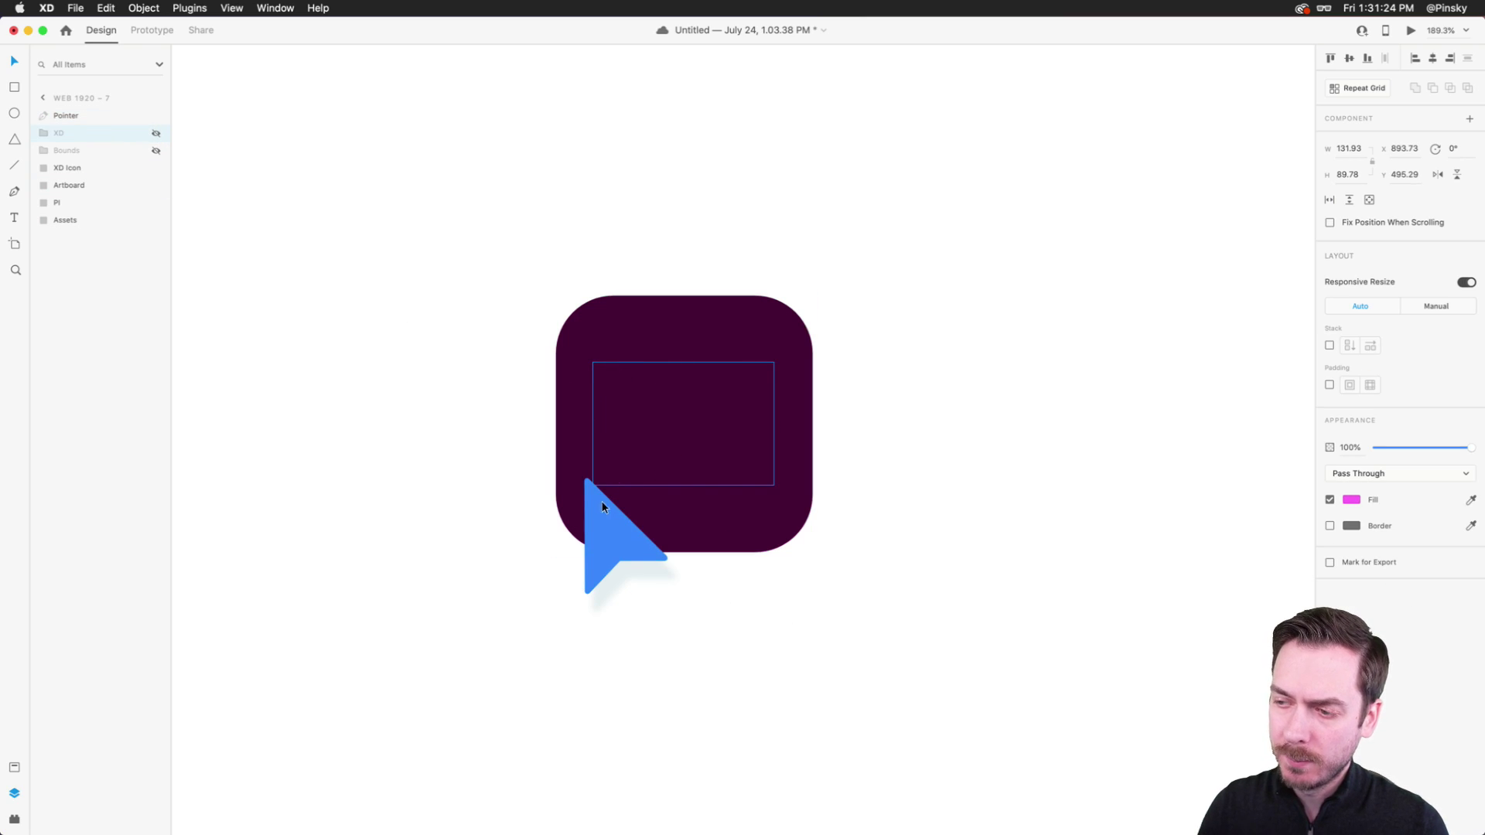
- Duplicate artboard Web 1920 – 7 and place the copy beside it at X -8, Y 1485
{"action": "scroll", "coordinate": [596, 499], "scroll_direction": "down", "scroll_amount": 10}
{"action": "left_click", "coordinate": [364, 315]}
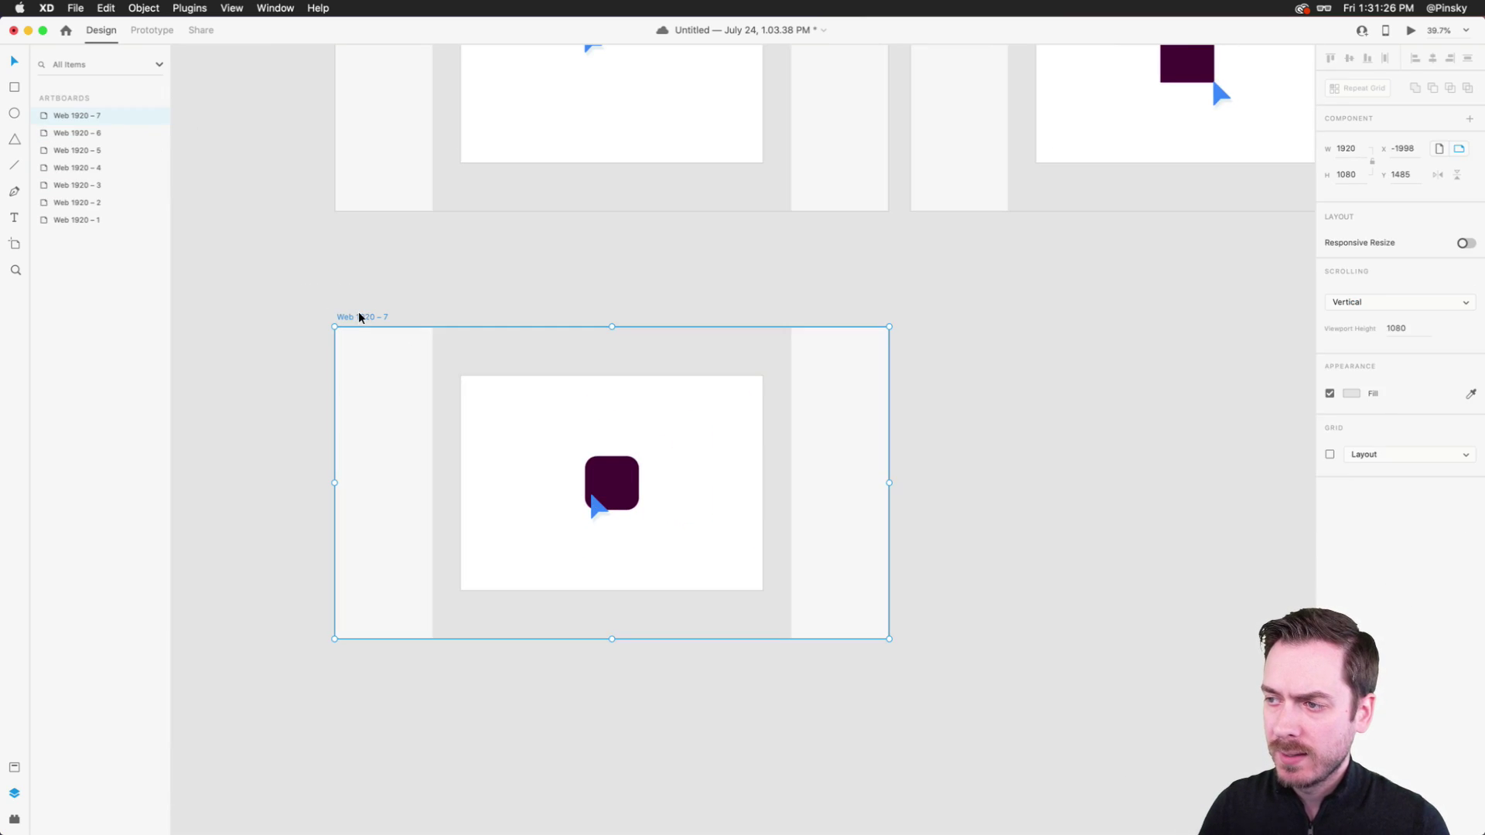
{"action": "scroll", "coordinate": [931, 573], "scroll_direction": "left", "scroll_amount": 3}
{"action": "scroll", "coordinate": [714, 443], "scroll_direction": "up", "scroll_amount": 10}
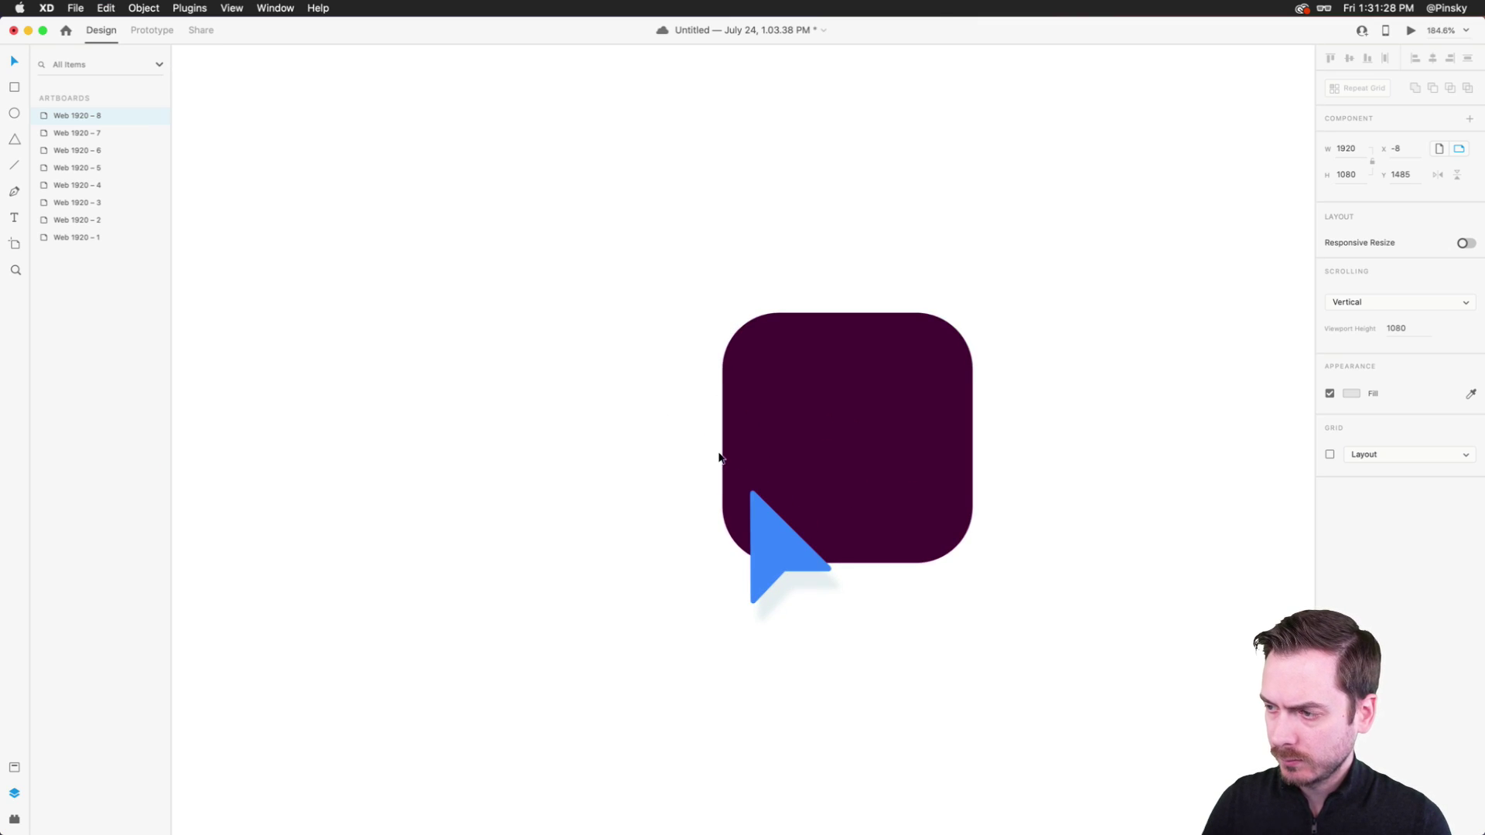
- Draw a vertical line about 78 px long above the pointer tip on Web 1920 – 8, starting at about X 894.5, Y 498.5
{"action": "left_click", "coordinate": [807, 548]}
{"action": "key", "text": "l"}
{"action": "scroll", "coordinate": [805, 550], "scroll_direction": "up", "scroll_amount": 3}
{"action": "left_click_drag", "start_coordinate": [596, 381], "coordinate": [596, 333]}
{"action": "left_click_drag", "start_coordinate": [596, 407], "coordinate": [596, 462]}
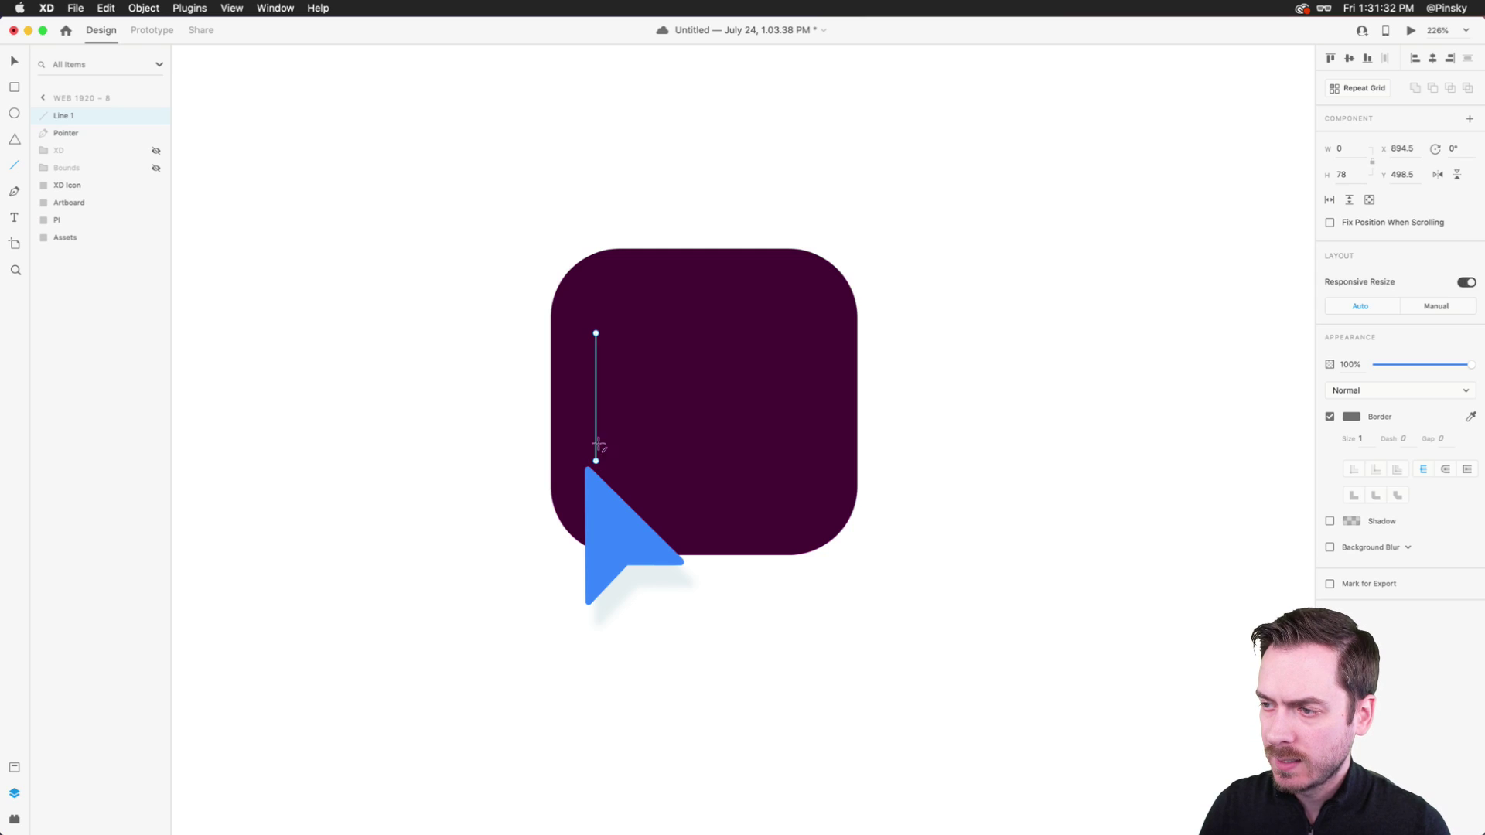
{"action": "key", "text": "v"}
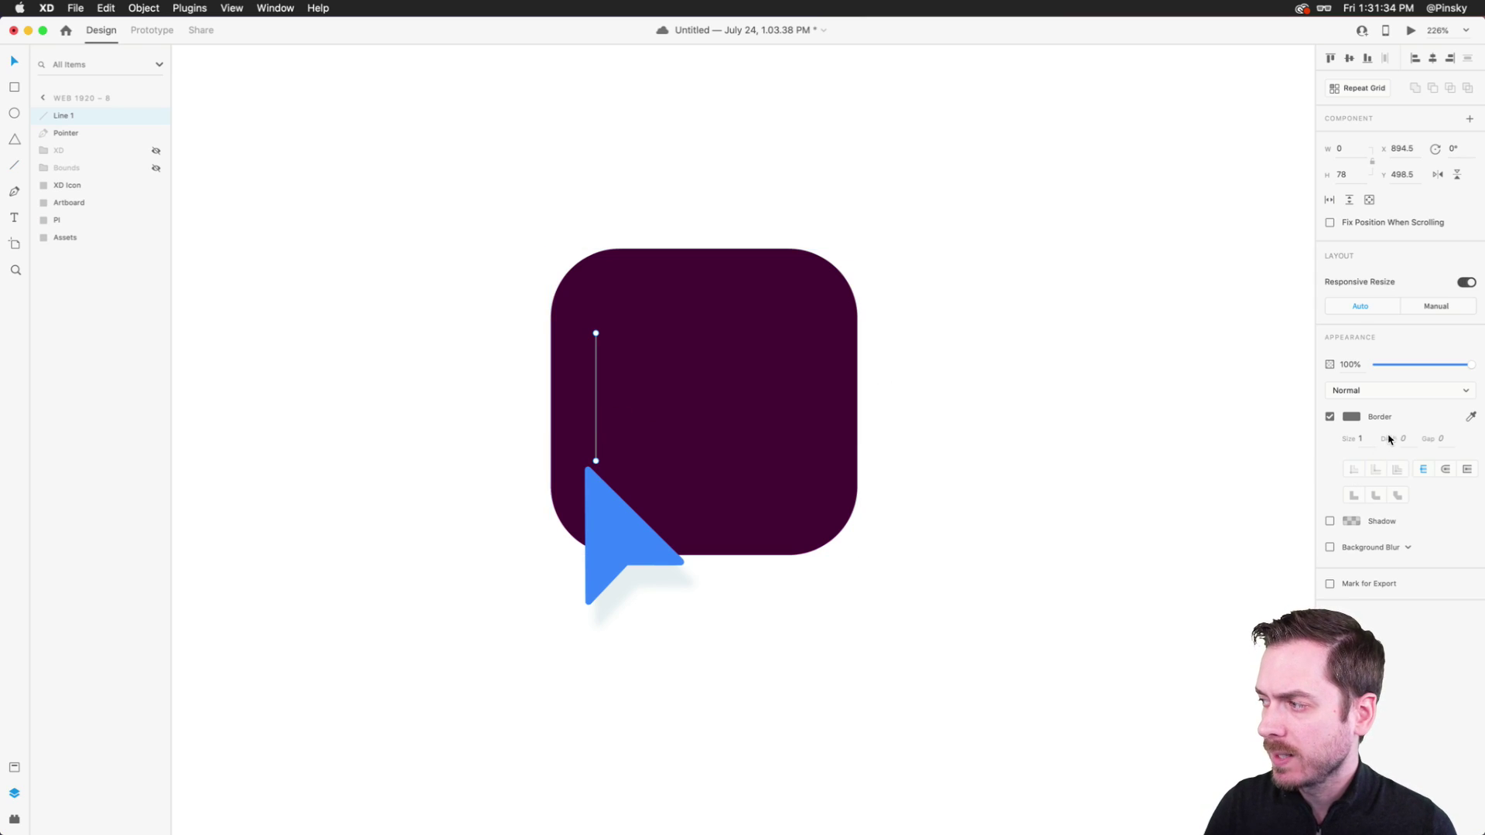
- Change the vertical line's border colour to a very pale pink
{"action": "left_click", "coordinate": [1352, 416]}
{"action": "type", "text": "FFAAAA"}
{"action": "key", "text": "Return"}
{"action": "left_click", "coordinate": [1306, 387]}
{"action": "left_click_drag", "start_coordinate": [1211, 356], "coordinate": [1125, 290]}
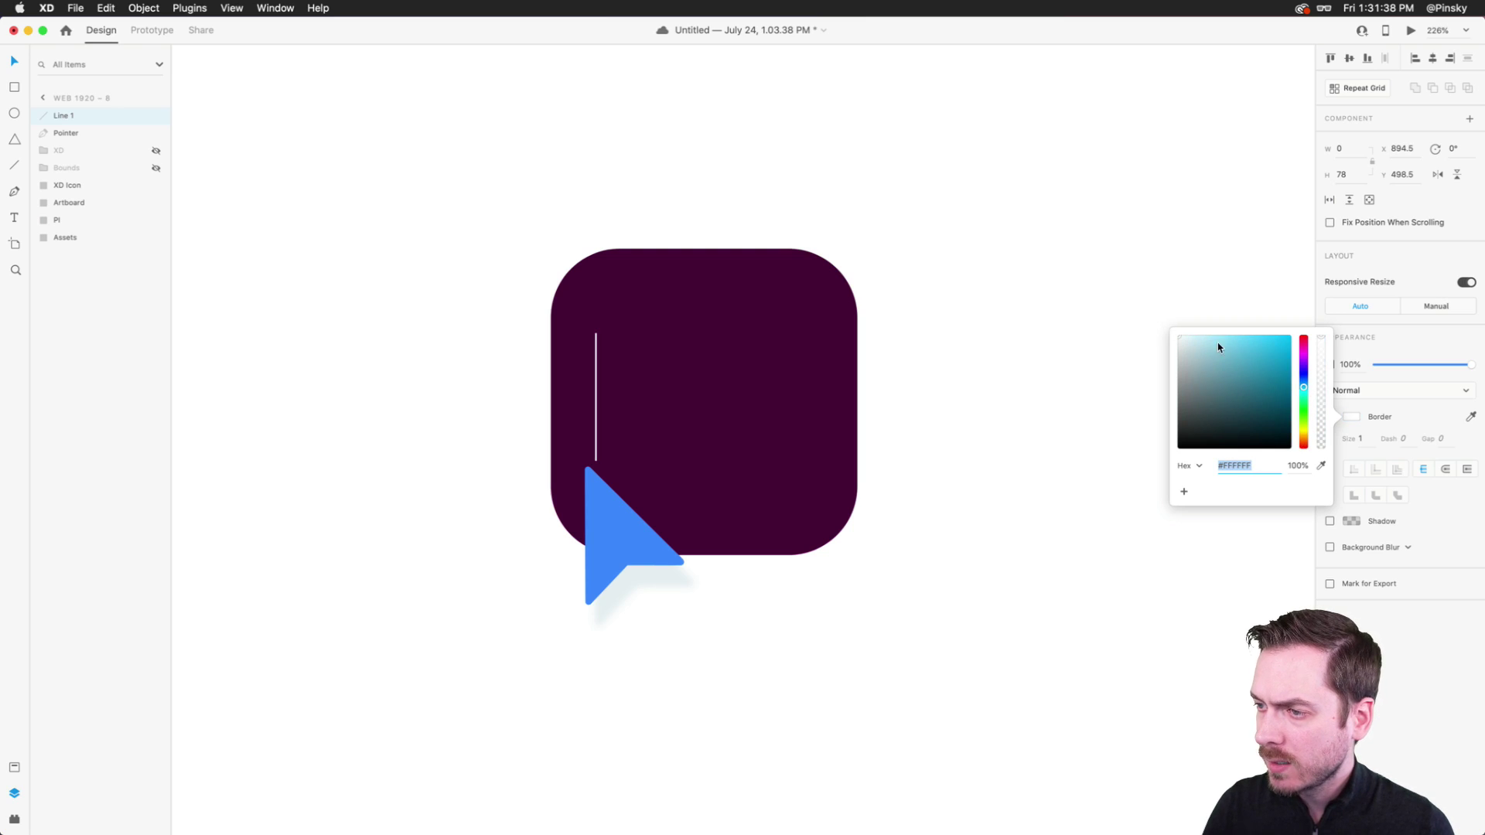
{"action": "left_click_drag", "start_coordinate": [1309, 391], "coordinate": [1305, 357]}
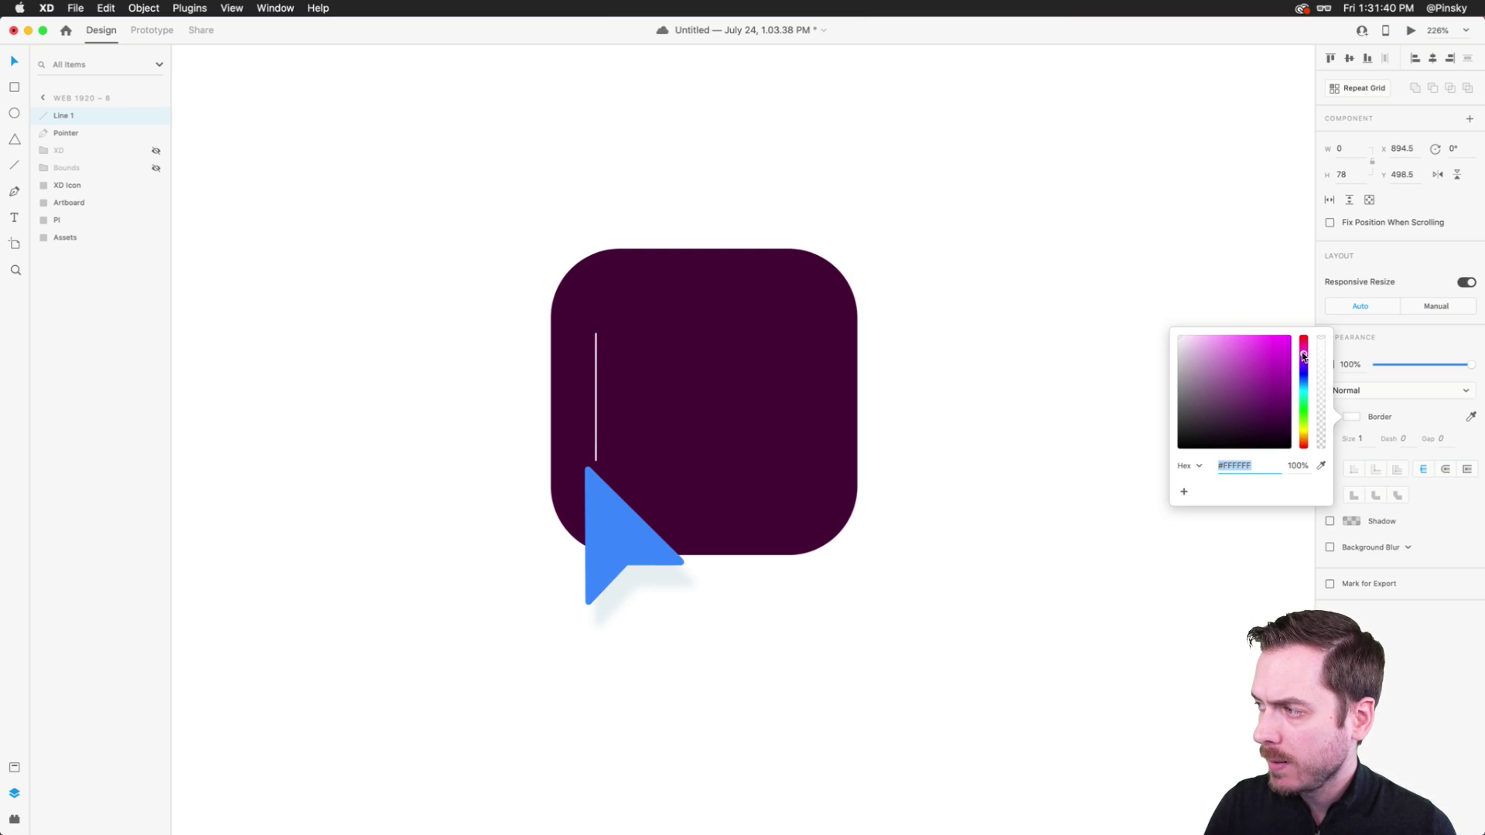
{"action": "left_click_drag", "start_coordinate": [1185, 343], "coordinate": [1196, 335]}
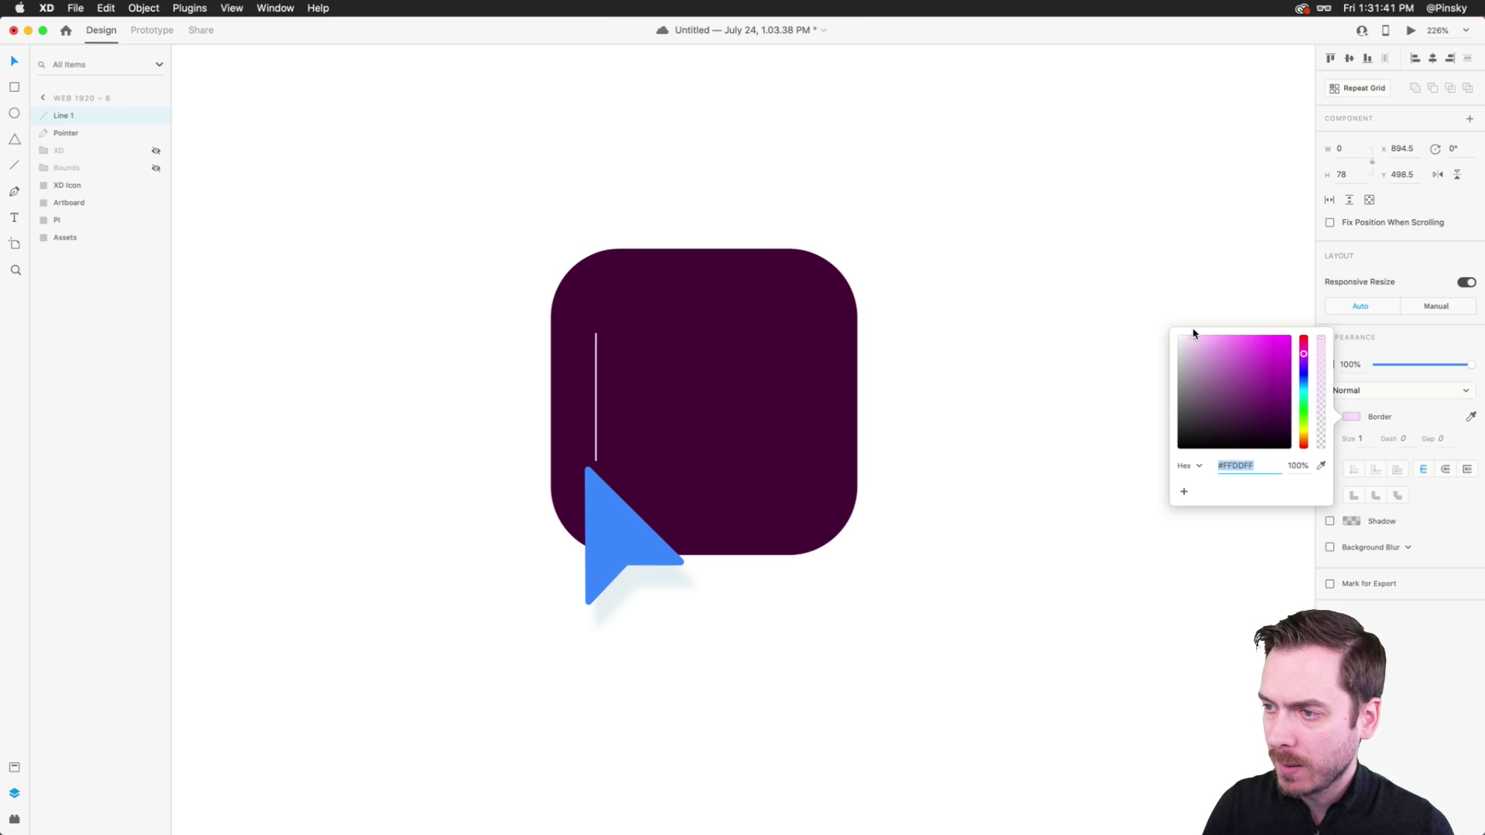
- Give the line a border size of 4 with round caps and move it so its lower end meets the pointer's tip
{"action": "left_click", "coordinate": [1369, 446]}
{"action": "type", "text": "4"}
{"action": "key", "text": "Return"}
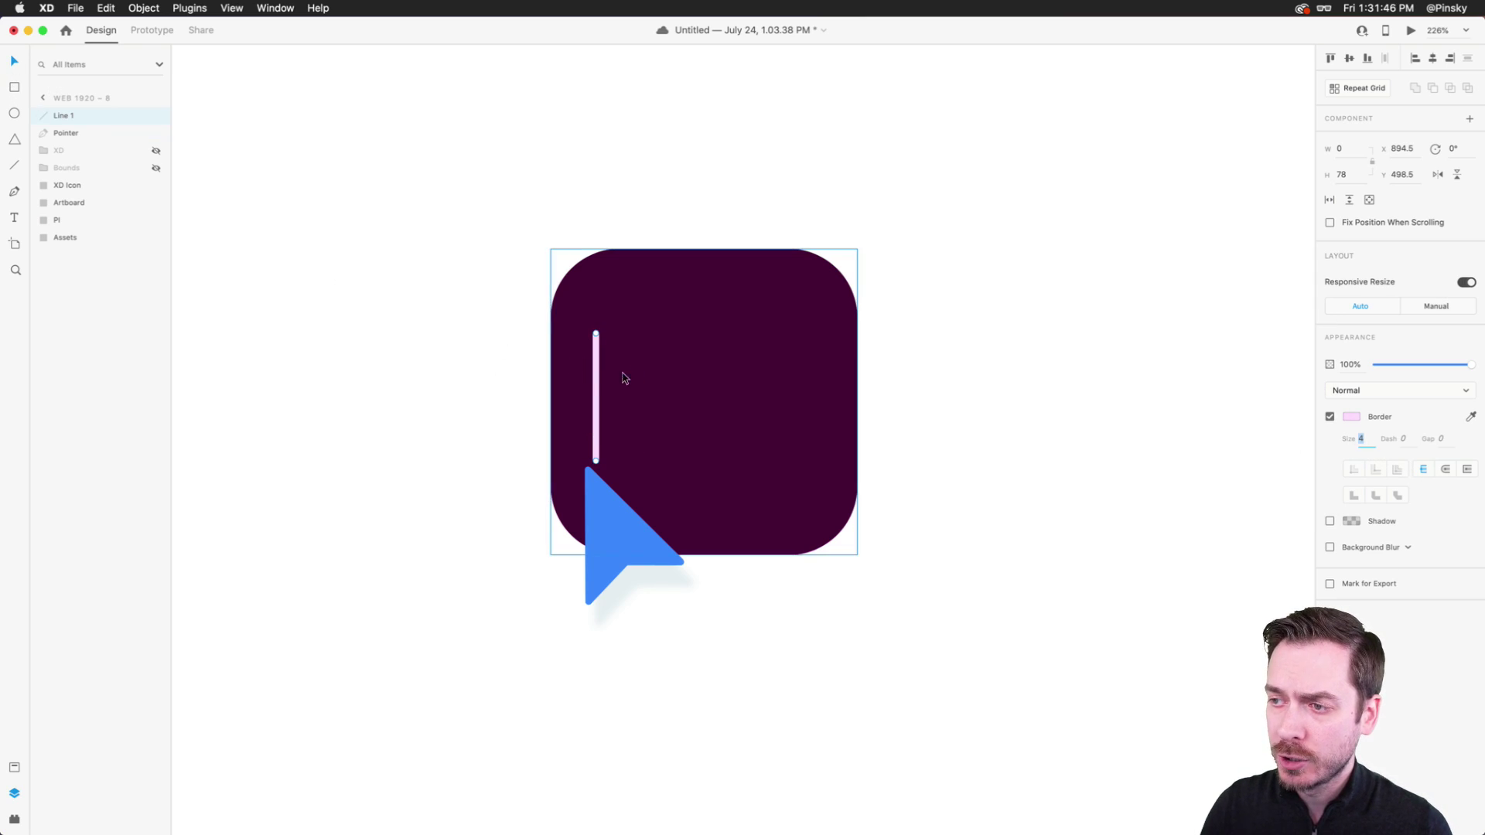
{"action": "left_click_drag", "start_coordinate": [596, 383], "coordinate": [586, 382]}
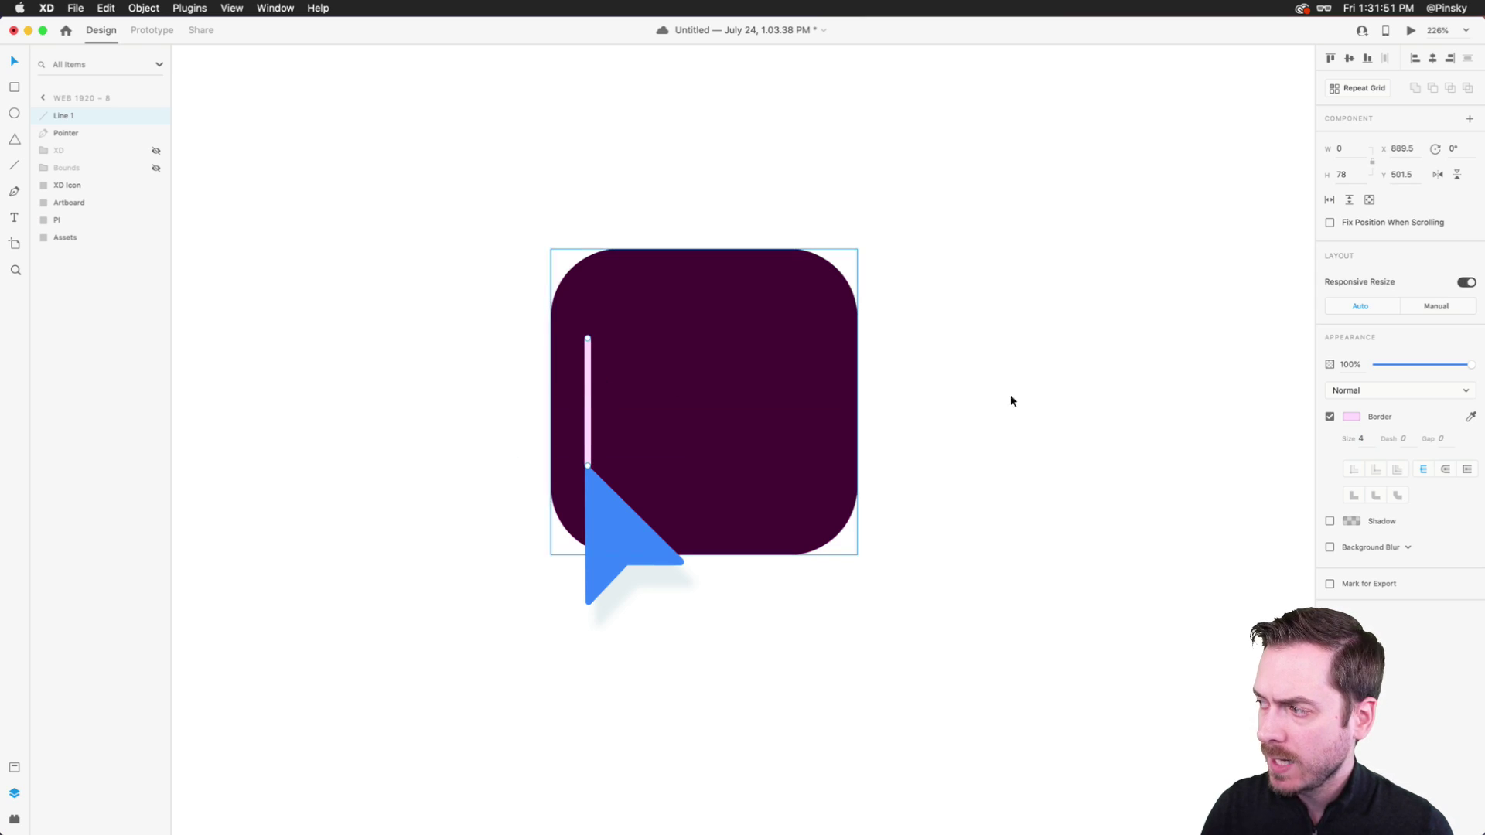
{"action": "left_click", "coordinate": [1446, 468]}
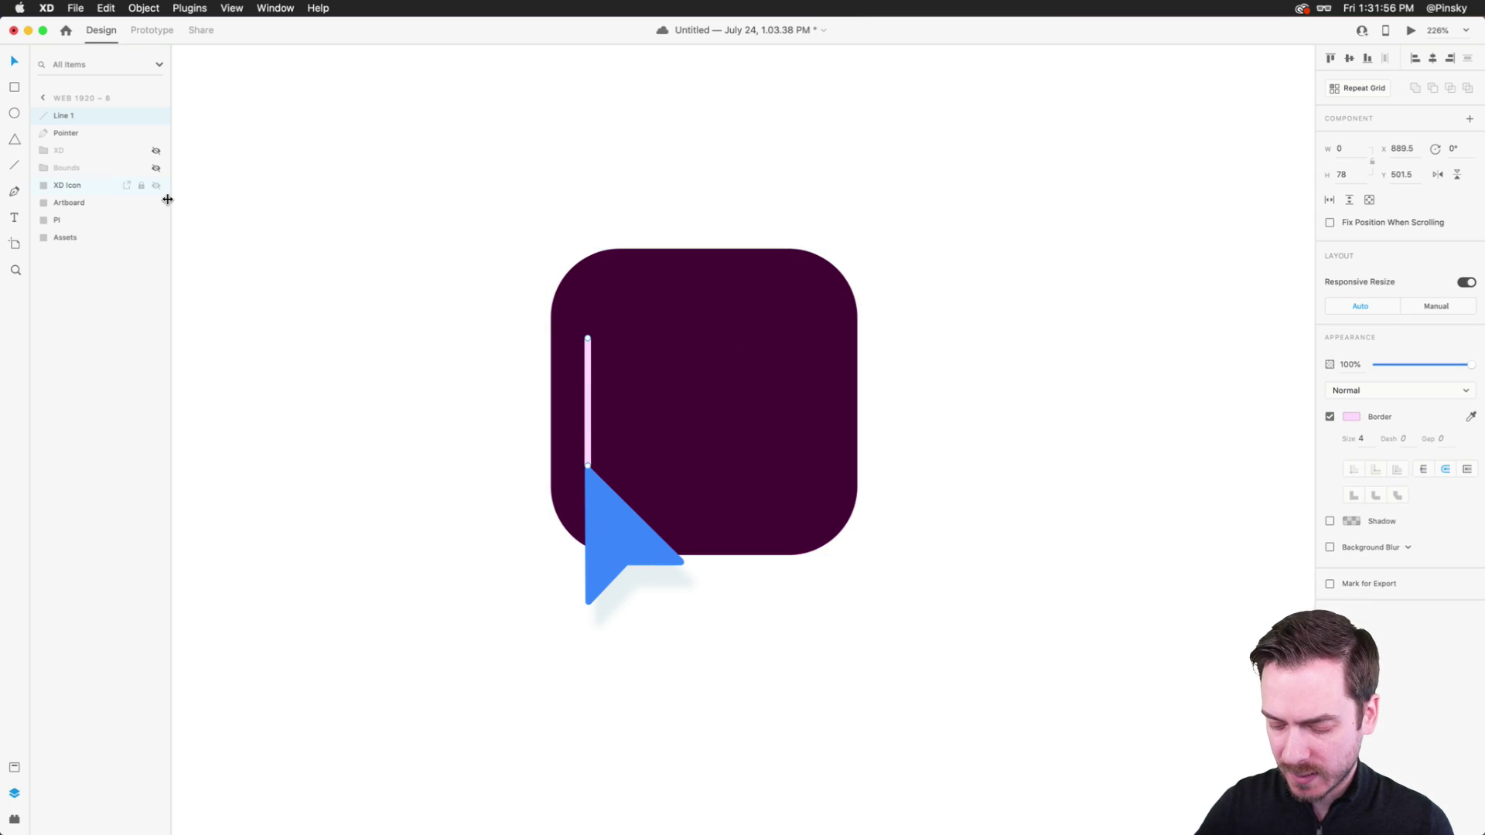
- Move the Line 1 layer below the Pointer layer and rename it Cursor
{"action": "left_click_drag", "start_coordinate": [75, 116], "coordinate": [60, 135]}
{"action": "double_click", "coordinate": [60, 137]}
{"action": "type", "text": "Curs"}
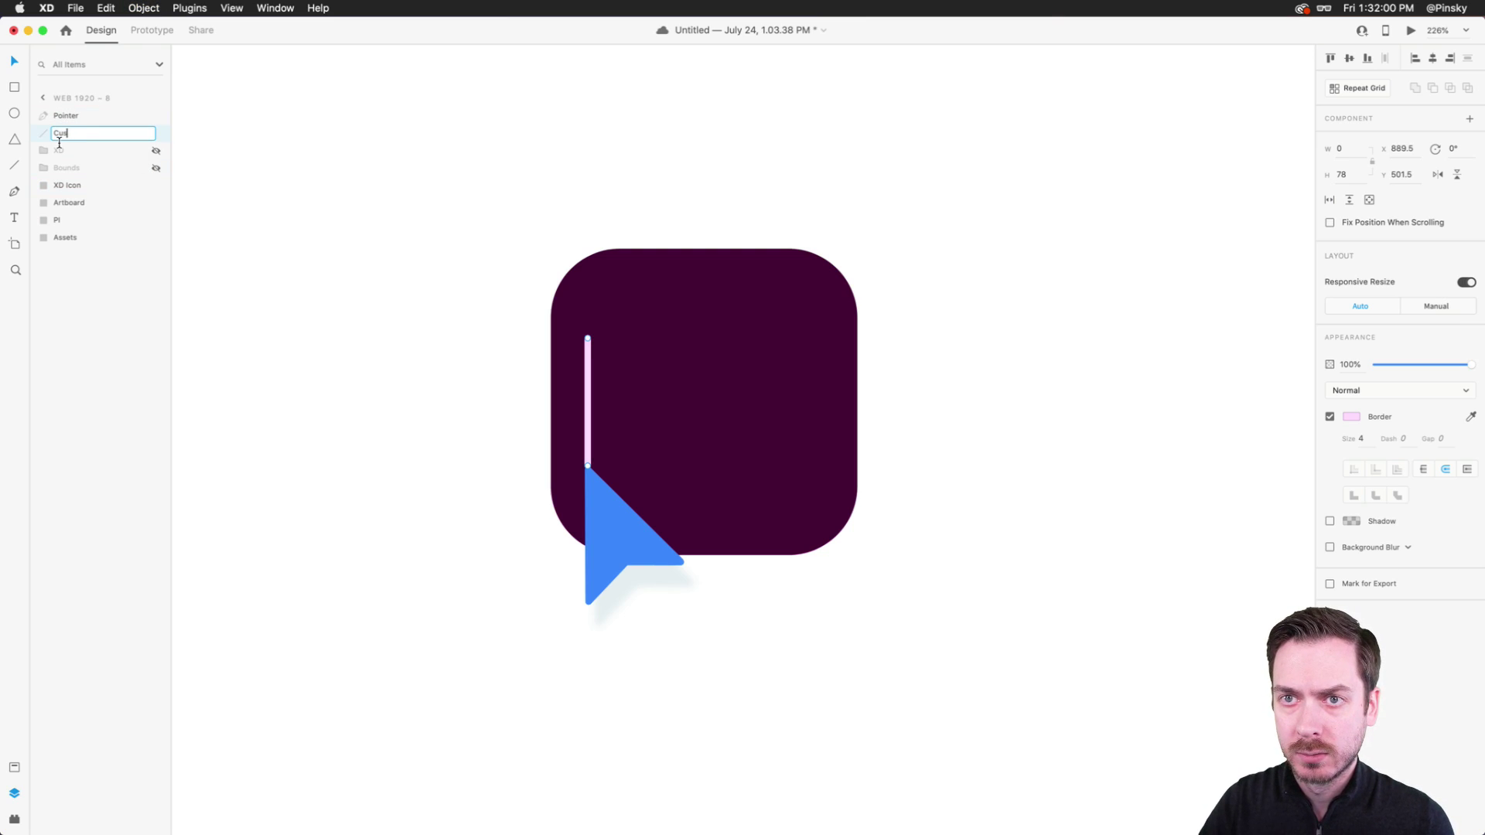
{"action": "type", "text": "or"}
{"action": "key", "text": "Return"}
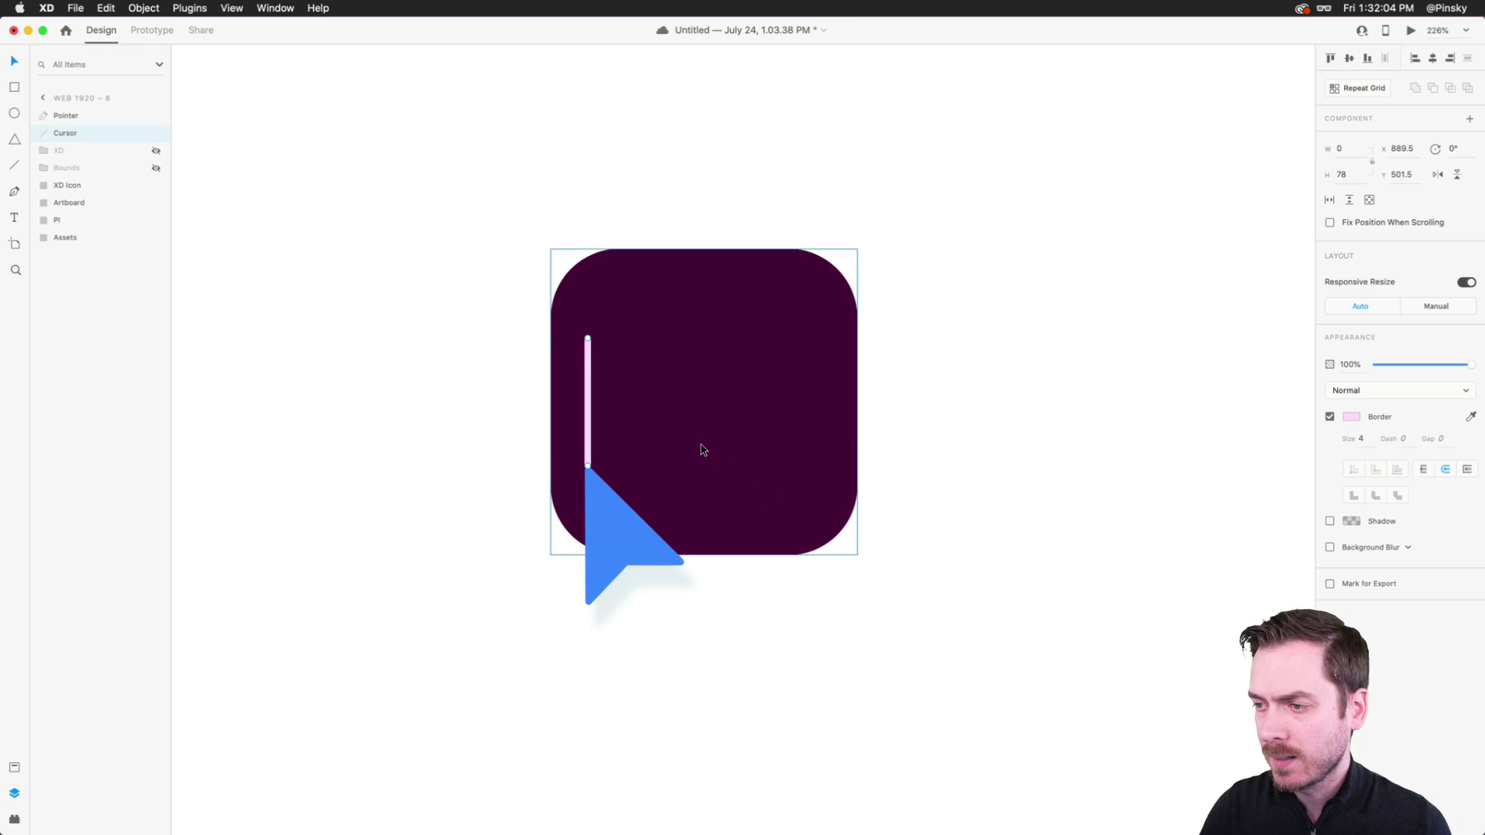
- Compare artboards Web 1920 – 7 and Web 1920 – 8, checking the icon, the pointer and the cursor line
{"action": "scroll", "coordinate": [701, 449], "scroll_direction": "down", "scroll_amount": 10}
{"action": "scroll", "coordinate": [701, 450], "scroll_direction": "up", "scroll_amount": 10}
{"action": "scroll", "coordinate": [700, 449], "scroll_direction": "down", "scroll_amount": 10}
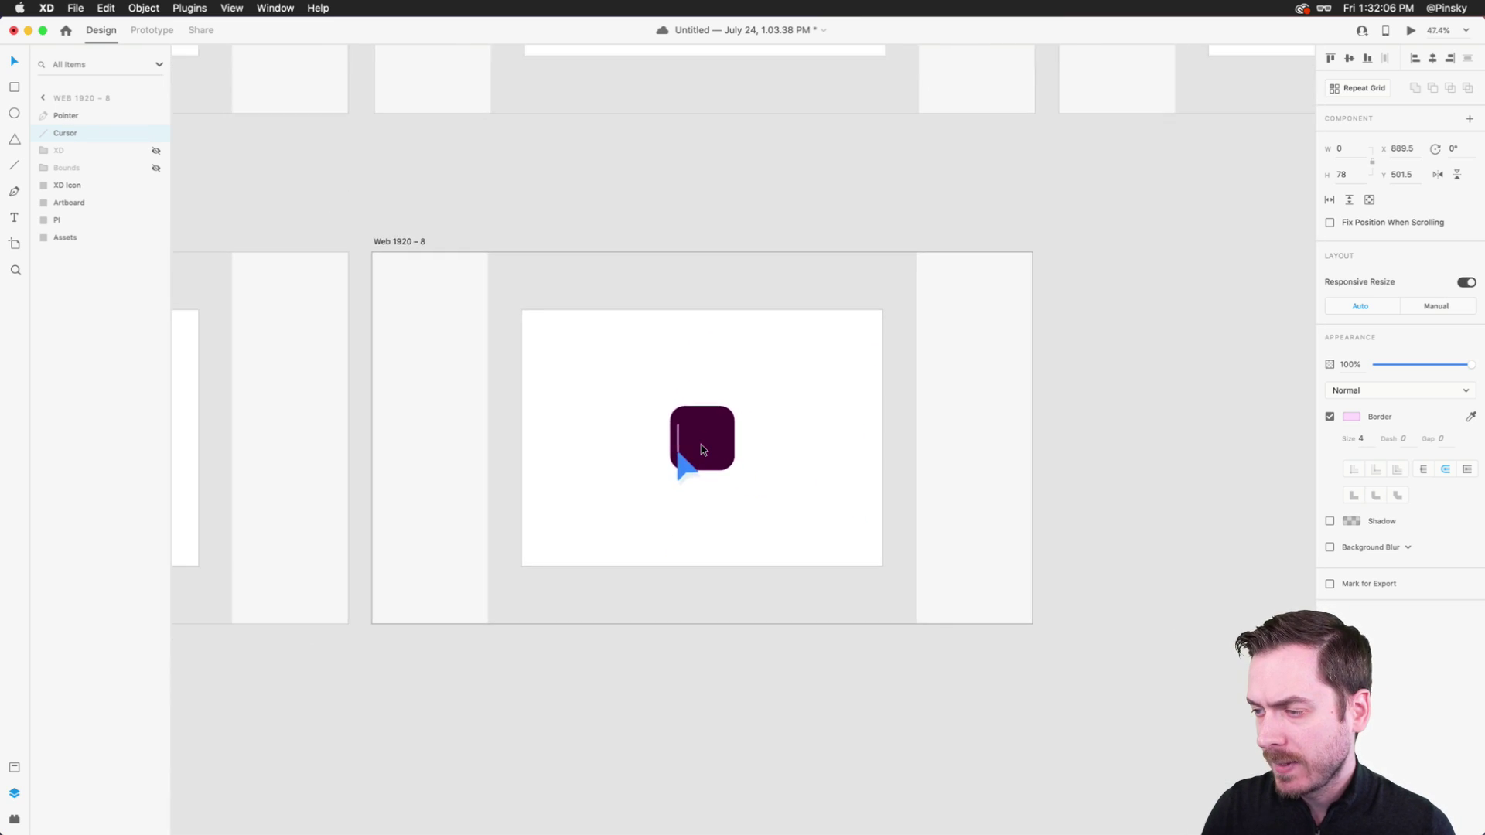
{"action": "scroll", "coordinate": [701, 449], "scroll_direction": "left", "scroll_amount": 5}
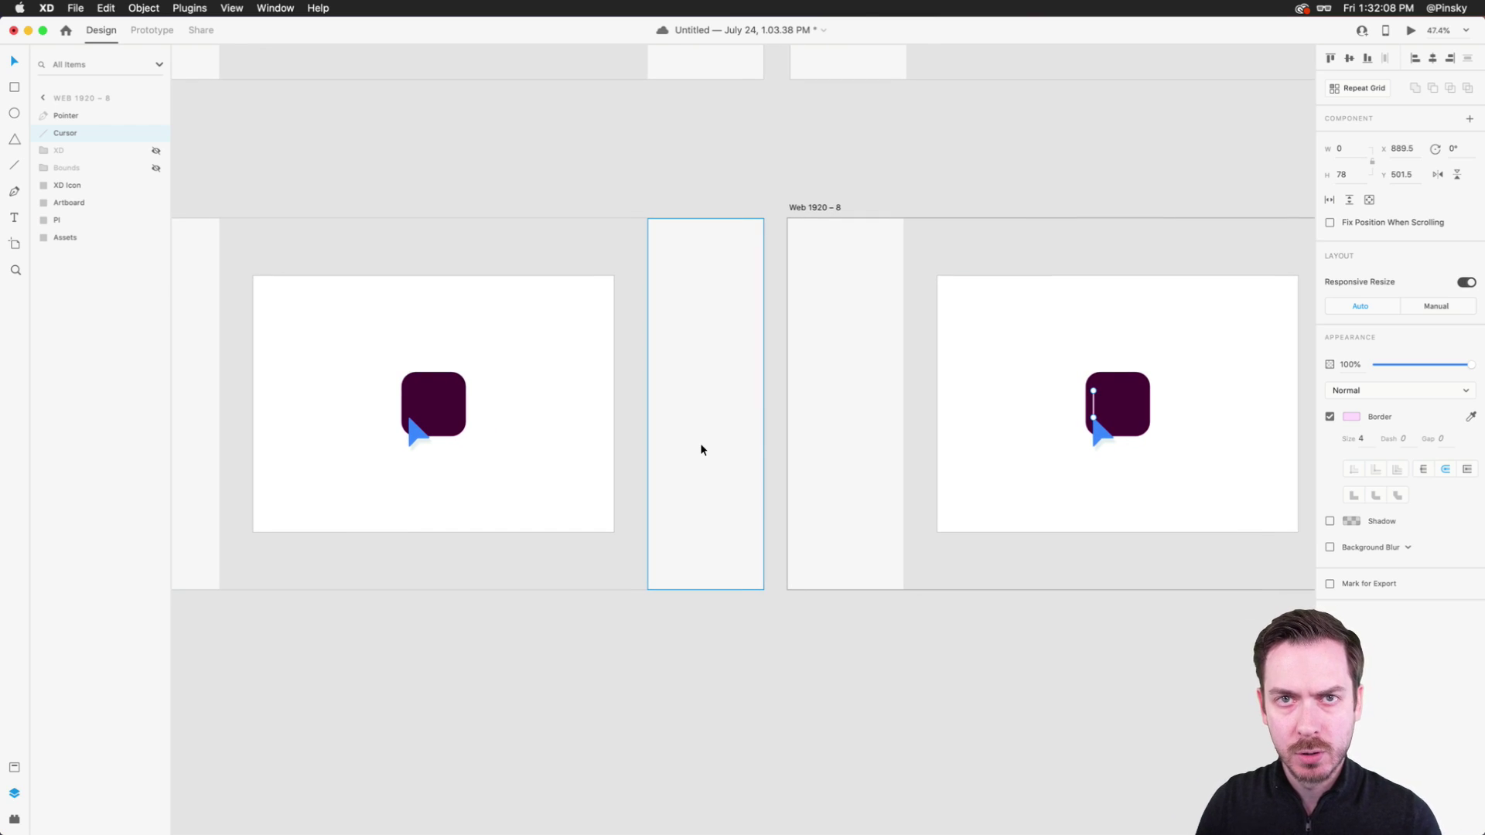
{"action": "scroll", "coordinate": [701, 450], "scroll_direction": "down", "scroll_amount": 2}
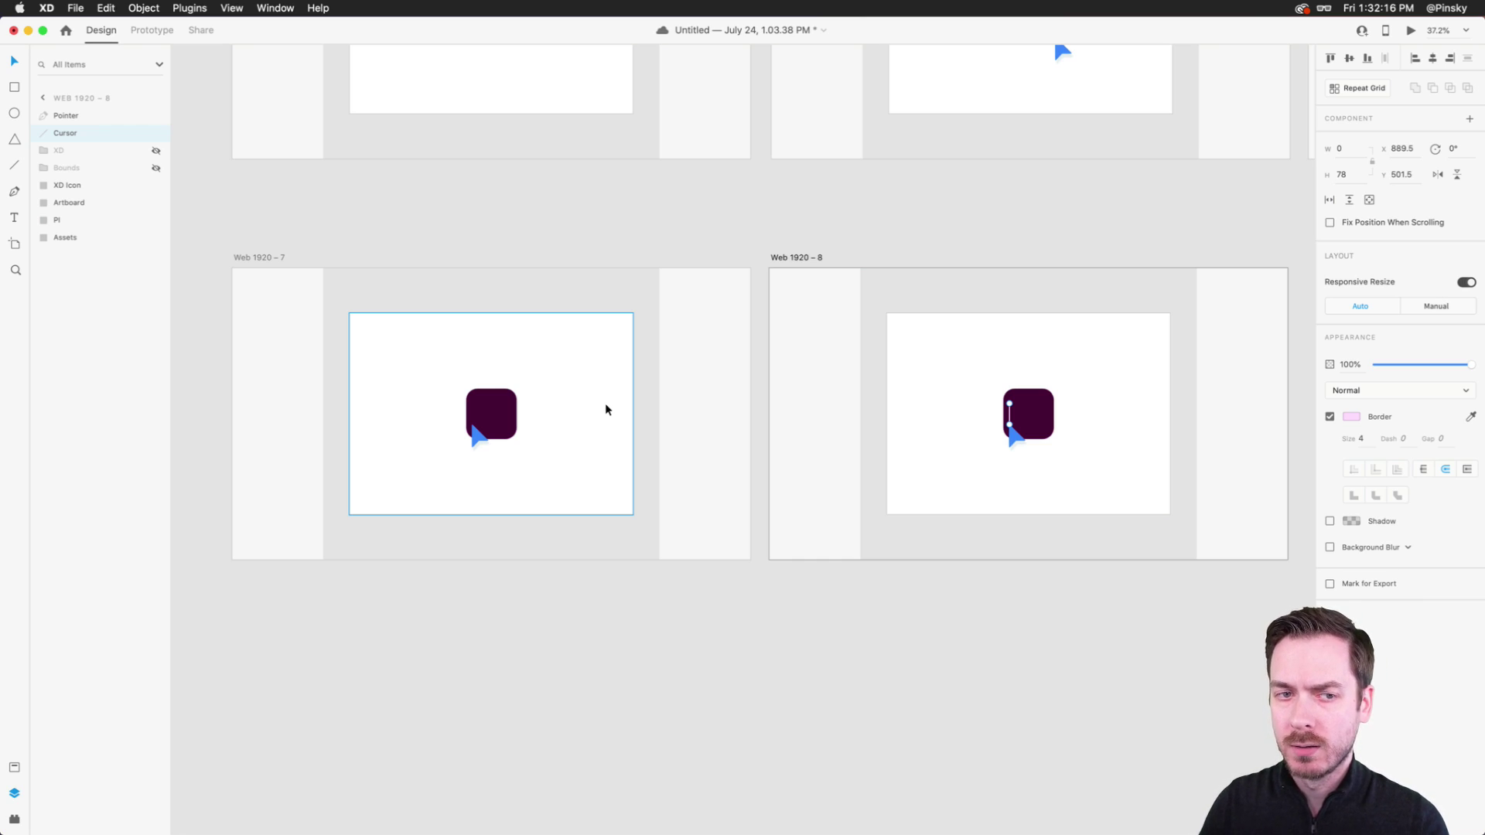
{"action": "left_click", "coordinate": [484, 643]}
{"action": "left_click", "coordinate": [271, 258]}
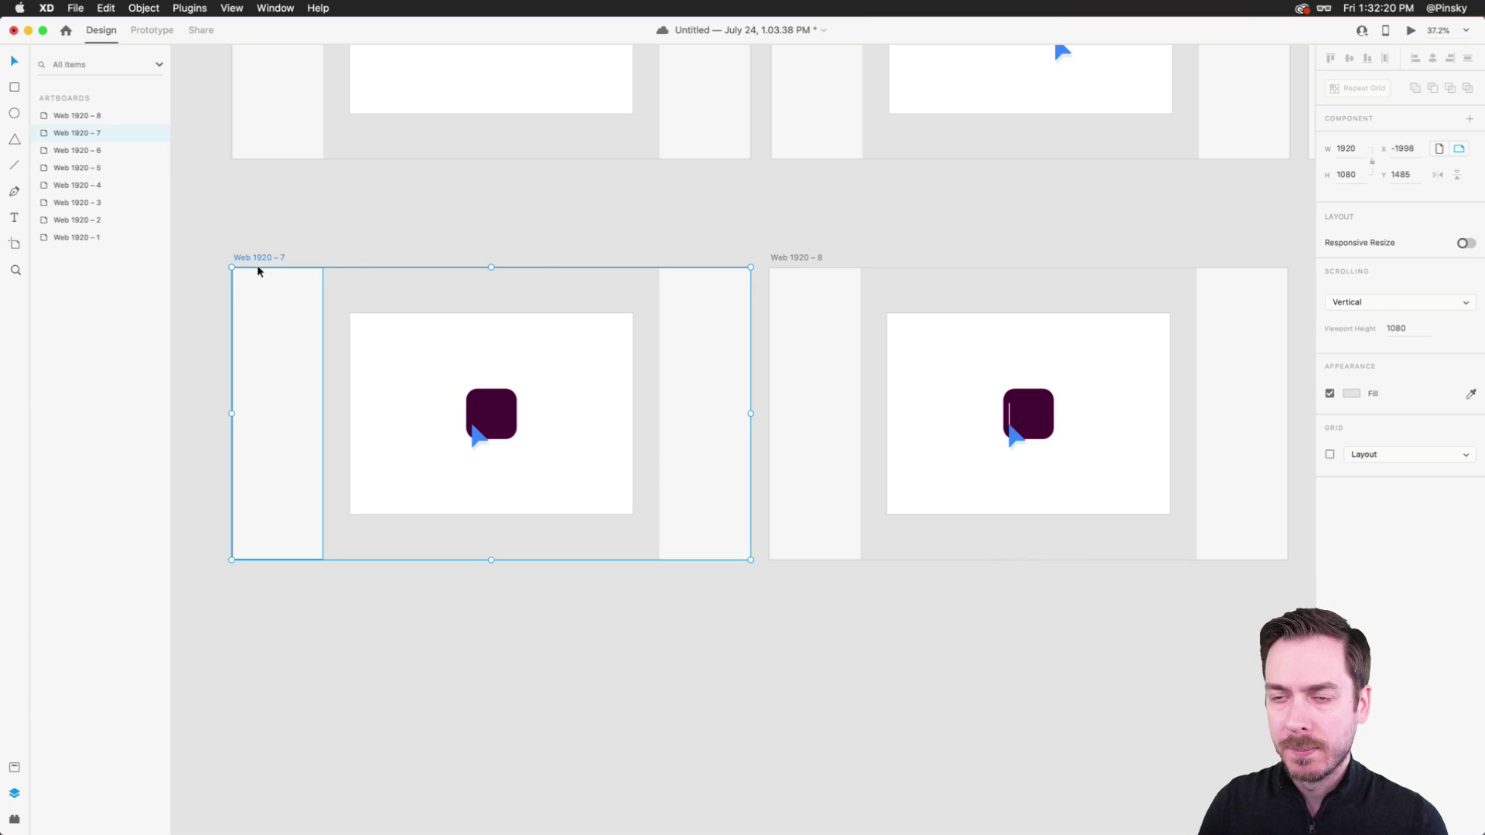
{"action": "left_click", "coordinate": [793, 257]}
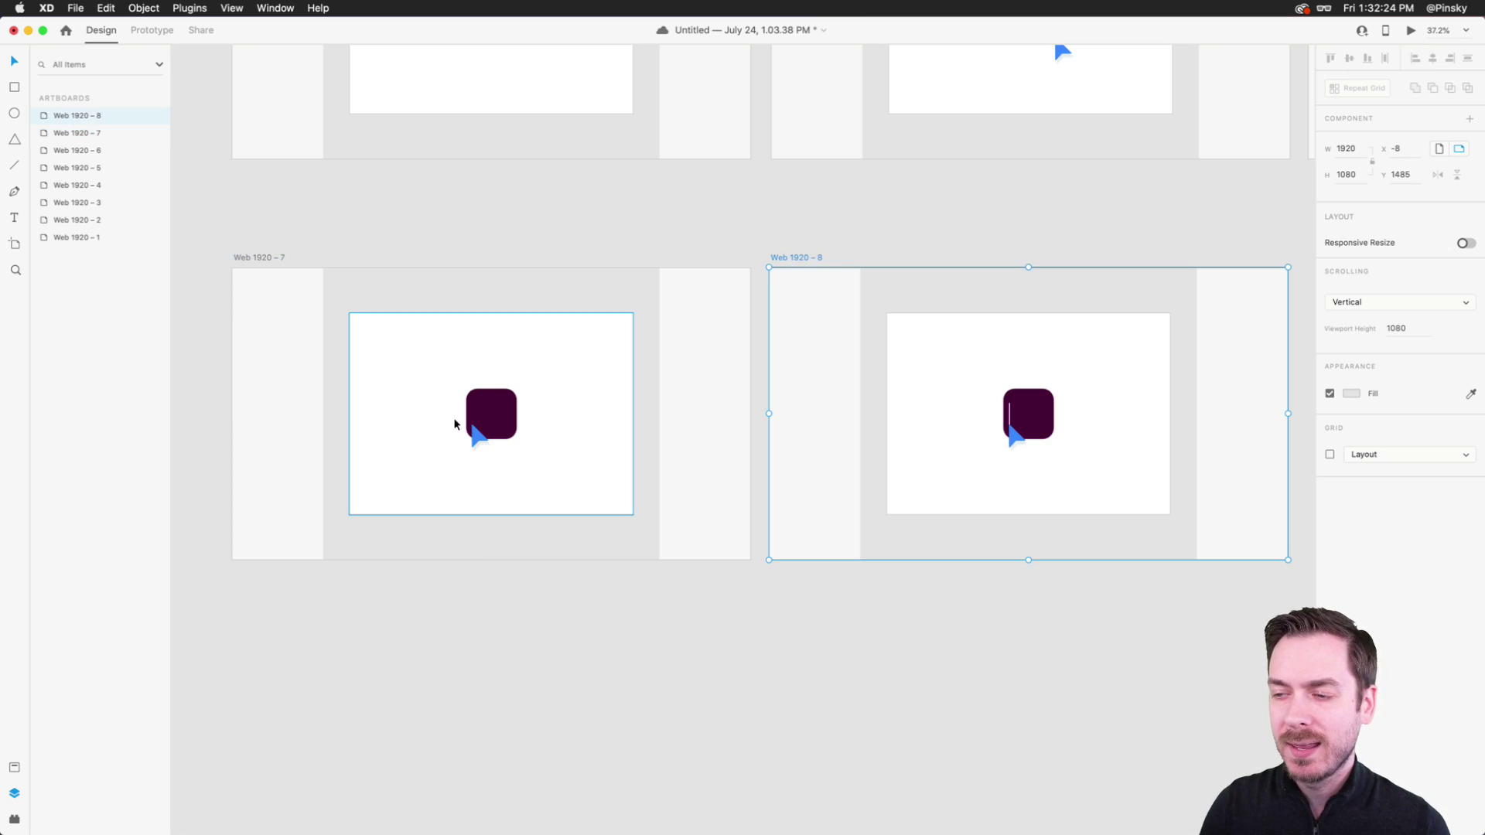
{"action": "scroll", "coordinate": [1060, 434], "scroll_direction": "up", "scroll_amount": 10}
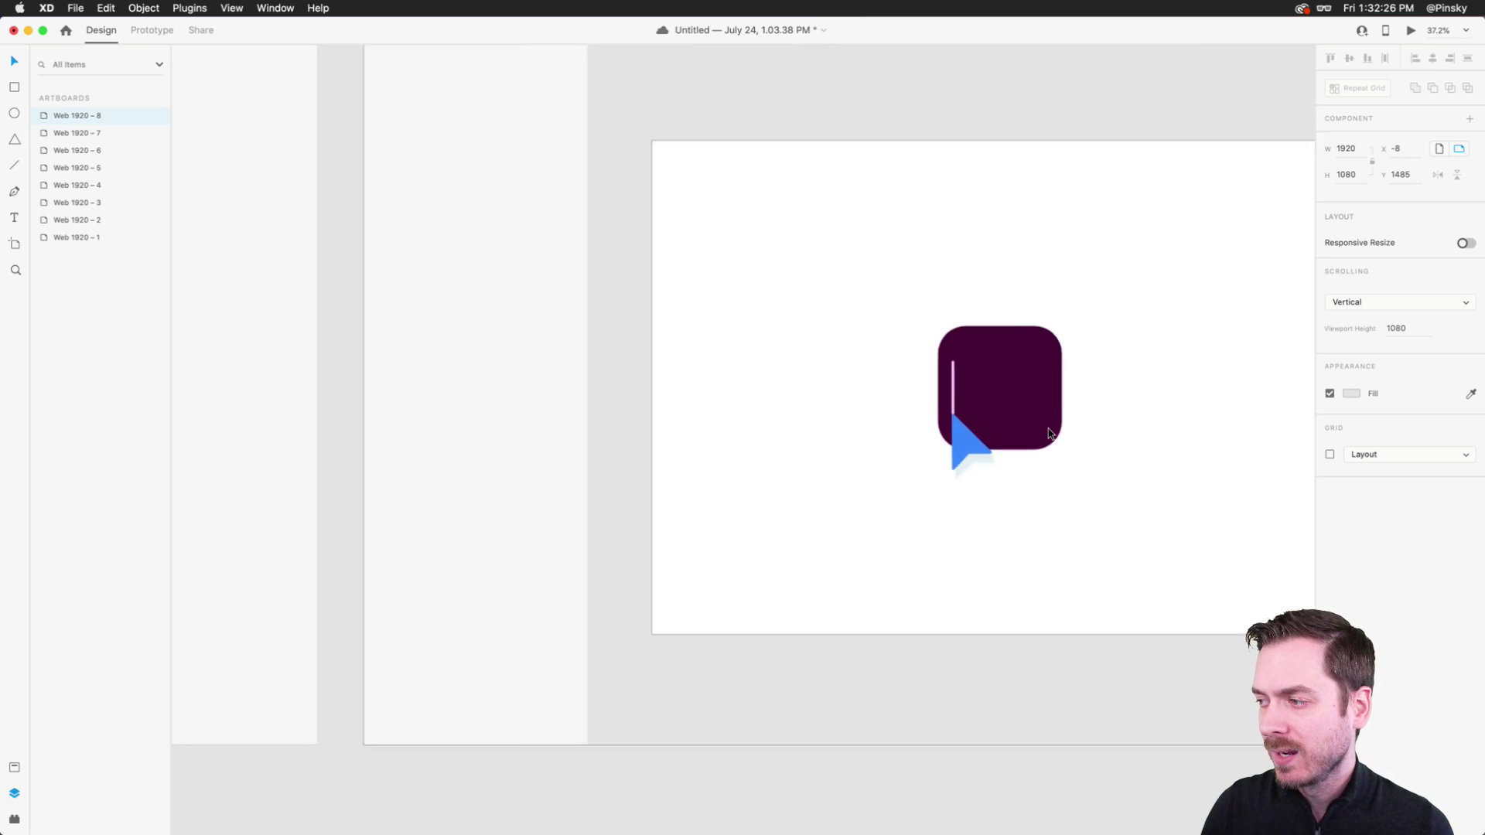
{"action": "scroll", "coordinate": [900, 372], "scroll_direction": "down", "scroll_amount": 10}
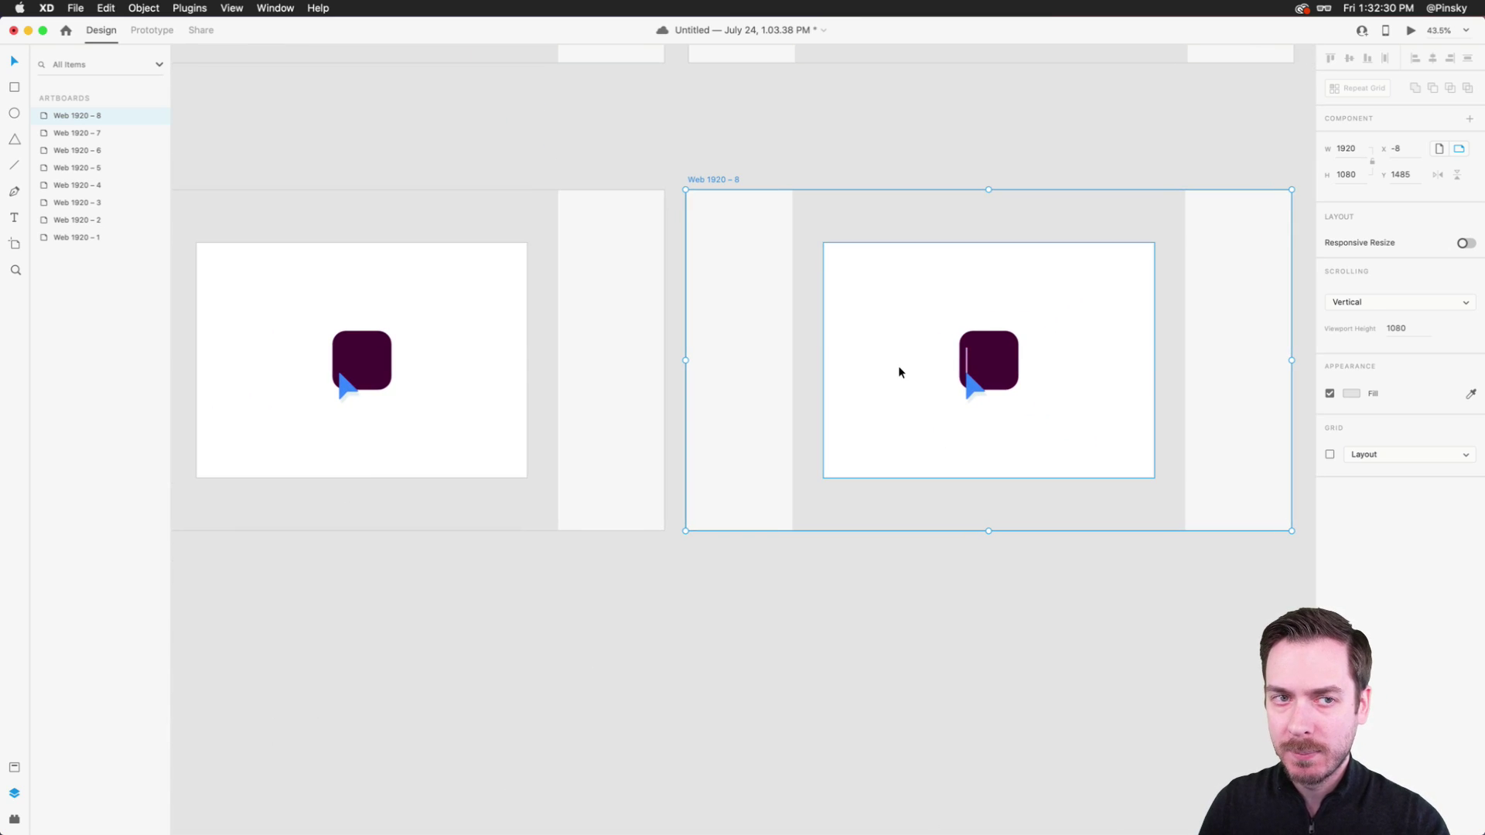
{"action": "scroll", "coordinate": [899, 372], "scroll_direction": "left", "scroll_amount": 3}
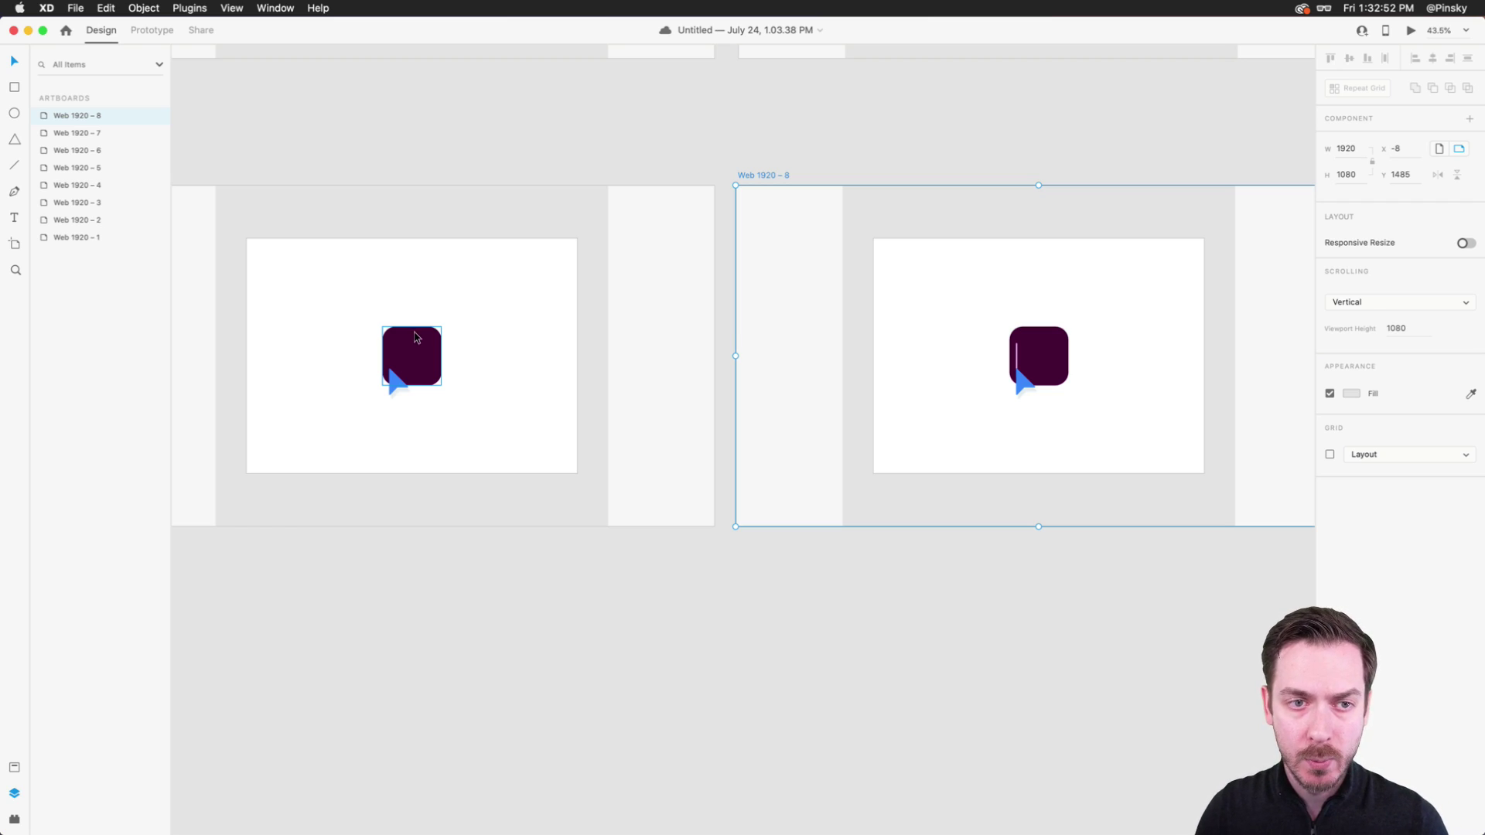
{"action": "scroll", "coordinate": [500, 381], "scroll_direction": "left", "scroll_amount": 3}
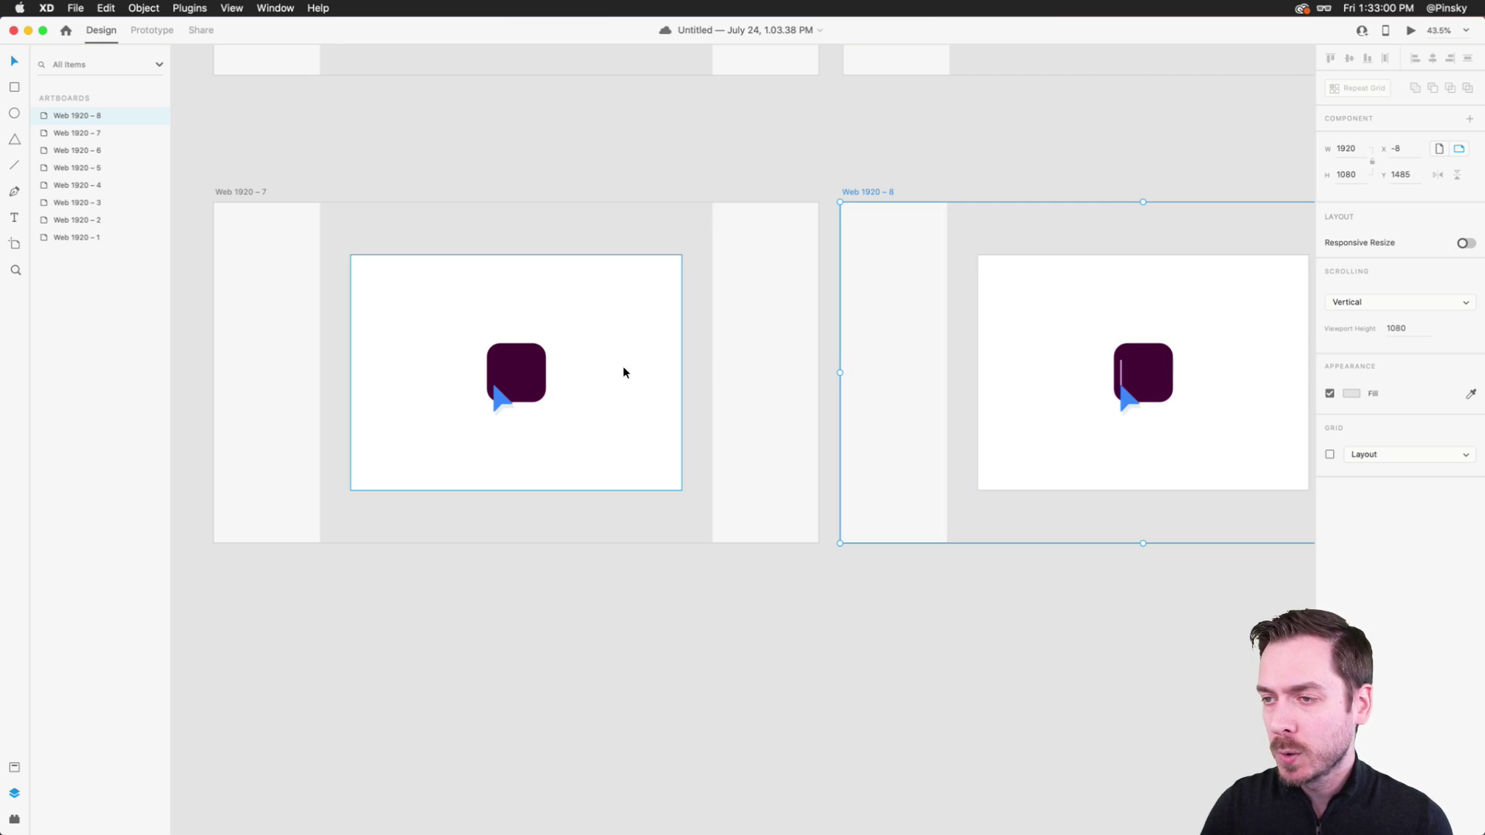
{"action": "scroll", "coordinate": [608, 369], "scroll_direction": "up", "scroll_amount": 5}
{"action": "scroll", "coordinate": [608, 369], "scroll_direction": "down", "scroll_amount": 5}
{"action": "scroll", "coordinate": [608, 369], "scroll_direction": "up", "scroll_amount": 6}
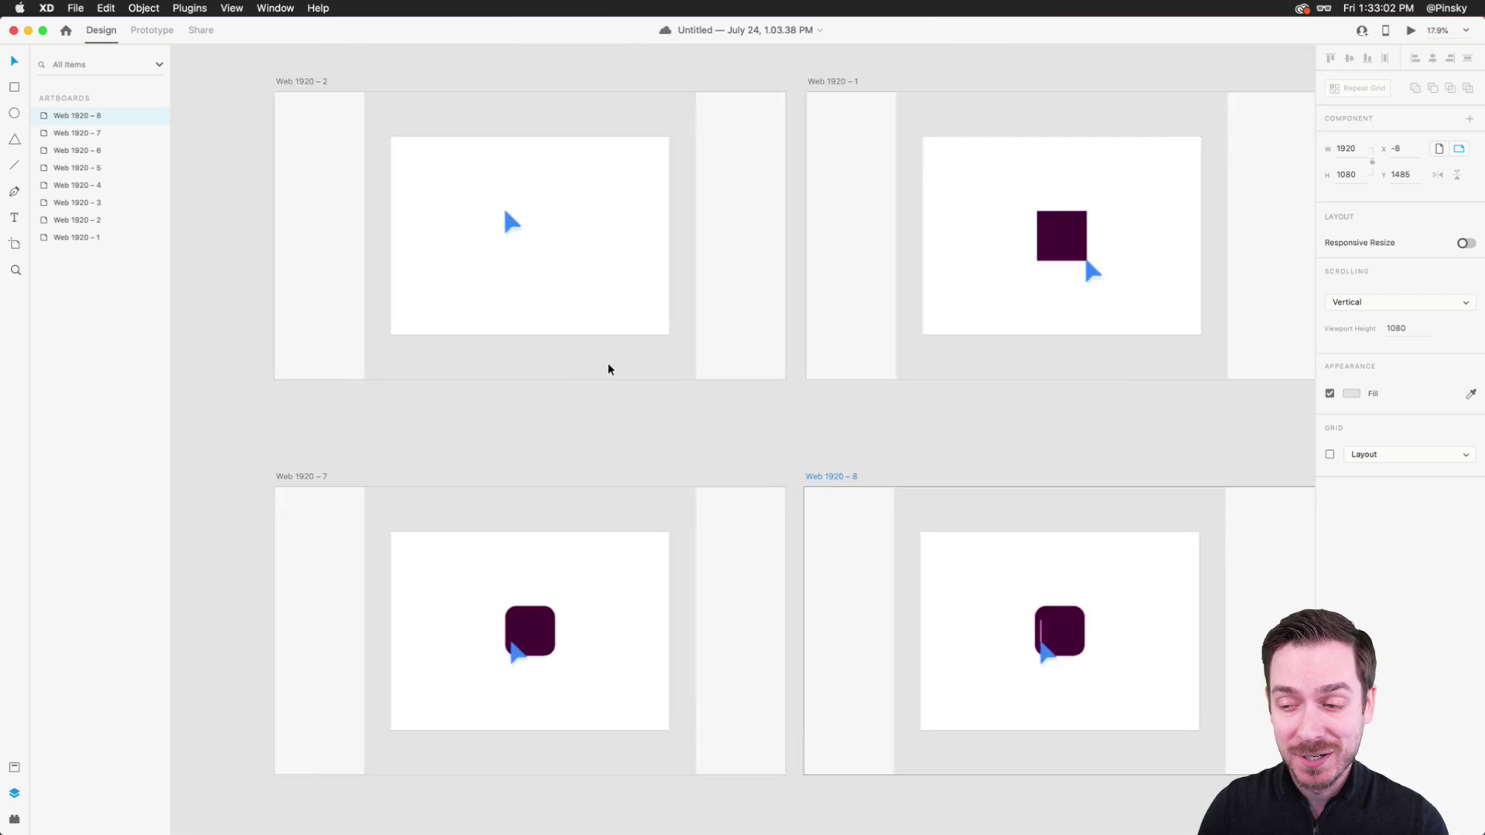
{"action": "scroll", "coordinate": [467, 630], "scroll_direction": "up", "scroll_amount": 4}
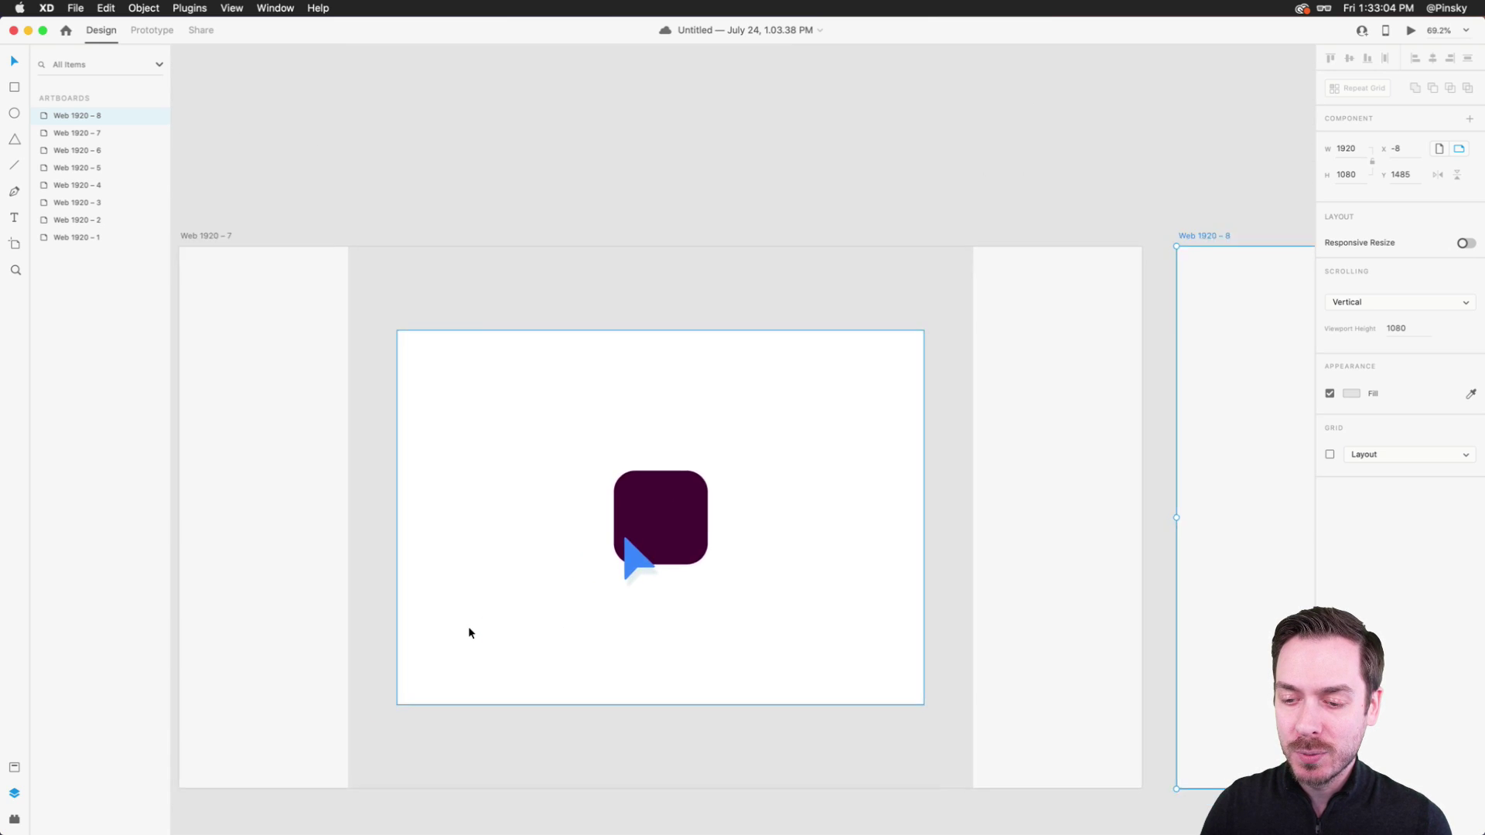
{"action": "scroll", "coordinate": [469, 633], "scroll_direction": "up", "scroll_amount": 1}
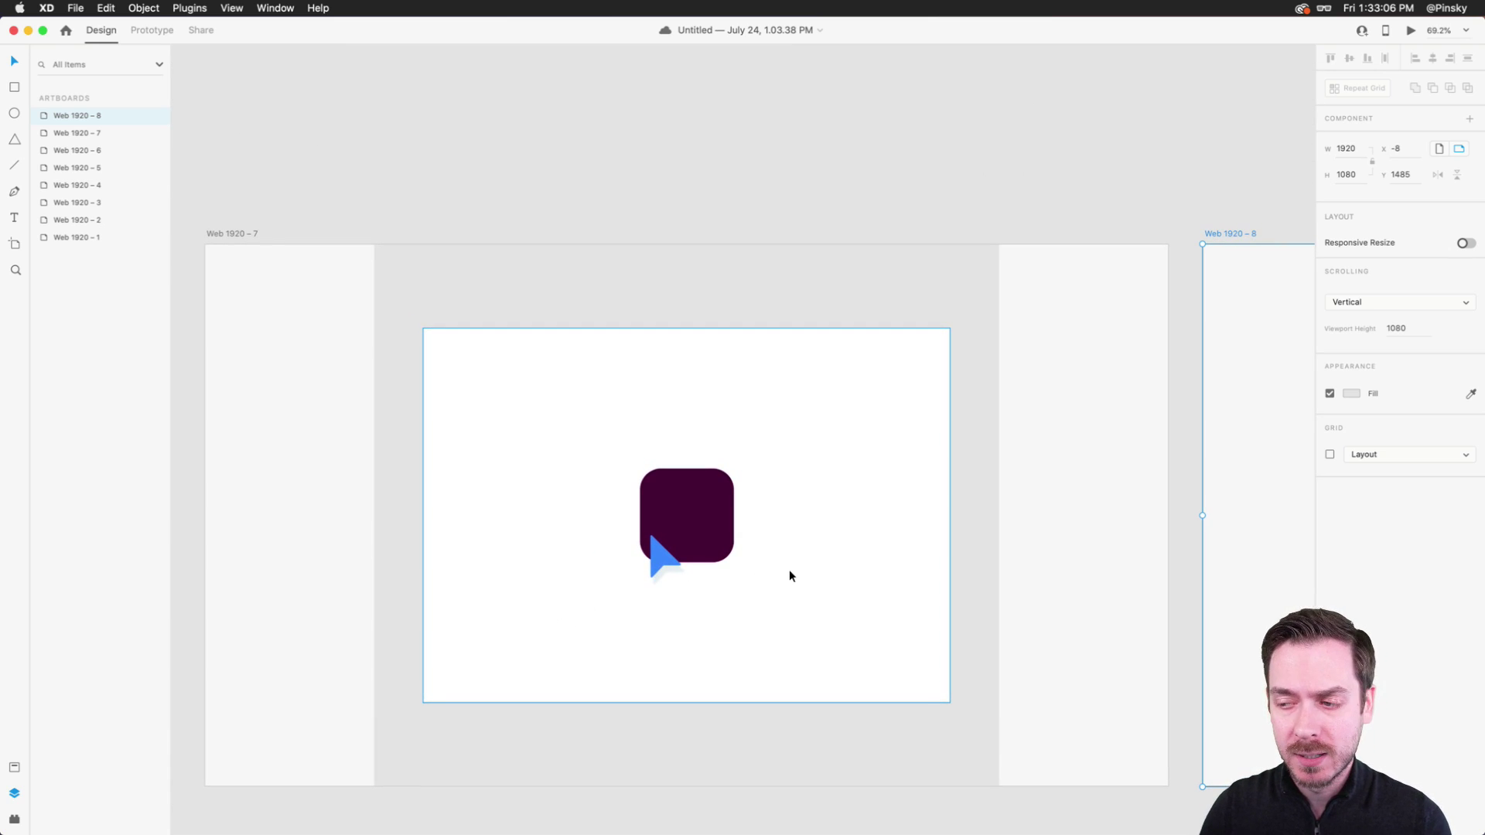
{"action": "scroll", "coordinate": [790, 576], "scroll_direction": "down", "scroll_amount": 4}
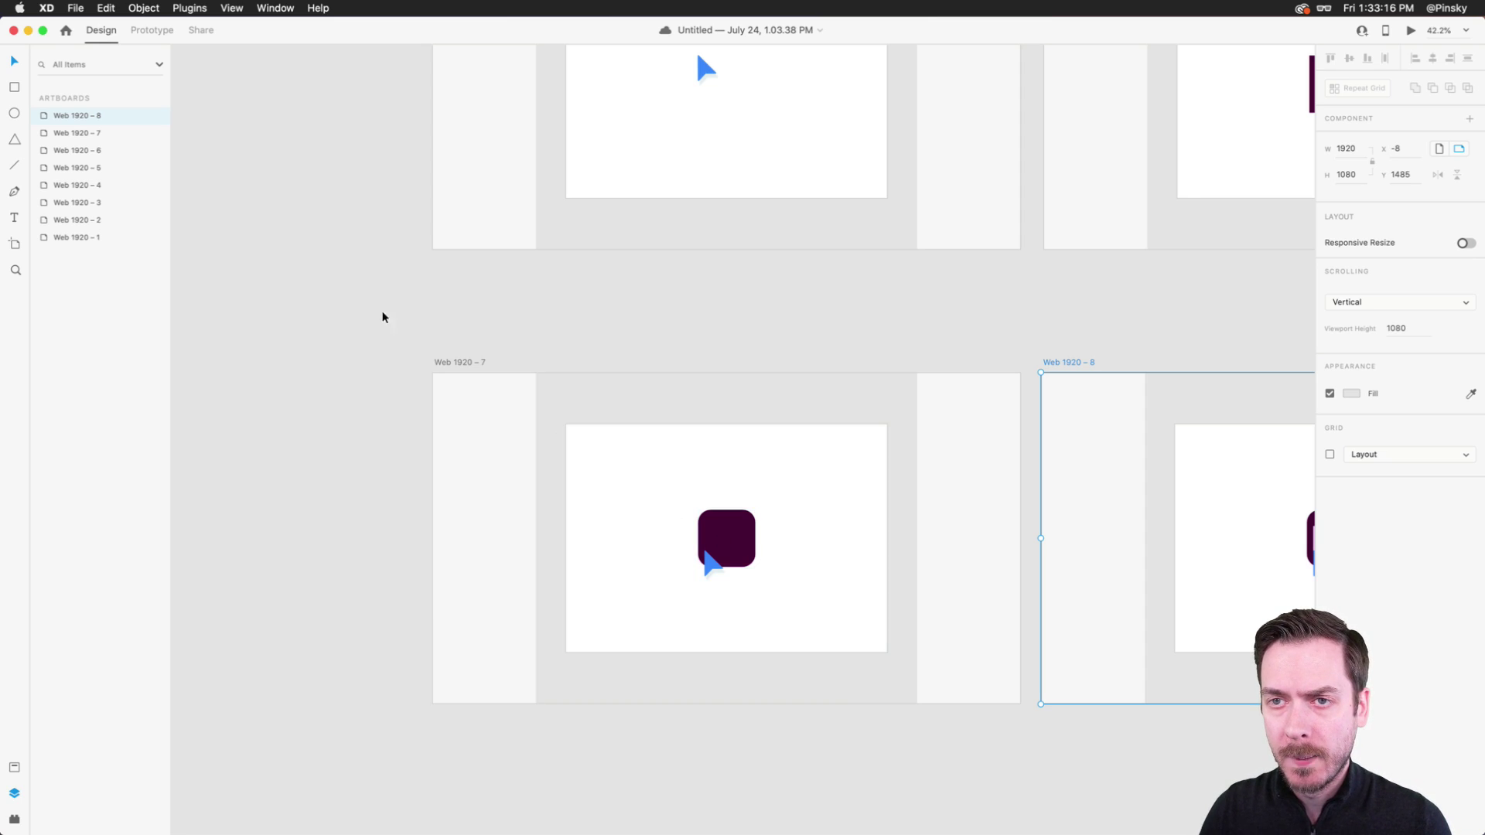
{"action": "key", "text": "super+y"}
{"action": "key", "text": "super+shift+y"}
{"action": "key", "text": "super+y"}
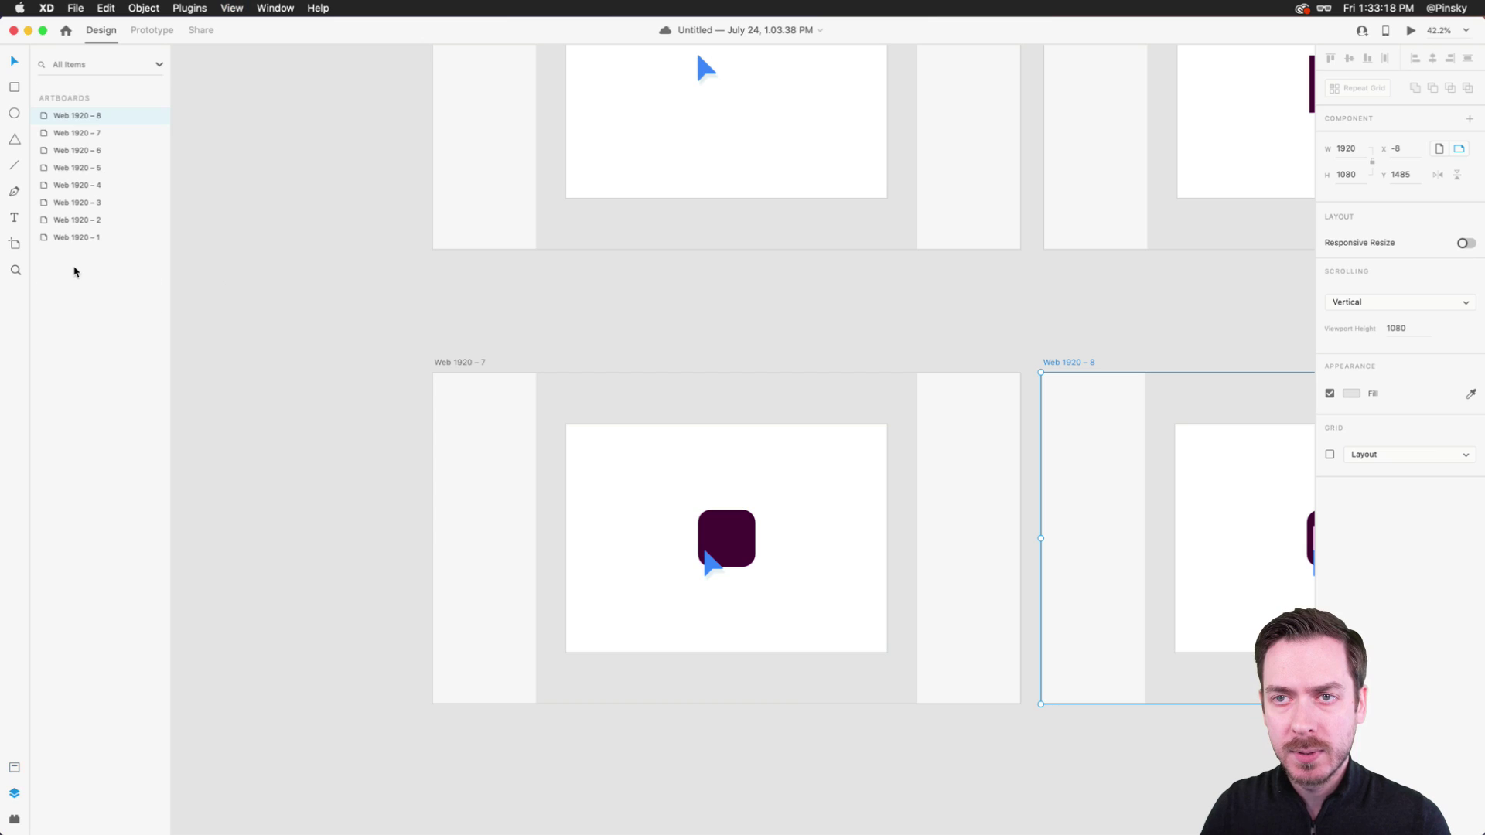
- Inspect the icon and the hidden XD lettering group on artboard Web 1920 – 7
{"action": "left_click", "coordinate": [727, 538]}
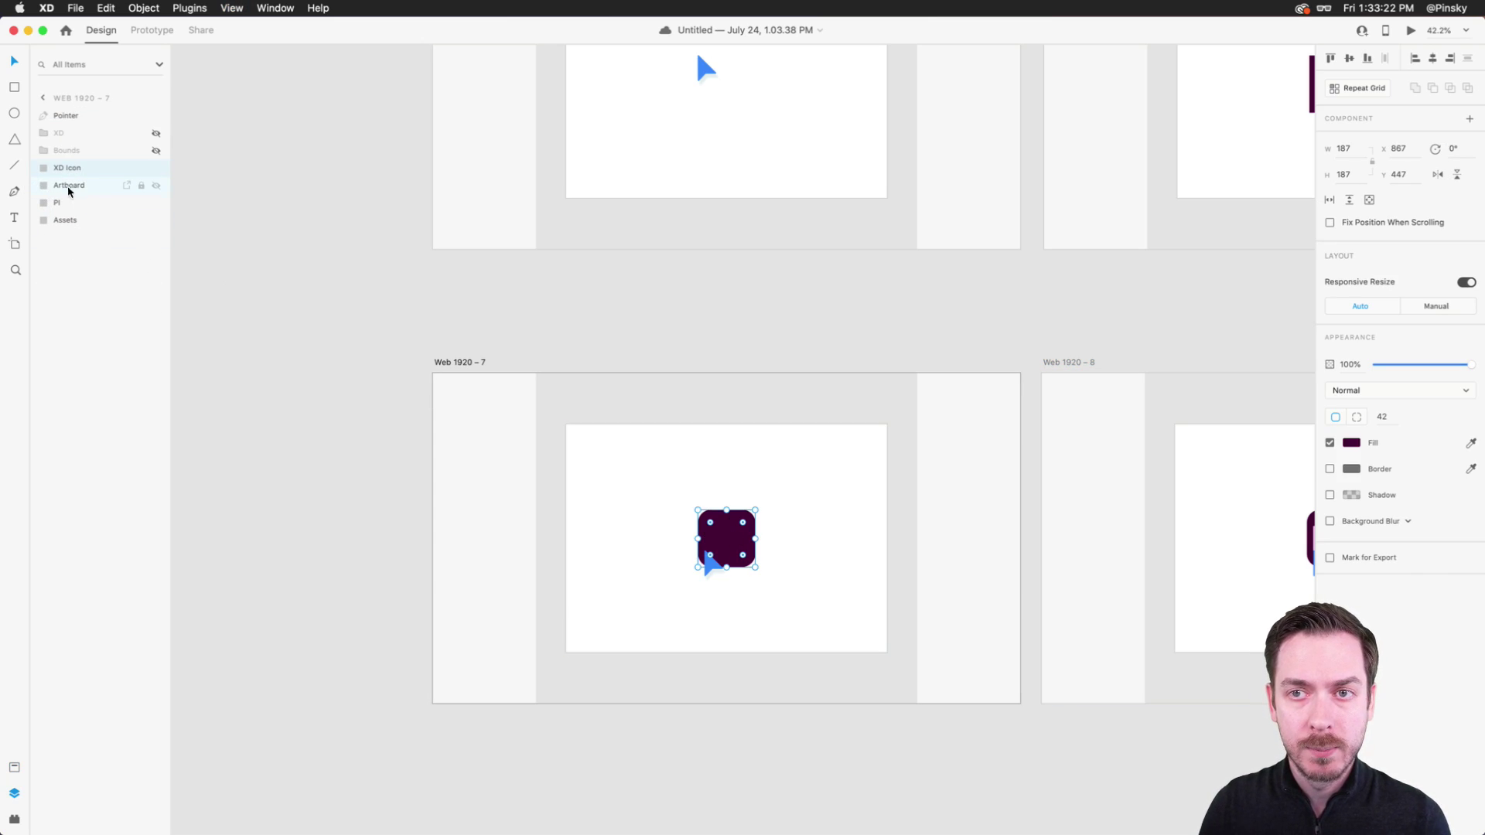
{"action": "left_click", "coordinate": [85, 133]}
{"action": "key", "text": "shift+m"}
{"action": "key", "text": "shift+c"}
{"action": "key", "text": "Up"}
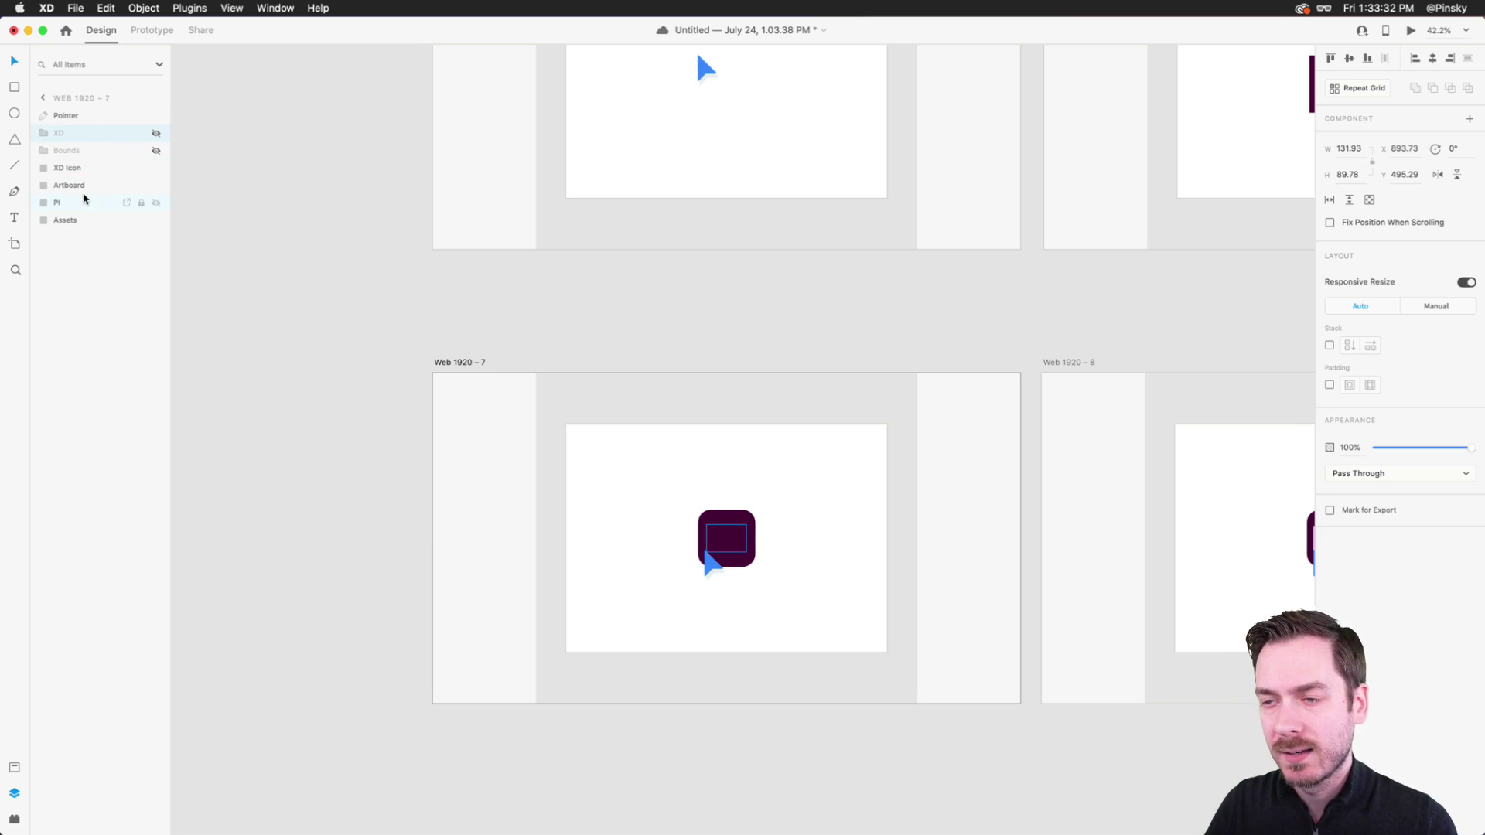
{"action": "scroll", "coordinate": [750, 563], "scroll_direction": "up", "scroll_amount": 3}
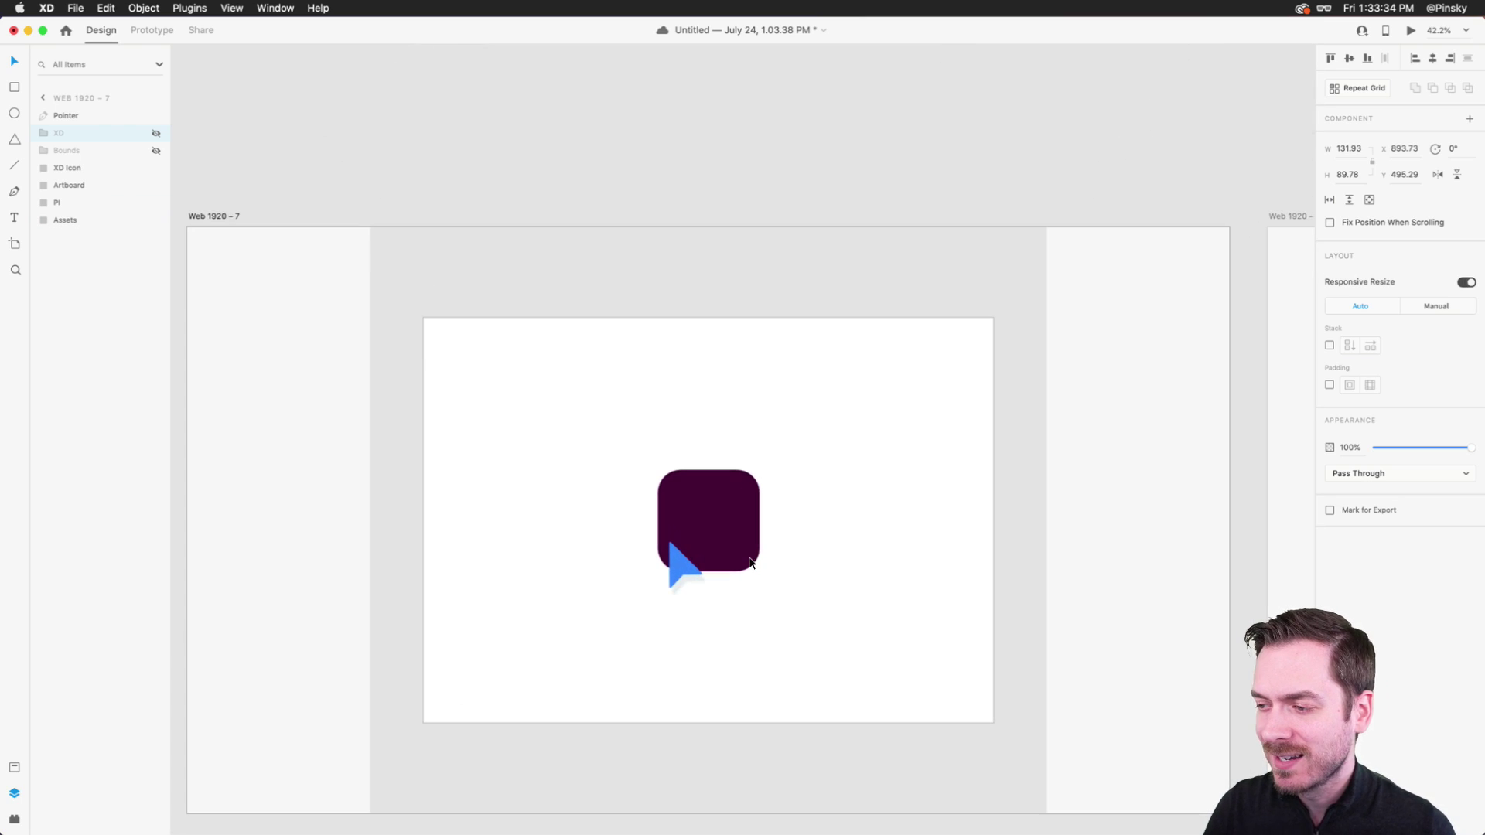
{"action": "left_click", "coordinate": [671, 161]}
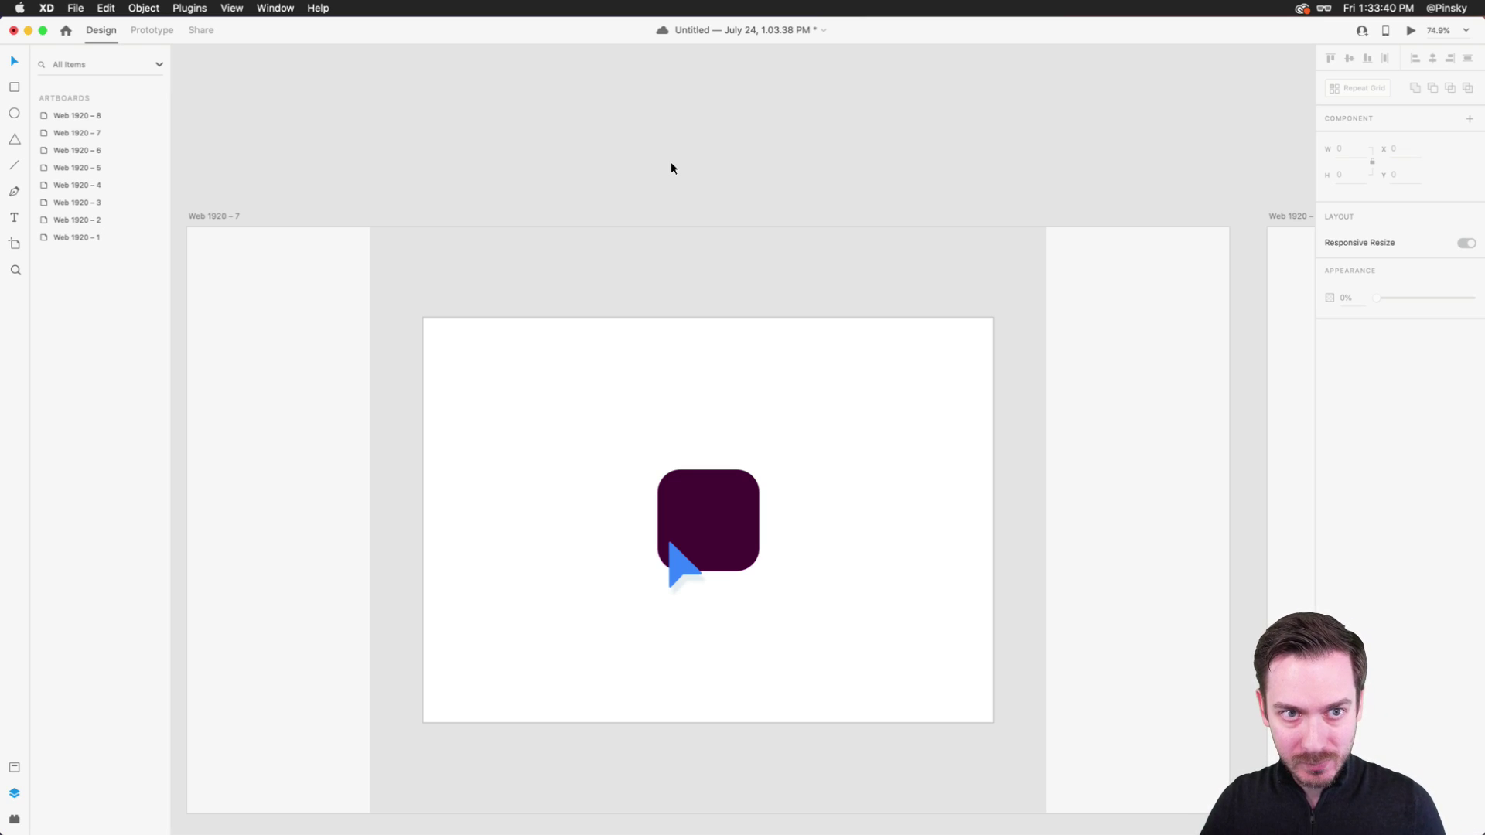
- Duplicate artboard Web 1920 – 8 and bring the copy into close view
{"action": "scroll", "coordinate": [851, 349], "scroll_direction": "down", "scroll_amount": 3}
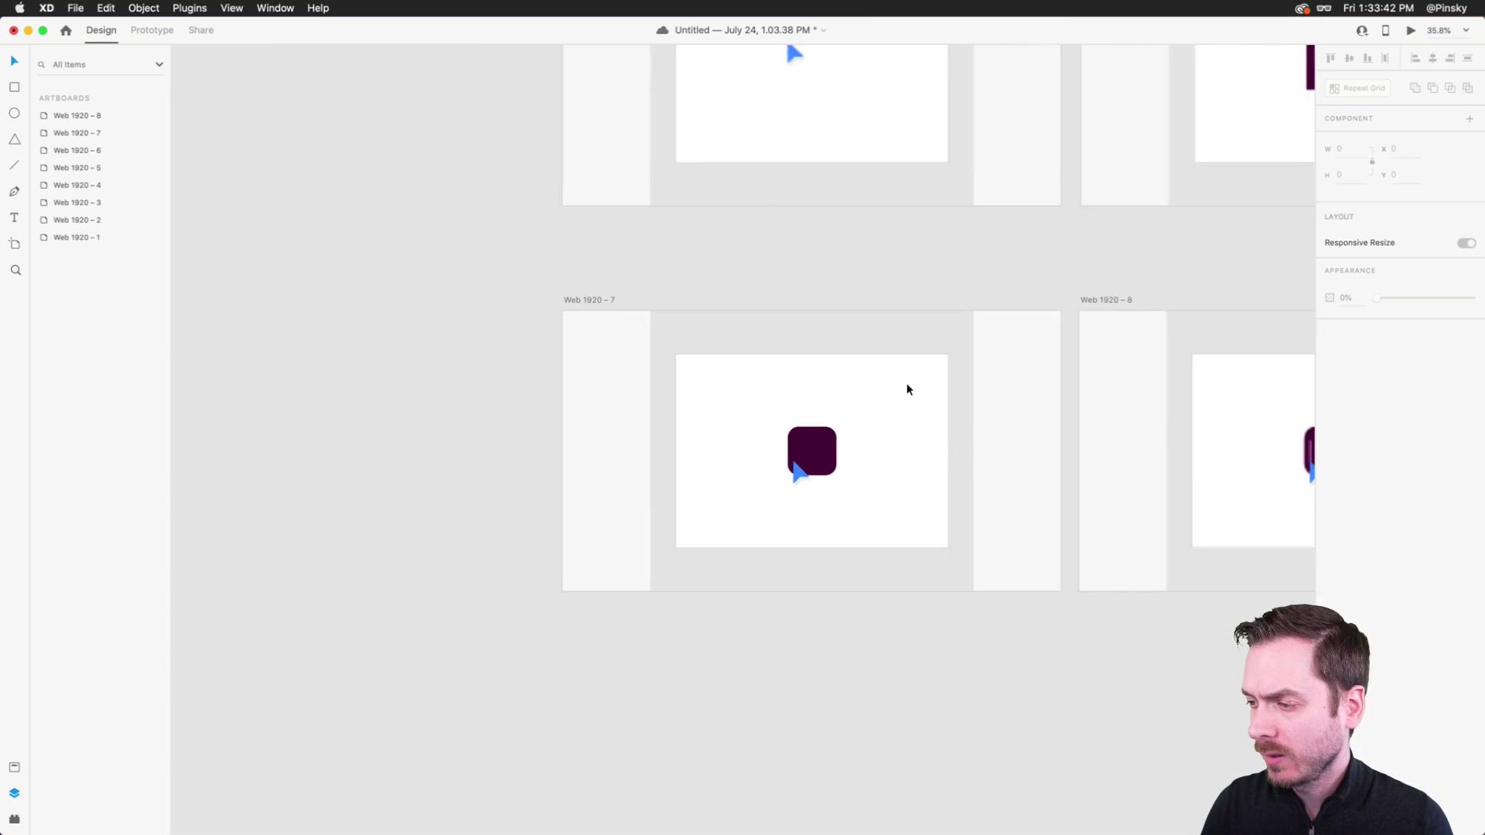
{"action": "scroll", "coordinate": [906, 383], "scroll_direction": "right", "scroll_amount": 5}
{"action": "left_click", "coordinate": [385, 270]}
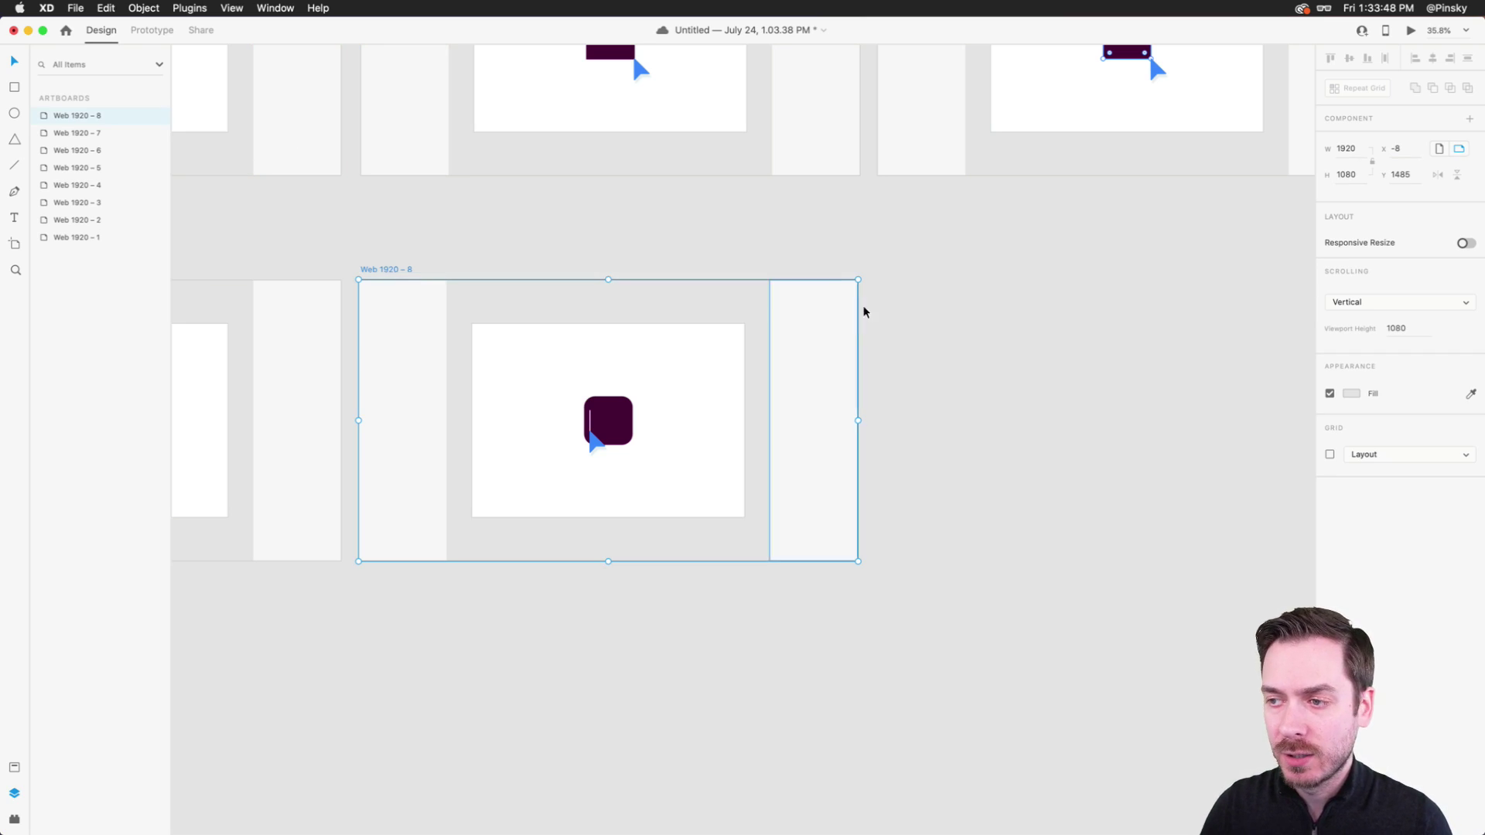
{"action": "key", "text": "super+d"}
{"action": "scroll", "coordinate": [845, 442], "scroll_direction": "right", "scroll_amount": 5}
{"action": "key", "text": "super+3"}
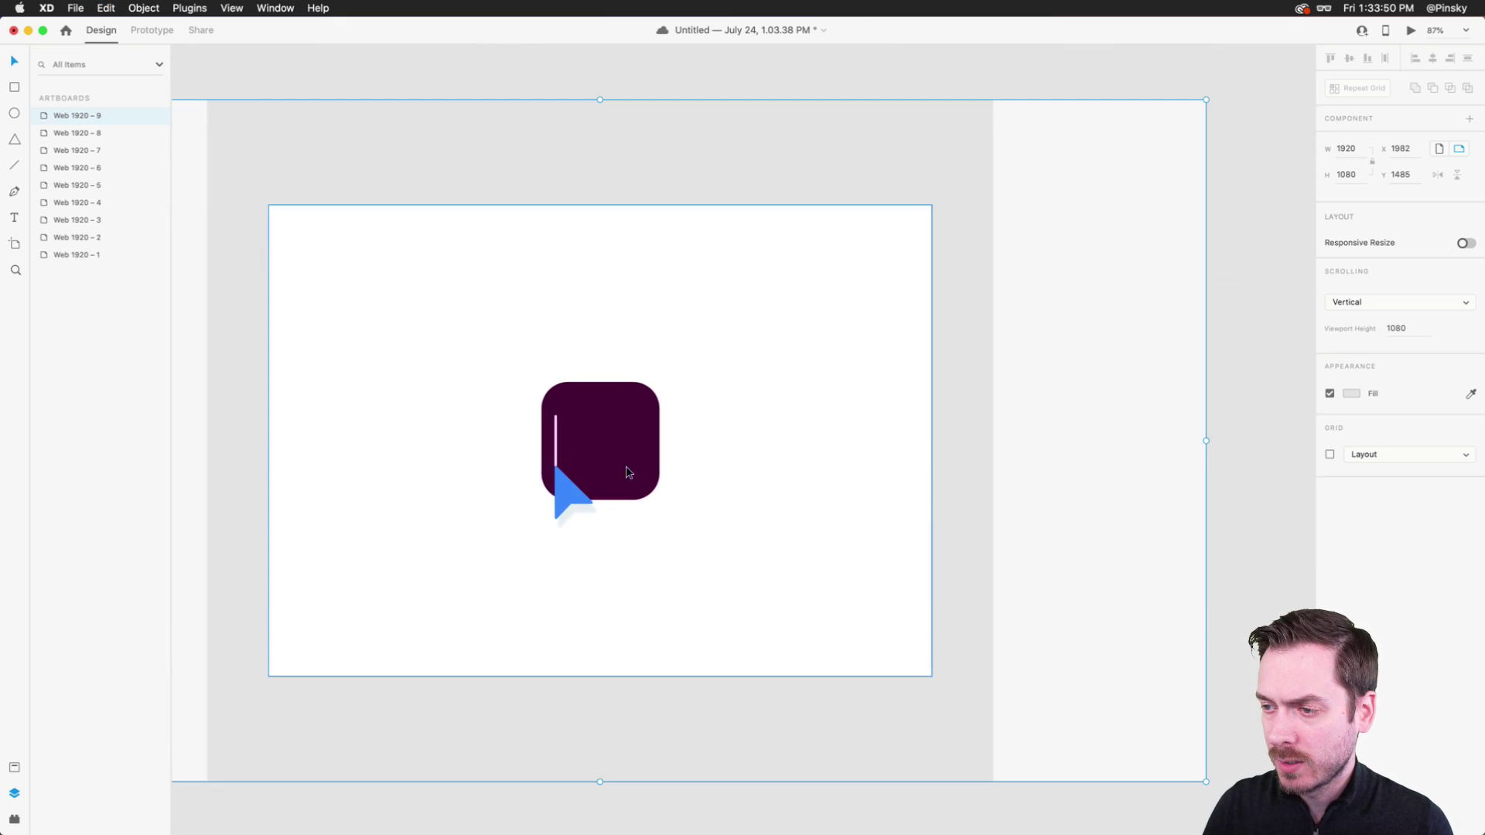
- Hide the Cursor and Pointer layers on artboard Web 1920 – 9
{"action": "left_click", "coordinate": [557, 431]}
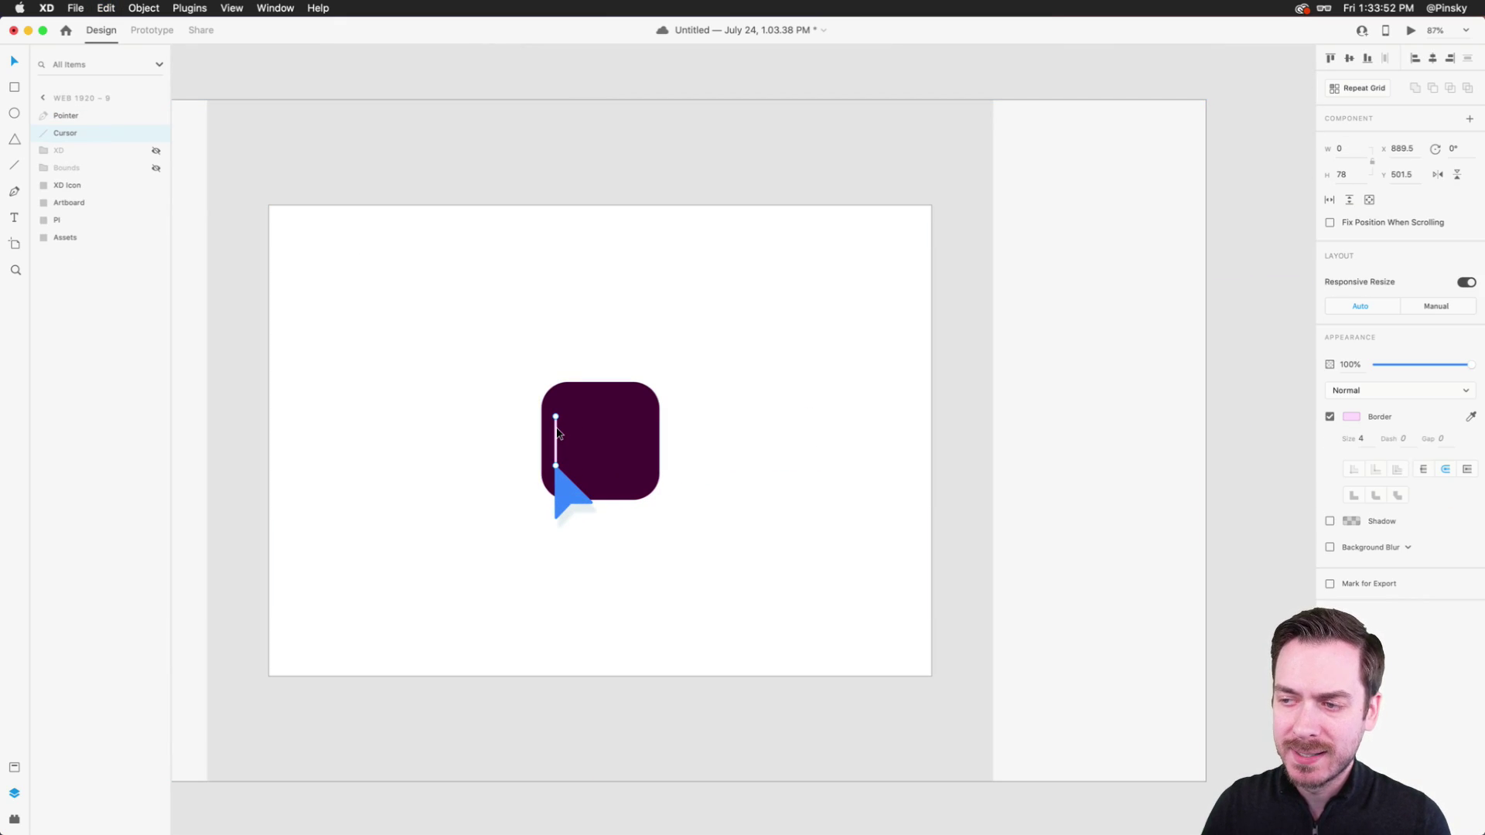
{"action": "left_click", "coordinate": [156, 133]}
{"action": "left_click", "coordinate": [570, 495]}
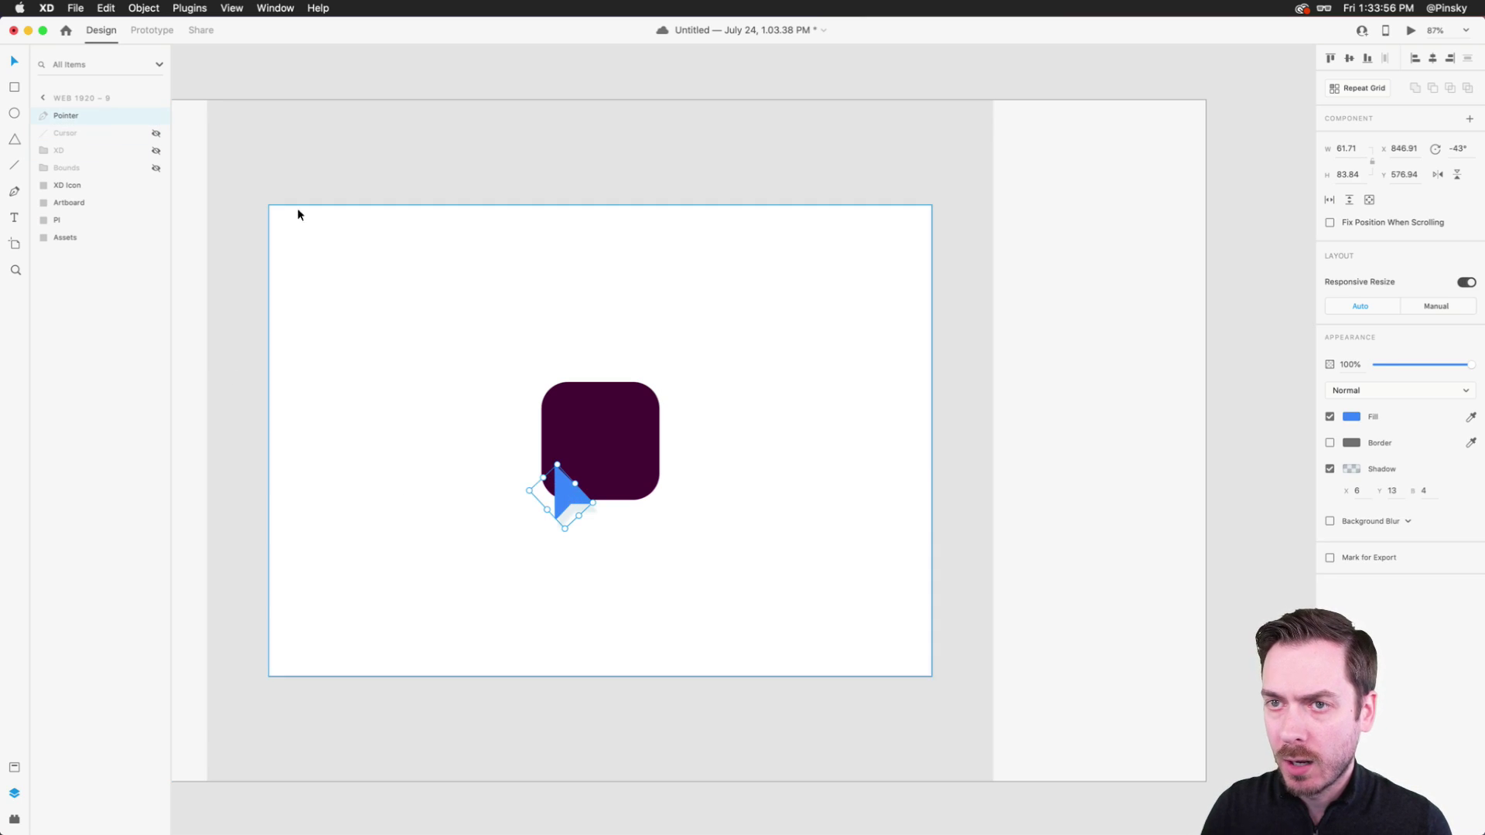
{"action": "left_click", "coordinate": [157, 116]}
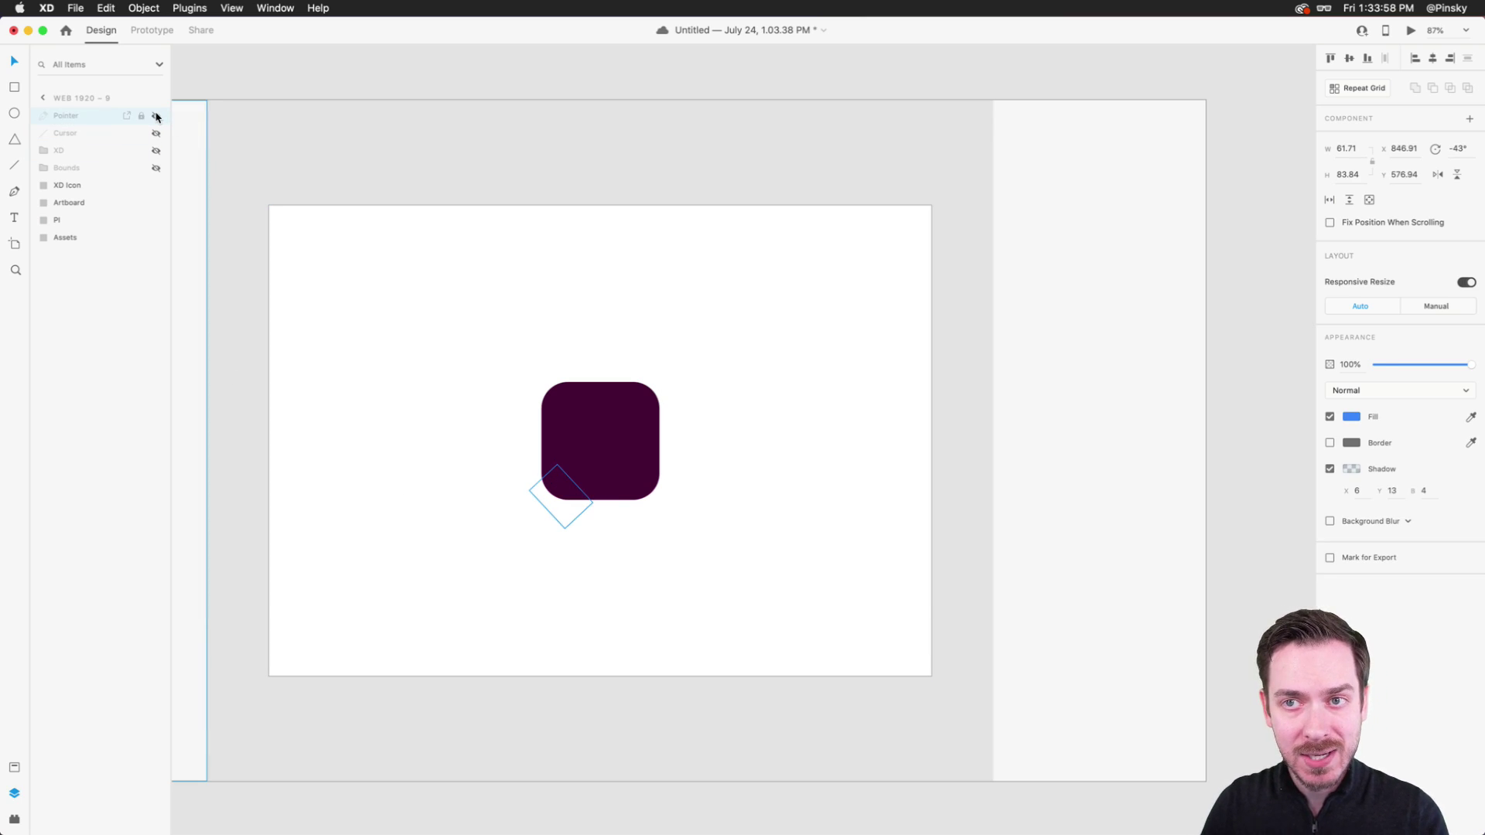
- Show the XD group on artboard Web 1920 – 9 and hide its Path 2, leaving only the letter X
{"action": "scroll", "coordinate": [576, 409], "scroll_direction": "up", "scroll_amount": 3}
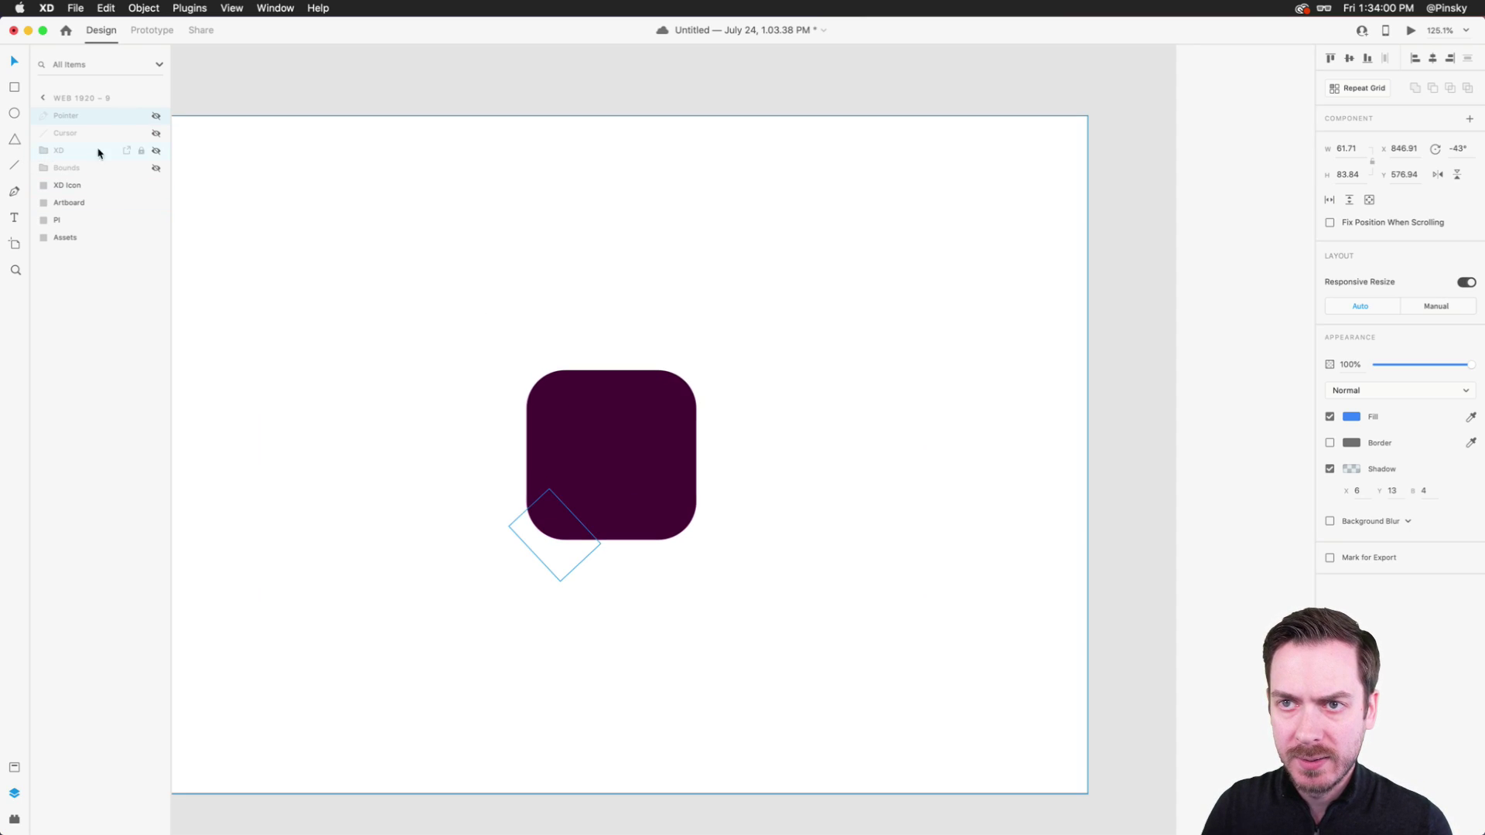
{"action": "left_click", "coordinate": [158, 152]}
{"action": "left_click", "coordinate": [46, 151]}
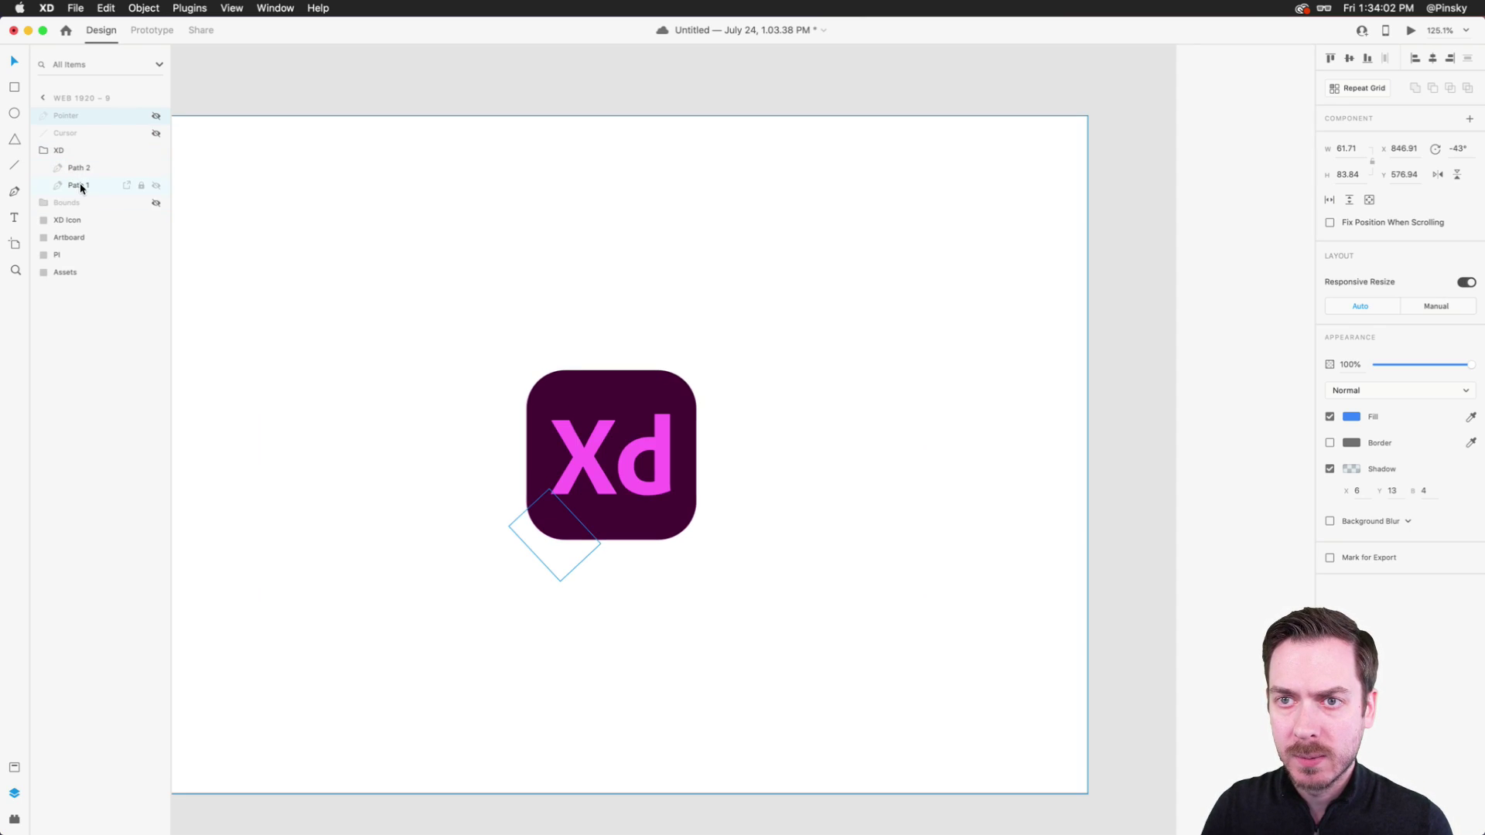
{"action": "left_click", "coordinate": [80, 187]}
{"action": "left_click", "coordinate": [156, 168]}
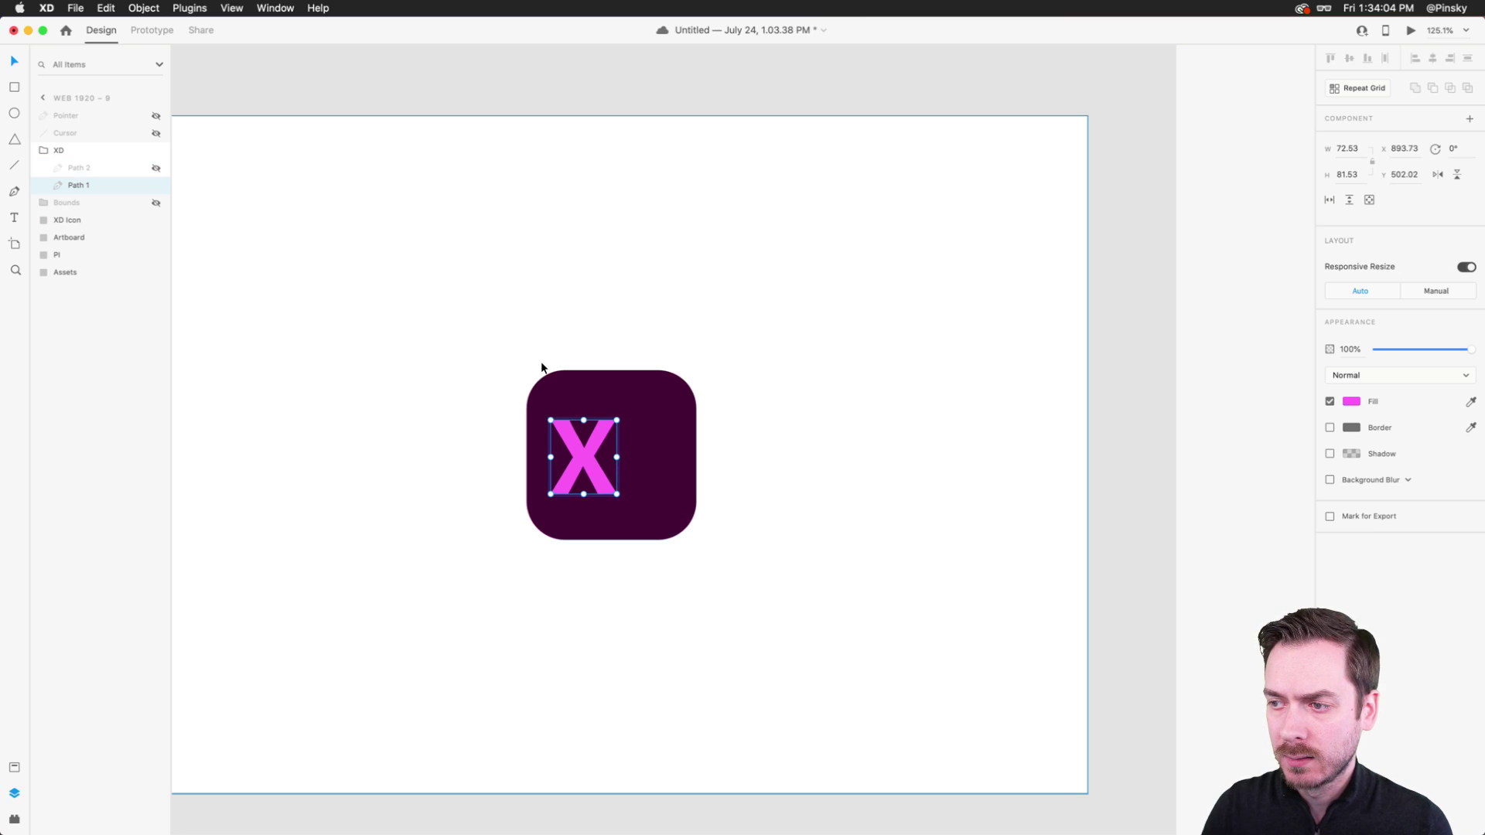
- Duplicate artboard Web 1920 – 9
{"action": "scroll", "coordinate": [541, 367], "scroll_direction": "down", "scroll_amount": 5}
{"action": "left_click", "coordinate": [364, 253]}
{"action": "key", "text": "cmd+d"}
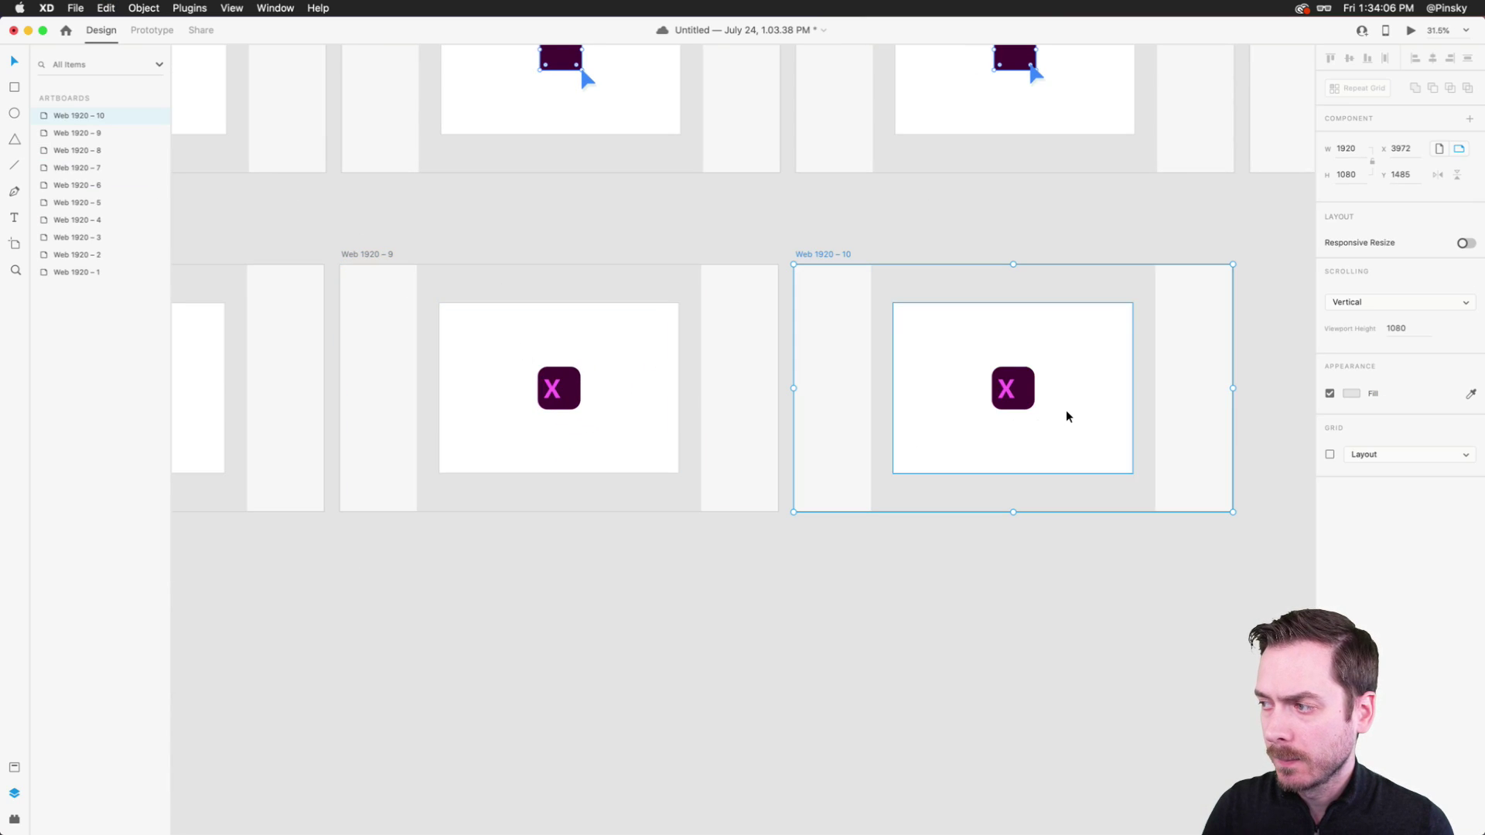
- Show Path 2, the letter d, inside the XD group on artboard Web 1920 – 10
{"action": "scroll", "coordinate": [1066, 416], "scroll_direction": "up", "scroll_amount": 5}
{"action": "left_click", "coordinate": [43, 116]}
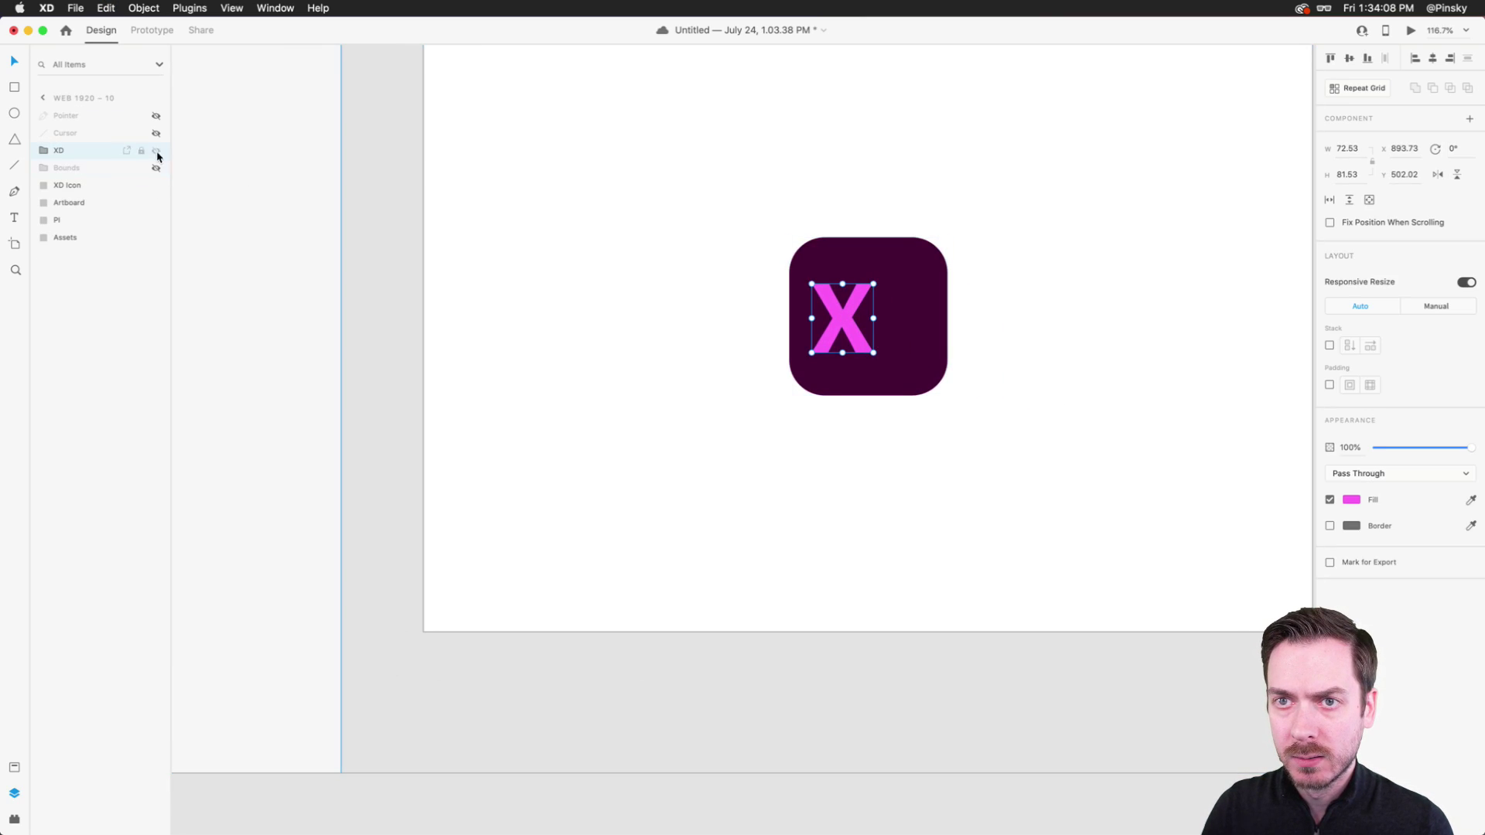
{"action": "left_click", "coordinate": [45, 151]}
{"action": "left_click", "coordinate": [156, 168]}
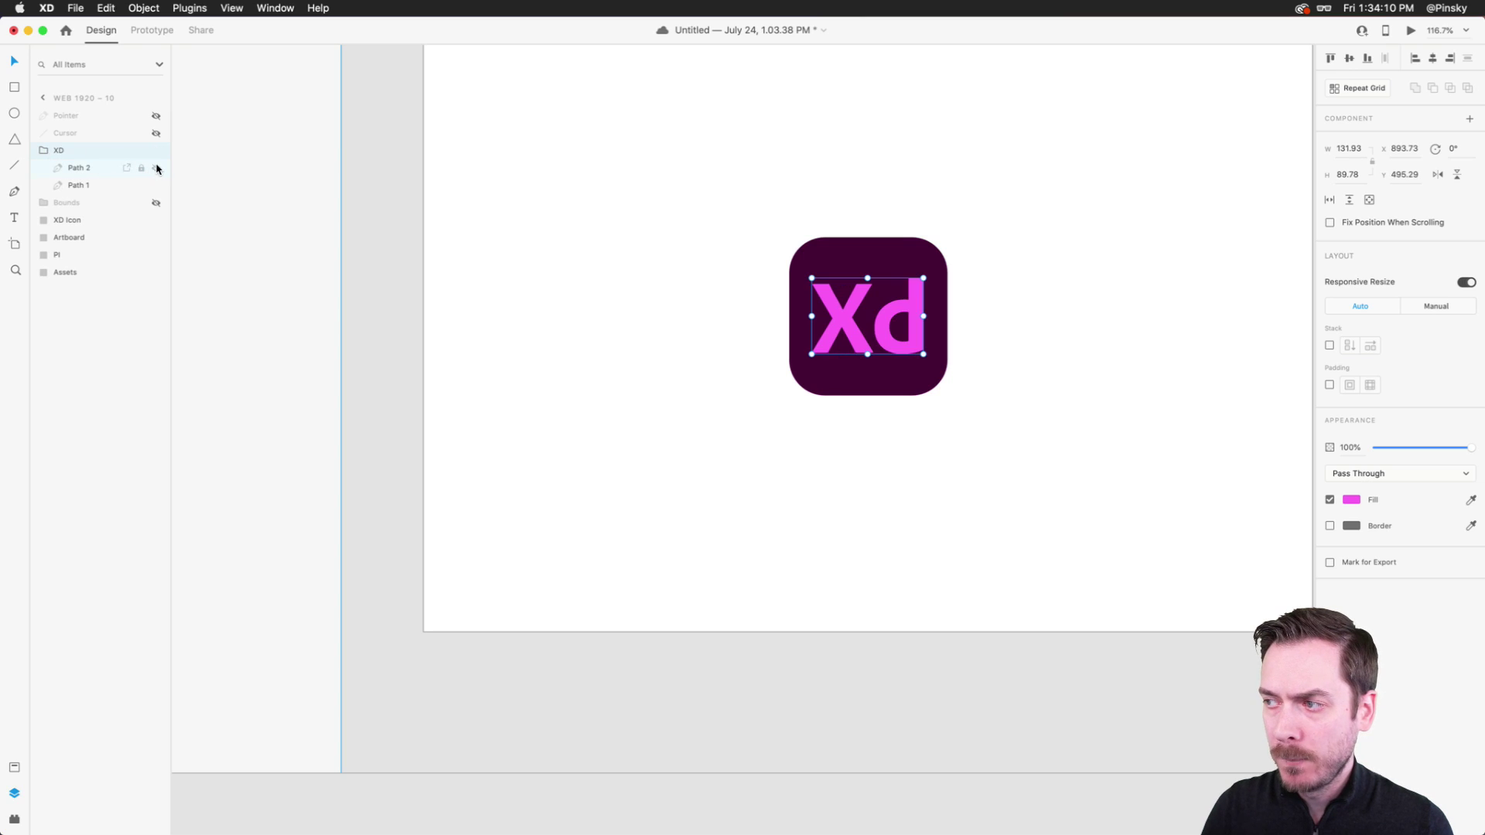
- Switch to prototyping mode and link artboard Web 1920 – 5 to artboard Web 1920 – 6
{"action": "scroll", "coordinate": [713, 371], "scroll_direction": "down", "scroll_amount": 5}
{"action": "left_click", "coordinate": [649, 231]}
{"action": "scroll", "coordinate": [649, 232], "scroll_direction": "left", "scroll_amount": 3}
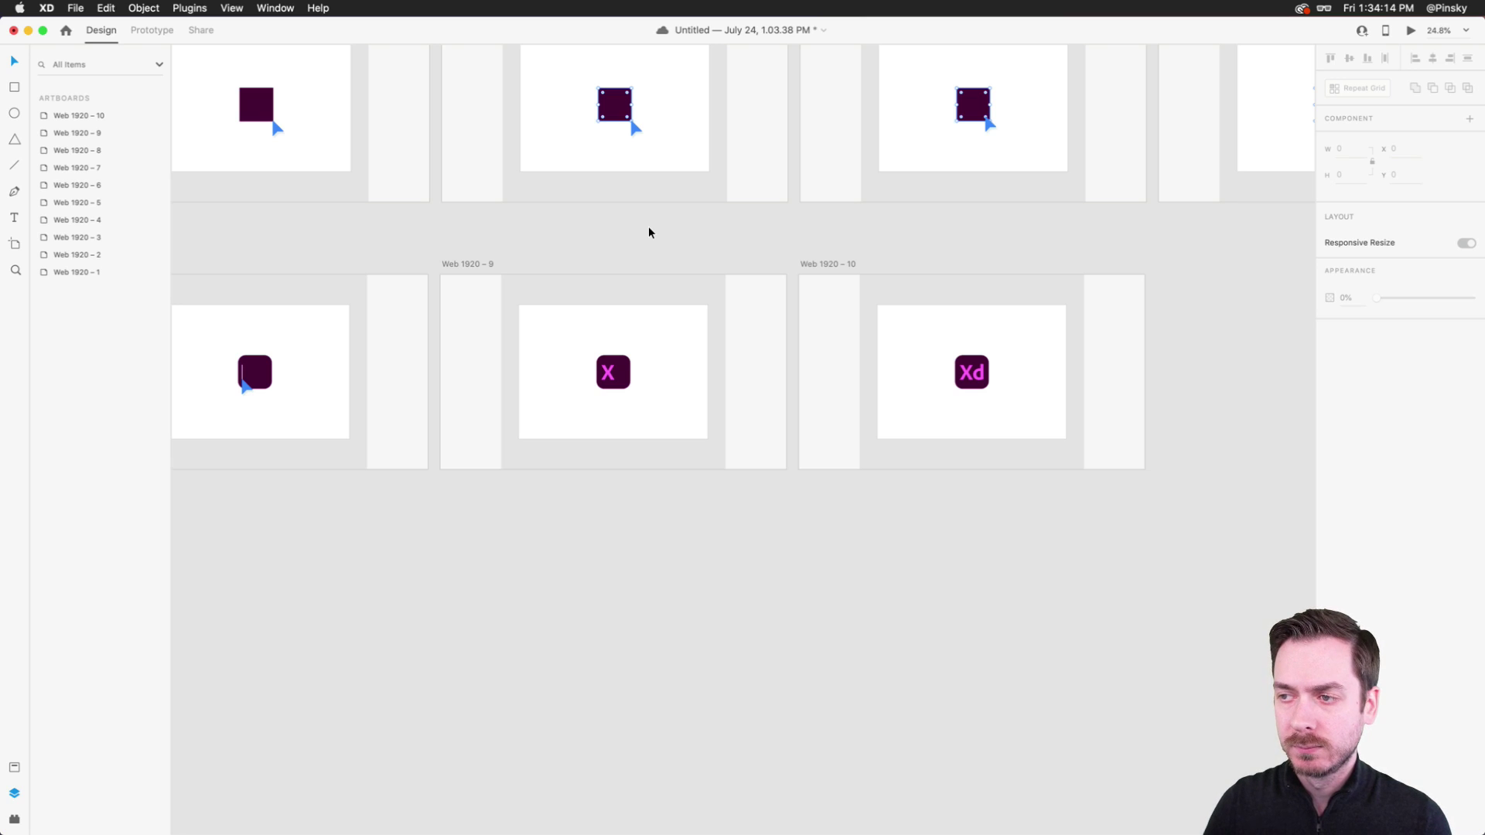
{"action": "scroll", "coordinate": [648, 226], "scroll_direction": "left", "scroll_amount": 2}
{"action": "scroll", "coordinate": [649, 226], "scroll_direction": "down", "scroll_amount": 3}
{"action": "left_click", "coordinate": [147, 30]}
{"action": "scroll", "coordinate": [1084, 199], "scroll_direction": "right", "scroll_amount": 3}
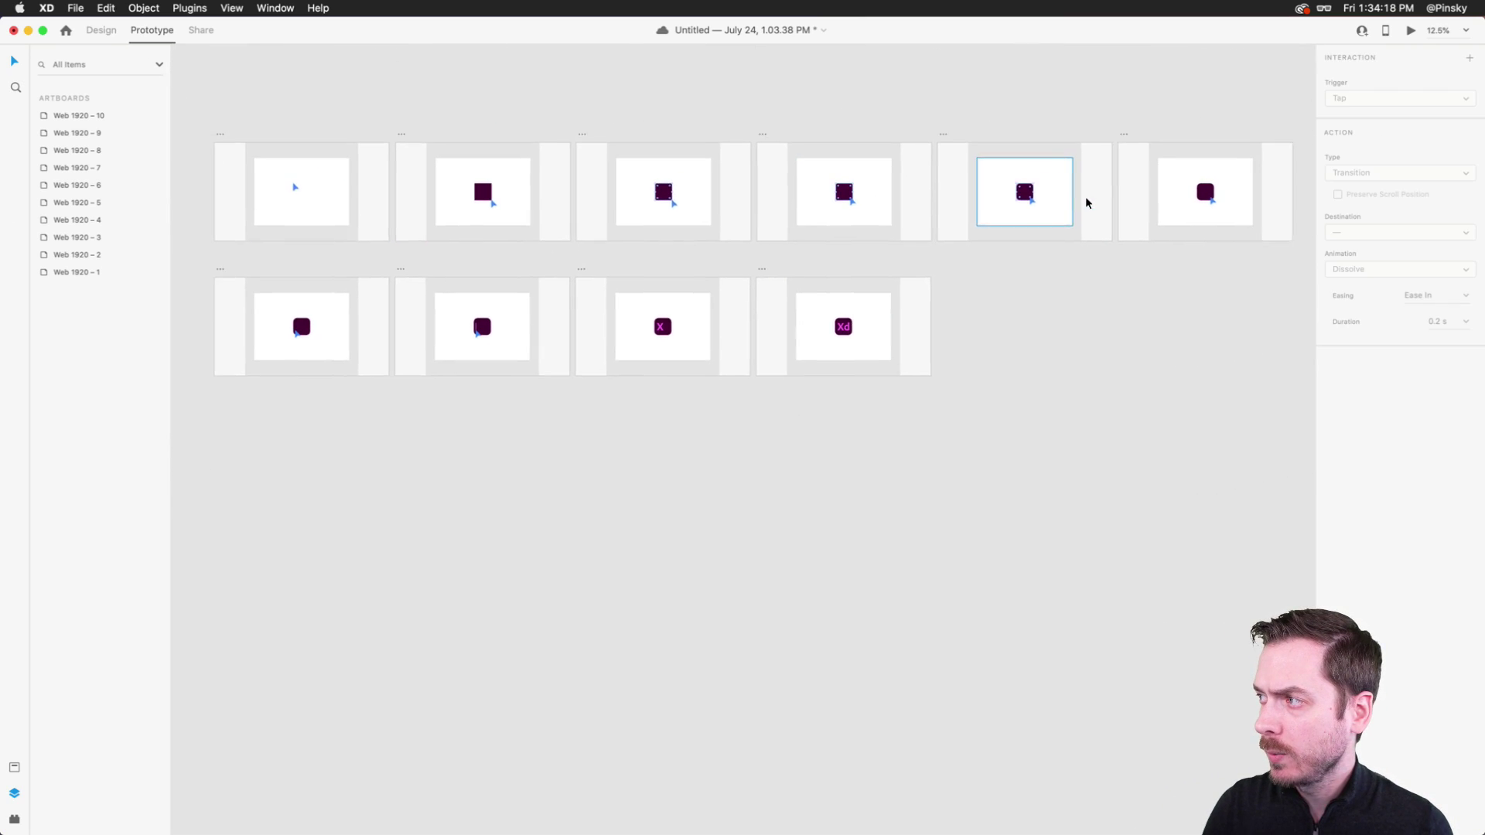
{"action": "left_click", "coordinate": [1084, 141]}
{"action": "left_click", "coordinate": [904, 140]}
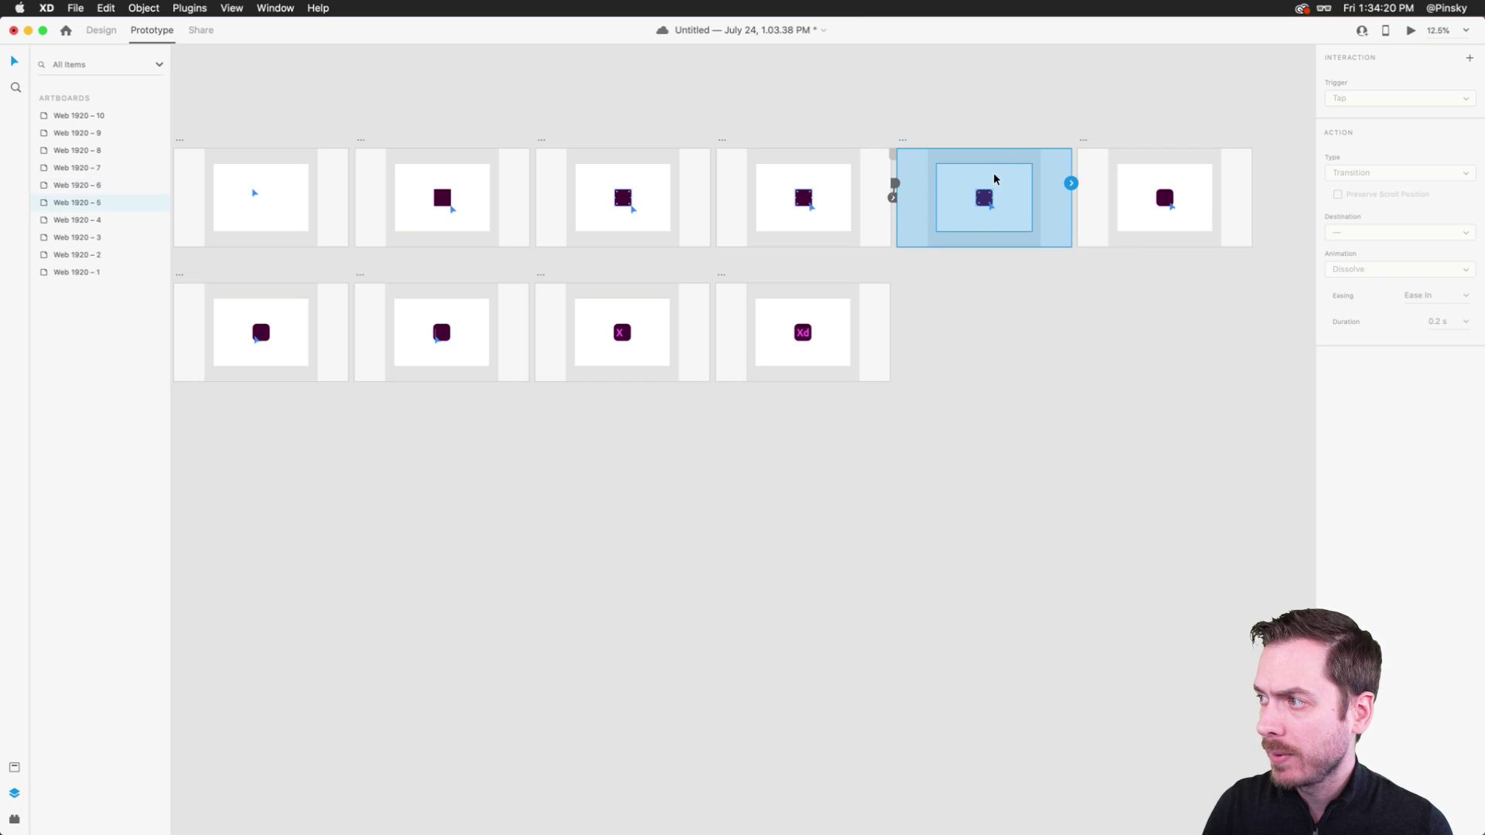
{"action": "scroll", "coordinate": [993, 175], "scroll_direction": "up", "scroll_amount": 4}
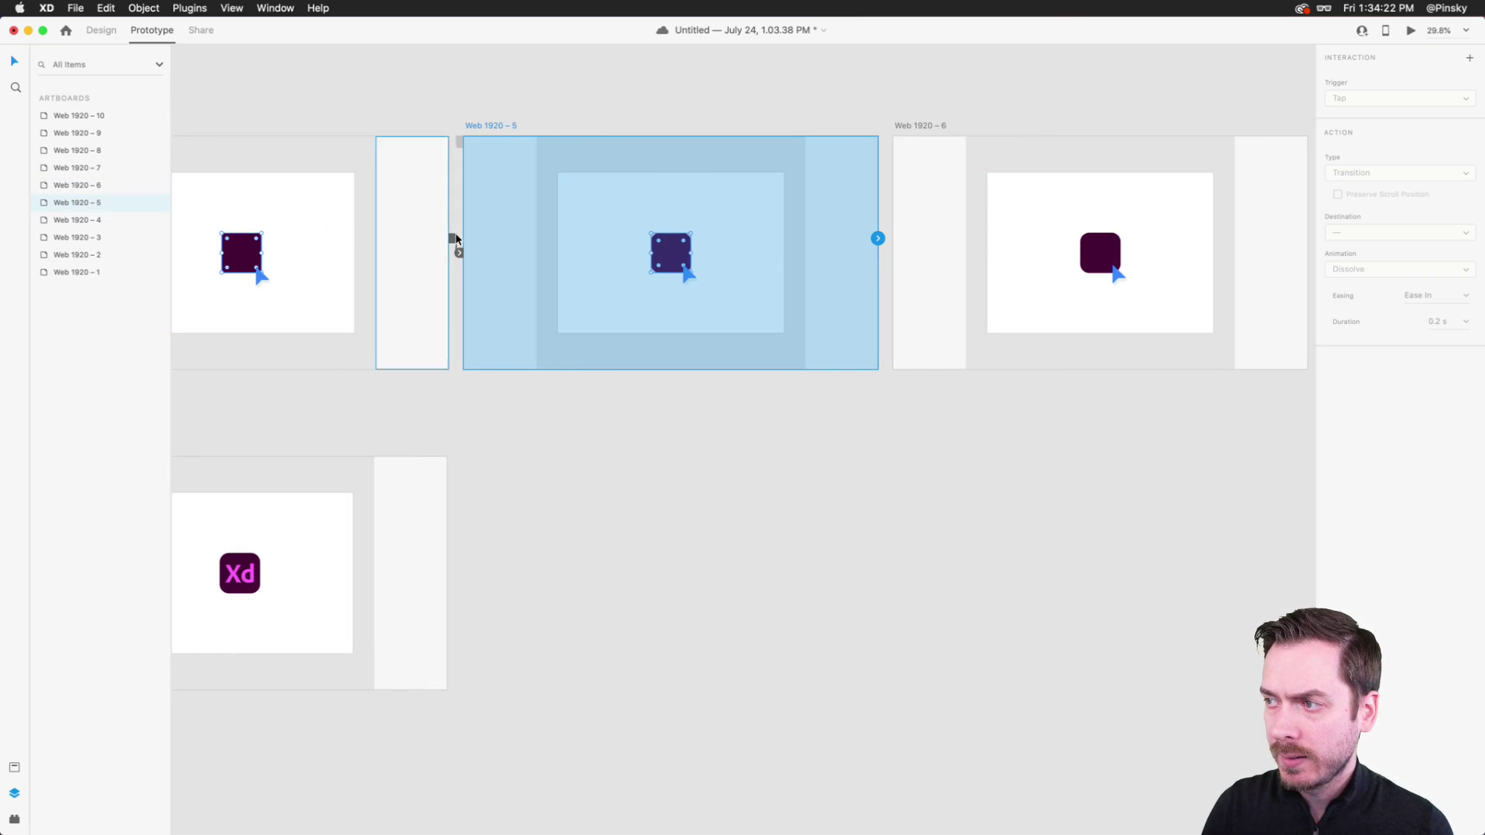
{"action": "scroll", "coordinate": [766, 222], "scroll_direction": "right", "scroll_amount": 2}
{"action": "left_click_drag", "start_coordinate": [800, 263], "coordinate": [889, 282]}
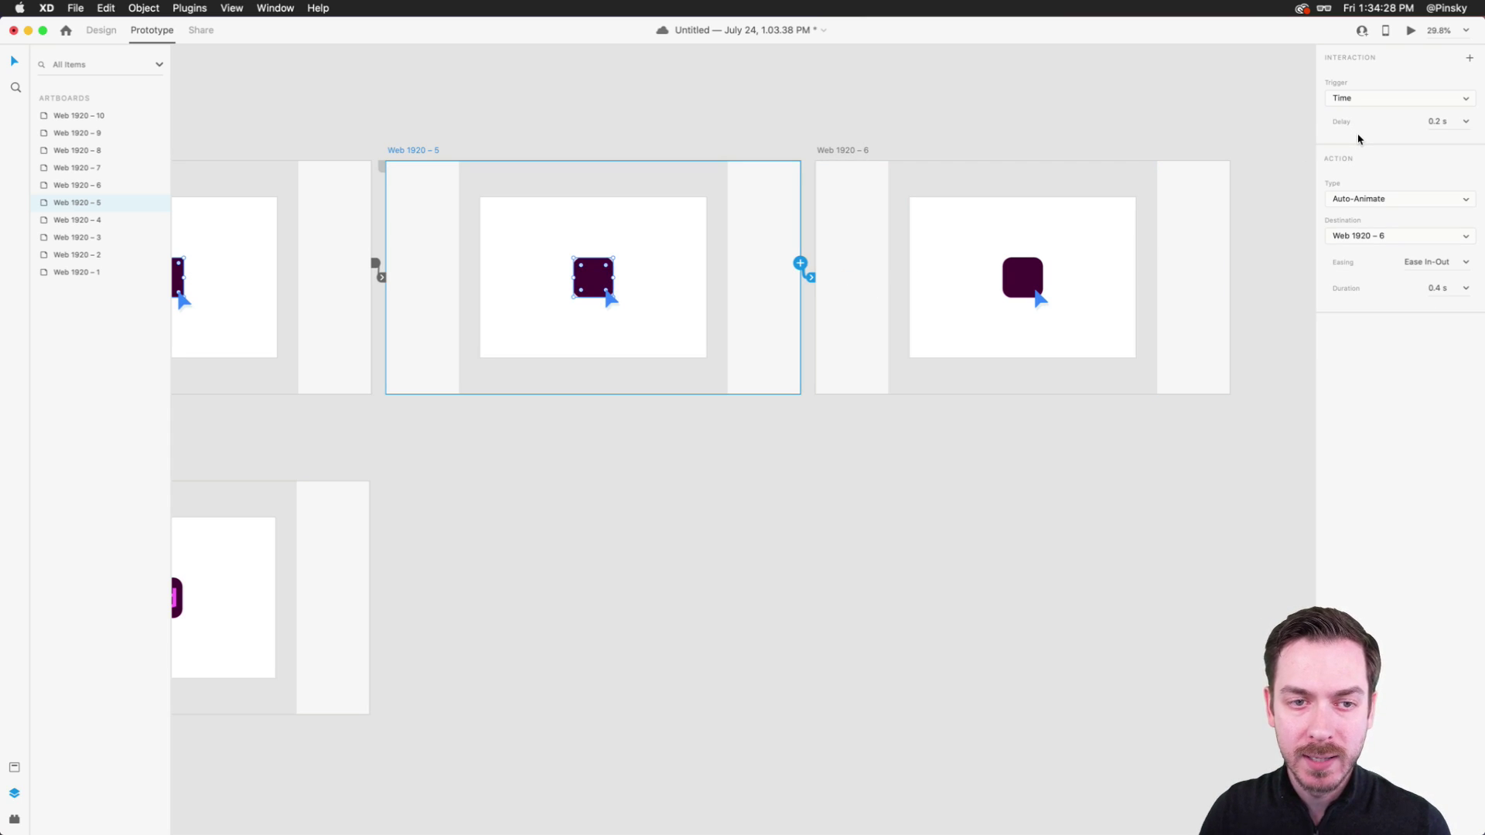
- Set the Web 1920 – 5 interaction to a 0 s delay and a Transition action with animation None
{"action": "left_click", "coordinate": [1453, 122]}
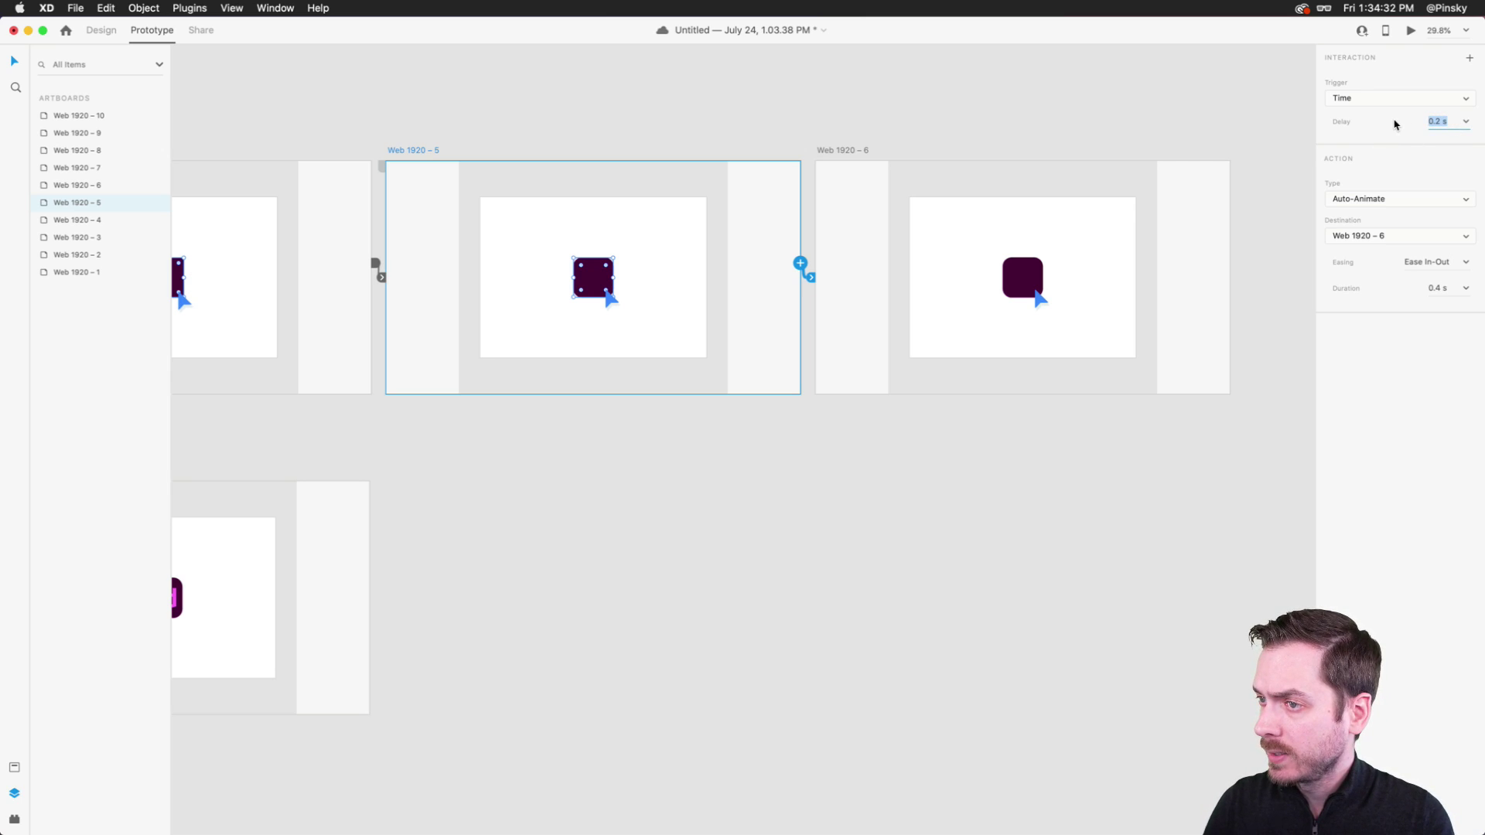
{"action": "type", "text": "00"}
{"action": "key", "text": "Return"}
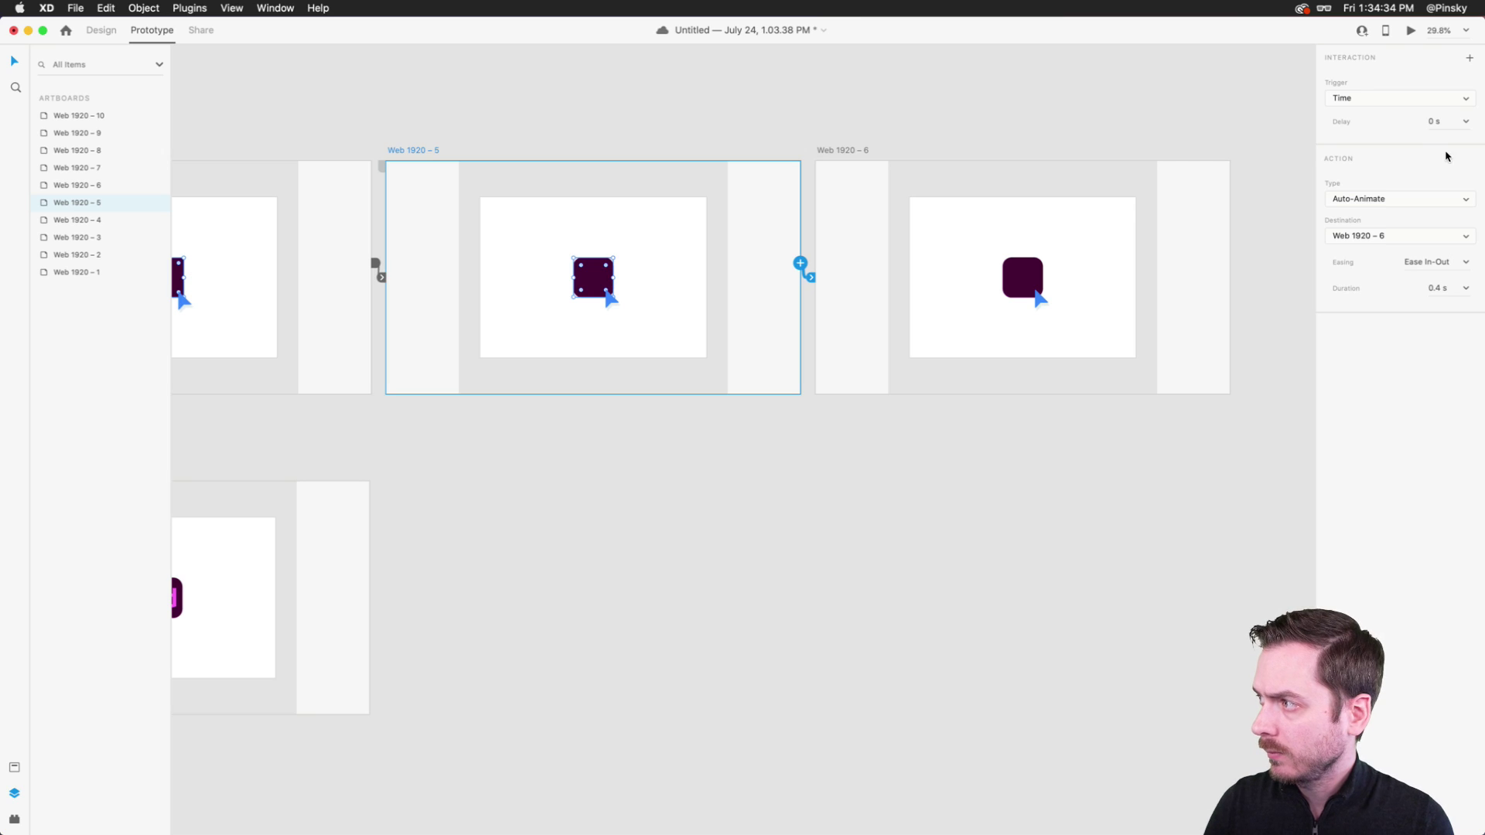
{"action": "left_click", "coordinate": [1376, 203]}
{"action": "left_click", "coordinate": [1373, 188]}
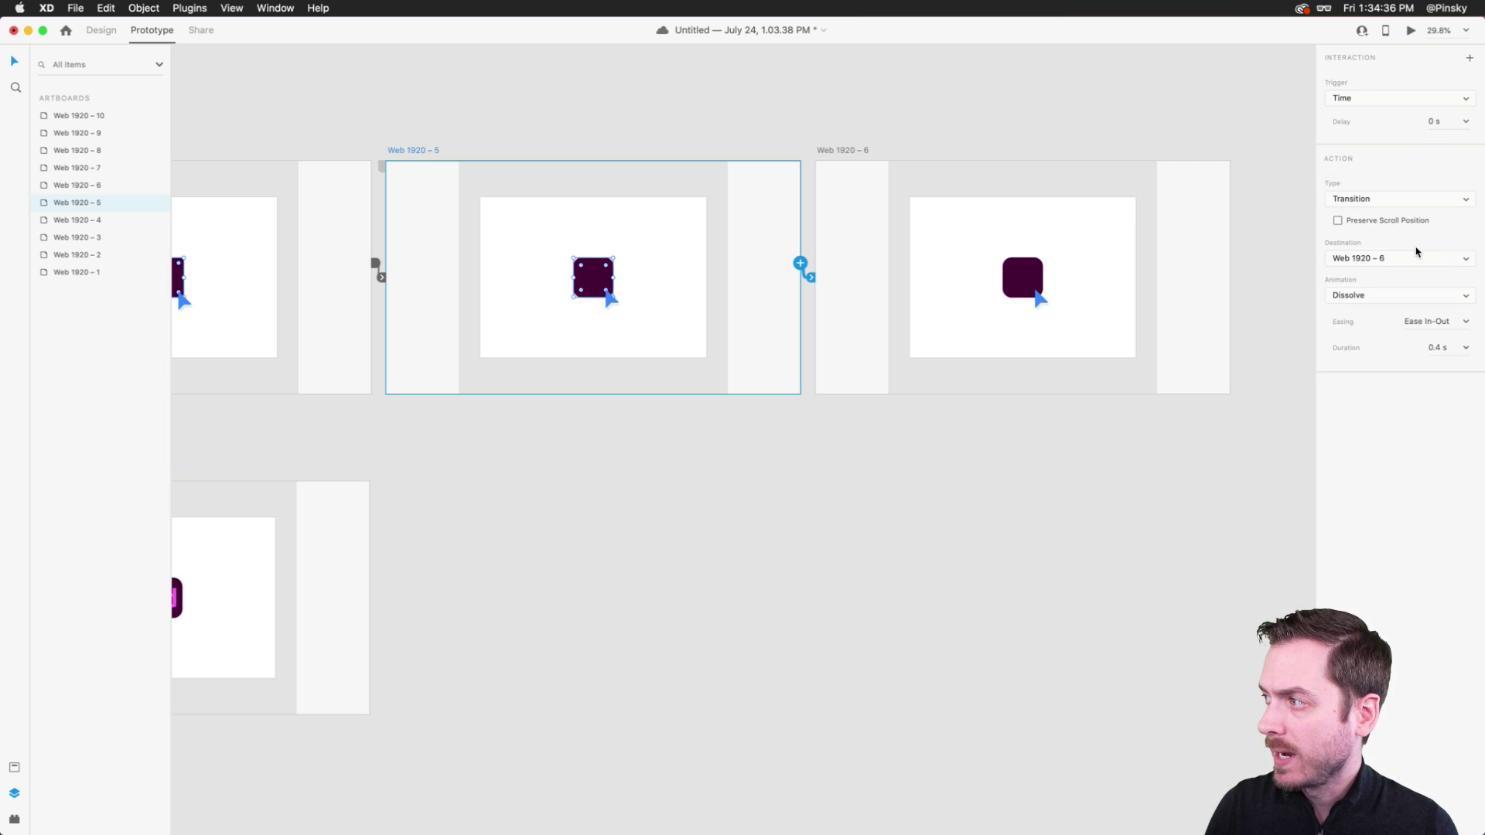
{"action": "left_click", "coordinate": [1384, 302]}
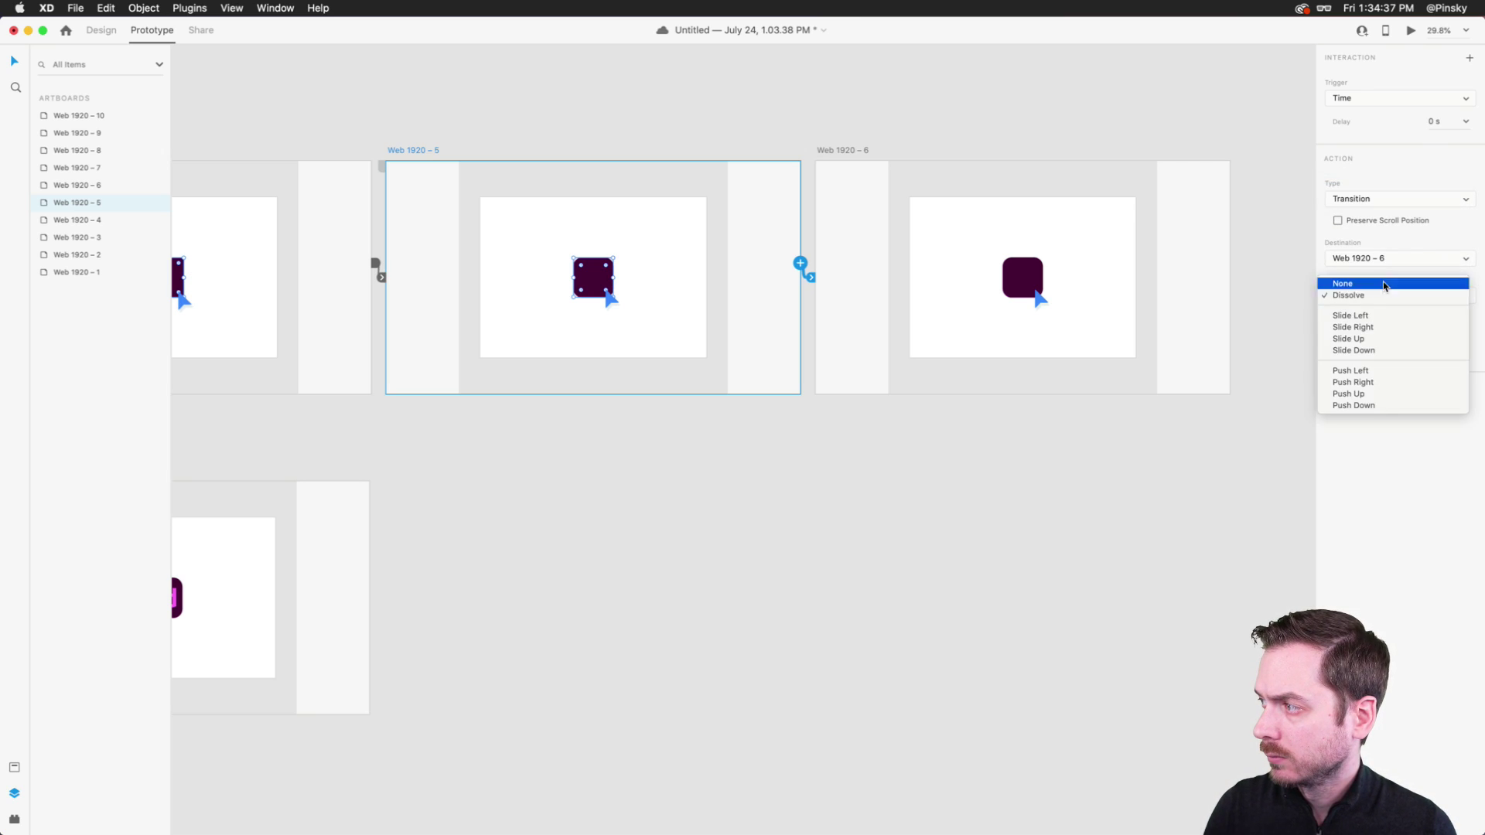
{"action": "key", "text": "Escape"}
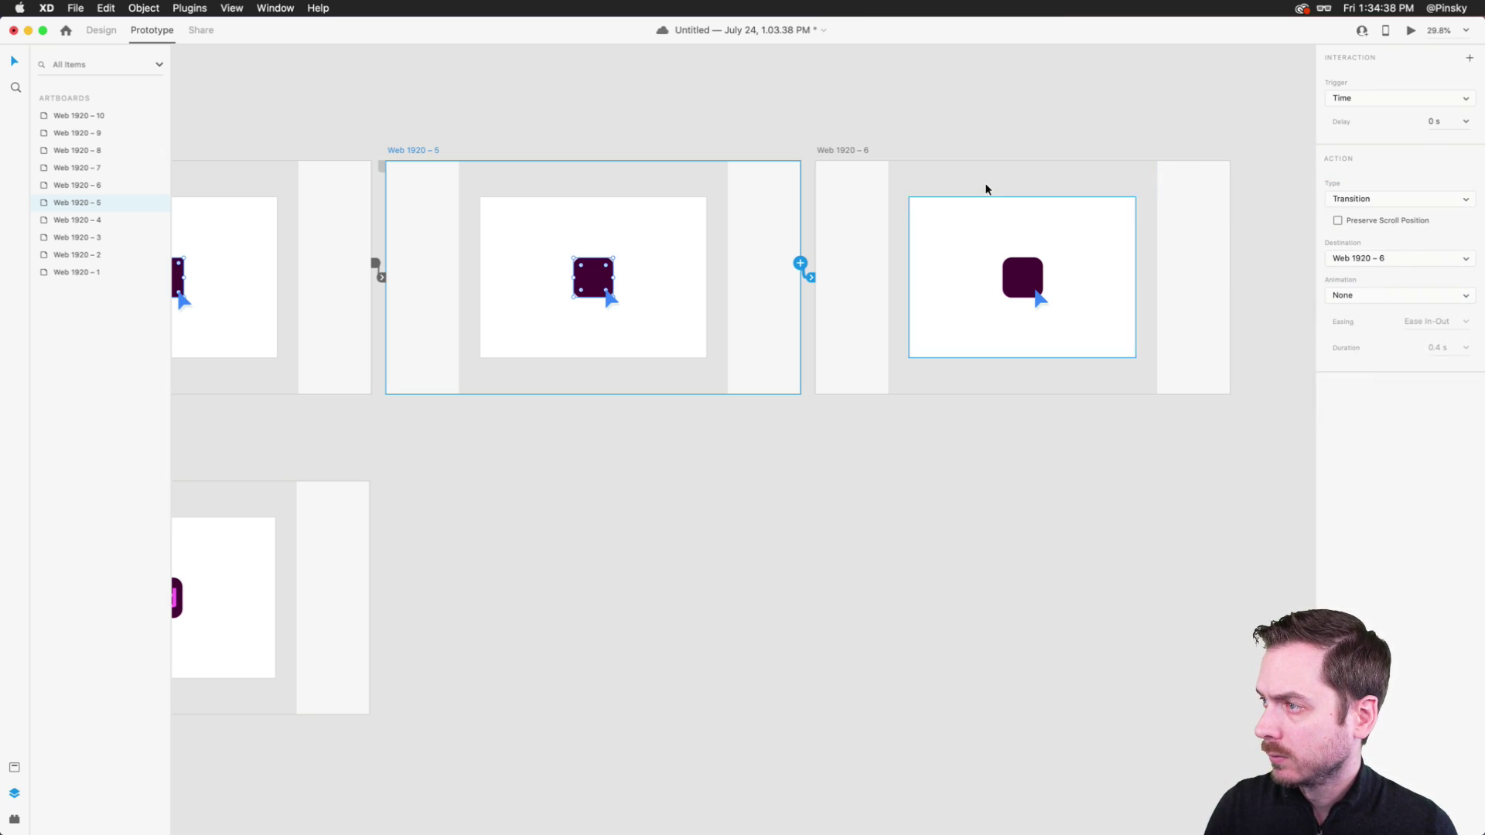
- Link artboard Web 1920 – 6 to artboard Web 1920 – 7 in the second row
{"action": "left_click", "coordinate": [854, 137]}
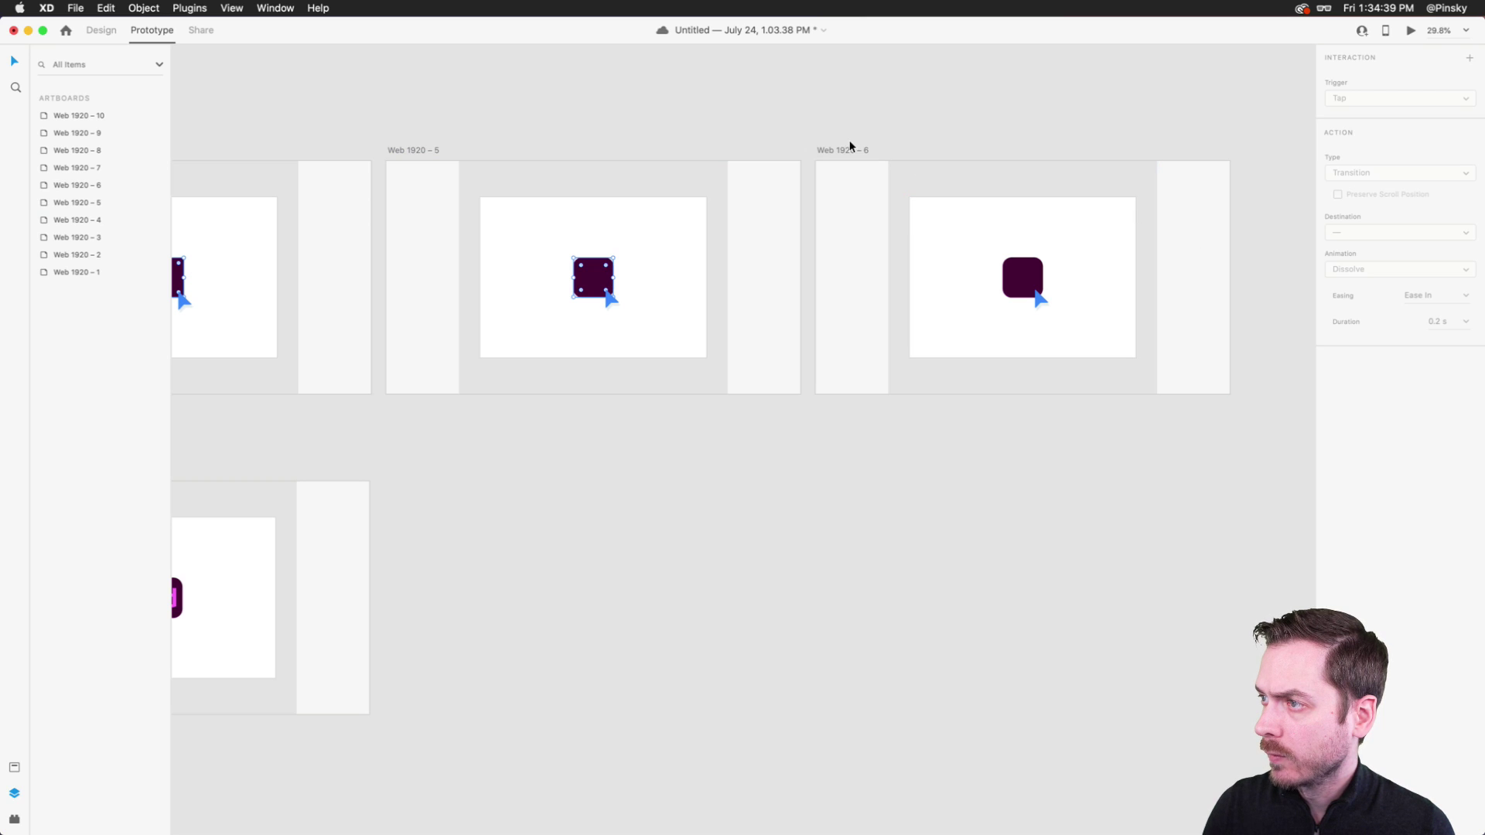
{"action": "left_click", "coordinate": [850, 146]}
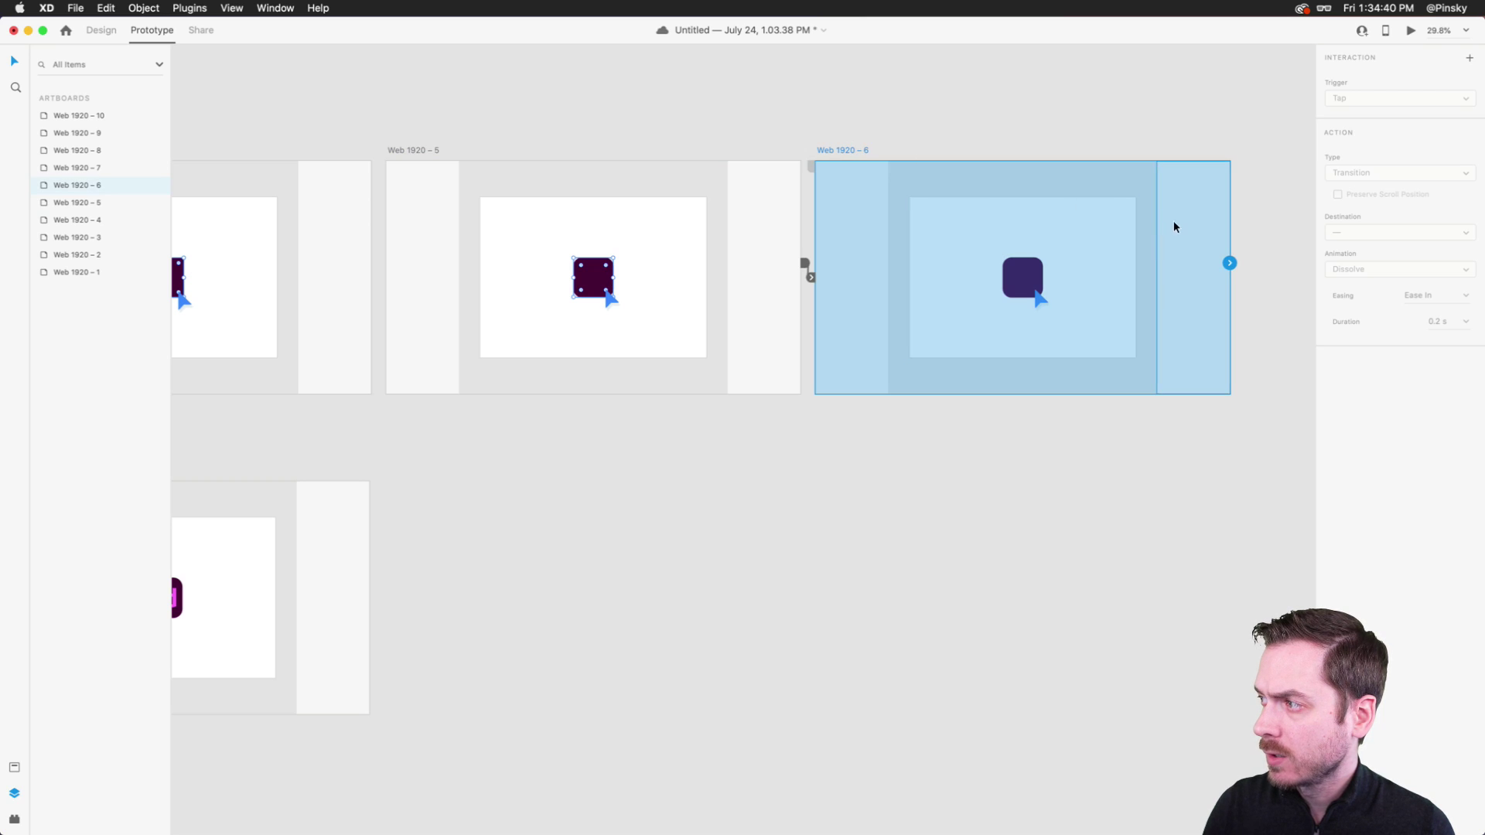
{"action": "left_click_drag", "start_coordinate": [1230, 262], "coordinate": [650, 418]}
{"action": "scroll", "coordinate": [574, 388], "scroll_direction": "left", "scroll_amount": 10}
{"action": "scroll", "coordinate": [574, 391], "scroll_direction": "left", "scroll_amount": 10}
{"action": "scroll", "coordinate": [574, 391], "scroll_direction": "down", "scroll_amount": 3}
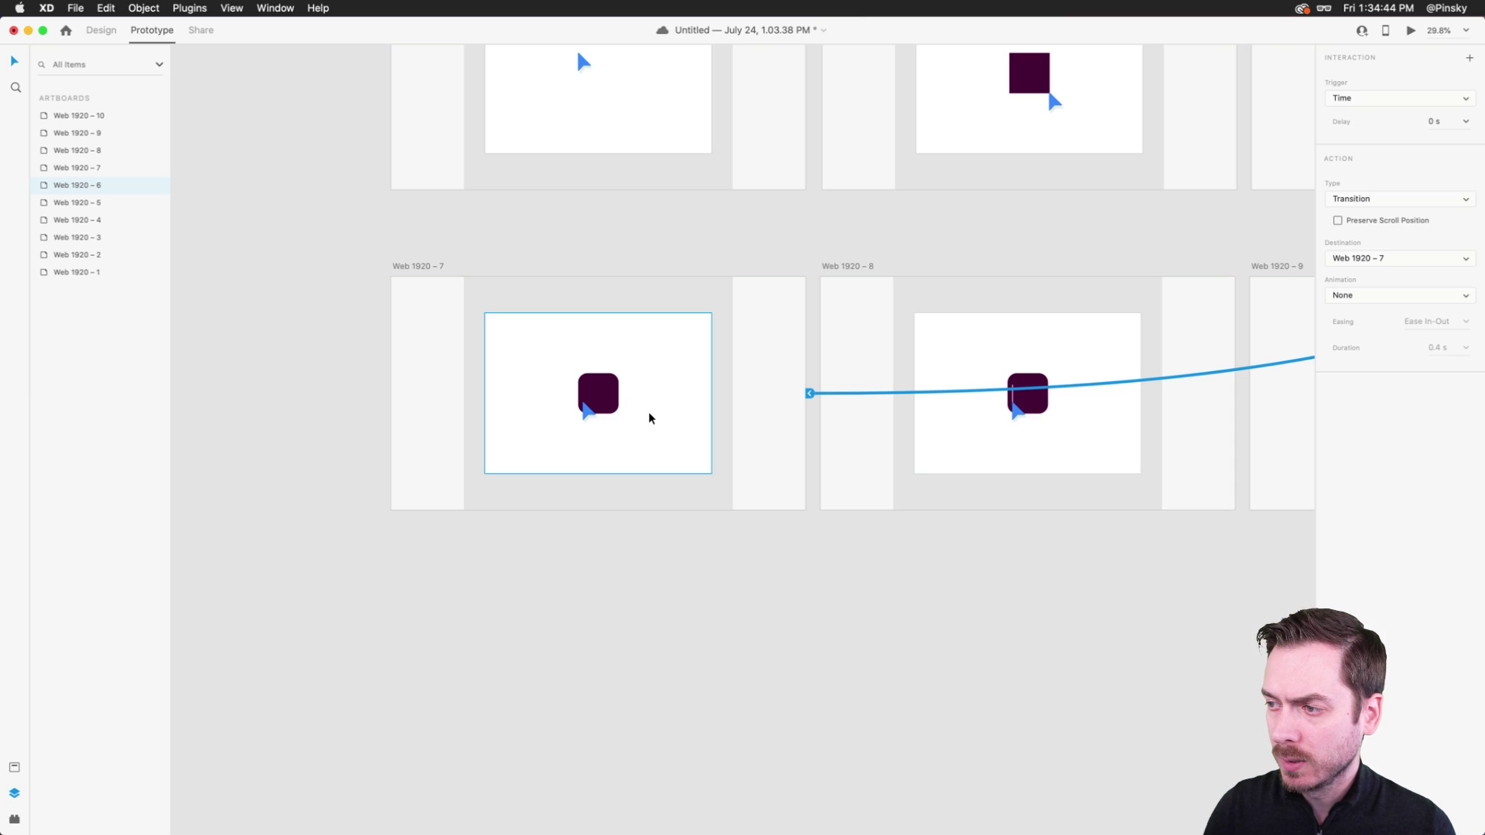
- Change the Web 1920 – 6 interaction to Auto-Animate with a 0.2 s delay, keeping Ease In-Out easing
{"action": "scroll", "coordinate": [653, 369], "scroll_direction": "up", "scroll_amount": 3}
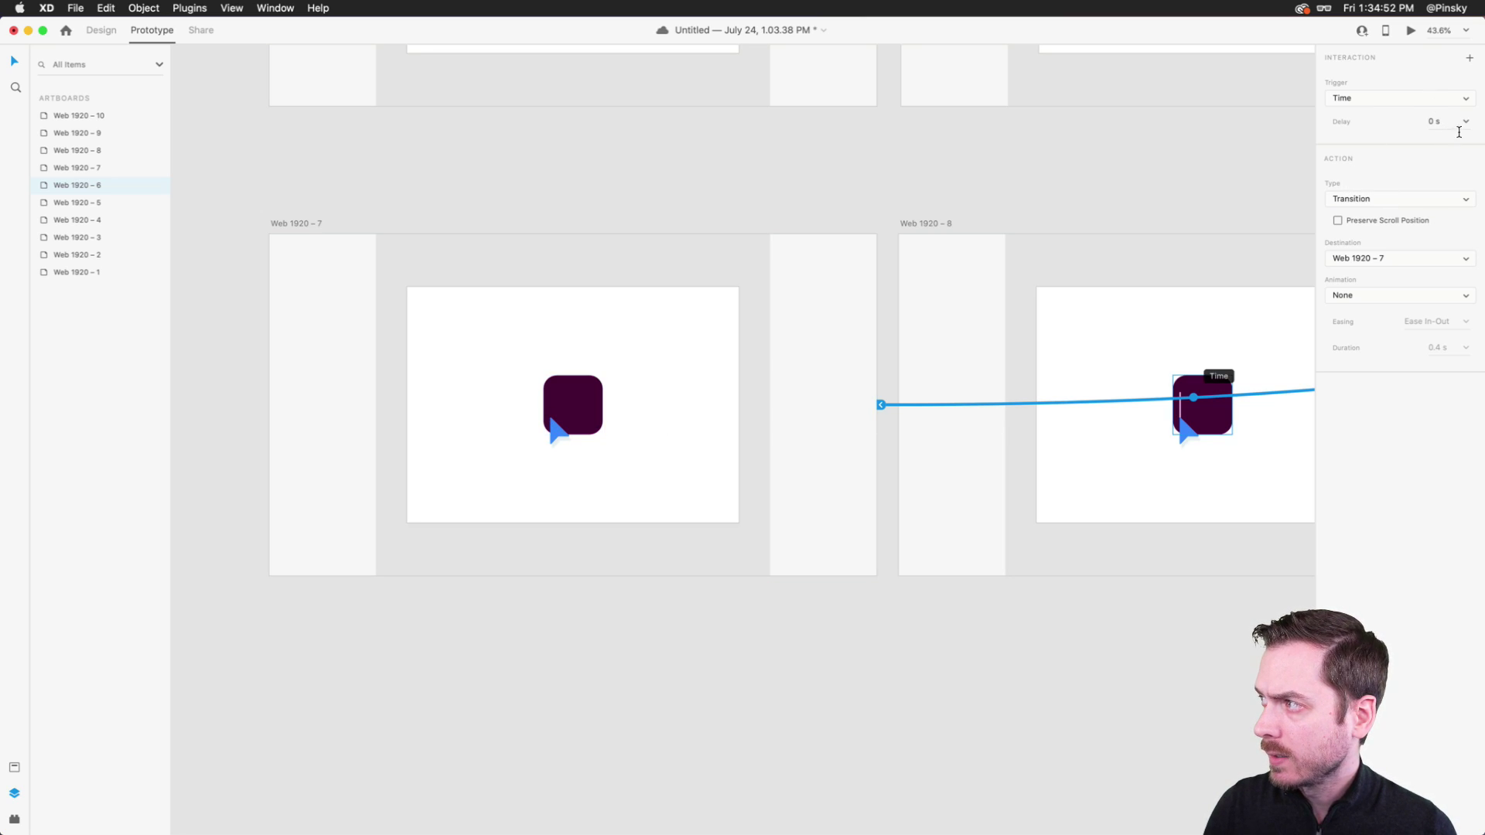
{"action": "left_click", "coordinate": [1389, 199]}
{"action": "left_click", "coordinate": [1392, 221]}
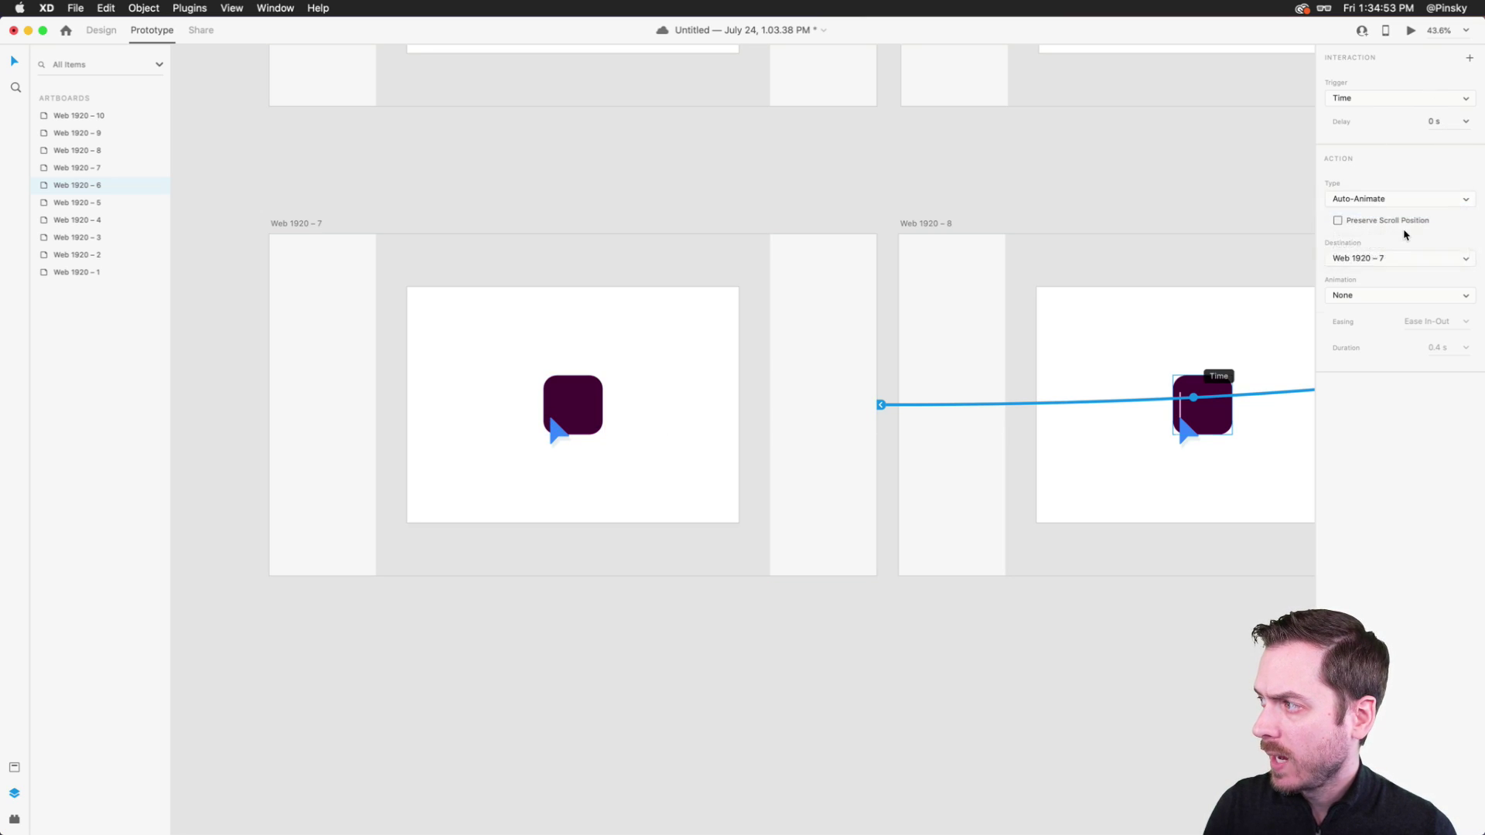
{"action": "left_click", "coordinate": [1469, 126]}
{"action": "left_click", "coordinate": [1449, 140]}
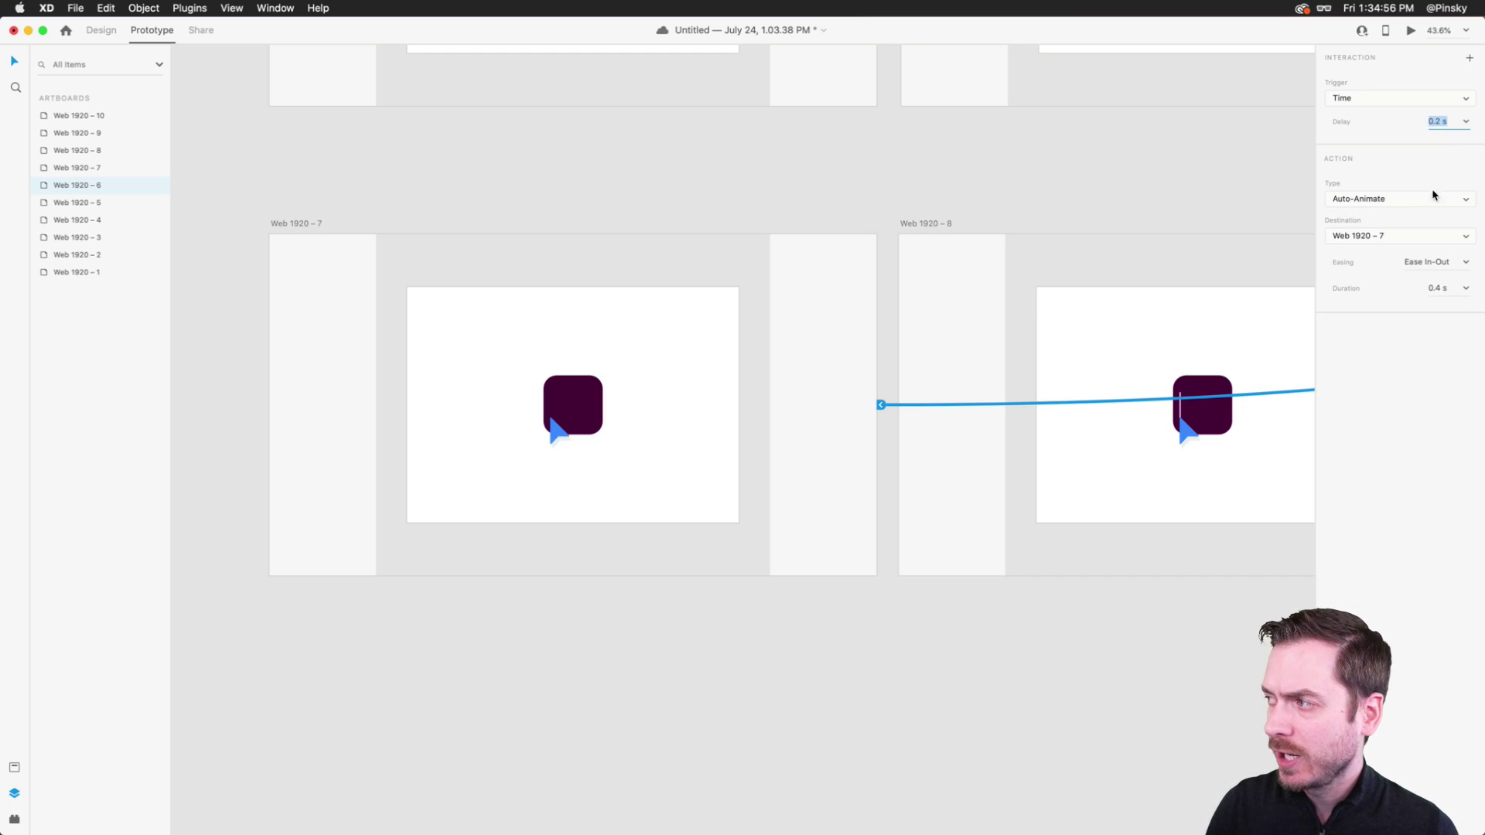
{"action": "left_click", "coordinate": [1467, 263]}
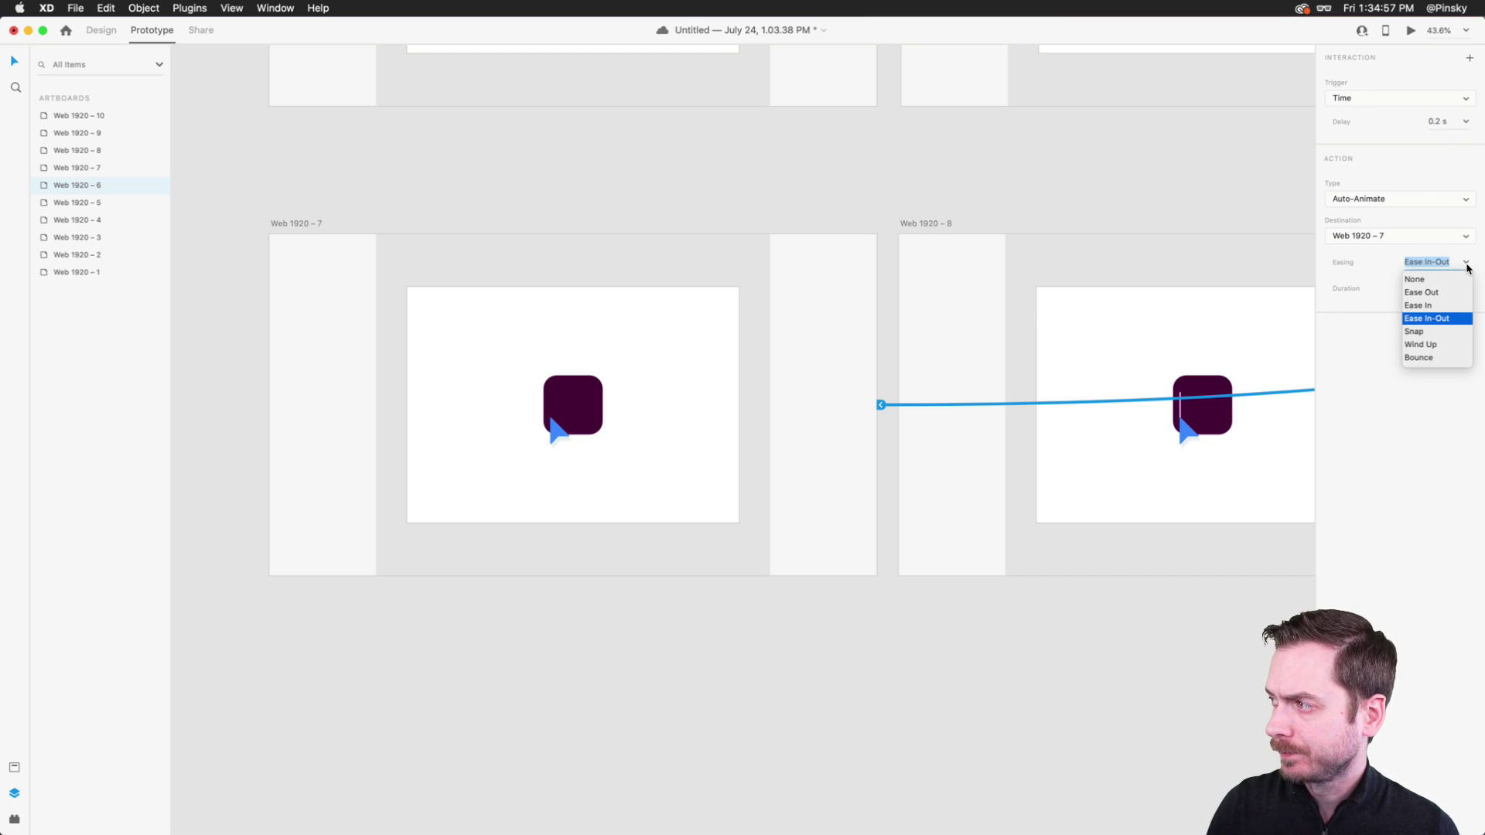
{"action": "left_click", "coordinate": [1344, 313]}
- Link artboard Web 1920 – 7 to artboard Web 1920 – 8
{"action": "left_click", "coordinate": [280, 225]}
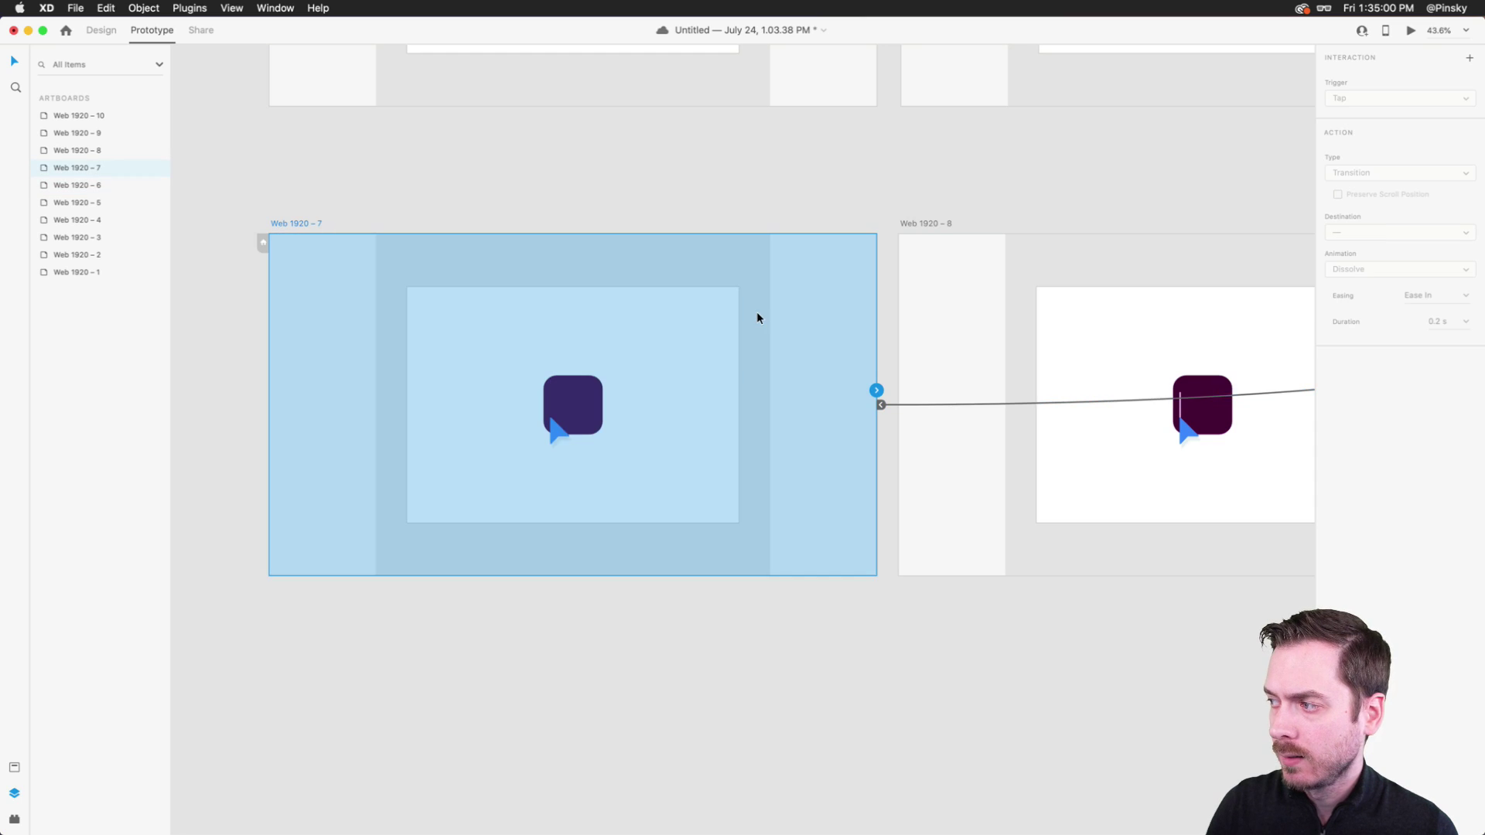
{"action": "scroll", "coordinate": [757, 318], "scroll_direction": "right", "scroll_amount": 5}
{"action": "left_click_drag", "start_coordinate": [620, 382], "coordinate": [756, 400]}
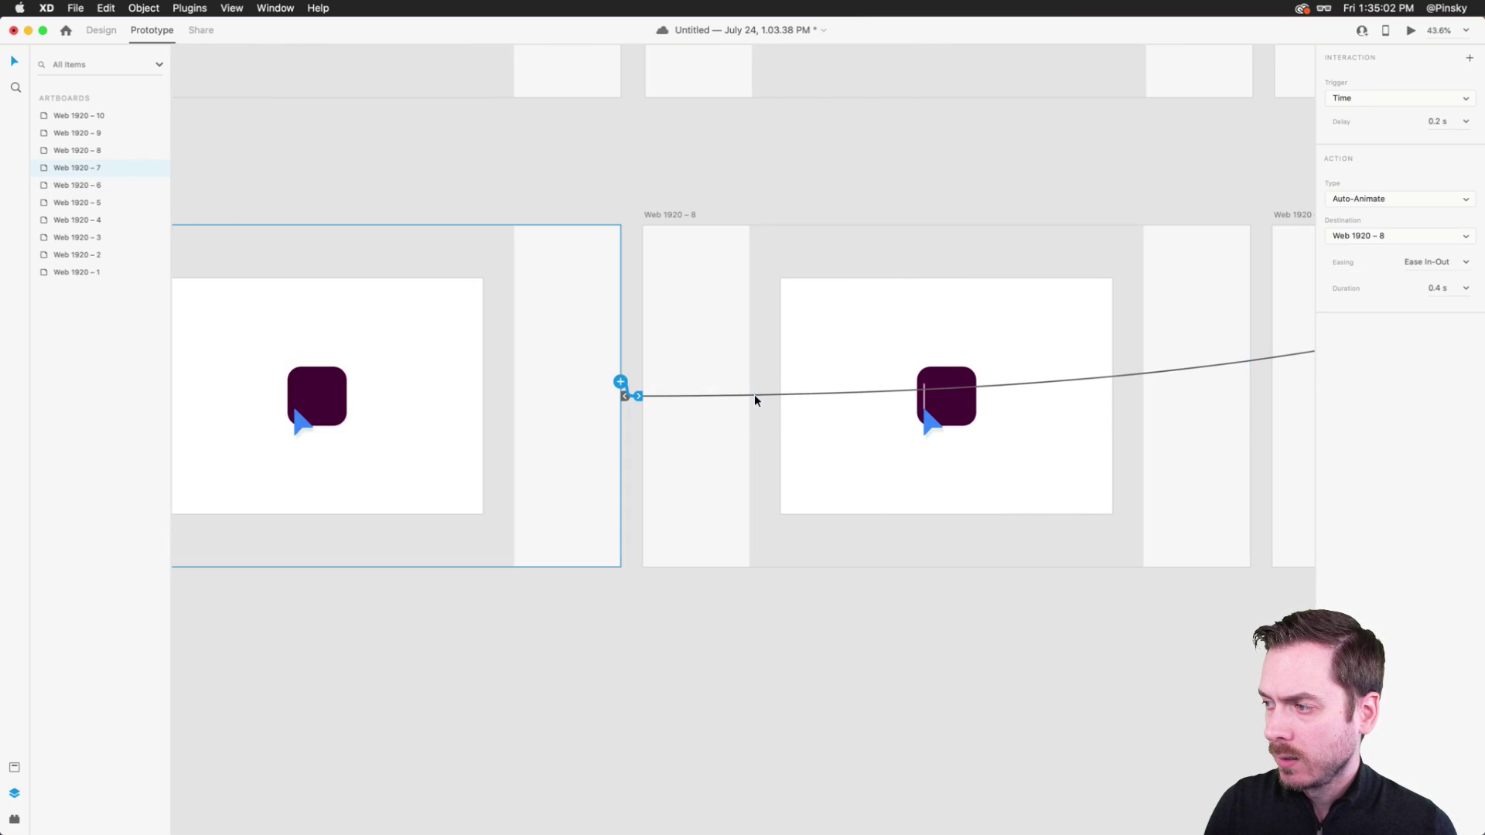
{"action": "scroll", "coordinate": [754, 395], "scroll_direction": "right", "scroll_amount": 7}
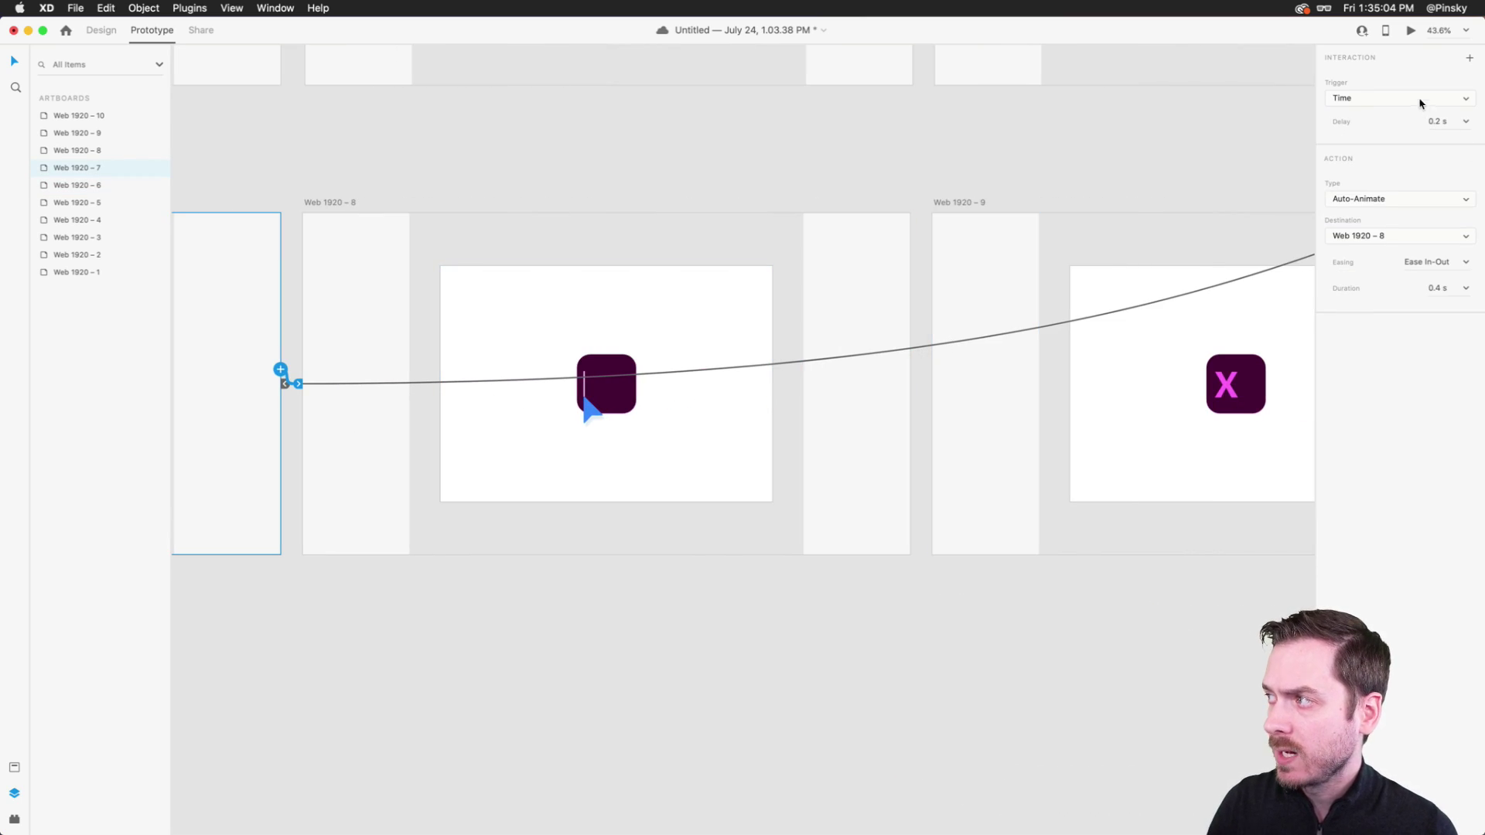
- Set the Web 1920 – 7 interaction to a 0 s delay and a Transition action with animation None
{"action": "left_click", "coordinate": [1440, 121]}
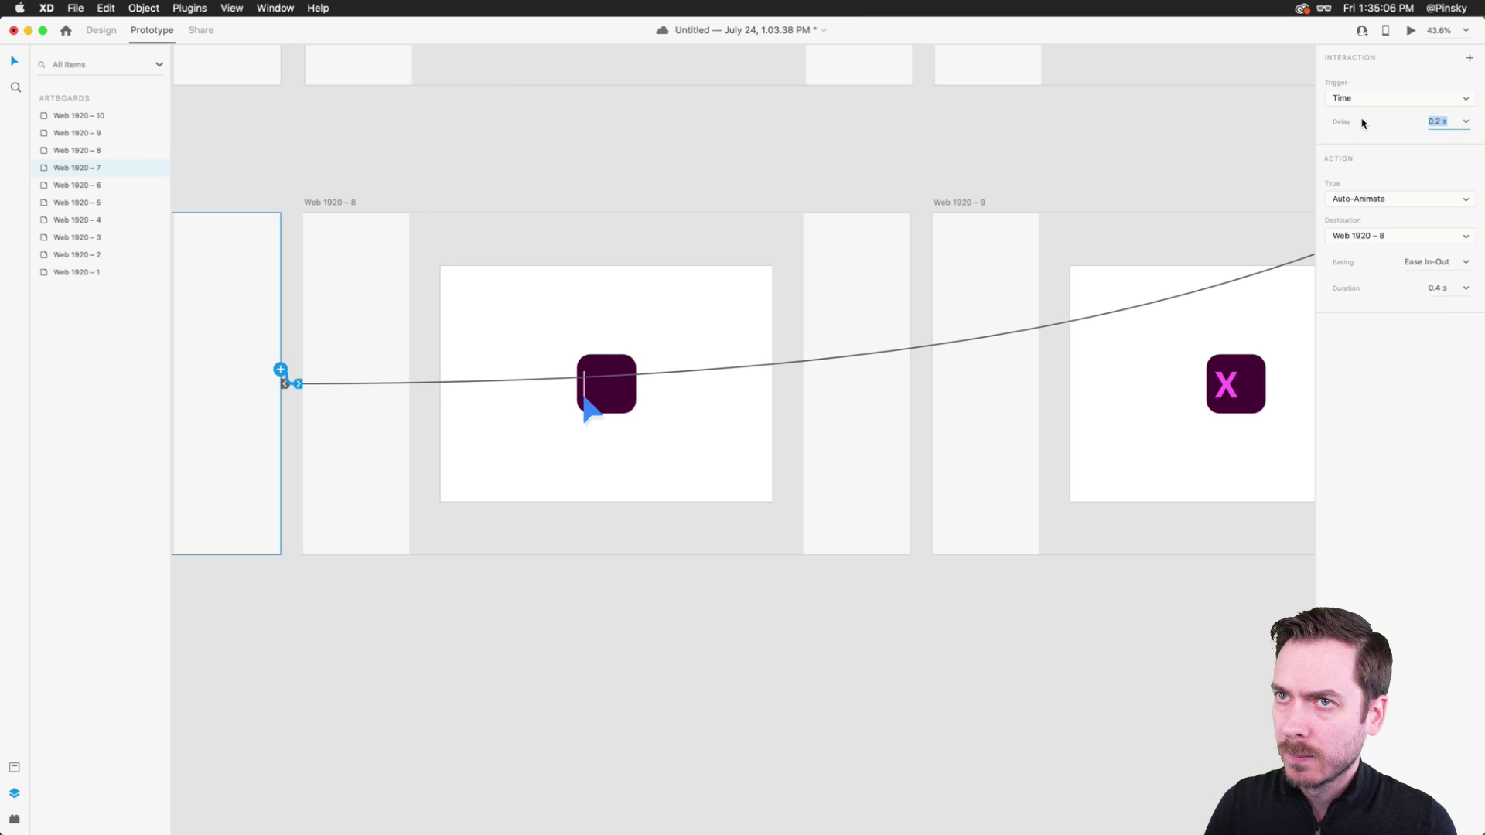
{"action": "type", "text": "00"}
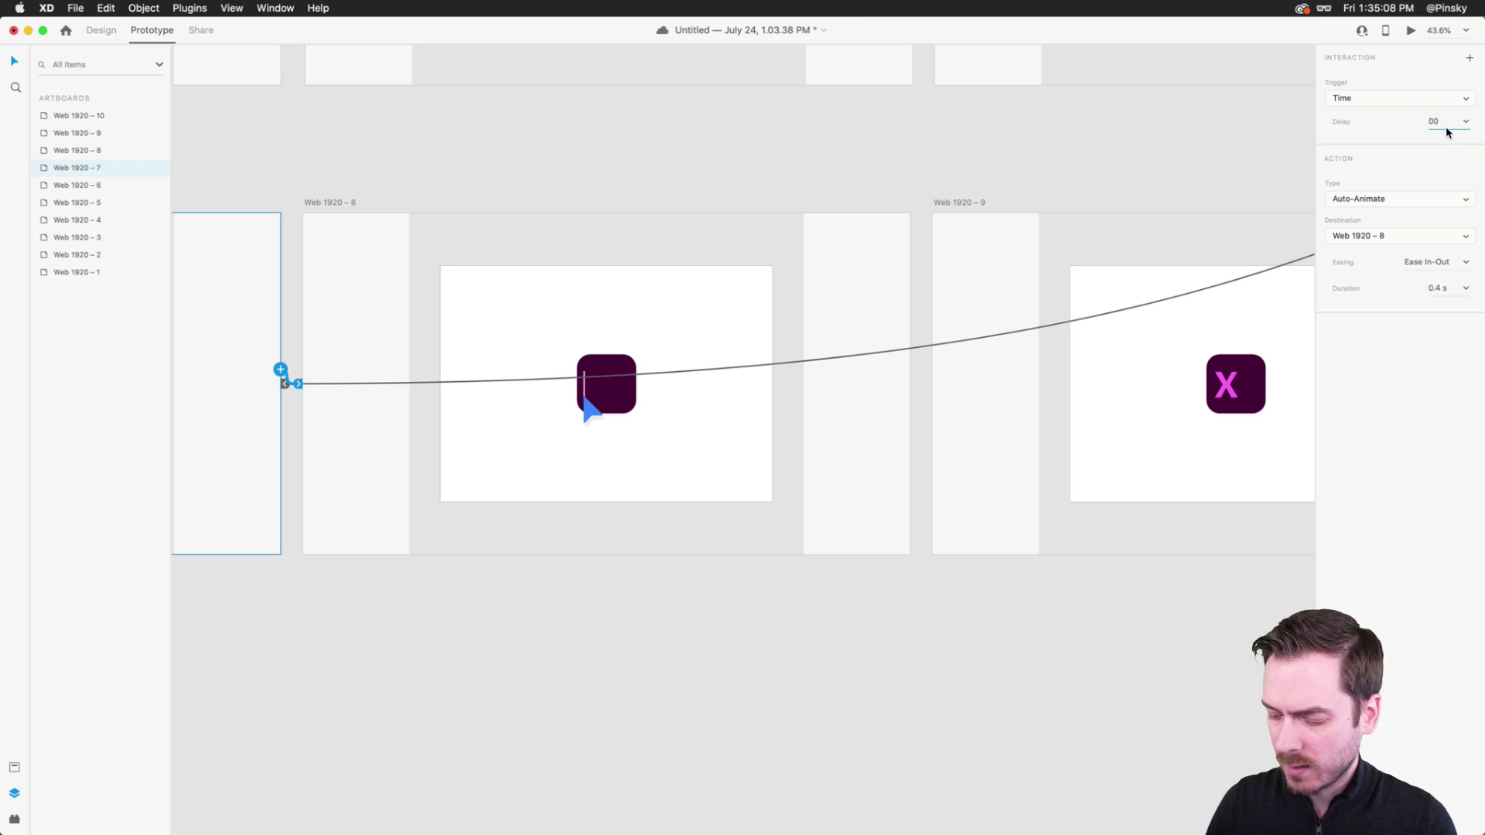
{"action": "left_click", "coordinate": [1401, 199]}
{"action": "left_click", "coordinate": [1392, 188]}
{"action": "left_click", "coordinate": [1392, 294]}
{"action": "left_click", "coordinate": [1379, 285]}
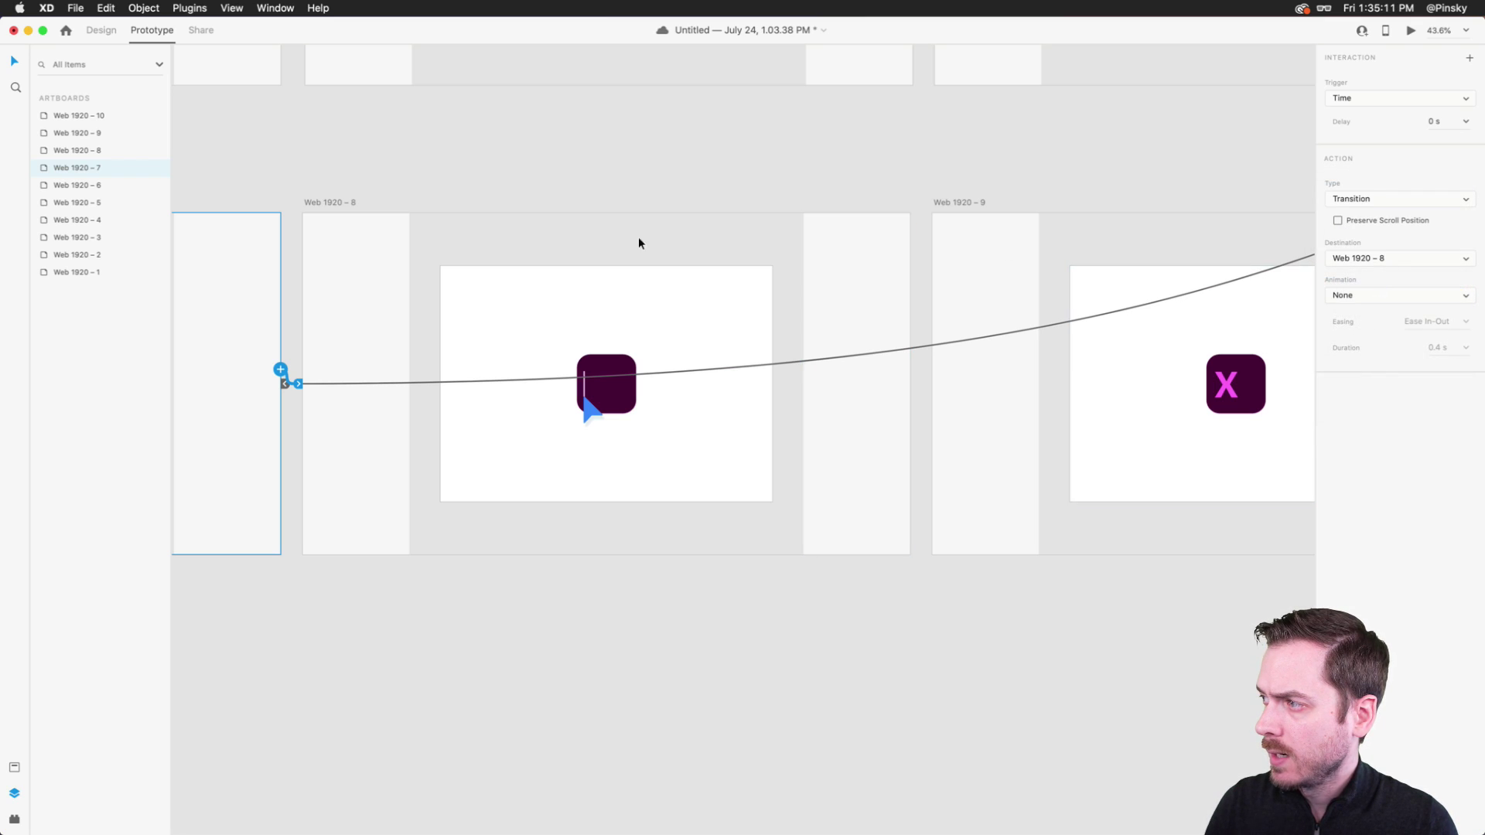
- Link artboard Web 1920 – 8 to artboard Web 1920 – 9 and set the delay to 0.2 s
{"action": "left_click", "coordinate": [306, 199]}
{"action": "left_click_drag", "start_coordinate": [912, 368], "coordinate": [1052, 386]}
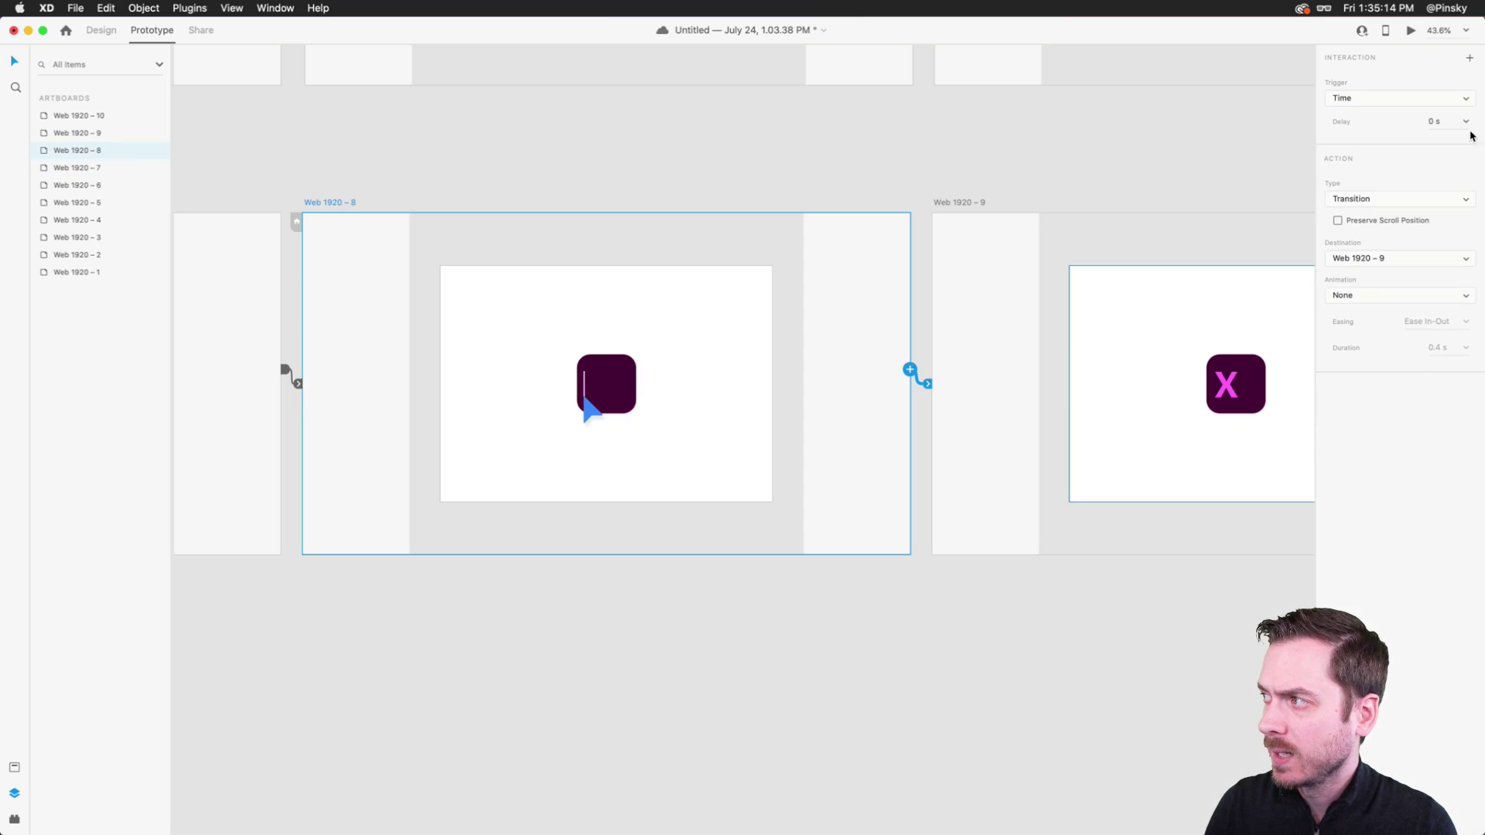
{"action": "scroll", "coordinate": [1097, 245], "scroll_direction": "right", "scroll_amount": 5}
{"action": "left_click", "coordinate": [1476, 124]}
{"action": "left_click", "coordinate": [1460, 143]}
- Link artboard Web 1920 – 9 to artboard Web 1920 – 10
{"action": "left_click", "coordinate": [647, 200]}
{"action": "scroll", "coordinate": [981, 308], "scroll_direction": "right", "scroll_amount": 5}
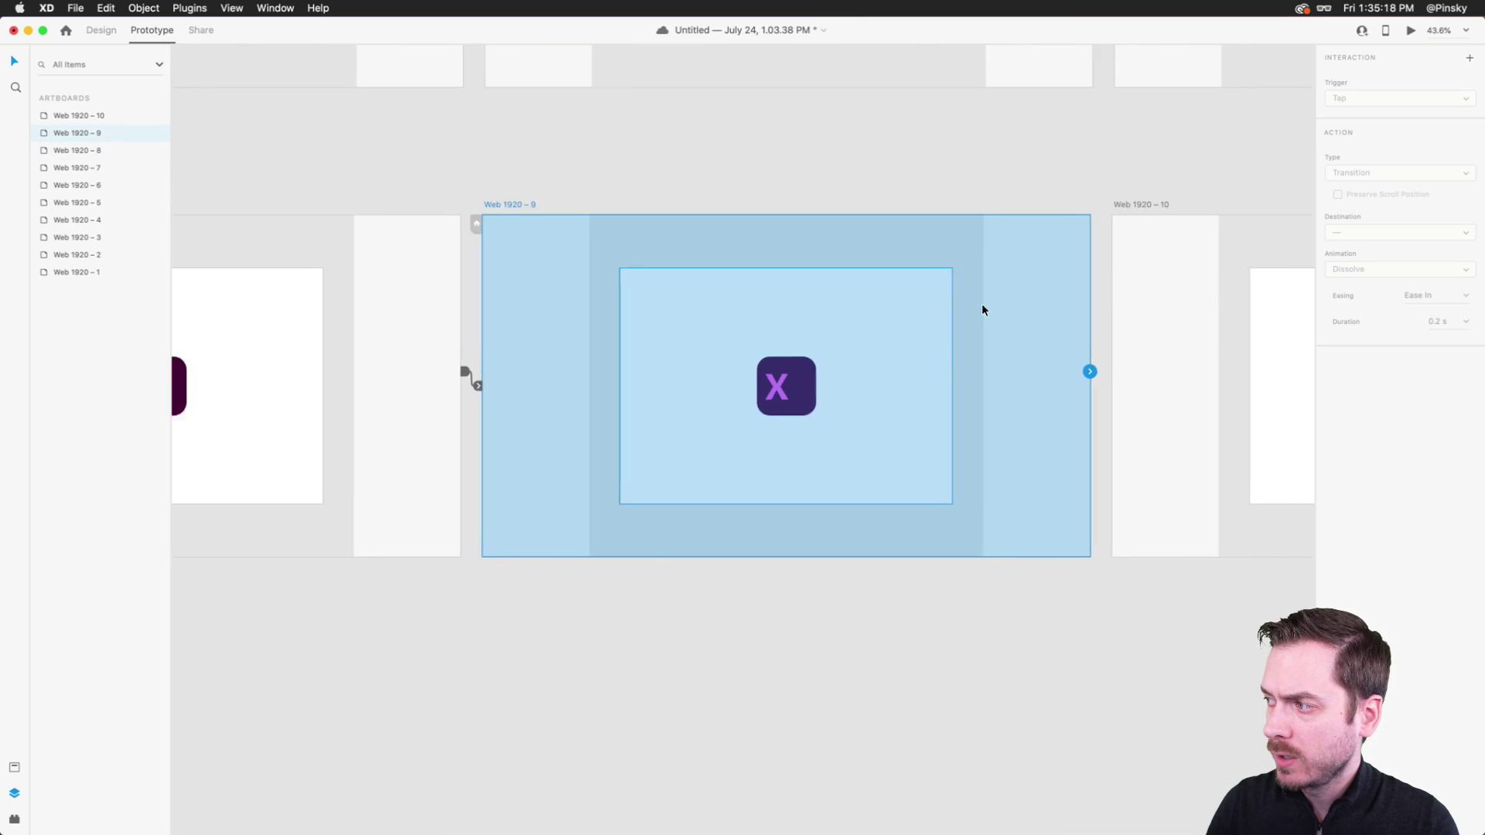
{"action": "left_click_drag", "start_coordinate": [907, 372], "coordinate": [981, 397]}
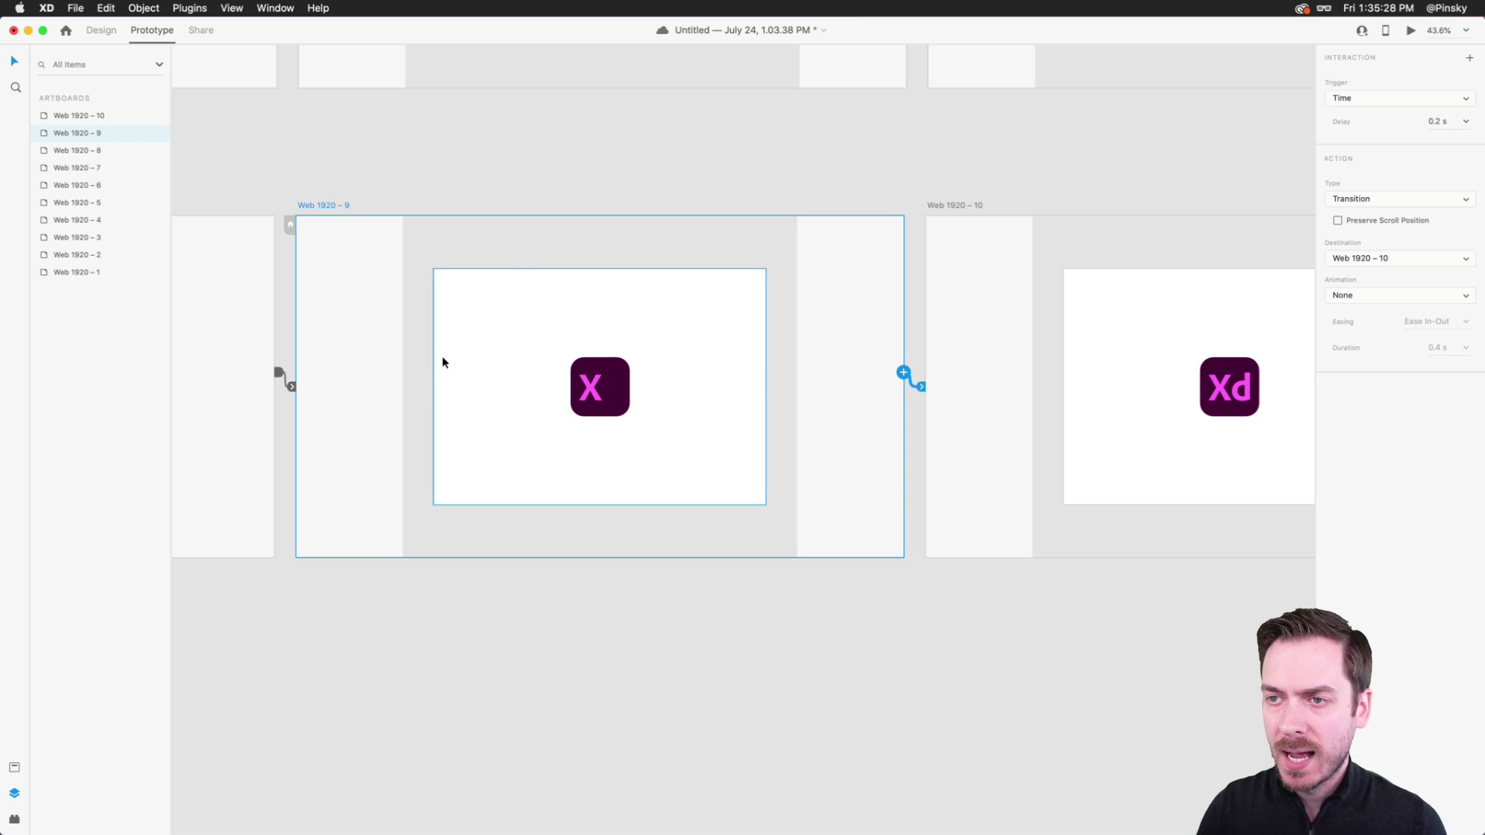
- Return to design mode and play the desktop preview of the animation from artboard Web 1920 – 2, then close it
{"action": "scroll", "coordinate": [774, 273], "scroll_direction": "left", "scroll_amount": 8}
{"action": "scroll", "coordinate": [775, 272], "scroll_direction": "down", "scroll_amount": 5}
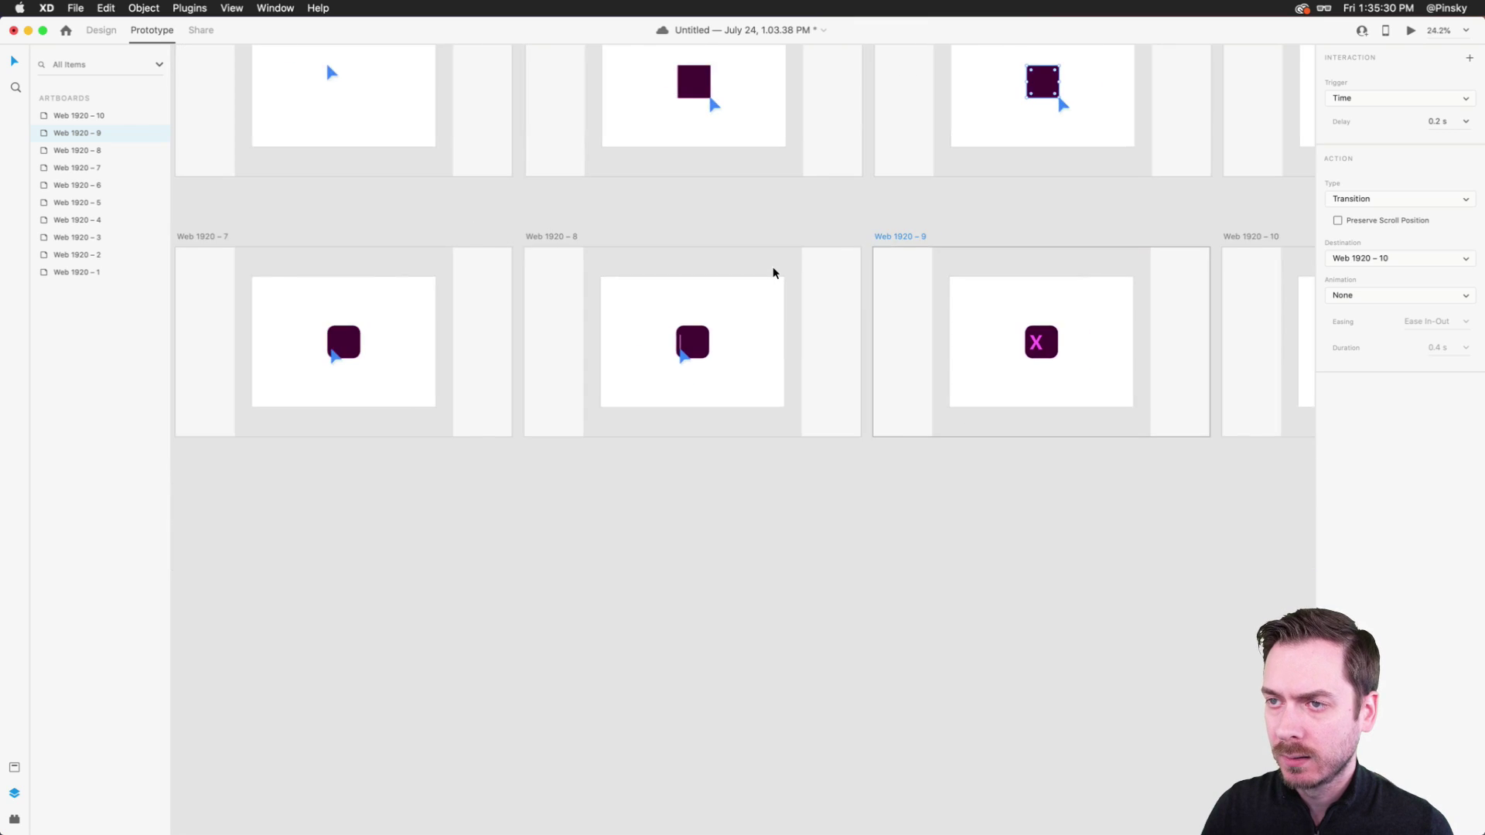
{"action": "left_click", "coordinate": [105, 37]}
{"action": "left_click", "coordinate": [523, 216]}
{"action": "scroll", "coordinate": [391, 196], "scroll_direction": "up", "scroll_amount": 5}
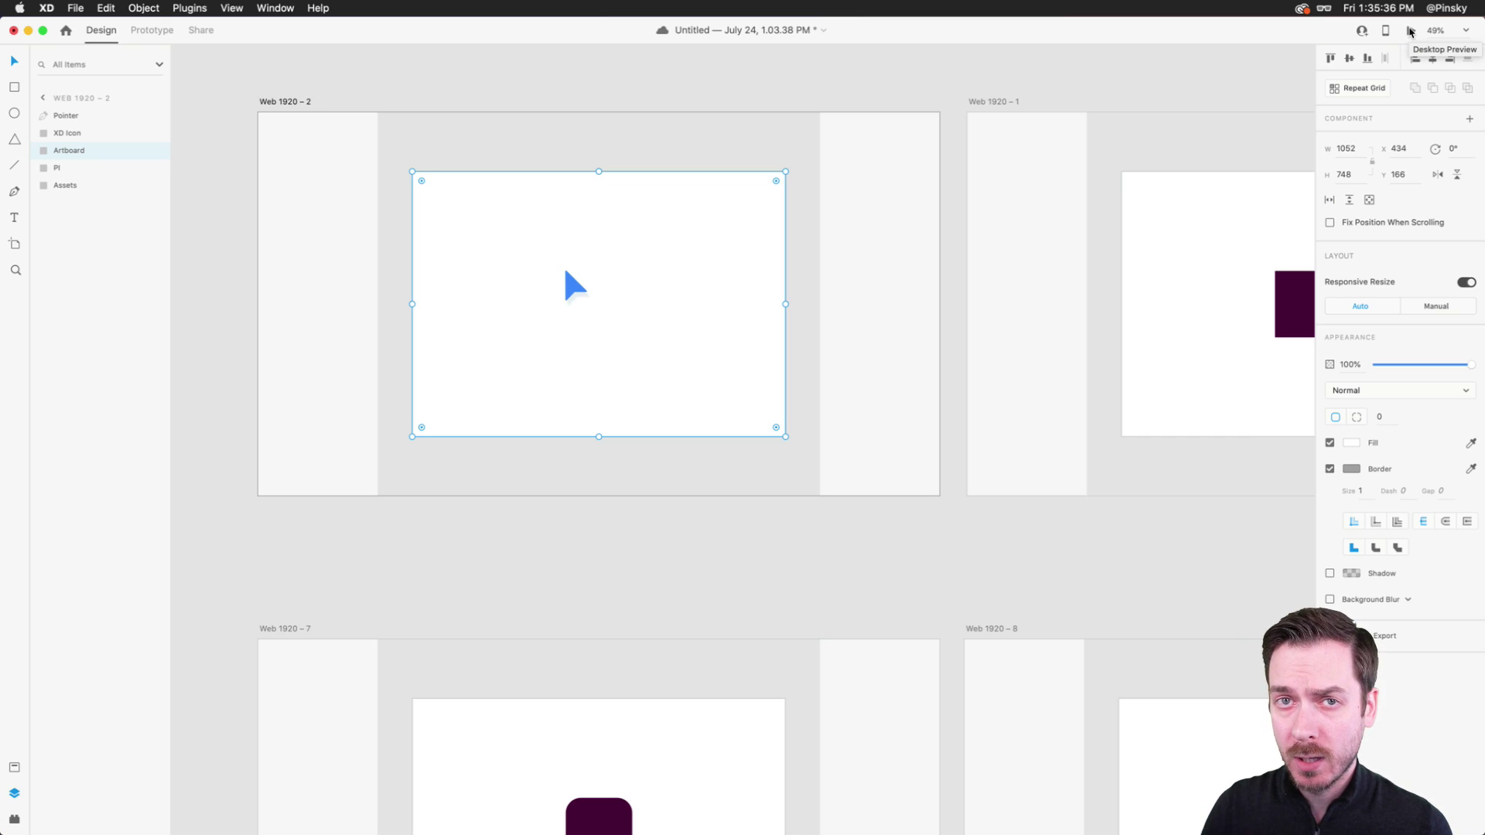
{"action": "left_click", "coordinate": [1410, 31]}
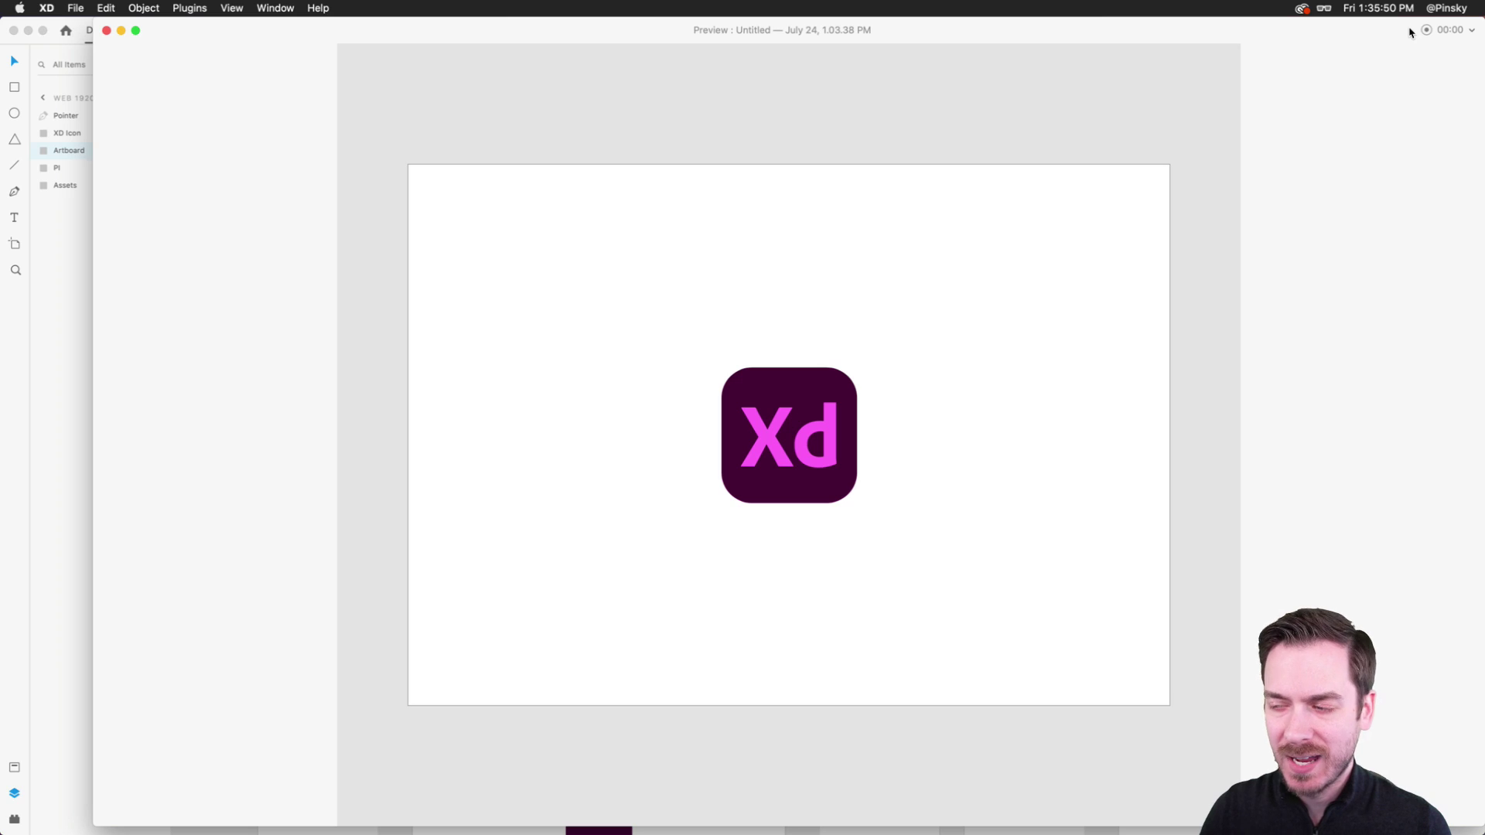
{"action": "key", "text": "super+w"}
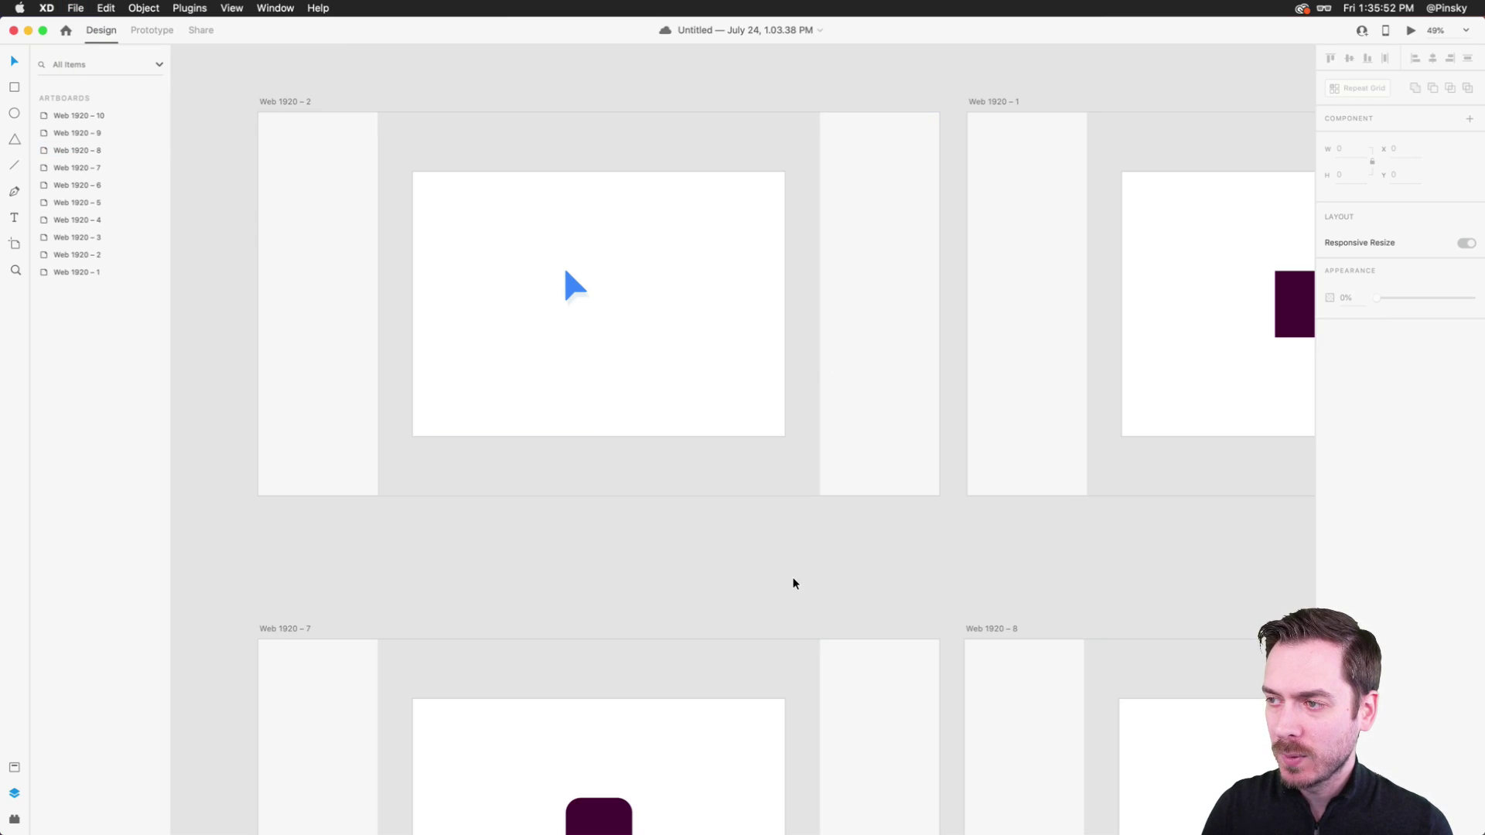
{"action": "scroll", "coordinate": [793, 584], "scroll_direction": "down", "scroll_amount": 10}
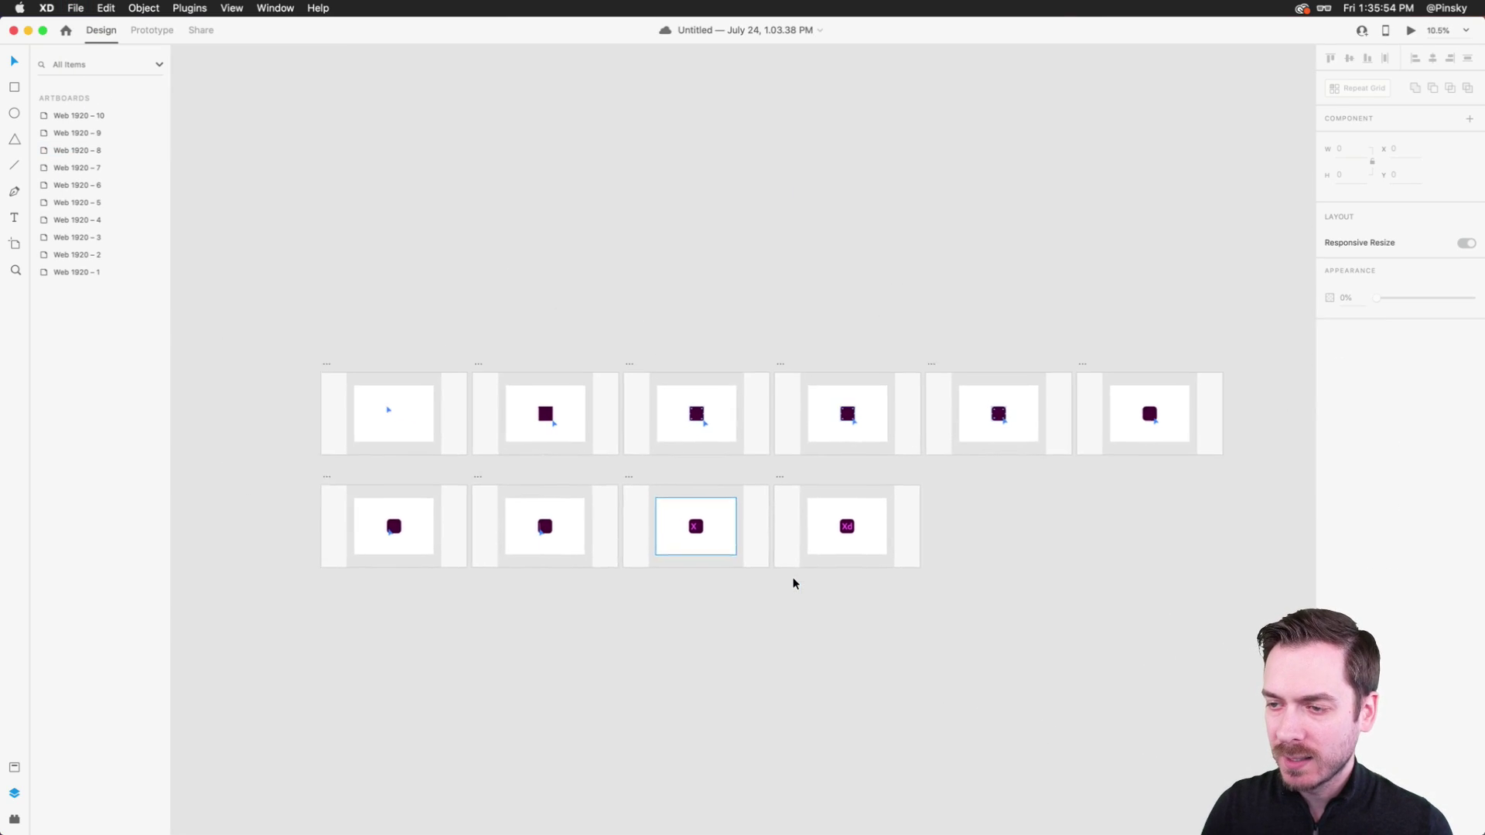
{"action": "scroll", "coordinate": [725, 469], "scroll_direction": "up", "scroll_amount": 3}
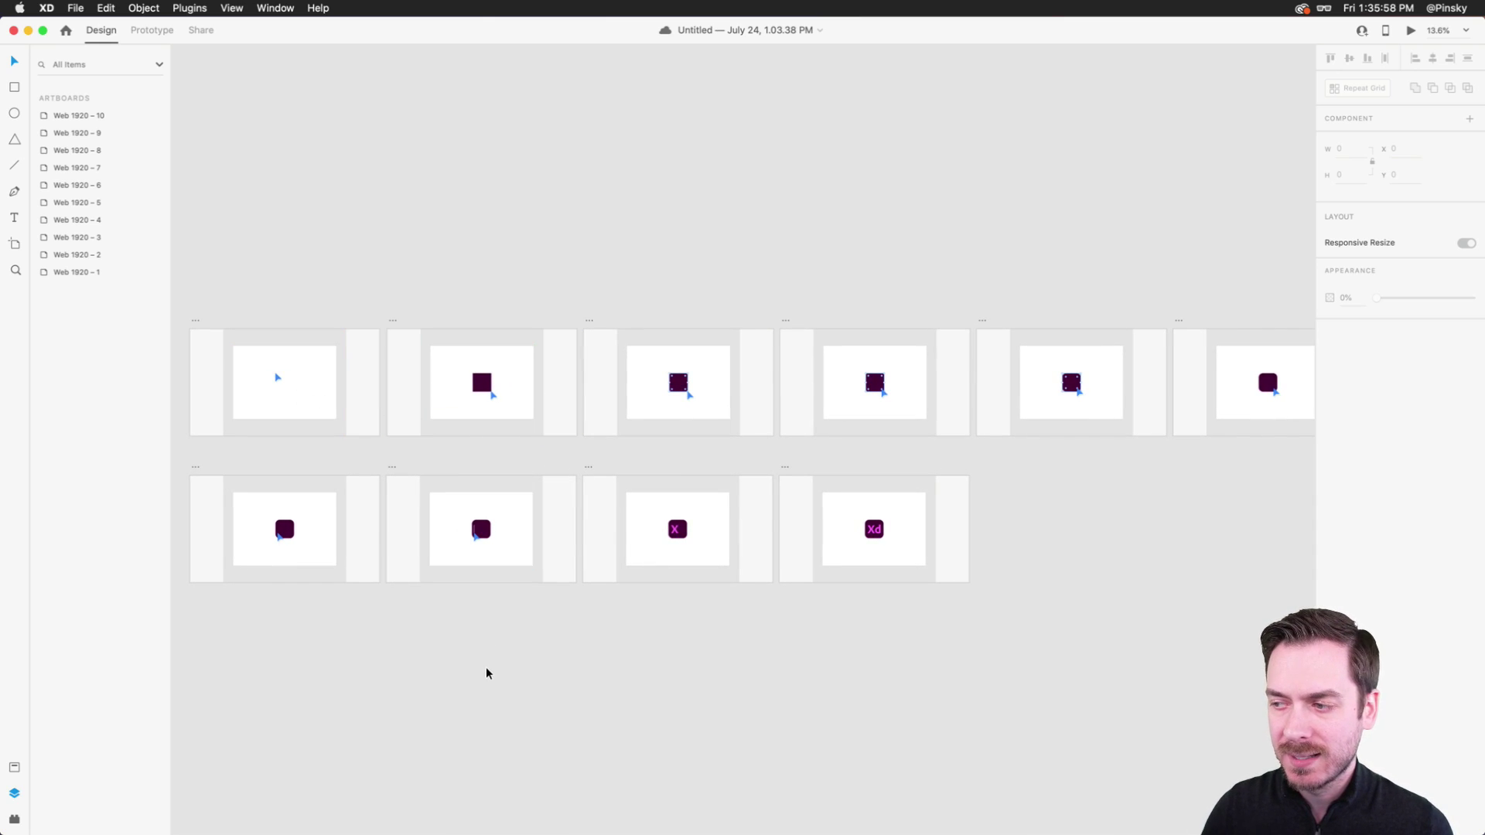
{"action": "scroll", "coordinate": [829, 330], "scroll_direction": "down", "scroll_amount": 10}
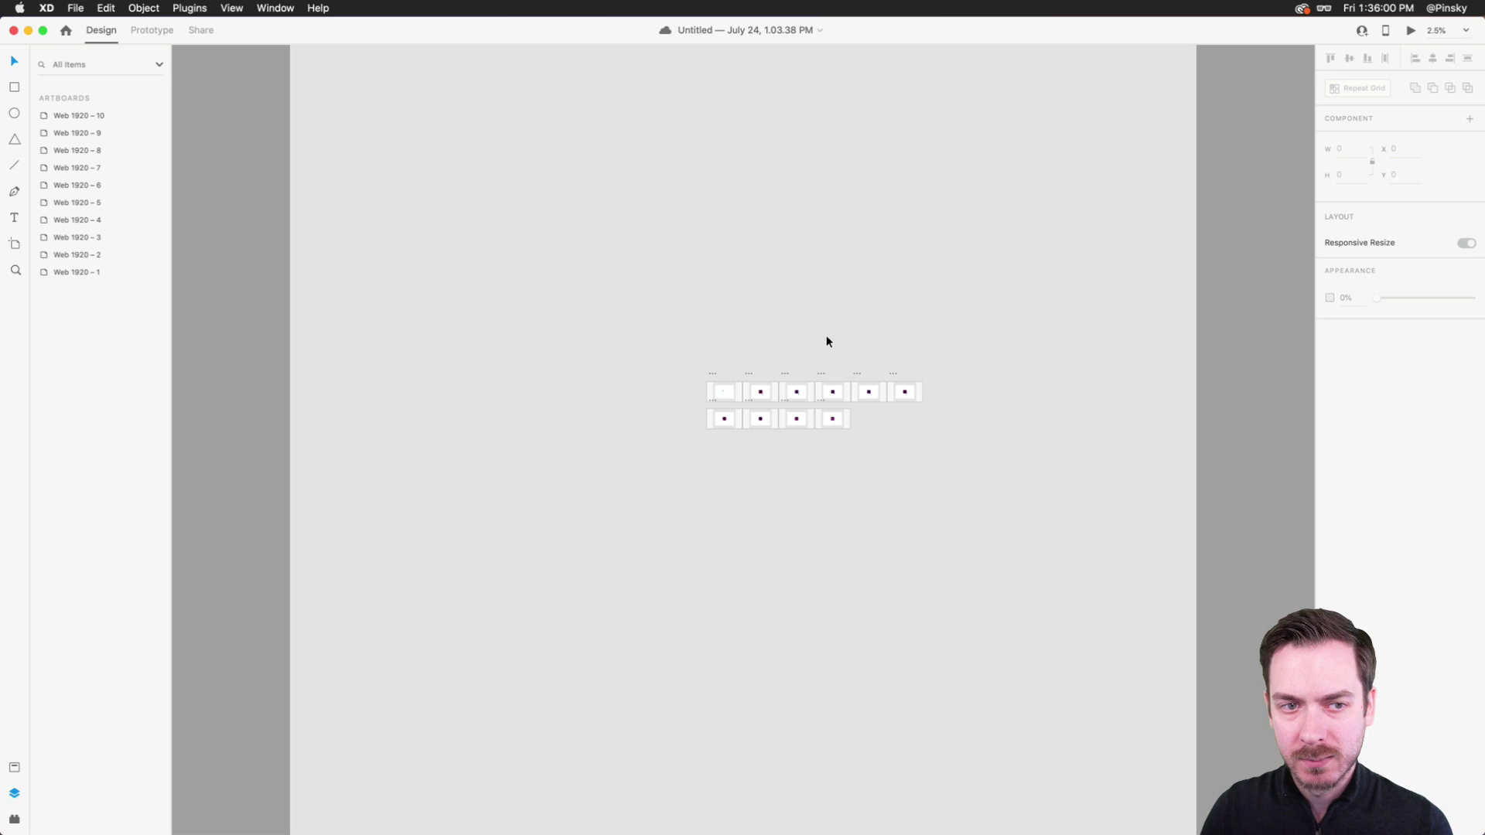
{"action": "scroll", "coordinate": [819, 415], "scroll_direction": "up", "scroll_amount": 8}
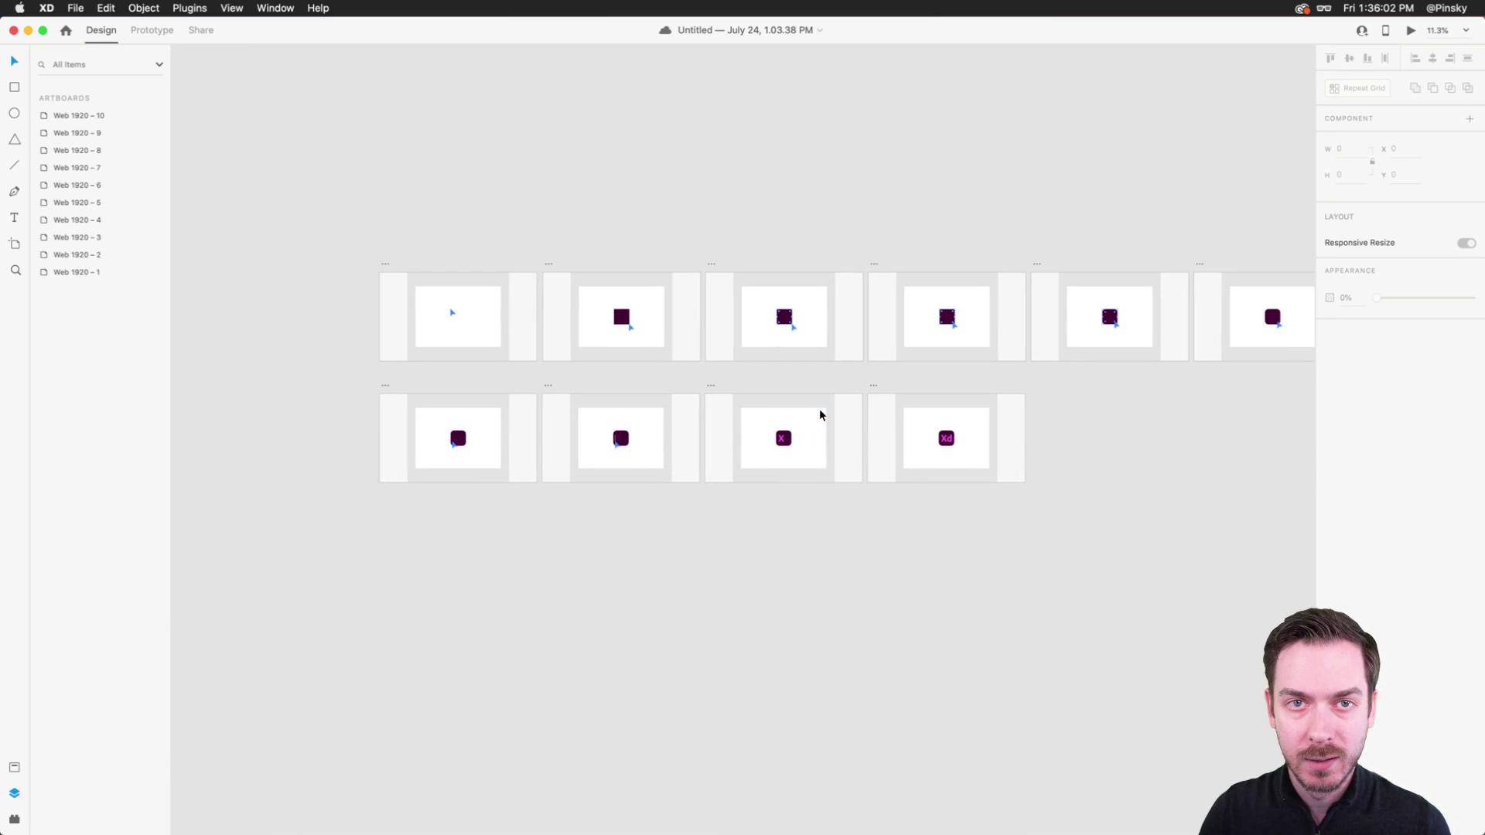
{"action": "scroll", "coordinate": [1018, 435], "scroll_direction": "up", "scroll_amount": 2}
{"action": "scroll", "coordinate": [1018, 434], "scroll_direction": "up", "scroll_amount": 3}
{"action": "left_click", "coordinate": [1018, 434]}
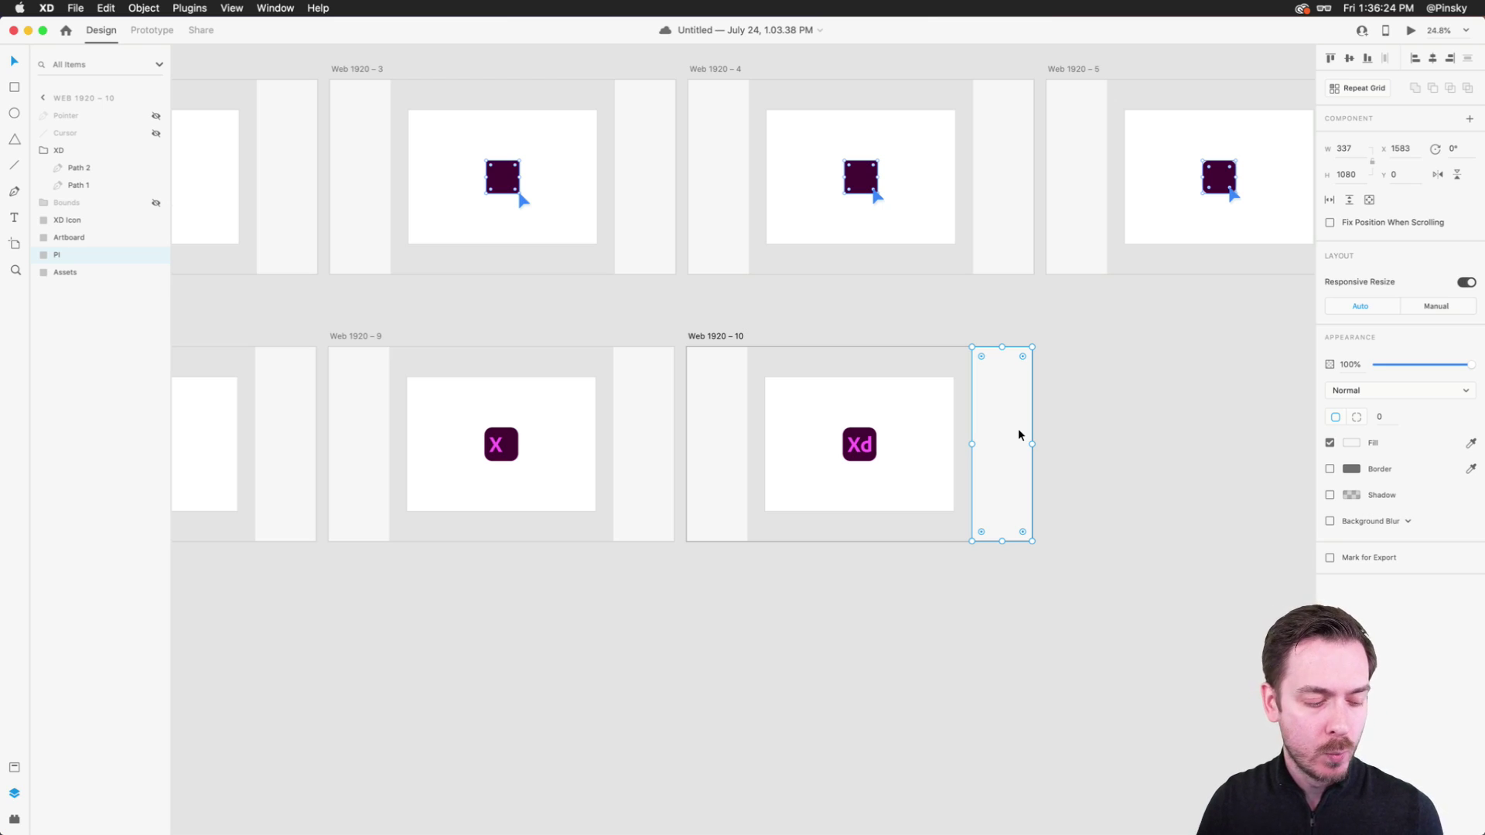
{"action": "left_click", "coordinate": [1133, 440]}
{"action": "scroll", "coordinate": [1132, 440], "scroll_direction": "down", "scroll_amount": 10}
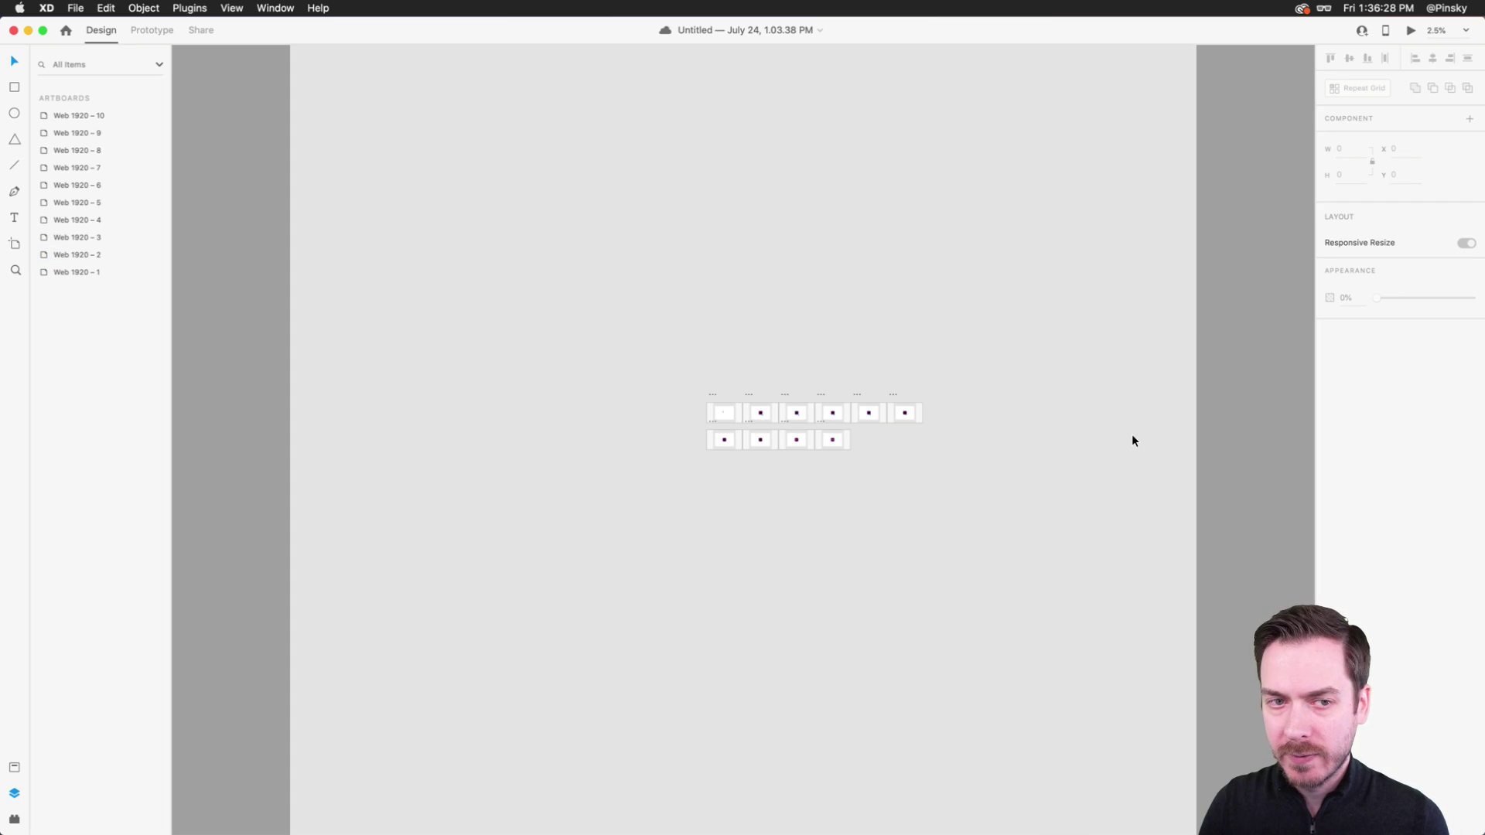
- Select artboard Web 1920 – 2 and switch to prototype mode to edit its interaction with Web 1920 – 1
{"action": "scroll", "coordinate": [777, 437], "scroll_direction": "up", "scroll_amount": 5}
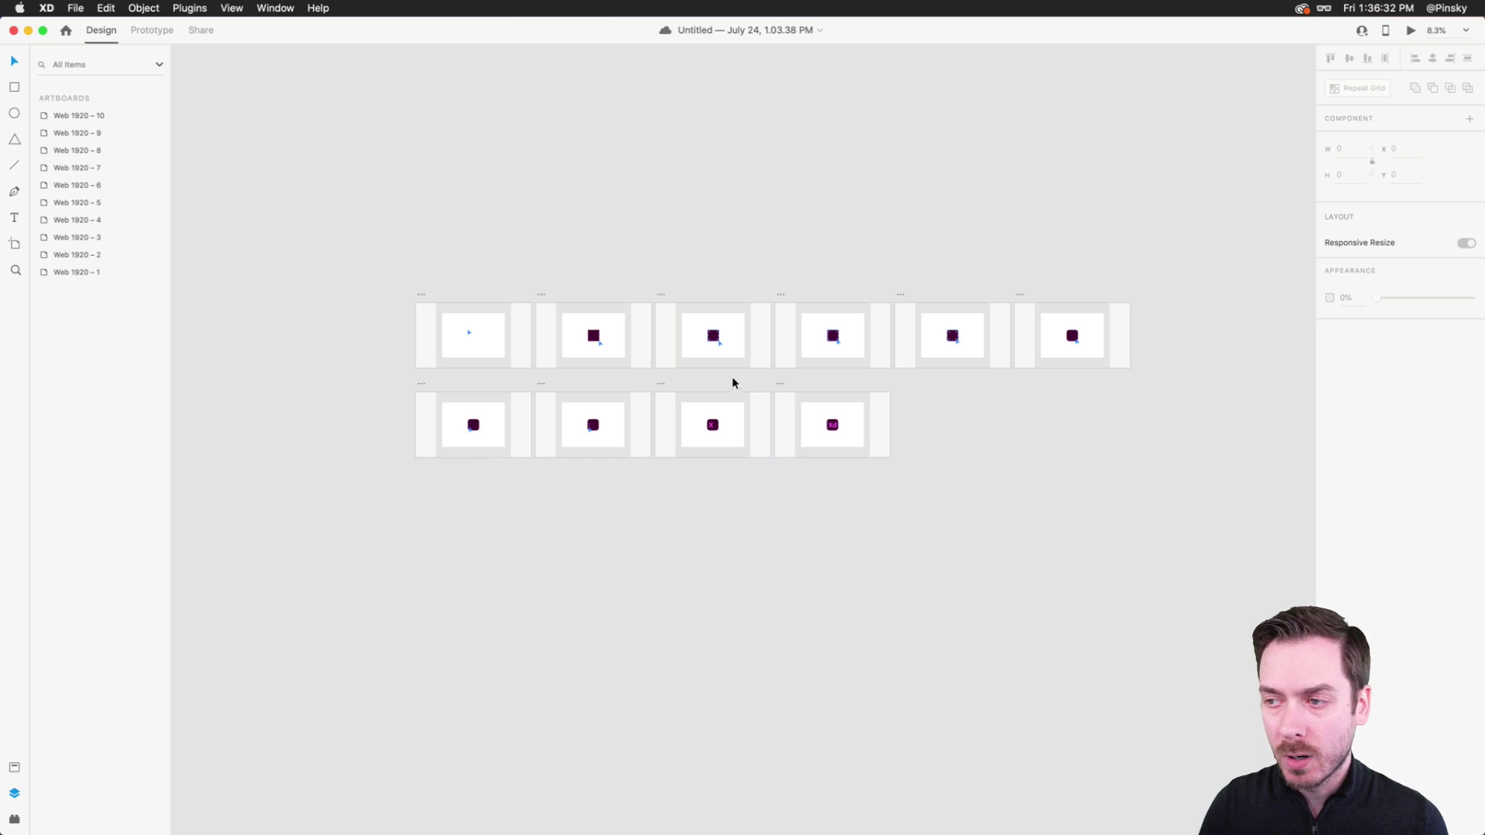
{"action": "scroll", "coordinate": [497, 285], "scroll_direction": "up", "scroll_amount": 5}
{"action": "scroll", "coordinate": [425, 301], "scroll_direction": "right", "scroll_amount": 2}
{"action": "left_click", "coordinate": [257, 303]}
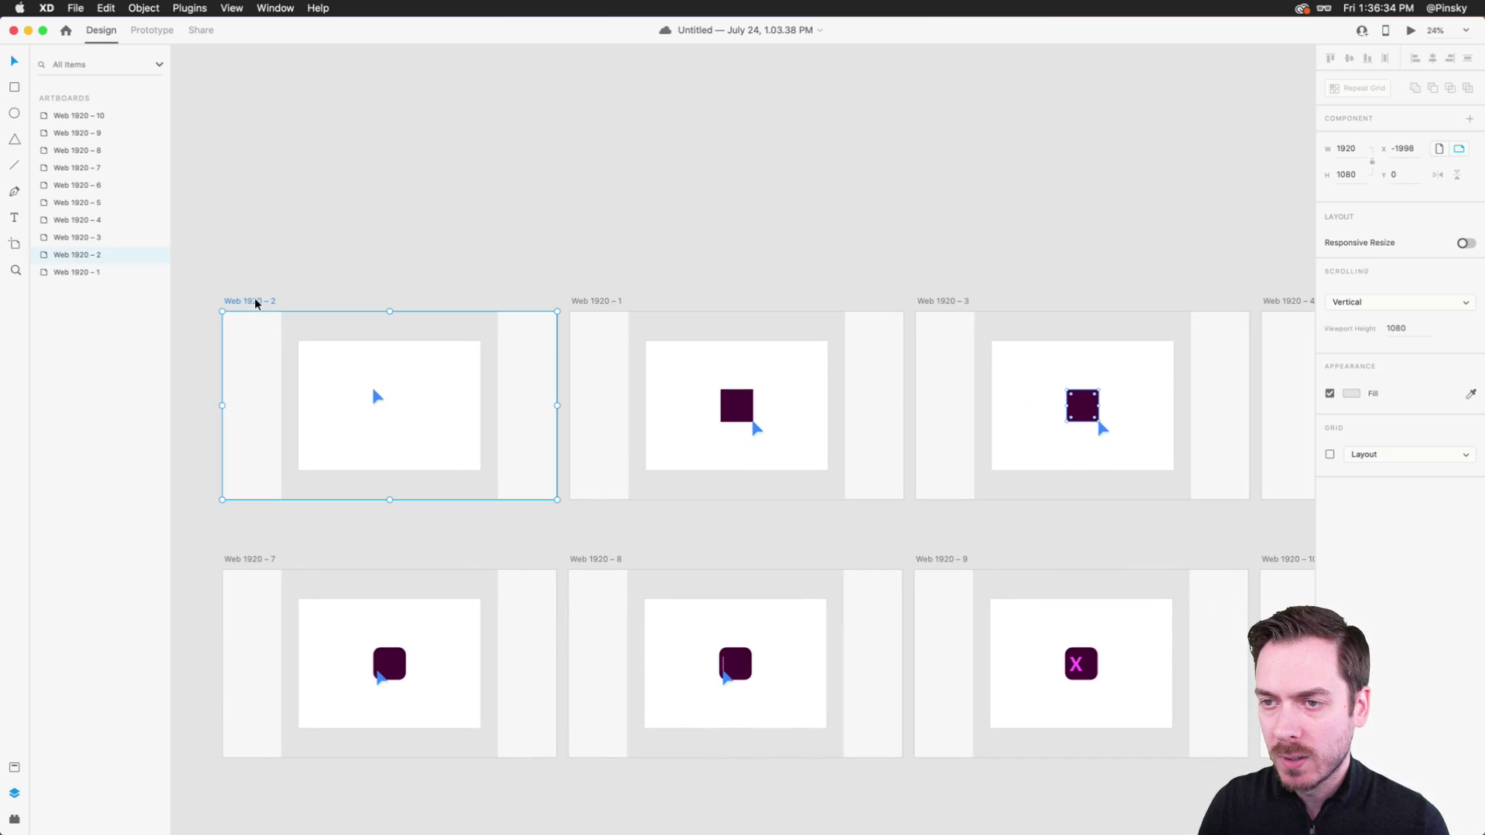
{"action": "left_click", "coordinate": [152, 29]}
{"action": "scroll", "coordinate": [476, 425], "scroll_direction": "up", "scroll_amount": 3}
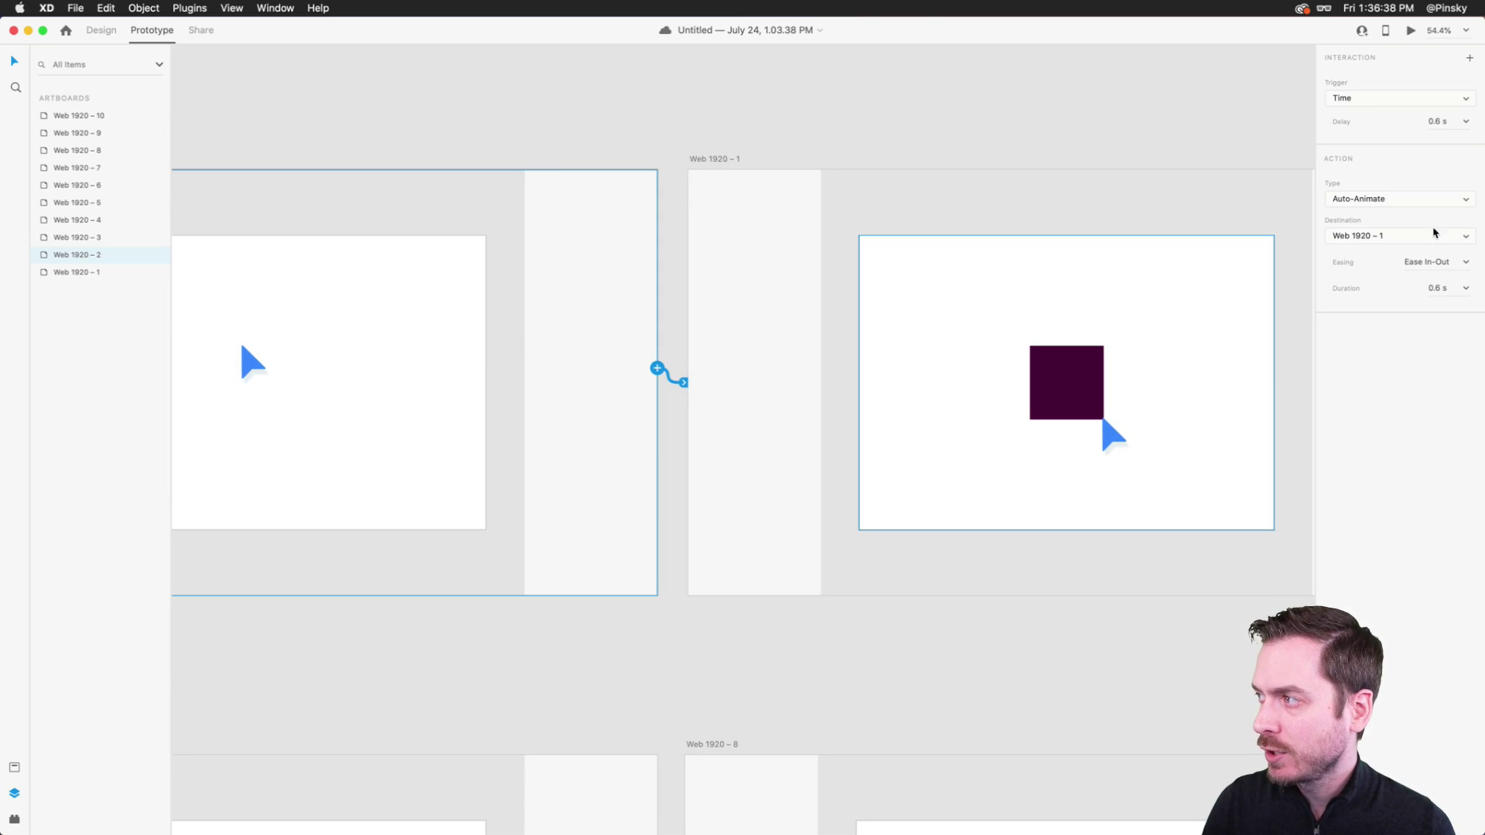
- Set the Web 1920 – 2 interaction's easing to Bounce, play the desktop preview, and close it
{"action": "left_click", "coordinate": [1468, 264]}
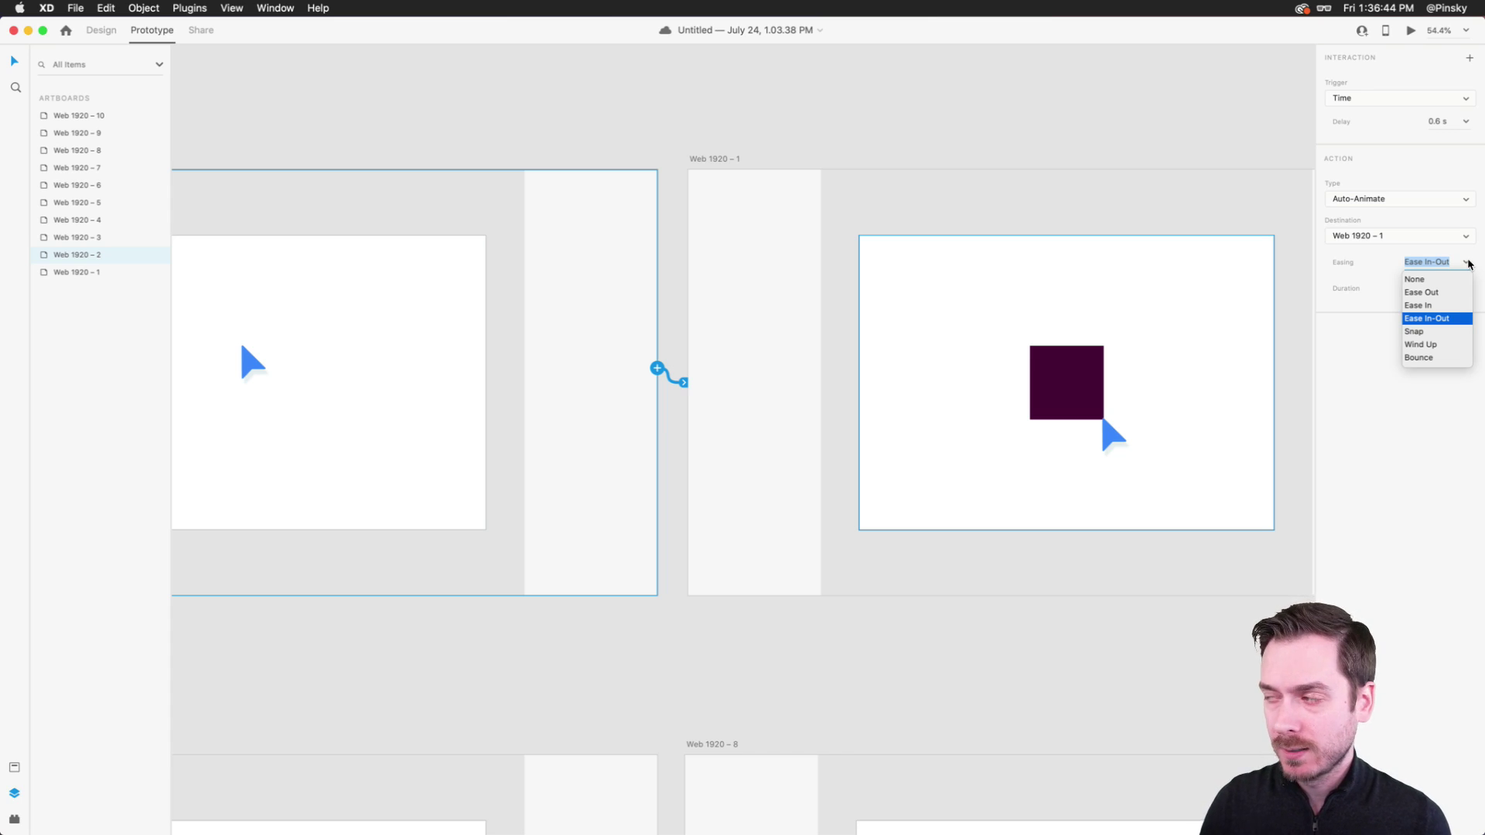
{"action": "left_click", "coordinate": [1438, 357]}
{"action": "scroll", "coordinate": [655, 322], "scroll_direction": "left", "scroll_amount": 6}
{"action": "scroll", "coordinate": [654, 322], "scroll_direction": "down", "scroll_amount": 3}
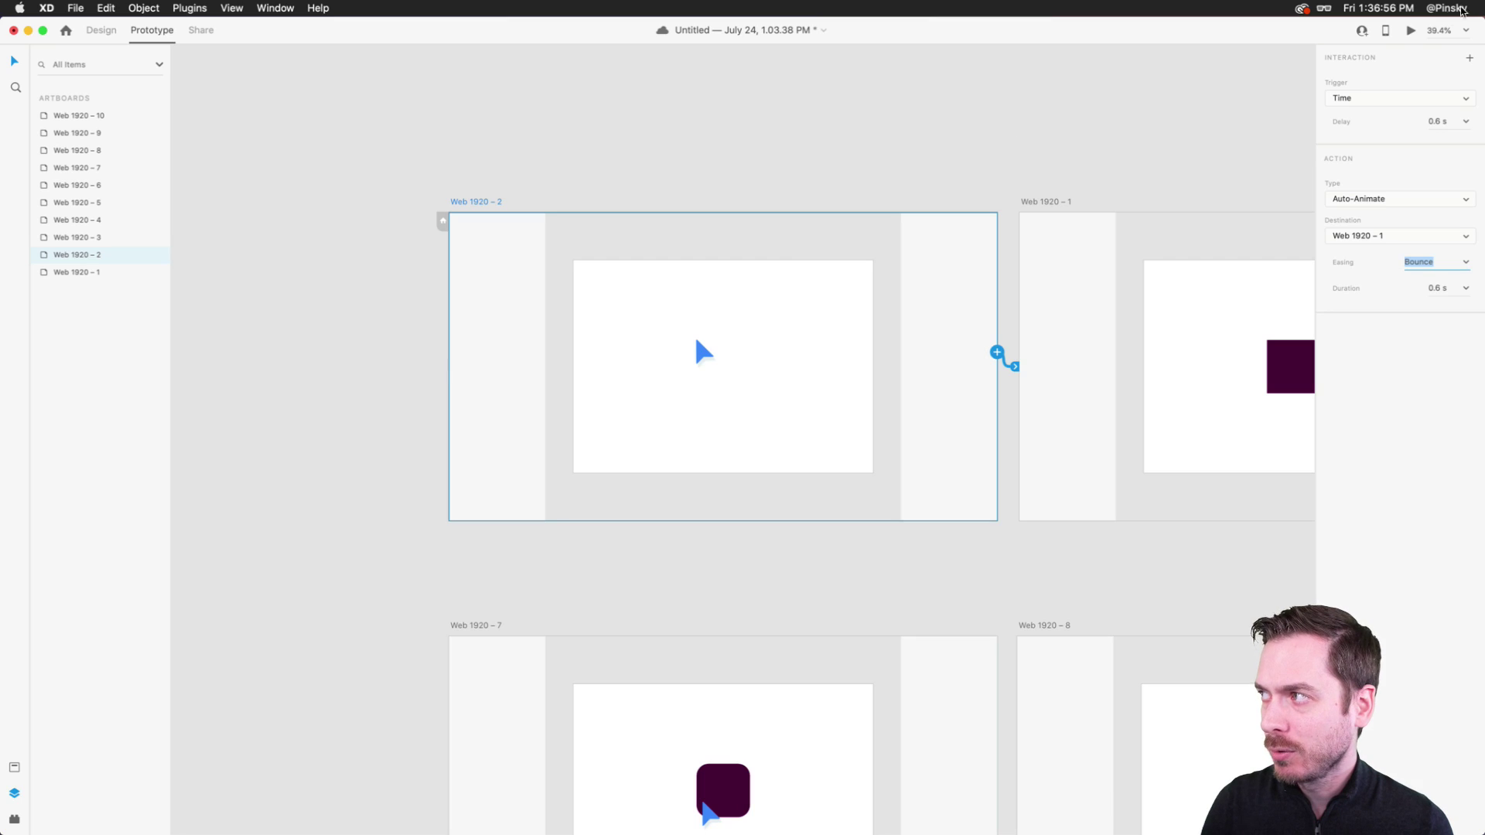
{"action": "left_click", "coordinate": [1411, 31]}
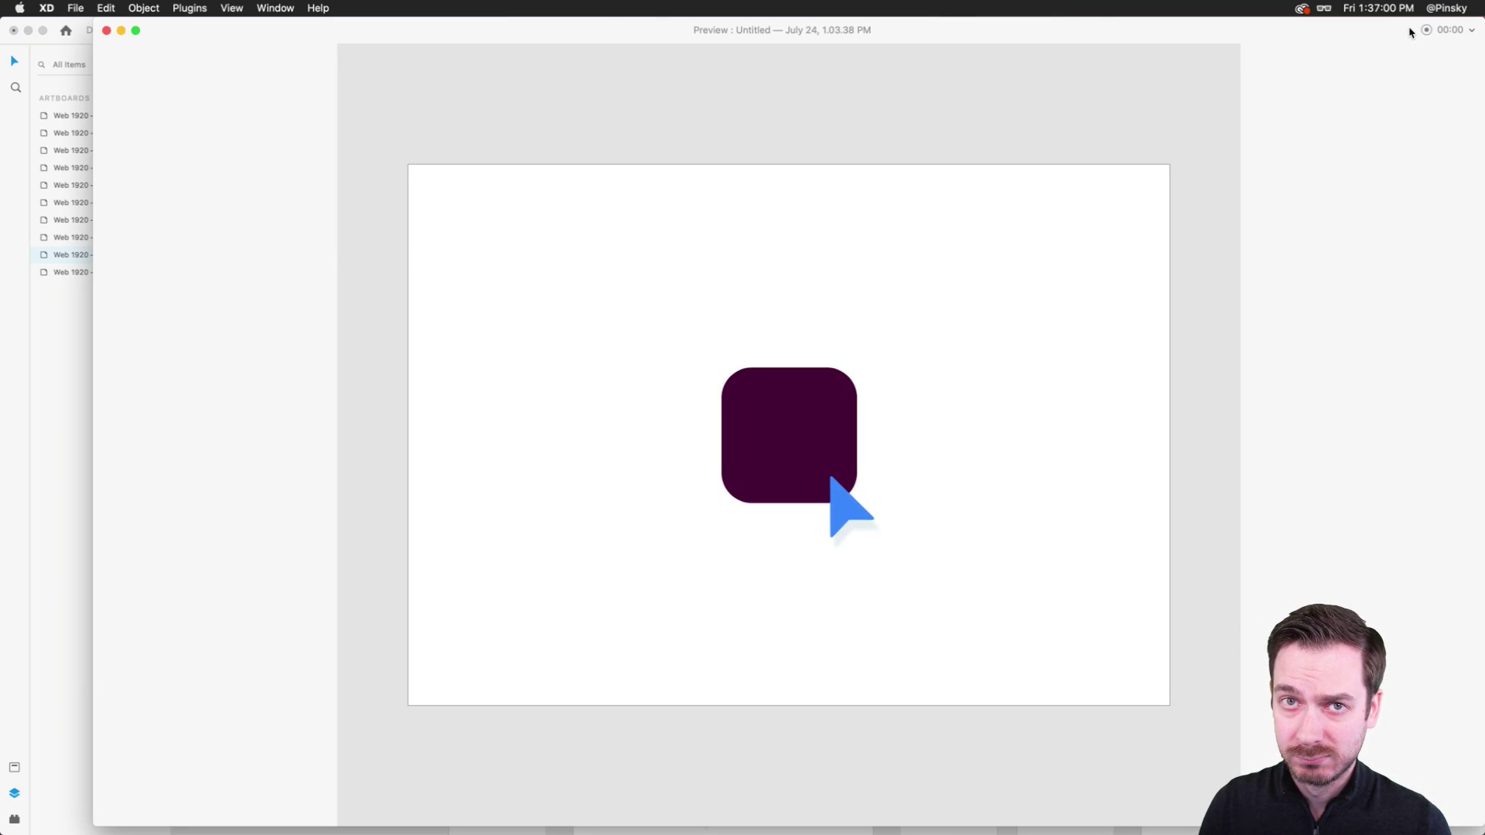
{"action": "key", "text": "super+w"}
- Set the Web 1920 – 2 interaction's easing to Snap, play the desktop preview, and close it
{"action": "left_click", "coordinate": [1469, 267]}
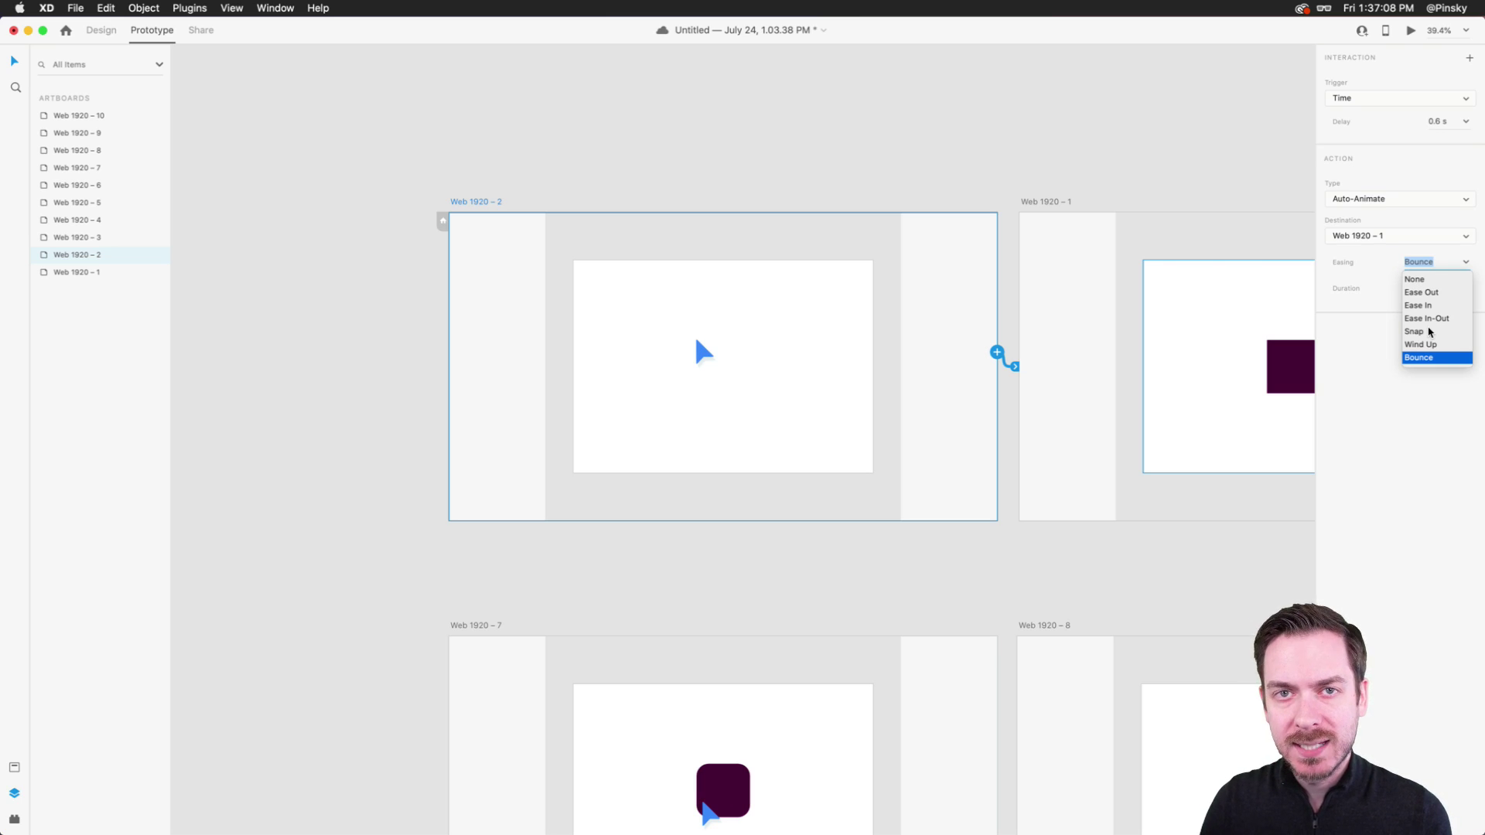
{"action": "left_click", "coordinate": [1430, 333]}
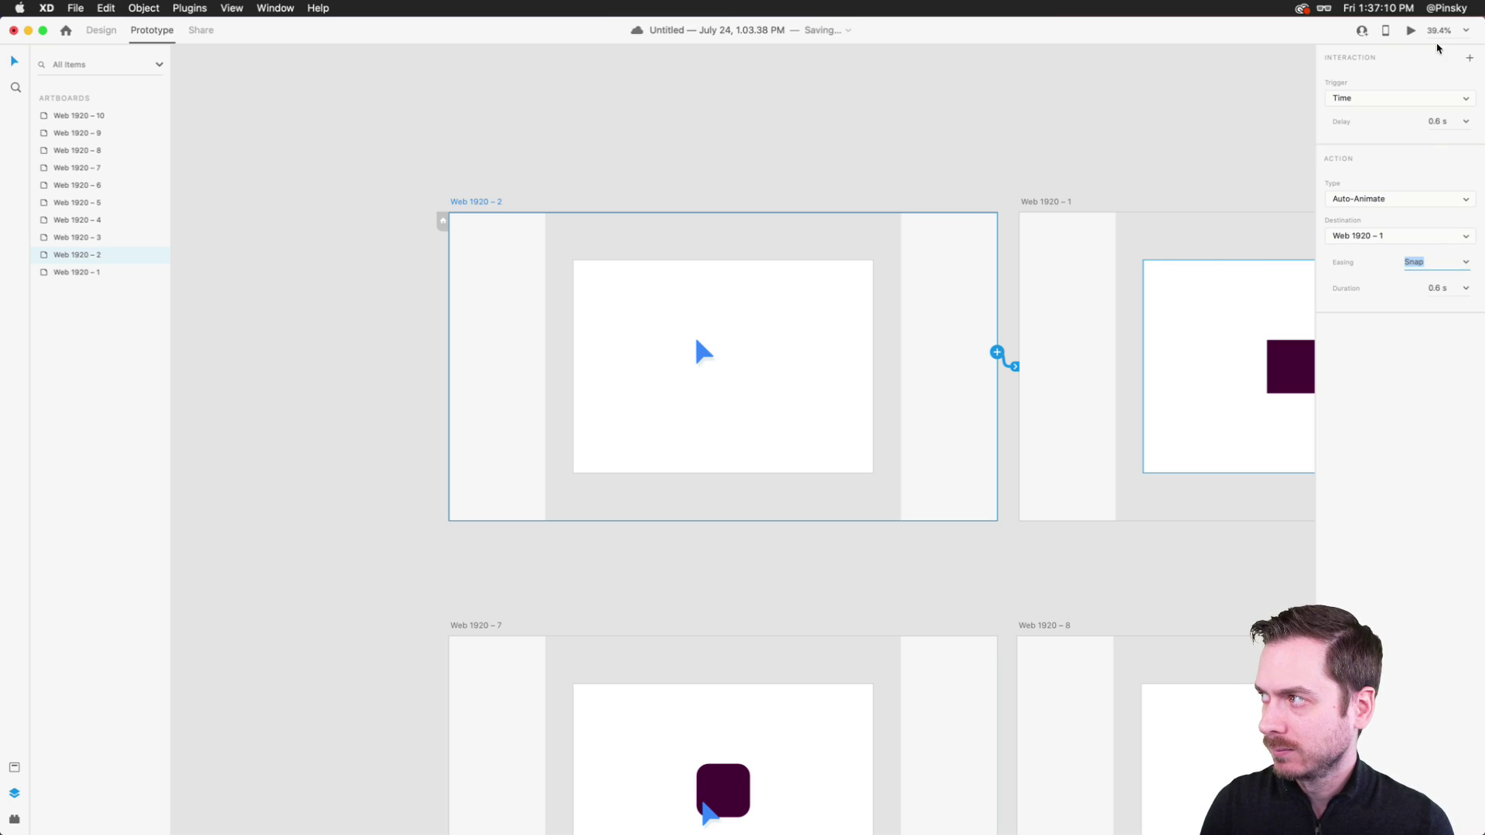
{"action": "left_click", "coordinate": [1410, 31]}
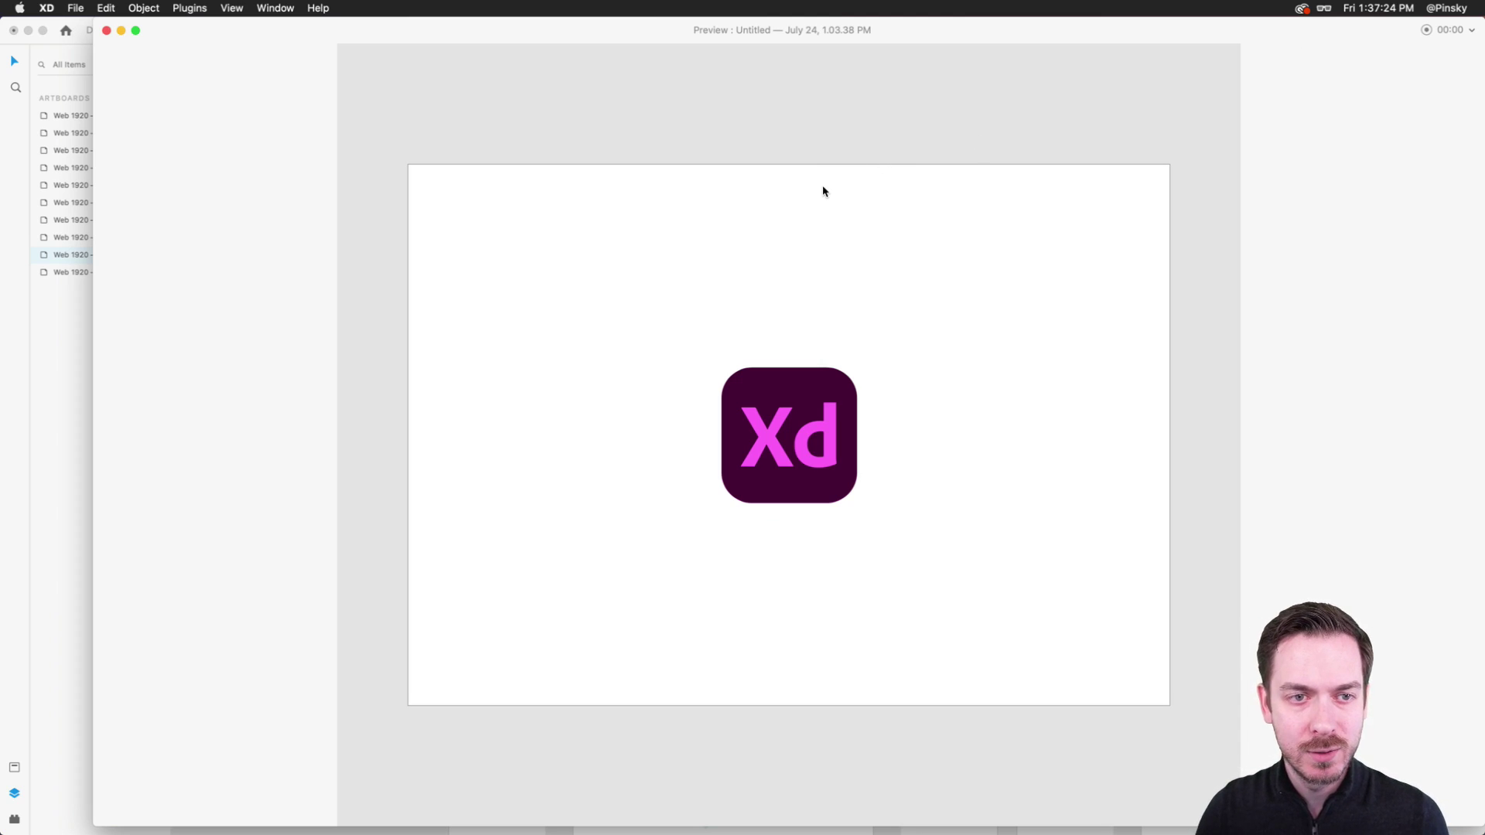
{"action": "key", "text": "super+w"}
- Switch to Safari to examine the reference intro animation in the tweet, and return to XD
{"action": "key", "text": "super+0"}
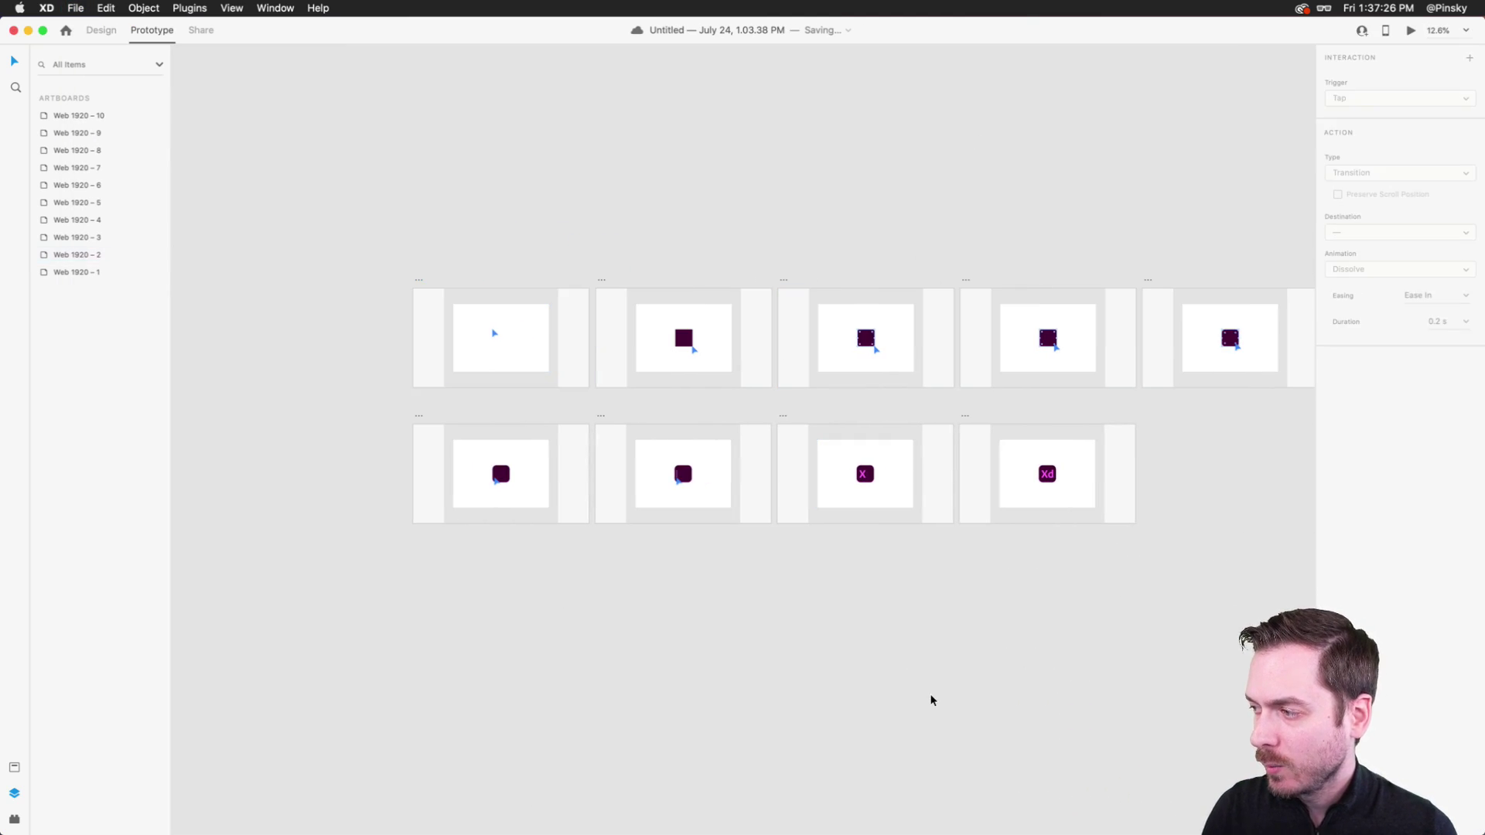
{"action": "scroll", "coordinate": [911, 681], "scroll_direction": "right", "scroll_amount": 2}
{"action": "scroll", "coordinate": [911, 681], "scroll_direction": "right", "scroll_amount": 5}
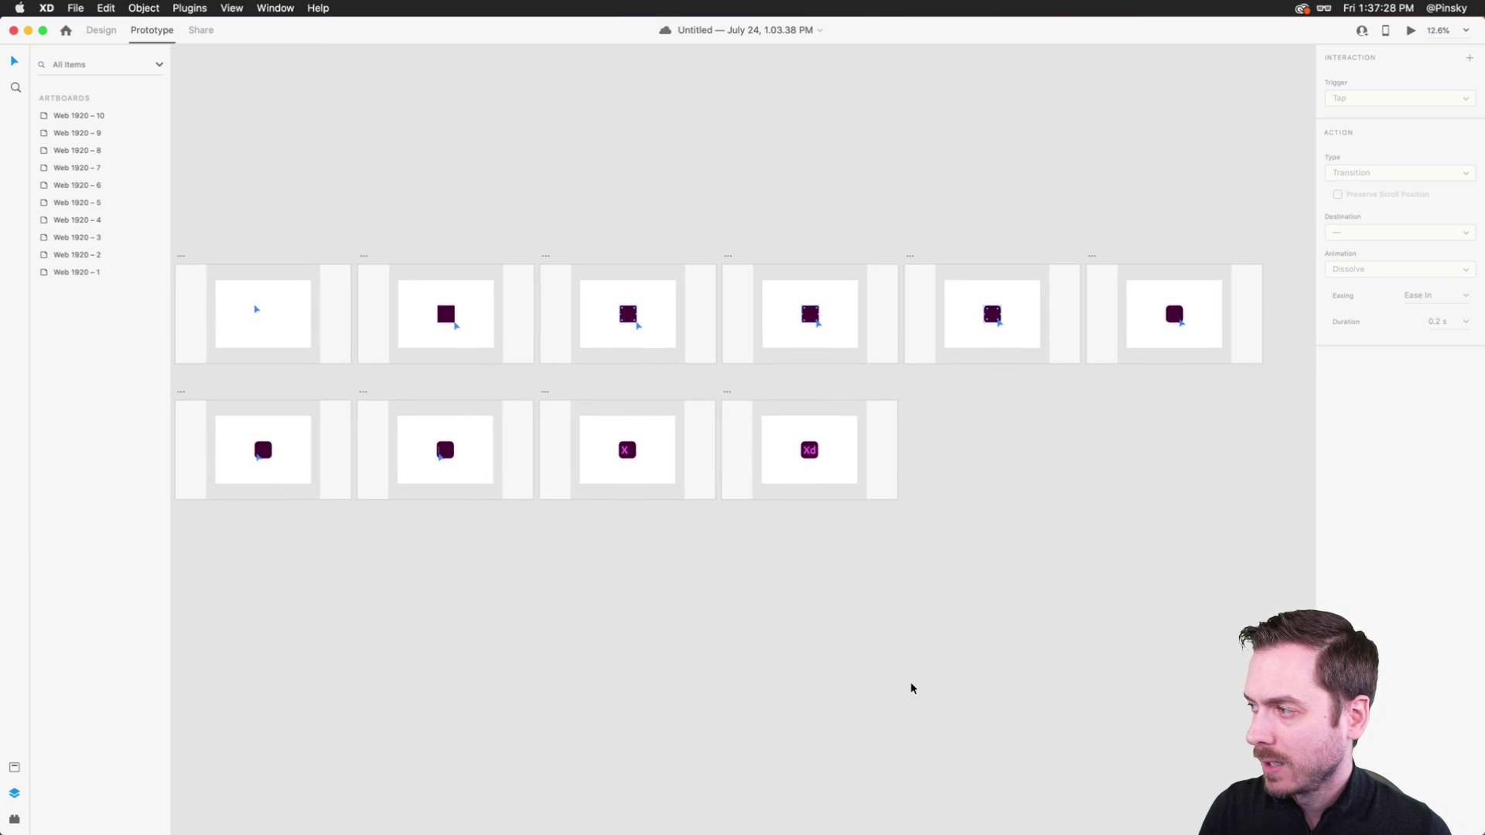
{"action": "scroll", "coordinate": [912, 686], "scroll_direction": "left", "scroll_amount": 3}
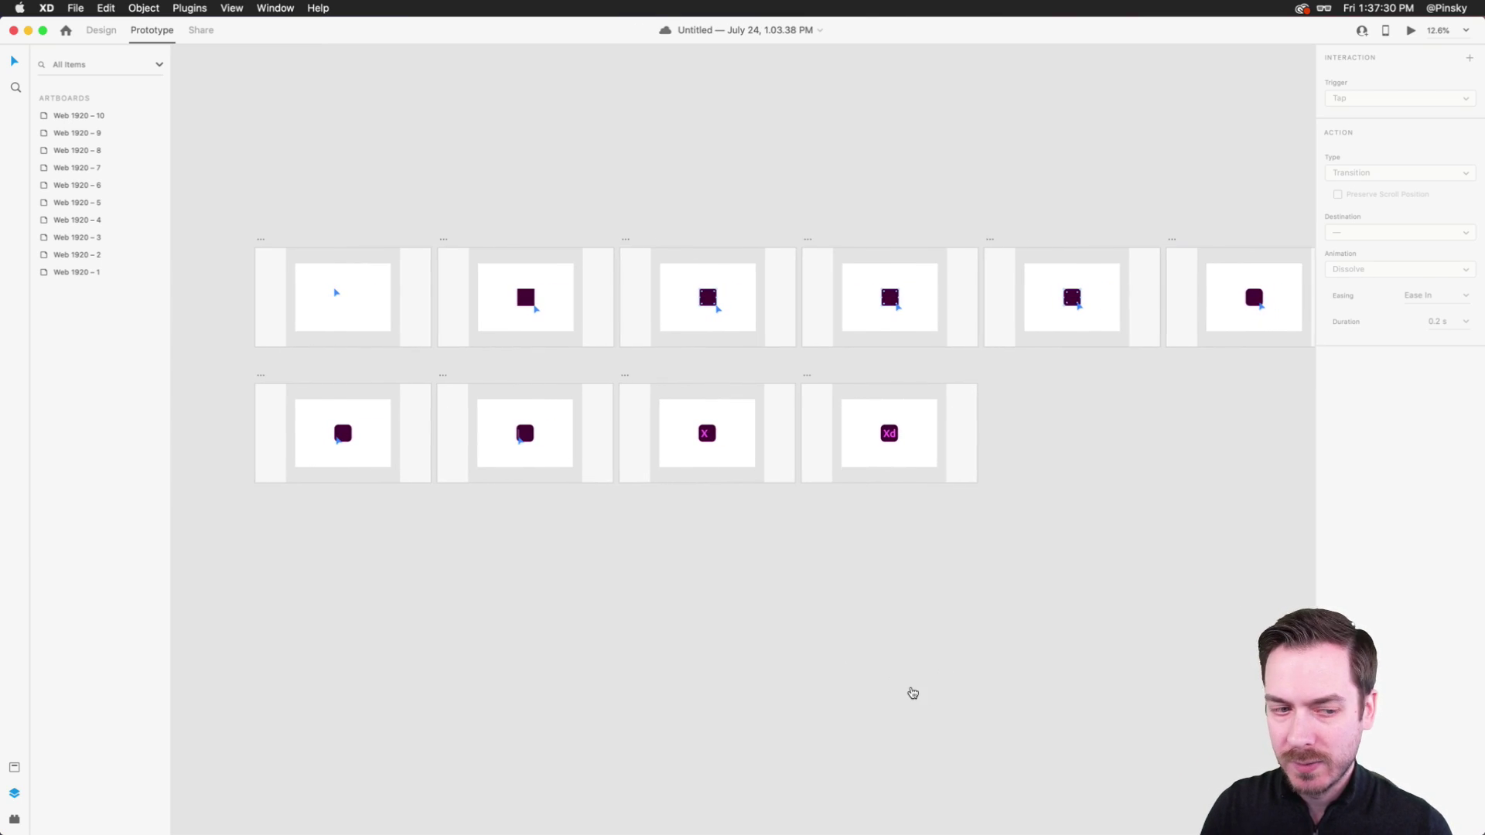
{"action": "key", "text": "super+Tab"}
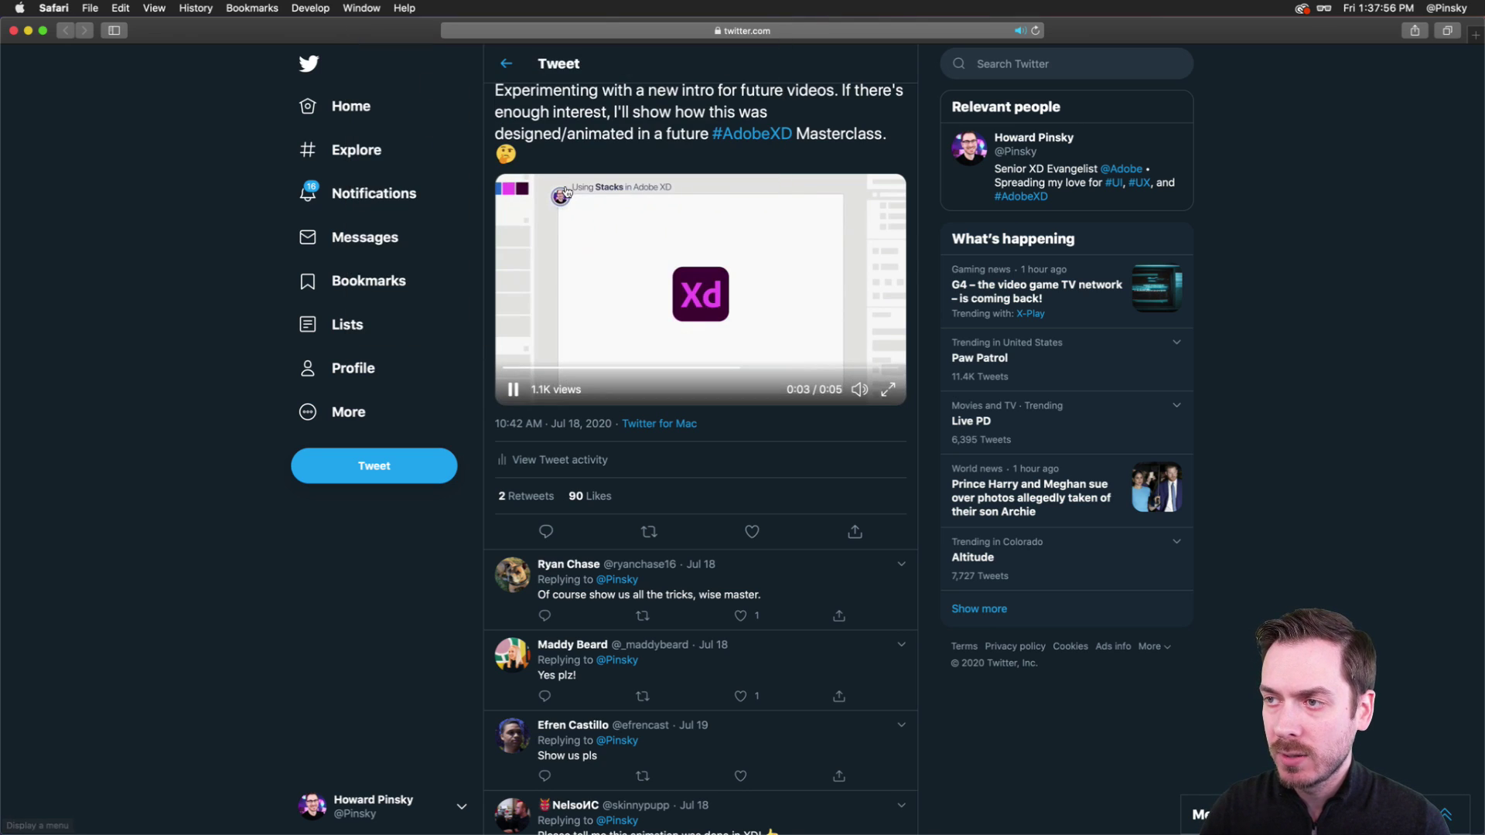
{"action": "key", "text": "super+Tab"}
- In design mode, draw a circle about 74 px wide centred on the upper-left corner of the white canvas on artboard Web 1920 – 2
{"action": "scroll", "coordinate": [308, 271], "scroll_direction": "up", "scroll_amount": 10}
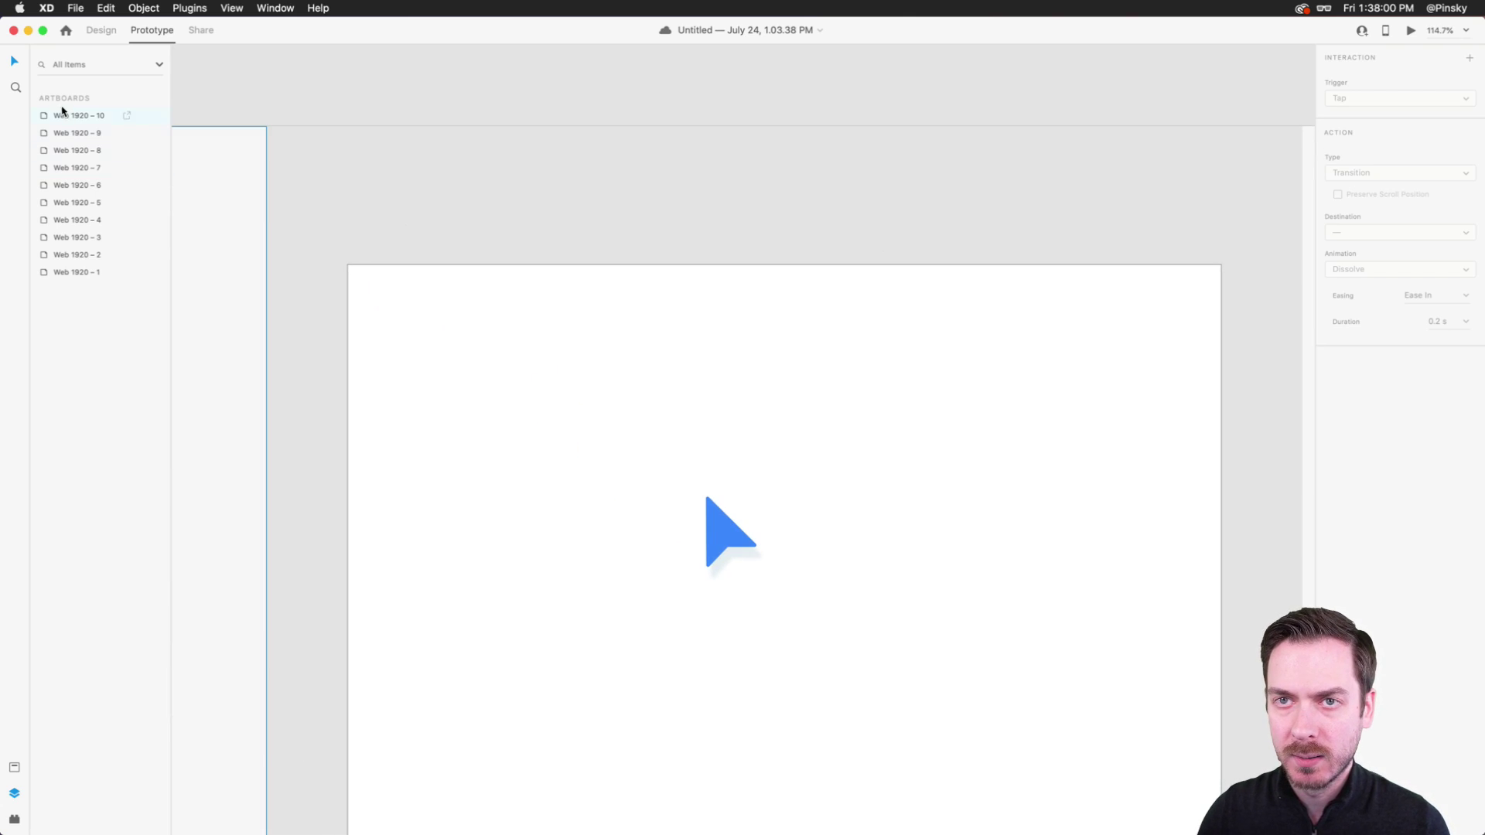
{"action": "left_click", "coordinate": [101, 31]}
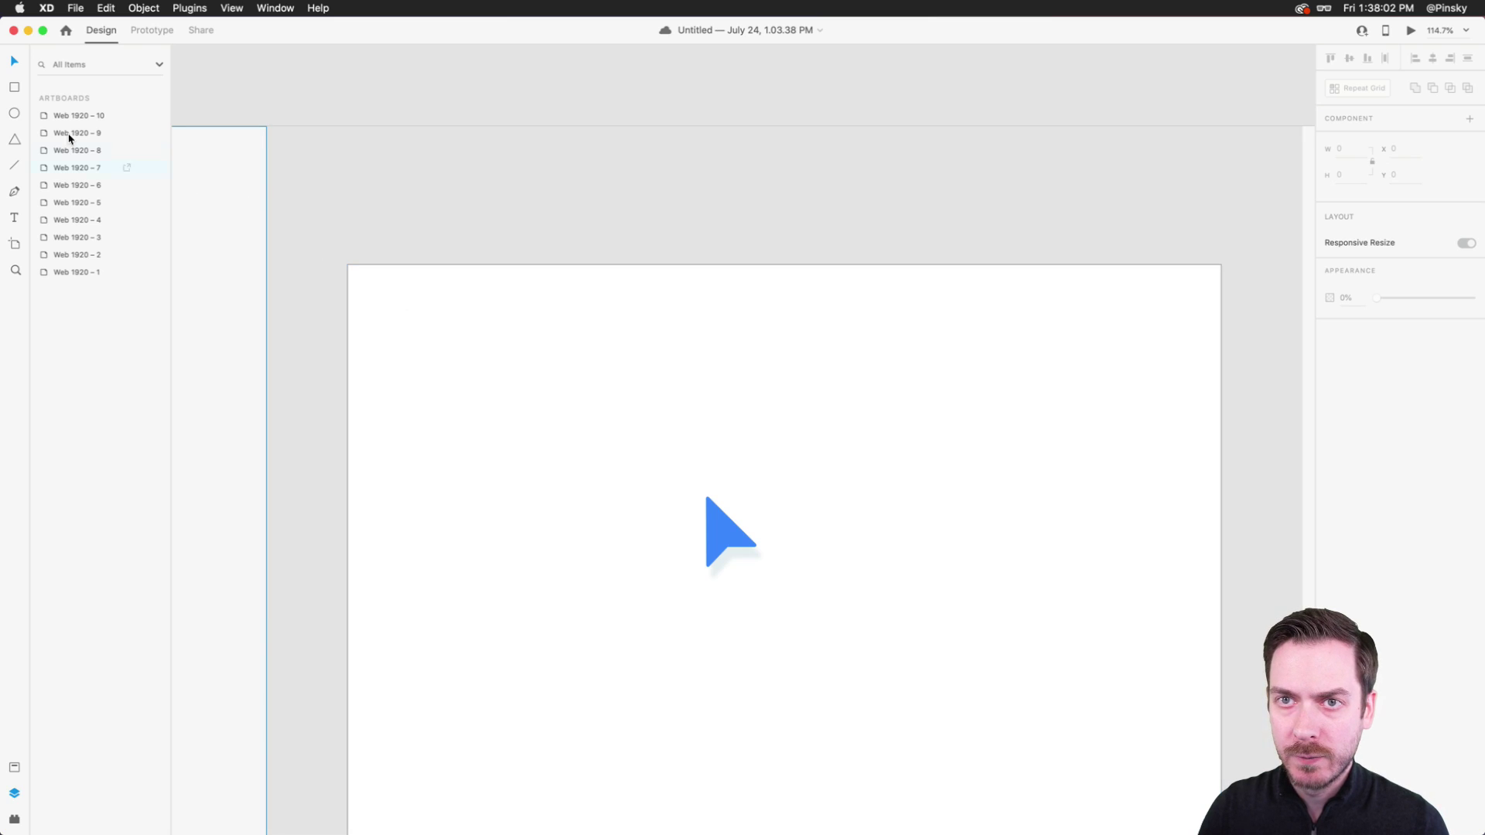
{"action": "left_click", "coordinate": [14, 113]}
{"action": "mouse_move", "coordinate": [333, 242]}
{"action": "left_mouse_down"}
{"action": "mouse_move", "coordinate": [393, 309]}
{"action": "mouse_move", "coordinate": [346, 259]}
{"action": "left_mouse_up"}
{"action": "key", "text": "v"}
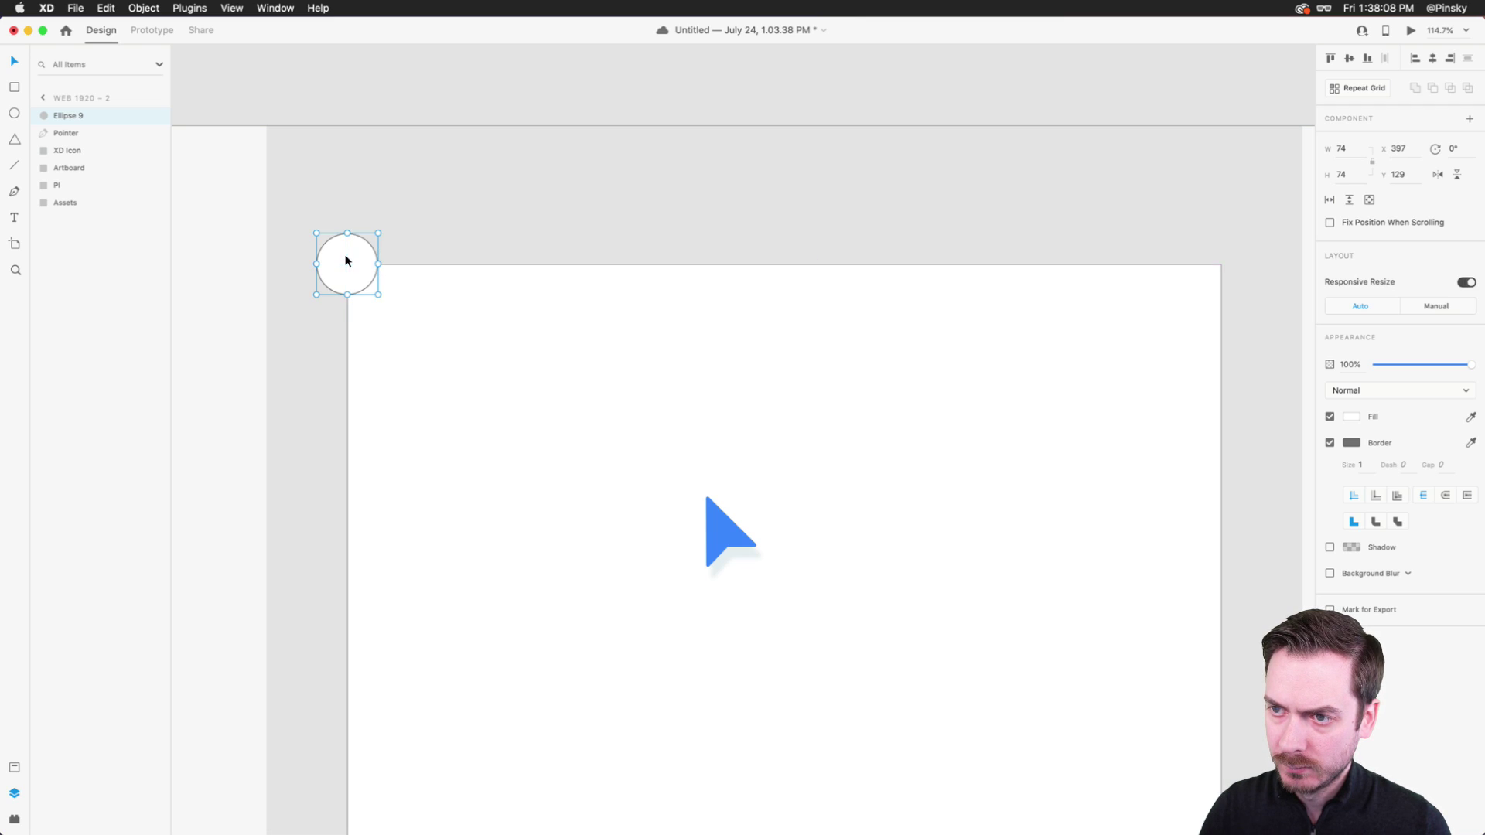
{"action": "scroll", "coordinate": [567, 350], "scroll_direction": "left", "scroll_amount": 3}
- Recheck the reference animation in Safari, return to XD, try shrinking the circle about its centre, and undo the resize
{"action": "key", "text": "super+Tab"}
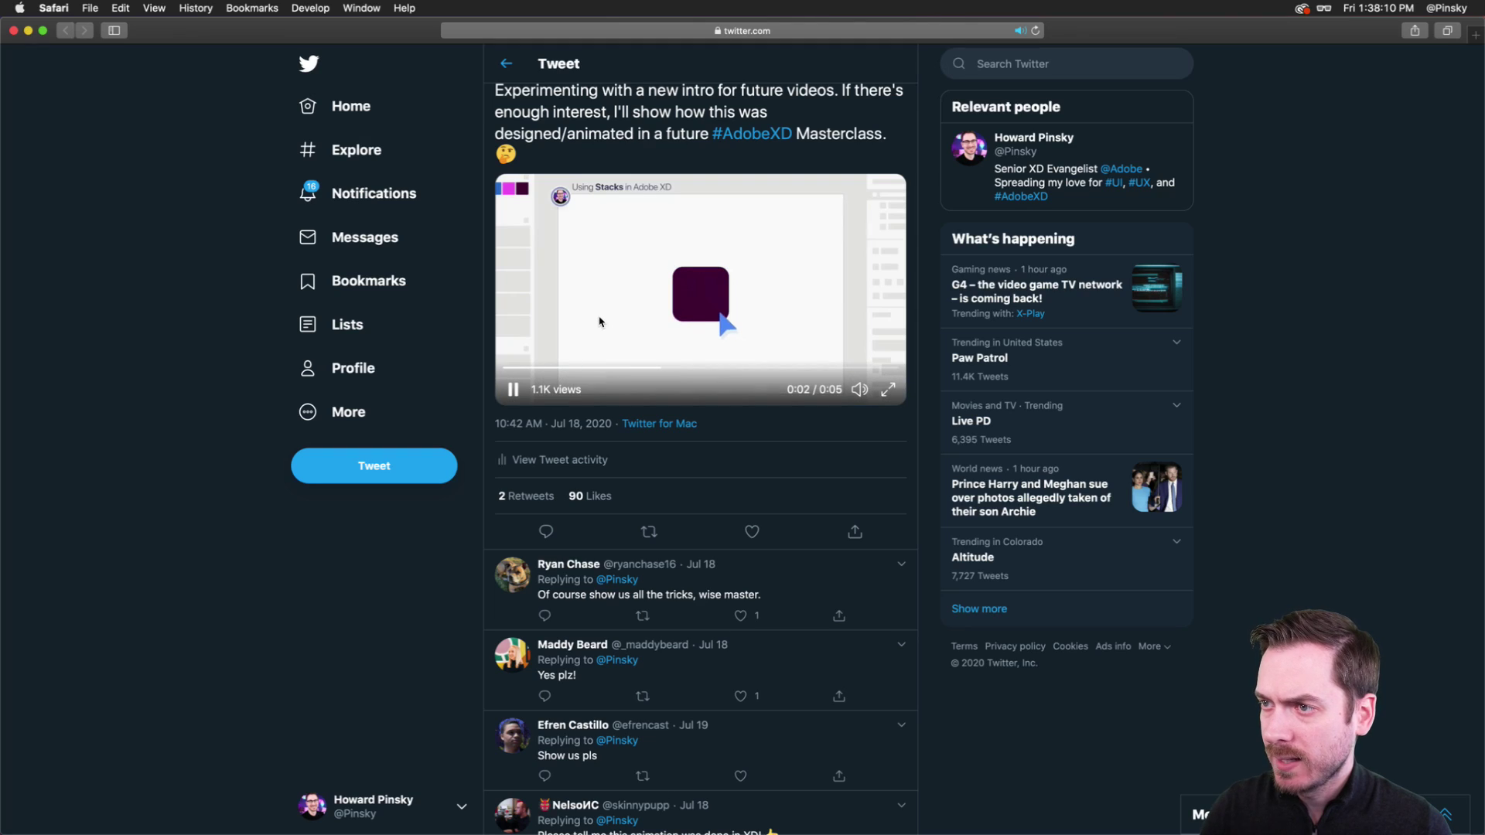
{"action": "key", "text": "super+Tab"}
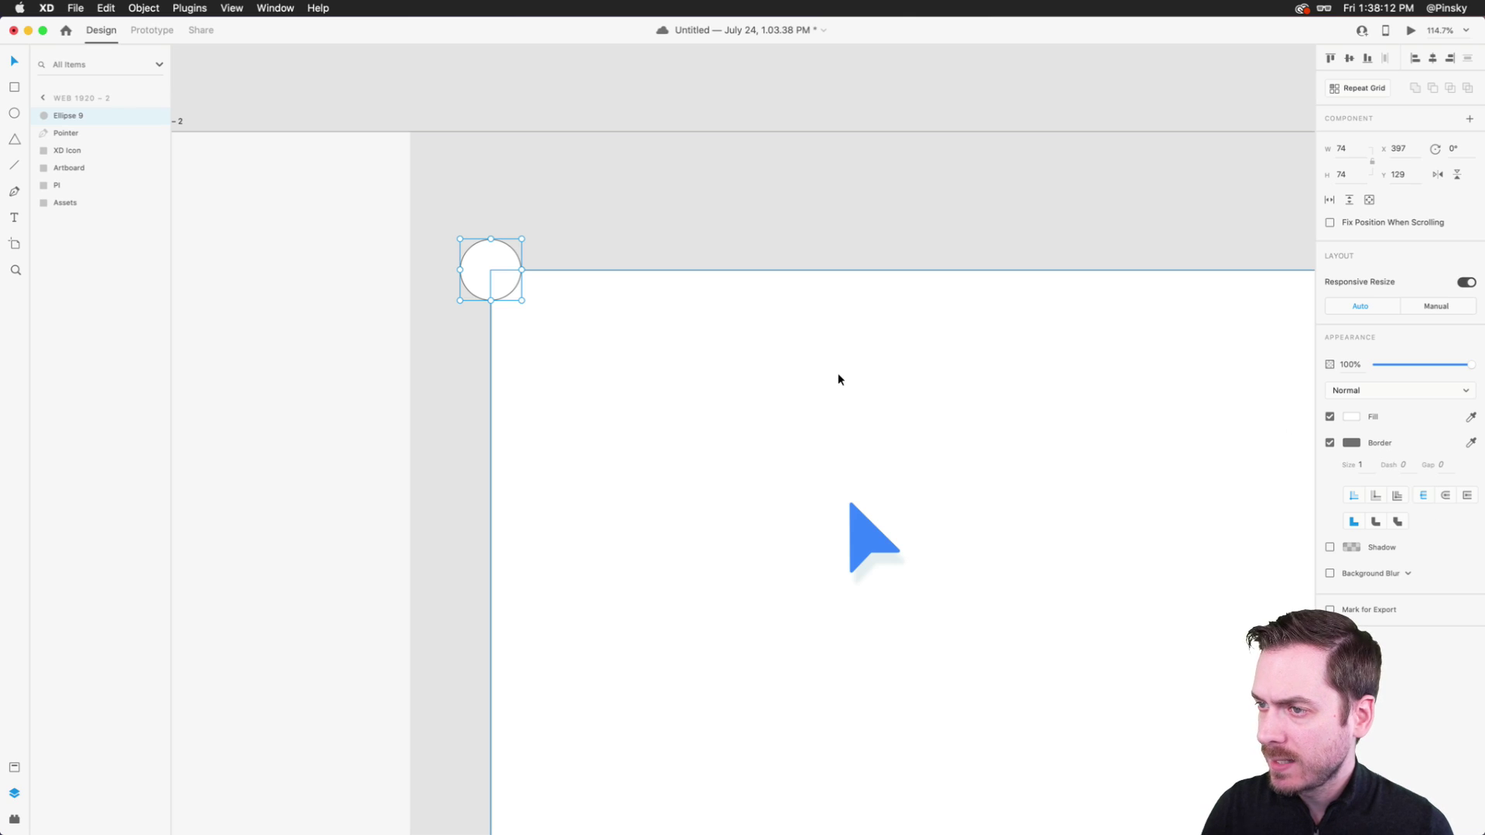
{"action": "scroll", "coordinate": [485, 253], "scroll_direction": "up", "scroll_amount": 3}
{"action": "key", "text": "alt"}
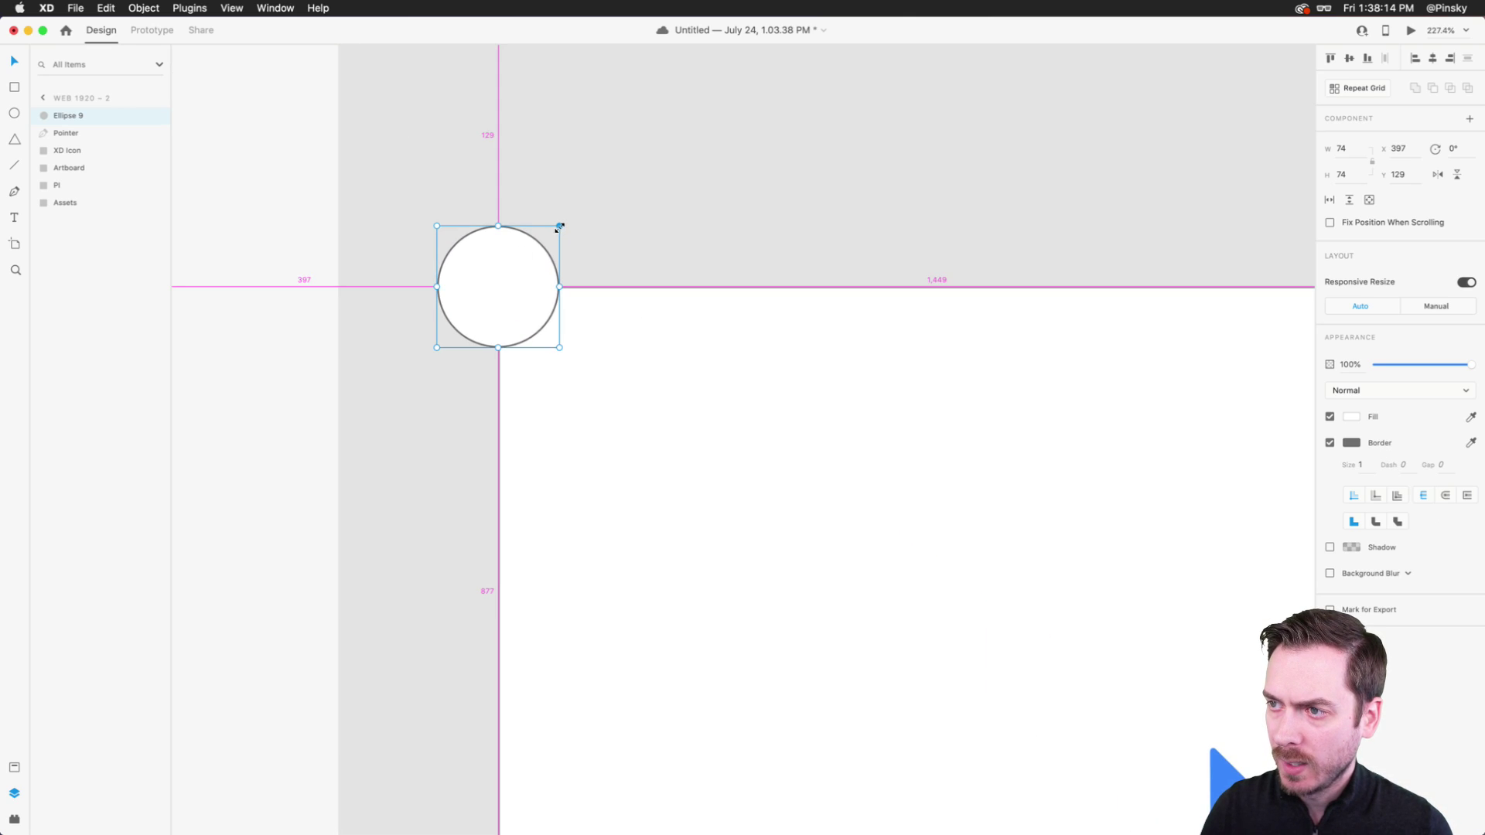
{"action": "left_click_drag", "start_coordinate": [560, 227], "coordinate": [533, 241]}
{"action": "key", "text": "super+z"}
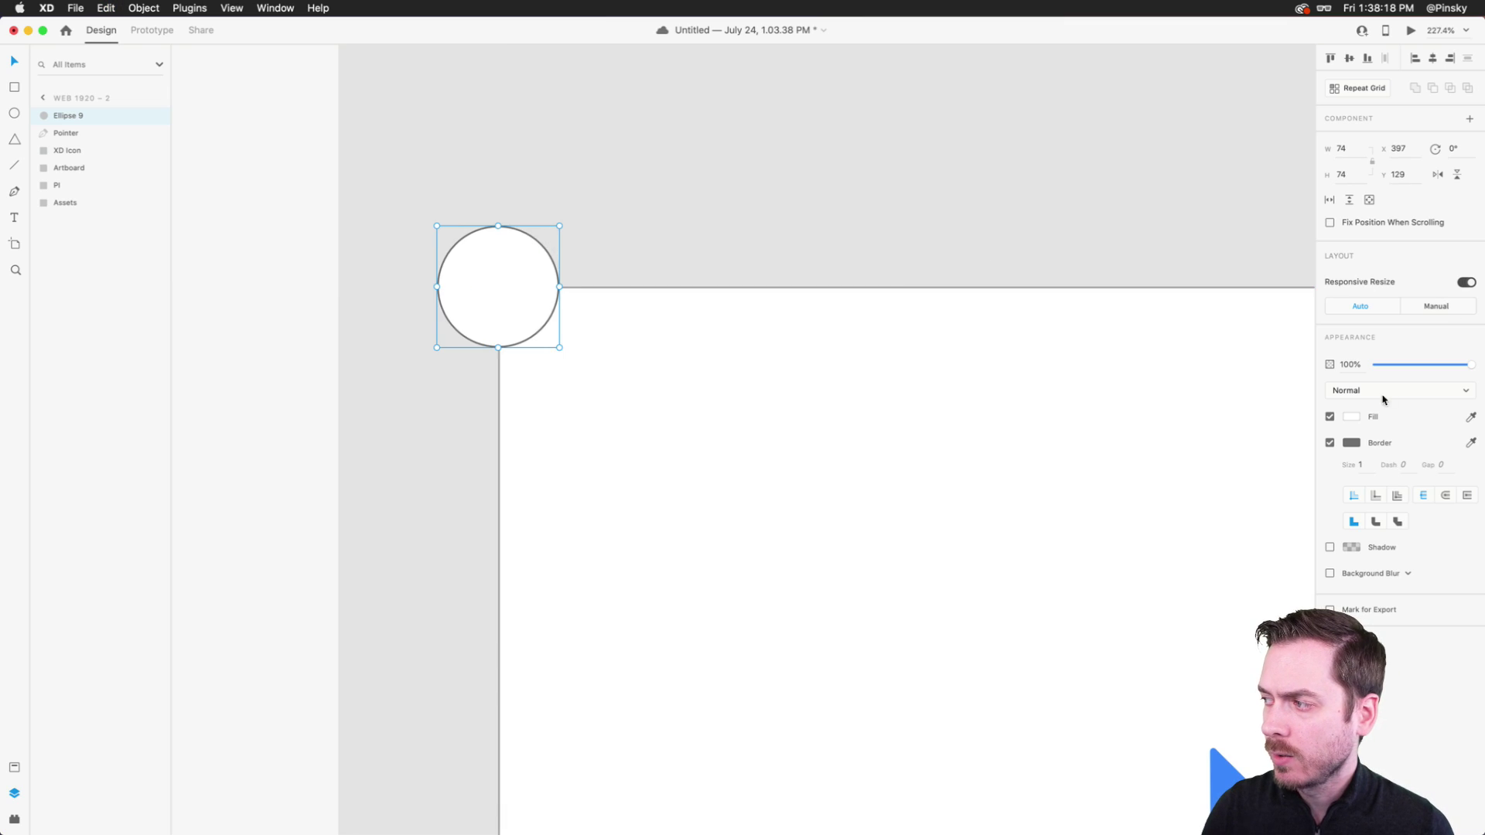
- Try to style the circle as a ring by removing its fill and giving it a red border of size 11
{"action": "left_click", "coordinate": [1330, 416]}
{"action": "left_click", "coordinate": [1352, 442]}
{"action": "left_click_drag", "start_coordinate": [1242, 411], "coordinate": [1153, 336]}
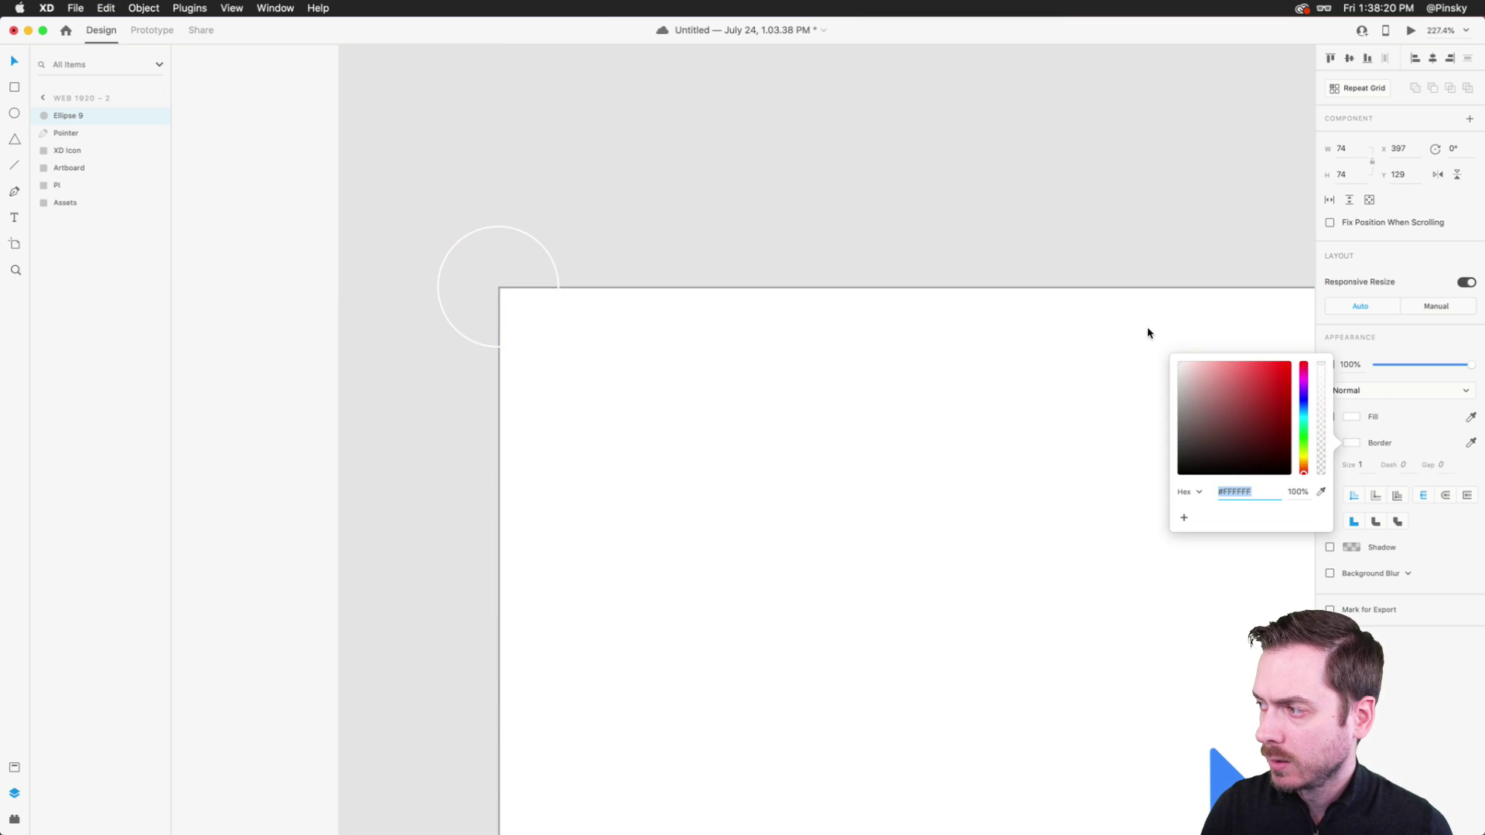
{"action": "left_click", "coordinate": [1304, 412]}
{"action": "left_click", "coordinate": [1363, 465]}
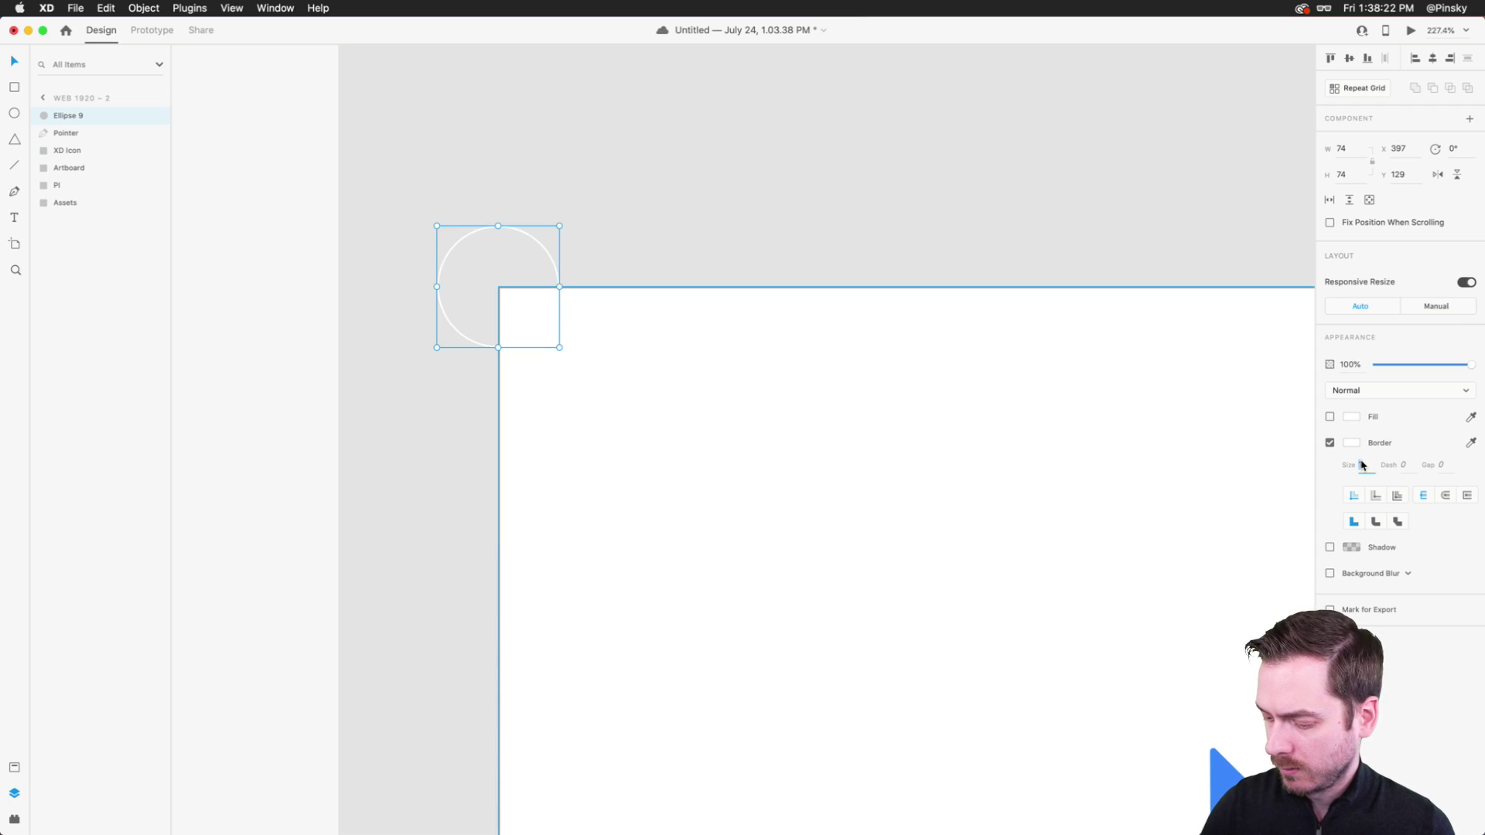
{"action": "type", "text": "10"}
{"action": "left_click", "coordinate": [1351, 443]}
{"action": "left_click", "coordinate": [1277, 415]}
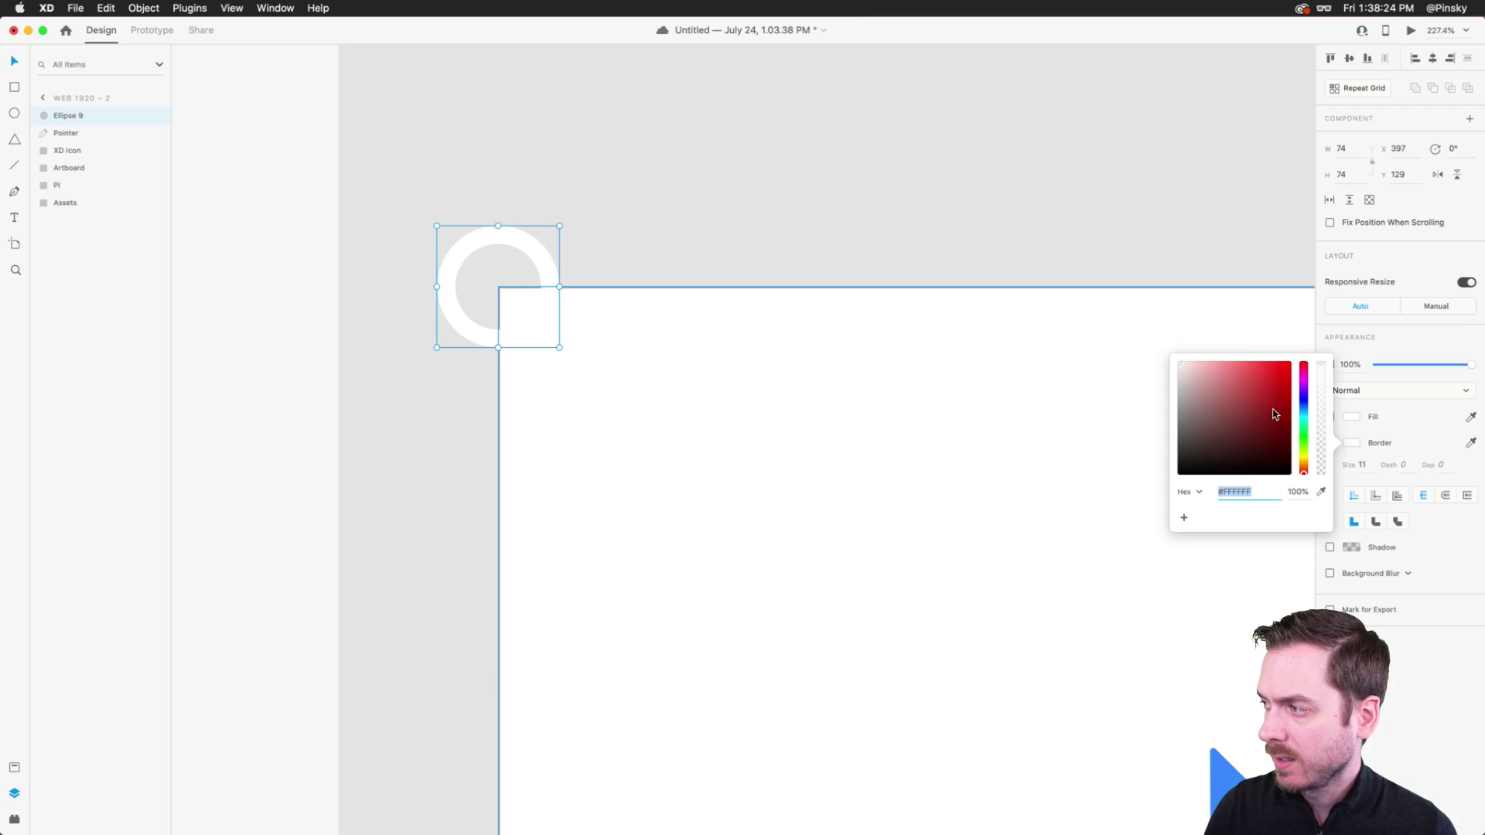
{"action": "left_click", "coordinate": [687, 235]}
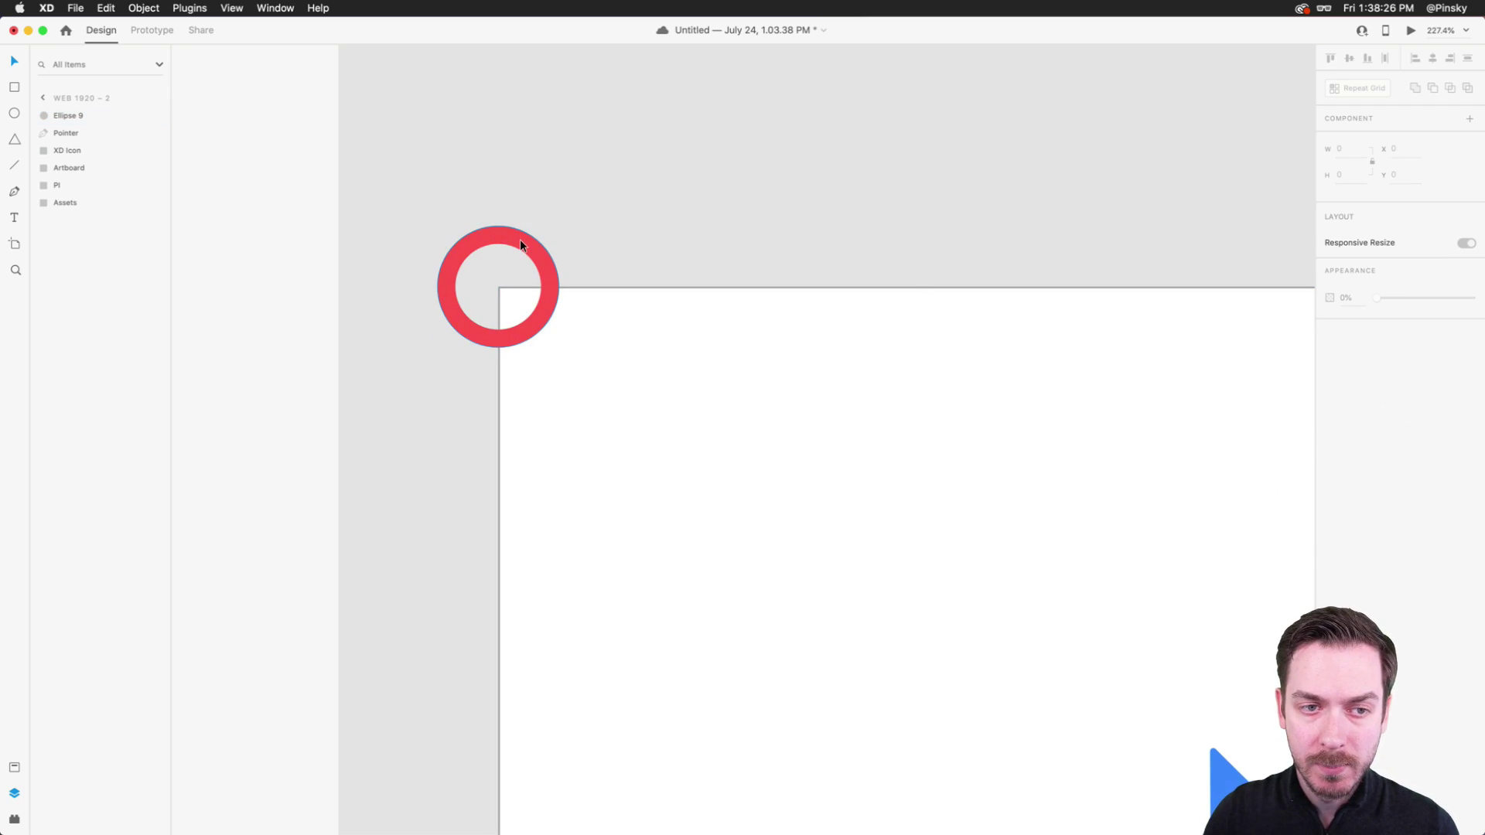
- Undo the ring styling back to the circle's original white fill and size 1 border
{"action": "key", "text": "super+z"}
{"action": "key", "text": "super+z"}
{"action": "key", "text": "super+z"}
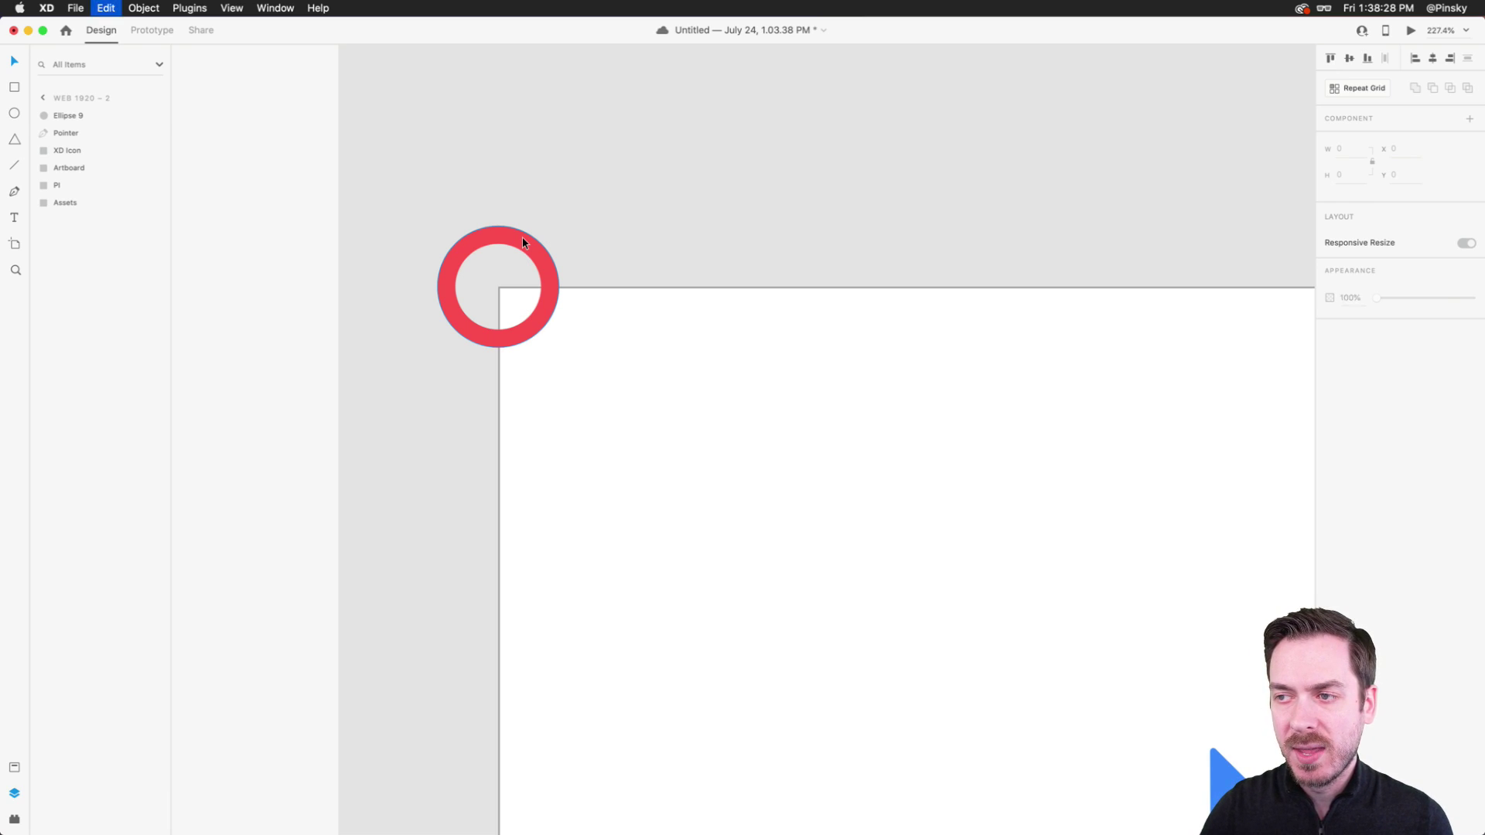
{"action": "key", "text": "super+z"}
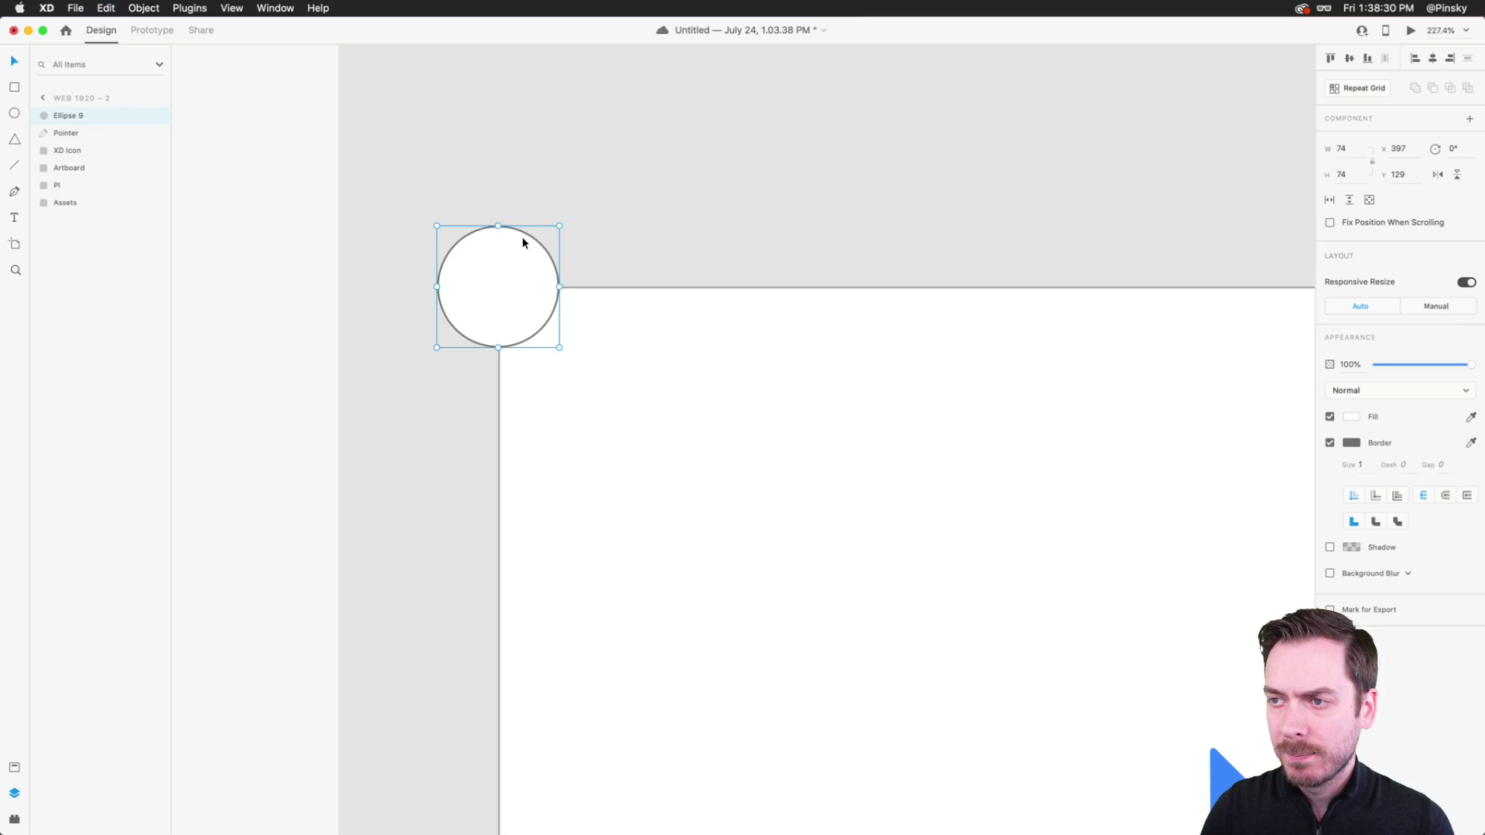
- Duplicate the circle, shrink the copy about its centre, and subtract it from the original circle to form a ring
{"action": "key", "text": "super+d"}
{"action": "left_click_drag", "start_coordinate": [559, 225], "coordinate": [540, 243]}
{"action": "left_click", "coordinate": [510, 235], "text": "shift"}
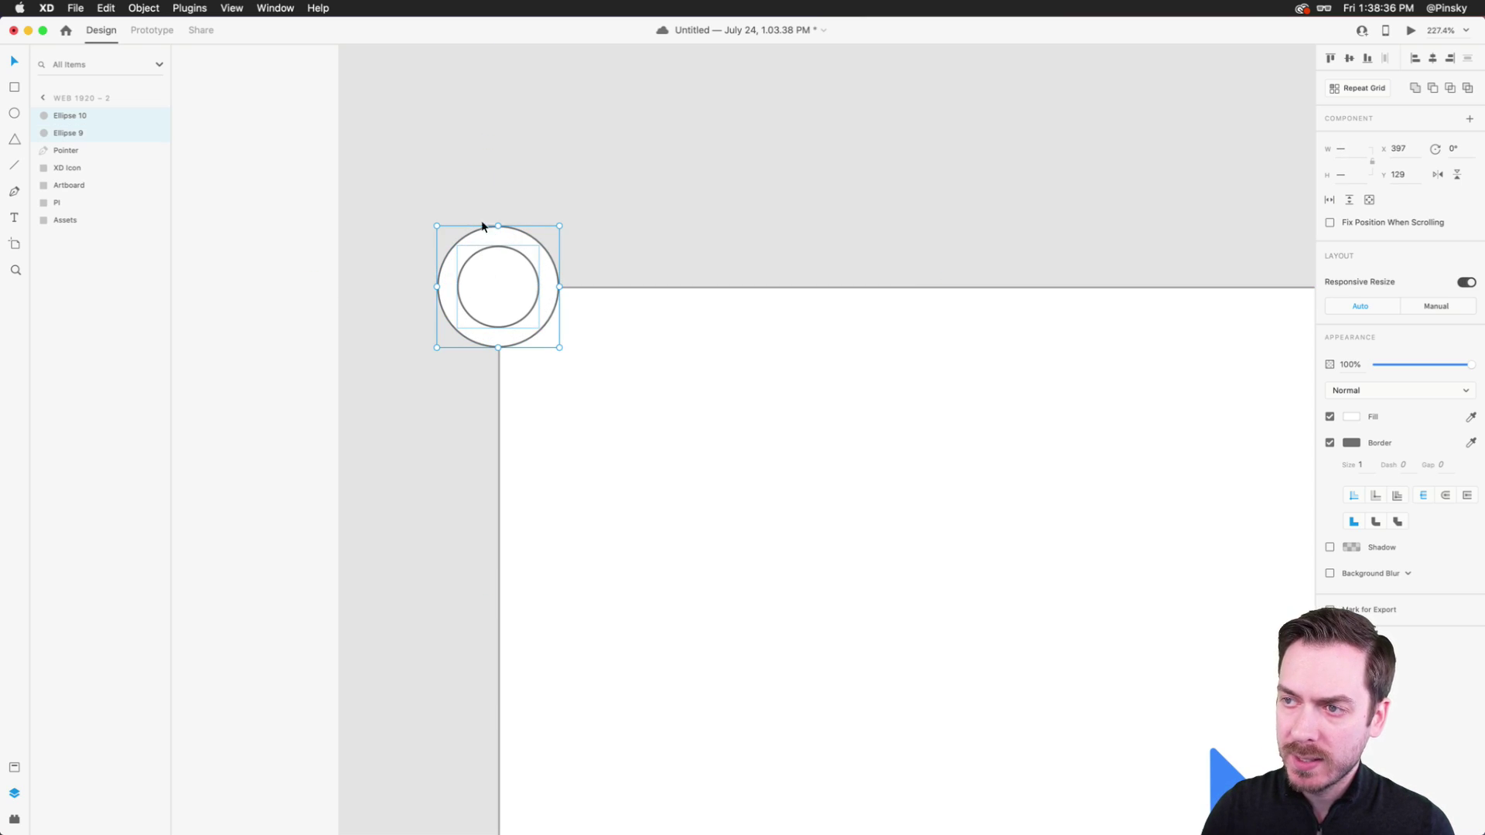
{"action": "left_click", "coordinate": [1432, 91]}
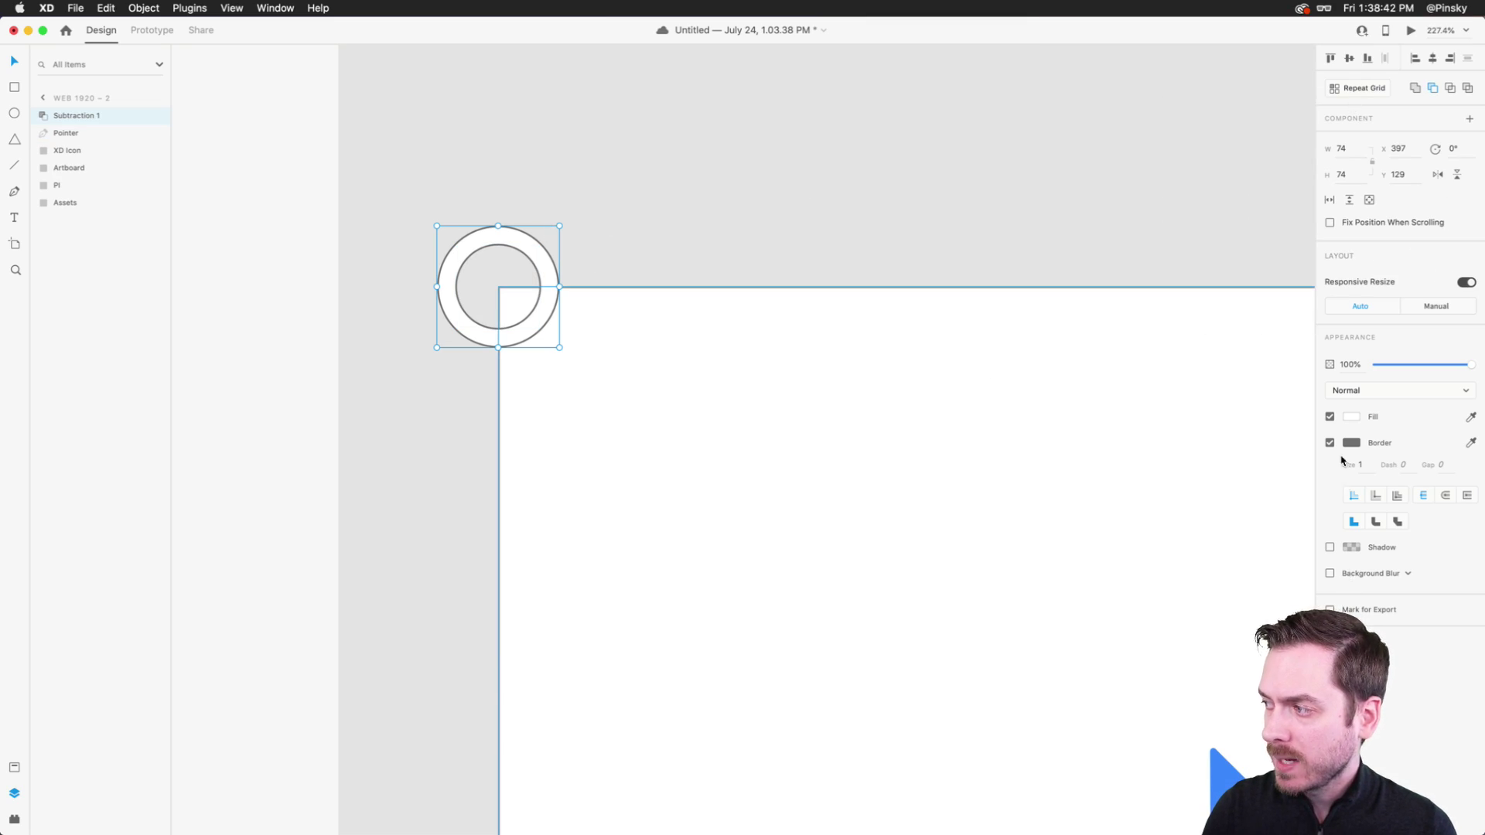
- Change the ring's fill from white to a saturated magenta-pink
{"action": "left_click", "coordinate": [1351, 417]}
{"action": "left_click", "coordinate": [1305, 394]}
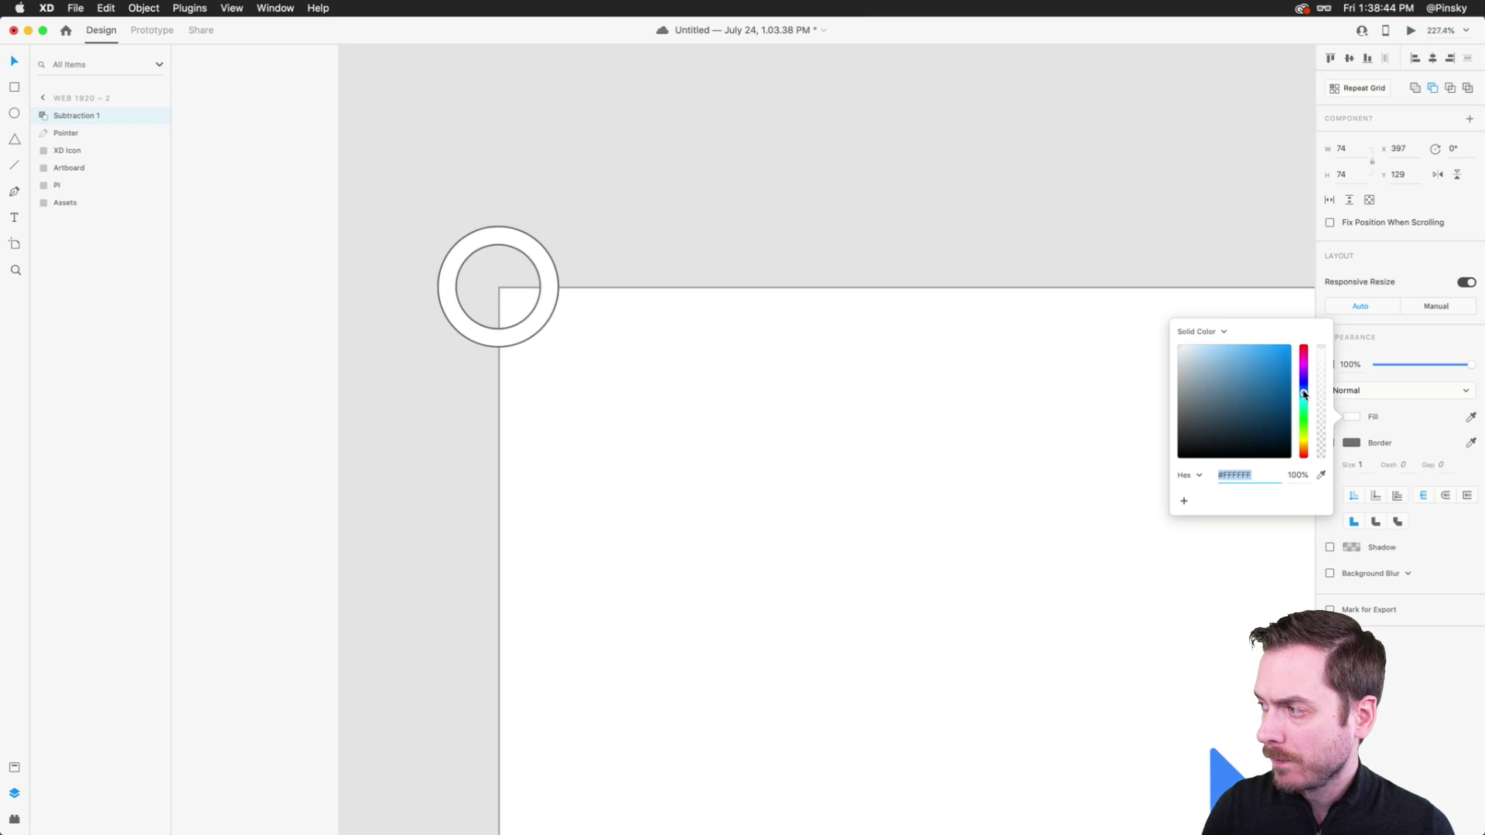
{"action": "left_click", "coordinate": [1227, 374]}
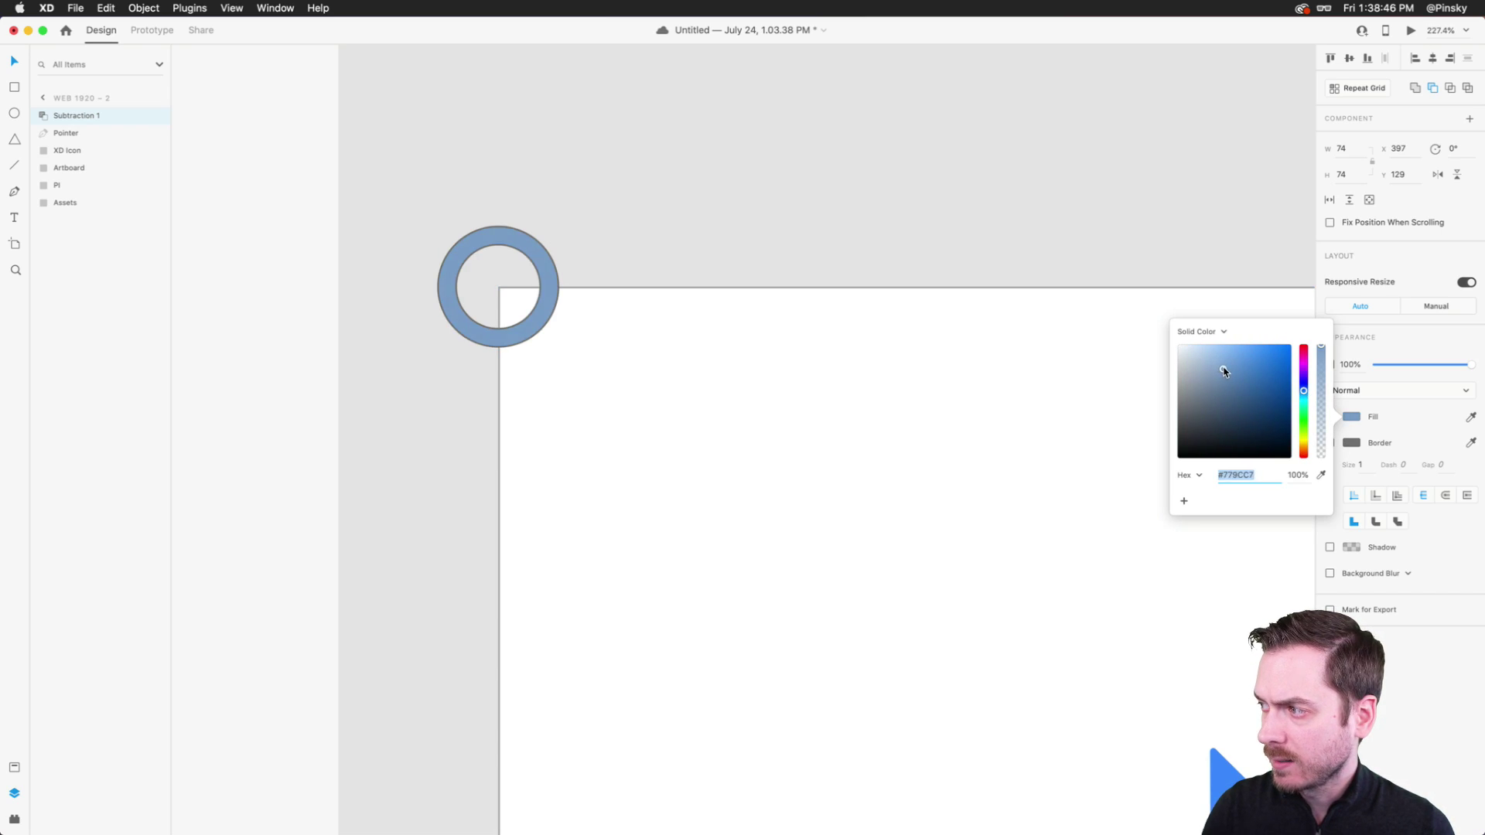
{"action": "left_click_drag", "start_coordinate": [1224, 372], "coordinate": [1226, 359]}
{"action": "left_click", "coordinate": [1304, 354]}
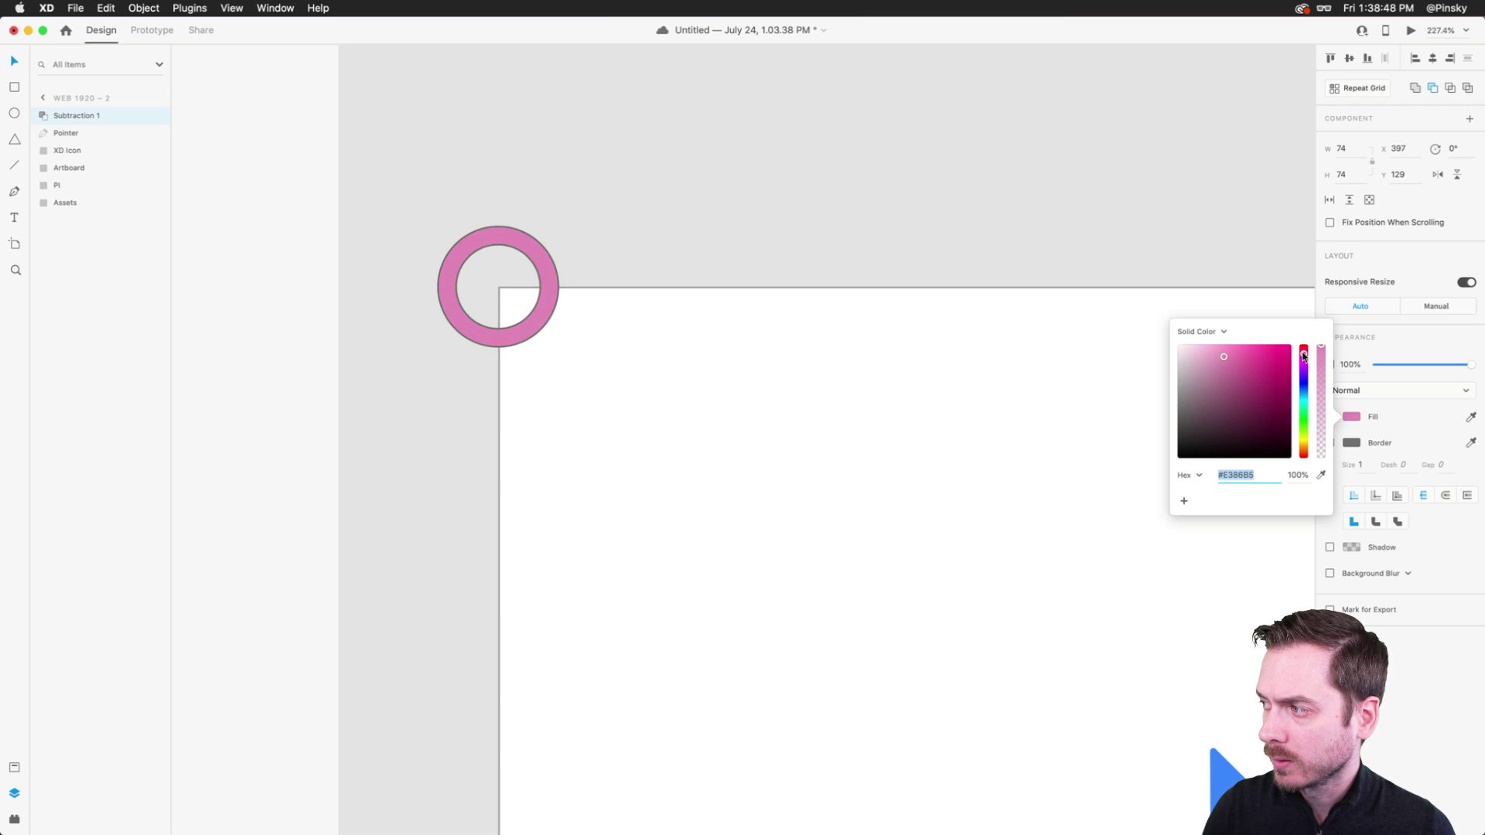
{"action": "left_click", "coordinate": [1285, 348]}
{"action": "left_click_drag", "start_coordinate": [1304, 354], "coordinate": [1305, 352]}
- Give the ring a white border of size 2
{"action": "left_click", "coordinate": [1351, 442]}
{"action": "left_click", "coordinate": [1182, 364]}
{"action": "left_click", "coordinate": [1370, 465]}
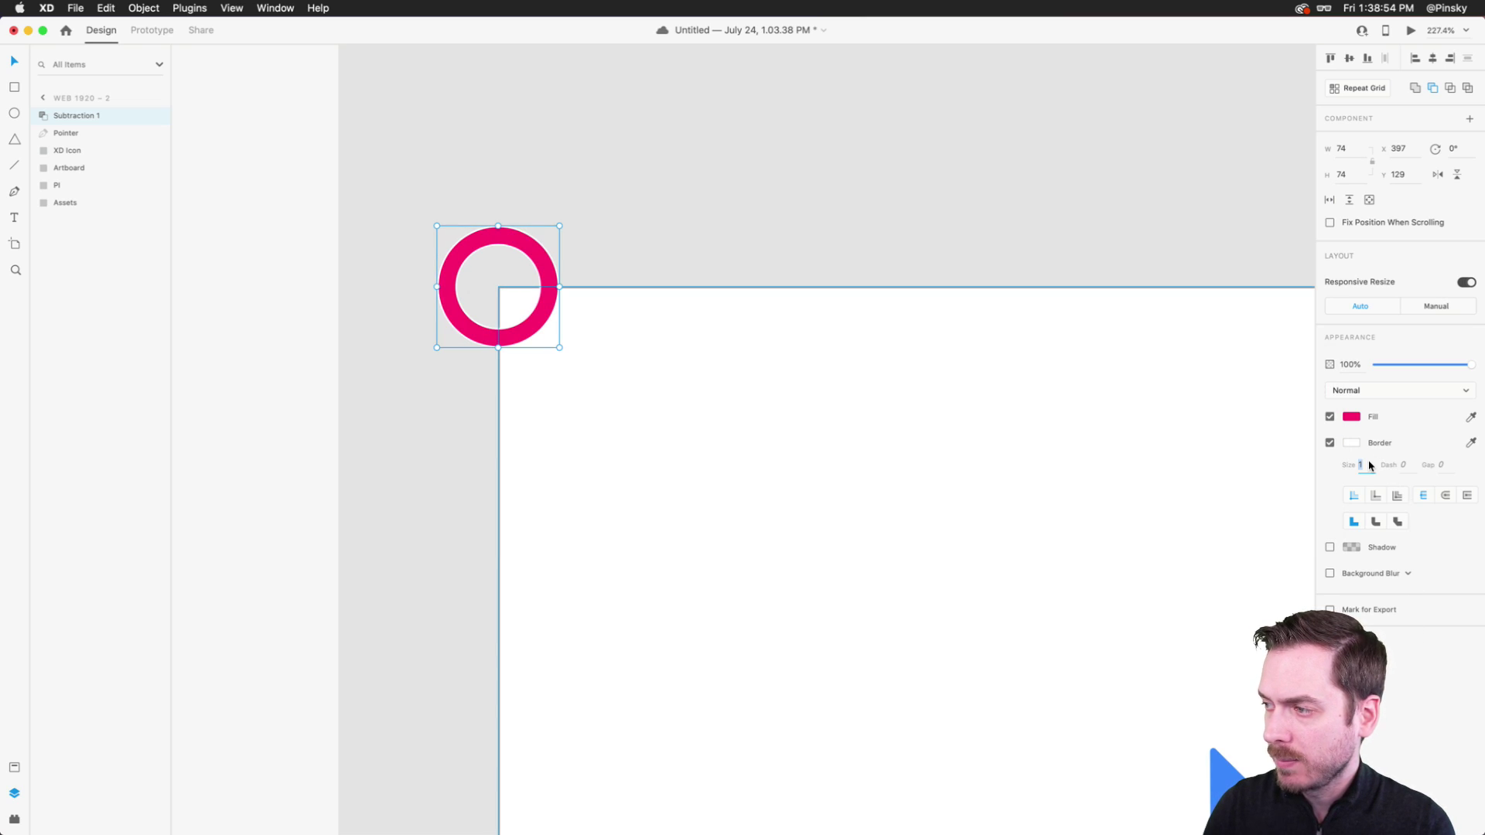
{"action": "key", "text": "Up"}
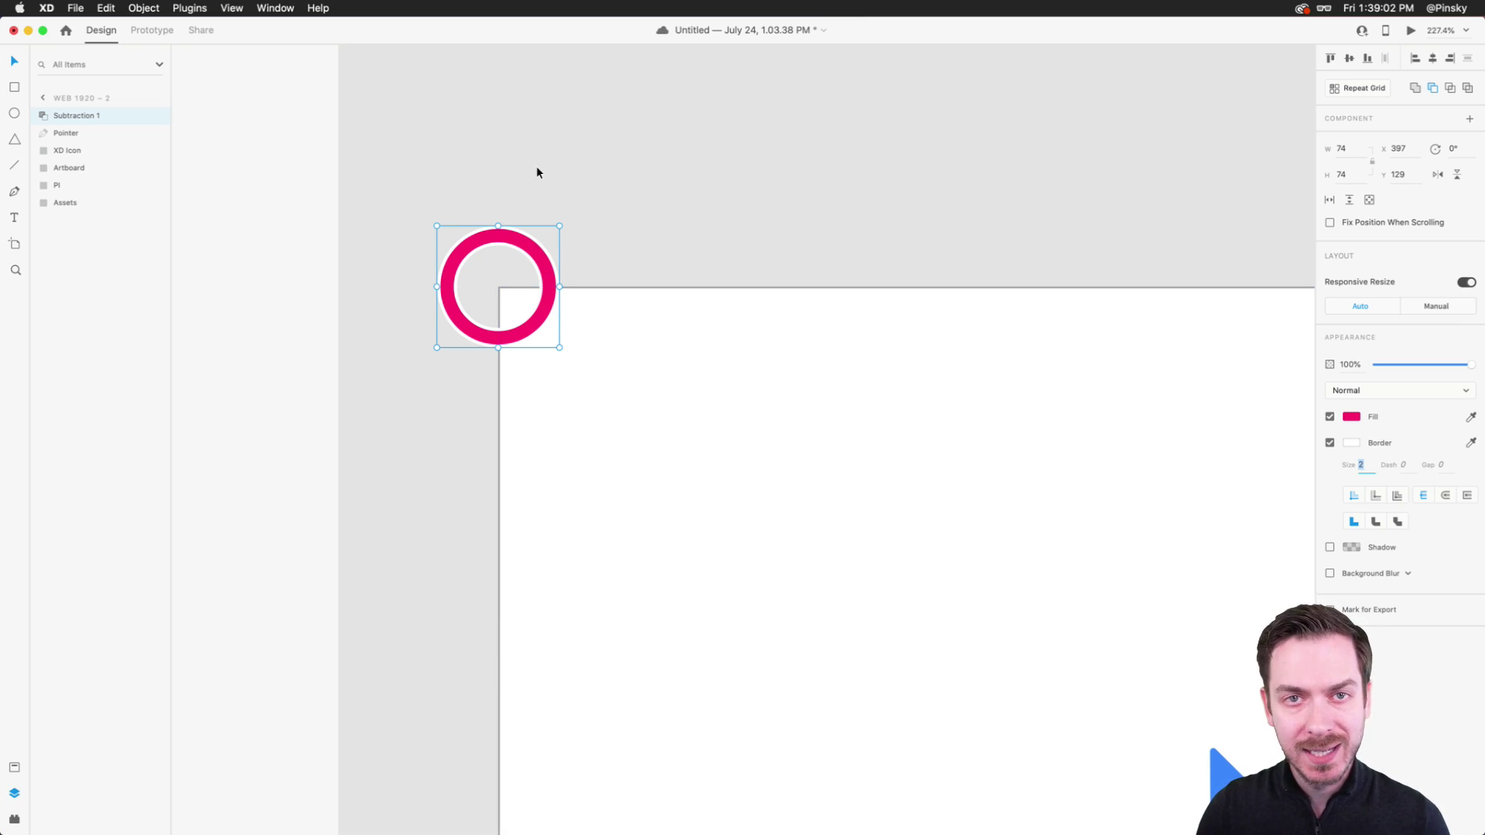
- Add a drop shadow to the ring with a Y offset of 5 and a black colour at 10% opacity
{"action": "left_click", "coordinate": [1331, 548]}
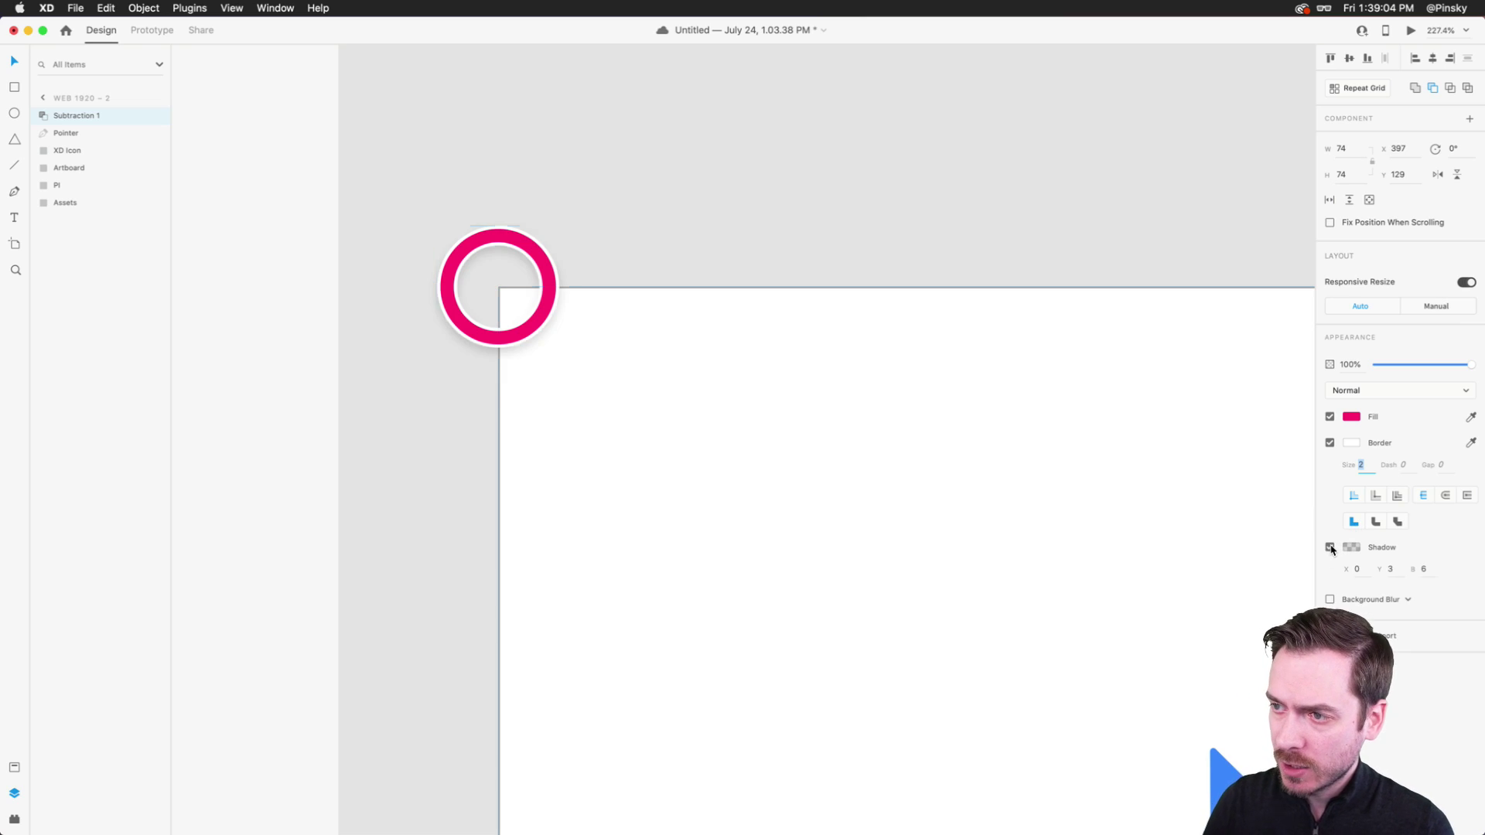
{"action": "left_click", "coordinate": [1390, 570]}
{"action": "type", "text": "6"}
{"action": "key", "text": "Return"}
{"action": "left_click", "coordinate": [1352, 548]}
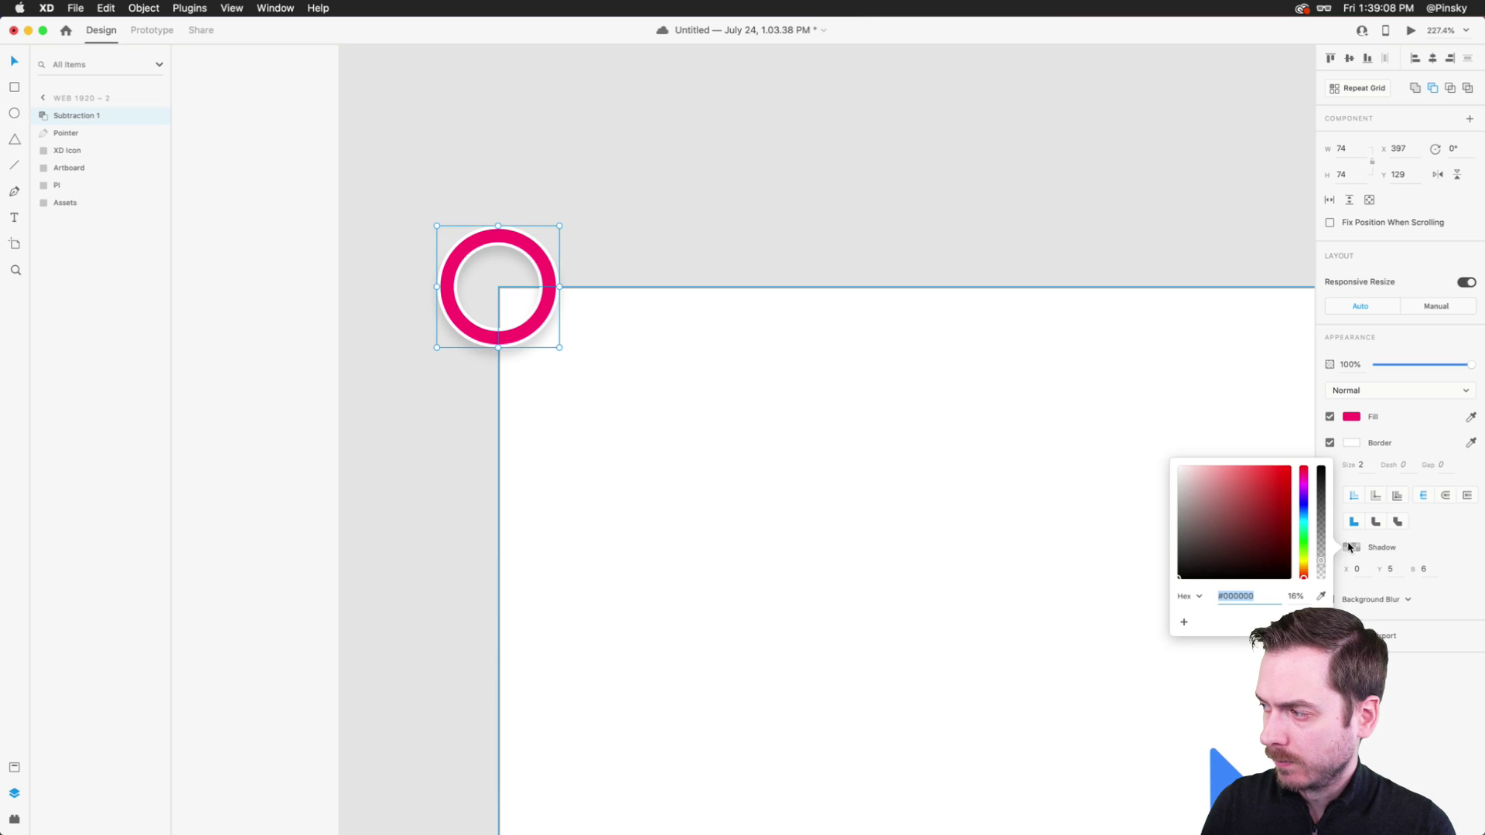
{"action": "left_click_drag", "start_coordinate": [1321, 569], "coordinate": [1321, 570]}
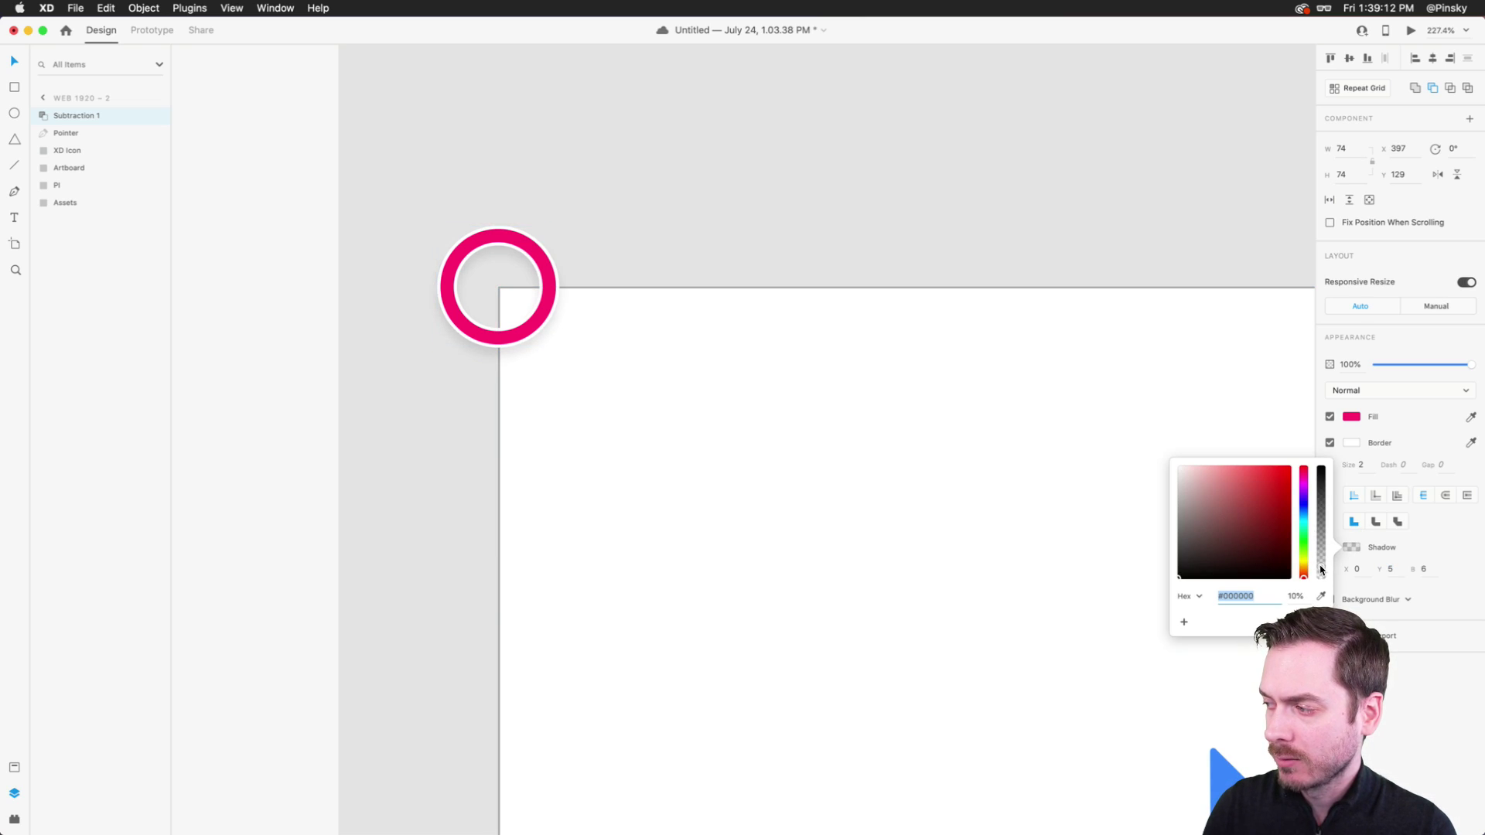
{"action": "key", "text": "Escape"}
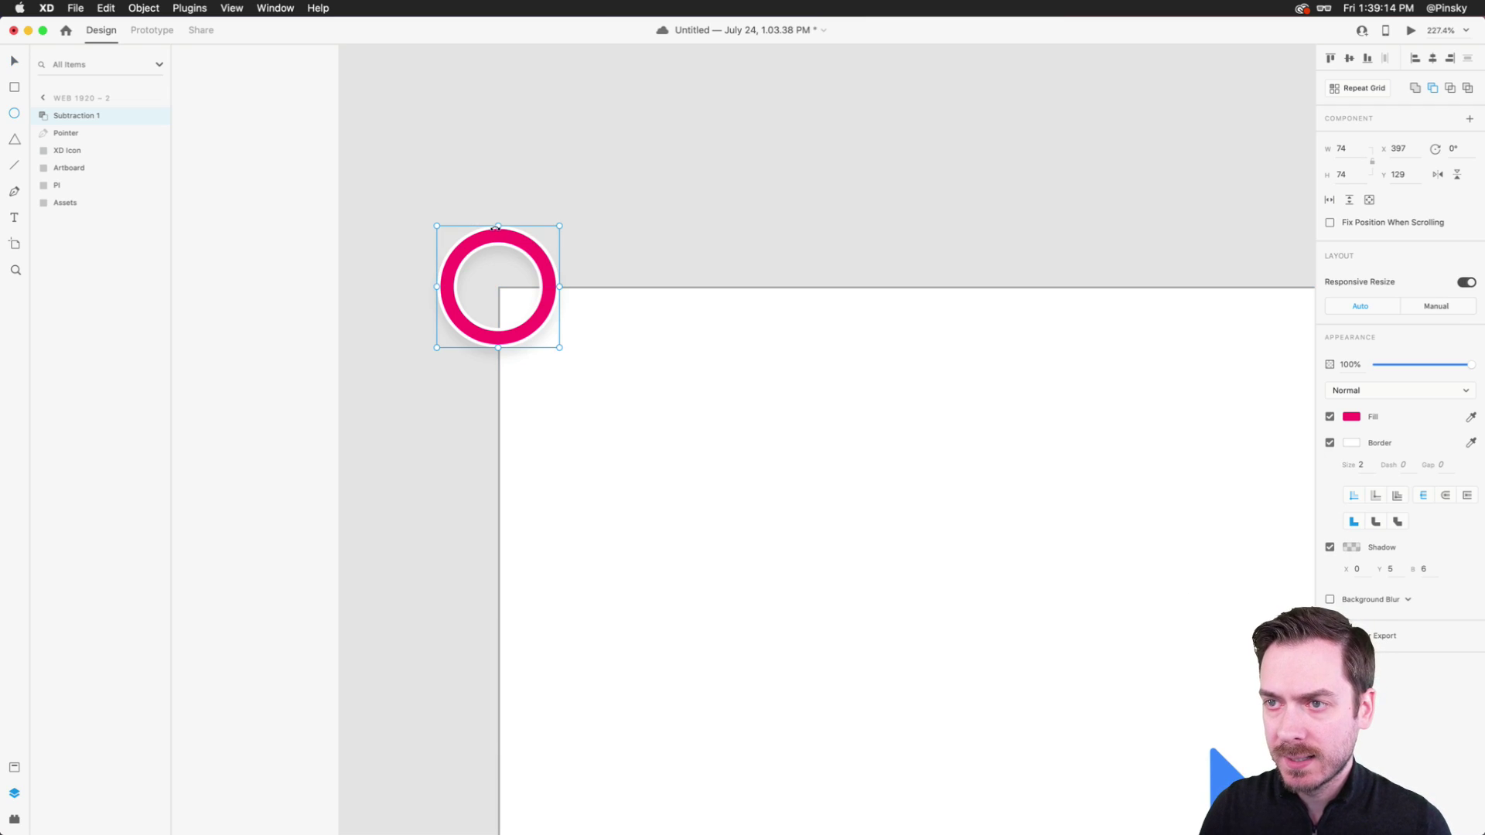
- Draw a borderless white circle about 57 px wide, centred in the ring, and place it behind the ring
{"action": "left_click_drag", "start_coordinate": [453, 246], "coordinate": [561, 344]}
{"action": "left_click_drag", "start_coordinate": [500, 295], "coordinate": [501, 289]}
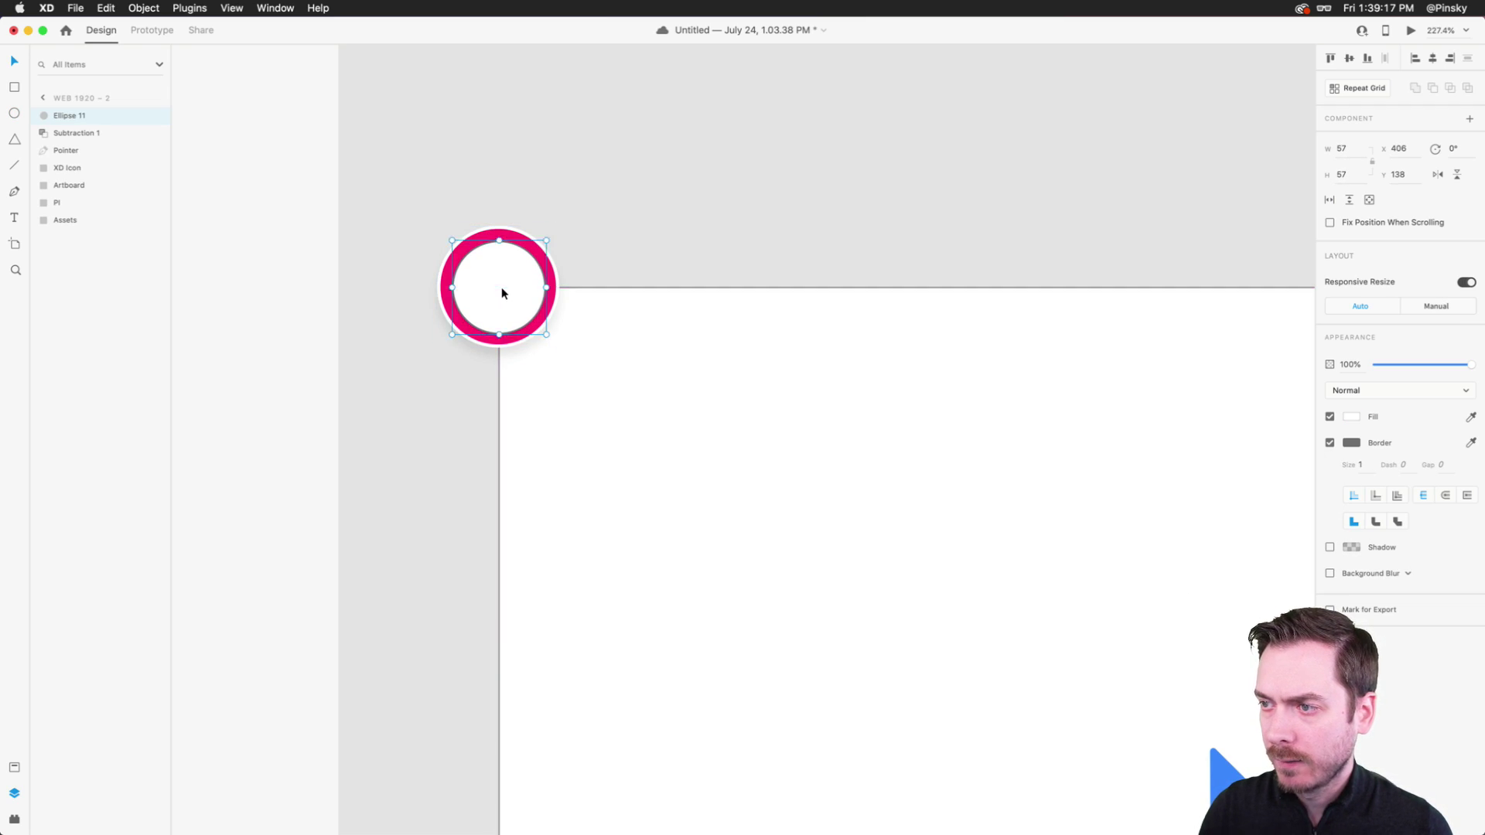
{"action": "left_click", "coordinate": [1331, 443]}
{"action": "key", "text": "super+bracketleft"}
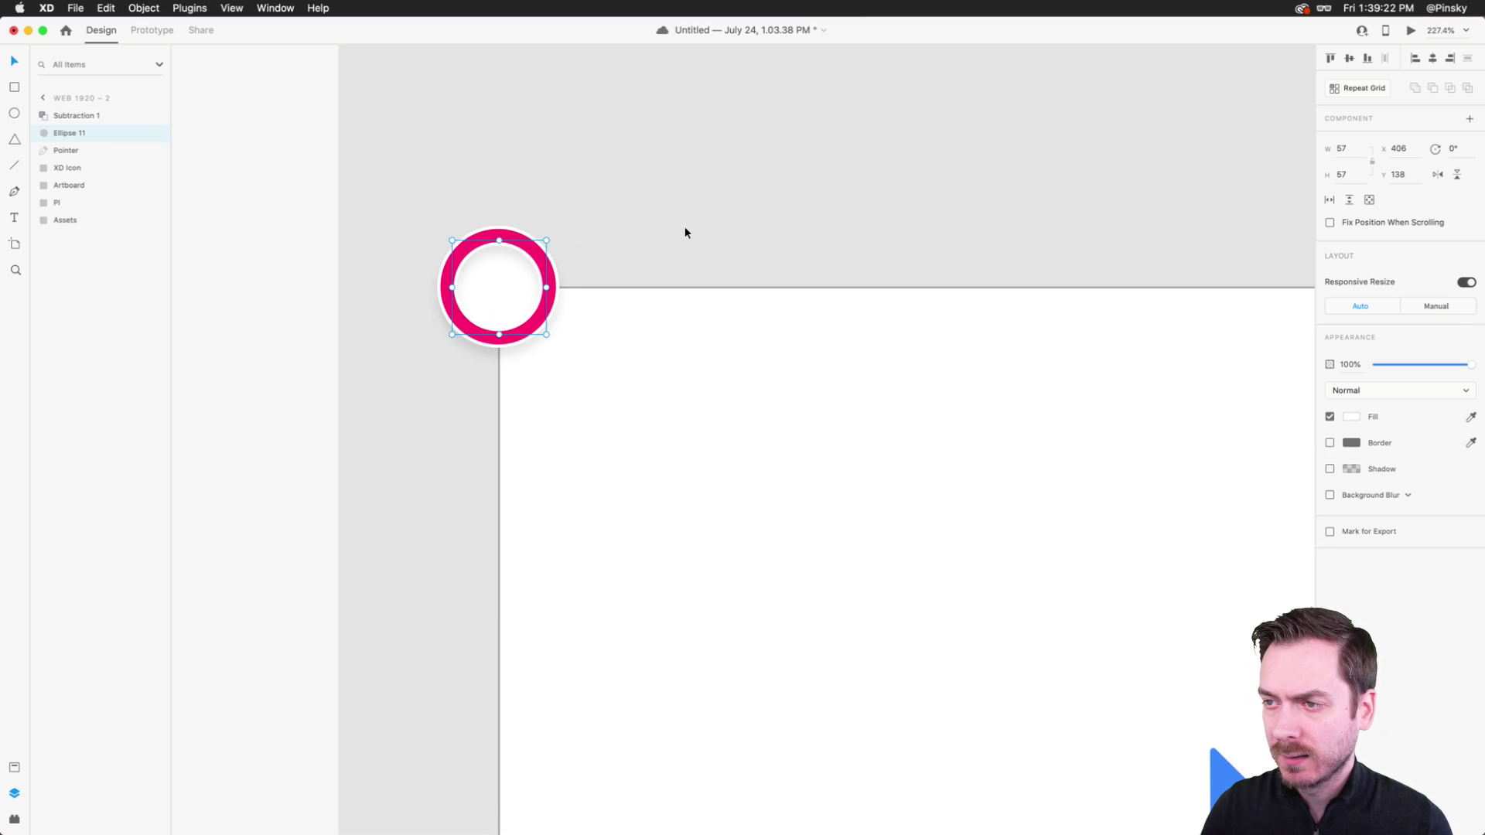
- Fill the inner circle with a smiling man's portrait from ThisPersonDoesNotExist using the UI Faces plugin, and return to the layers list
{"action": "key", "text": "super+alt+p"}
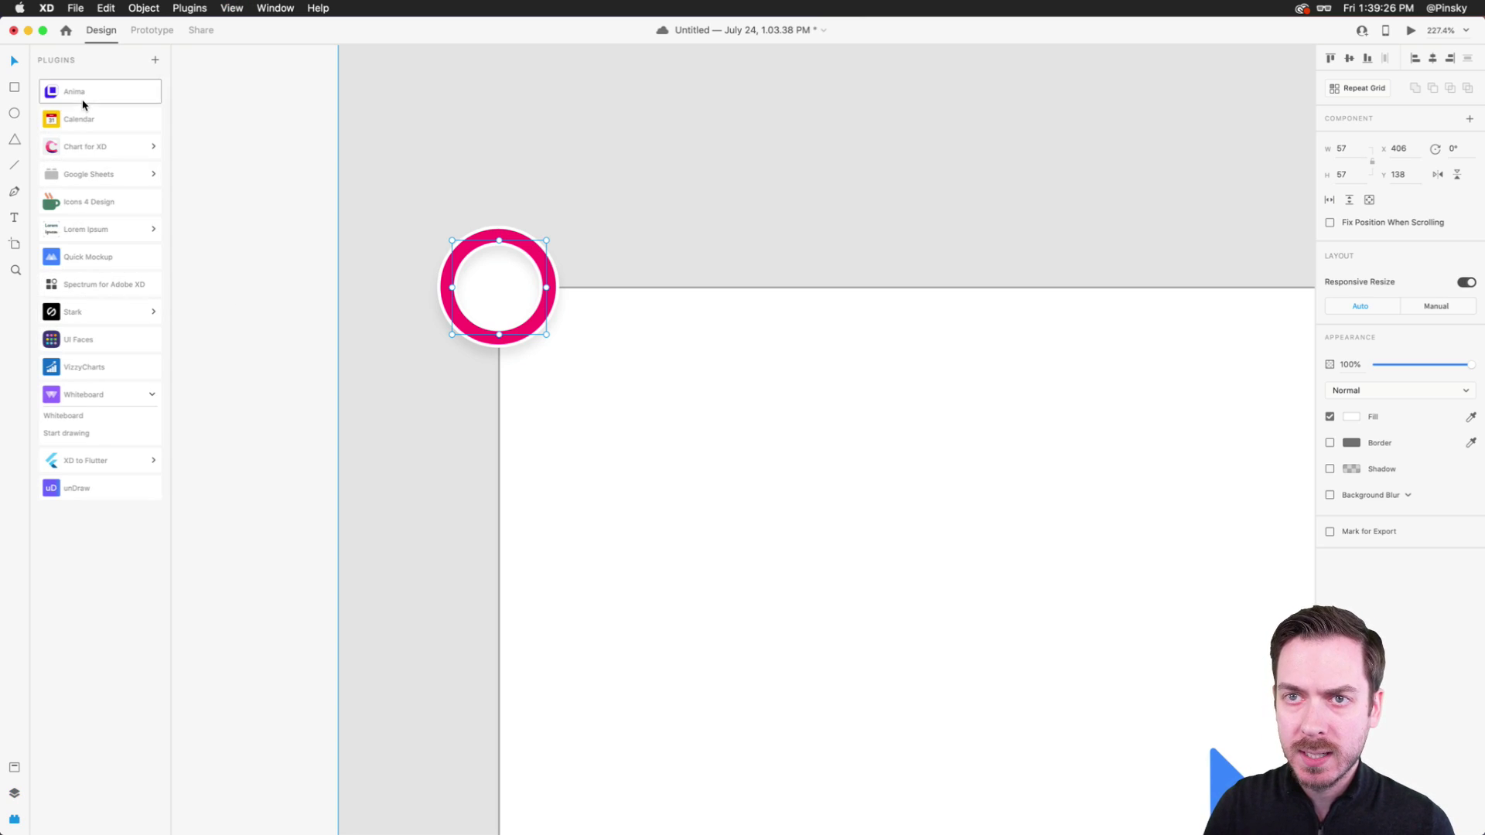
{"action": "left_click", "coordinate": [97, 339]}
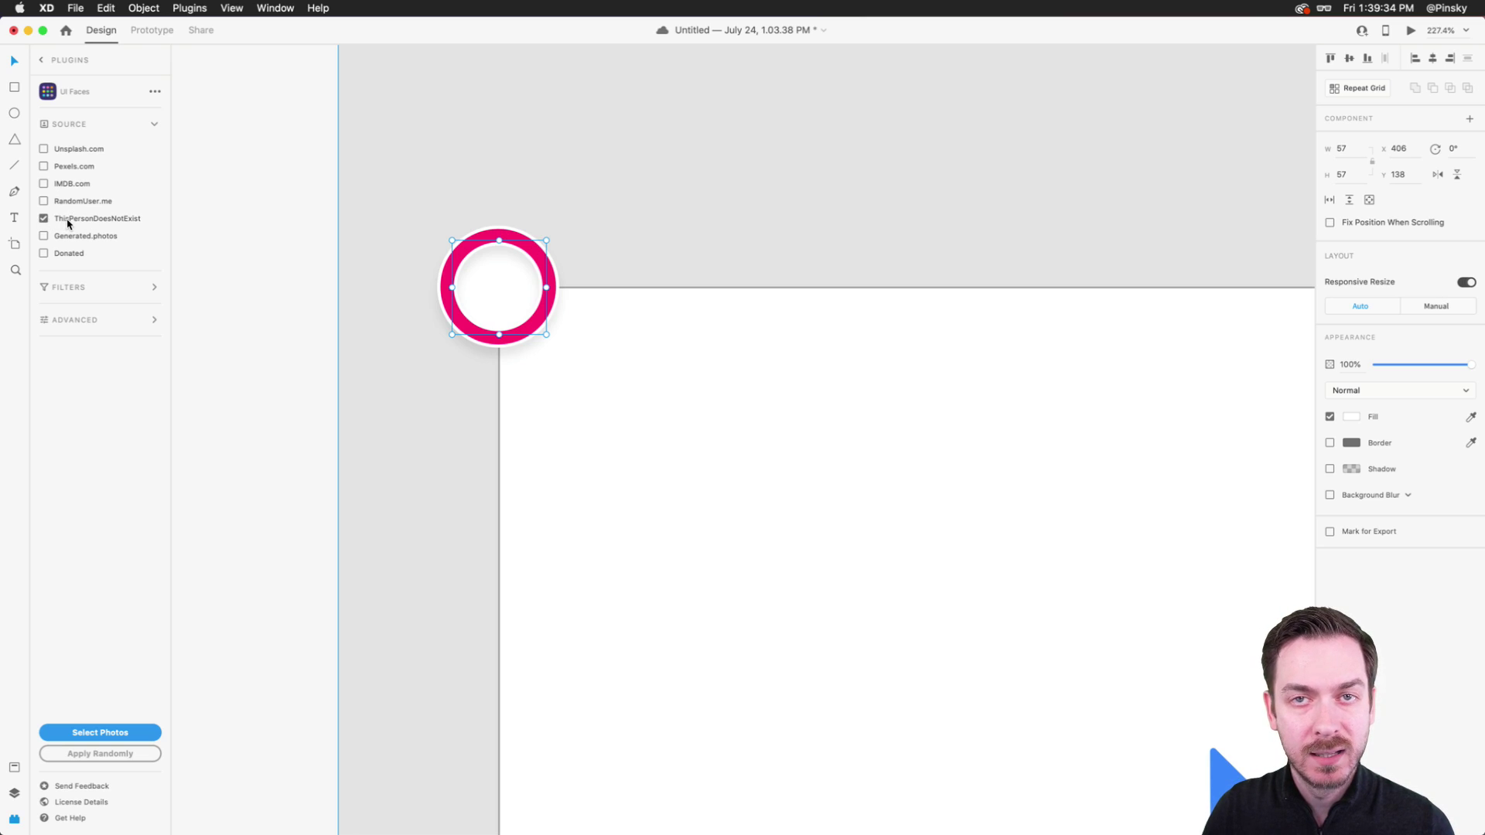
{"action": "left_click", "coordinate": [121, 735]}
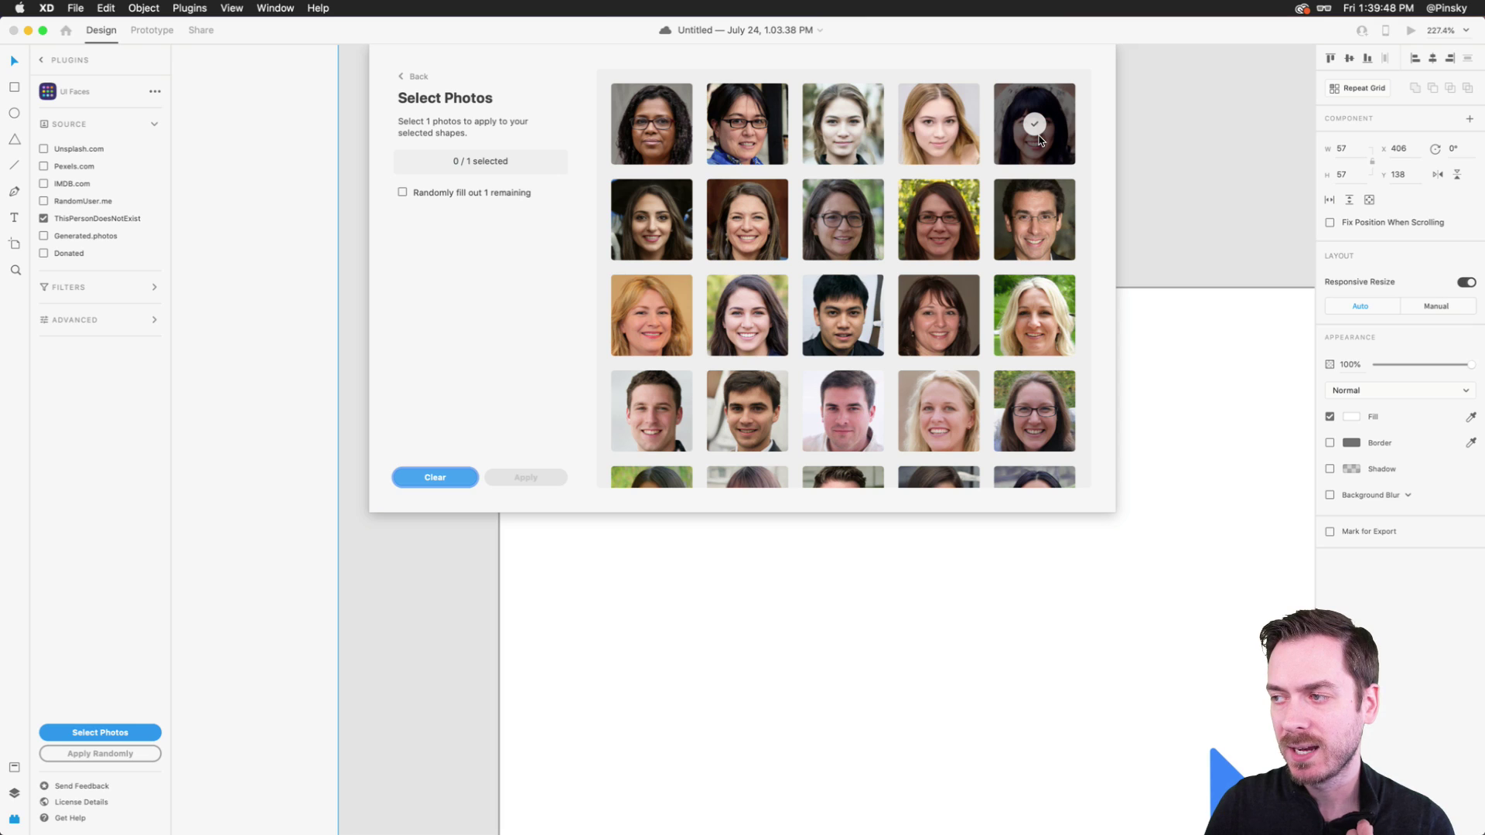
{"action": "scroll", "coordinate": [718, 376], "scroll_direction": "down", "scroll_amount": 4}
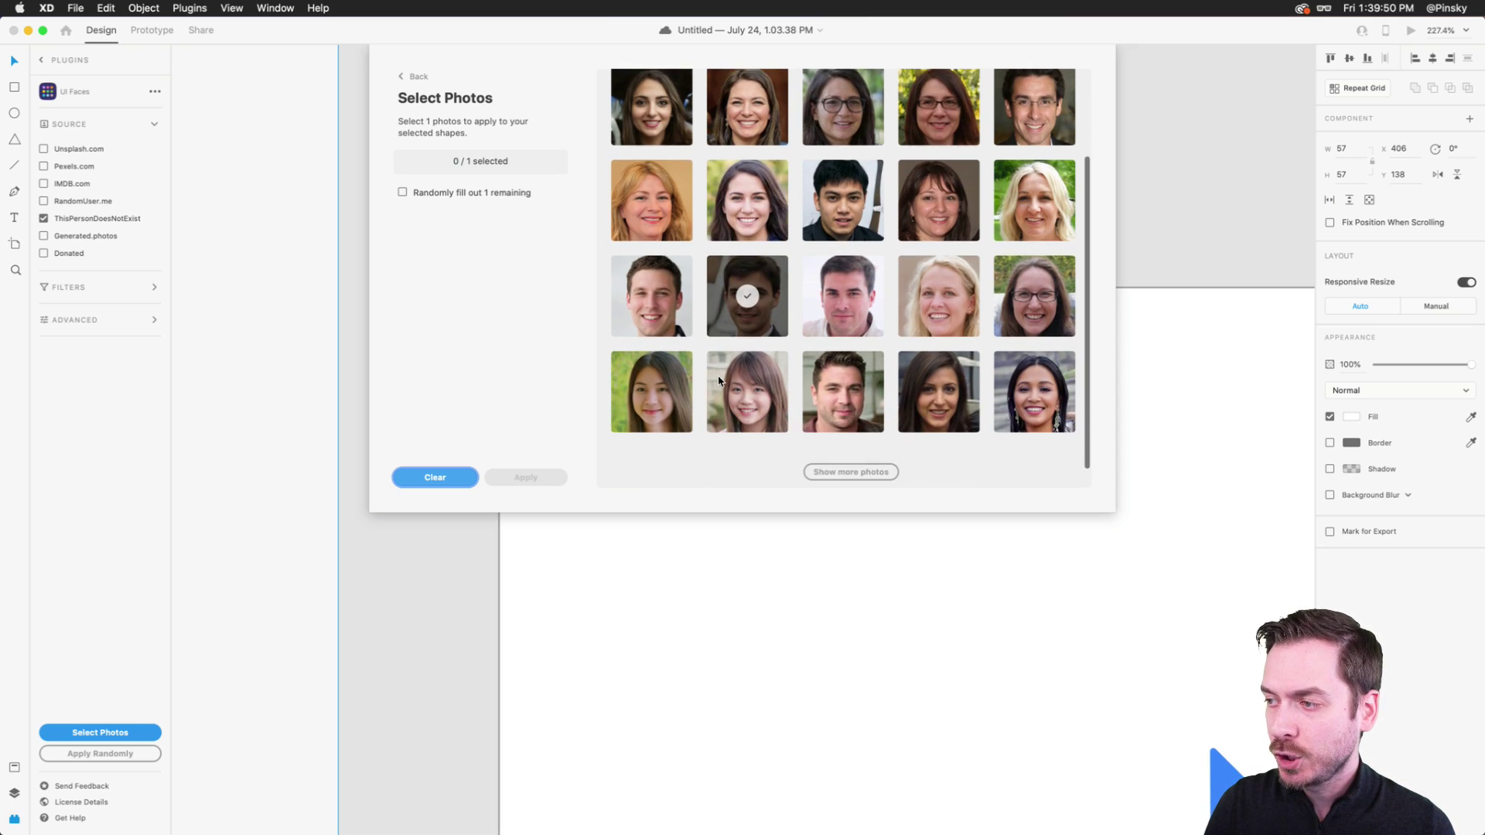
{"action": "scroll", "coordinate": [682, 252], "scroll_direction": "up", "scroll_amount": 4}
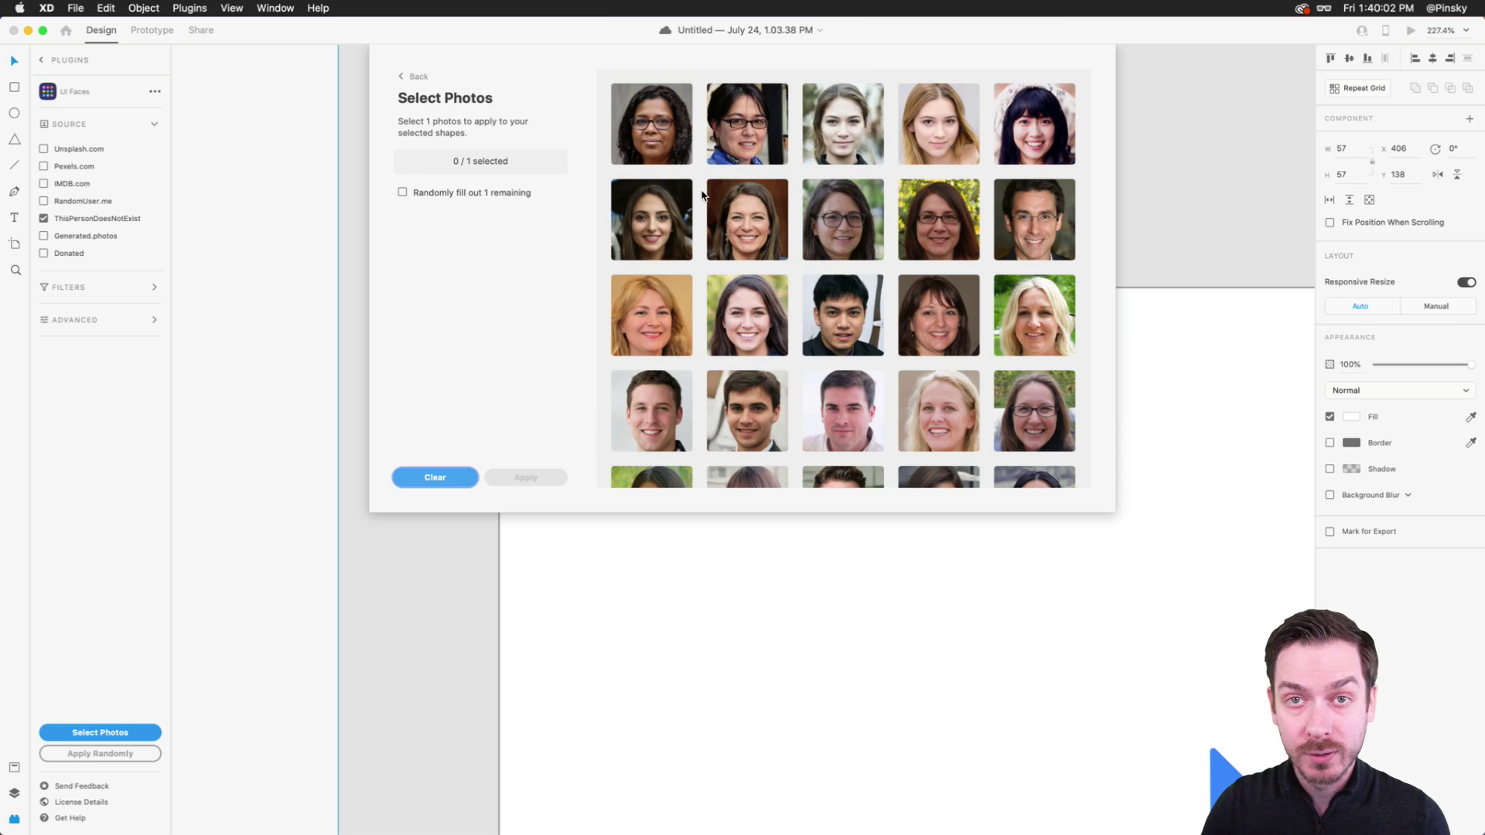
{"action": "scroll", "coordinate": [751, 287], "scroll_direction": "down", "scroll_amount": 3}
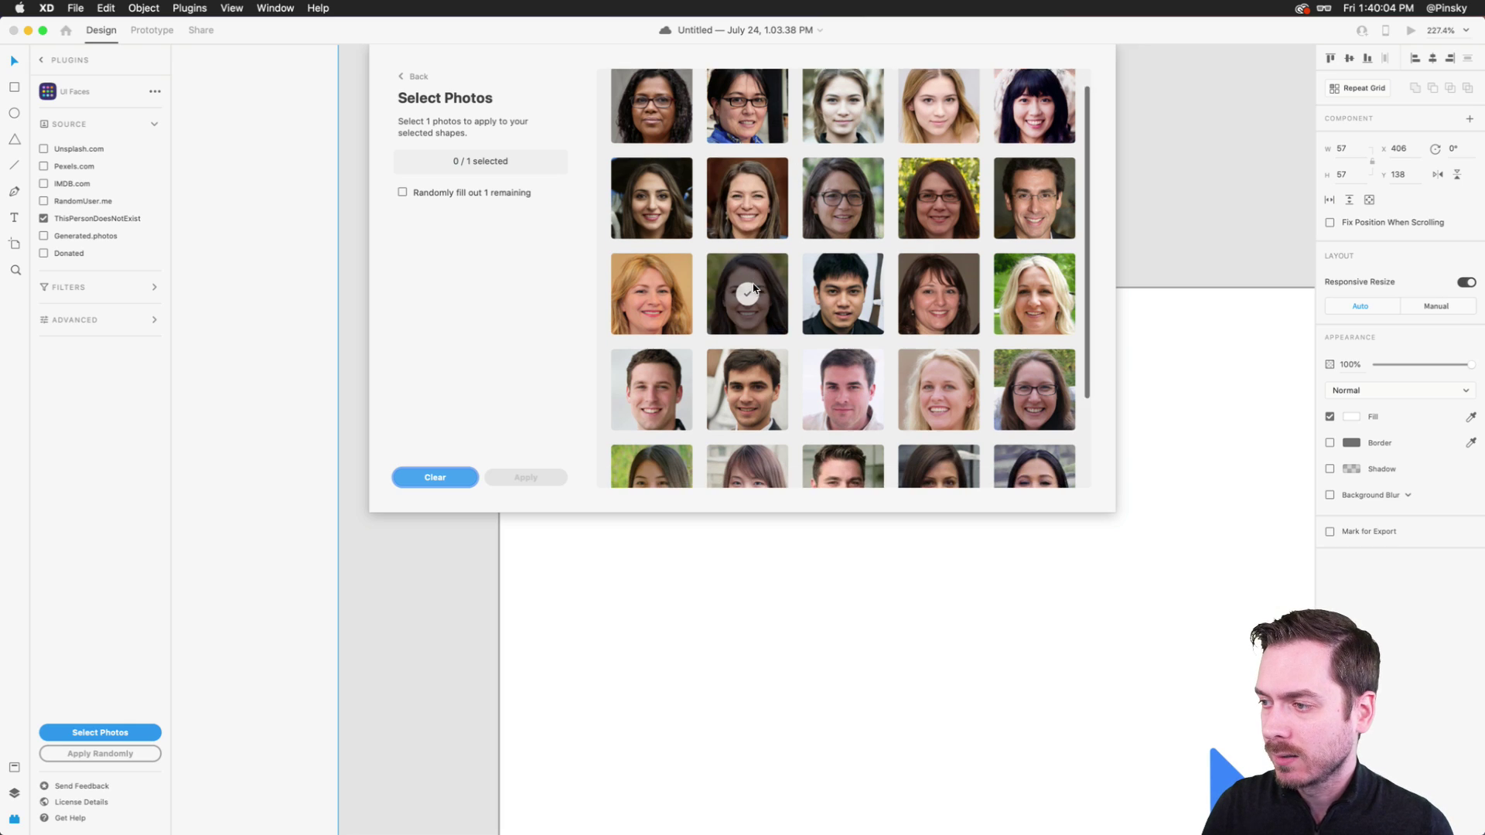
{"action": "left_click", "coordinate": [679, 292]}
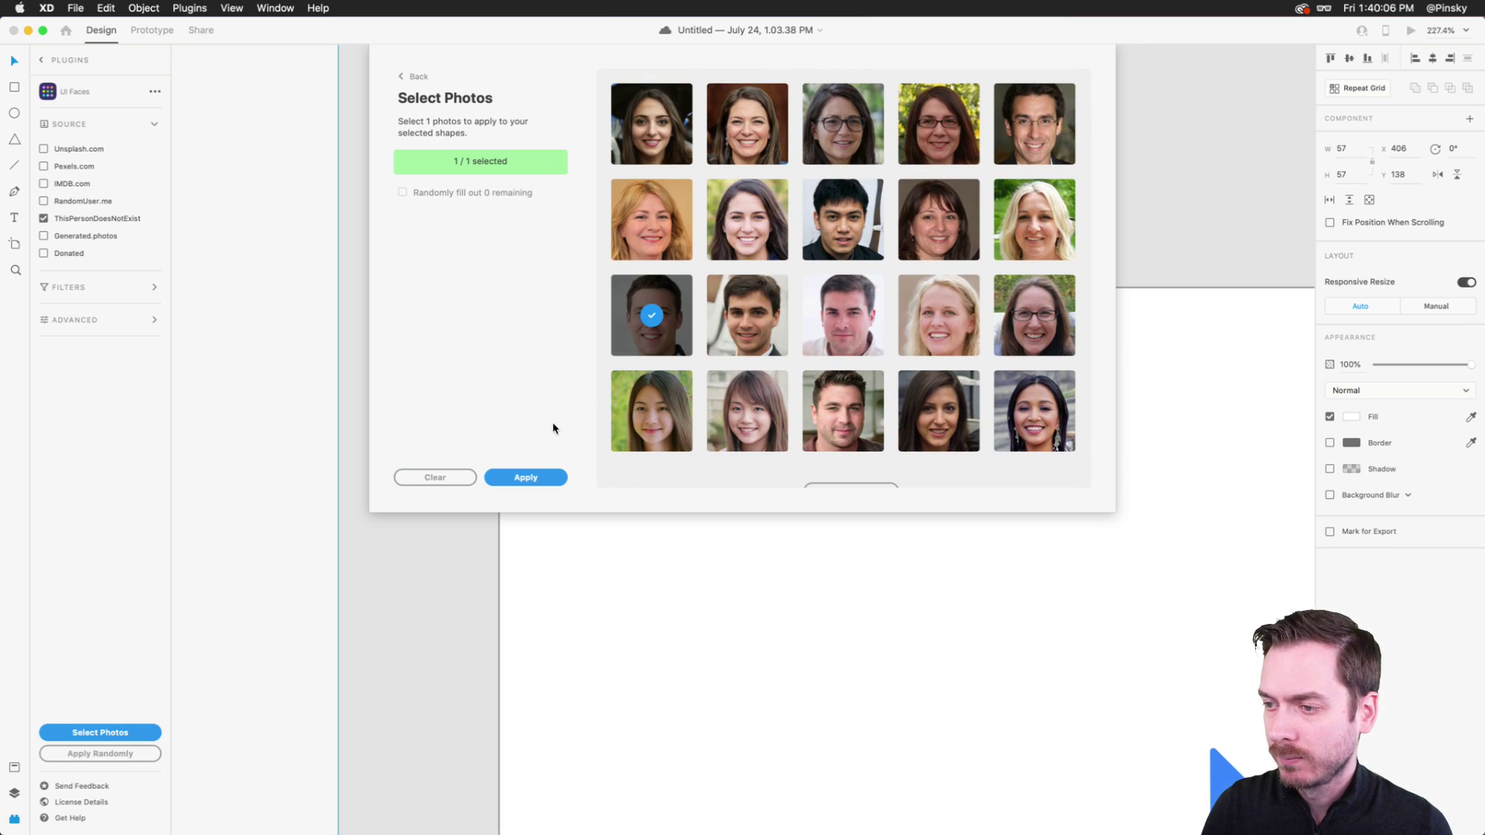
{"action": "left_click", "coordinate": [525, 479]}
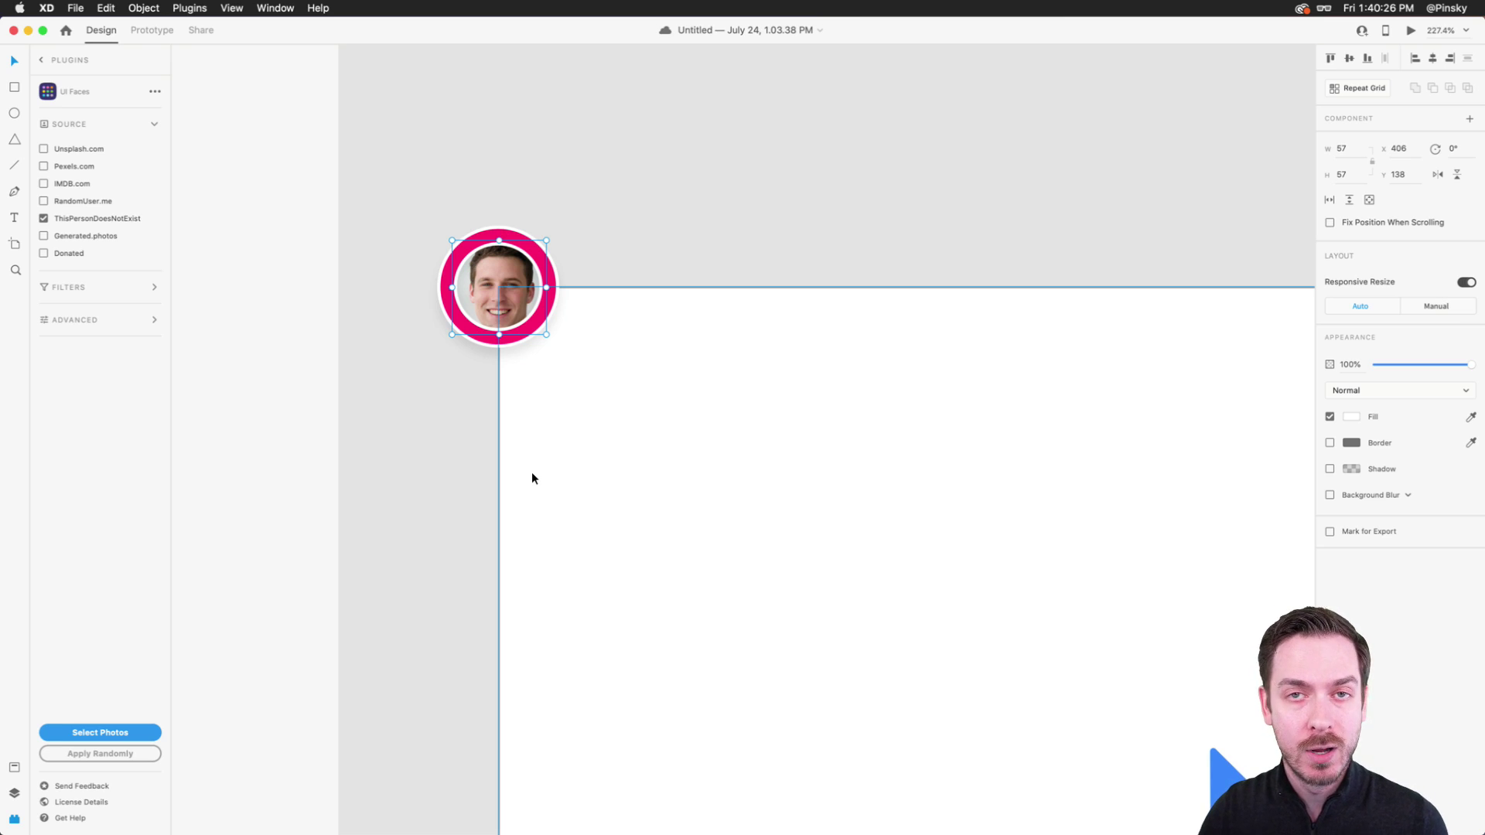
{"action": "left_click", "coordinate": [663, 272]}
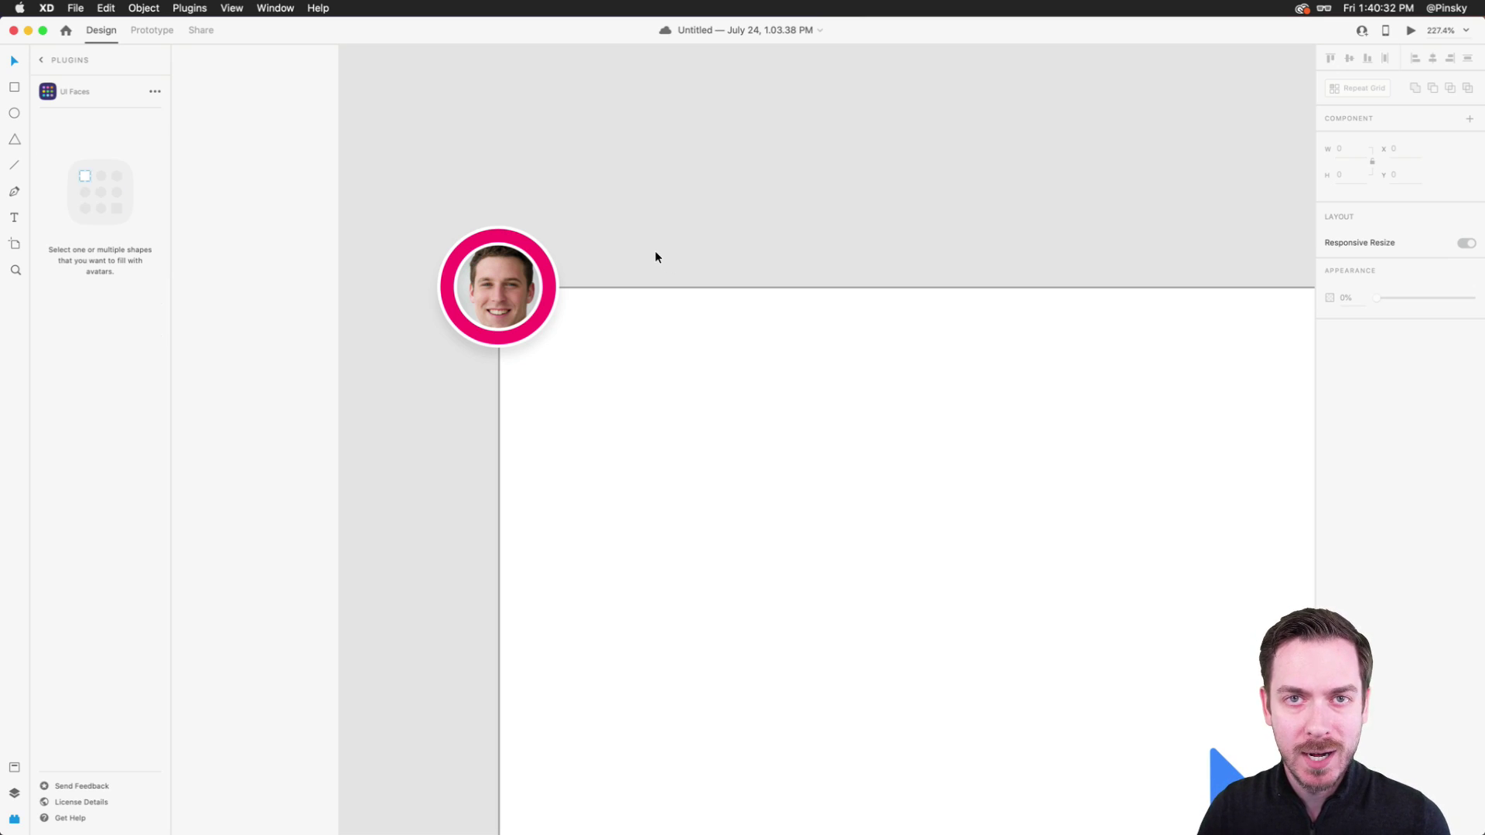
{"action": "left_click", "coordinate": [506, 285]}
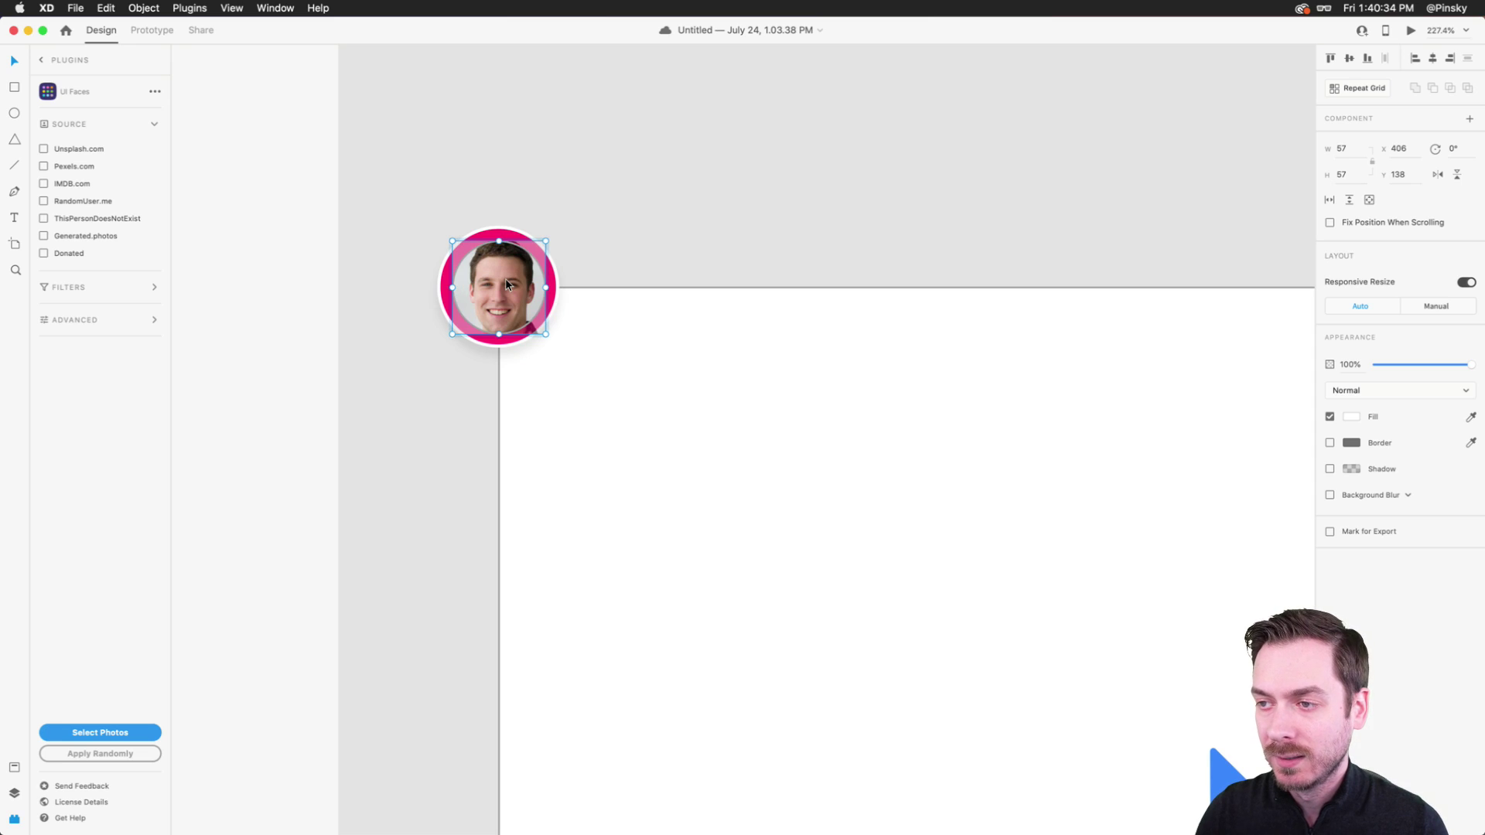
{"action": "left_click", "coordinate": [628, 226]}
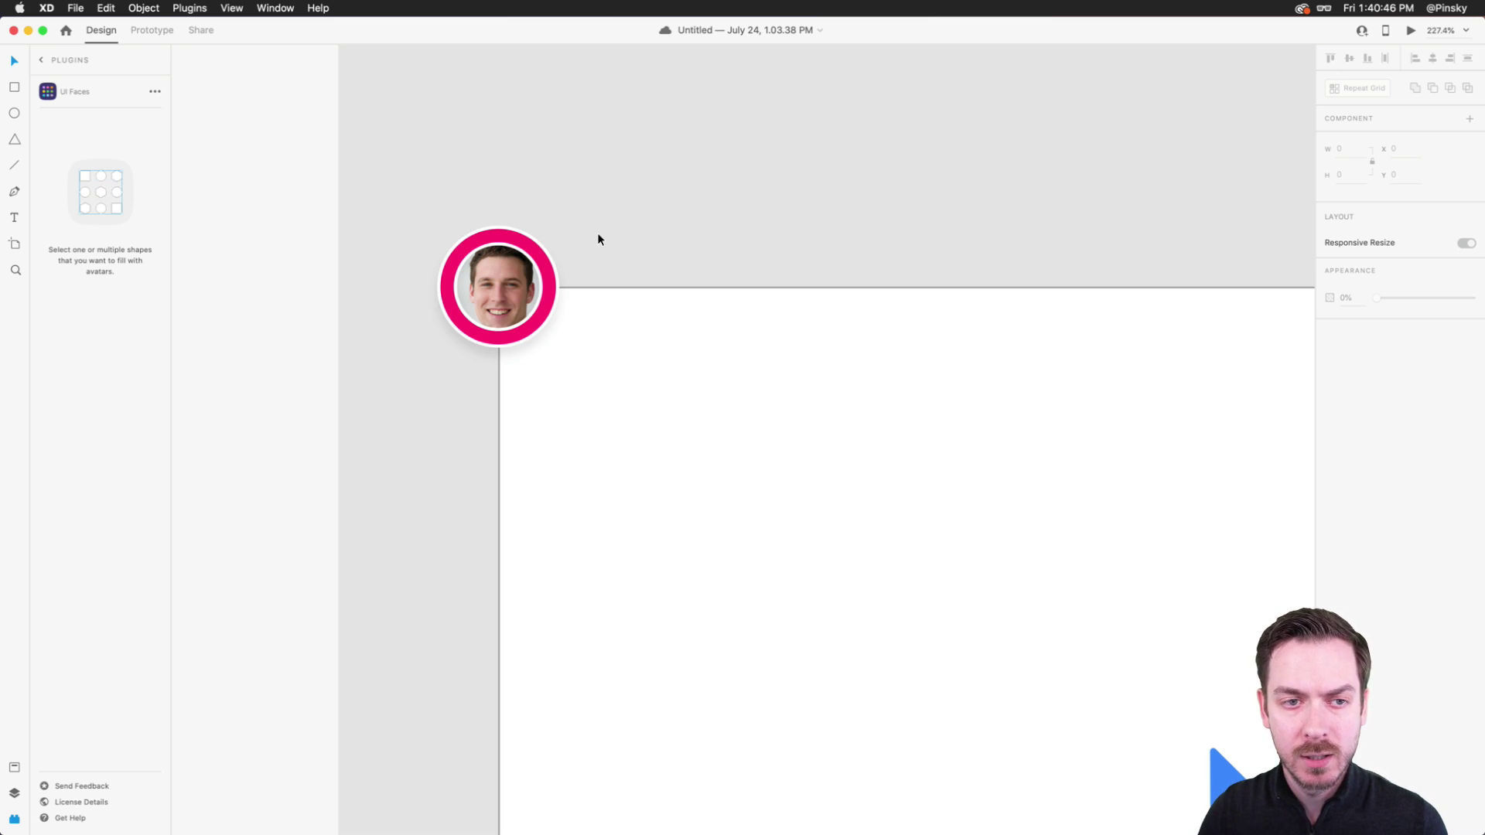
{"action": "scroll", "coordinate": [597, 239], "scroll_direction": "down", "scroll_amount": 5}
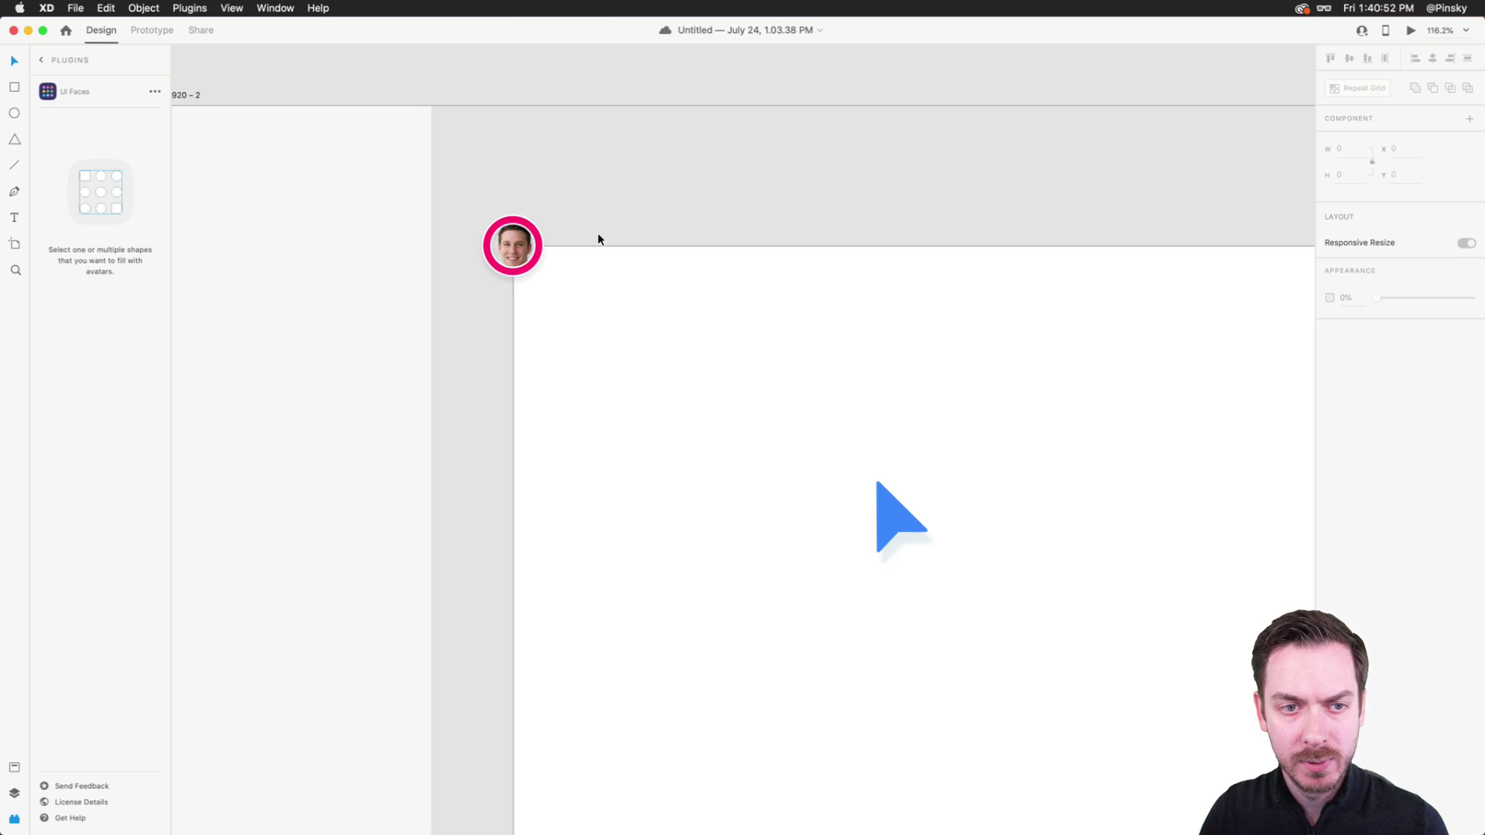
{"action": "key", "text": "super+y"}
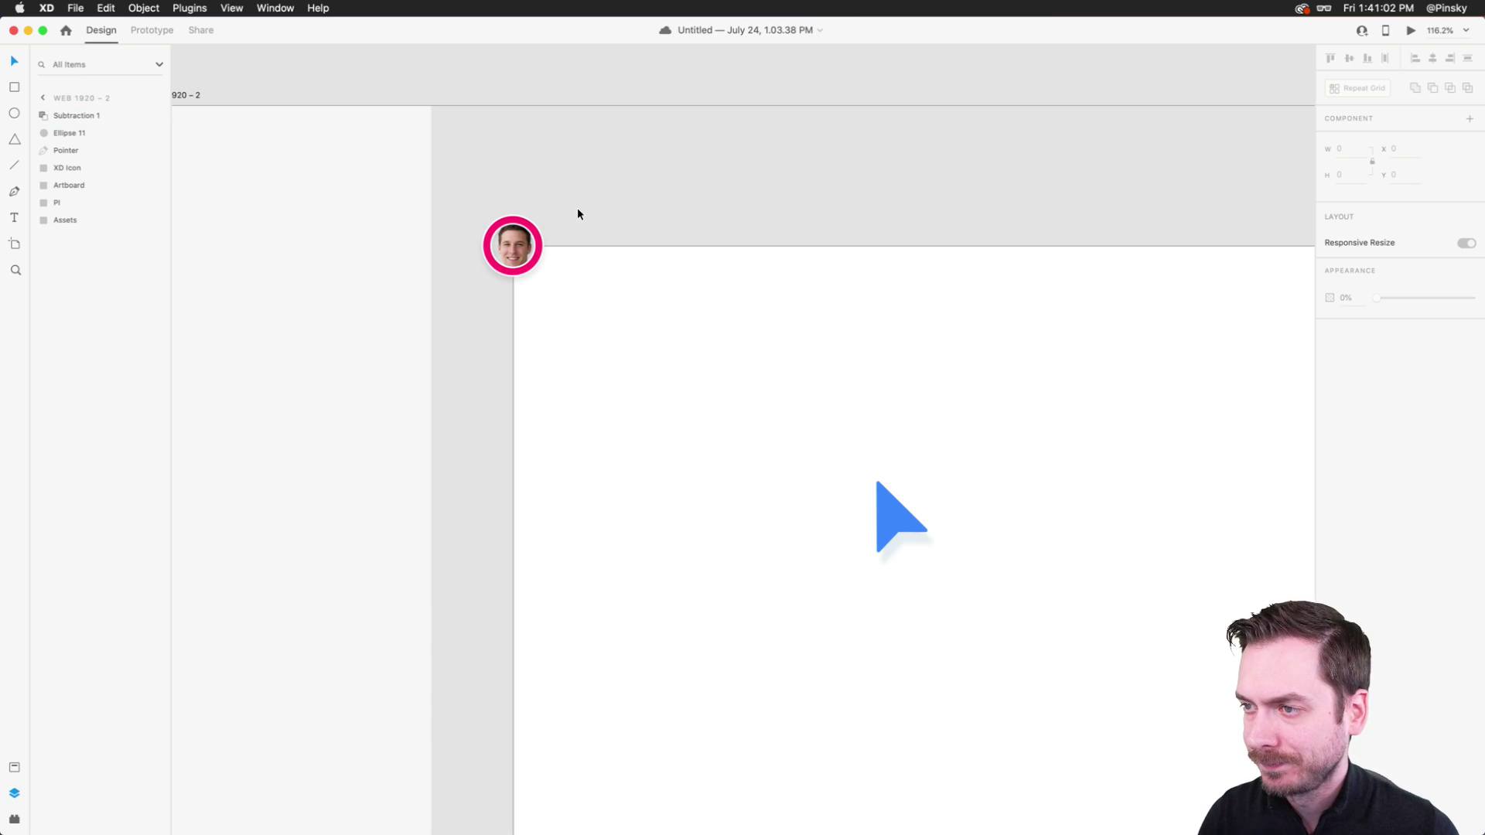
- Add the text "Scroll Groups in Adobe XD" beside the avatar ring, just above the white rectangle's upper edge
{"action": "scroll", "coordinate": [577, 207], "scroll_direction": "down", "scroll_amount": 5}
{"action": "scroll", "coordinate": [574, 225], "scroll_direction": "up", "scroll_amount": 5}
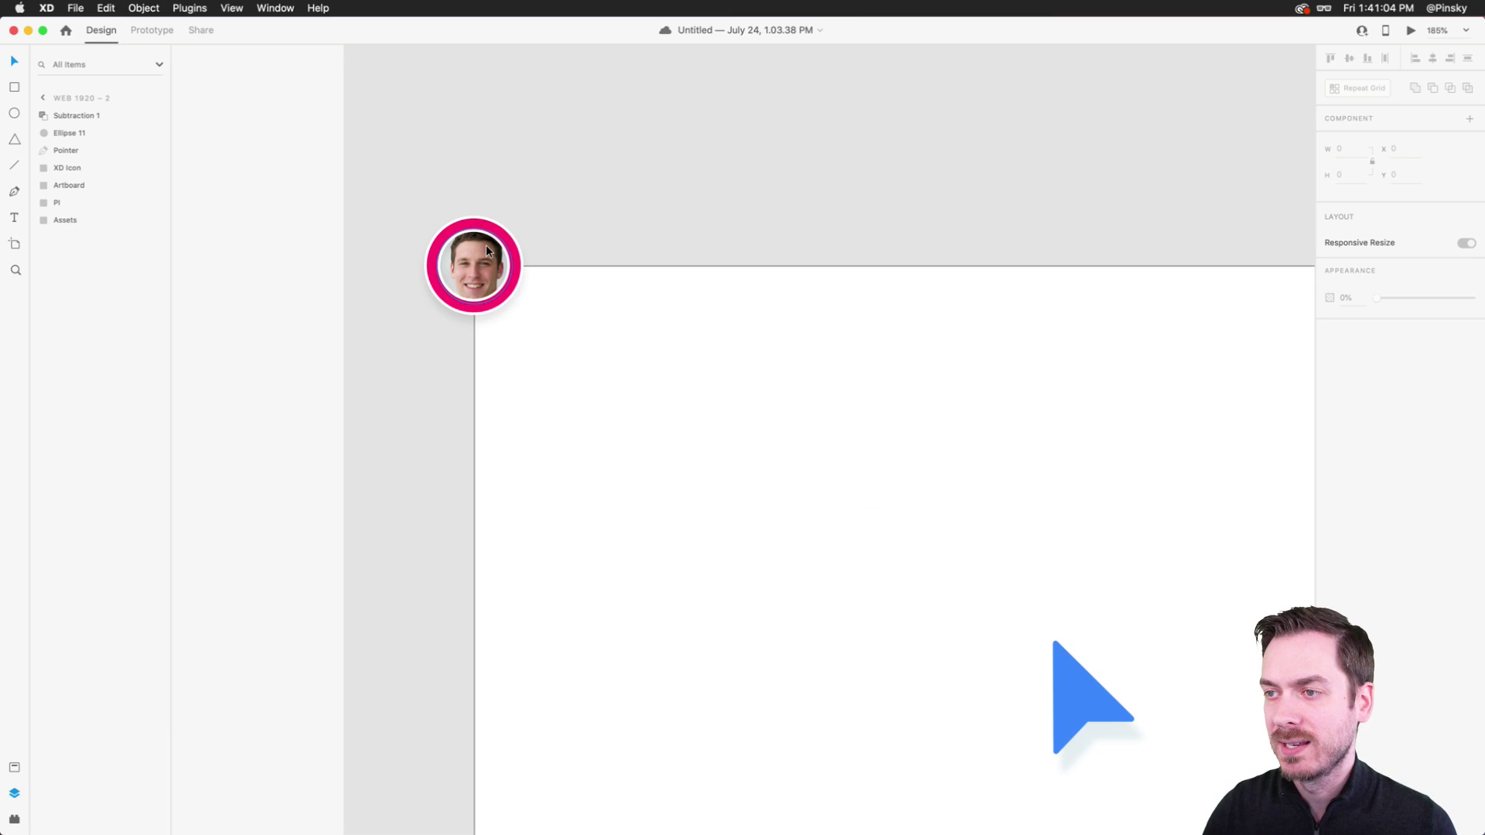
{"action": "scroll", "coordinate": [485, 244], "scroll_direction": "up", "scroll_amount": 3}
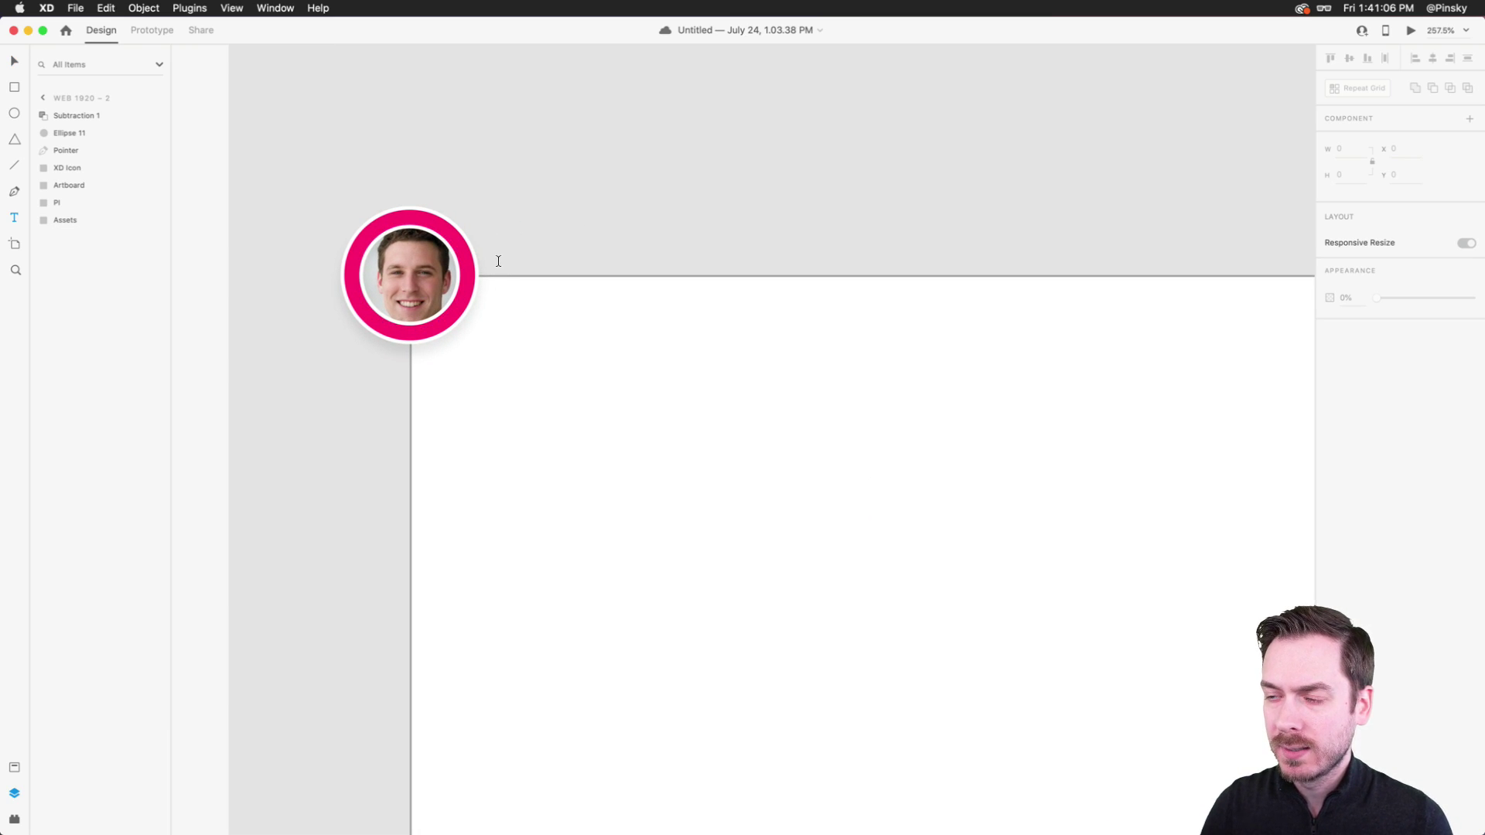
{"action": "left_click", "coordinate": [499, 263]}
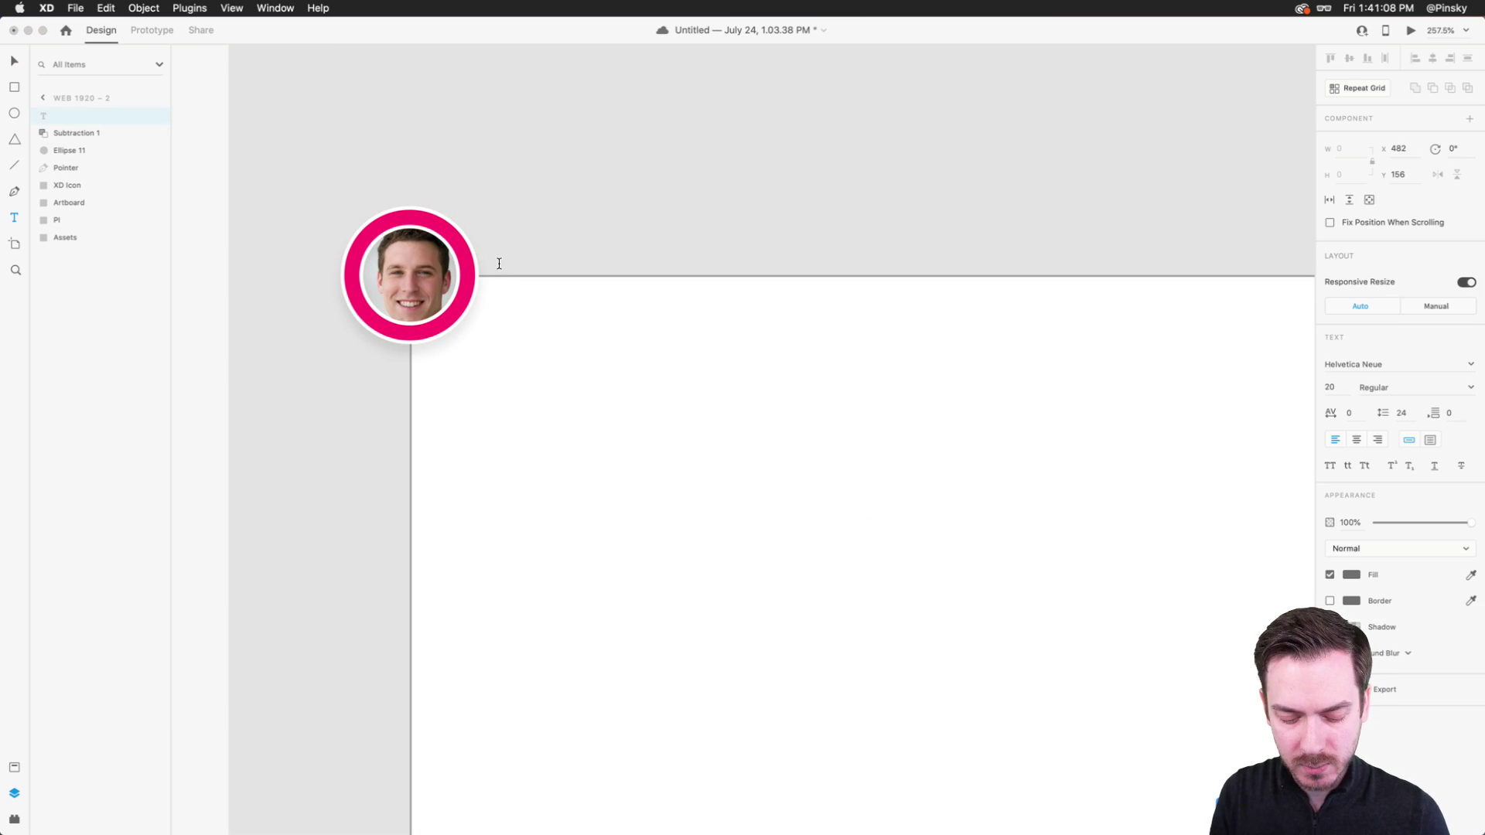
{"action": "type", "text": "Using"}
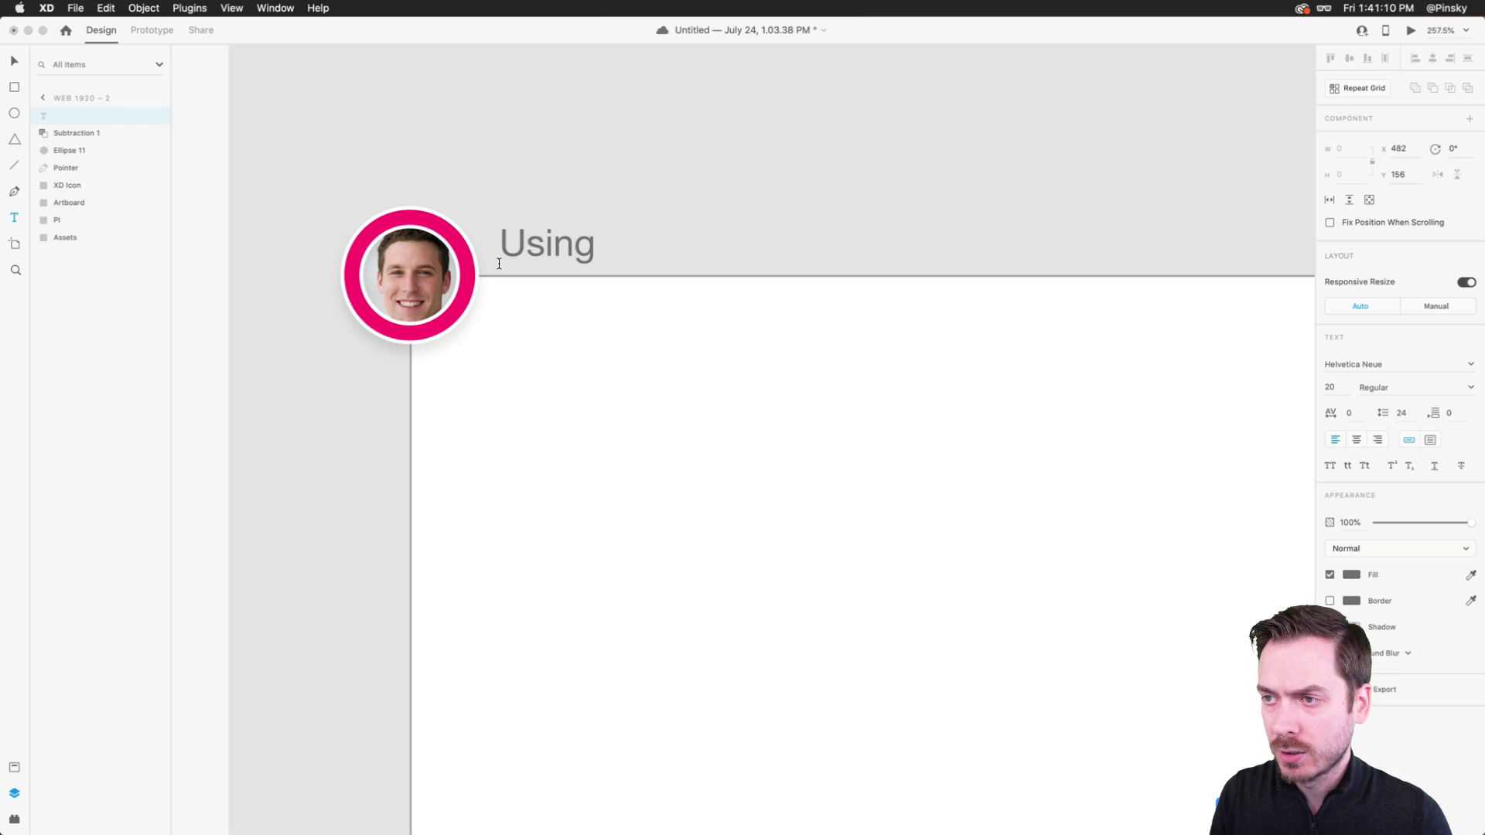
{"action": "type", "text": " Scroll"}
{"action": "key", "text": "super+a"}
{"action": "type", "text": "Scroll Groups i"}
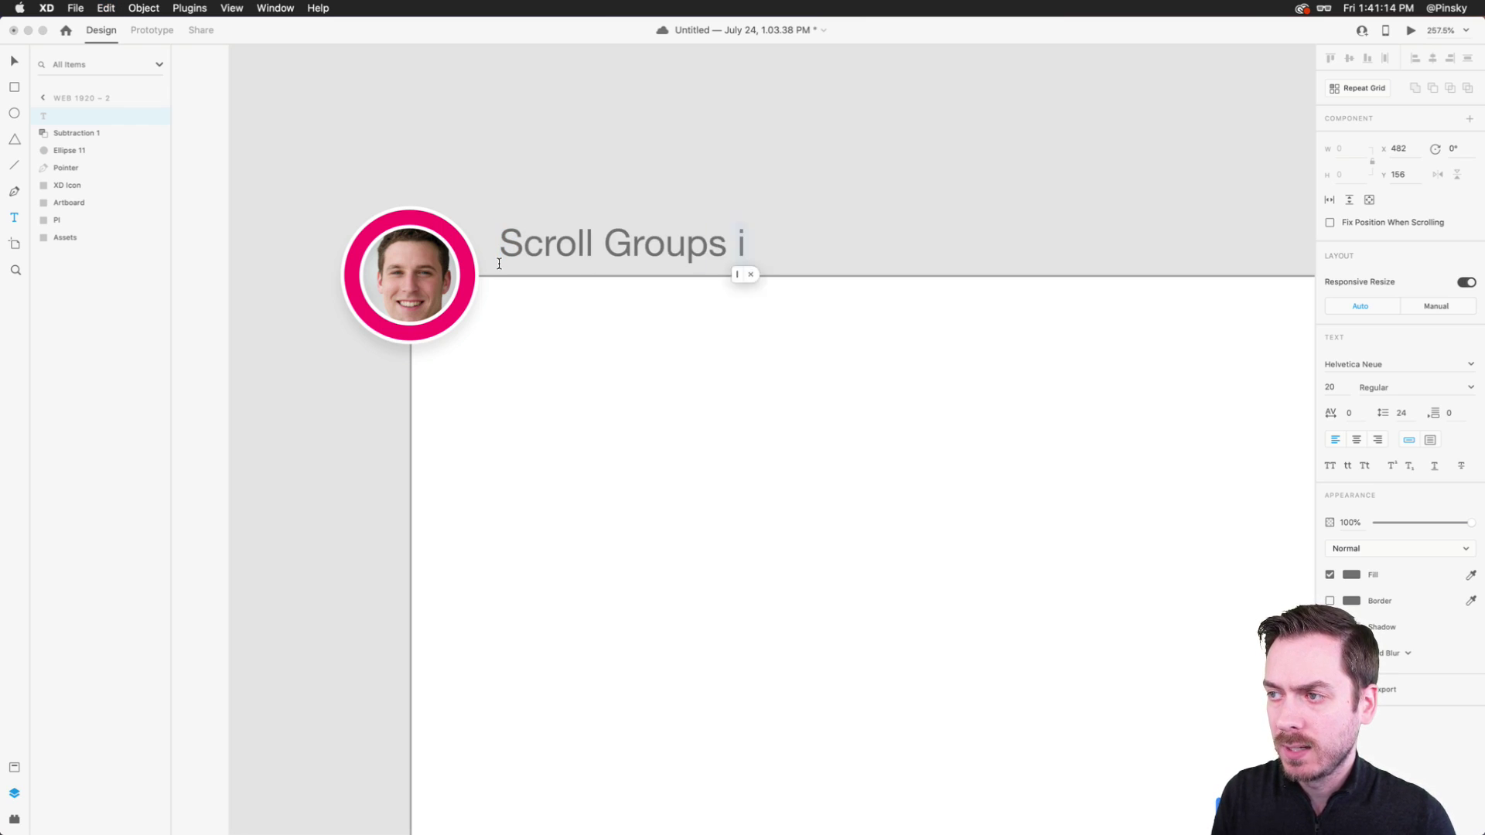
{"action": "type", "text": "n Adobe XD"}
{"action": "key", "text": "Escape"}
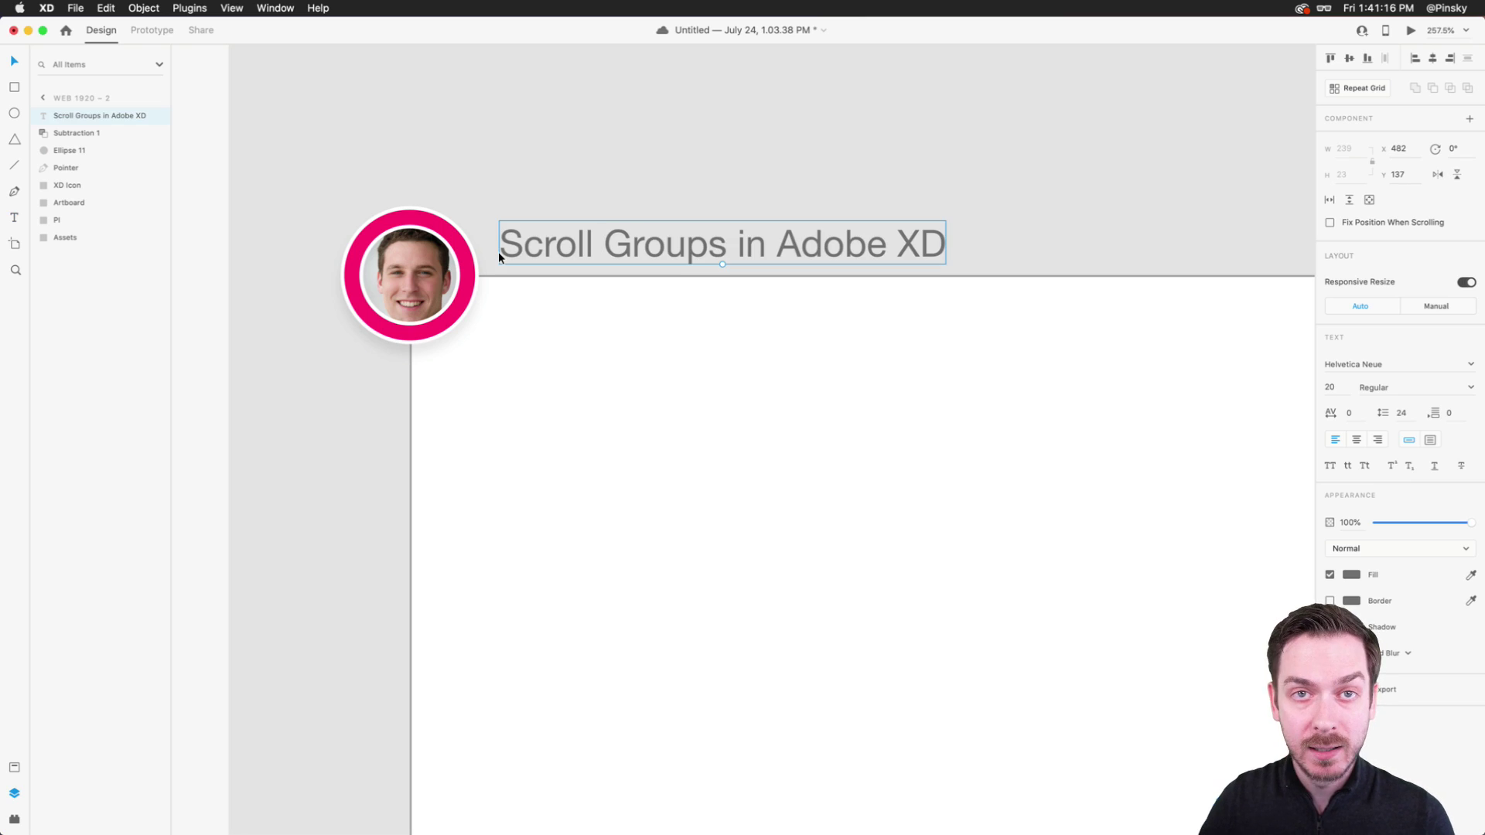
{"action": "left_click_drag", "start_coordinate": [658, 229], "coordinate": [640, 236]}
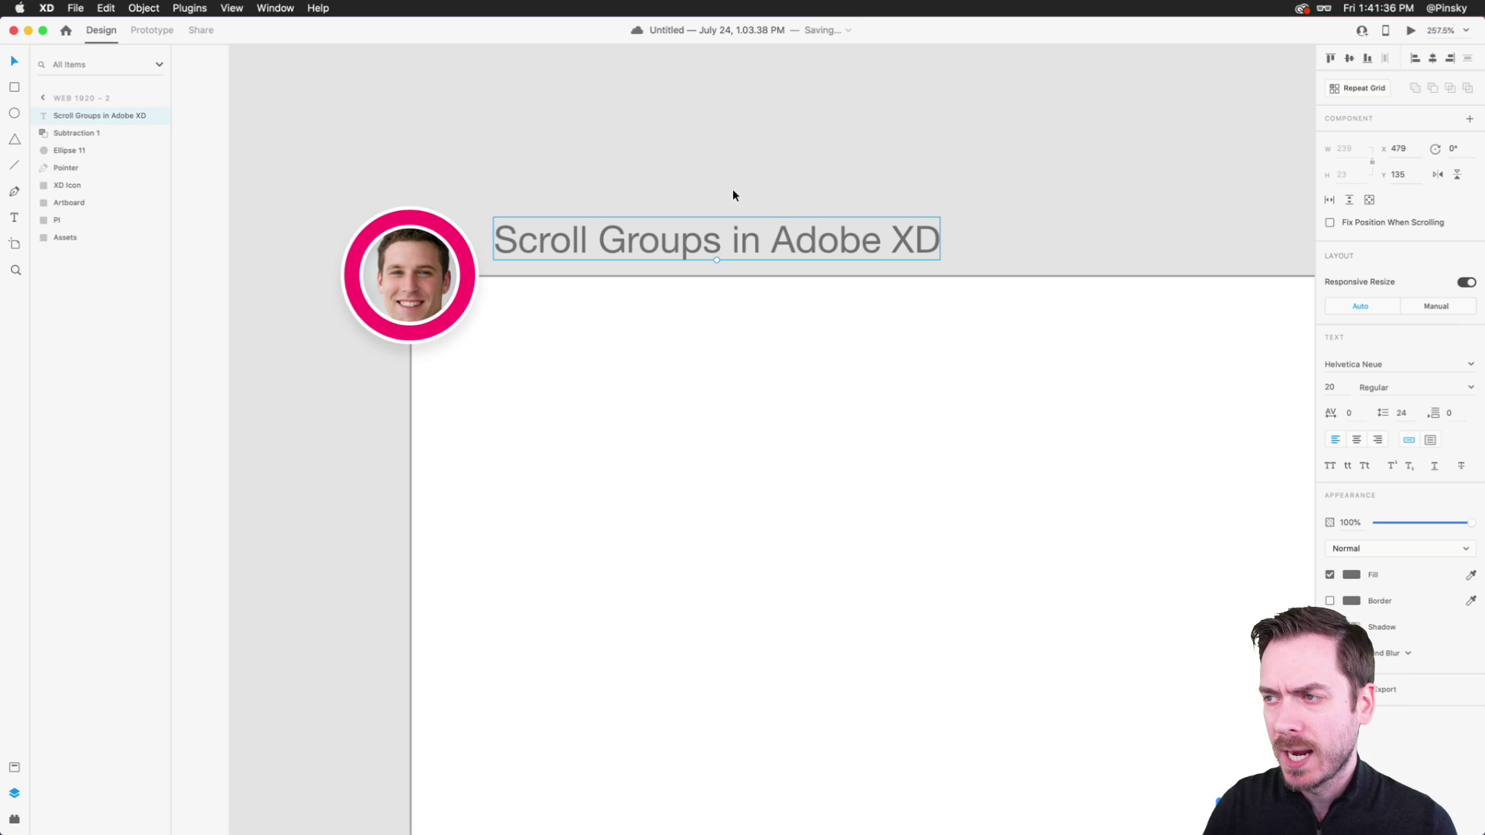
{"action": "scroll", "coordinate": [727, 194], "scroll_direction": "down", "scroll_amount": 5}
{"action": "scroll", "coordinate": [727, 194], "scroll_direction": "up", "scroll_amount": 6}
{"action": "scroll", "coordinate": [725, 192], "scroll_direction": "down", "scroll_amount": 4}
{"action": "scroll", "coordinate": [725, 192], "scroll_direction": "up", "scroll_amount": 5}
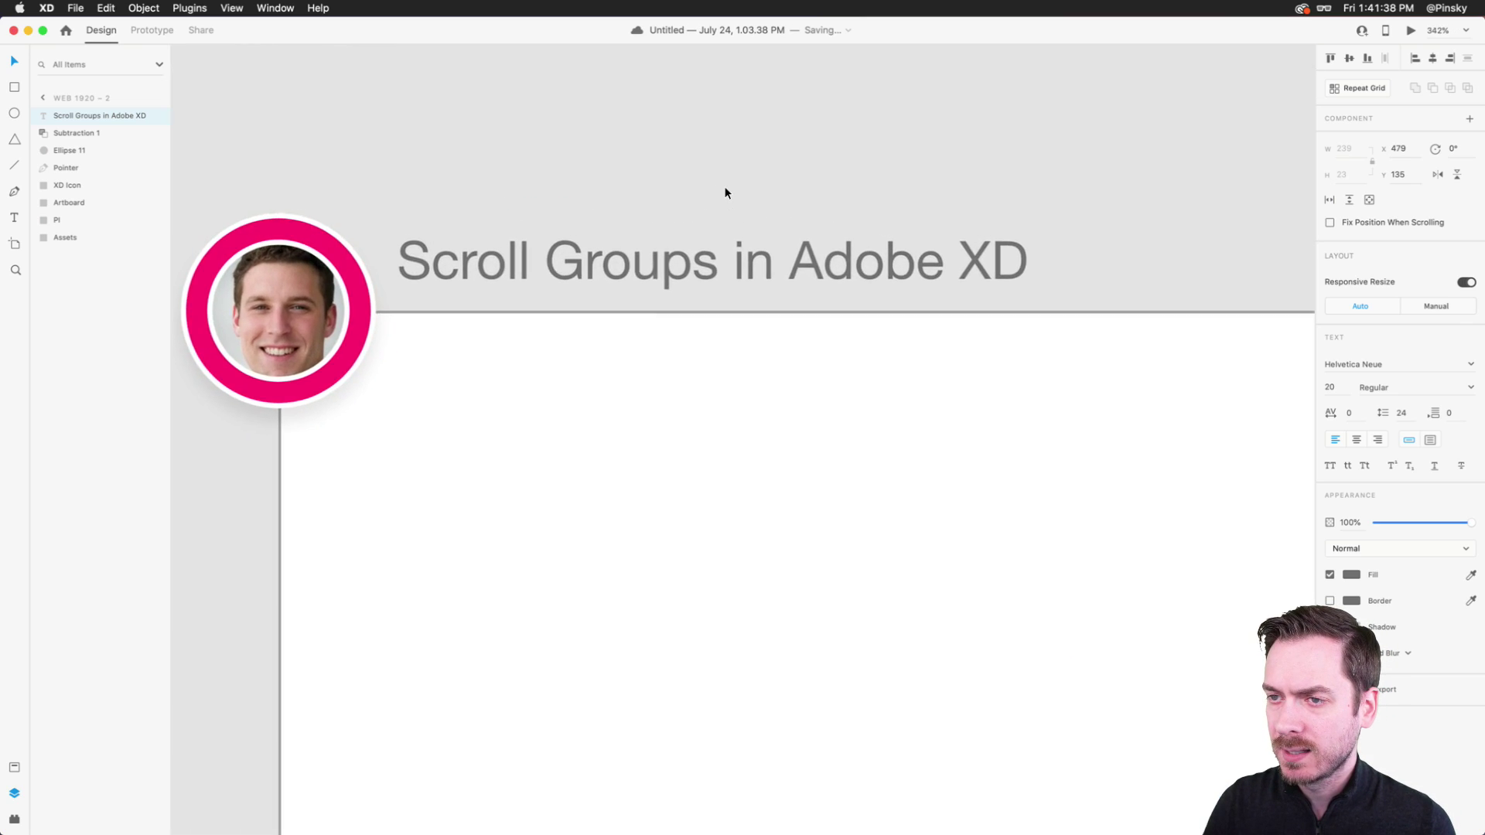
{"action": "scroll", "coordinate": [726, 193], "scroll_direction": "down", "scroll_amount": 2}
{"action": "scroll", "coordinate": [726, 192], "scroll_direction": "up", "scroll_amount": 1}
{"action": "scroll", "coordinate": [726, 192], "scroll_direction": "down", "scroll_amount": 1}
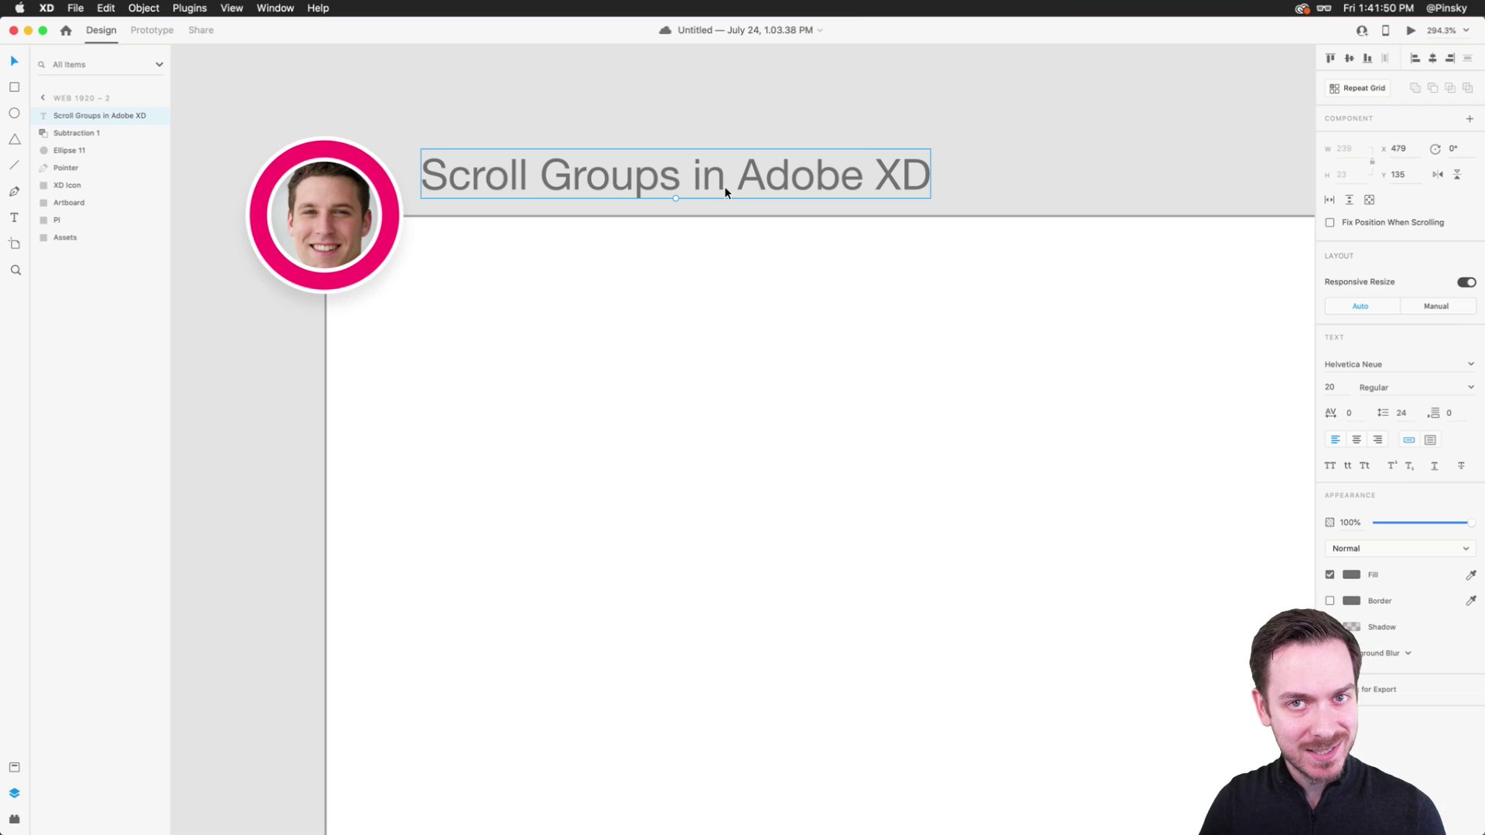
- Change the font of the "Scroll Groups in Adobe XD" title to SF Pro Display
{"action": "scroll", "coordinate": [861, 248], "scroll_direction": "down", "scroll_amount": 3}
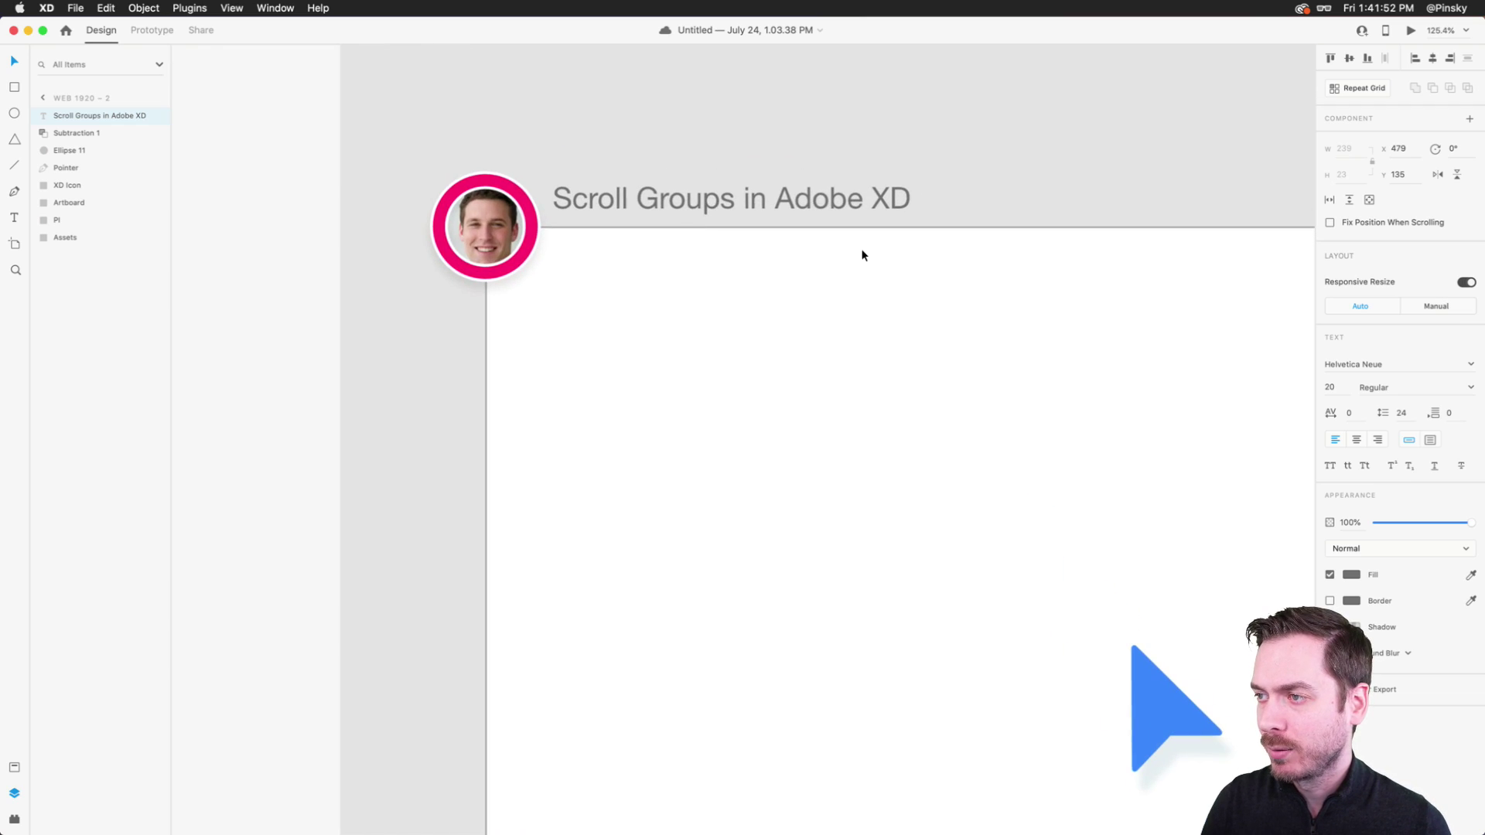
{"action": "left_click", "coordinate": [1406, 372]}
{"action": "type", "text": "SF Compact"}
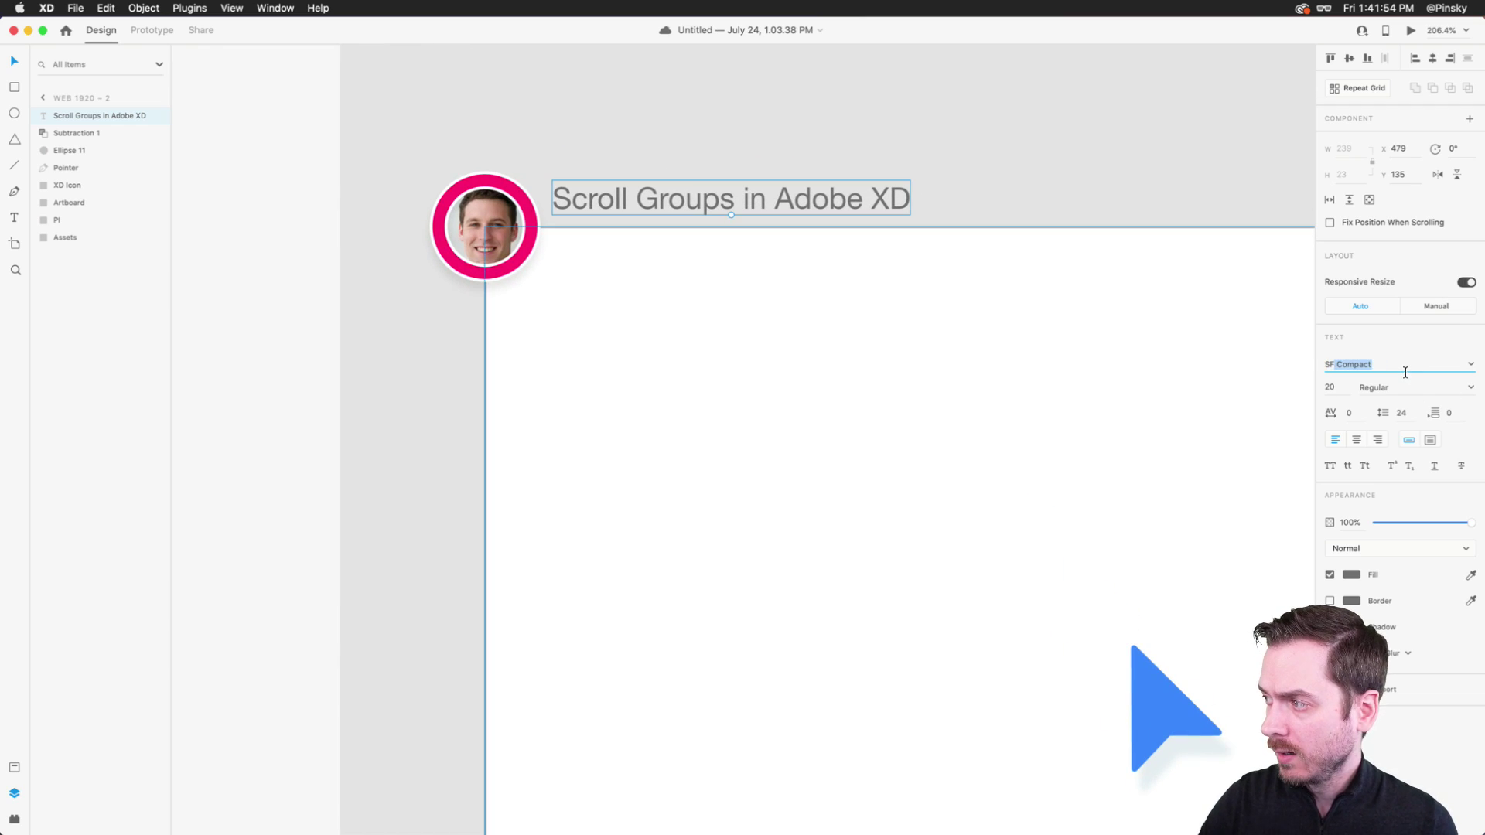
{"action": "key", "text": "Down"}
{"action": "key", "text": "Down"}
{"action": "key", "text": "Down"}
{"action": "key", "text": "Down"}
{"action": "key", "text": "Down"}
{"action": "key", "text": "Down"}
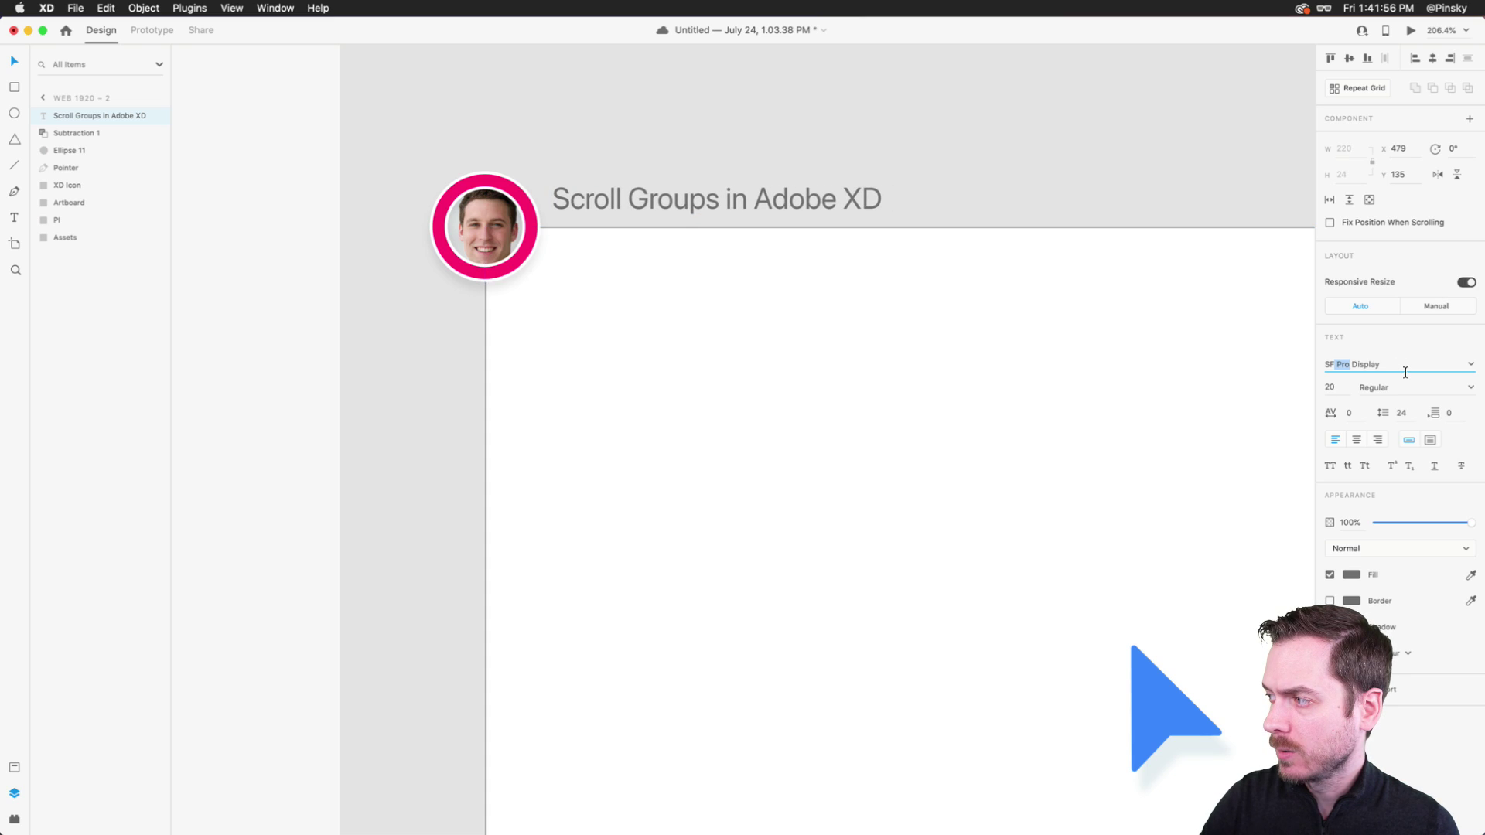
{"action": "key", "text": "Return"}
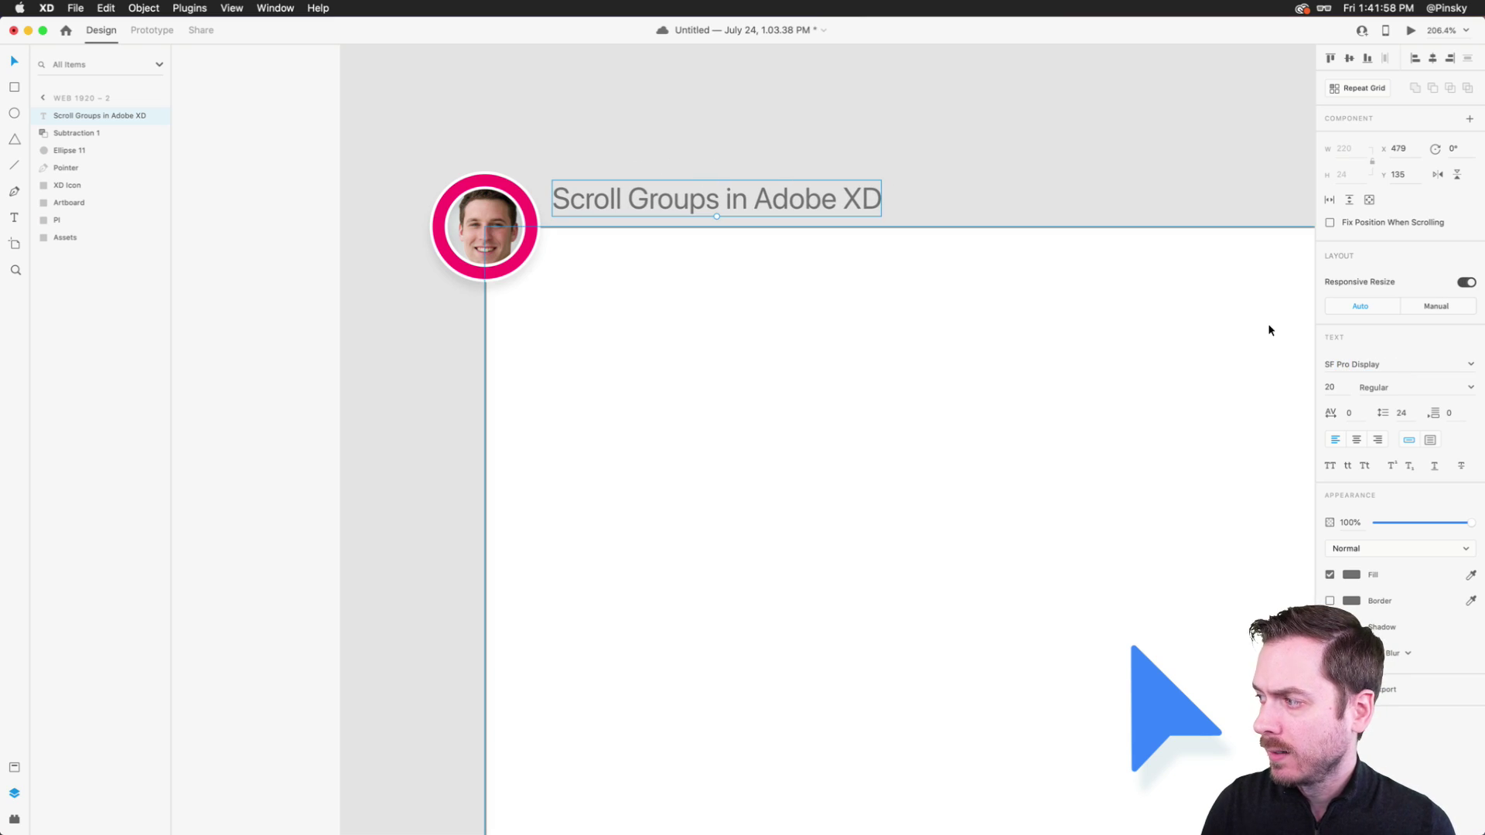
- Darken the title's fill to #505050 and set its font weight to Light
{"action": "left_click", "coordinate": [1367, 576]}
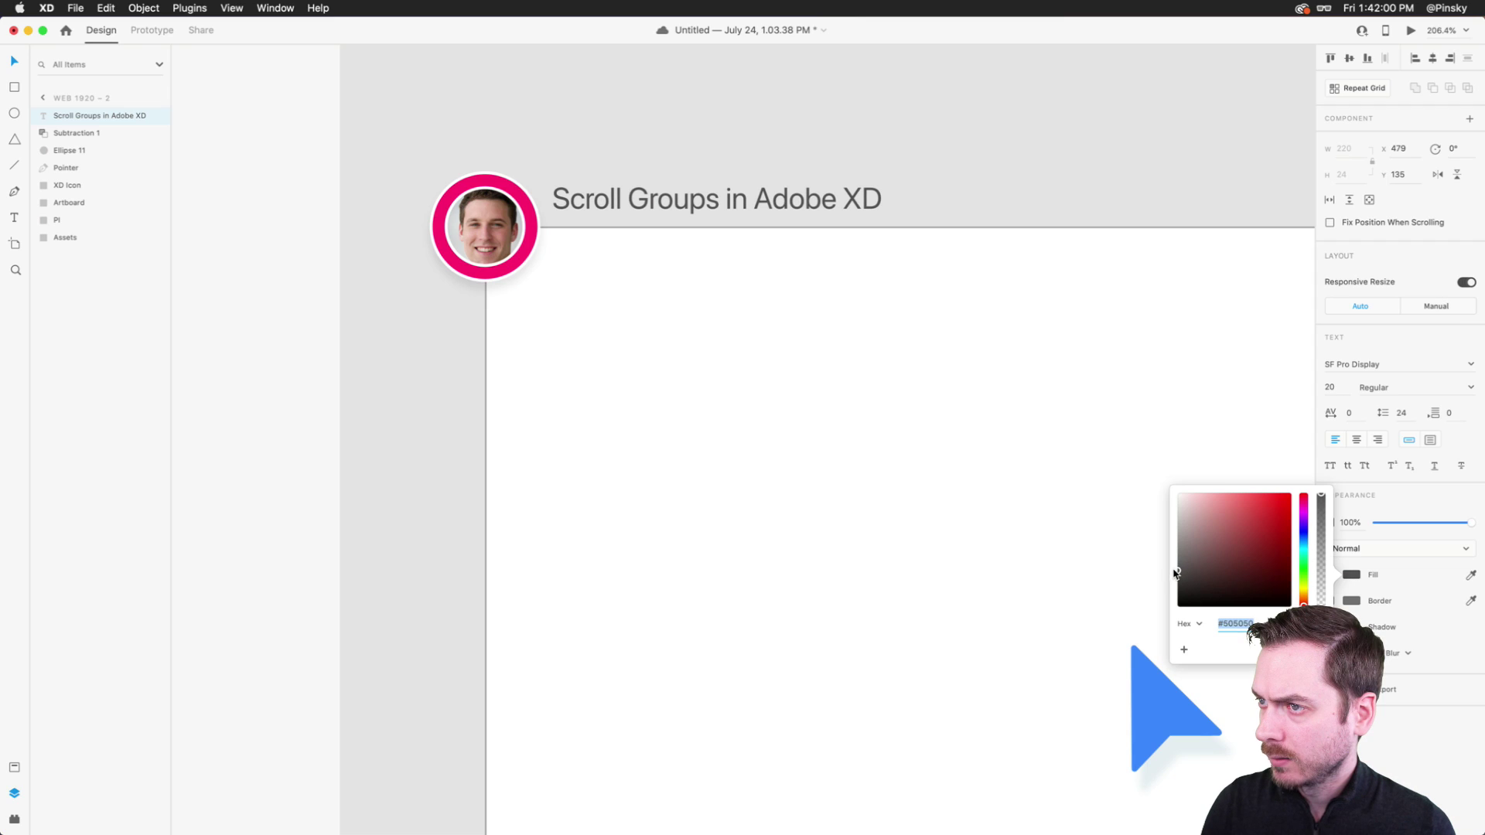
{"action": "left_click", "coordinate": [1415, 388]}
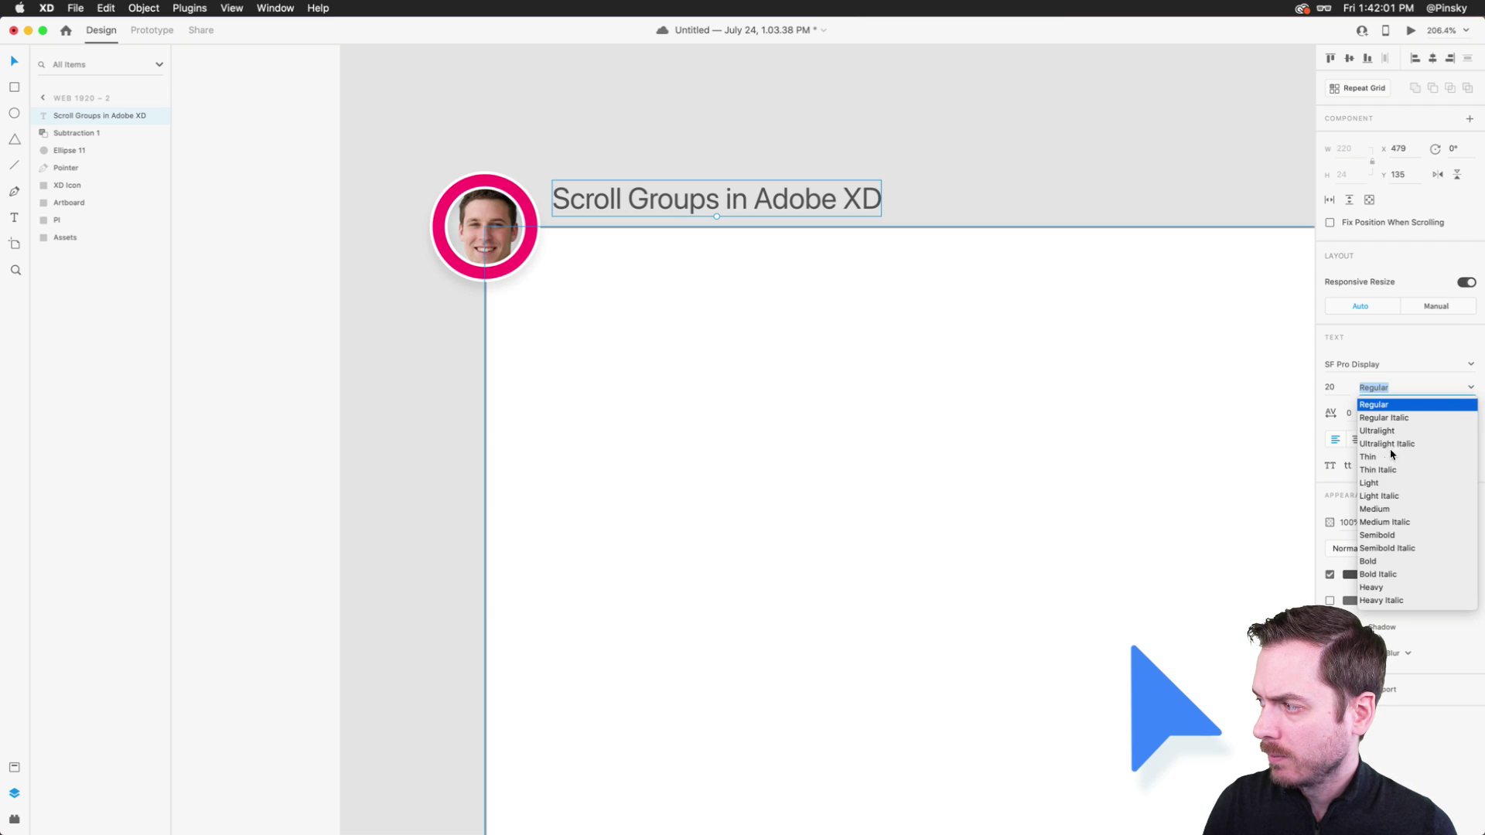
{"action": "left_click", "coordinate": [1370, 483]}
{"action": "scroll", "coordinate": [837, 346], "scroll_direction": "down", "scroll_amount": 5}
{"action": "scroll", "coordinate": [838, 346], "scroll_direction": "right", "scroll_amount": 1}
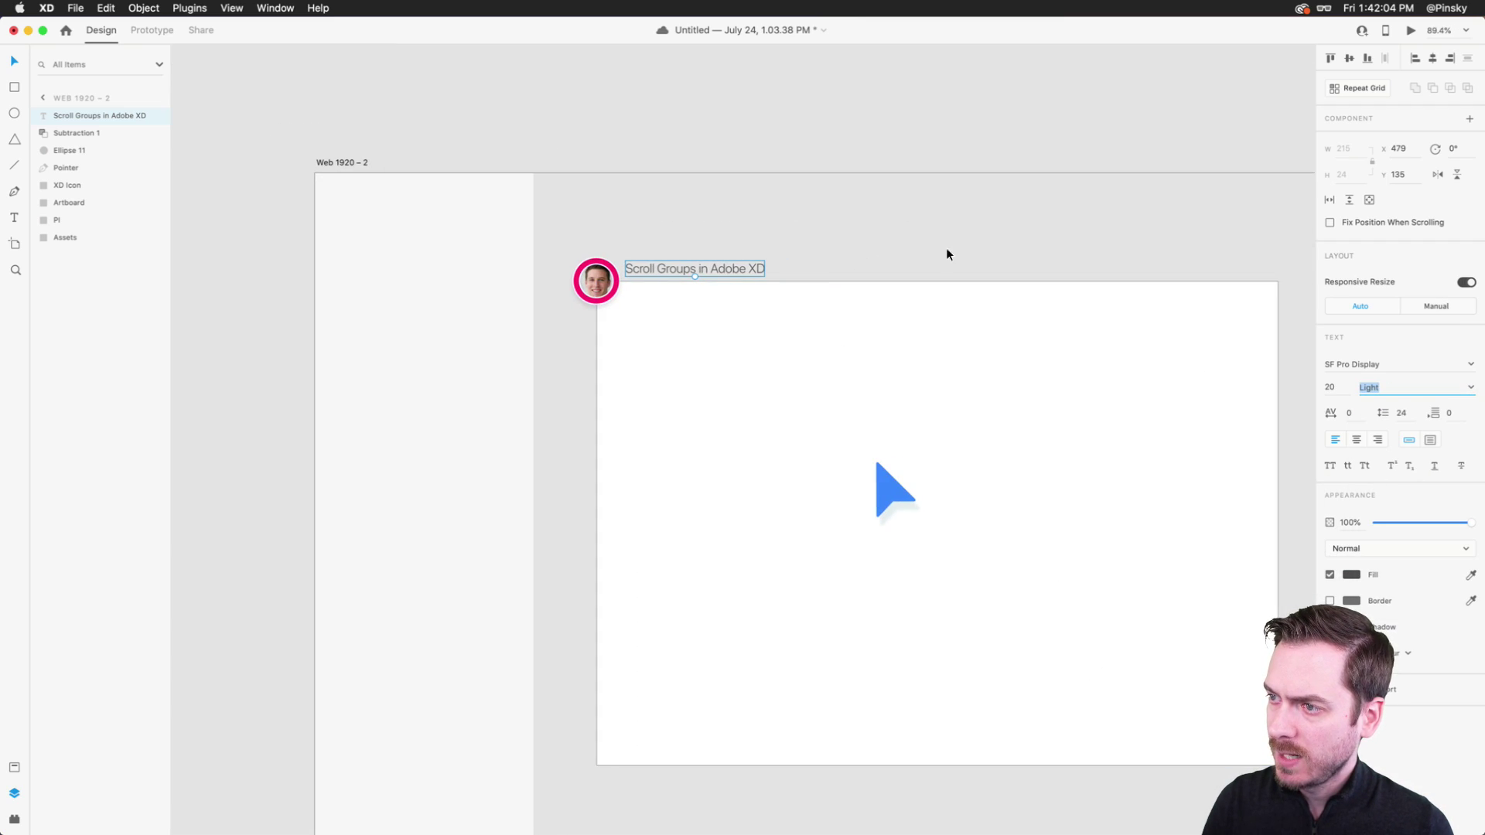
- Increase the title's font size to 24 and deselect it
{"action": "left_click", "coordinate": [1334, 386]}
{"action": "key", "text": "Up"}
{"action": "key", "text": "Up"}
{"action": "key", "text": "Up"}
{"action": "key", "text": "Up"}
{"action": "key", "text": "Up"}
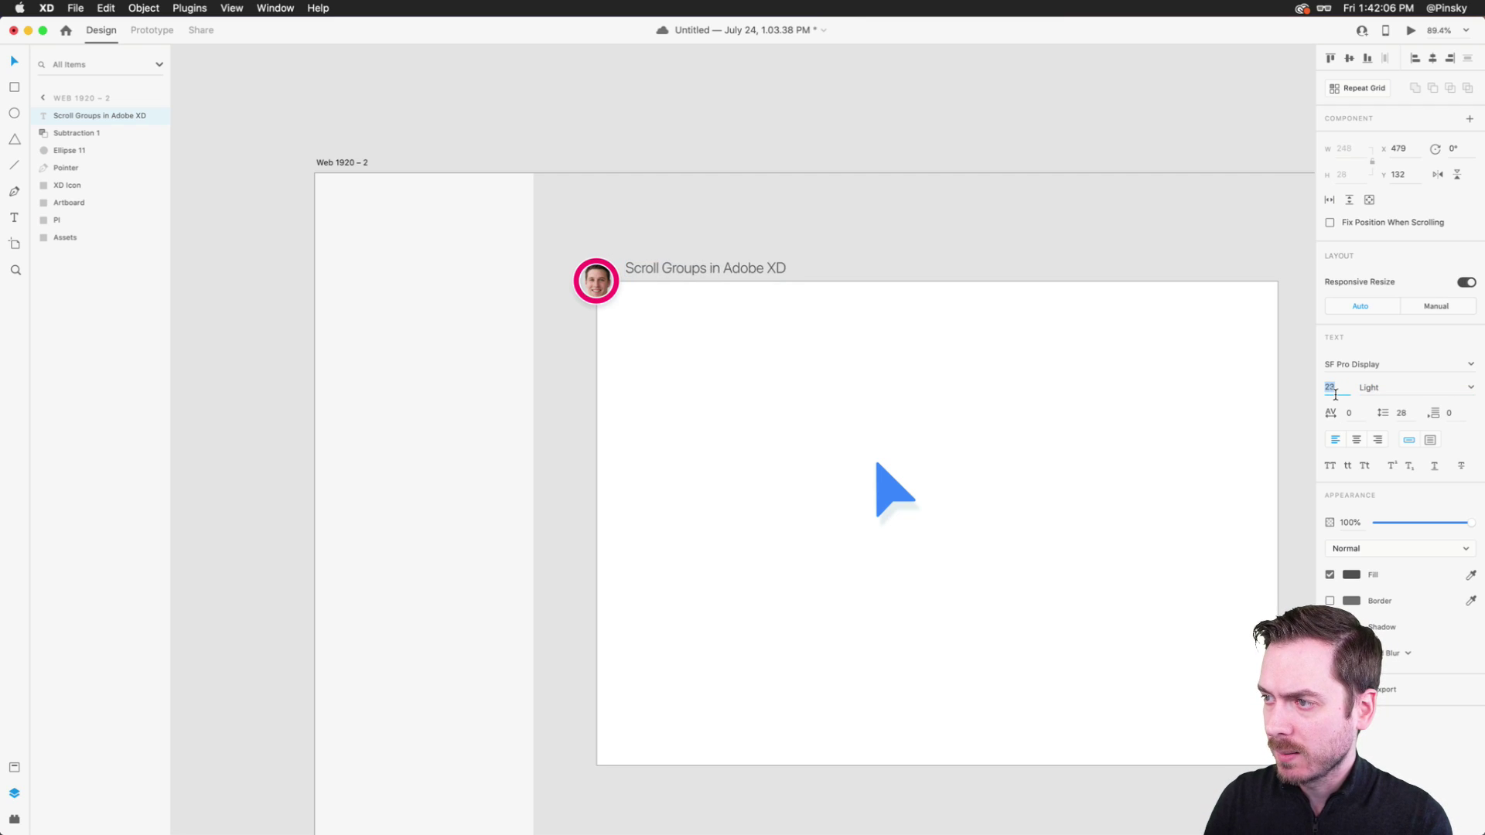
{"action": "key", "text": "Down"}
{"action": "left_click", "coordinate": [801, 145]}
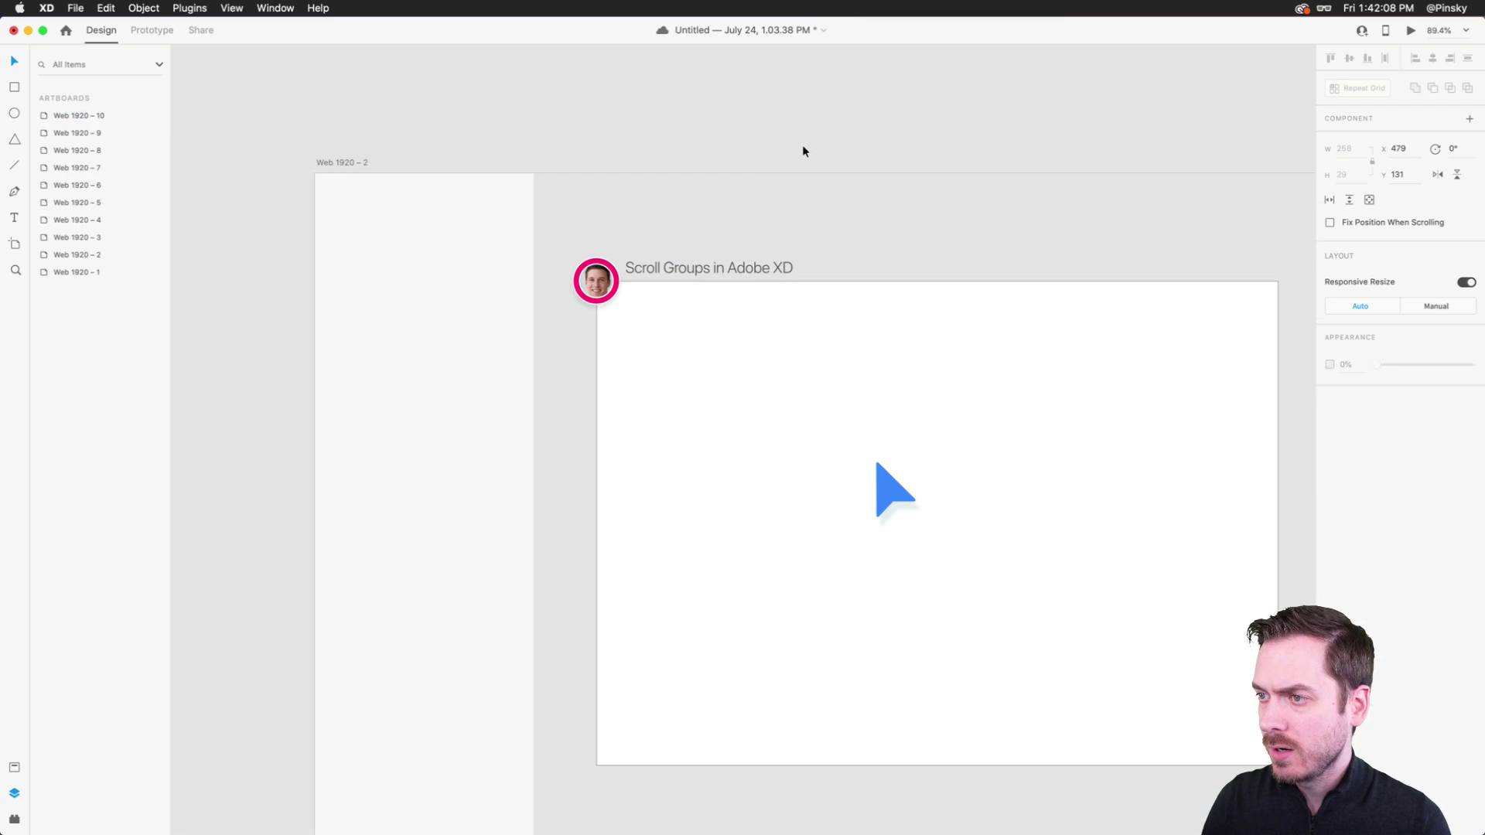
- Nudge the title 3 px left towards the avatar ring, and play the prototype preview once before closing it
{"action": "left_click", "coordinate": [661, 263]}
{"action": "key", "text": "Left"}
{"action": "key", "text": "Left"}
{"action": "key", "text": "Left"}
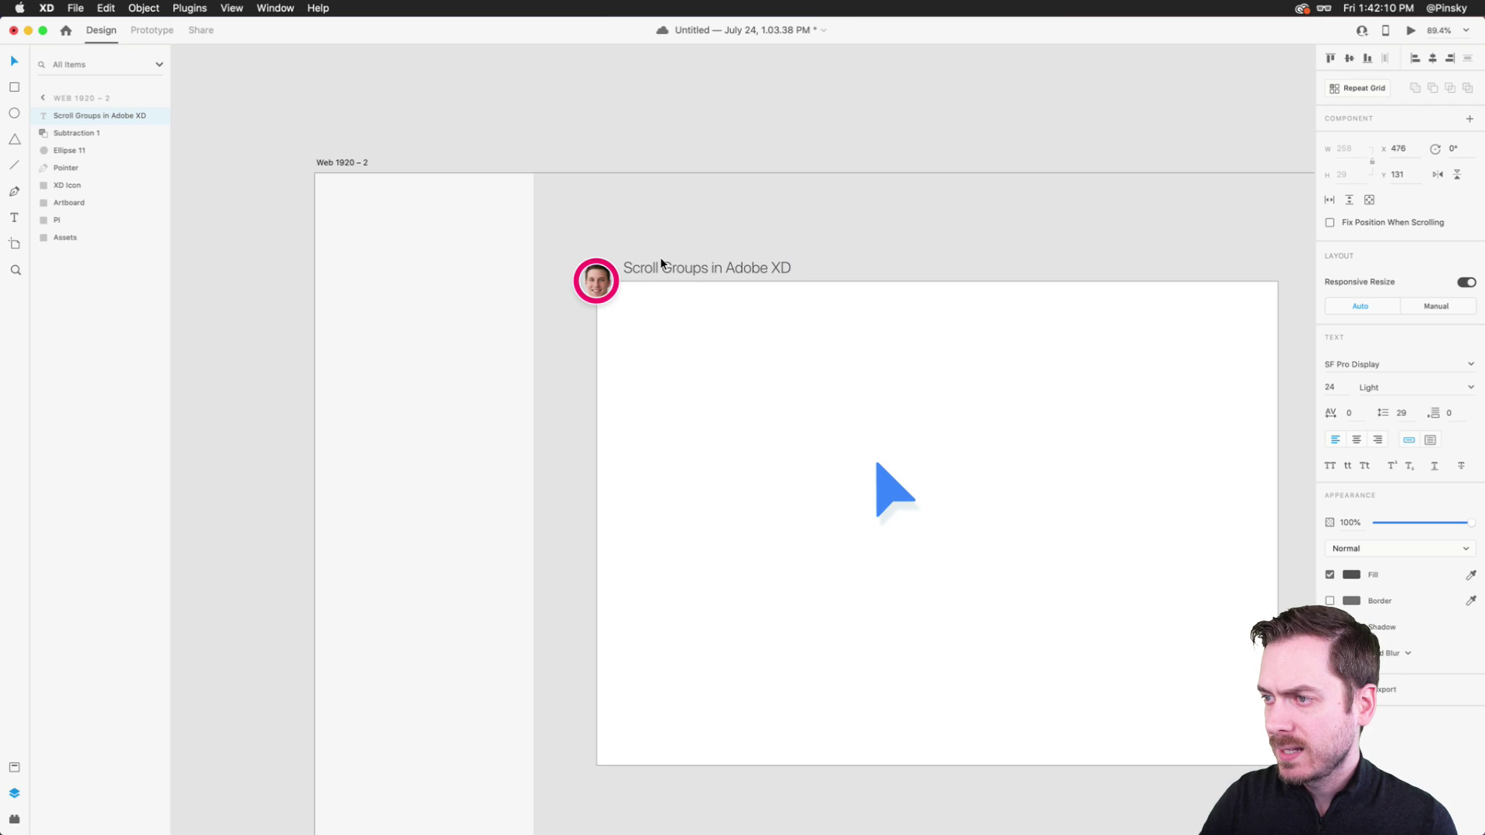
{"action": "key", "text": "super+Return"}
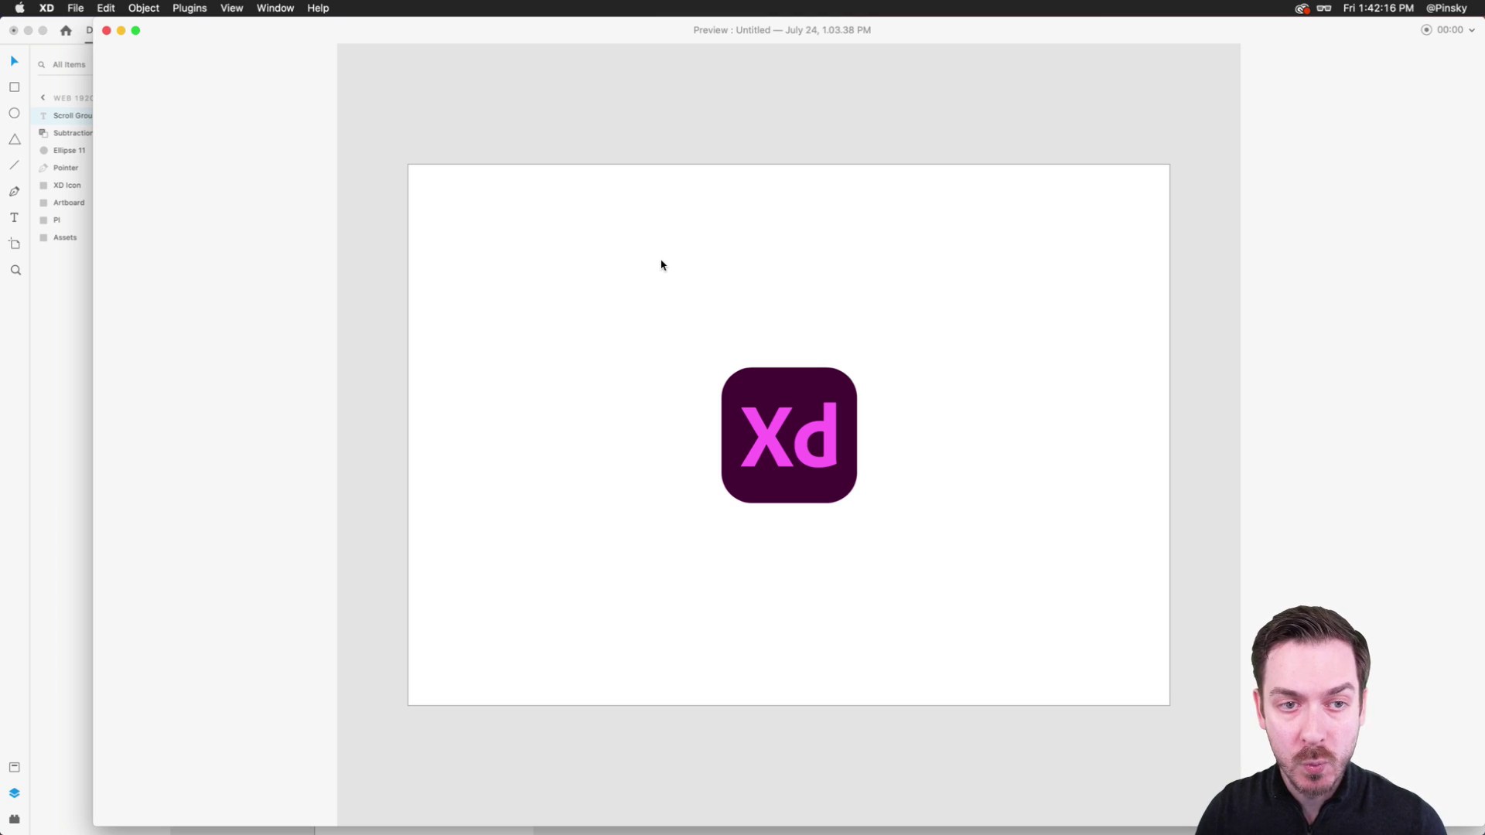
{"action": "key", "text": "super+w"}
- Turn the avatar circle, its ring and the title into one component
{"action": "left_click", "coordinate": [623, 215]}
{"action": "left_click", "coordinate": [696, 263]}
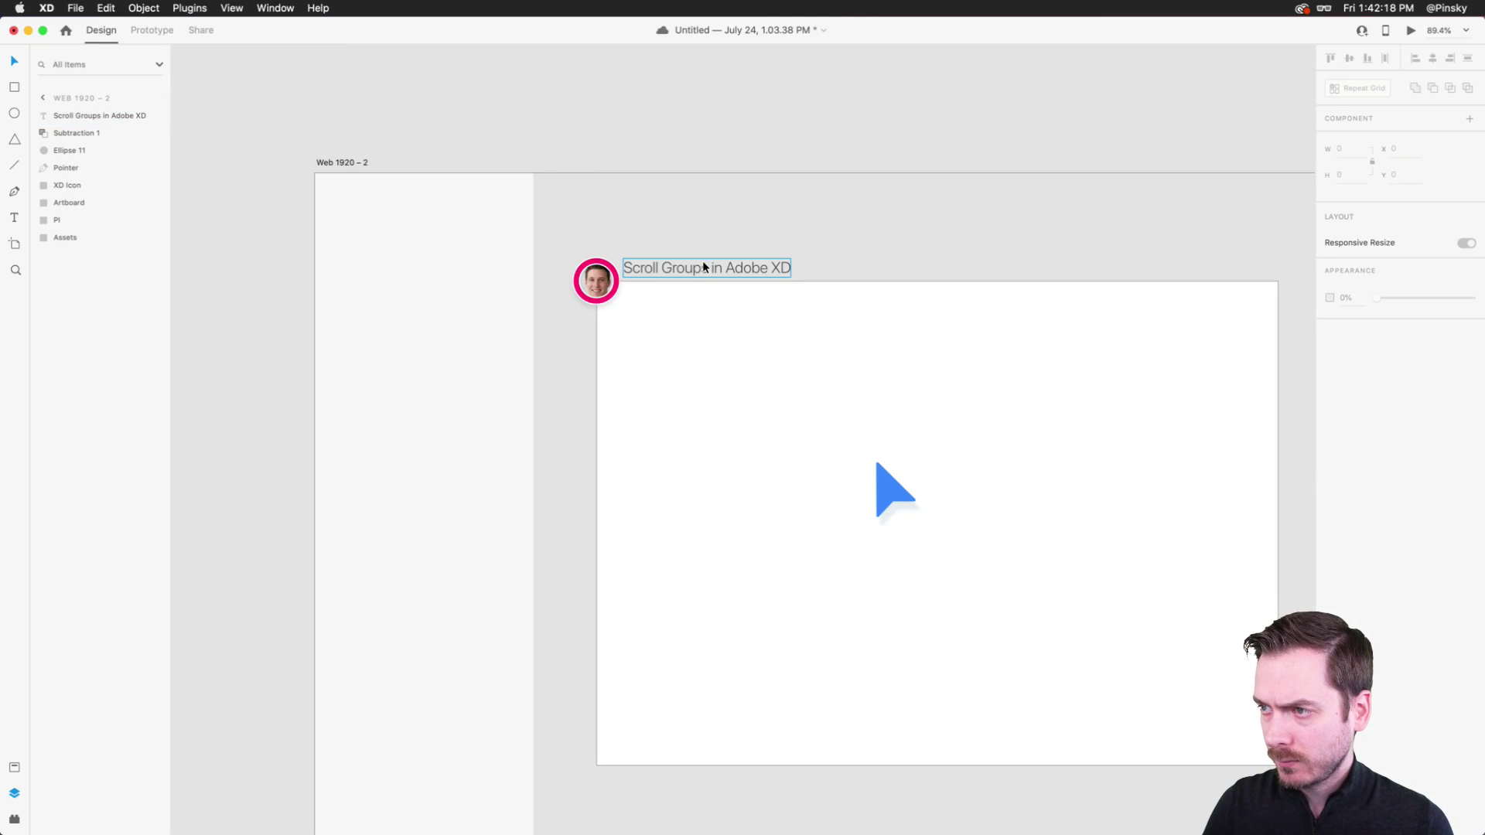
{"action": "left_click_drag", "start_coordinate": [563, 241], "coordinate": [625, 266]}
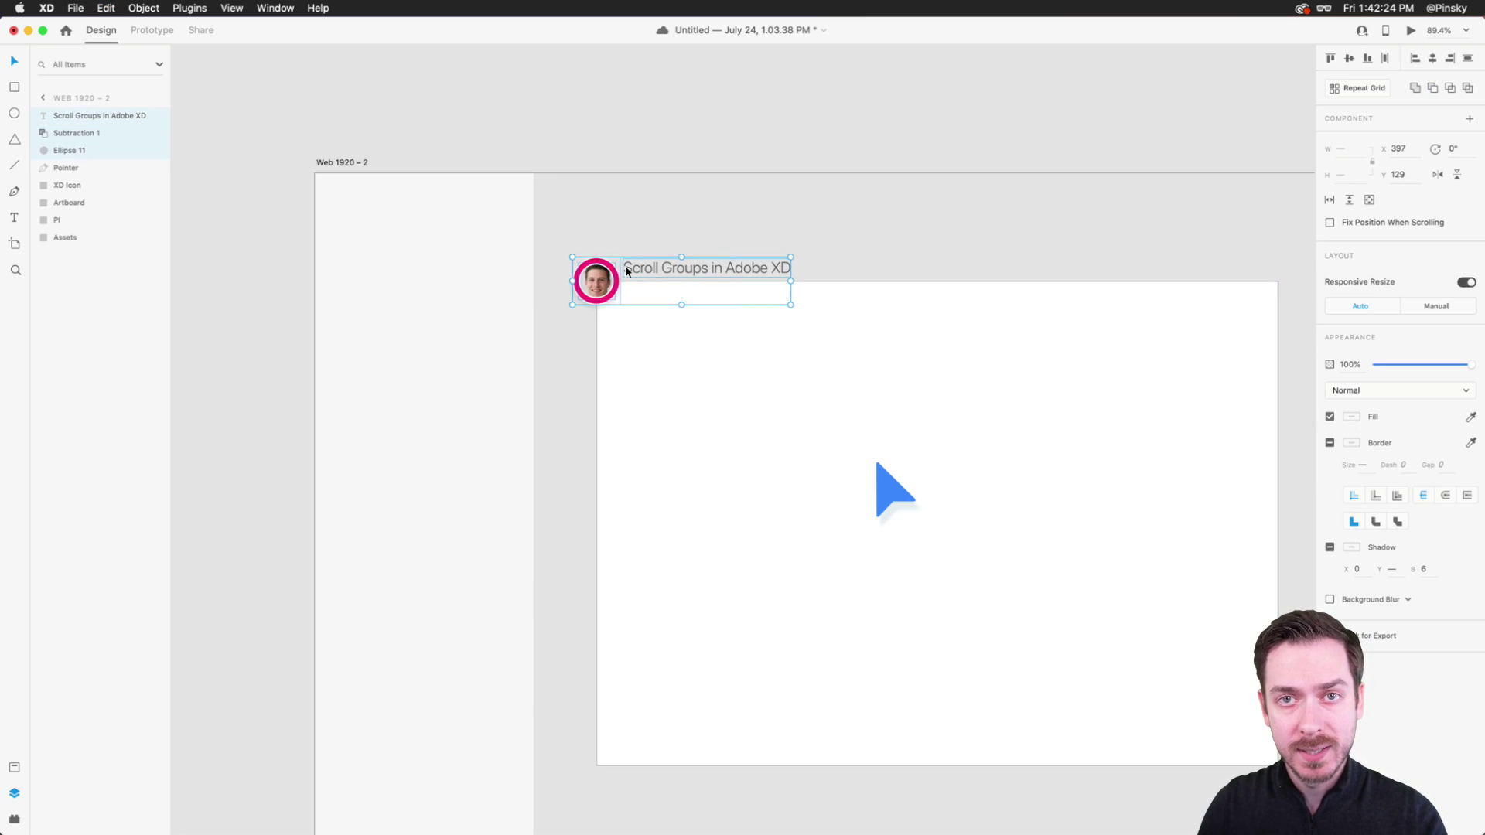
{"action": "left_click", "coordinate": [1471, 121]}
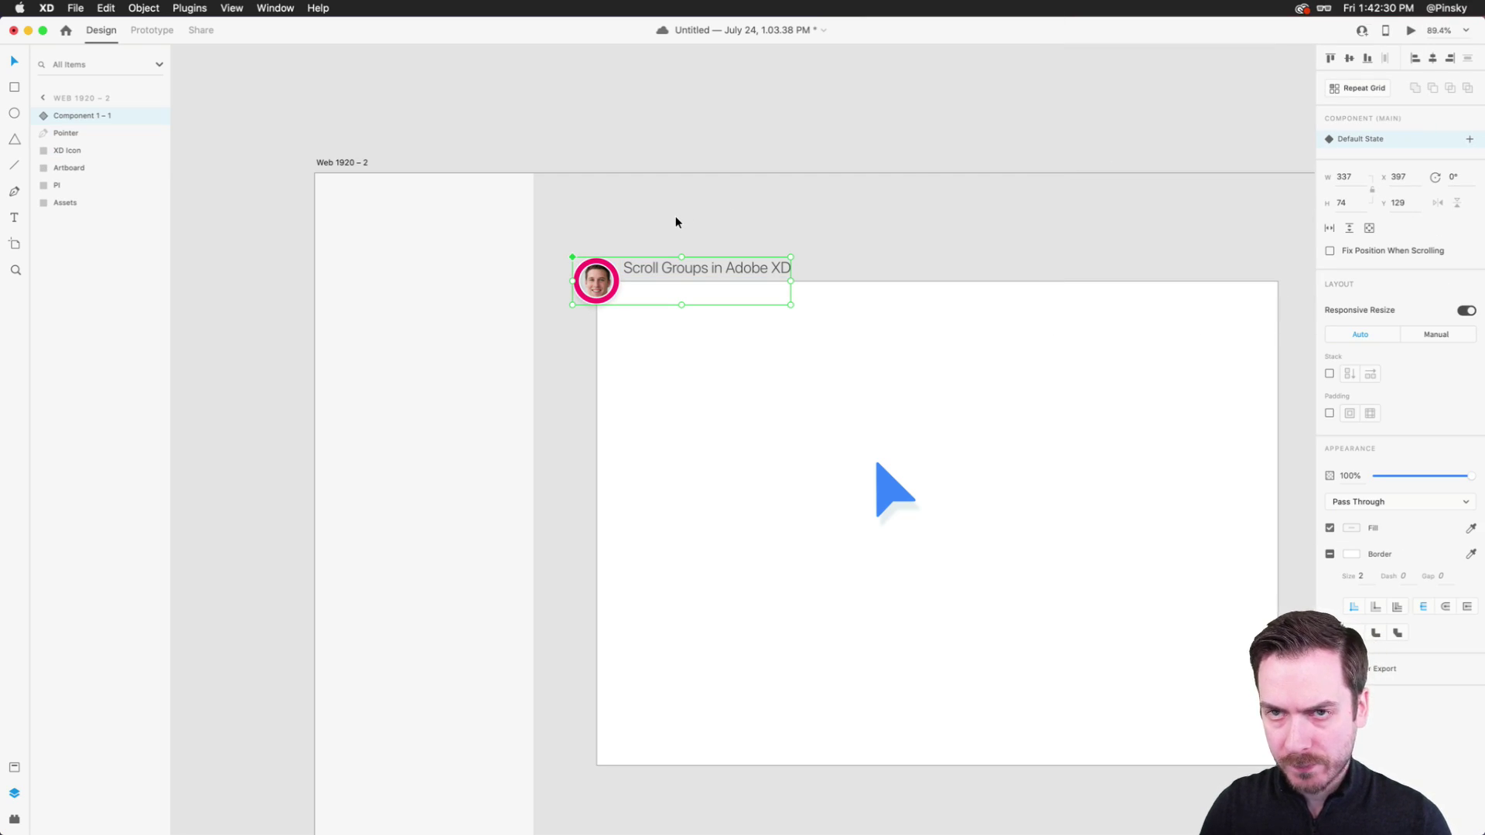
- Copy the avatar and title component onto all the other artboards at the same position
{"action": "scroll", "coordinate": [862, 282], "scroll_direction": "down", "scroll_amount": 10}
{"action": "scroll", "coordinate": [859, 281], "scroll_direction": "right", "scroll_amount": 5}
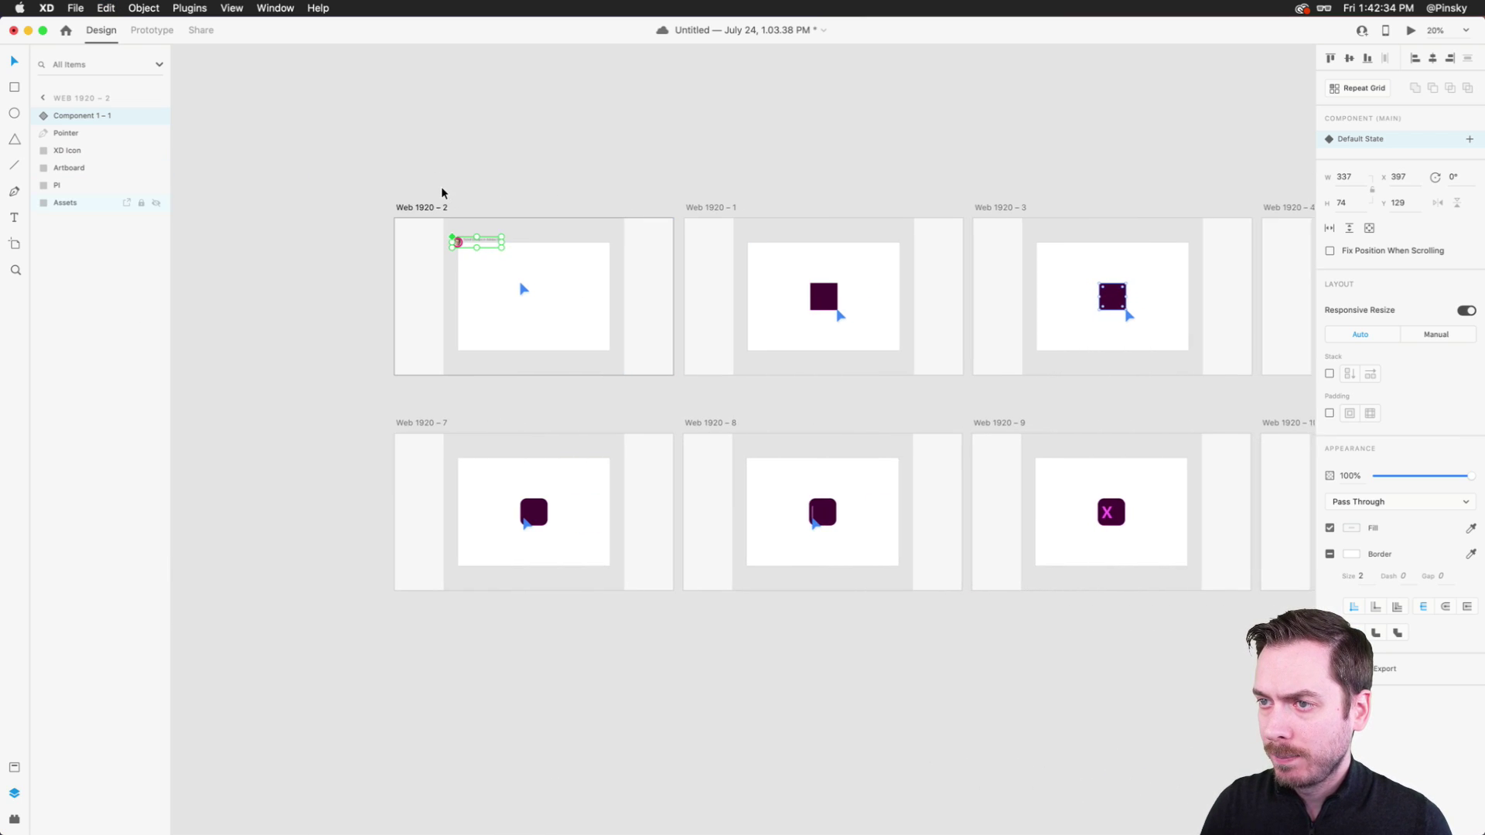
{"action": "scroll", "coordinate": [441, 193], "scroll_direction": "down", "scroll_amount": 5}
{"action": "left_click_drag", "start_coordinate": [344, 174], "coordinate": [1216, 451]}
{"action": "scroll", "coordinate": [364, 240], "scroll_direction": "left", "scroll_amount": 2}
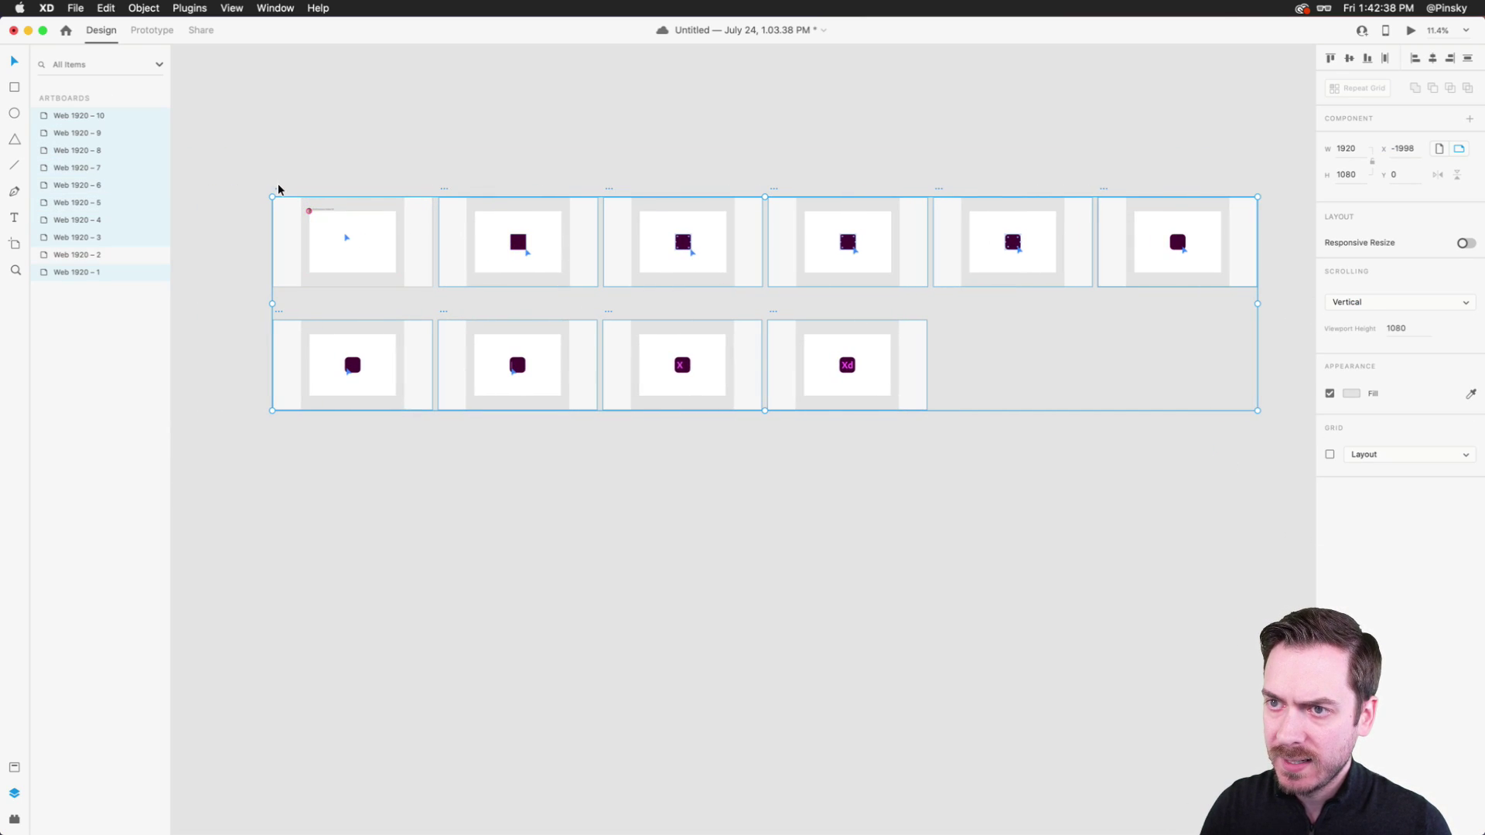
{"action": "key", "text": "Return"}
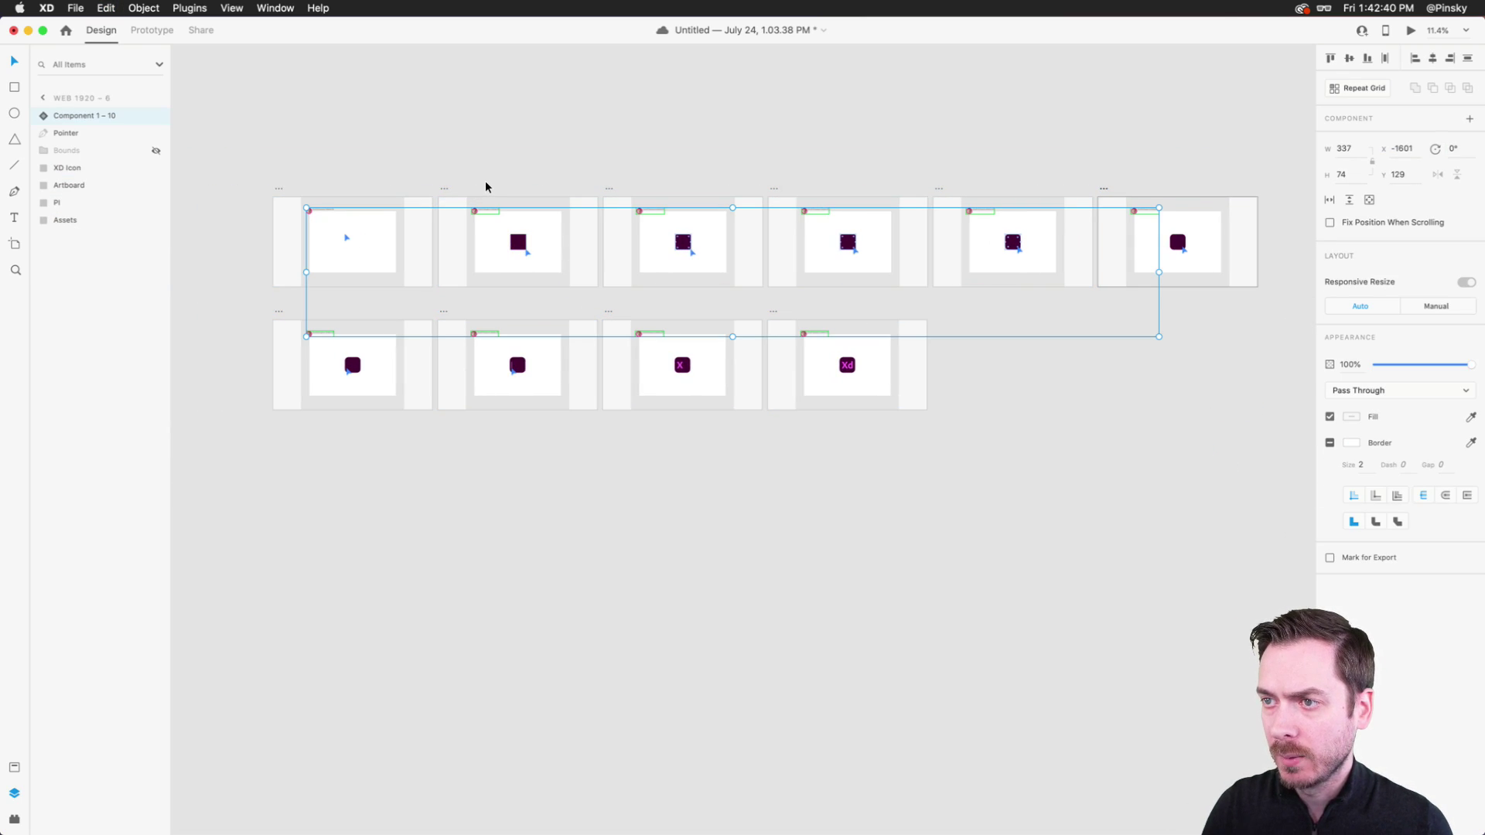
- Preview the prototype from the Web 1920 – 2 artboard to check the header throughout the animation, and close the preview
{"action": "key", "text": "Escape"}
{"action": "left_click", "coordinate": [305, 228]}
{"action": "key", "text": "super+Return"}
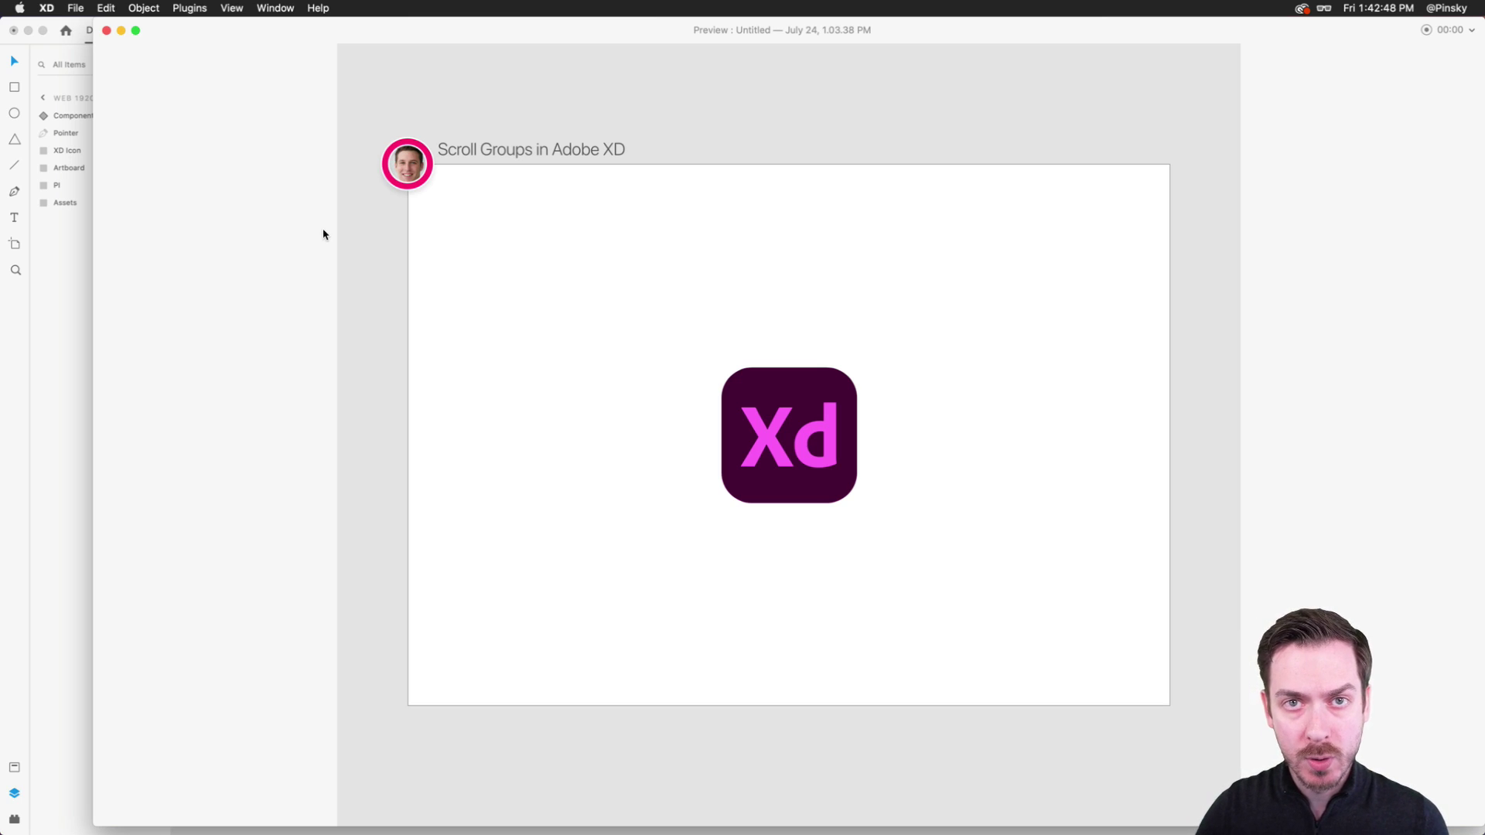
{"action": "key", "text": "cmd+w"}
- Replace "Scroll Groups" with "Stacks" in the main component's title on Web 1920 – 2 so it reads "Stacks in Adobe XD"
{"action": "scroll", "coordinate": [261, 178], "scroll_direction": "up", "scroll_amount": 5}
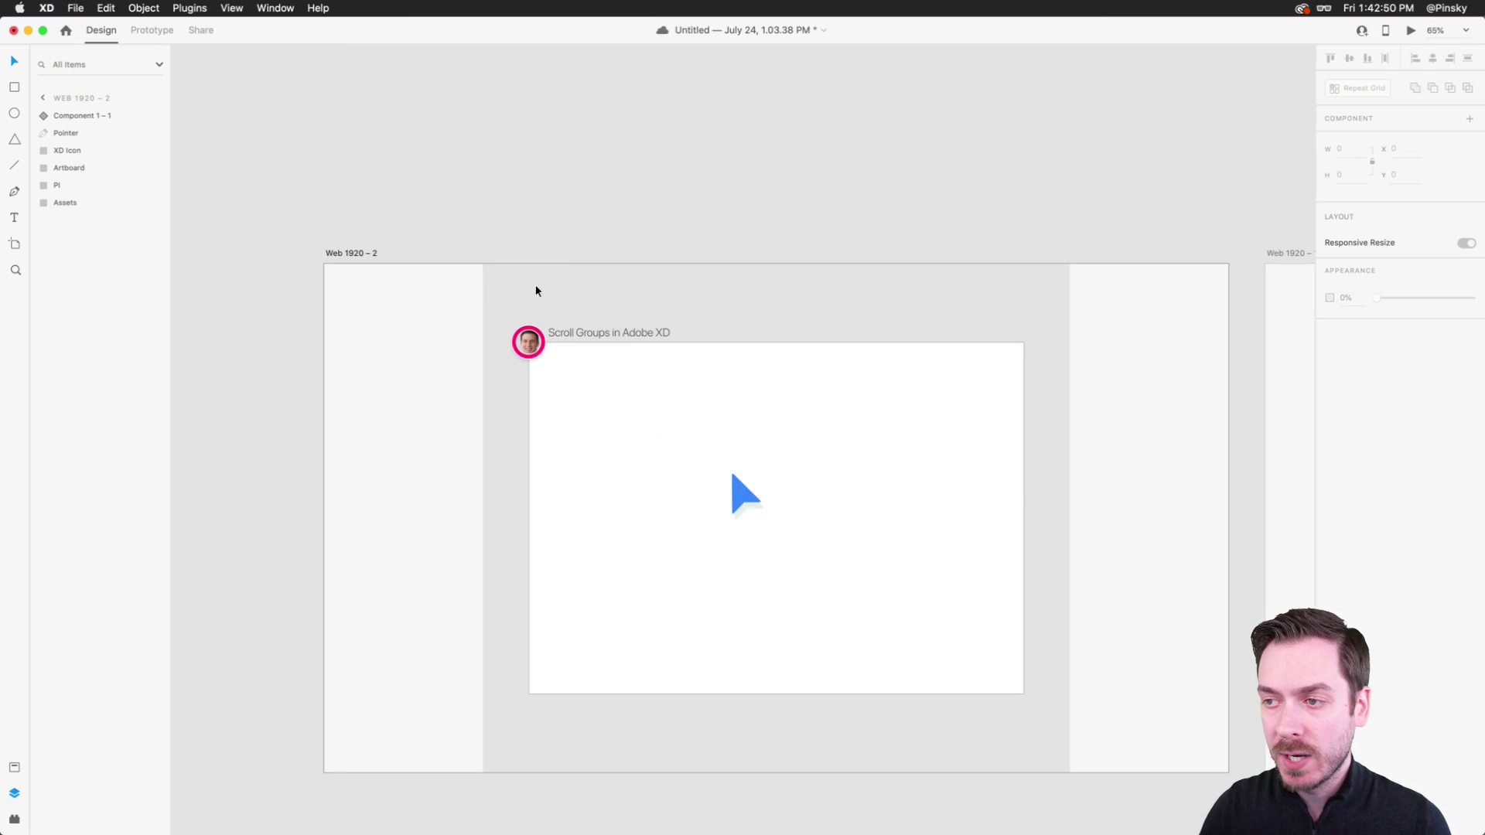
{"action": "scroll", "coordinate": [611, 356], "scroll_direction": "up", "scroll_amount": 8}
{"action": "left_click", "coordinate": [481, 288]}
{"action": "double_click", "coordinate": [480, 290]}
{"action": "double_click", "coordinate": [481, 291]}
{"action": "left_click", "coordinate": [595, 292]}
{"action": "left_click_drag", "start_coordinate": [606, 293], "coordinate": [382, 296]}
{"action": "type", "text": "Stacks"}
{"action": "key", "text": "Escape"}
- Replace the main component's portrait with the first ThisPersonDoesNotExist photo, a woman in glasses, using the UI Faces plugin
{"action": "left_click", "coordinate": [376, 306]}
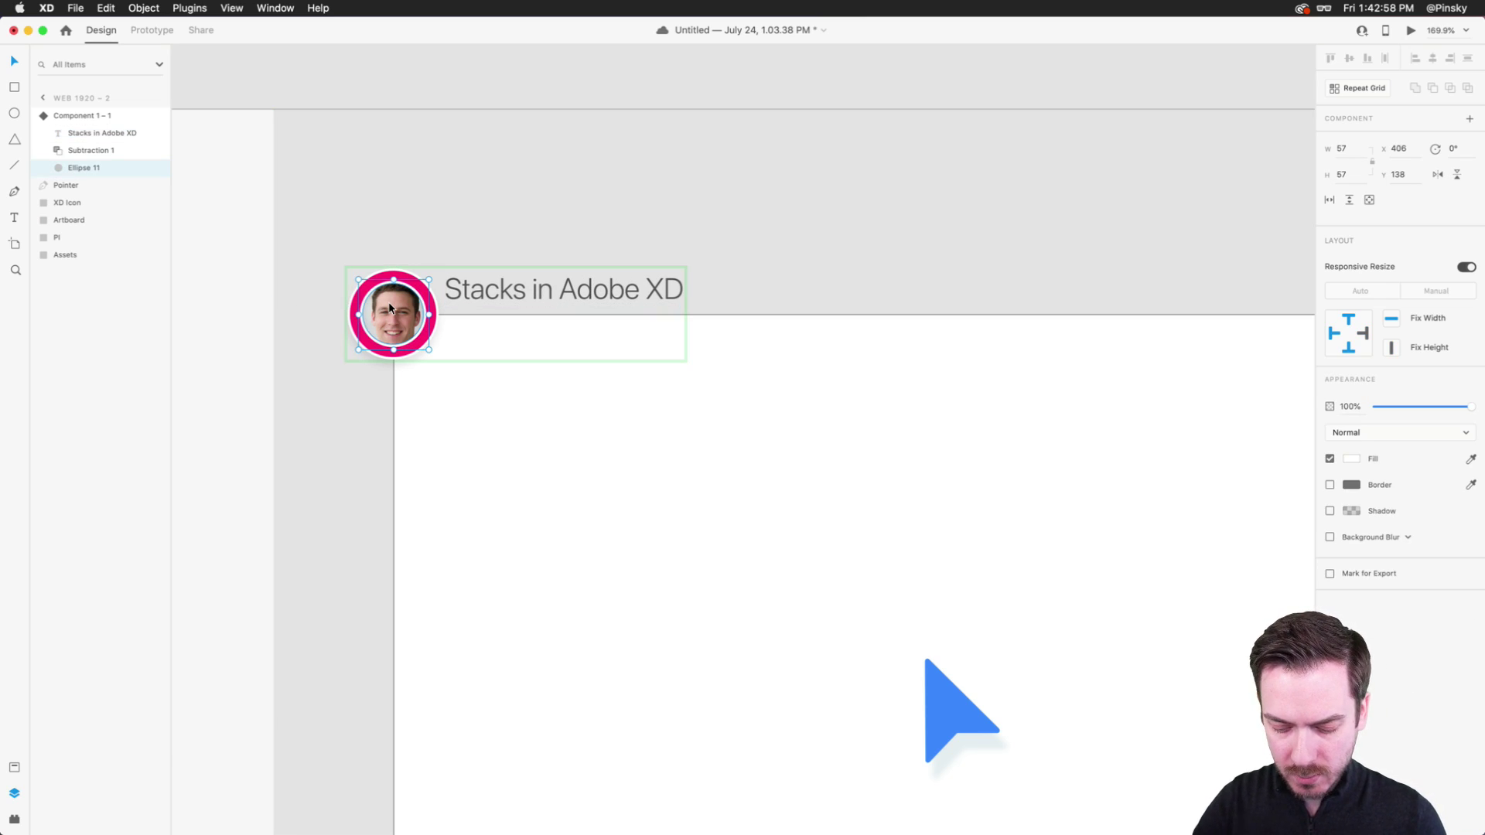
{"action": "key", "text": "shift+super+p"}
{"action": "left_click", "coordinate": [123, 733]}
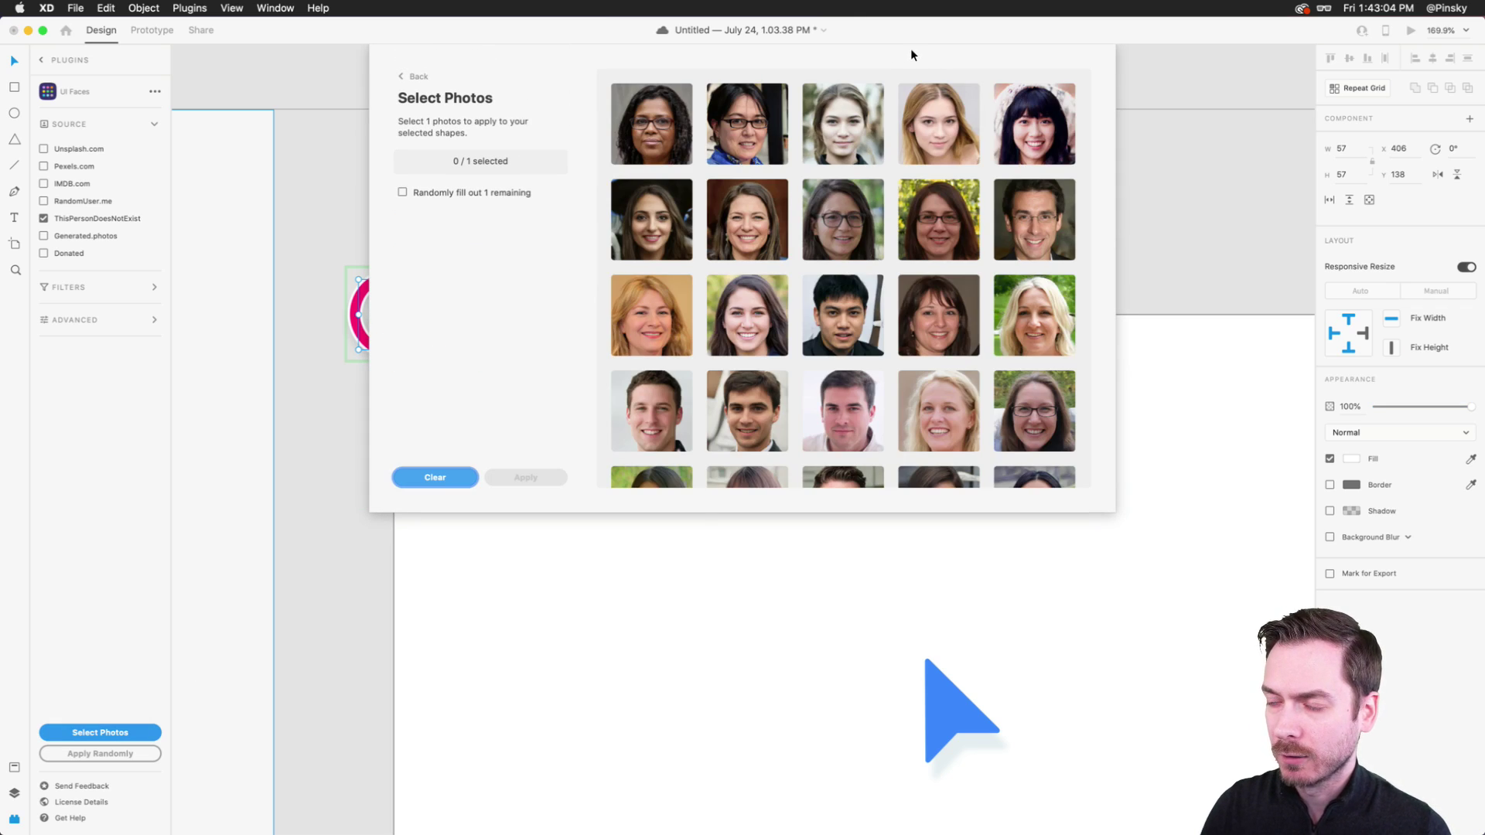
{"action": "scroll", "coordinate": [834, 271], "scroll_direction": "down", "scroll_amount": 5}
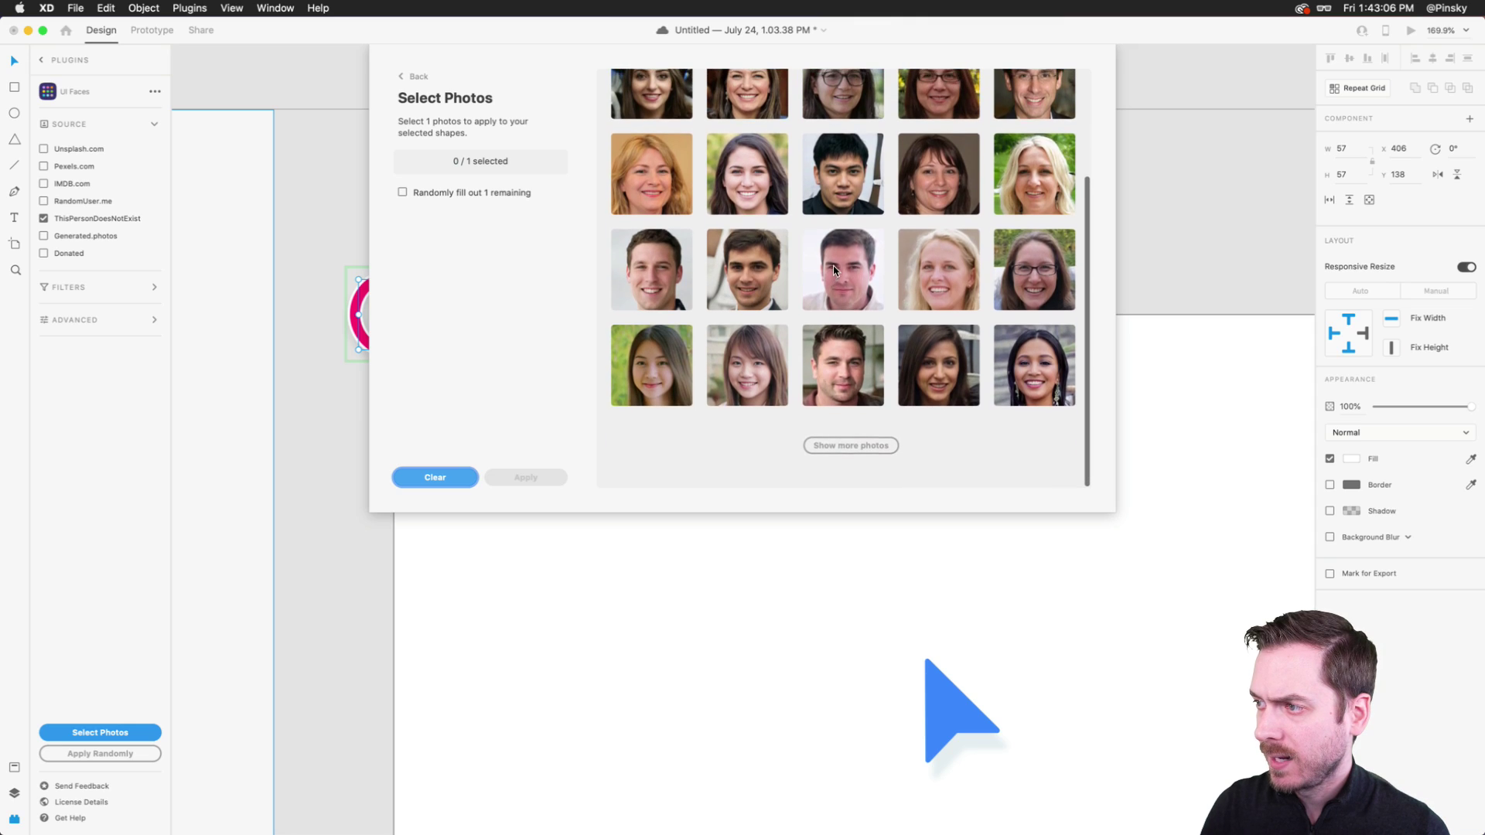
{"action": "scroll", "coordinate": [750, 186], "scroll_direction": "up", "scroll_amount": 5}
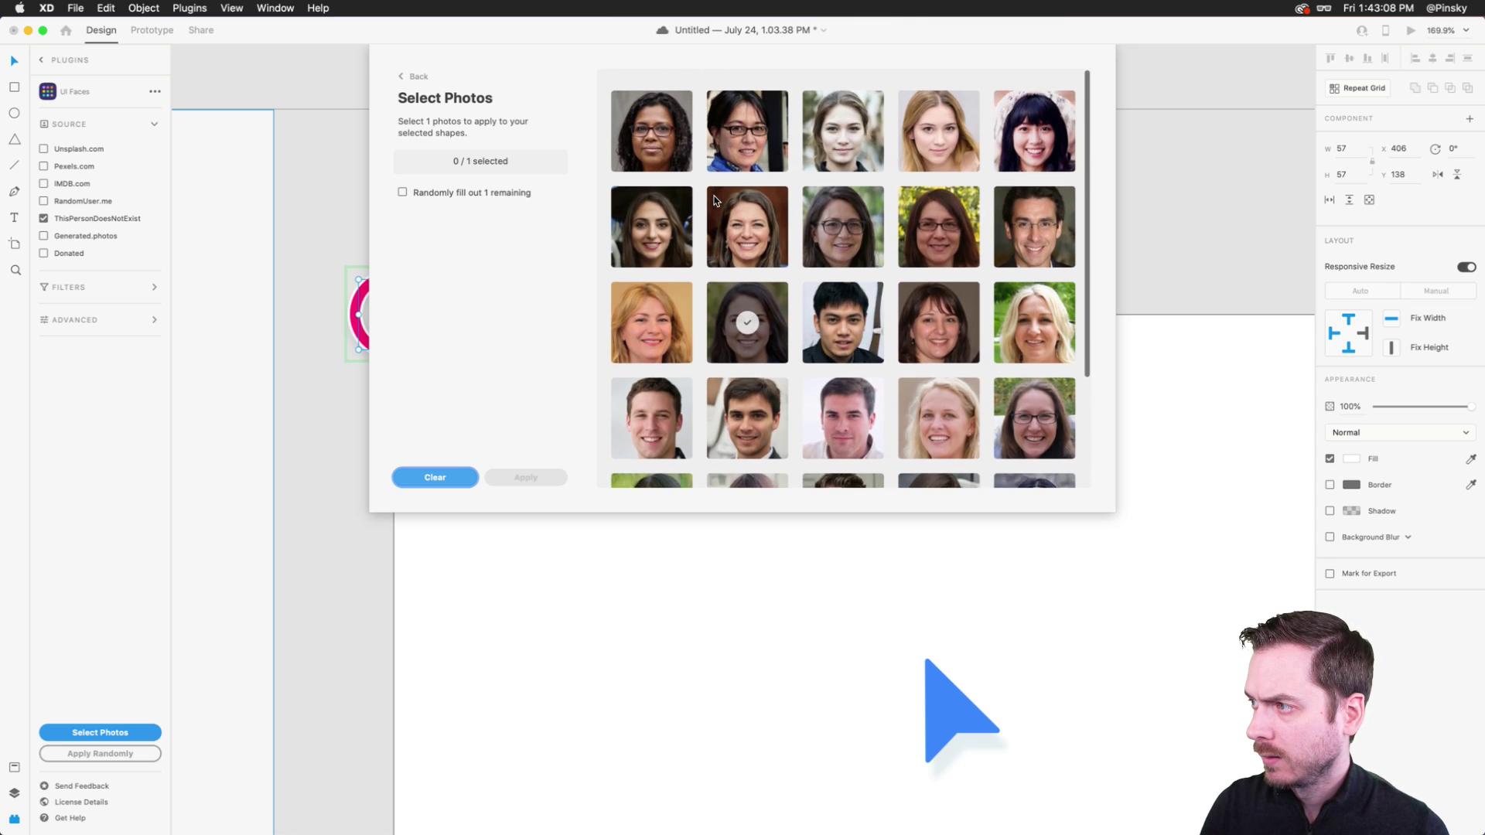
{"action": "left_click", "coordinate": [868, 215]}
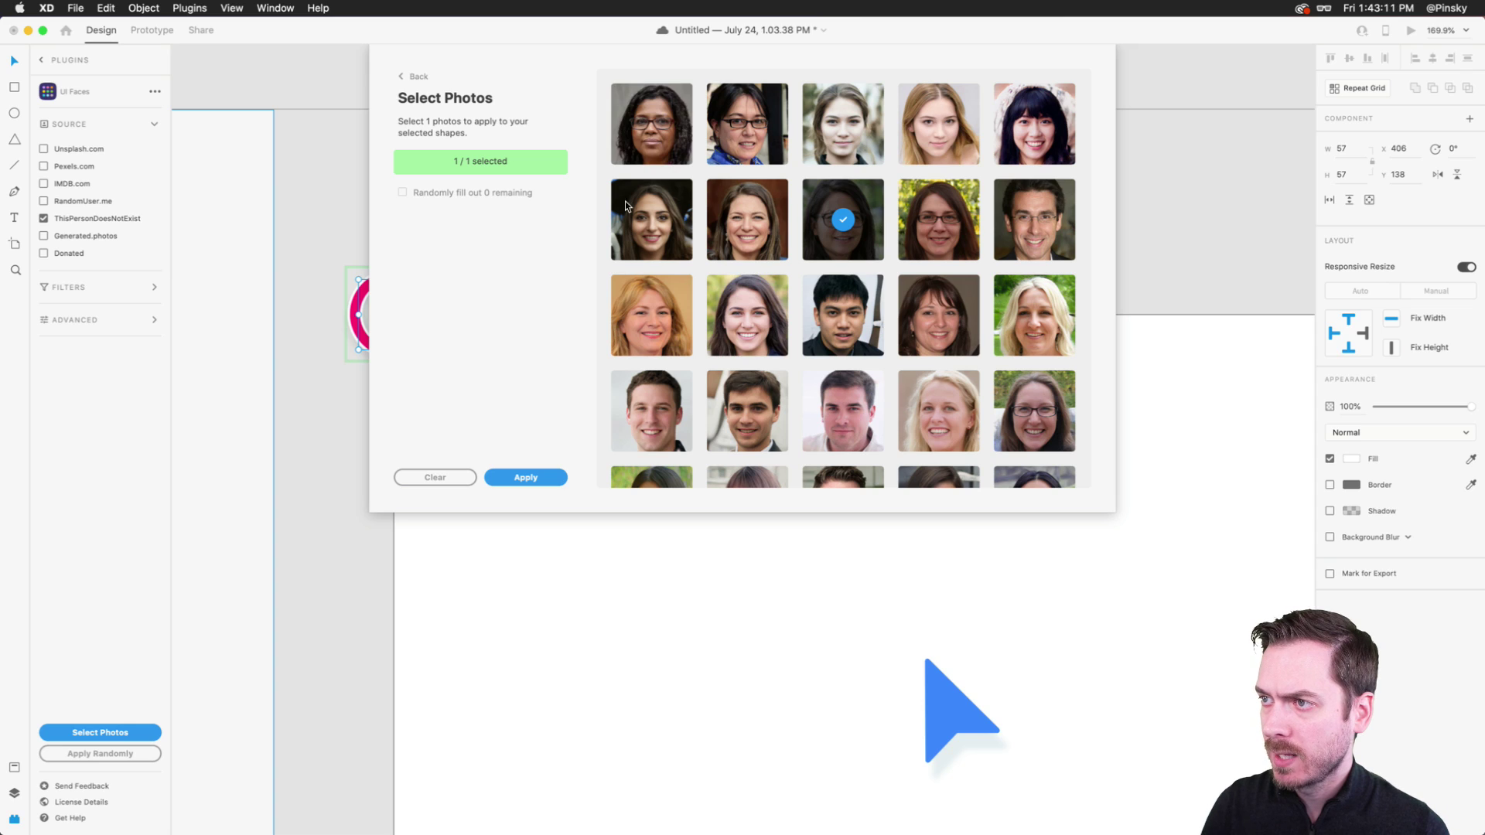
{"action": "left_click", "coordinate": [844, 216]}
{"action": "left_click", "coordinate": [653, 120]}
{"action": "left_click", "coordinate": [520, 477]}
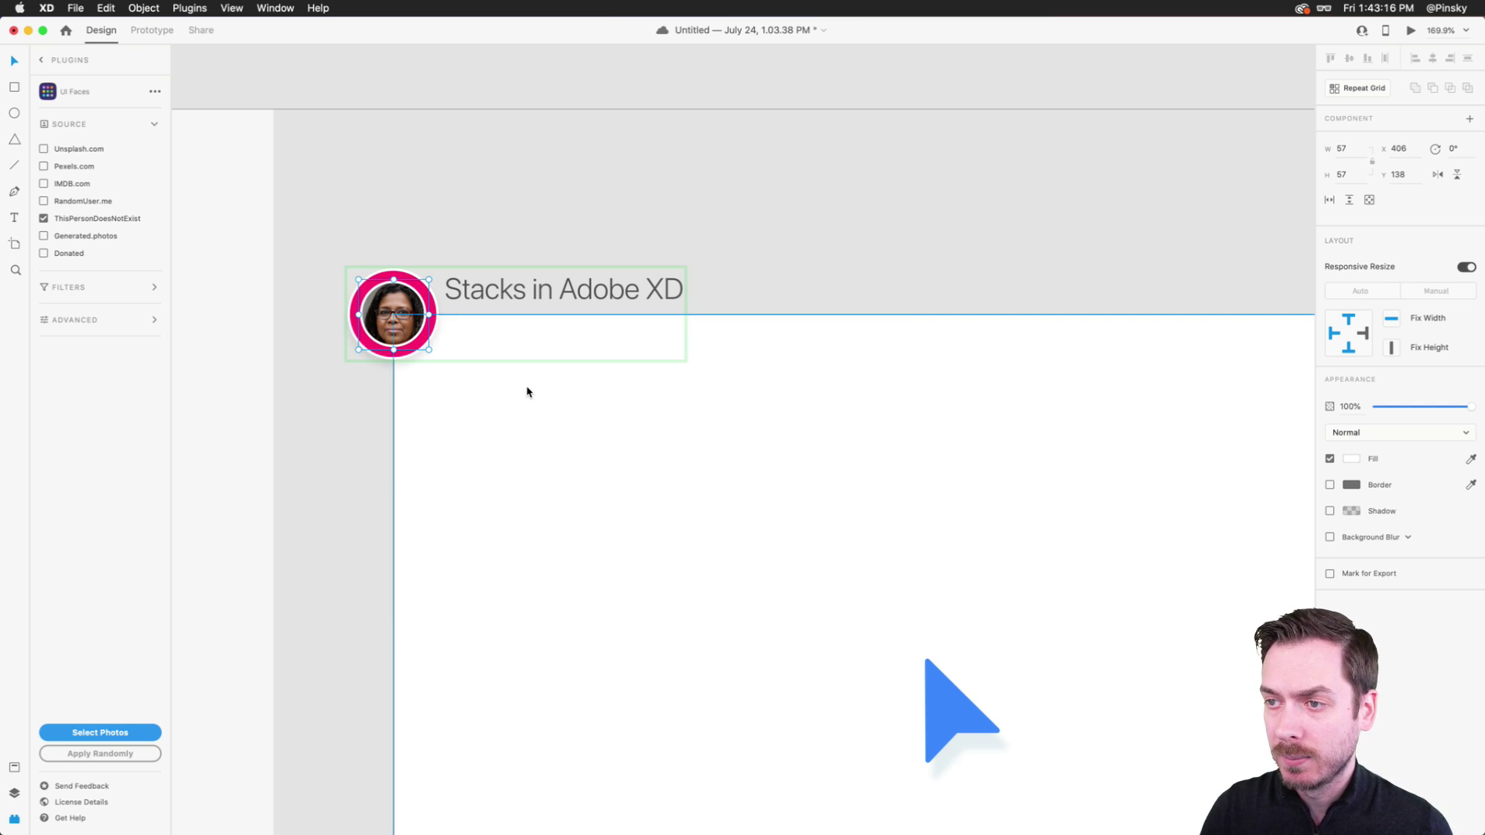
- Change the avatar ring's fill in the main component from pink to a light blue
{"action": "left_click", "coordinate": [426, 297]}
{"action": "left_click", "coordinate": [1353, 459]}
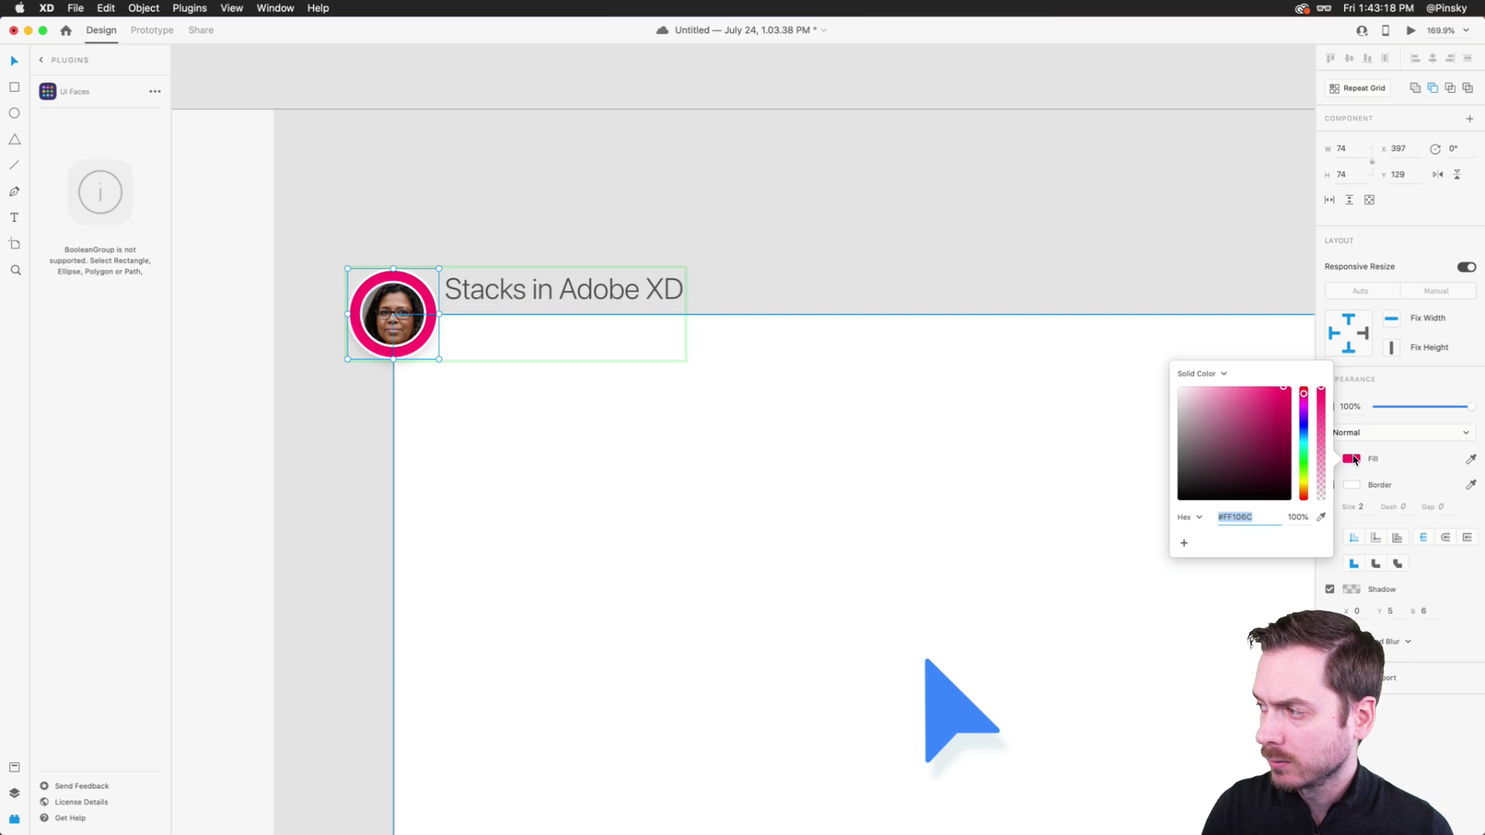
{"action": "left_click", "coordinate": [1304, 437]}
{"action": "left_click", "coordinate": [943, 218]}
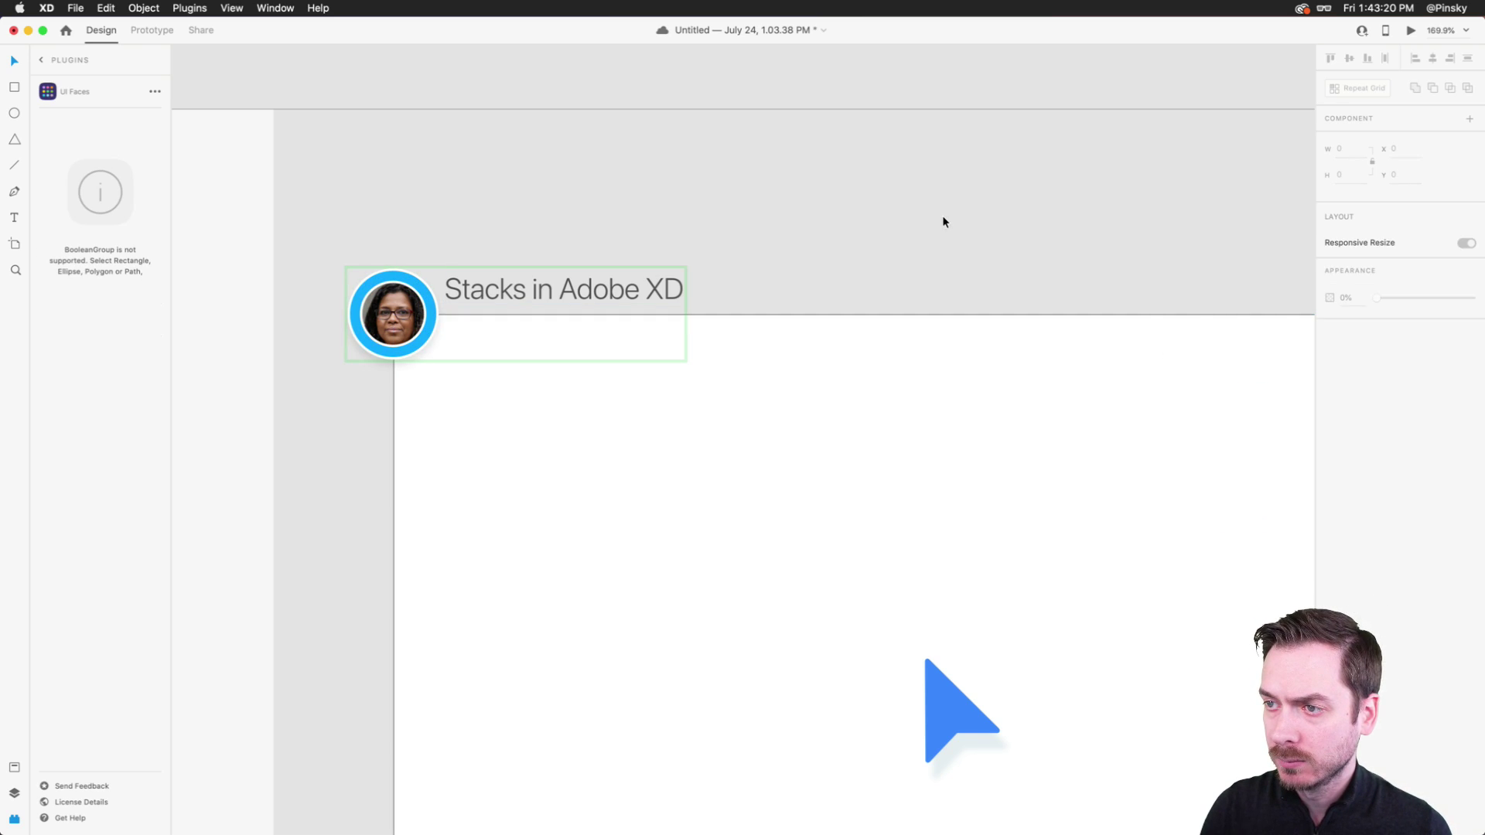
- Inspect the header component's copies across the other artboards and play the prototype preview to check its title, portrait and ring colour
{"action": "scroll", "coordinate": [943, 219], "scroll_direction": "down", "scroll_amount": 5}
{"action": "scroll", "coordinate": [944, 222], "scroll_direction": "right", "scroll_amount": 3}
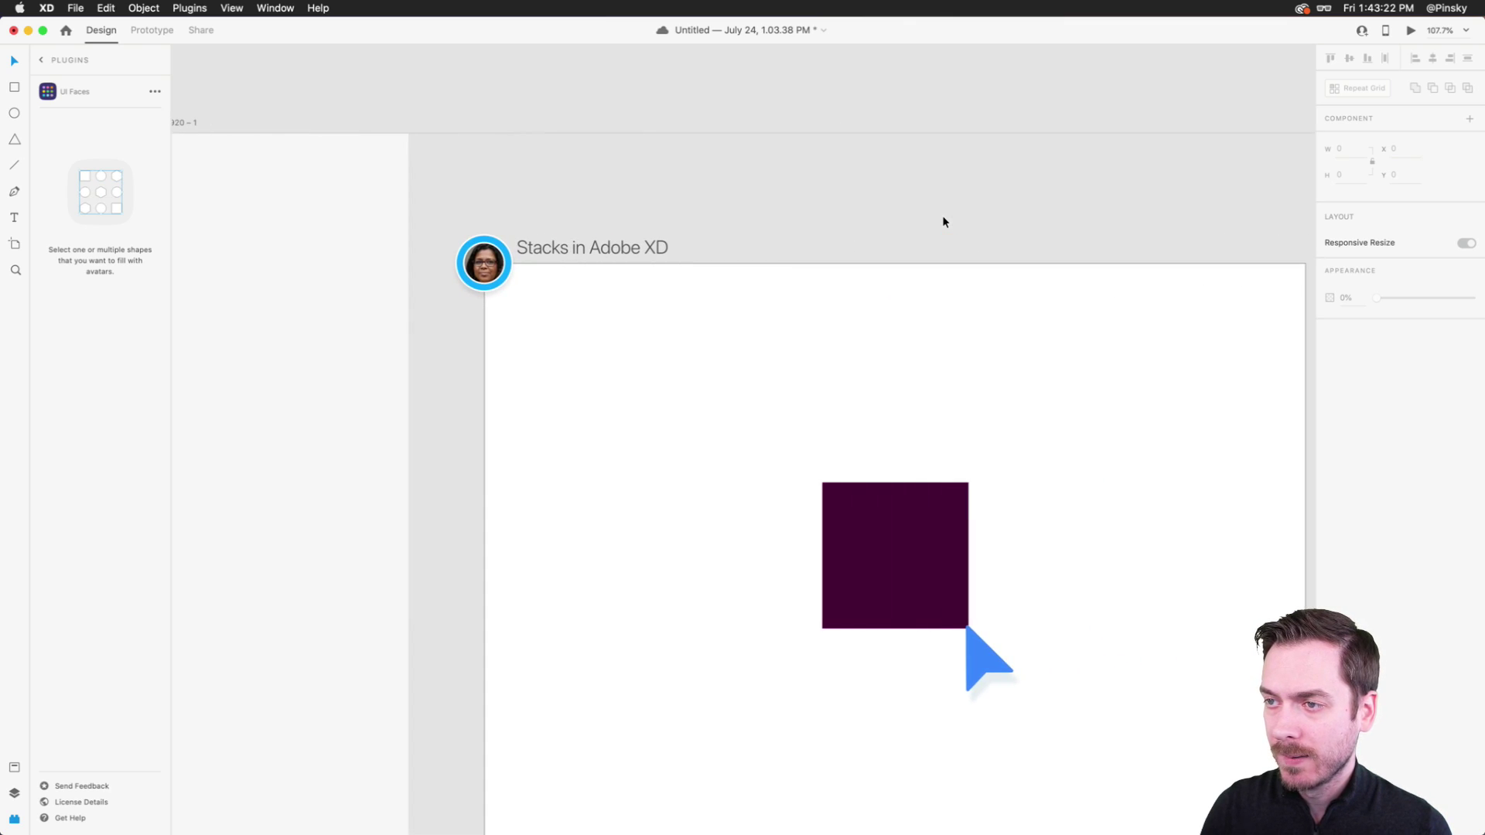
{"action": "scroll", "coordinate": [943, 219], "scroll_direction": "right", "scroll_amount": 20}
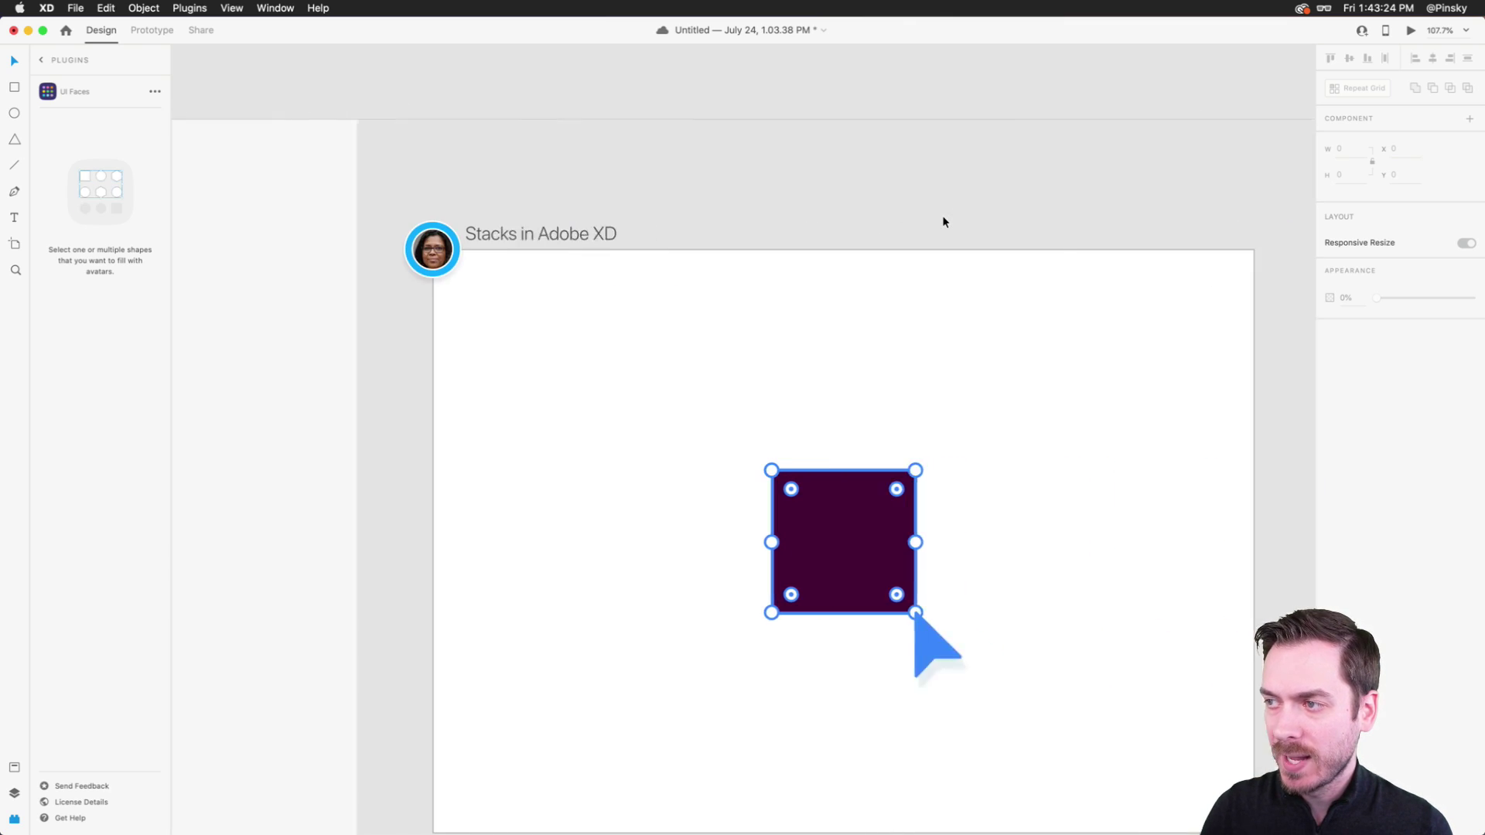
{"action": "scroll", "coordinate": [943, 219], "scroll_direction": "left", "scroll_amount": 2}
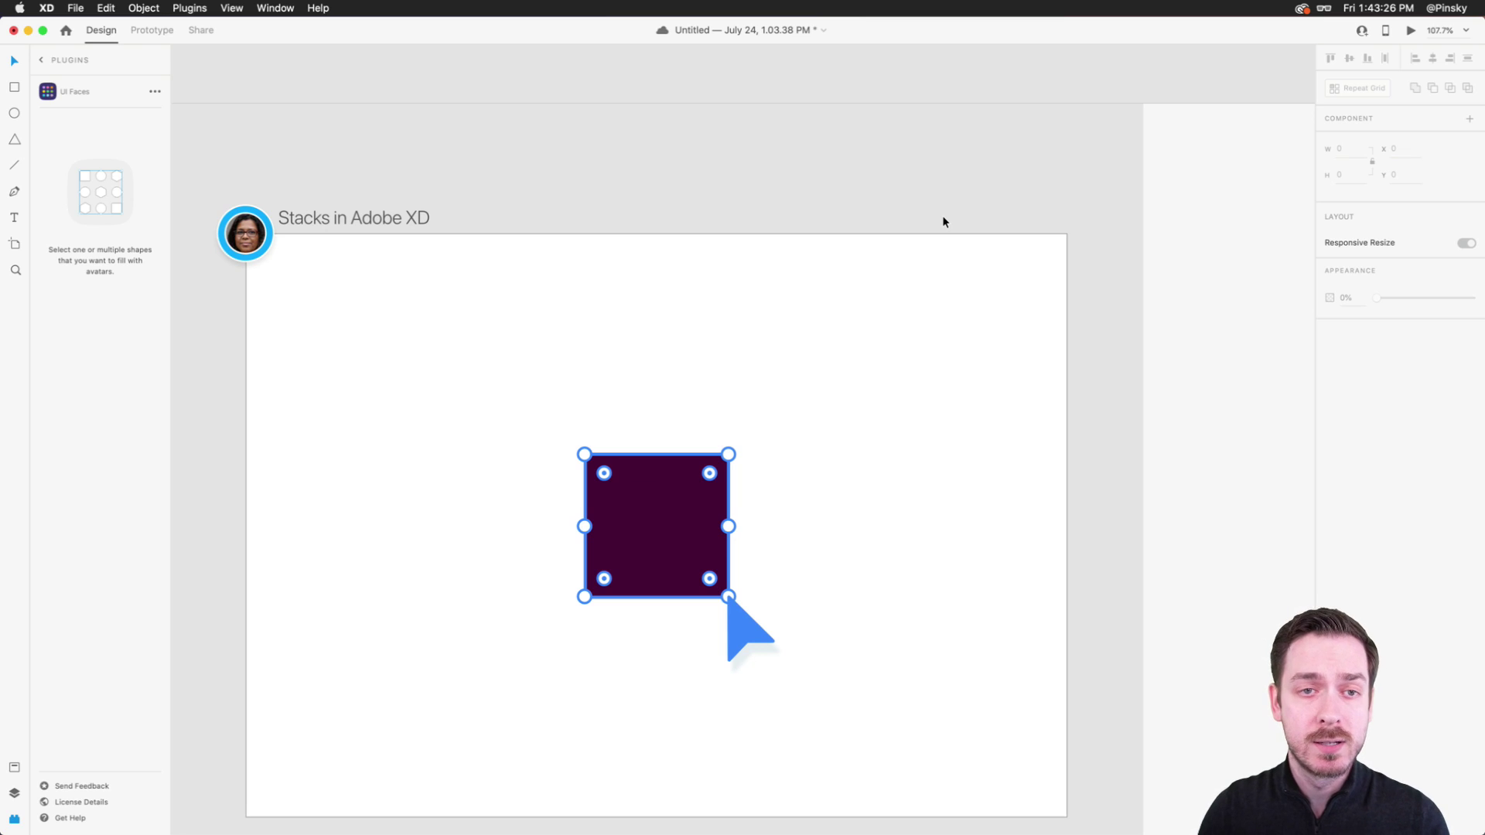
{"action": "scroll", "coordinate": [943, 222], "scroll_direction": "down", "scroll_amount": 5}
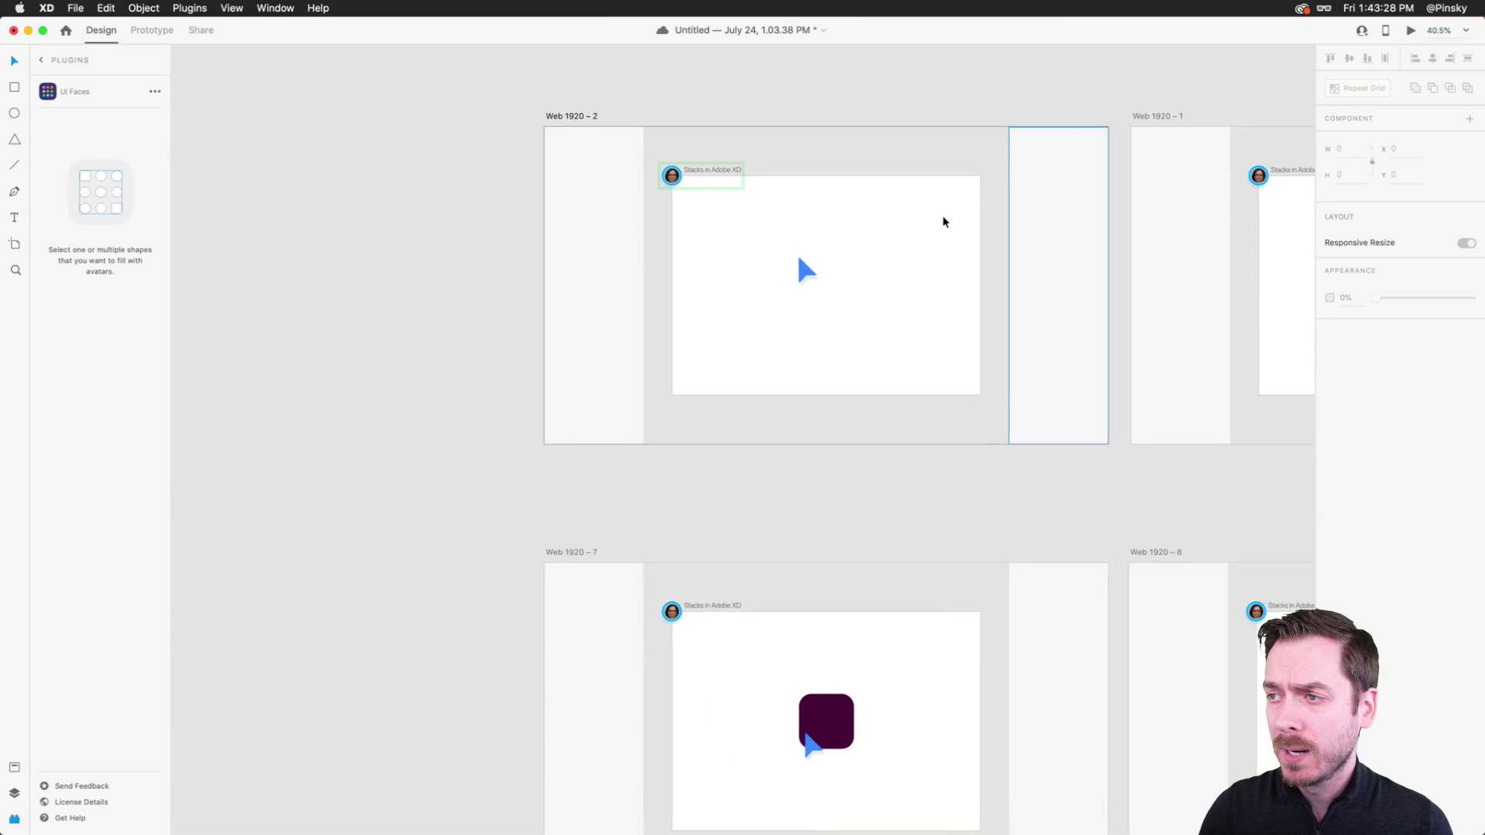
{"action": "scroll", "coordinate": [943, 222], "scroll_direction": "right", "scroll_amount": 10}
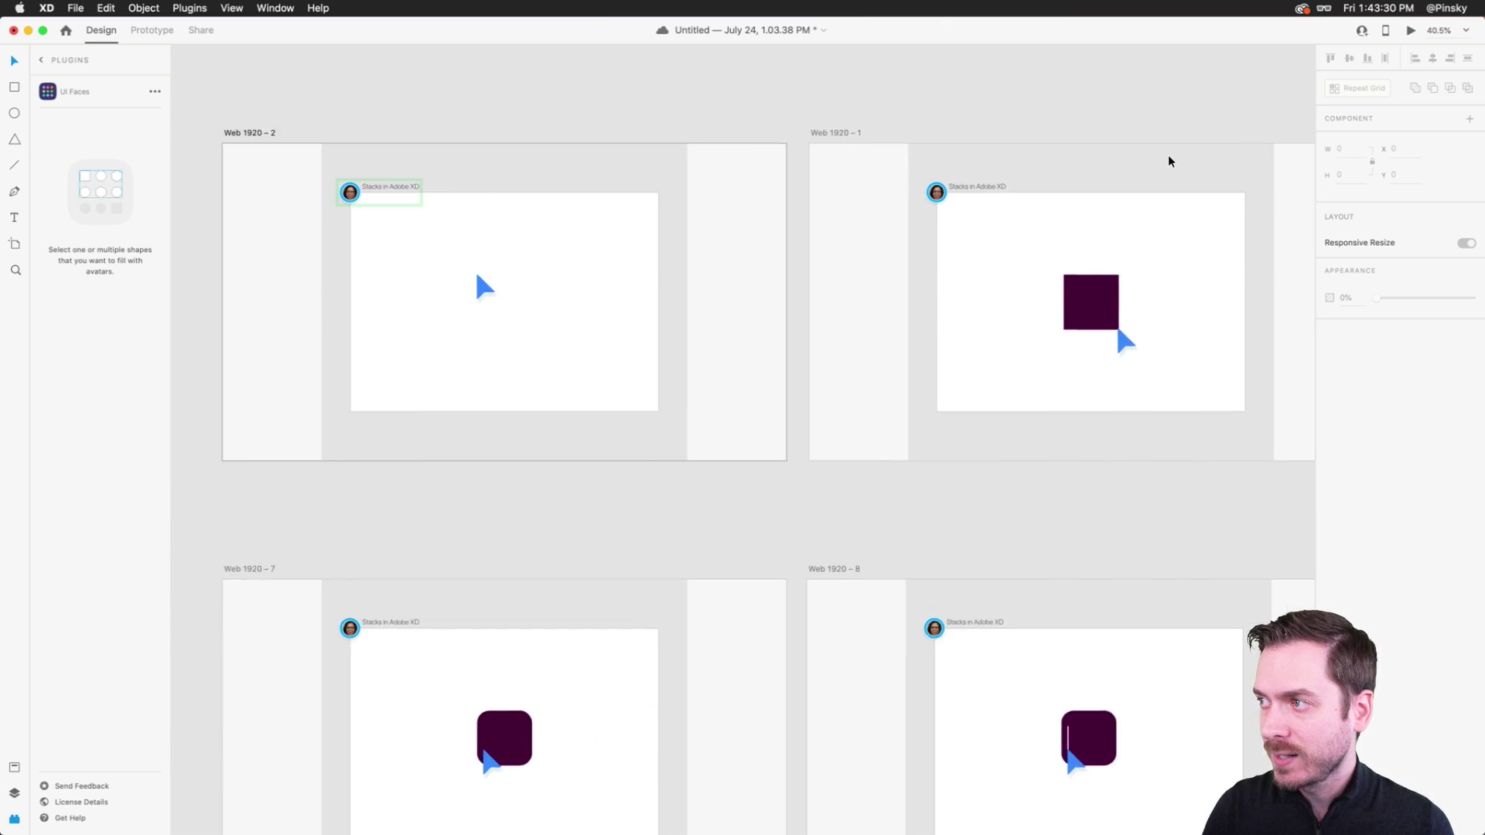
{"action": "scroll", "coordinate": [1168, 161], "scroll_direction": "right", "scroll_amount": 20}
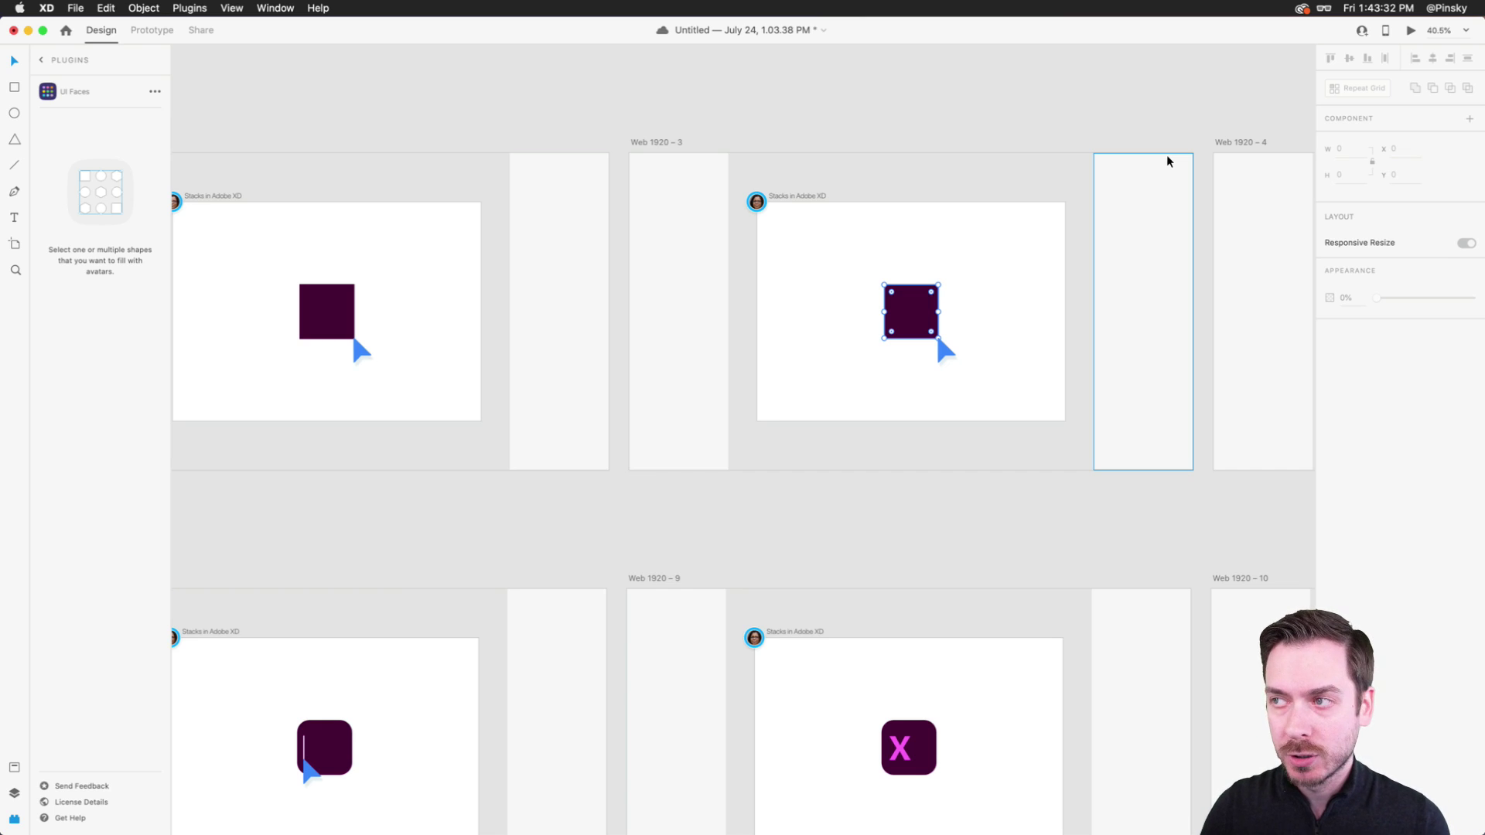
{"action": "scroll", "coordinate": [986, 170], "scroll_direction": "right", "scroll_amount": 2}
{"action": "scroll", "coordinate": [986, 168], "scroll_direction": "left", "scroll_amount": 20}
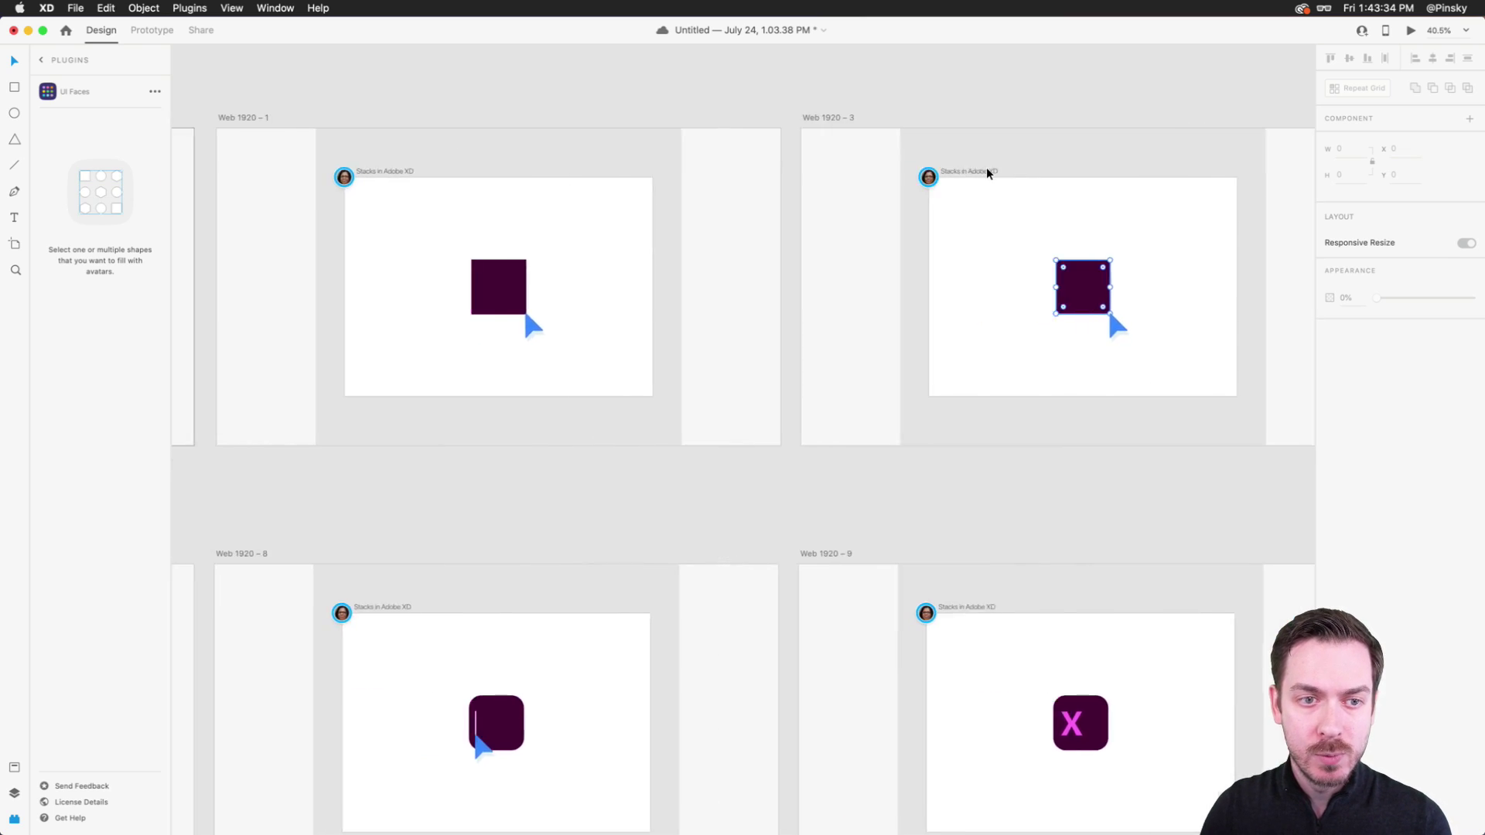
{"action": "key", "text": "super+Return"}
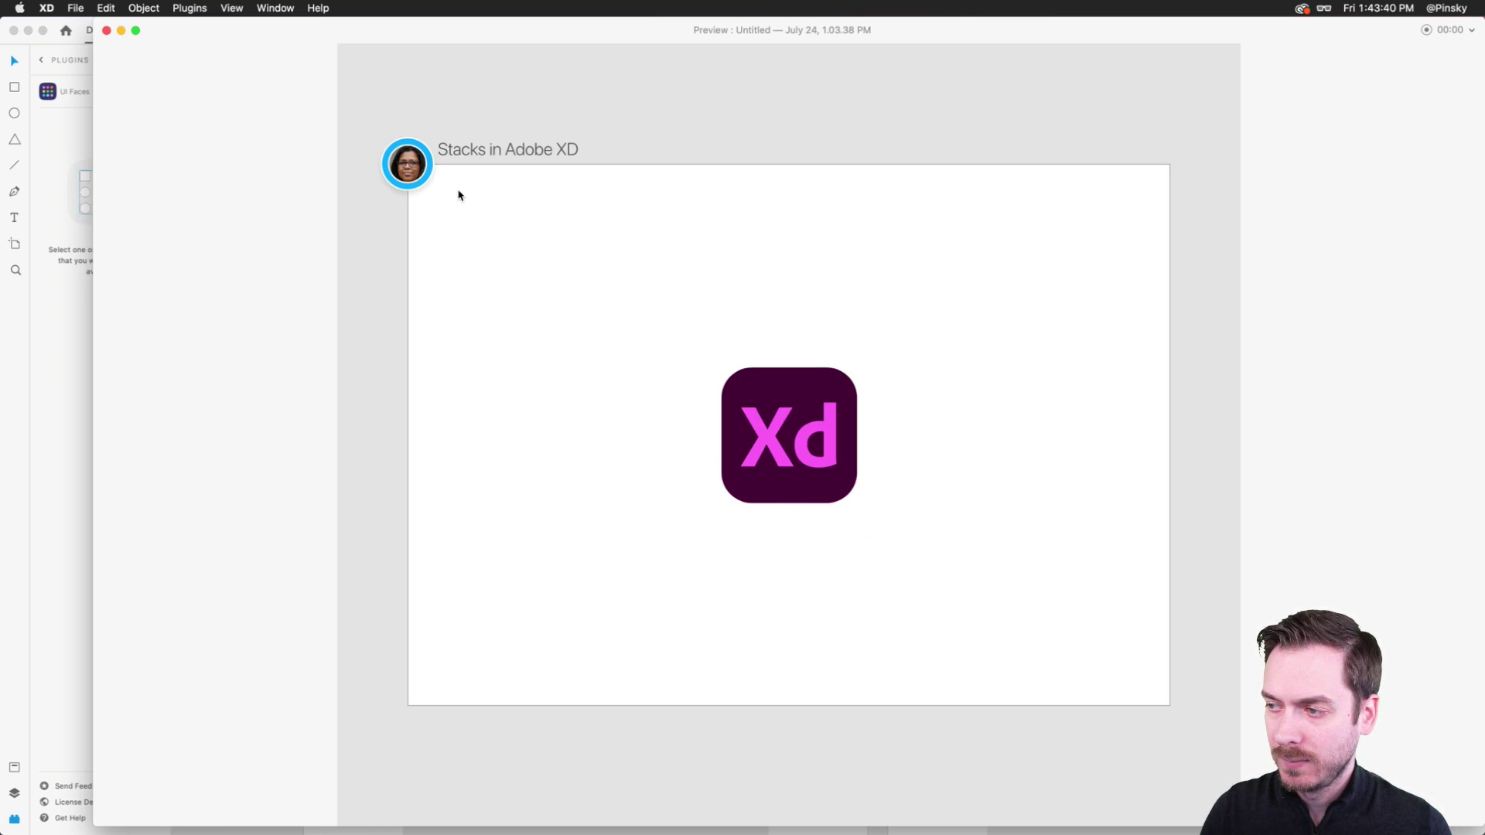
- Leave the prototype preview and examine the tweeted intro animation in the browser for its side-panel details, then return to the XD document
{"action": "key", "text": "super+w"}
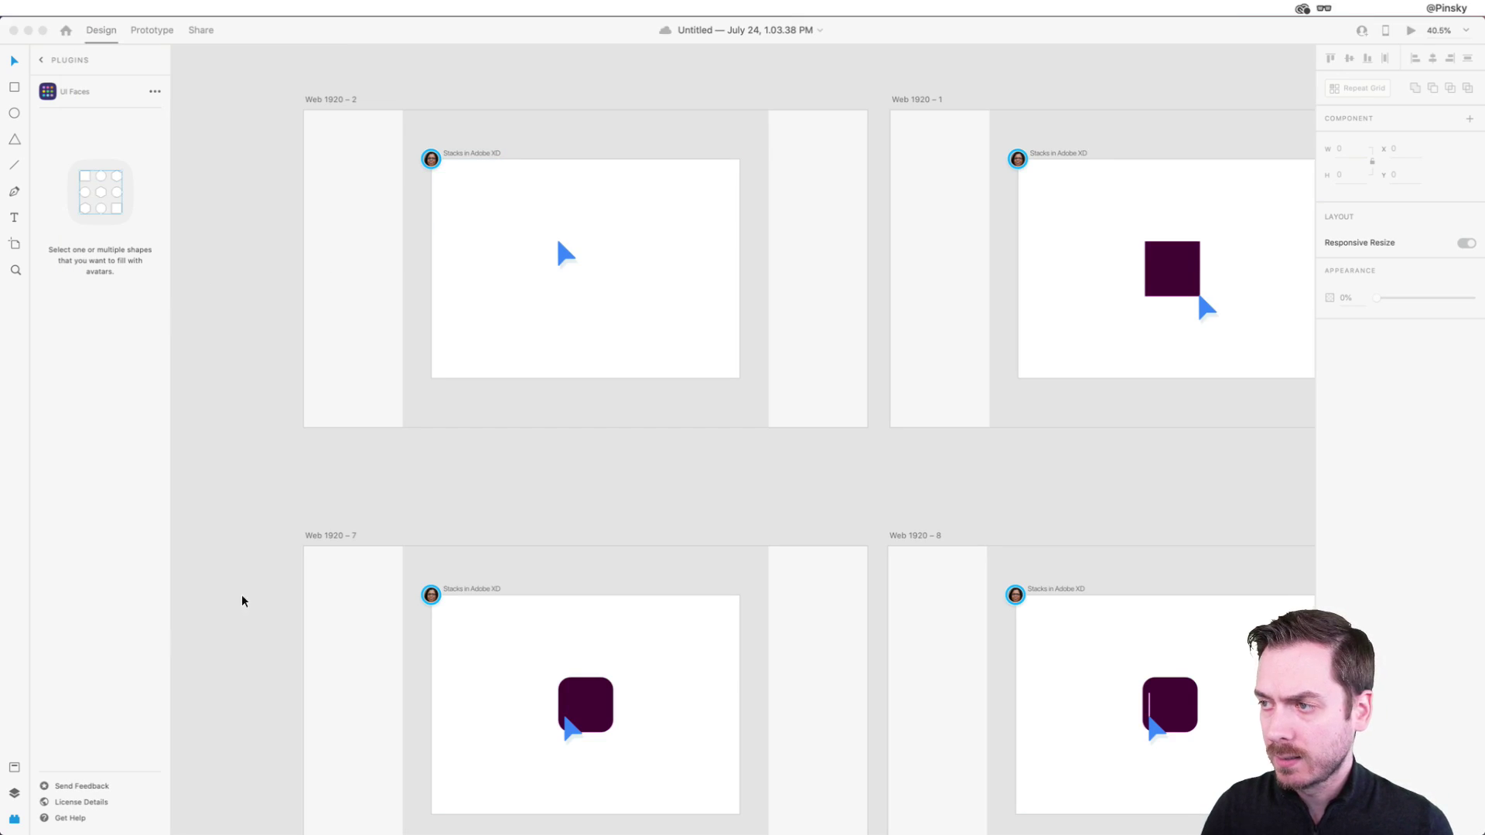
{"action": "key", "text": "super+Tab"}
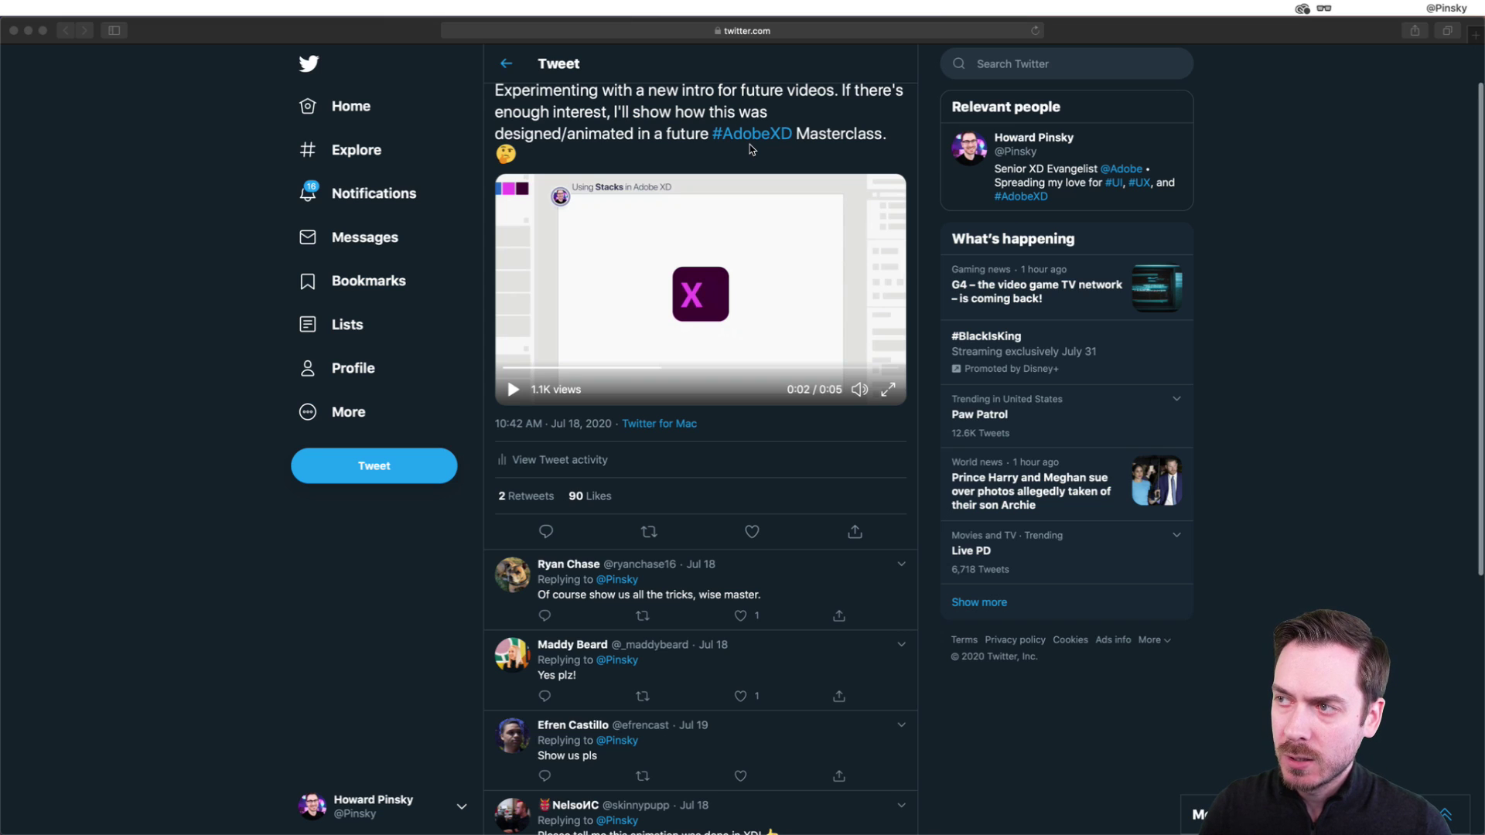
{"action": "scroll", "coordinate": [750, 149], "scroll_direction": "up", "scroll_amount": 5}
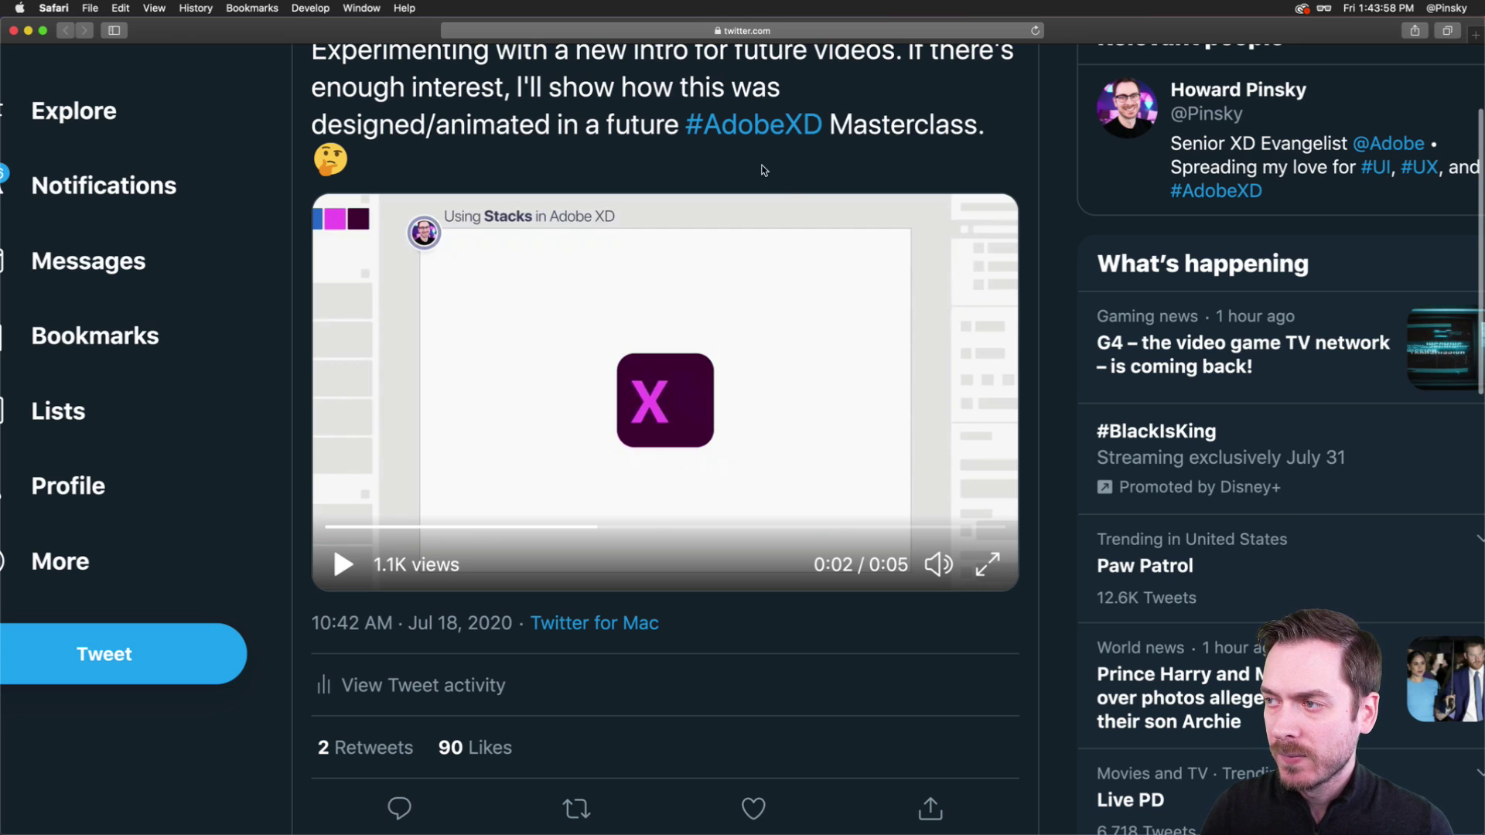
{"action": "scroll", "coordinate": [749, 153], "scroll_direction": "down", "scroll_amount": 5}
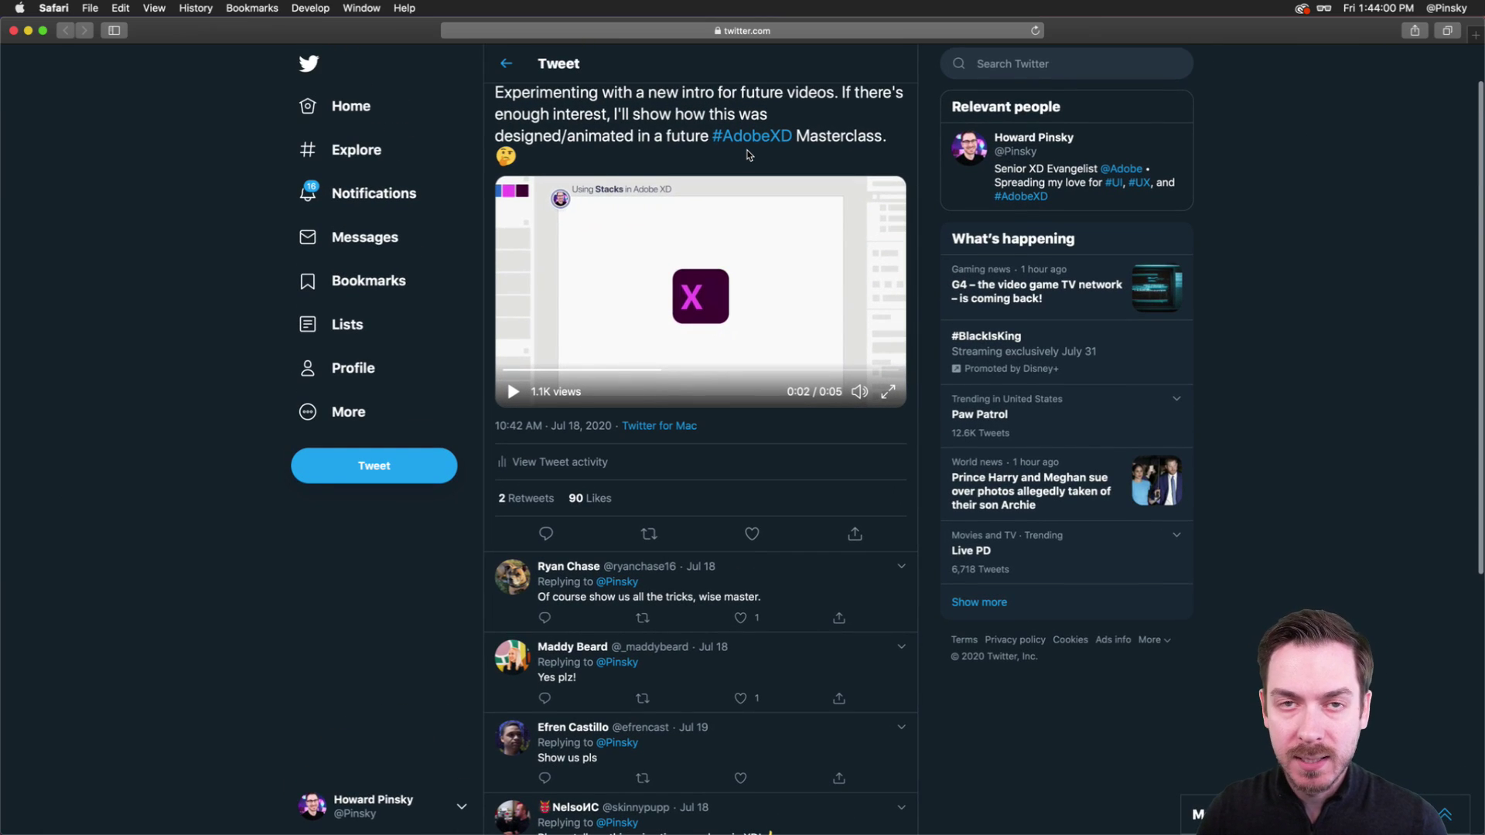
{"action": "key", "text": "super+Tab"}
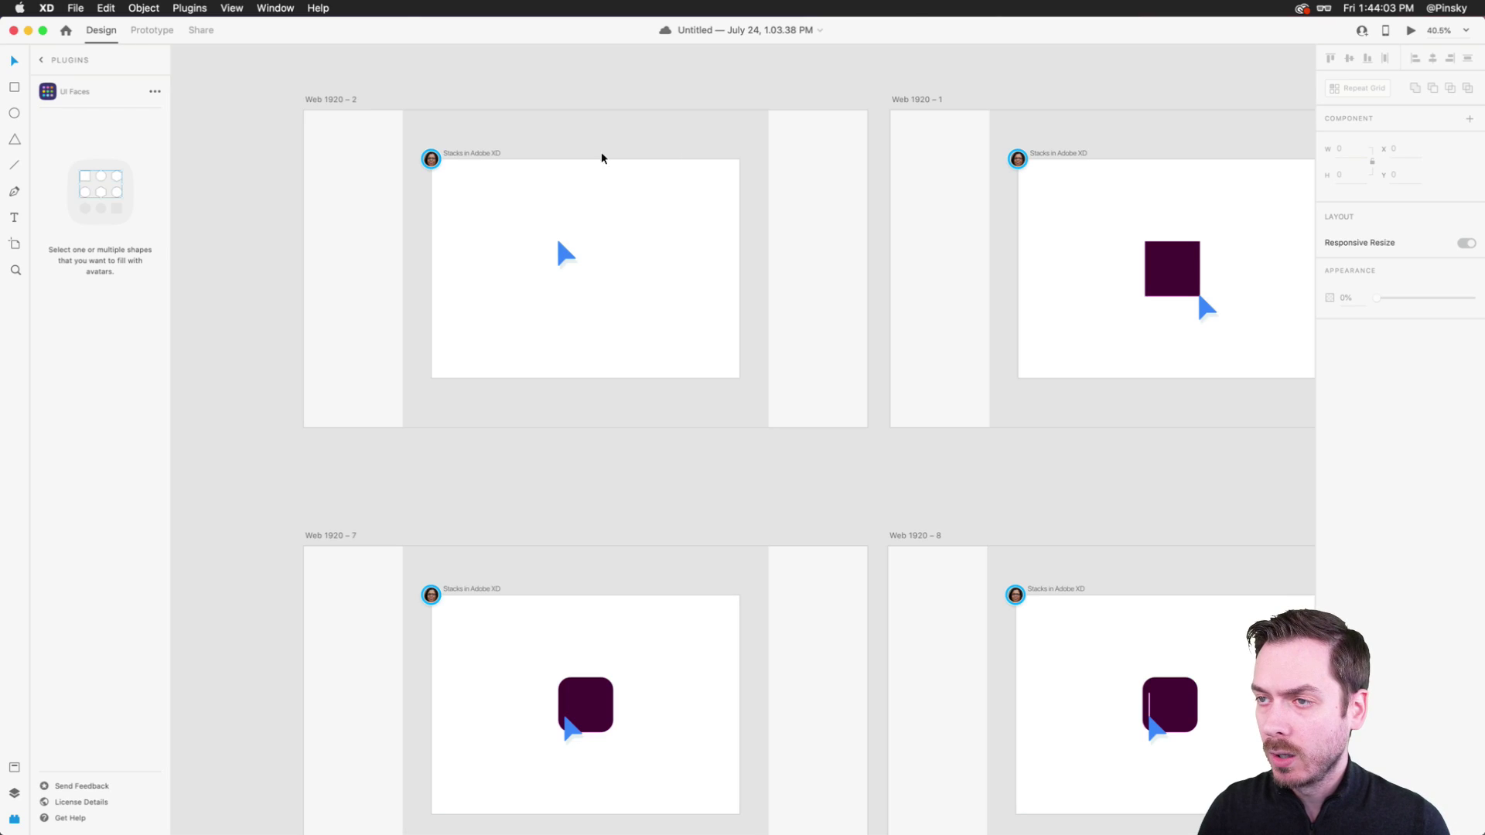
- Draw a small rectangle about 47 by 15 px in the upper-left corner of the light grey assets panel on Web 1920 – 2
{"action": "left_click", "coordinate": [318, 153]}
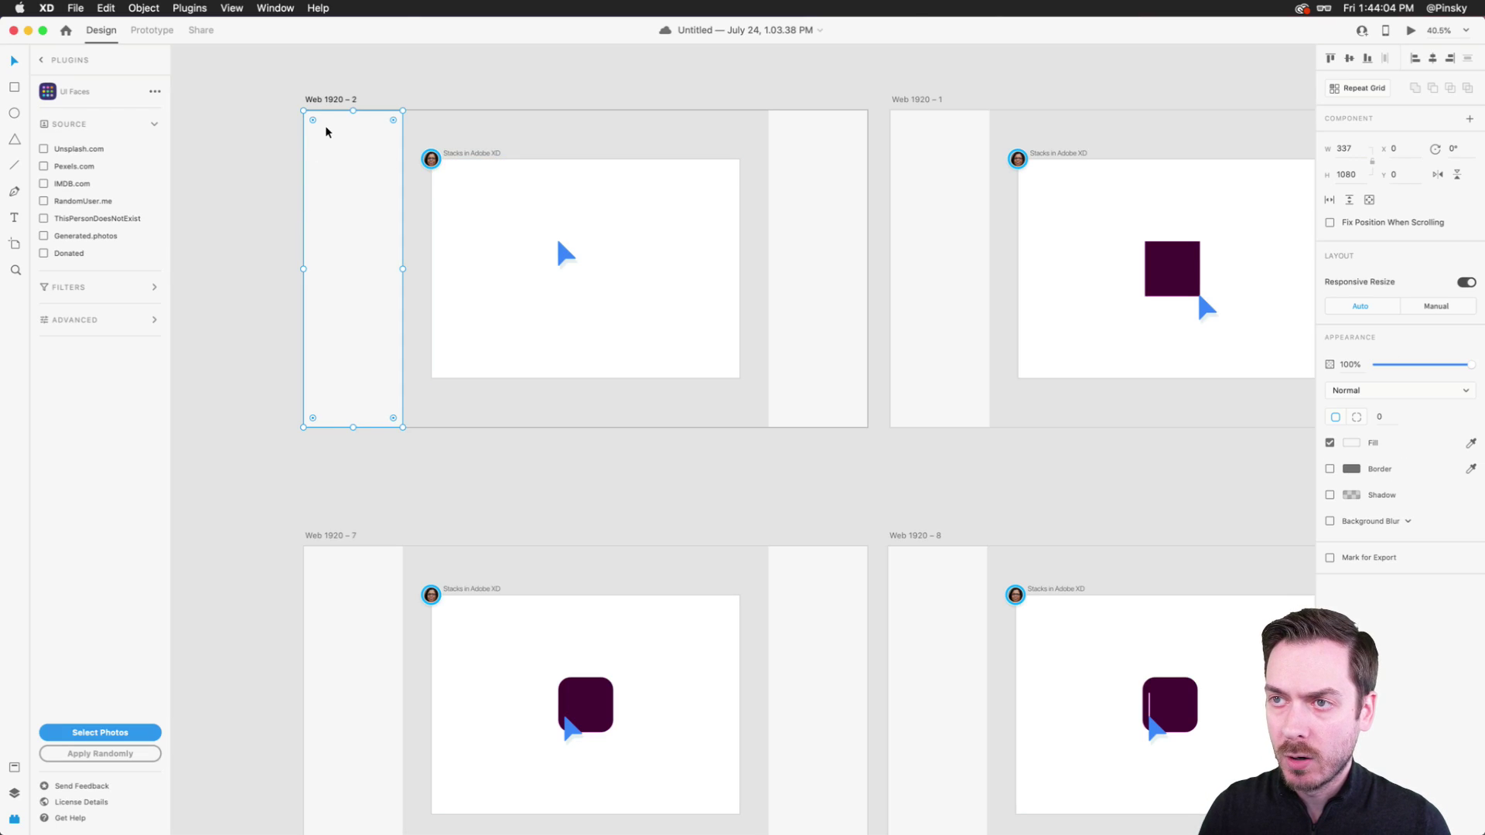
{"action": "scroll", "coordinate": [325, 128], "scroll_direction": "up", "scroll_amount": 3}
{"action": "scroll", "coordinate": [324, 132], "scroll_direction": "up", "scroll_amount": 3}
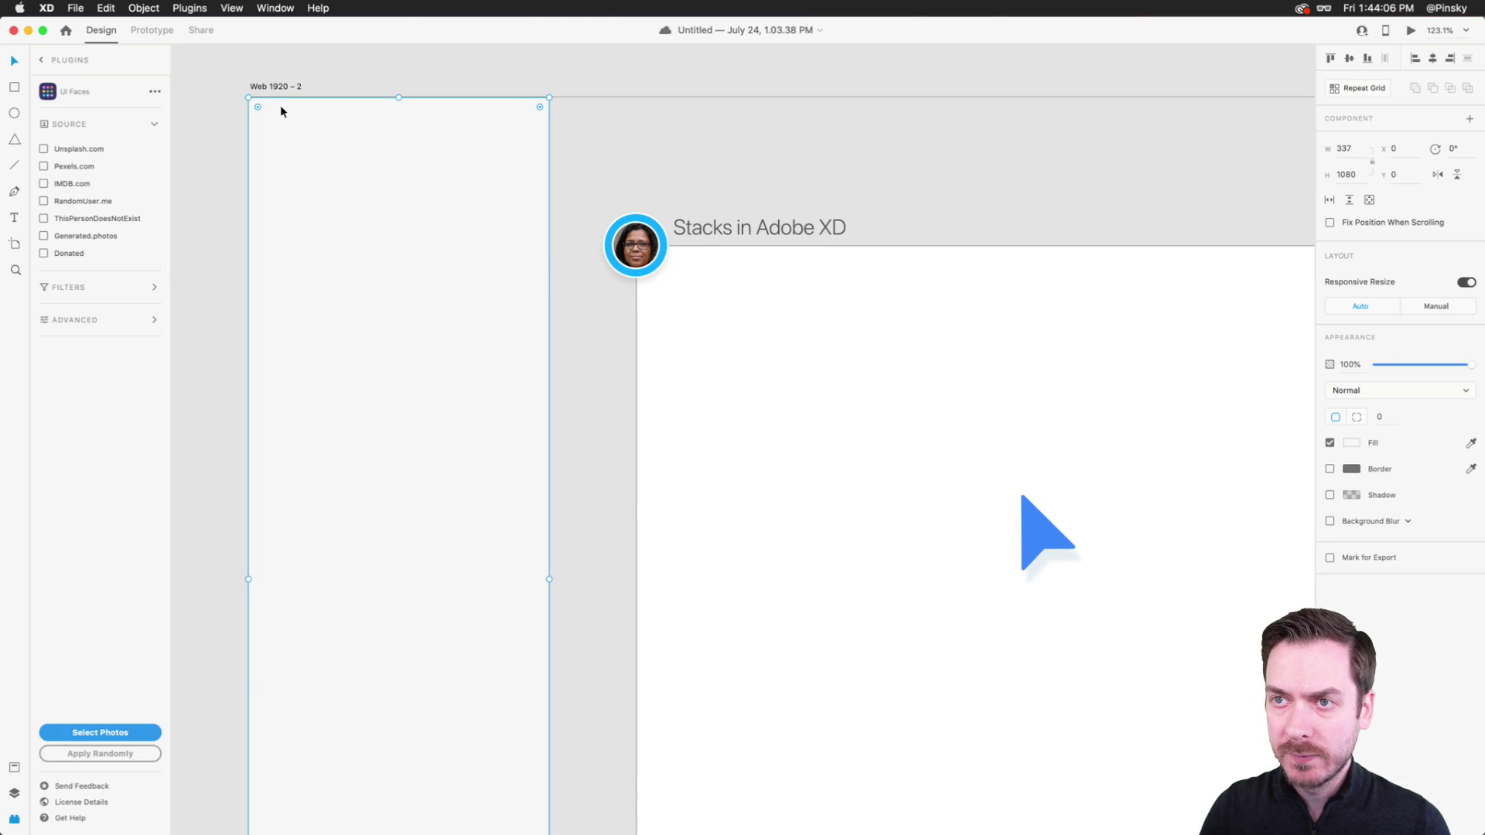
{"action": "scroll", "coordinate": [286, 97], "scroll_direction": "up", "scroll_amount": 3}
{"action": "key", "text": "super+y"}
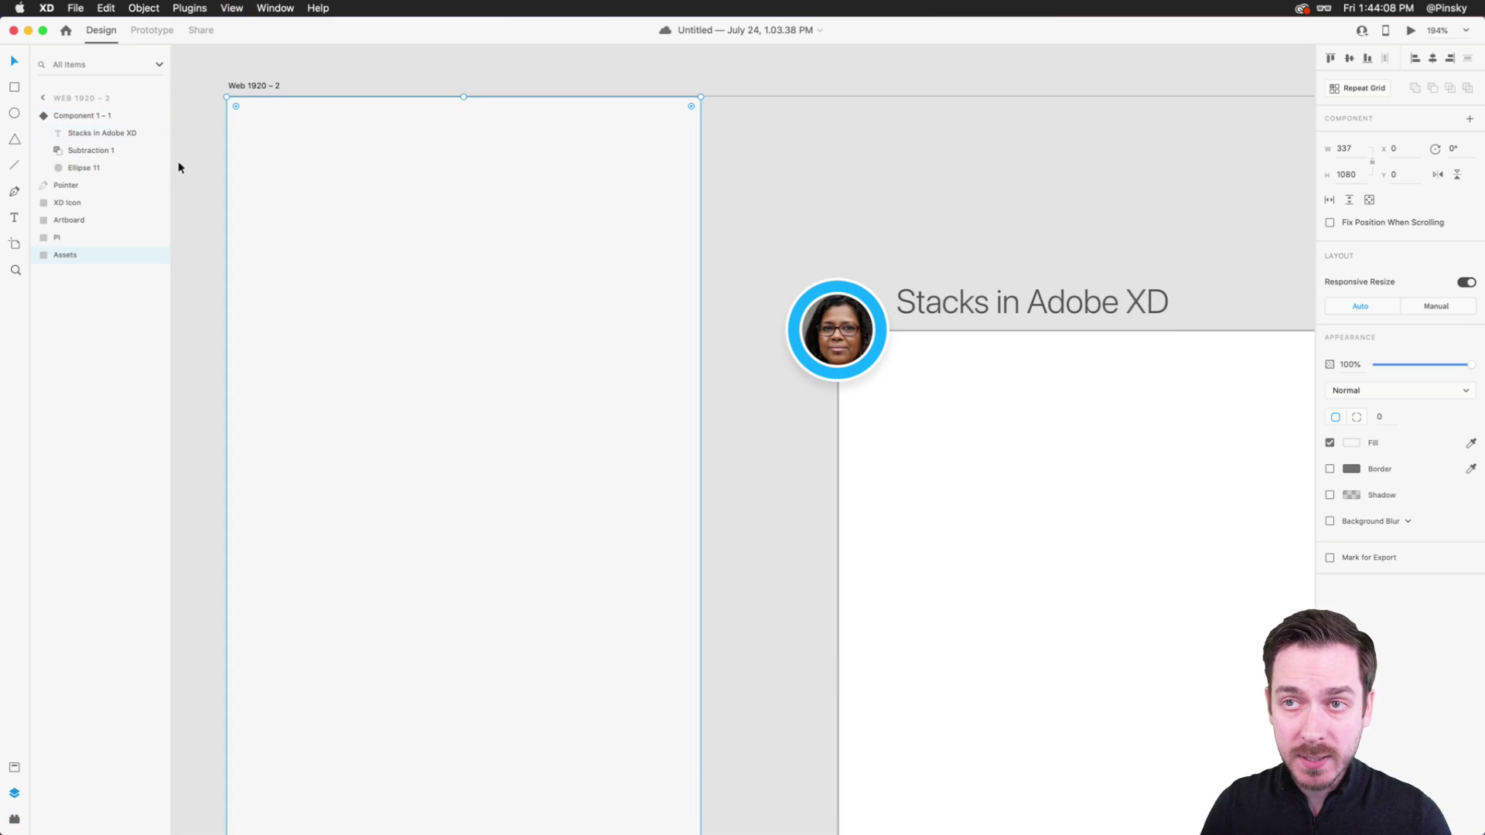
{"action": "scroll", "coordinate": [353, 346], "scroll_direction": "down", "scroll_amount": 3}
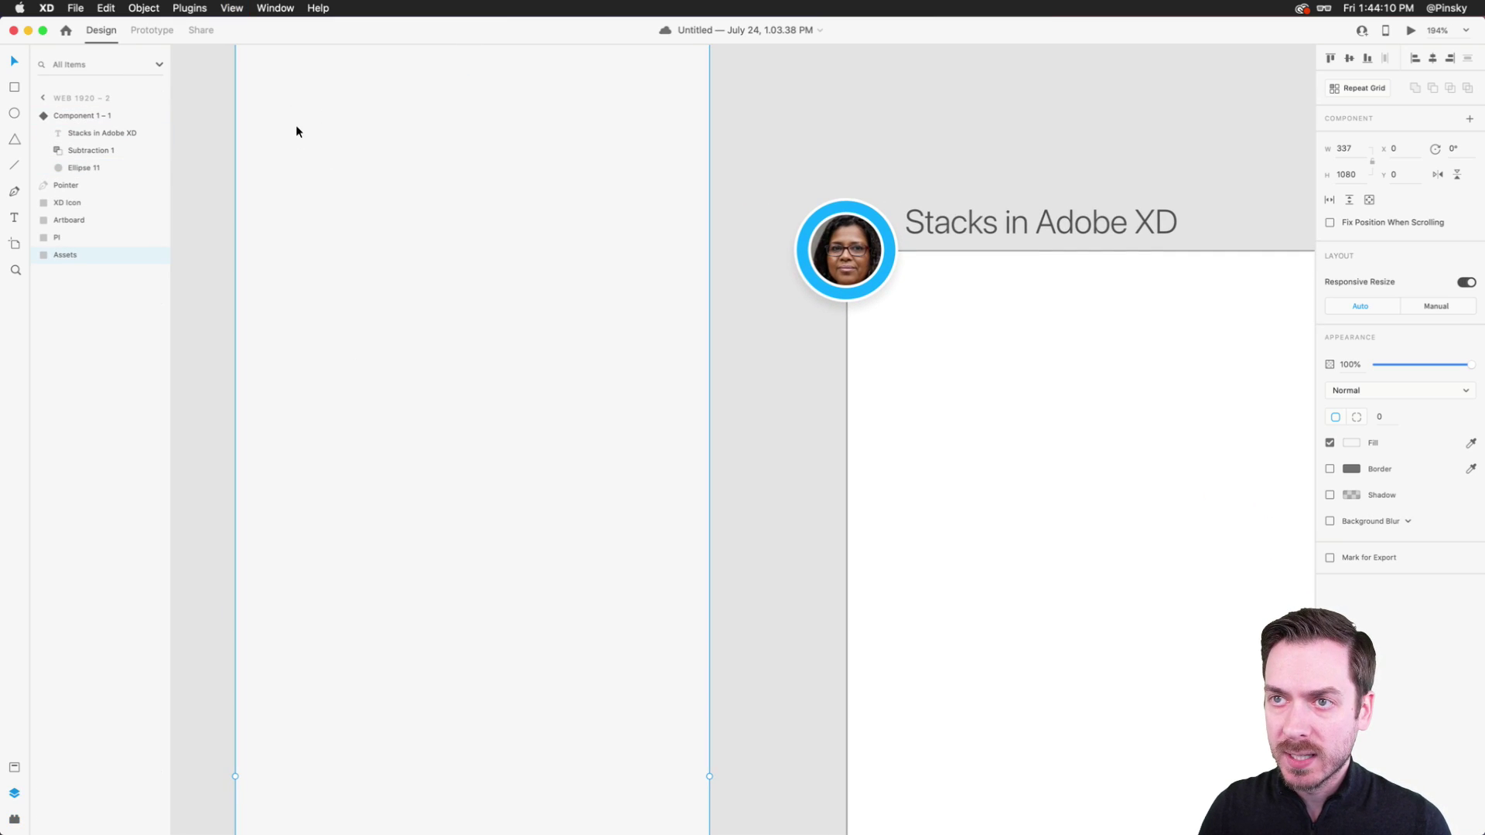
{"action": "scroll", "coordinate": [299, 135], "scroll_direction": "up", "scroll_amount": 3}
{"action": "key", "text": "r"}
{"action": "left_click_drag", "start_coordinate": [255, 102], "coordinate": [321, 135]}
{"action": "key", "text": "super+shift+y"}
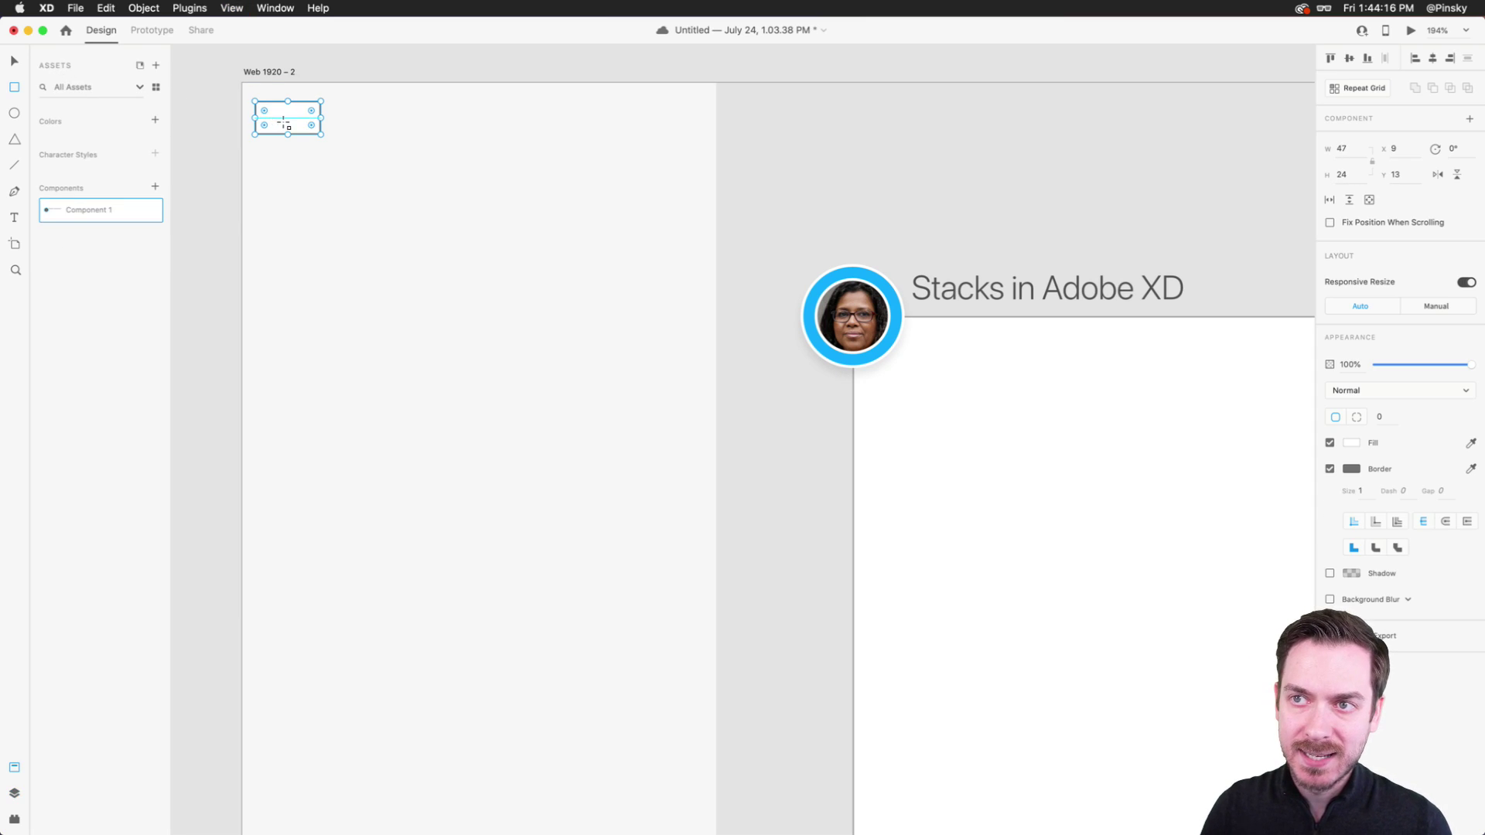
{"action": "left_click_drag", "start_coordinate": [288, 132], "coordinate": [288, 126]}
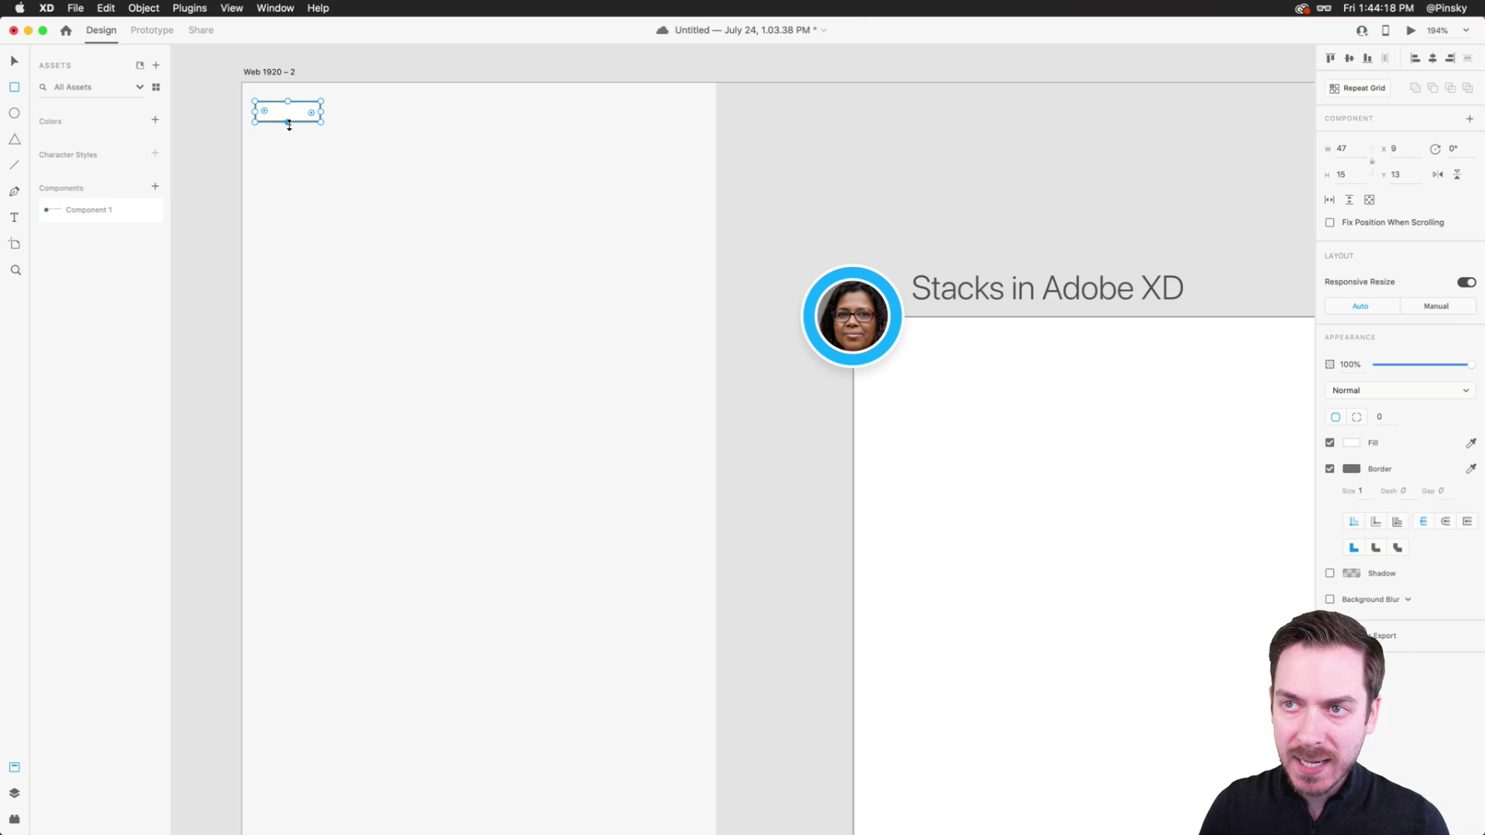
- Give the small rectangle a light grey fill at 100% opacity, no border and a corner radius of 2
{"action": "key", "text": "9"}
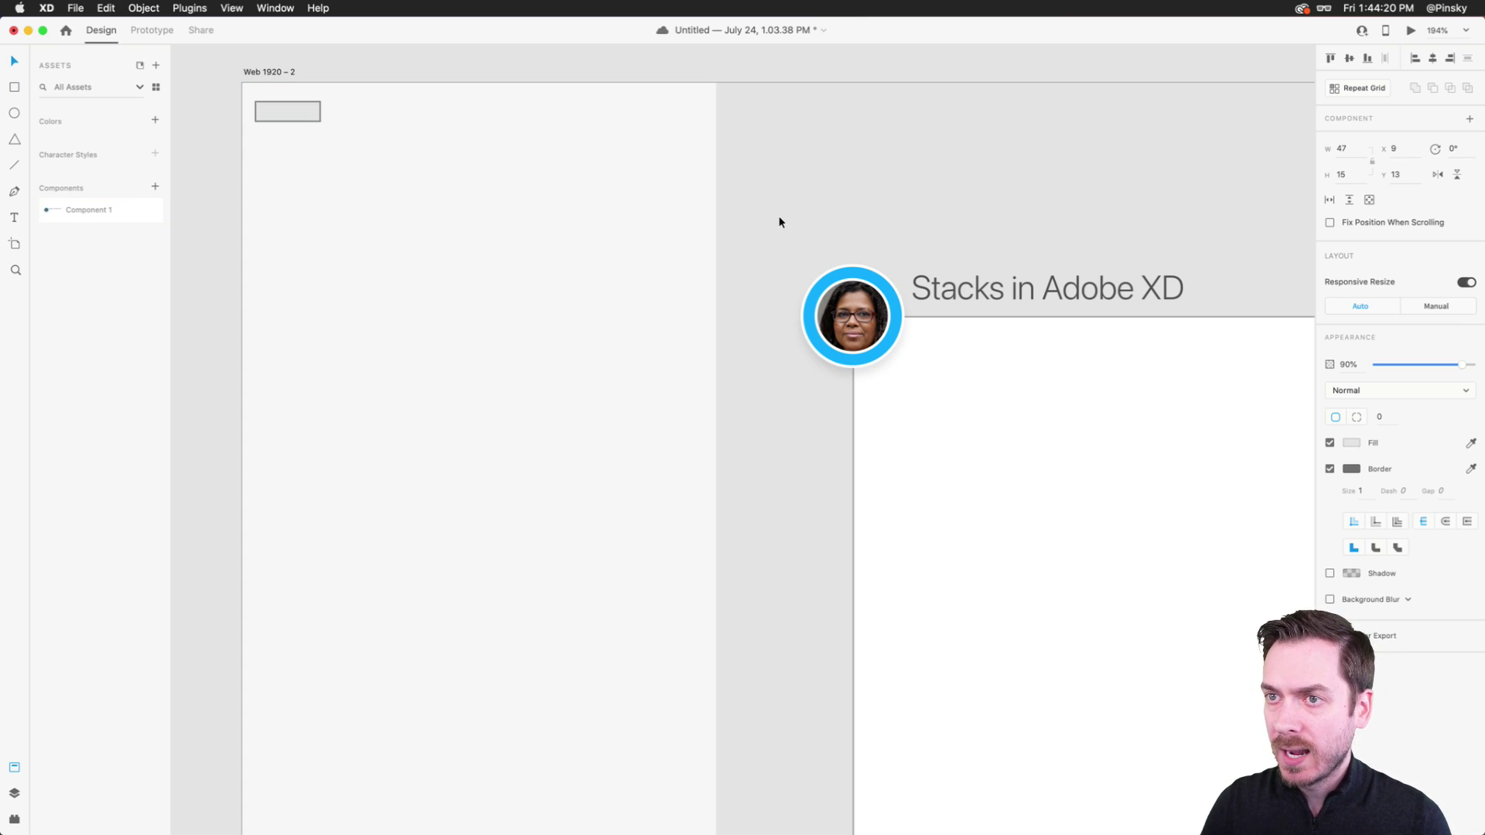
{"action": "left_click", "coordinate": [1330, 469]}
{"action": "left_click_drag", "start_coordinate": [1462, 364], "coordinate": [1472, 365]}
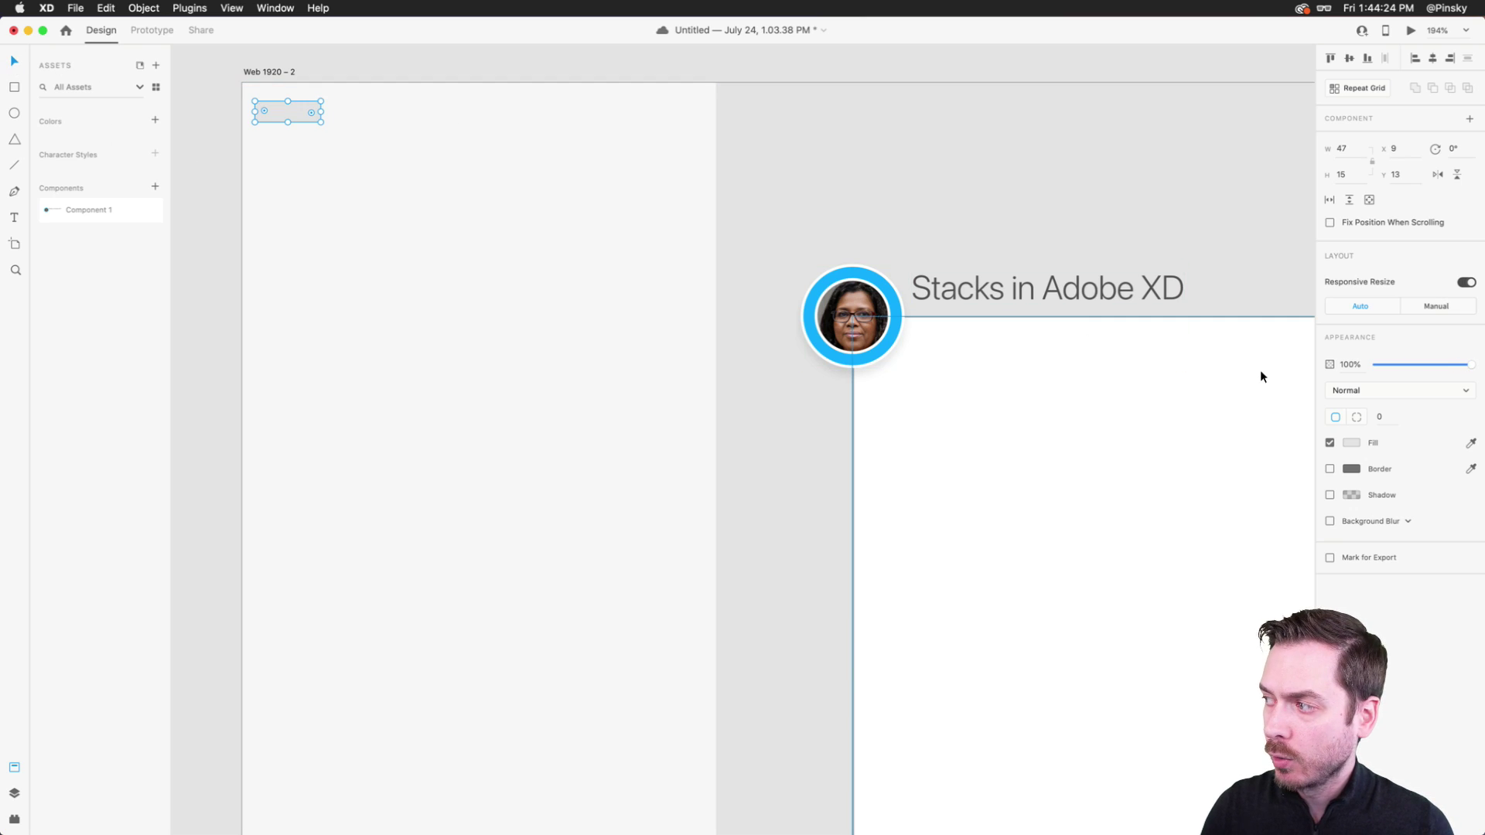
{"action": "left_click", "coordinate": [1379, 415]}
{"action": "type", "text": "2"}
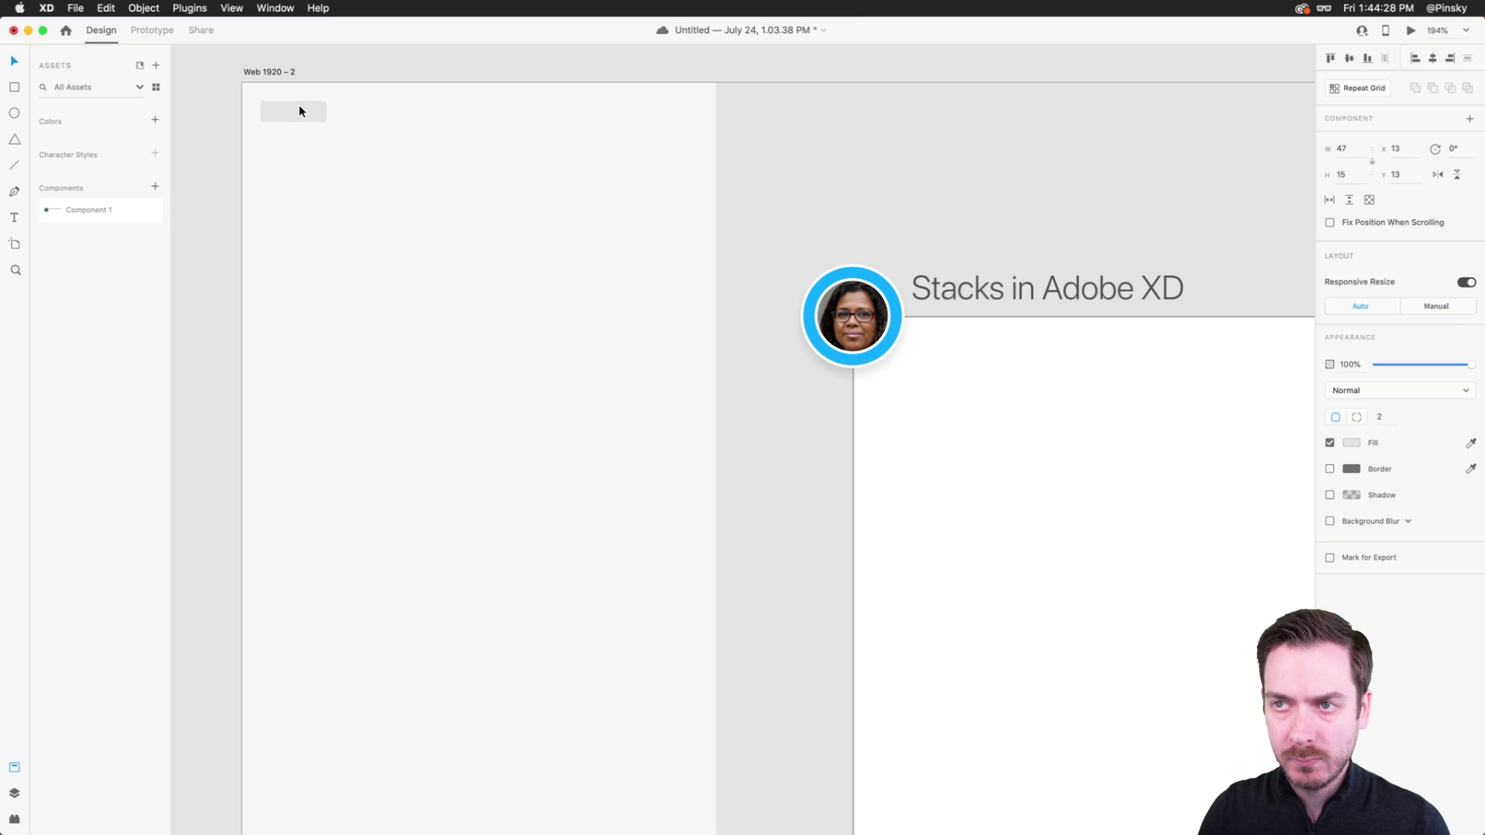
- Copy the rectangle below itself as a 15 px square followed by a bar about 115 by 15 px
{"action": "left_click_drag", "start_coordinate": [295, 106], "coordinate": [300, 147], "text": "alt"}
{"action": "key", "text": "alt"}
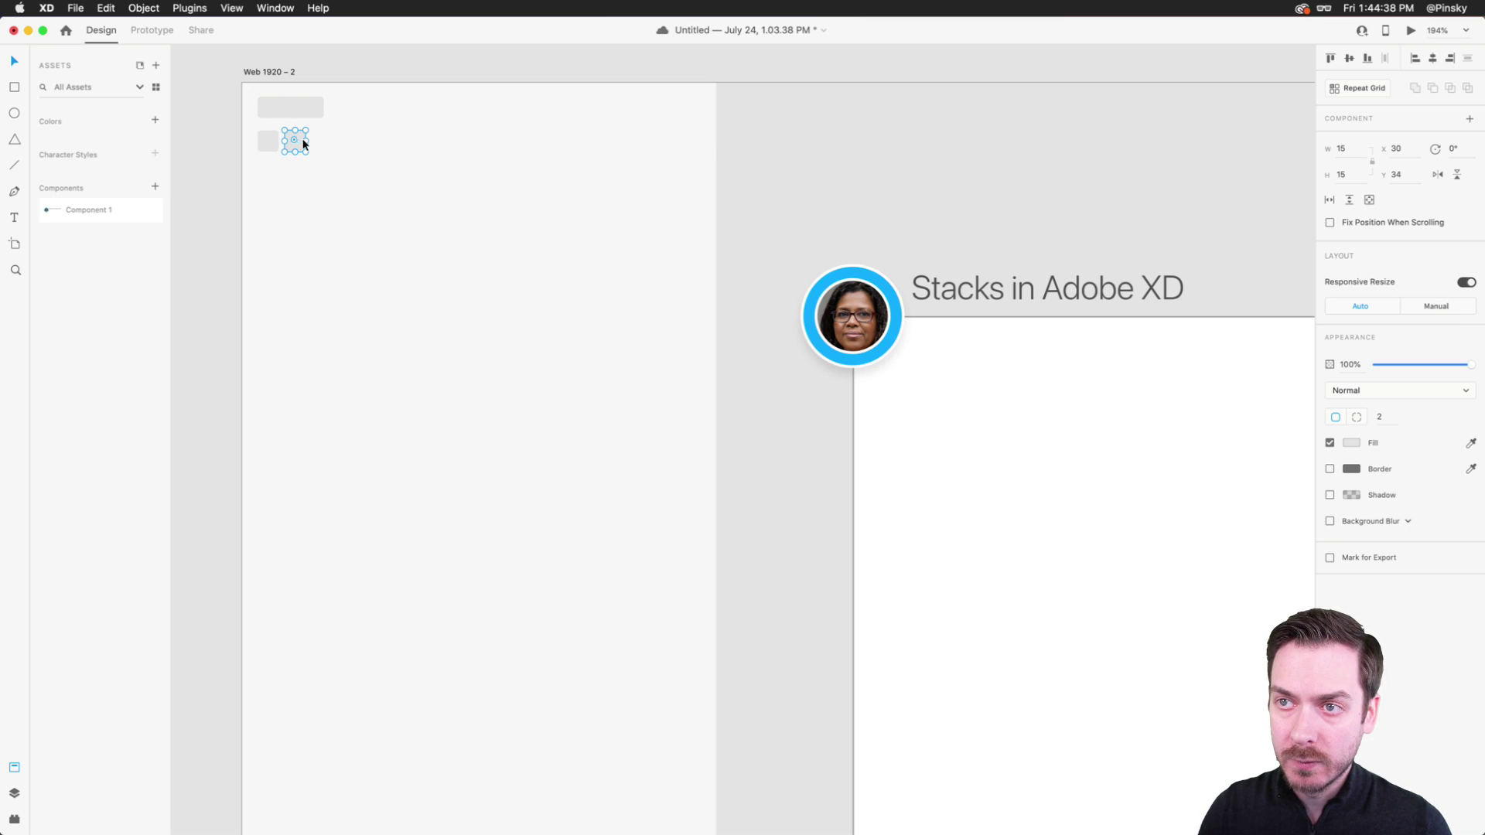
{"action": "left_click_drag", "start_coordinate": [305, 147], "coordinate": [446, 147]}
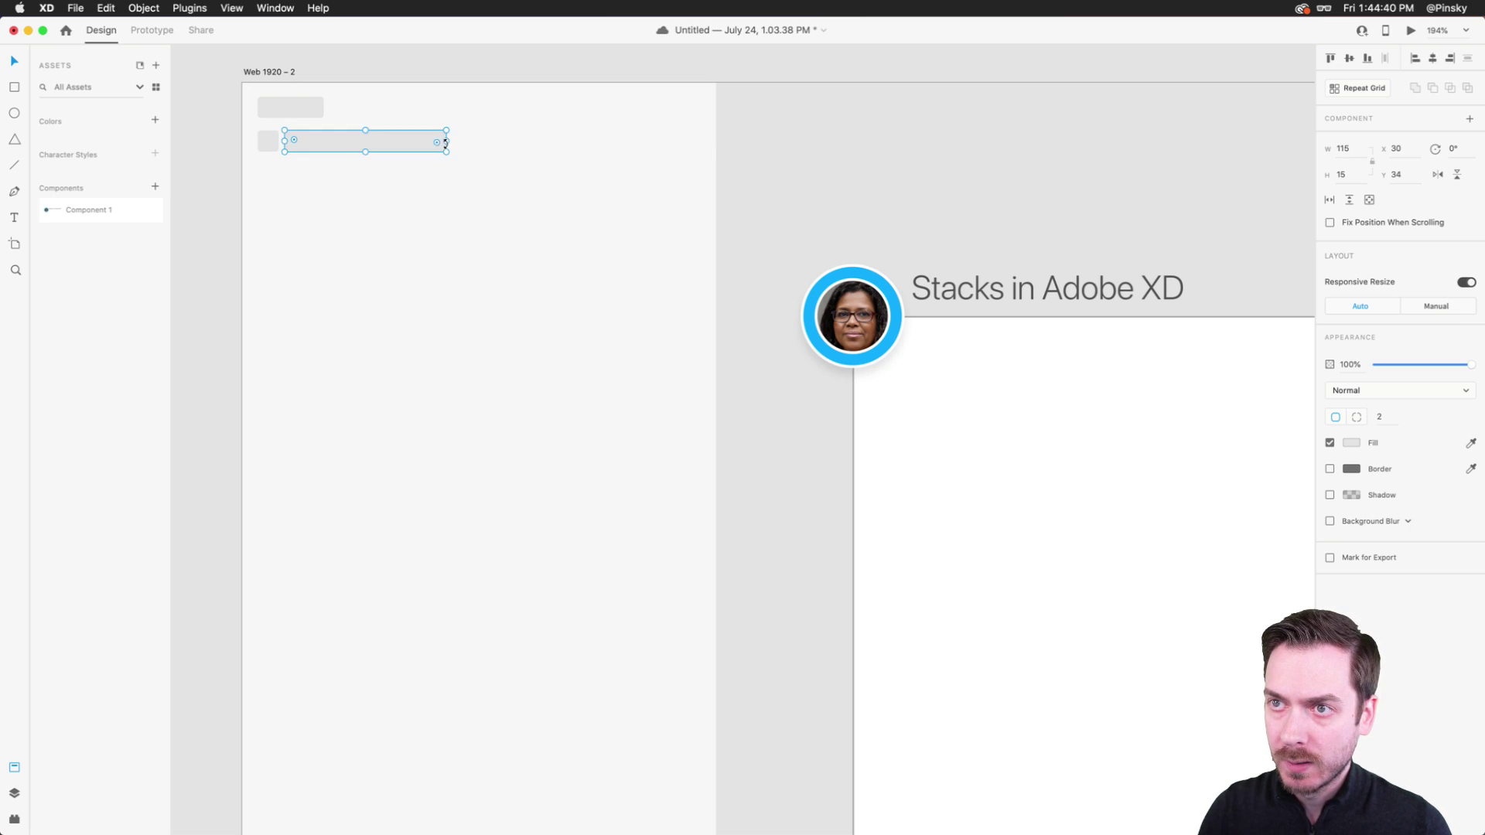
- Scale the three placeholder shapes together to a height of 20 and place them at X 16, Y 17
{"action": "scroll", "coordinate": [444, 143], "scroll_direction": "down", "scroll_amount": 5}
{"action": "scroll", "coordinate": [444, 142], "scroll_direction": "up", "scroll_amount": 4}
{"action": "left_click_drag", "start_coordinate": [256, 92], "coordinate": [419, 160]}
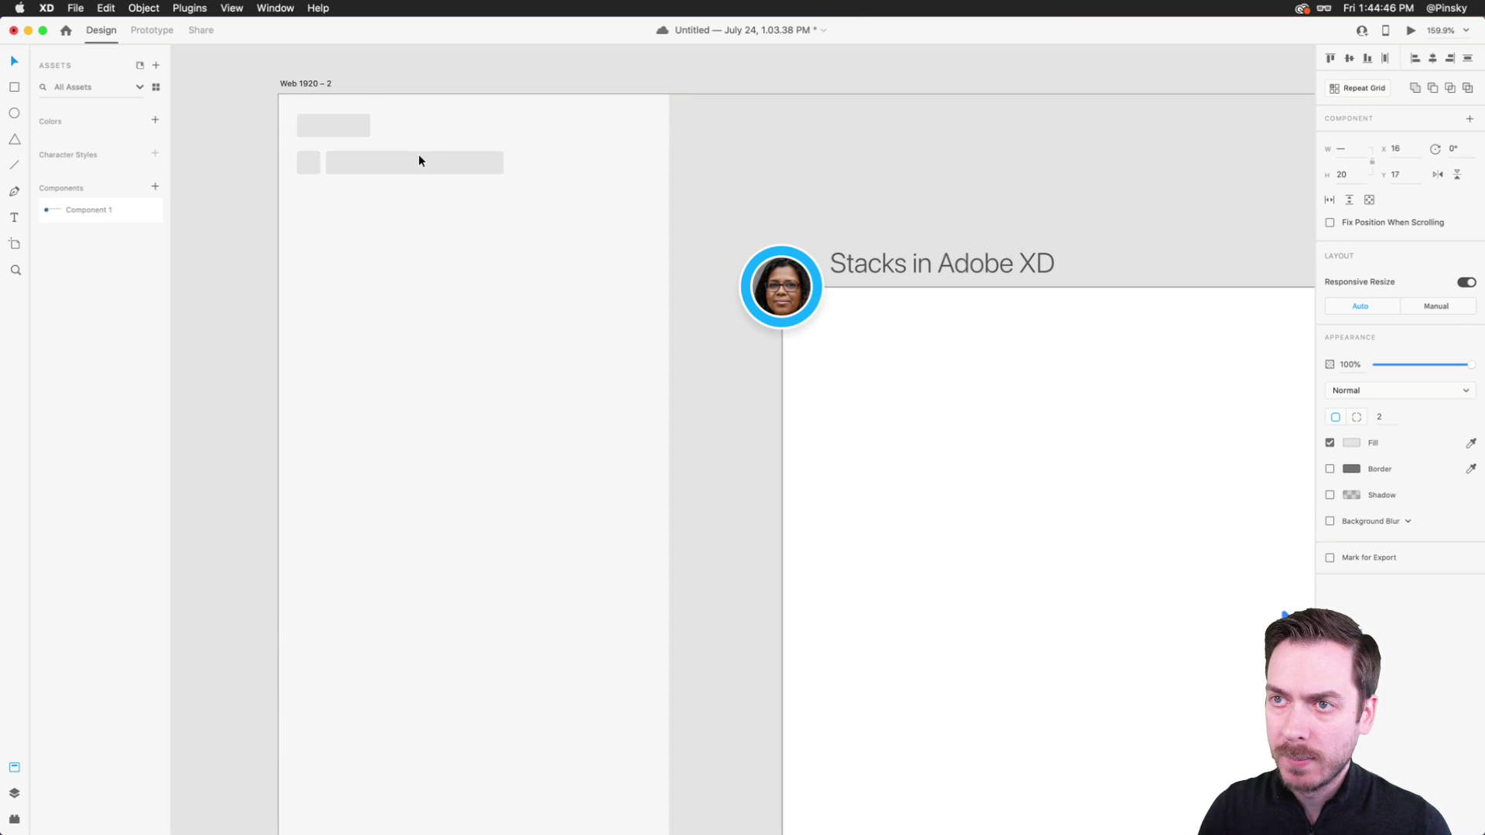
{"action": "left_click", "coordinate": [246, 122]}
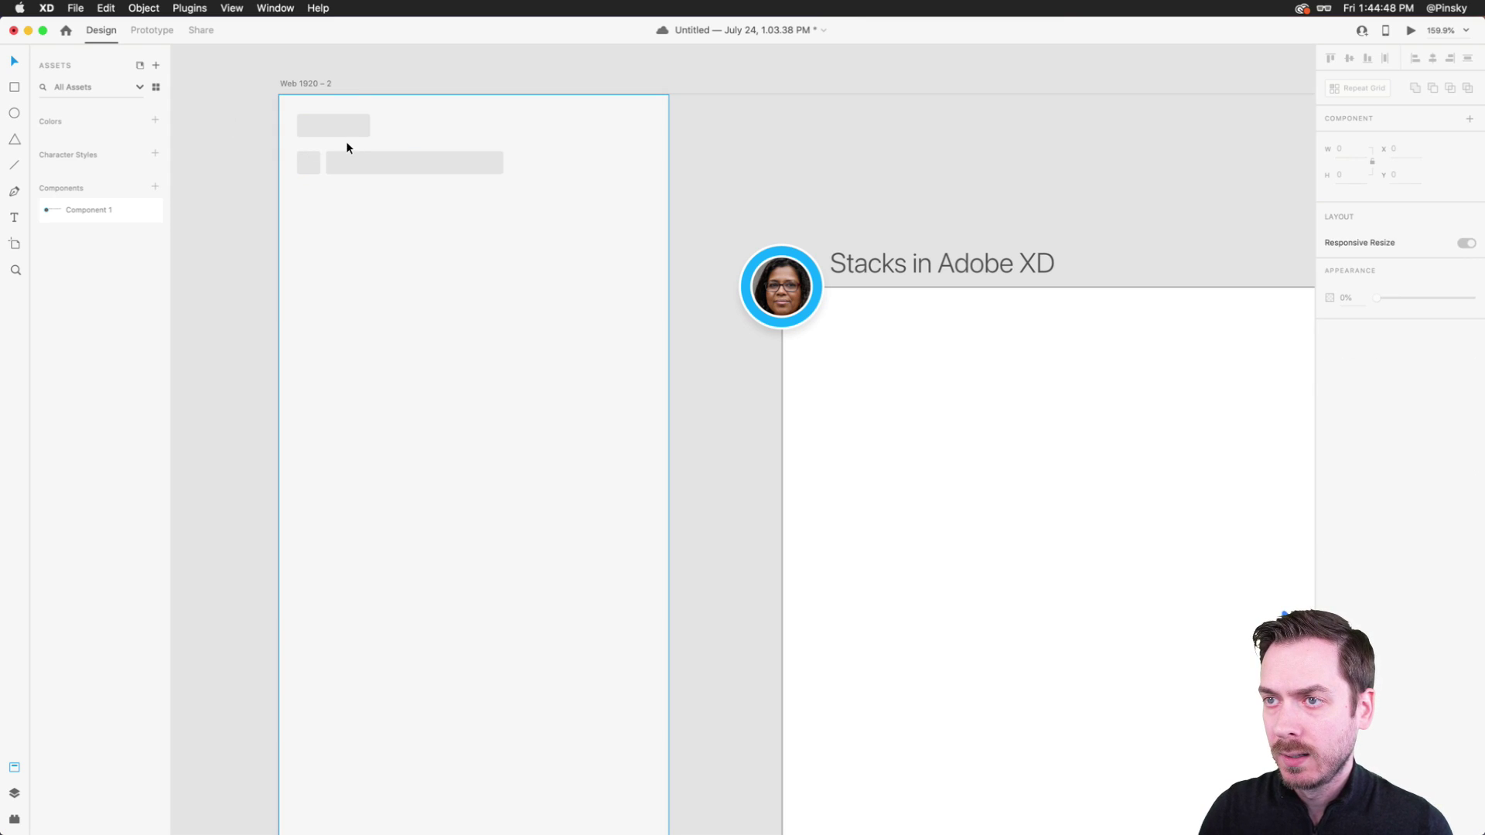
- Copy the small square to the far end of the second placeholder row and twice to the far end of the first row
{"action": "left_click_drag", "start_coordinate": [308, 161], "coordinate": [591, 170]}
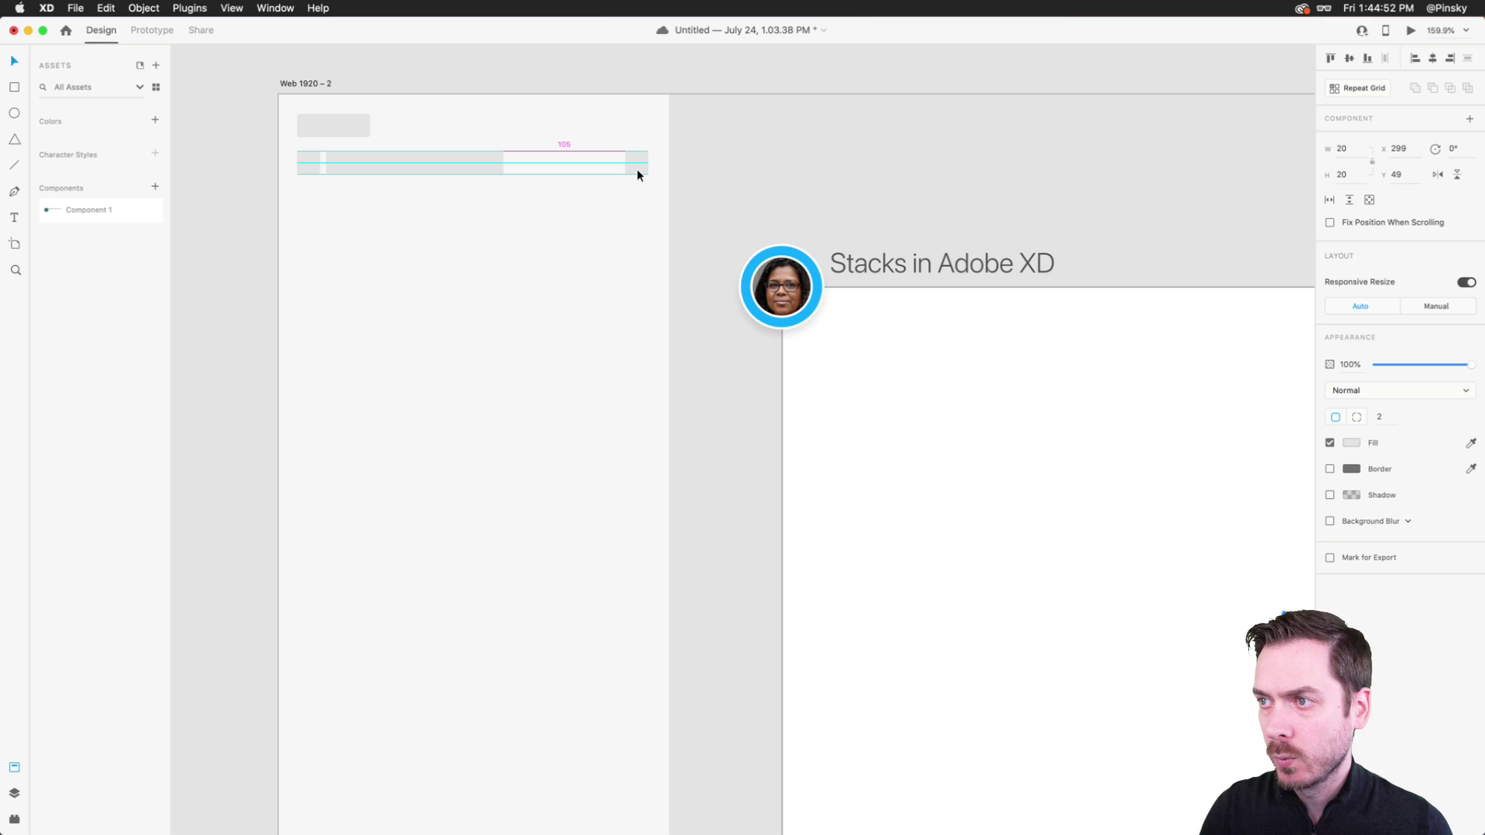
{"action": "left_click_drag", "start_coordinate": [638, 171], "coordinate": [614, 118]}
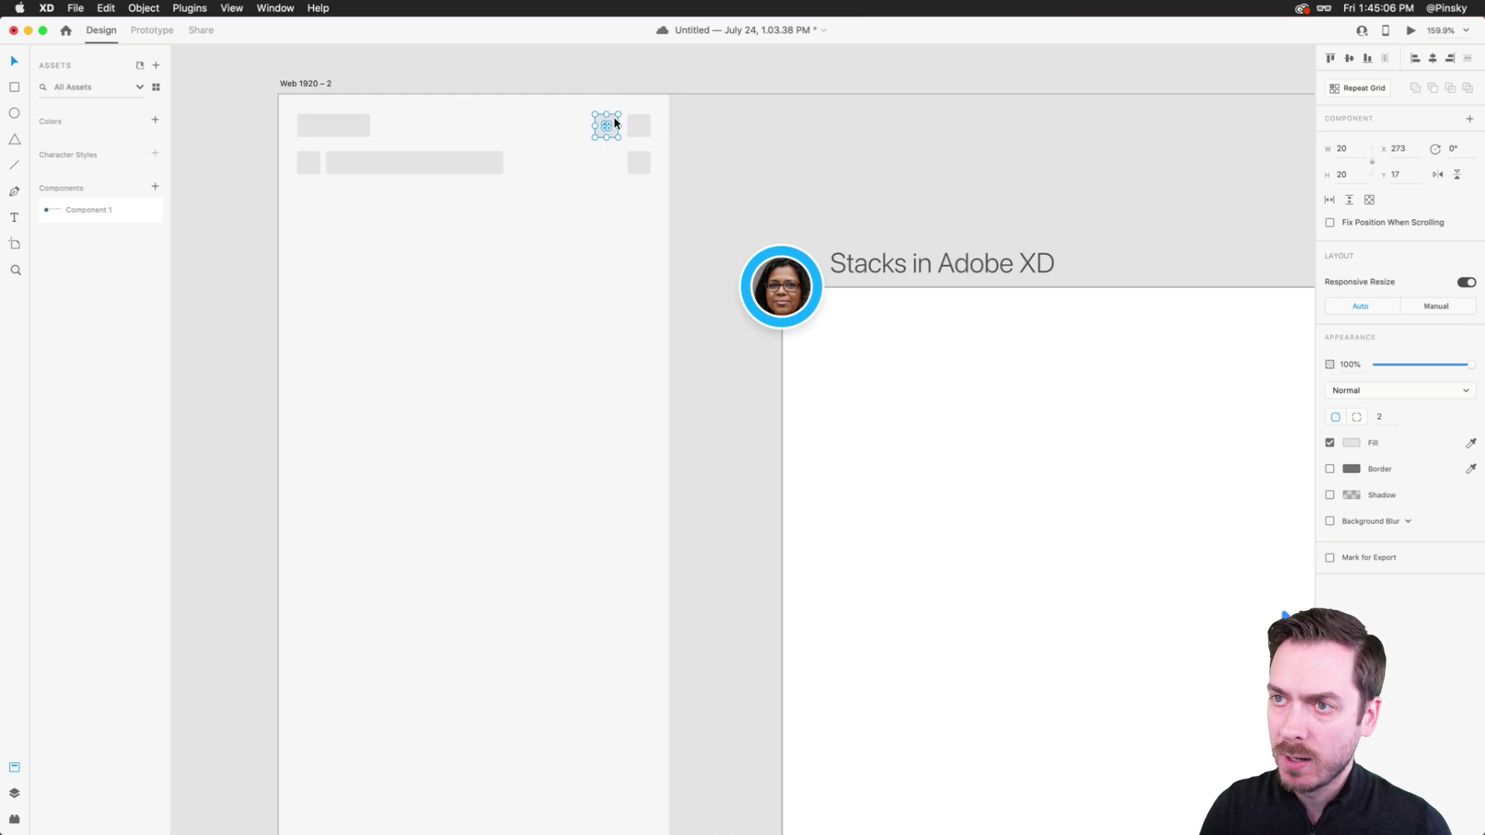
- Copy the long bar down to about Y 270, enlarge it into a card about 305 by 79 px and set its corner radius to 8
{"action": "scroll", "coordinate": [615, 118], "scroll_direction": "down", "scroll_amount": 3}
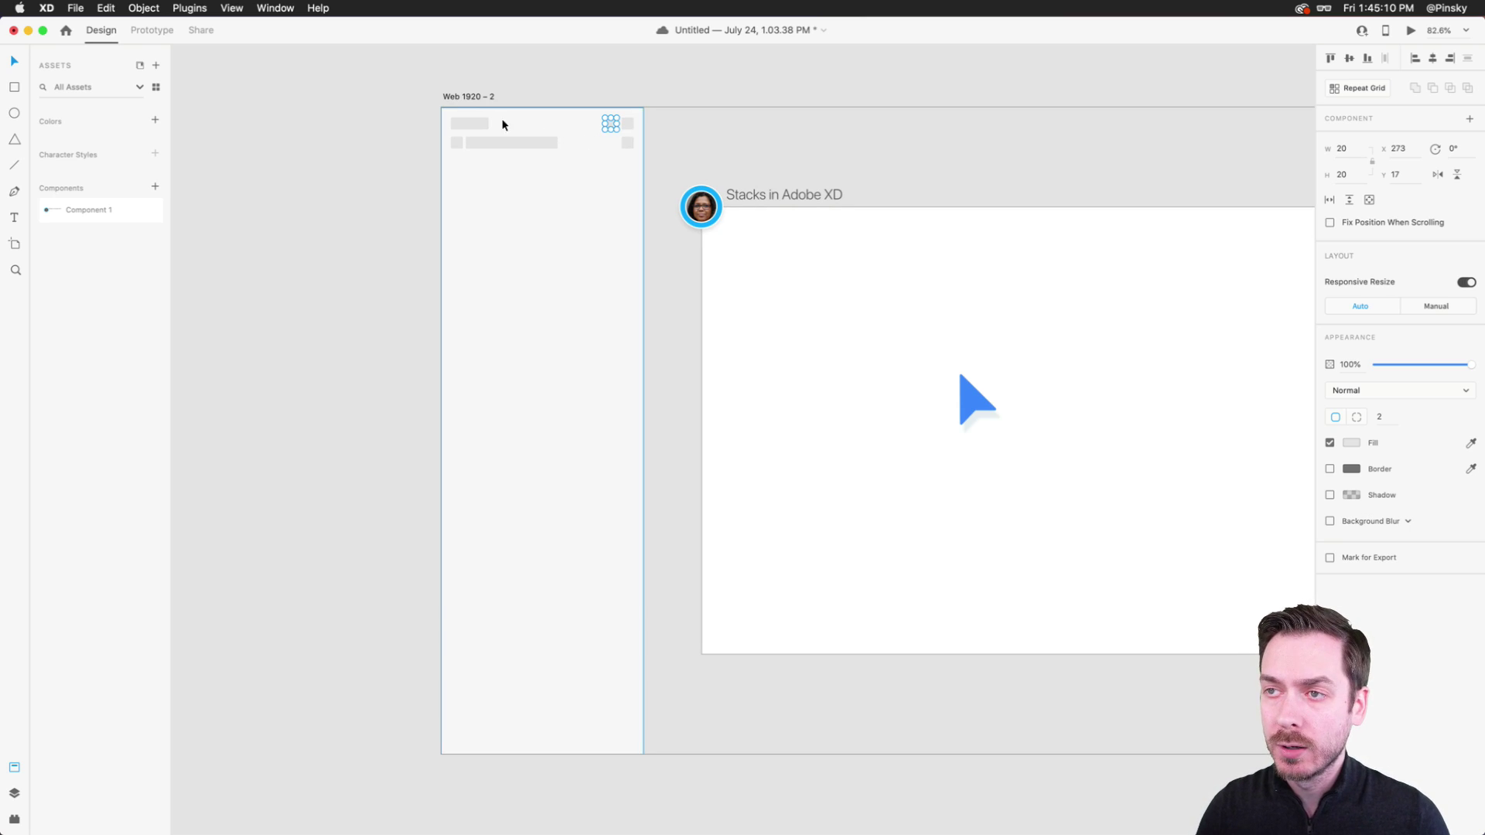
{"action": "left_click", "coordinate": [491, 143]}
{"action": "left_click_drag", "start_coordinate": [492, 154], "coordinate": [479, 278]}
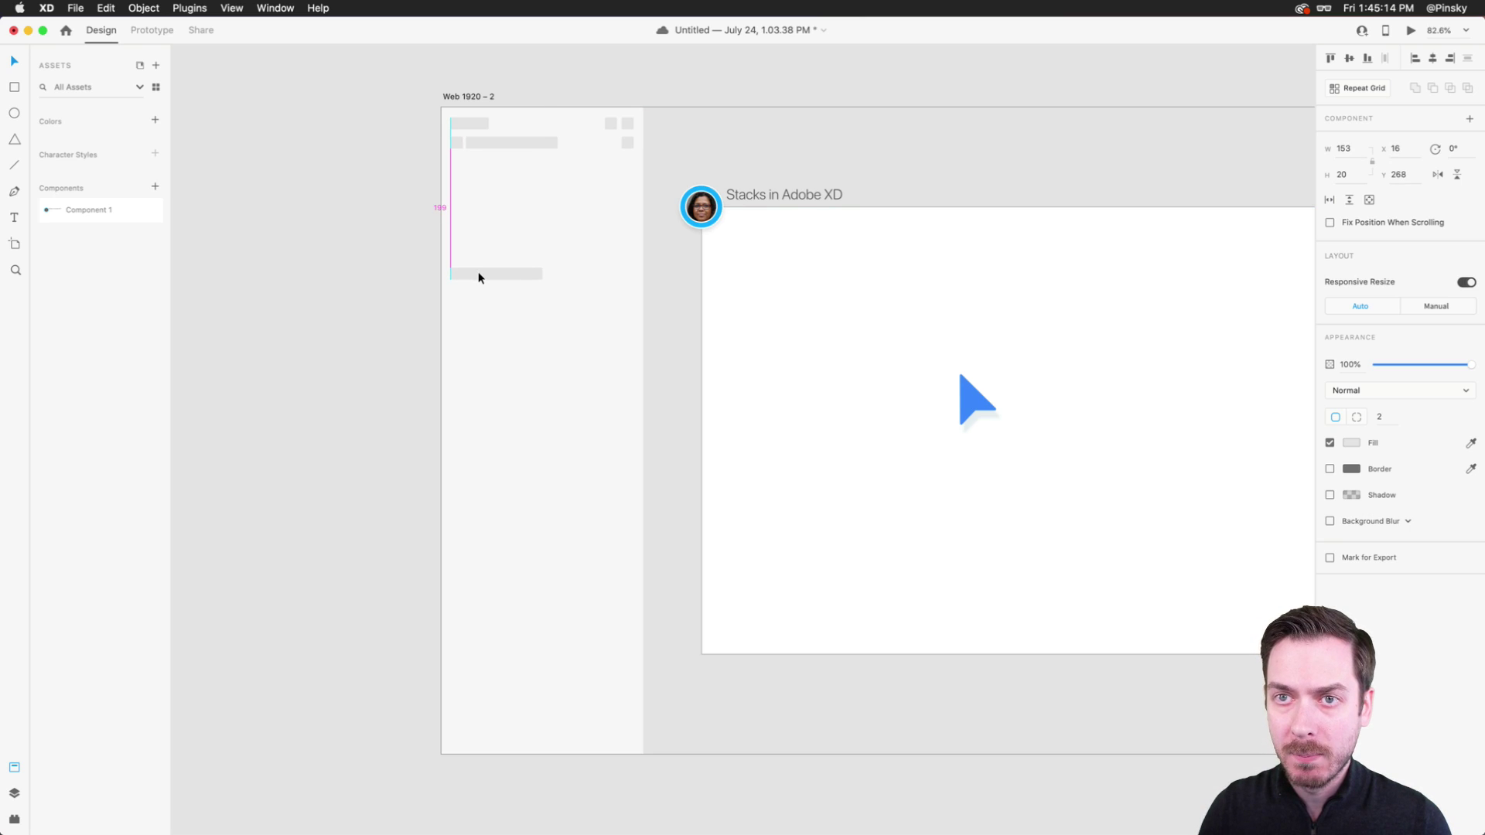
{"action": "left_click_drag", "start_coordinate": [543, 275], "coordinate": [634, 284]}
{"action": "left_click_drag", "start_coordinate": [540, 283], "coordinate": [547, 317]}
{"action": "left_click", "coordinate": [1377, 417]}
{"action": "type", "text": "8"}
{"action": "key", "text": "Return"}
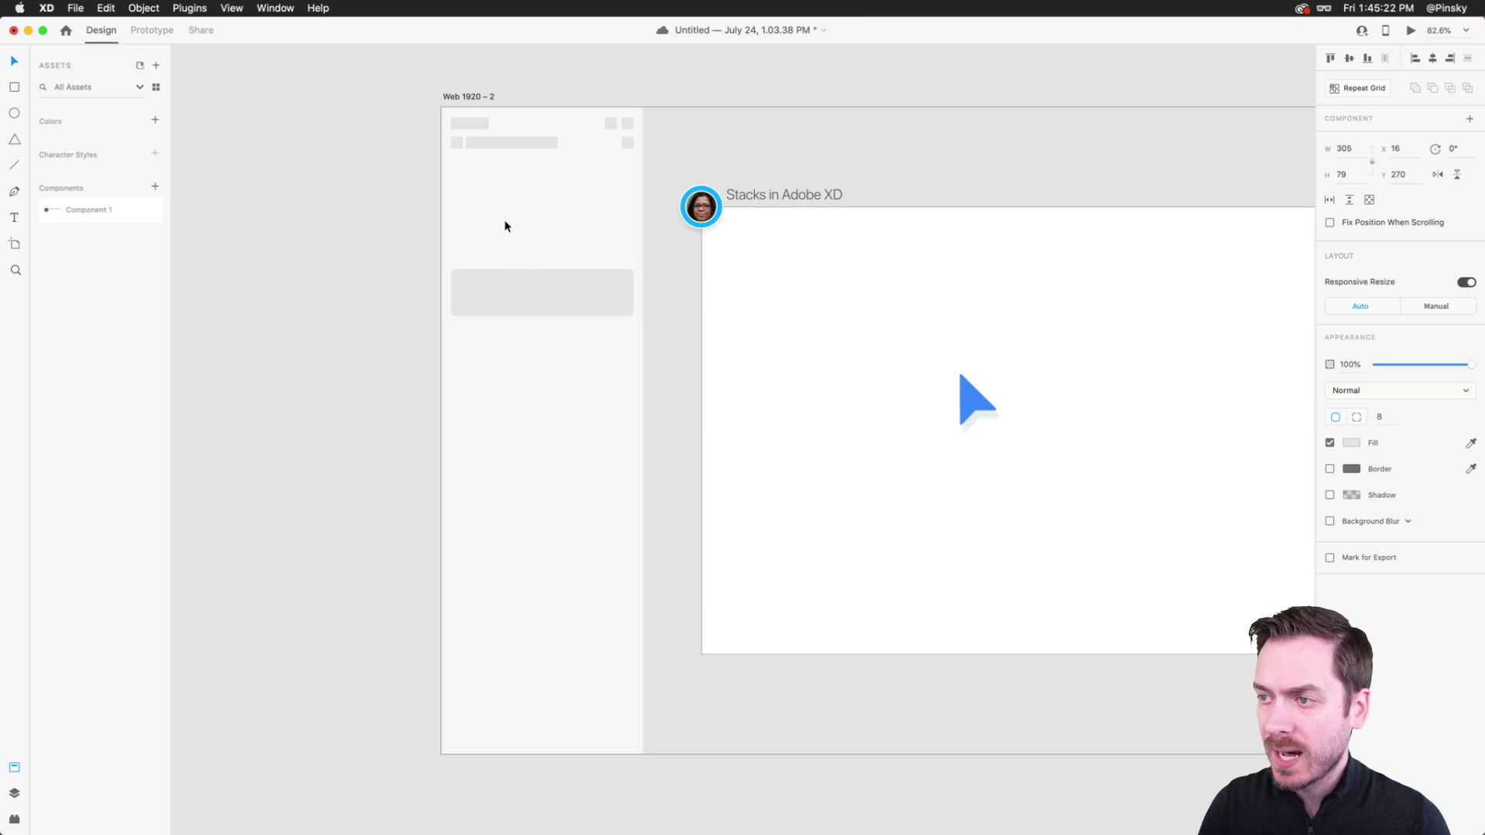
- Show the document assets as a grid and add the header component's title text as a character style
{"action": "scroll", "coordinate": [505, 226], "scroll_direction": "up", "scroll_amount": 5}
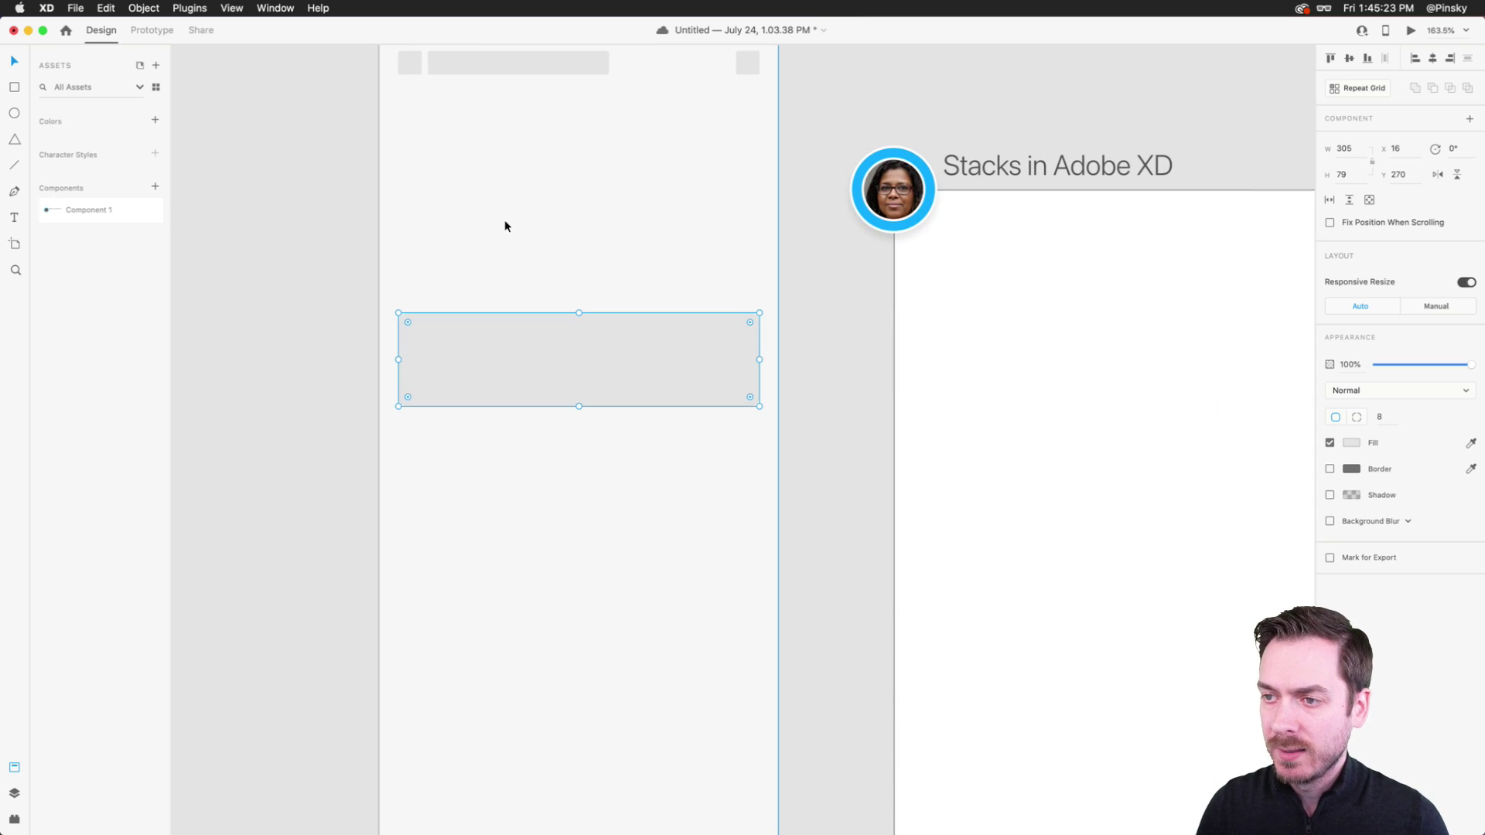
{"action": "left_click", "coordinate": [156, 89]}
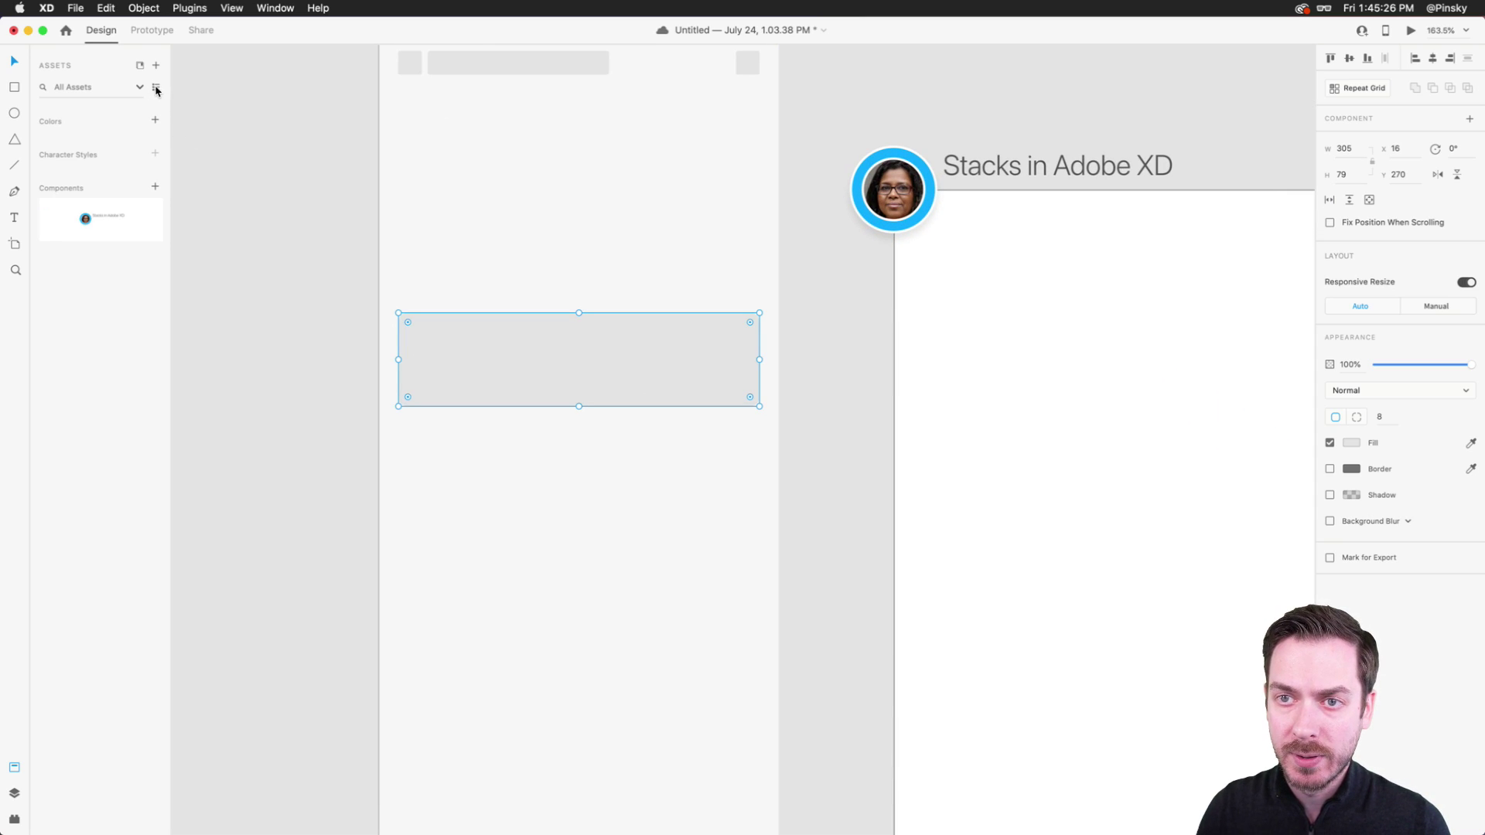
{"action": "double_click", "coordinate": [1008, 151]}
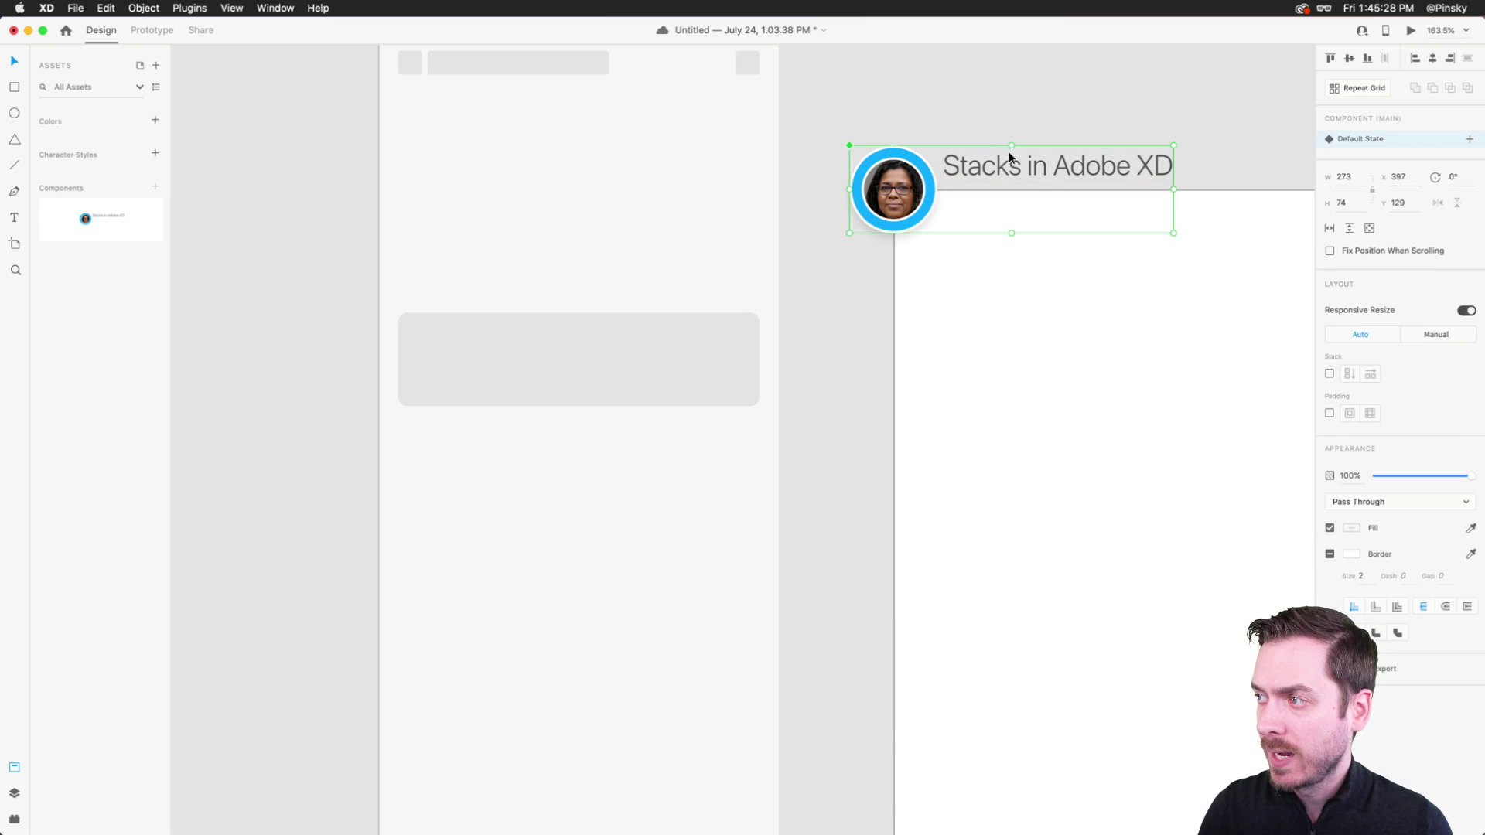
{"action": "left_click", "coordinate": [154, 154]}
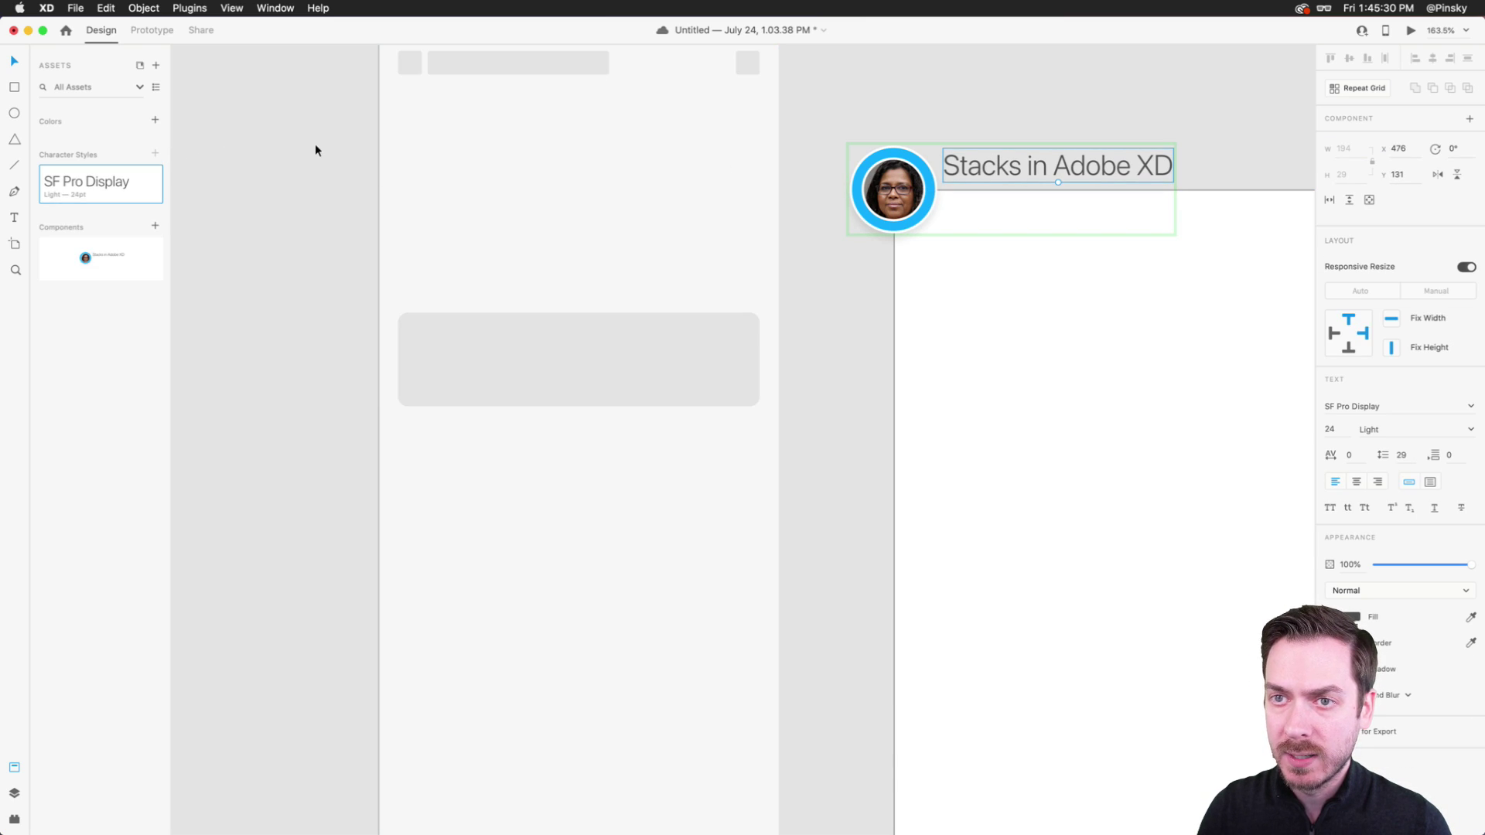
- Add the avatar ring's blue fill and white border to the document's saved colors
{"action": "left_click", "coordinate": [890, 193]}
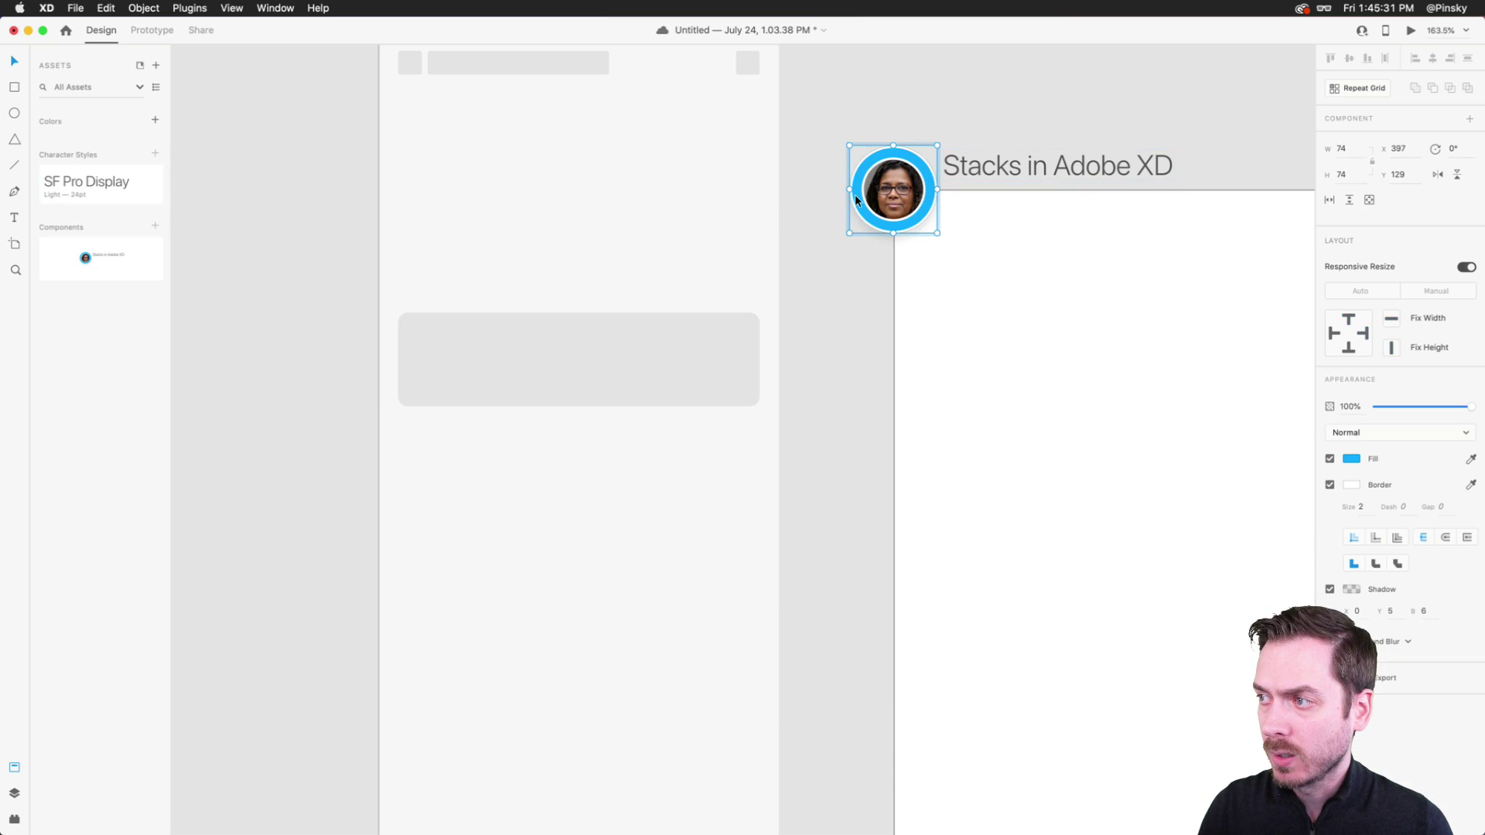
{"action": "left_click", "coordinate": [155, 121]}
{"action": "left_click", "coordinate": [322, 225]}
- Copy the long placeholder bar to just above the large card and shorten it to about 72 px as a heading
{"action": "left_click", "coordinate": [529, 341]}
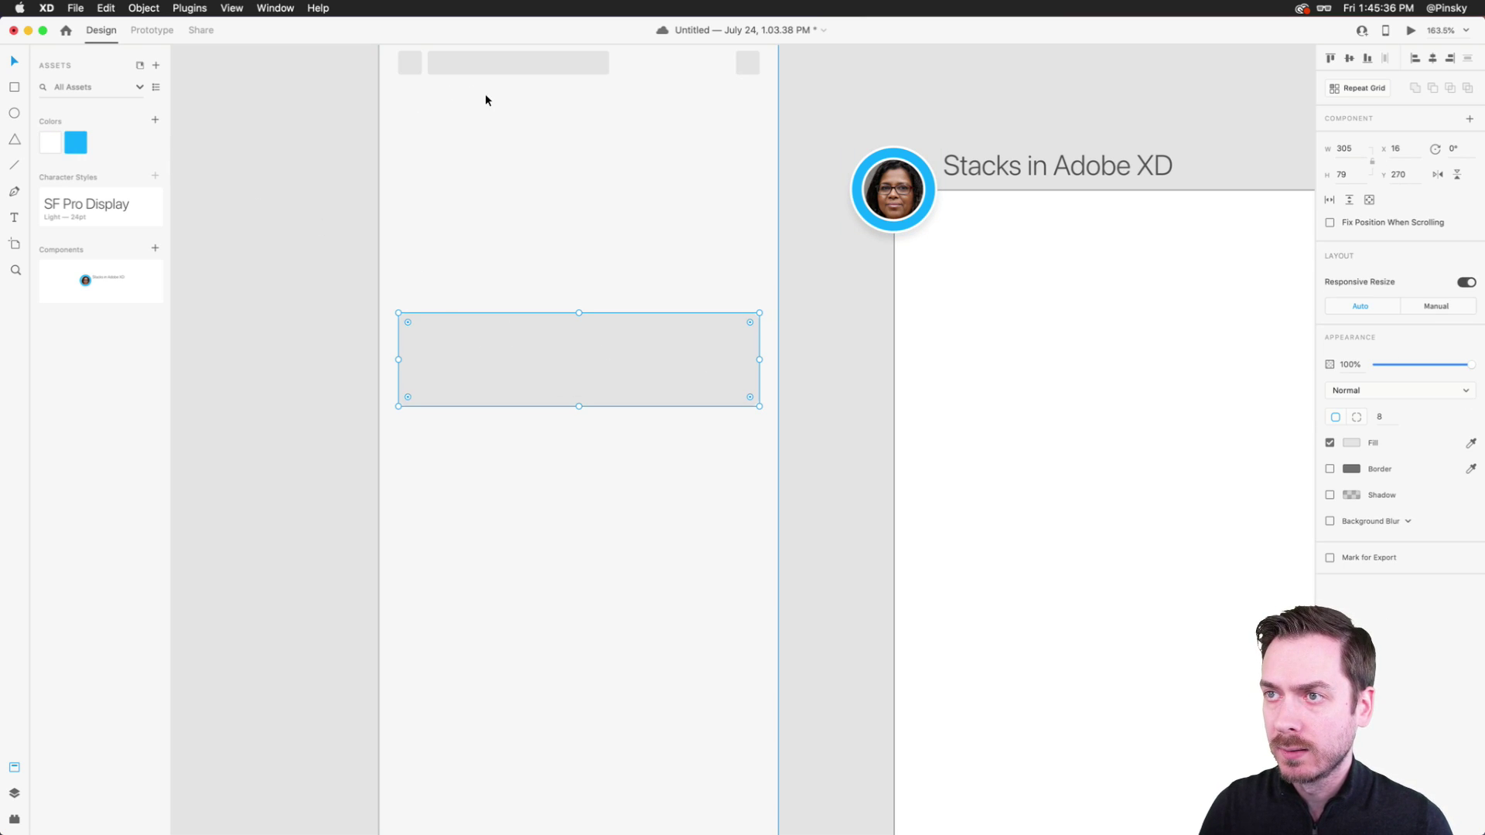
{"action": "scroll", "coordinate": [486, 99], "scroll_direction": "up", "scroll_amount": 2}
{"action": "left_click_drag", "start_coordinate": [484, 106], "coordinate": [455, 337]}
{"action": "left_click_drag", "start_coordinate": [573, 338], "coordinate": [474, 335]}
- Turn the large card into a vertical repeat grid of four cards and tighten the gaps between them
{"action": "scroll", "coordinate": [474, 338], "scroll_direction": "down", "scroll_amount": 3}
{"action": "scroll", "coordinate": [511, 294], "scroll_direction": "down", "scroll_amount": 1}
{"action": "left_click", "coordinate": [510, 289]}
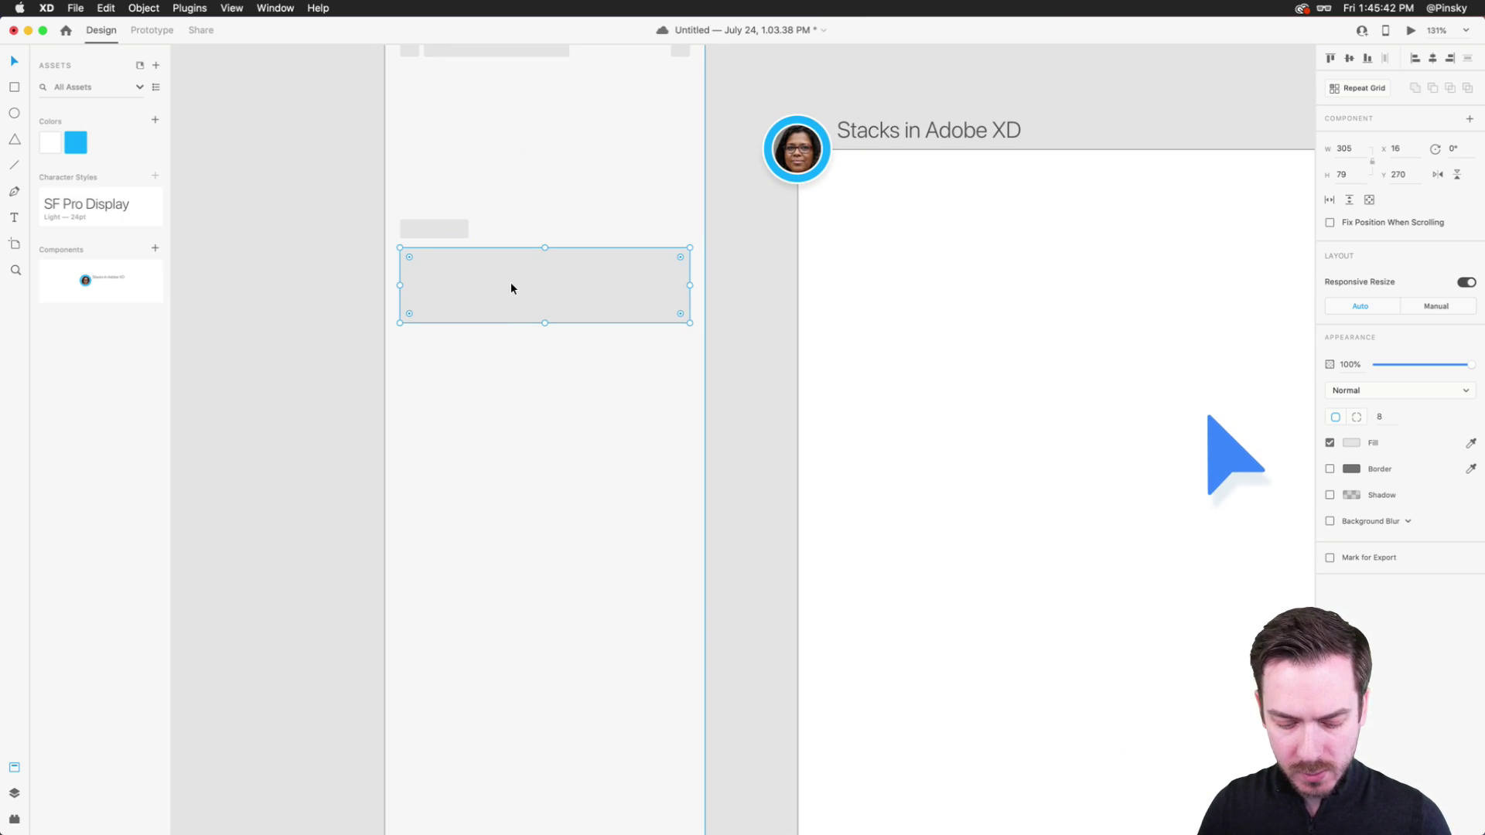
{"action": "key", "text": "super+r"}
{"action": "left_click_drag", "start_coordinate": [545, 324], "coordinate": [545, 609]}
{"action": "left_click_drag", "start_coordinate": [541, 494], "coordinate": [540, 488]}
- Duplicate the heading bar together with the four-card grid below the original set in the assets panel
{"action": "scroll", "coordinate": [539, 489], "scroll_direction": "down", "scroll_amount": 3}
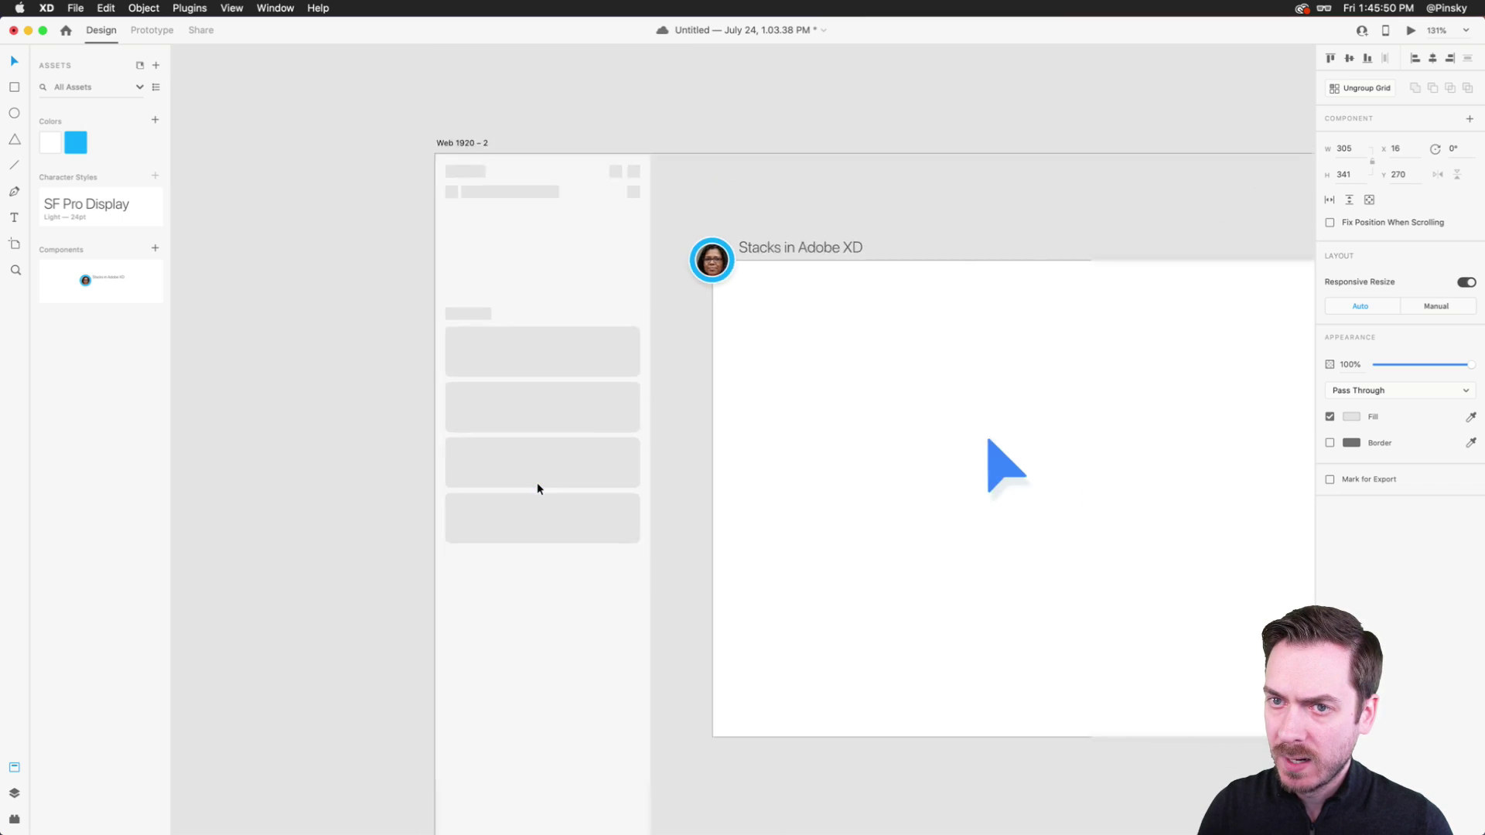
{"action": "scroll", "coordinate": [538, 489], "scroll_direction": "down", "scroll_amount": 5}
{"action": "left_click", "coordinate": [461, 195], "text": "shift"}
{"action": "left_click_drag", "start_coordinate": [477, 228], "coordinate": [481, 441]}
- Copy the 72 px heading bar up into the empty space above the card list, at about X 16, Y 105
{"action": "scroll", "coordinate": [497, 253], "scroll_direction": "up", "scroll_amount": 5}
{"action": "left_click", "coordinate": [425, 344]}
{"action": "left_click_drag", "start_coordinate": [424, 343], "coordinate": [430, 180]}
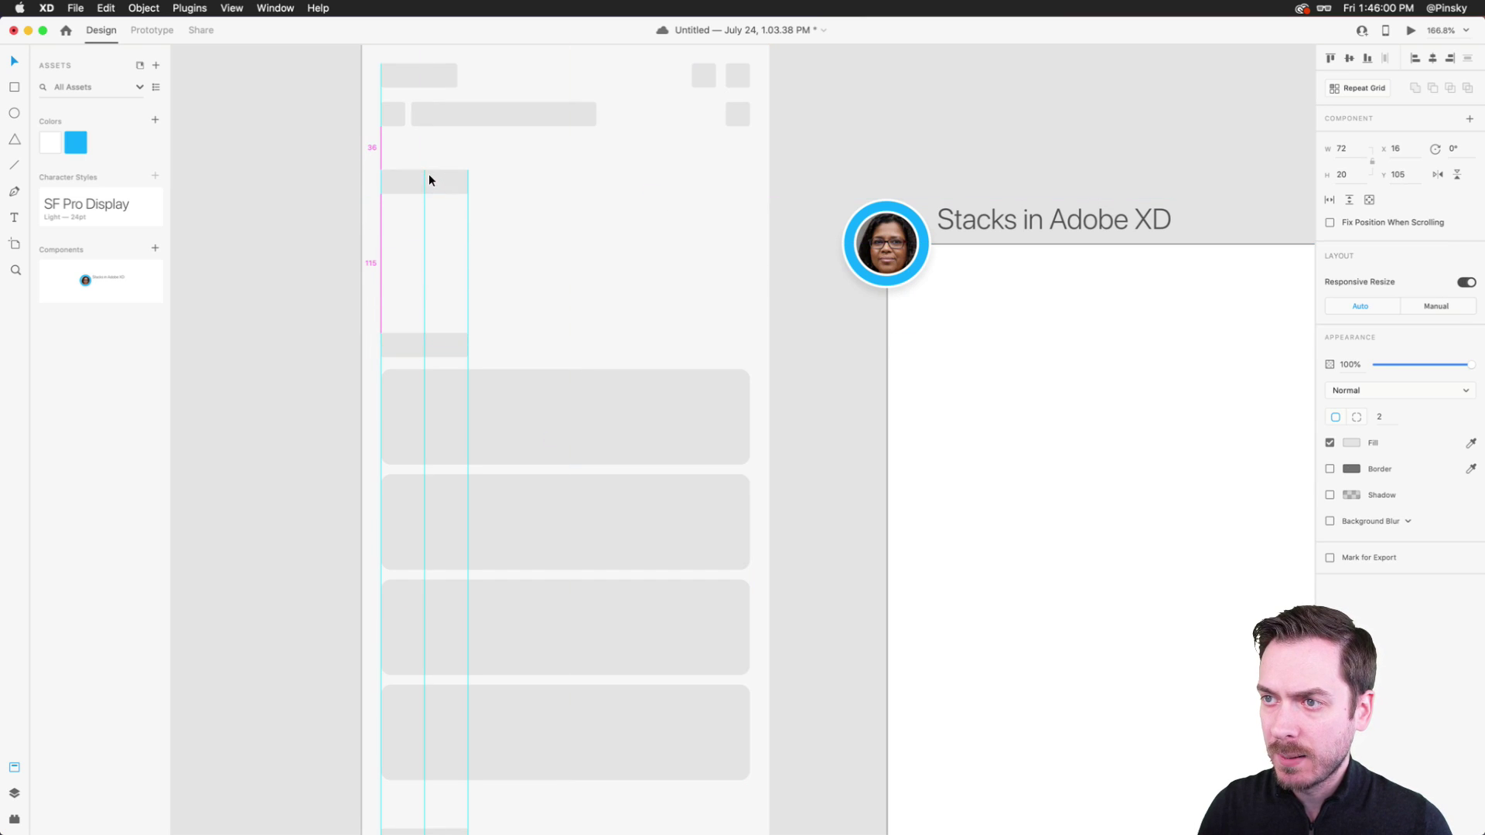
- Copy the small square below the upper heading bar, enlarge it to about 42 by 42 px and repeat it as a row of six
{"action": "left_click_drag", "start_coordinate": [391, 119], "coordinate": [433, 255]}
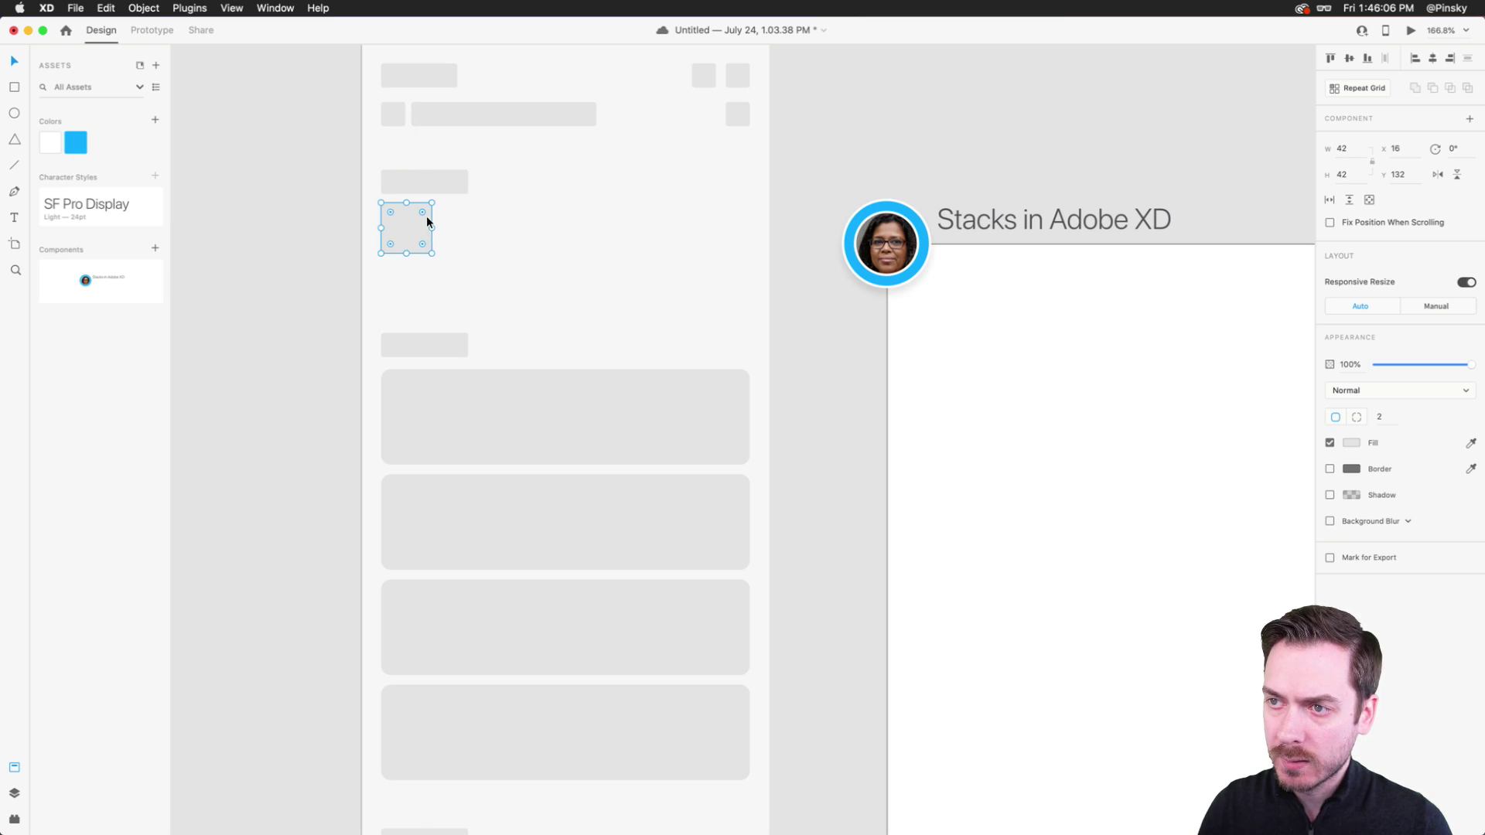
{"action": "key", "text": "super+r"}
{"action": "left_click_drag", "start_coordinate": [432, 227], "coordinate": [734, 232]}
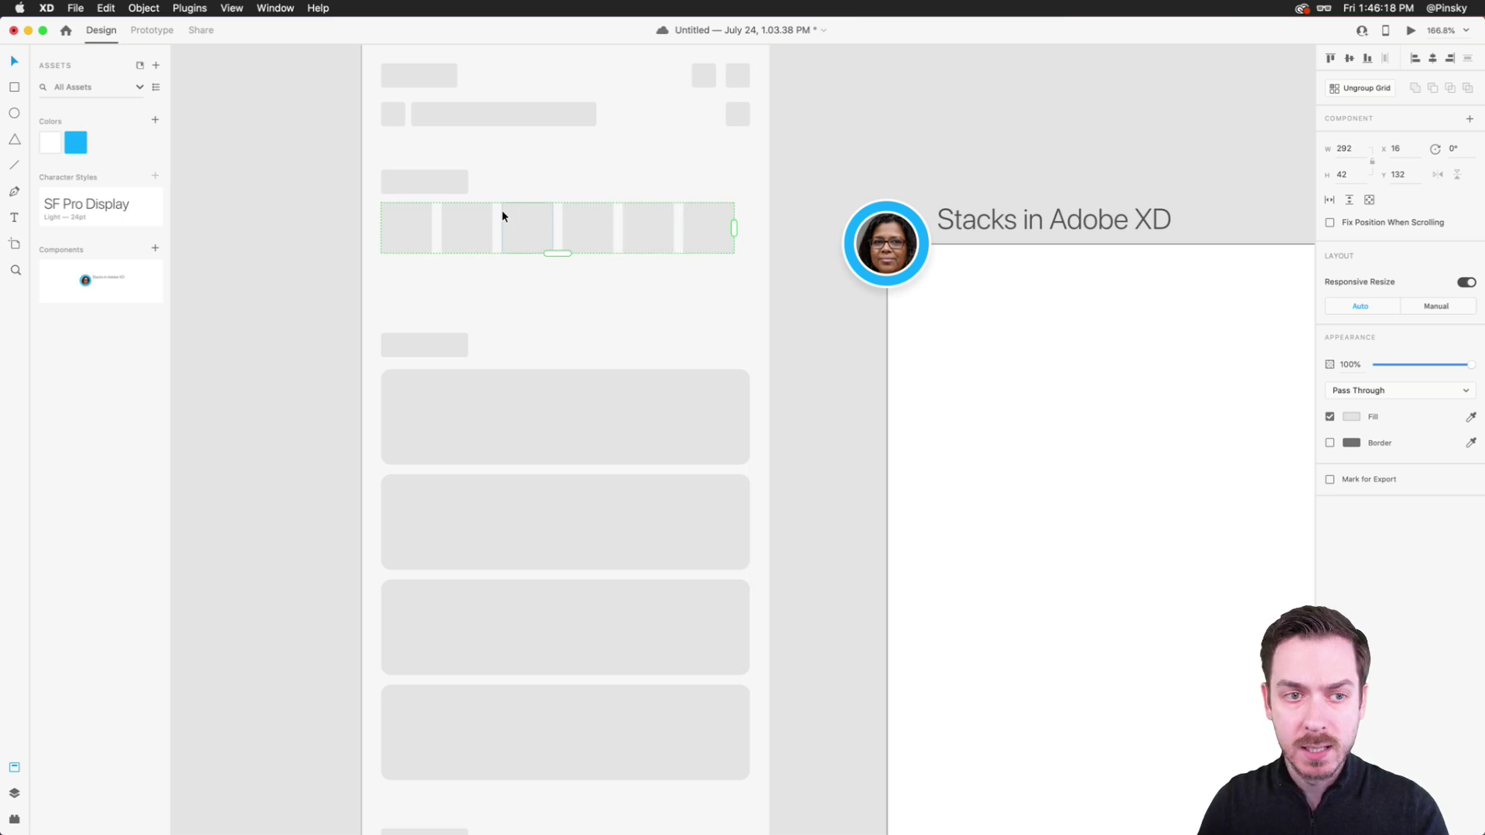
{"action": "double_click", "coordinate": [414, 219]}
{"action": "left_click", "coordinate": [1353, 428]}
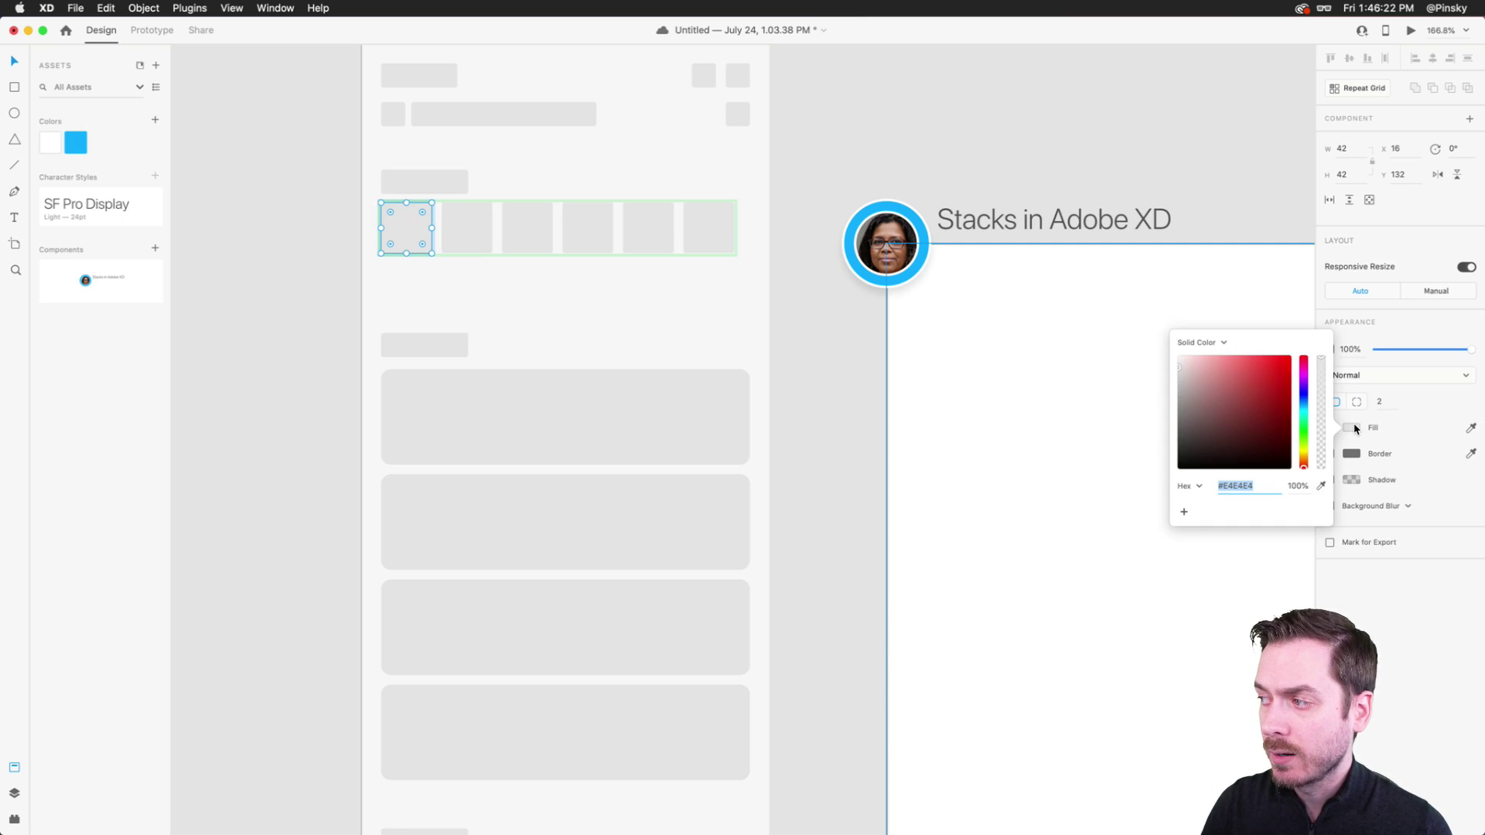
{"action": "left_click_drag", "start_coordinate": [1225, 382], "coordinate": [1277, 331]}
{"action": "left_click", "coordinate": [1390, 593]}
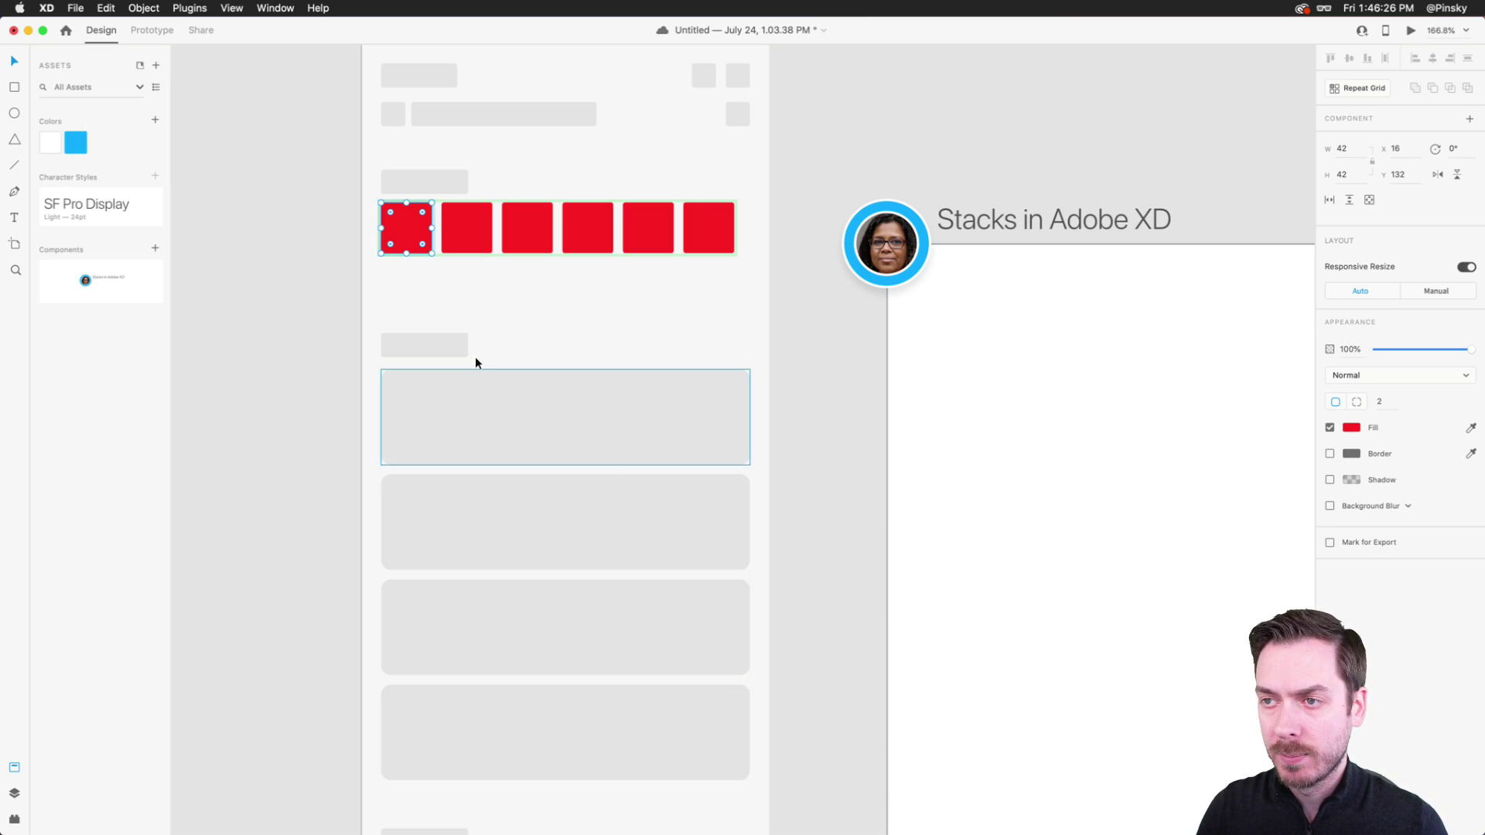
{"action": "key", "text": "super+z"}
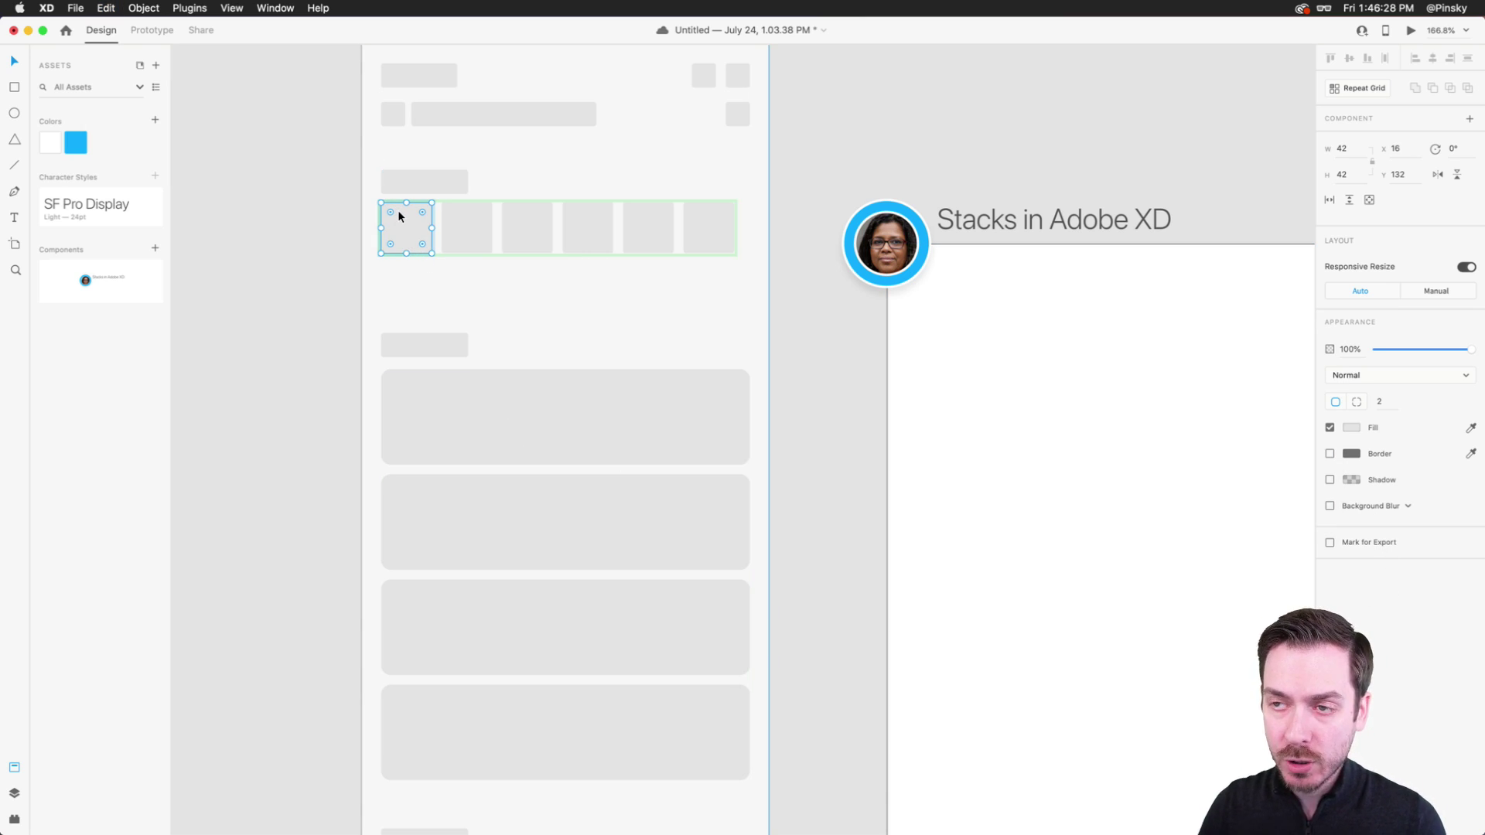
- Make the row's first square a component and fill the second square with blue sampled from the opacity slider
{"action": "key", "text": "super+k"}
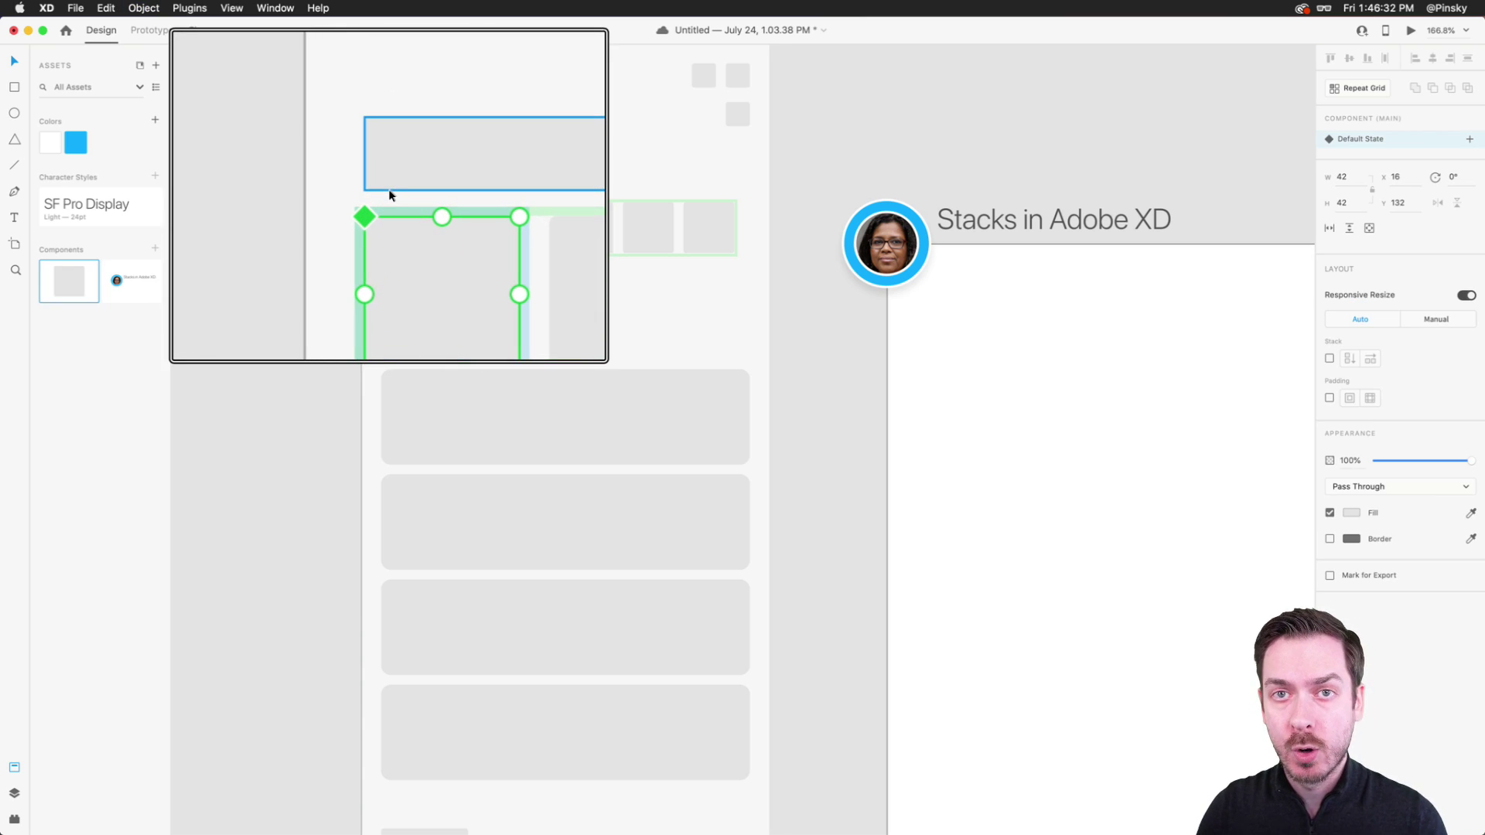
{"action": "left_click", "coordinate": [461, 232]}
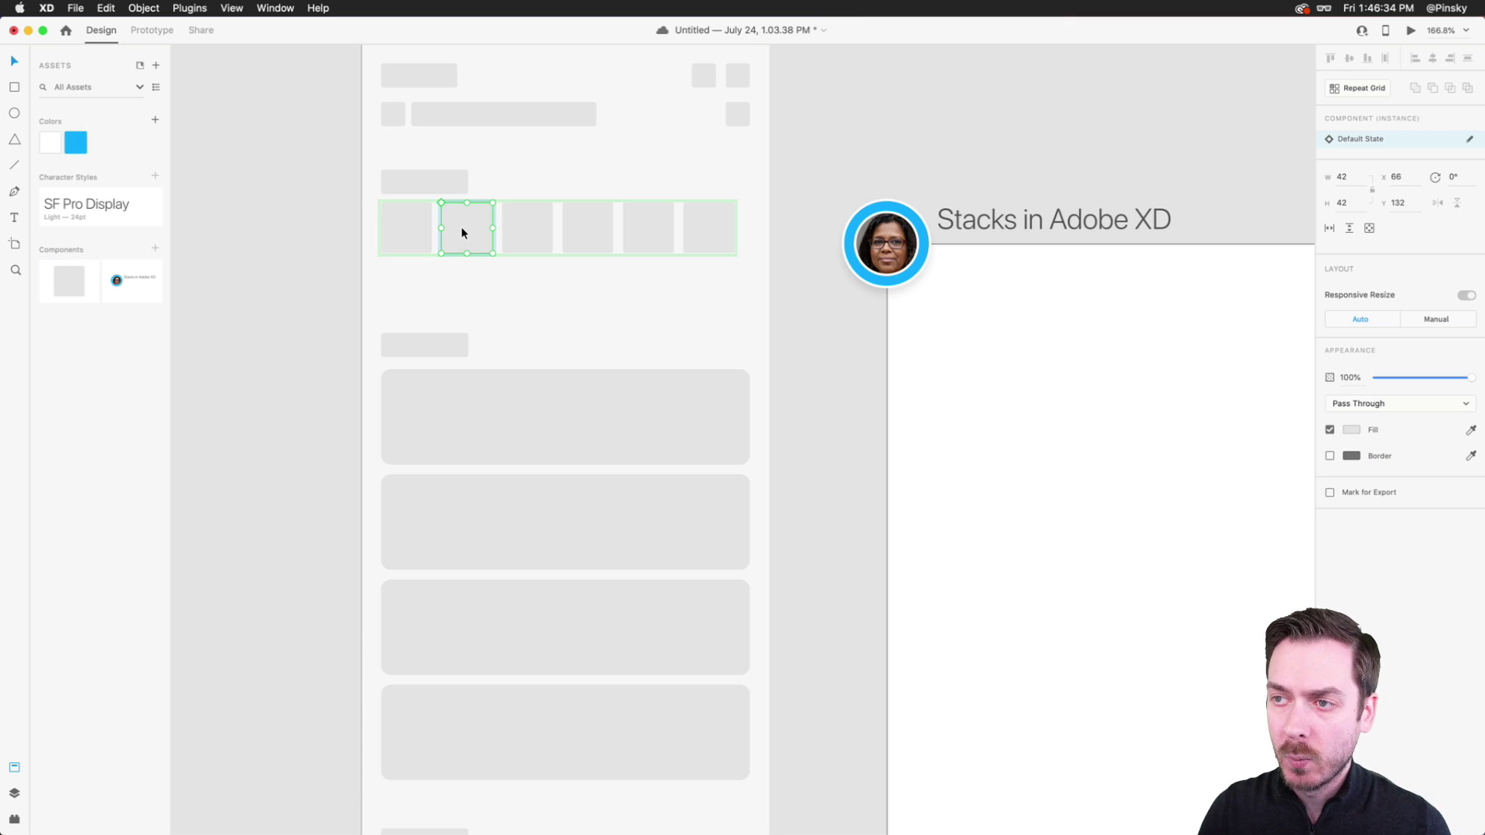
{"action": "left_click", "coordinate": [1471, 429]}
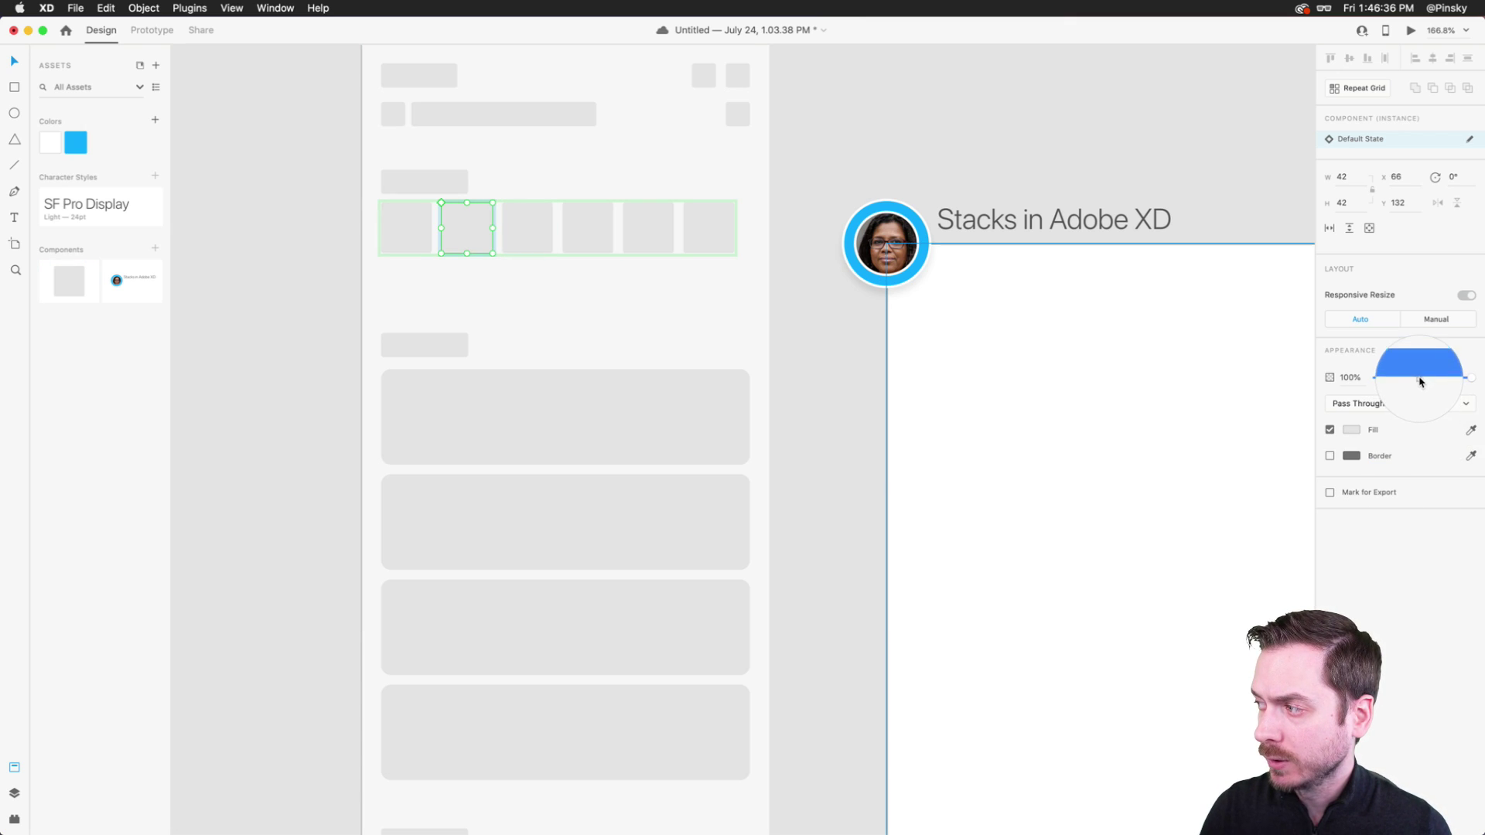
{"action": "left_click", "coordinate": [1421, 380]}
- Fill the row's third square with crimson red and the fourth square with dark grey #2F2F2F
{"action": "left_click", "coordinate": [523, 235]}
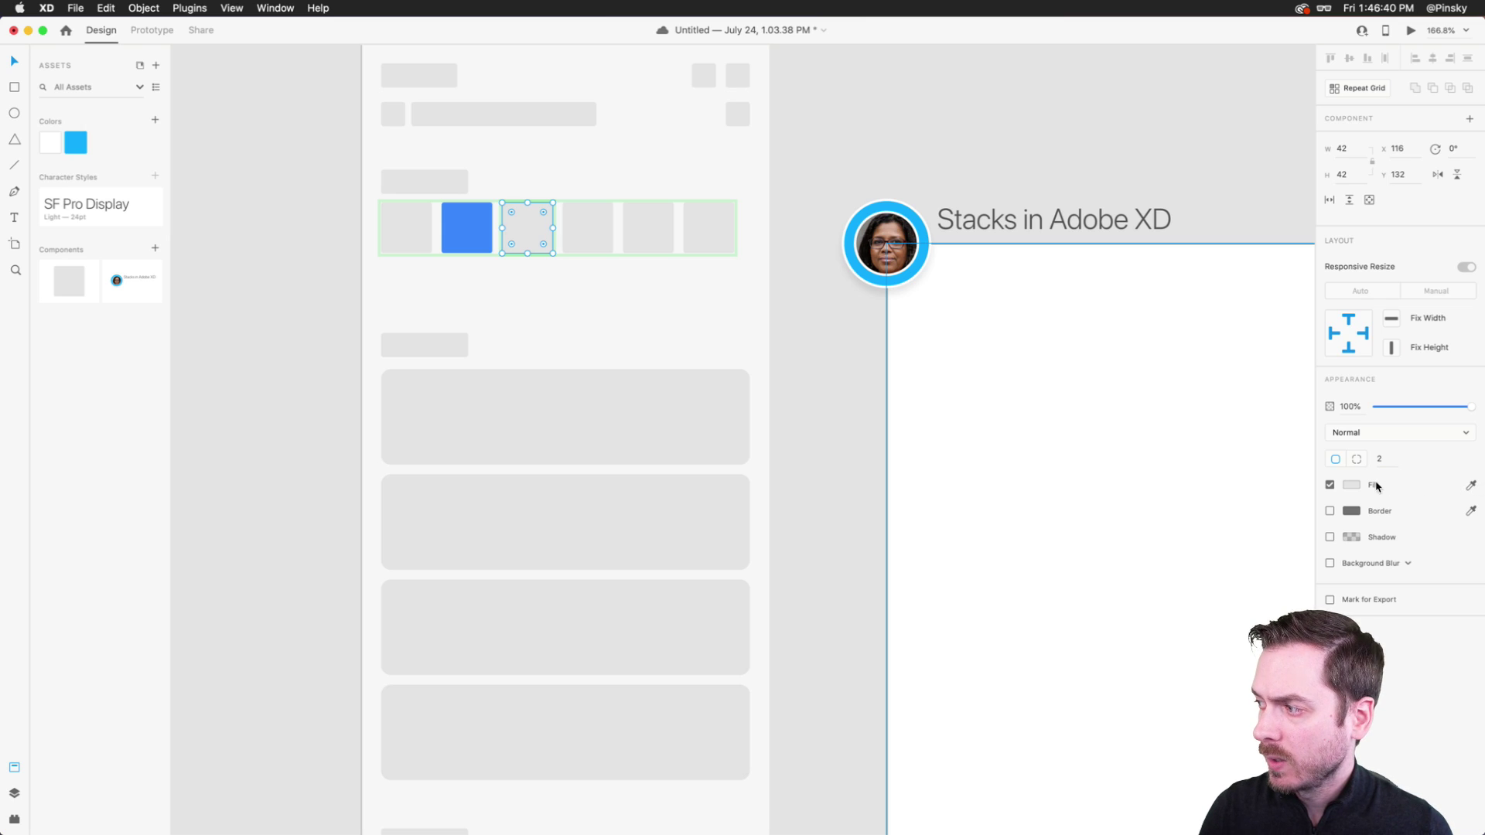
{"action": "left_click", "coordinate": [1353, 485]}
{"action": "left_click_drag", "start_coordinate": [1304, 435], "coordinate": [1303, 420]}
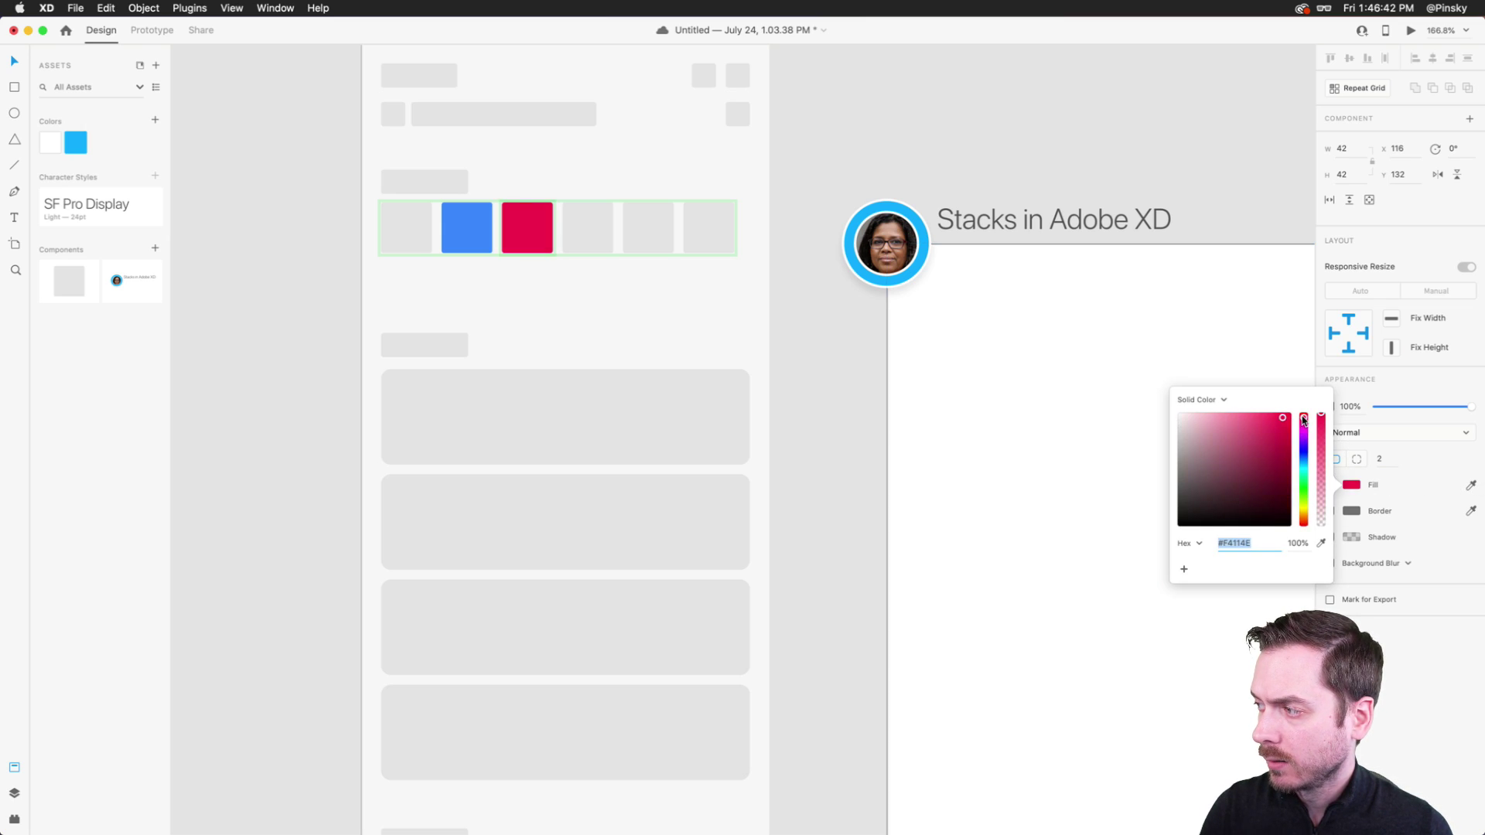
{"action": "left_click", "coordinate": [588, 229]}
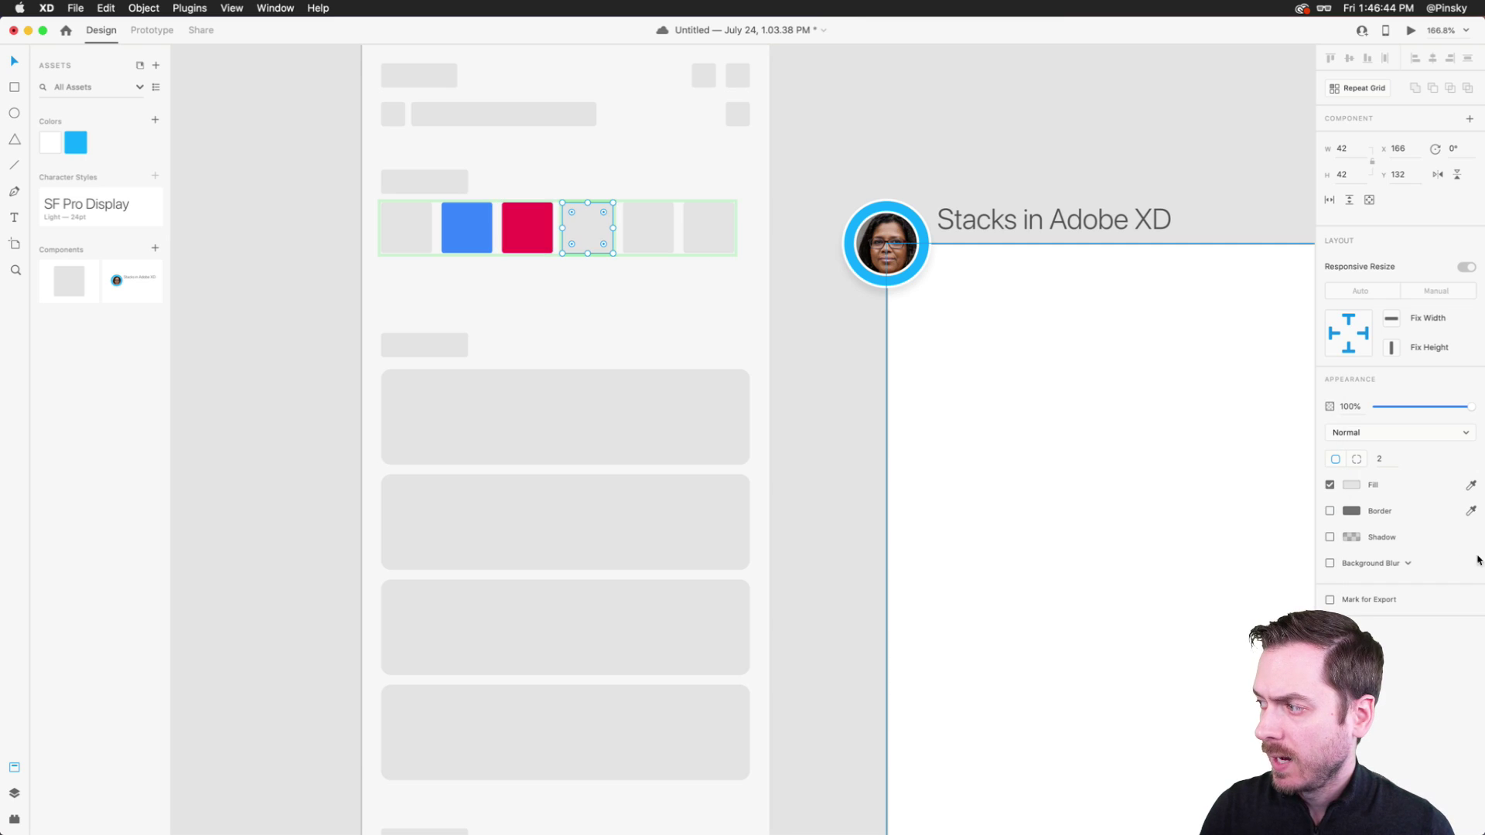
{"action": "left_click", "coordinate": [1353, 486]}
{"action": "left_click_drag", "start_coordinate": [1194, 490], "coordinate": [1174, 508]}
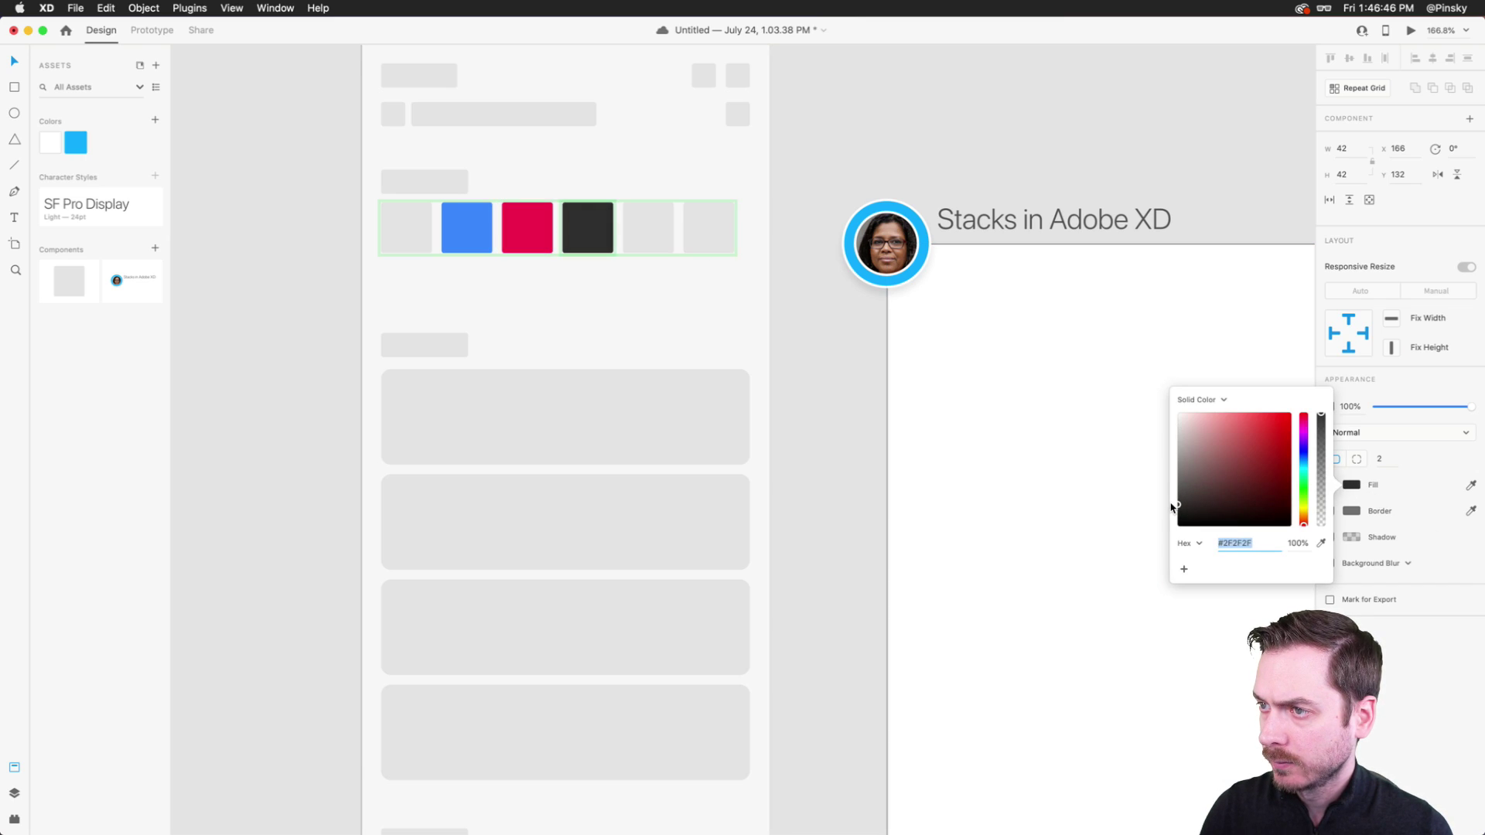
- Fill the fifth square in the row with white #FFFFFF
{"action": "left_click", "coordinate": [670, 247]}
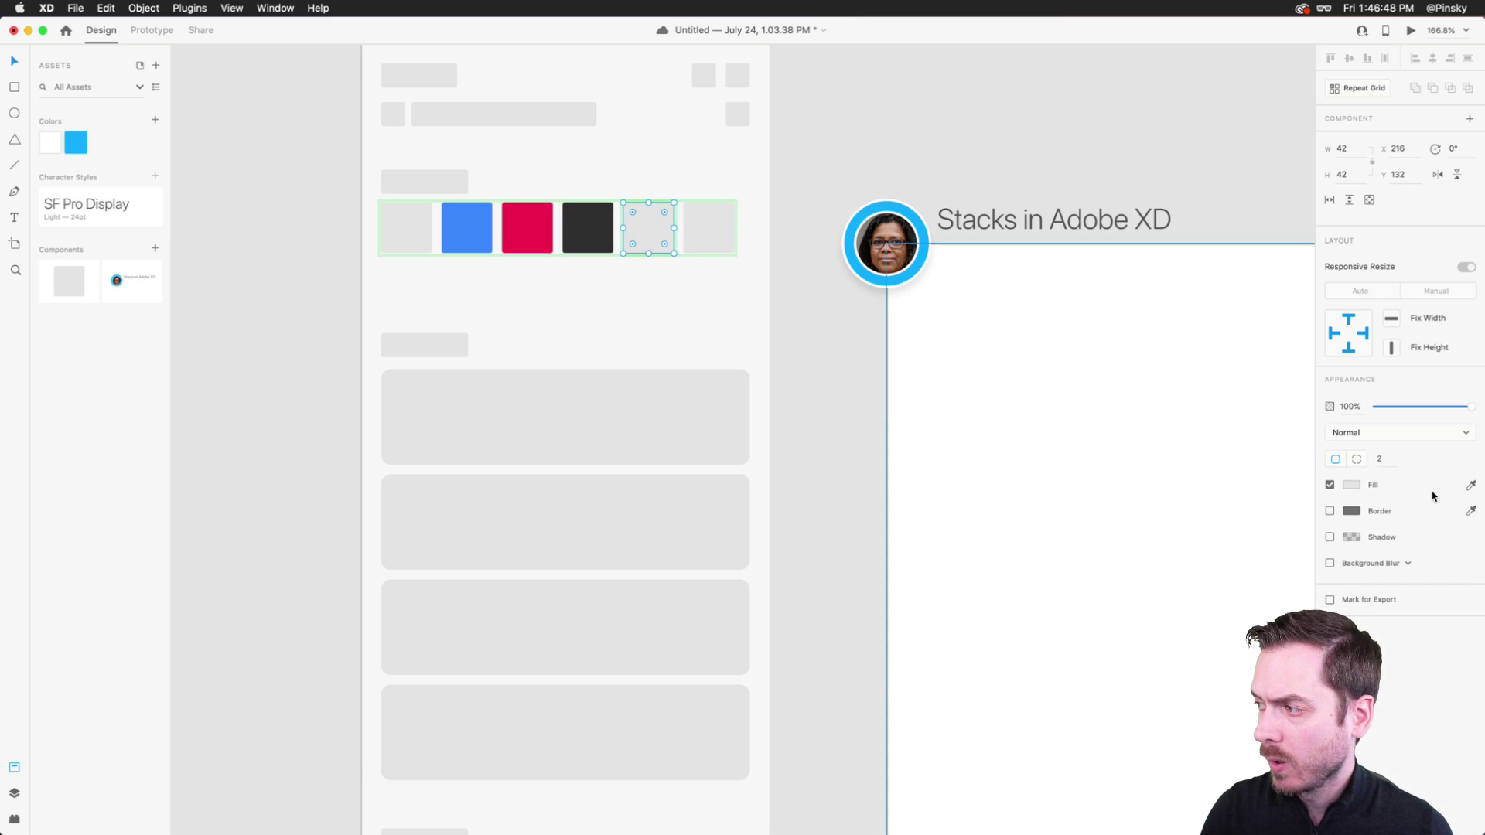
{"action": "left_click", "coordinate": [1352, 486]}
{"action": "left_click_drag", "start_coordinate": [1238, 464], "coordinate": [1181, 414]}
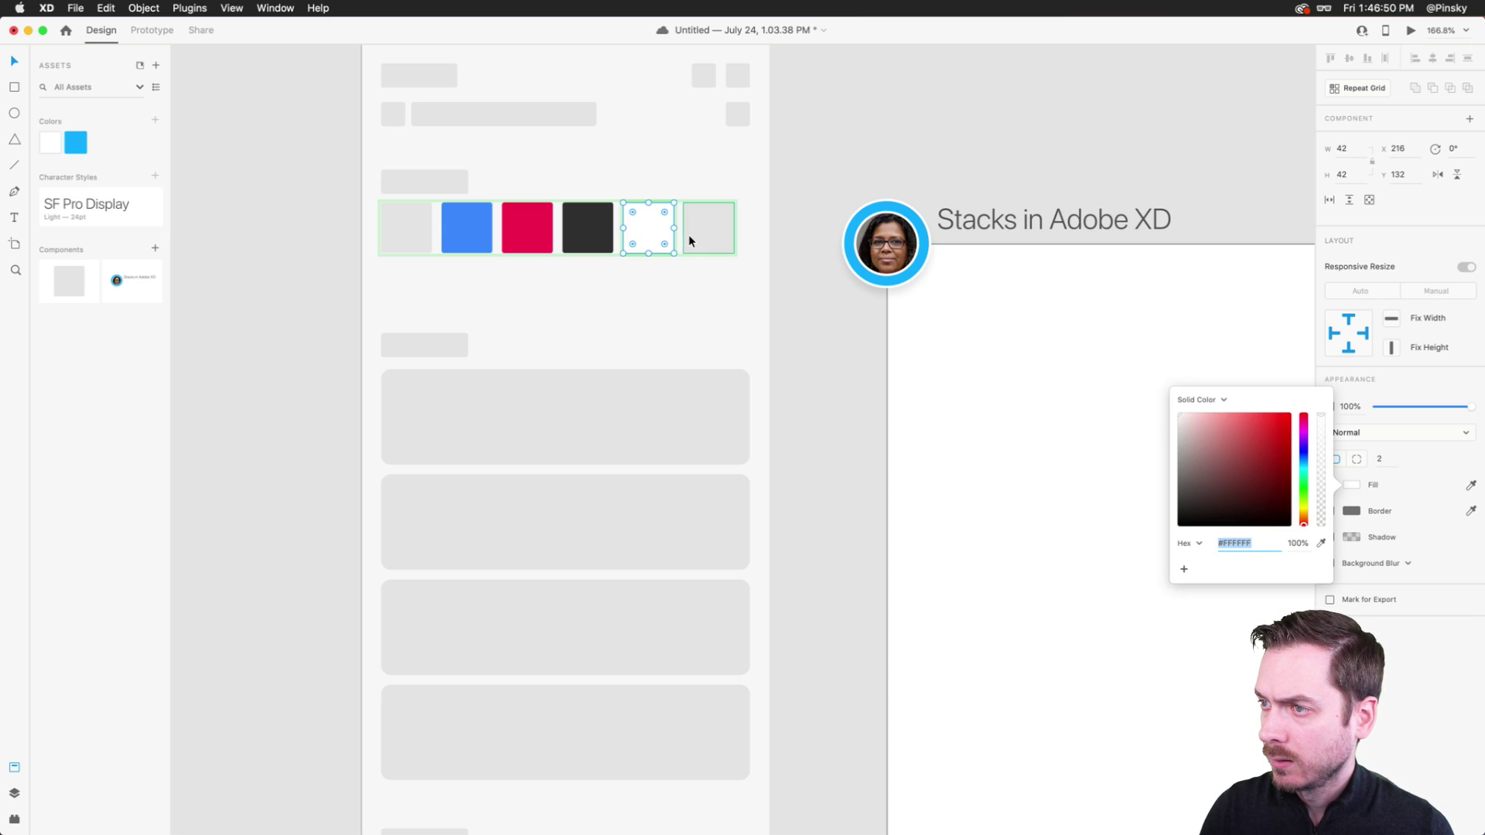
{"action": "left_click", "coordinate": [791, 291]}
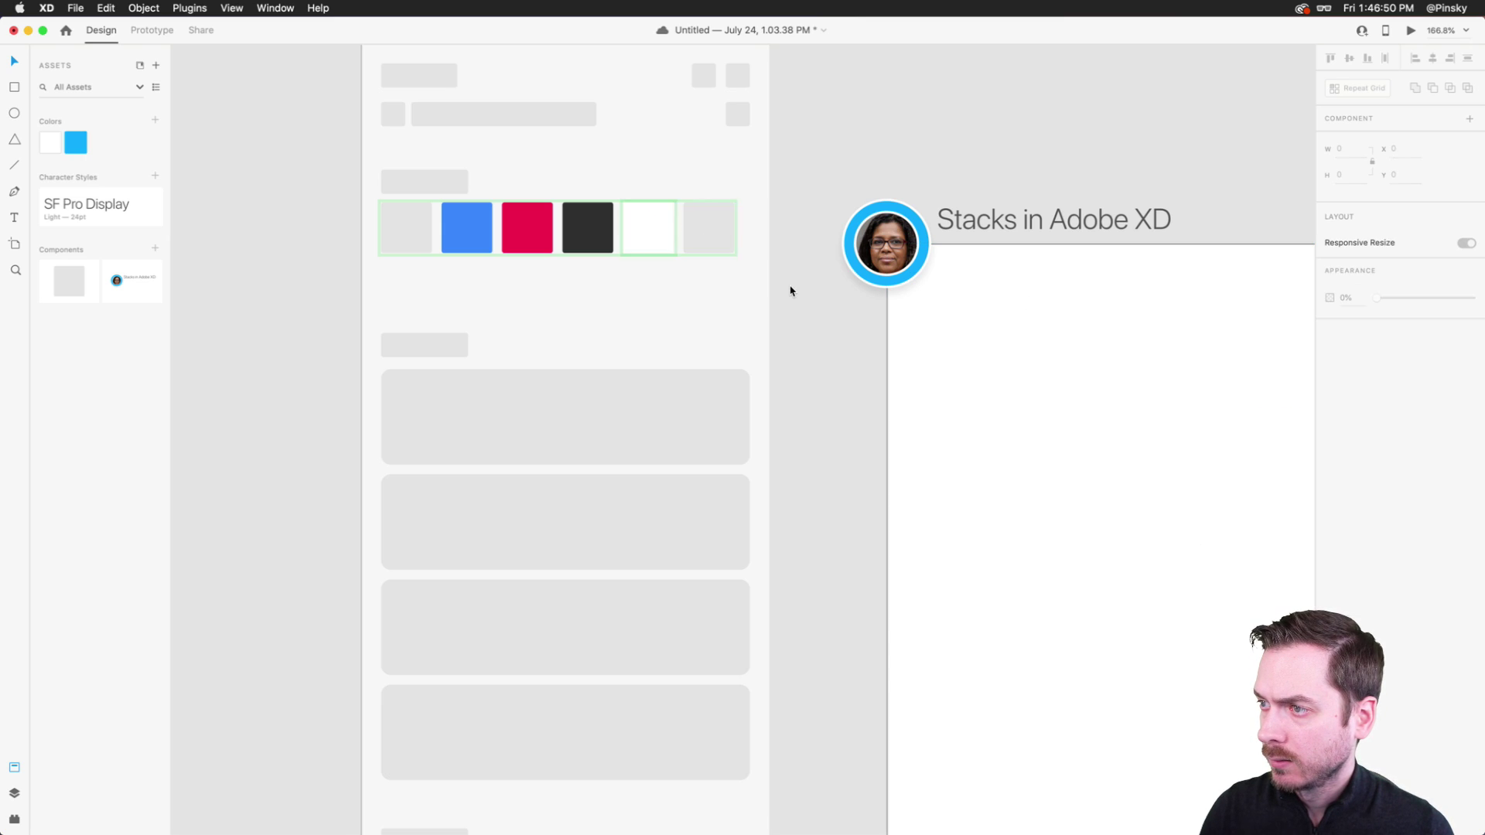
- Add a light grey border, size 1, to the main square component at the start of the row
{"action": "double_click", "coordinate": [392, 211]}
{"action": "scroll", "coordinate": [392, 211], "scroll_direction": "up", "scroll_amount": 5}
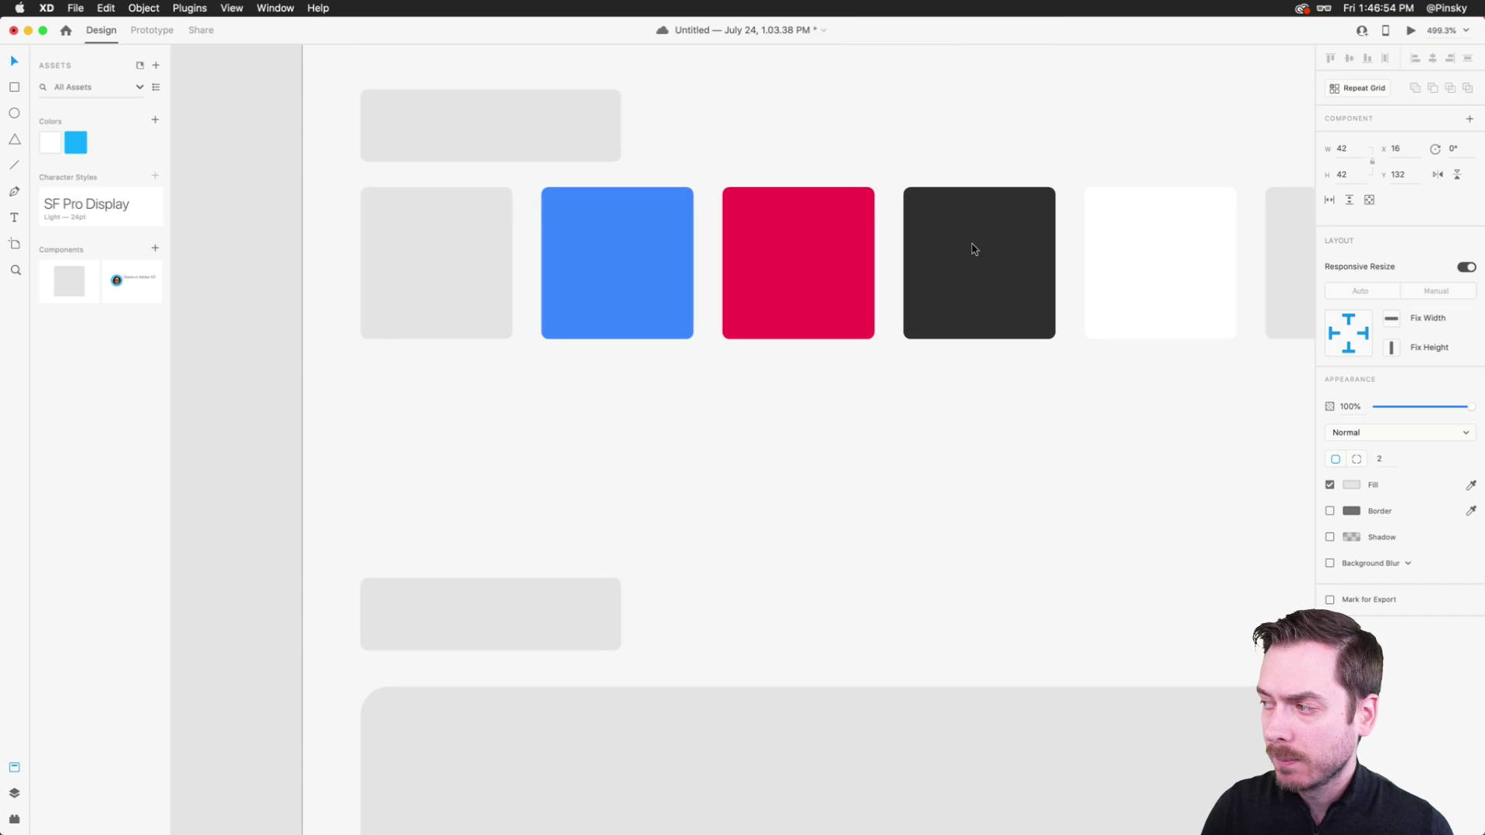
{"action": "left_click", "coordinate": [1329, 511]}
{"action": "left_click", "coordinate": [1351, 512]}
{"action": "left_click_drag", "start_coordinate": [1218, 461], "coordinate": [1150, 442]}
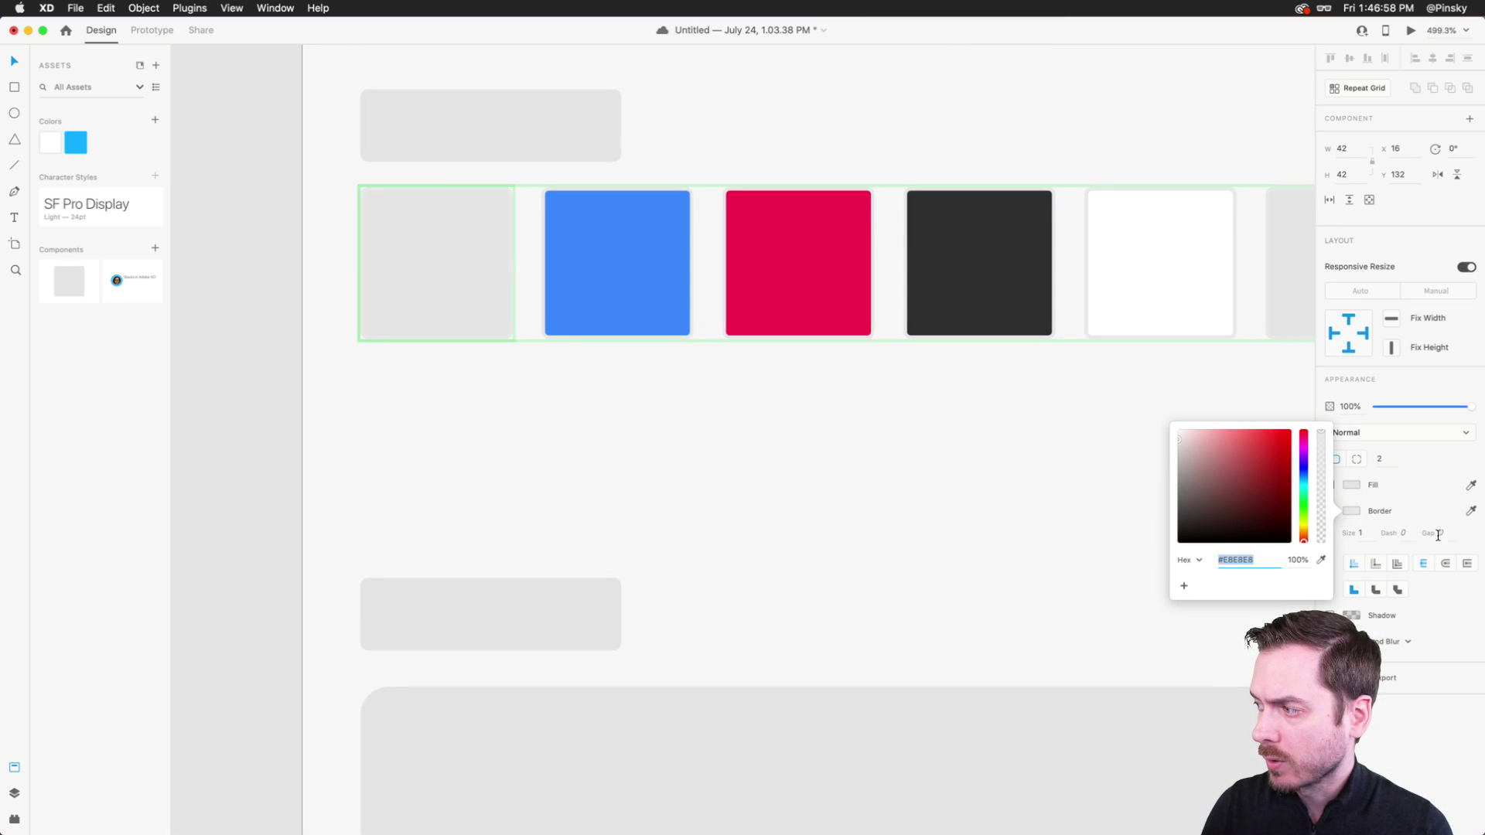
{"action": "left_click", "coordinate": [1360, 534]}
- Fill the sixth square in the row with purple
{"action": "scroll", "coordinate": [877, 466], "scroll_direction": "down", "scroll_amount": 8}
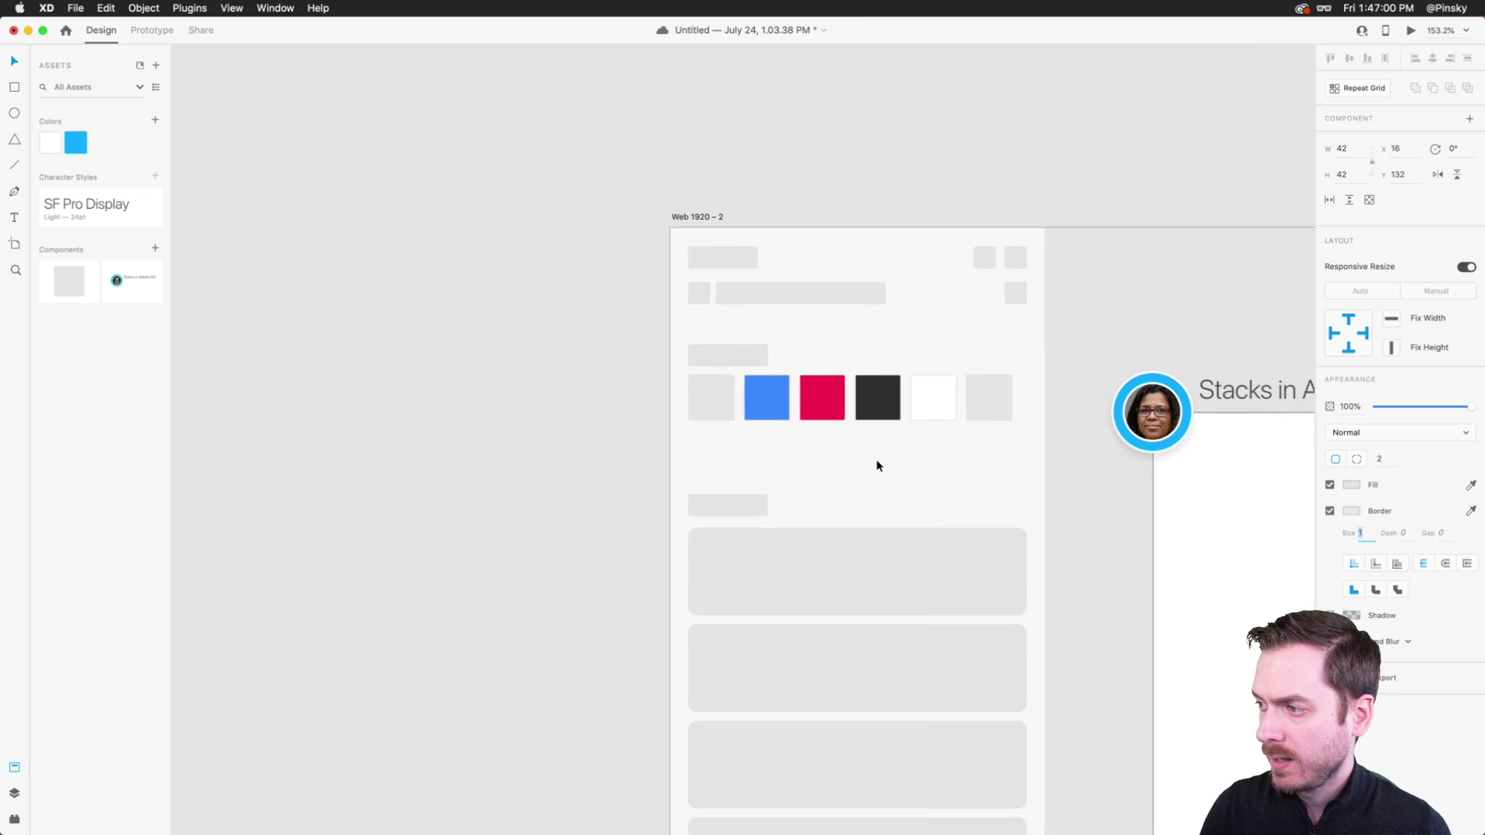
{"action": "scroll", "coordinate": [877, 466], "scroll_direction": "right", "scroll_amount": 3}
{"action": "left_click", "coordinate": [904, 358]}
{"action": "scroll", "coordinate": [904, 359], "scroll_direction": "down", "scroll_amount": 2}
{"action": "scroll", "coordinate": [905, 361], "scroll_direction": "up", "scroll_amount": 2}
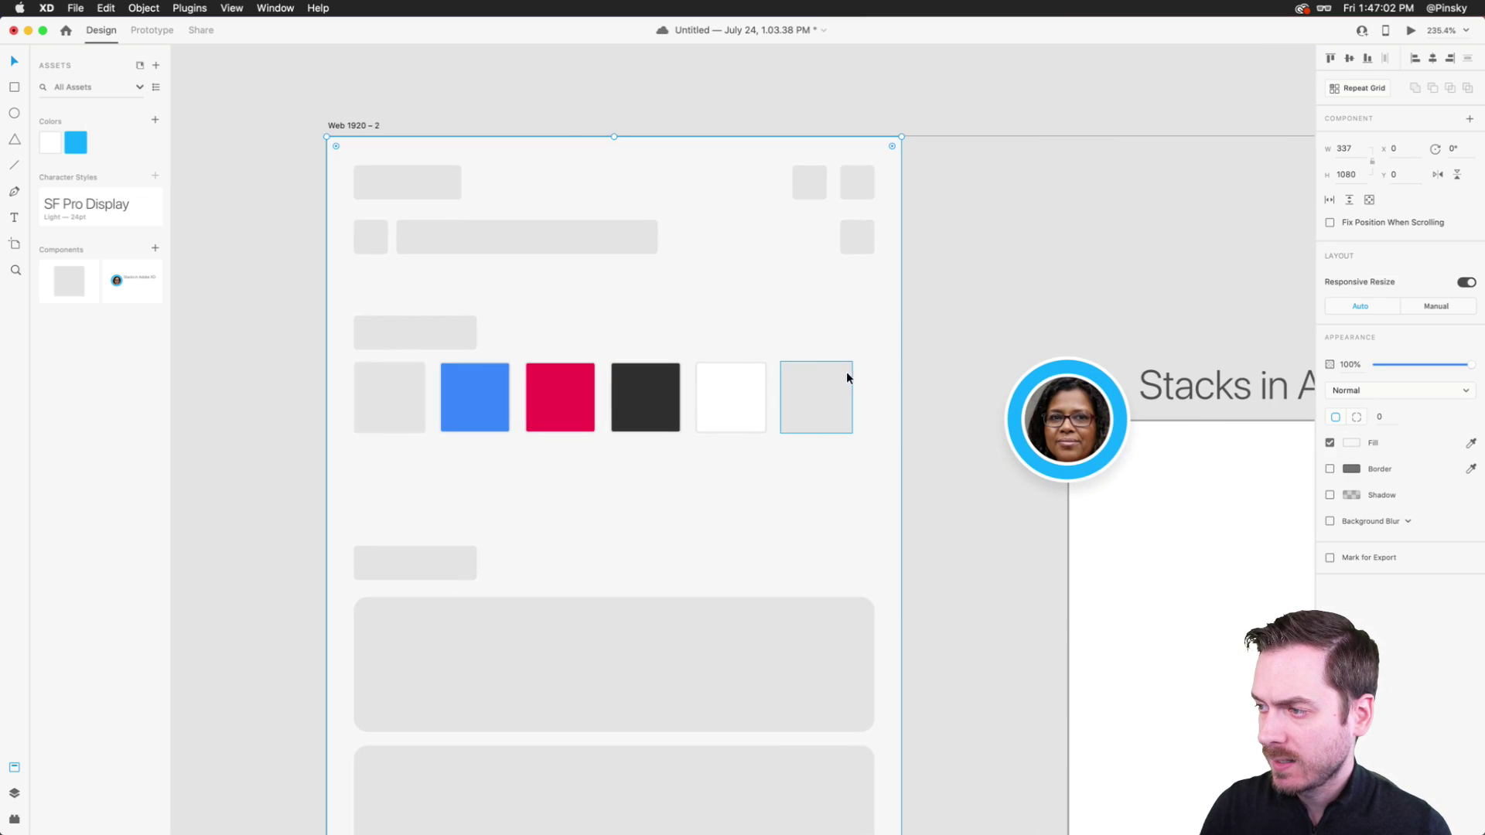
{"action": "left_click", "coordinate": [849, 375]}
{"action": "left_click", "coordinate": [1353, 487]}
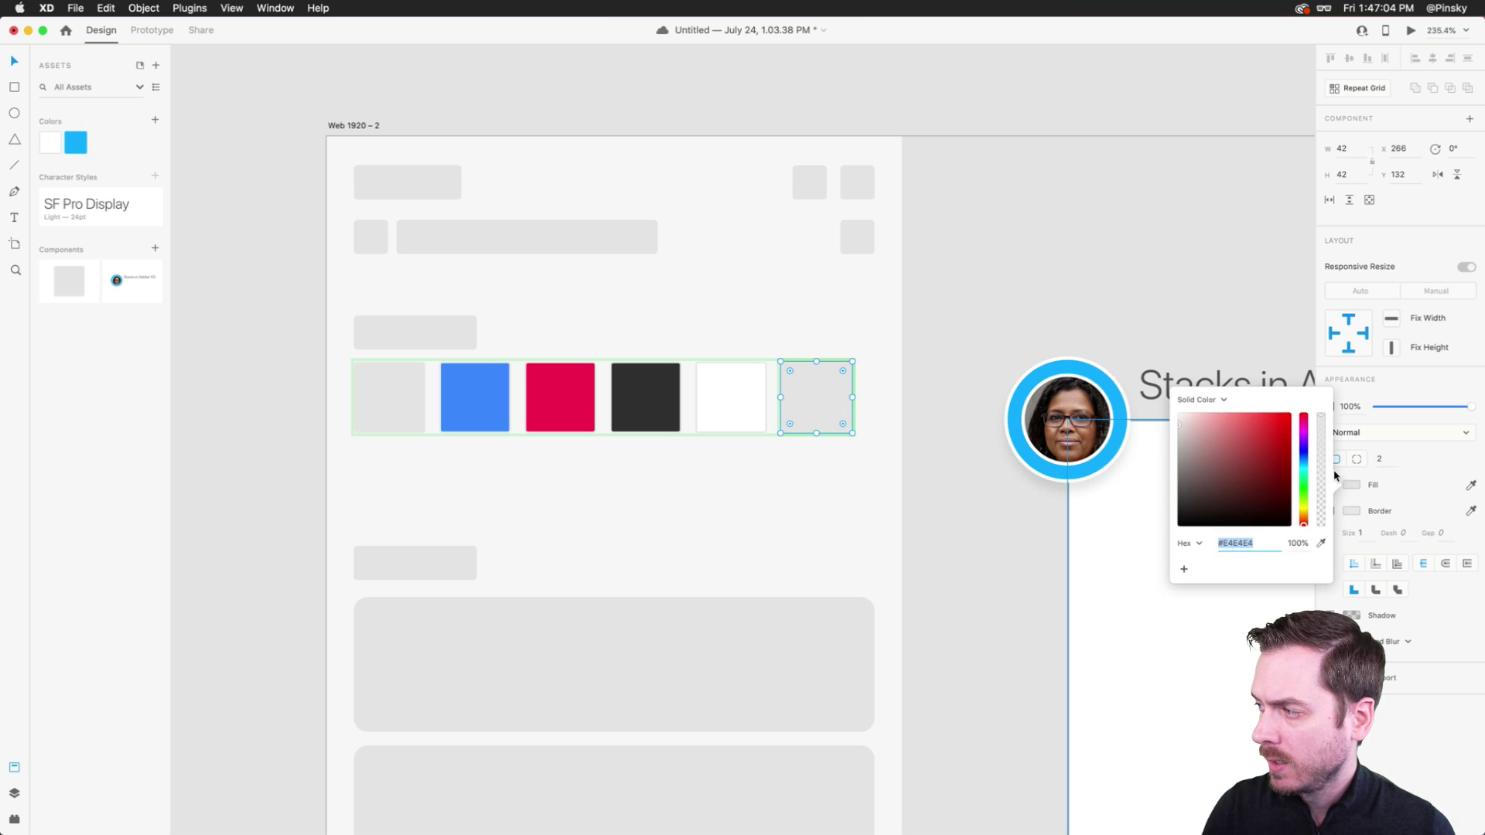
{"action": "left_click_drag", "start_coordinate": [1305, 455], "coordinate": [1250, 437]}
{"action": "left_click", "coordinate": [944, 302]}
{"action": "scroll", "coordinate": [944, 302], "scroll_direction": "down", "scroll_amount": 10}
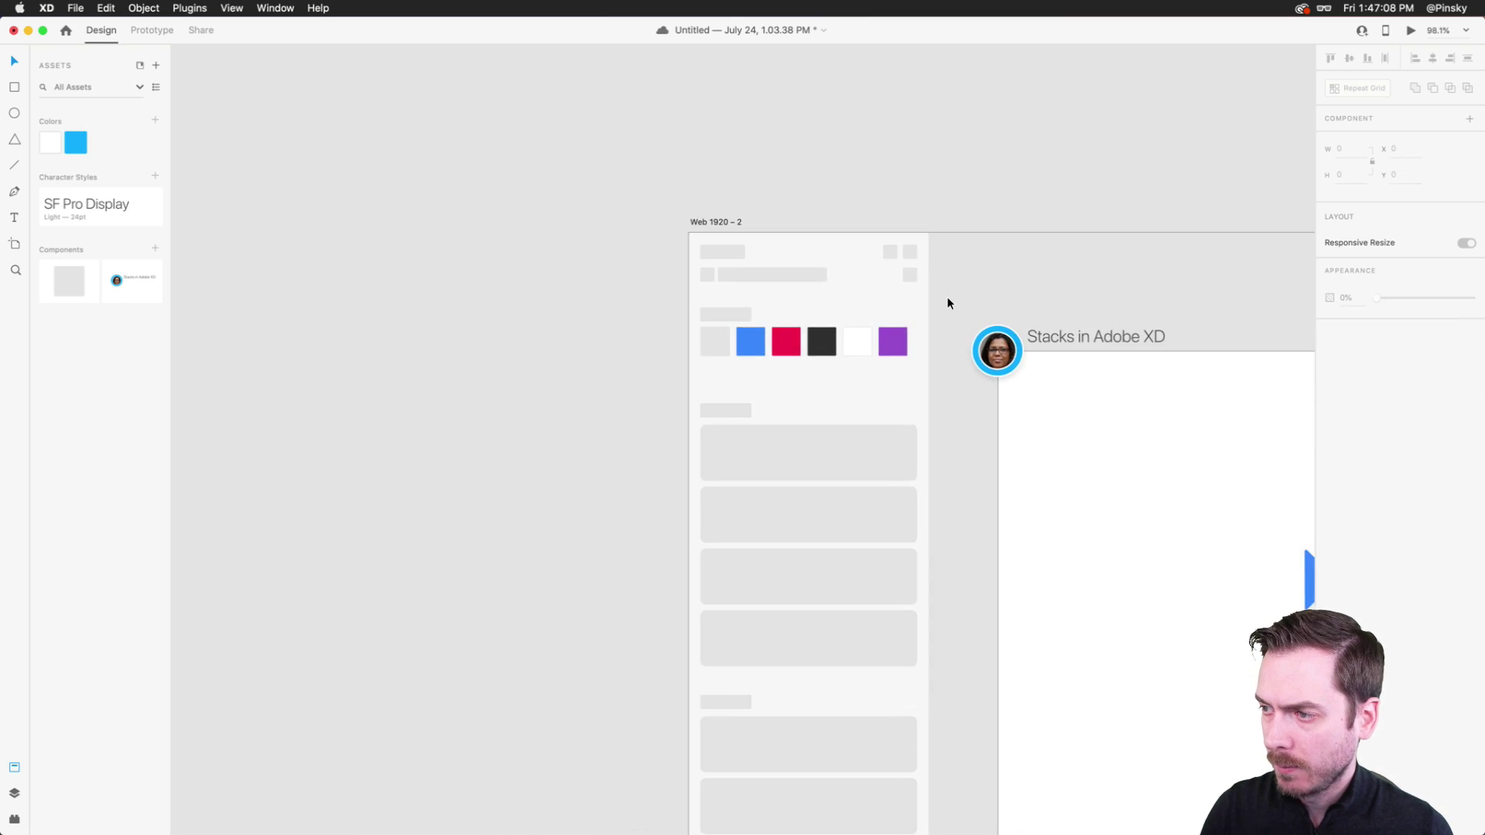
- Move the card sections up beneath the coloured squares and tighten the lower card grid to its heading bar at Y 650
{"action": "left_click", "coordinate": [520, 388]}
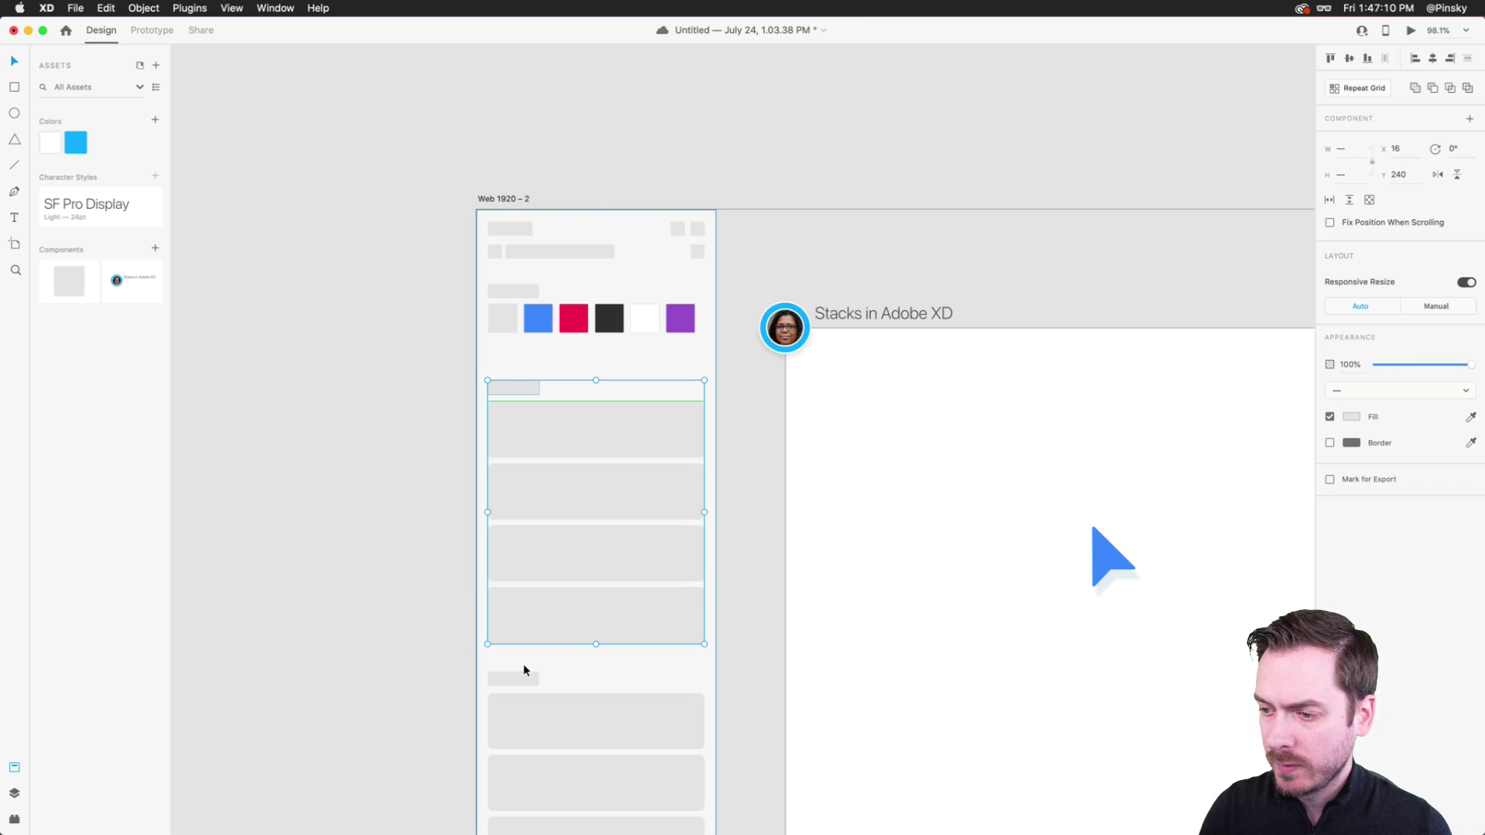
{"action": "left_click_drag", "start_coordinate": [540, 537], "coordinate": [553, 461]}
{"action": "left_click", "coordinate": [511, 696]}
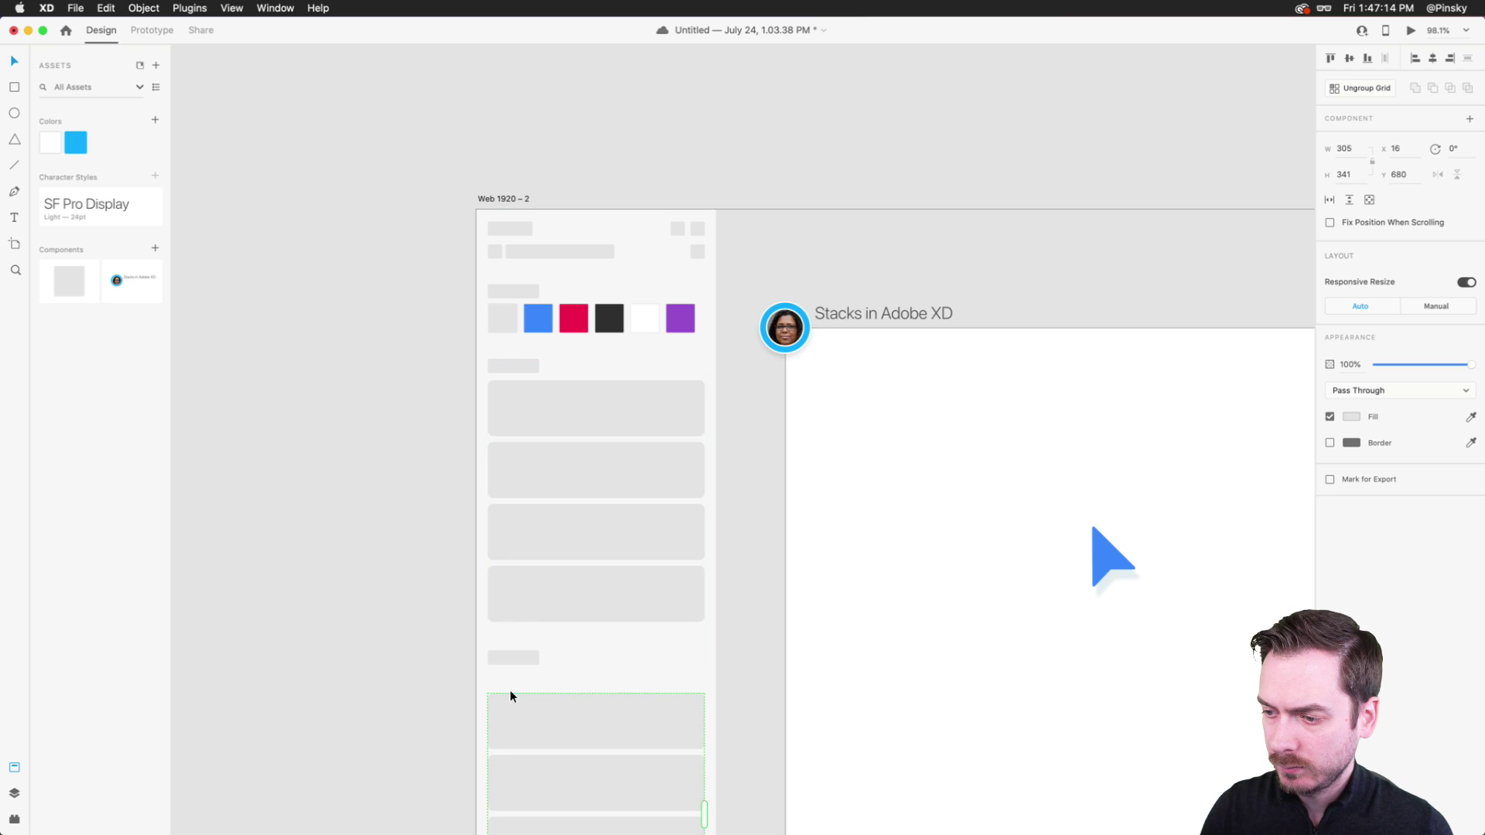
{"action": "left_click_drag", "start_coordinate": [526, 721], "coordinate": [525, 706]}
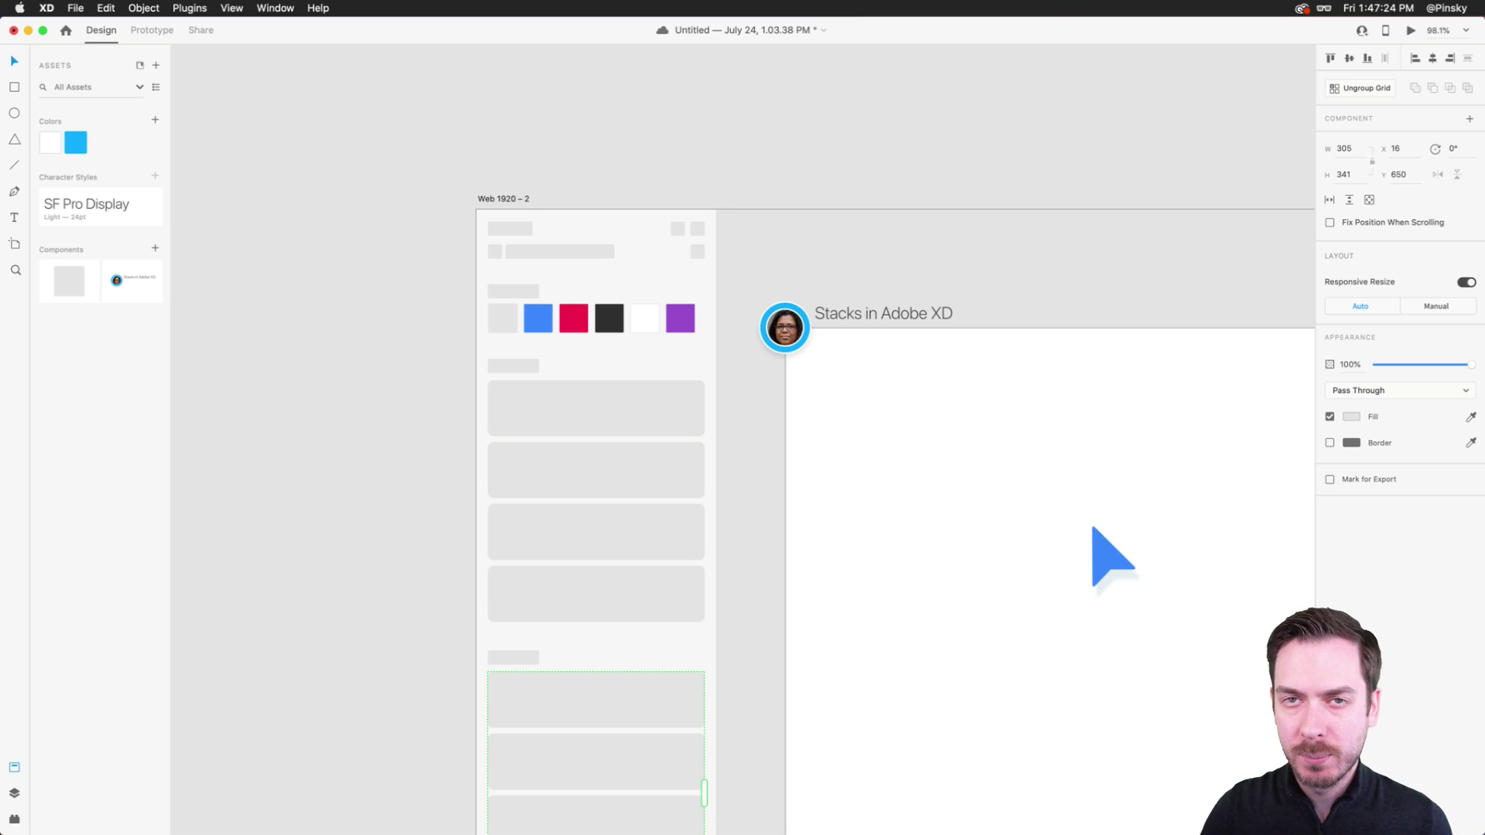
{"action": "left_click", "coordinate": [802, 142]}
- Group all the shapes of the mock assets panel on the Web 1920 – 2 artboard
{"action": "scroll", "coordinate": [799, 142], "scroll_direction": "down", "scroll_amount": 5}
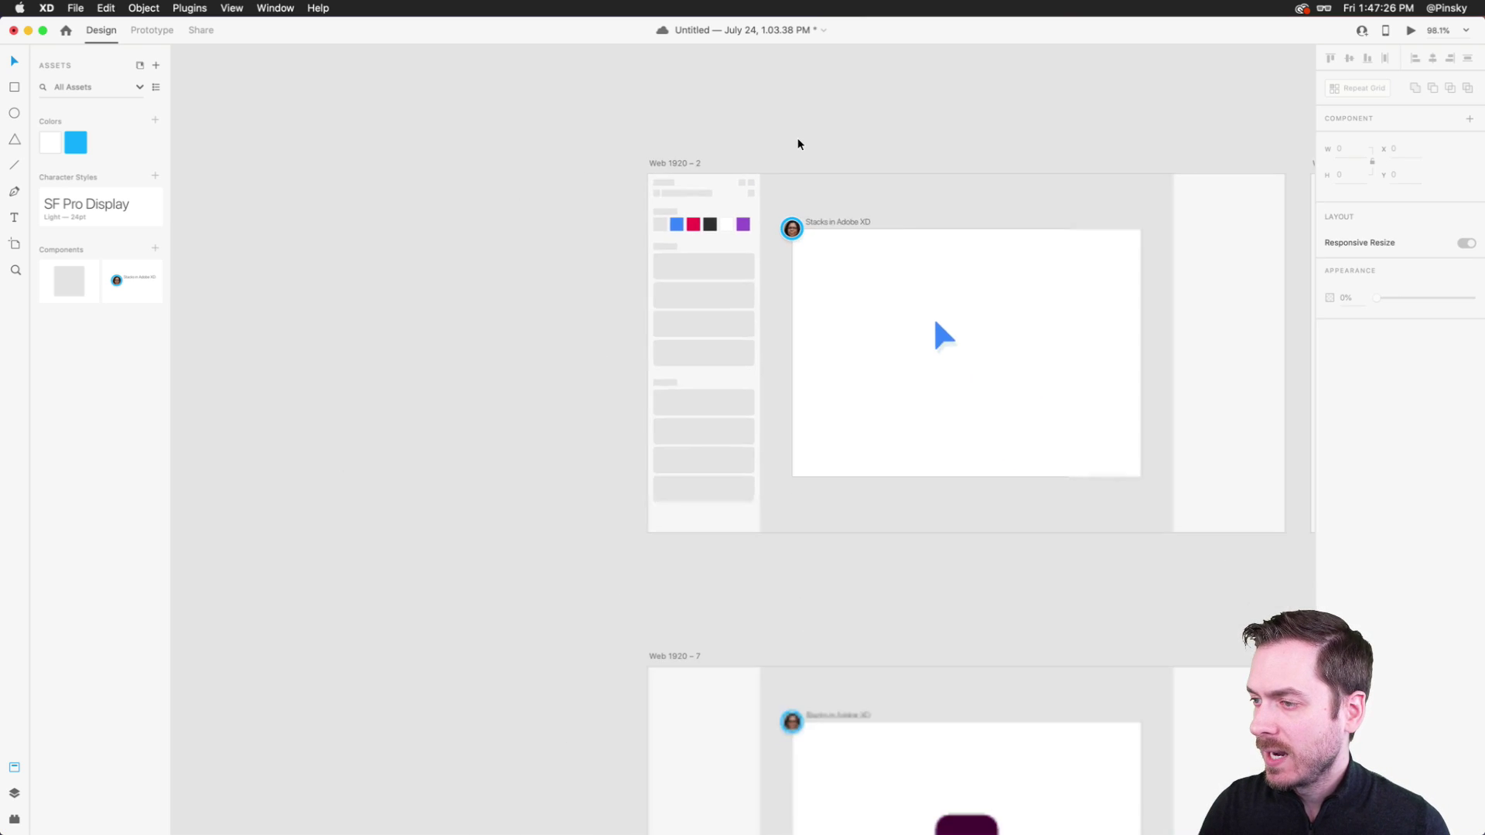
{"action": "scroll", "coordinate": [696, 194], "scroll_direction": "right", "scroll_amount": 5}
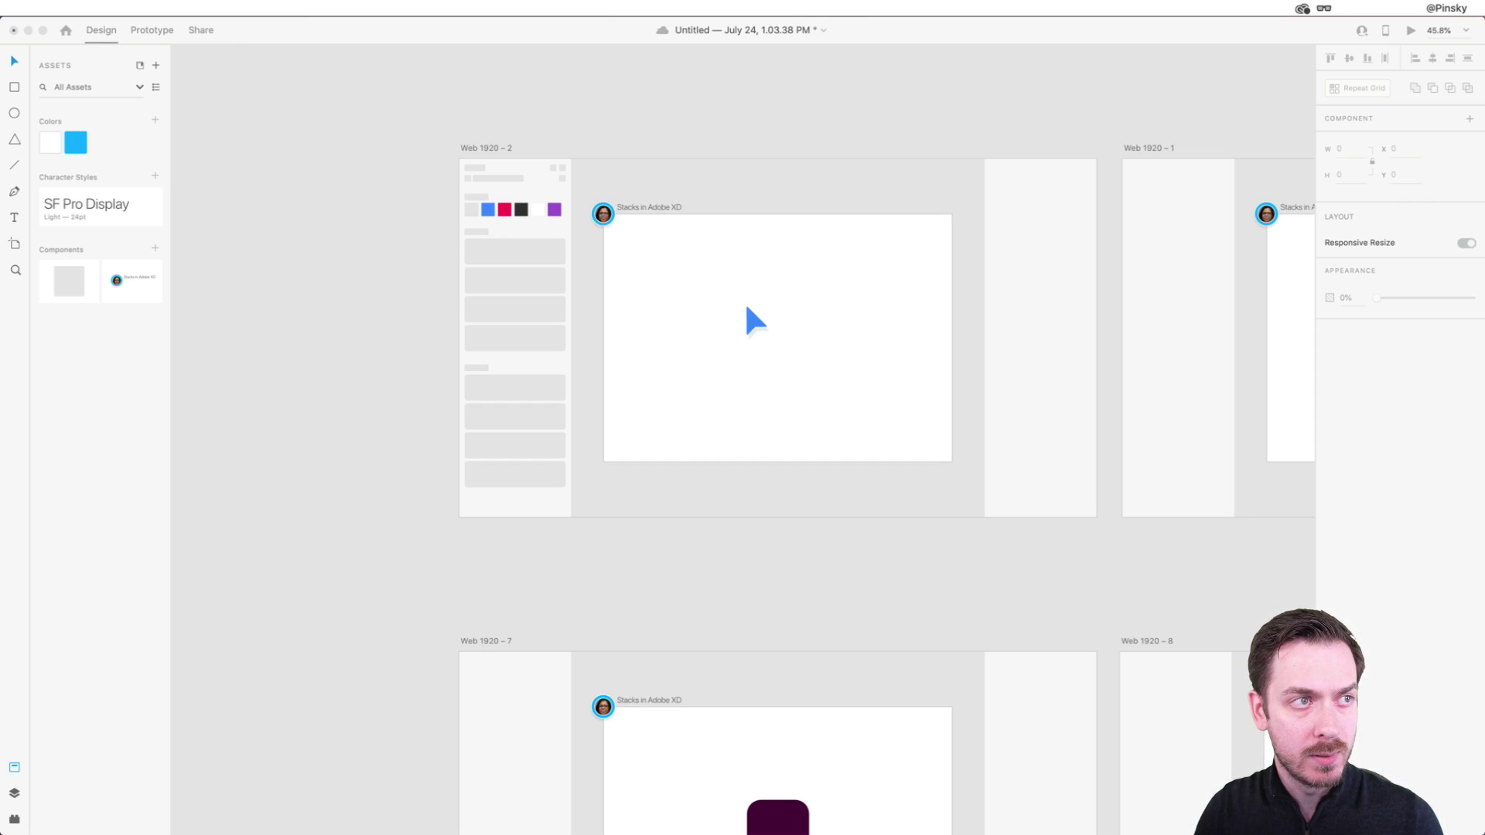
{"action": "left_click", "coordinate": [550, 288]}
{"action": "scroll", "coordinate": [550, 287], "scroll_direction": "down", "scroll_amount": 3}
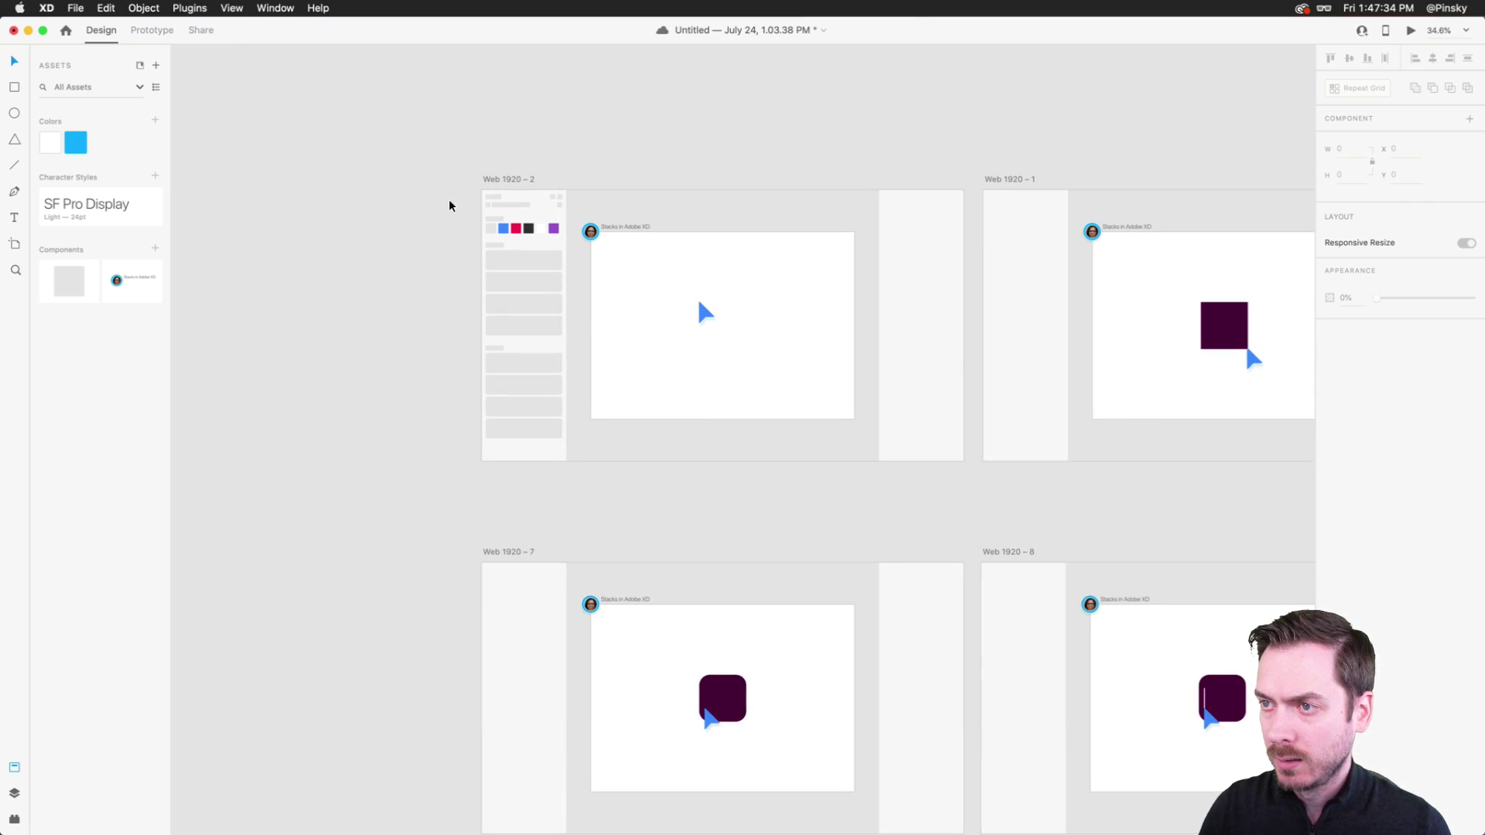
{"action": "left_click_drag", "start_coordinate": [467, 192], "coordinate": [564, 448]}
{"action": "key", "text": "super+g"}
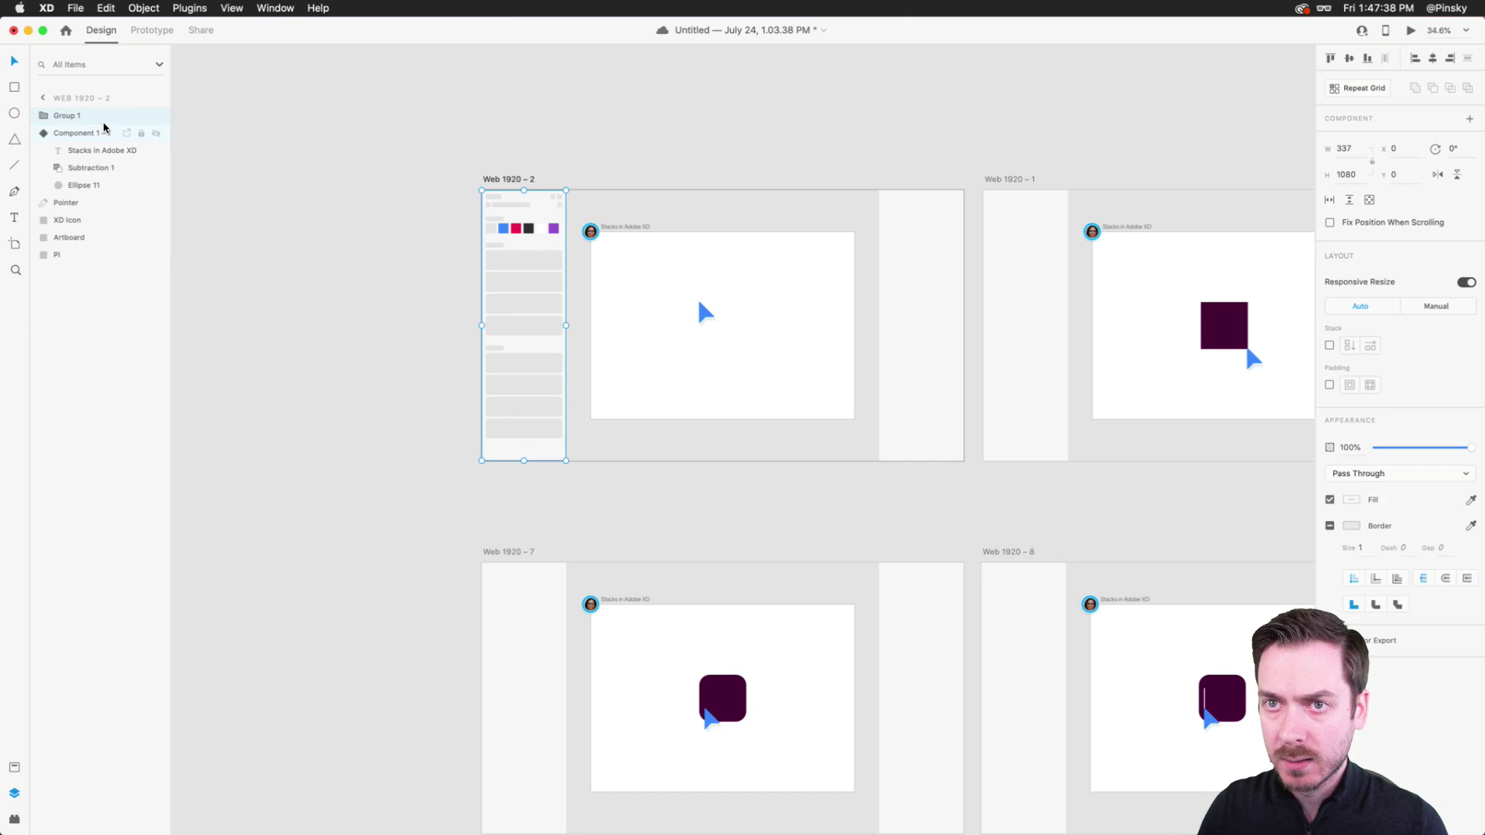
{"action": "left_click", "coordinate": [155, 115]}
{"action": "left_click_drag", "start_coordinate": [555, 31], "coordinate": [558, 30]}
{"action": "left_click", "coordinate": [566, 117]}
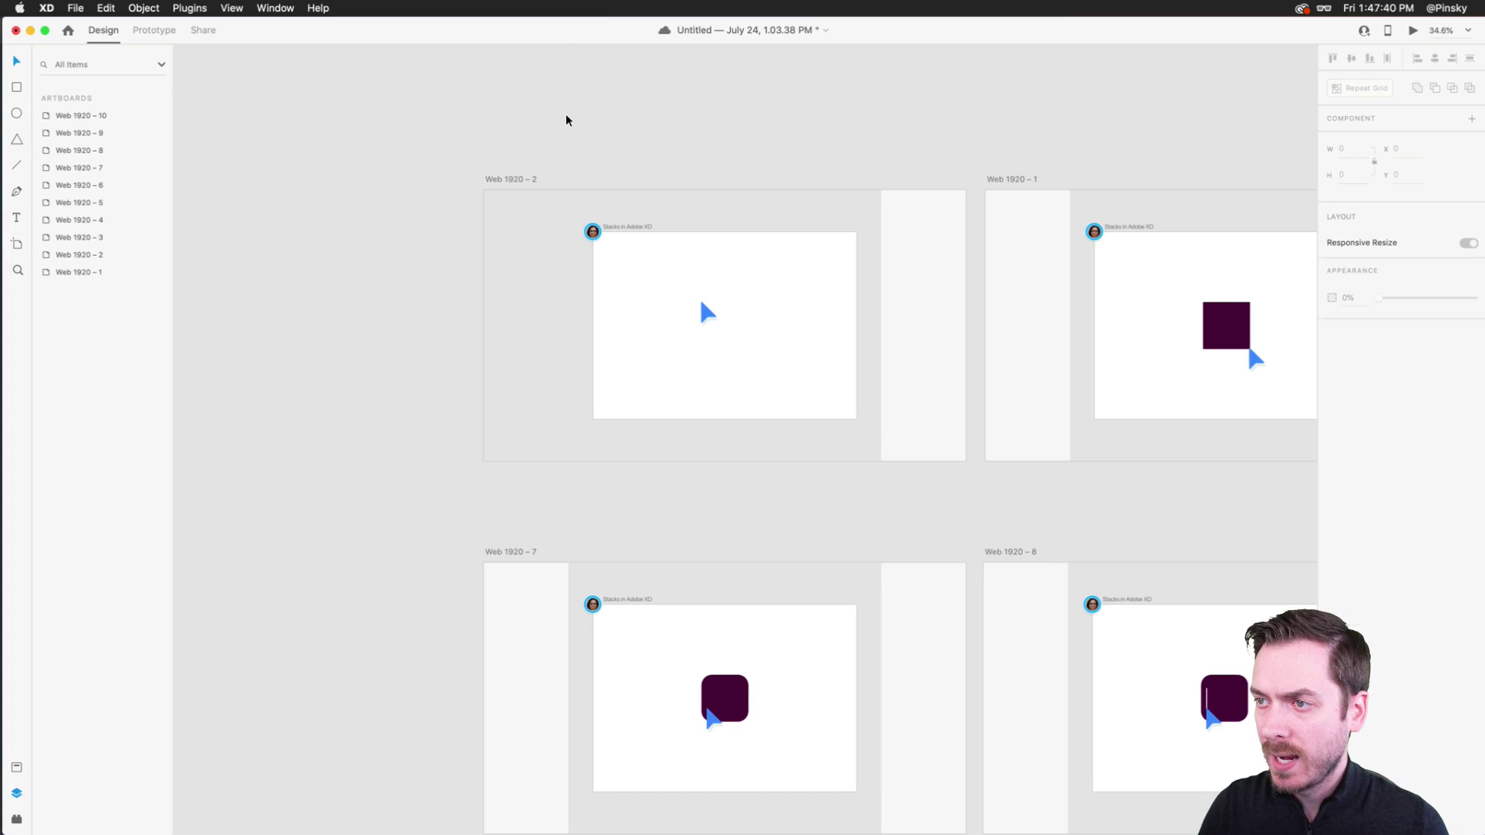
{"action": "key", "text": "super+v"}
{"action": "left_click_drag", "start_coordinate": [539, 337], "coordinate": [515, 226]}
{"action": "key", "text": "super+z"}
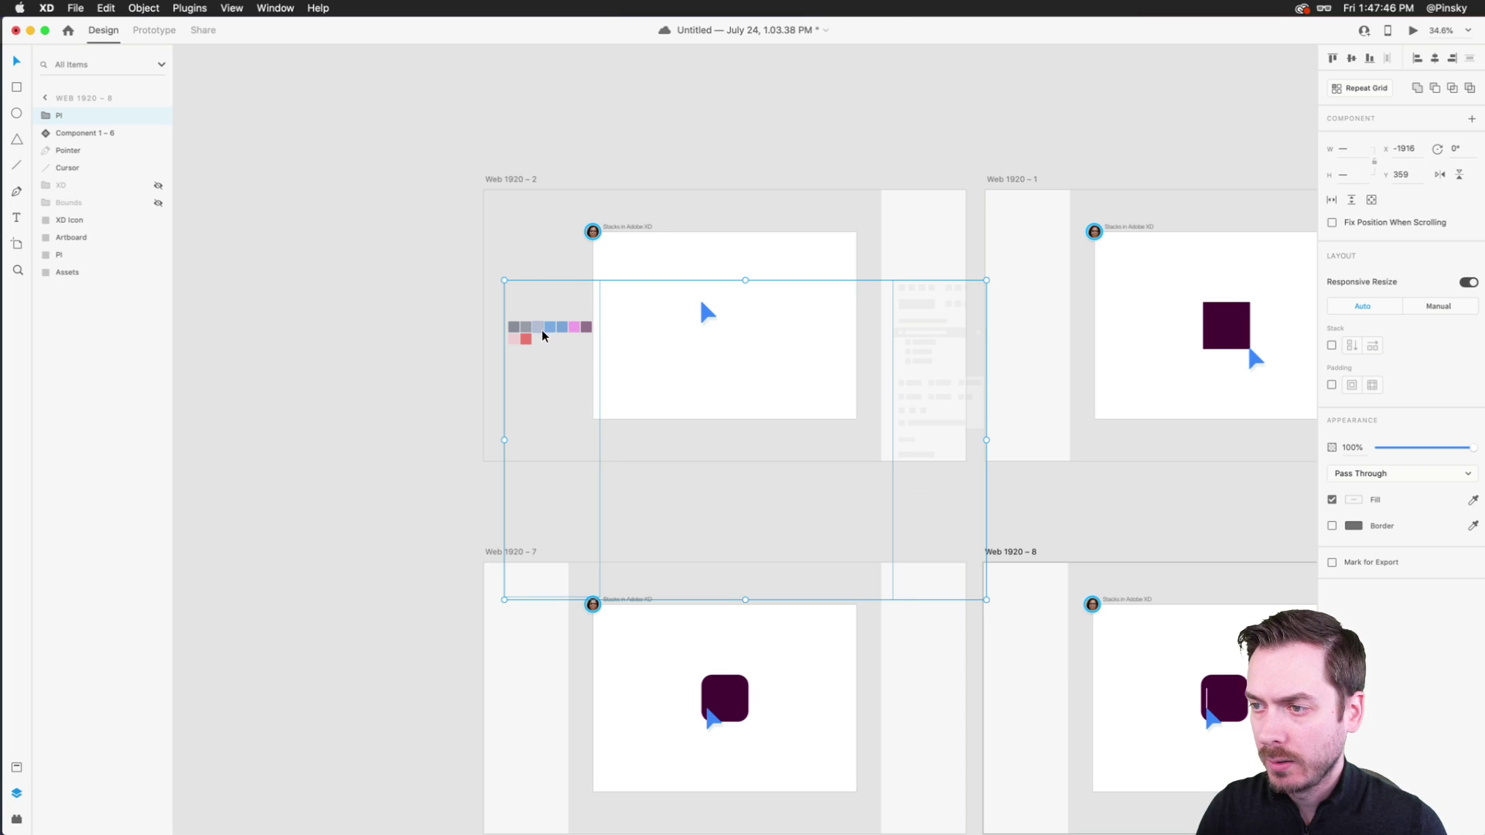
{"action": "key", "text": "super+z"}
{"action": "key", "text": "super+Tab"}
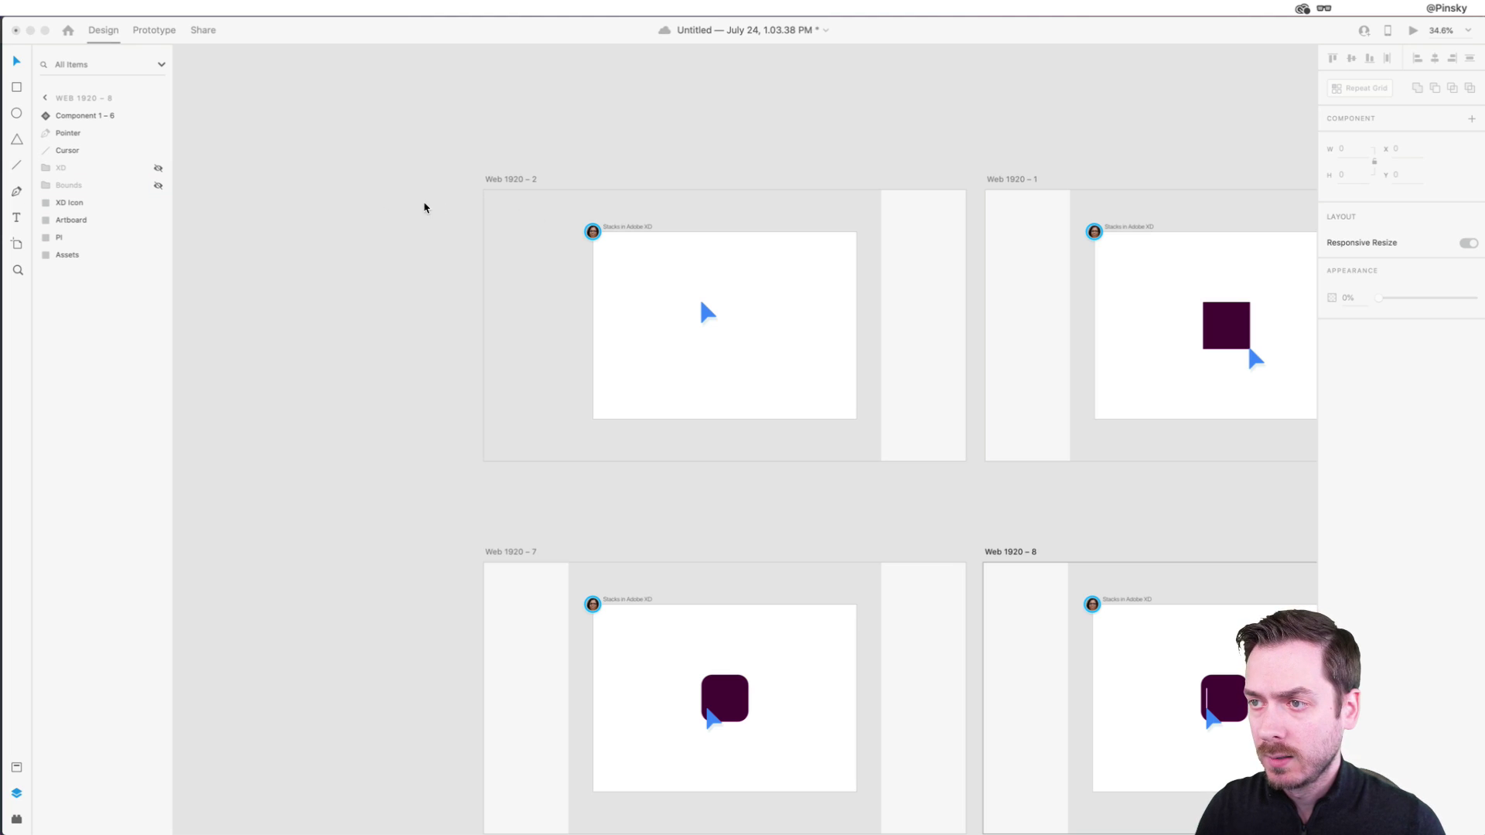
{"action": "key", "text": "super+Tab"}
{"action": "key", "text": "super+v"}
{"action": "left_click_drag", "start_coordinate": [1022, 625], "coordinate": [430, 227]}
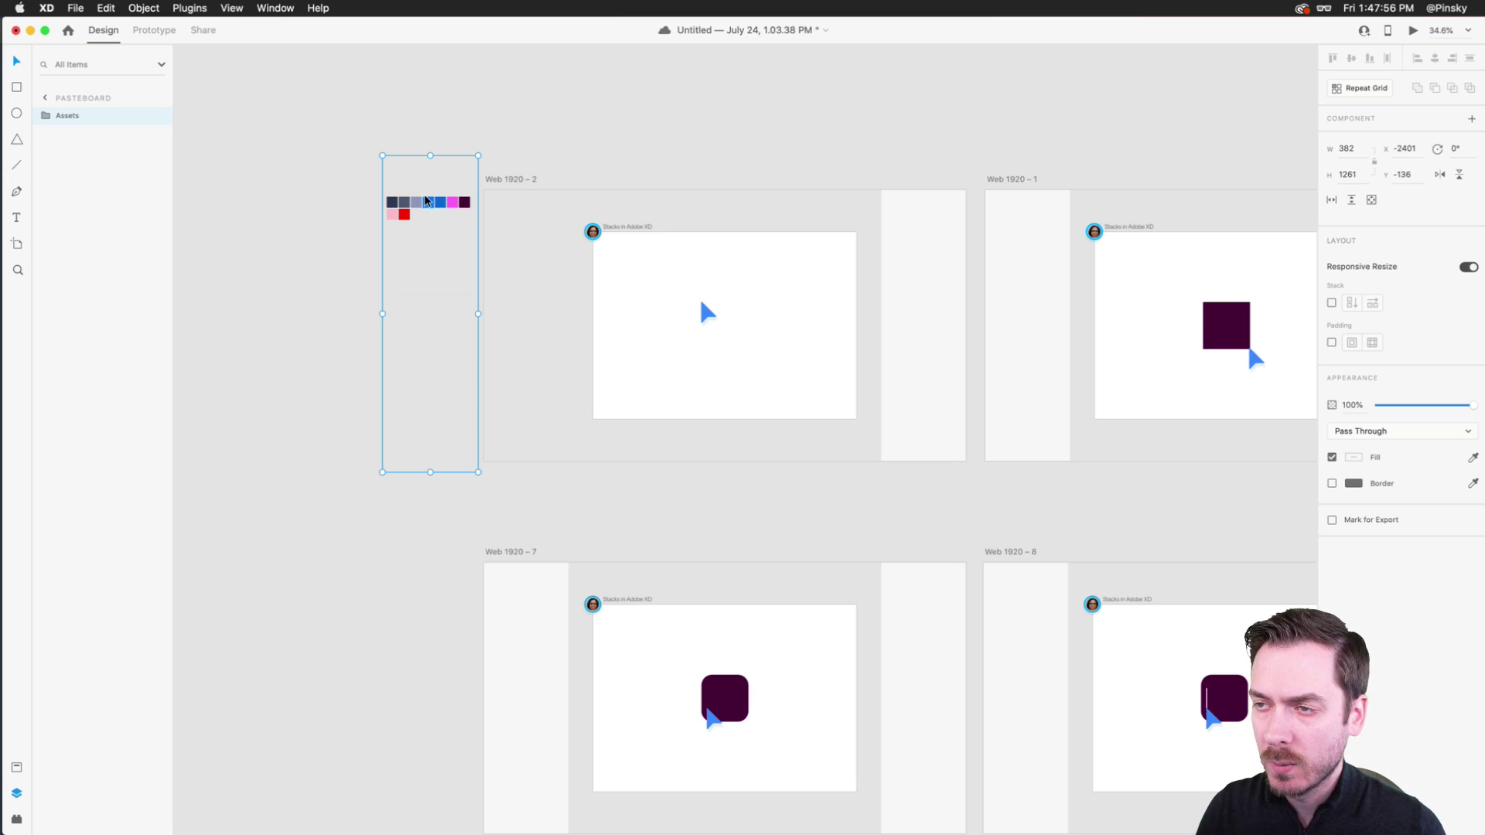
{"action": "left_click_drag", "start_coordinate": [424, 203], "coordinate": [496, 230]}
{"action": "key", "text": "super+z"}
{"action": "key", "text": "super+z"}
{"action": "key", "text": "super+z"}
{"action": "key", "text": "super+z"}
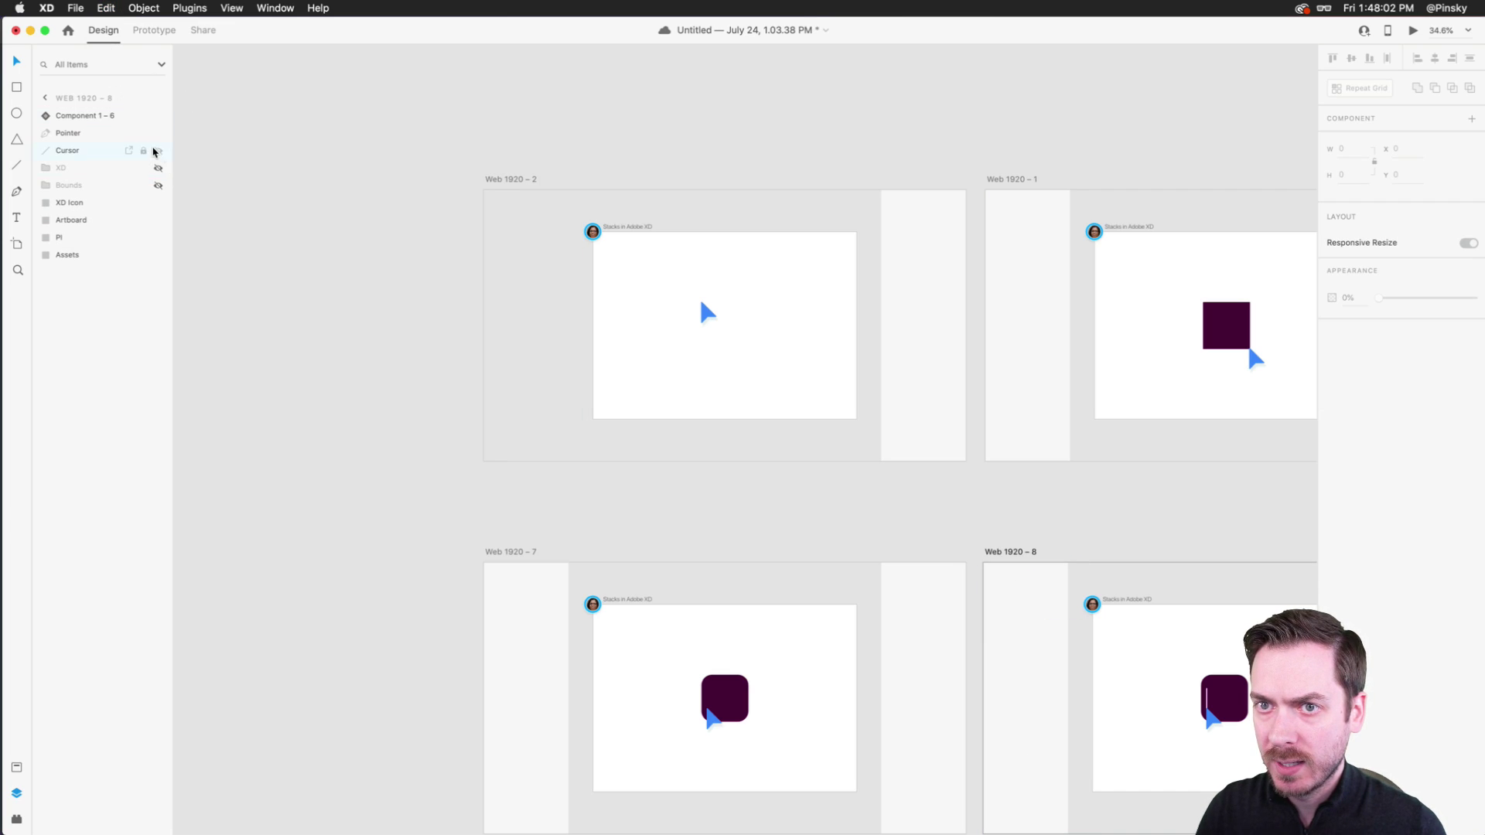
{"action": "key", "text": "super+z"}
- Bring the prebuilt PI panel group from the other window into Web 1920 – 2 and position it at X 1546, Y 0
{"action": "key", "text": "super+Tab"}
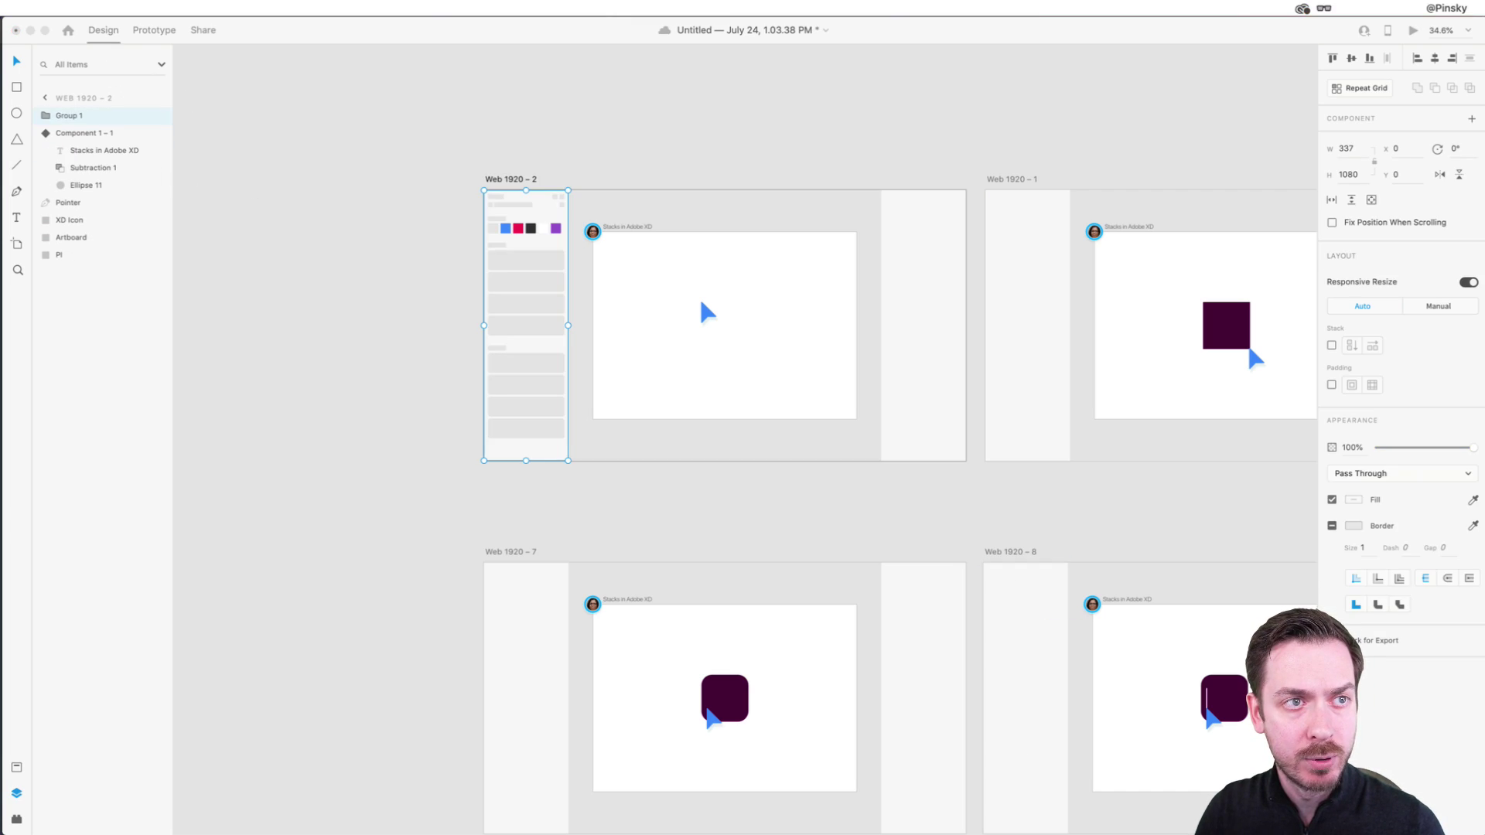
{"action": "key", "text": "super+Tab"}
{"action": "key", "text": "super+v"}
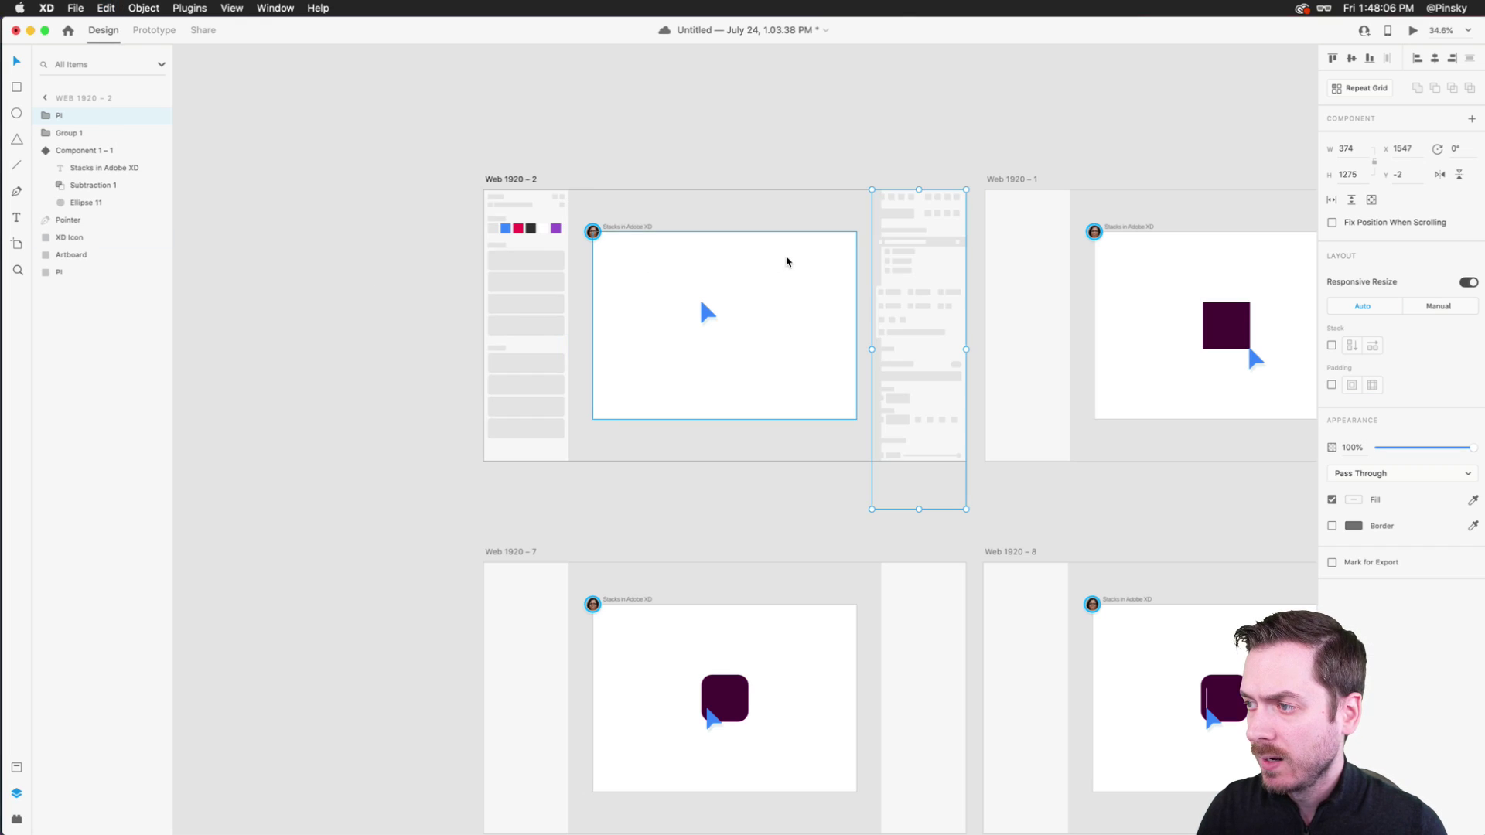
{"action": "scroll", "coordinate": [905, 263], "scroll_direction": "up", "scroll_amount": 5}
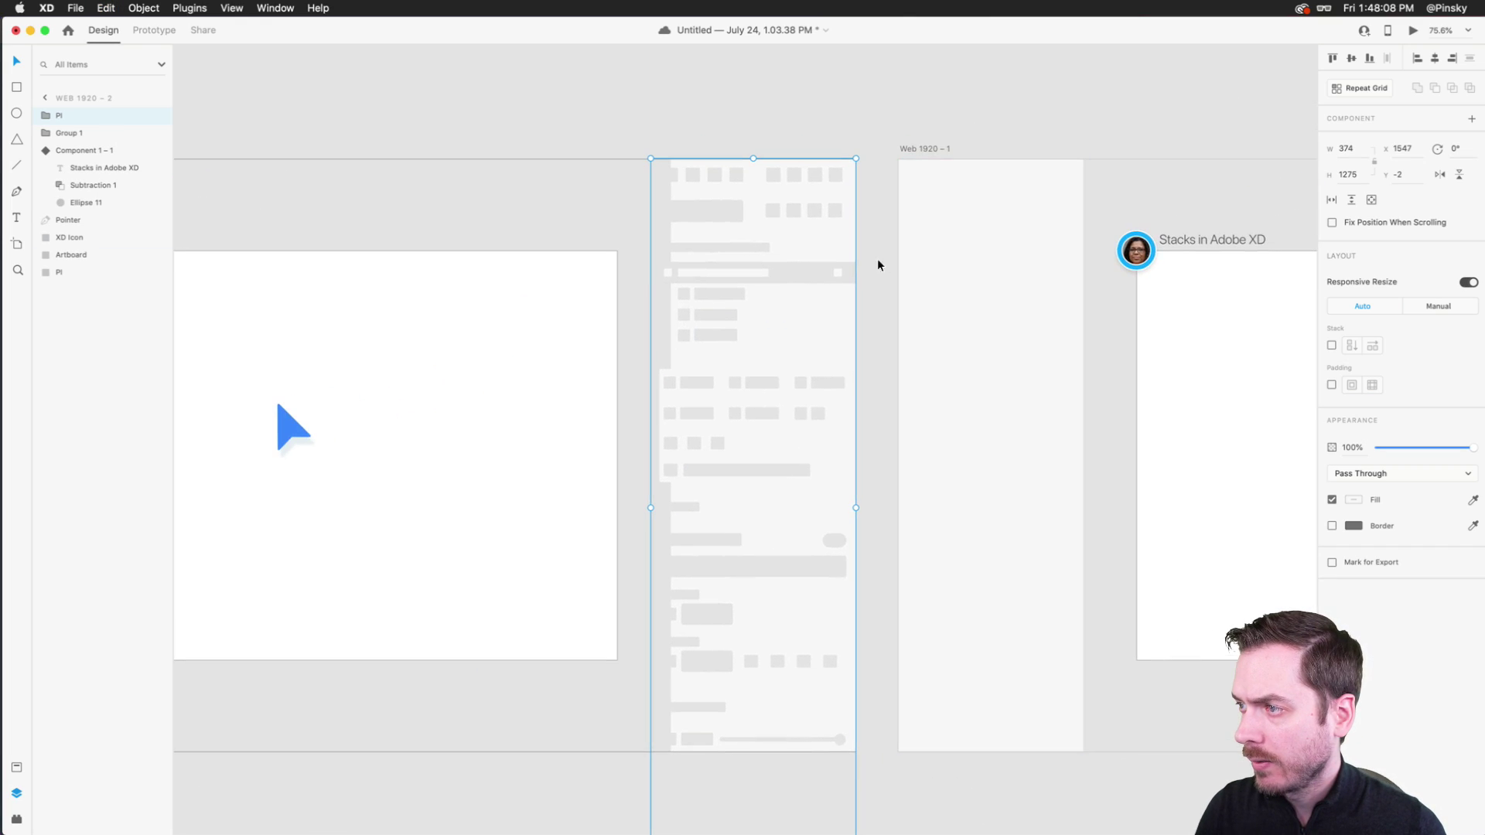
{"action": "left_click_drag", "start_coordinate": [810, 267], "coordinate": [808, 273]}
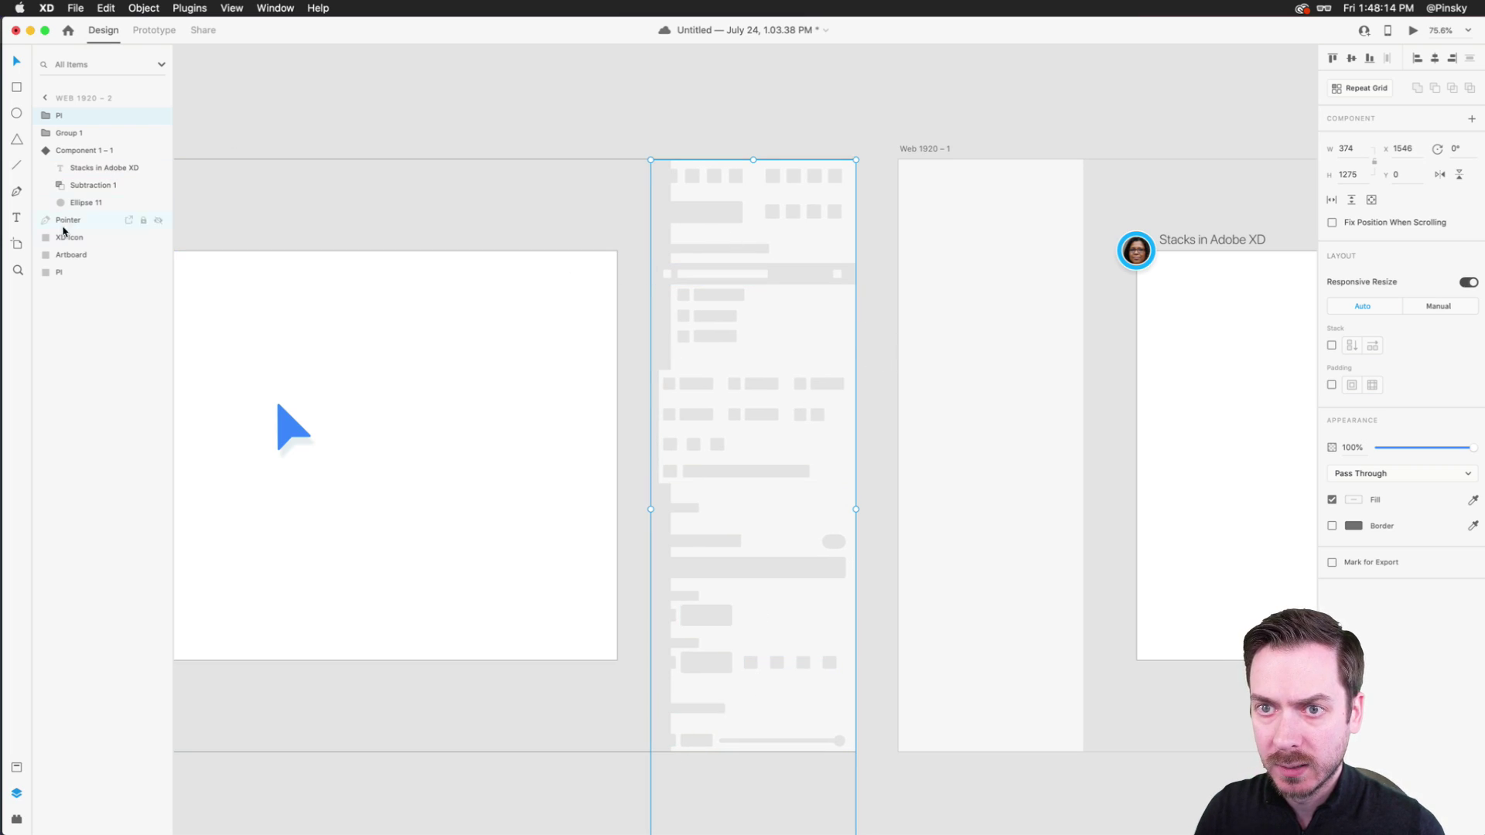
- Widen the PI background rectangle on Web 1920 – 2 to a width of 371, with its inner edge at X 1549
{"action": "left_click", "coordinate": [71, 274]}
{"action": "mouse_move", "coordinate": [671, 456]}
{"action": "left_mouse_down"}
{"action": "mouse_move", "coordinate": [637, 454]}
{"action": "mouse_move", "coordinate": [652, 453]}
{"action": "left_mouse_up"}
{"action": "scroll", "coordinate": [652, 450], "scroll_direction": "left", "scroll_amount": 2}
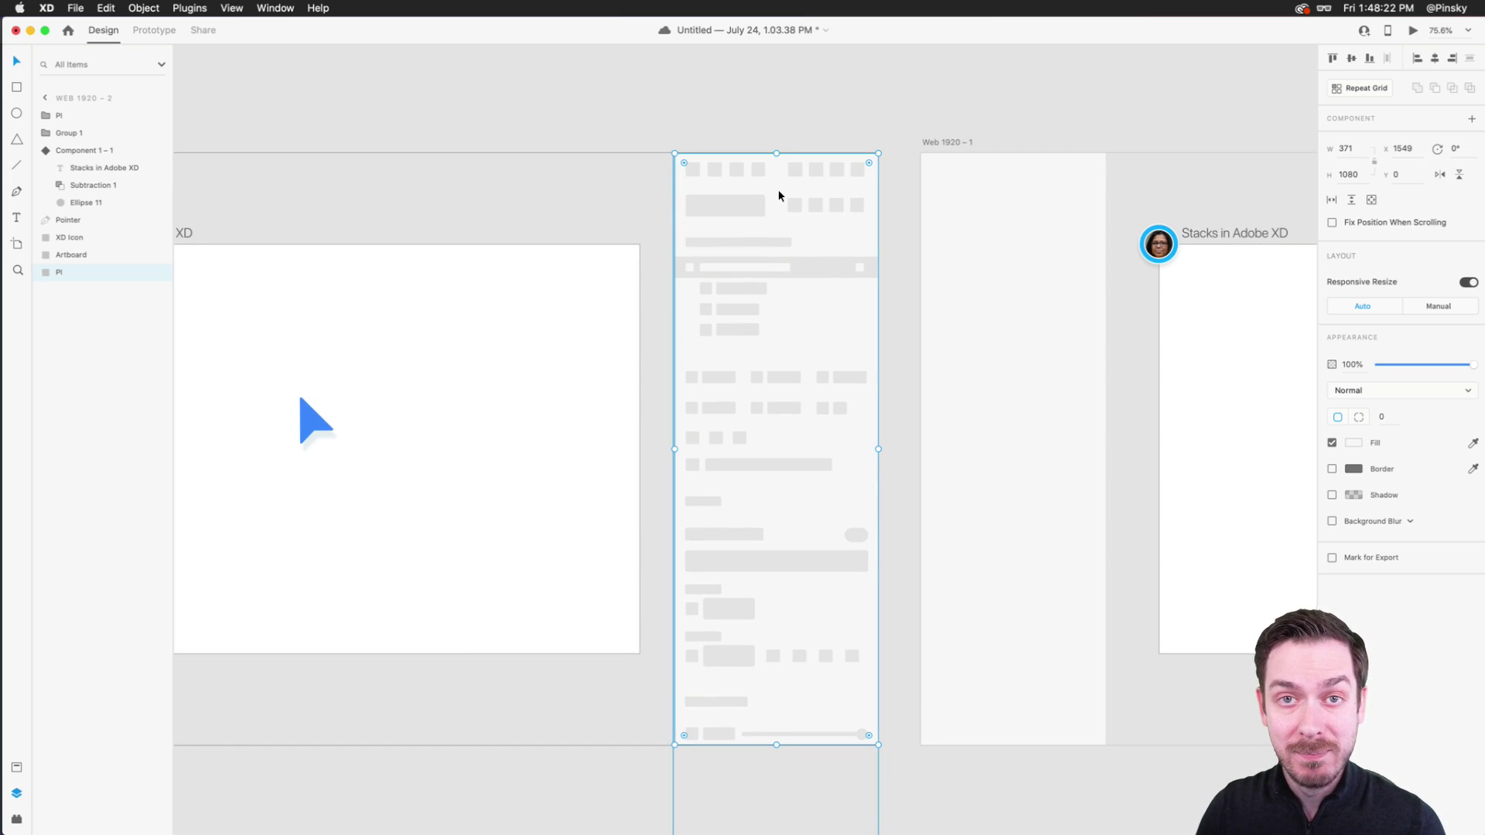
- Examine the placeholder shapes of the property inspector panel and how it sits beside the white artboard
{"action": "scroll", "coordinate": [778, 188], "scroll_direction": "up", "scroll_amount": 5}
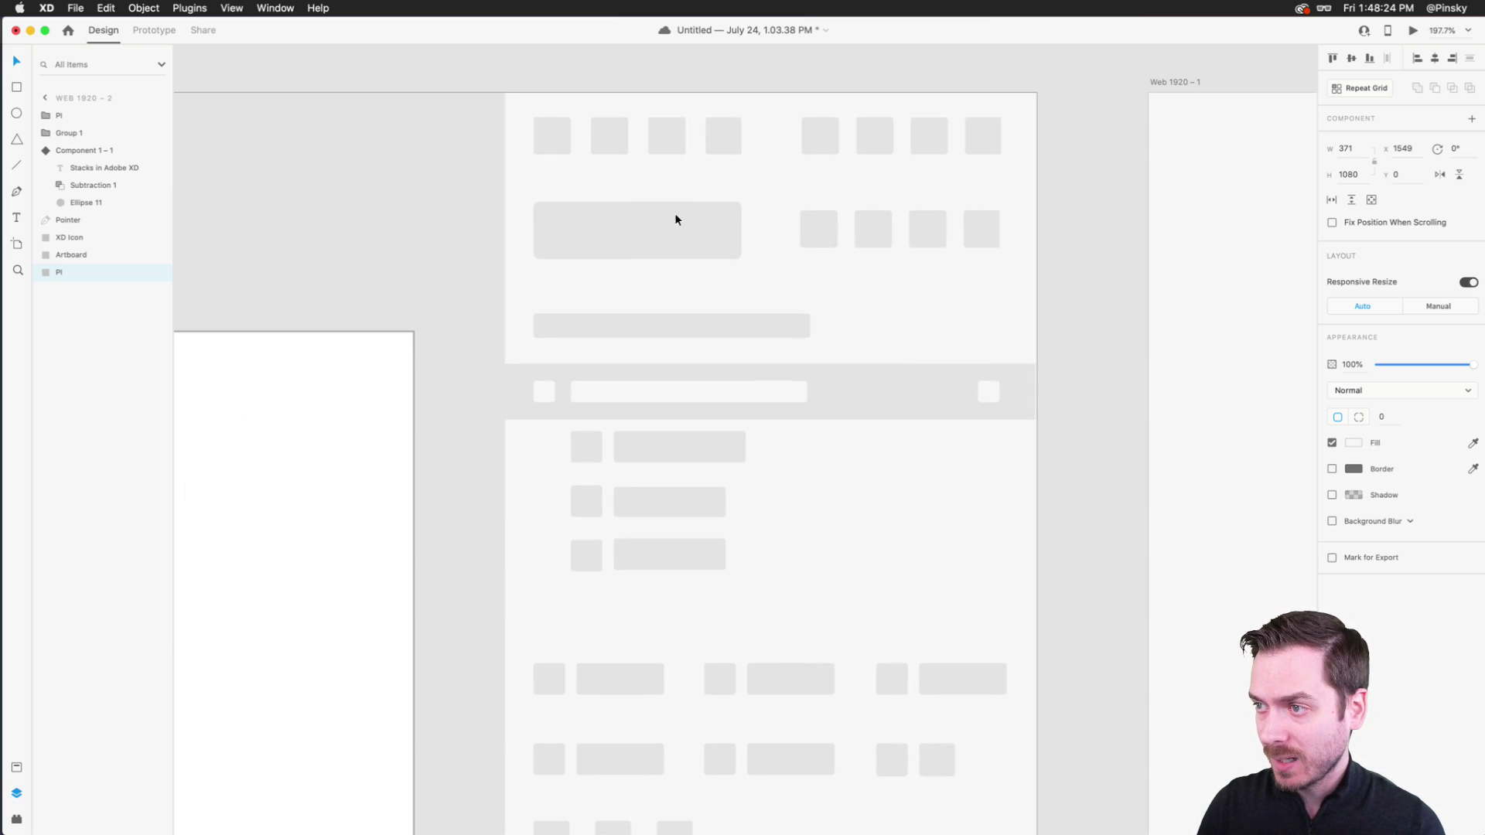
{"action": "scroll", "coordinate": [641, 396], "scroll_direction": "down", "scroll_amount": 5}
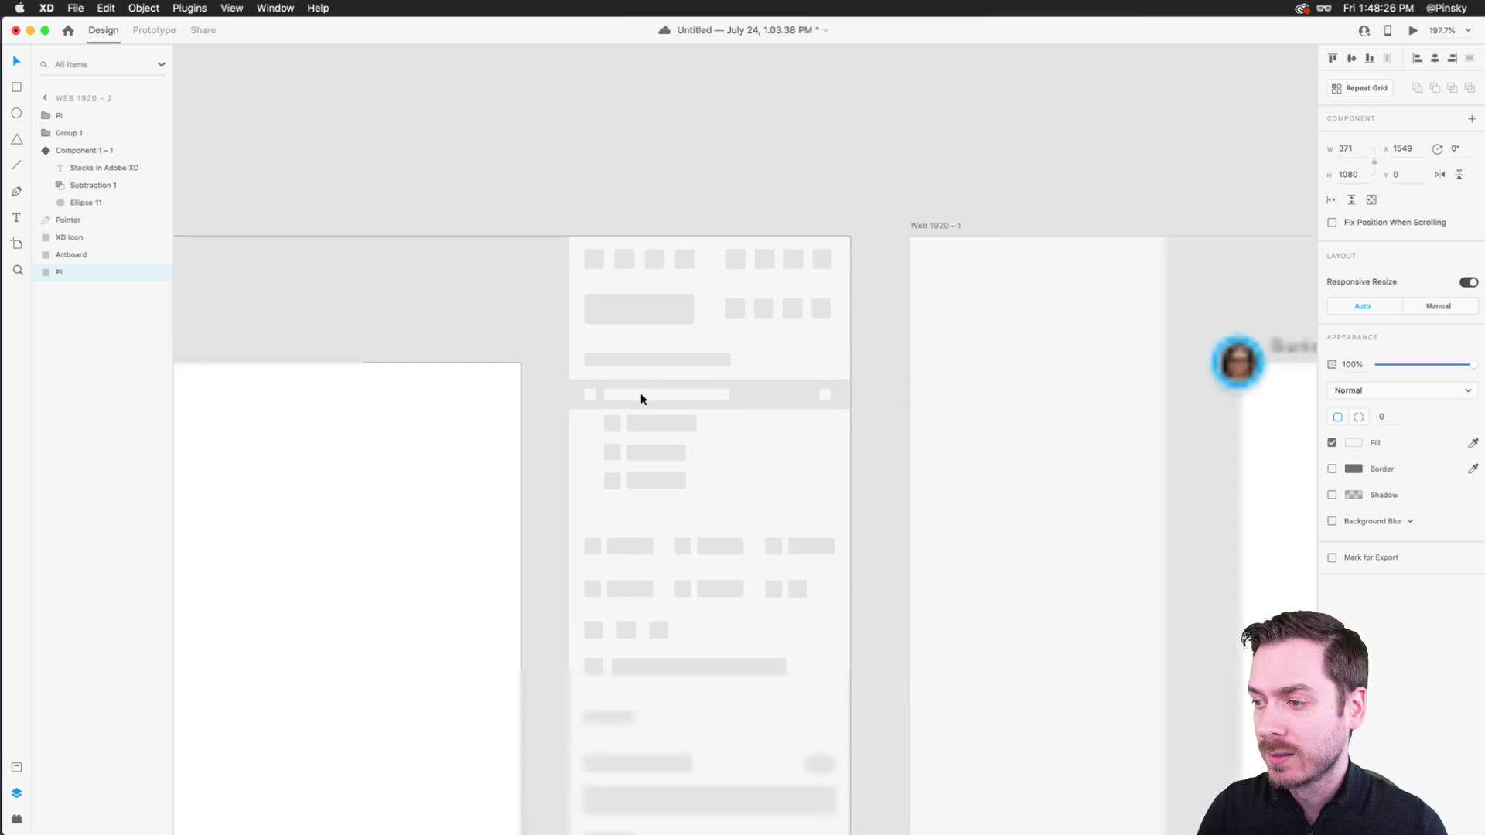
{"action": "scroll", "coordinate": [789, 348], "scroll_direction": "up", "scroll_amount": 3}
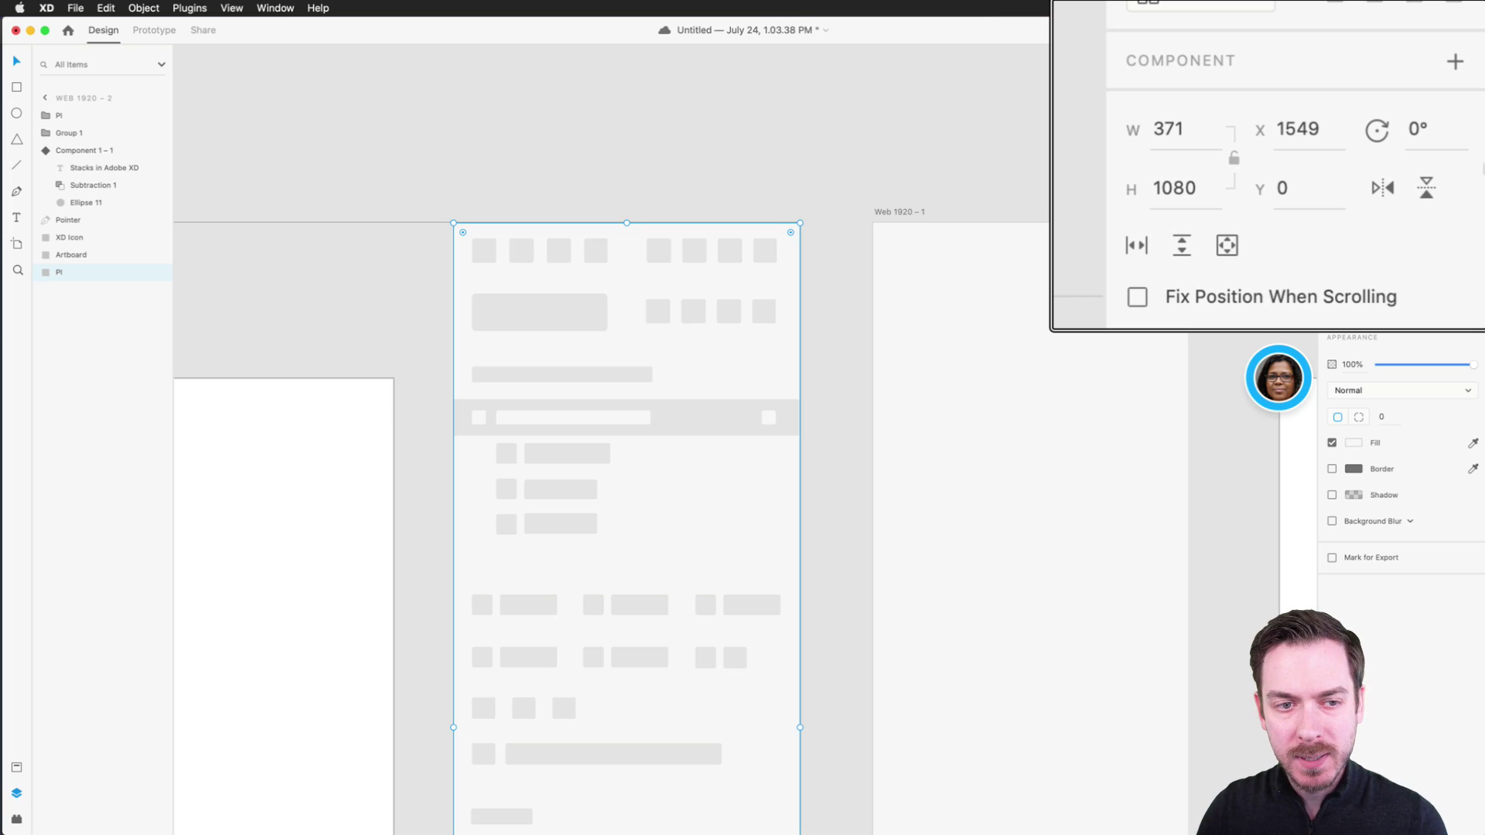
{"action": "scroll", "coordinate": [624, 394], "scroll_direction": "left", "scroll_amount": 2}
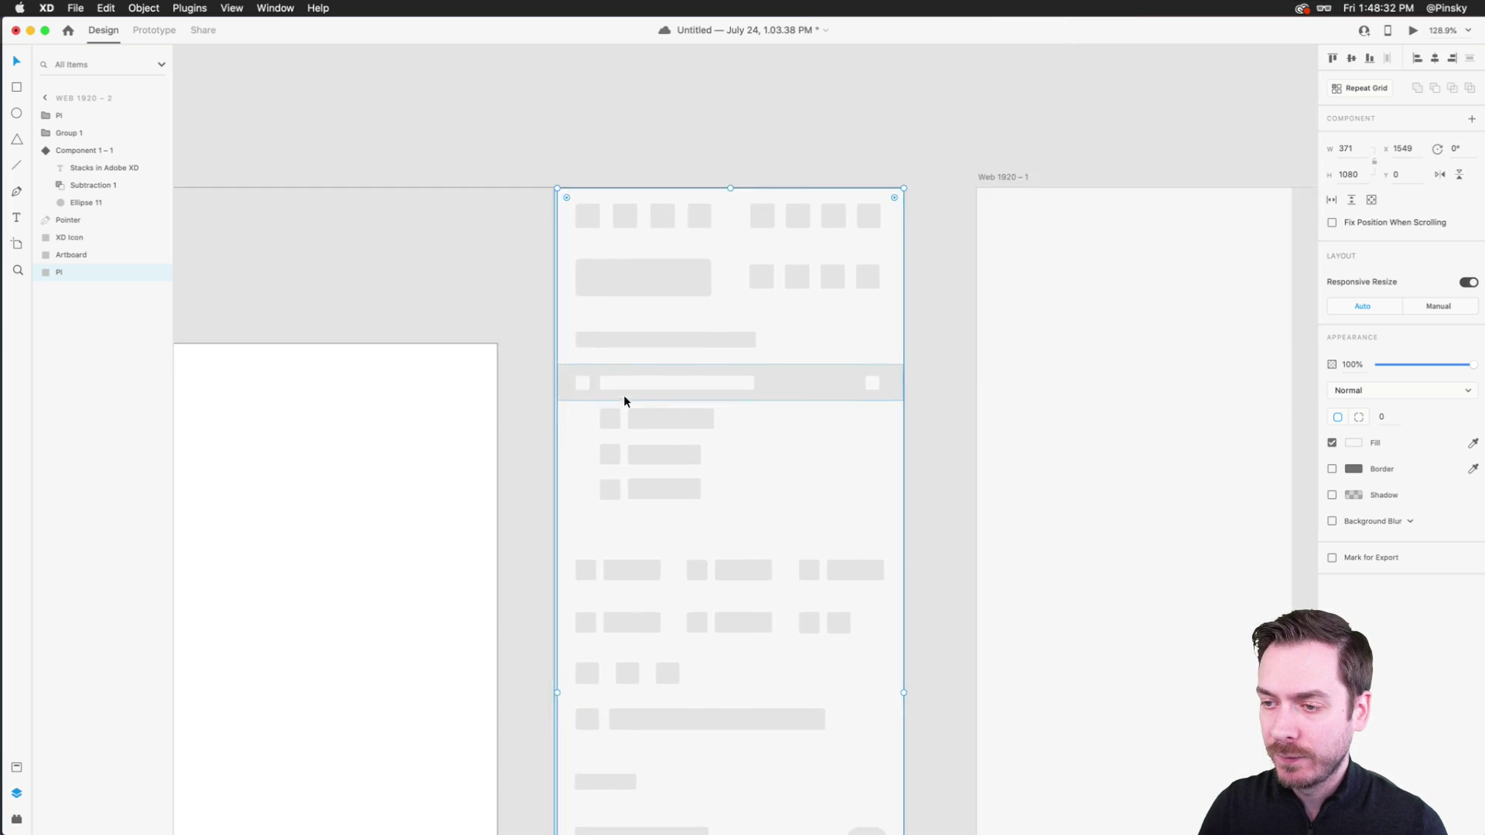
{"action": "scroll", "coordinate": [624, 395], "scroll_direction": "down", "scroll_amount": 5}
{"action": "scroll", "coordinate": [477, 554], "scroll_direction": "up", "scroll_amount": 5}
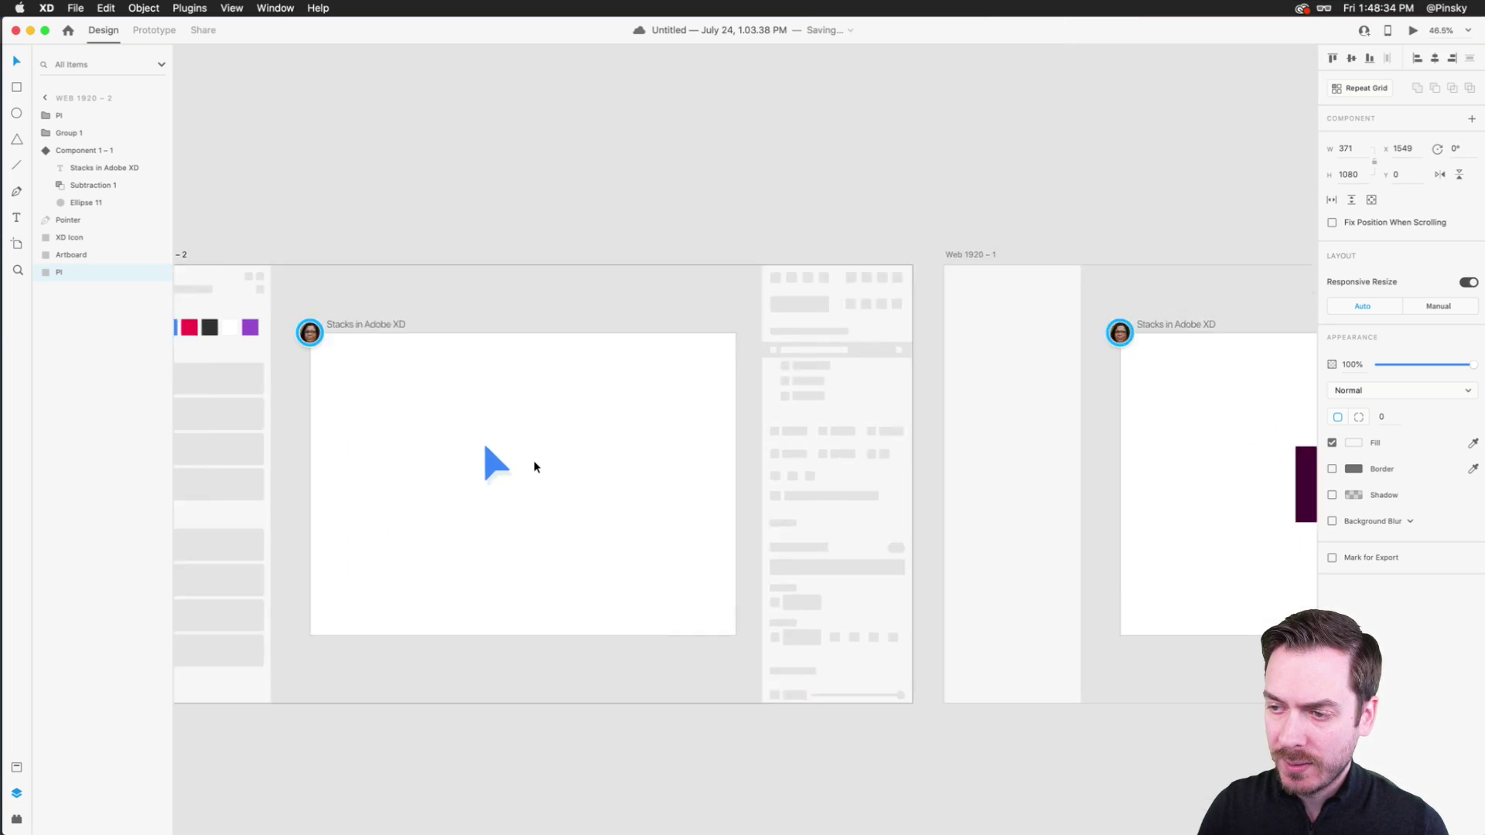
{"action": "scroll", "coordinate": [425, 421], "scroll_direction": "down", "scroll_amount": 5}
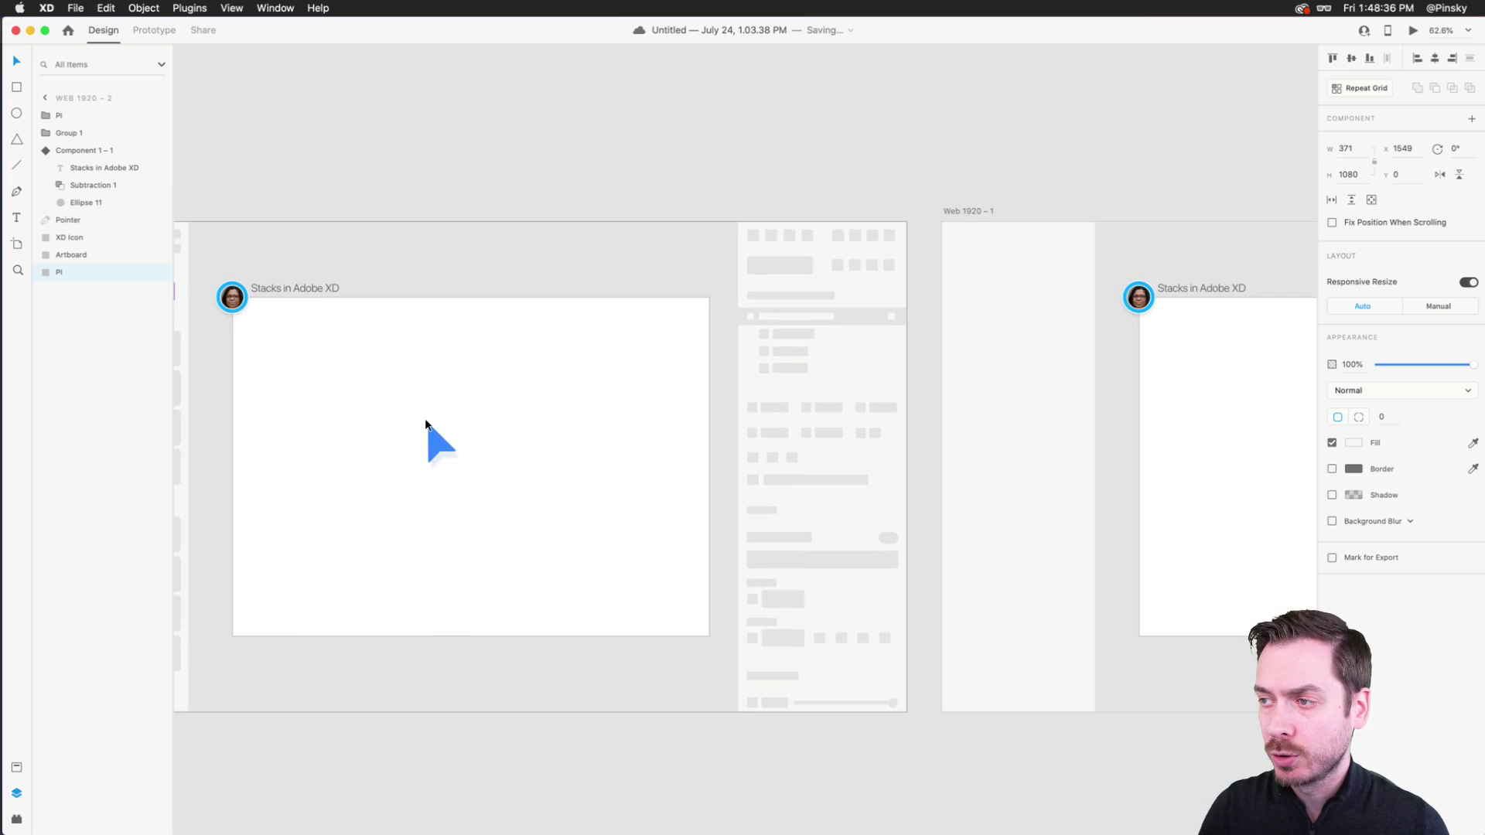
{"action": "scroll", "coordinate": [851, 240], "scroll_direction": "up", "scroll_amount": 6}
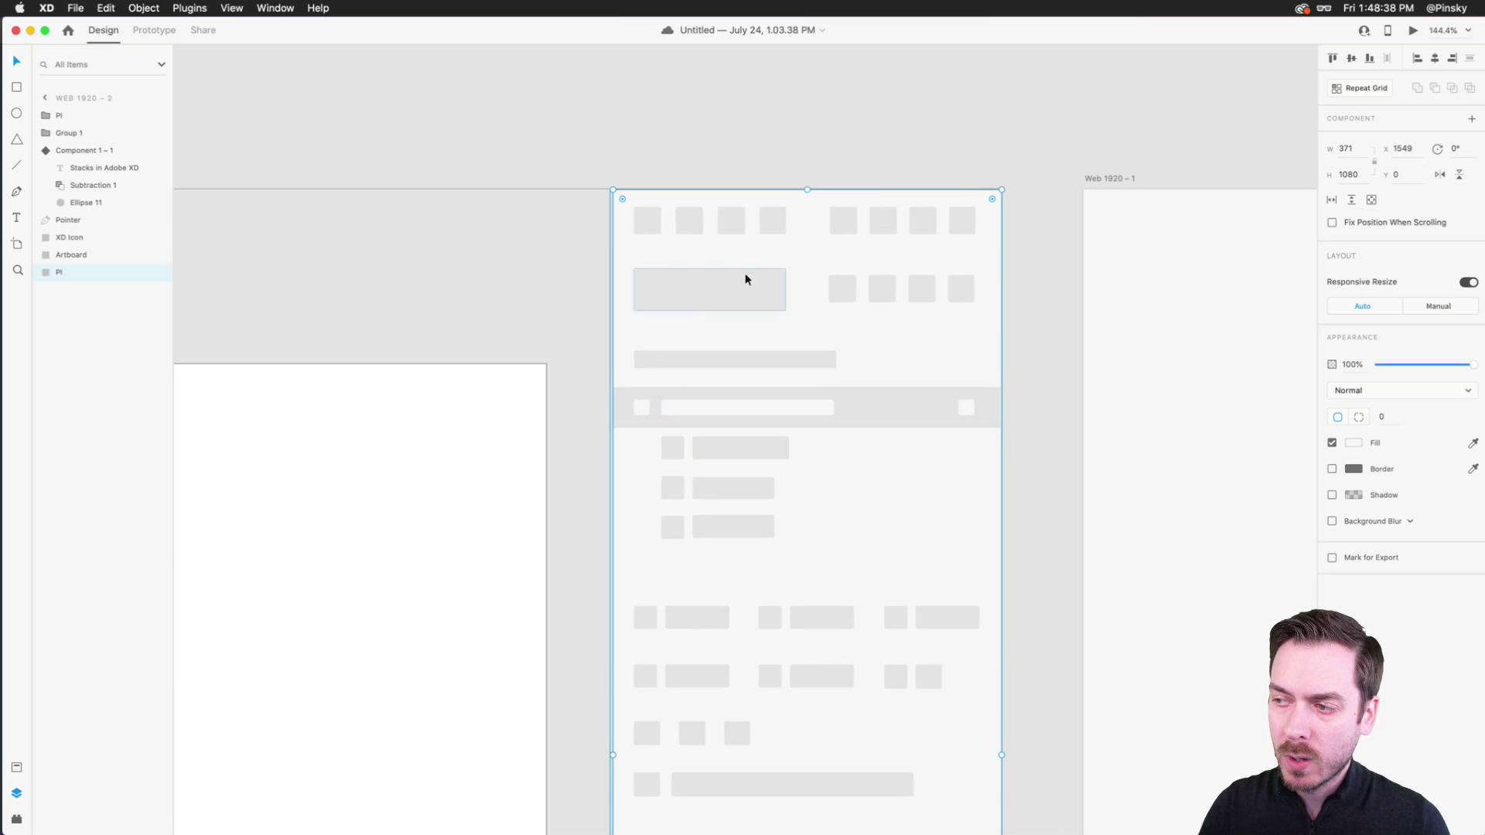
- Inside Group 1, group and hide the hand-built panel shapes, and paste the prebuilt Assets group above the Assets background at X 0, Y 0
{"action": "scroll", "coordinate": [670, 368], "scroll_direction": "down", "scroll_amount": 3}
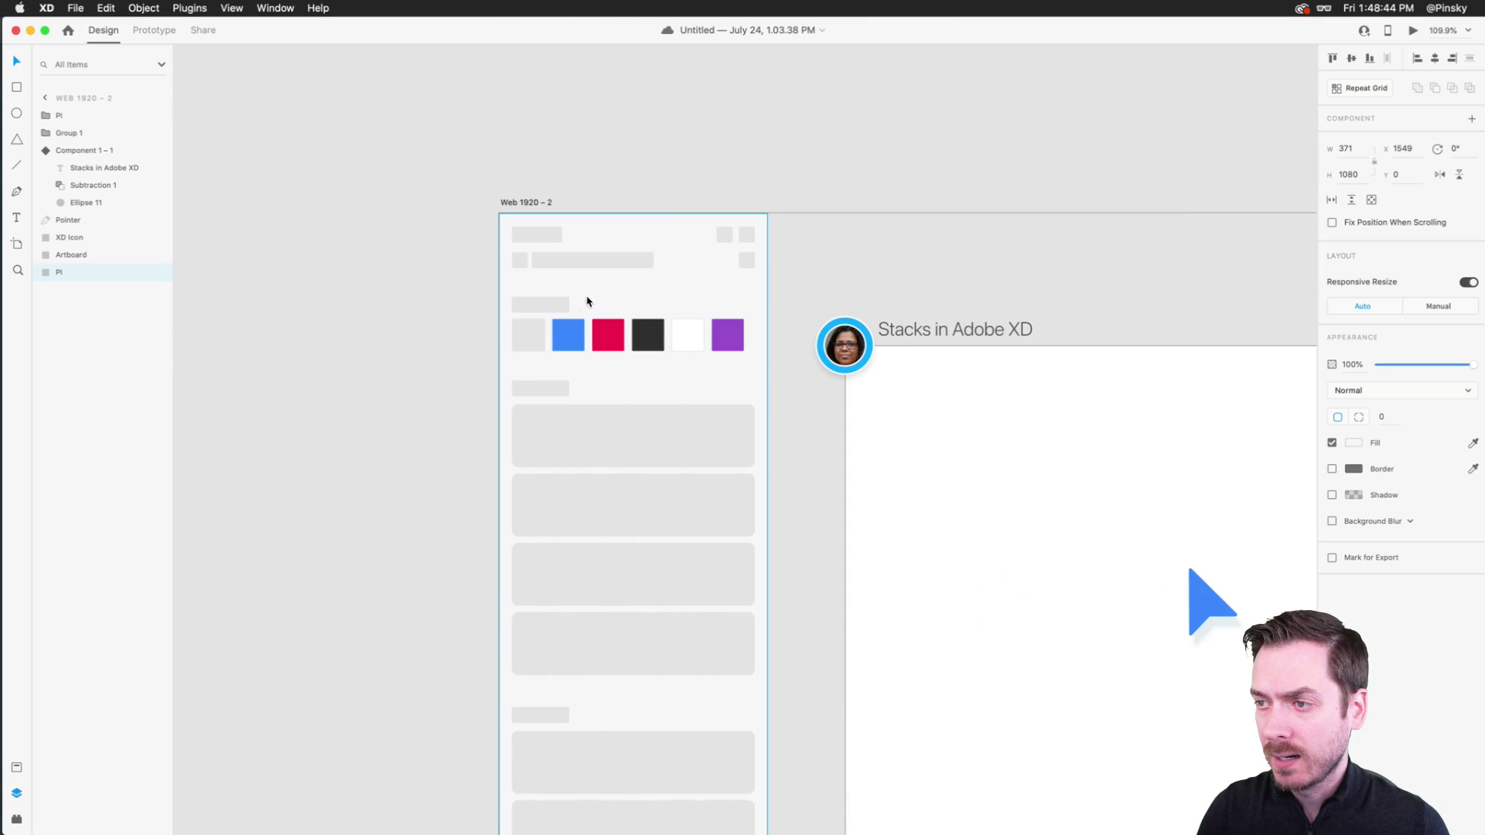
{"action": "left_click", "coordinate": [550, 337]}
{"action": "left_click", "coordinate": [43, 136]}
{"action": "left_click", "coordinate": [82, 153]}
{"action": "left_click", "coordinate": [80, 341], "text": "shift"}
{"action": "key", "text": "super+g"}
{"action": "left_click", "coordinate": [158, 150]}
{"action": "key", "text": "super+v"}
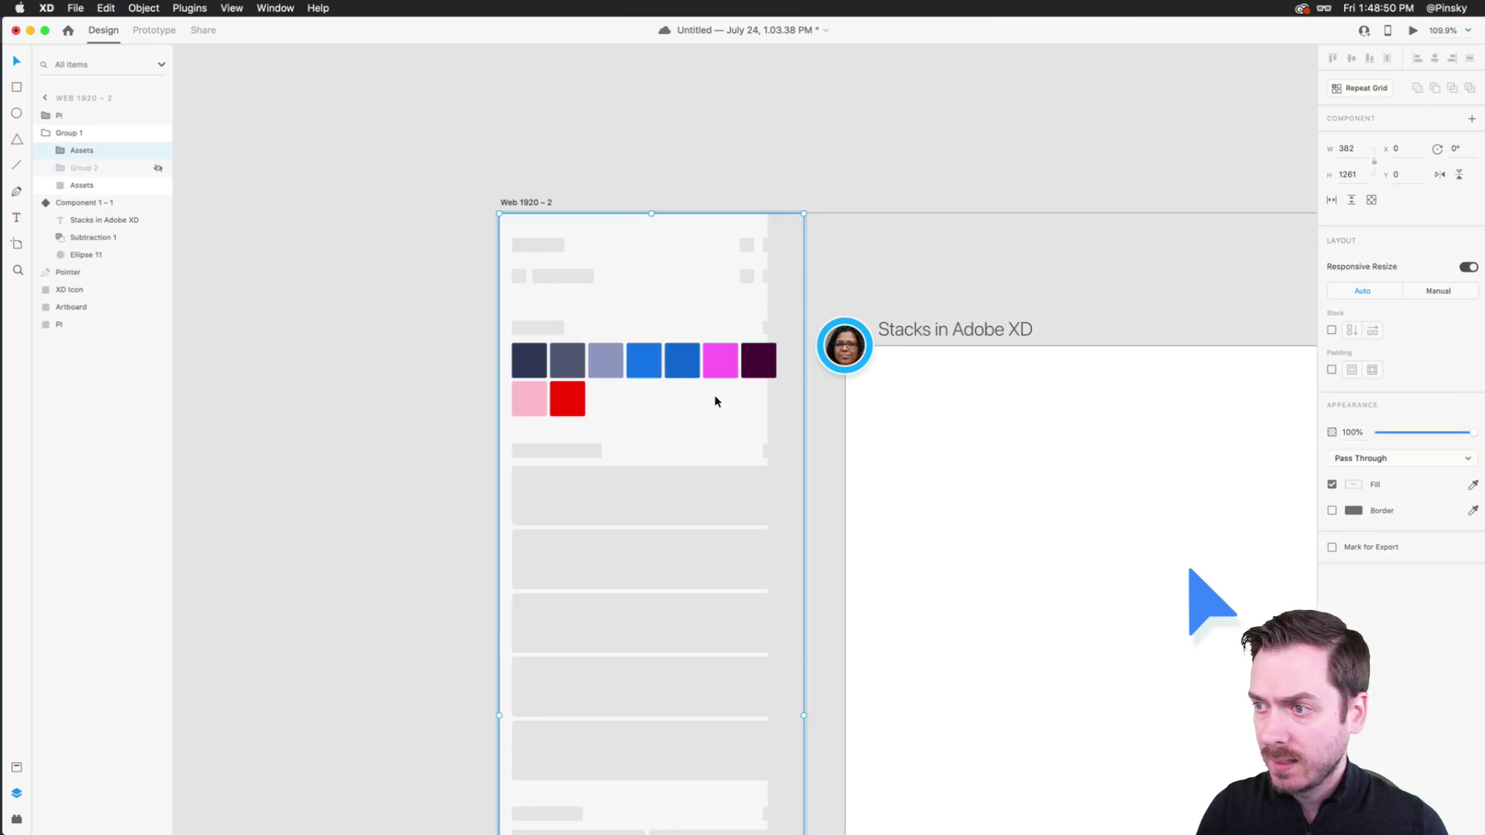
{"action": "scroll", "coordinate": [719, 402], "scroll_direction": "down", "scroll_amount": 2}
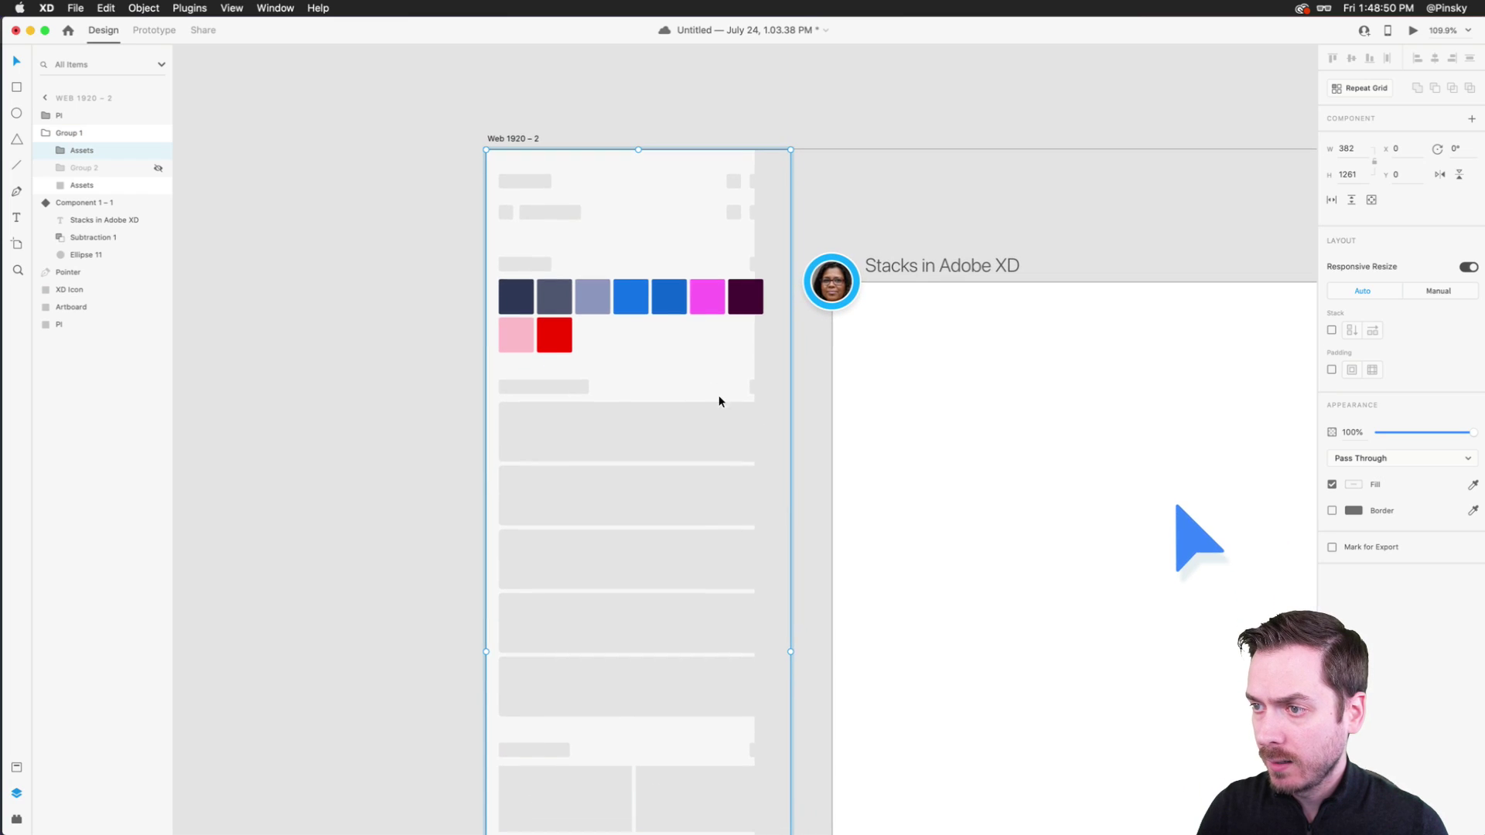
- Widen the Assets background rectangle to a width of 372 so it fits behind the pasted shapes
{"action": "left_click", "coordinate": [147, 188]}
{"action": "mouse_move", "coordinate": [755, 580]}
{"action": "left_mouse_down"}
{"action": "mouse_move", "coordinate": [795, 580]}
{"action": "mouse_move", "coordinate": [783, 582]}
{"action": "left_mouse_up"}
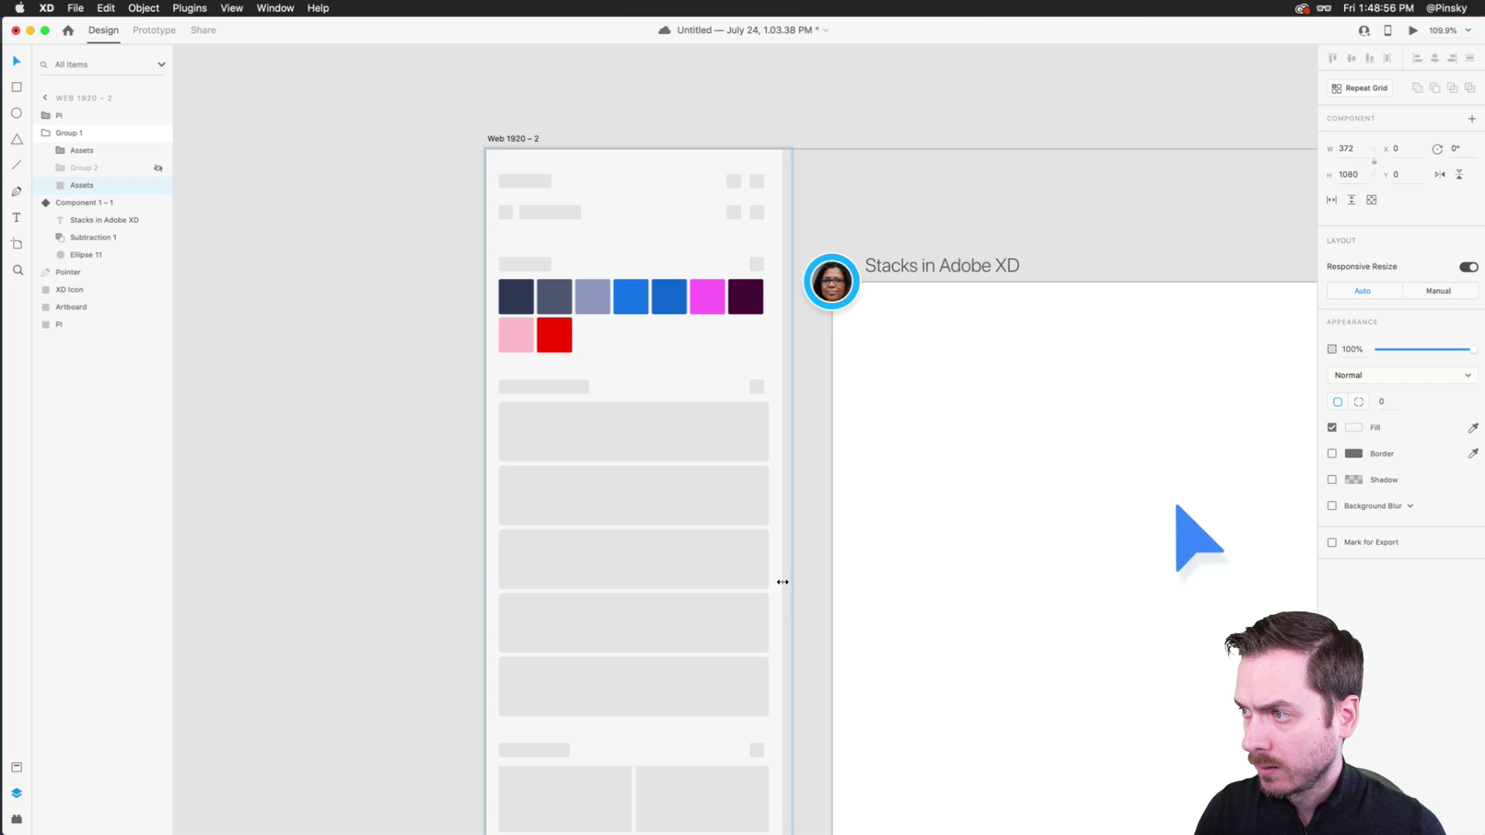
{"action": "scroll", "coordinate": [570, 355], "scroll_direction": "down", "scroll_amount": 5}
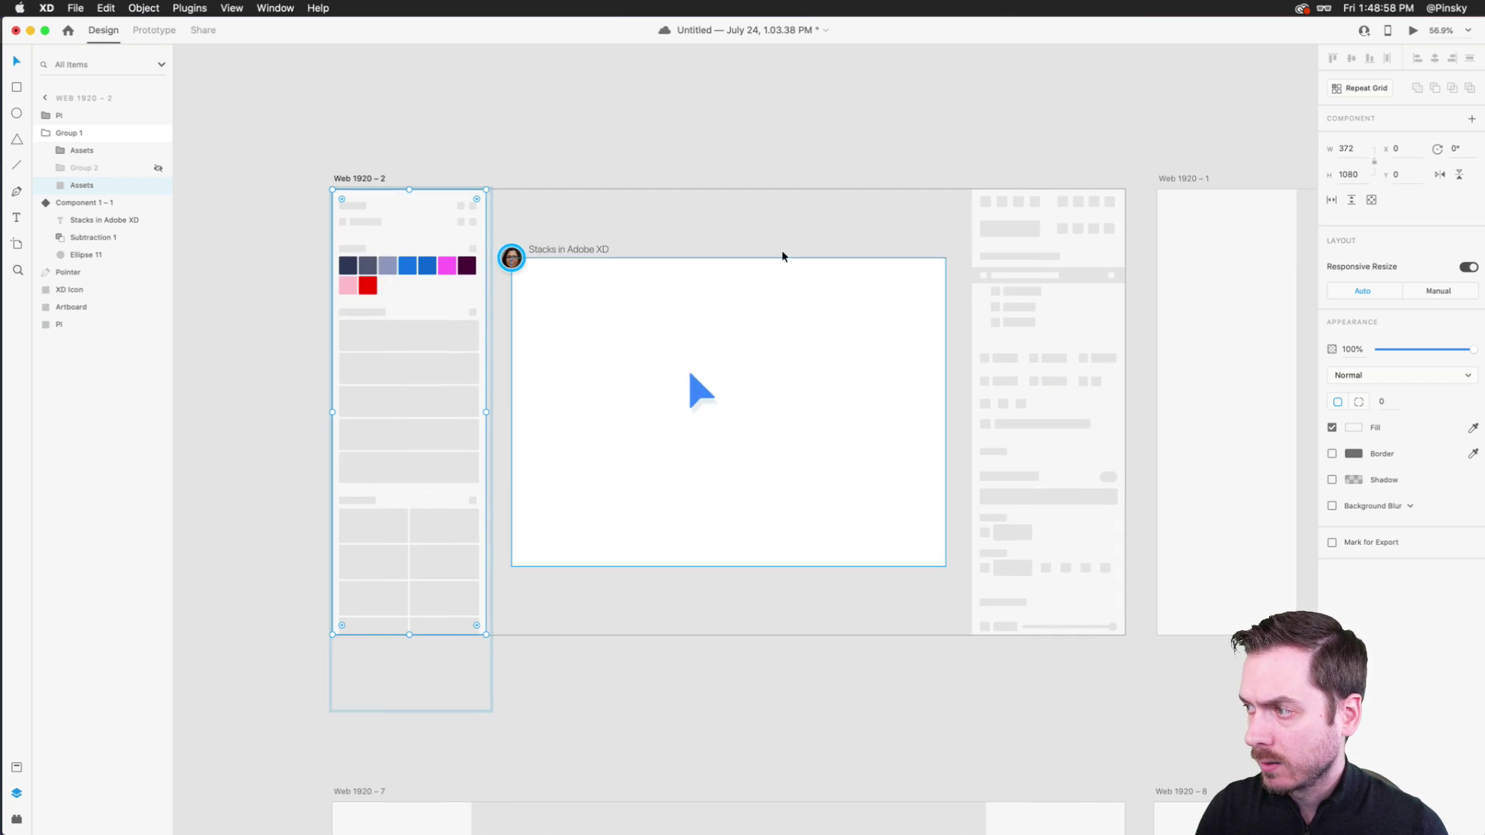
{"action": "left_click_drag", "start_coordinate": [518, 225], "coordinate": [597, 299]}
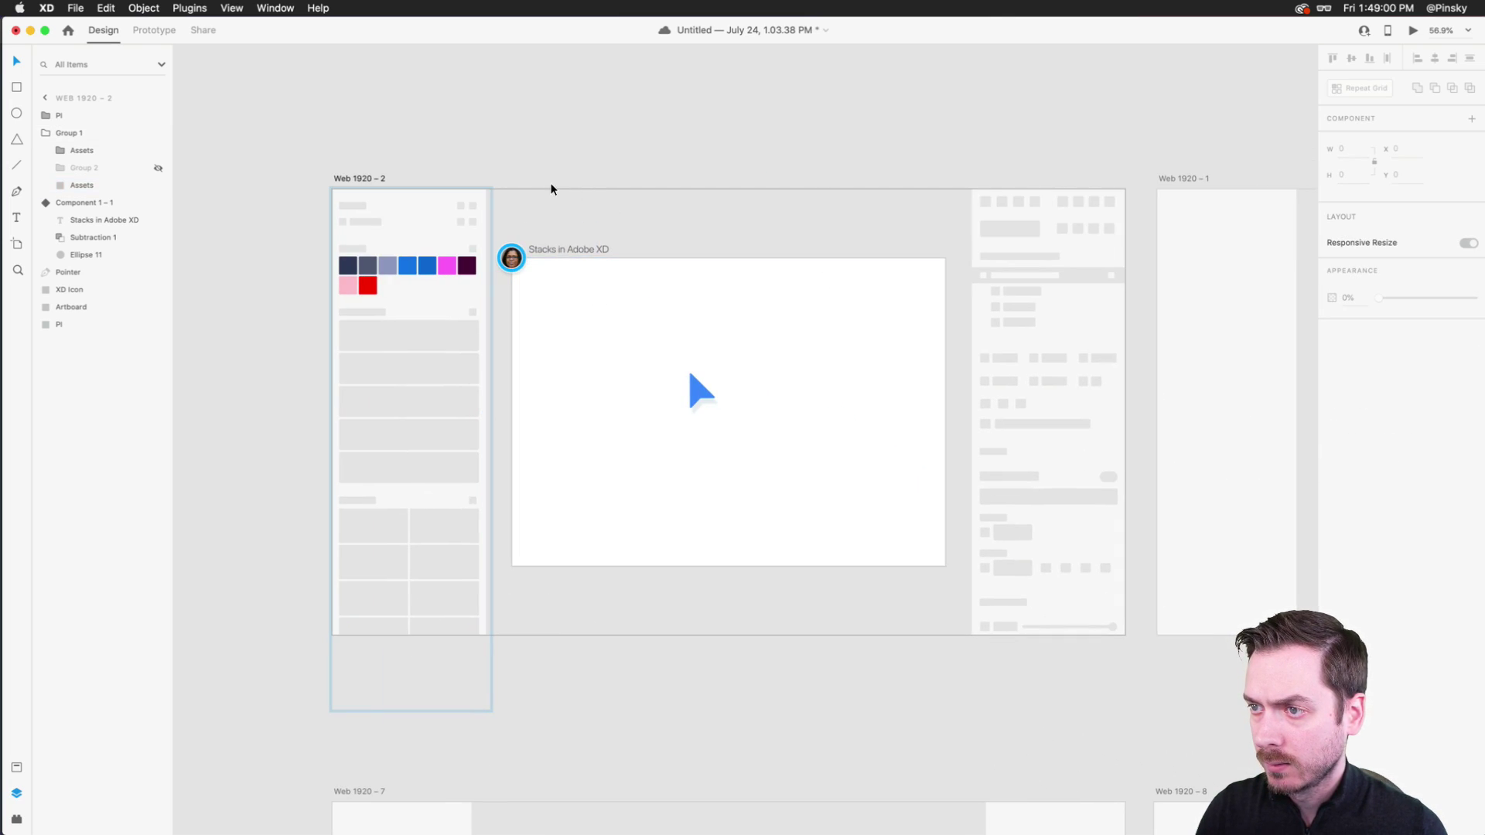
- Rename Group 1 as Assets
{"action": "left_click", "coordinate": [414, 298]}
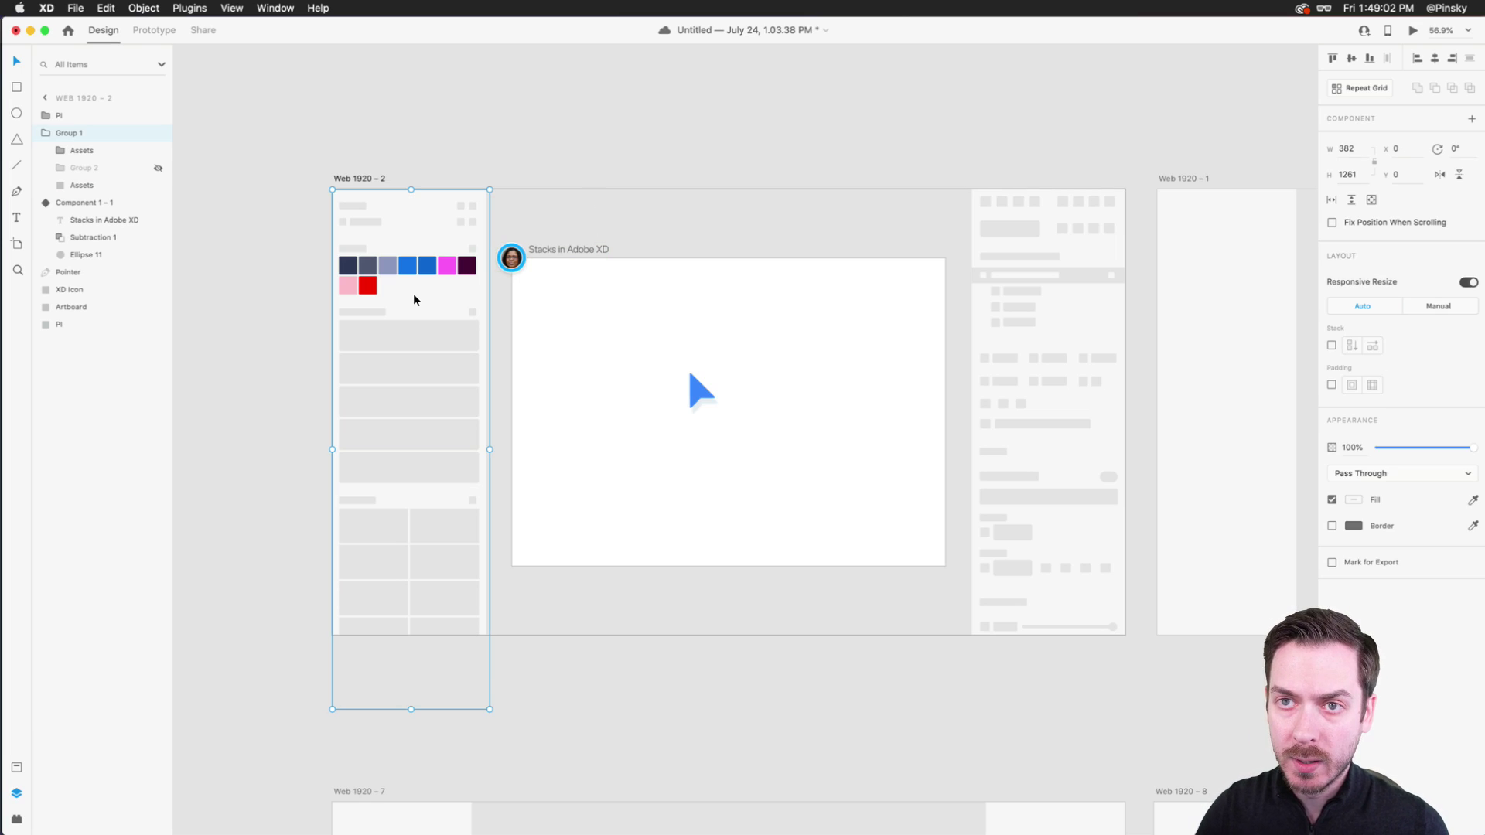
{"action": "double_click", "coordinate": [67, 134]}
{"action": "type", "text": "A"}
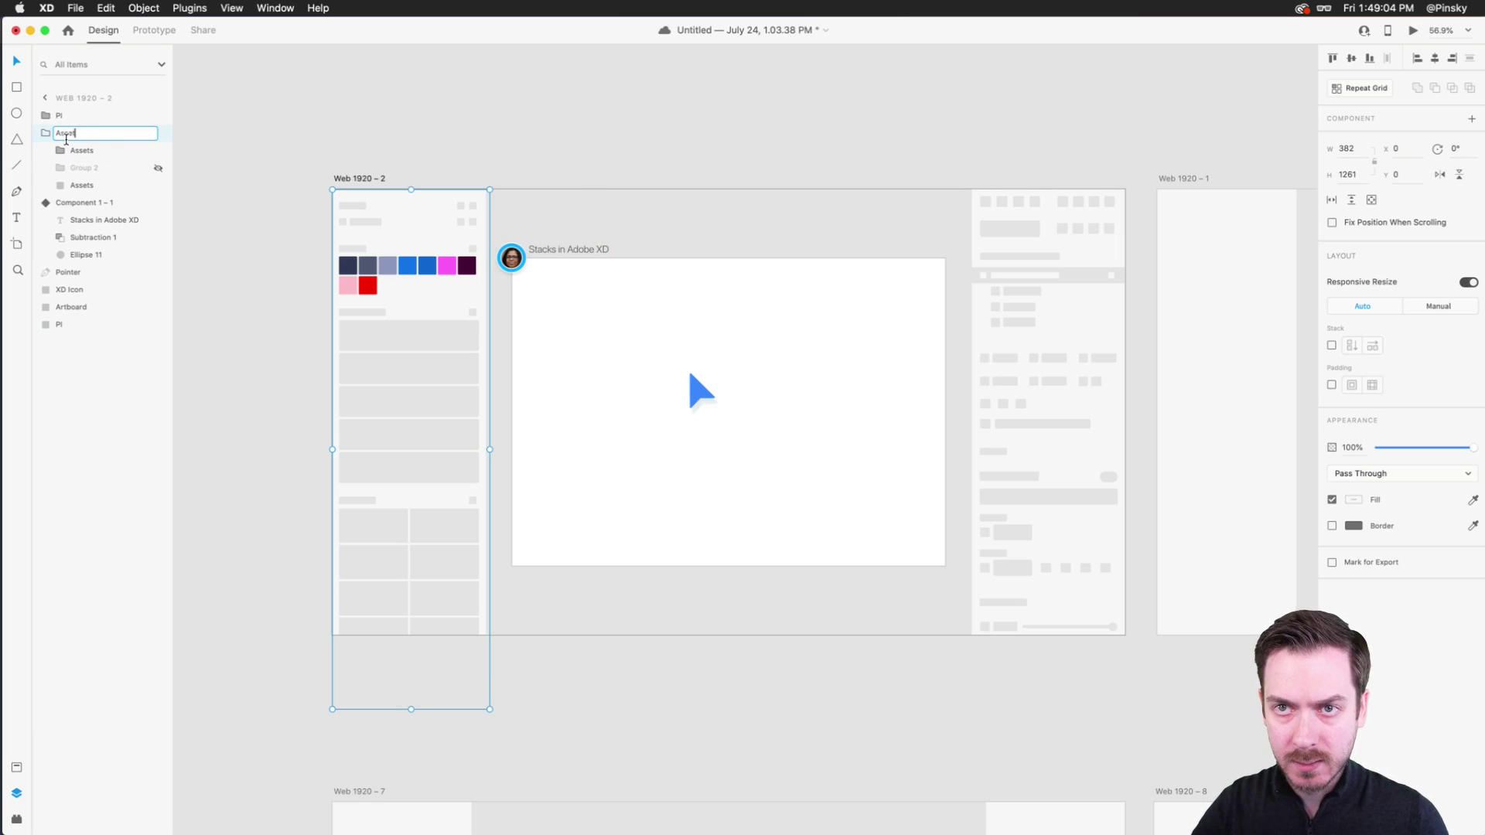
{"action": "type", "text": "ssets"}
{"action": "key", "text": "Return"}
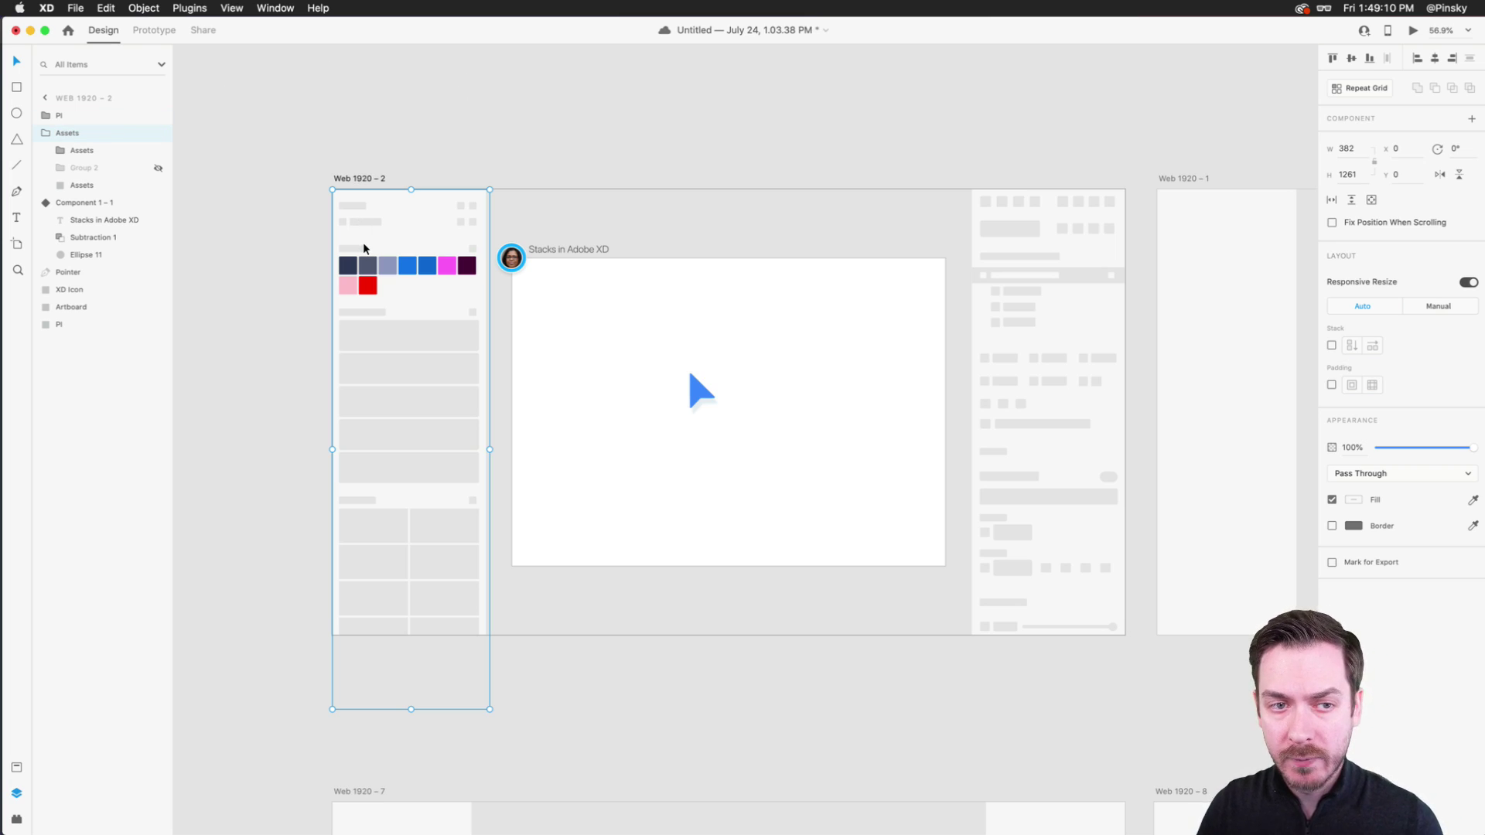
- Turn the Assets group and the PI group on Web 1920 – 2 into components
{"action": "left_click", "coordinate": [509, 132]}
{"action": "left_click", "coordinate": [443, 206]}
{"action": "key", "text": "super+k"}
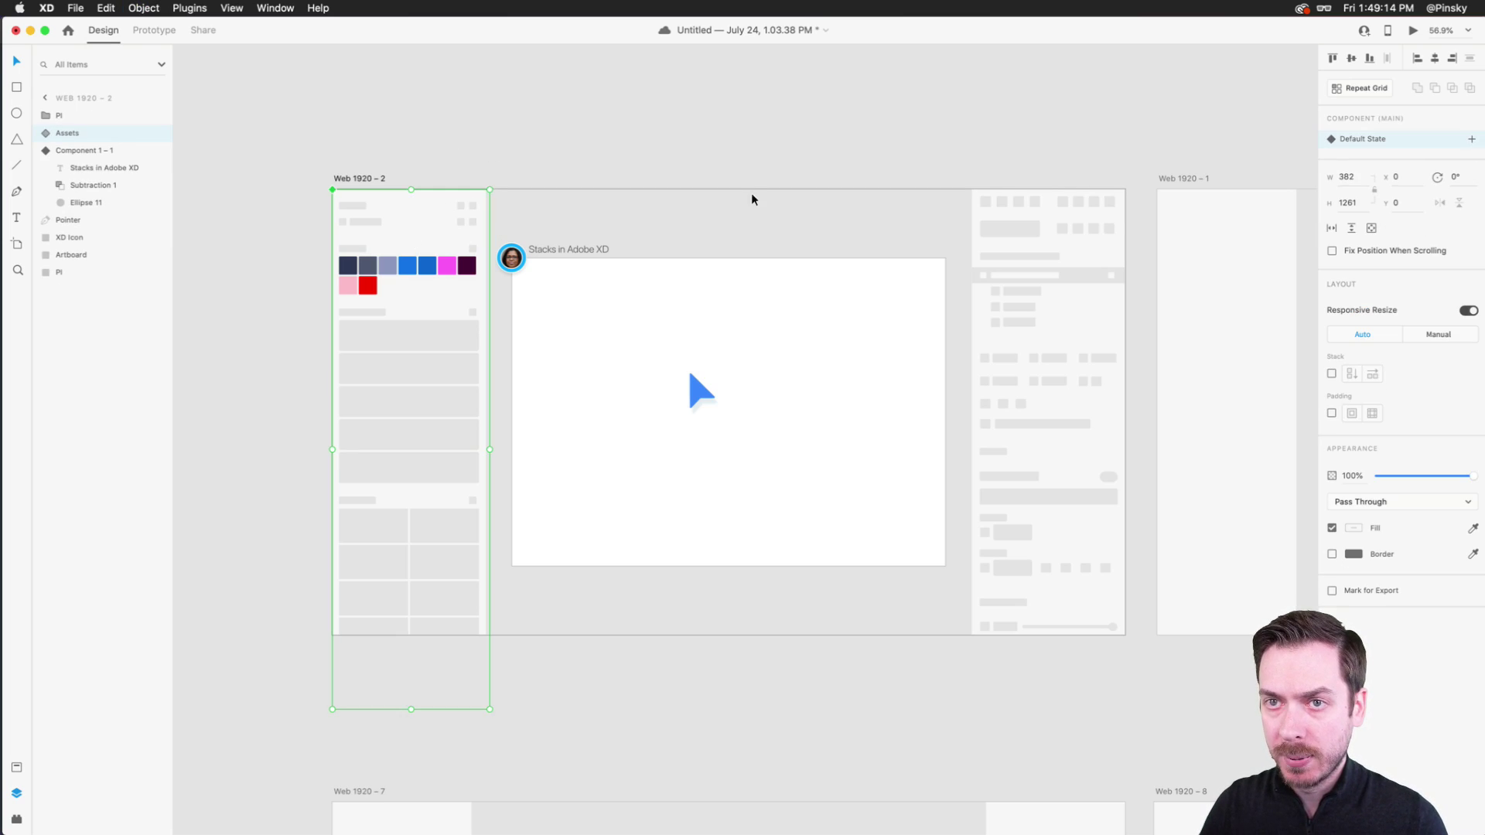
{"action": "left_click", "coordinate": [1064, 285]}
- Try to copy the Assets and PI components from Web 1920 – 2 onto all the artboards
{"action": "left_click", "coordinate": [417, 200], "text": "shift"}
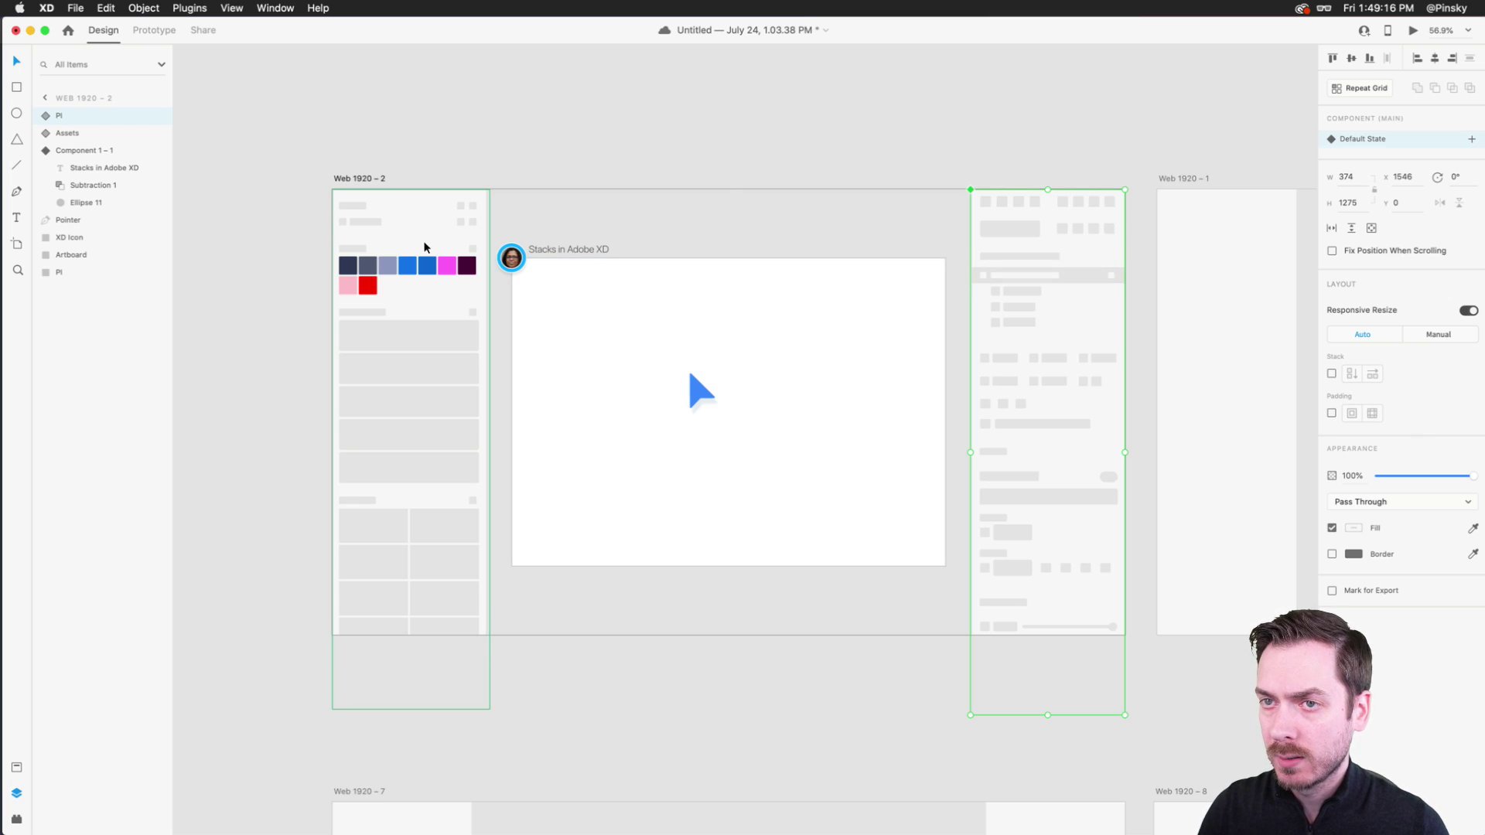
{"action": "key", "text": "super+0"}
{"action": "left_click", "coordinate": [438, 246]}
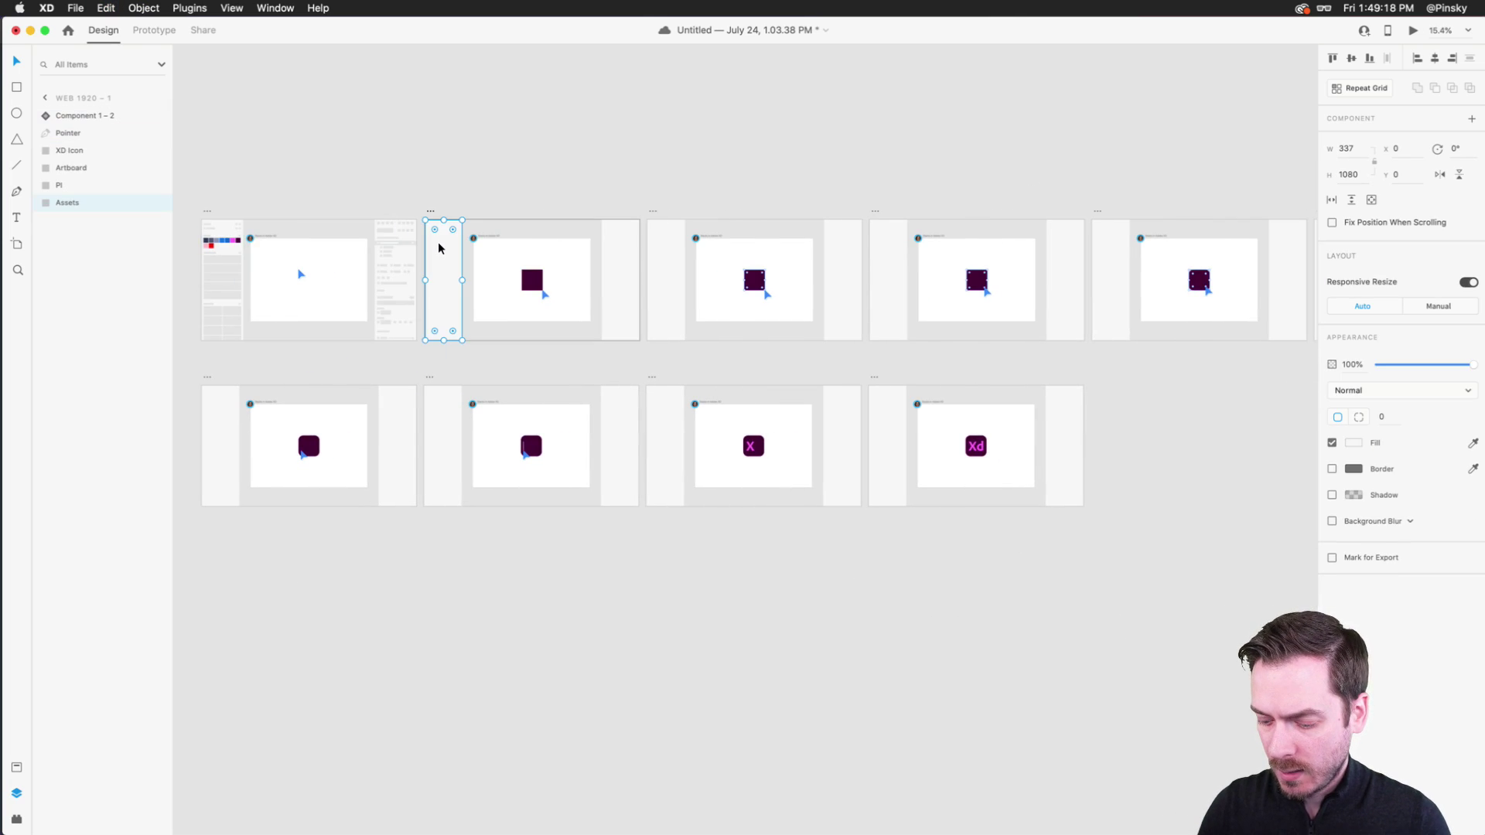
{"action": "left_click", "coordinate": [627, 283]}
{"action": "left_click", "coordinate": [444, 232]}
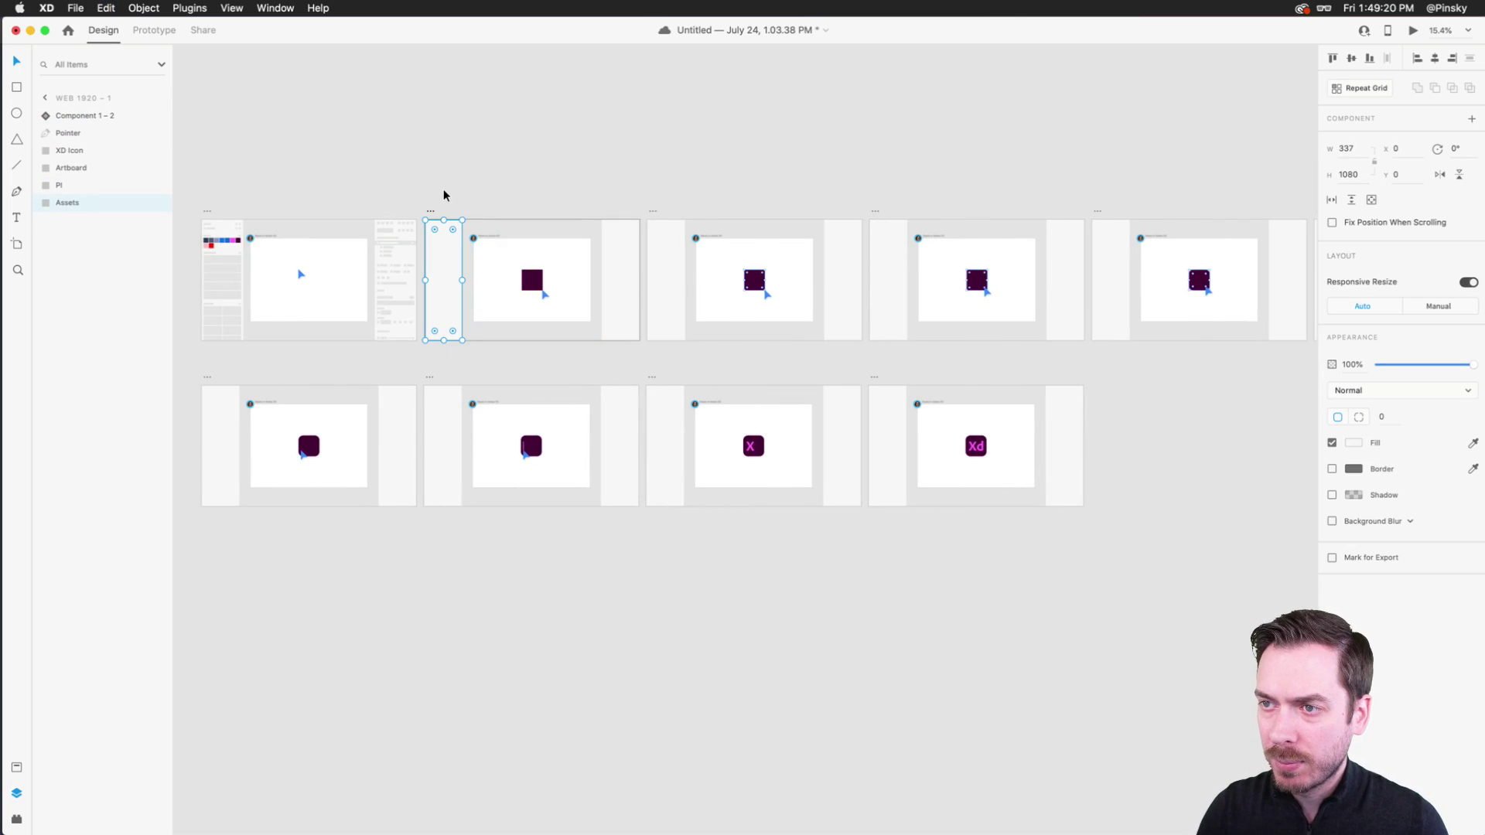
{"action": "left_click_drag", "start_coordinate": [187, 198], "coordinate": [1237, 529]}
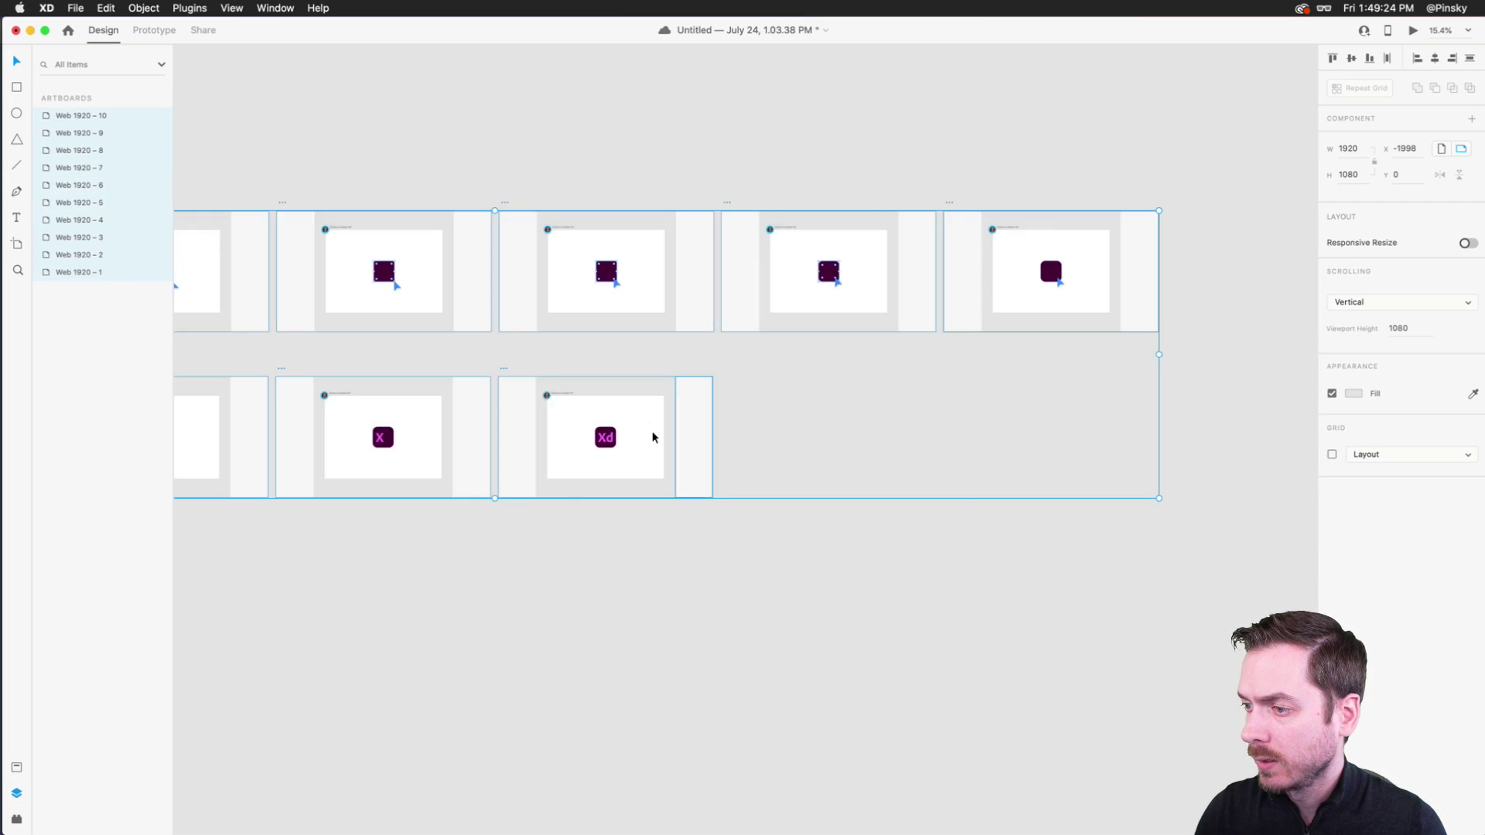
{"action": "key", "text": "super+v"}
{"action": "left_click", "coordinate": [588, 126]}
{"action": "left_click", "coordinate": [519, 244]}
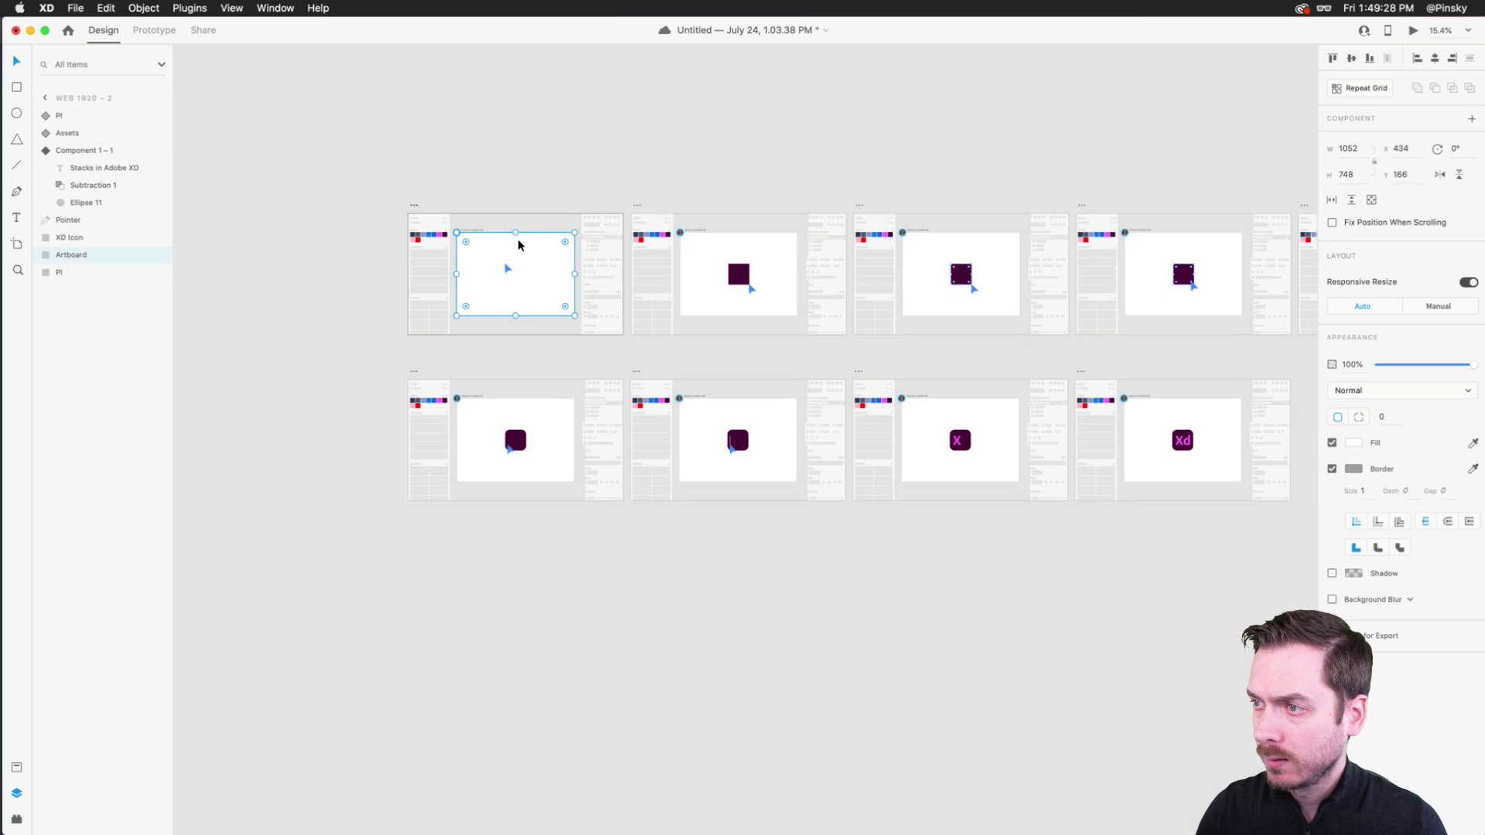
- Preview the prototype animation, close the preview, and undo the pasting of the panel components across the artboards
{"action": "key", "text": "super+Return"}
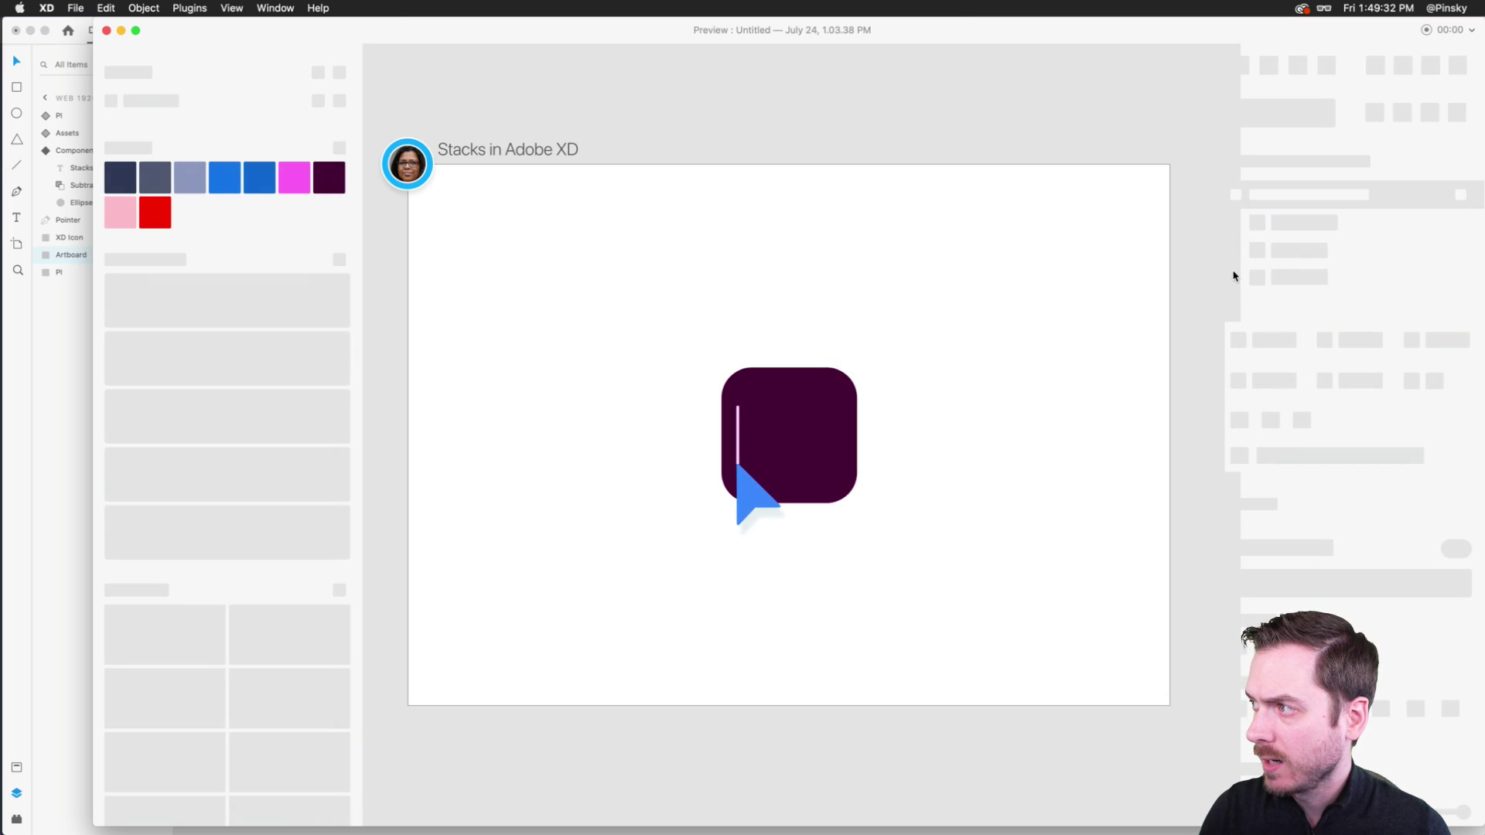
{"action": "key", "text": "super+w"}
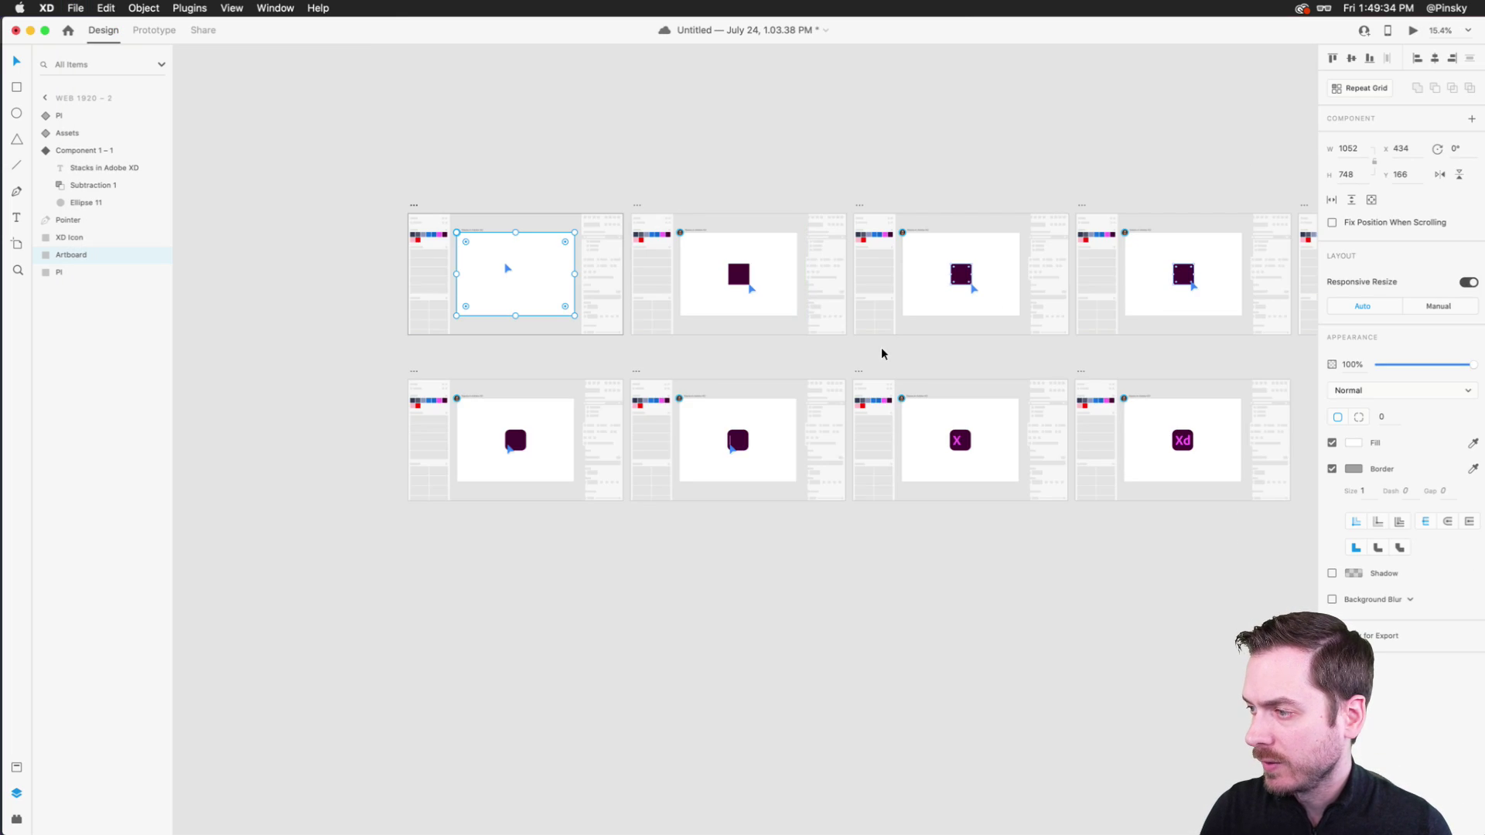
{"action": "key", "text": "super+a"}
{"action": "key", "text": "super+minus"}
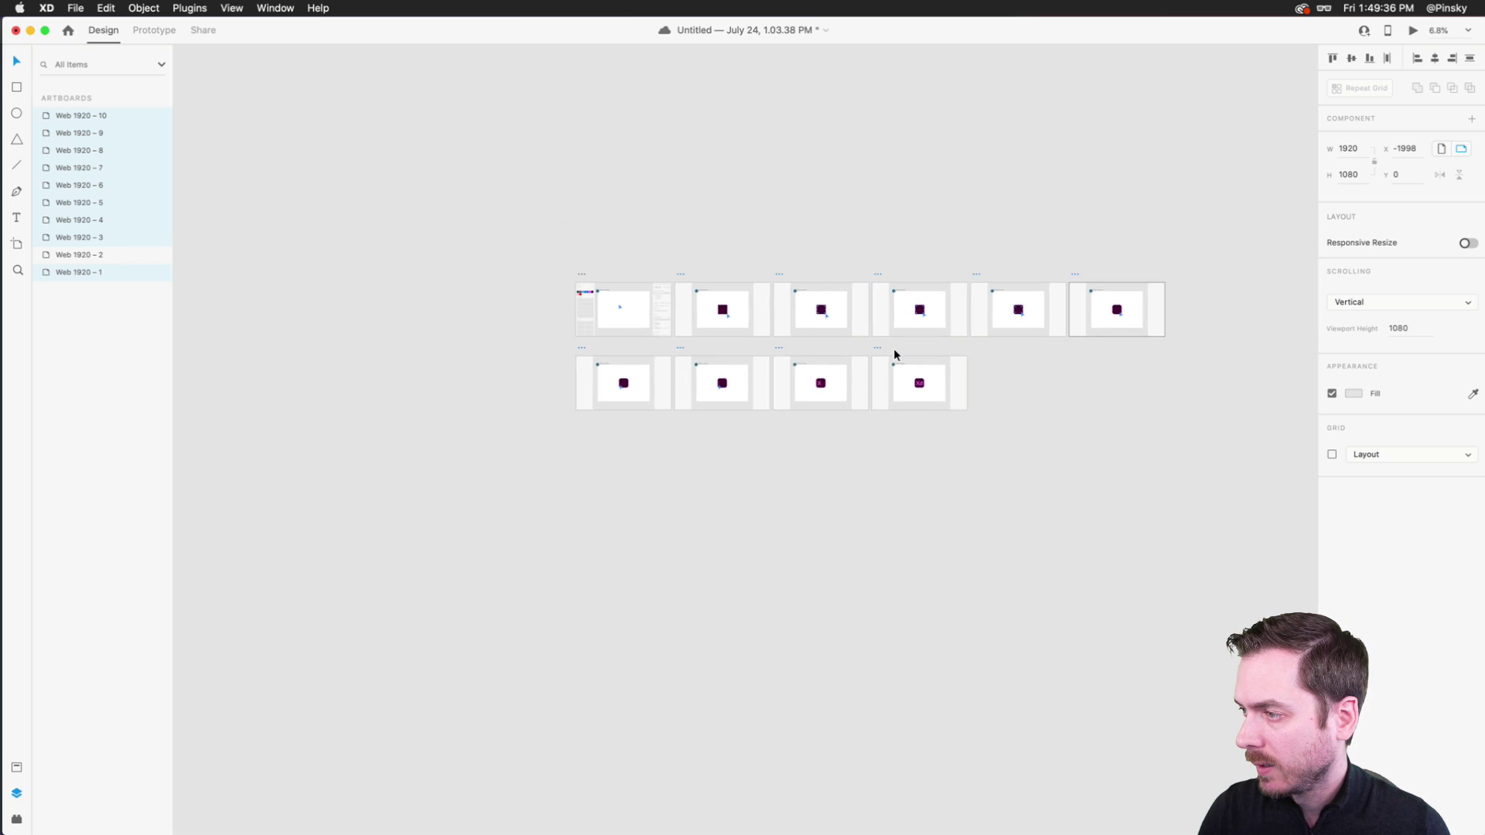
- Copy the PI background rectangle of Web 1920 – 2 and paste it inside the PI component, behind all its placeholder shapes
{"action": "left_click", "coordinate": [591, 265]}
{"action": "scroll", "coordinate": [591, 265], "scroll_direction": "up", "scroll_amount": 5}
{"action": "left_click", "coordinate": [401, 380]}
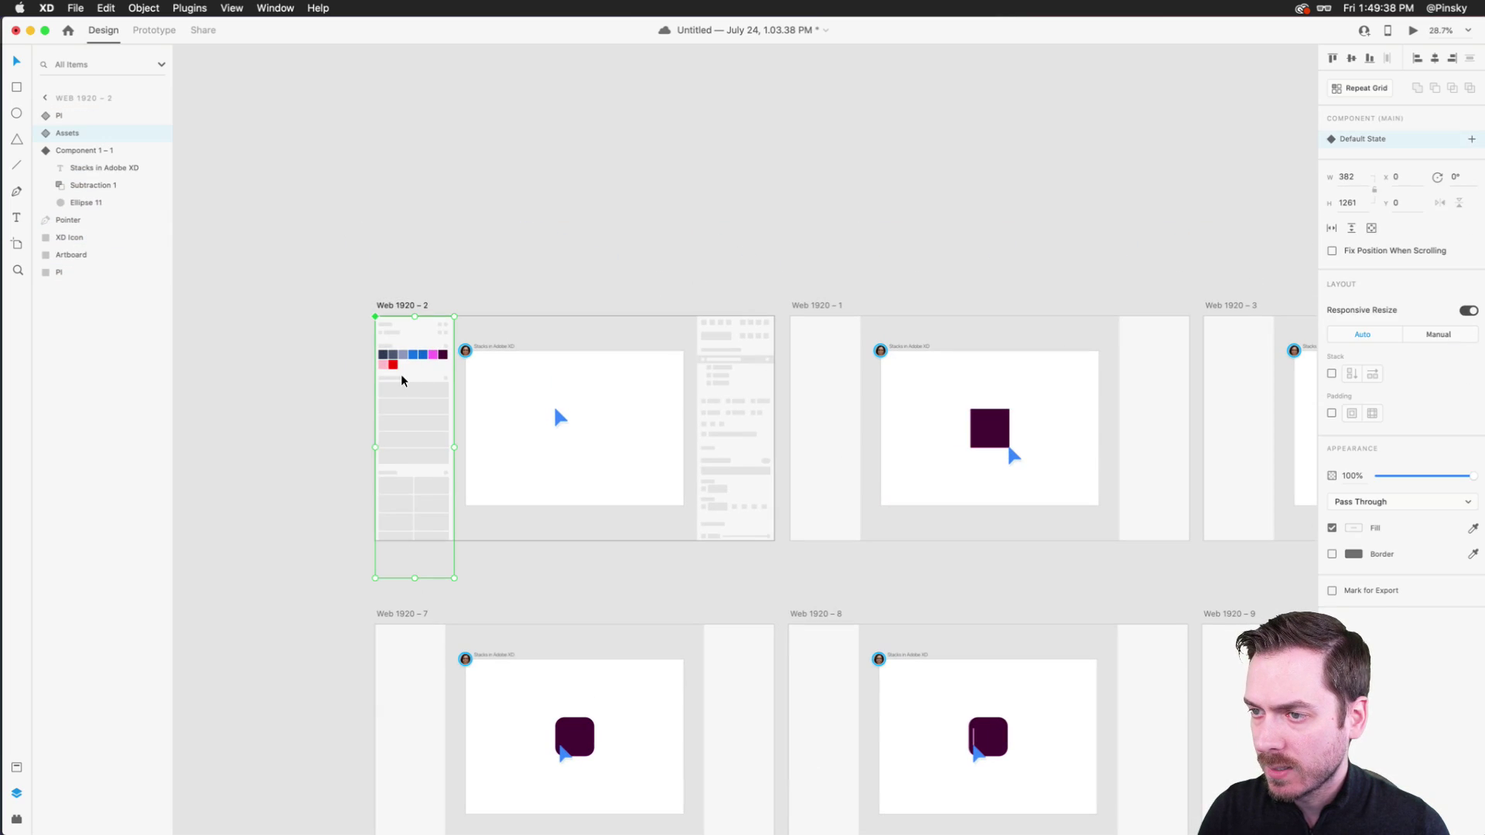
{"action": "double_click", "coordinate": [401, 380]}
{"action": "left_click", "coordinate": [737, 385]}
{"action": "left_click_drag", "start_coordinate": [749, 392], "coordinate": [729, 380]}
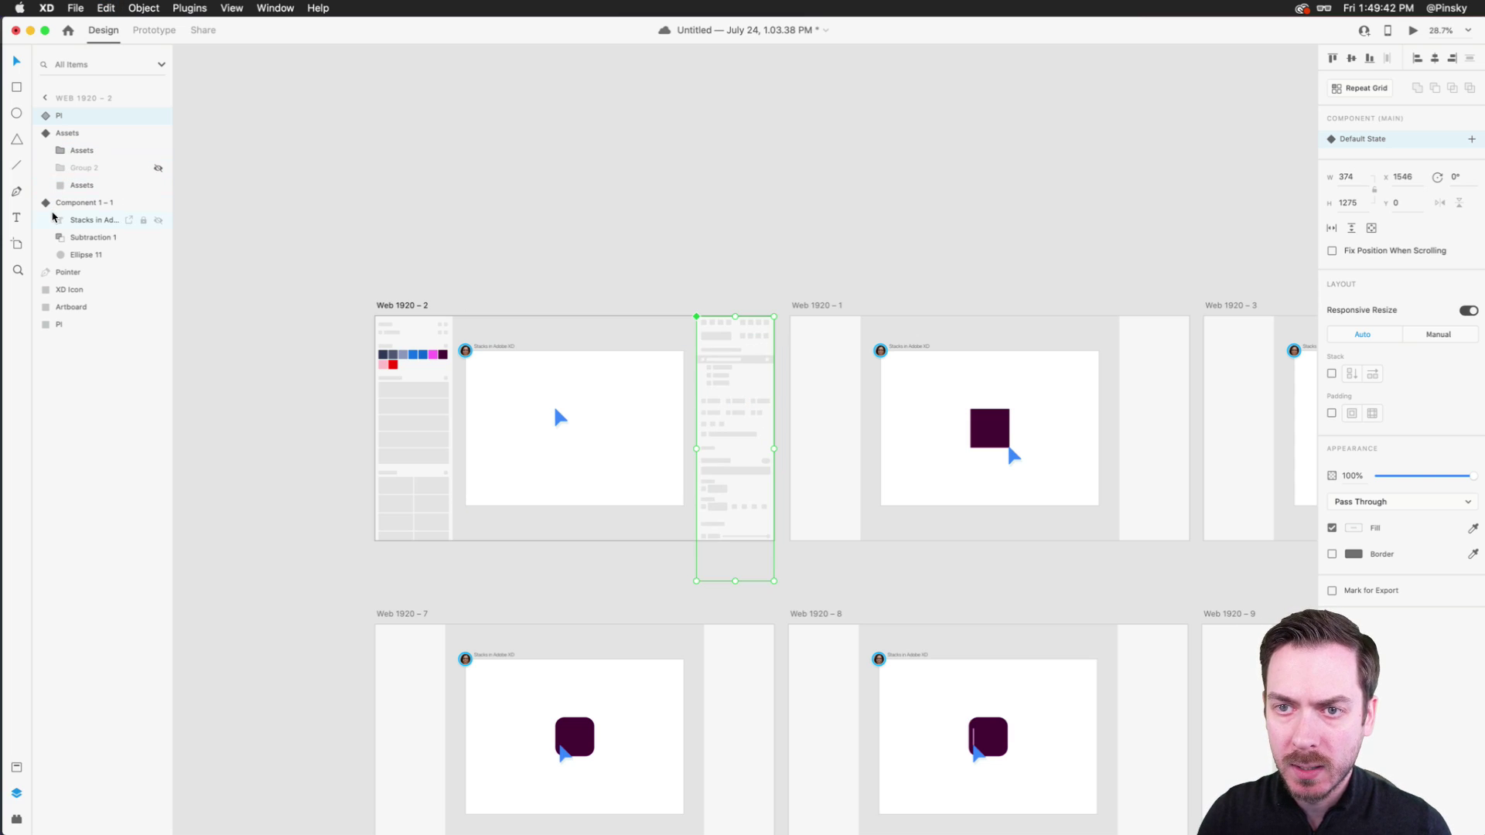
{"action": "left_click", "coordinate": [66, 325]}
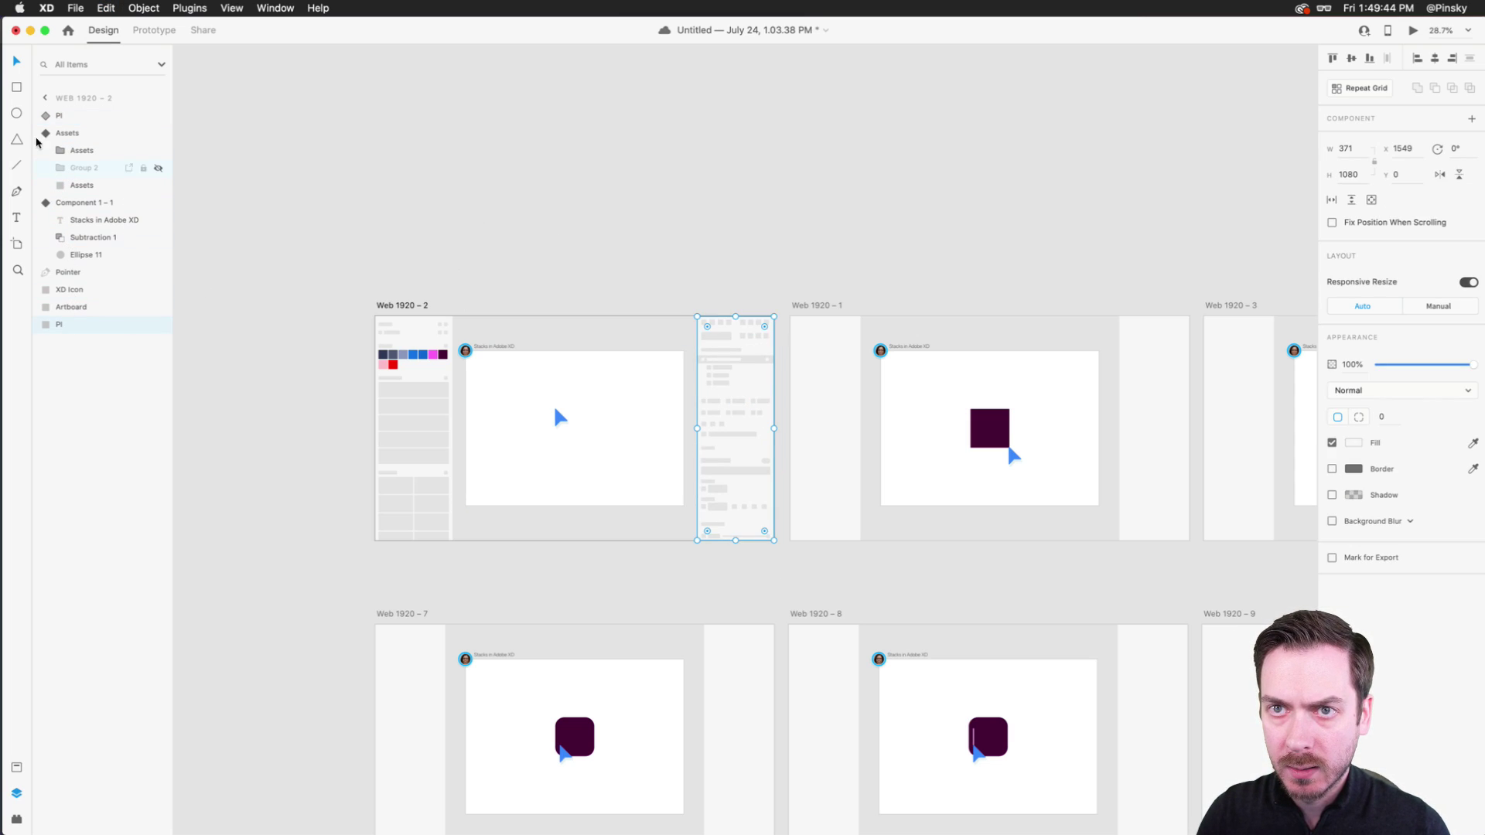
{"action": "left_click", "coordinate": [46, 116]}
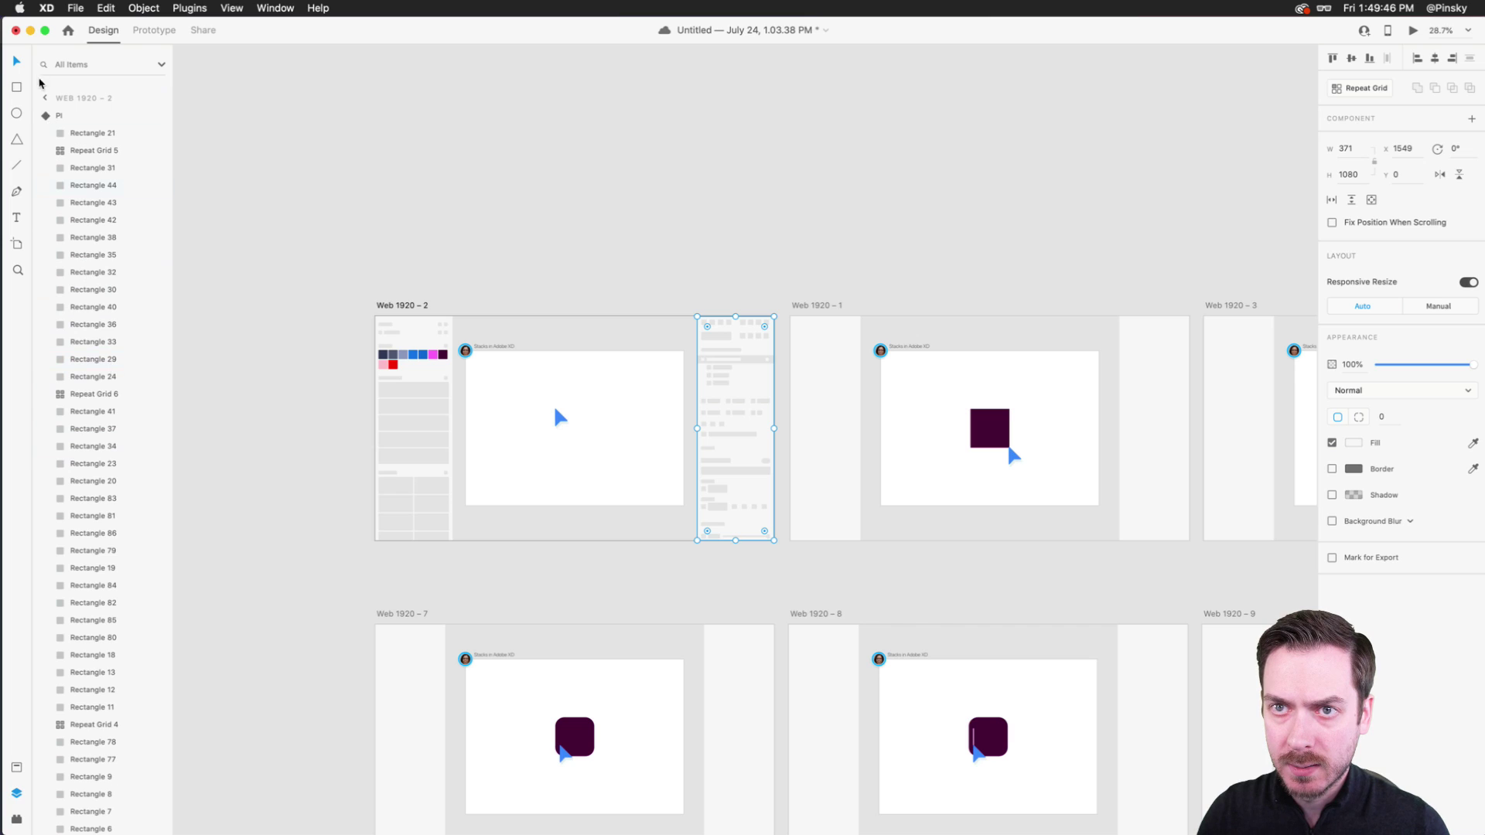
{"action": "left_click", "coordinate": [47, 116]}
{"action": "left_click", "coordinate": [47, 116]}
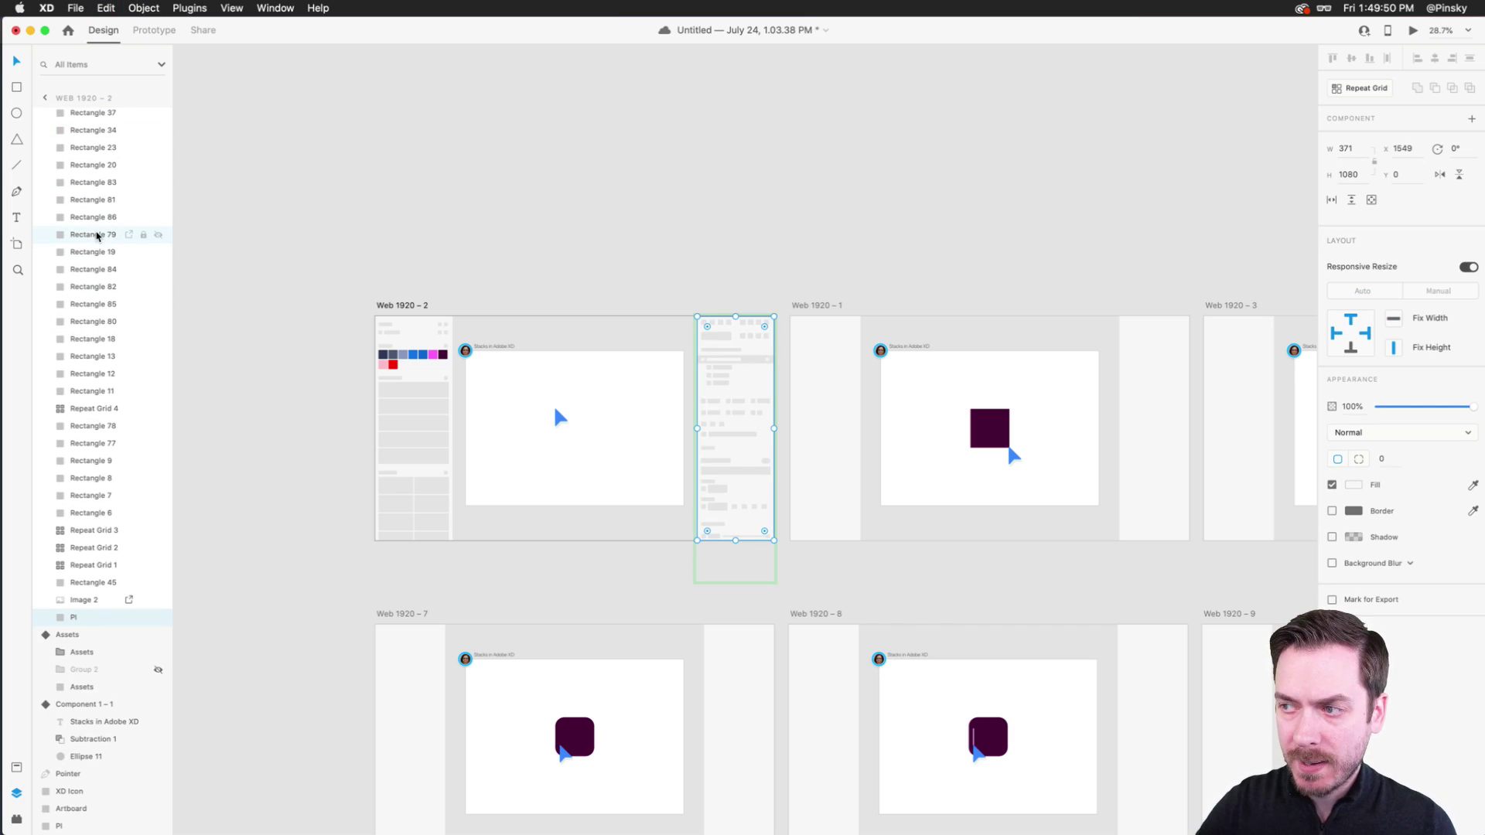
{"action": "scroll", "coordinate": [116, 186], "scroll_direction": "up", "scroll_amount": 10}
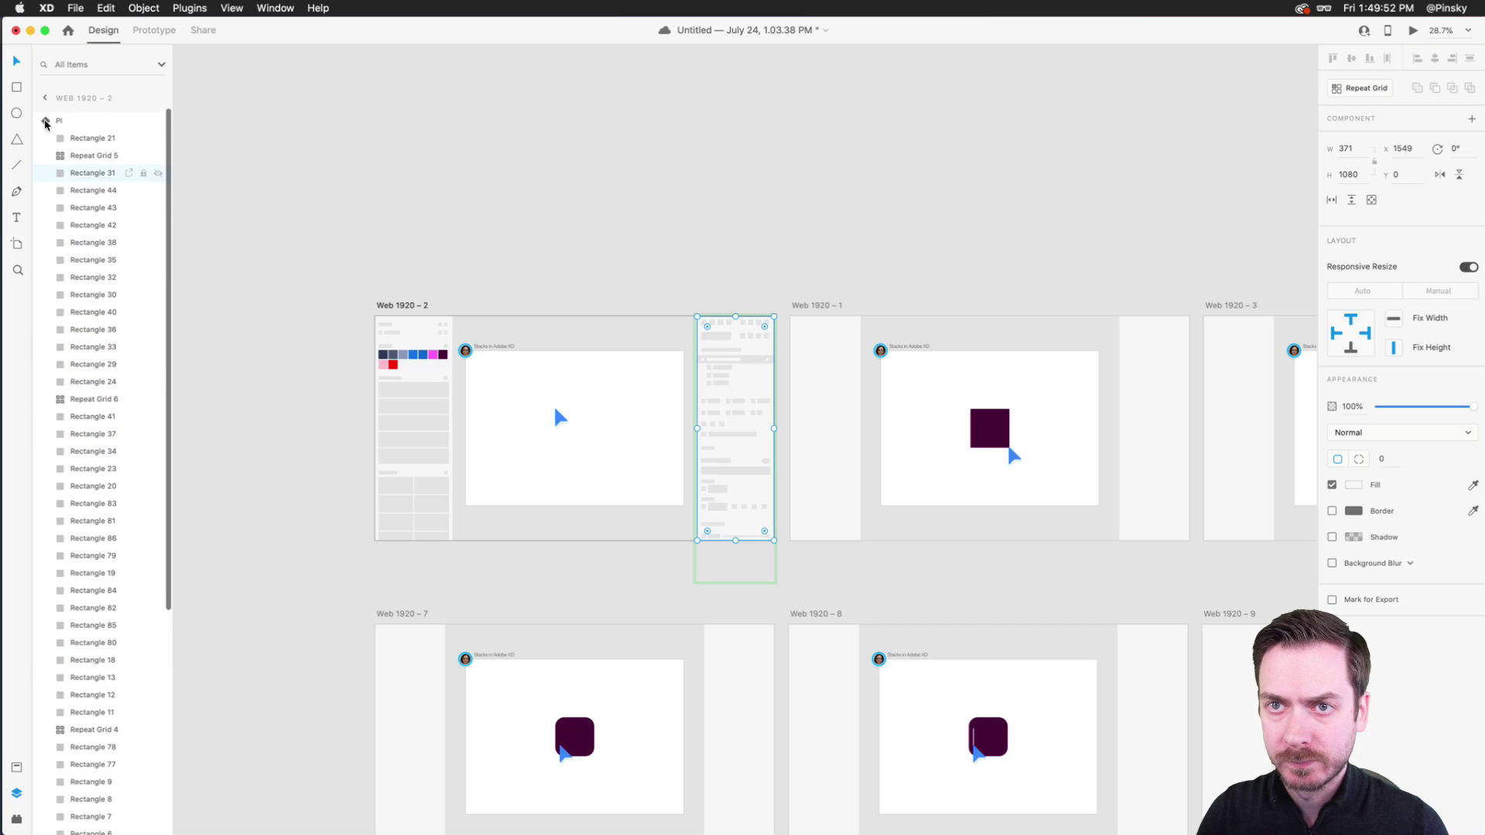
- Copy the PI and Assets components from Web 1920 – 2 and paste them onto all the other artboards
{"action": "left_click", "coordinate": [495, 310]}
{"action": "left_click", "coordinate": [694, 404]}
{"action": "left_click", "coordinate": [411, 406], "text": "shift"}
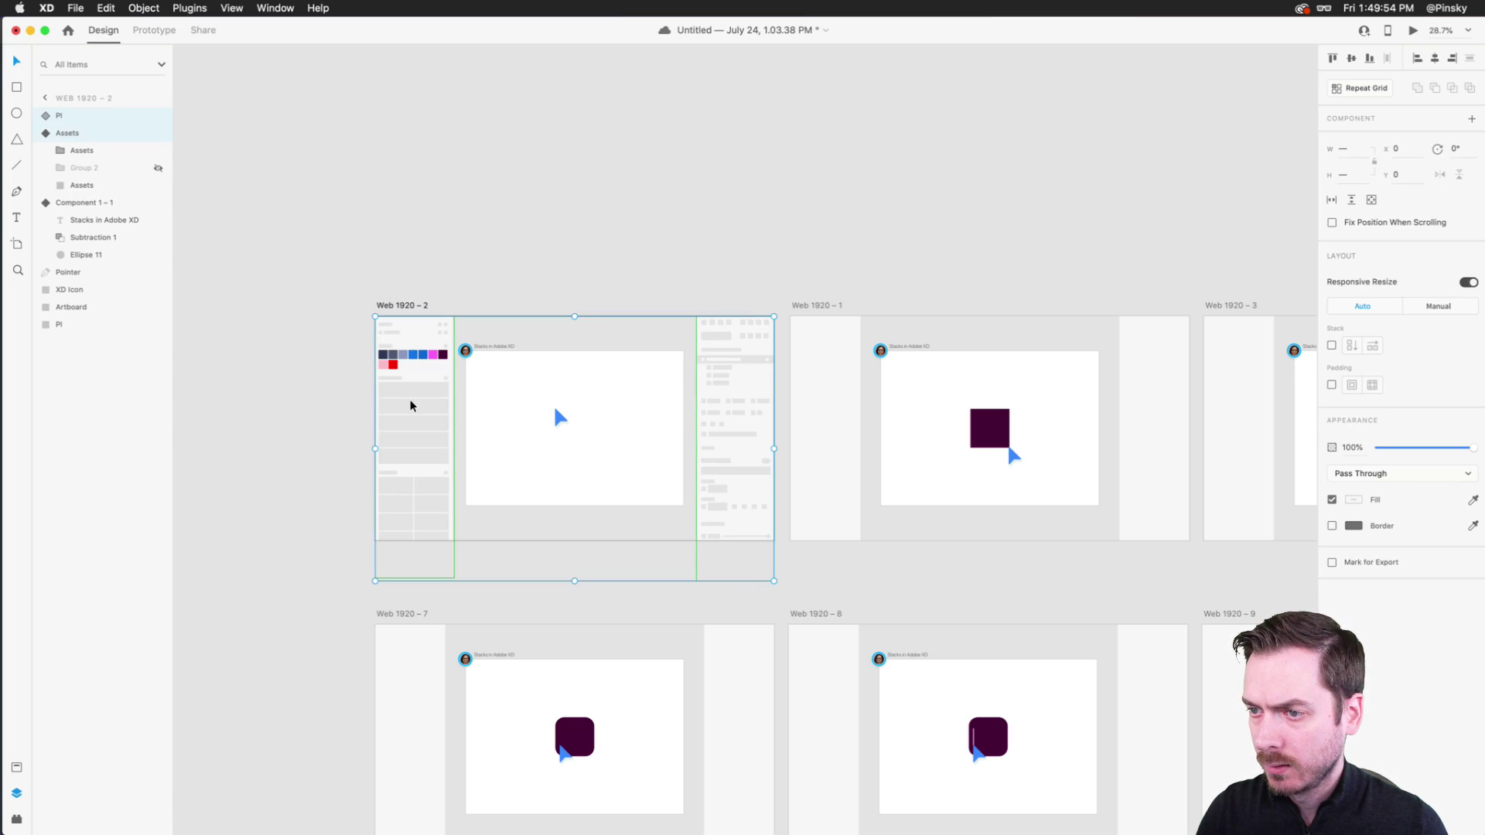
{"action": "key", "text": "super+0"}
{"action": "left_click_drag", "start_coordinate": [345, 261], "coordinate": [1263, 537]}
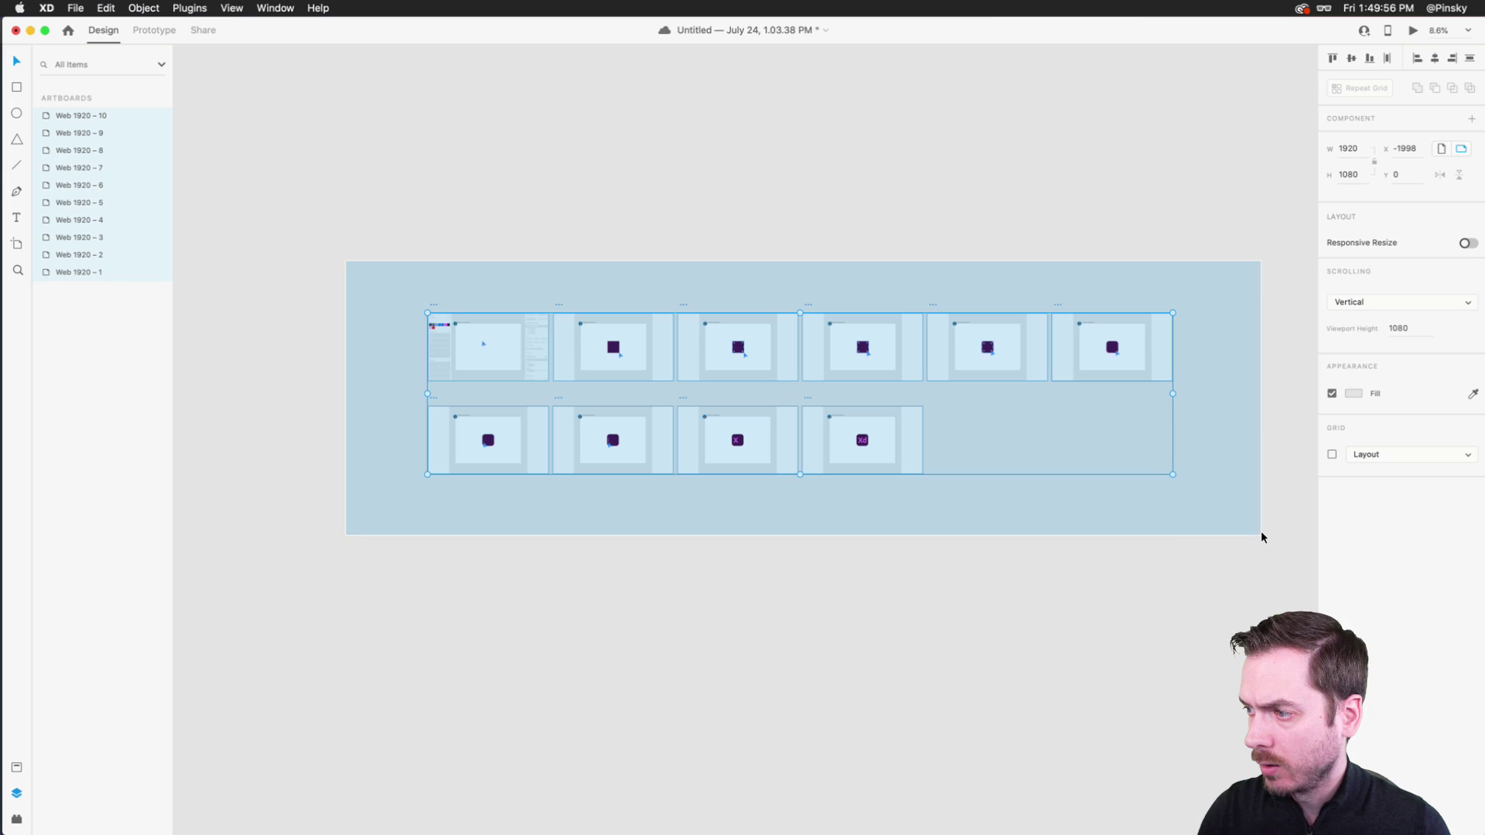
{"action": "key", "text": "super+v"}
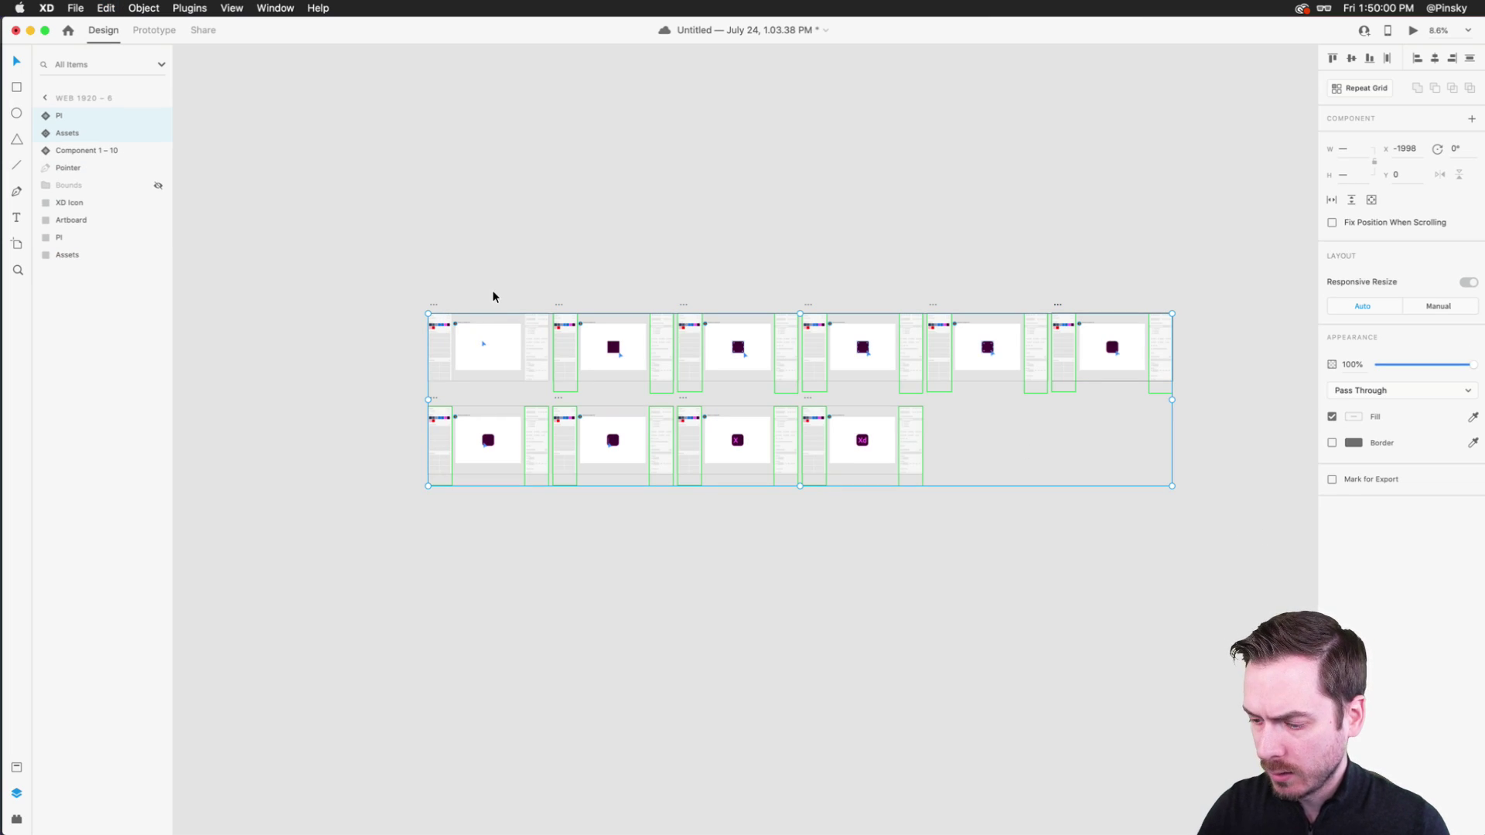
- Preview the prototype animation twice, close the preview each time, and save the document
{"action": "key", "text": "super+Return"}
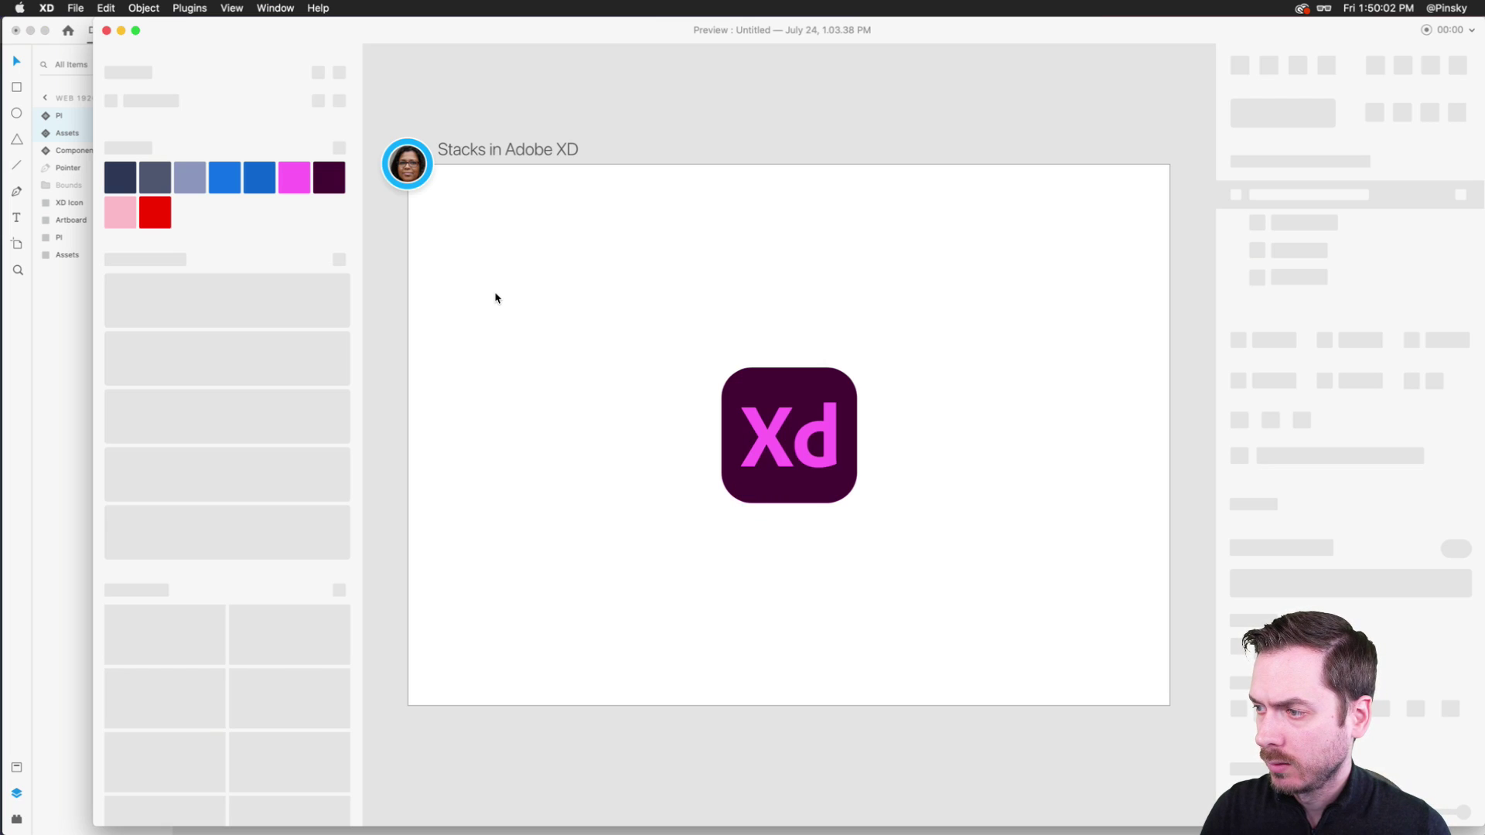
{"action": "key", "text": "super+w"}
{"action": "left_click", "coordinate": [494, 328]}
{"action": "key", "text": "super+Return"}
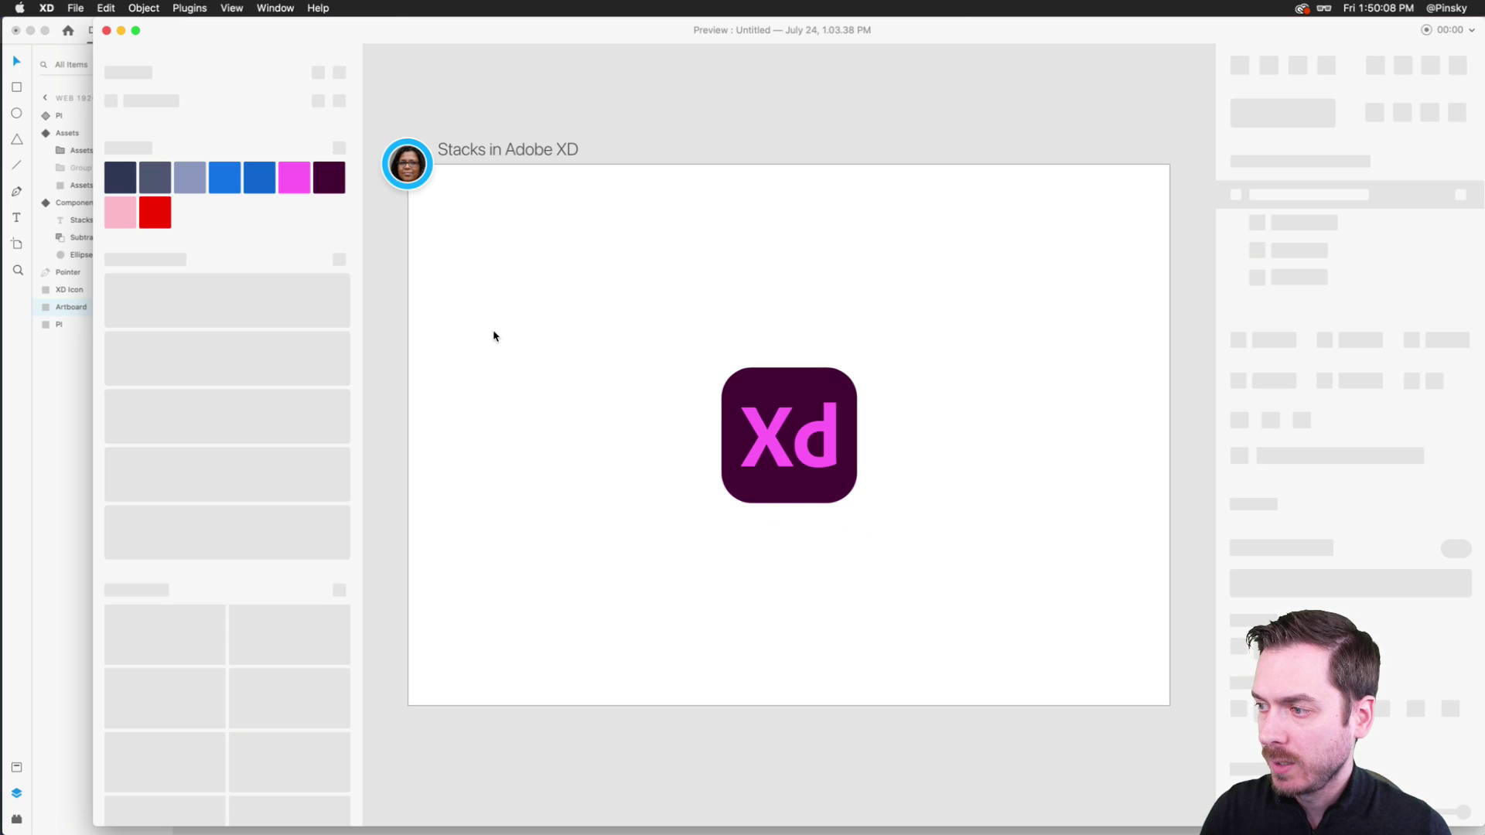
{"action": "key", "text": "super+w"}
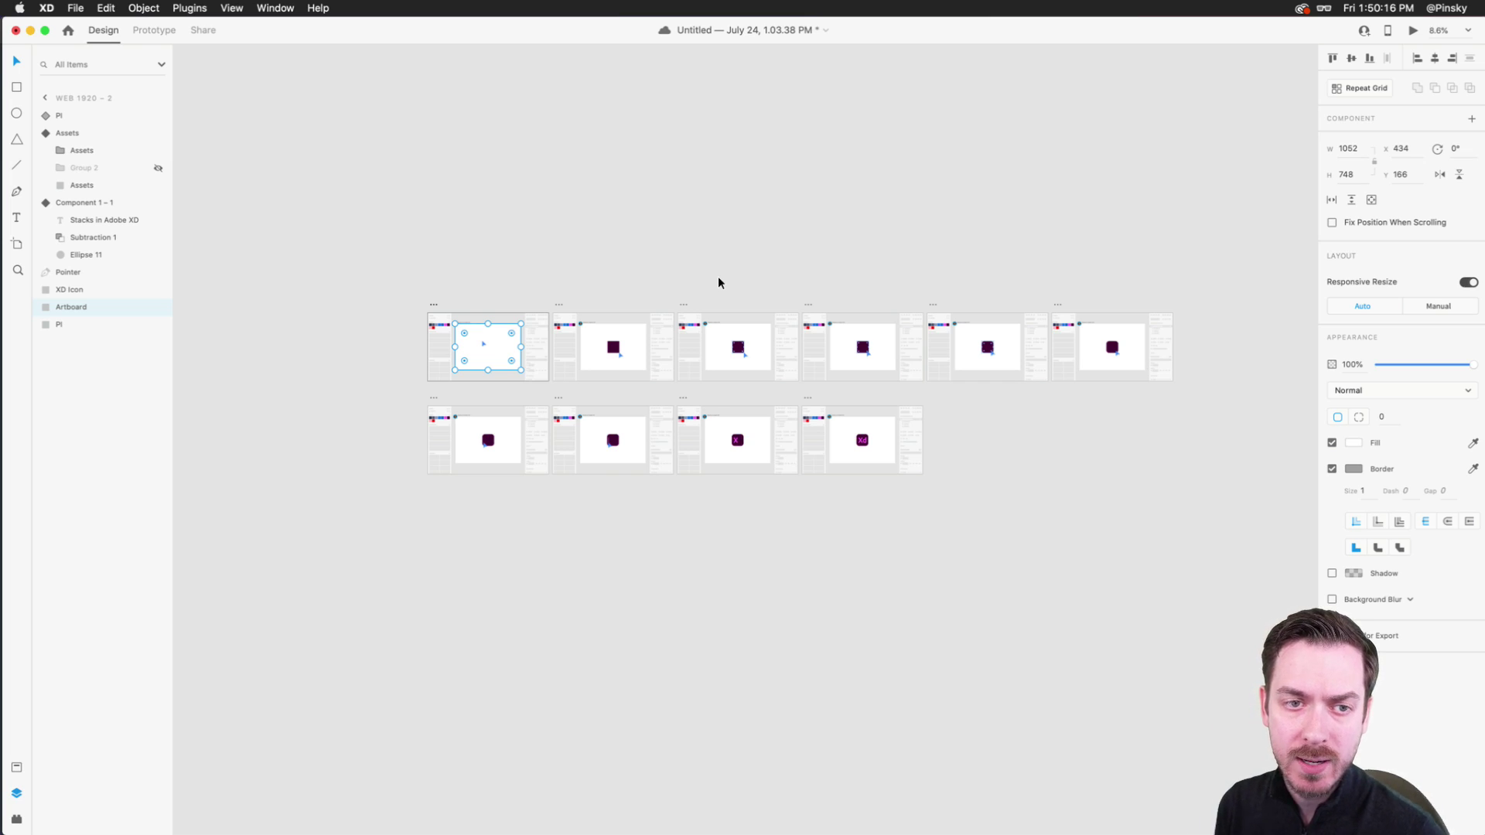
{"action": "key", "text": "super+s"}
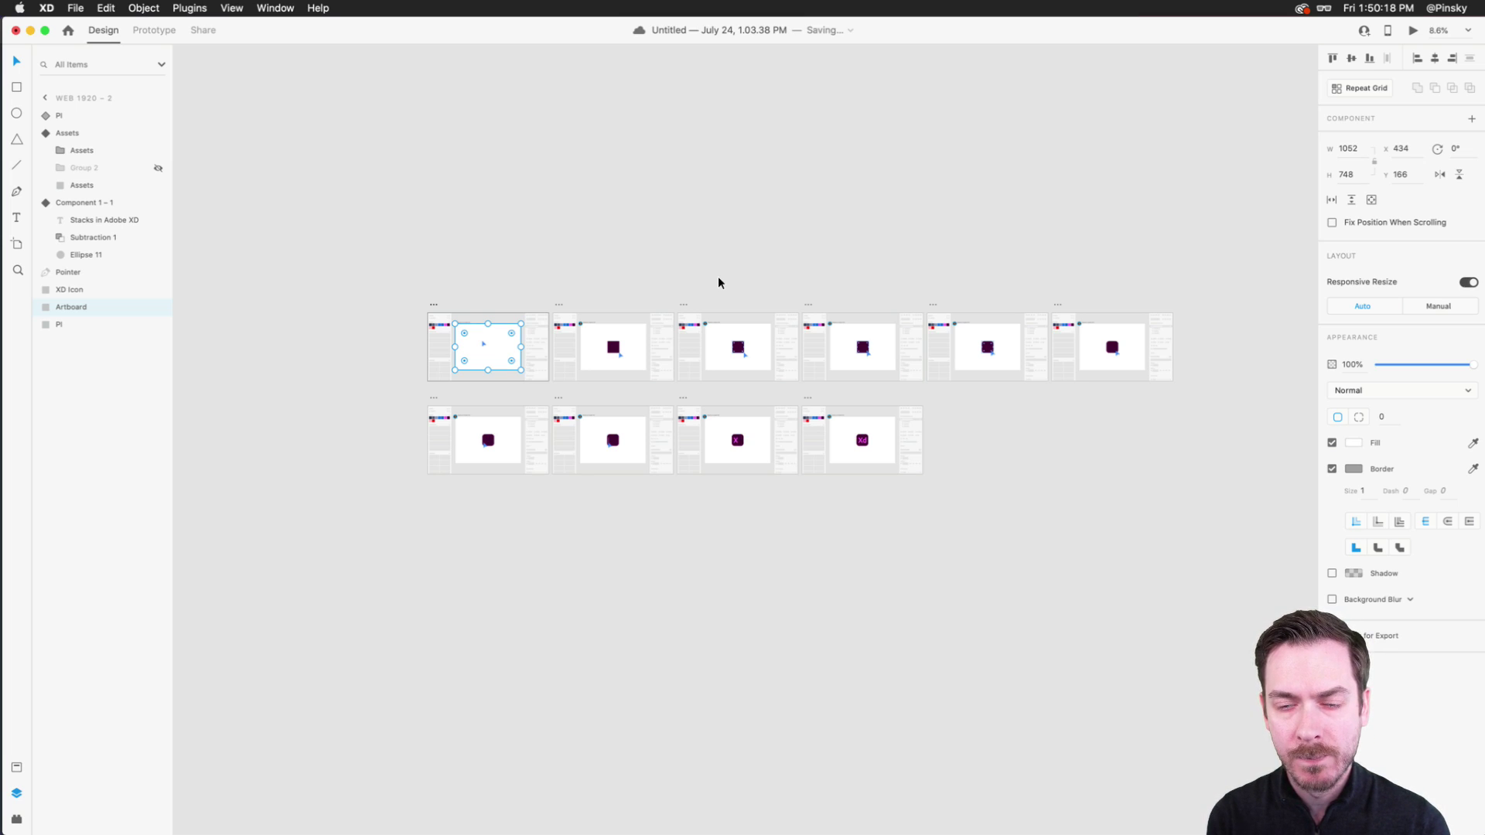
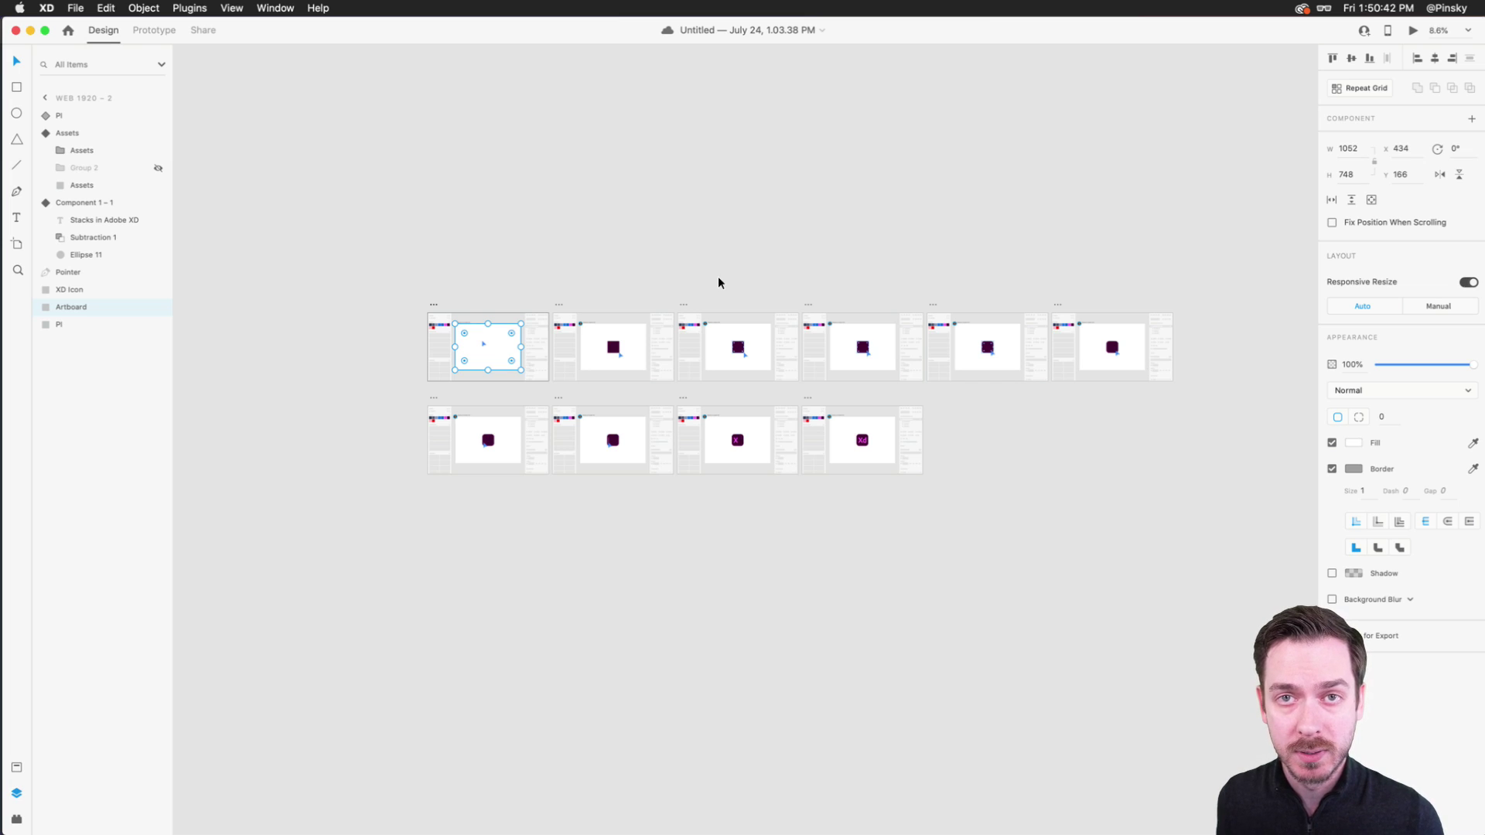
- Preview the prototype starting from the Web 1920 – 2 artboard and close the preview window
{"action": "scroll", "coordinate": [457, 361], "scroll_direction": "up", "scroll_amount": 5}
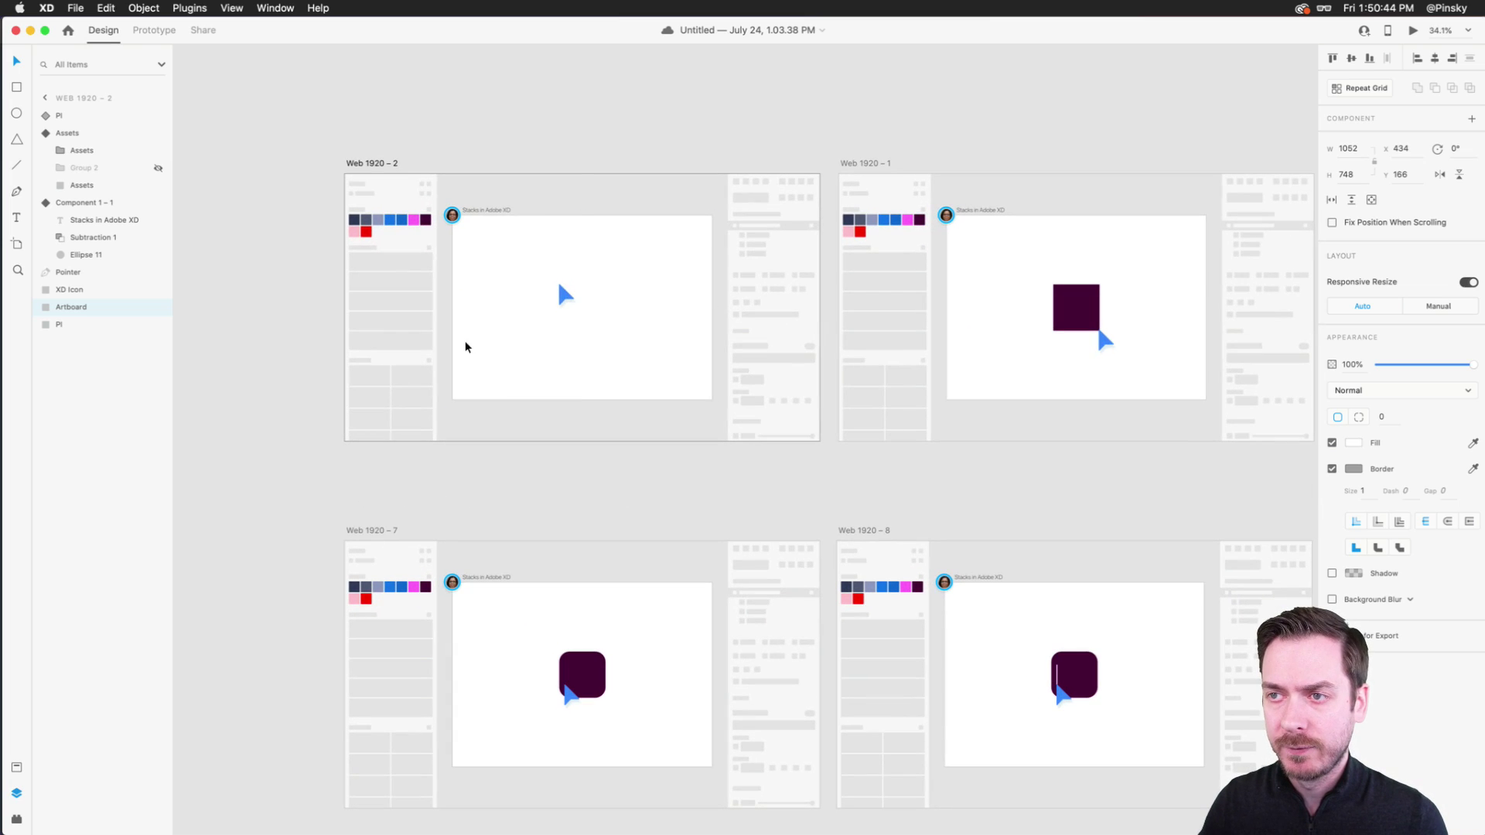
{"action": "left_click", "coordinate": [585, 152]}
{"action": "scroll", "coordinate": [586, 151], "scroll_direction": "up", "scroll_amount": 3}
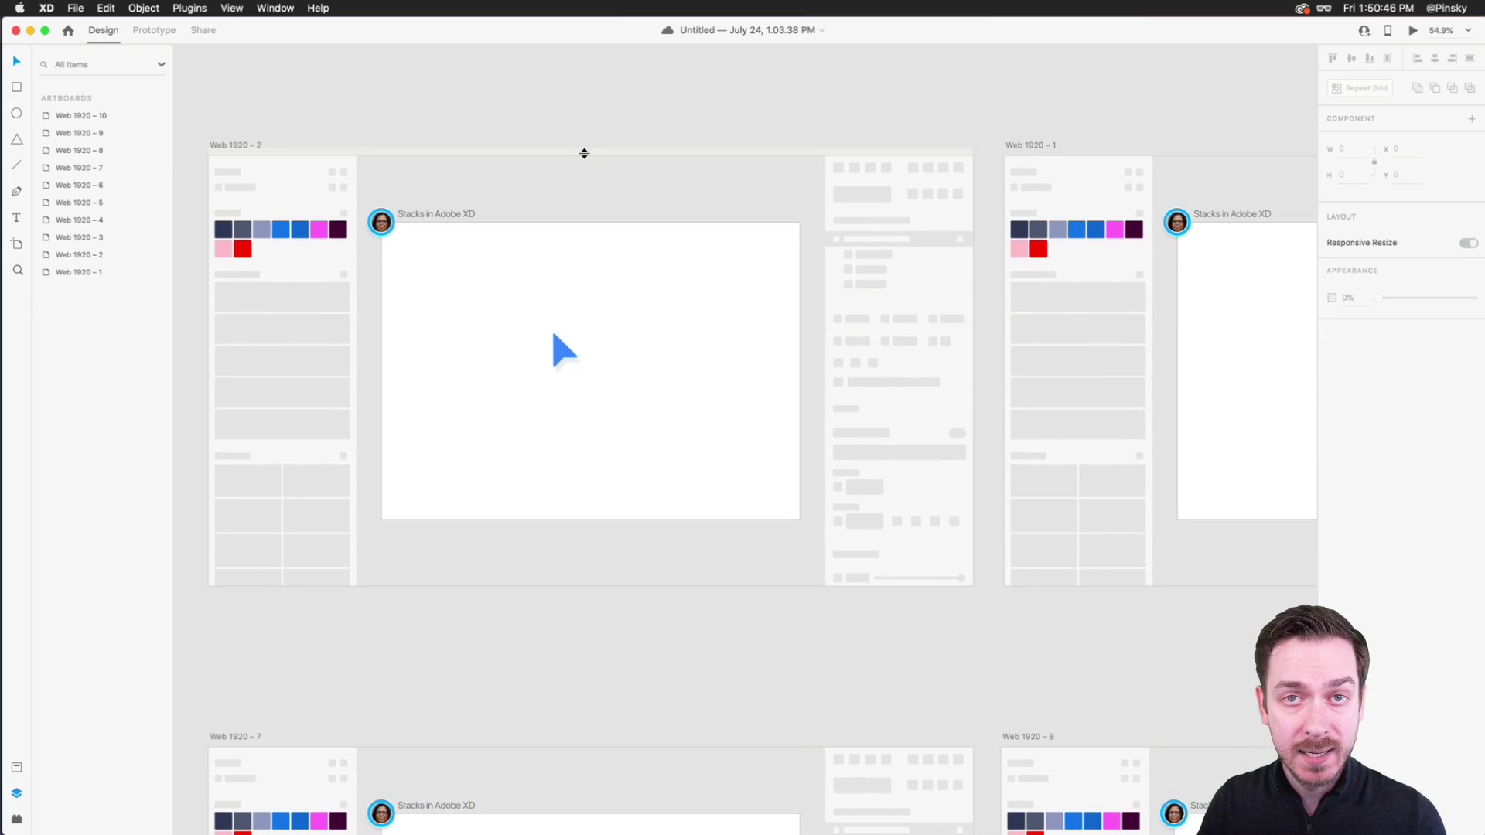
{"action": "scroll", "coordinate": [584, 153], "scroll_direction": "down", "scroll_amount": 2}
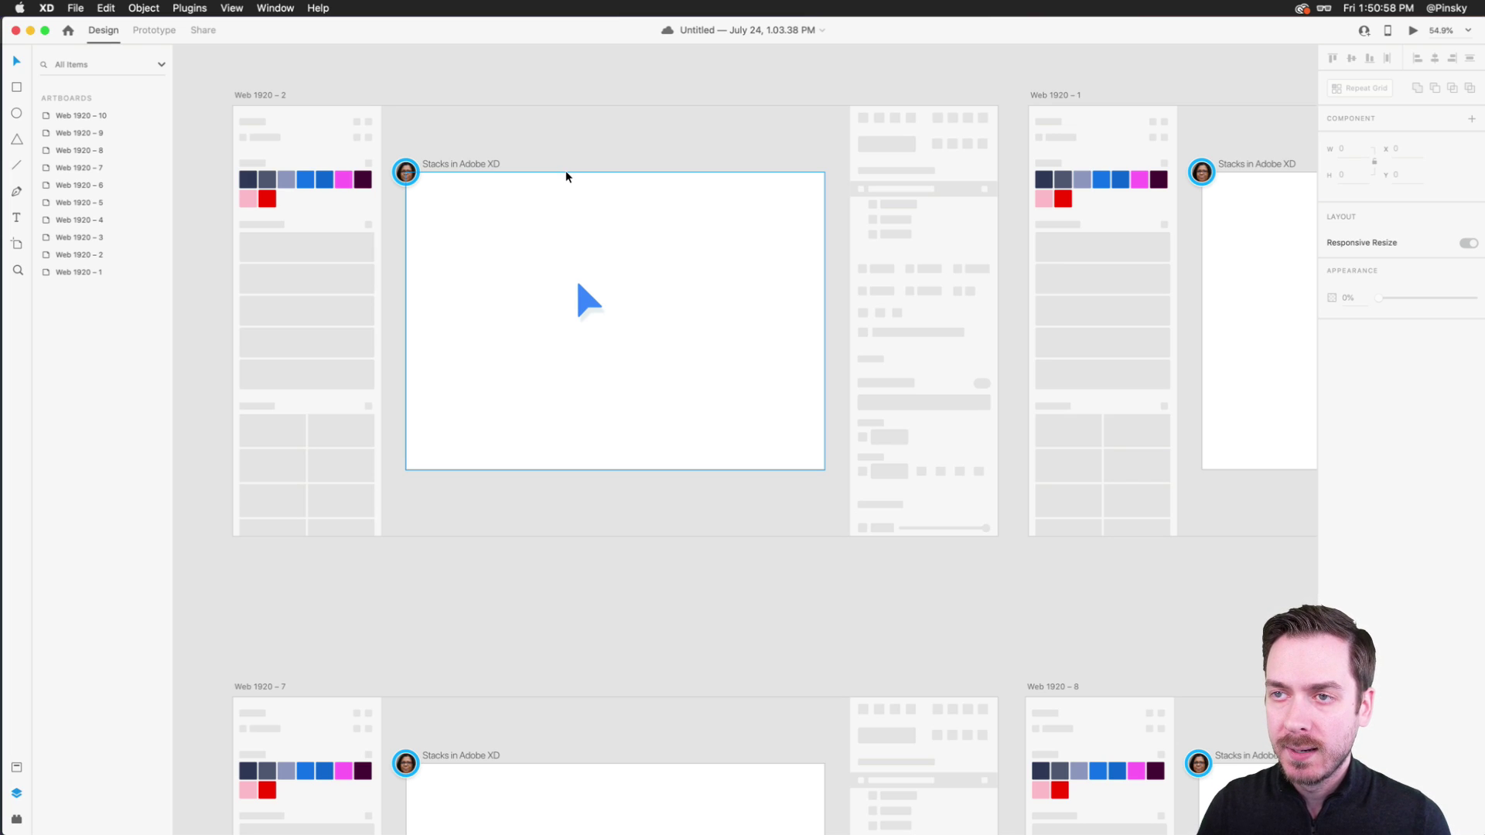
{"action": "scroll", "coordinate": [567, 176], "scroll_direction": "down", "scroll_amount": 5}
{"action": "scroll", "coordinate": [566, 176], "scroll_direction": "up", "scroll_amount": 5}
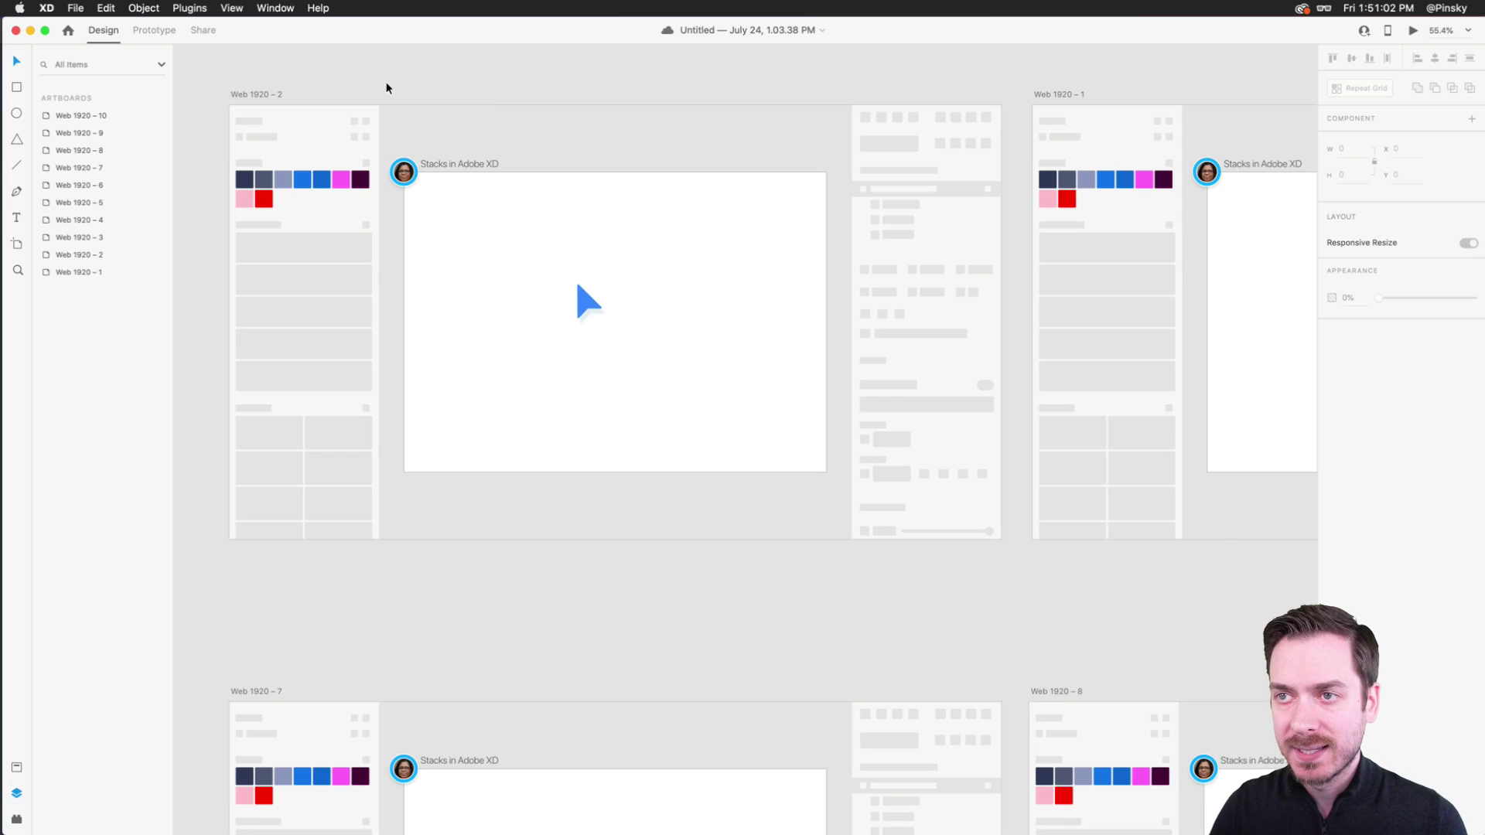
{"action": "left_click", "coordinate": [263, 96]}
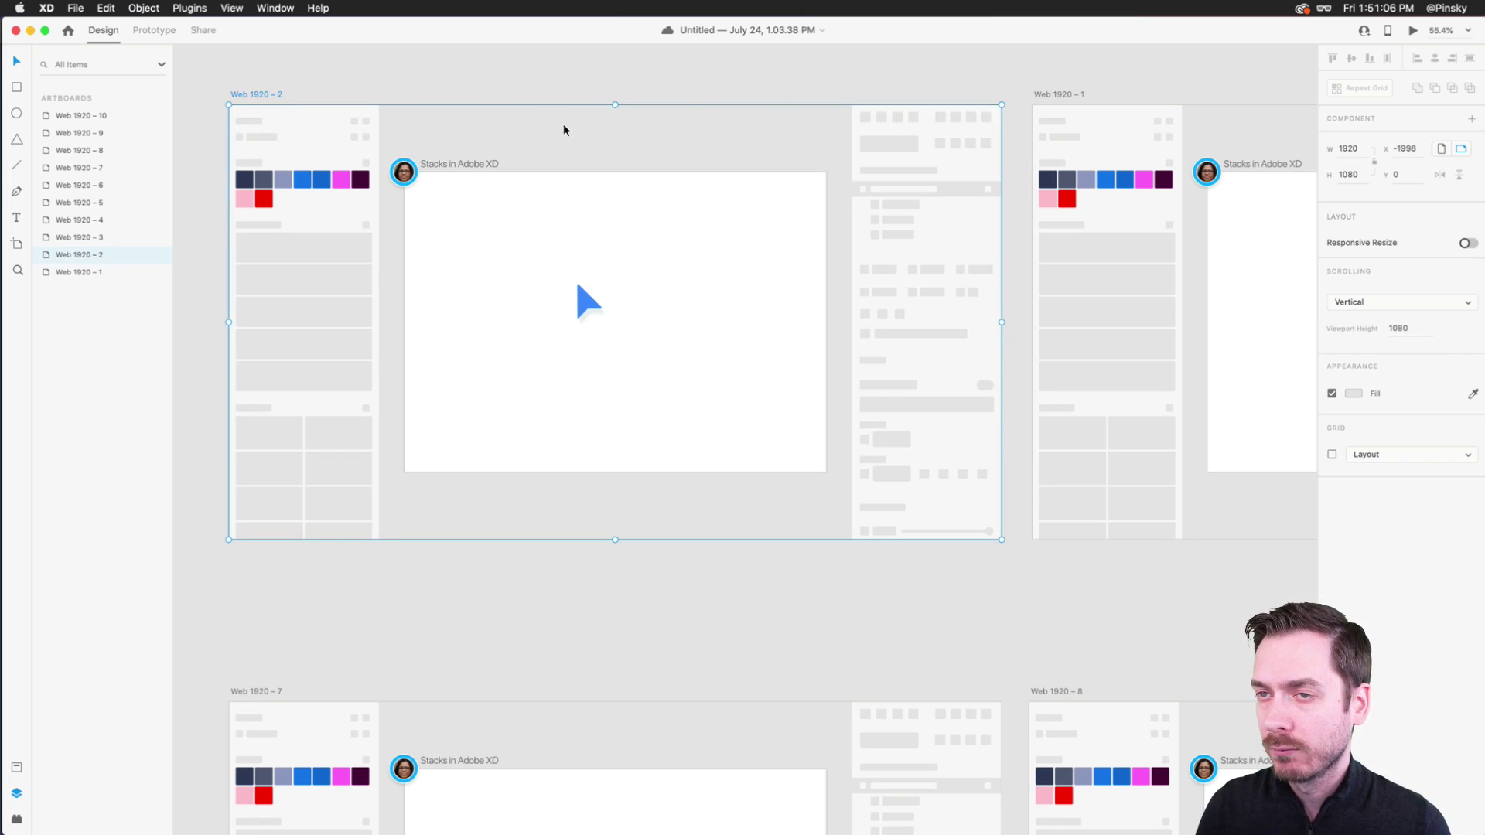
{"action": "left_click", "coordinate": [1415, 31]}
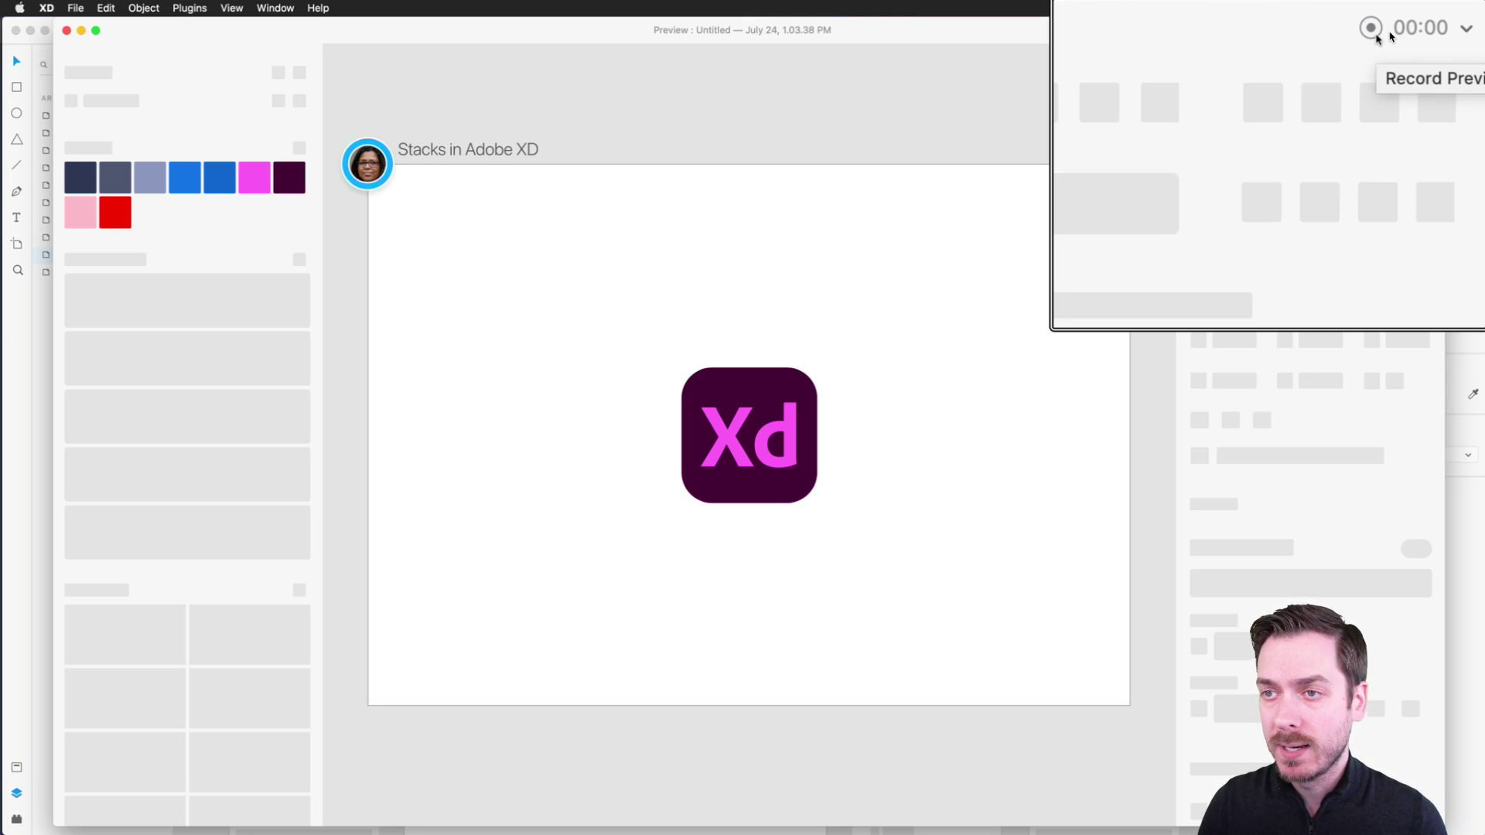
{"action": "key", "text": "super+w"}
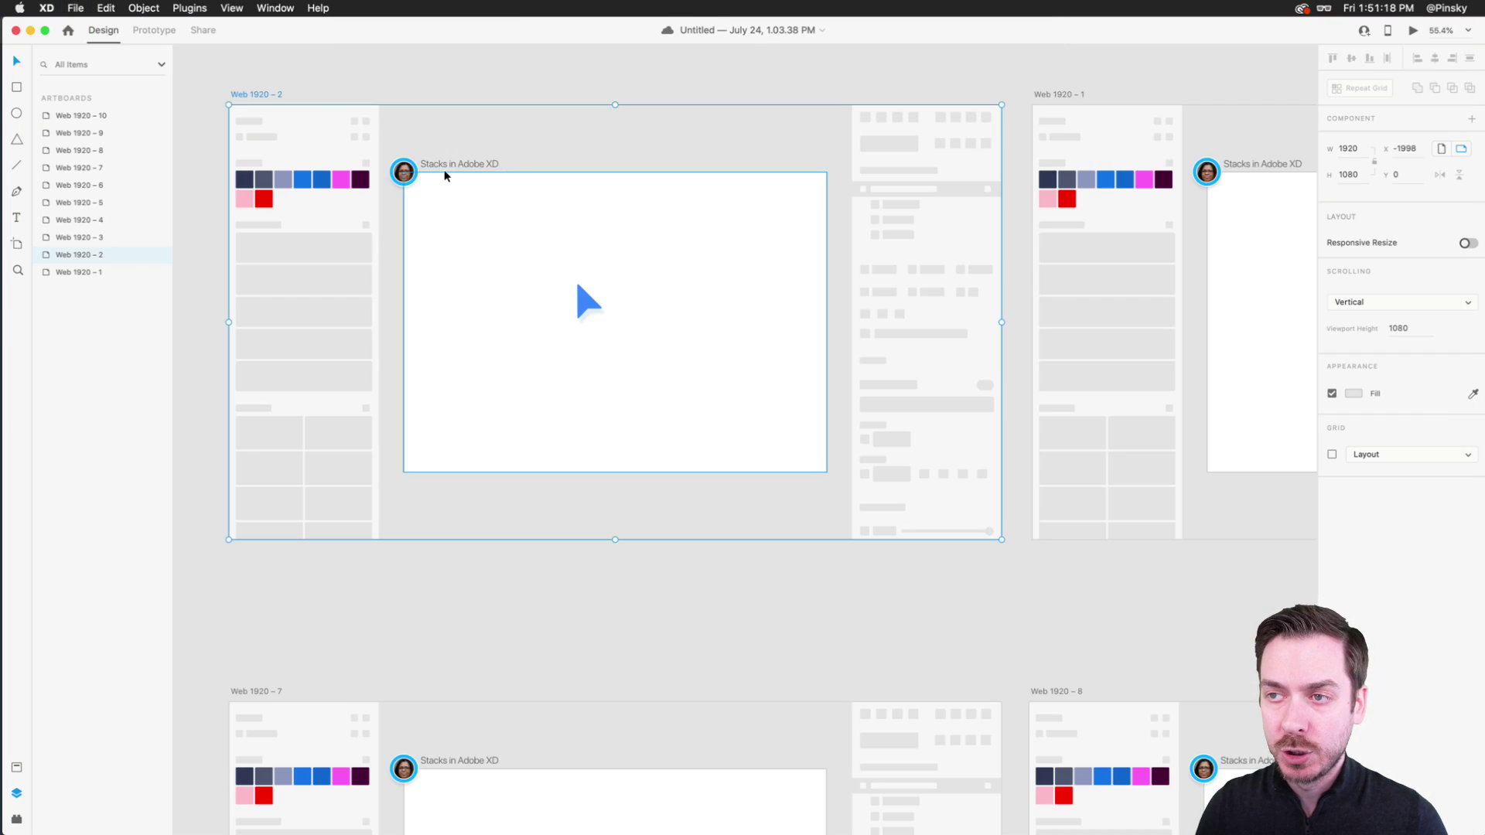
- Set the delay of the Web 1920 – 2 artboard's time-triggered auto-animate interaction to 2.5 s
{"action": "left_click", "coordinate": [154, 31]}
{"action": "left_click", "coordinate": [1433, 125]}
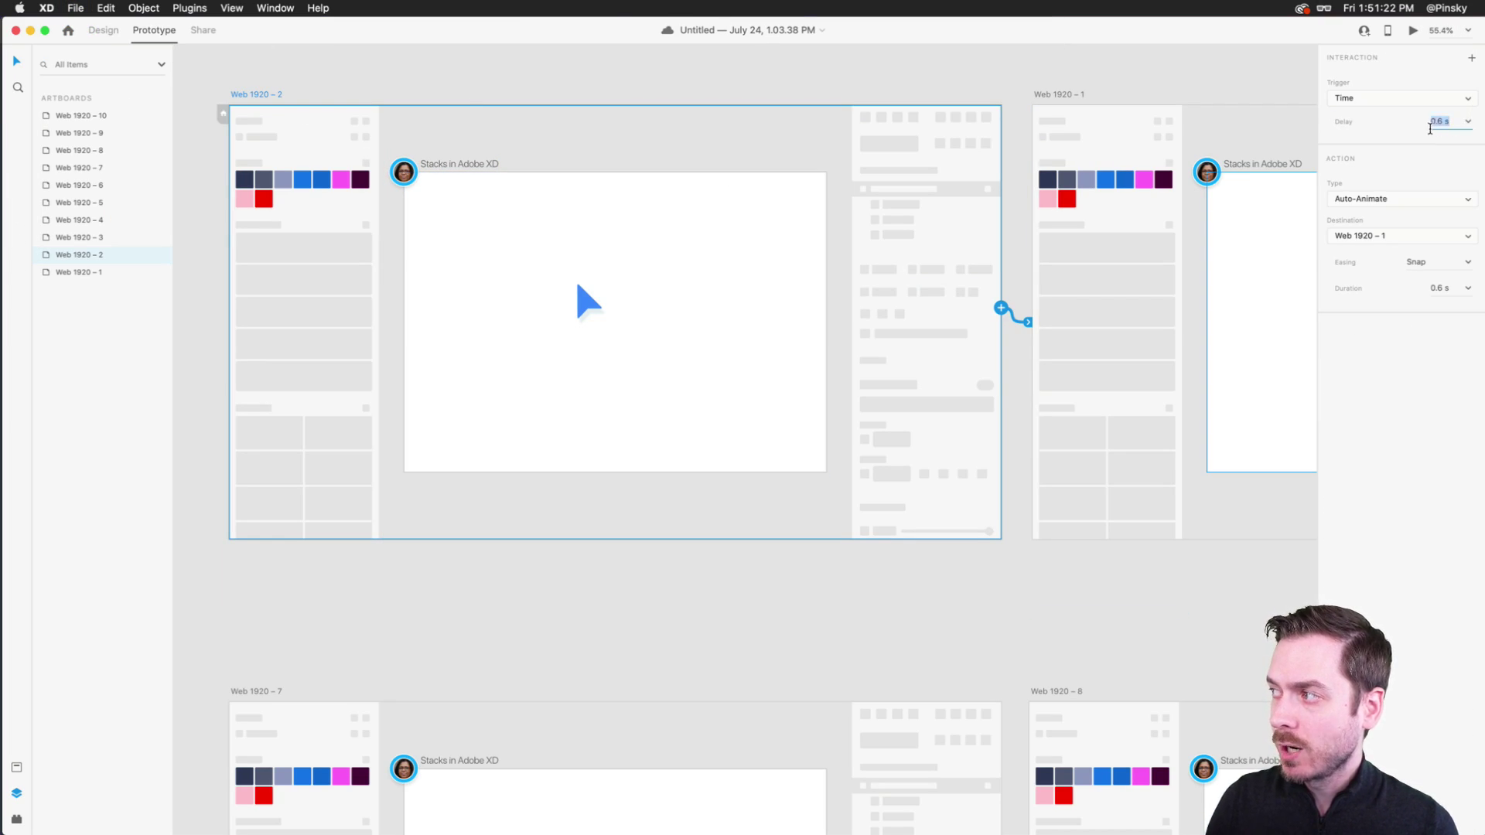
{"action": "type", "text": "2"}
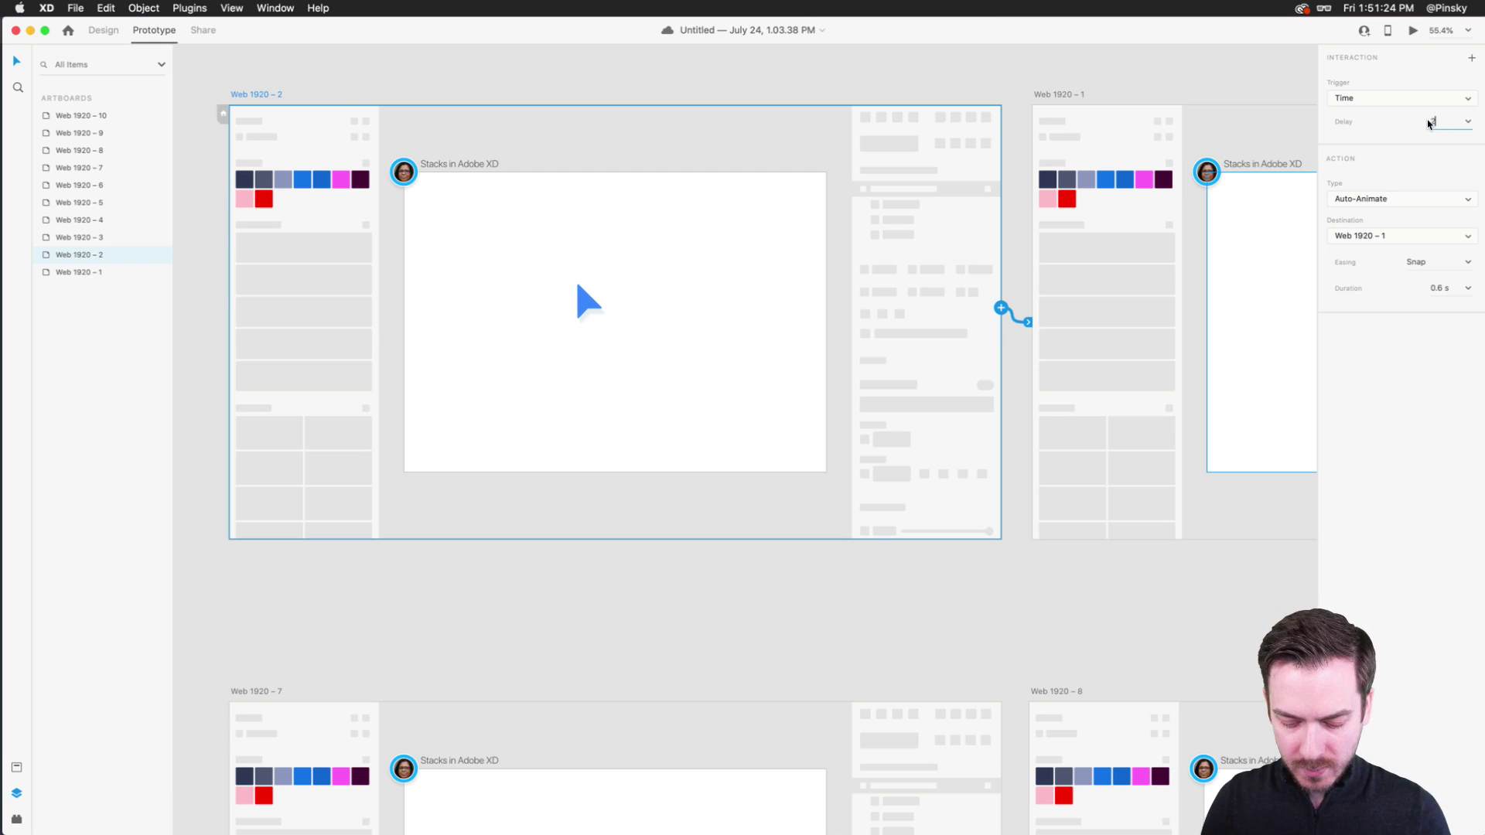
{"action": "type", "text": ".5"}
{"action": "key", "text": "Return"}
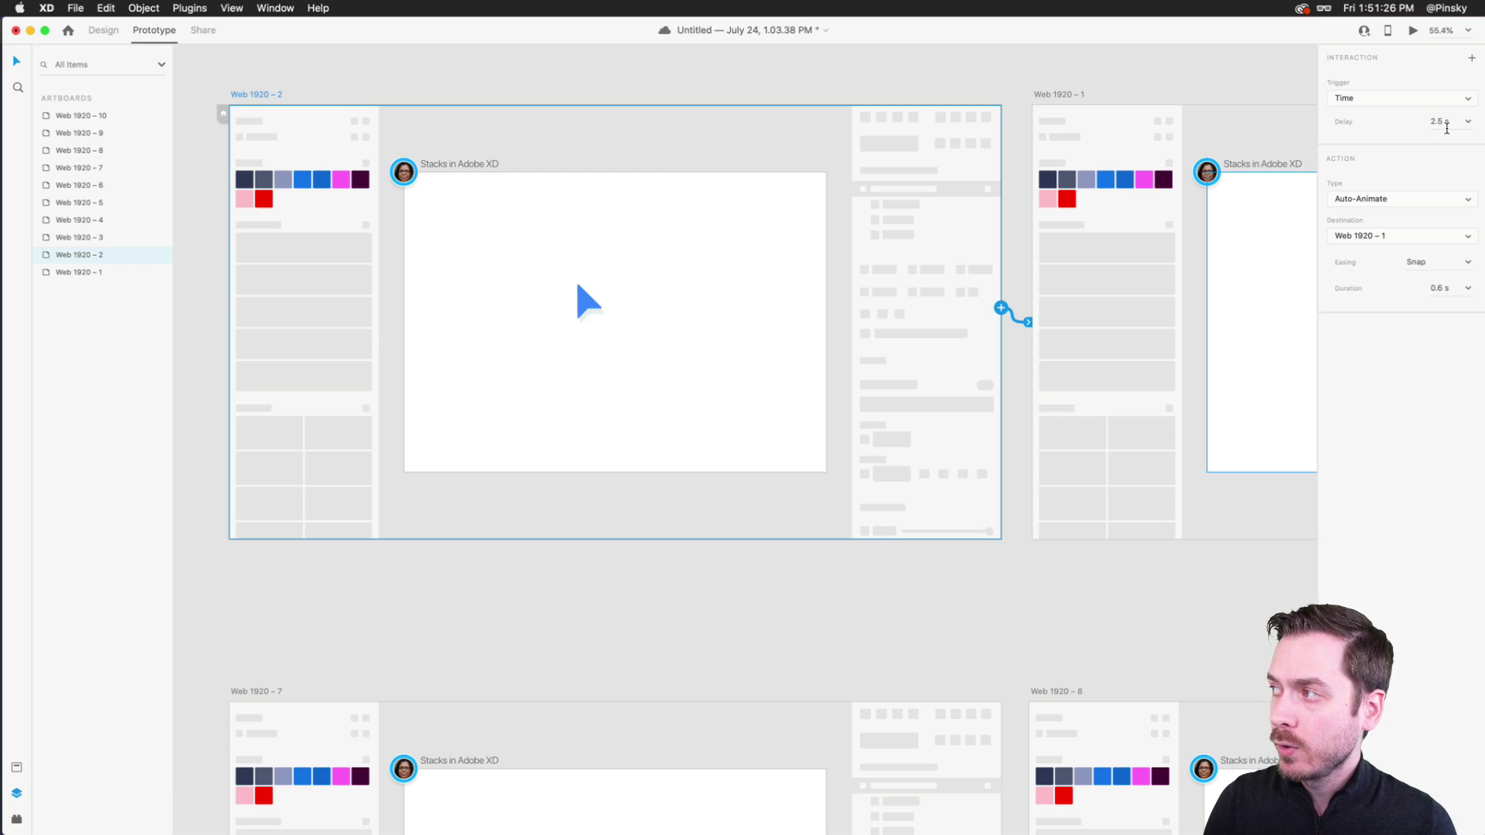
- Preview the prototype with the new start delay, close the preview, and deselect the artboard
{"action": "left_click", "coordinate": [1413, 30]}
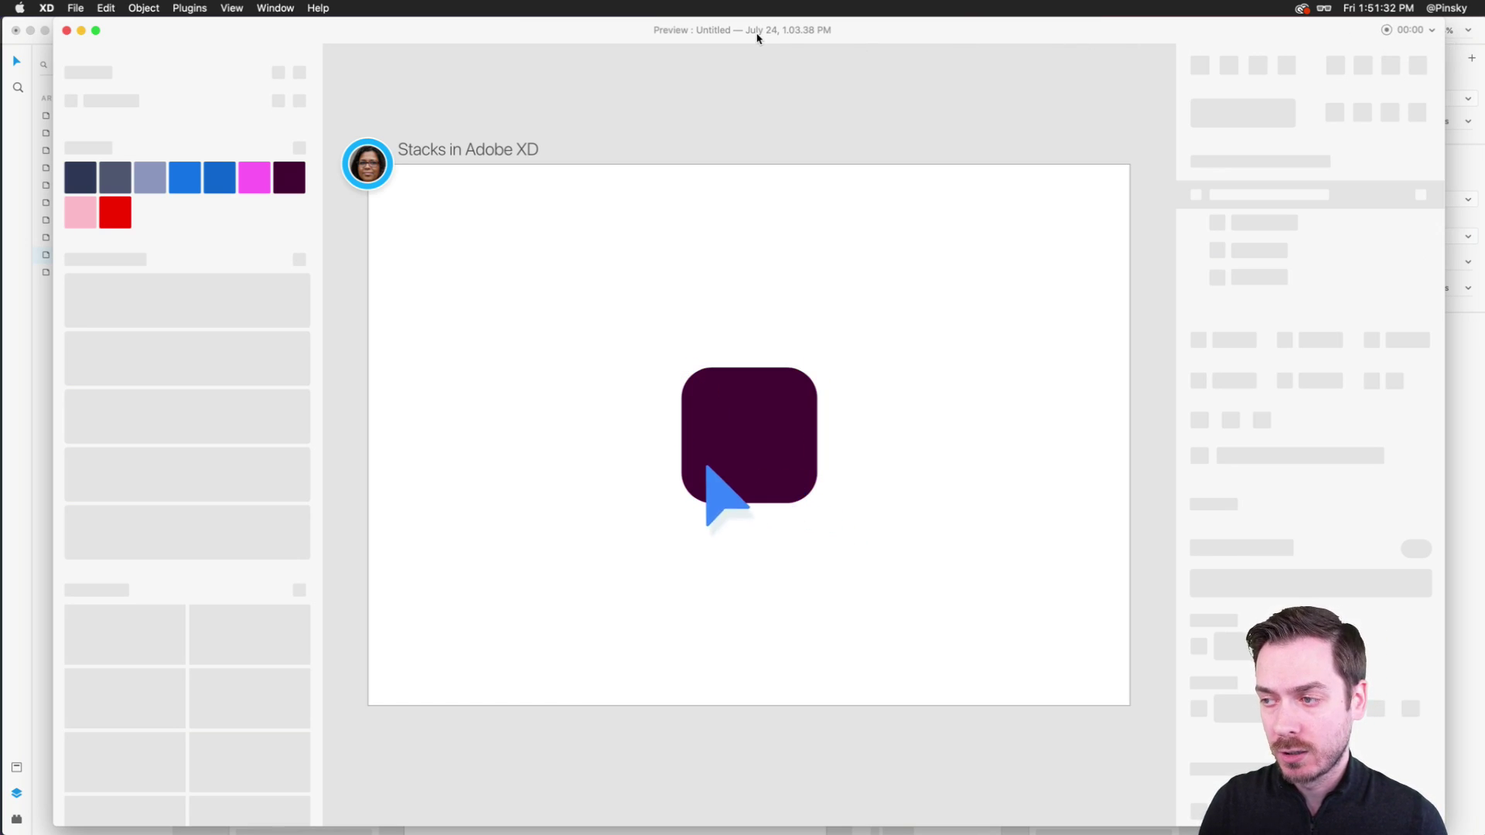
{"action": "key", "text": "super+w"}
{"action": "left_click", "coordinate": [746, 79]}
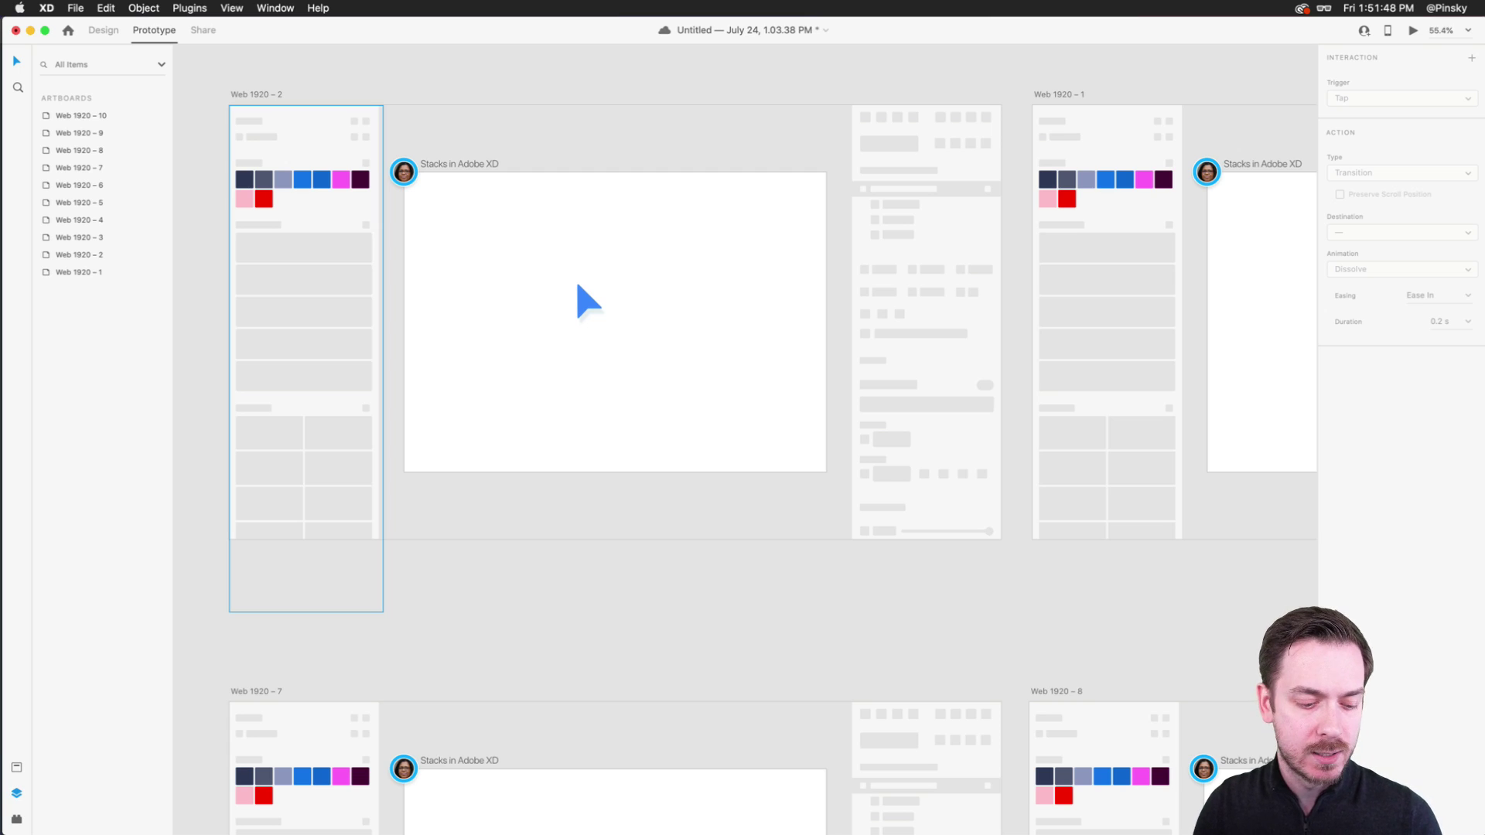
- Switch to ScreenFlow and create a new custom document 1920 pixels wide
{"action": "key", "text": "super+Tab"}
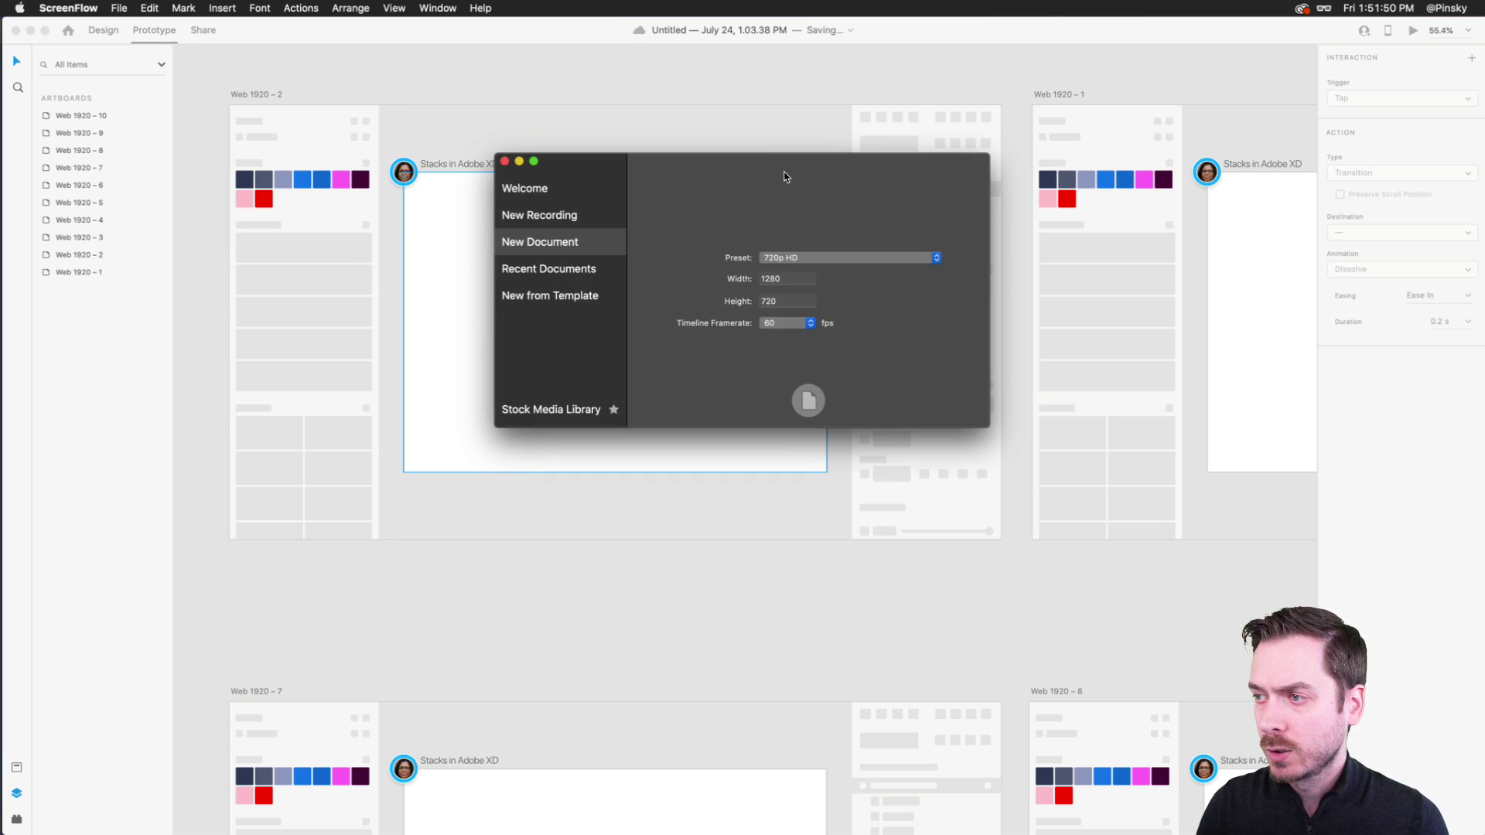
{"action": "double_click", "coordinate": [787, 279]}
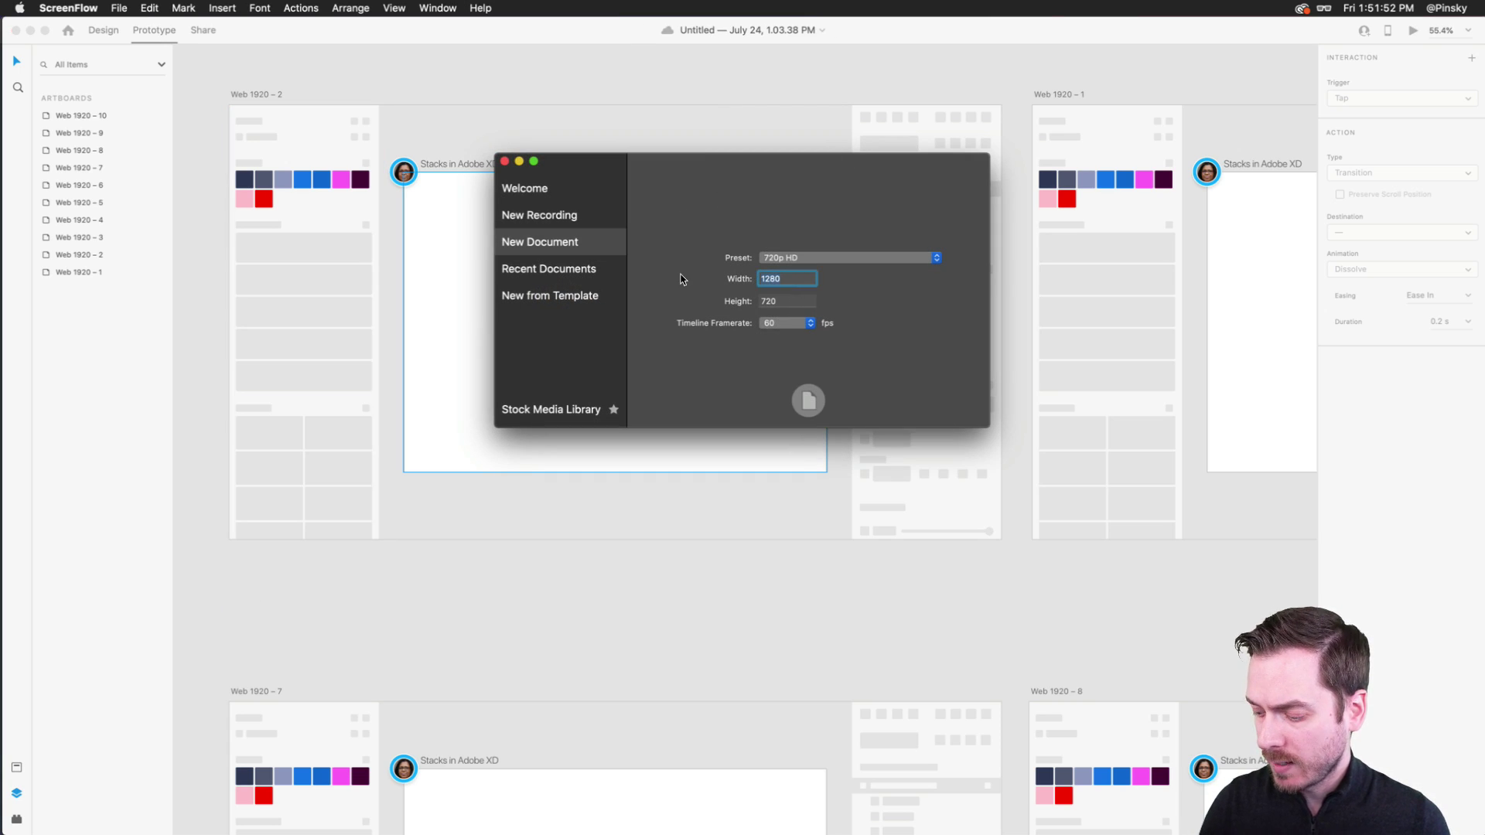
{"action": "type", "text": "1920"}
{"action": "key", "text": "Tab"}
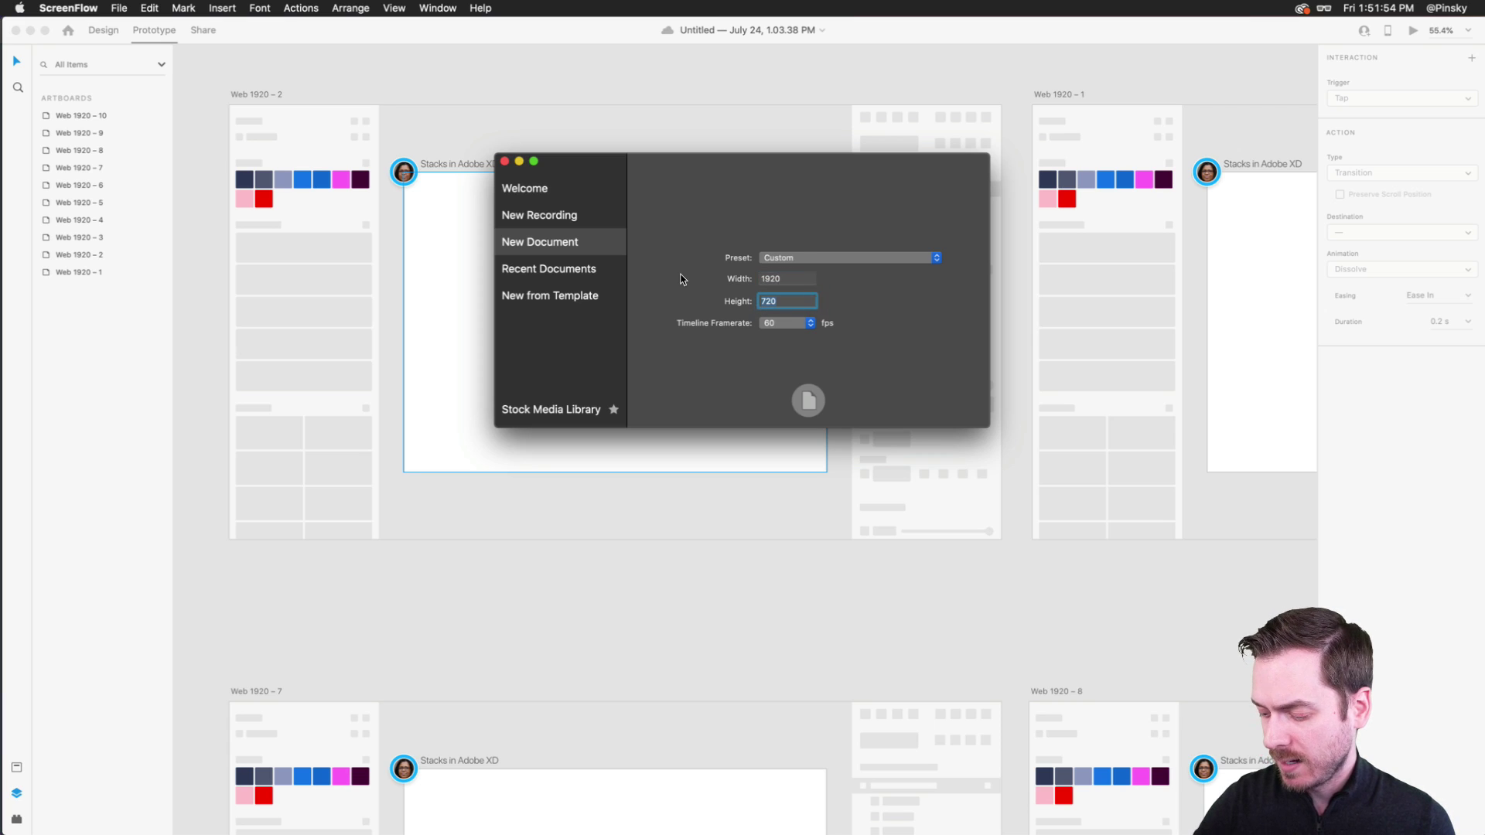
{"action": "key", "text": "Return"}
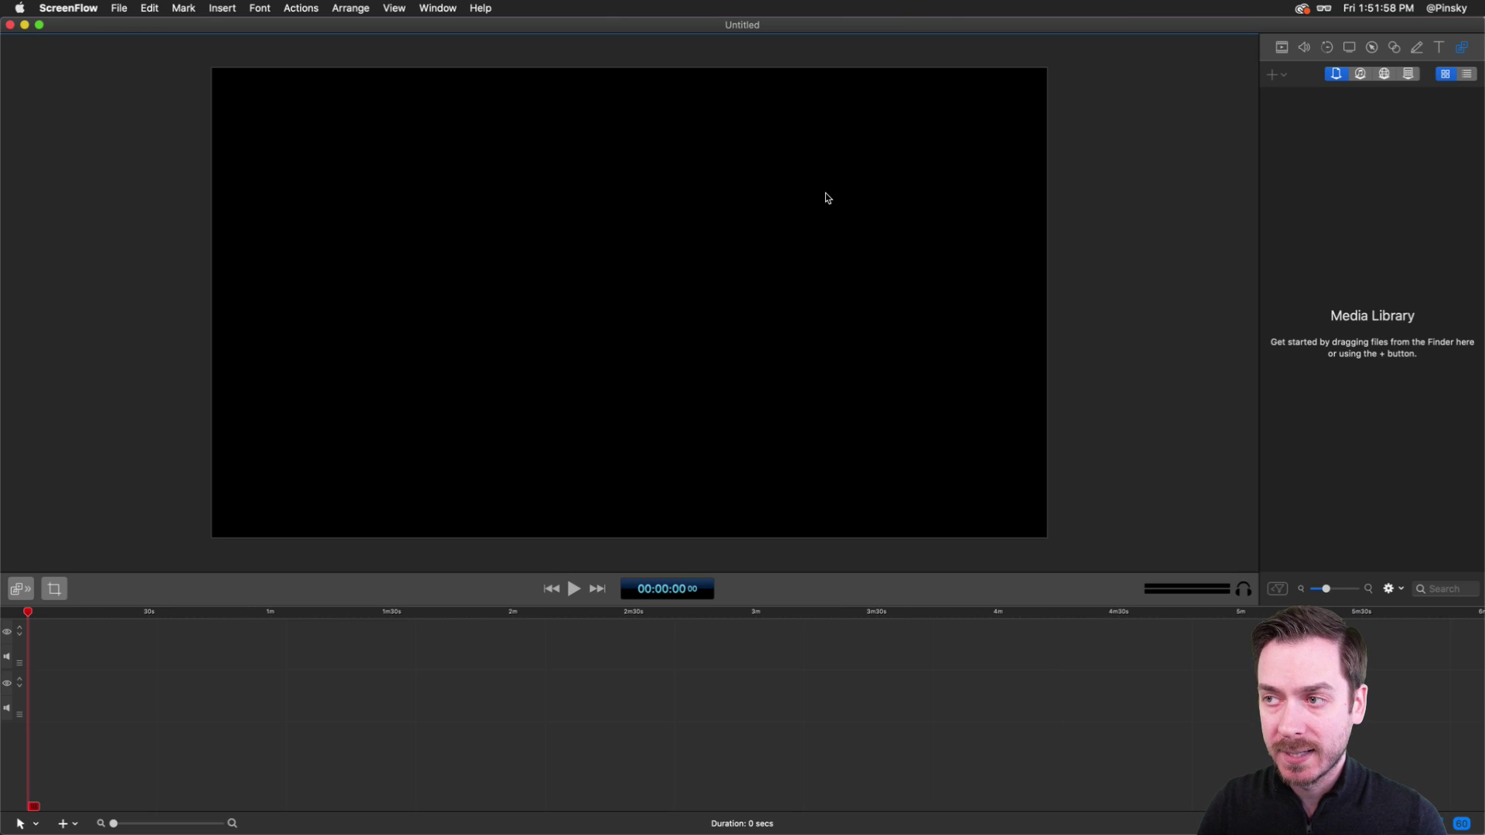
- Record the desktop with ScreenFlow while XD previews the prototype from the Web 1920 – 2 artboard, stopping once the animation has finished
{"action": "key", "text": "shift+super+2"}
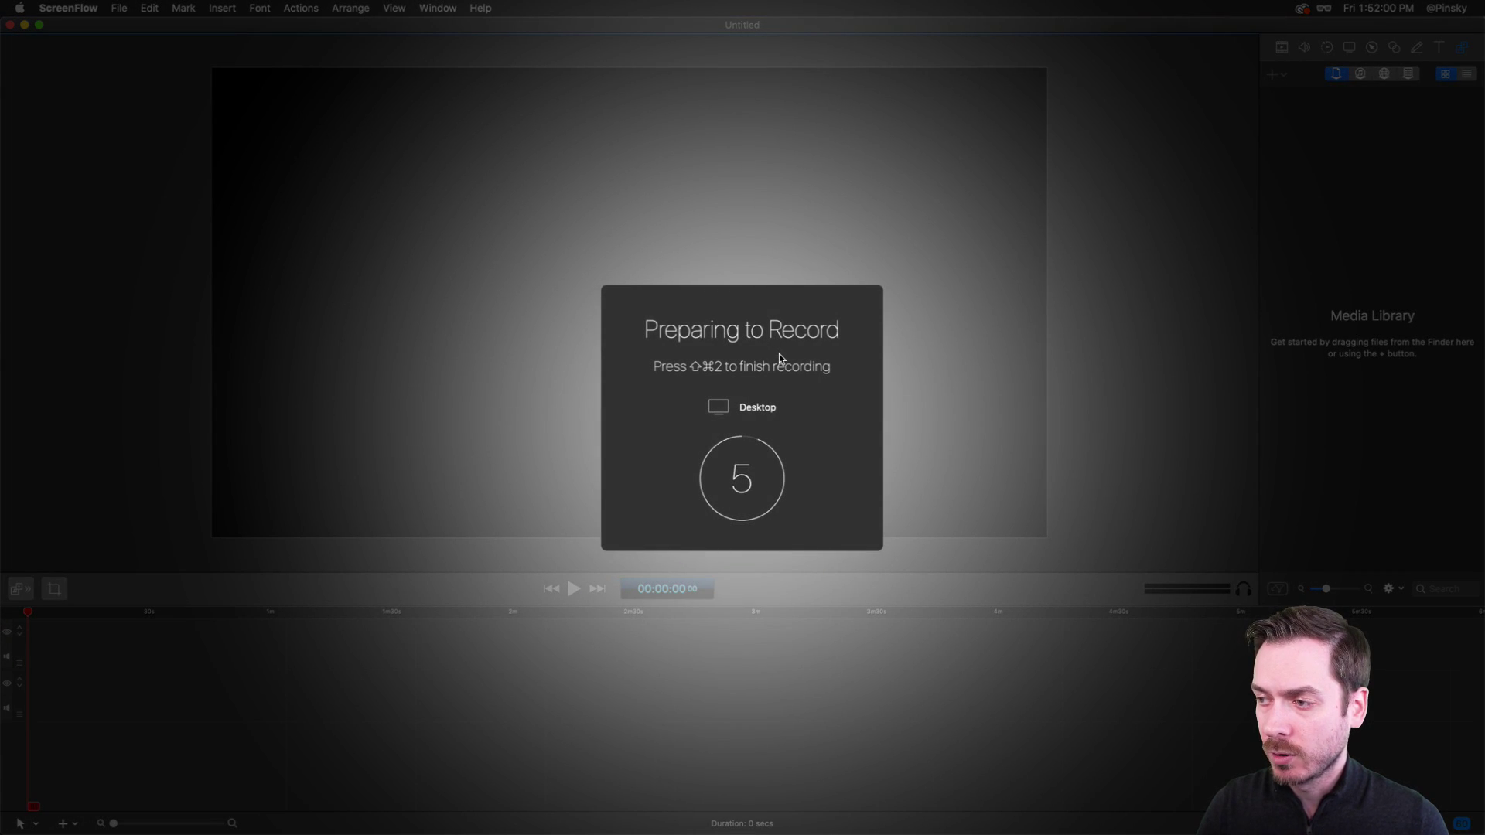
{"action": "left_click", "coordinate": [783, 354]}
{"action": "left_click", "coordinate": [309, 96]}
{"action": "left_click", "coordinate": [1413, 29]}
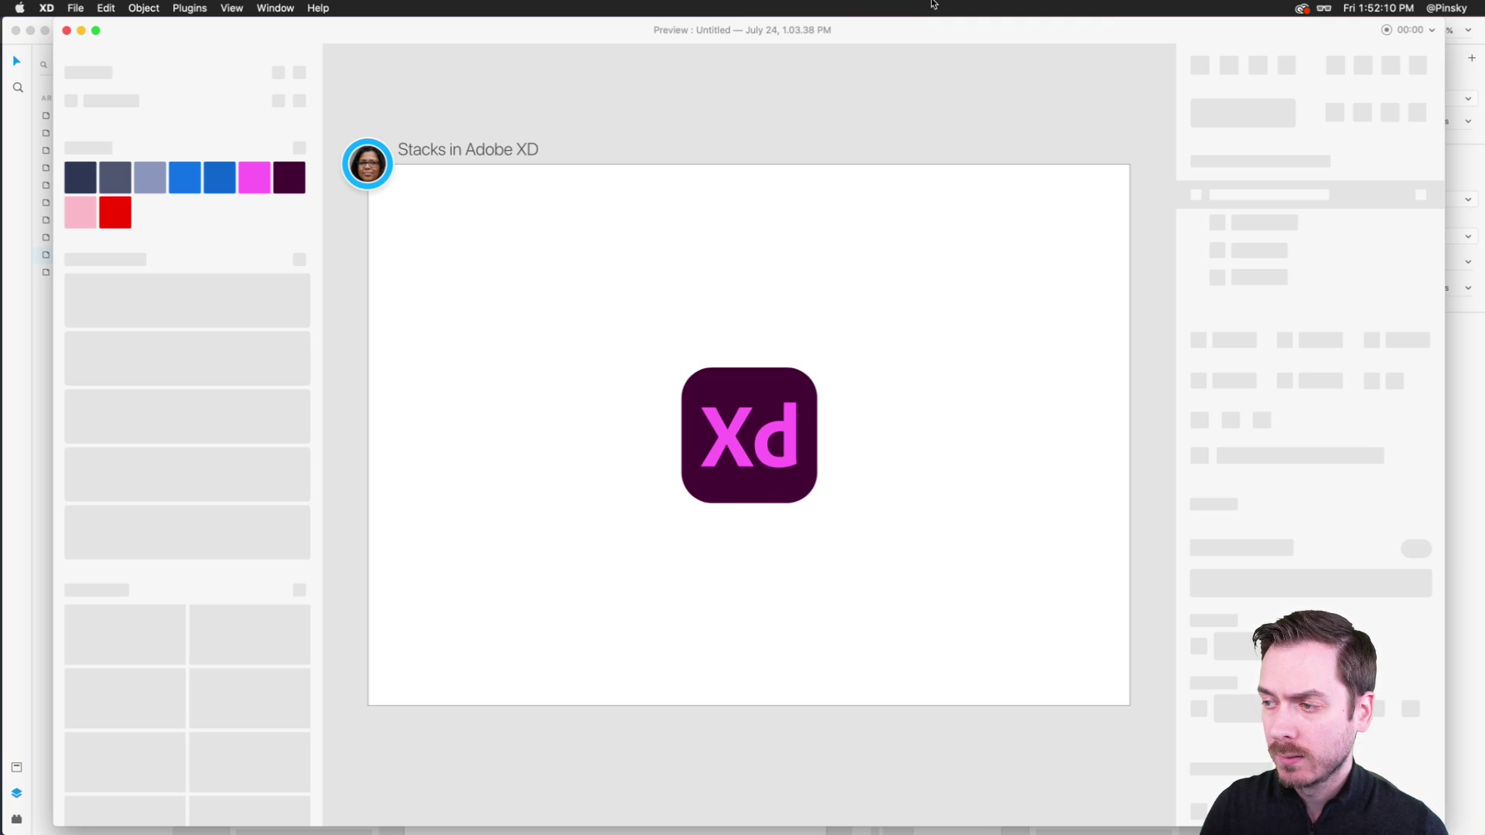
{"action": "key", "text": "super+shift+2"}
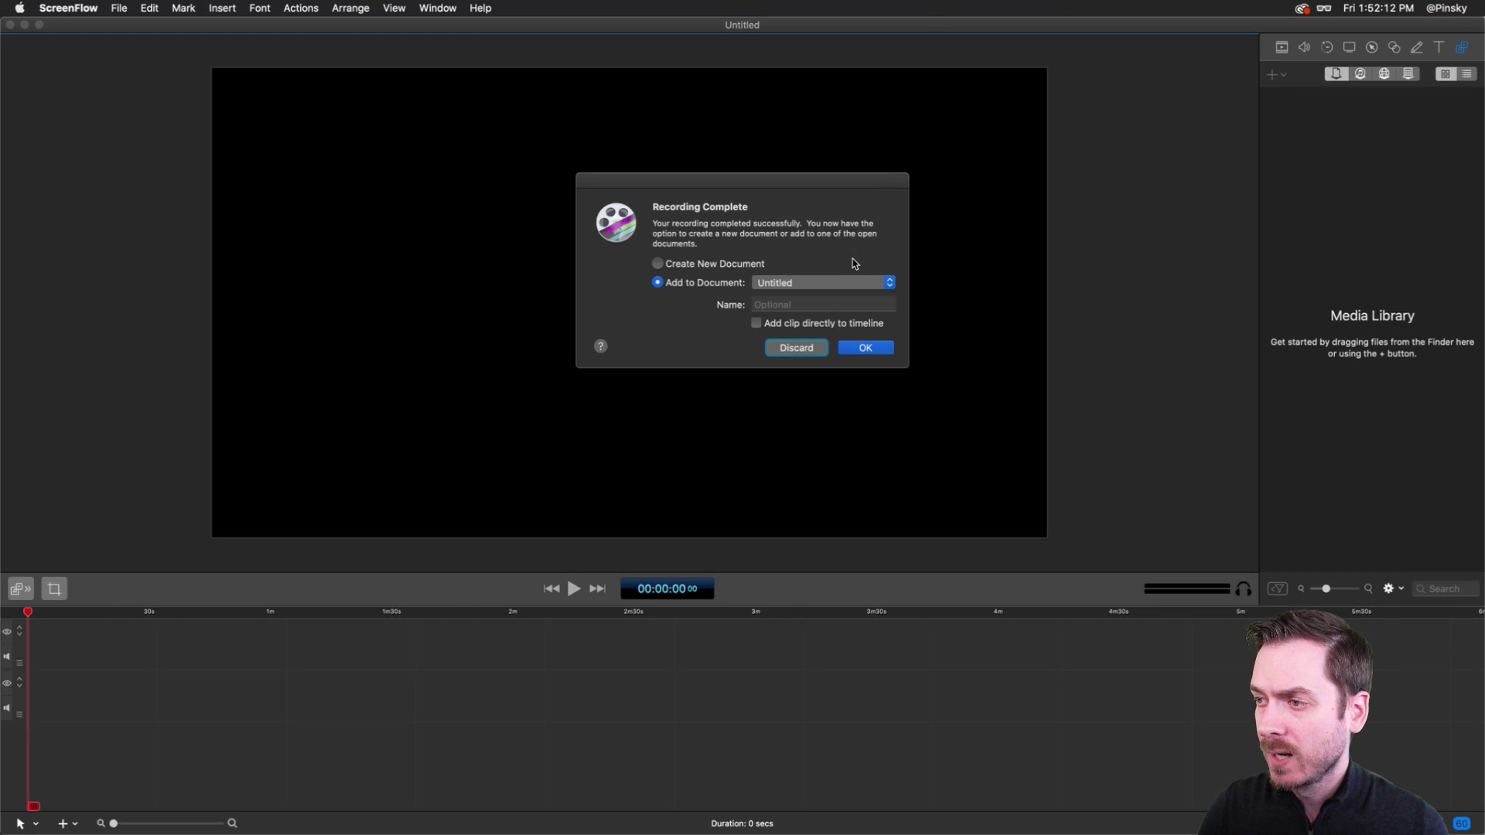
- Add the recording to the Untitled document's timeline and trim the clip to about 5.75 s of prototype animation
{"action": "left_click", "coordinate": [867, 351]}
{"action": "mouse_move", "coordinate": [1339, 112]}
{"action": "left_mouse_down"}
{"action": "mouse_move", "coordinate": [77, 643]}
{"action": "mouse_move", "coordinate": [123, 611]}
{"action": "mouse_move", "coordinate": [640, 612]}
{"action": "mouse_move", "coordinate": [537, 611]}
{"action": "left_mouse_up"}
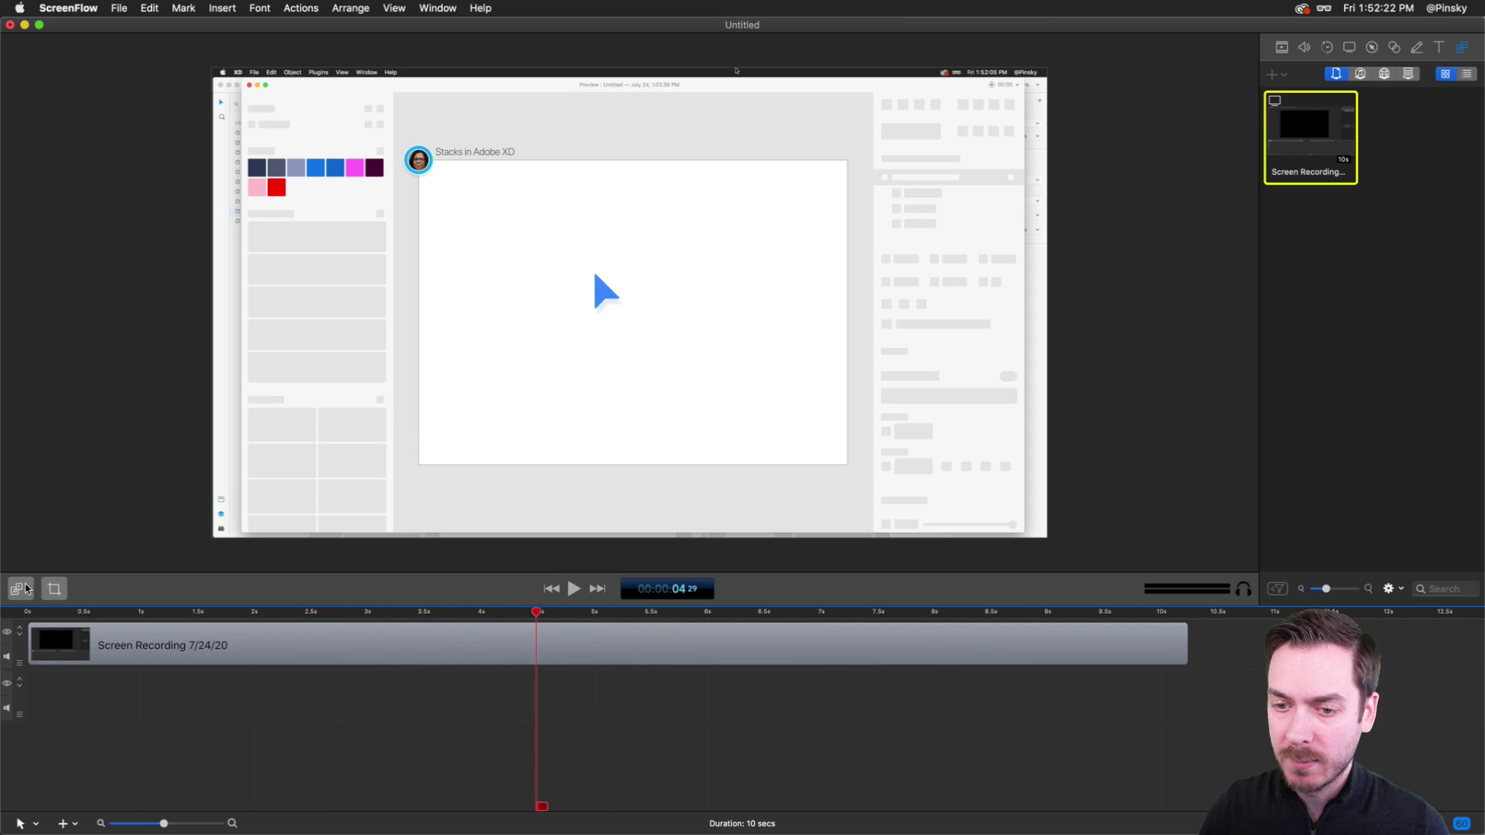
{"action": "left_click_drag", "start_coordinate": [35, 650], "coordinate": [12, 608]}
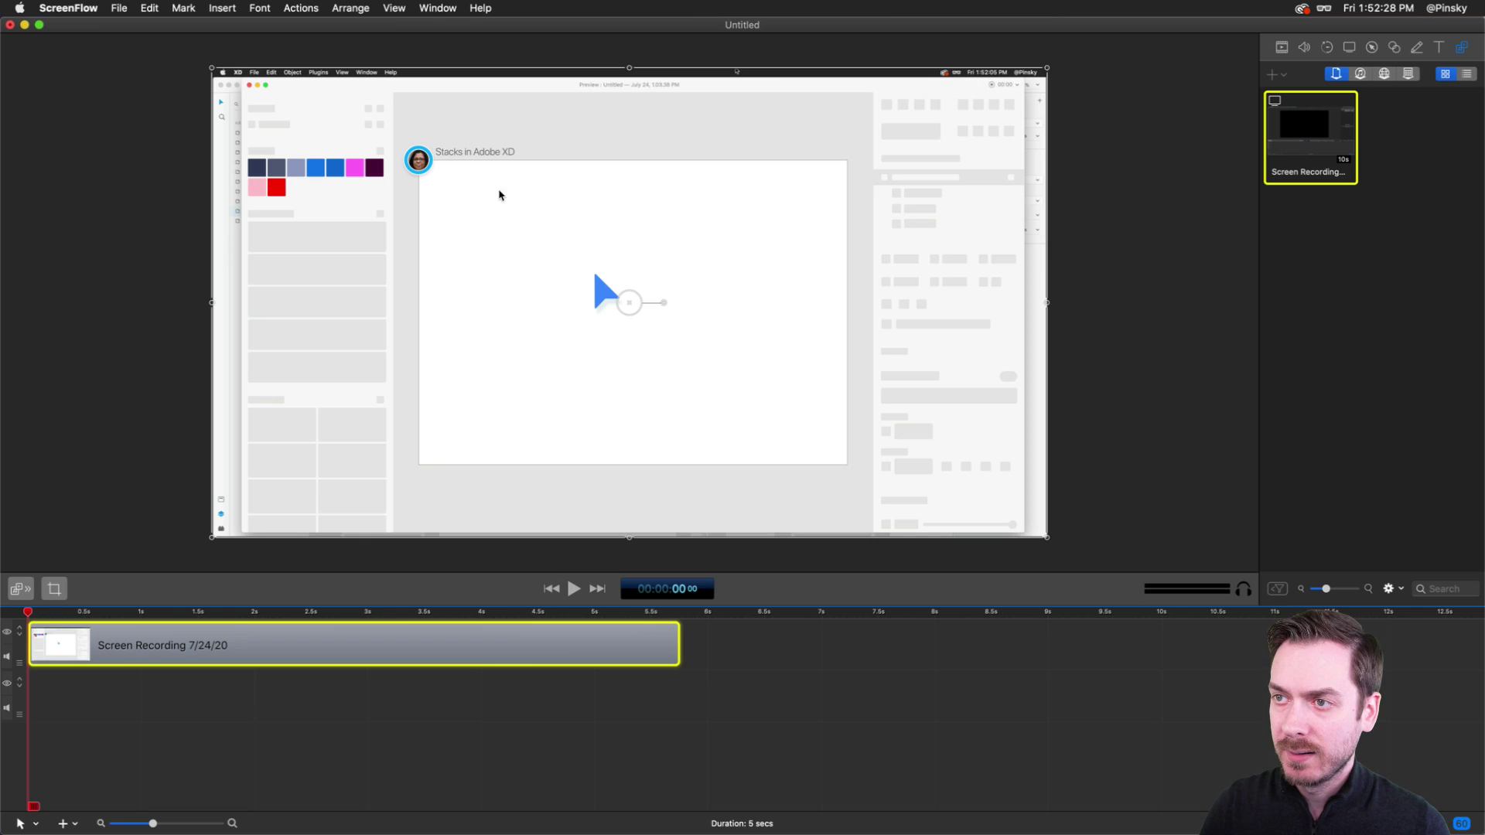
- Scale the recording clip to about 50% and move it to about -7, 26 so the prototype preview fills the canvas
{"action": "left_click", "coordinate": [200, 612]}
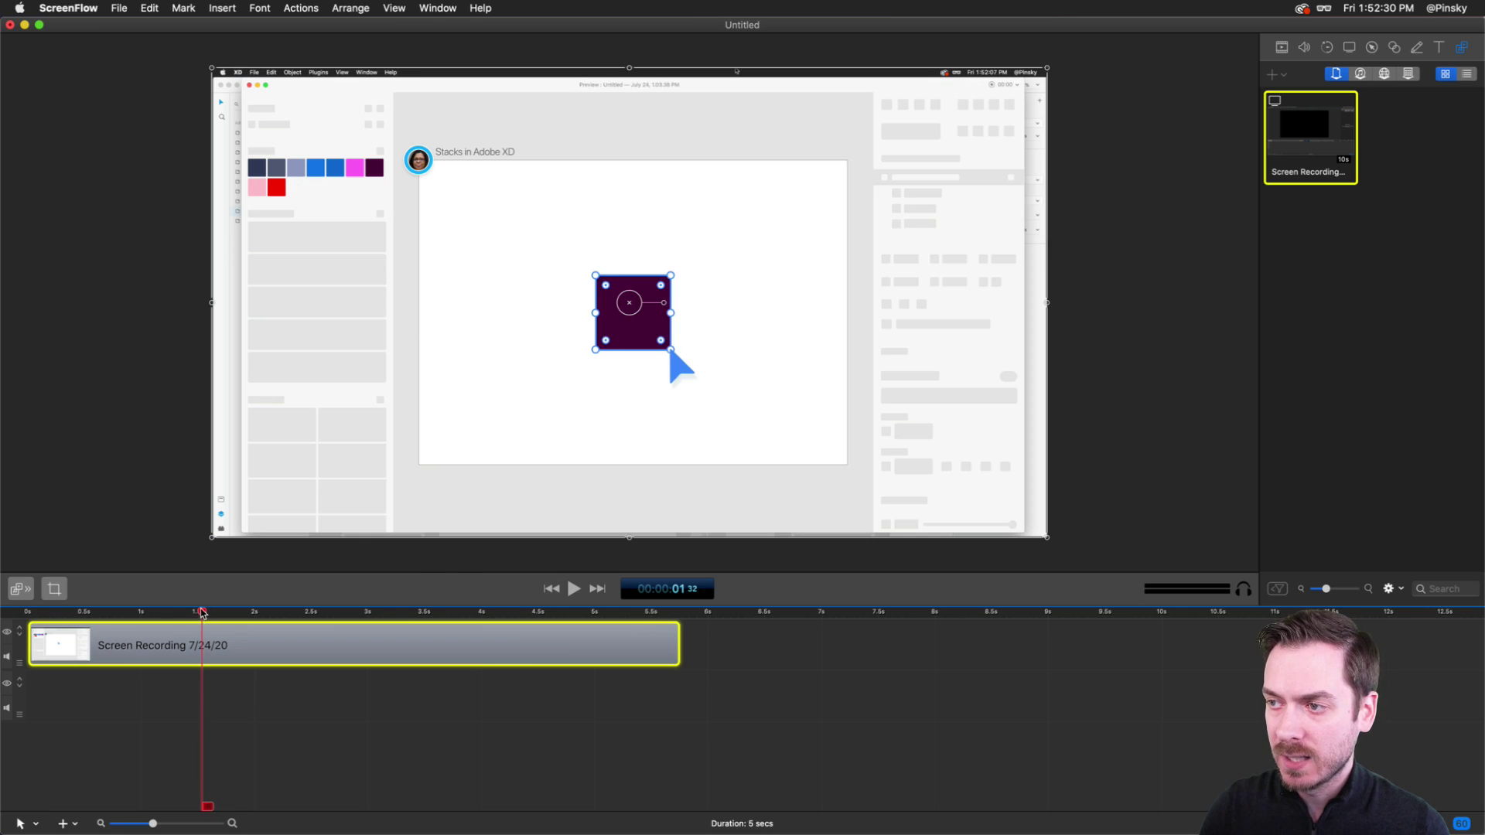
{"action": "left_click_drag", "start_coordinate": [1048, 305], "coordinate": [1075, 299]}
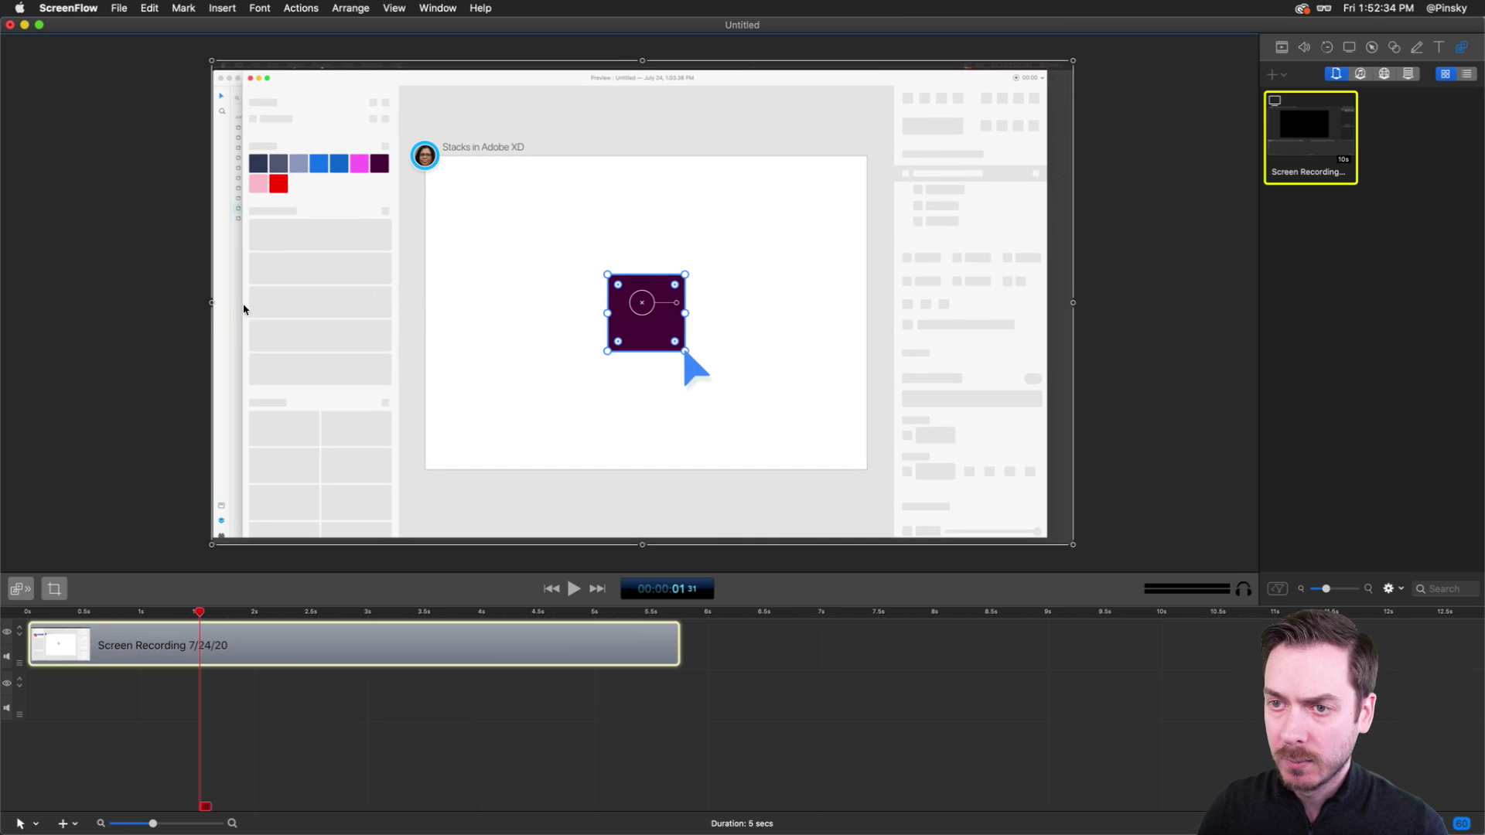
{"action": "left_click_drag", "start_coordinate": [213, 306], "coordinate": [180, 298]}
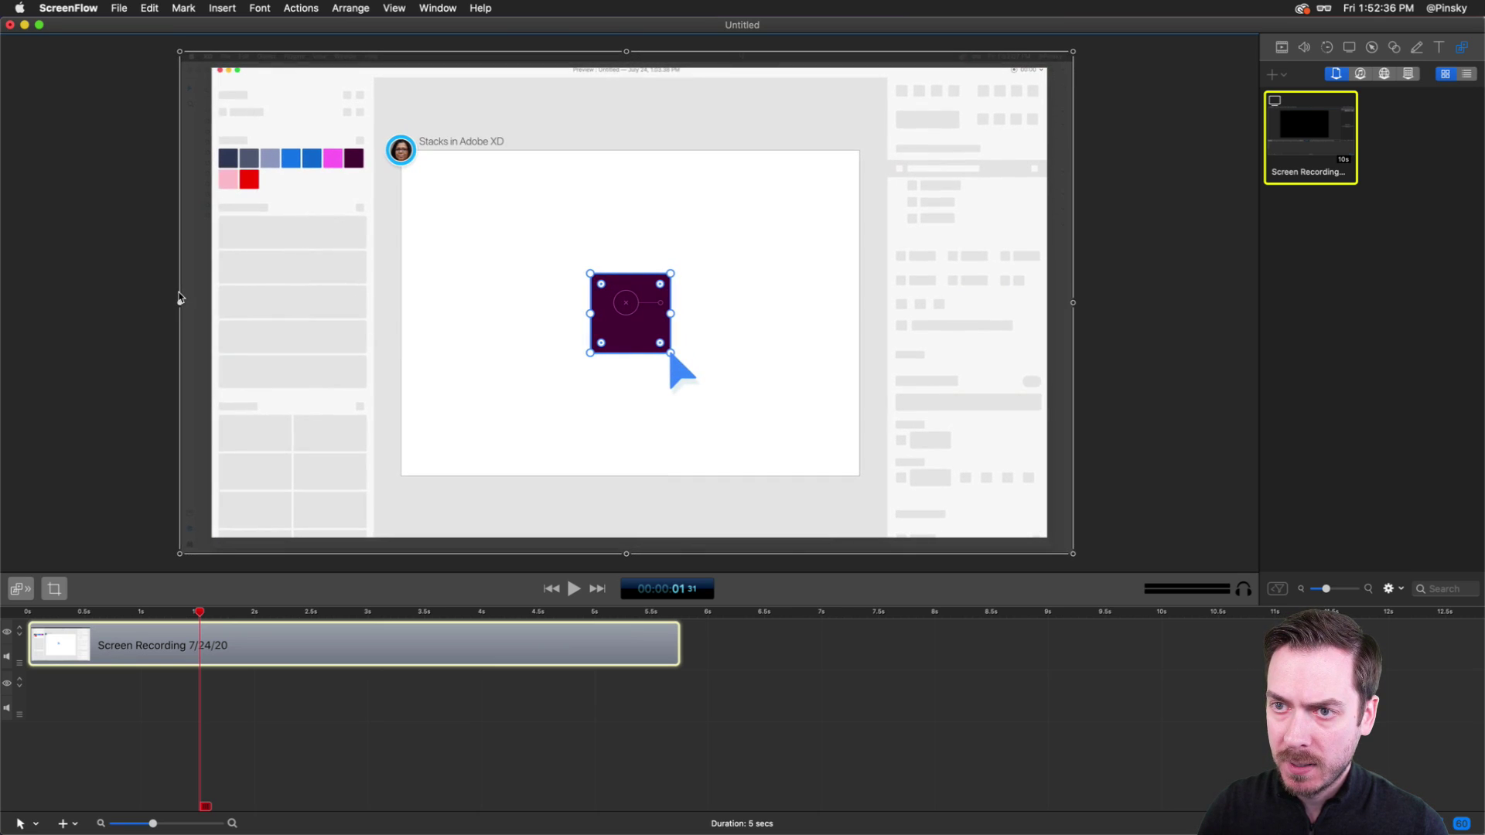
{"action": "key", "text": "shift+Up"}
{"action": "key", "text": "shift+Up"}
{"action": "key", "text": "Up"}
{"action": "key", "text": "Up"}
{"action": "key", "text": "Up"}
{"action": "key", "text": "Up"}
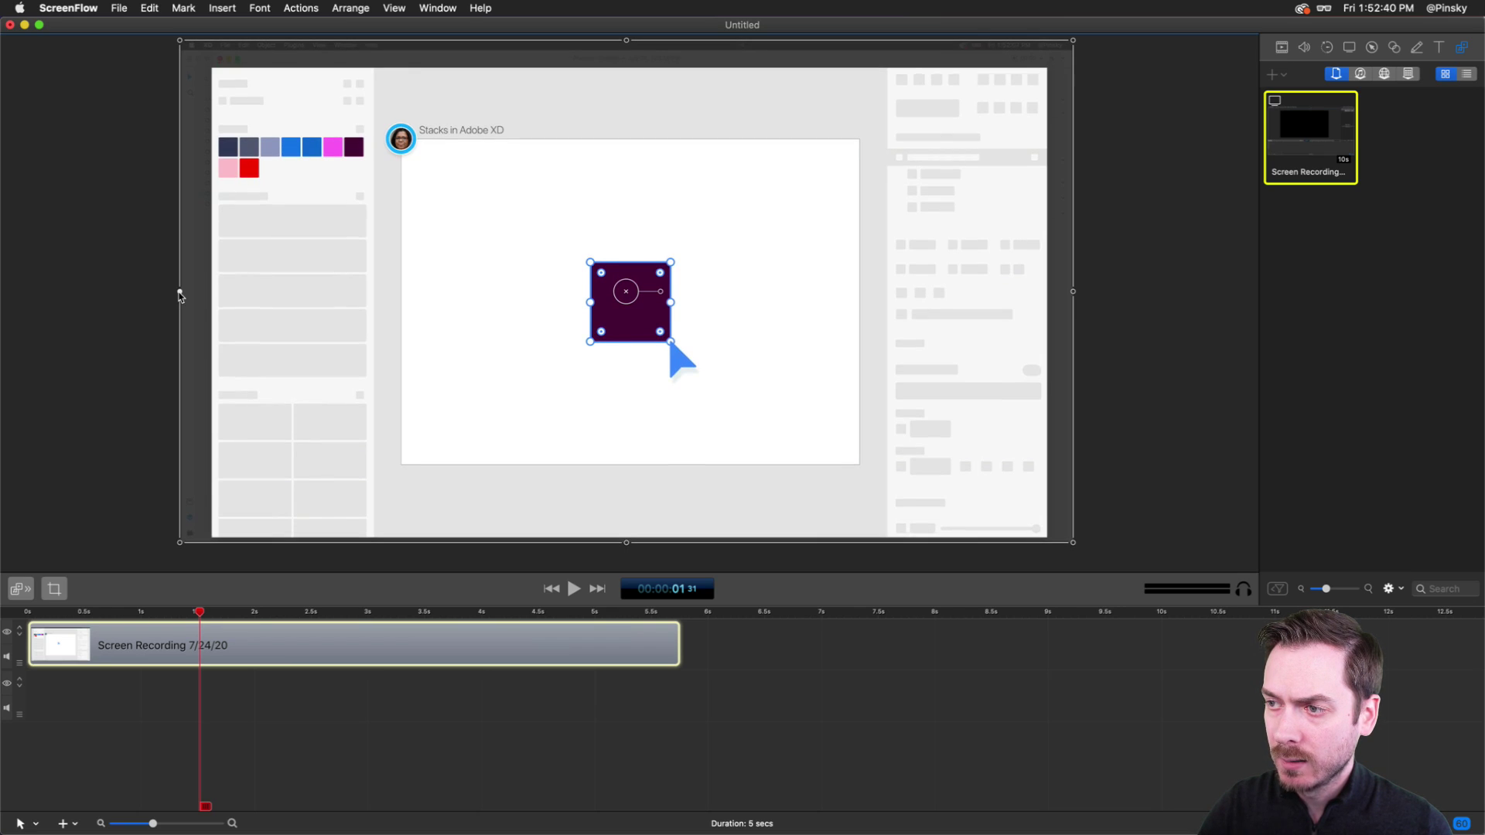
- Play the trimmed and rescaled recording from the start of the timeline, and deselect the clip
{"action": "left_click_drag", "start_coordinate": [76, 611], "coordinate": [28, 612]}
{"action": "key", "text": "space"}
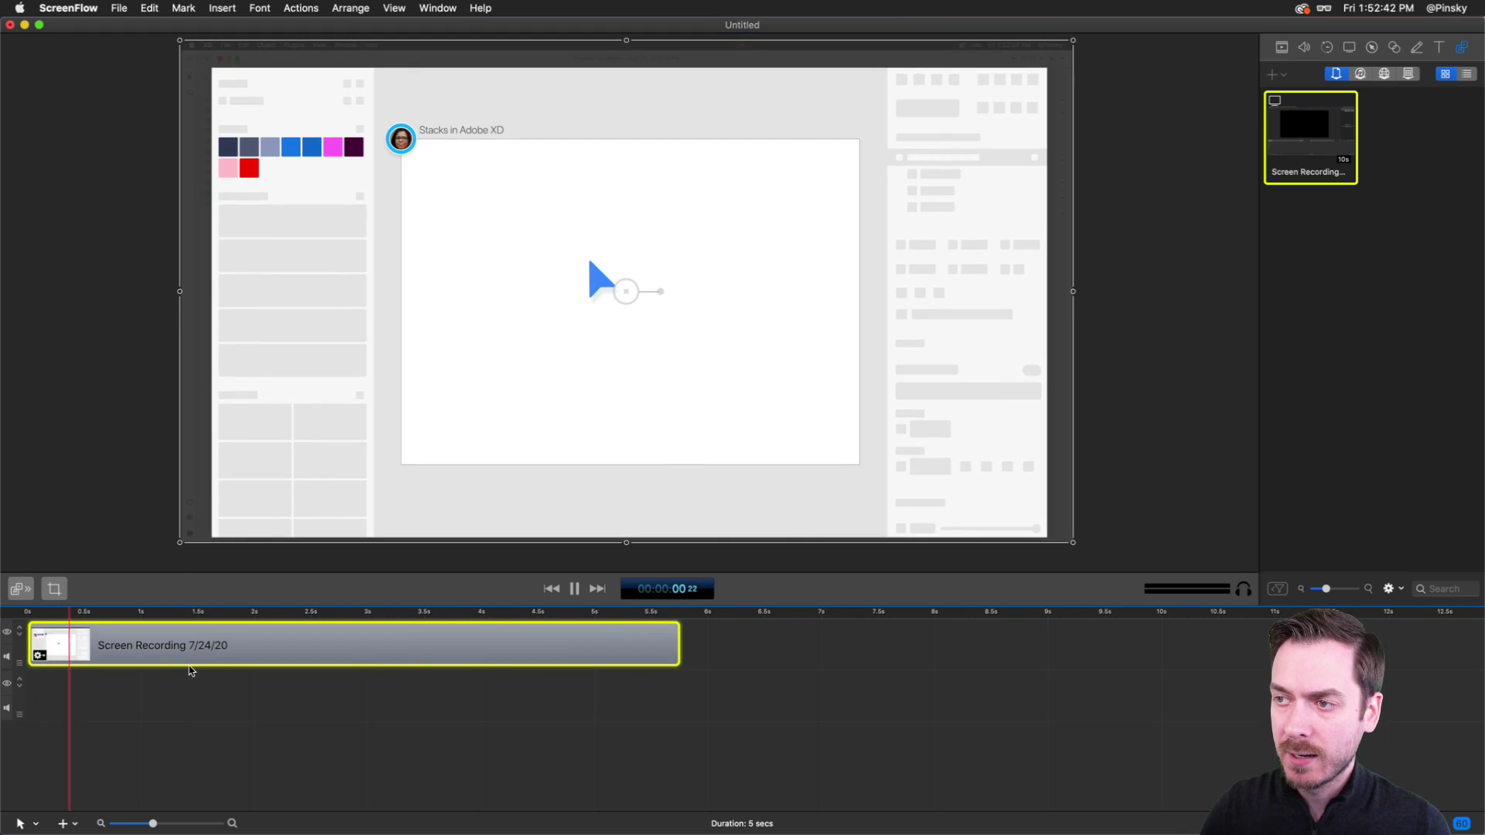
{"action": "left_click", "coordinate": [281, 678]}
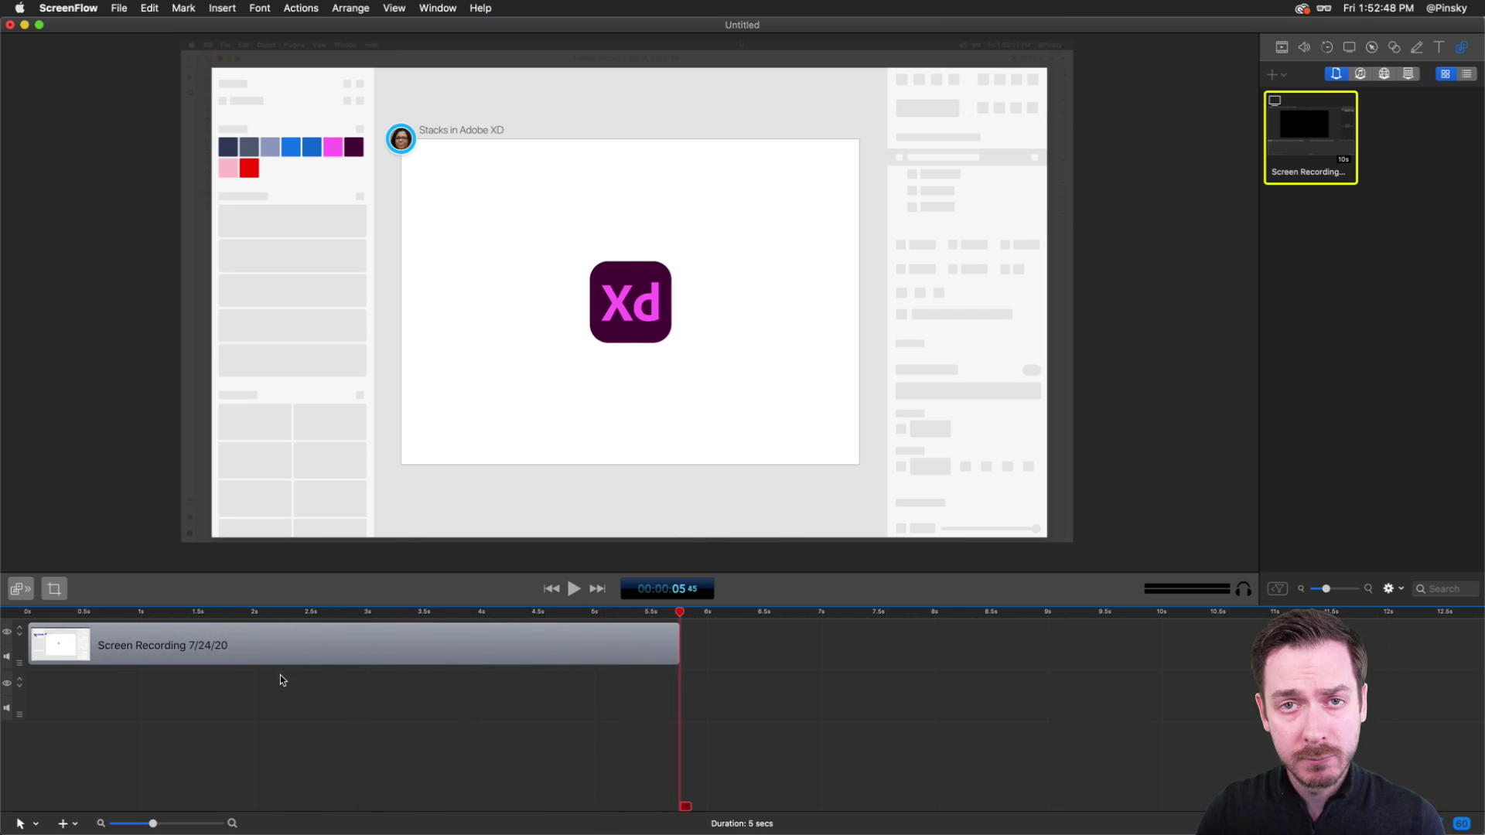
- Rotate the recording clip 38° on Y at the timeline start, scale it to about 67% and move it to about 181, -109
{"action": "left_click", "coordinate": [31, 613]}
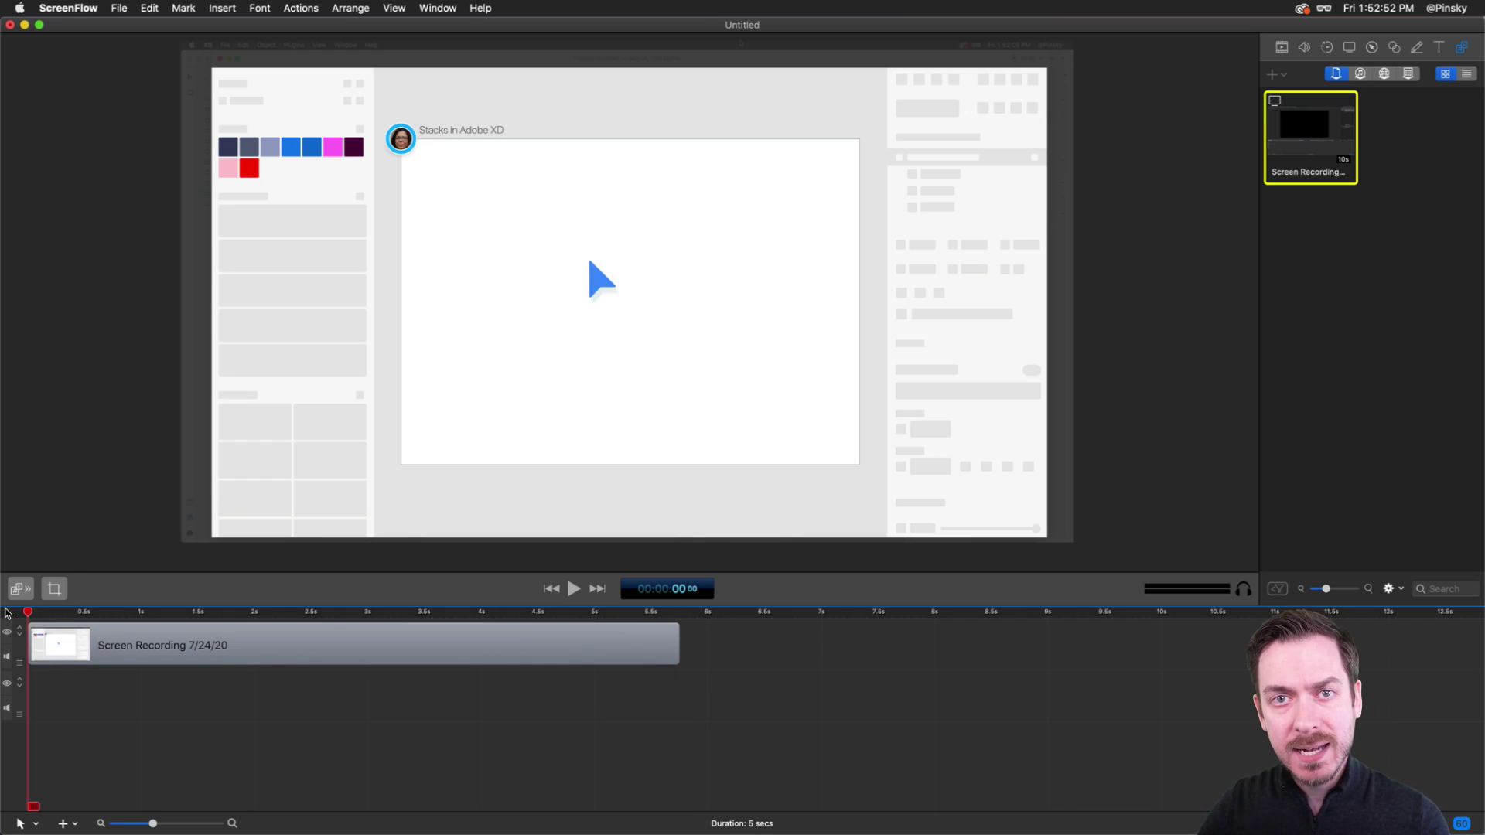
{"action": "left_click", "coordinate": [40, 654]}
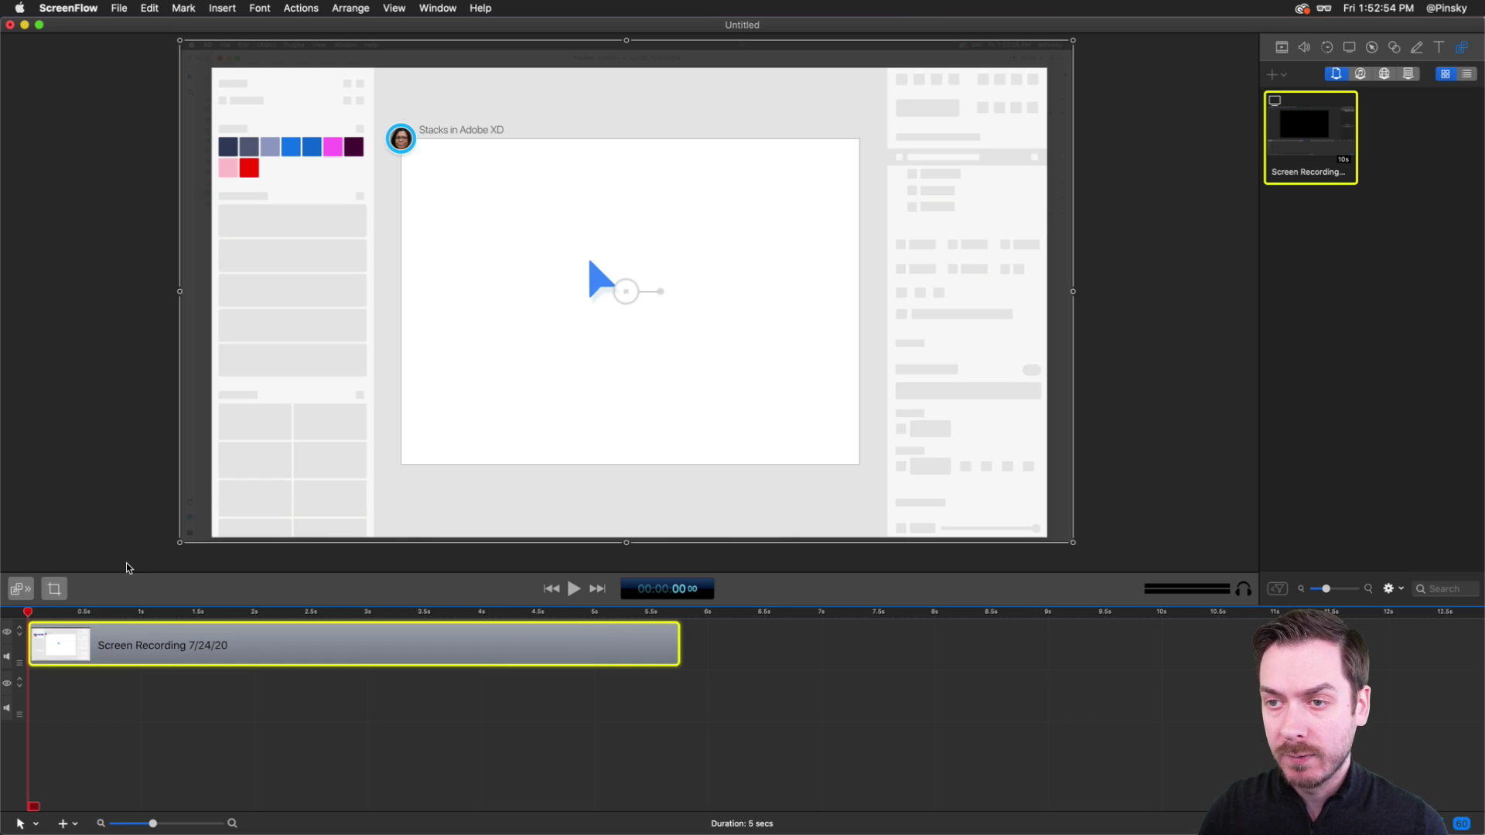
{"action": "left_click", "coordinate": [1279, 49]}
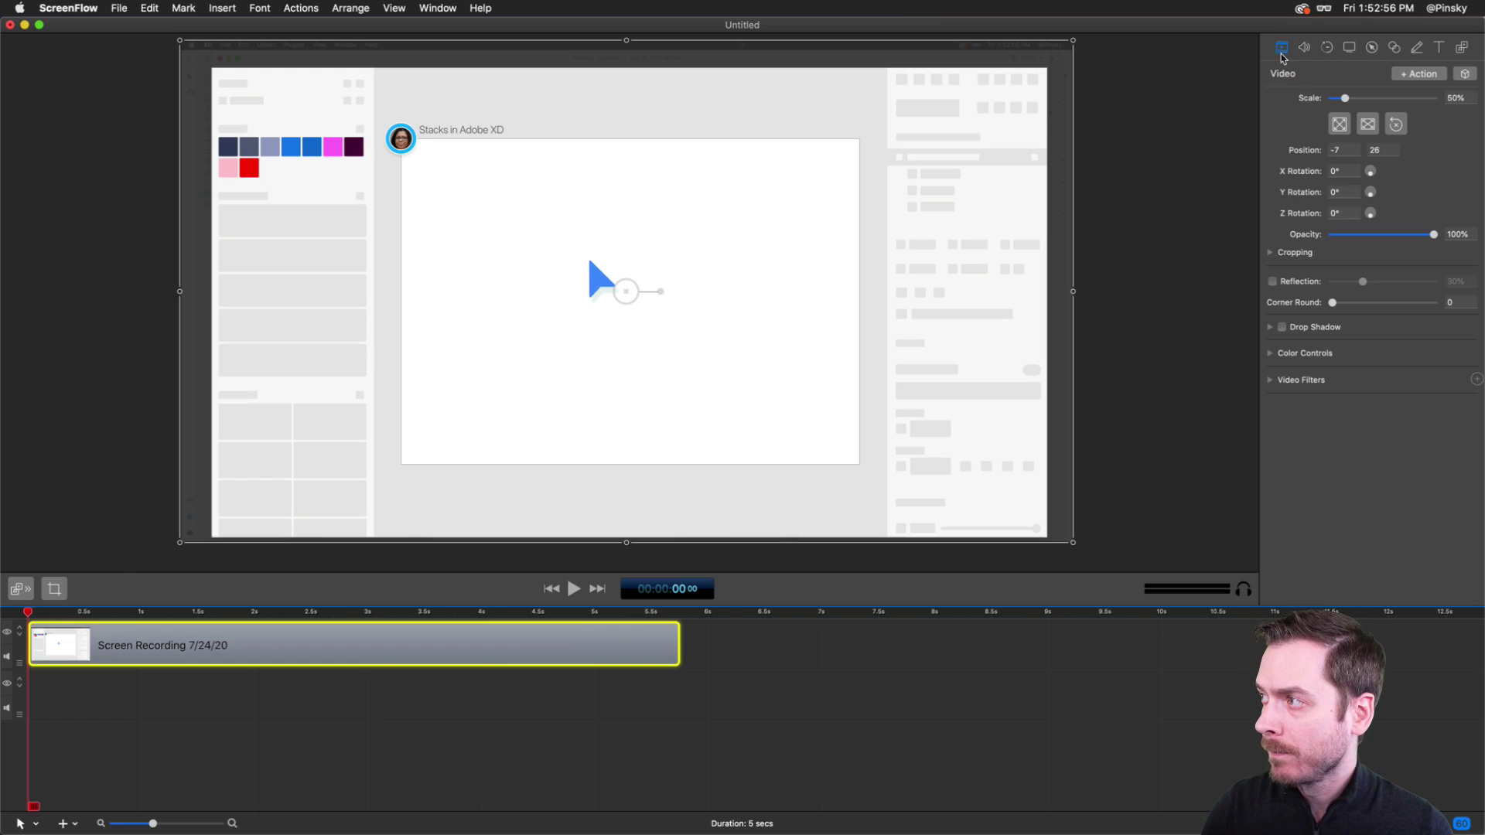
{"action": "left_click_drag", "start_coordinate": [1367, 194], "coordinate": [1372, 195]}
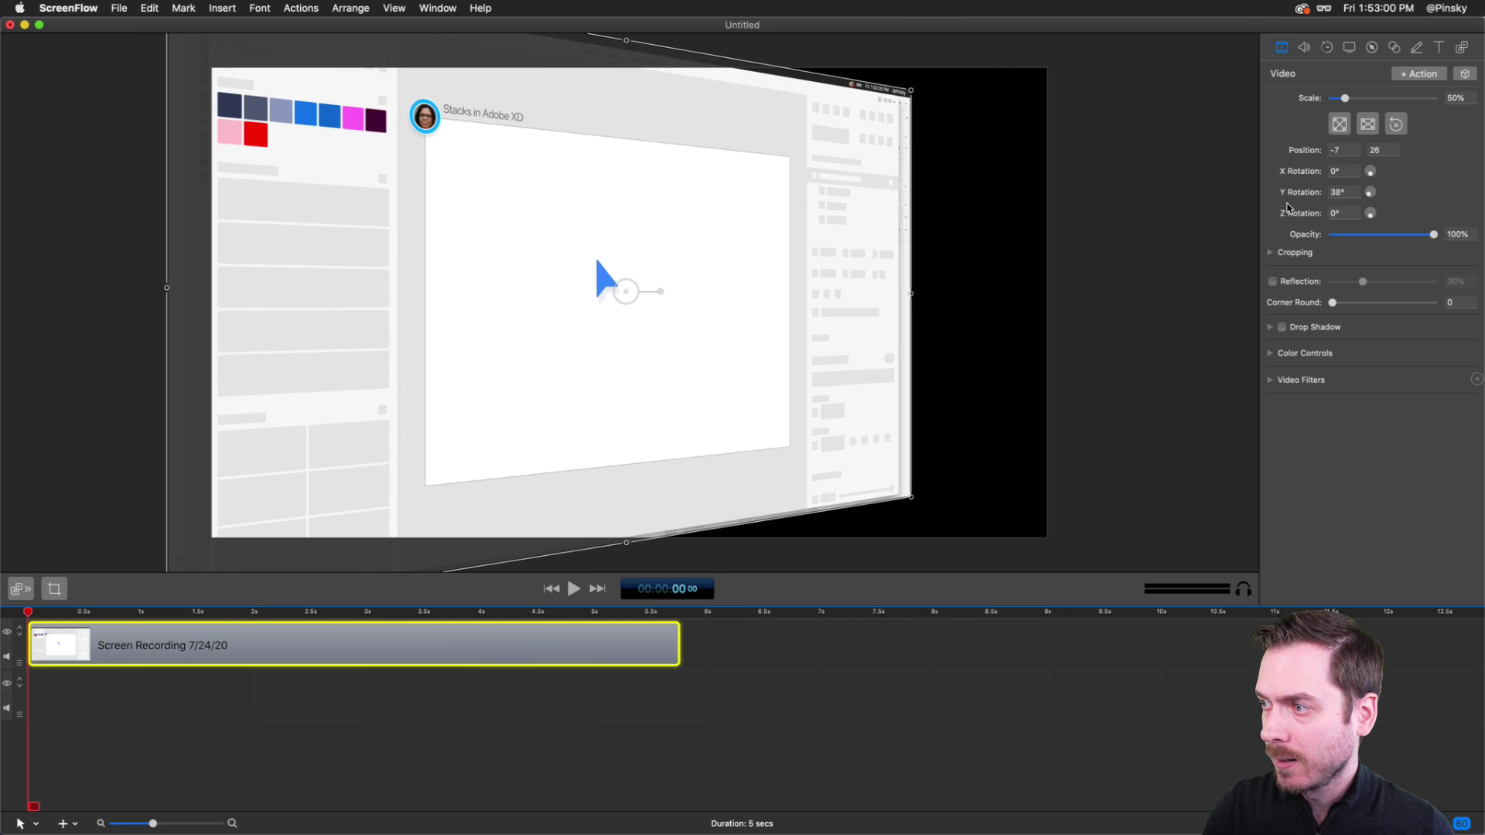
{"action": "left_click_drag", "start_coordinate": [913, 296], "coordinate": [1104, 295]}
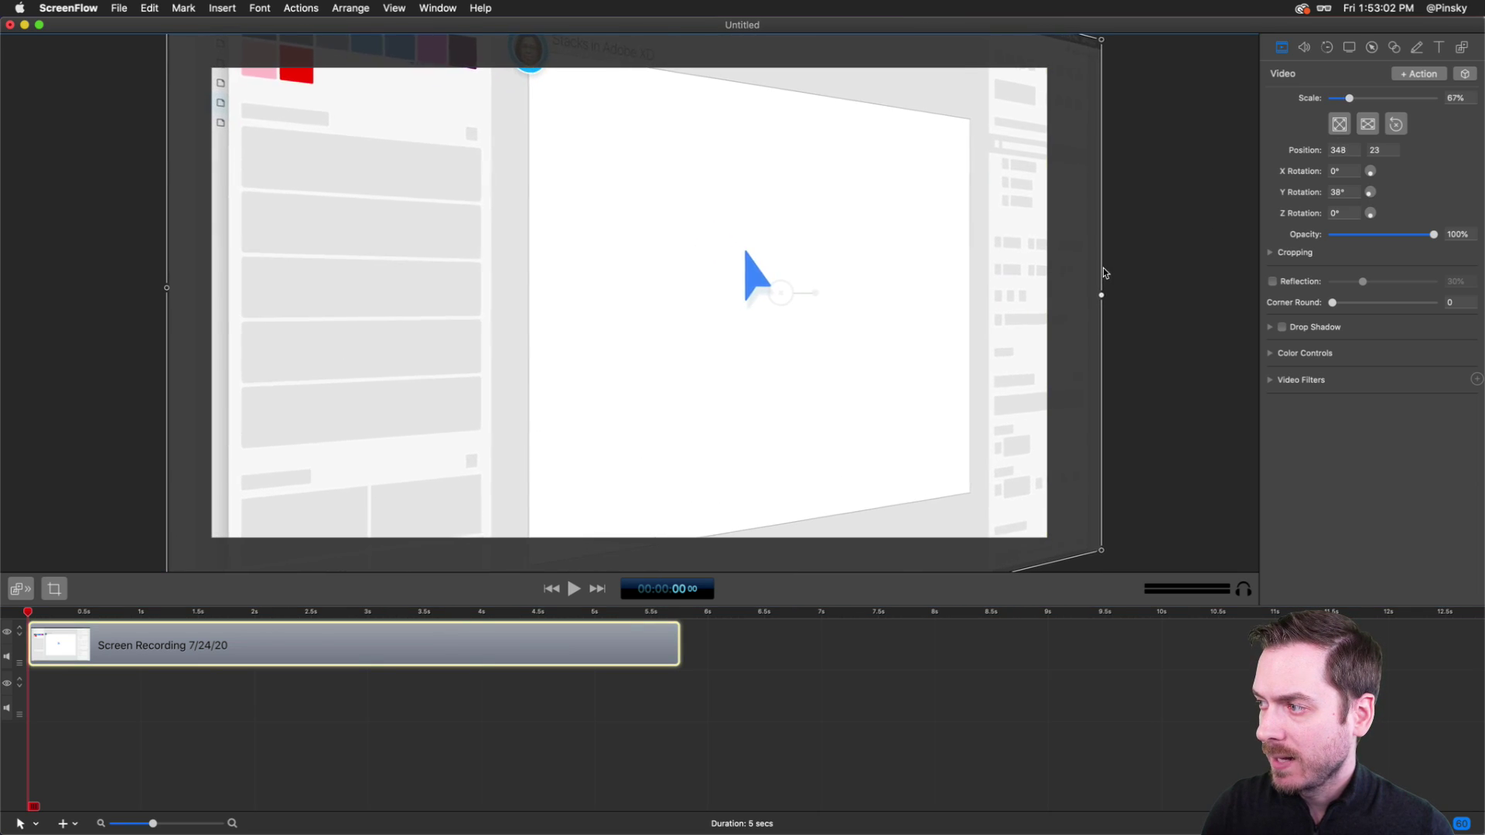
{"action": "left_click_drag", "start_coordinate": [748, 272], "coordinate": [671, 331]}
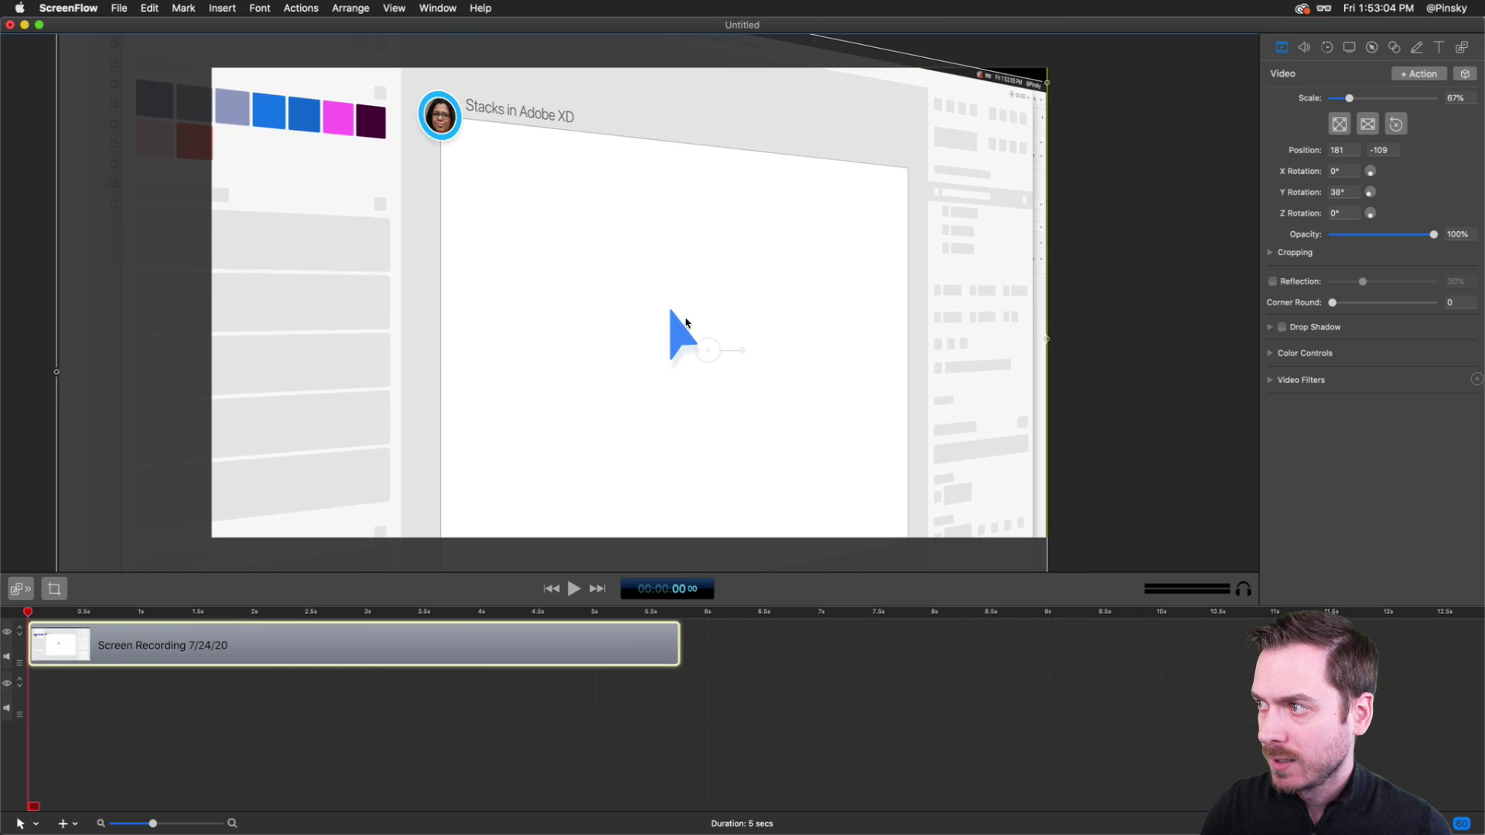
- Refine the tilted clip to a Y rotation of 32° and a scale of about 69%, positioned at about 200, -110
{"action": "left_click", "coordinate": [1370, 197]}
{"action": "left_click_drag", "start_coordinate": [1371, 198], "coordinate": [1371, 197]}
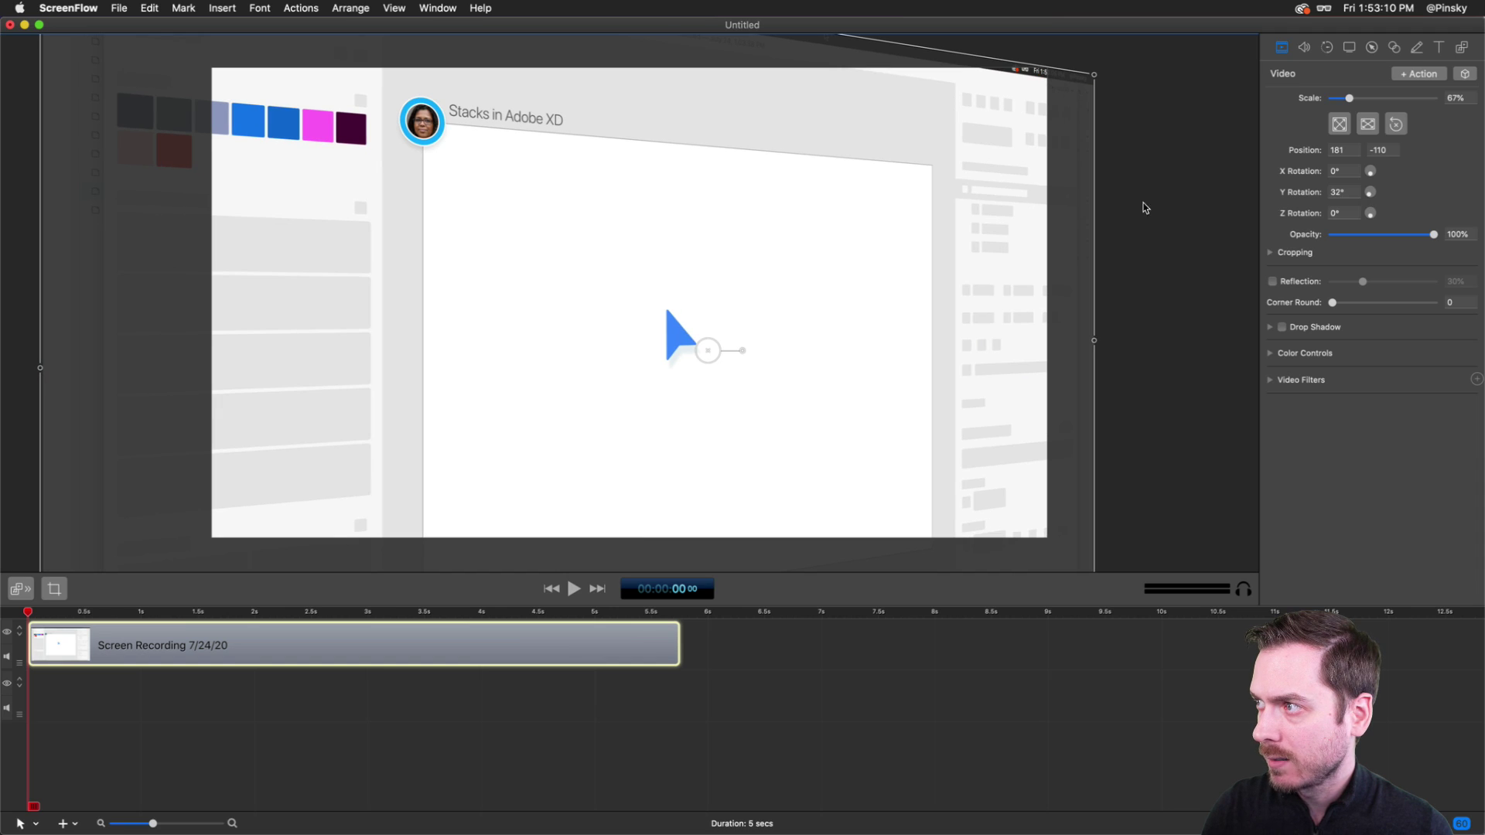
{"action": "left_click_drag", "start_coordinate": [1095, 76], "coordinate": [1125, 62]}
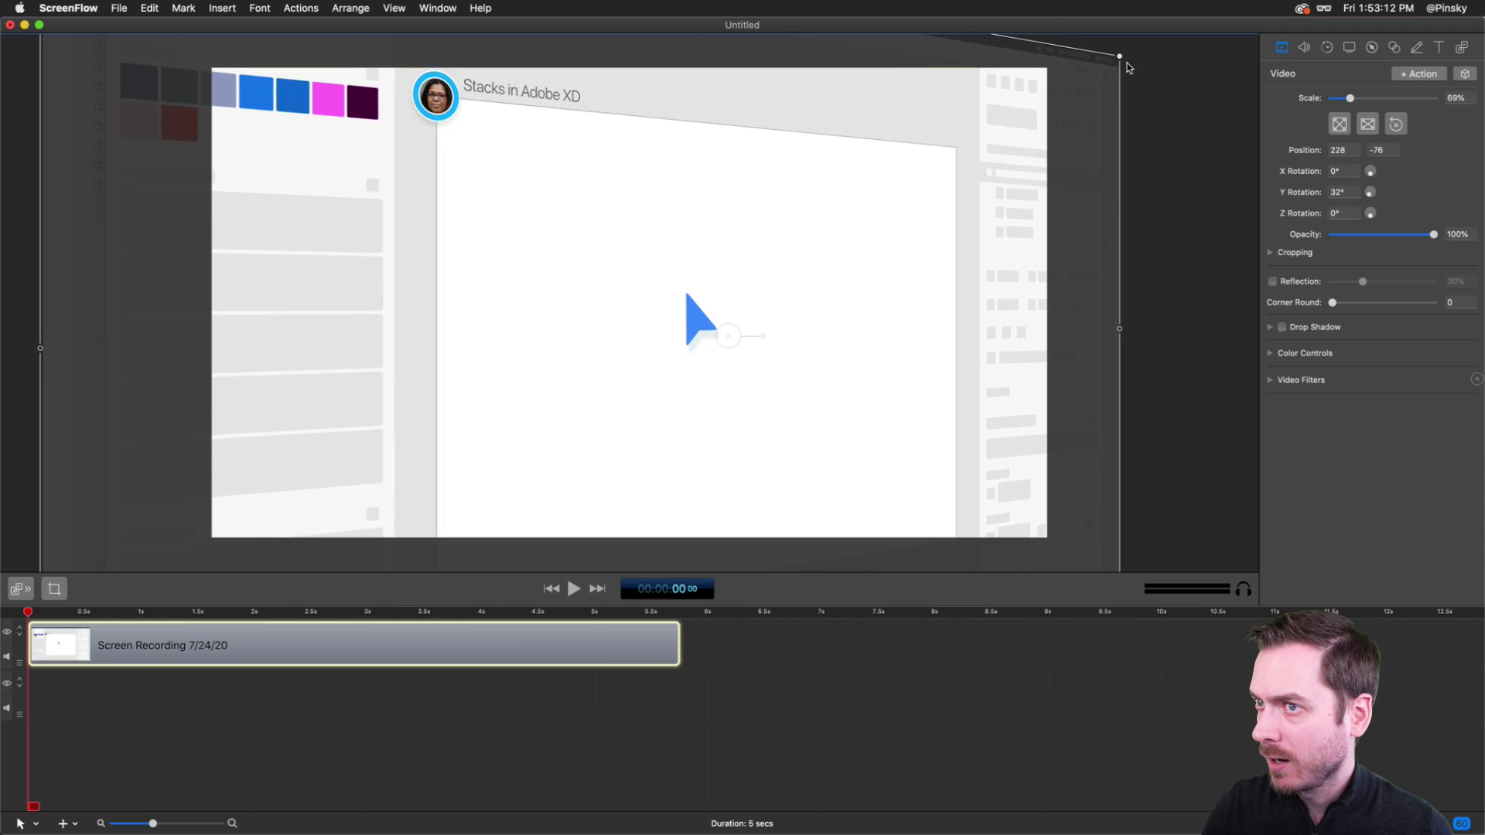
{"action": "left_click_drag", "start_coordinate": [856, 246], "coordinate": [846, 255]}
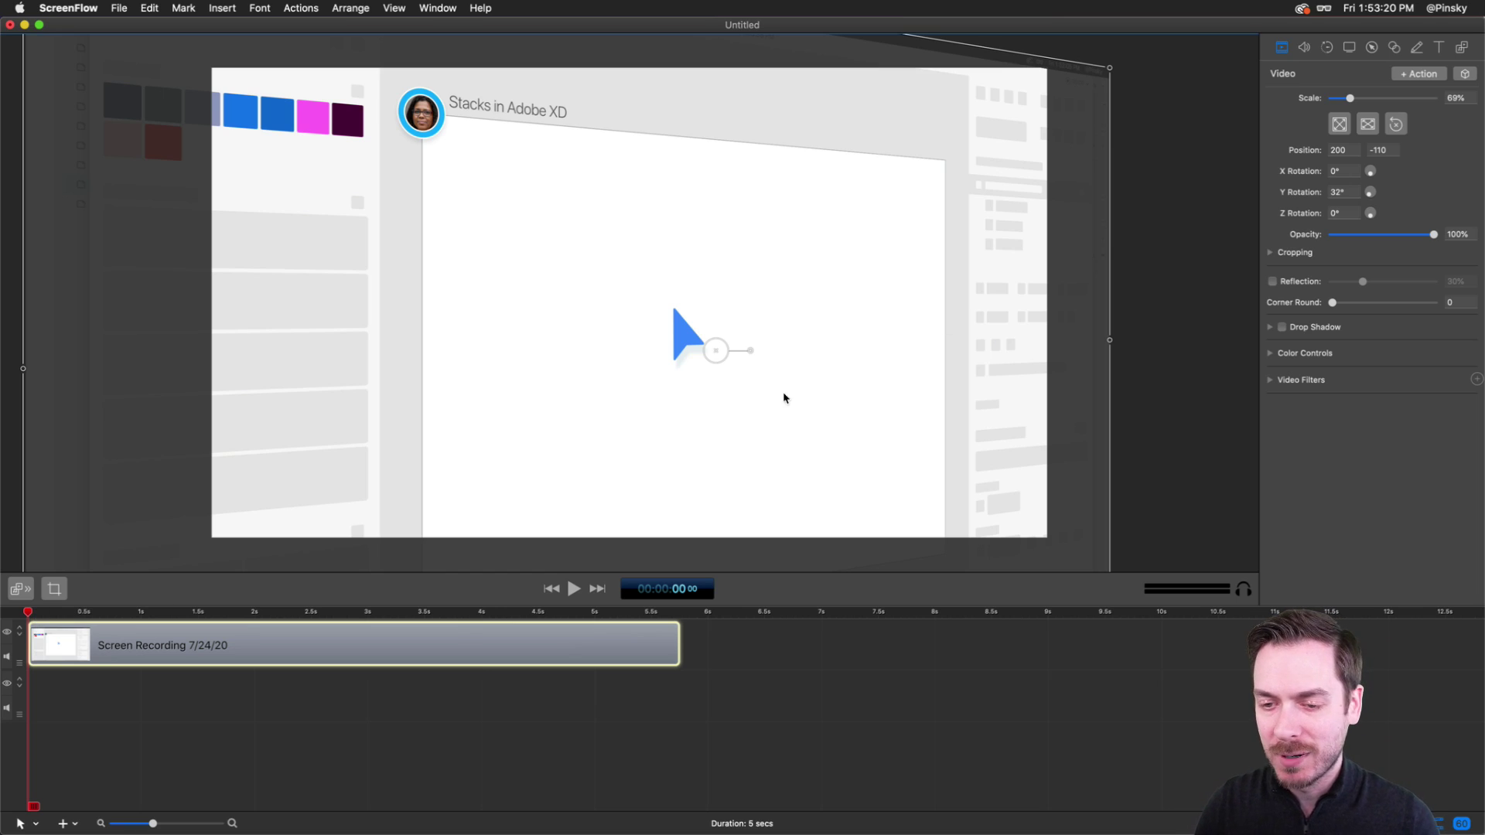
- Add a video action at the start of the recording clip and set its end-state Y rotation to 0°
{"action": "left_click", "coordinate": [1425, 74]}
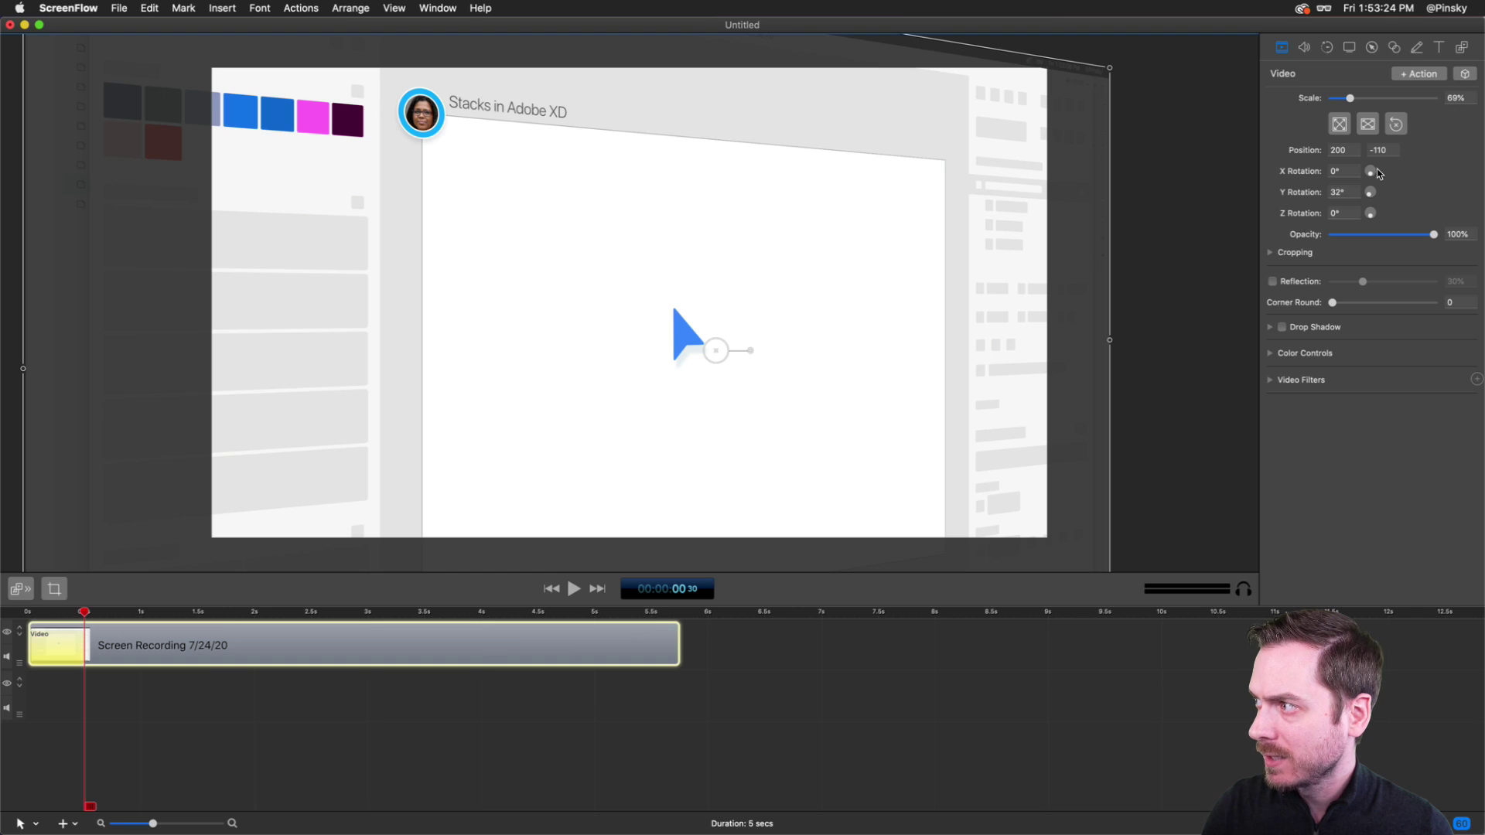
{"action": "left_click", "coordinate": [1346, 192]}
{"action": "type", "text": "0"}
{"action": "key", "text": "Return"}
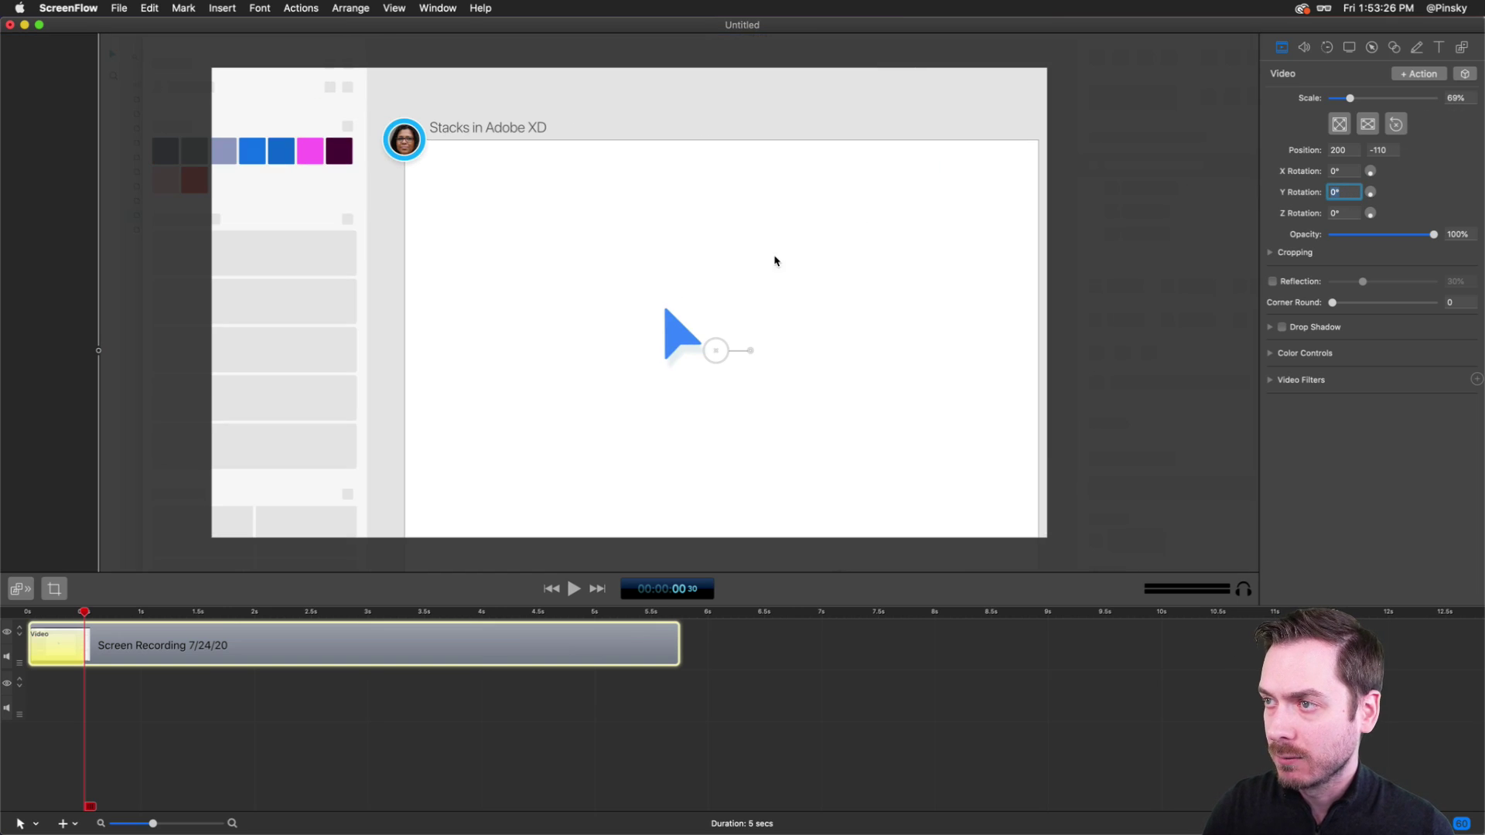
- Scale the video action's end state down to about 50% and move the clip so the prototype preview fills the canvas
{"action": "left_click_drag", "start_coordinate": [1351, 98], "coordinate": [1346, 99]}
{"action": "left_click_drag", "start_coordinate": [675, 262], "coordinate": [606, 232]}
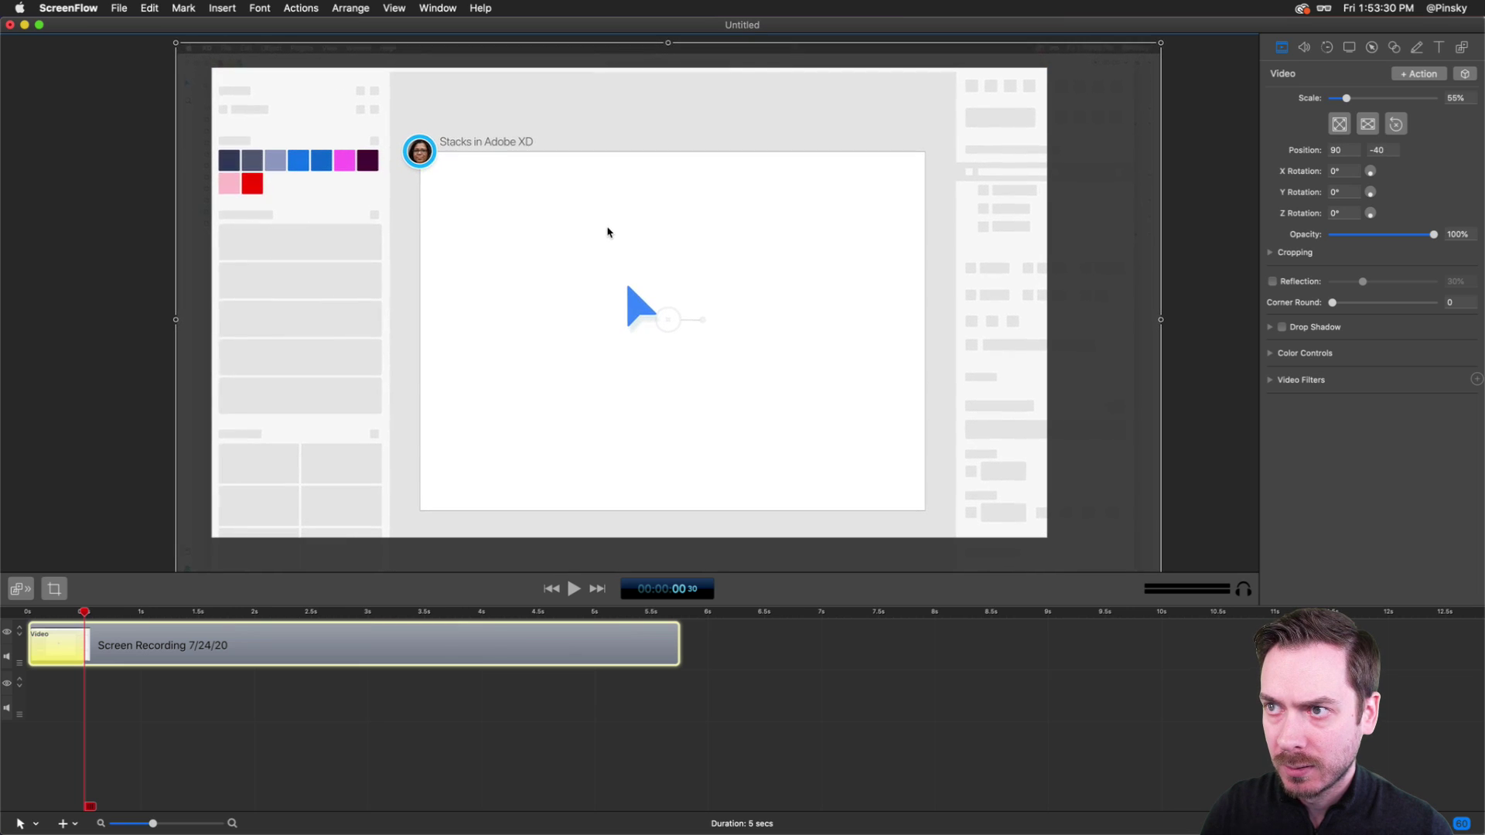
{"action": "left_click_drag", "start_coordinate": [1161, 318], "coordinate": [1074, 316]}
{"action": "left_click_drag", "start_coordinate": [817, 274], "coordinate": [813, 250]}
- Nudge the clip's end-state position to -7, 27 to align the preview with the canvas edges
{"action": "key", "text": "Left"}
{"action": "key", "text": "Left"}
{"action": "key", "text": "Left"}
{"action": "key", "text": "Left"}
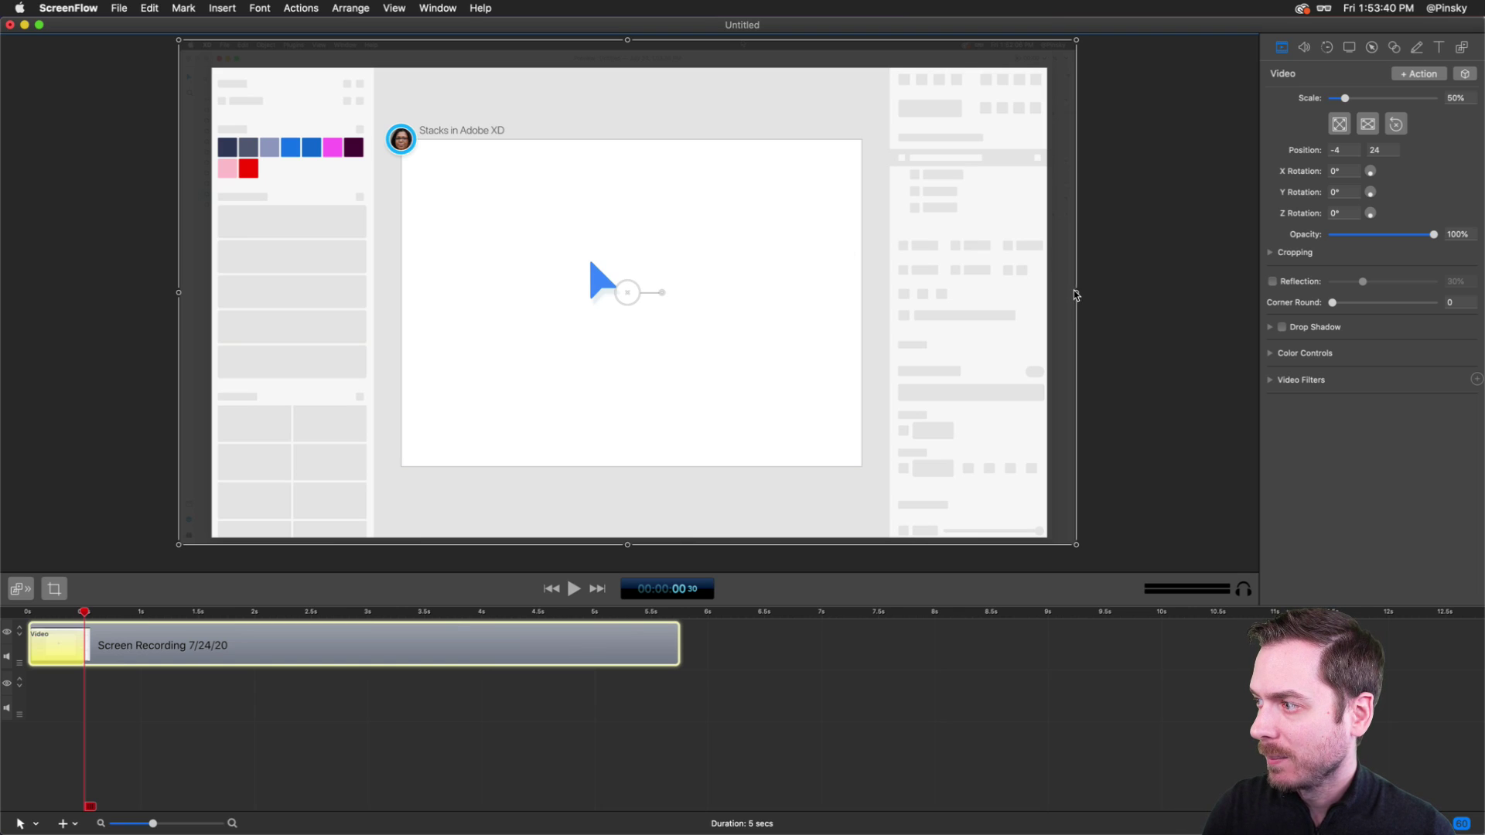
{"action": "key", "text": "Left"}
{"action": "key", "text": "Left"}
{"action": "key", "text": "Left"}
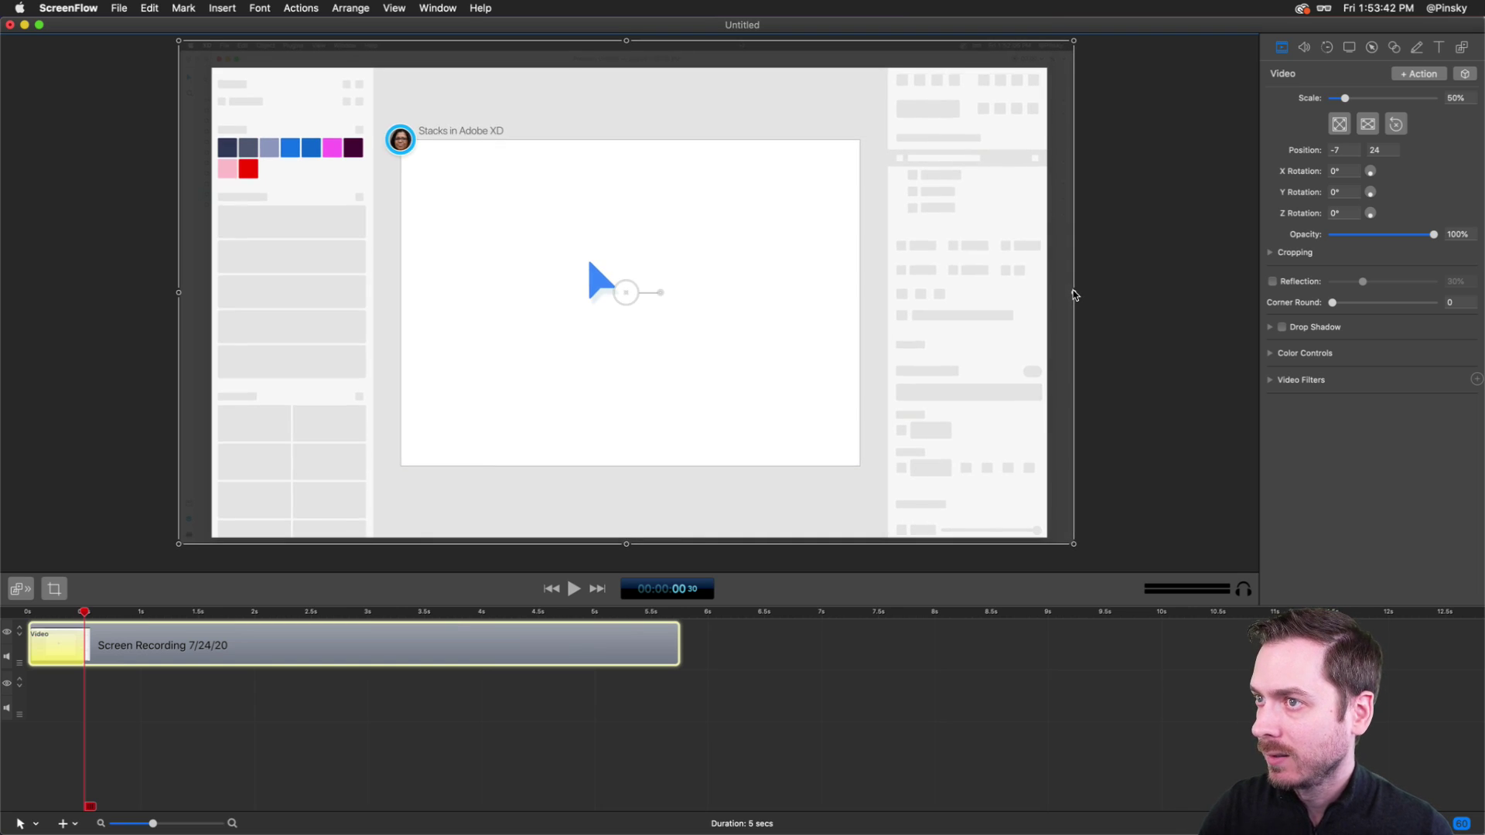
{"action": "key", "text": "Up"}
{"action": "key", "text": "Up"}
{"action": "key", "text": "Up"}
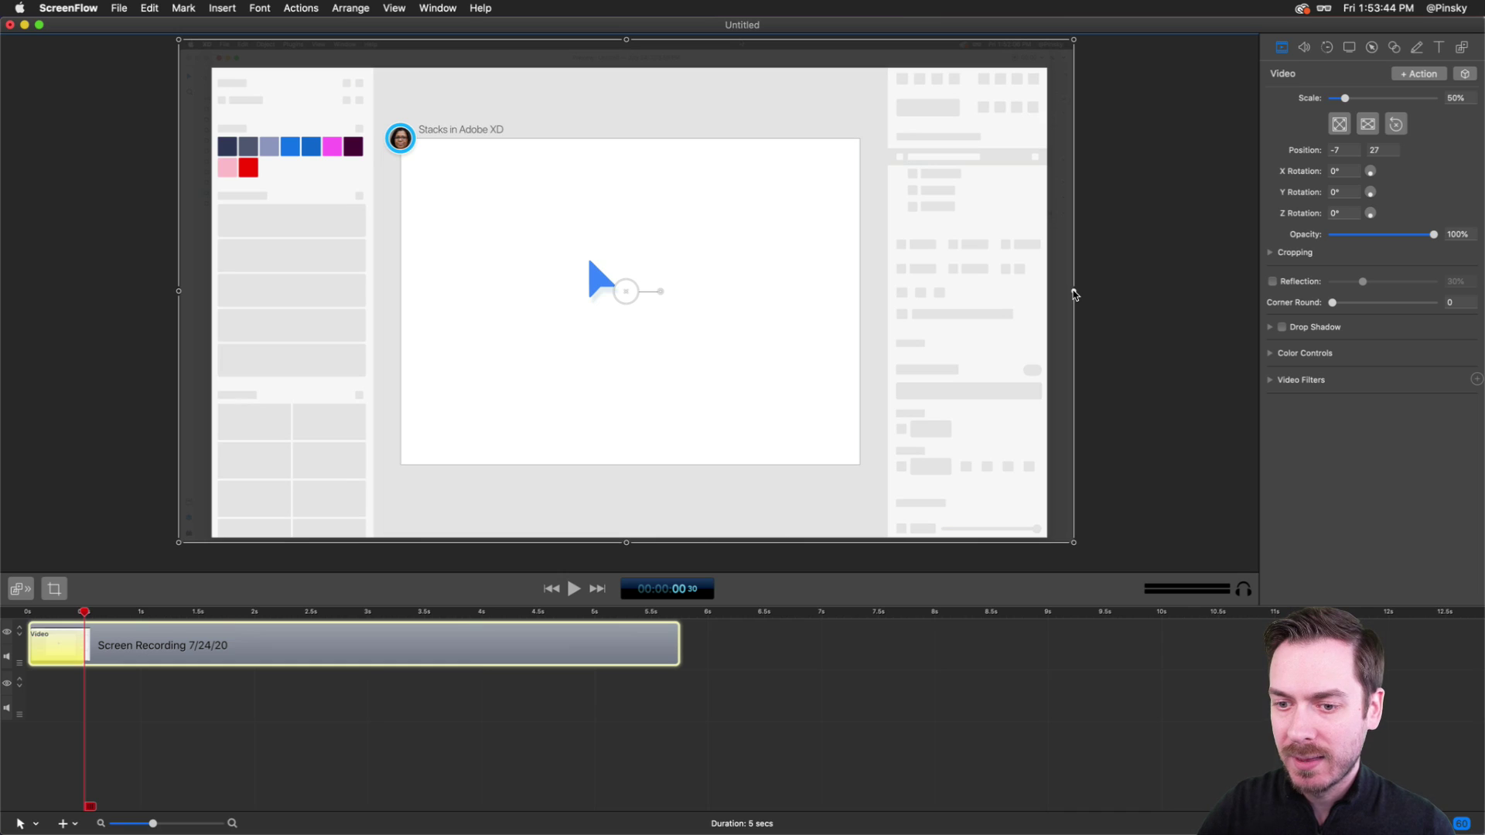
- Extend the video action to the end of the recording clip and play the result from the timeline start twice
{"action": "left_click_drag", "start_coordinate": [78, 648], "coordinate": [680, 636]}
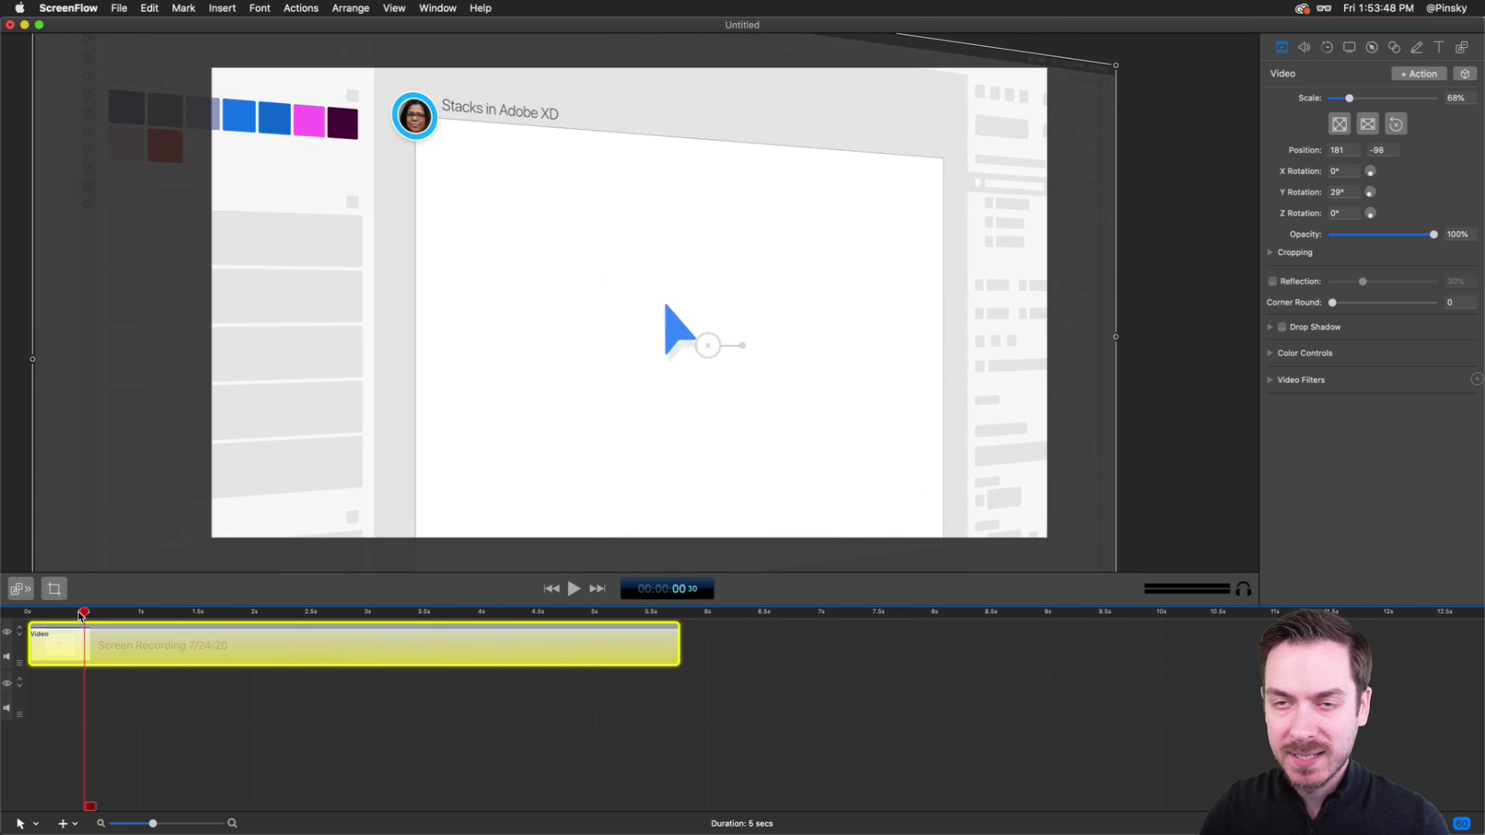
{"action": "left_click_drag", "start_coordinate": [81, 613], "coordinate": [11, 613]}
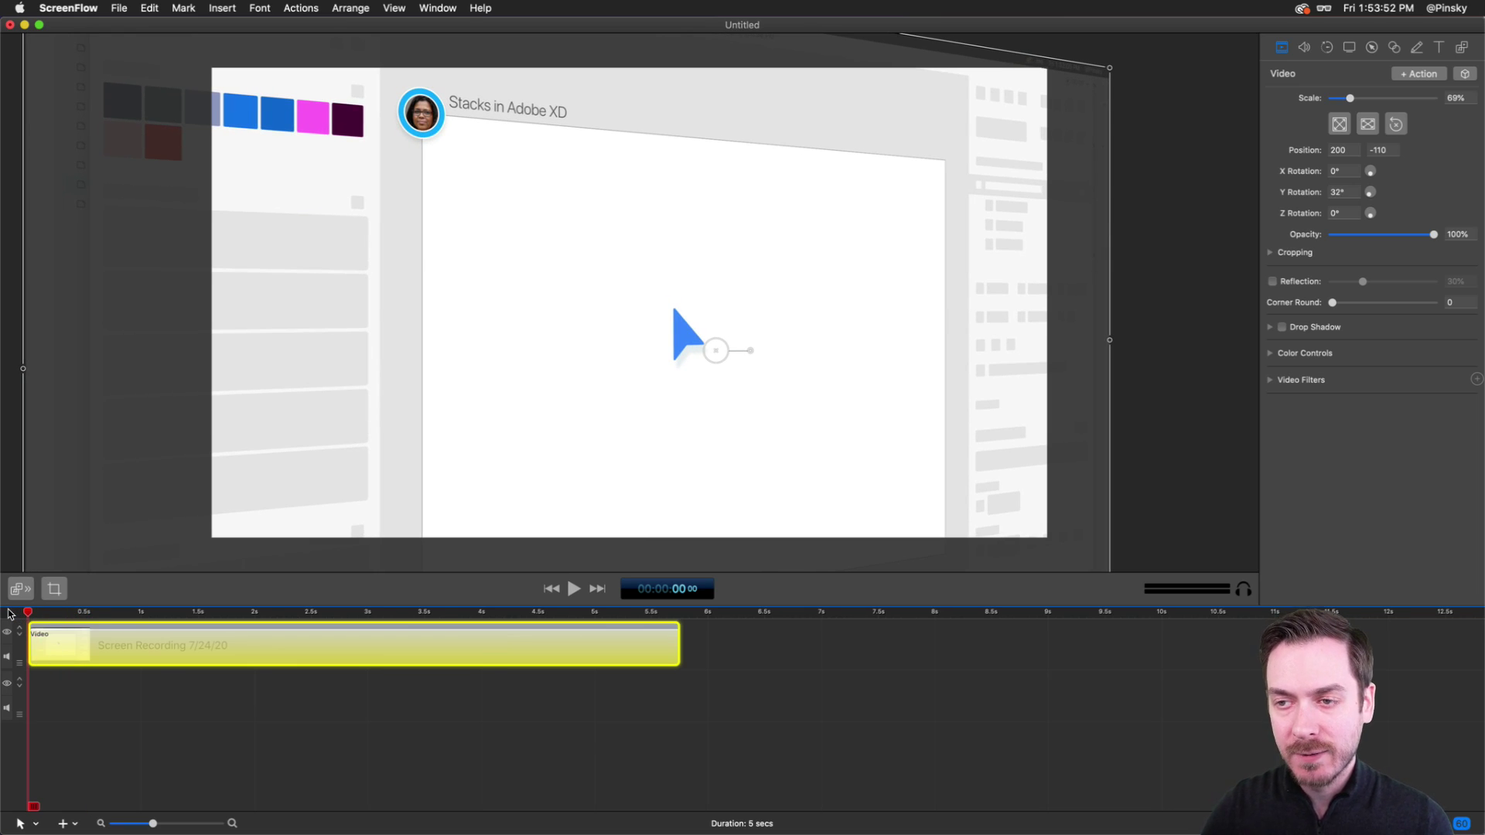
{"action": "key", "text": "space"}
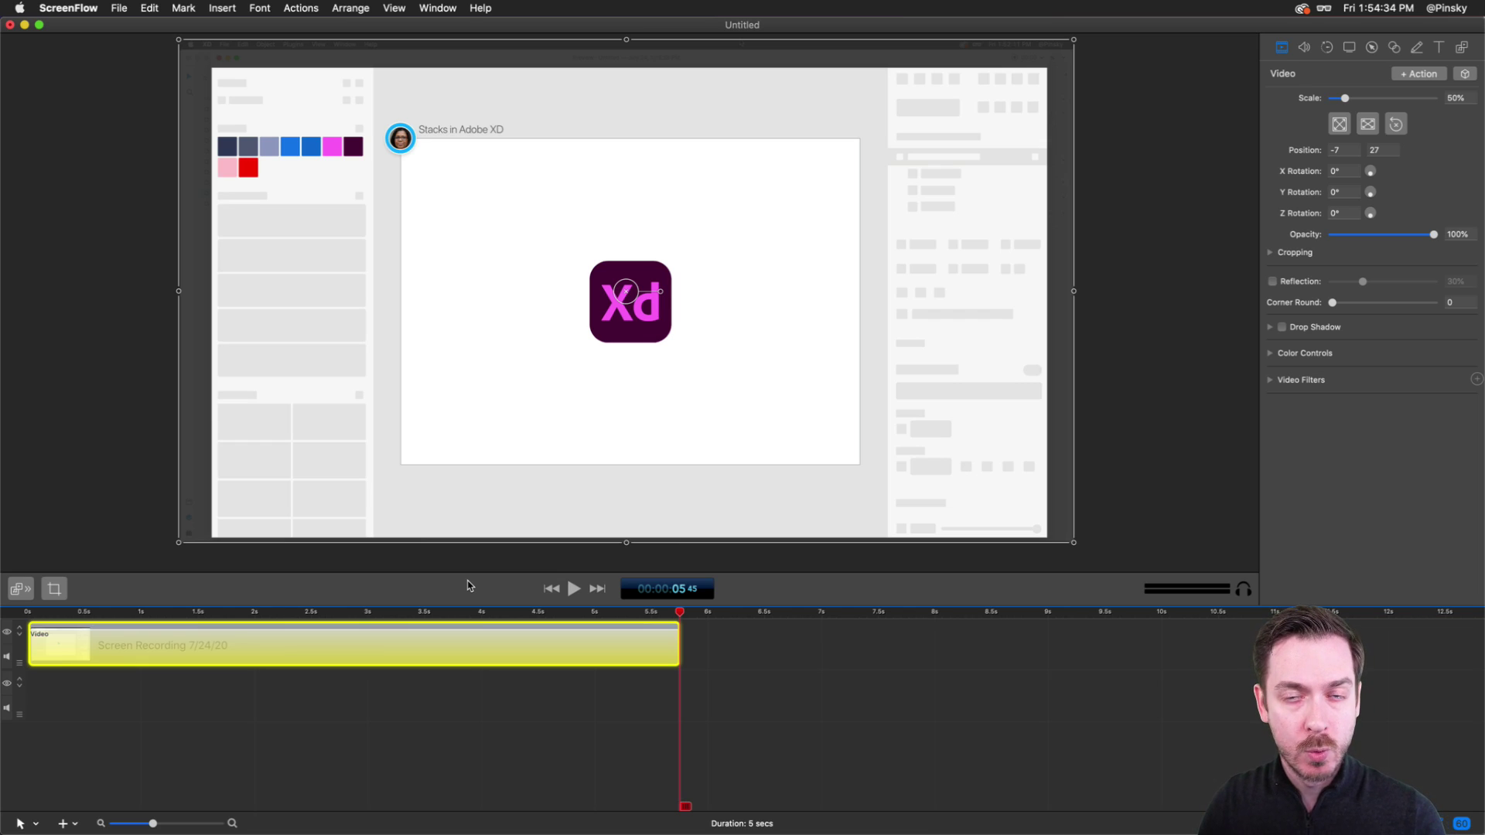
{"action": "left_click", "coordinate": [9, 615]}
{"action": "key", "text": "space"}
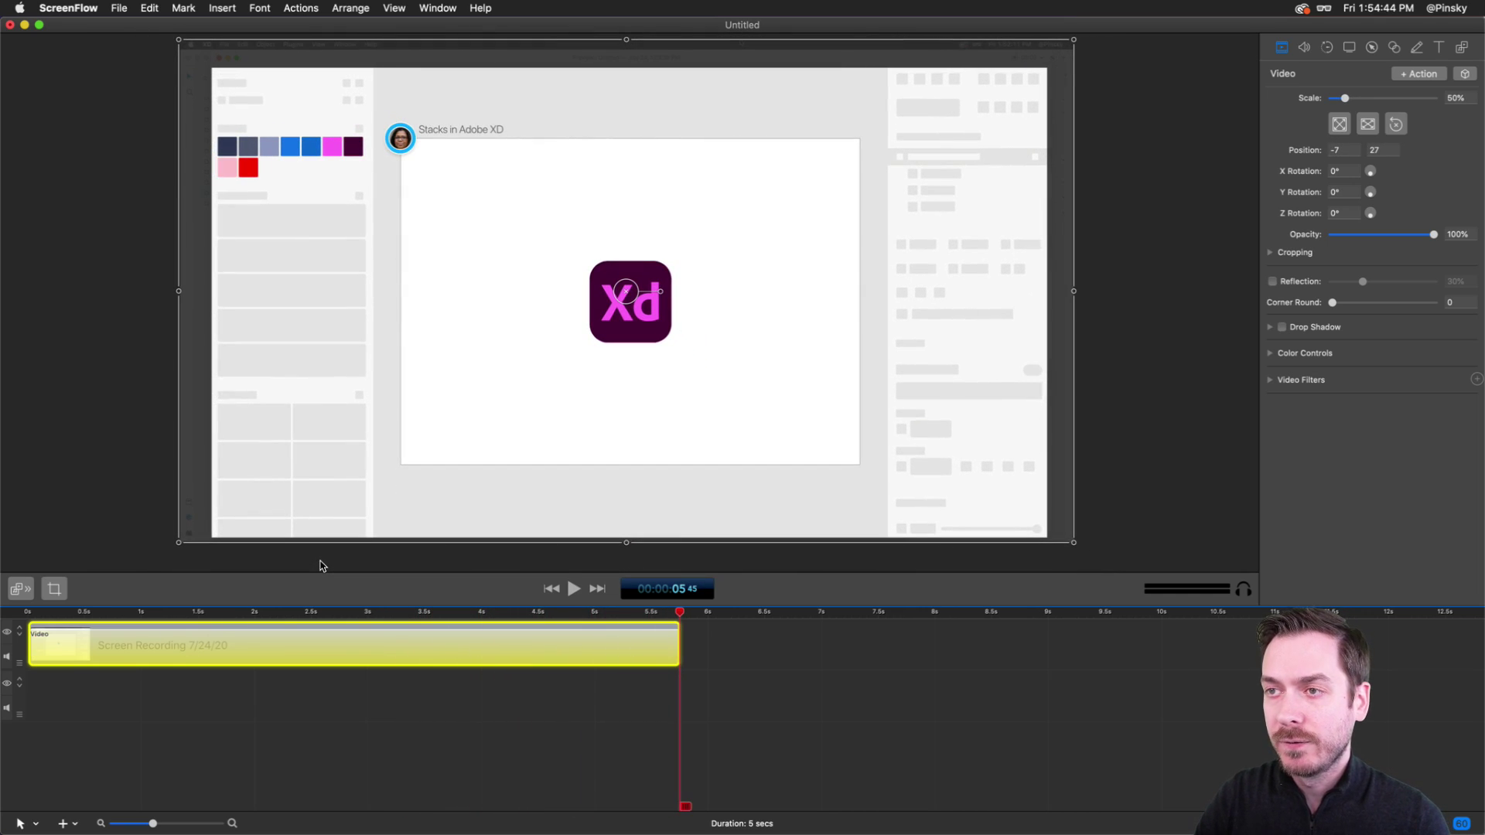
- Magnify the avatar and the "Stacks in Adobe XD" title to inspect them, and switch to XD to close the prototype preview
{"action": "scroll", "coordinate": [420, 99], "scroll_direction": "up", "scroll_amount": 5}
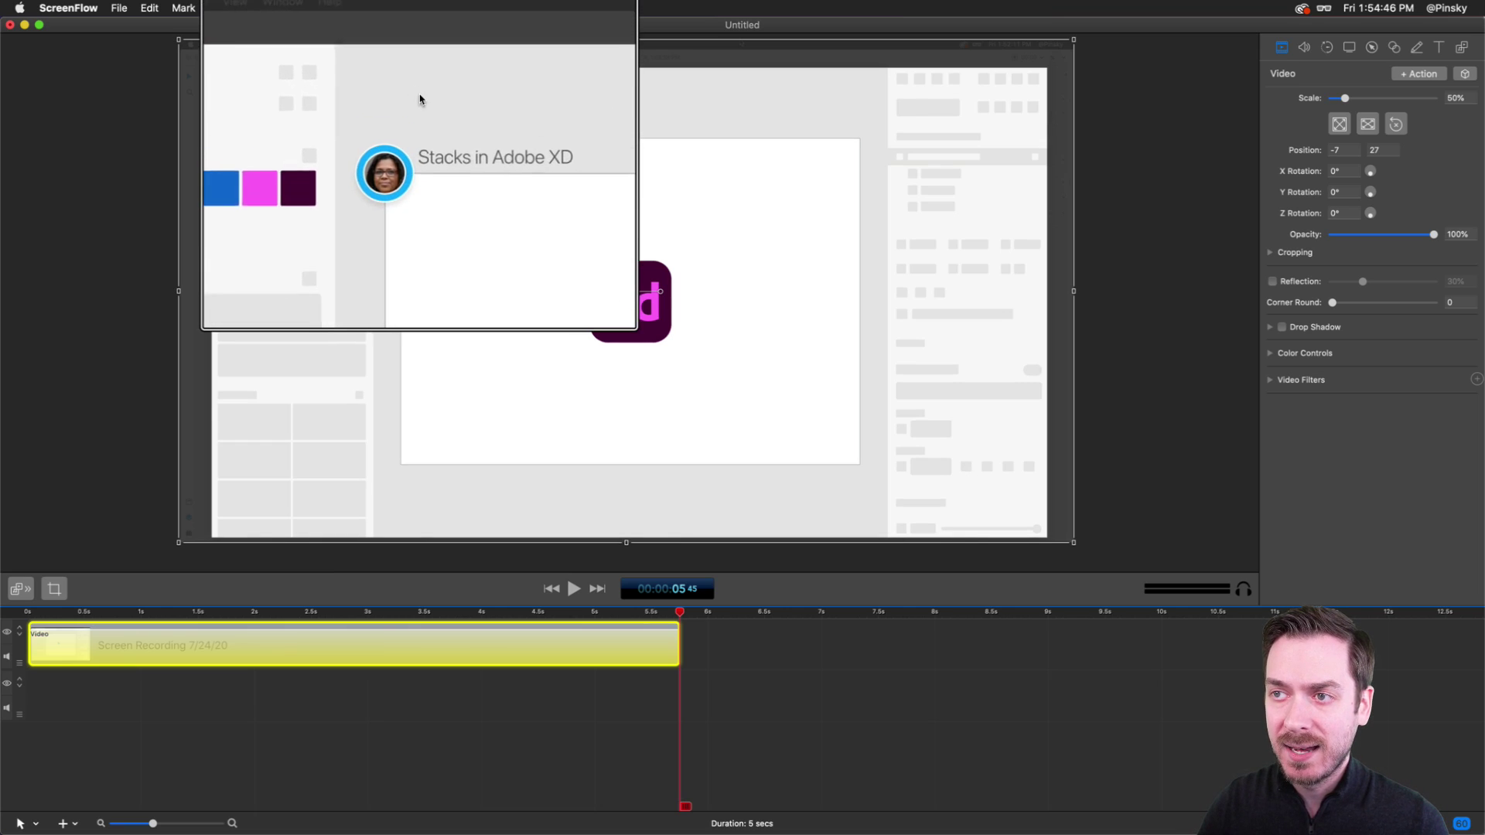
{"action": "scroll", "coordinate": [444, 133], "scroll_direction": "down", "scroll_amount": 5}
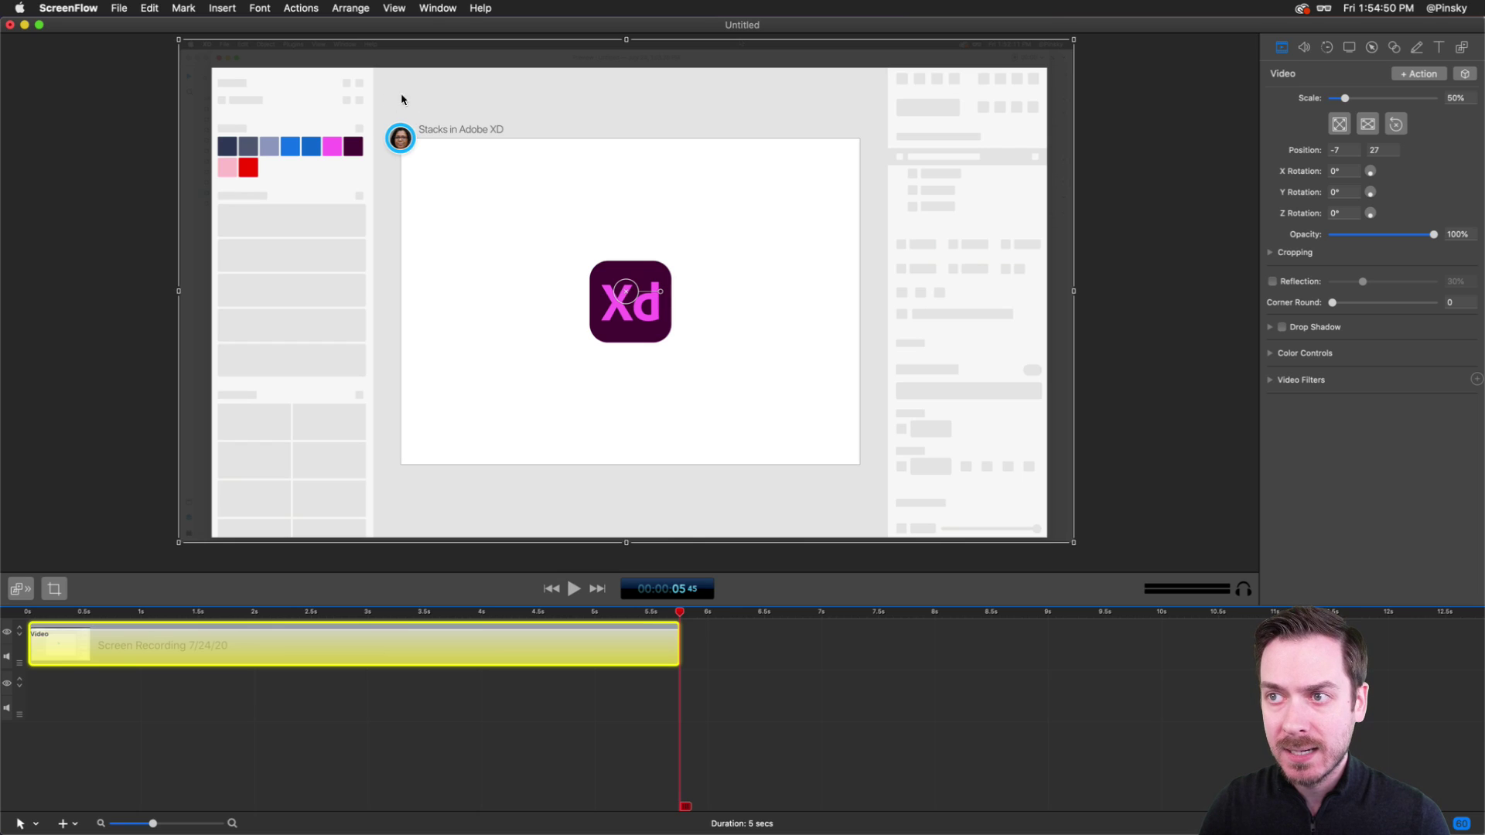
{"action": "scroll", "coordinate": [410, 108], "scroll_direction": "up", "scroll_amount": 5}
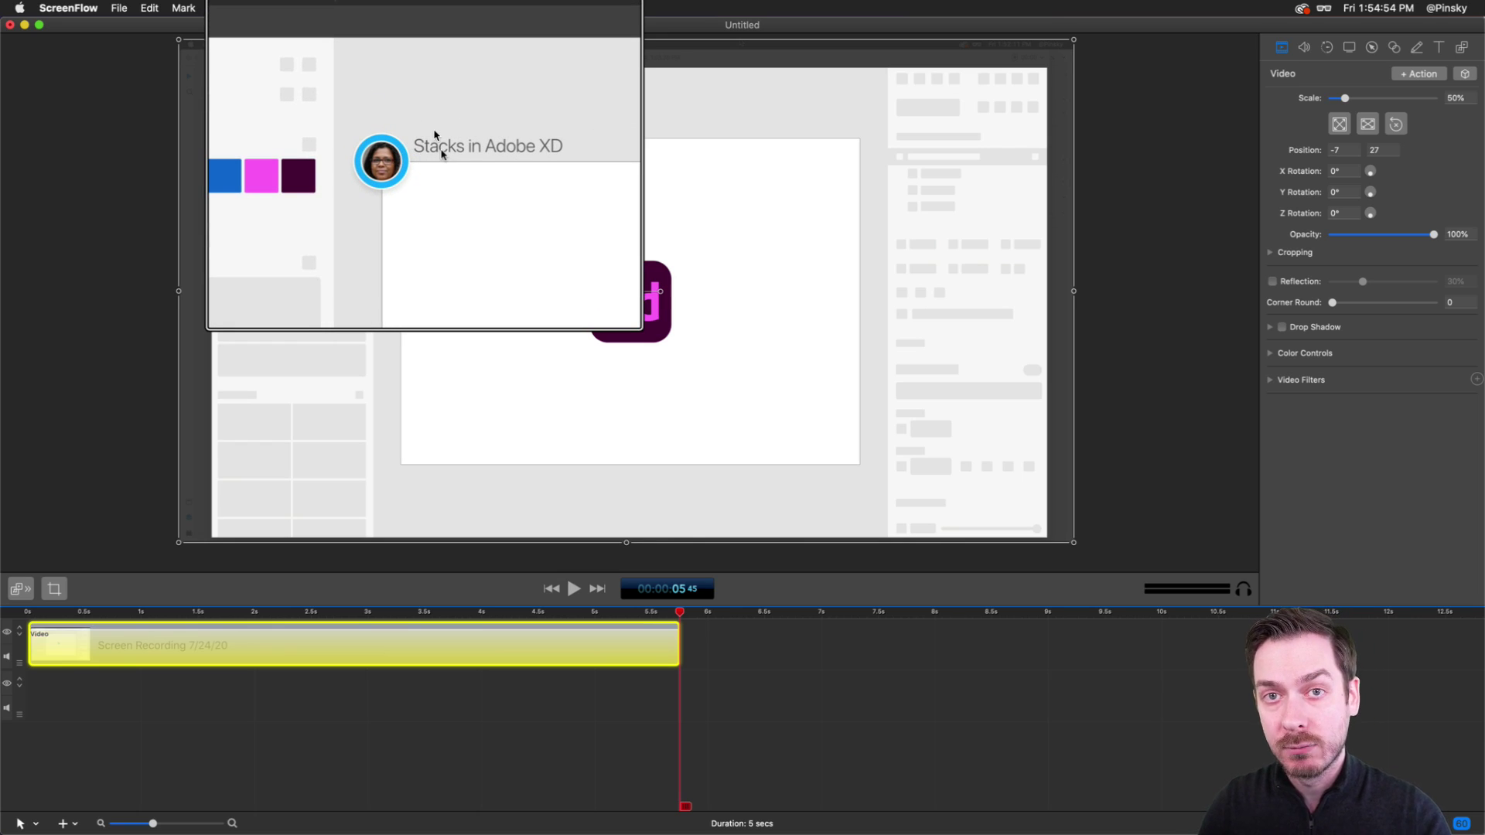
{"action": "scroll", "coordinate": [435, 135], "scroll_direction": "down", "scroll_amount": 5}
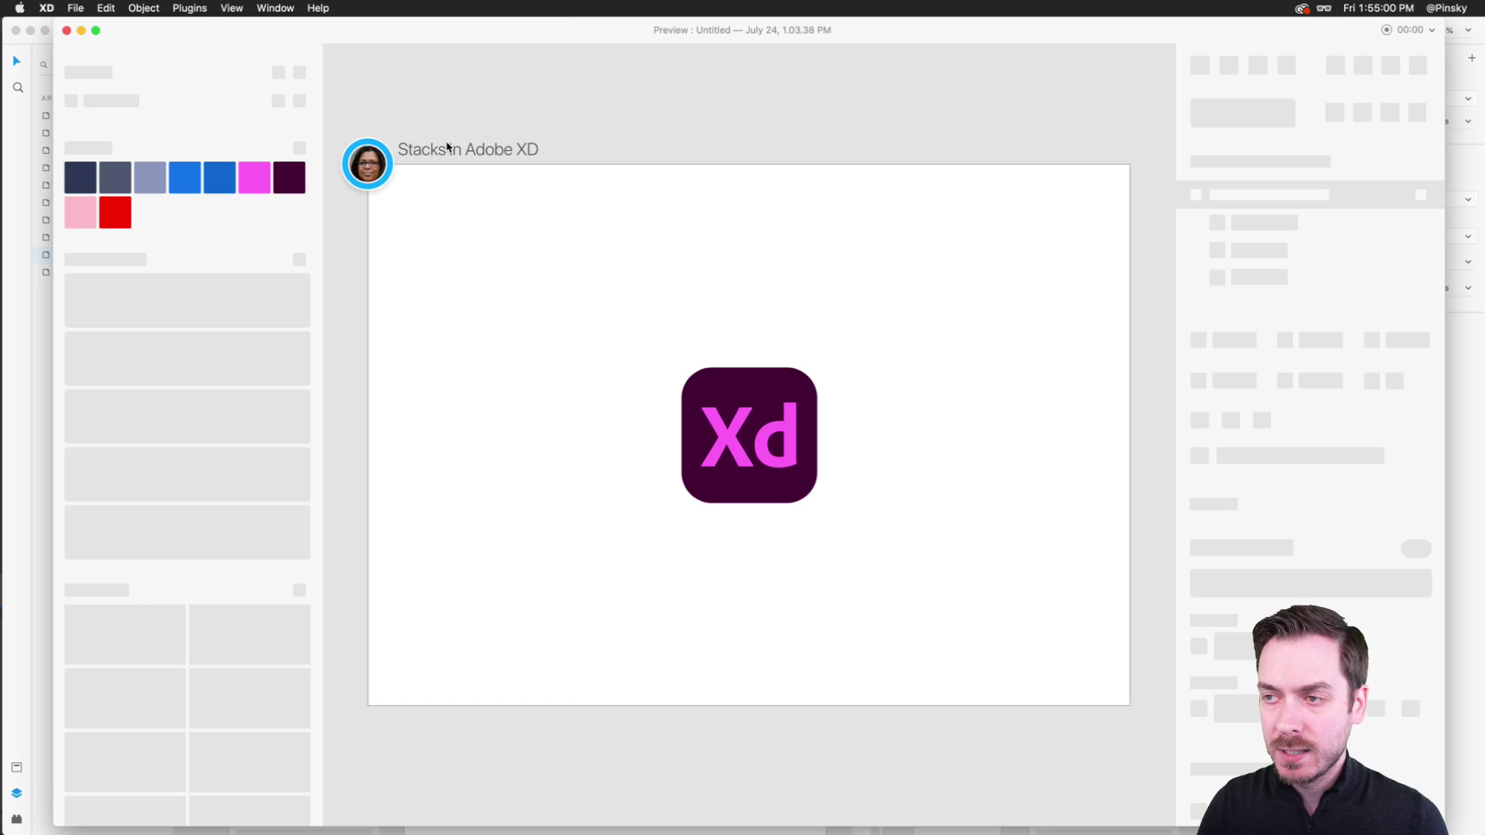
{"action": "key", "text": "super+w"}
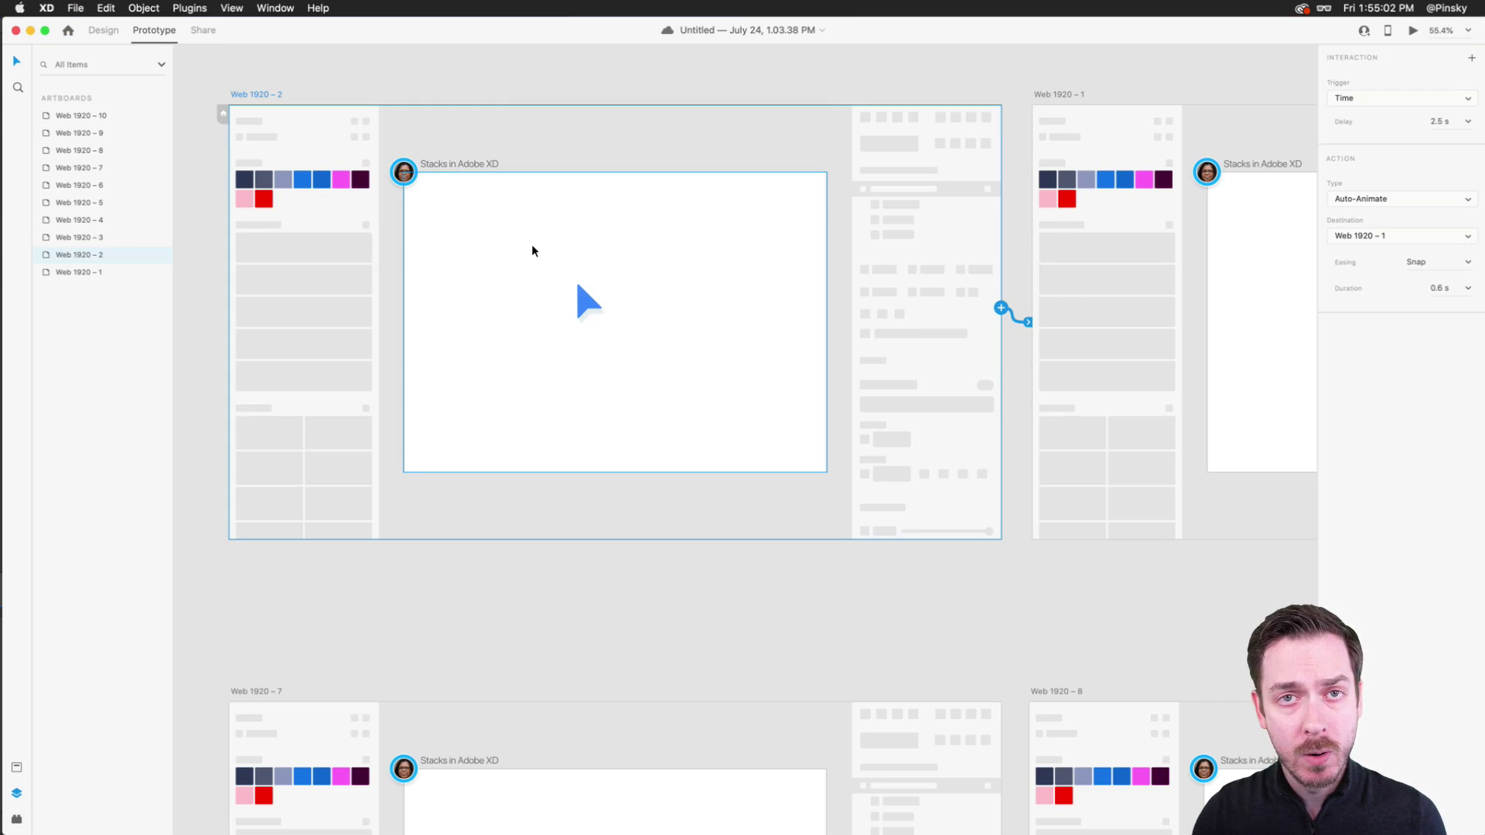